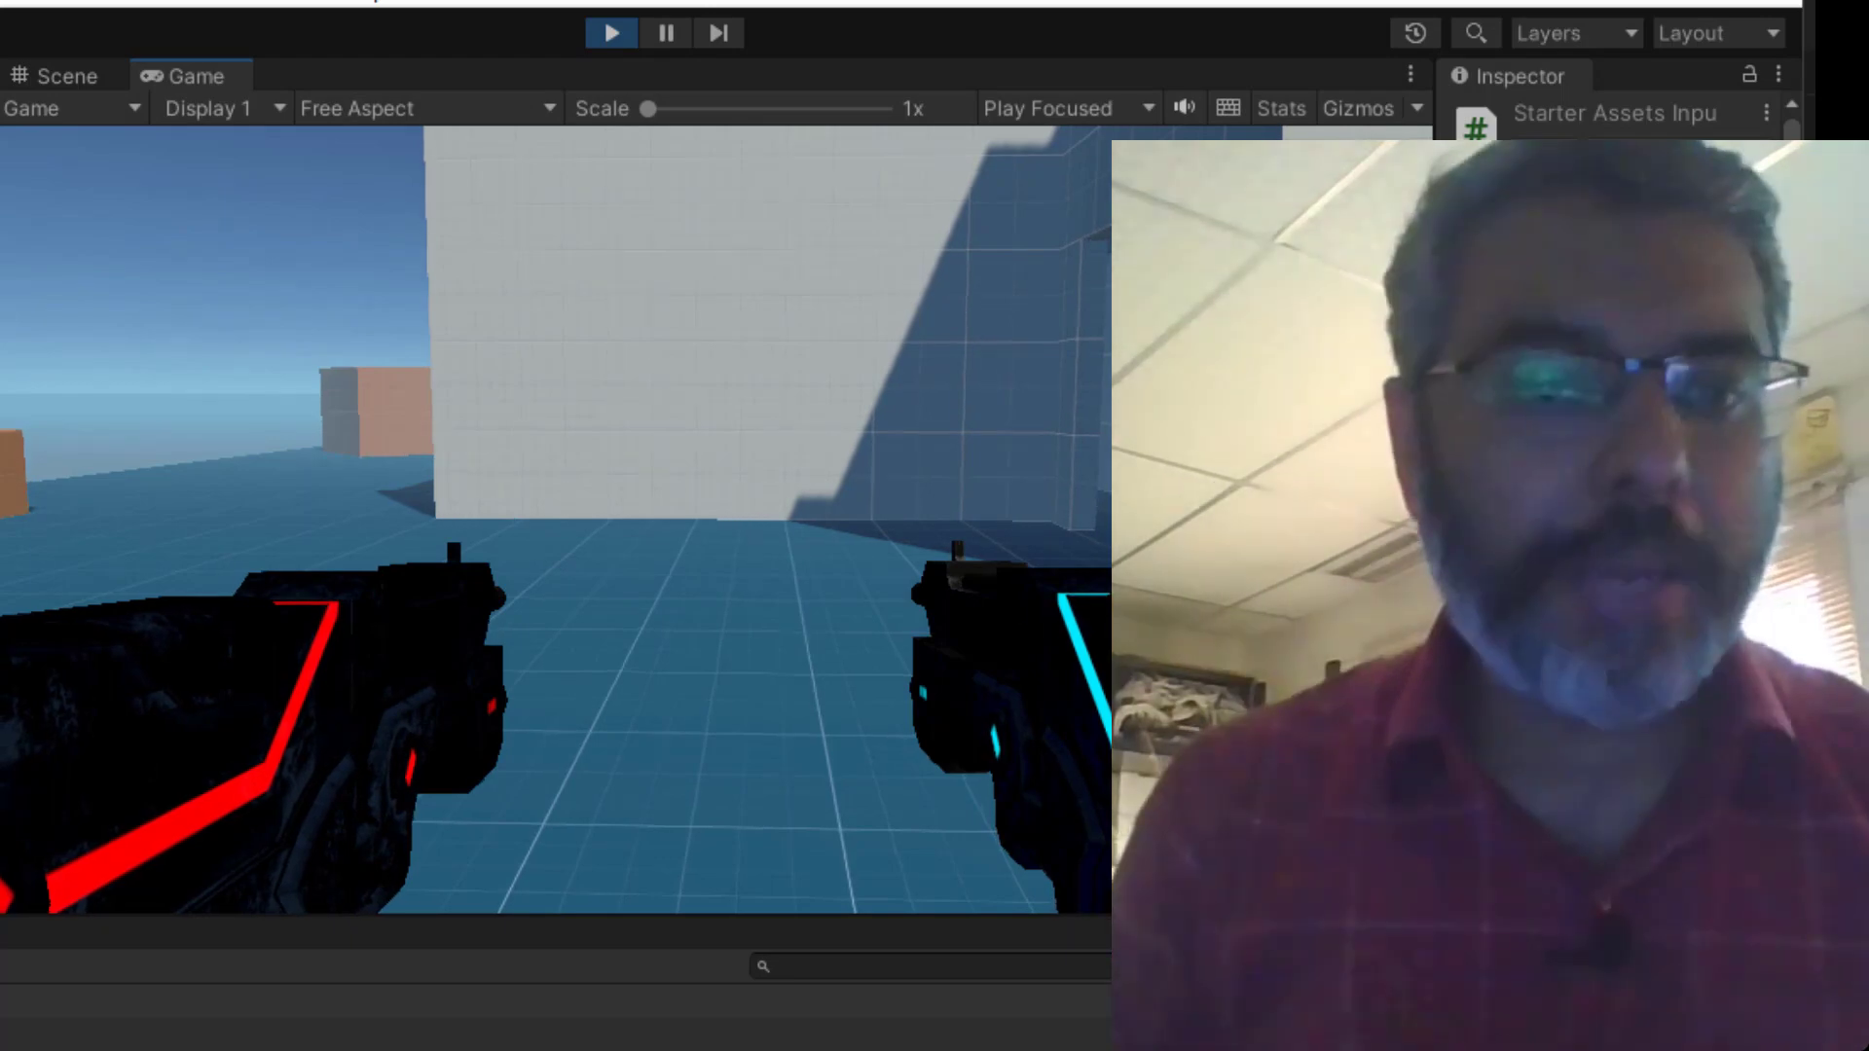
# - Play-test the first-person shooter by walking around the playground level and firing both guns
pyautogui.press('w')
pyautogui.press('w')
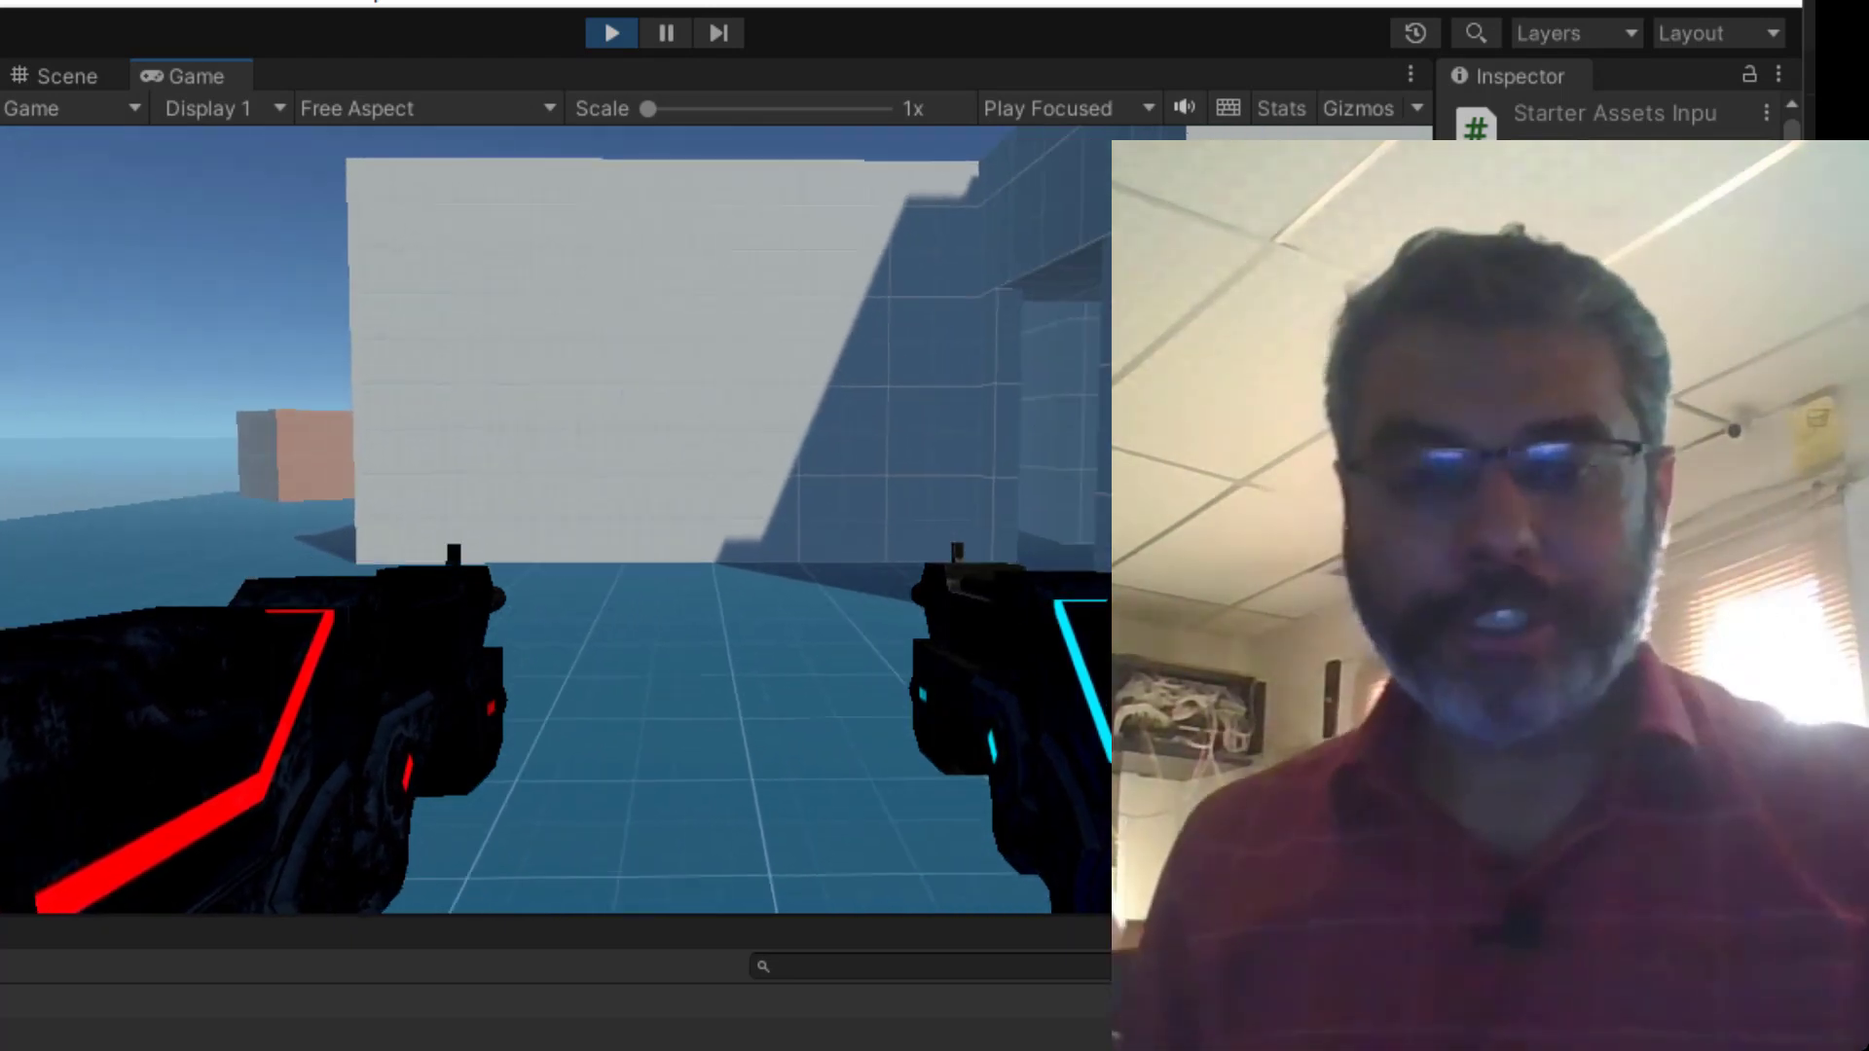
pyautogui.press('w')
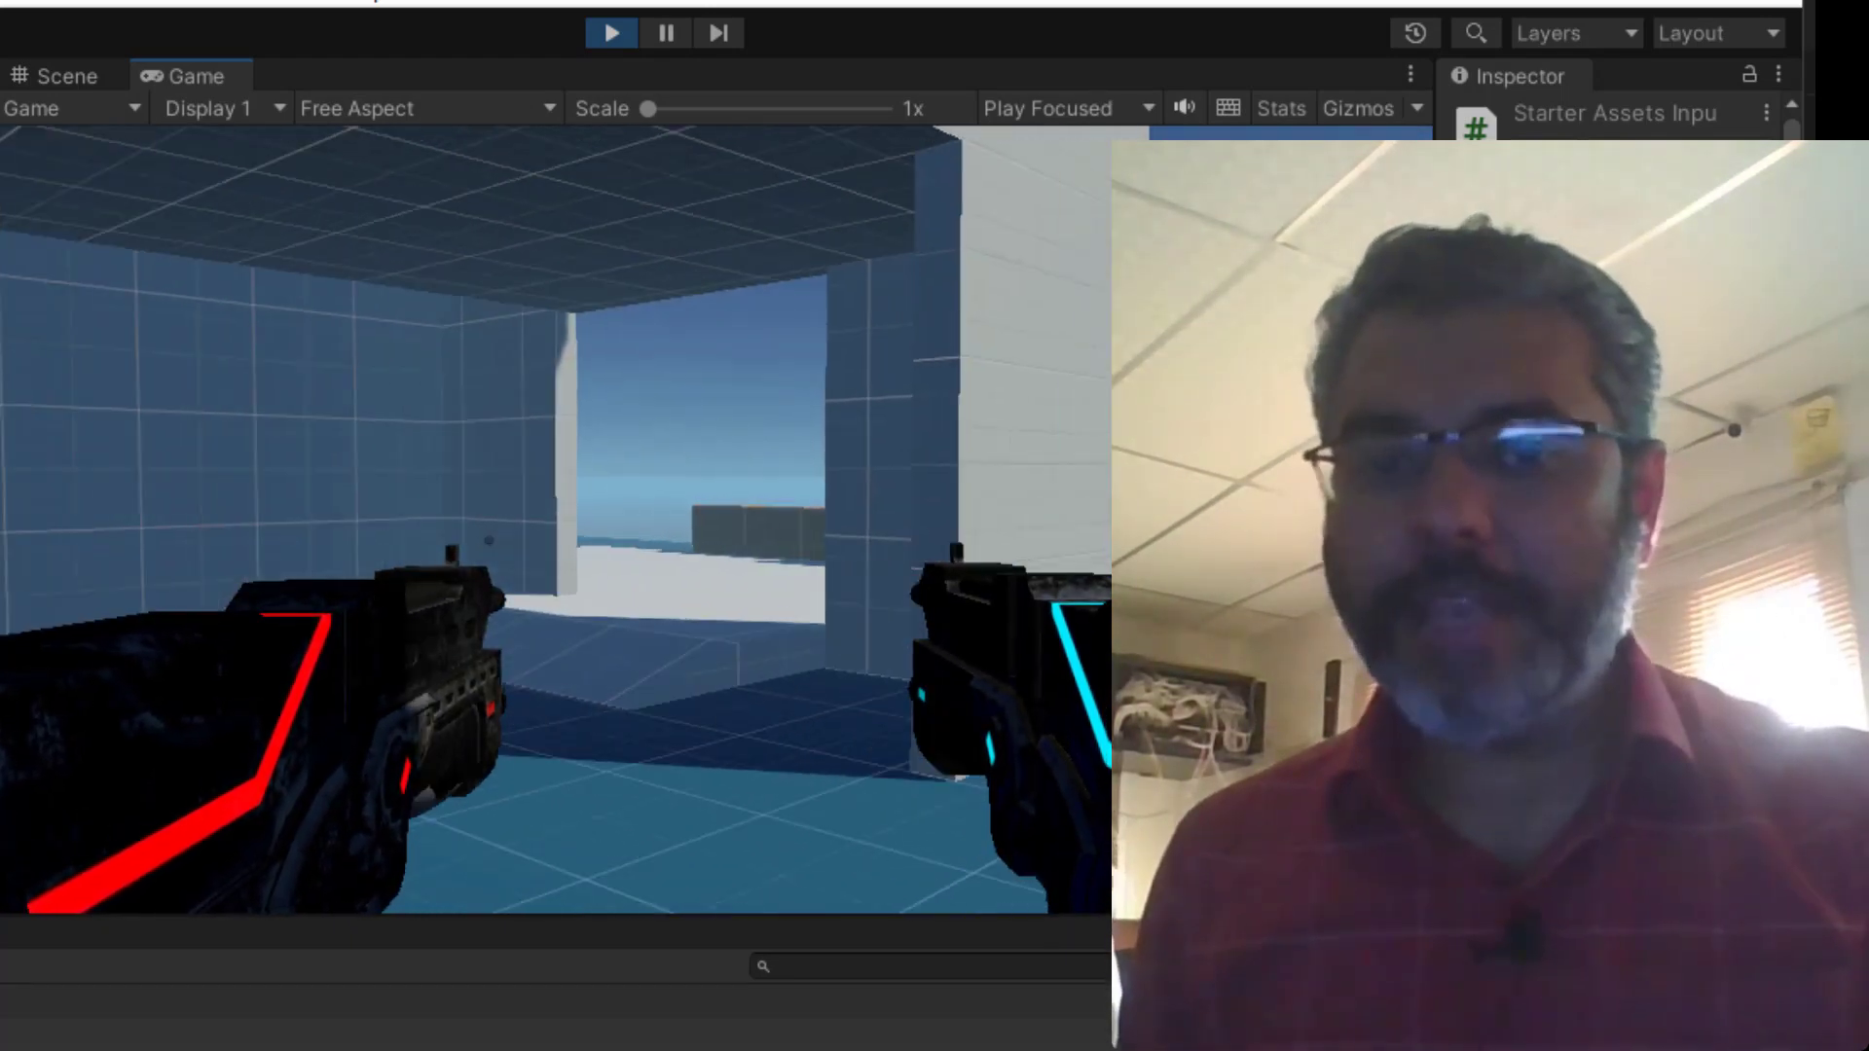
pyautogui.press('w')
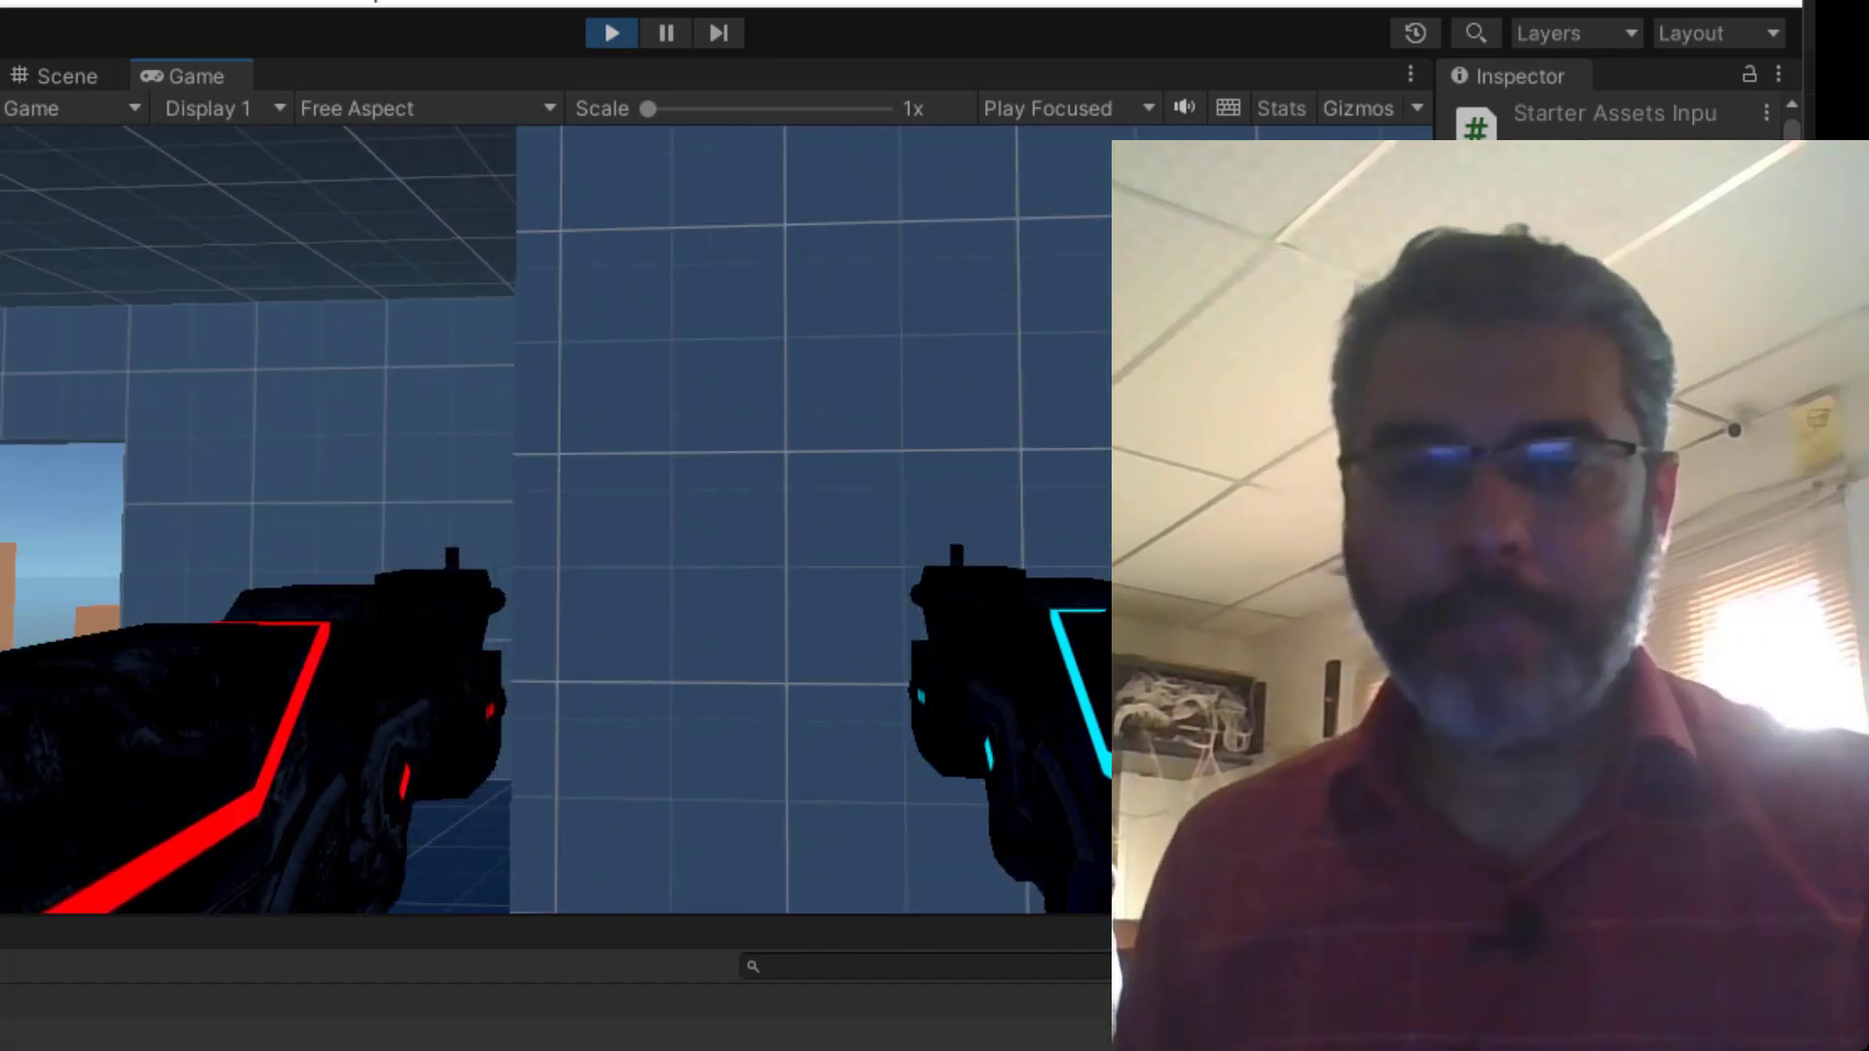
pyautogui.press('a')
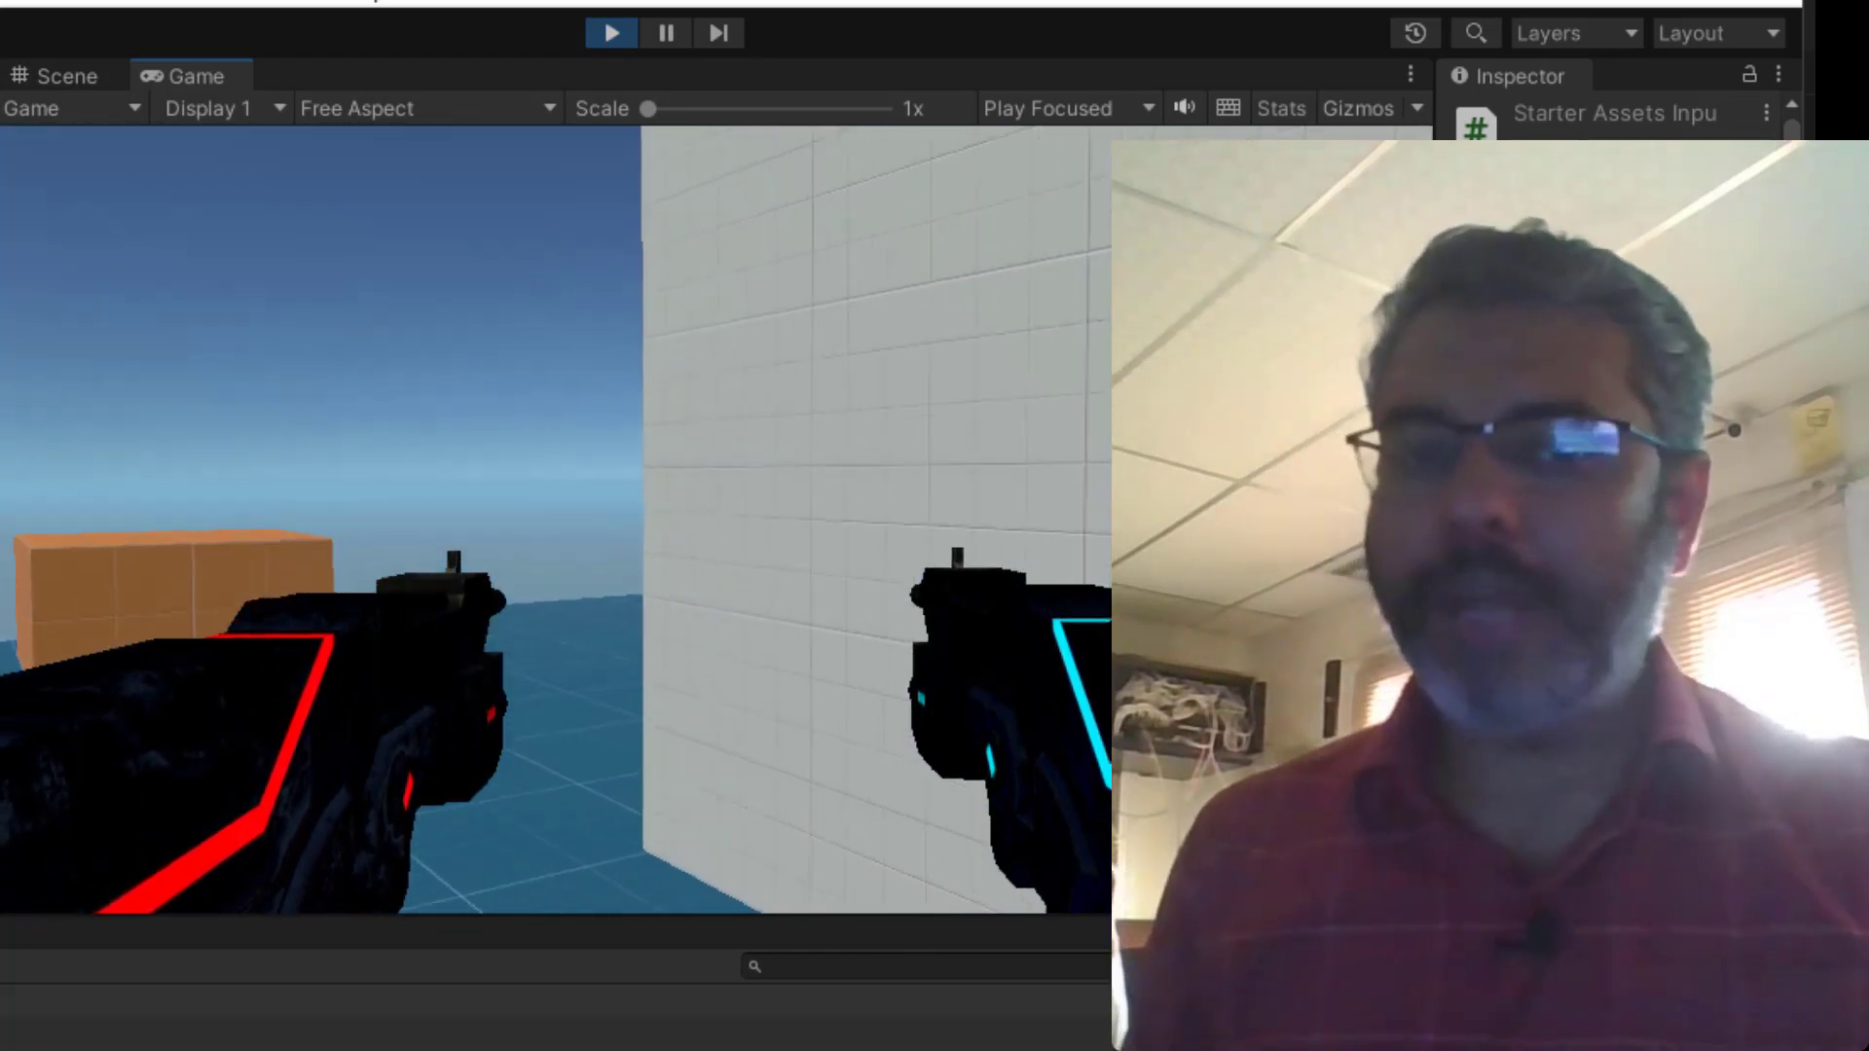
pyautogui.press('w')
pyautogui.click(714, 519)
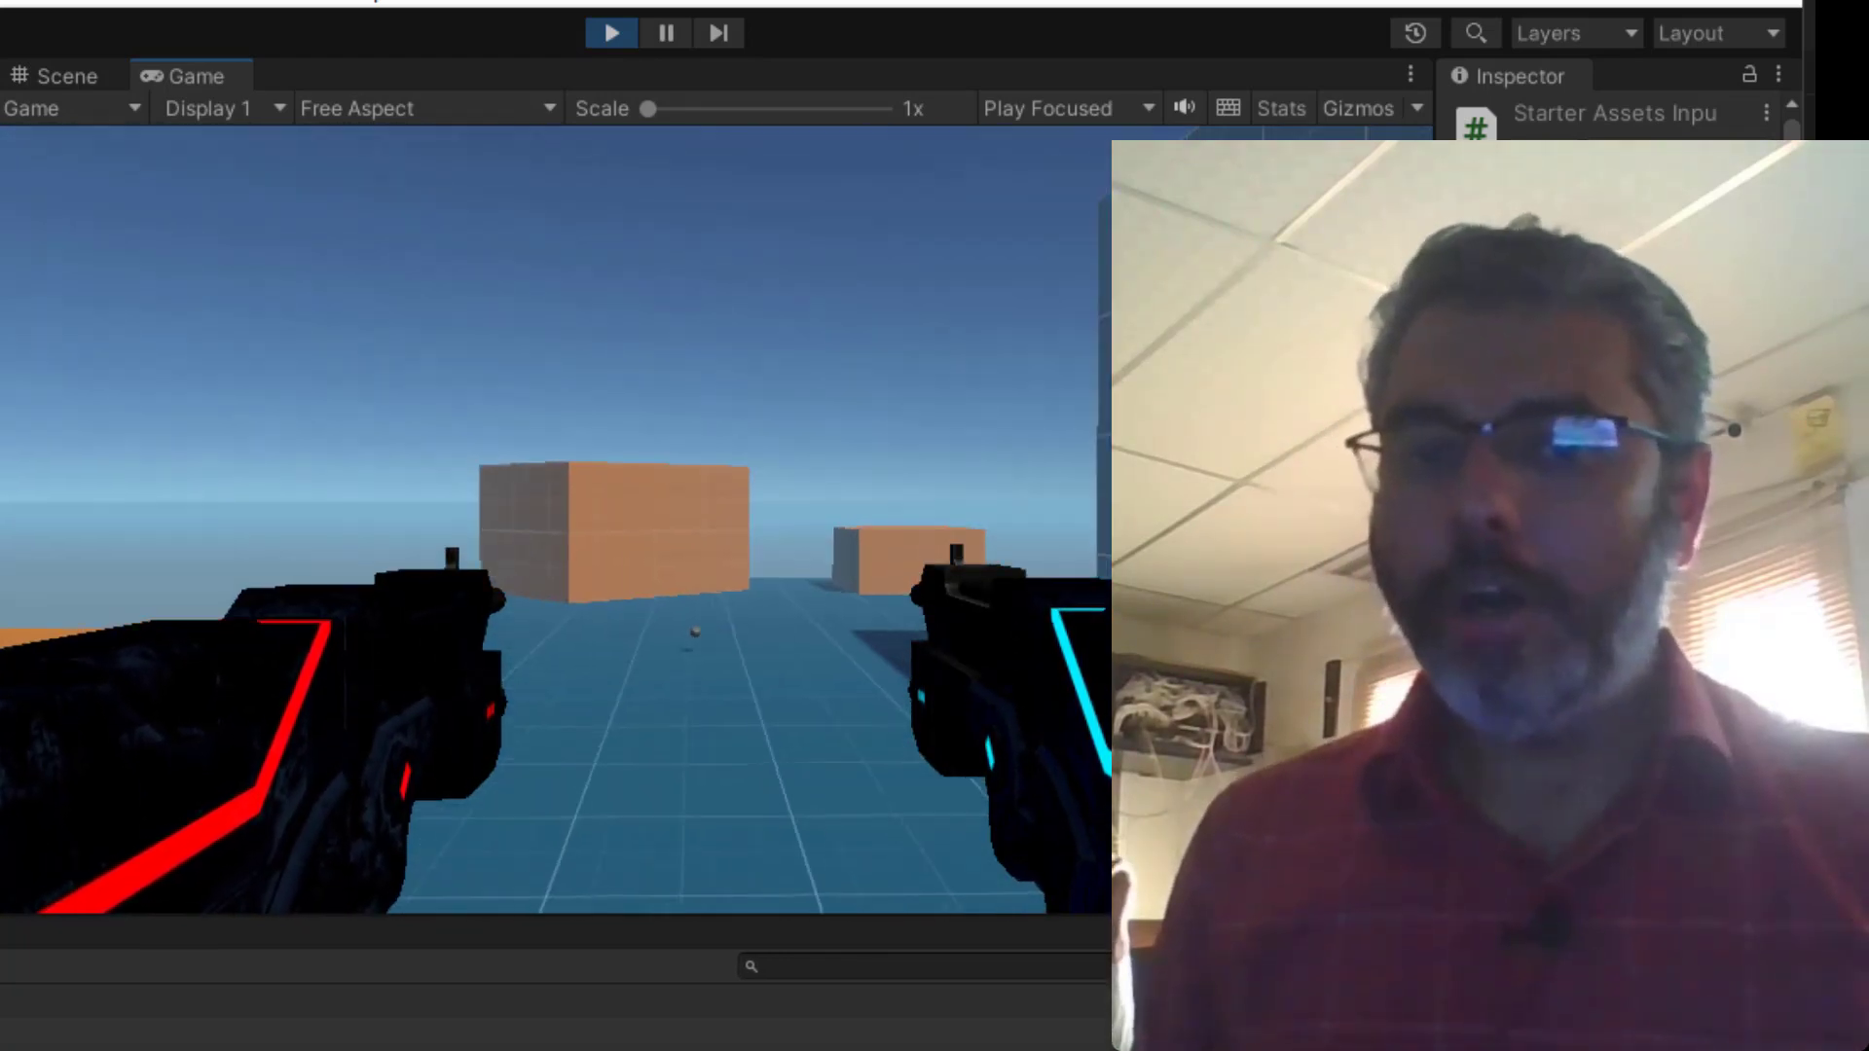
pyautogui.press('w')
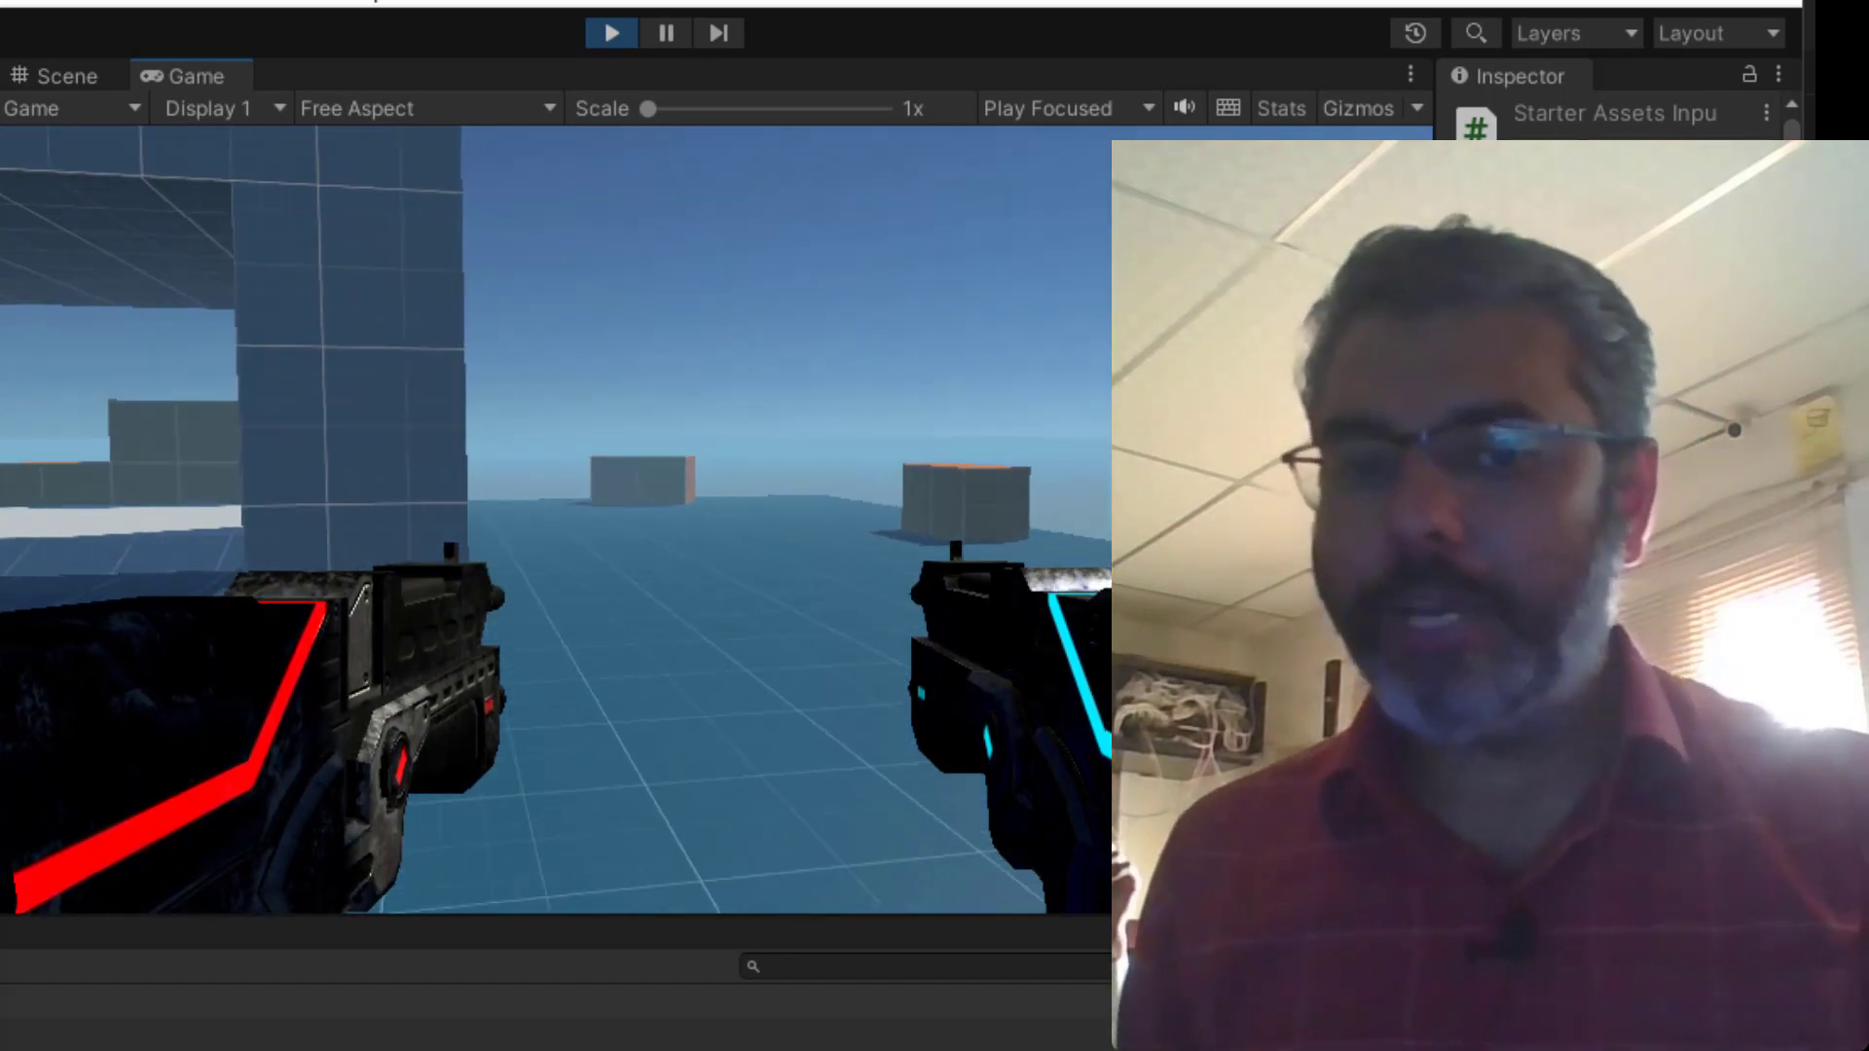
pyautogui.press('w')
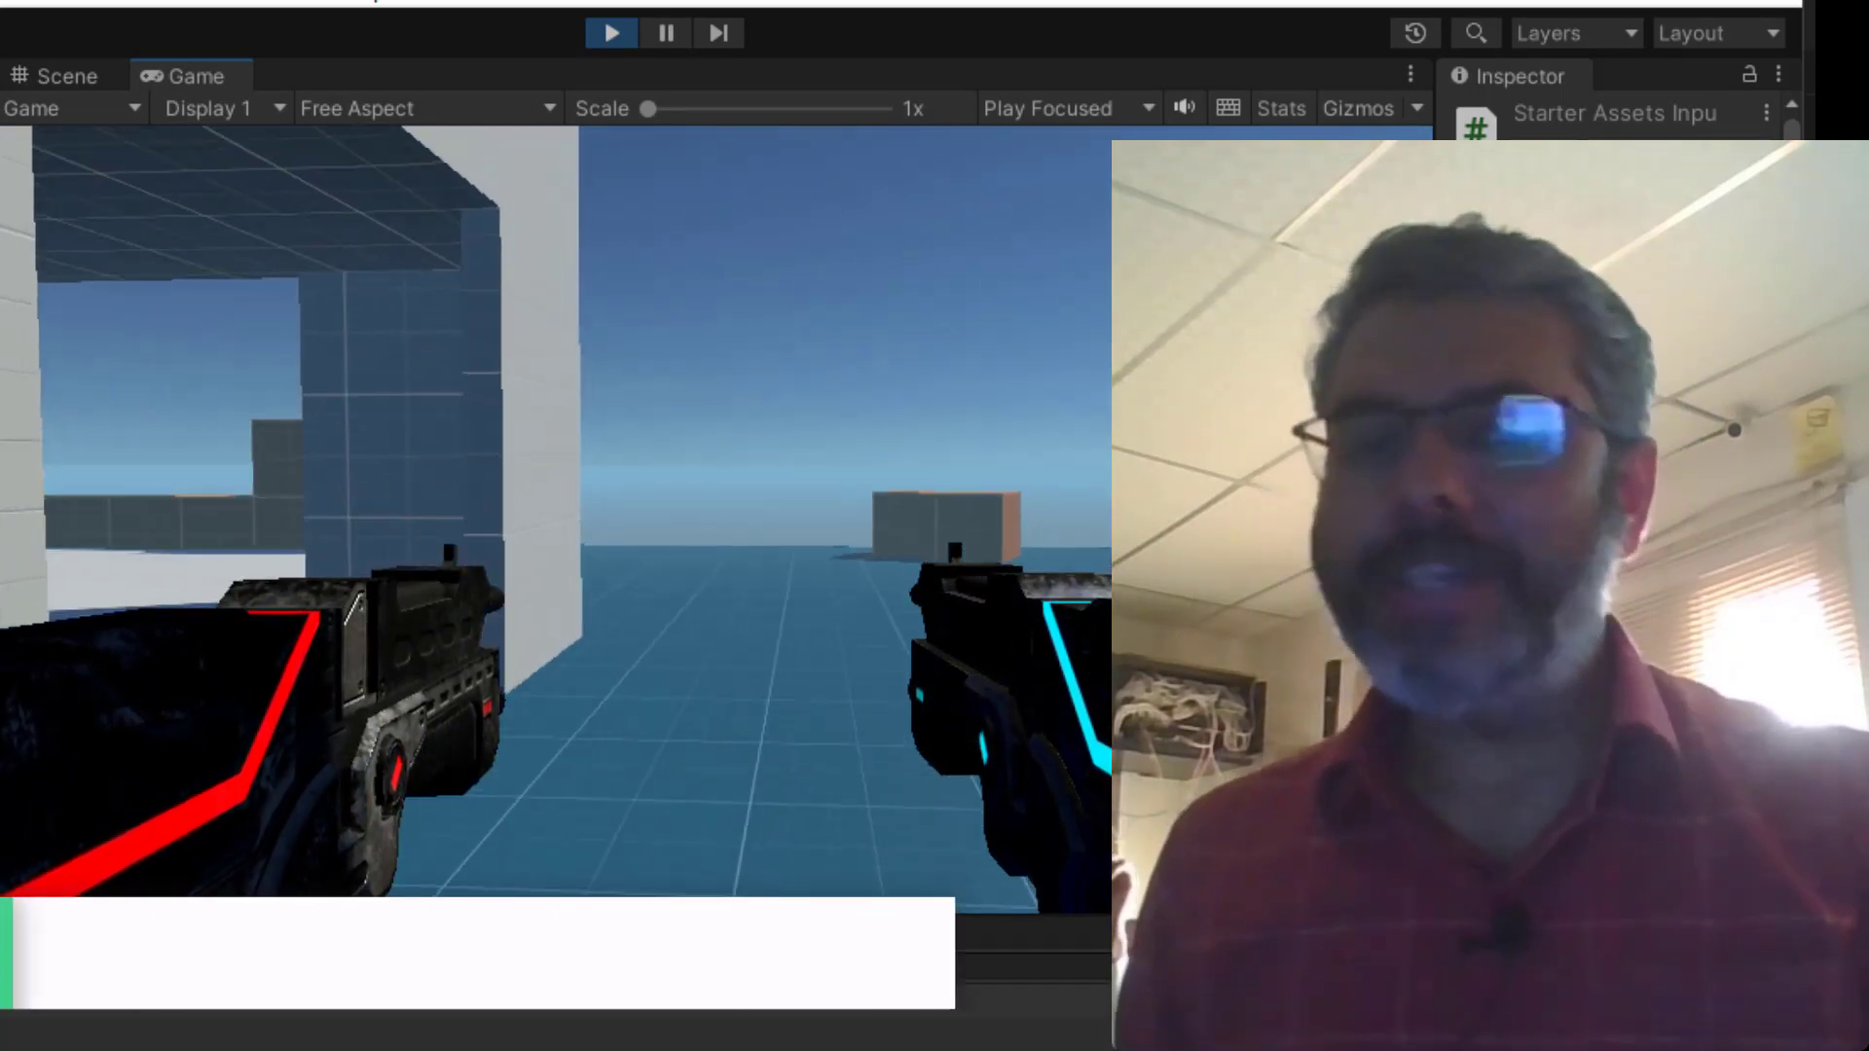
pyautogui.press('w')
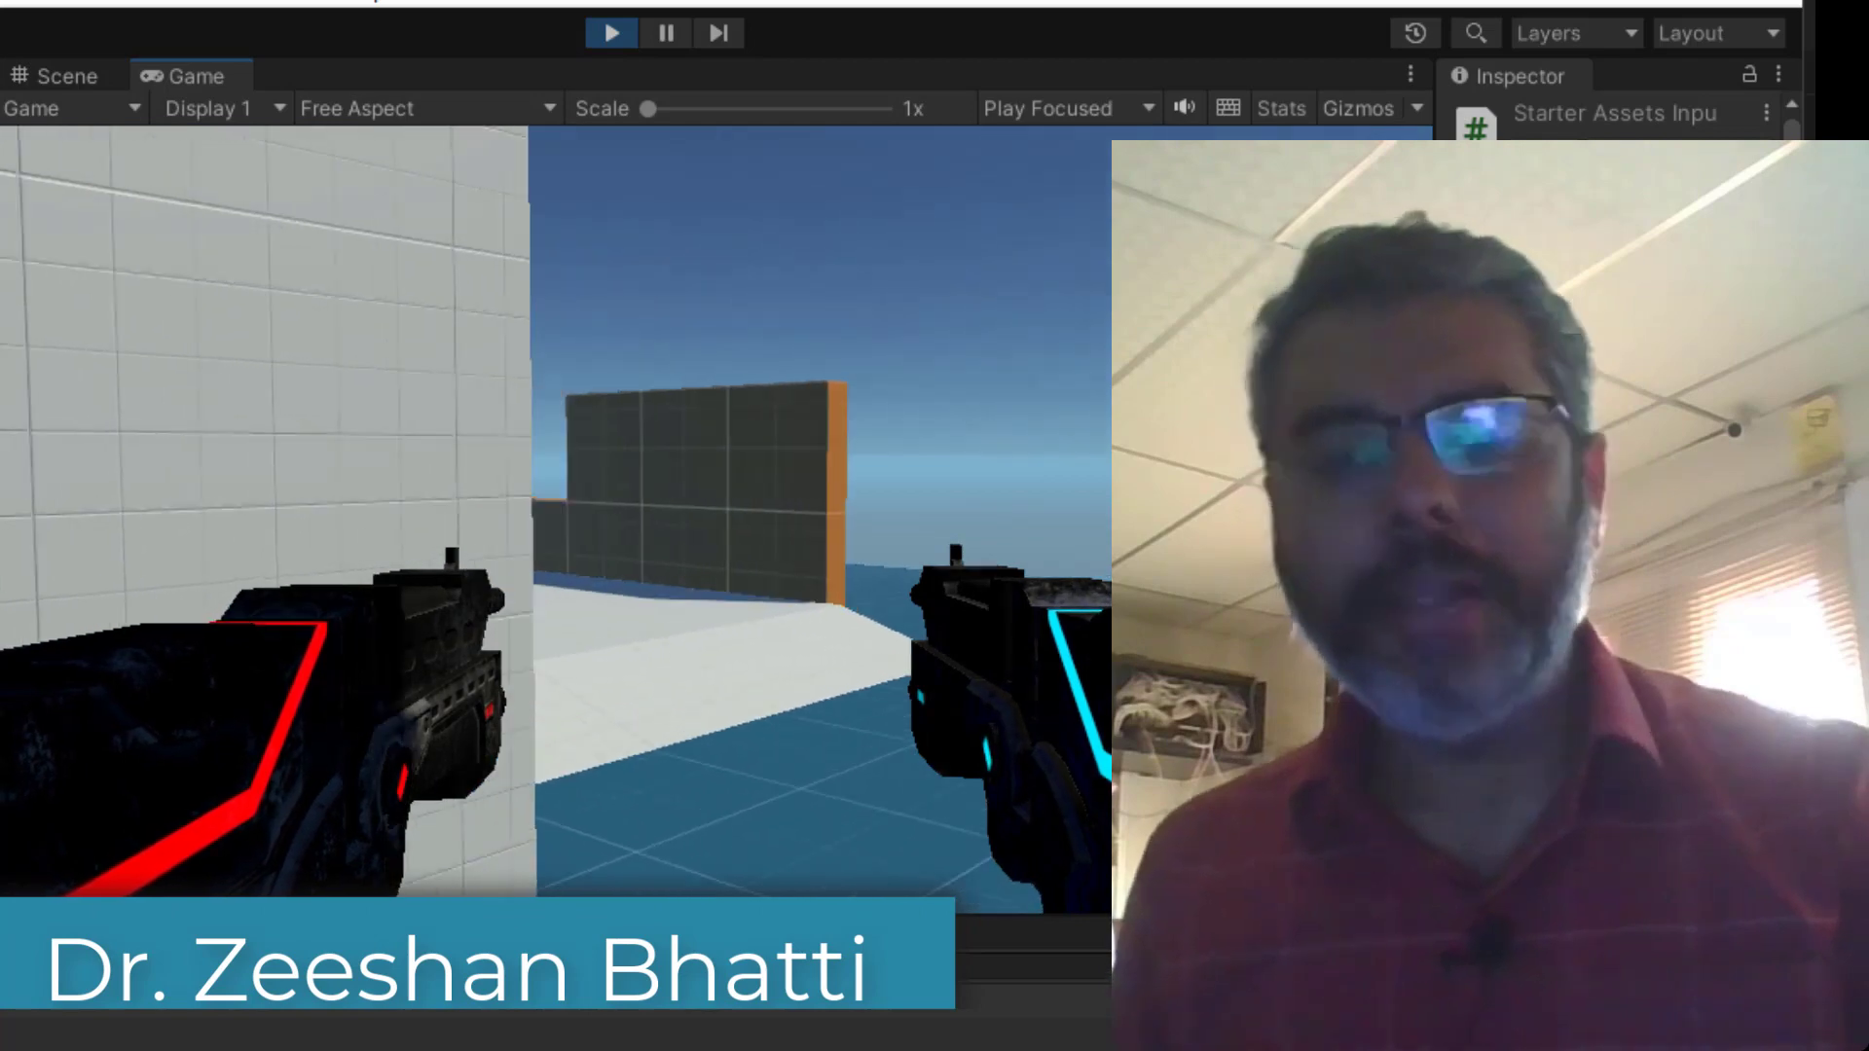
pyautogui.press('w')
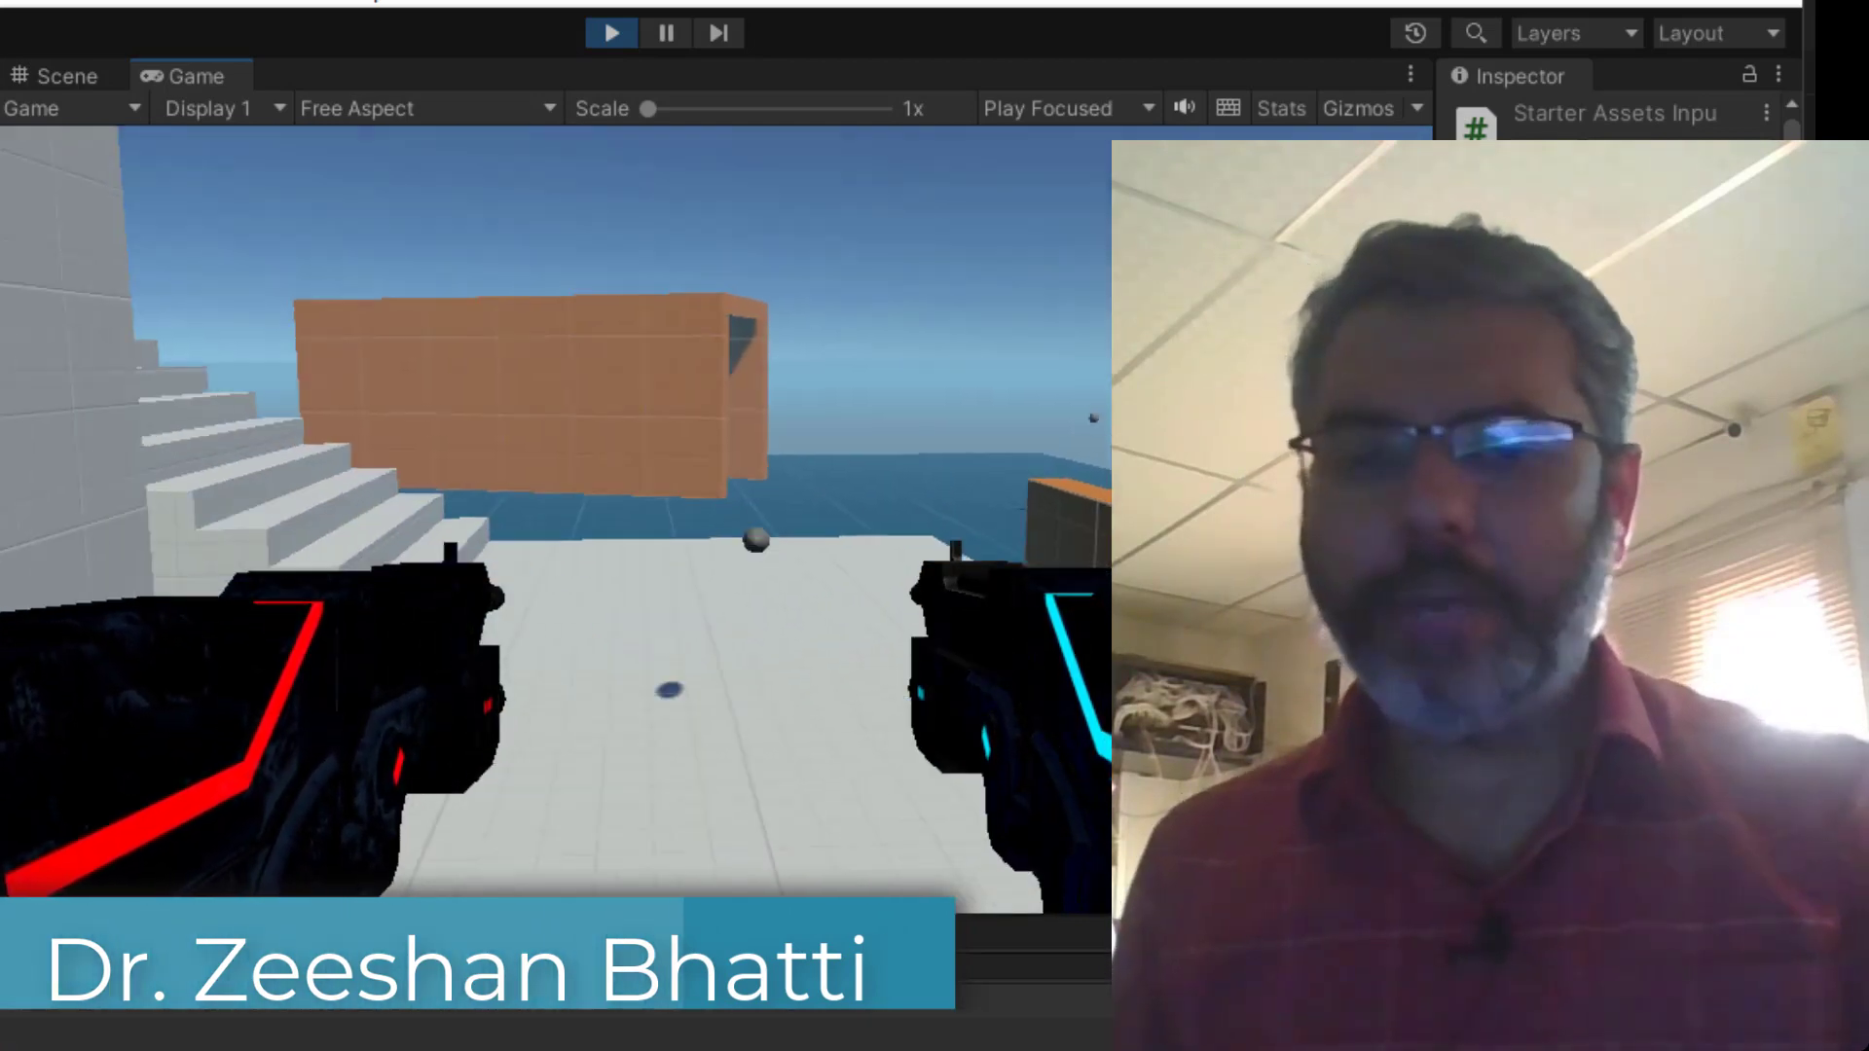
pyautogui.click(708, 520)
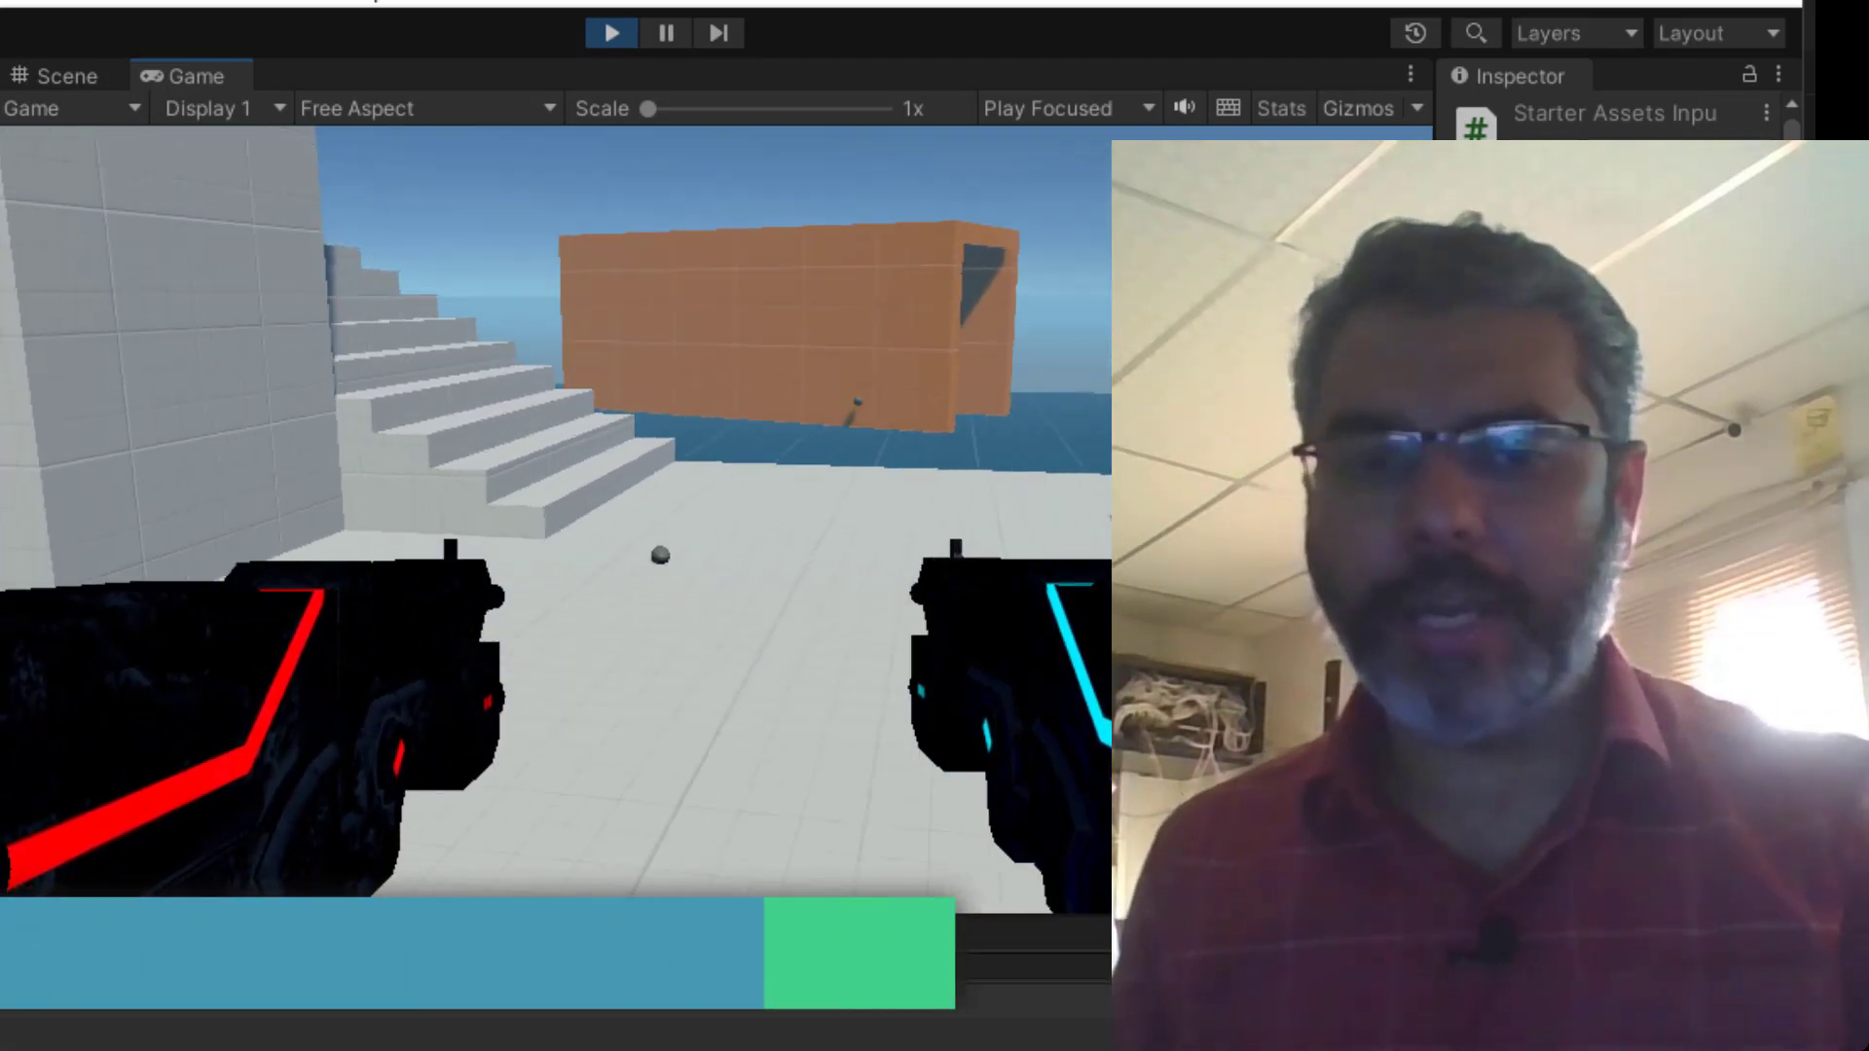
pyautogui.click(708, 520)
pyautogui.click(707, 520)
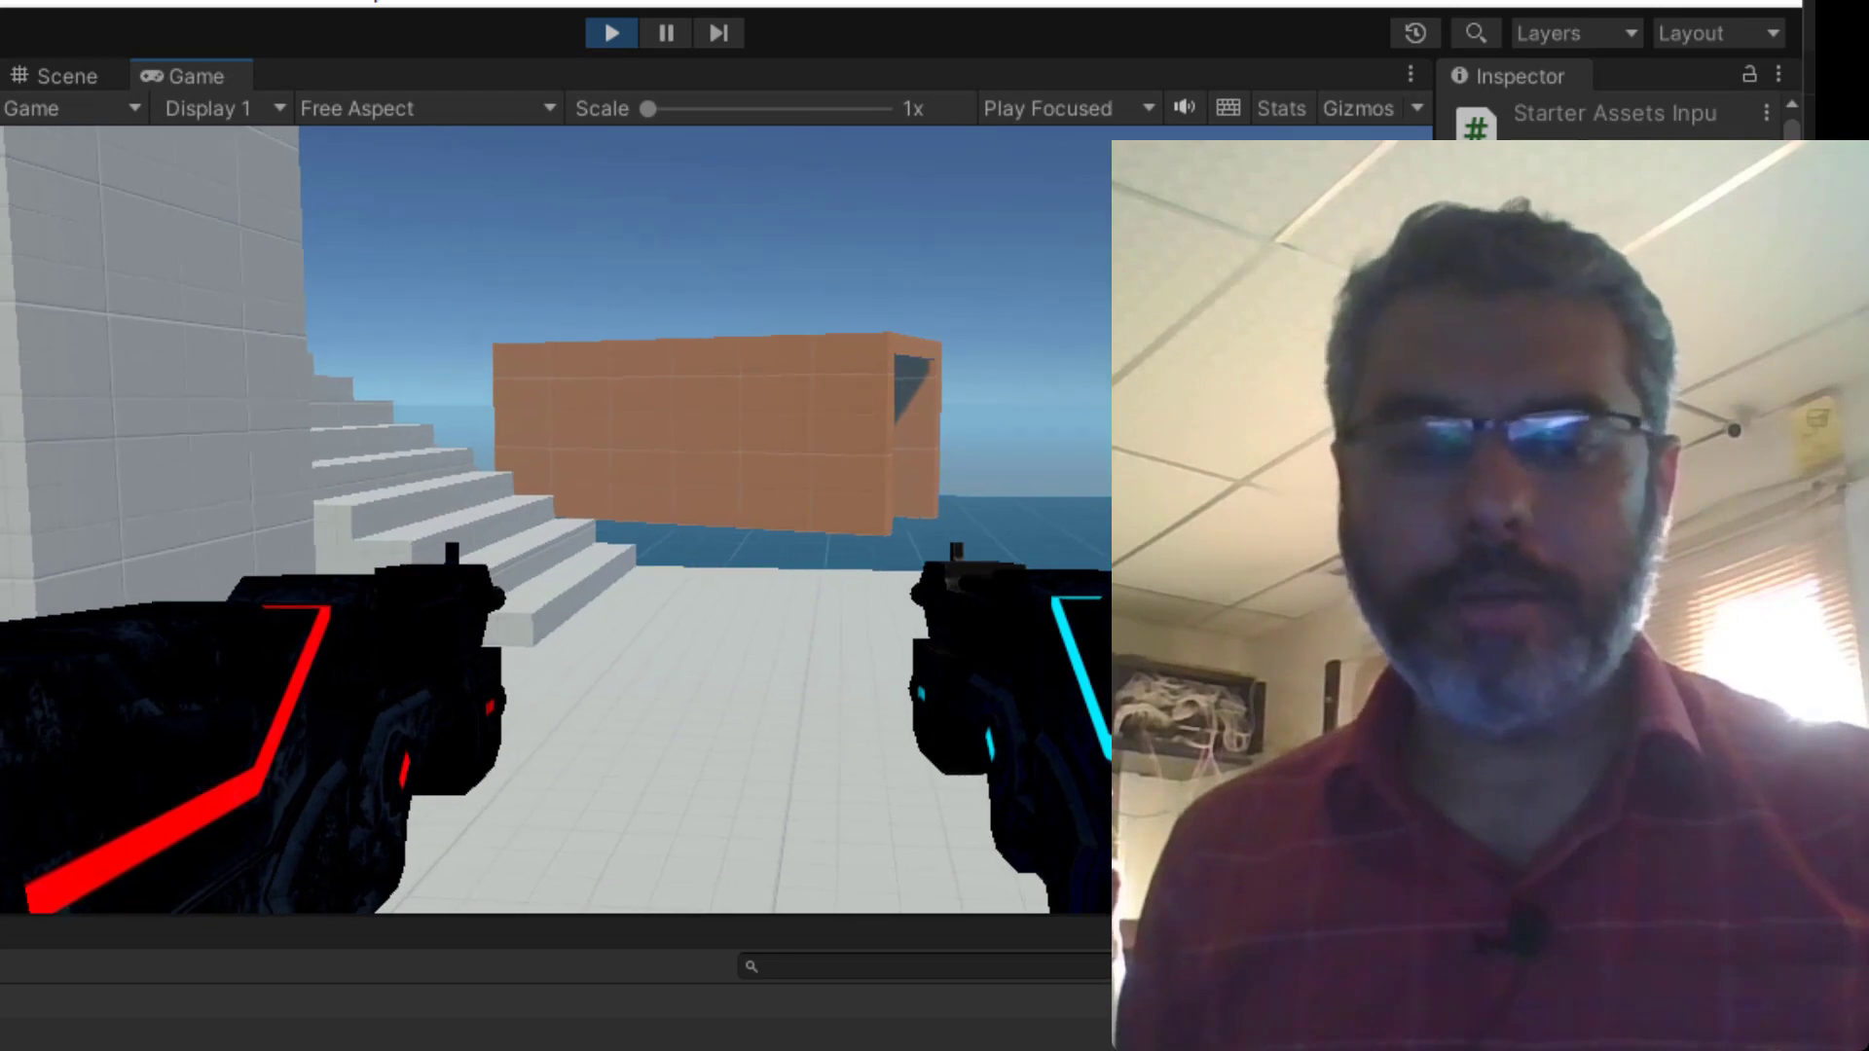
pyautogui.press('w')
pyautogui.click(707, 519)
pyautogui.click(707, 519)
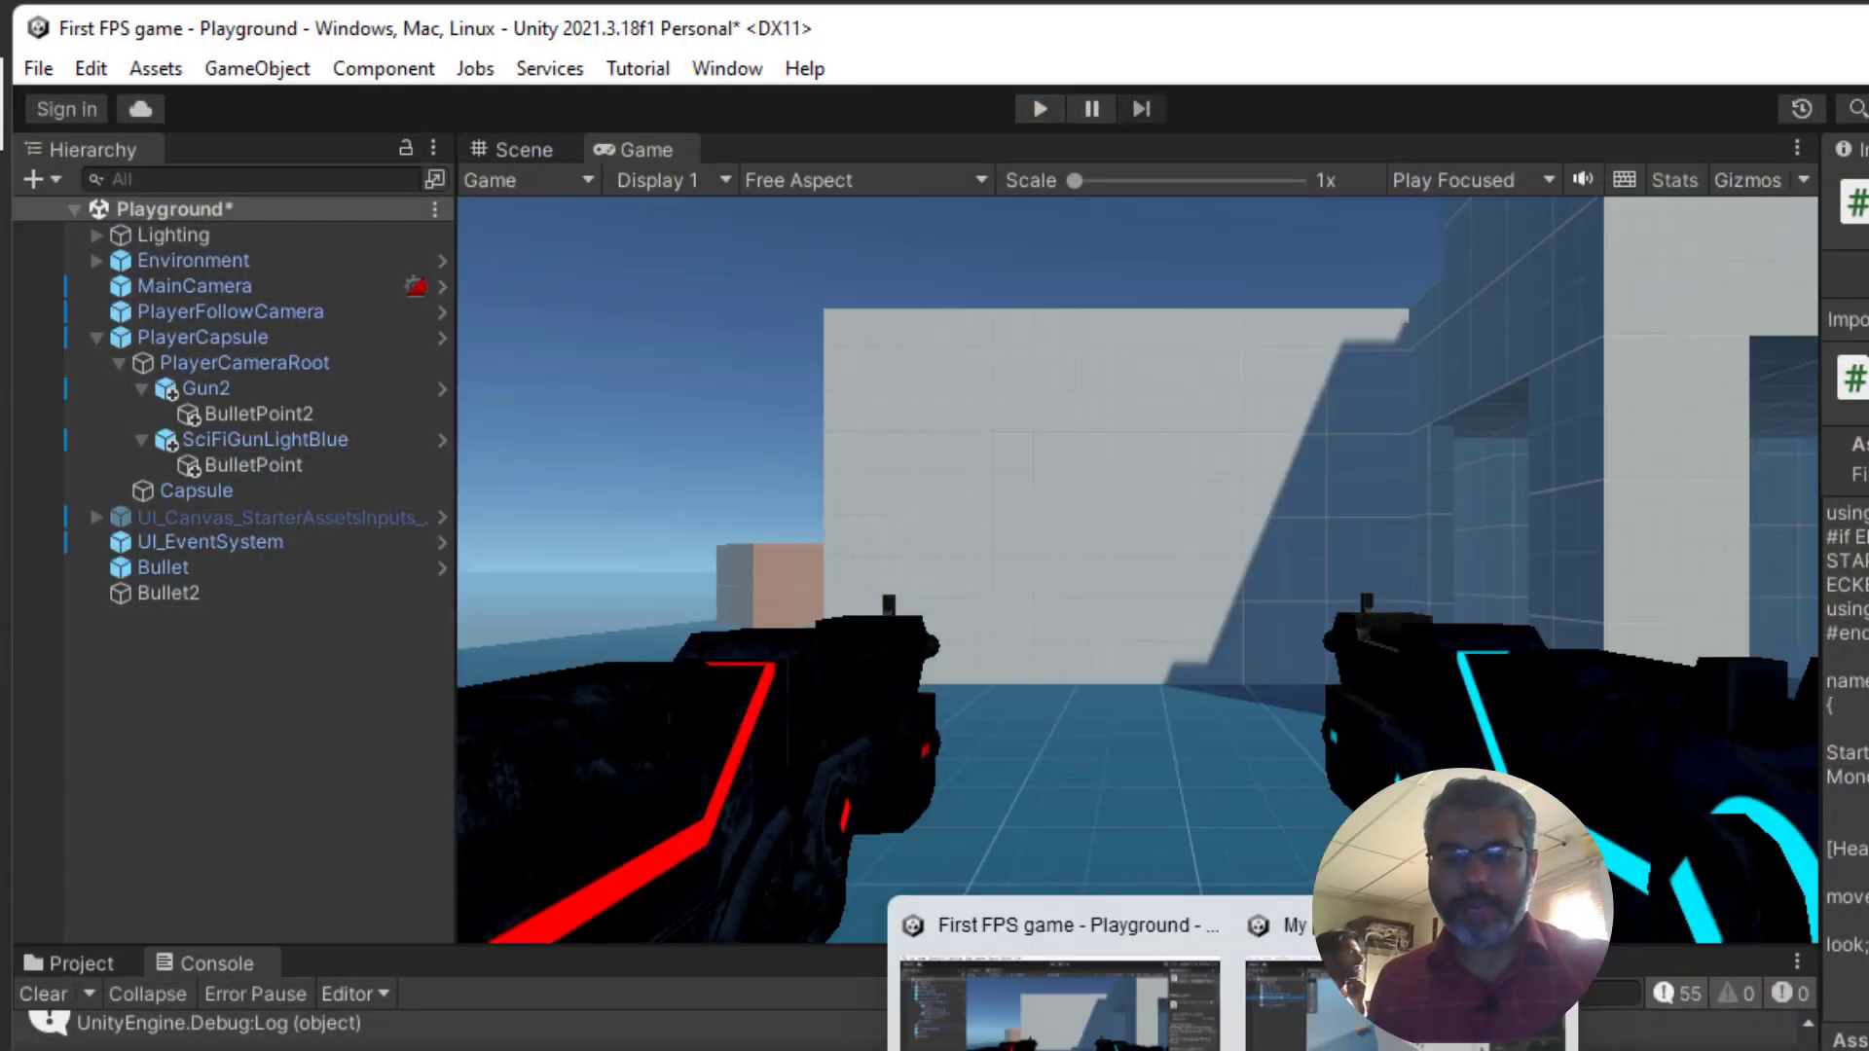
# - Switch to Unity Hub, start a new project and look through all the available project templates
pyautogui.click(1168, 1049)
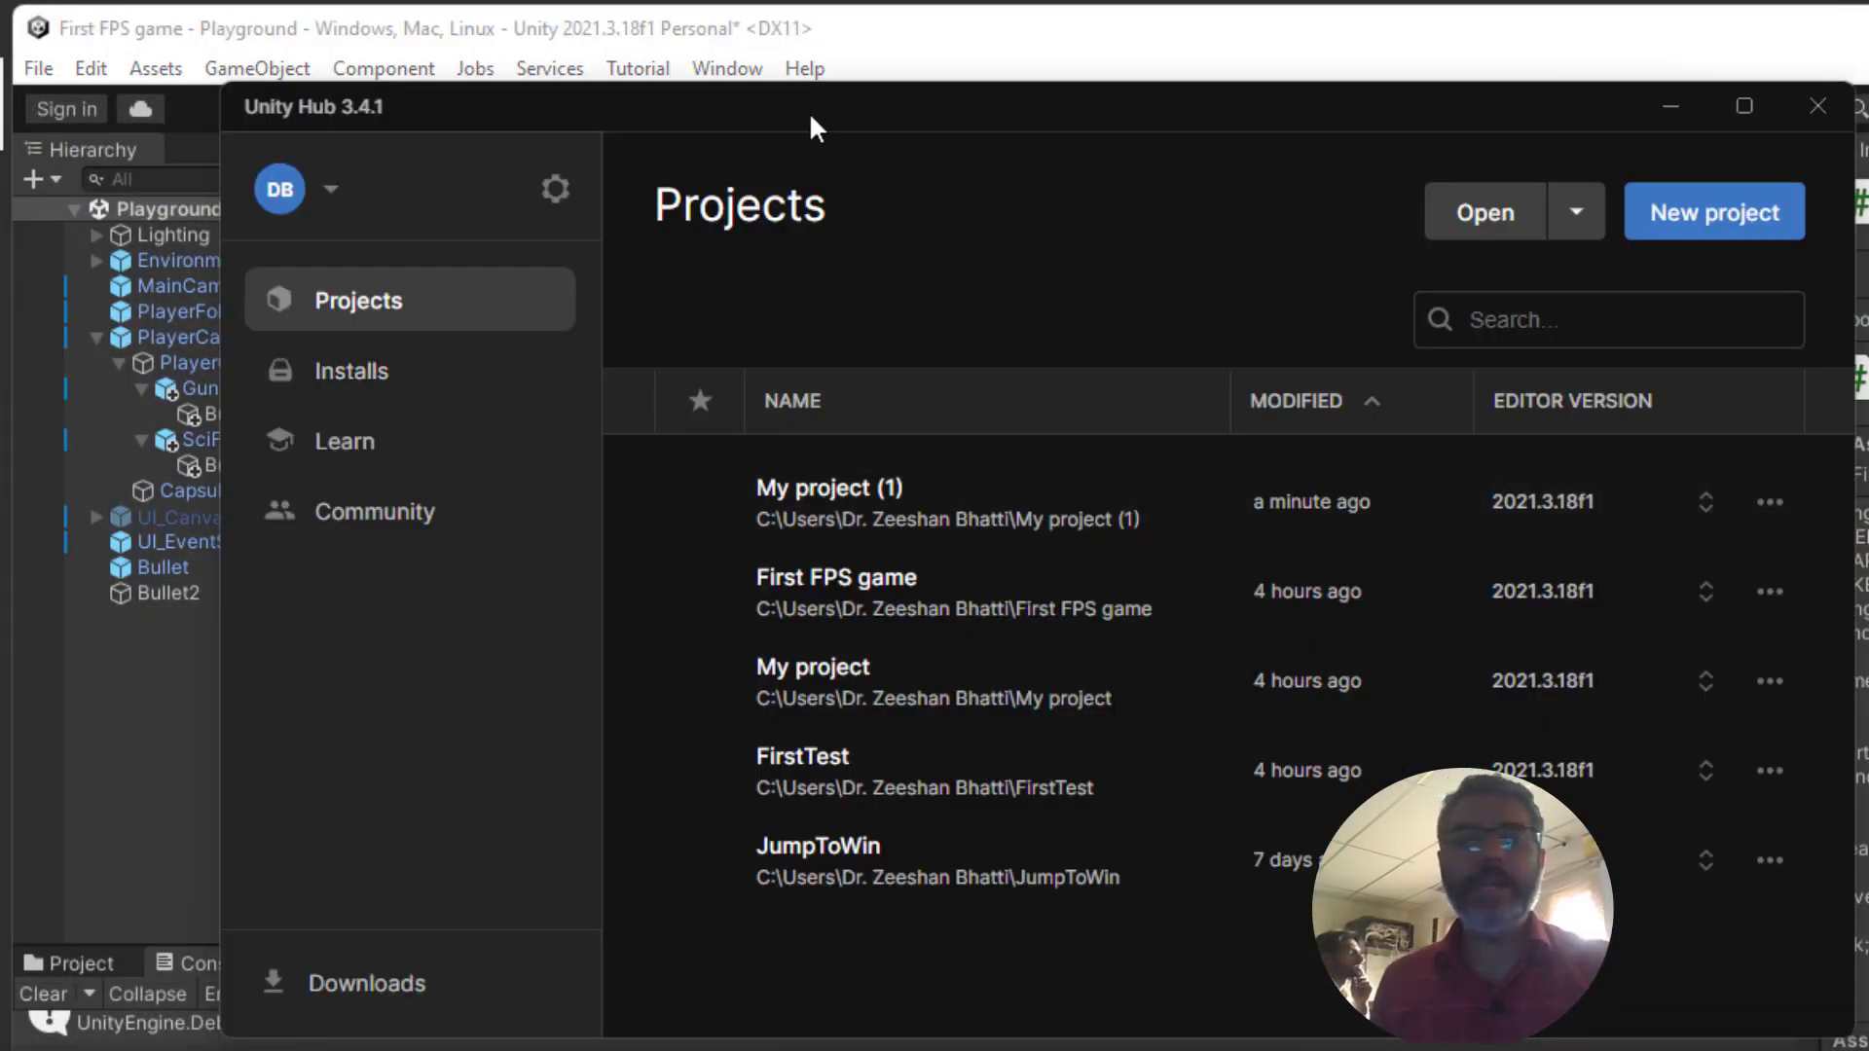
pyautogui.moveTo(808, 113); pyautogui.dragTo(818, 124)
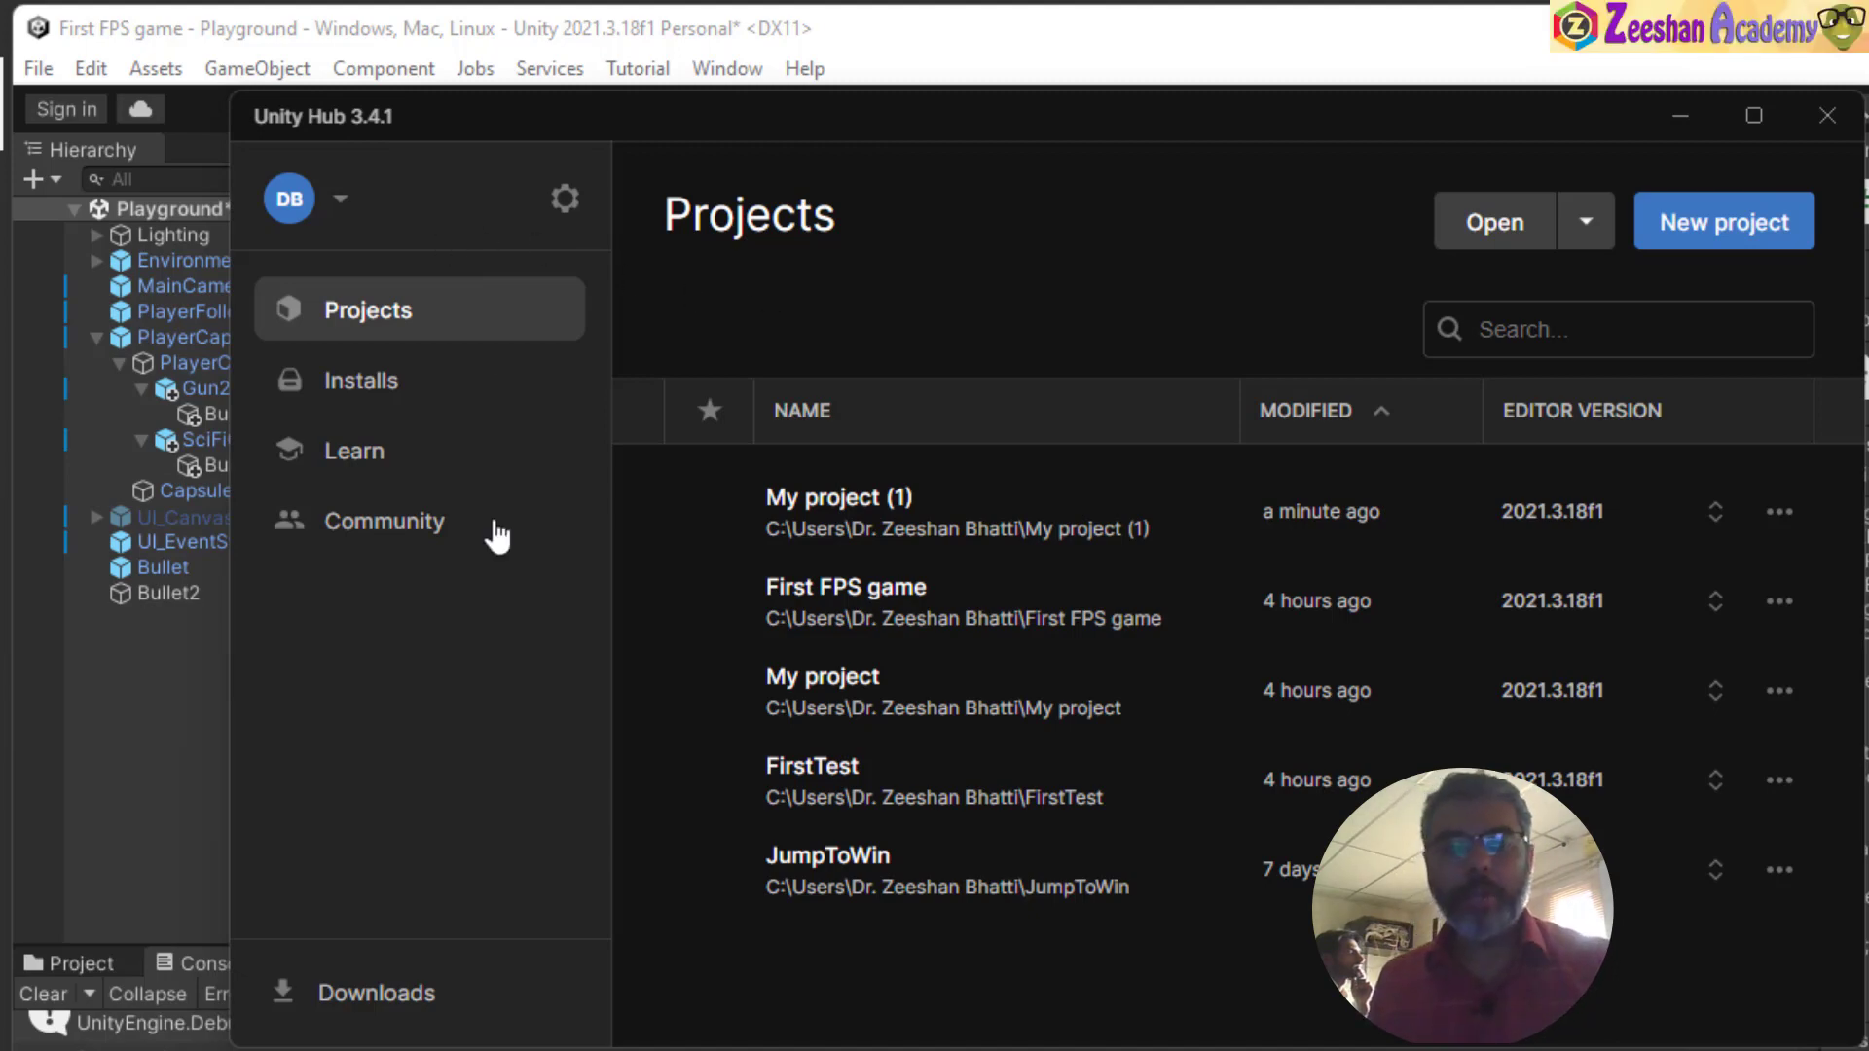
pyautogui.click(1703, 237)
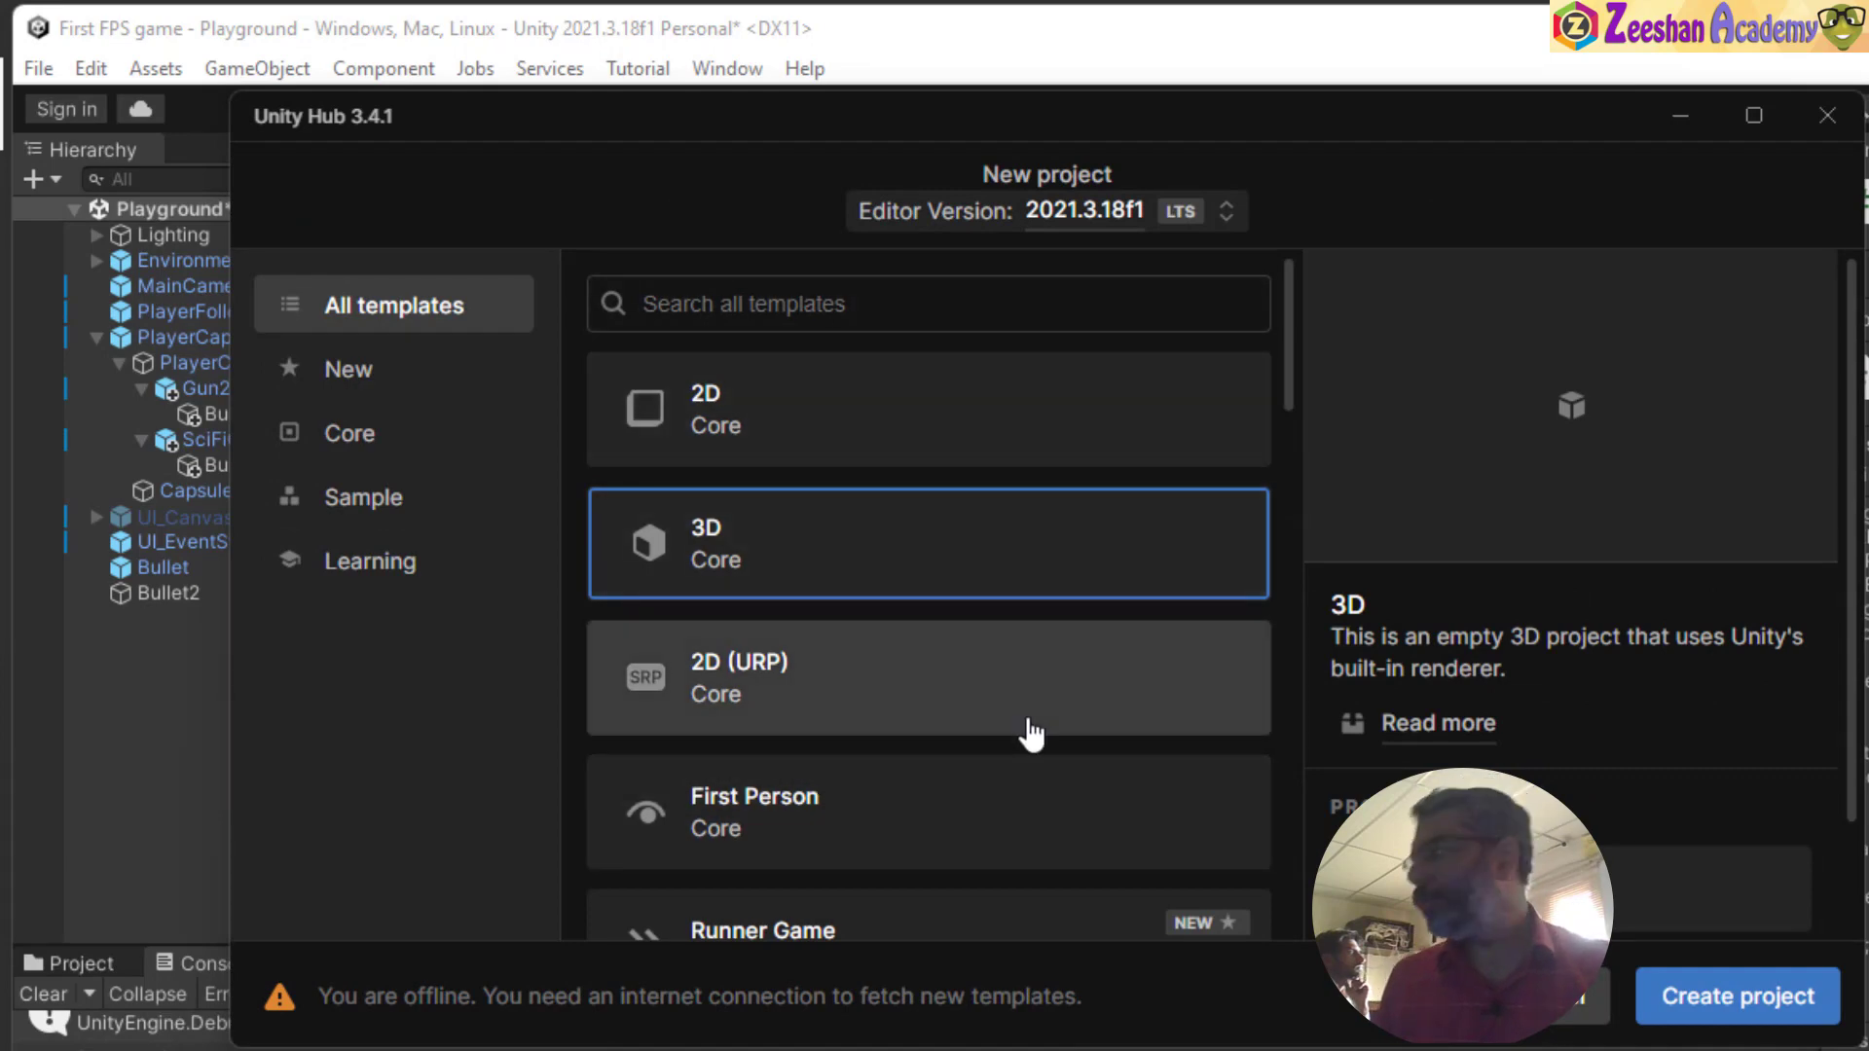
pyautogui.scroll(-5, 1173, 691)
pyautogui.scroll(5, 938, 659)
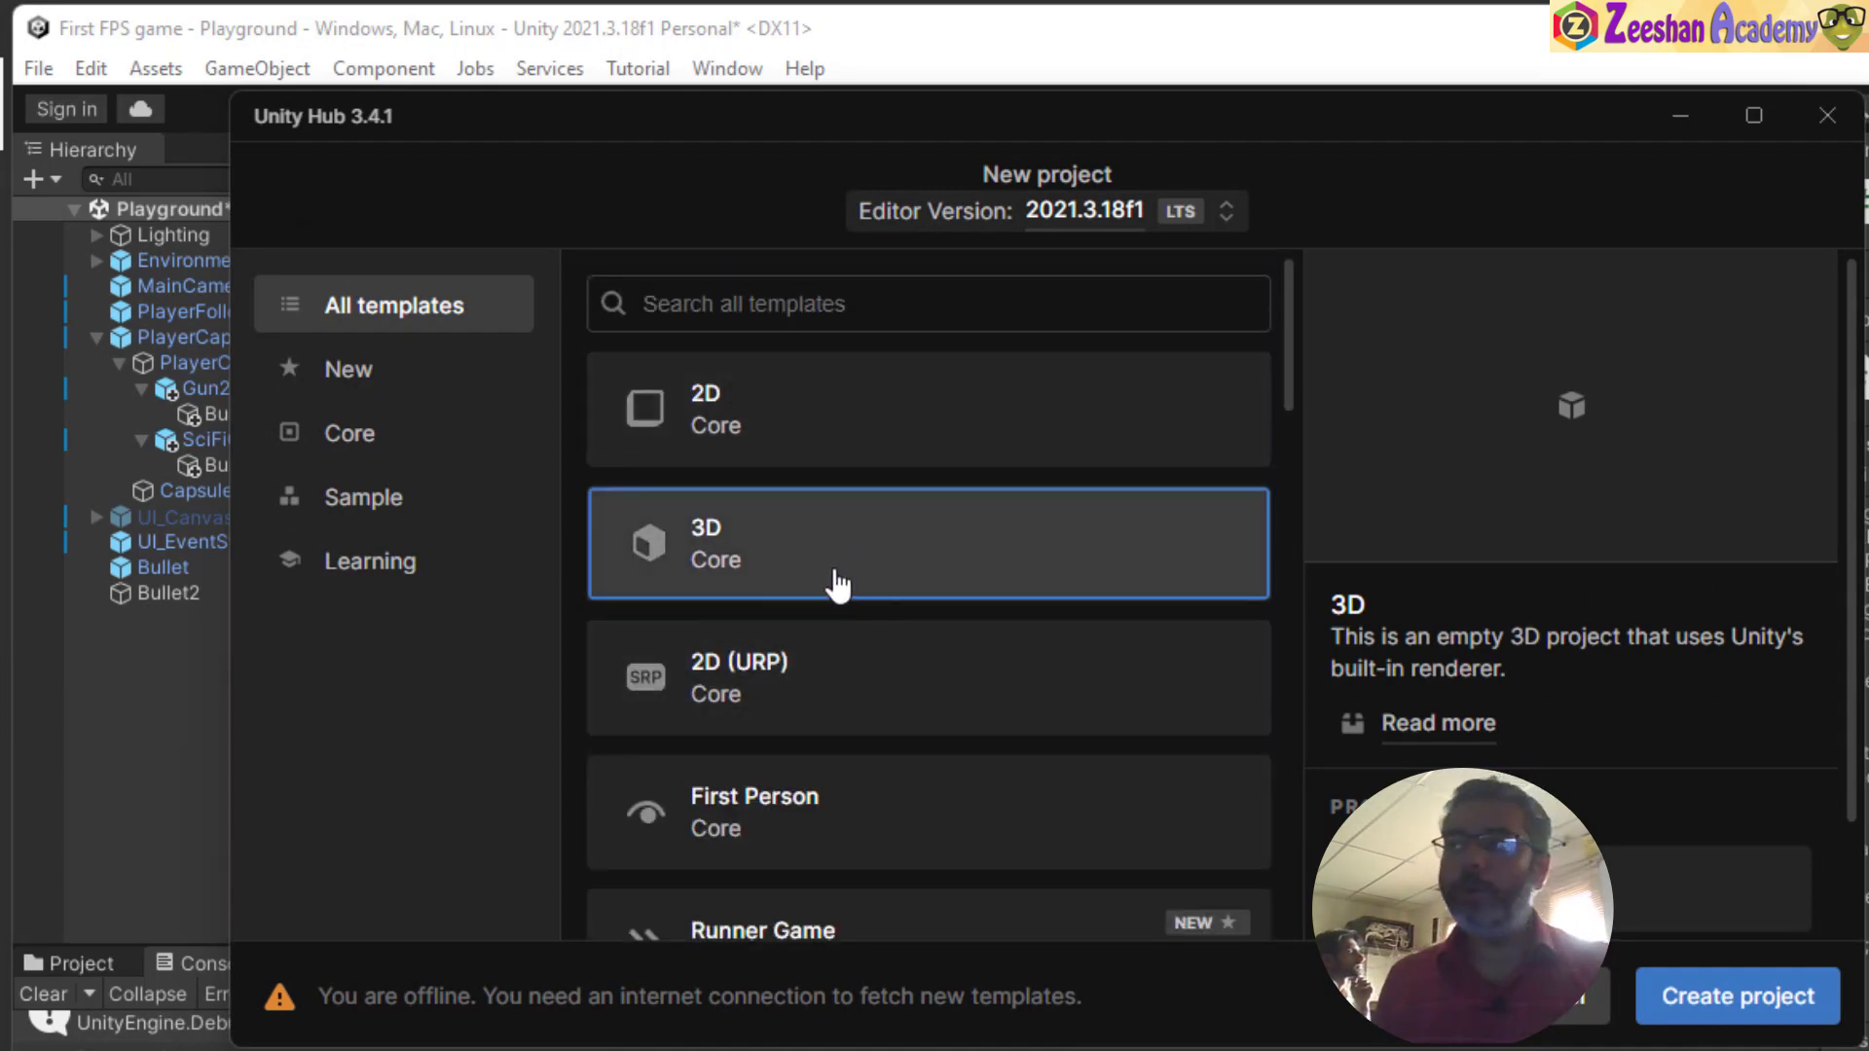
pyautogui.scroll(-3, 792, 535)
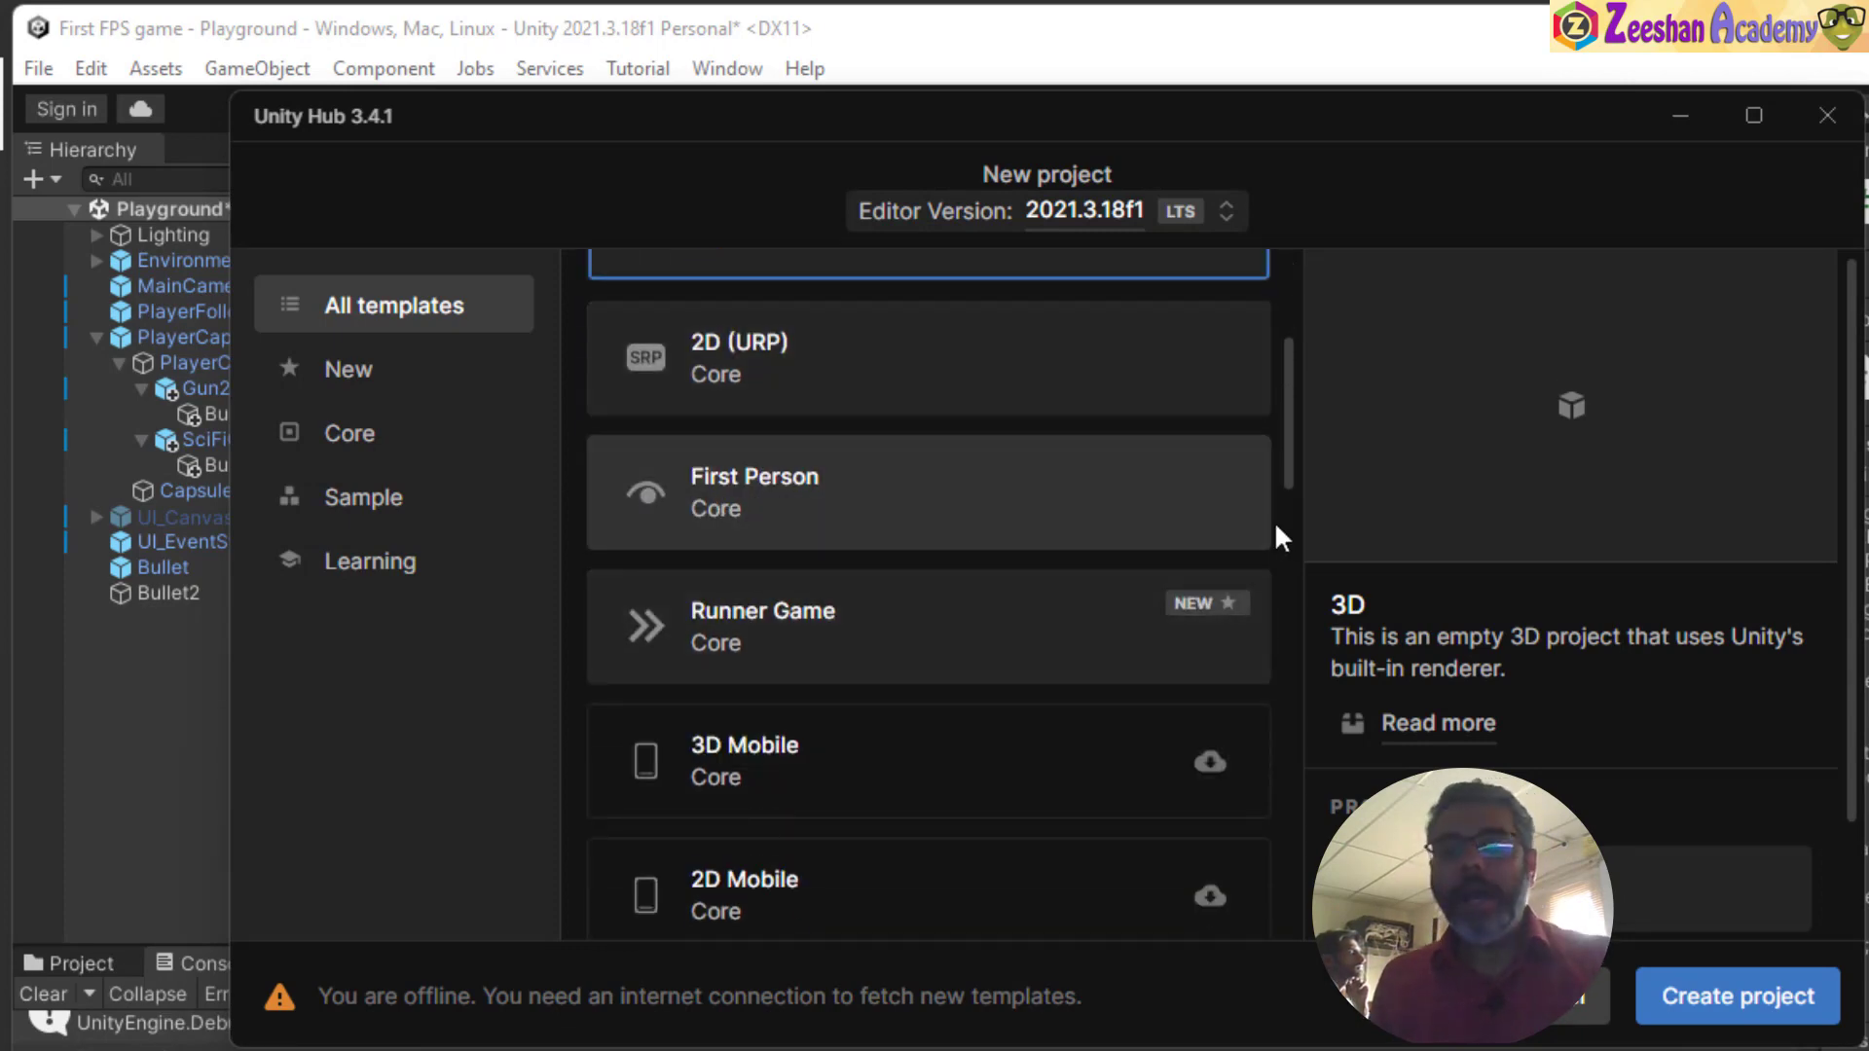
pyautogui.scroll(-3, 1030, 688)
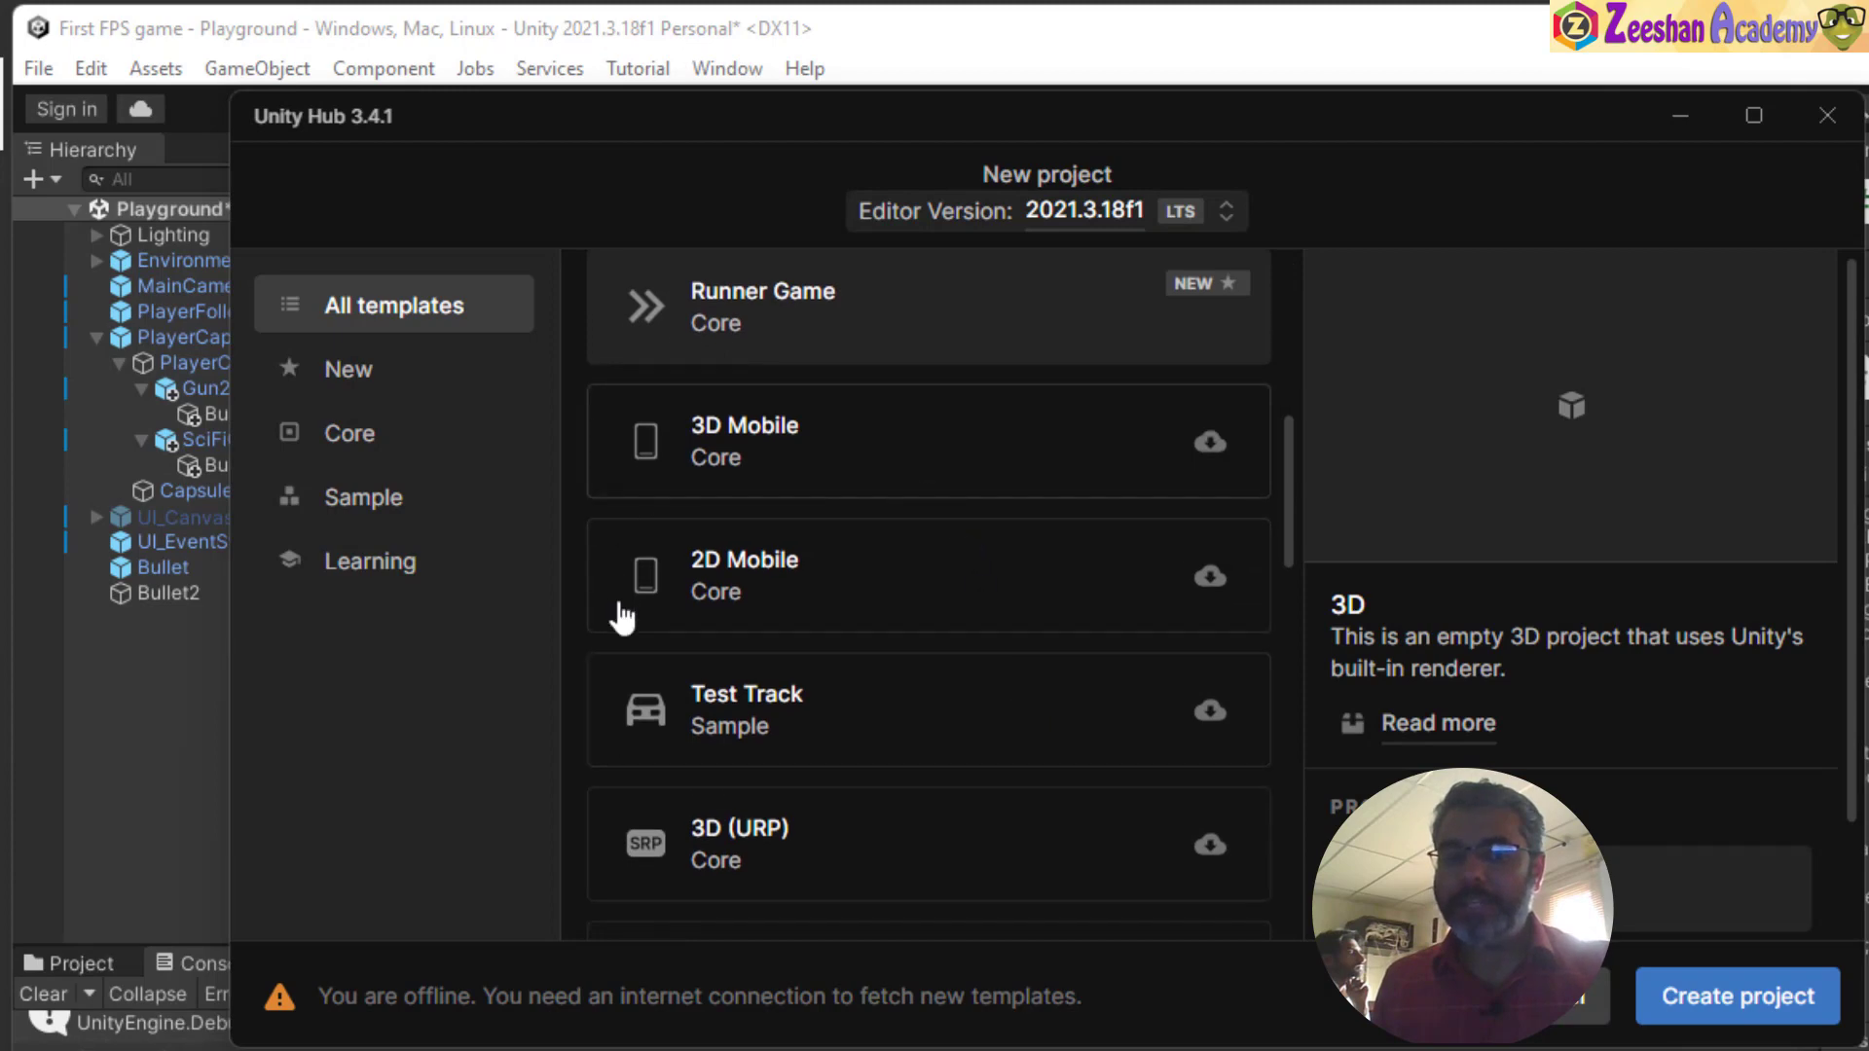
pyautogui.scroll(-5, 830, 750)
pyautogui.scroll(-2, 993, 808)
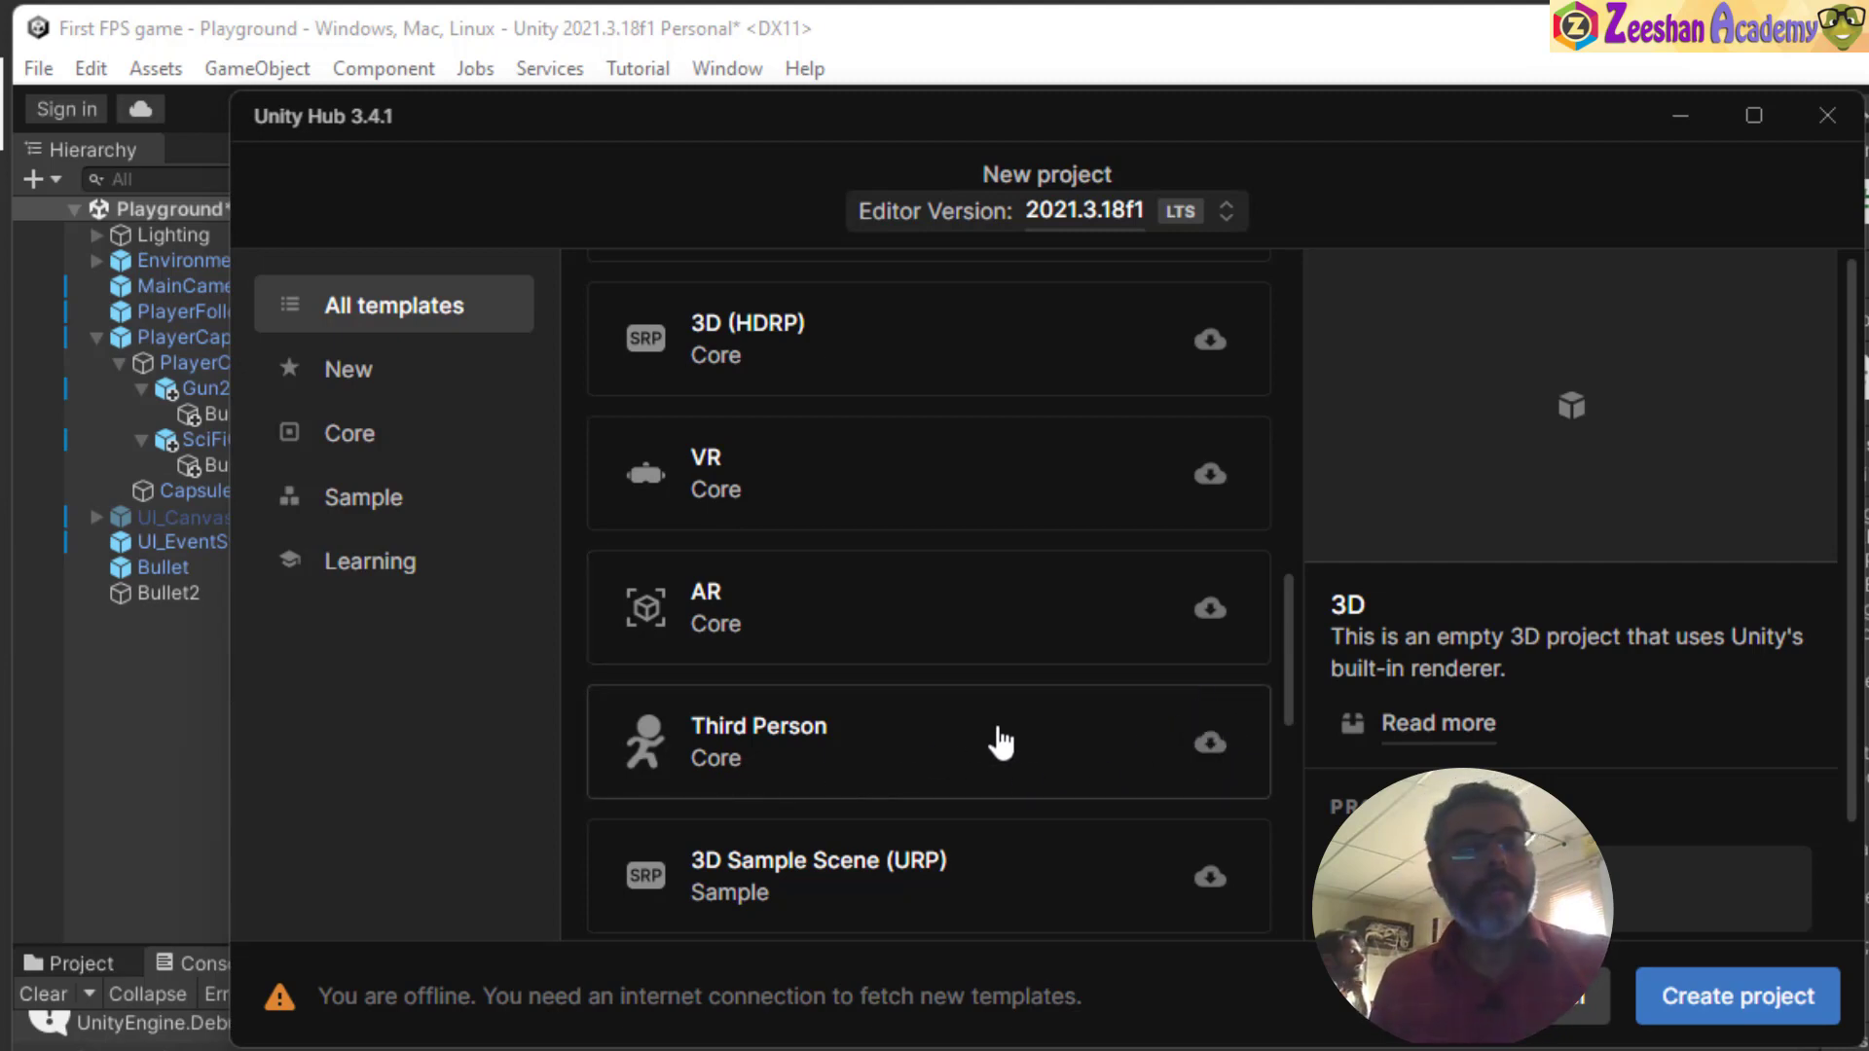
pyautogui.scroll(10, 993, 742)
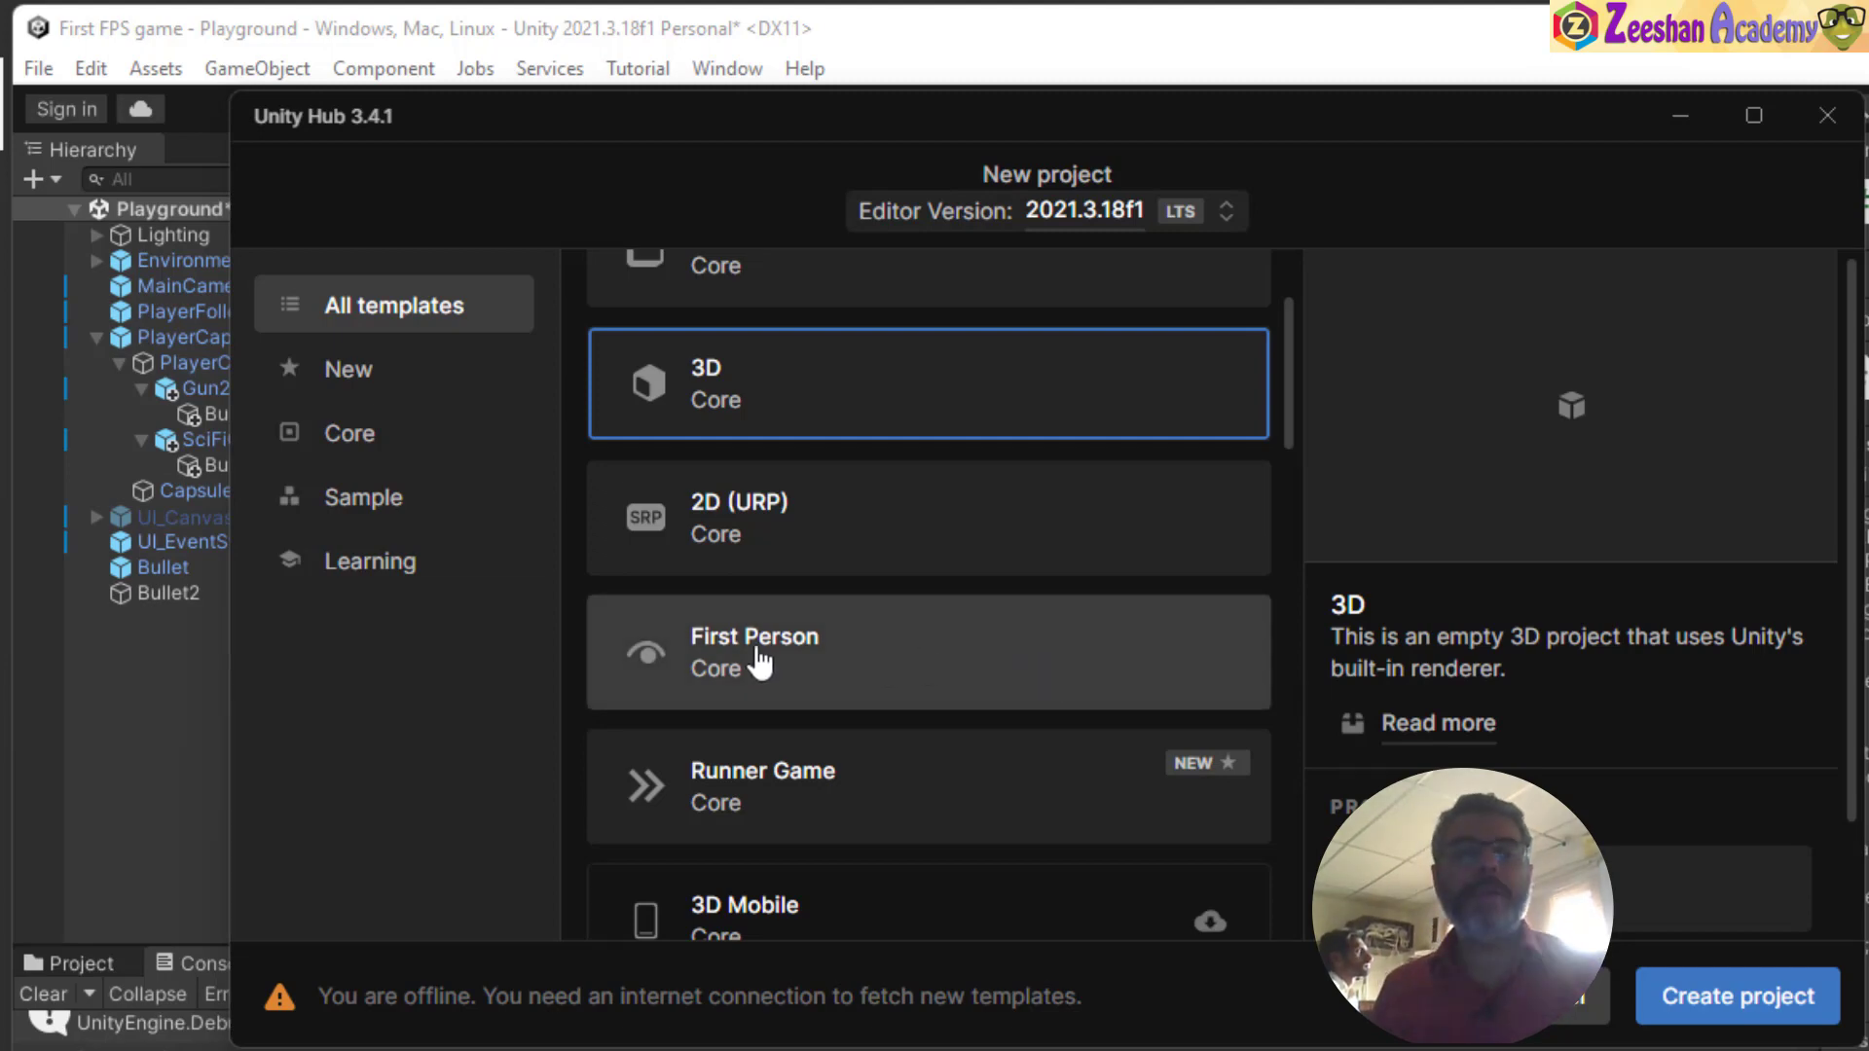
pyautogui.scroll(-6, 1230, 696)
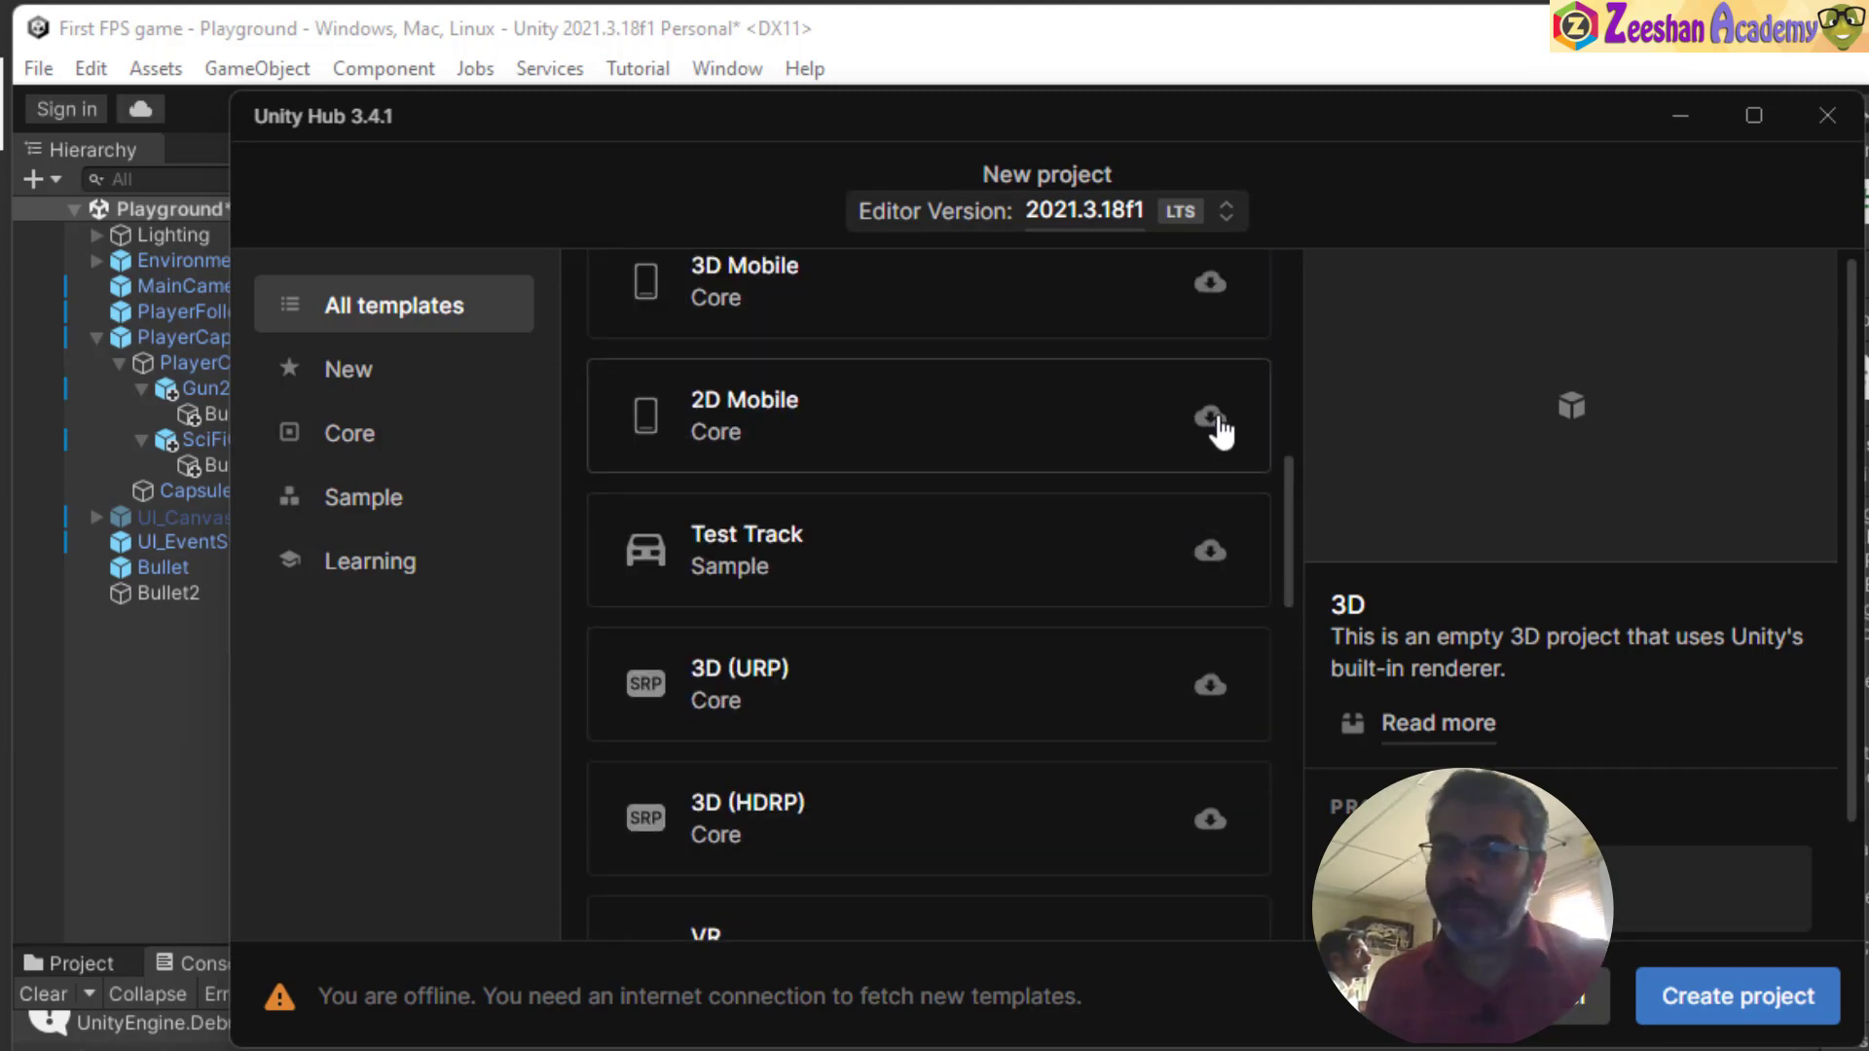
pyautogui.scroll(3, 1120, 525)
pyautogui.scroll(4, 974, 584)
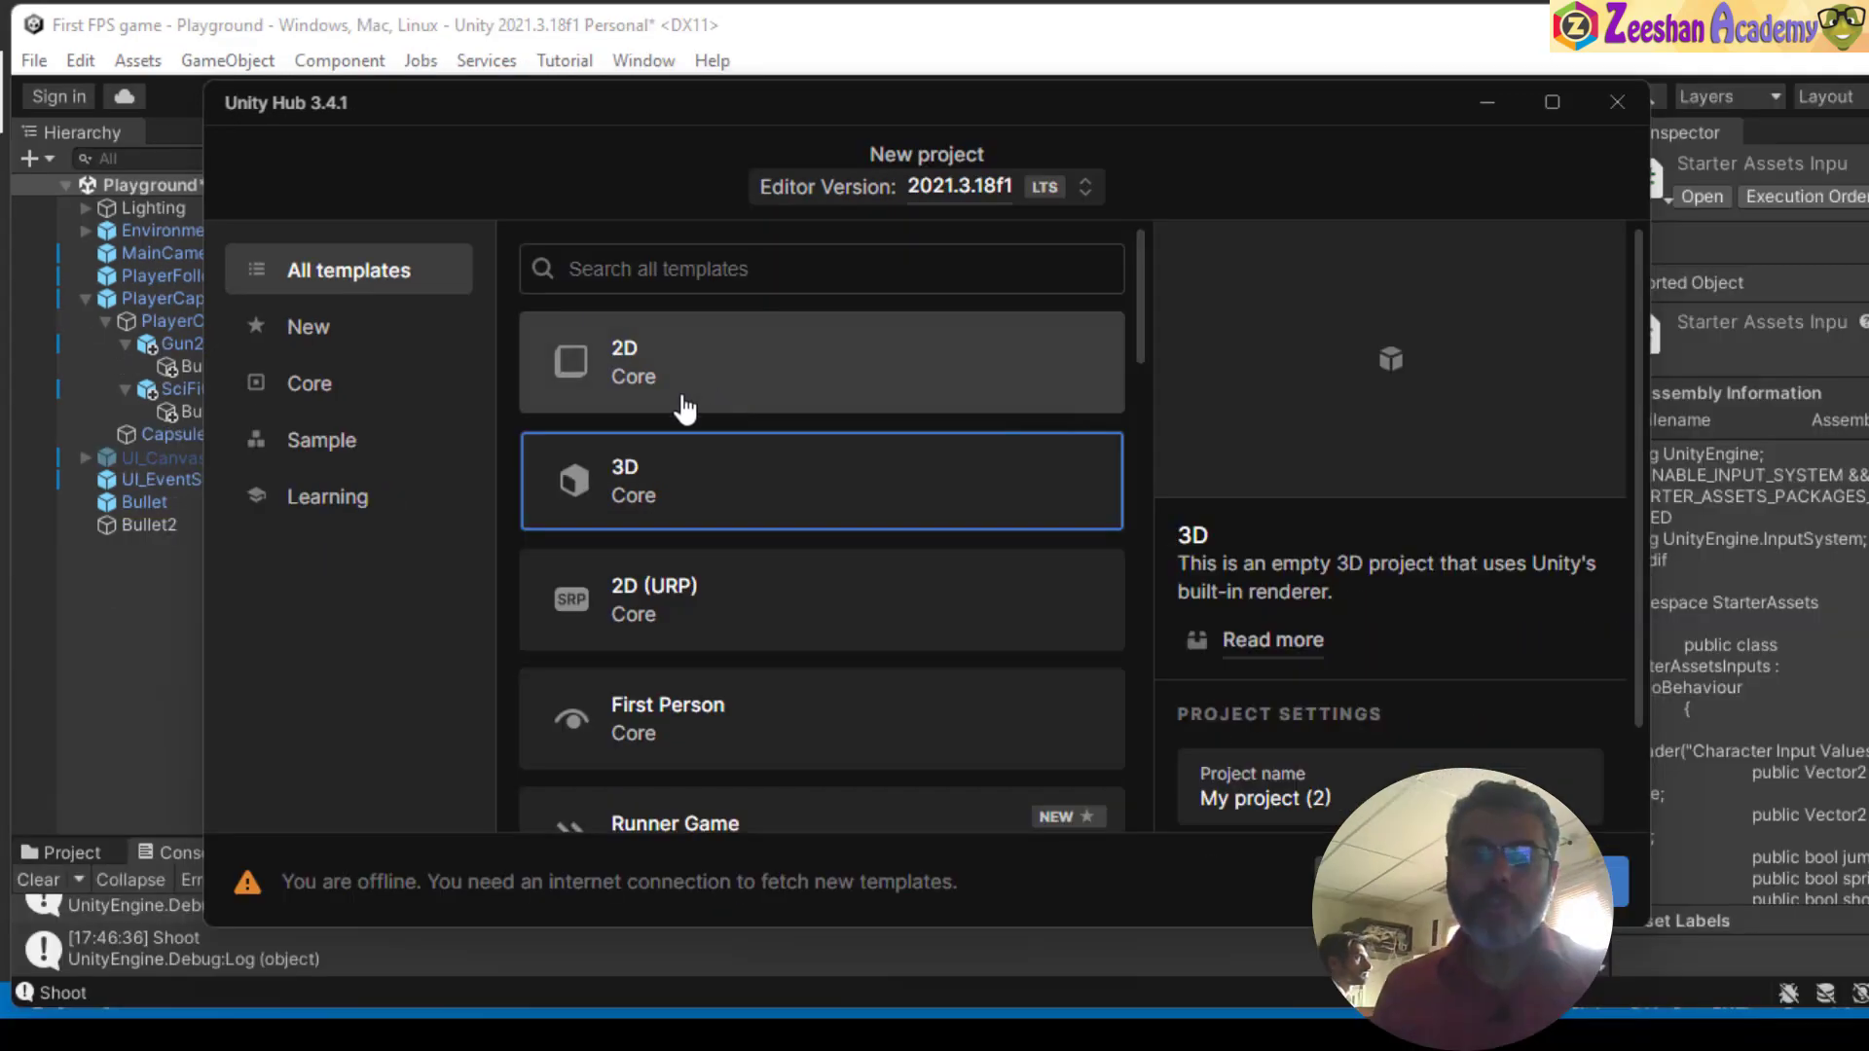
# - Choose the First Person template for the new project and select its project name for editing
pyautogui.scroll(-2, 754, 643)
pyautogui.click(839, 563)
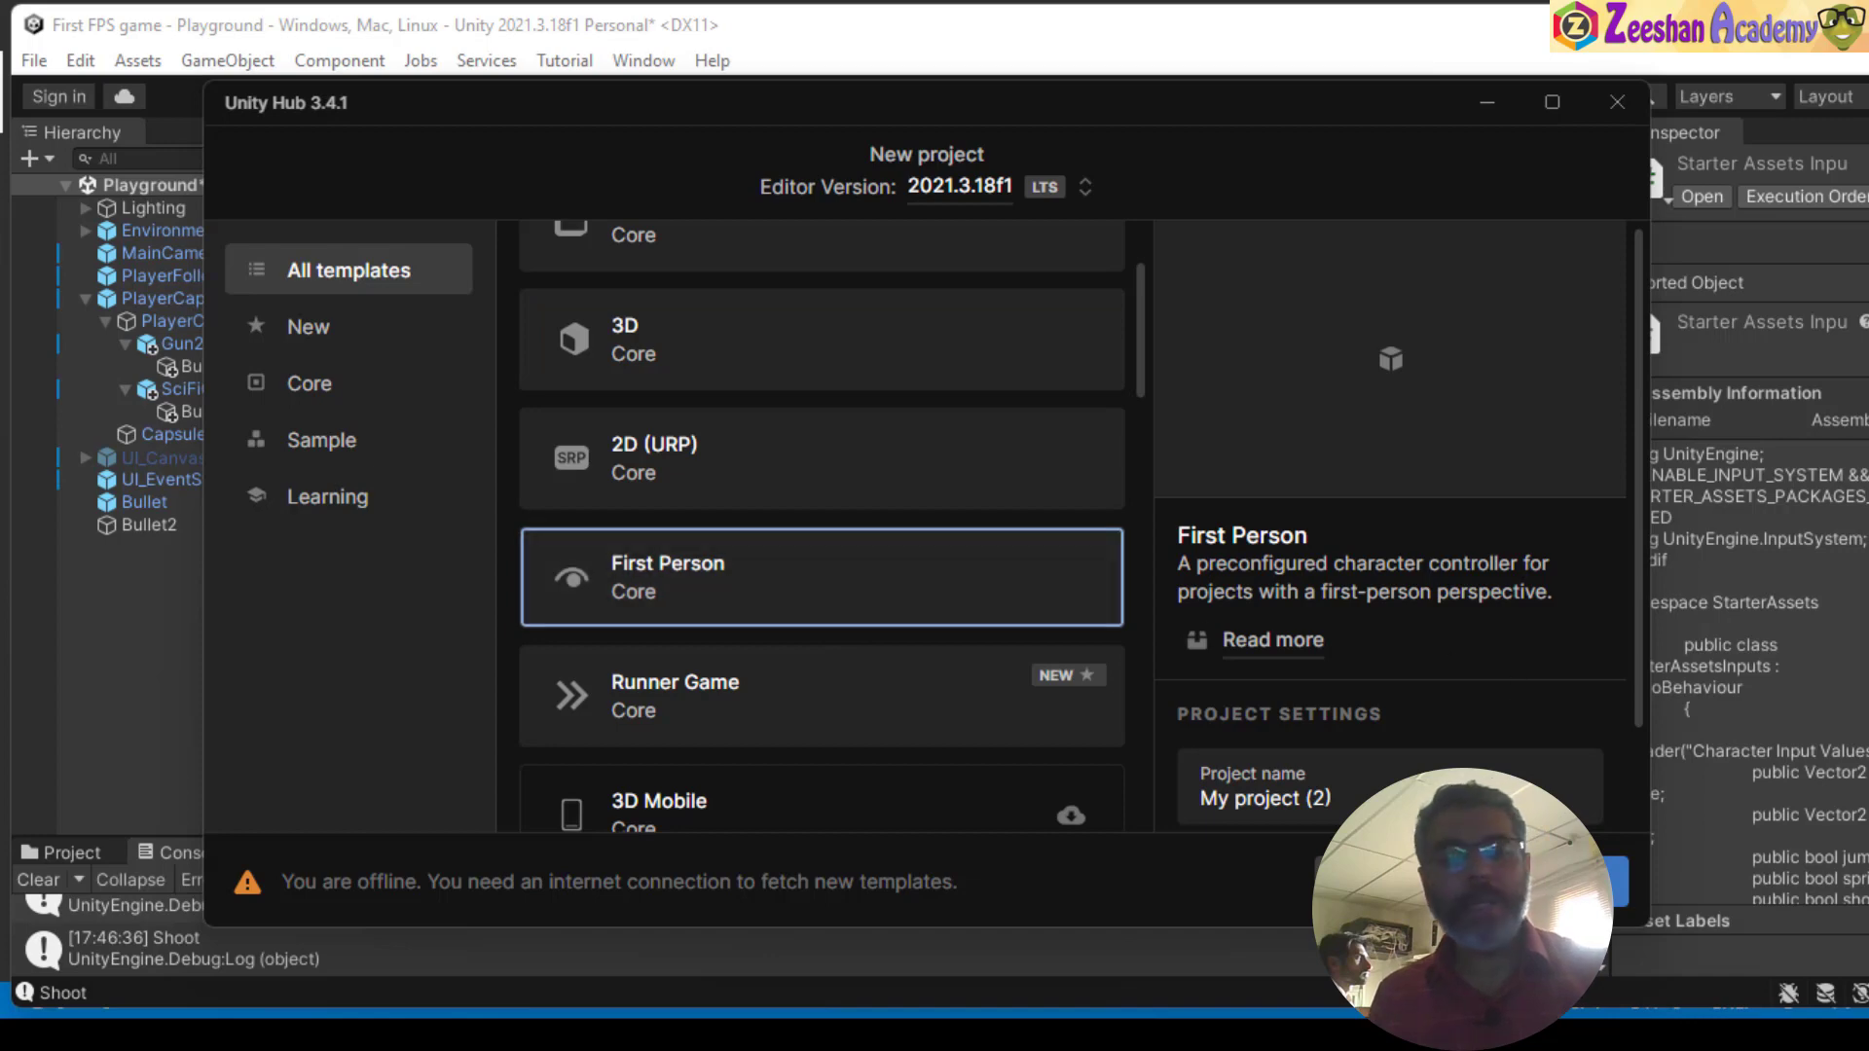
pyautogui.moveTo(1335, 799); pyautogui.dragTo(1169, 806)
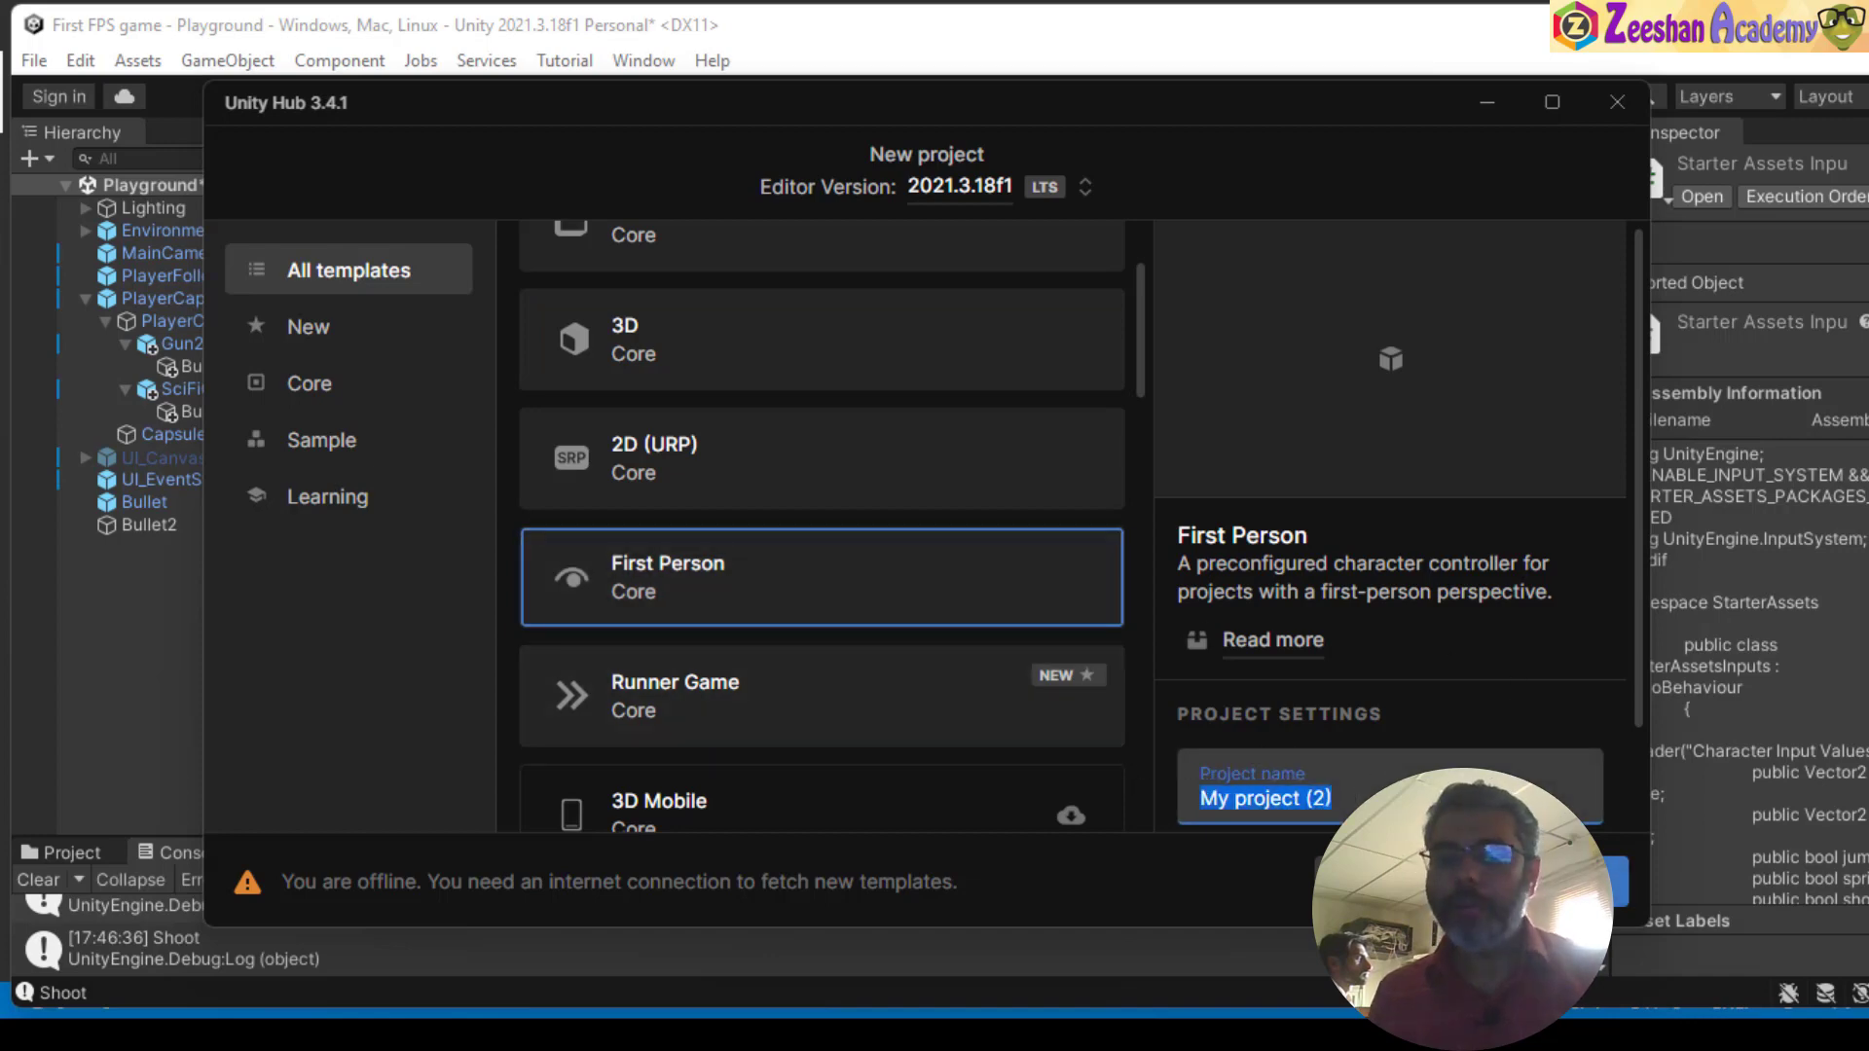
# - Minimise Unity Hub, switch to the My project (1) editor and view the playground level from several sides
pyautogui.click(1487, 102)
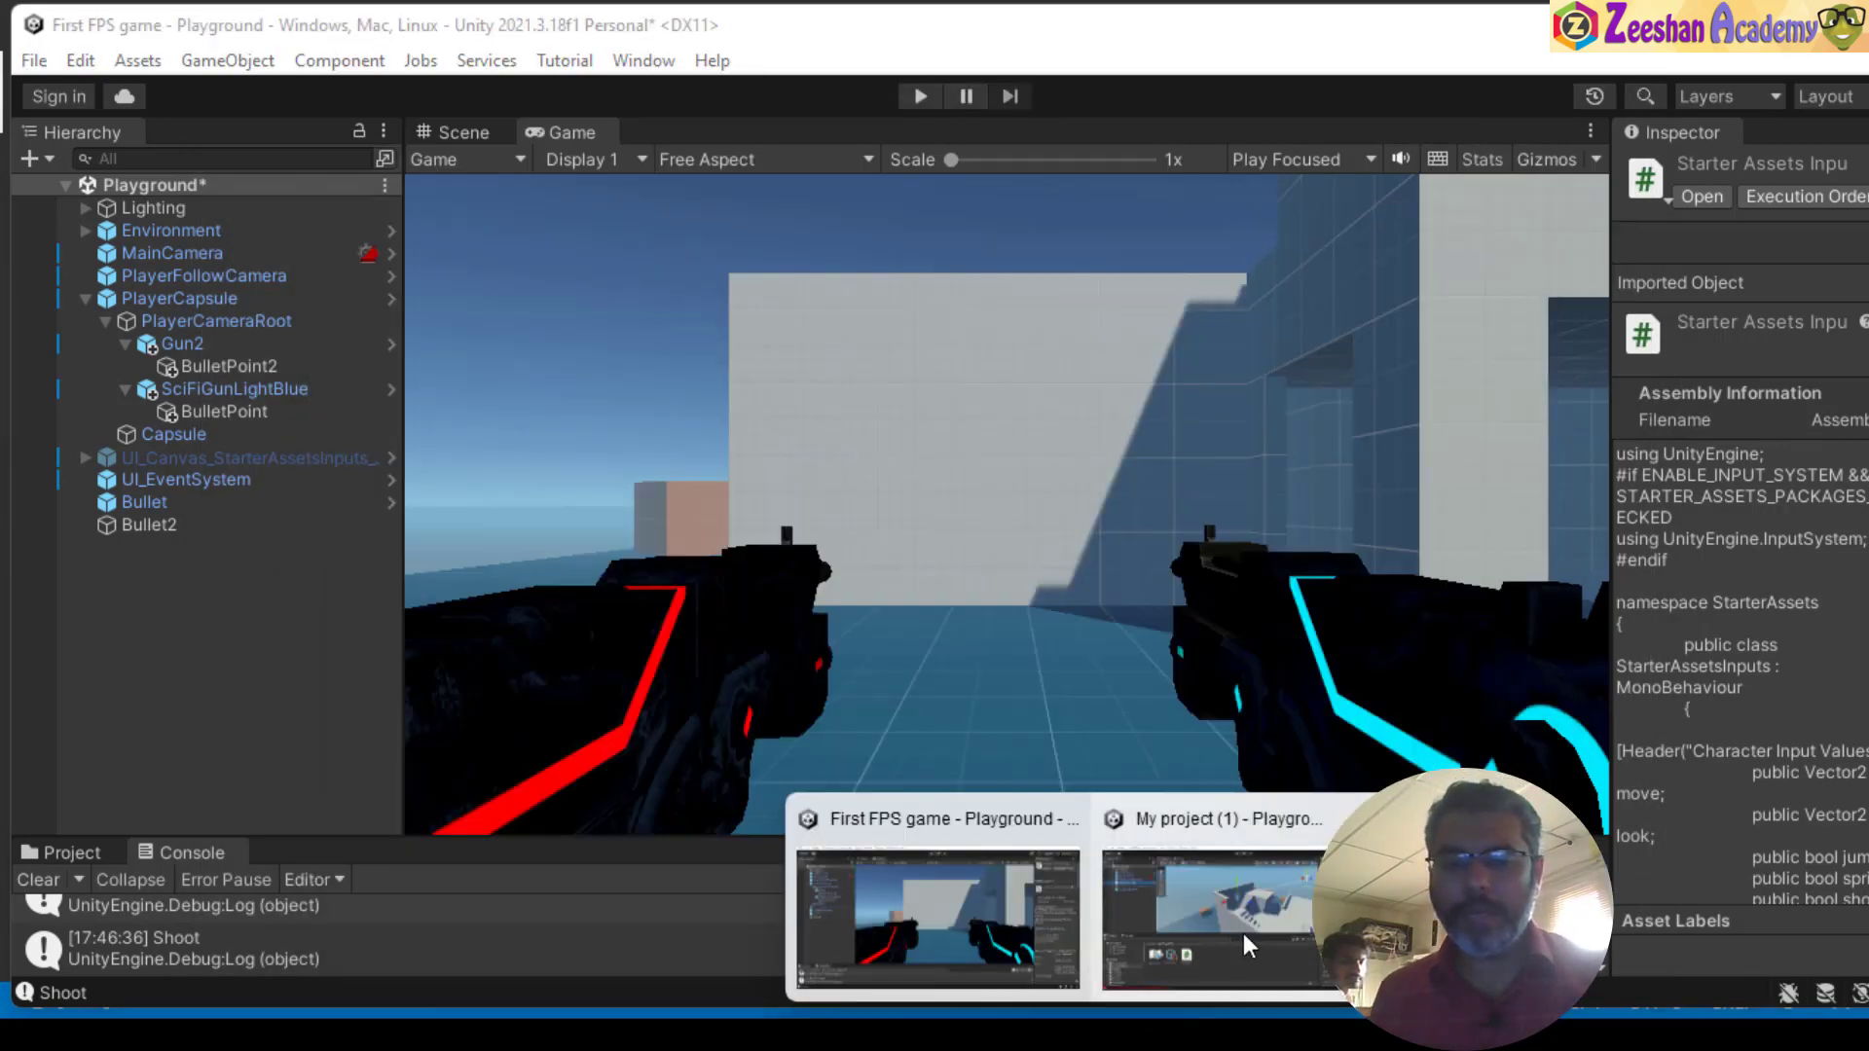
pyautogui.click(1242, 933)
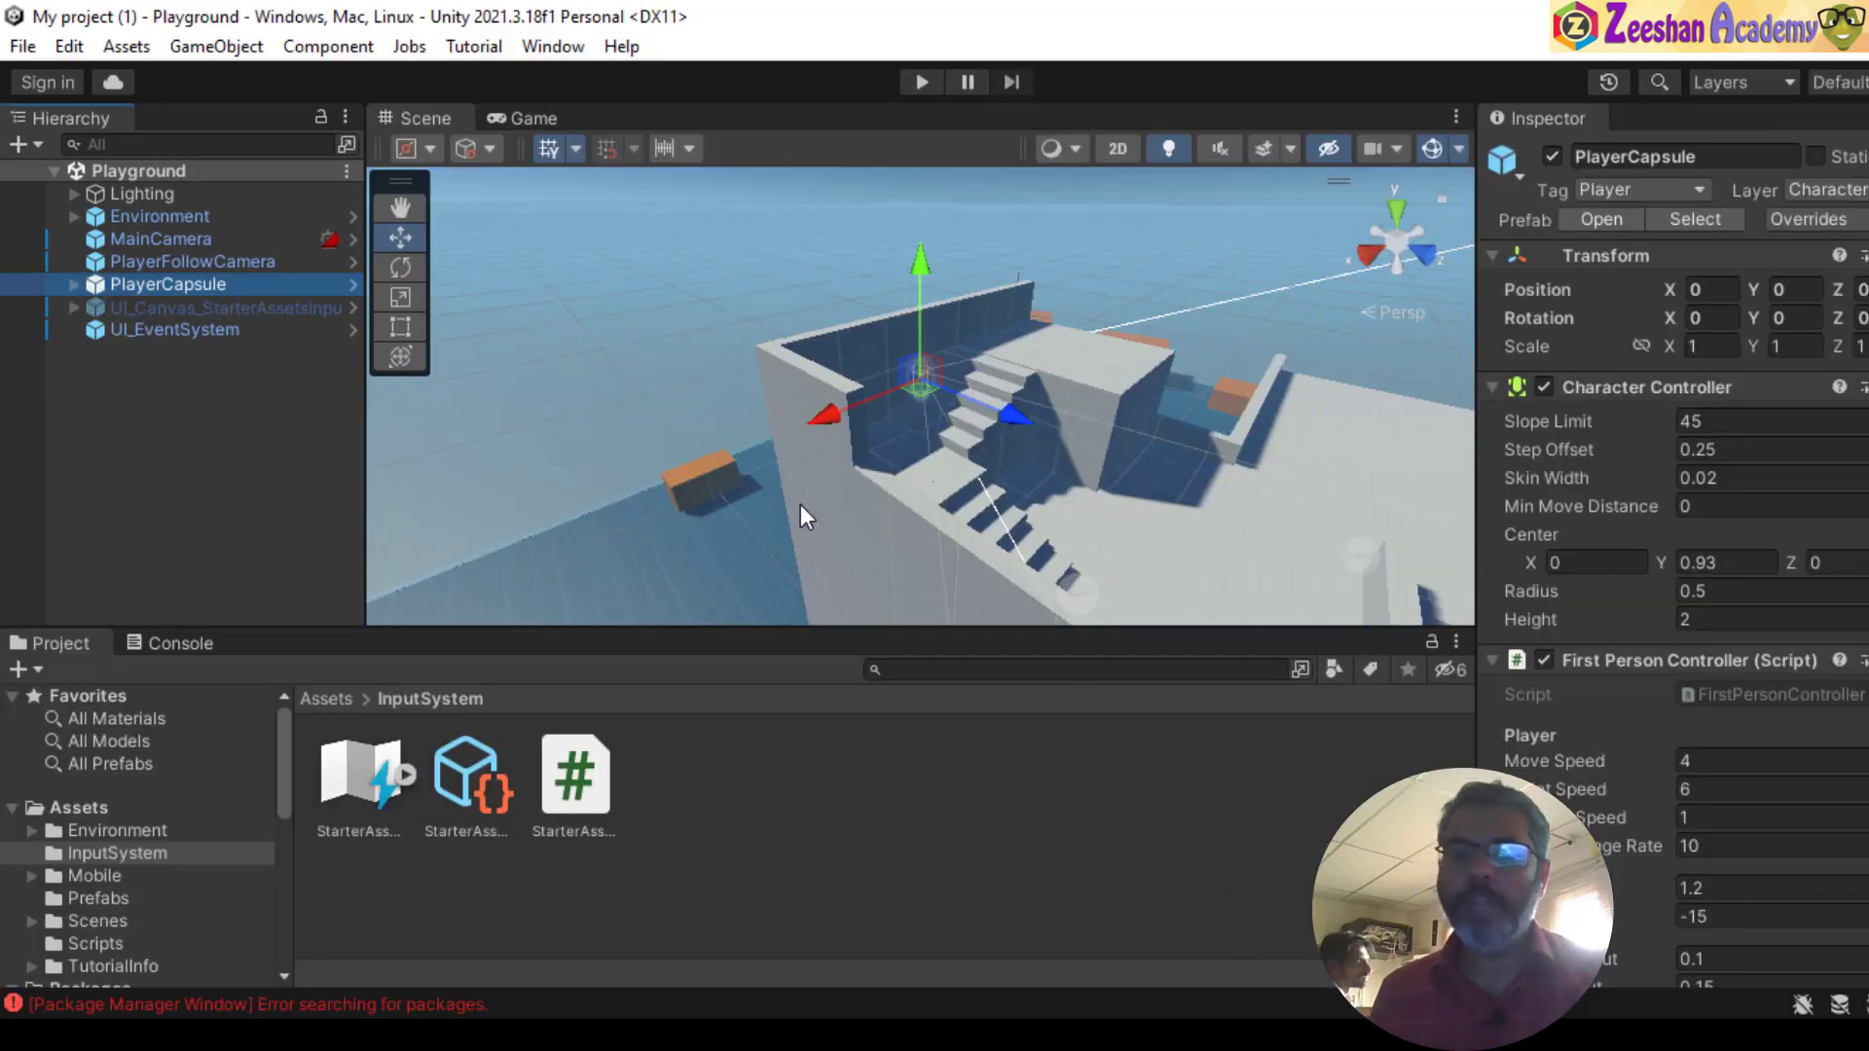
pyautogui.keyDown('alt'); pyautogui.moveTo(800, 504); pyautogui.dragTo(1164, 476); pyautogui.keyUp('alt')
pyautogui.moveTo(1164, 476); pyautogui.dragTo(901, 433, button='middle')
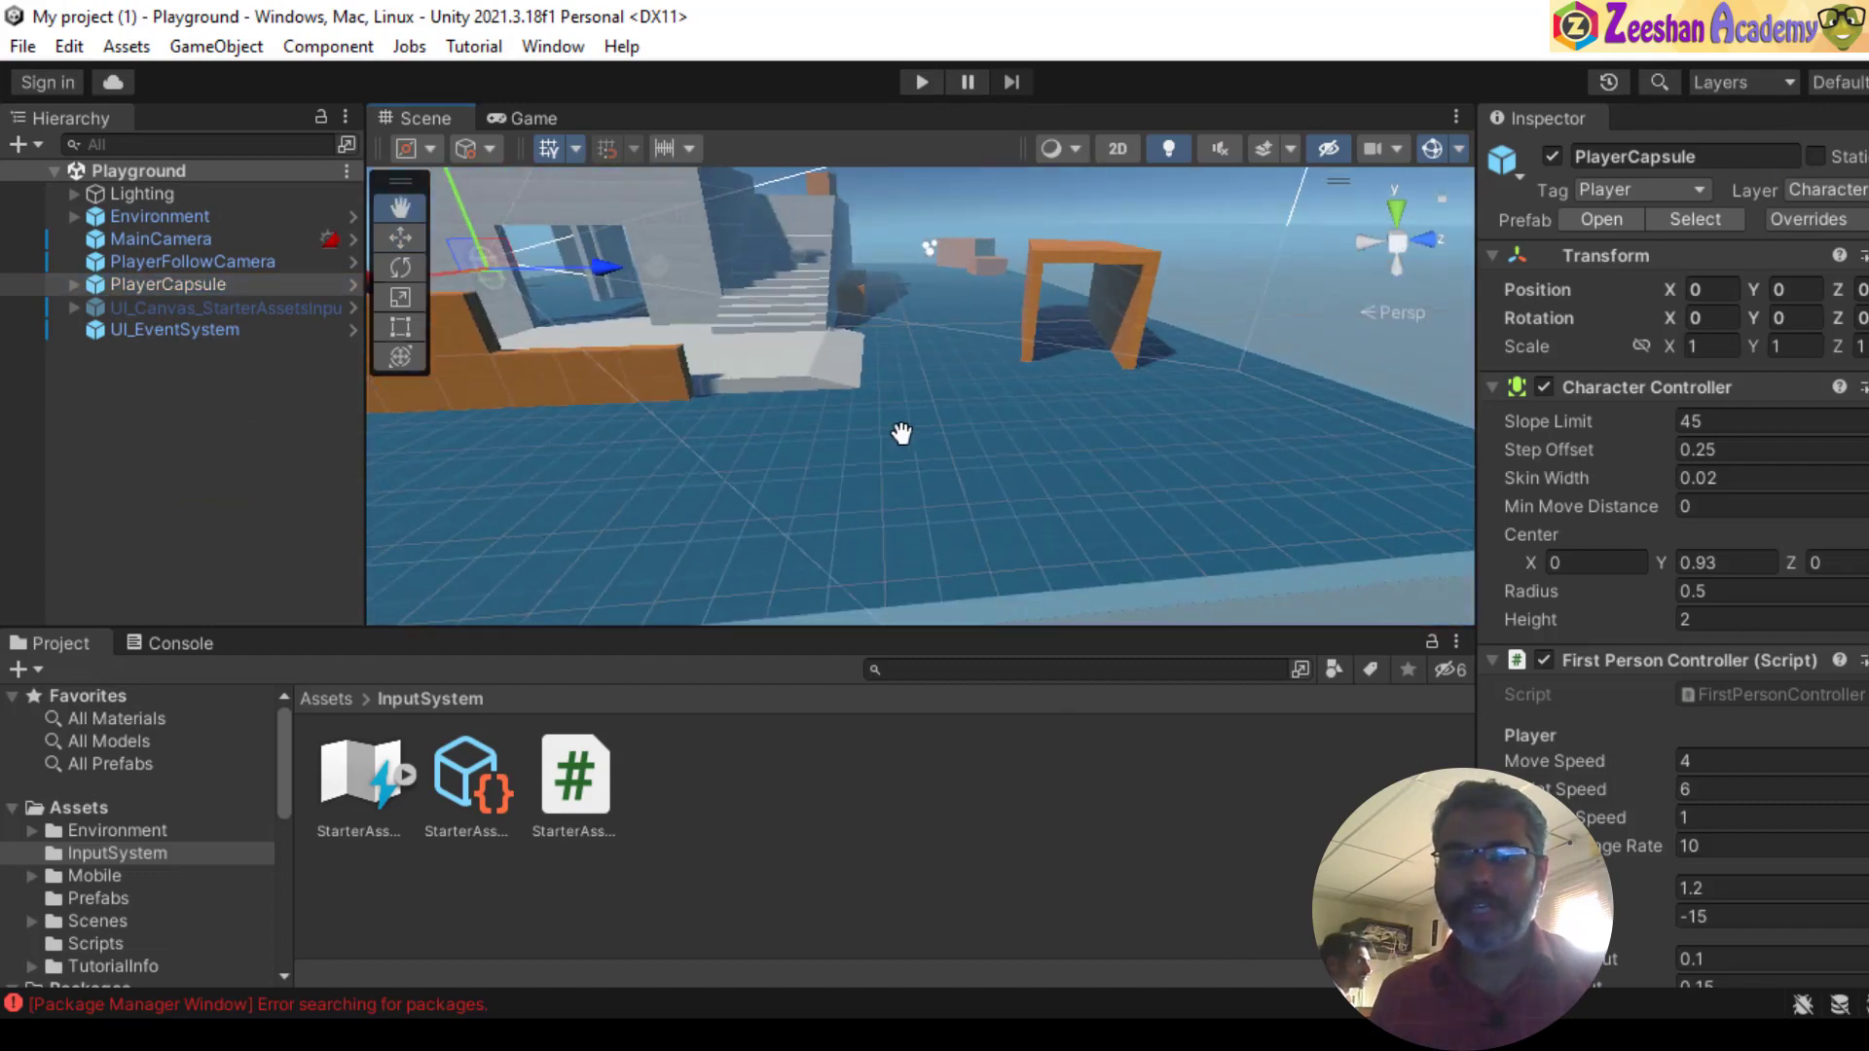
pyautogui.keyDown('alt'); pyautogui.moveTo(902, 433); pyautogui.dragTo(872, 385); pyautogui.keyUp('alt')
pyautogui.scroll(-3, 867, 517)
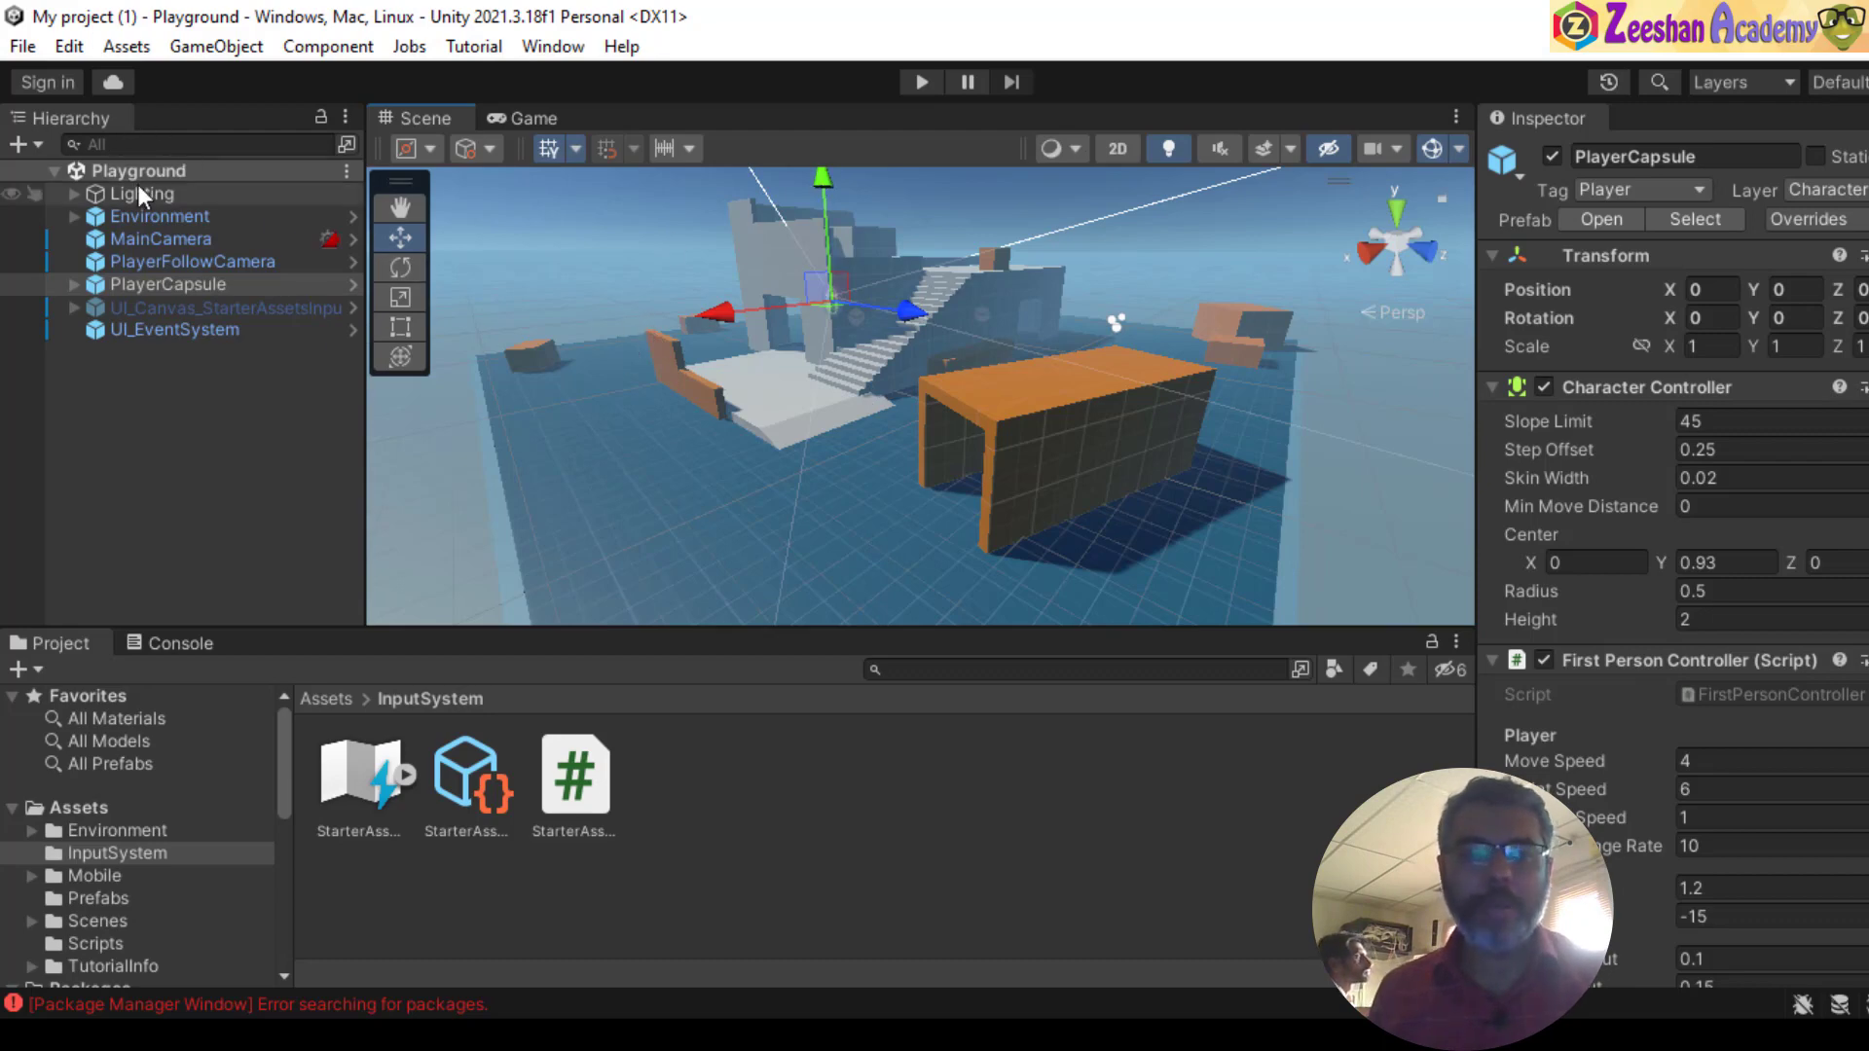
# - Inspect the properties of the Environment, MainCamera and PlayerFollowCamera objects in the Playground scene
pyautogui.click(155, 217)
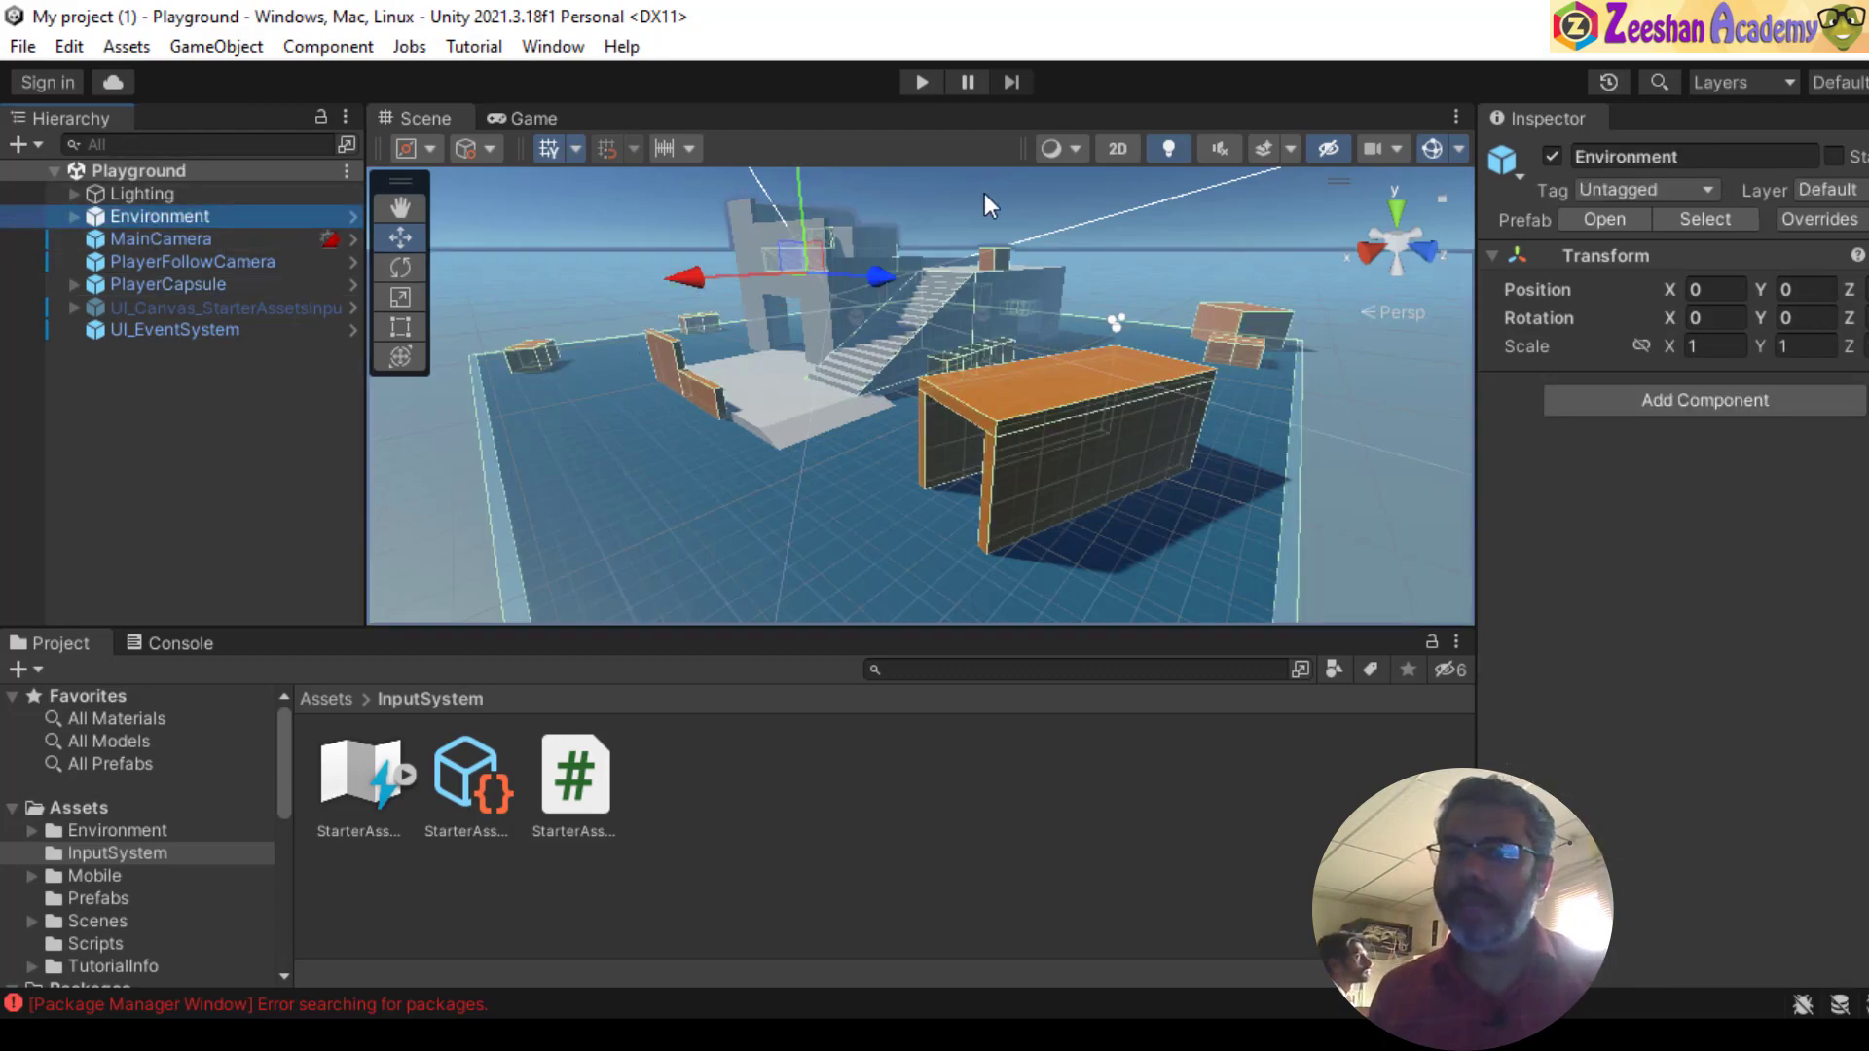
pyautogui.click(175, 236)
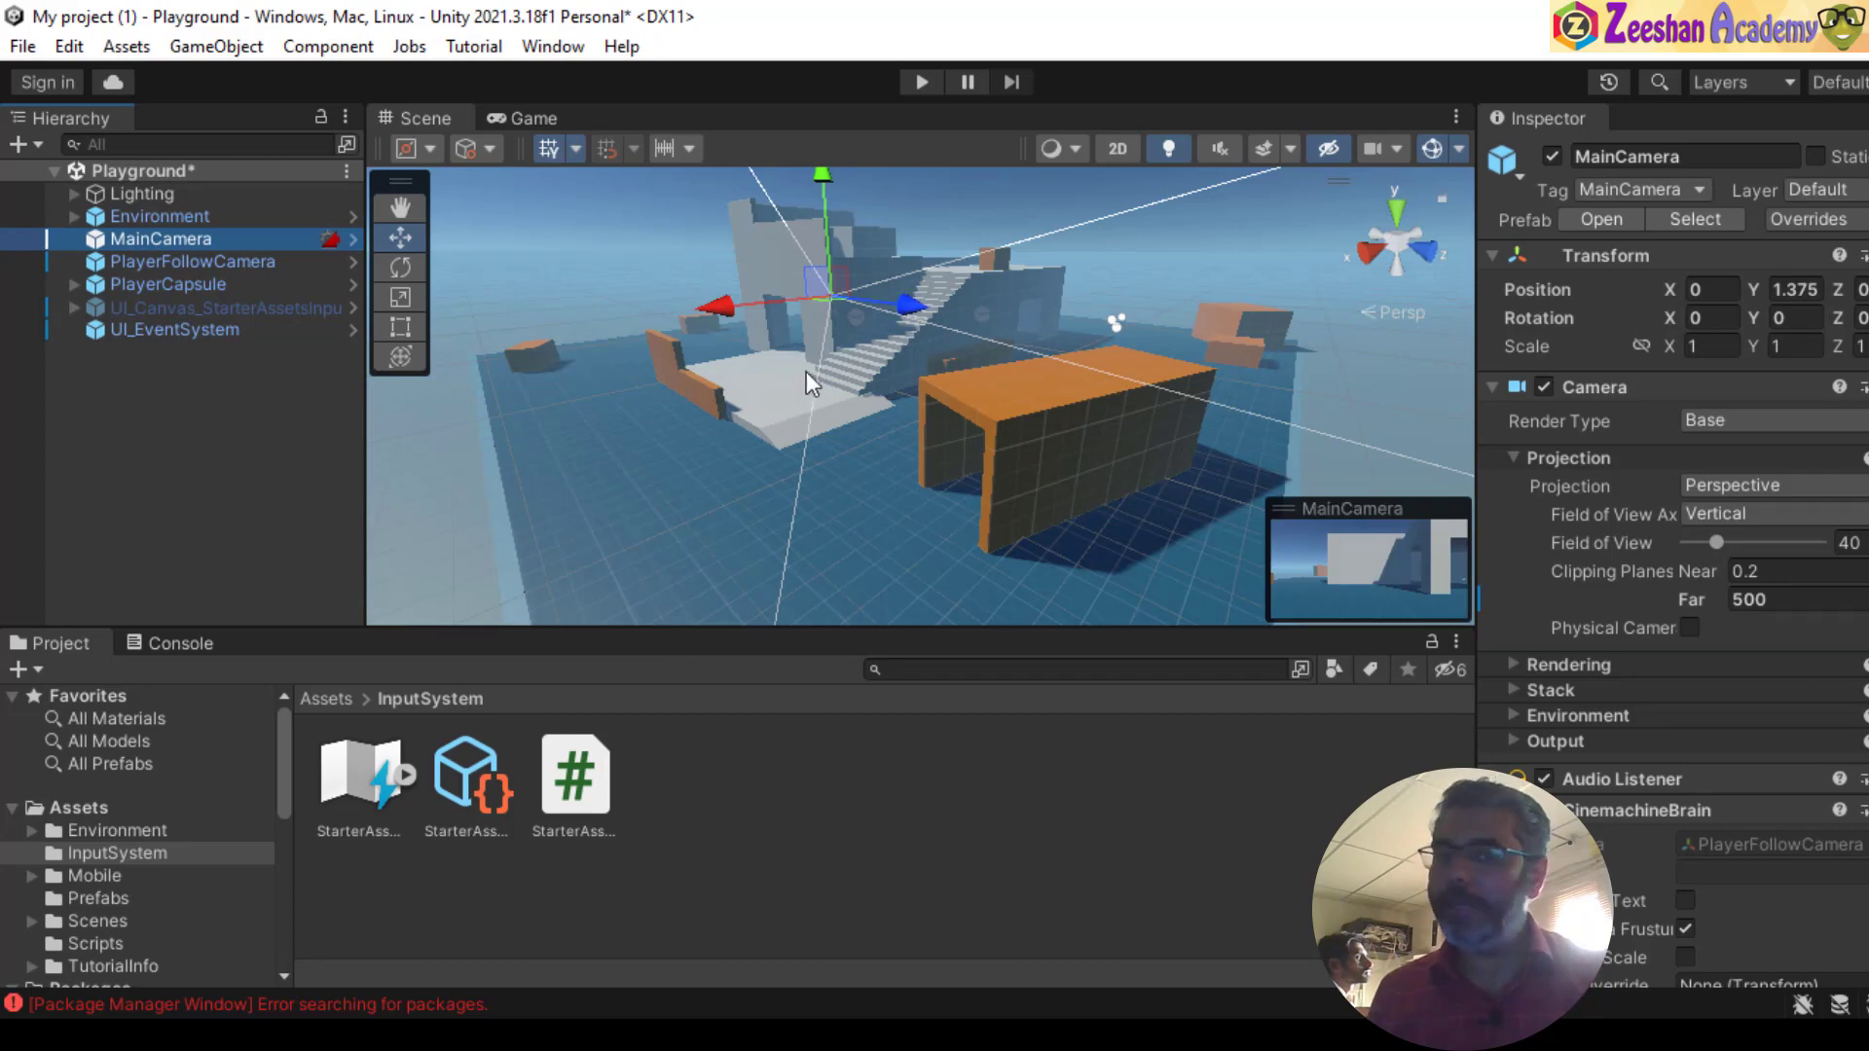
pyautogui.click(203, 263)
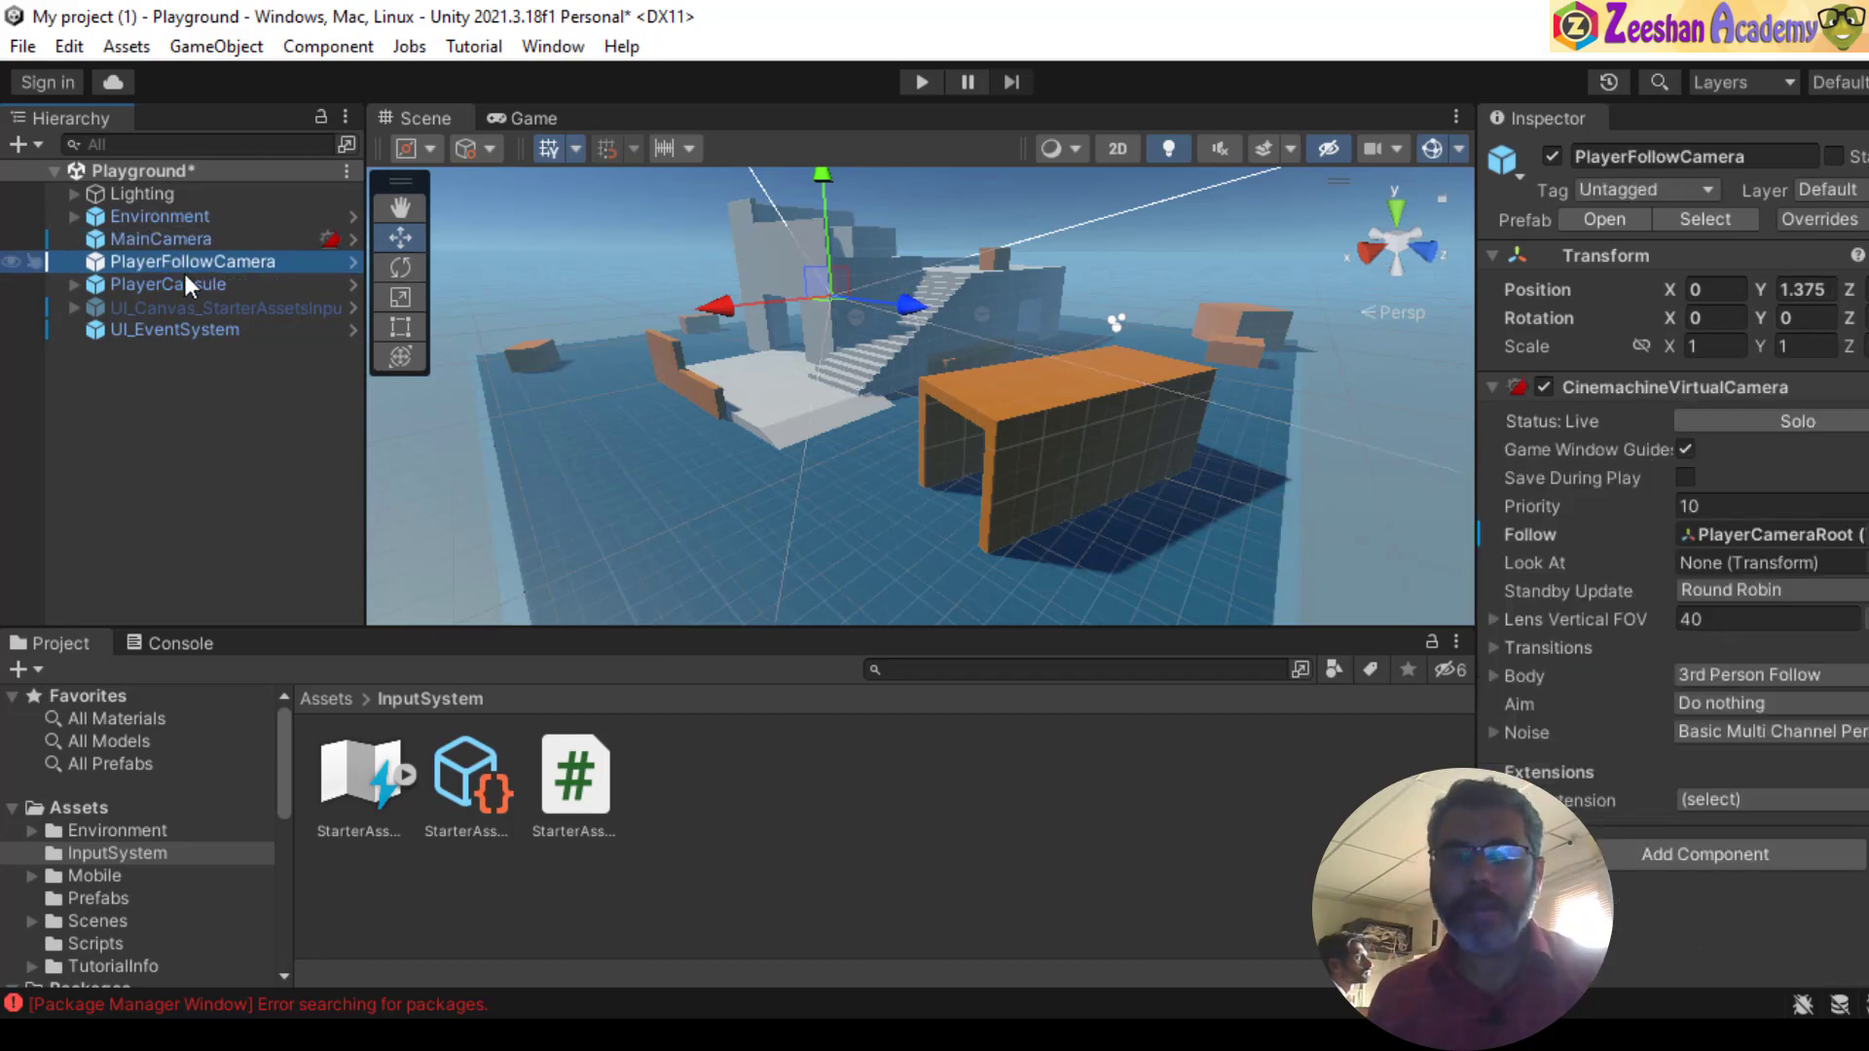
pyautogui.click(180, 284)
pyautogui.click(219, 263)
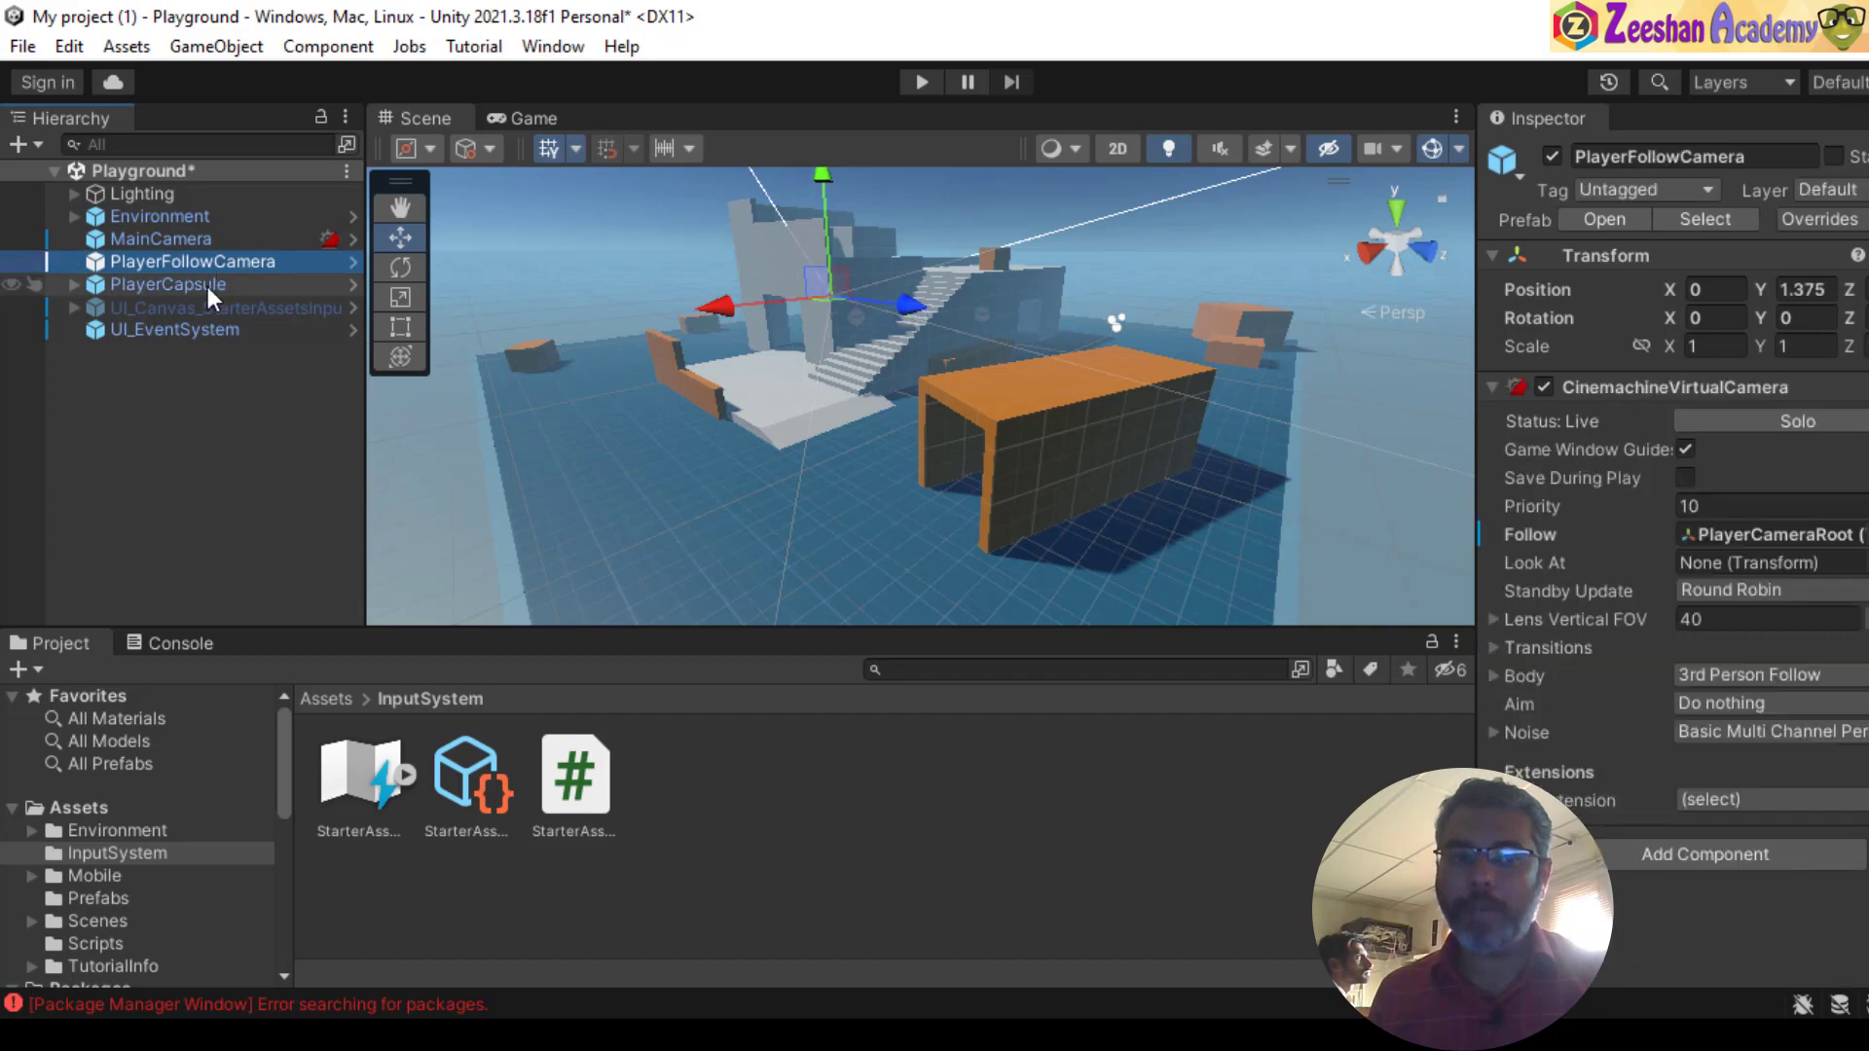
# - Frame the PlayerCapsule up close in the scene, view it from the side and reveal its child objects
pyautogui.click(207, 286)
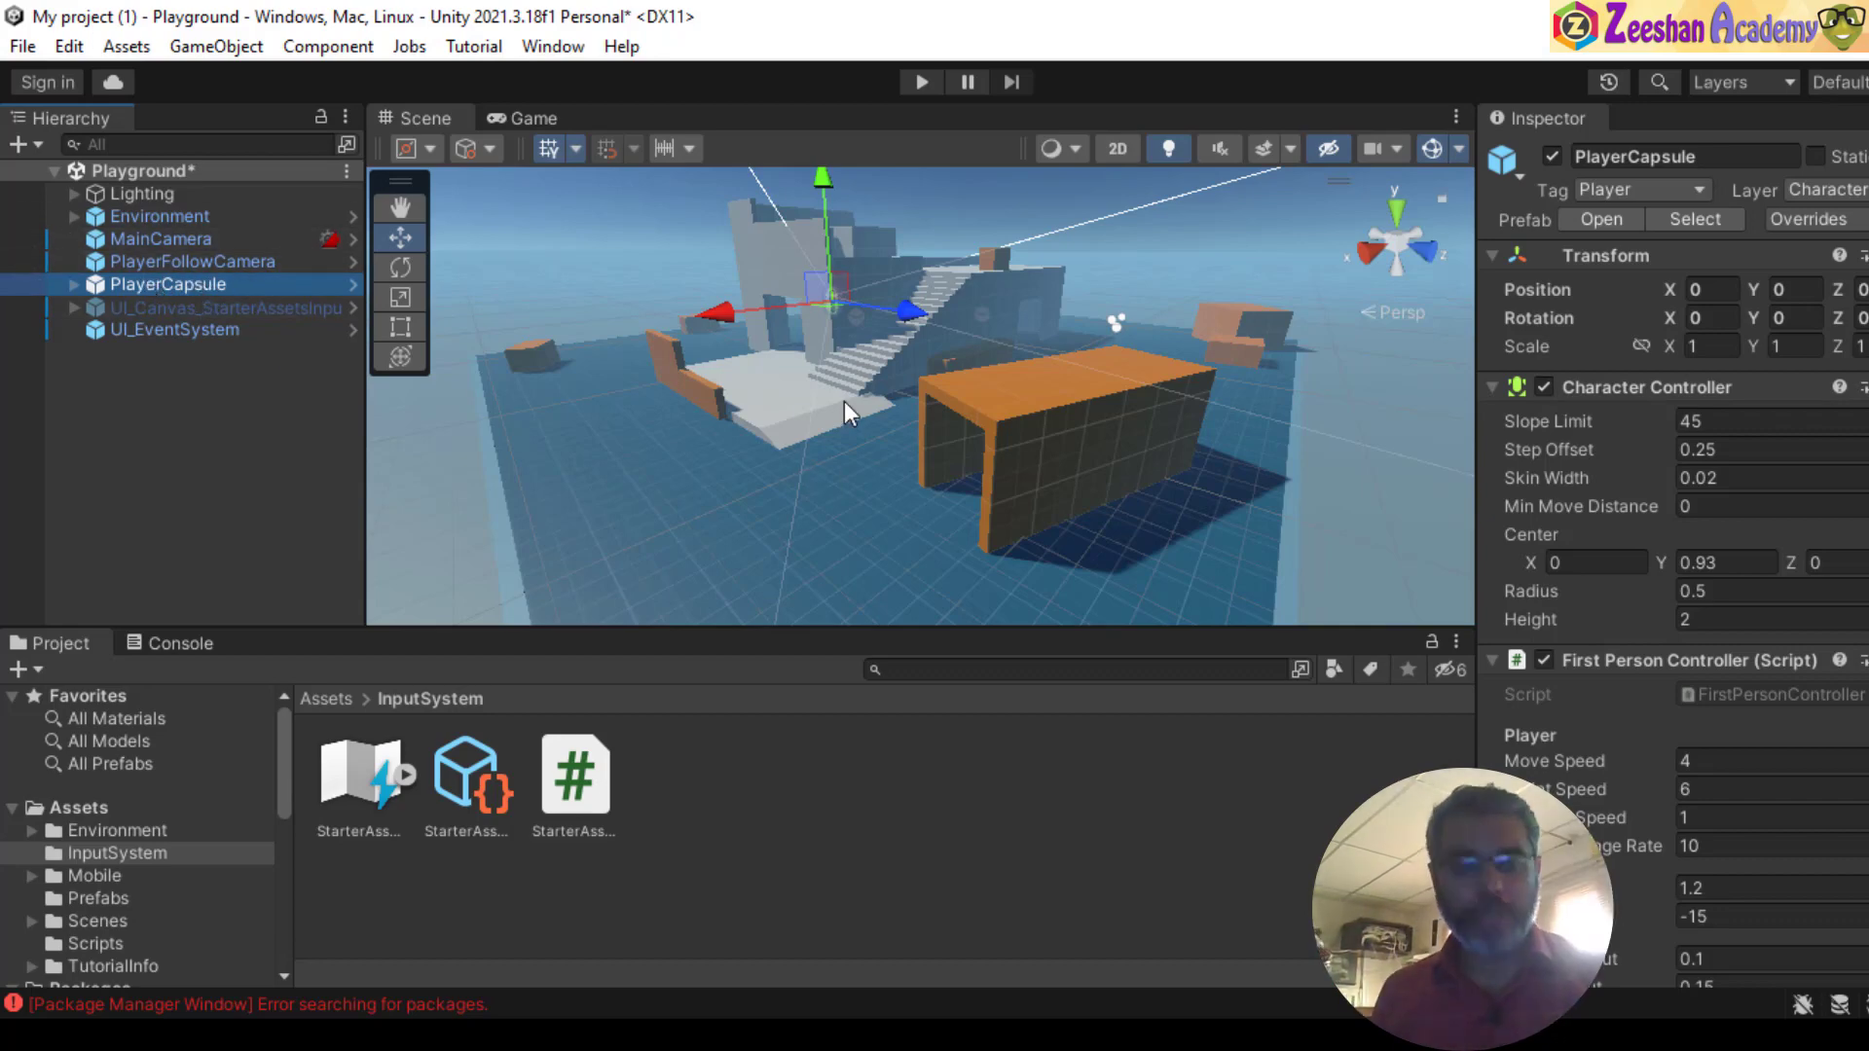
pyautogui.press('f')
pyautogui.keyDown('alt'); pyautogui.moveTo(1135, 447); pyautogui.dragTo(861, 489); pyautogui.keyUp('alt')
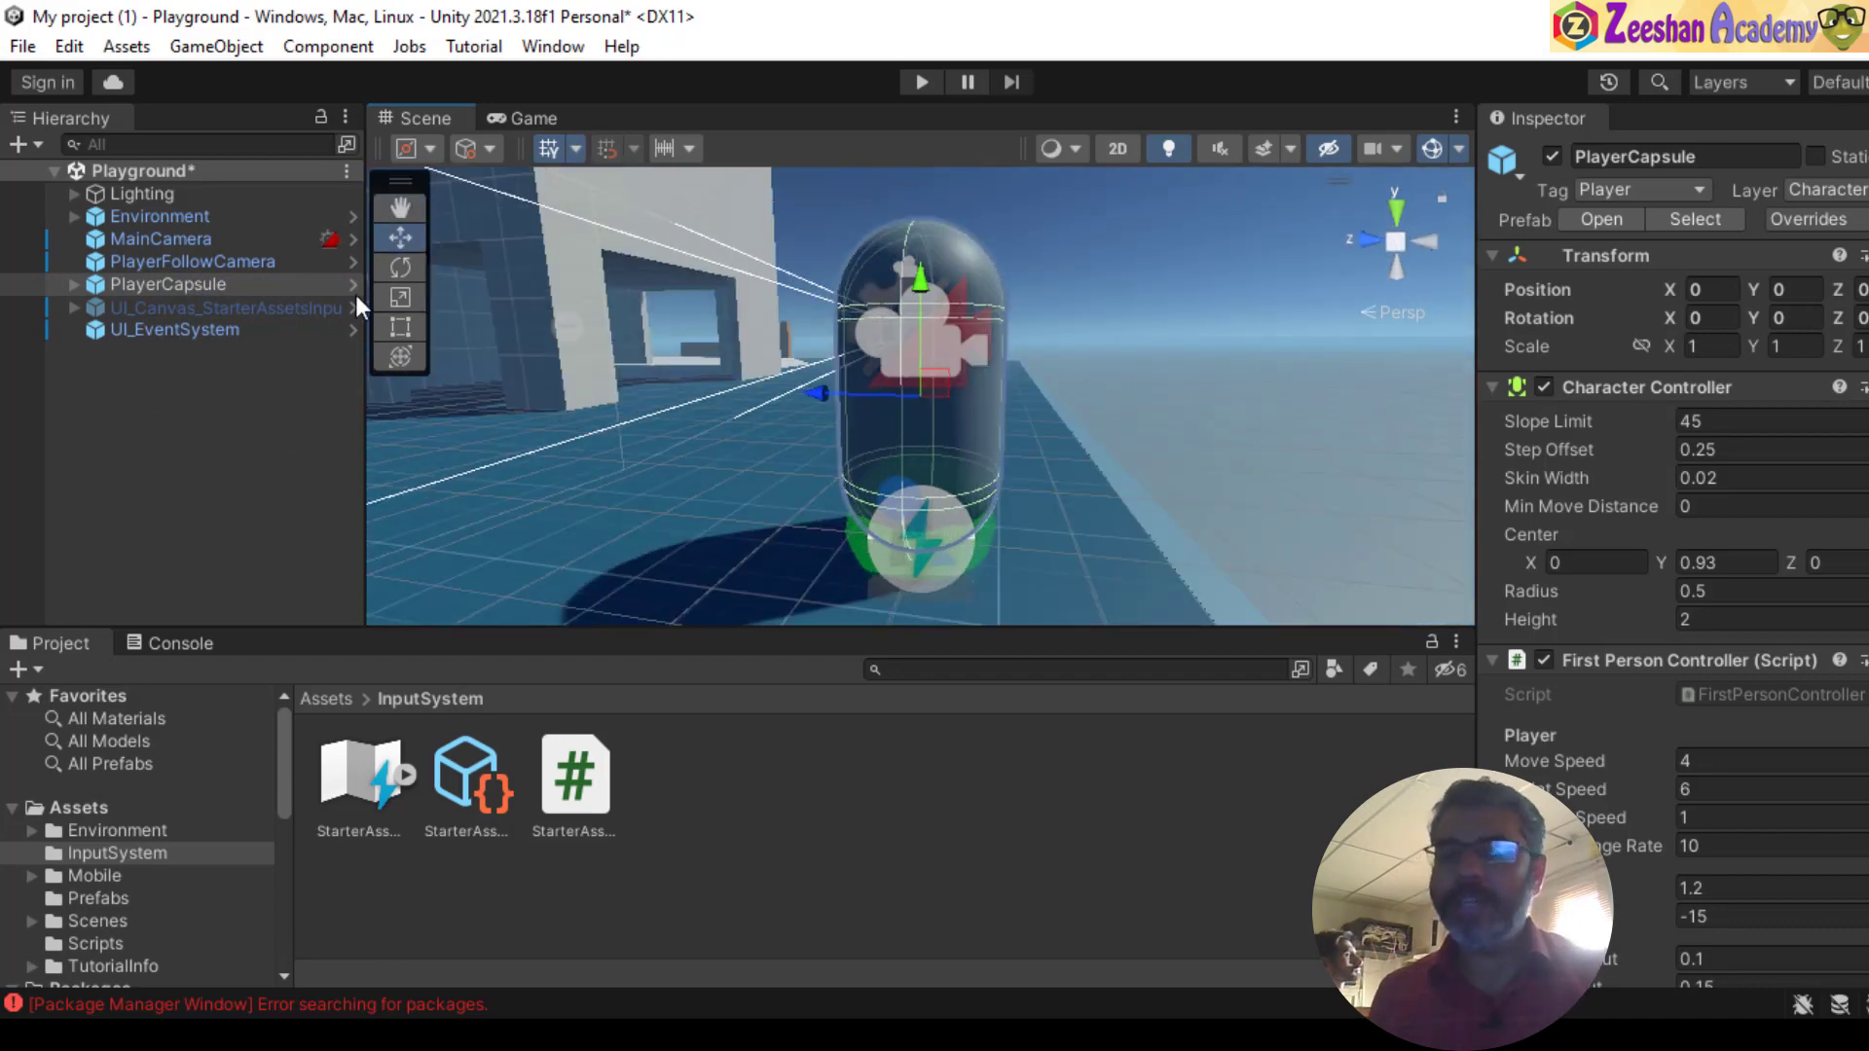
pyautogui.click(73, 286)
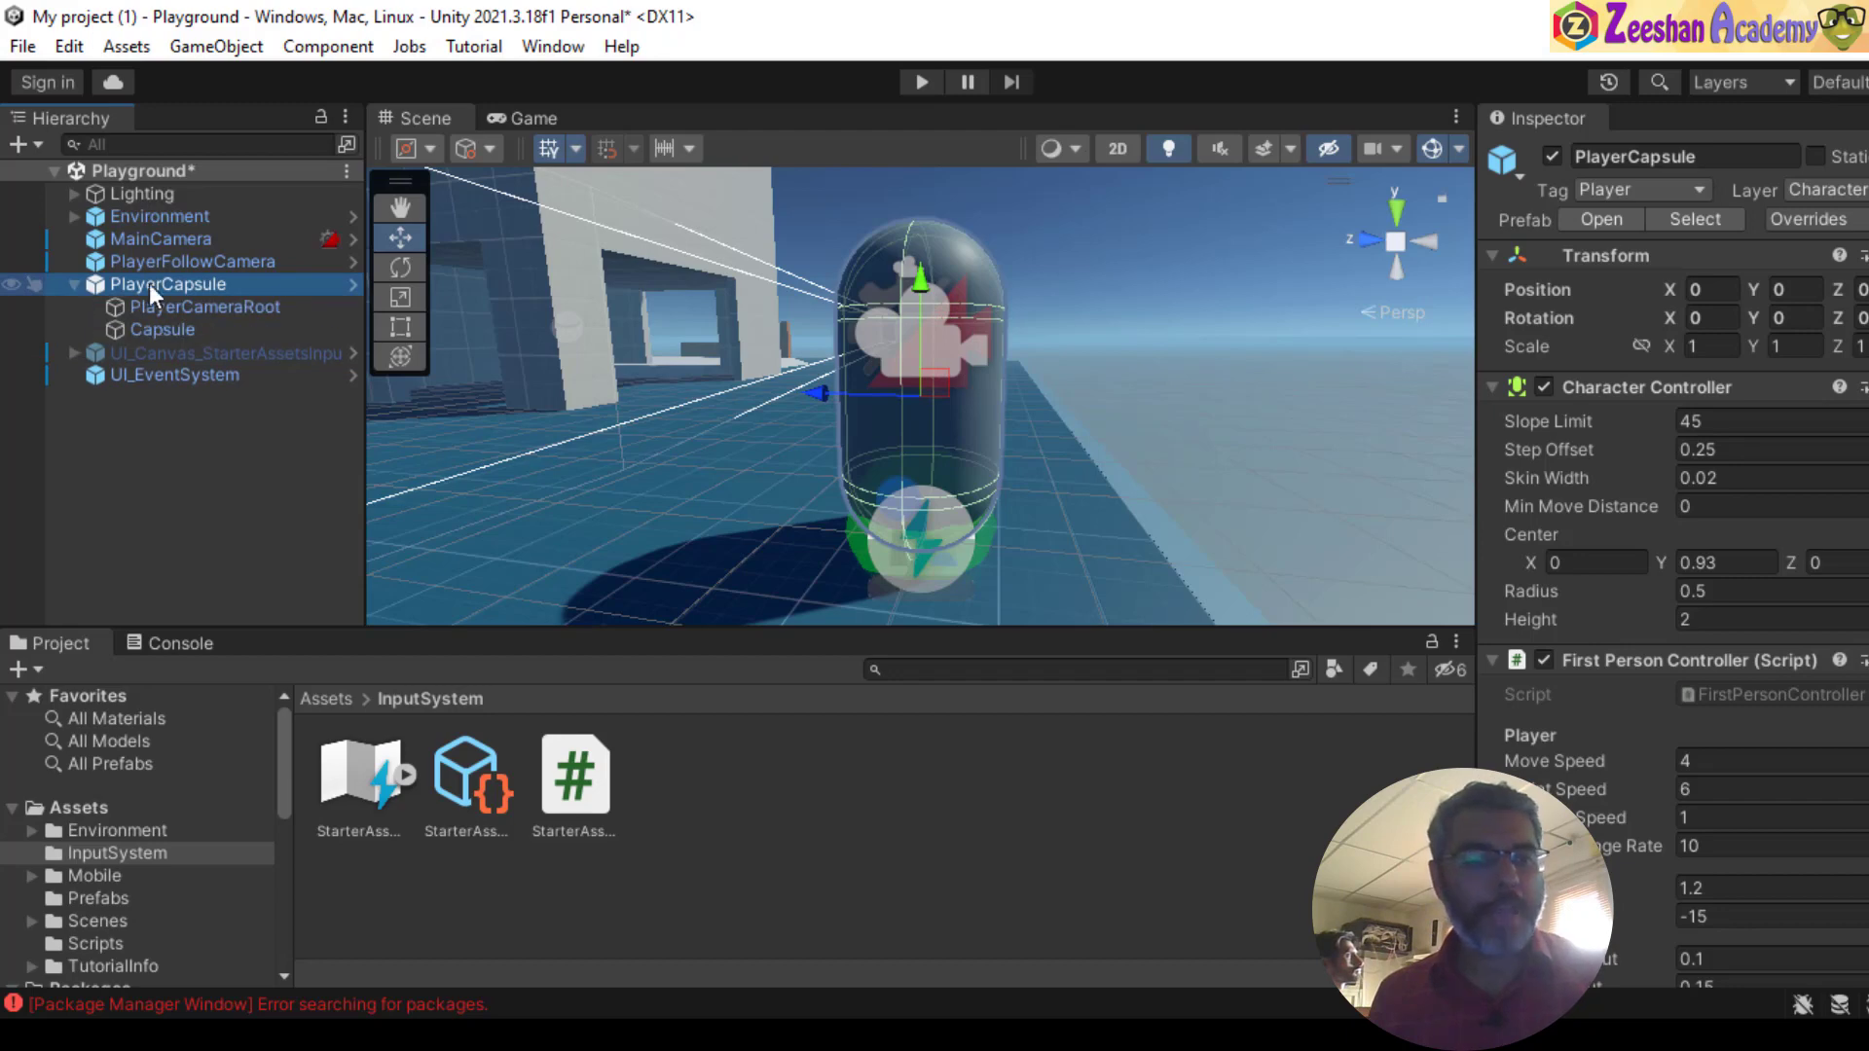
# - Select PlayerCameraRoot under PlayerCapsule and compare its placement in the scene with the game camera's view
pyautogui.click(224, 305)
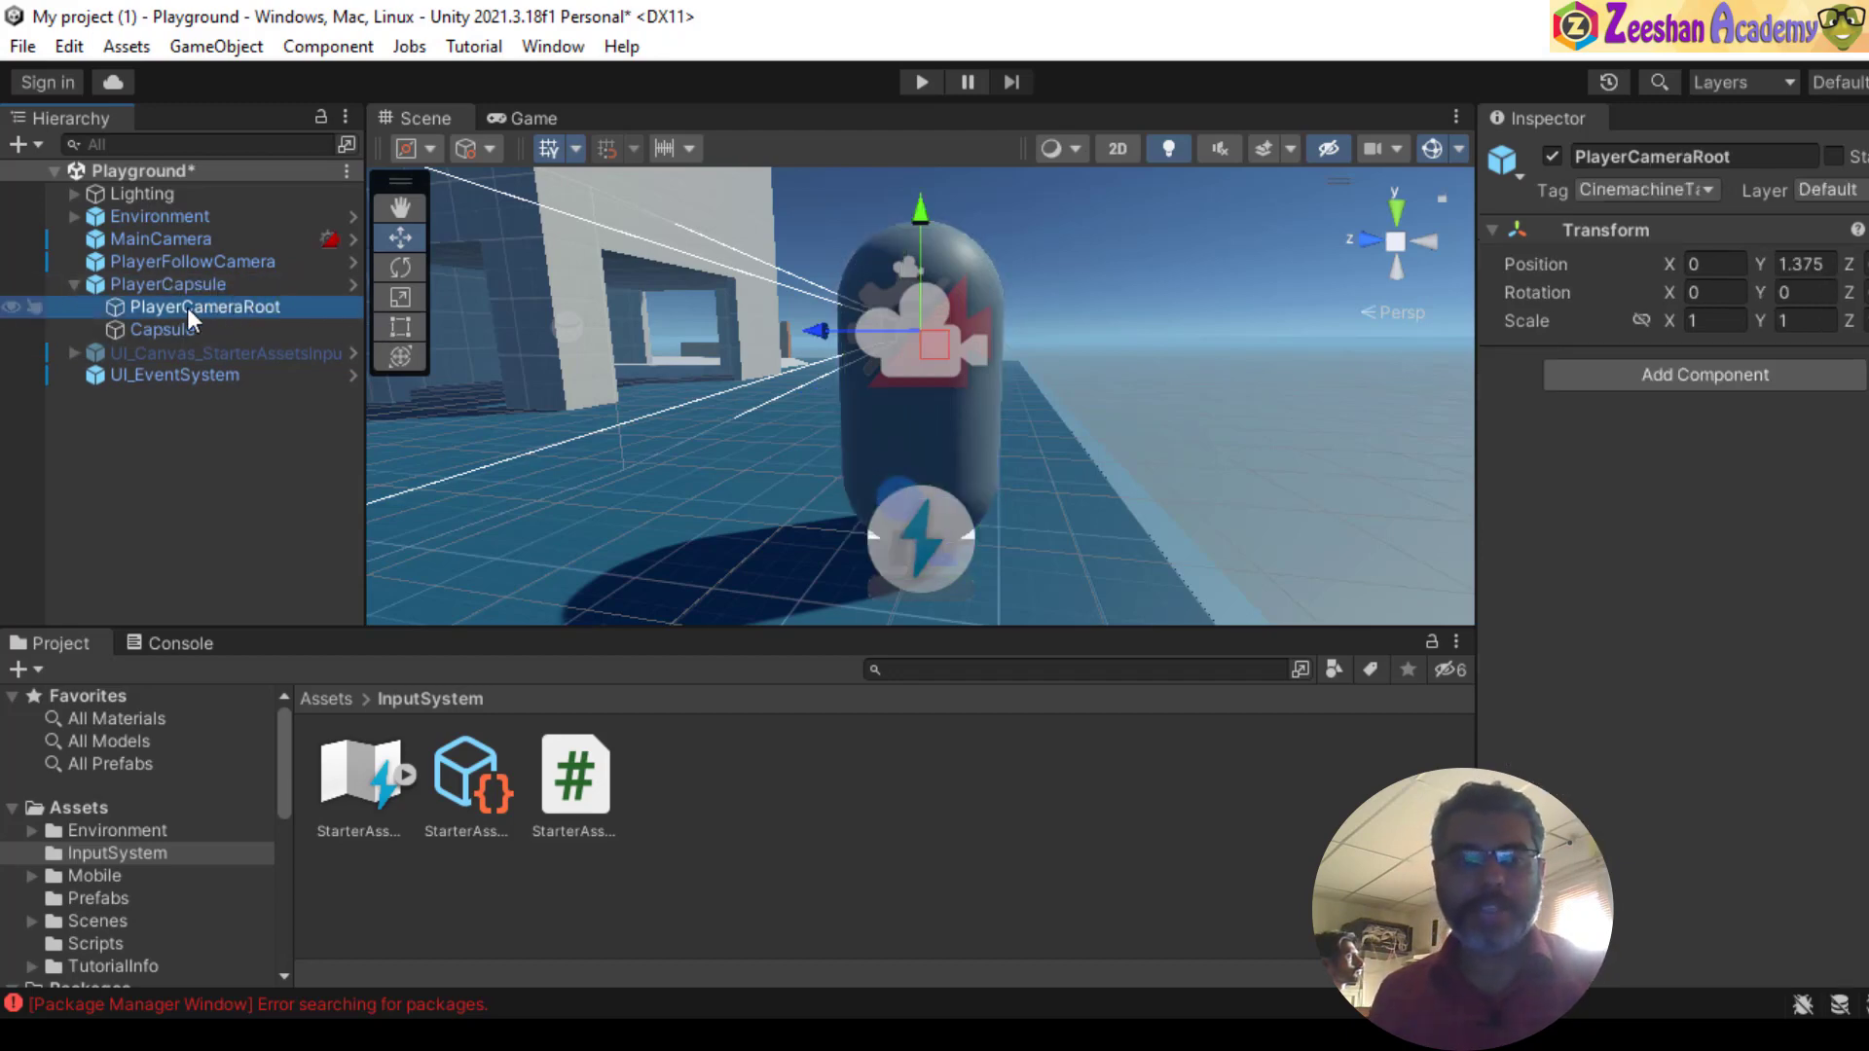
pyautogui.click(501, 115)
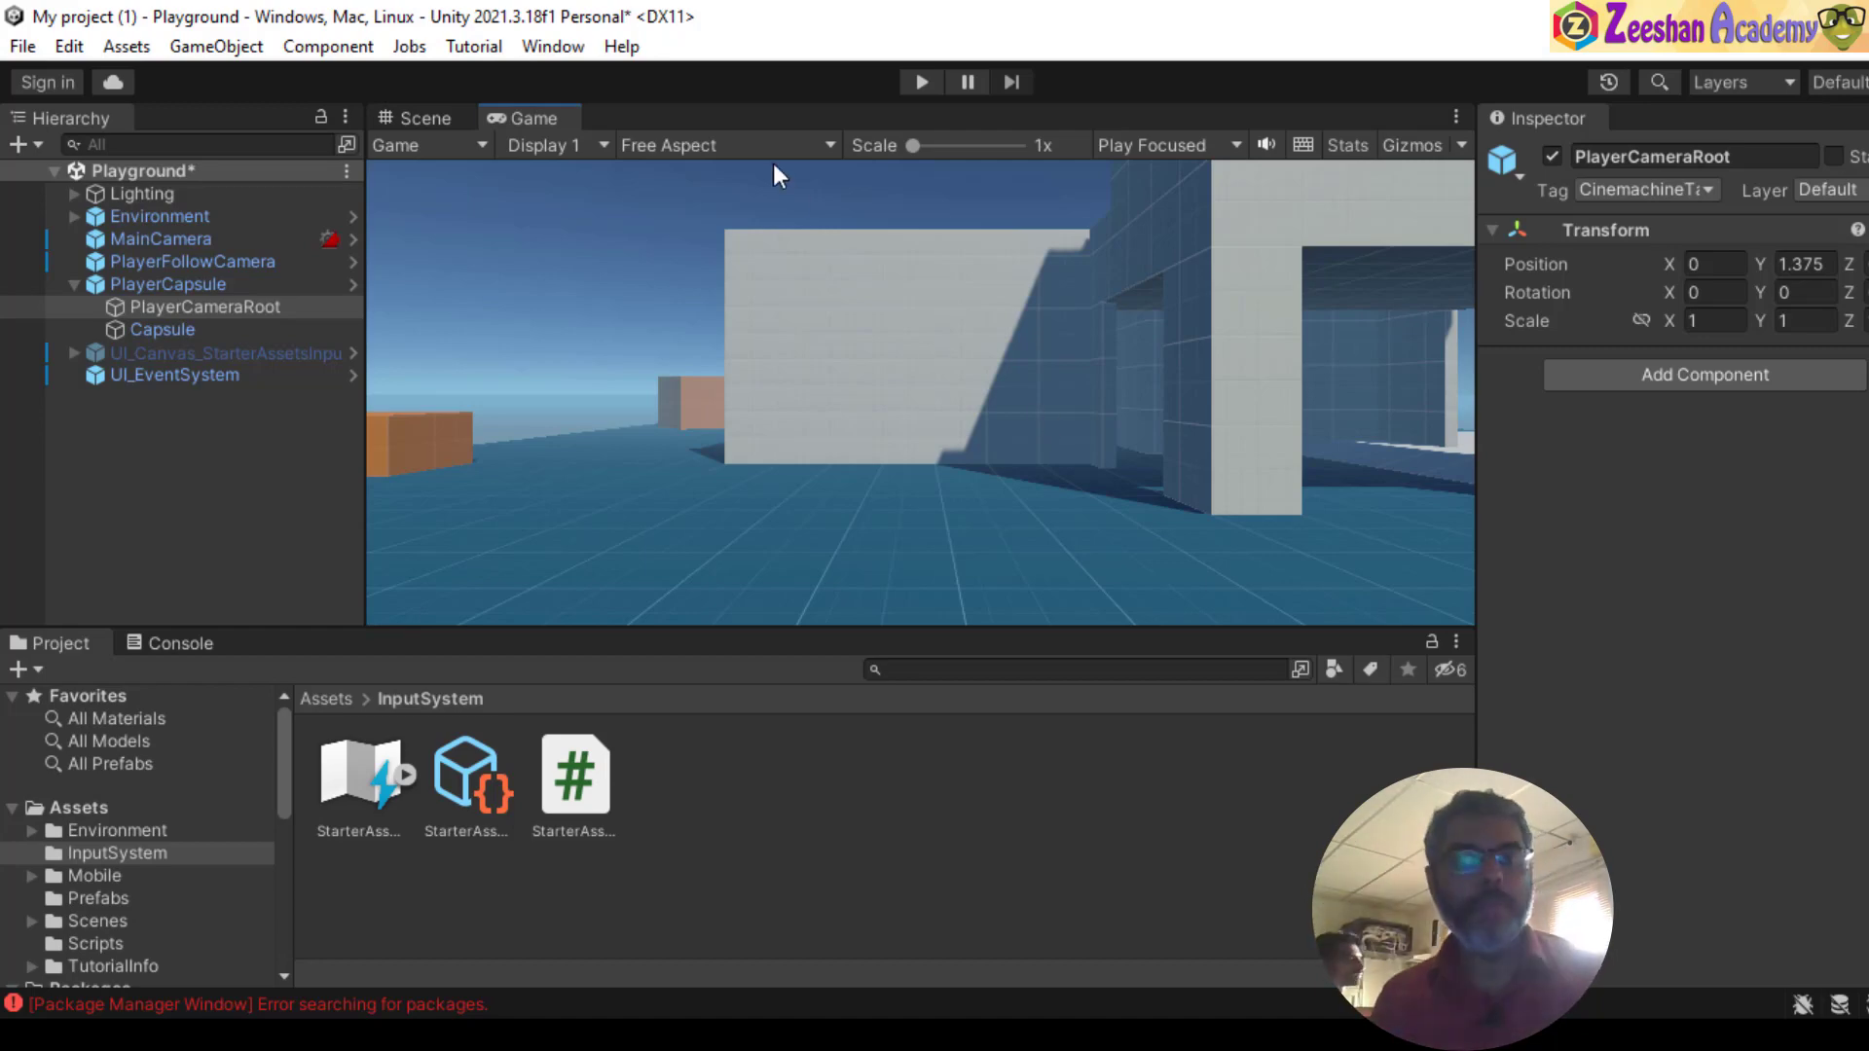
pyautogui.click(426, 115)
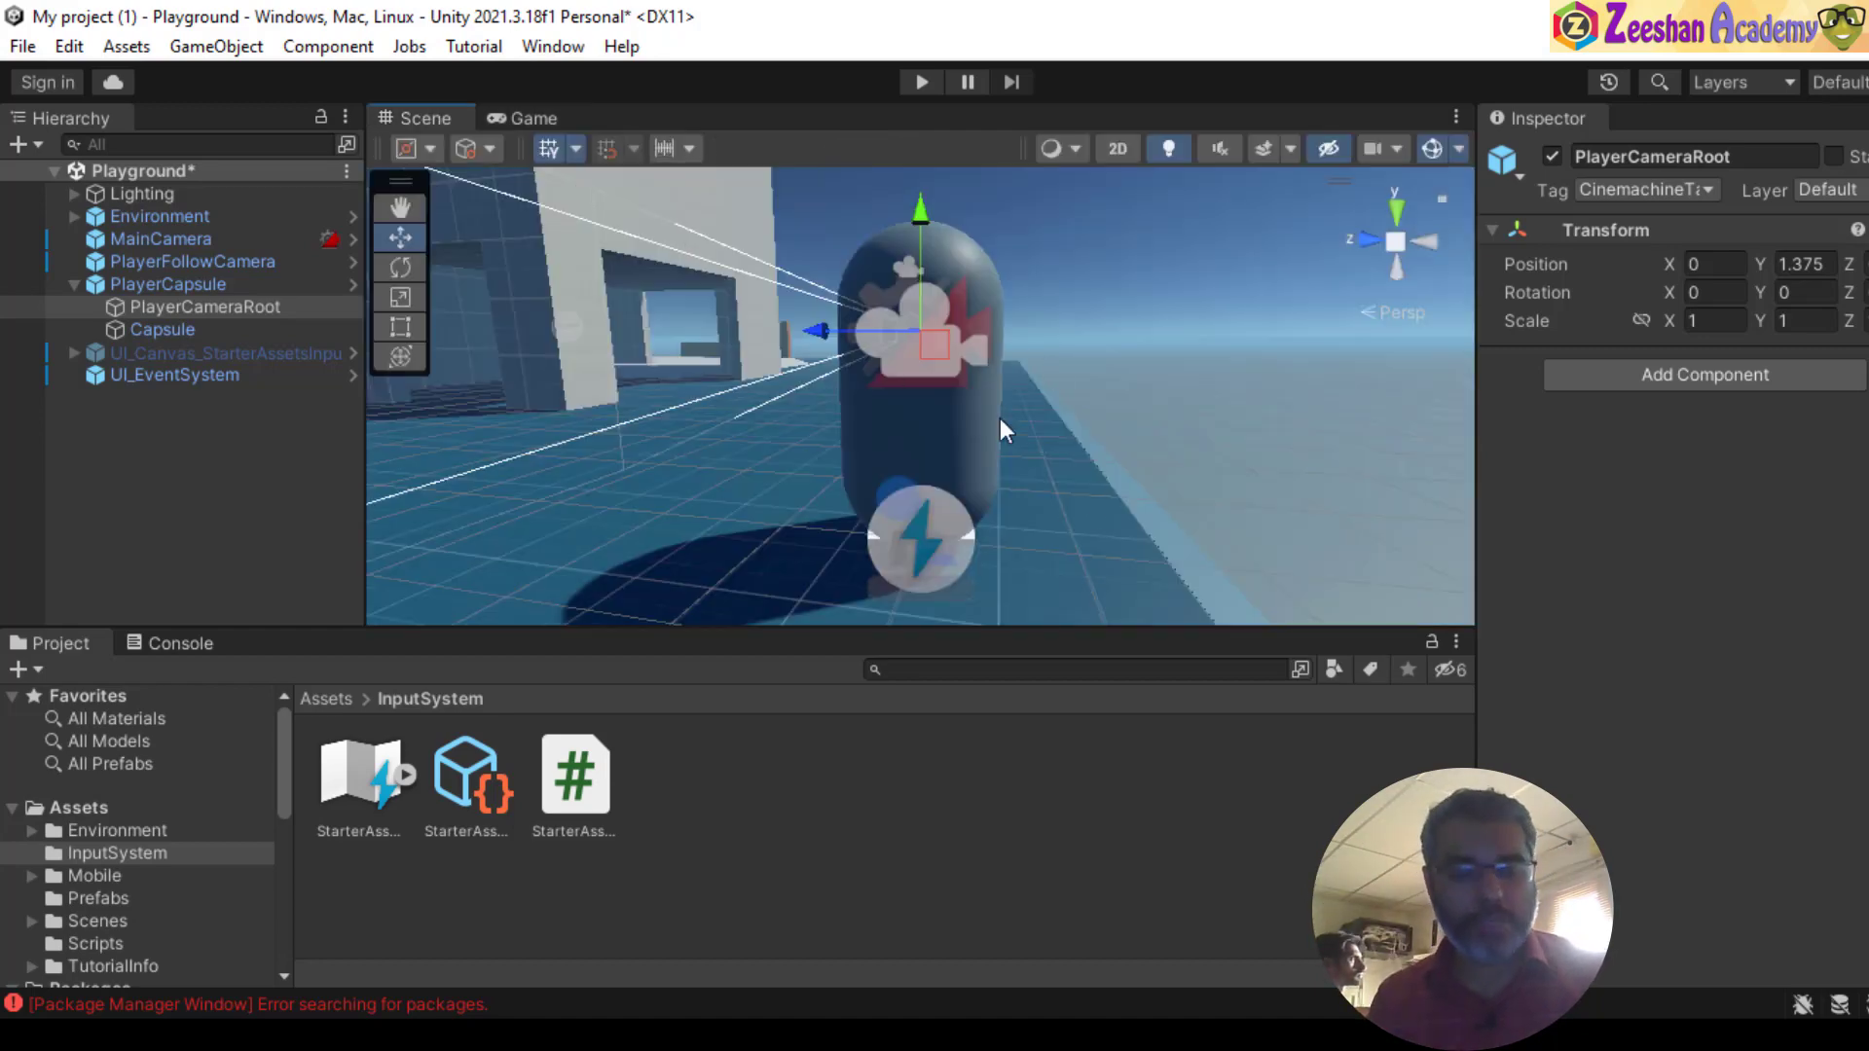
# - Examine the PlayerCameraRoot and its camera frustum around the top of the capsule from several angles
pyautogui.keyDown('alt'); pyautogui.moveTo(1000, 419); pyautogui.dragTo(492, 446); pyautogui.keyUp('alt')
pyautogui.moveTo(700, 366); pyautogui.dragTo(814, 575, button='middle')
pyautogui.scroll(-3, 1014, 484)
pyautogui.keyDown('alt'); pyautogui.moveTo(1014, 484); pyautogui.dragTo(916, 477); pyautogui.keyUp('alt')
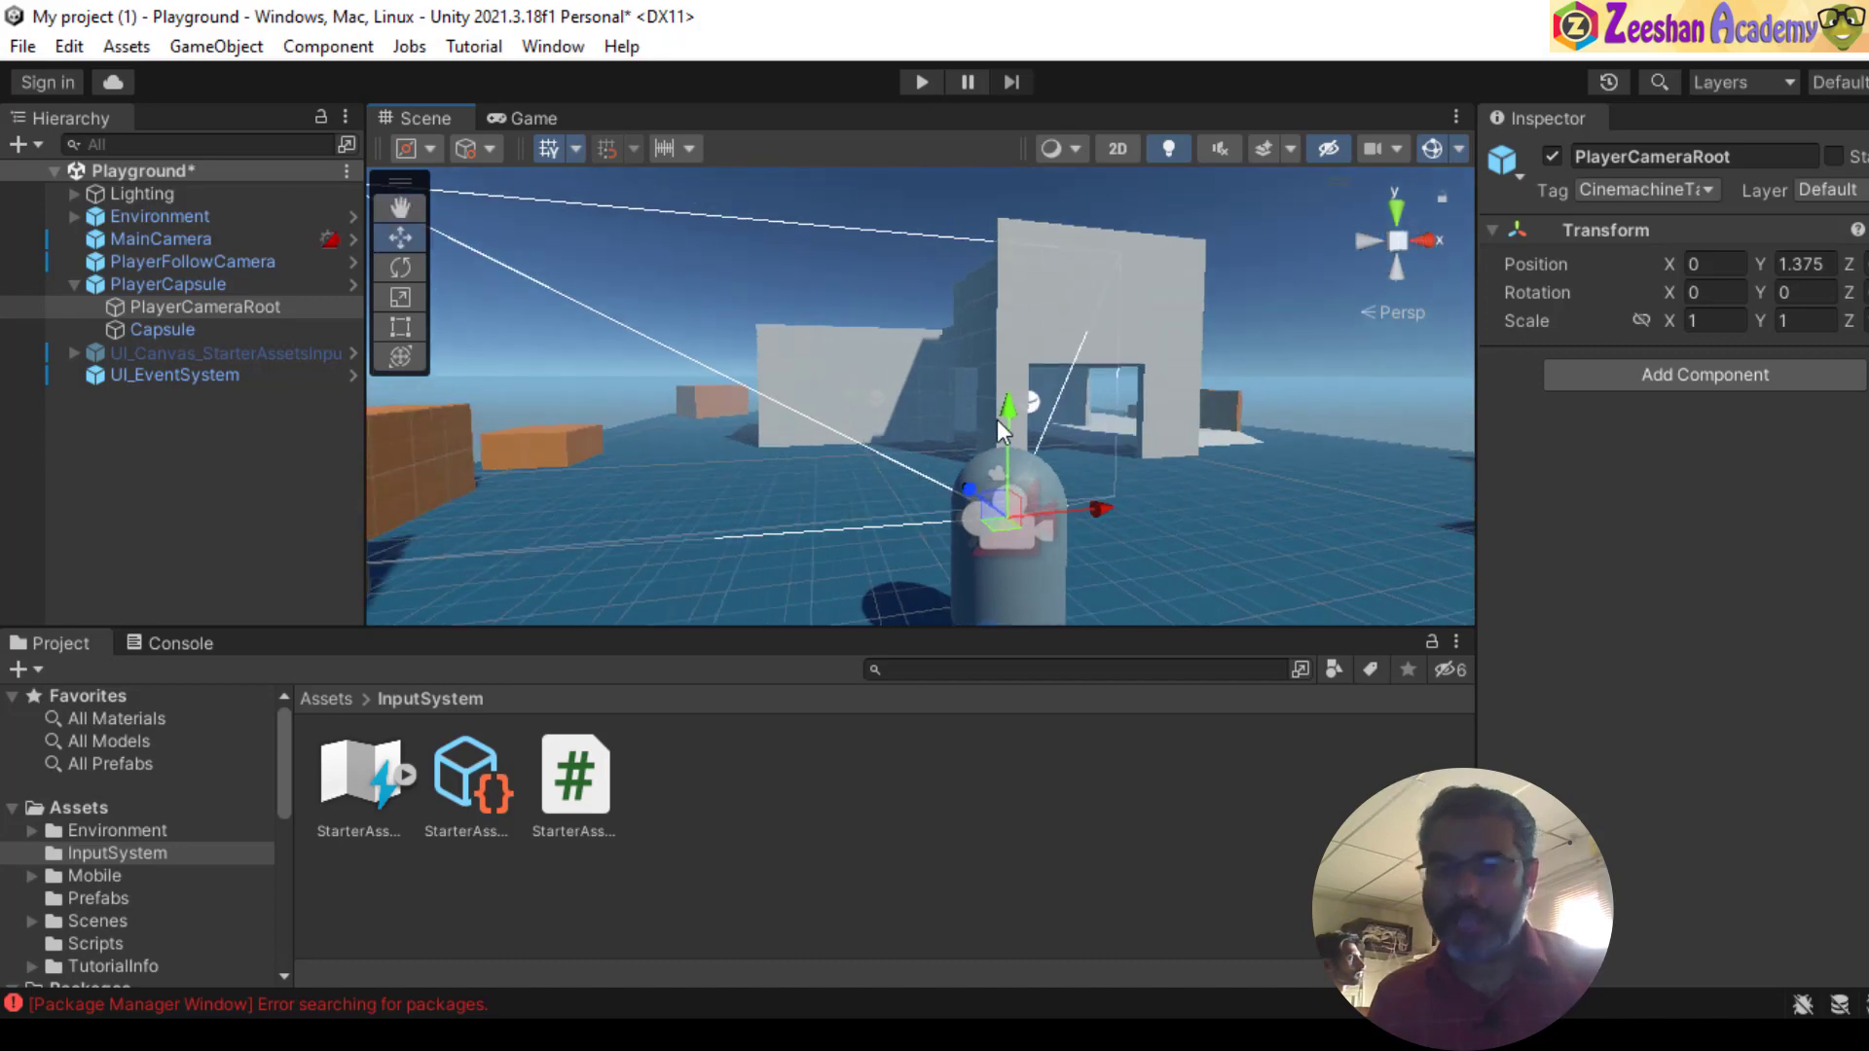
pyautogui.moveTo(1051, 402); pyautogui.dragTo(915, 248, button='middle')
pyautogui.keyDown('alt'); pyautogui.moveTo(1299, 372); pyautogui.dragTo(1464, 454); pyautogui.keyUp('alt')
pyautogui.moveTo(1119, 301); pyautogui.dragTo(979, 588, button='middle')
pyautogui.keyDown('alt'); pyautogui.moveTo(980, 588); pyautogui.dragTo(807, 293); pyautogui.keyUp('alt')
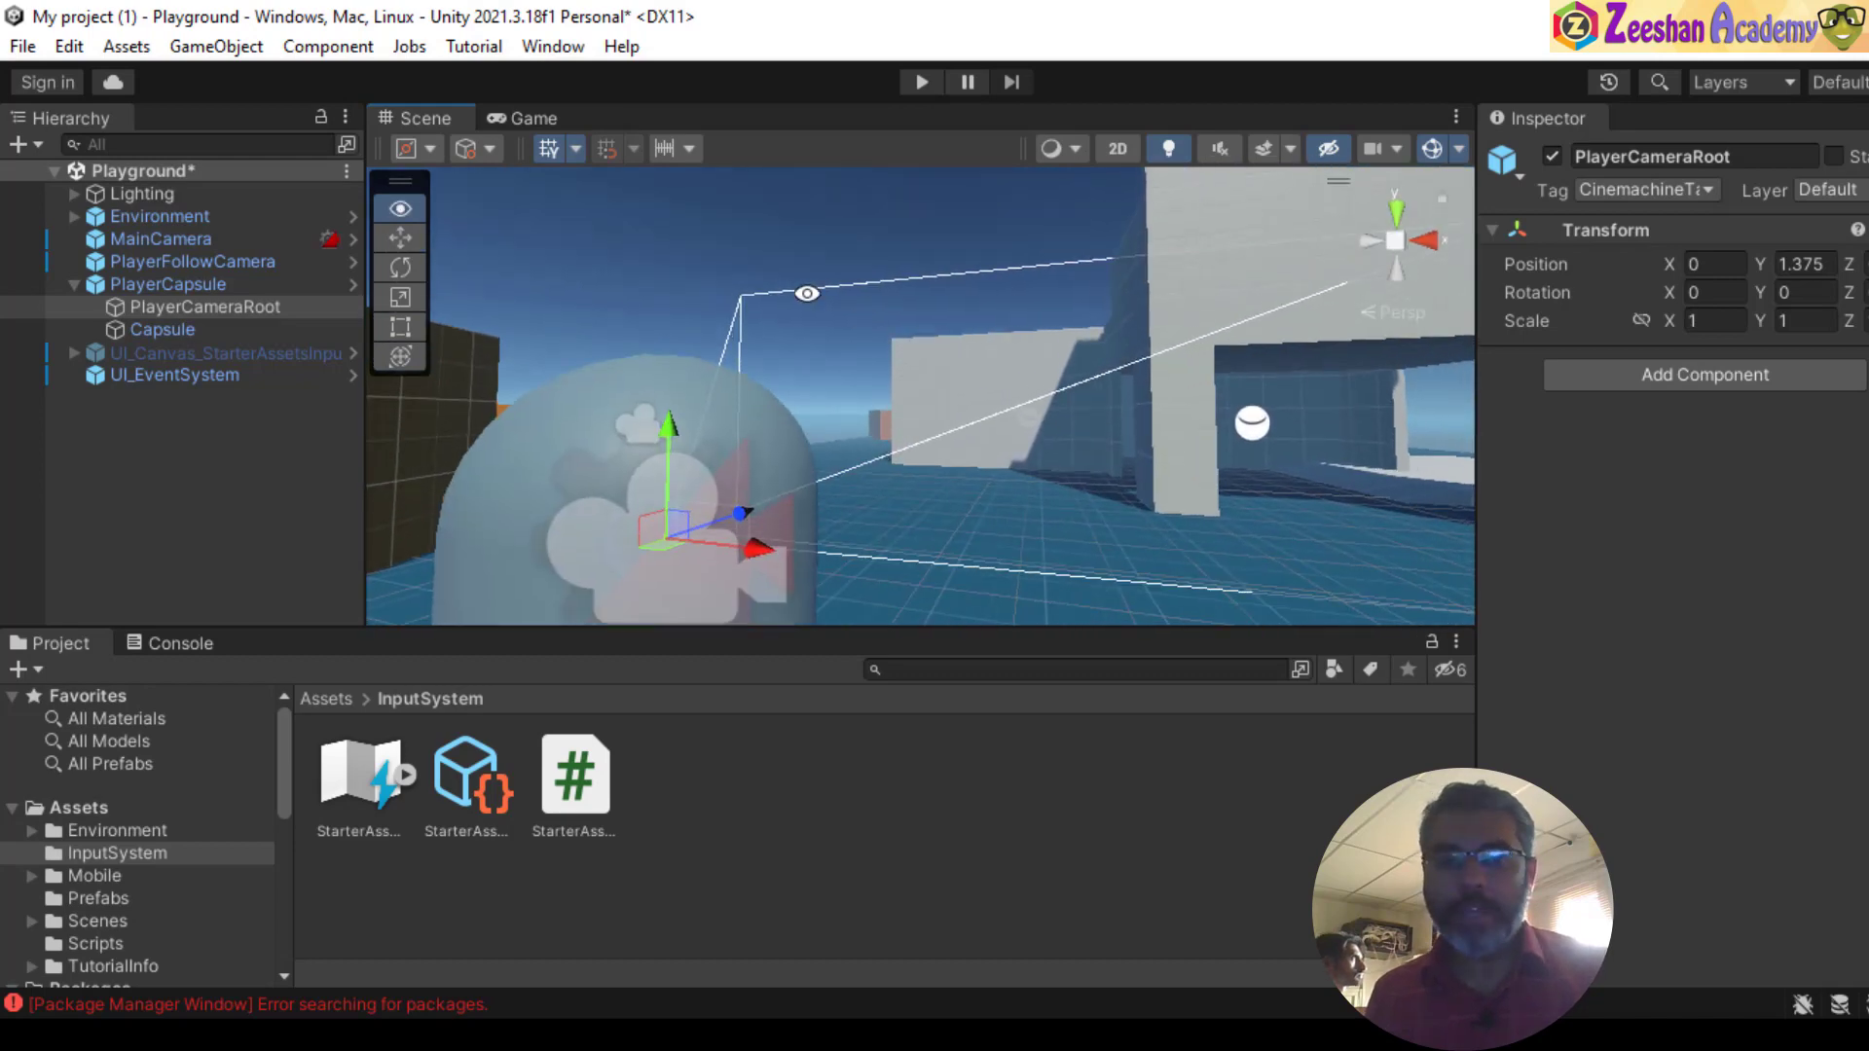
pyautogui.keyDown('alt'); pyautogui.moveTo(816, 420); pyautogui.dragTo(1143, 483); pyautogui.keyUp('alt')
# - Run the game, enlarge the game view in width and height, and give control back to the player
pyautogui.click(533, 118)
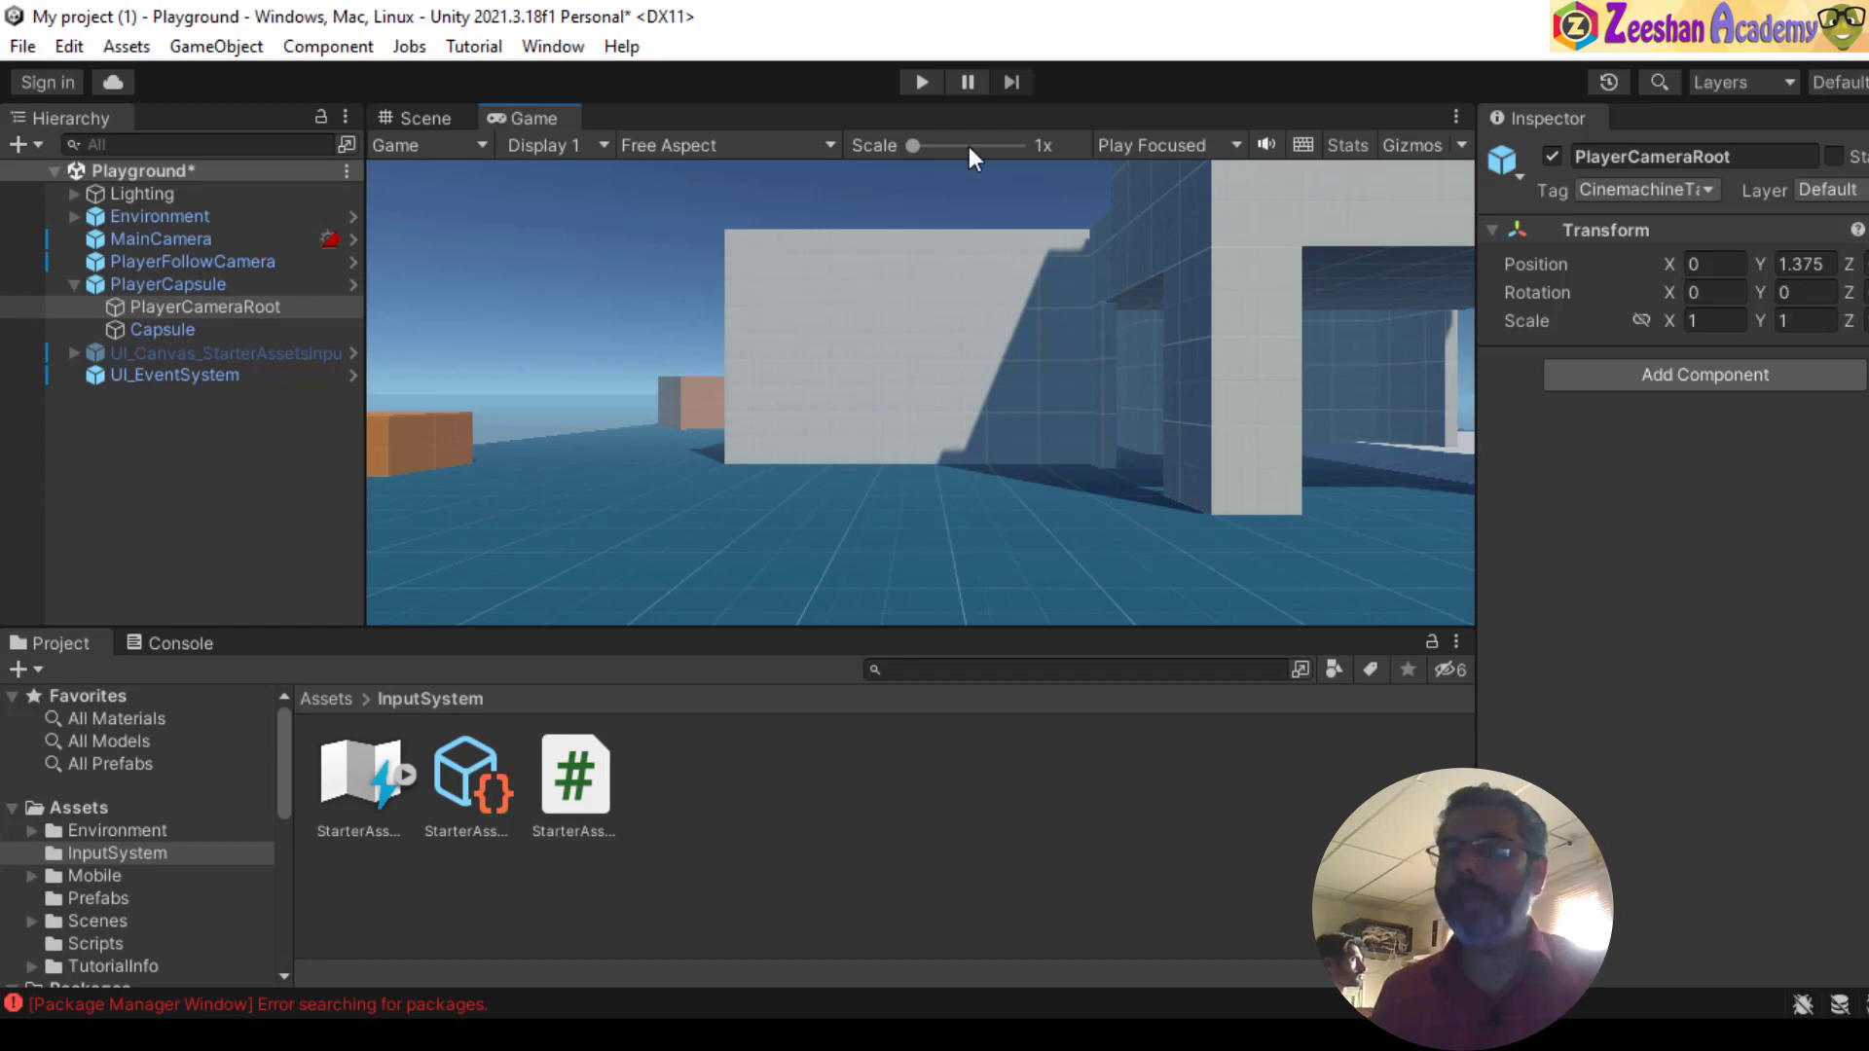
pyautogui.click(922, 83)
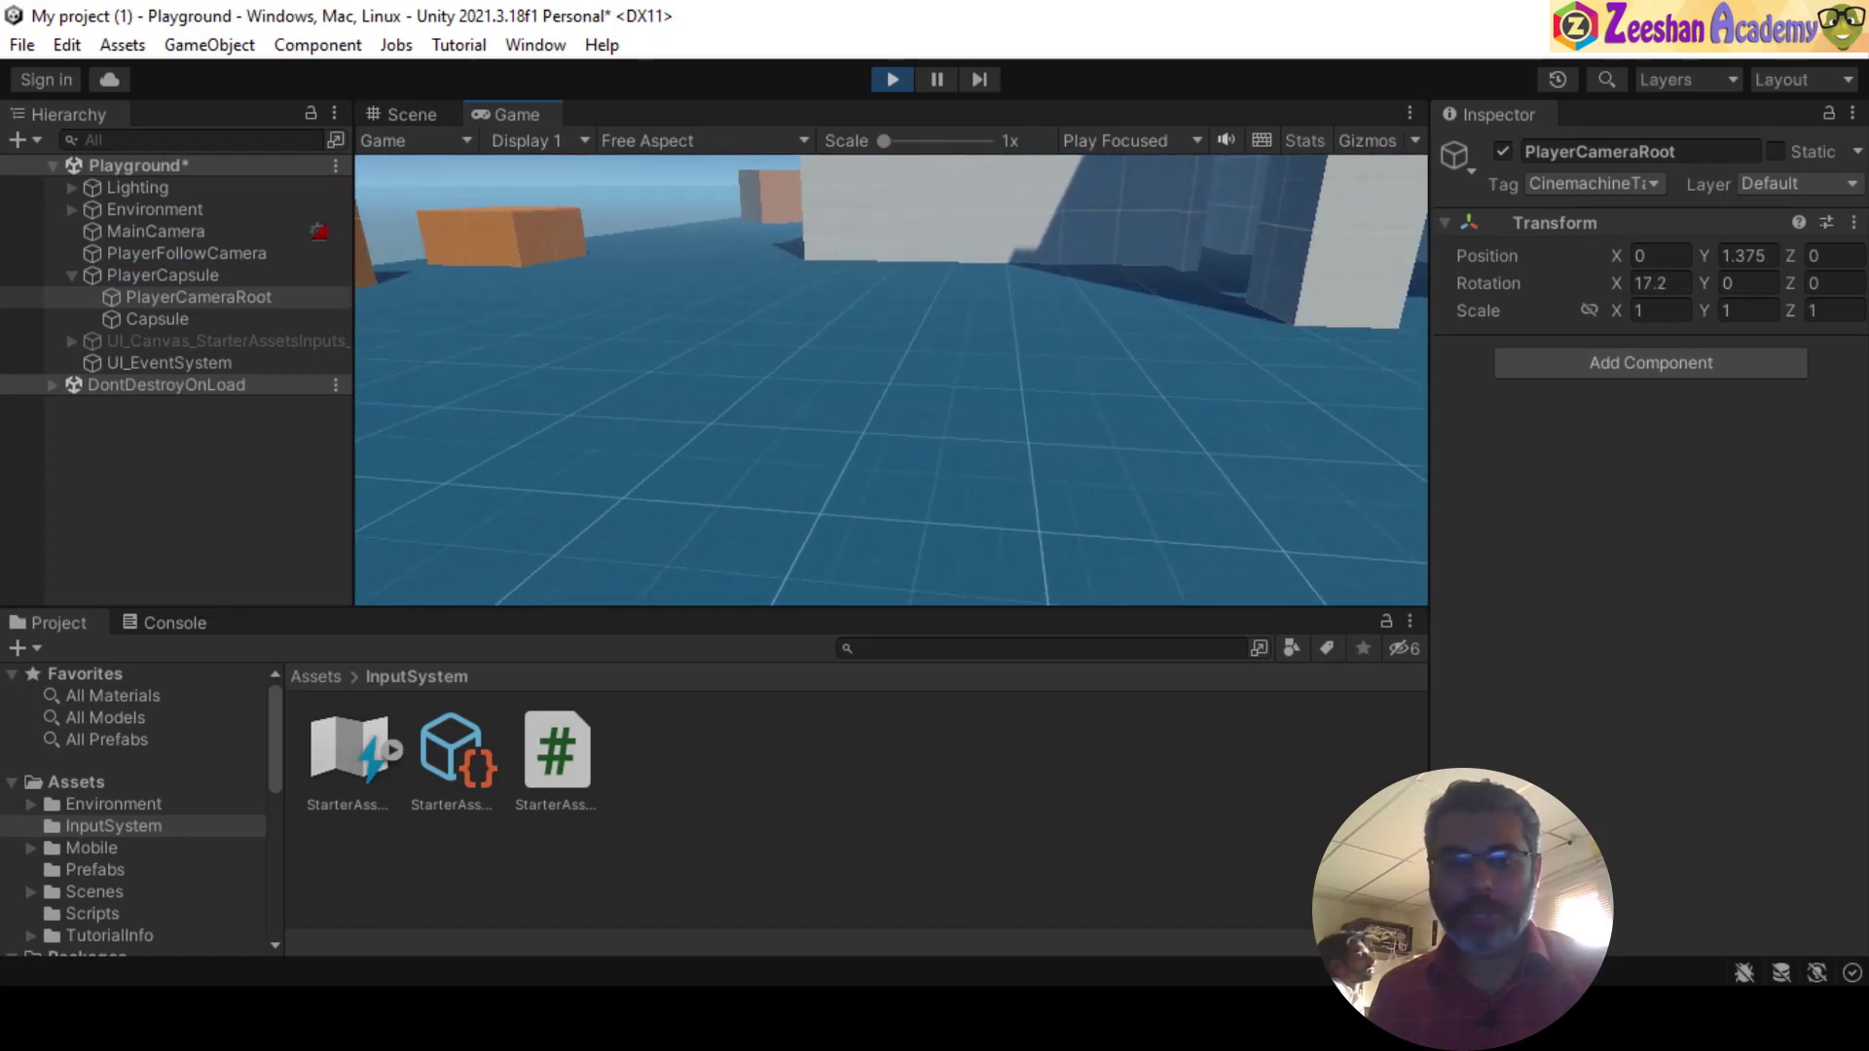
pyautogui.press('Escape')
pyautogui.moveTo(1434, 440); pyautogui.dragTo(1612, 422)
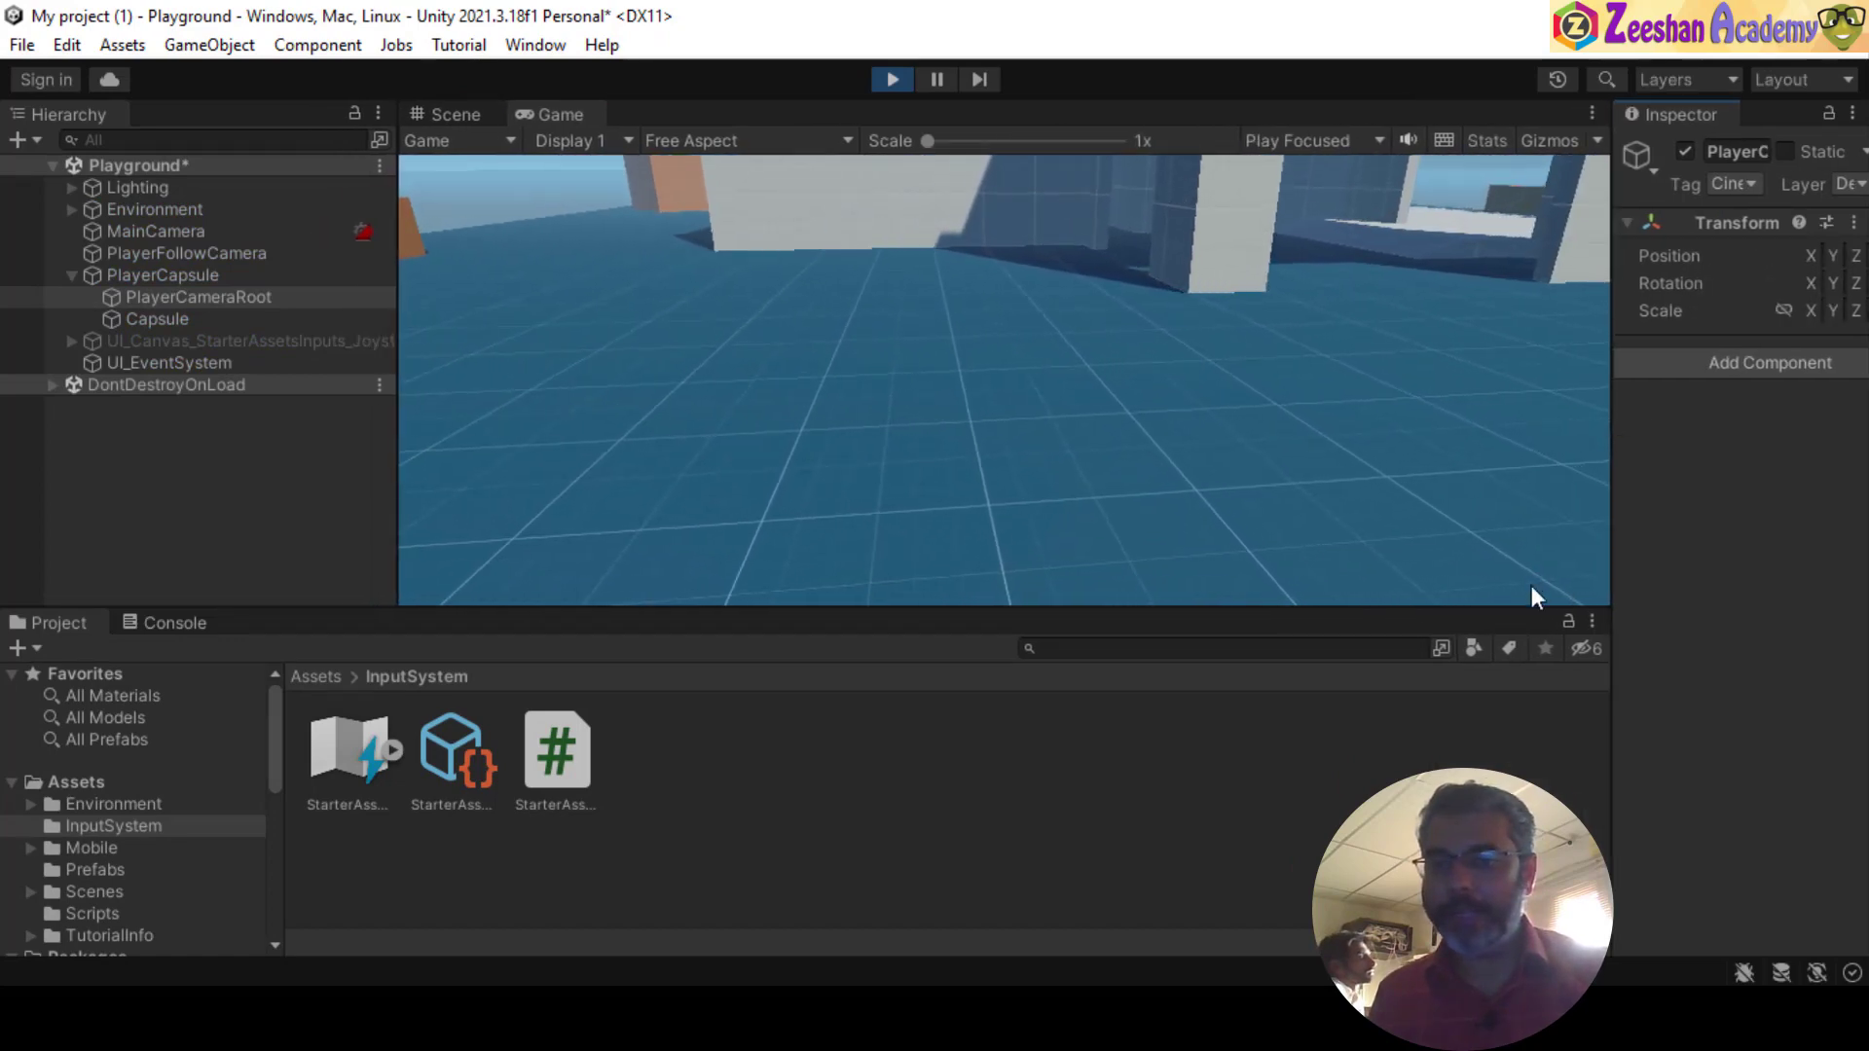
pyautogui.moveTo(1538, 608); pyautogui.dragTo(1556, 712)
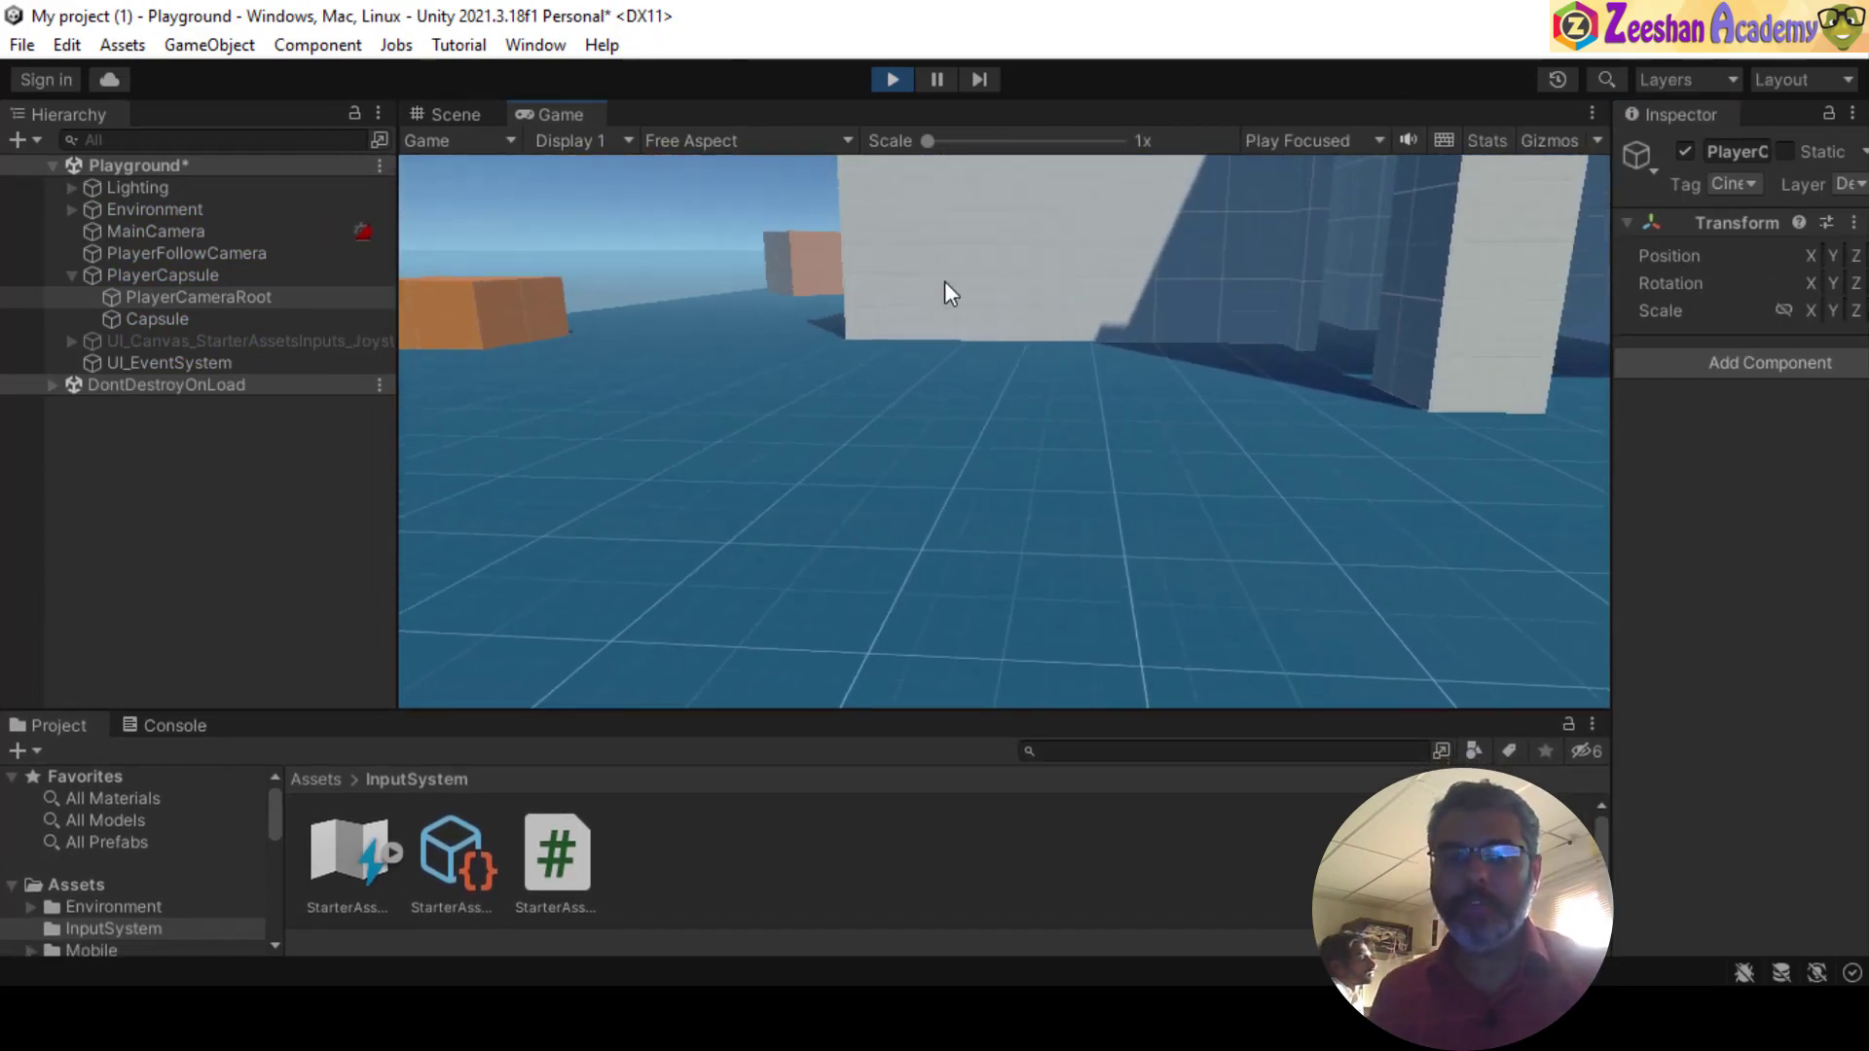
pyautogui.click(944, 281)
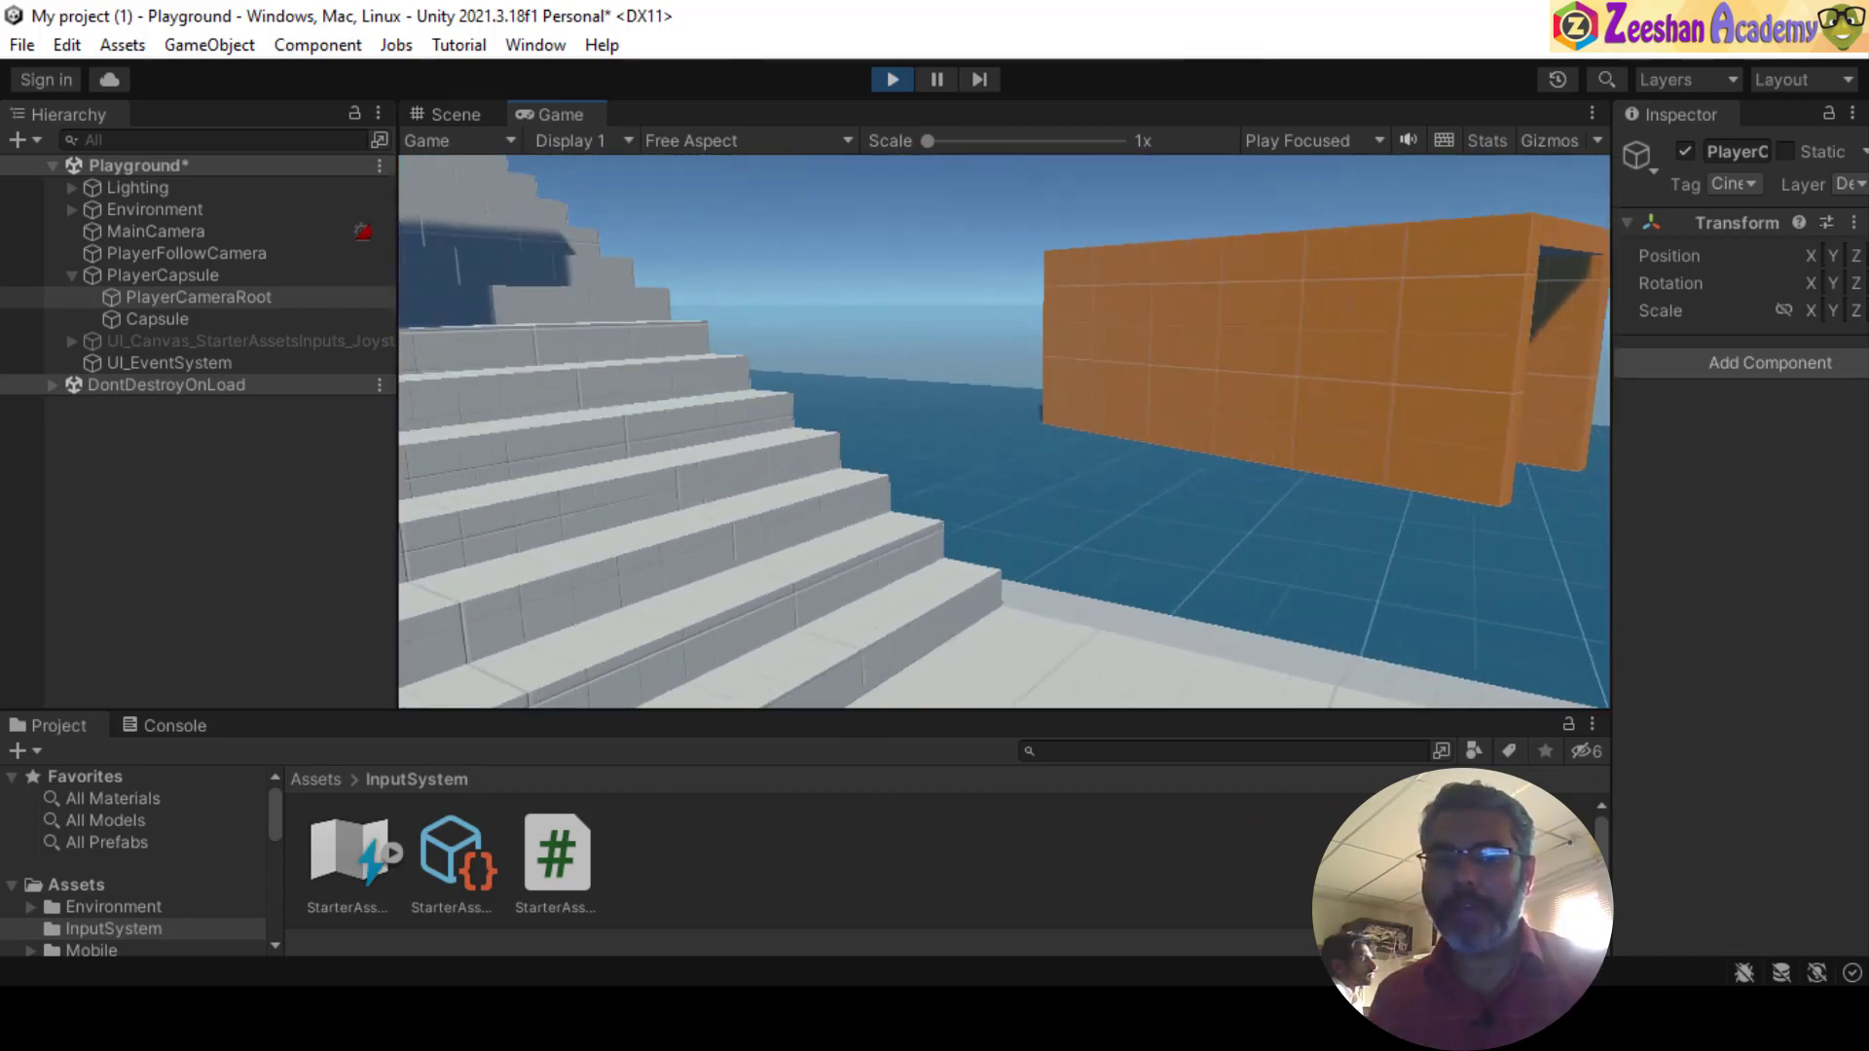
# - Play-test the first-person movement by walking and jumping across the stairs, raised platforms and open floor
pyautogui.press('a')
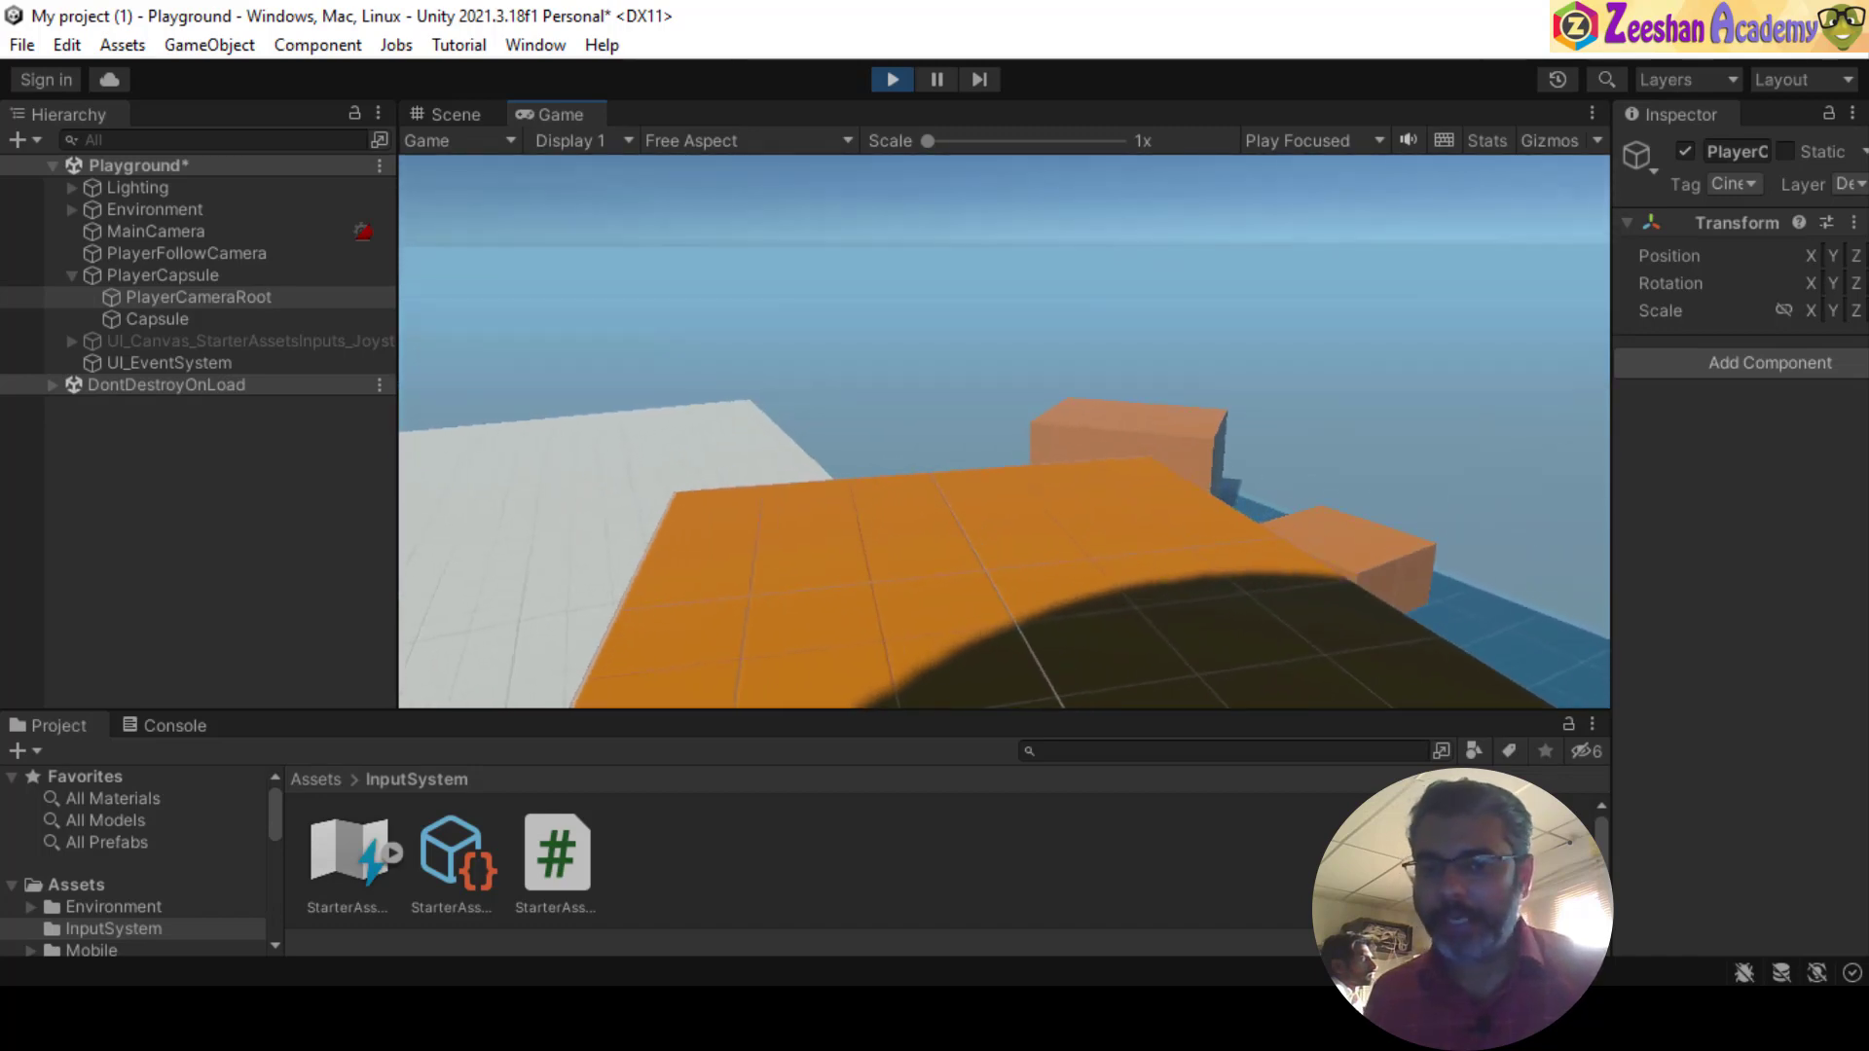
pyautogui.press('a')
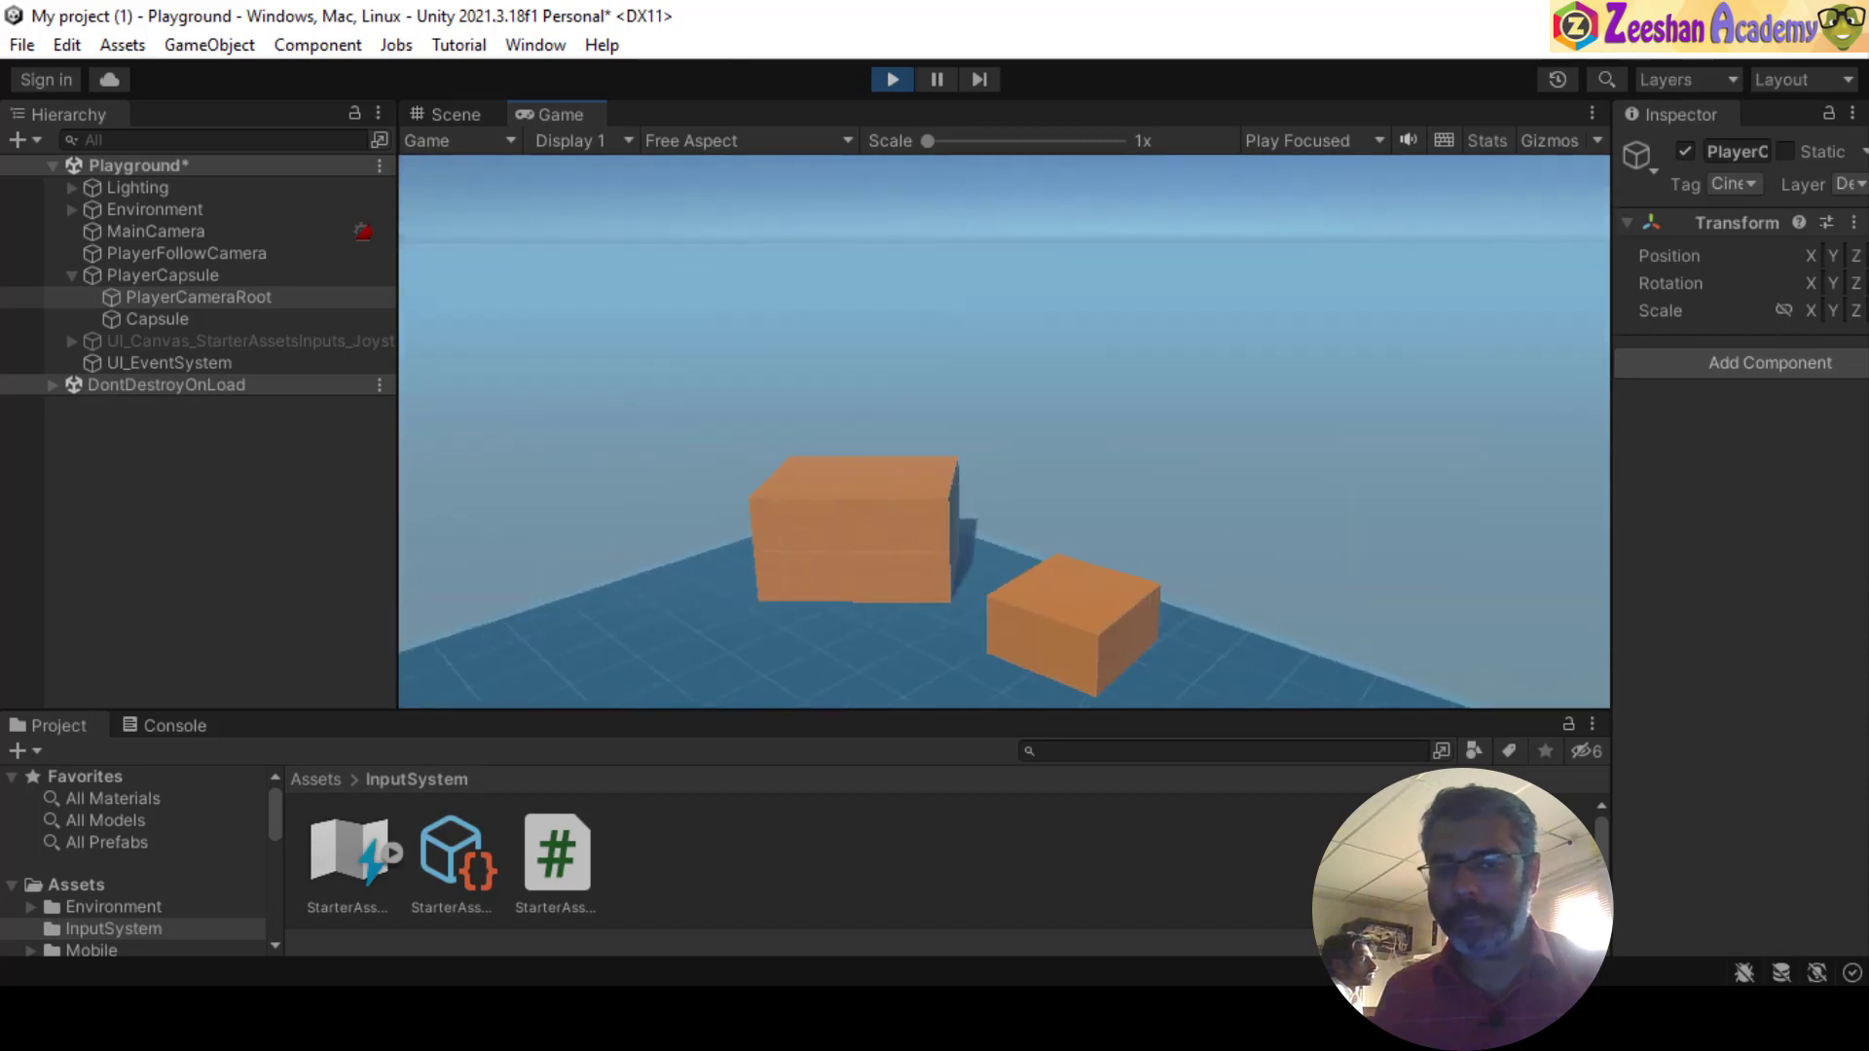
pyautogui.press('w')
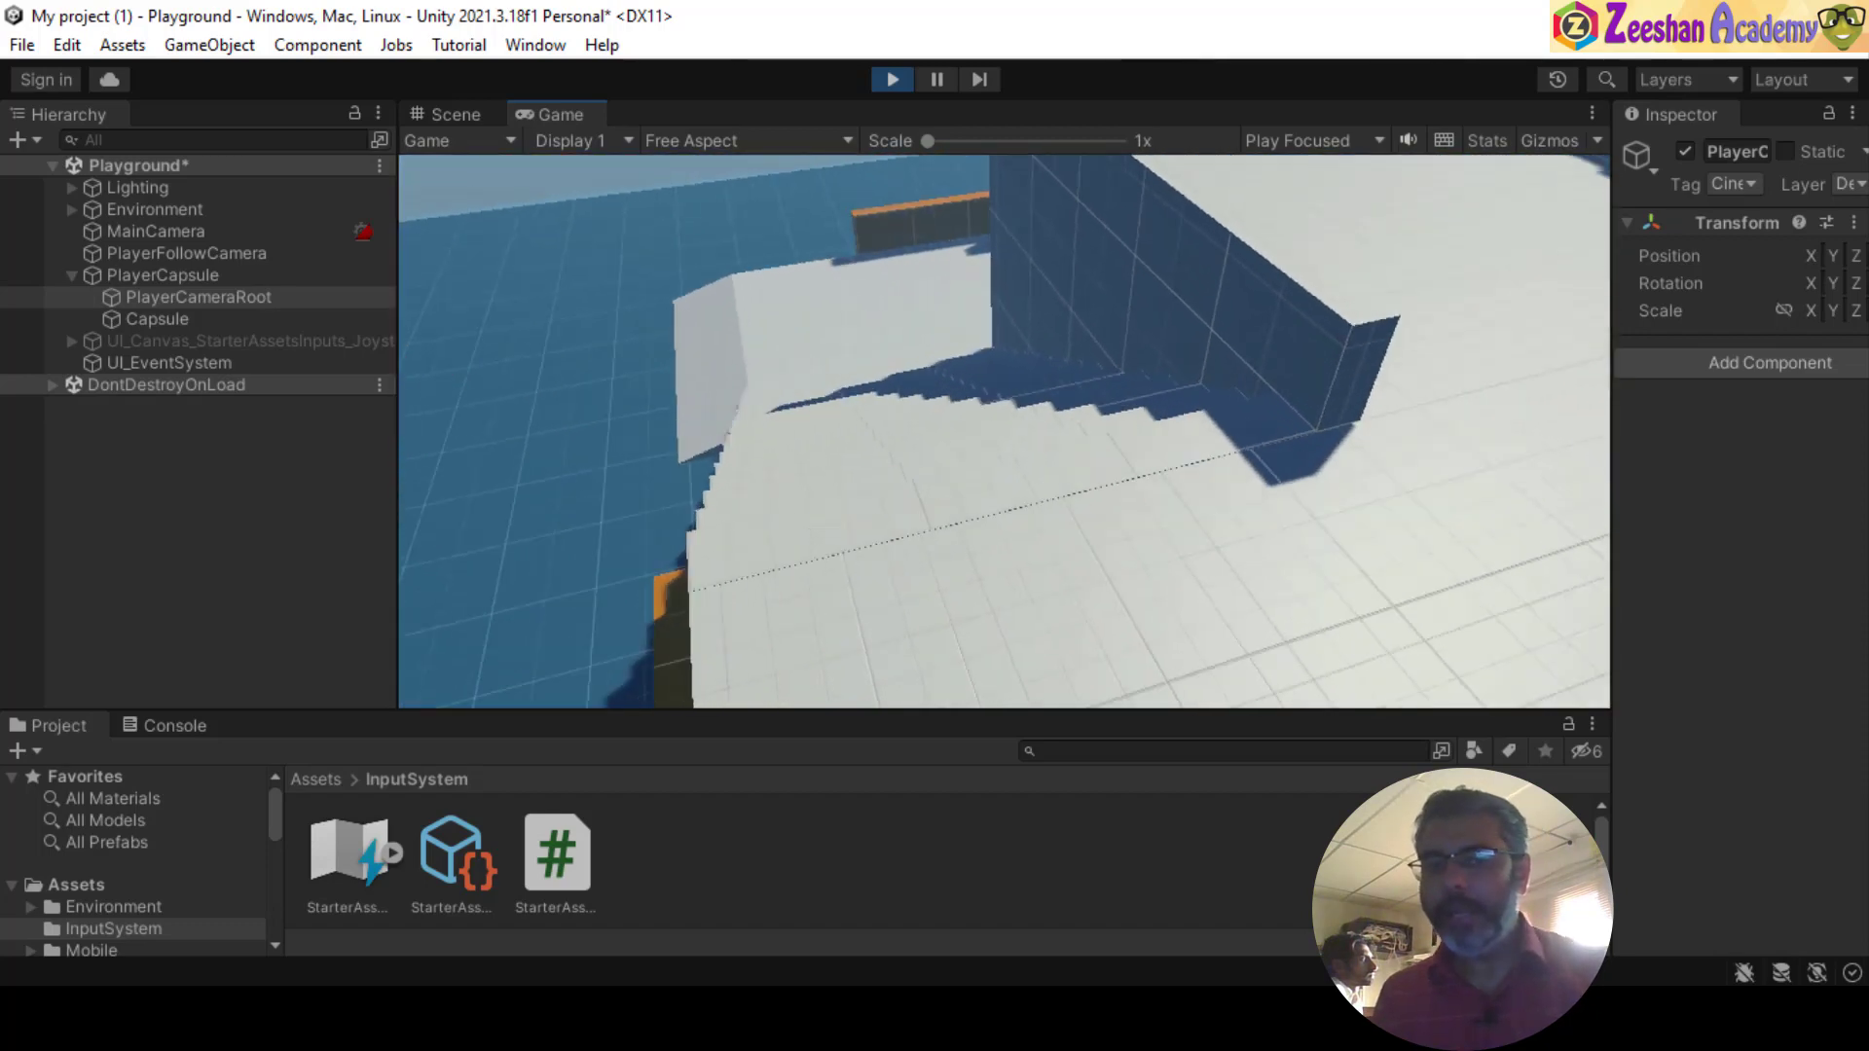
pyautogui.press('space')
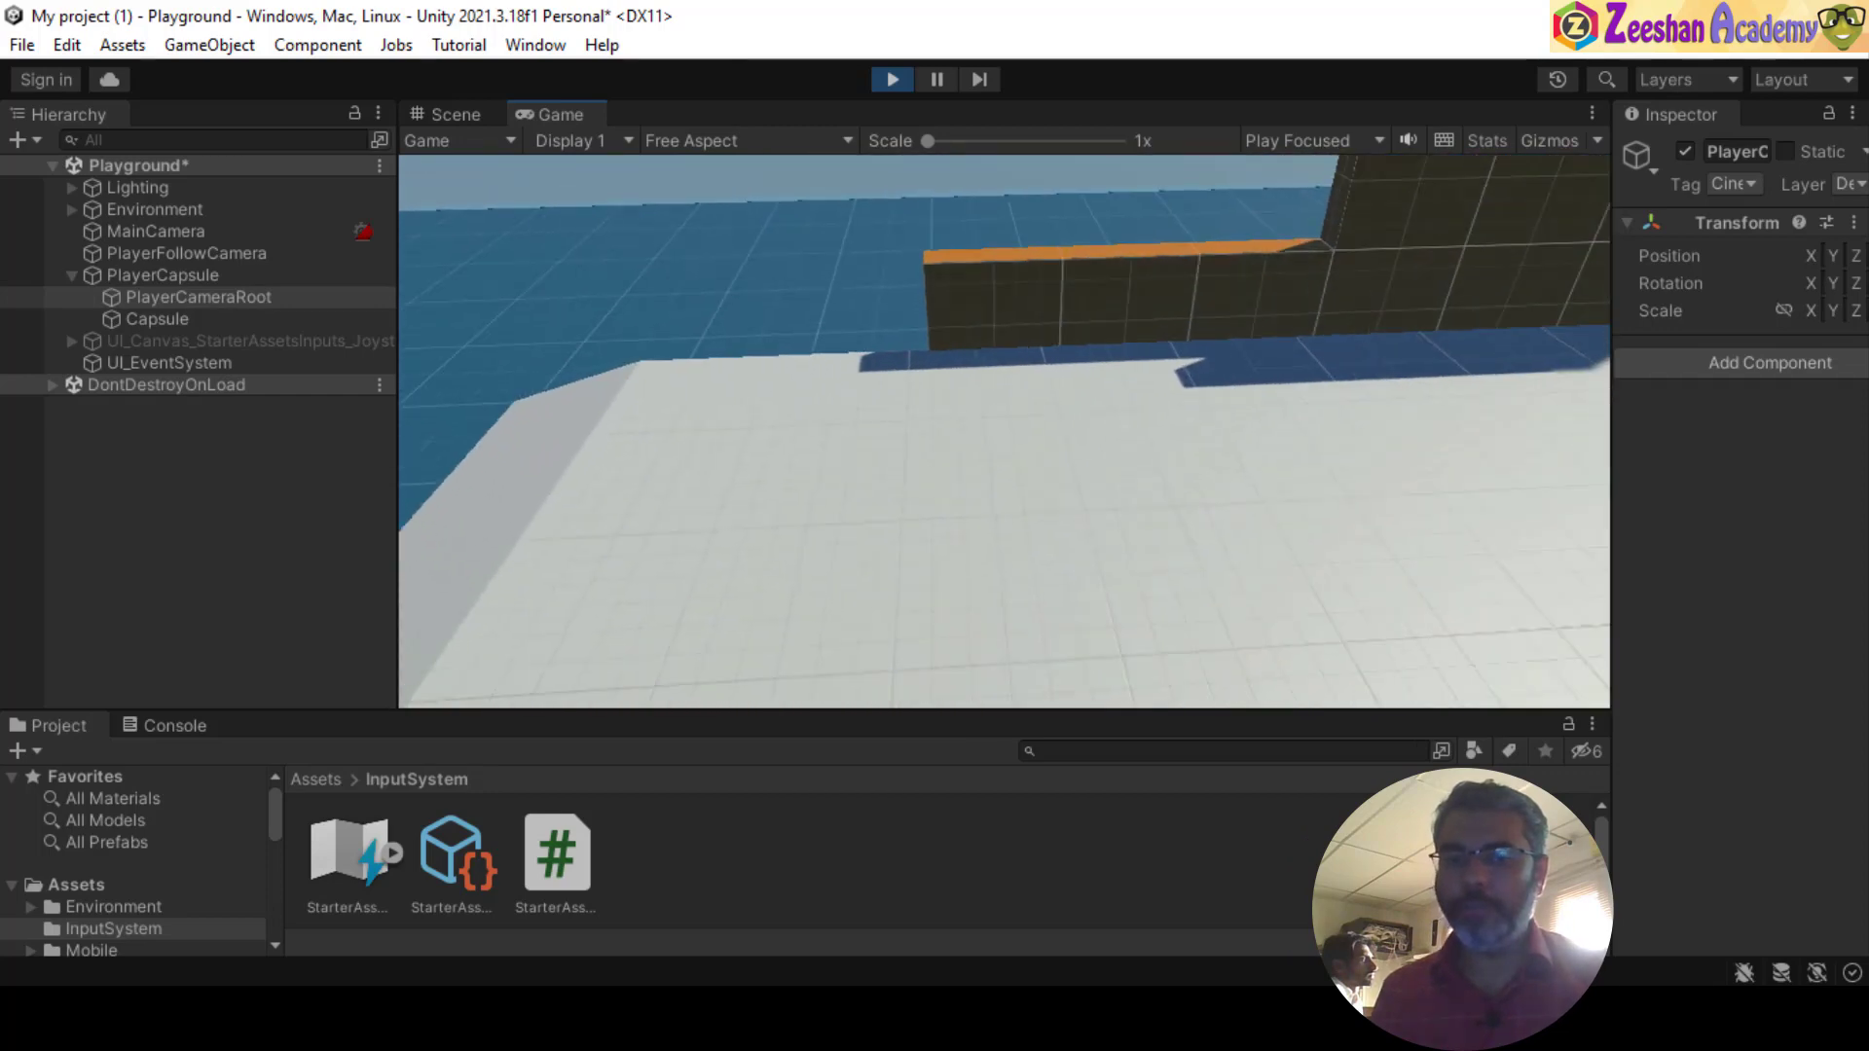
pyautogui.press('w')
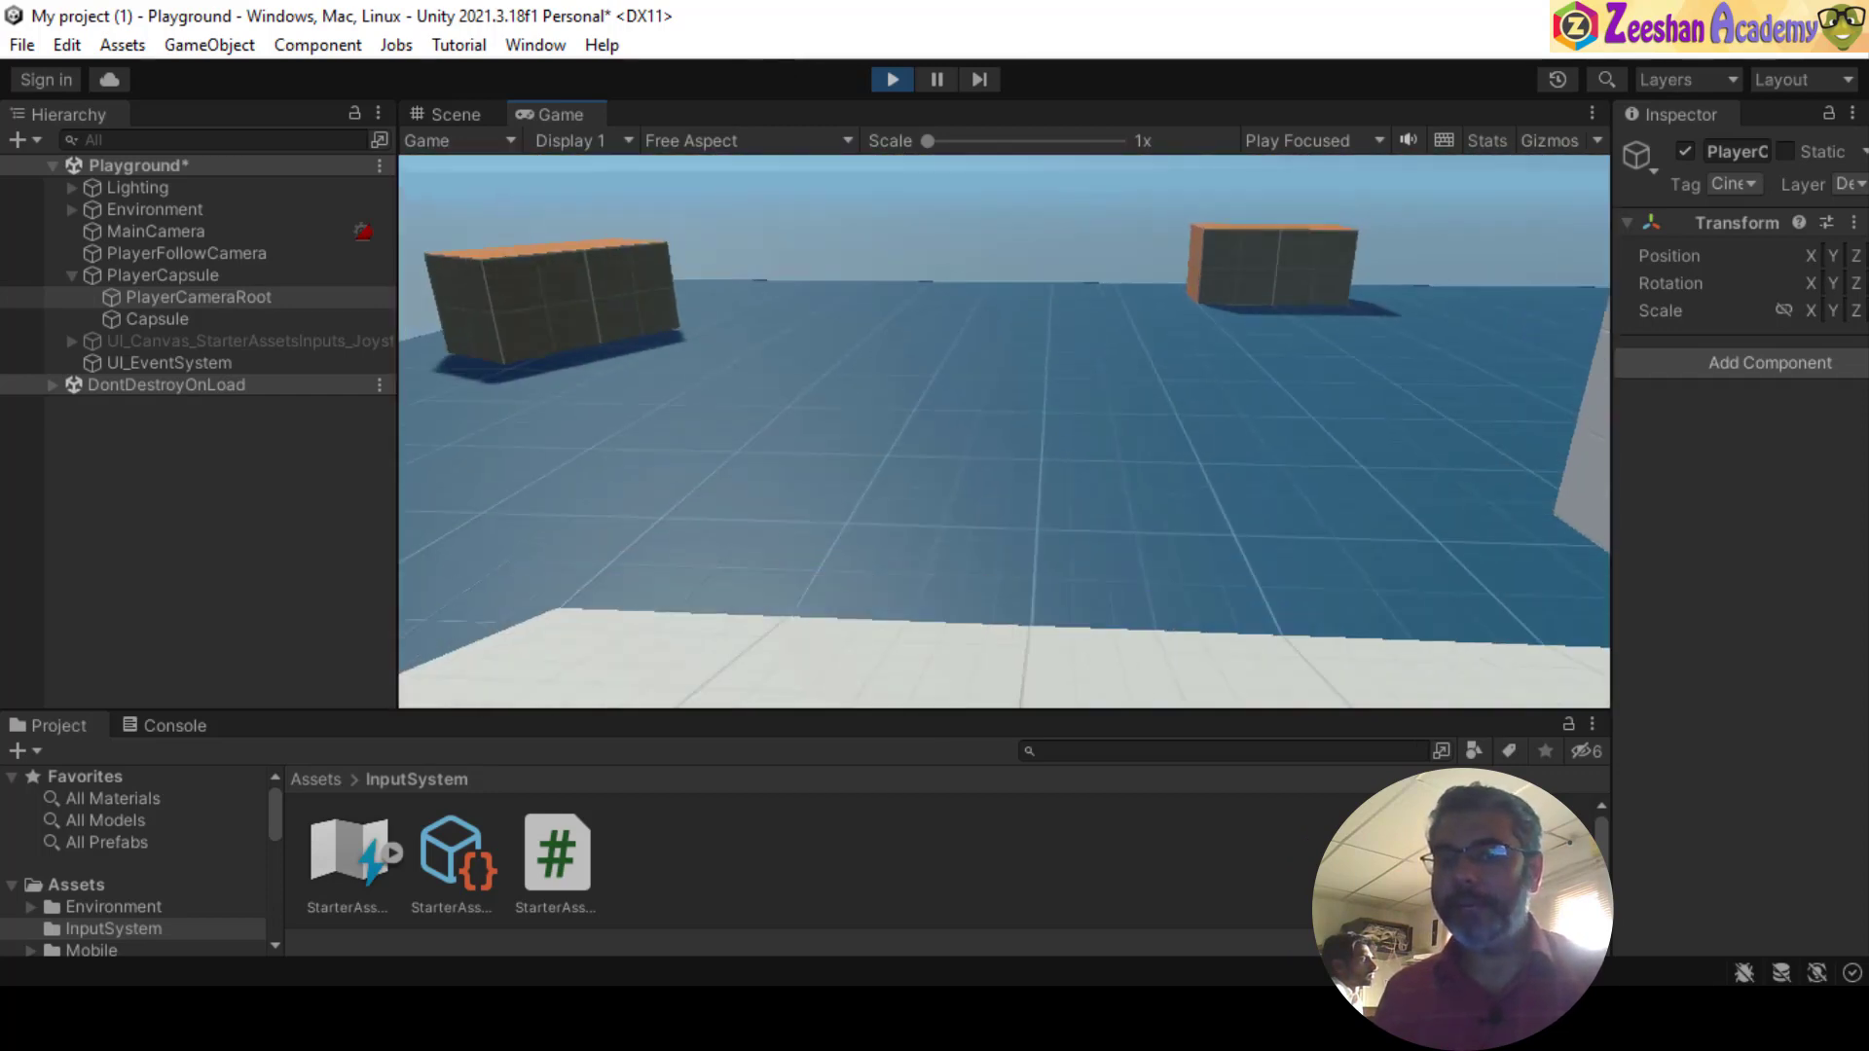
pyautogui.press('w')
pyautogui.press('w')
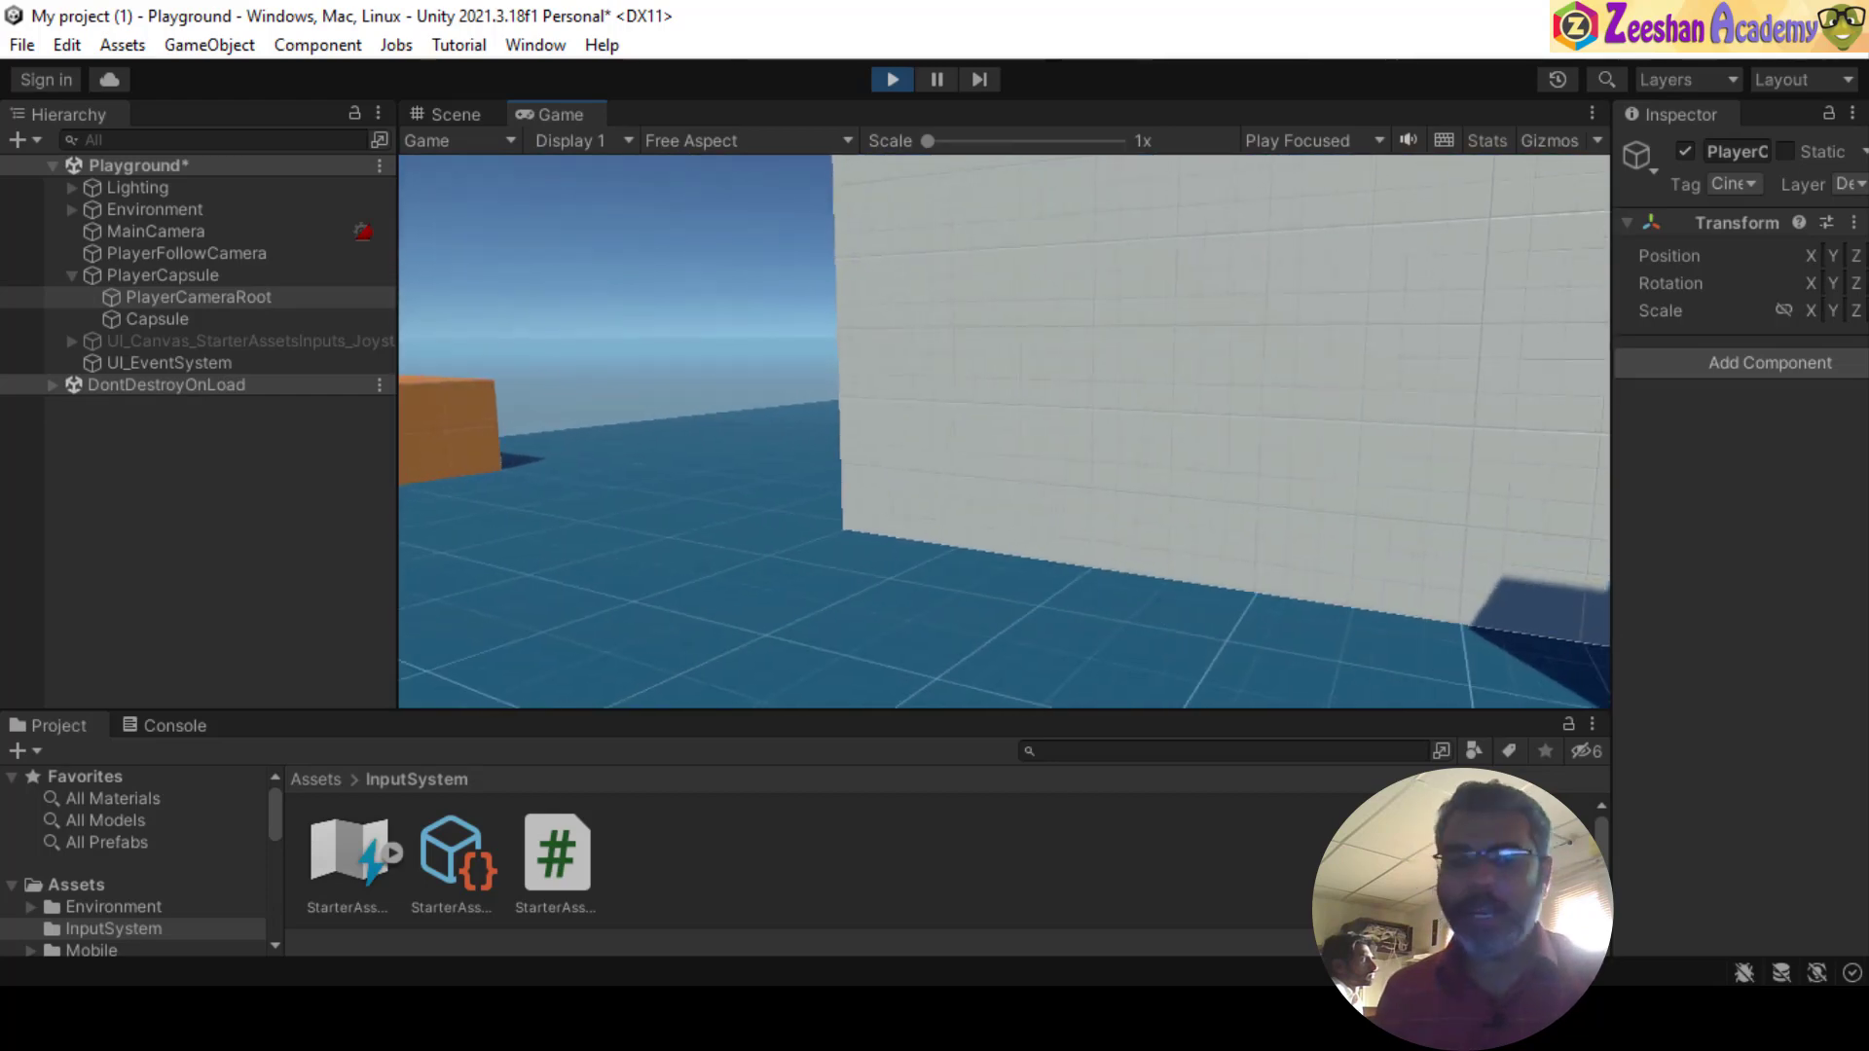
# - Test walking the player forwards and backwards near the white structure, and stop the game
pyautogui.press('s')
pyautogui.press('w')
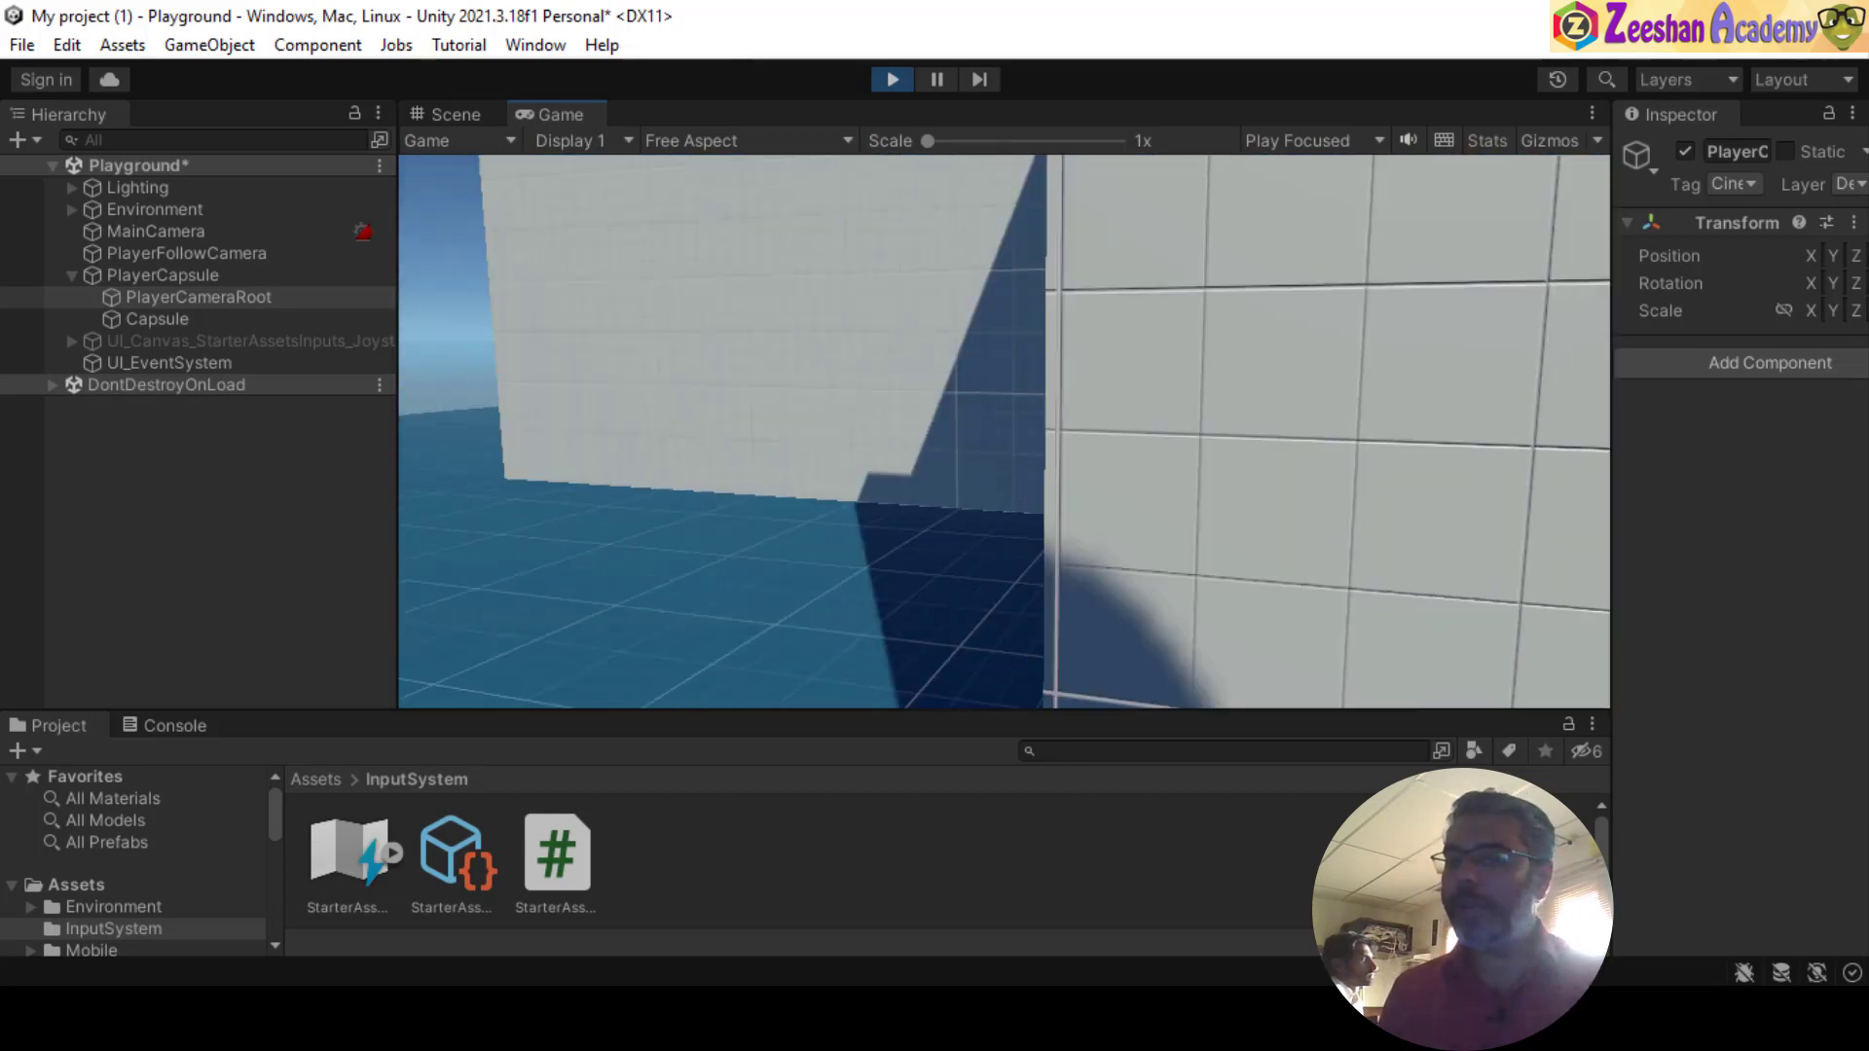
pyautogui.press('w')
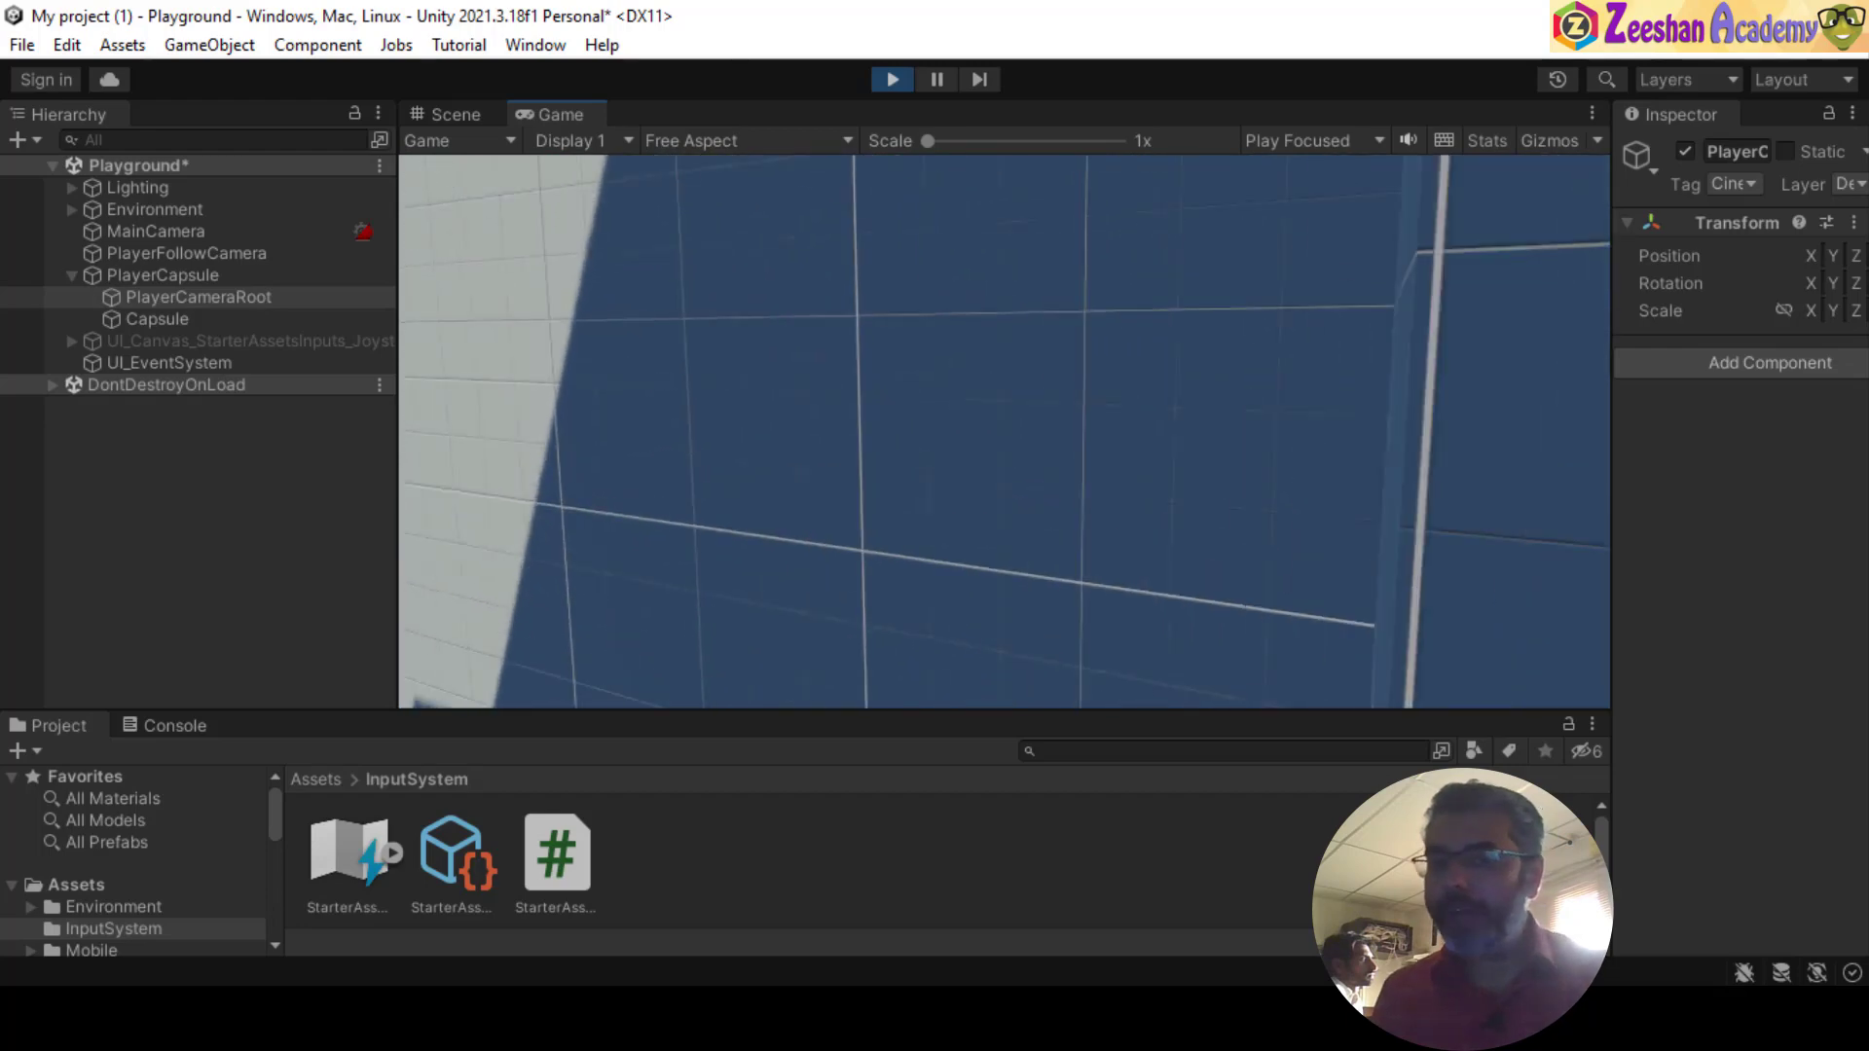
pyautogui.press('s')
pyautogui.press('s')
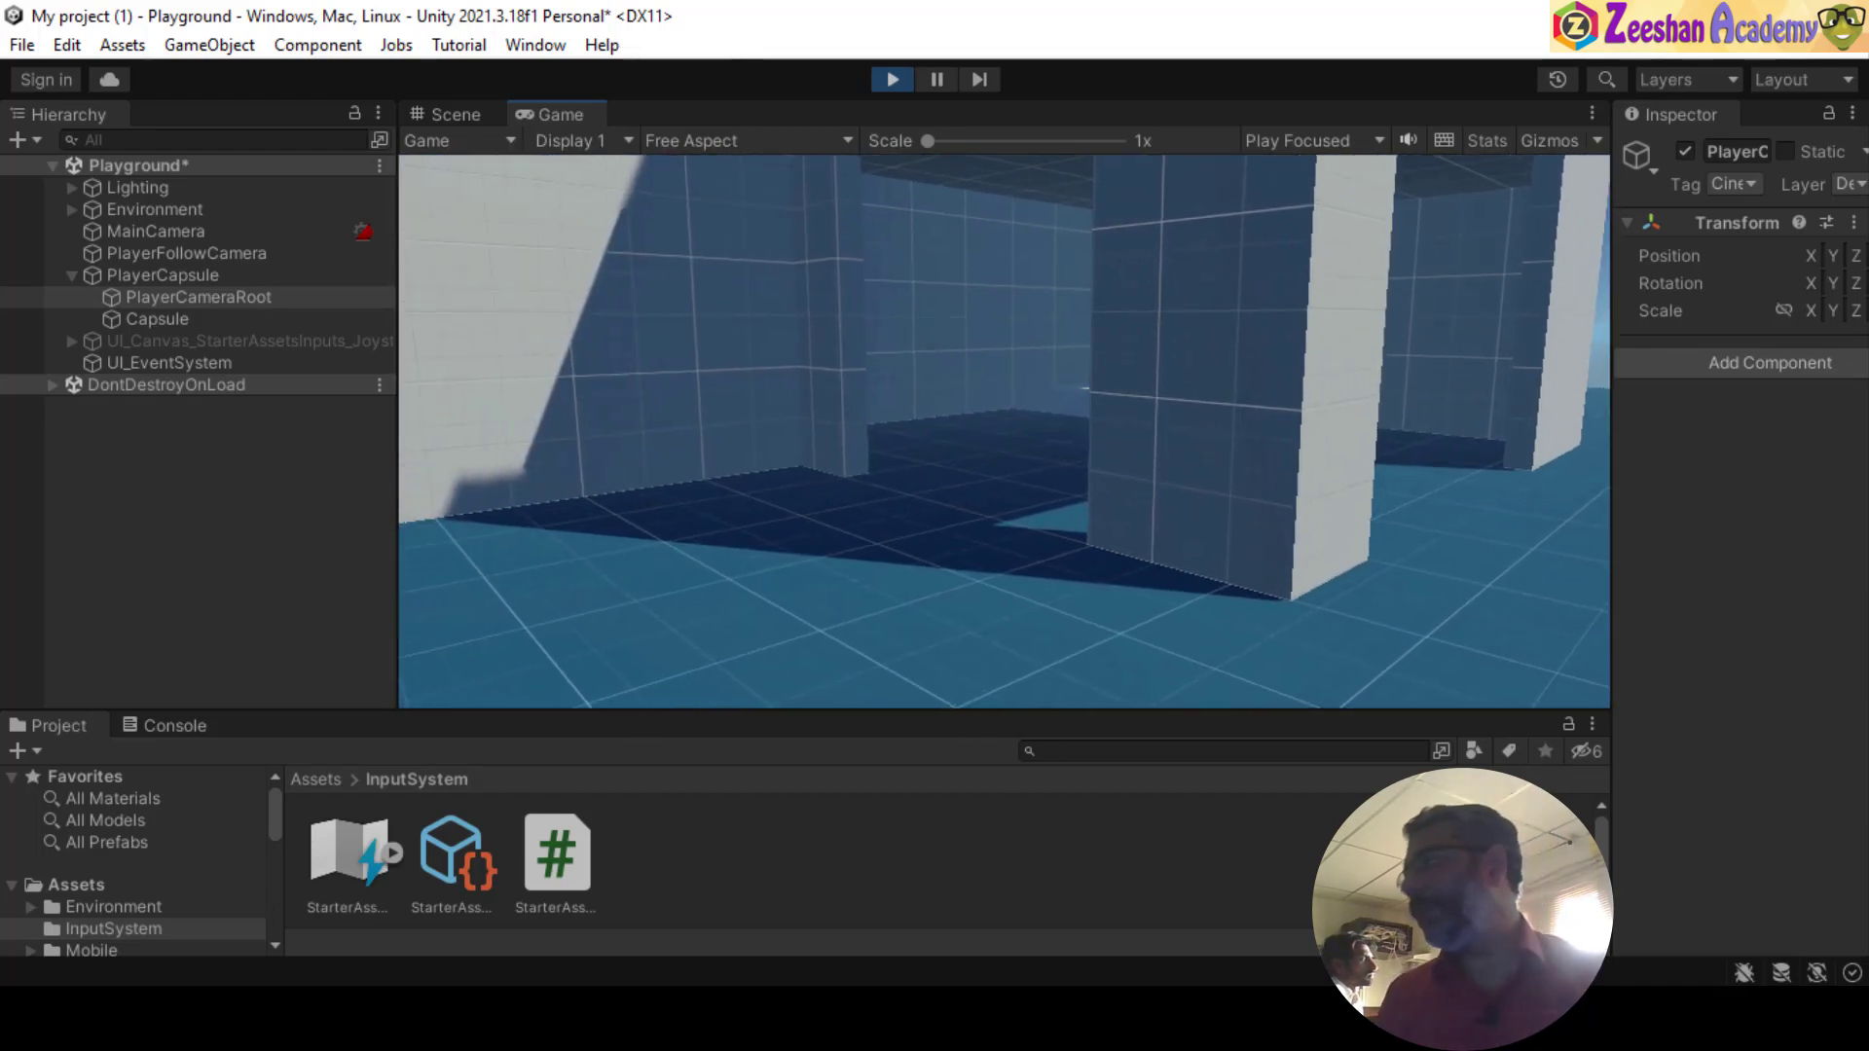
pyautogui.press('s')
pyautogui.press('s')
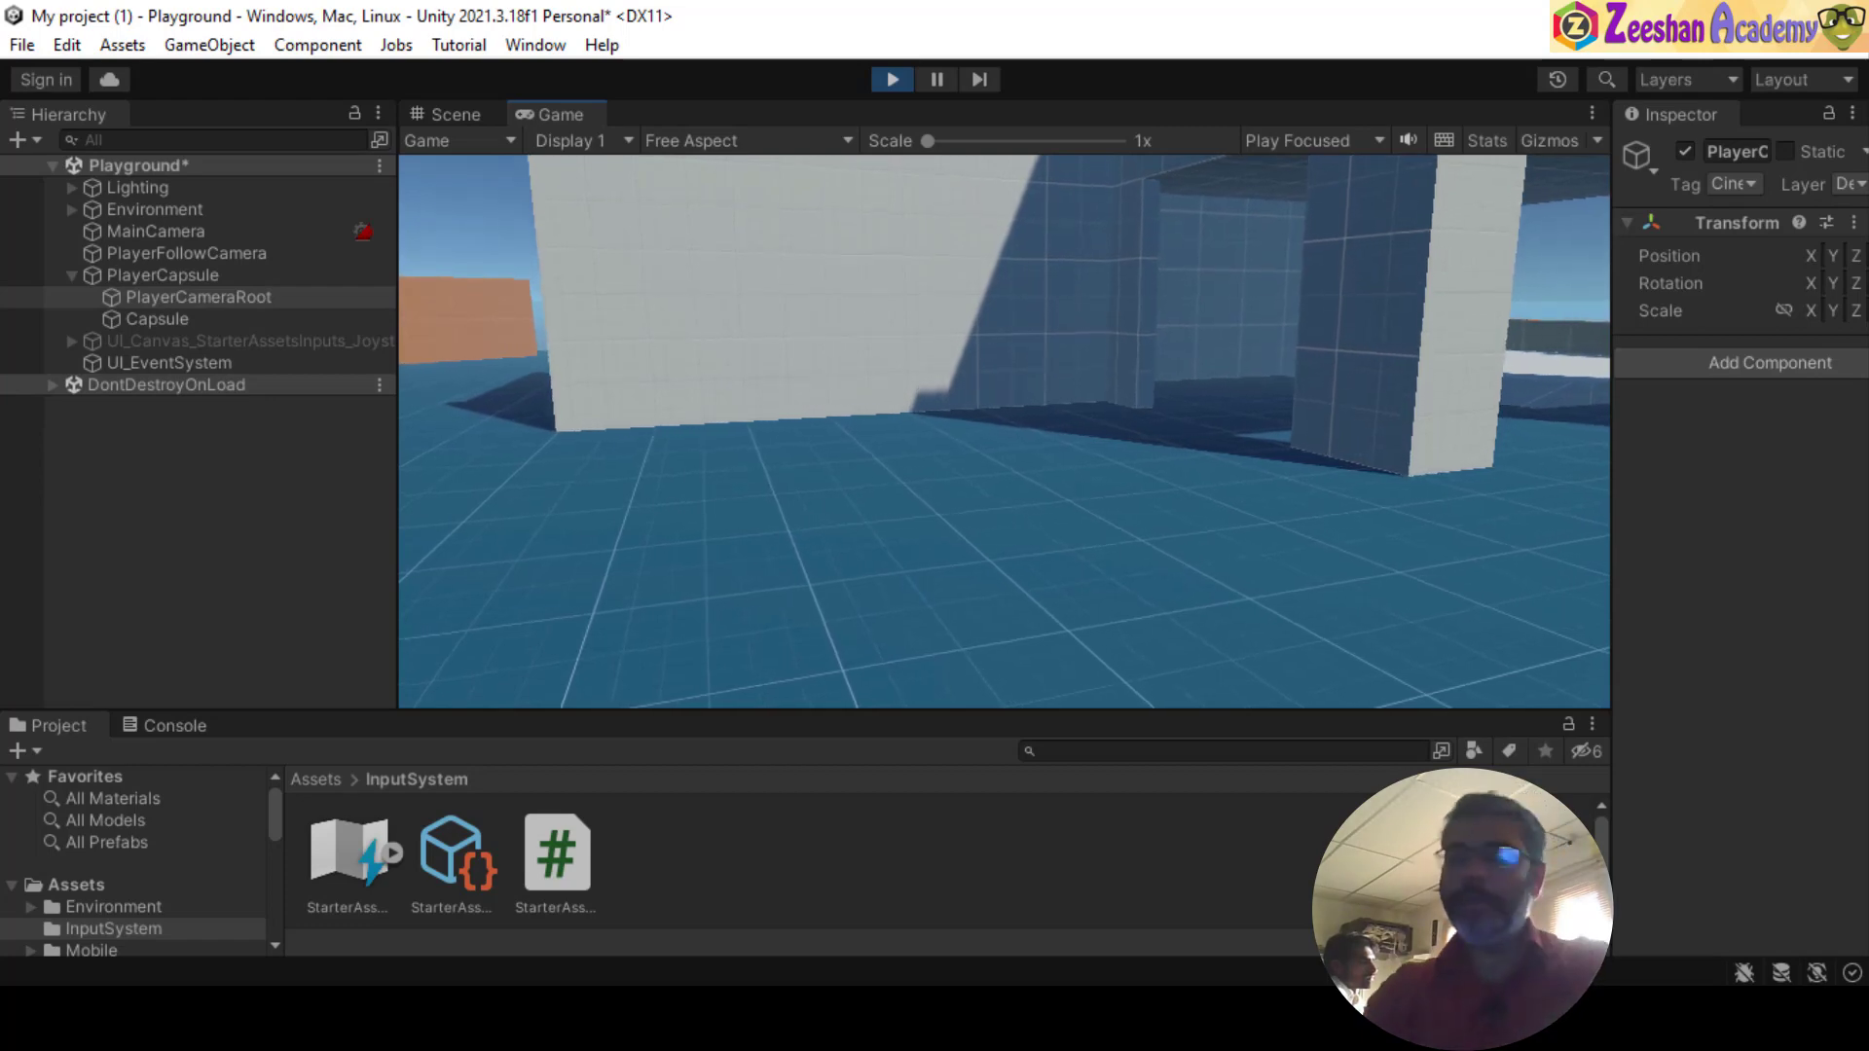
pyautogui.press('w')
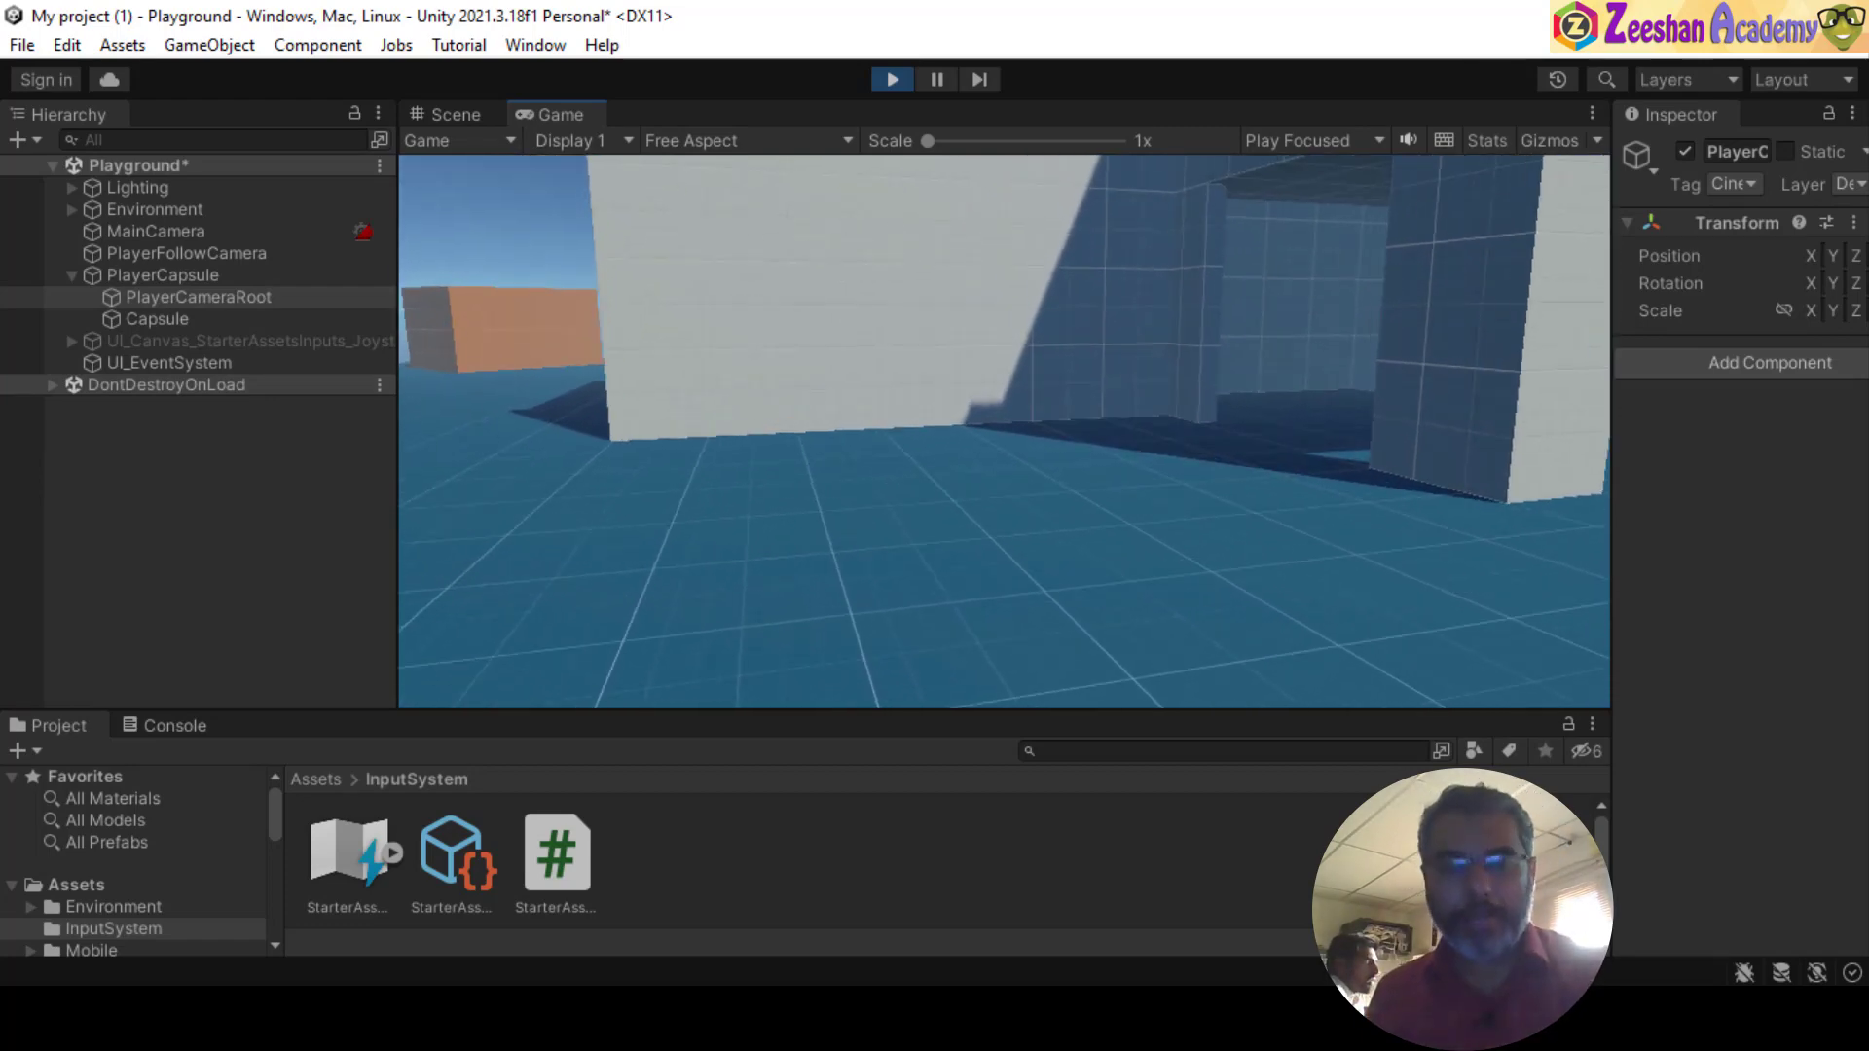
pyautogui.press('Escape')
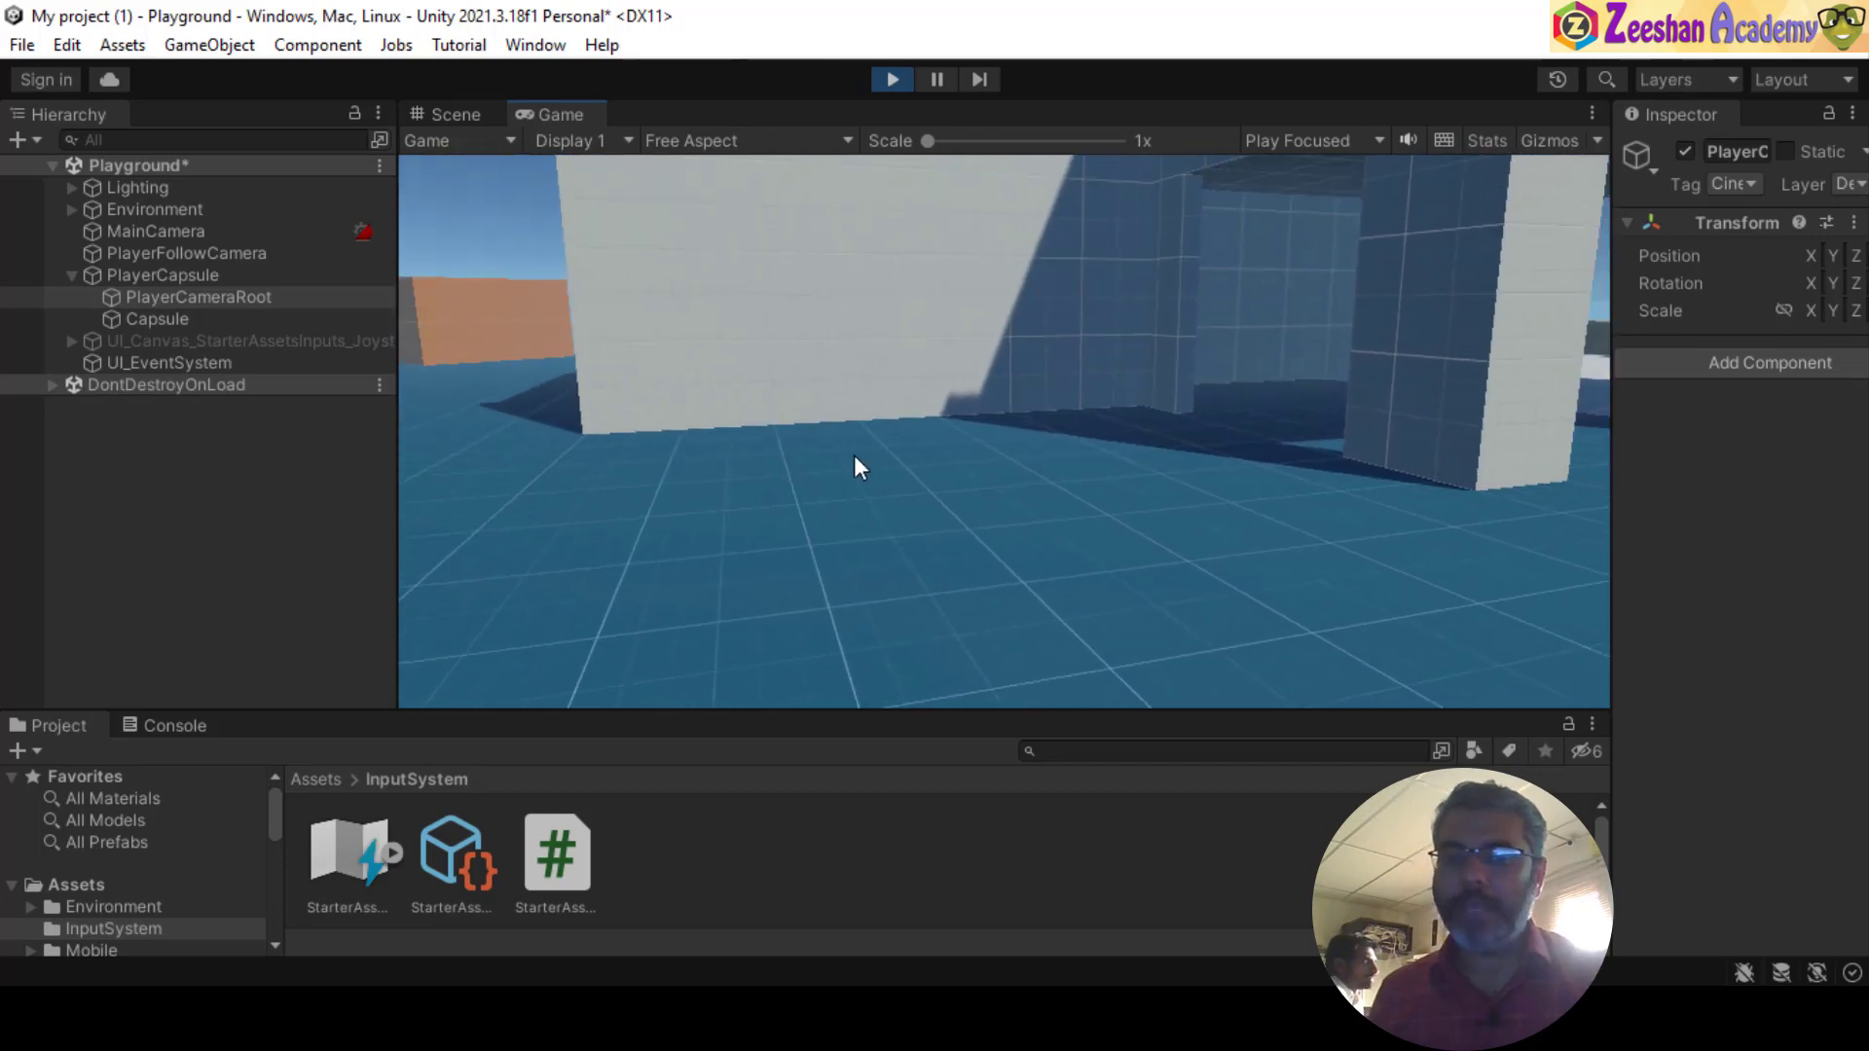
pyautogui.click(894, 80)
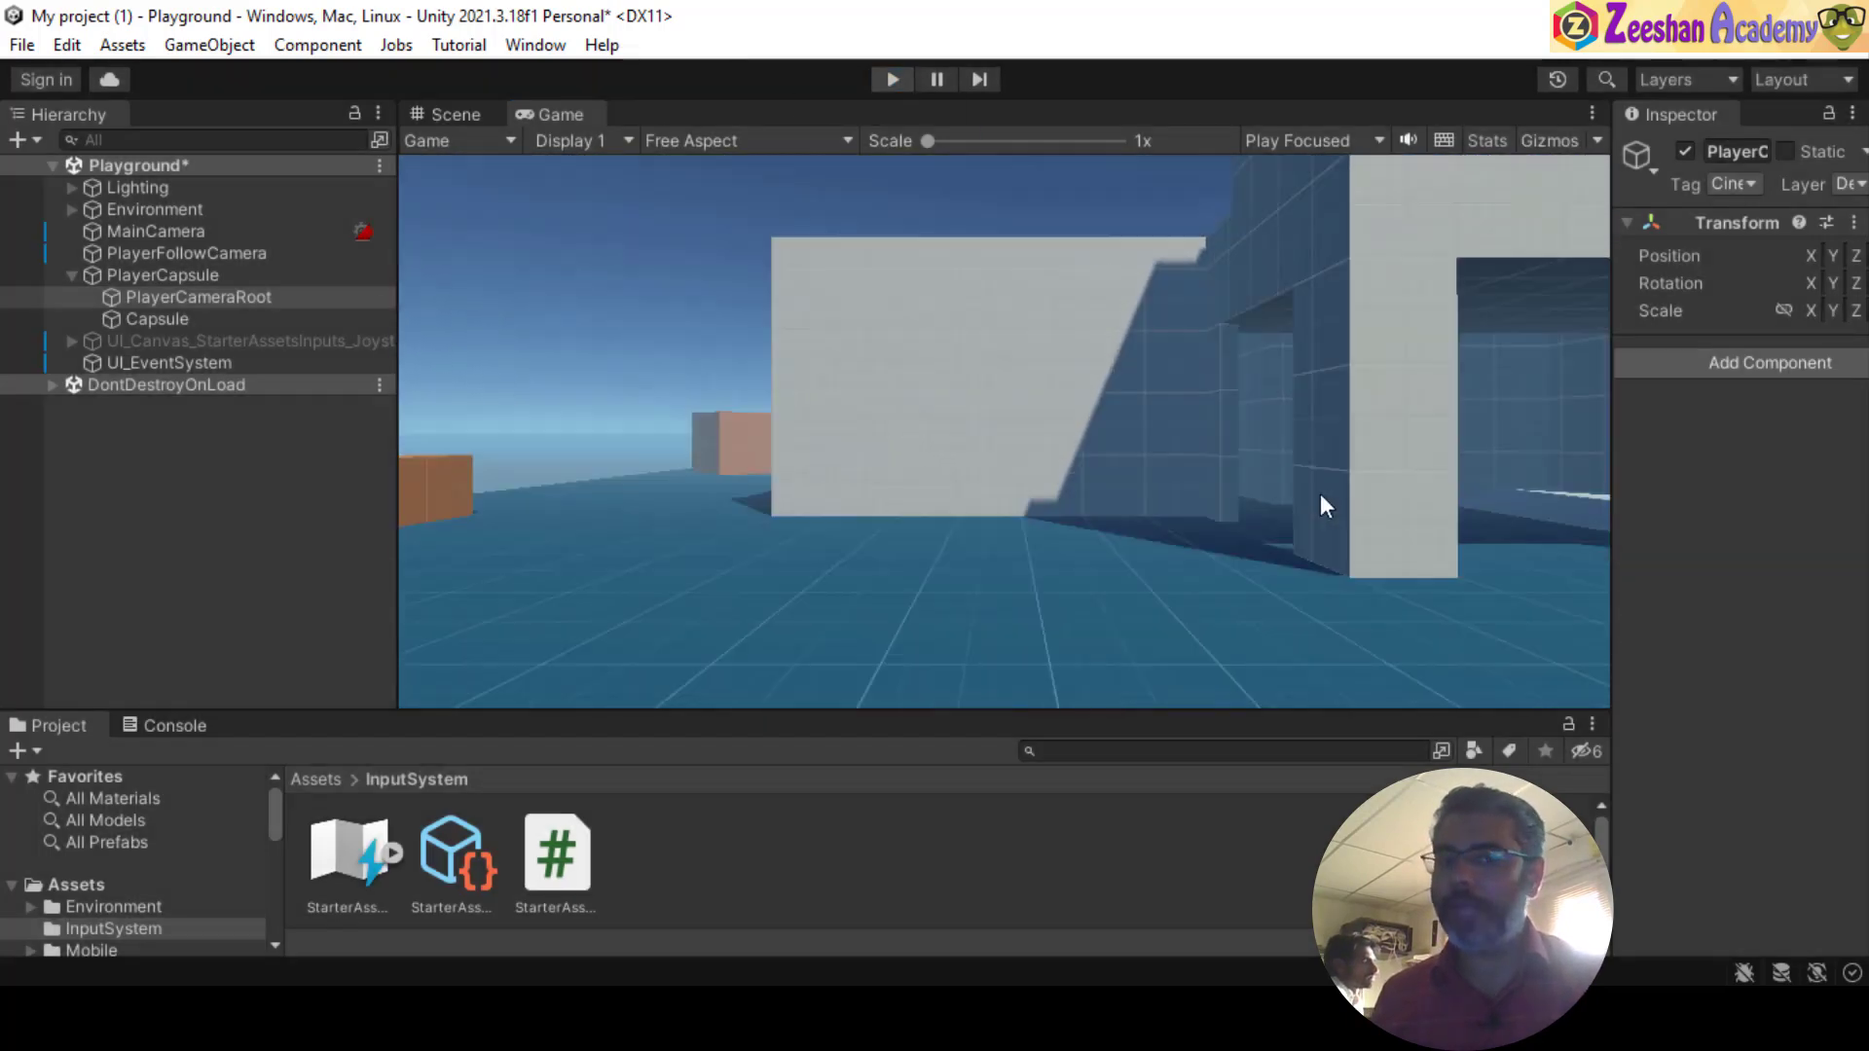
# - View the level from several sides in the scene, select Structure_Prefab and widen the Inspector to show its components
pyautogui.click(446, 114)
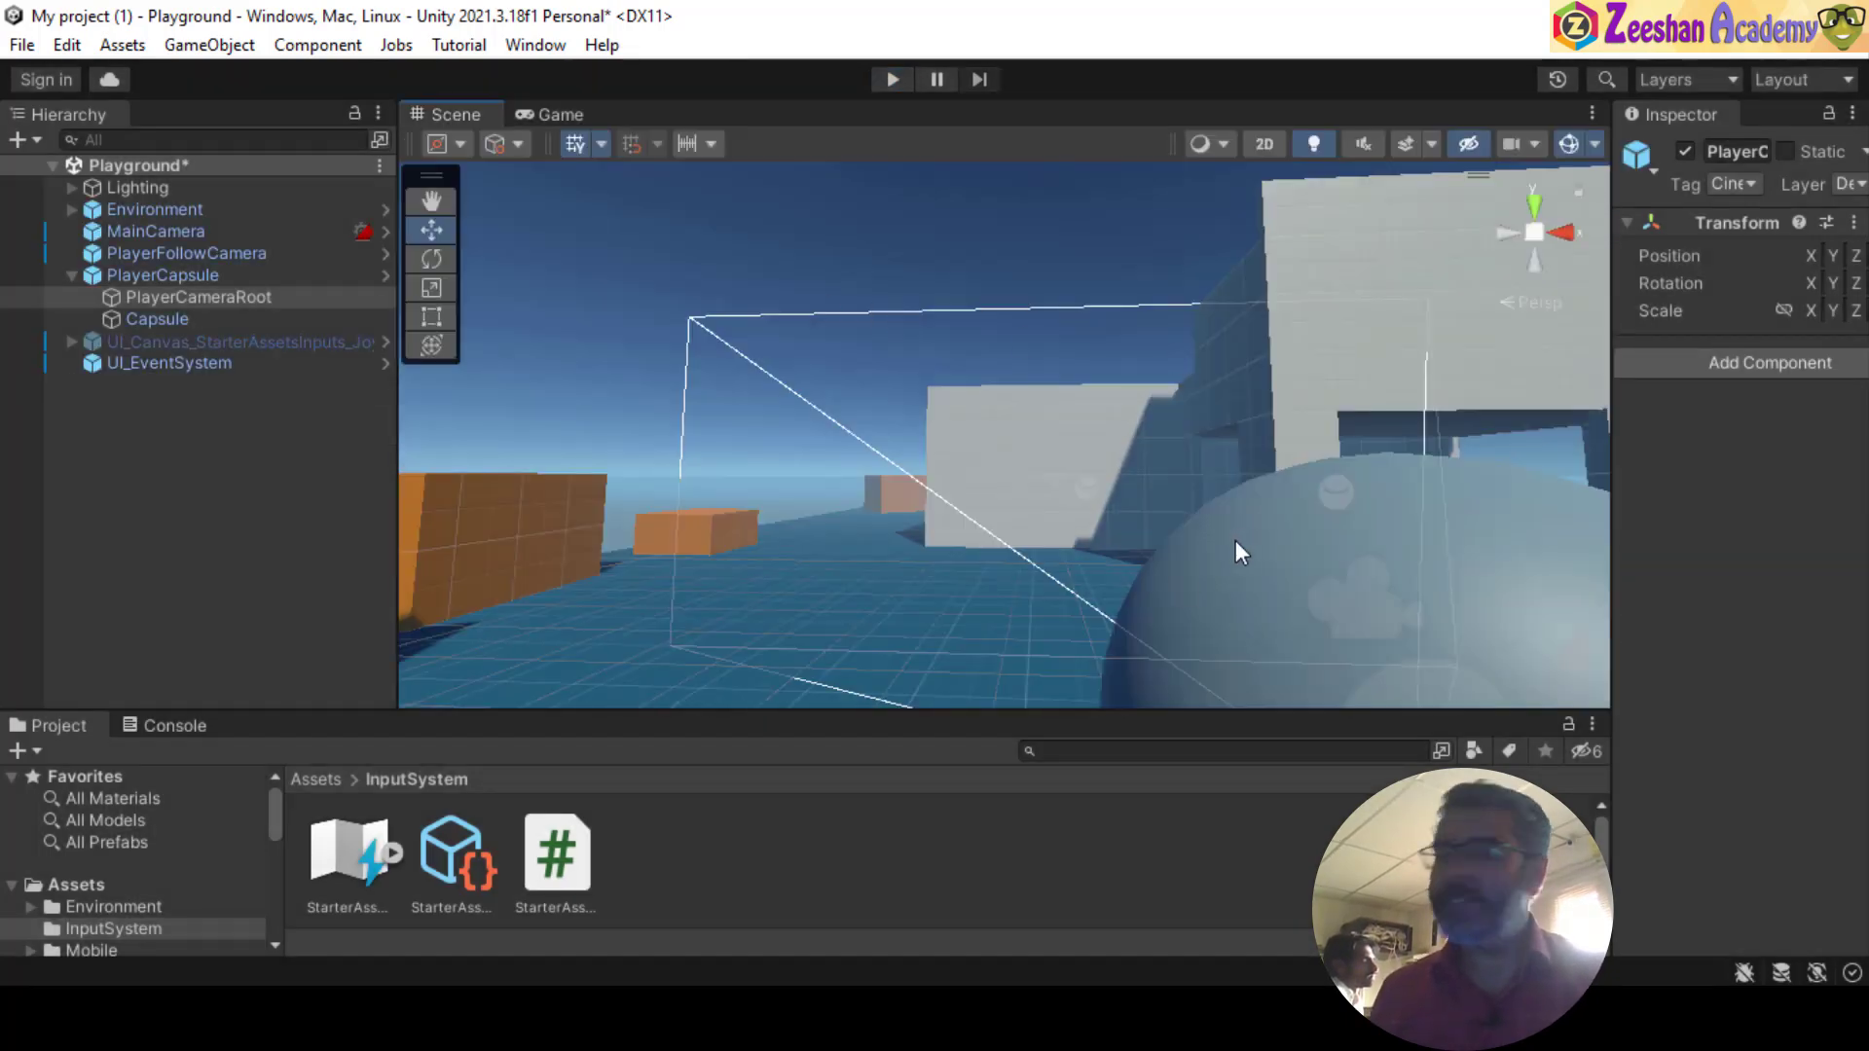
pyautogui.moveTo(1026, 493); pyautogui.dragTo(1177, 564, button='right')
pyautogui.scroll(-3, 1177, 564)
pyautogui.moveTo(1177, 563); pyautogui.dragTo(1030, 411, button='middle')
pyautogui.click(1029, 411)
pyautogui.moveTo(1030, 411); pyautogui.dragTo(1130, 526, button='right')
pyautogui.moveTo(1129, 526); pyautogui.dragTo(1229, 619, button='middle')
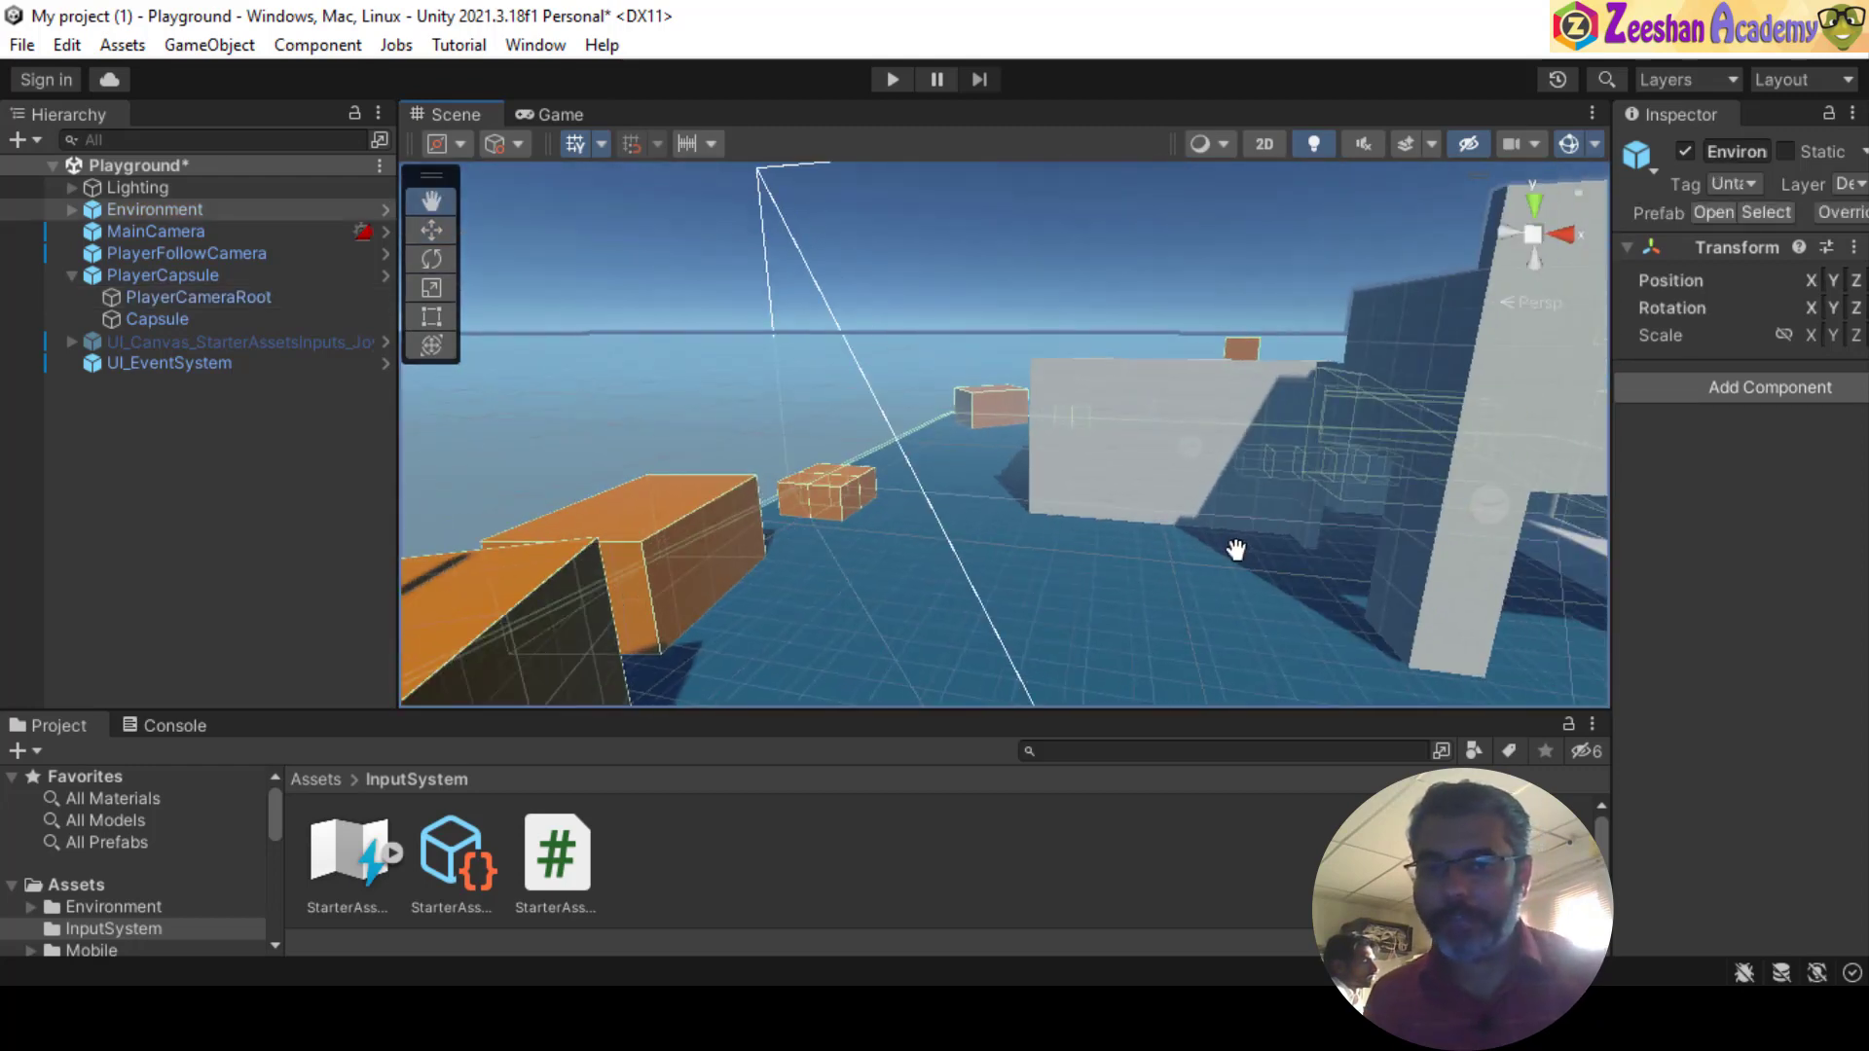
pyautogui.moveTo(1229, 619); pyautogui.dragTo(1318, 630, button='right')
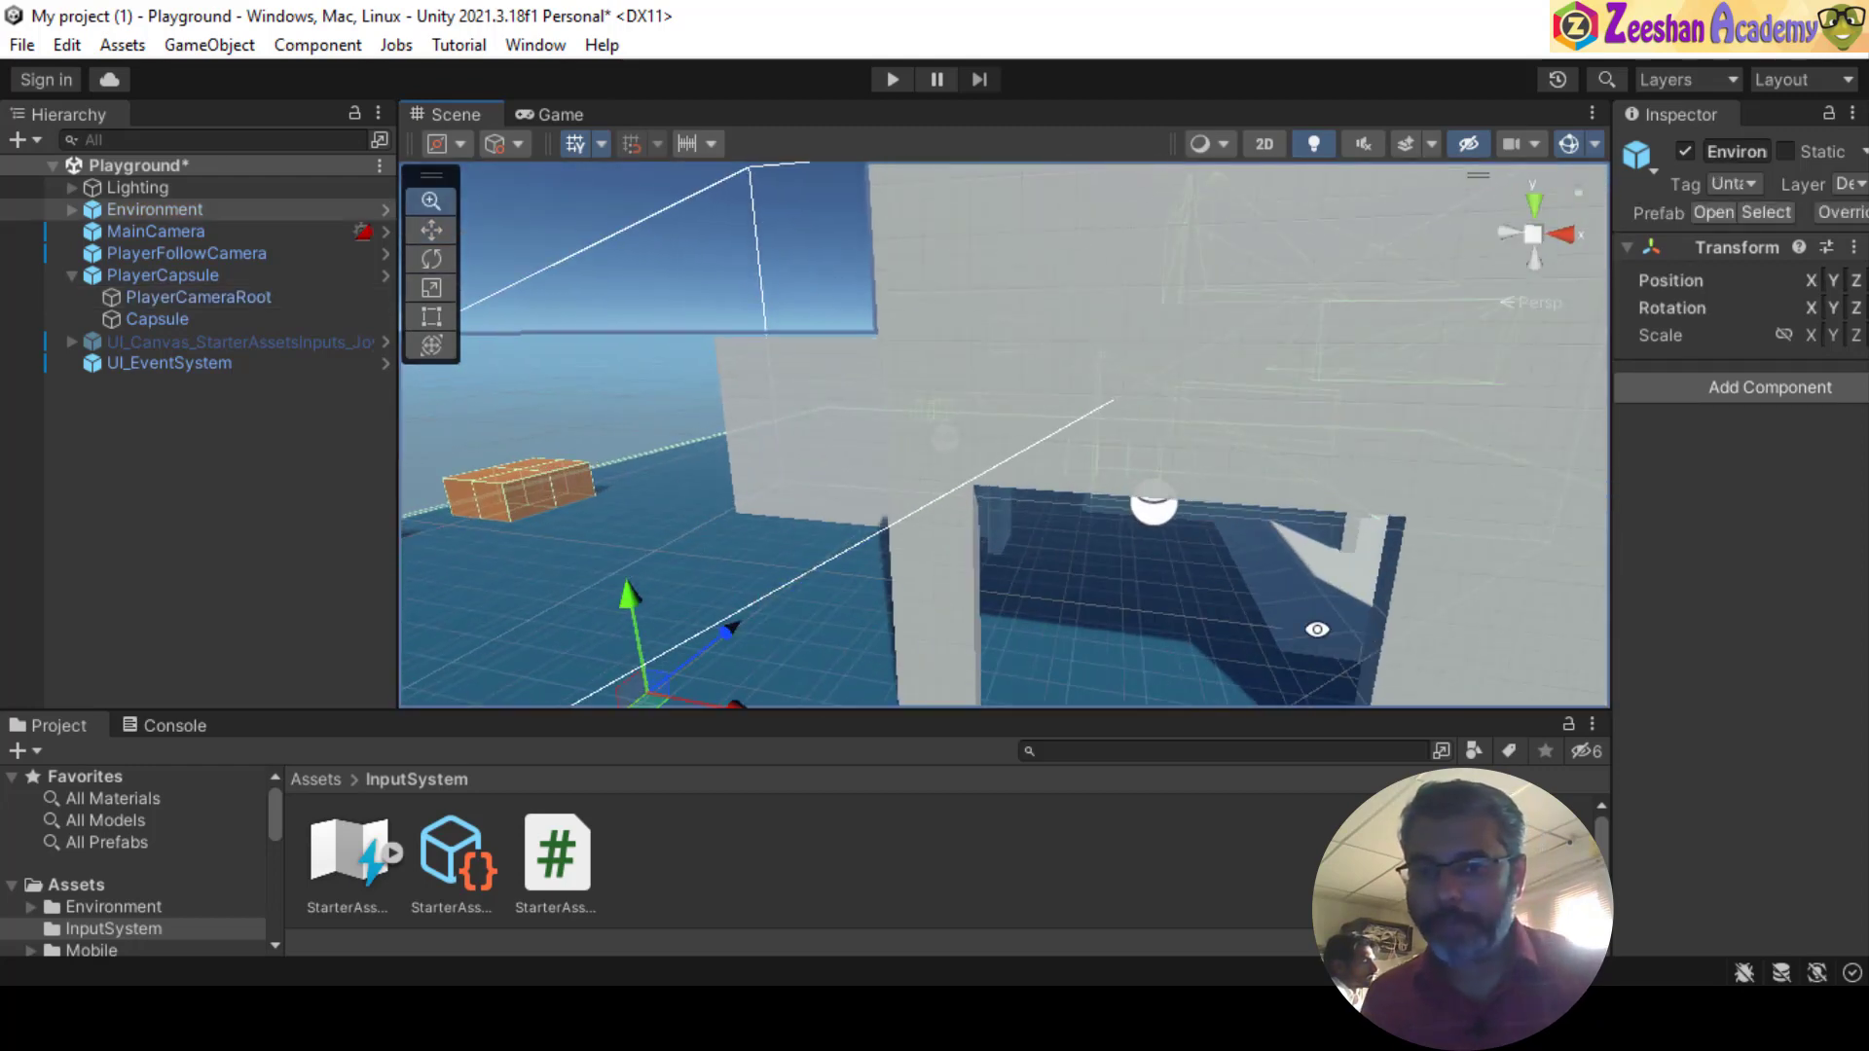
pyautogui.click(950, 640)
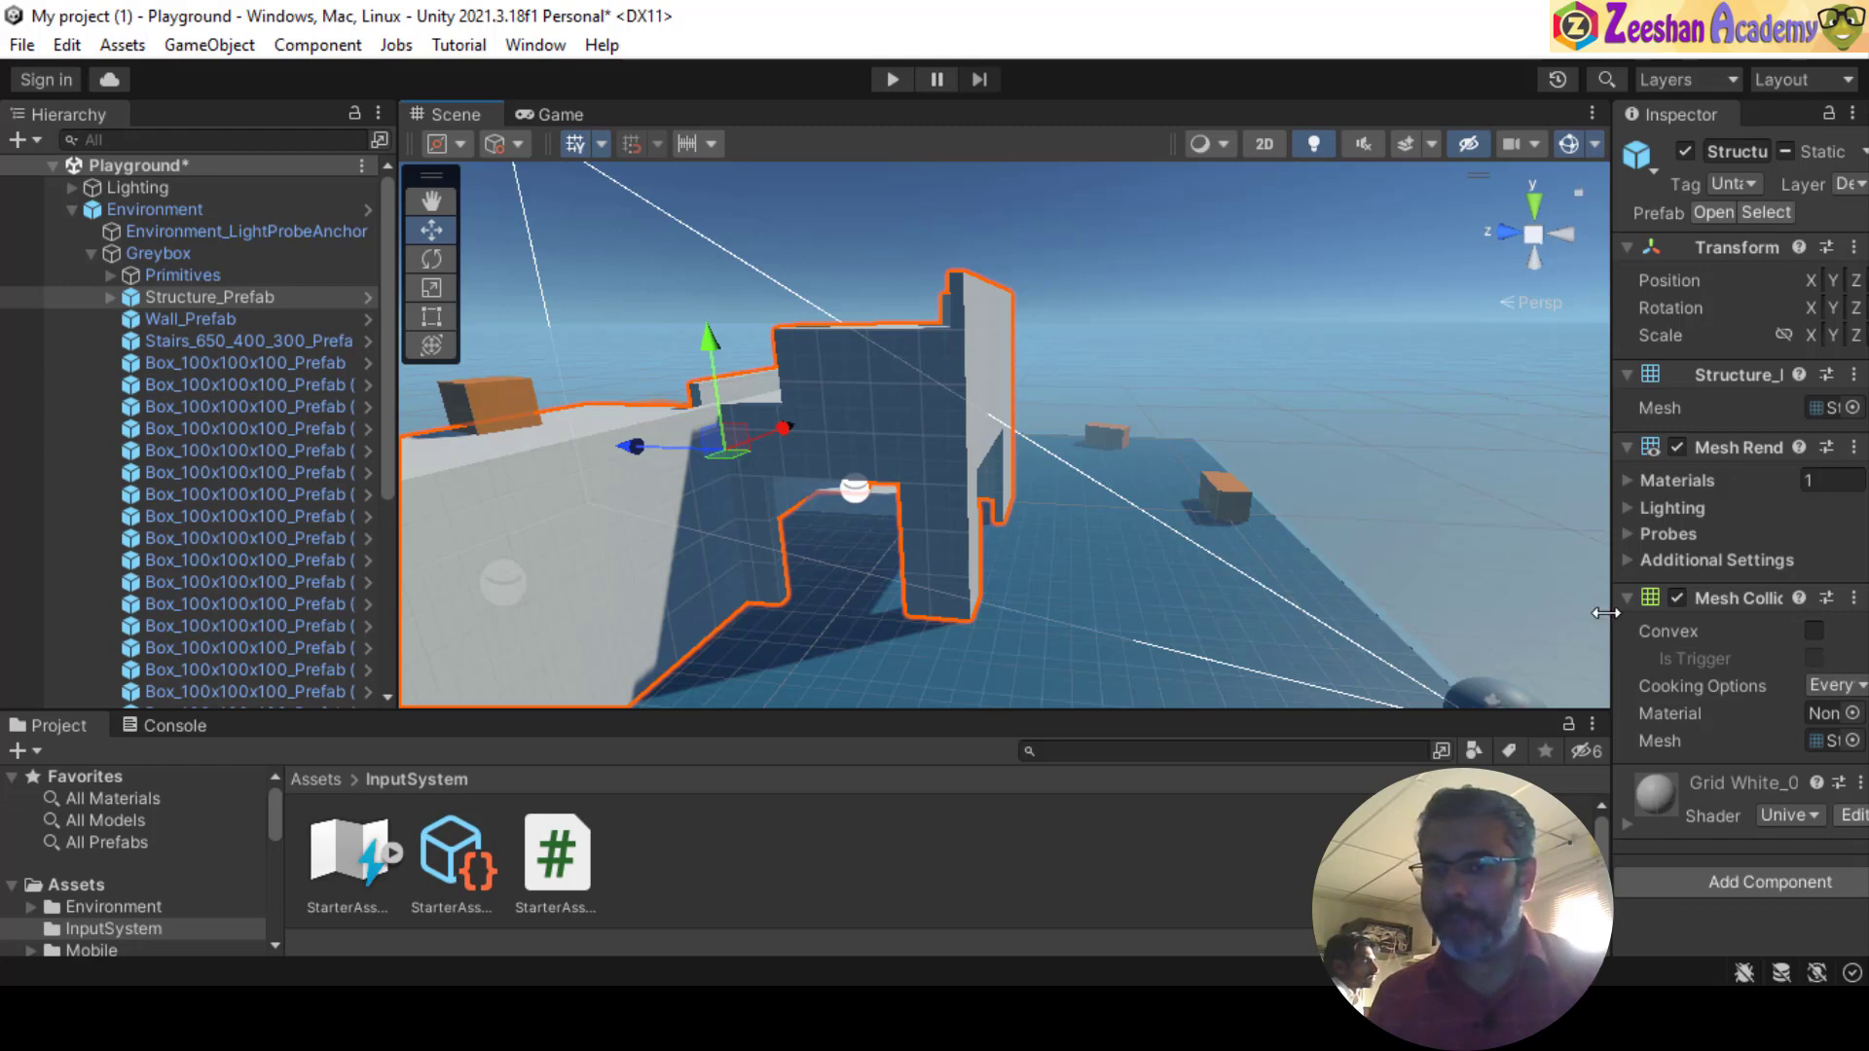
pyautogui.moveTo(1611, 613); pyautogui.dragTo(1397, 622)
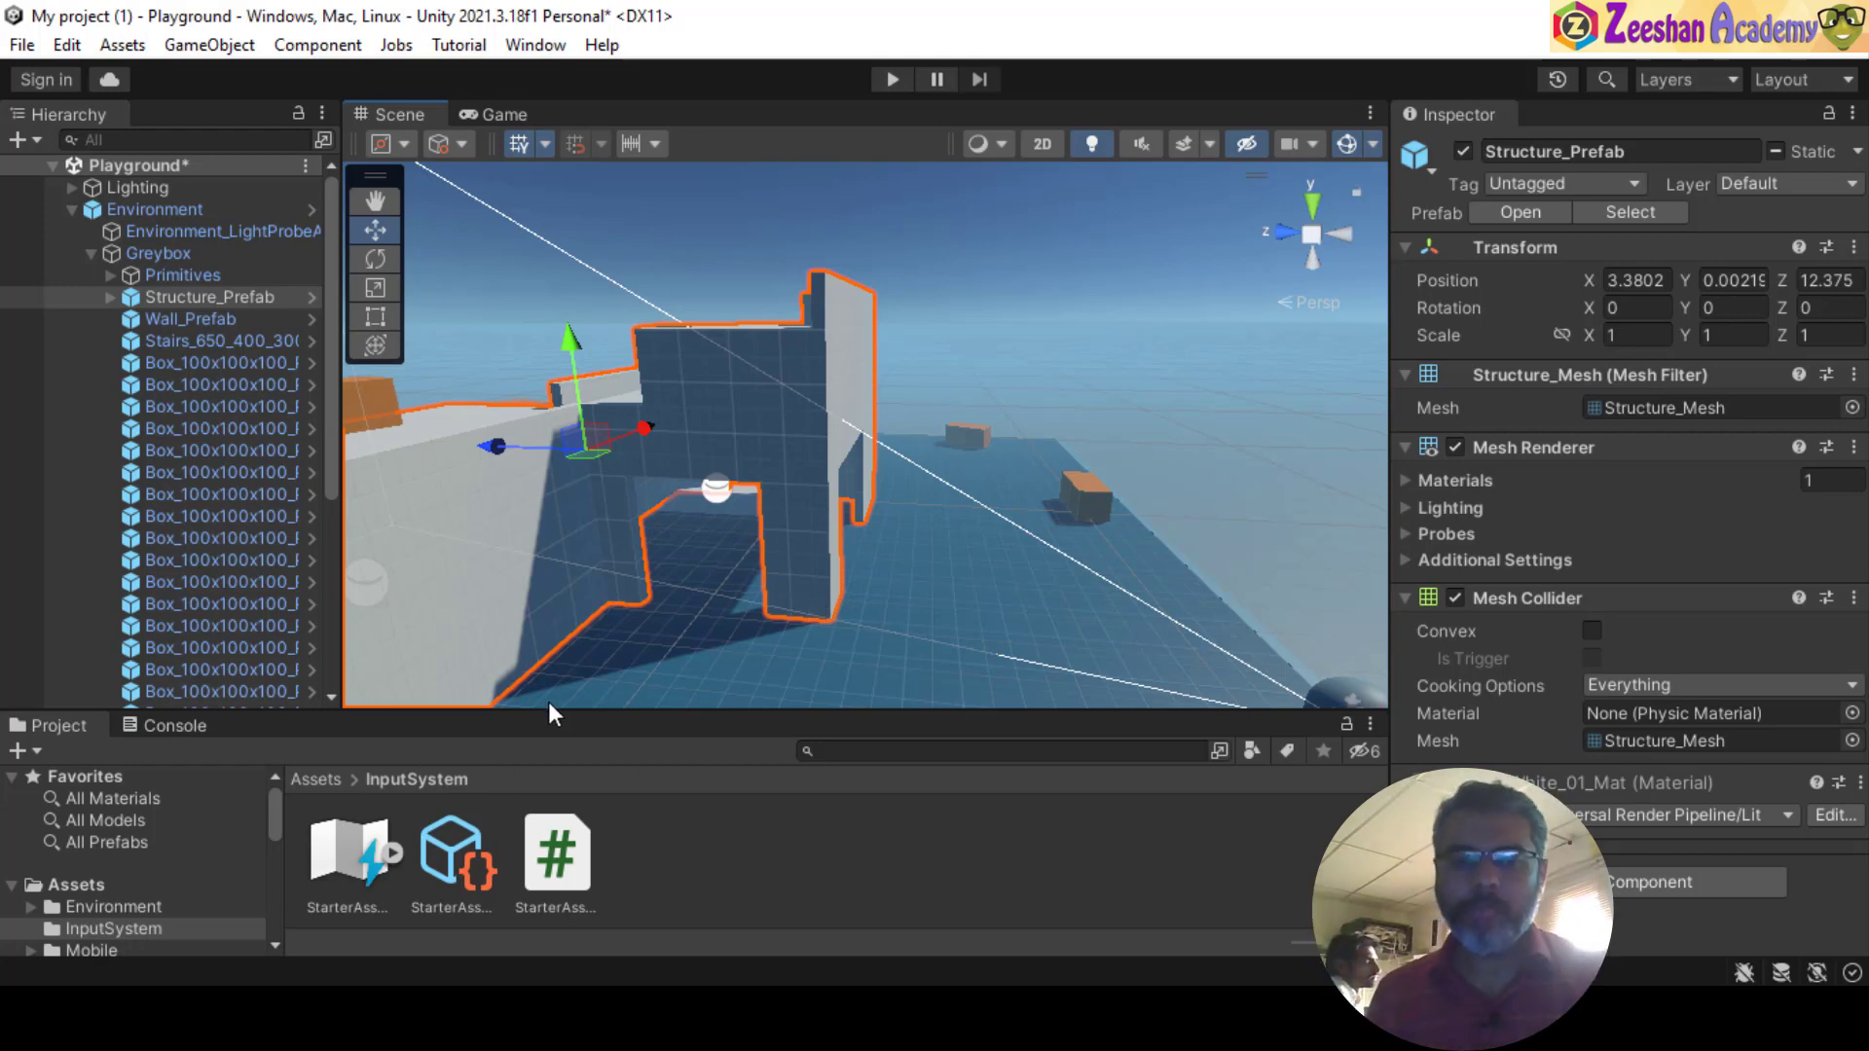
# - Enlarge the project browser to show the root Assets folder, and collapse the Greybox group in the hierarchy
pyautogui.moveTo(555, 711); pyautogui.dragTo(560, 606)
pyautogui.scroll(-3, 142, 768)
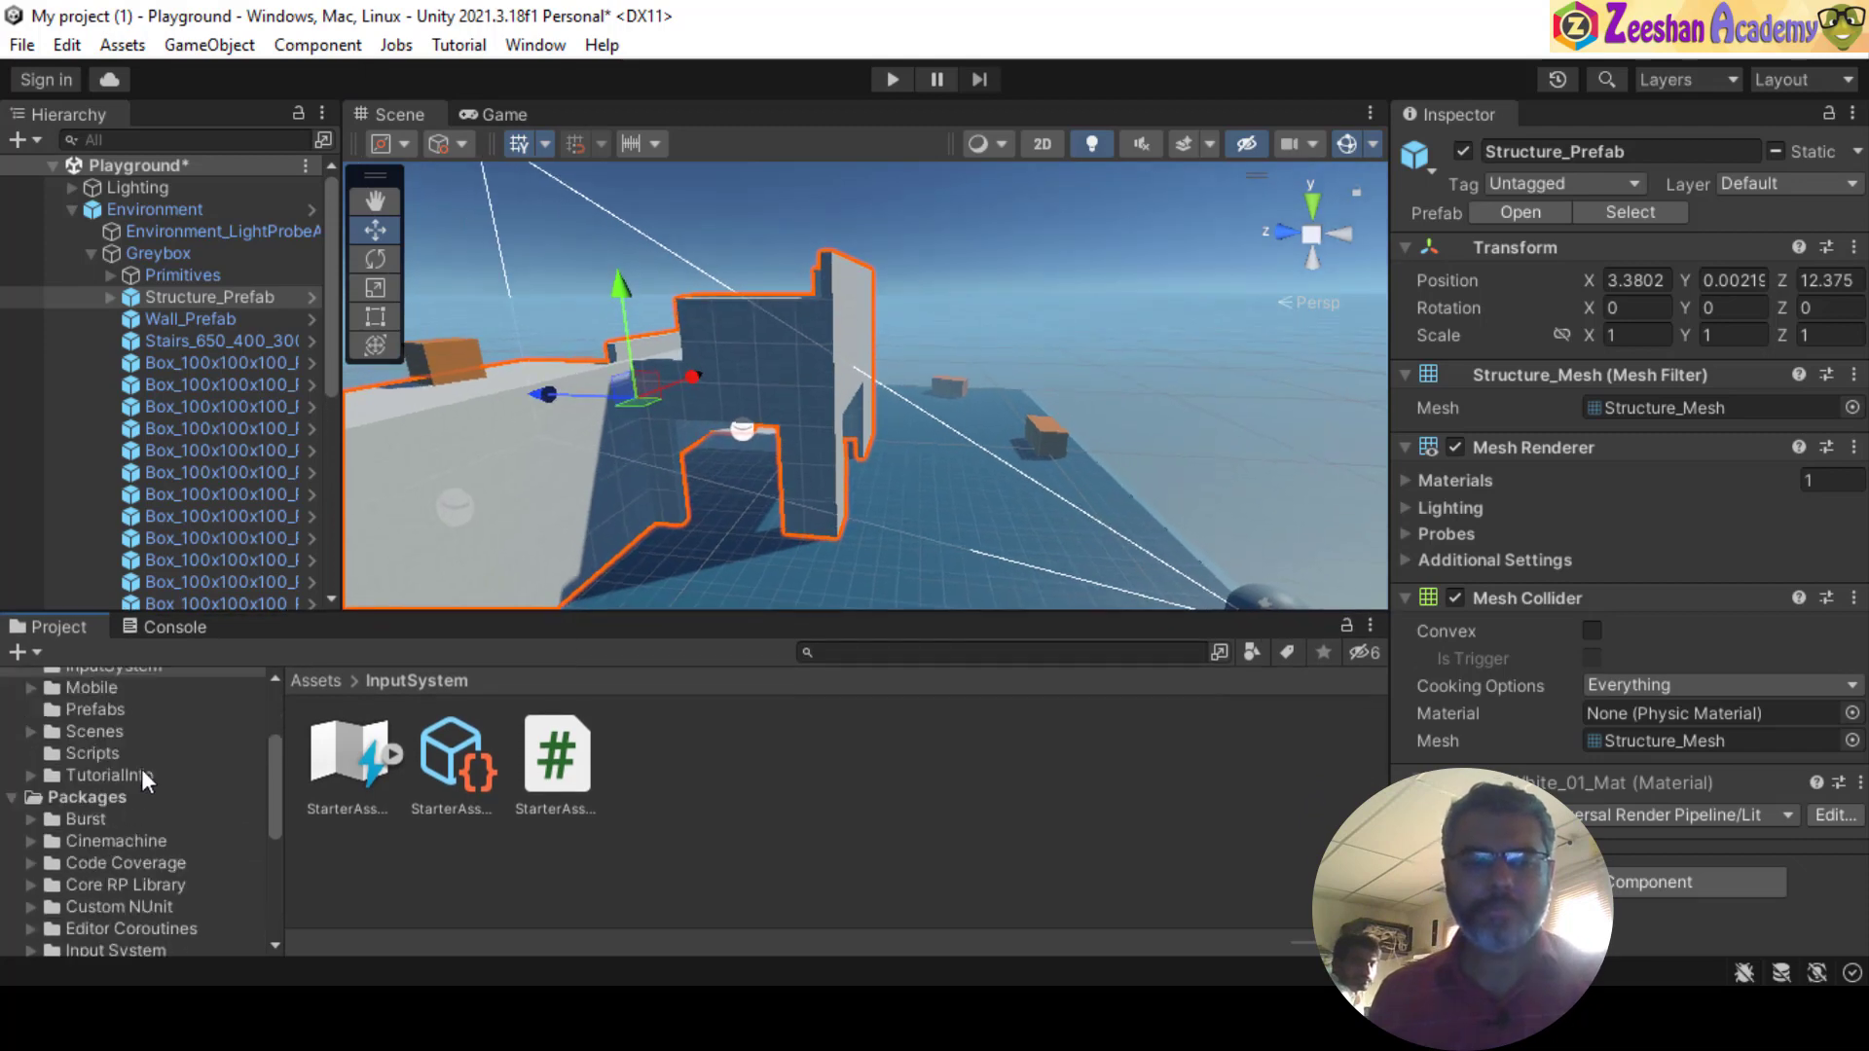
pyautogui.scroll(3, 131, 762)
pyautogui.click(69, 787)
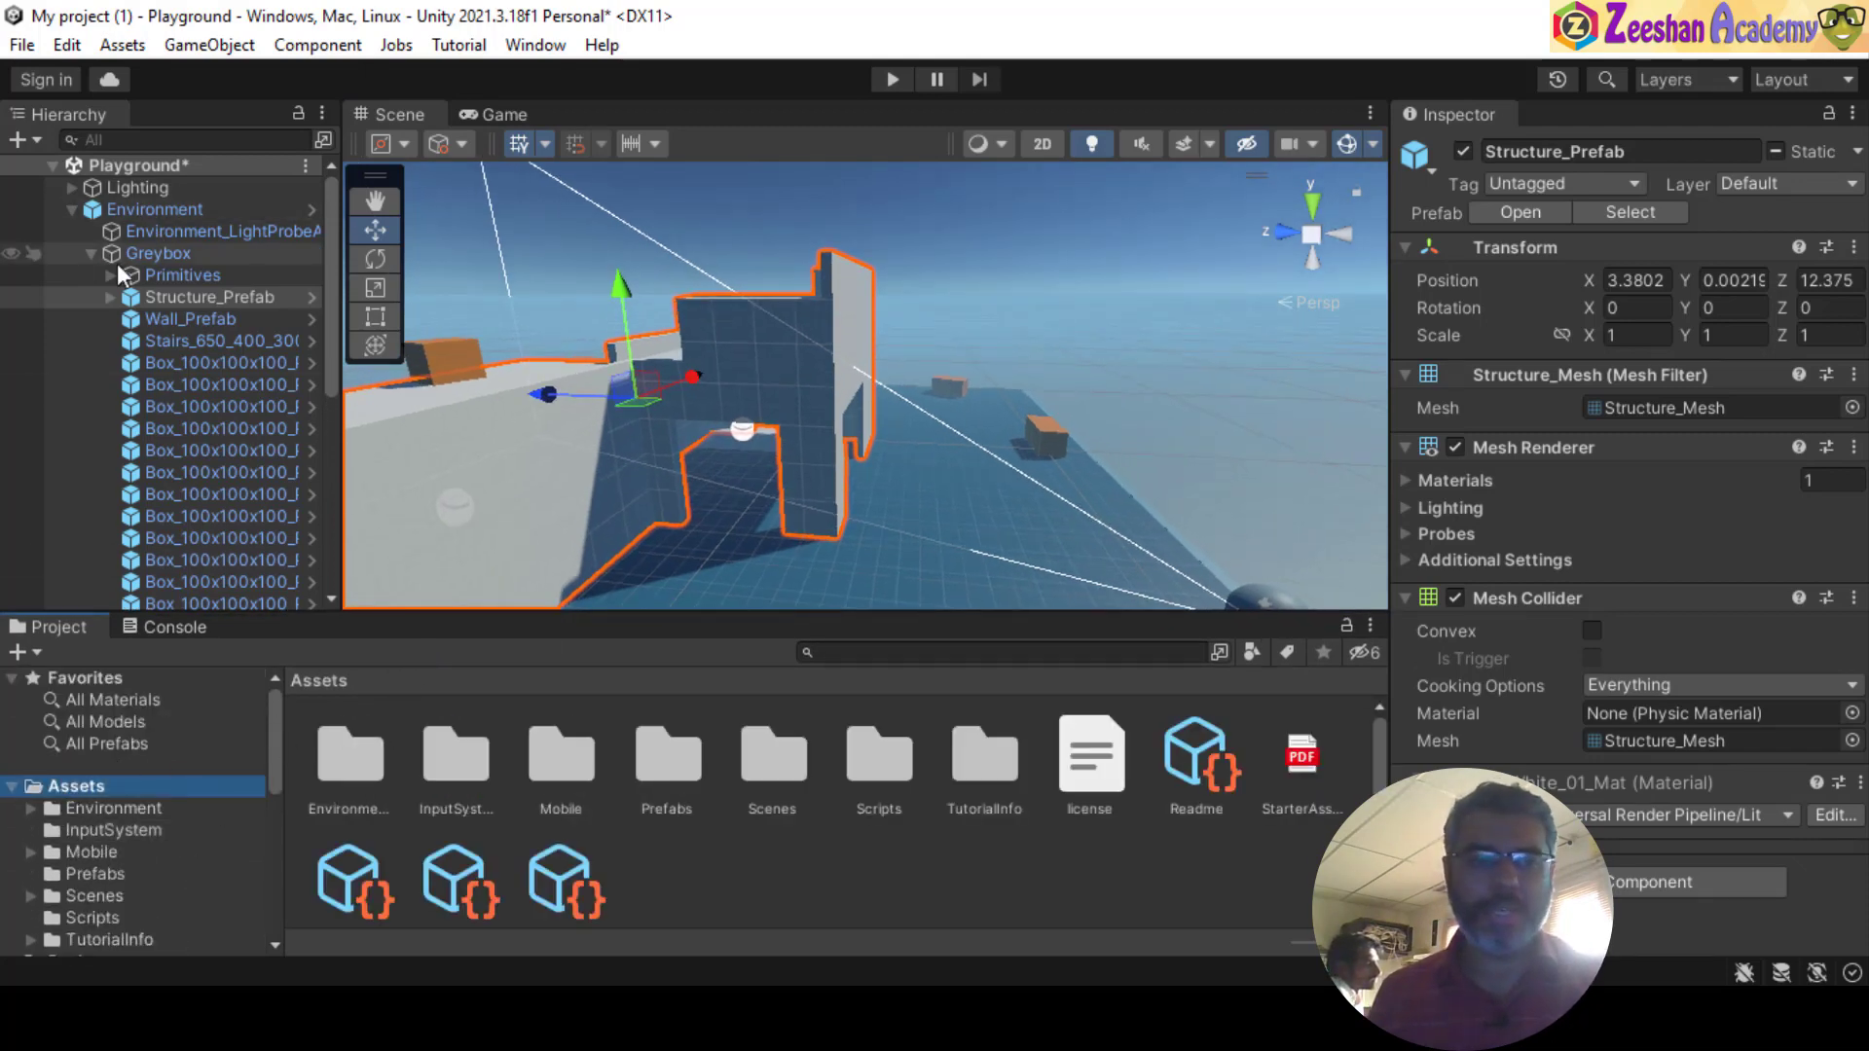
pyautogui.click(109, 298)
pyautogui.click(91, 254)
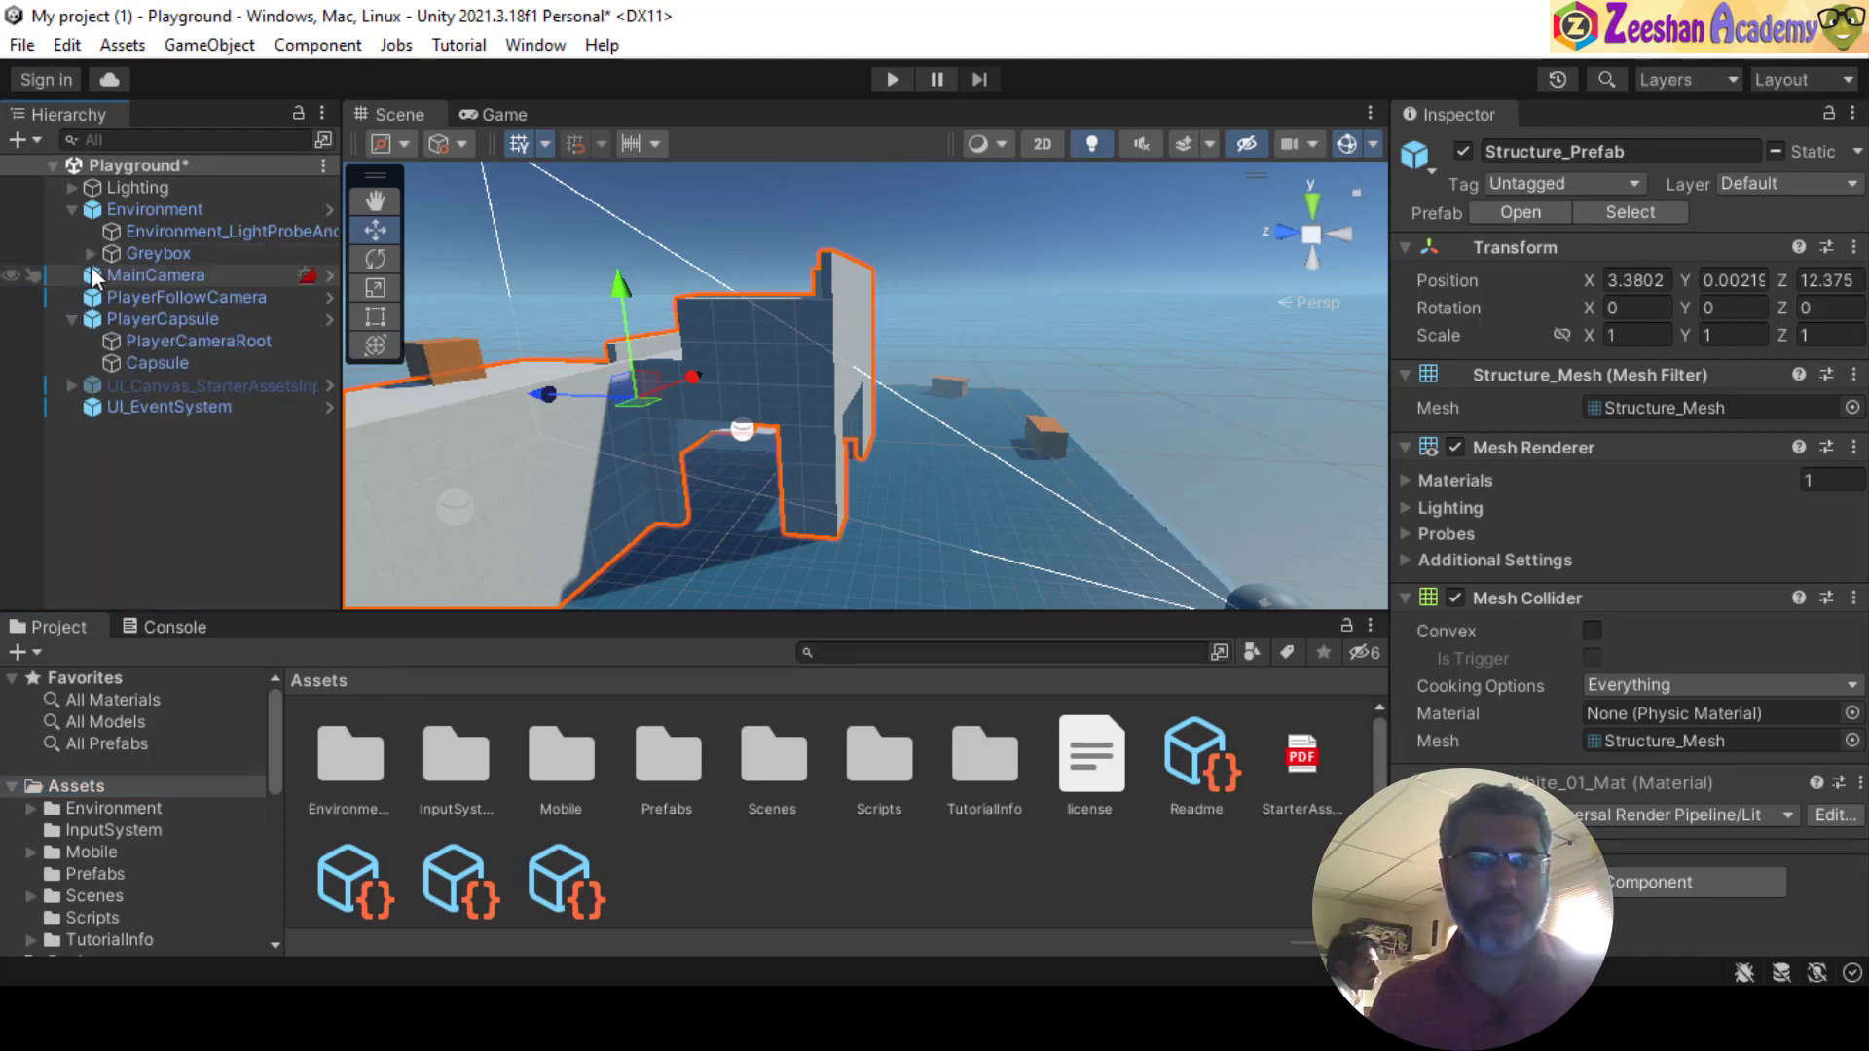
# - Open the InputSystem asset folder and inspect its script and the StarterAssets input actions asset
pyautogui.click(72, 785)
pyautogui.scroll(-2, 134, 783)
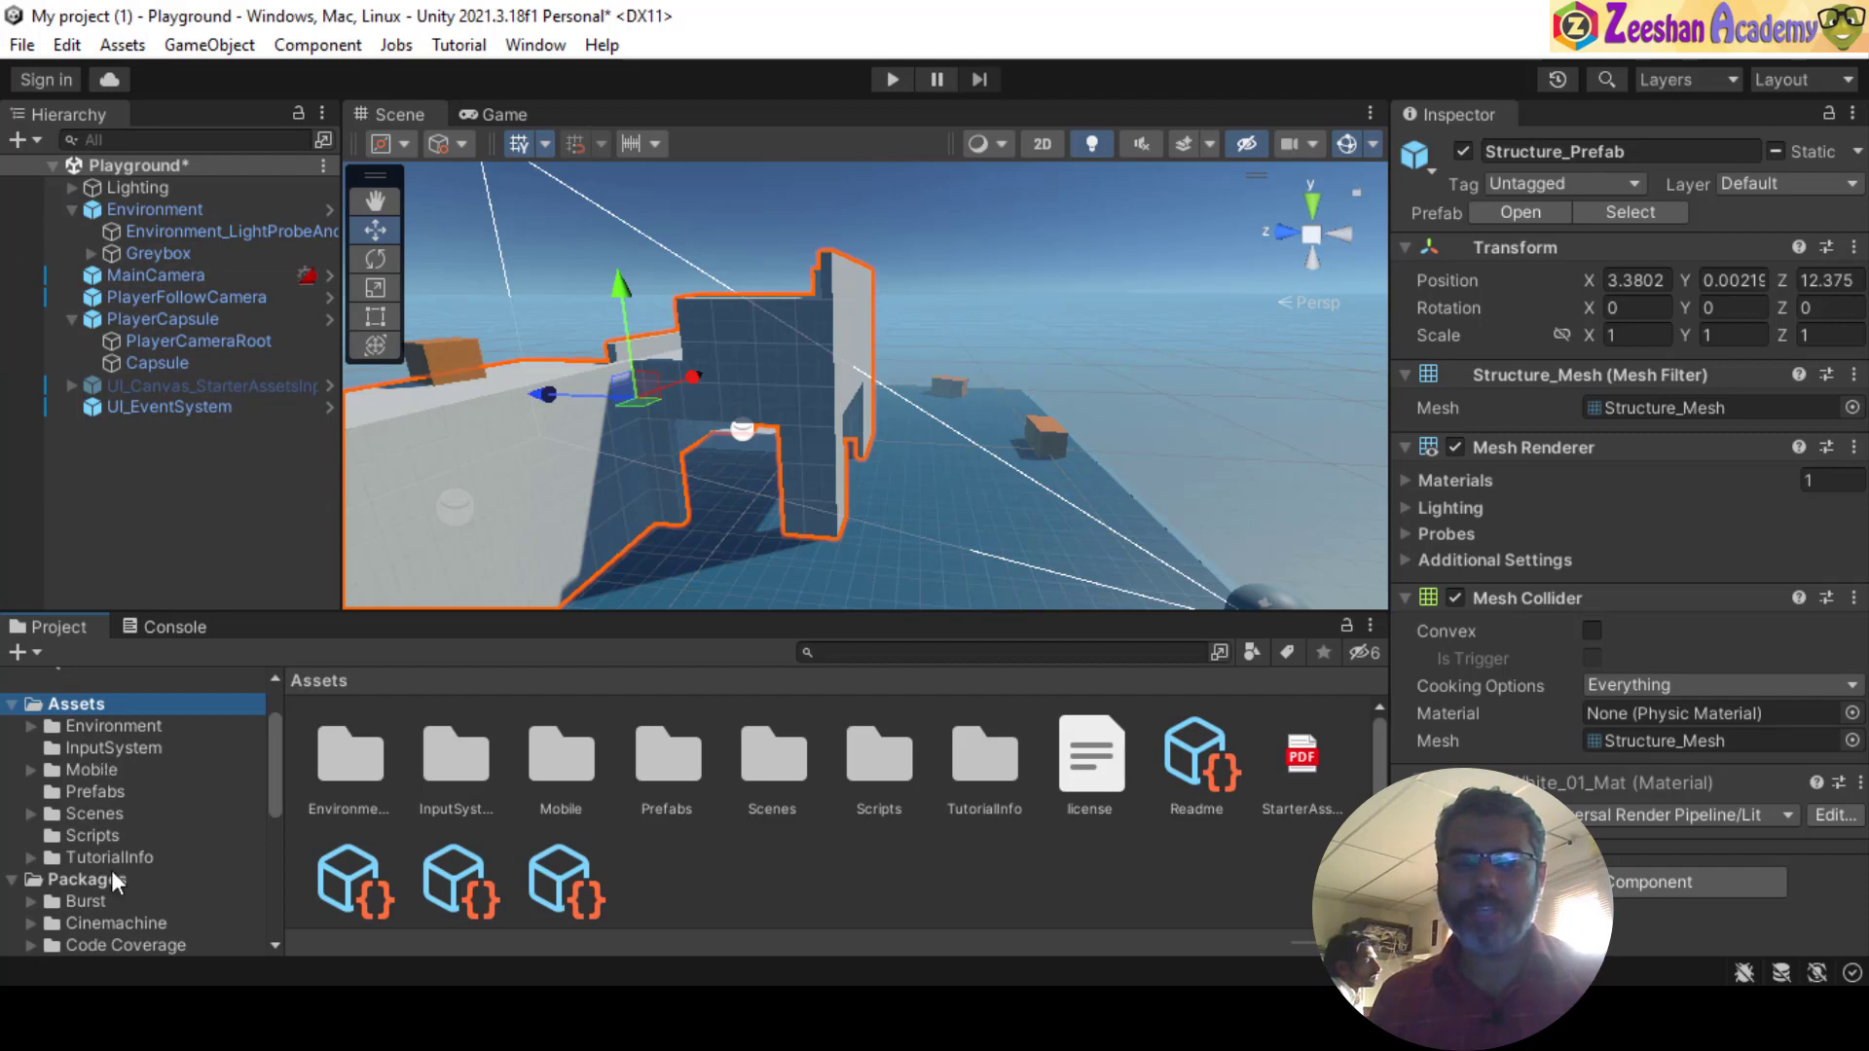
pyautogui.click(113, 753)
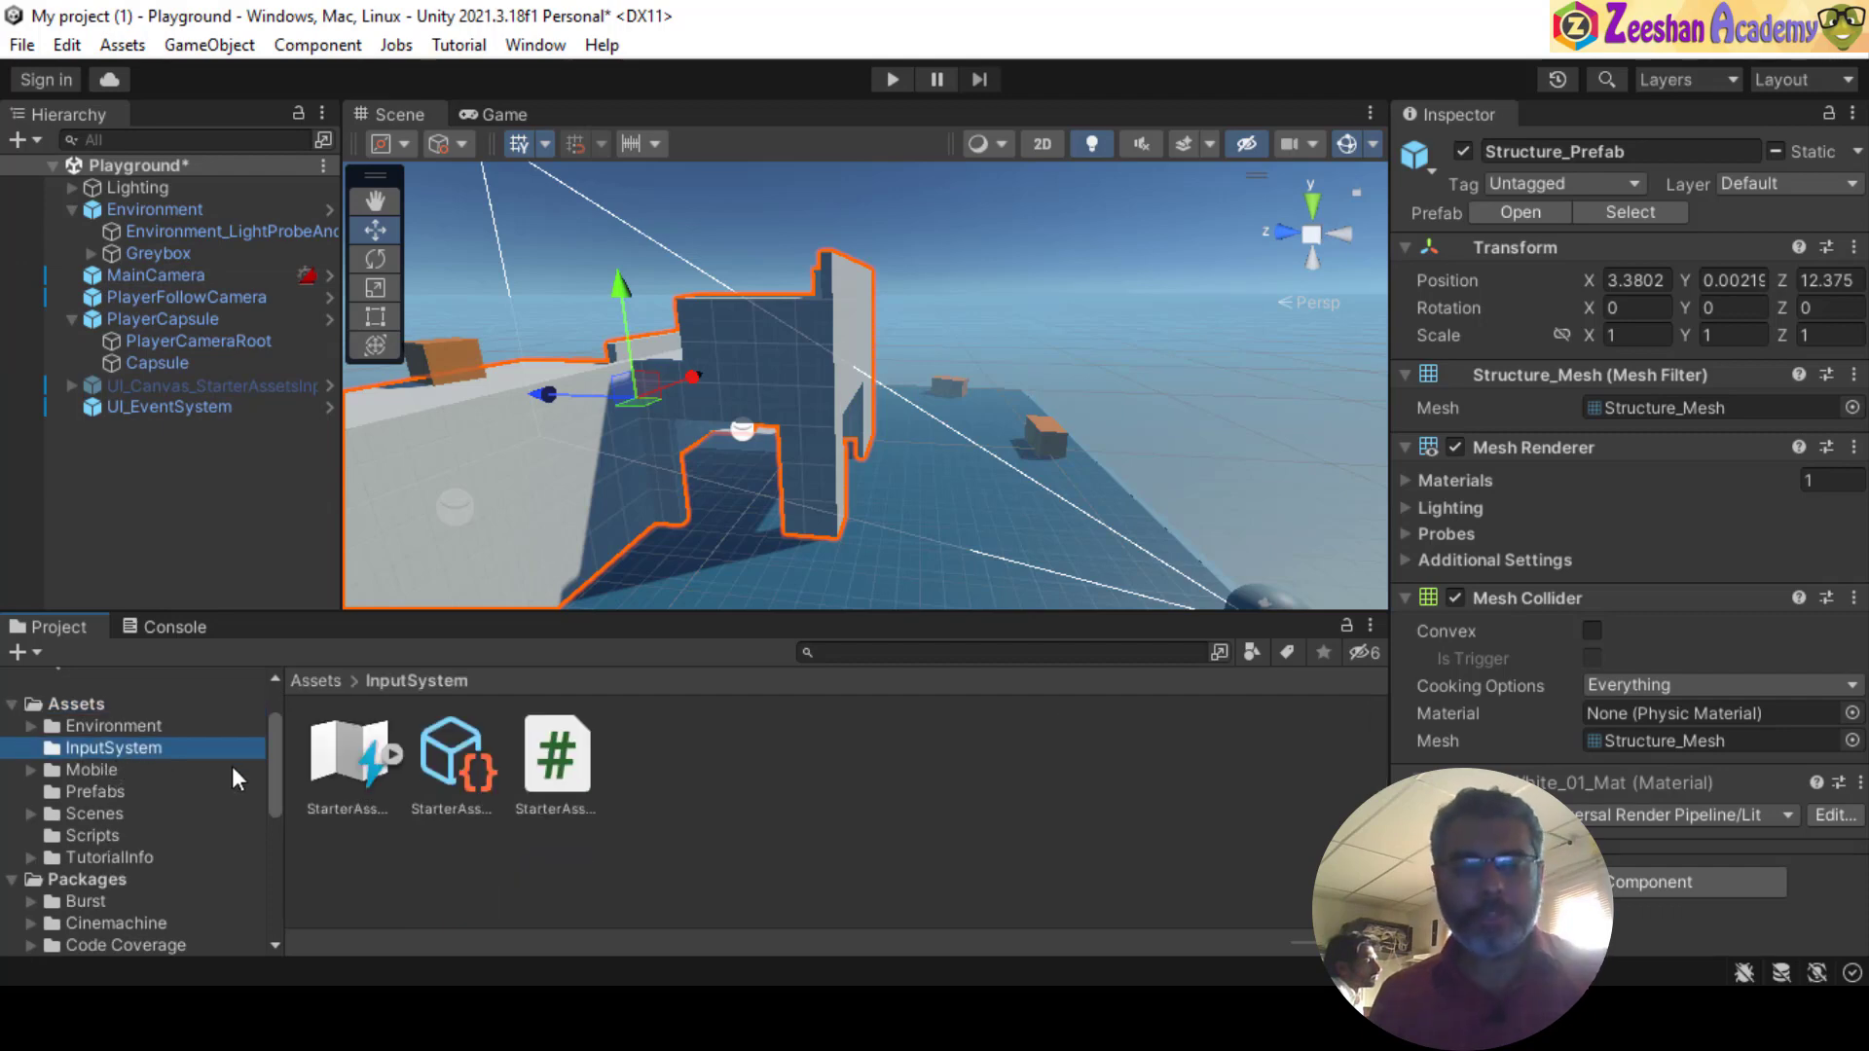
pyautogui.click(341, 756)
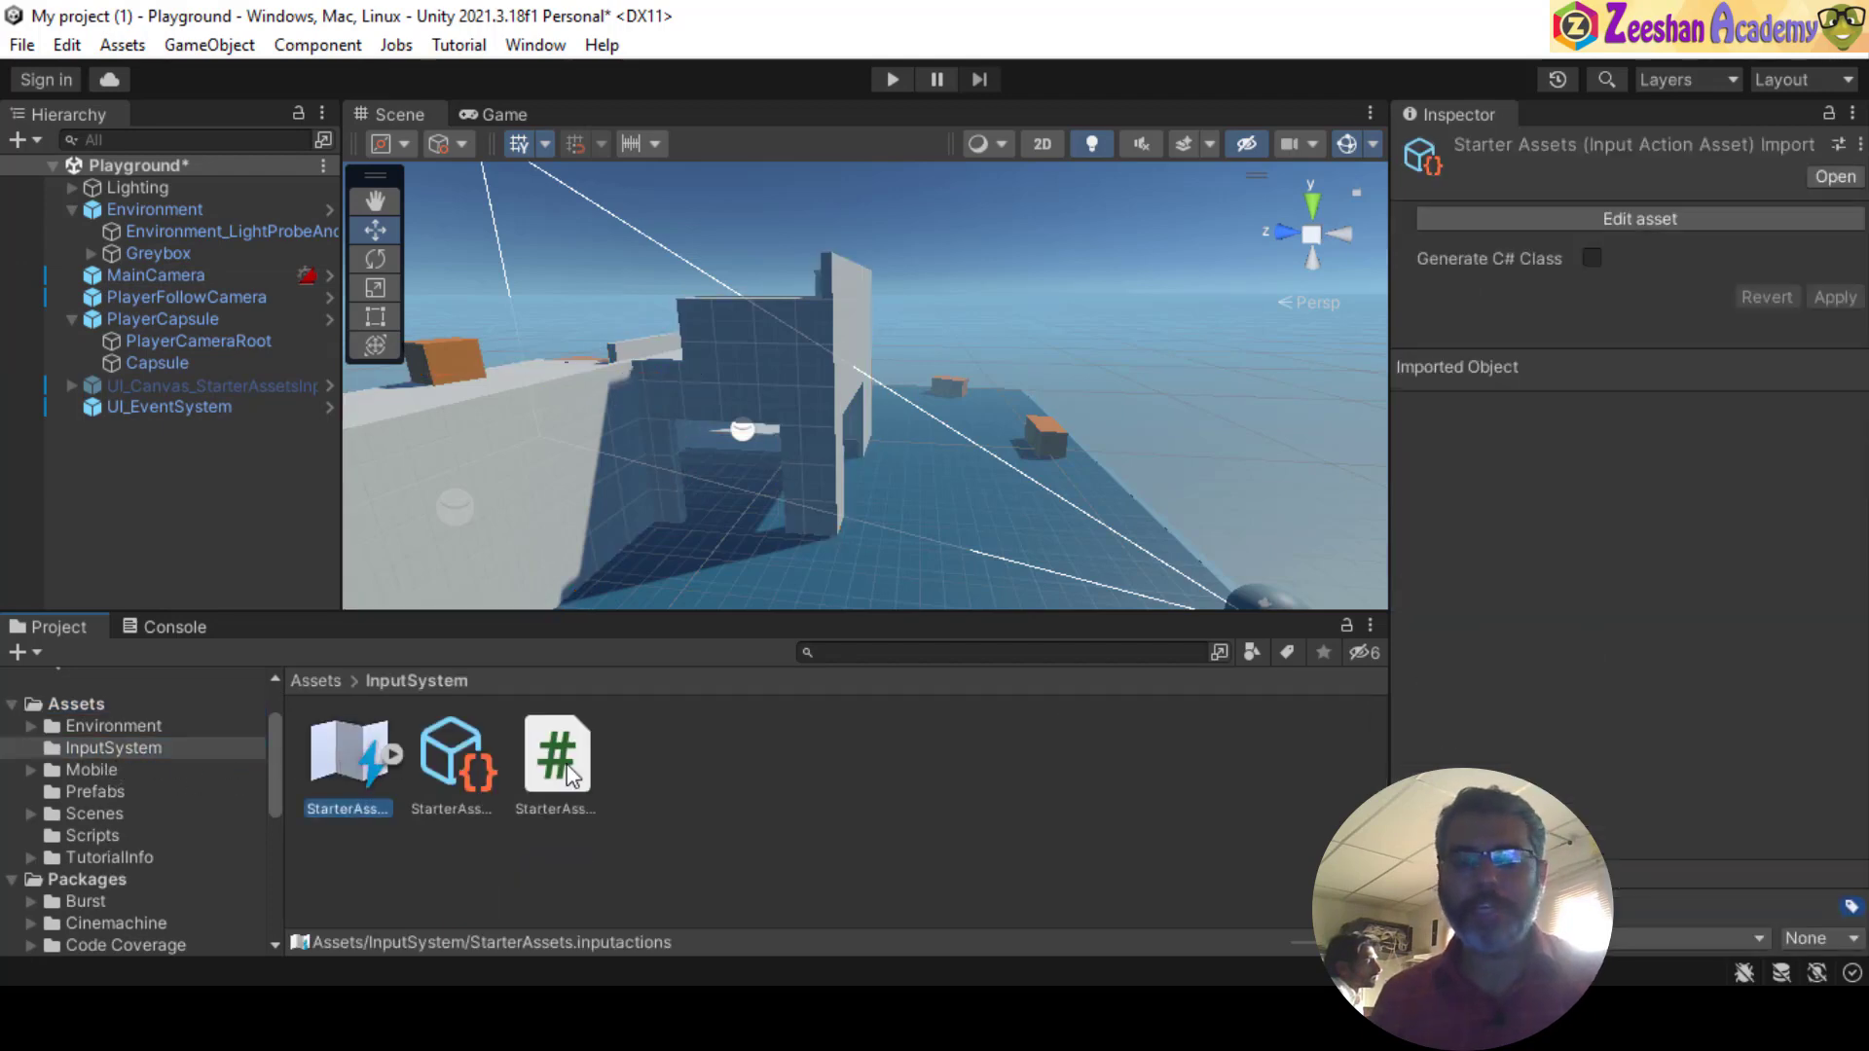
pyautogui.click(569, 764)
pyautogui.click(362, 766)
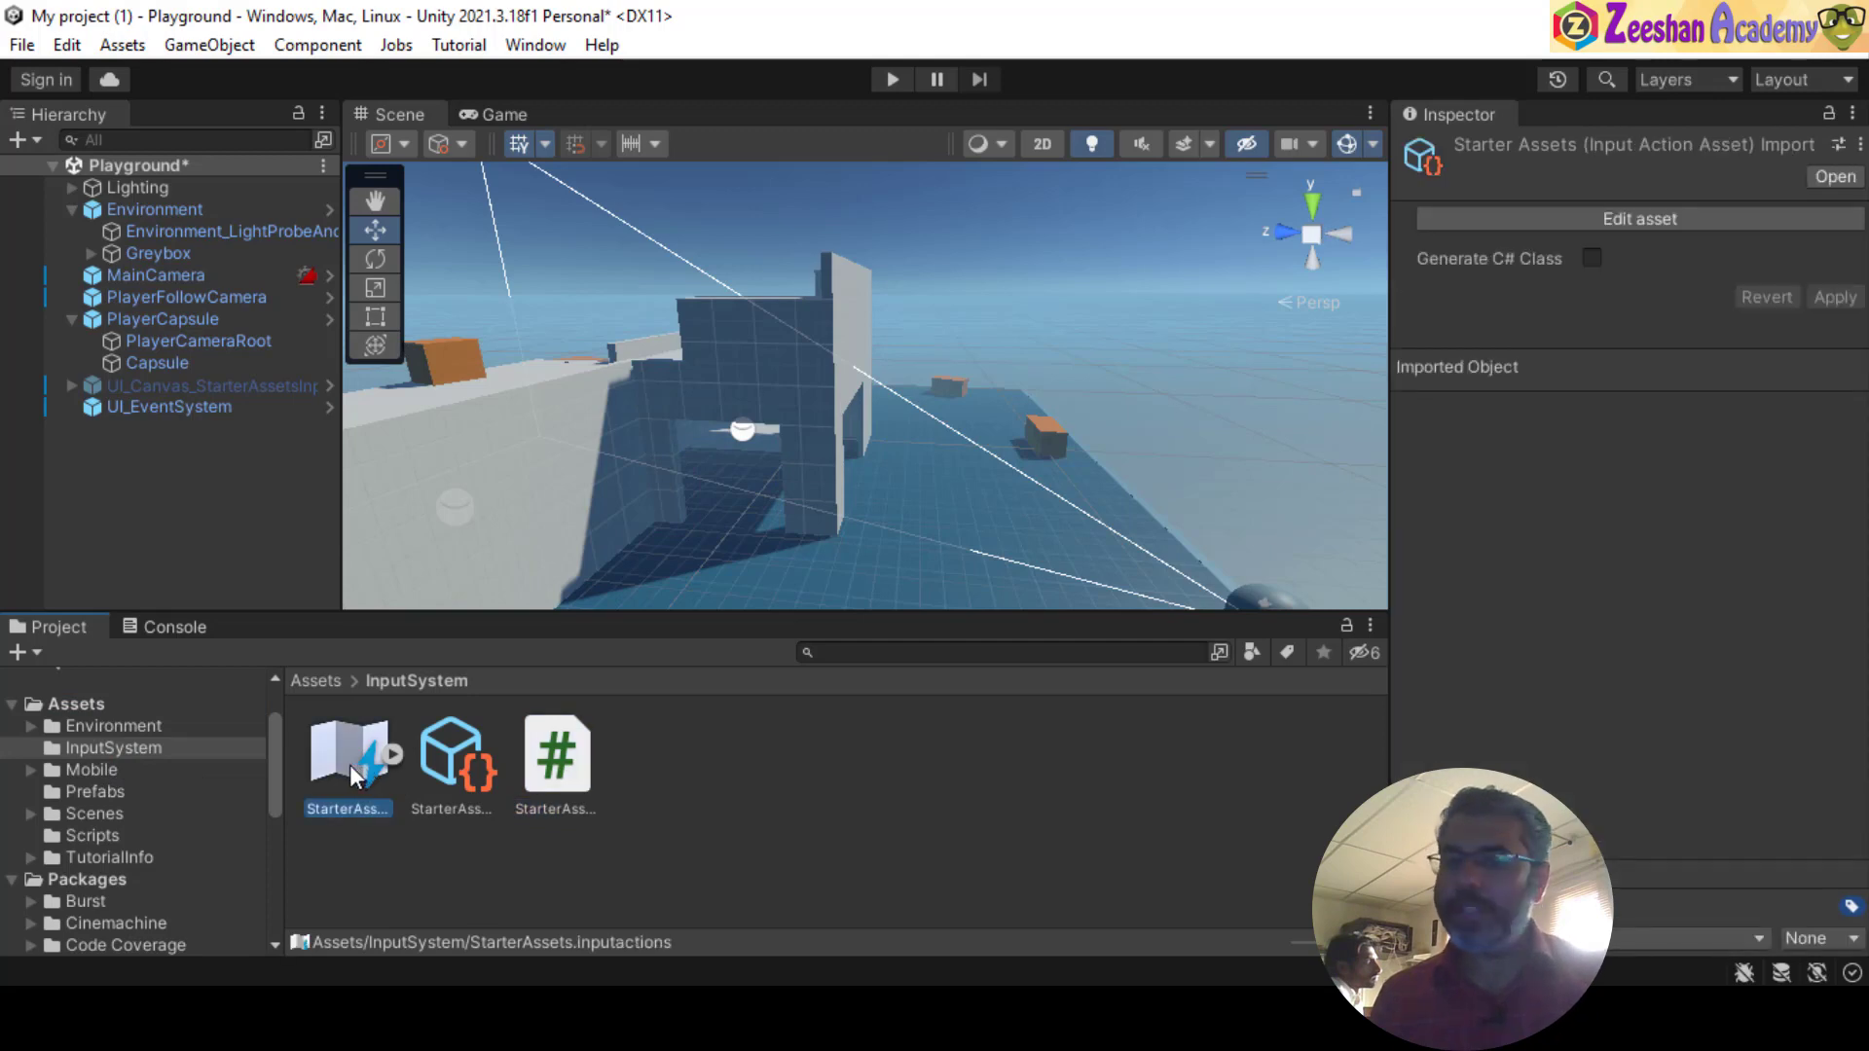
# - Open the StarterAssets input actions for editing and examine the bindings of the Move and Look actions
pyautogui.doubleClick(347, 767)
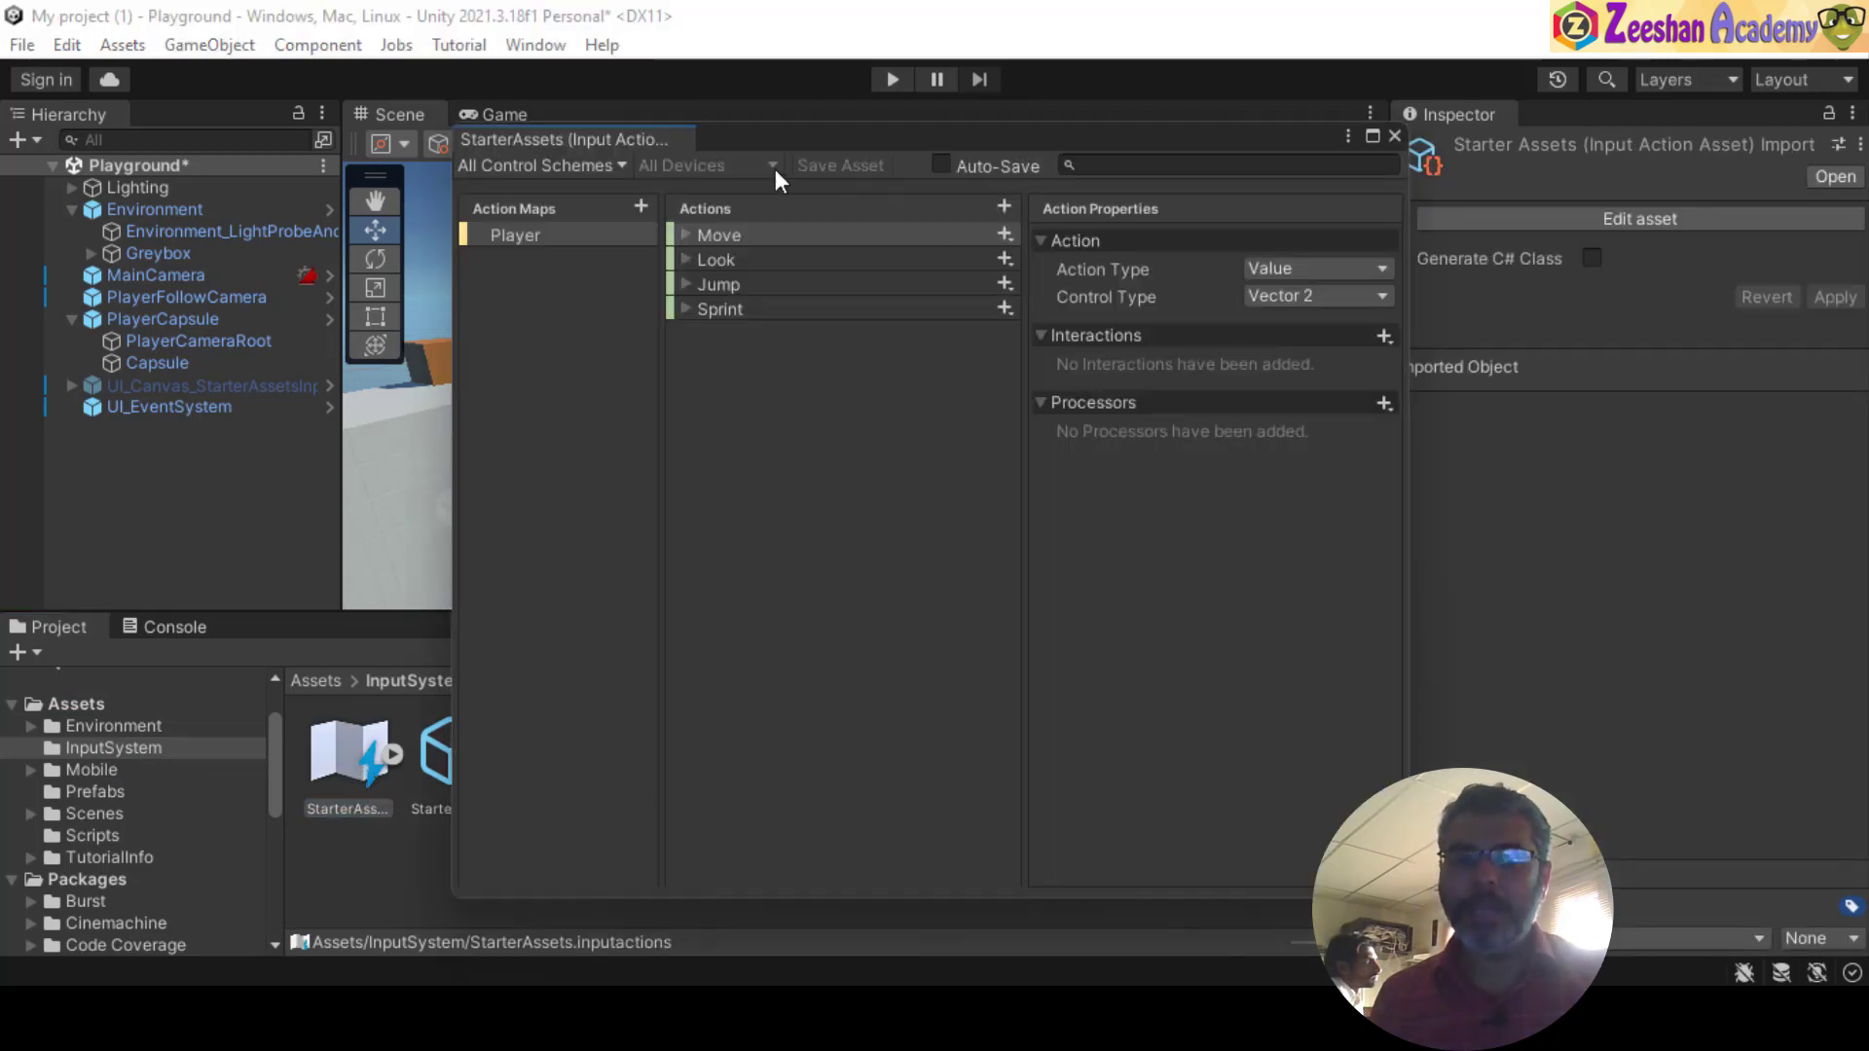
pyautogui.moveTo(783, 138); pyautogui.dragTo(791, 185)
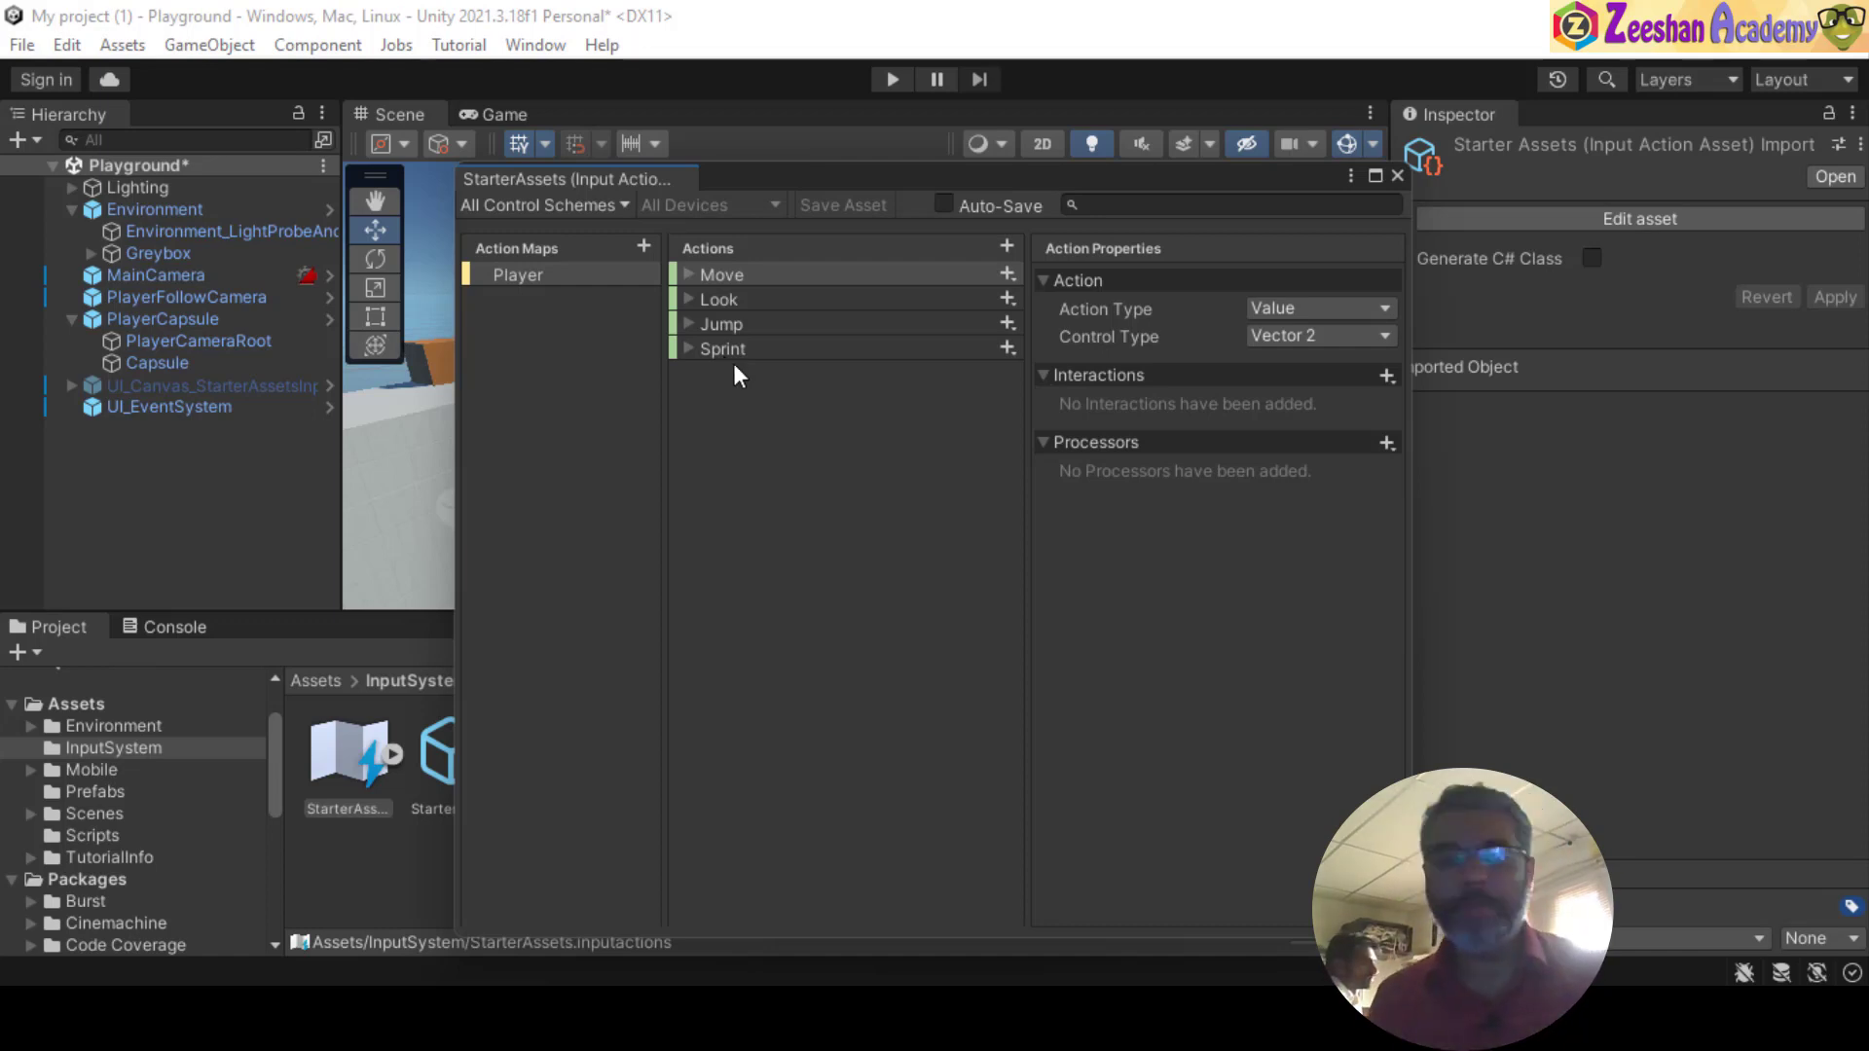
pyautogui.click(691, 273)
pyautogui.click(732, 307)
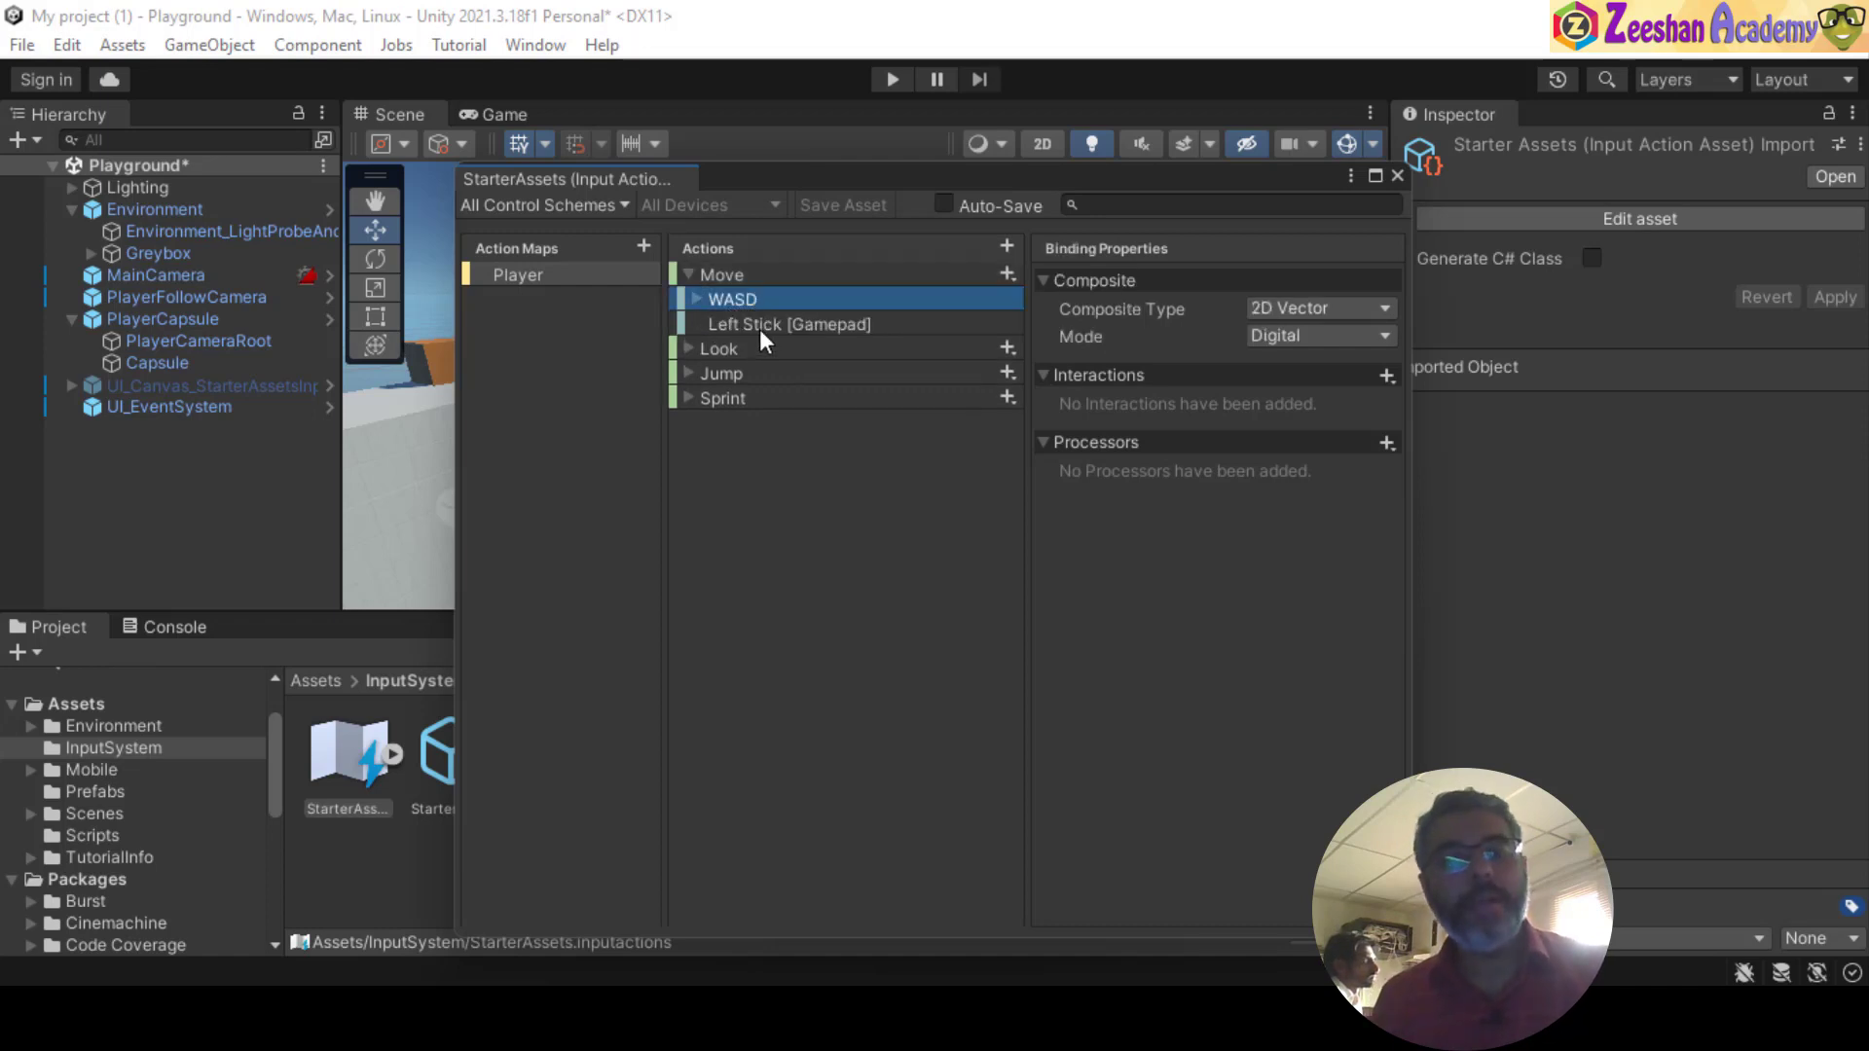
pyautogui.click(759, 328)
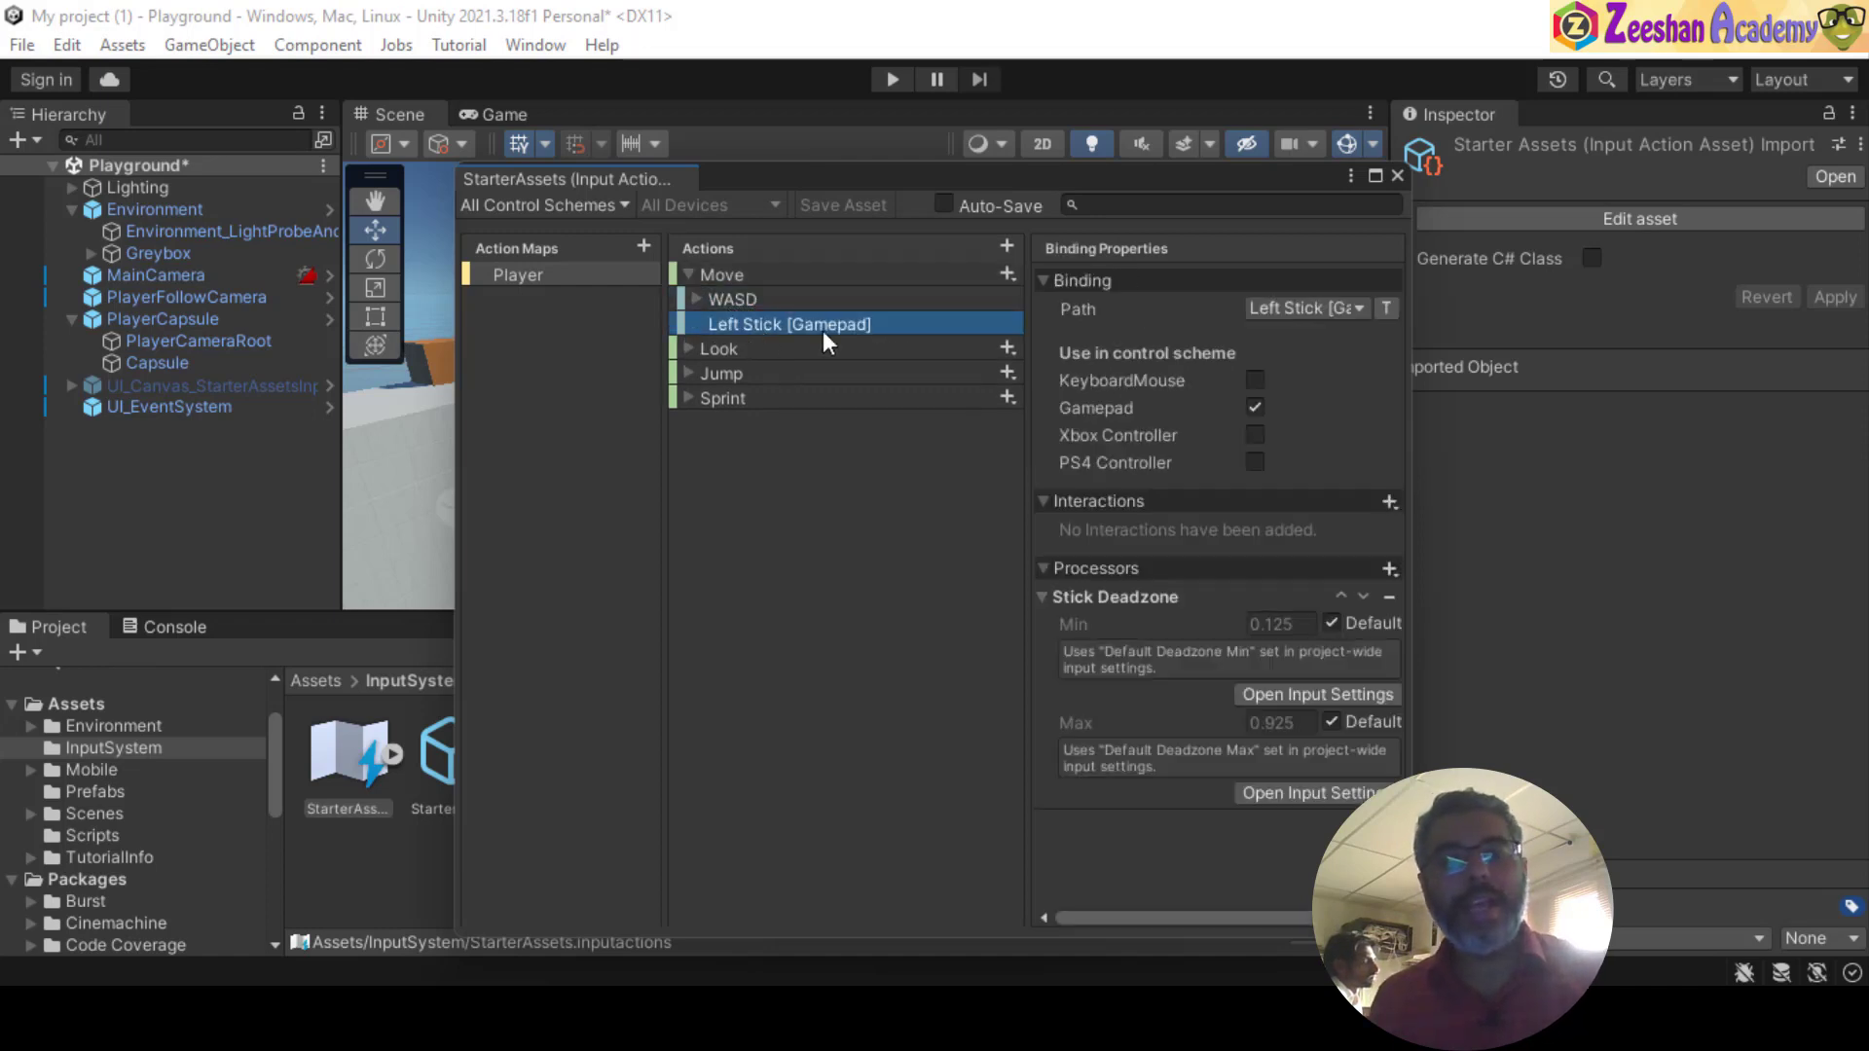
pyautogui.click(687, 347)
pyautogui.click(787, 374)
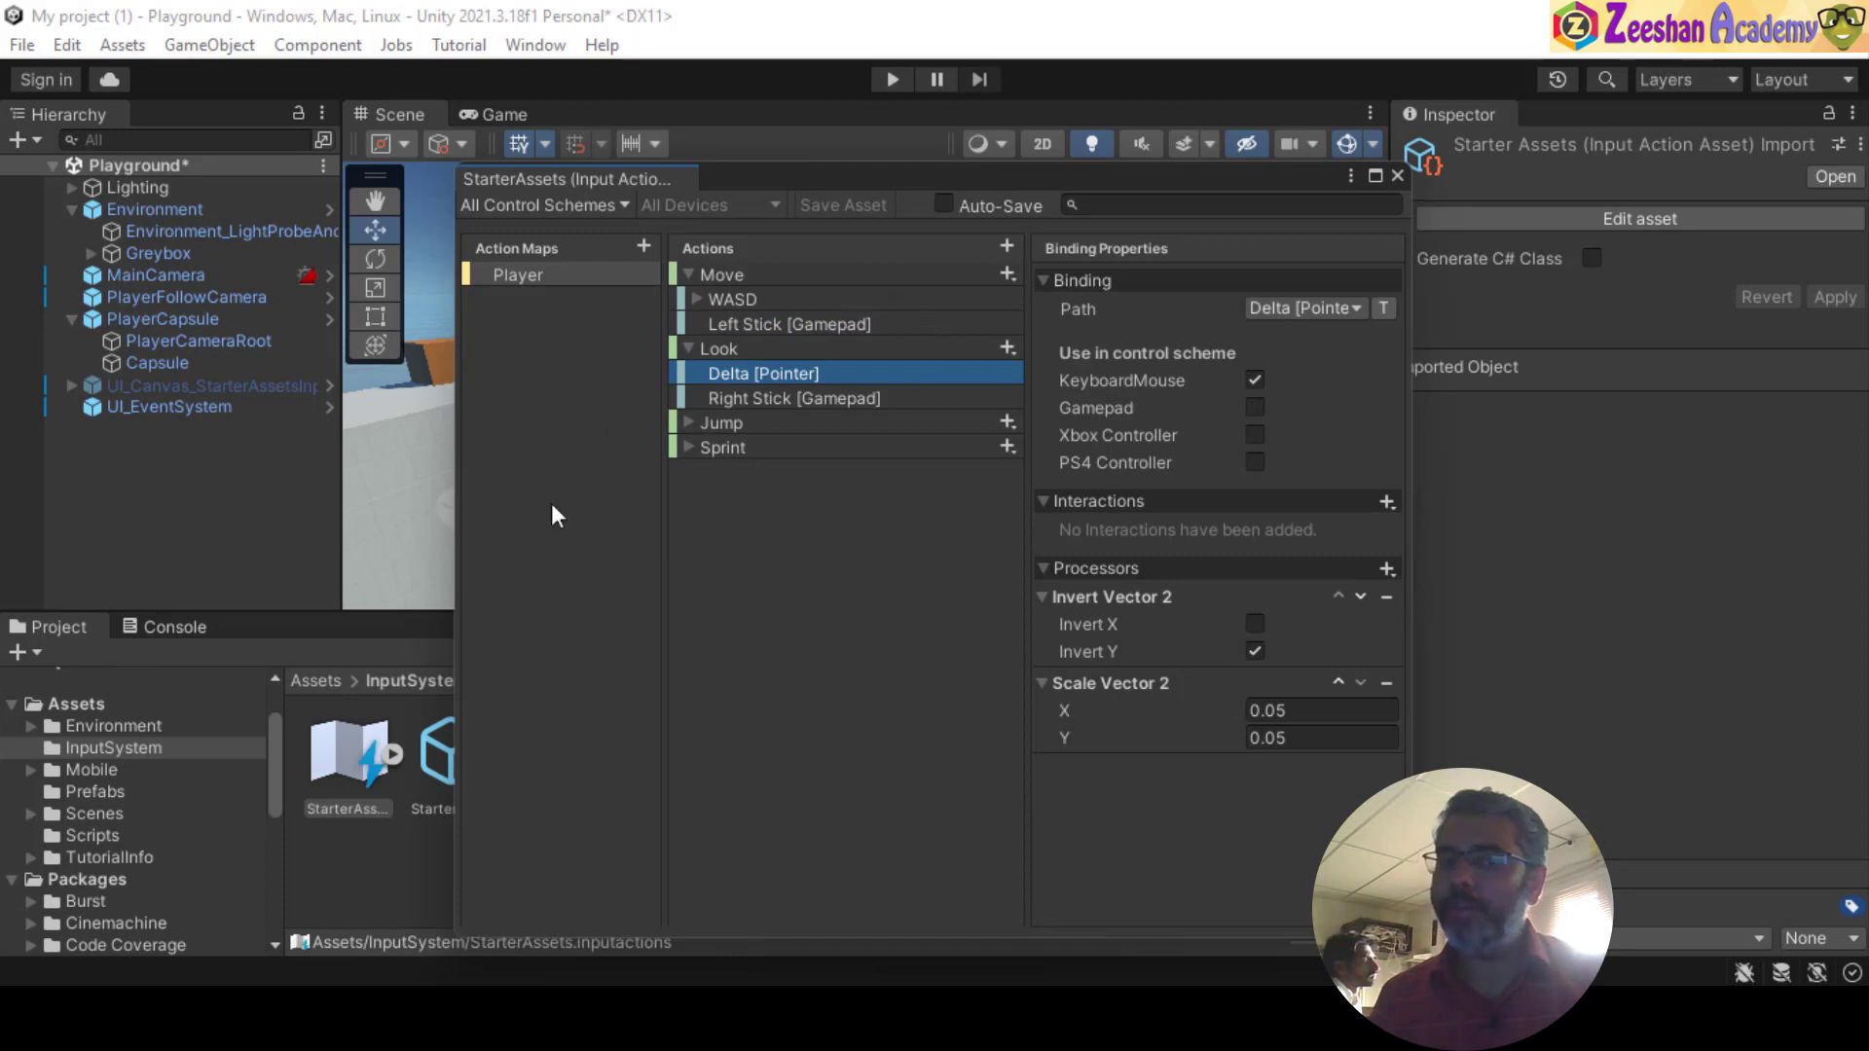
# - Examine the keyboard bindings of the Jump and Sprint actions, and close the input actions editor
pyautogui.click(687, 423)
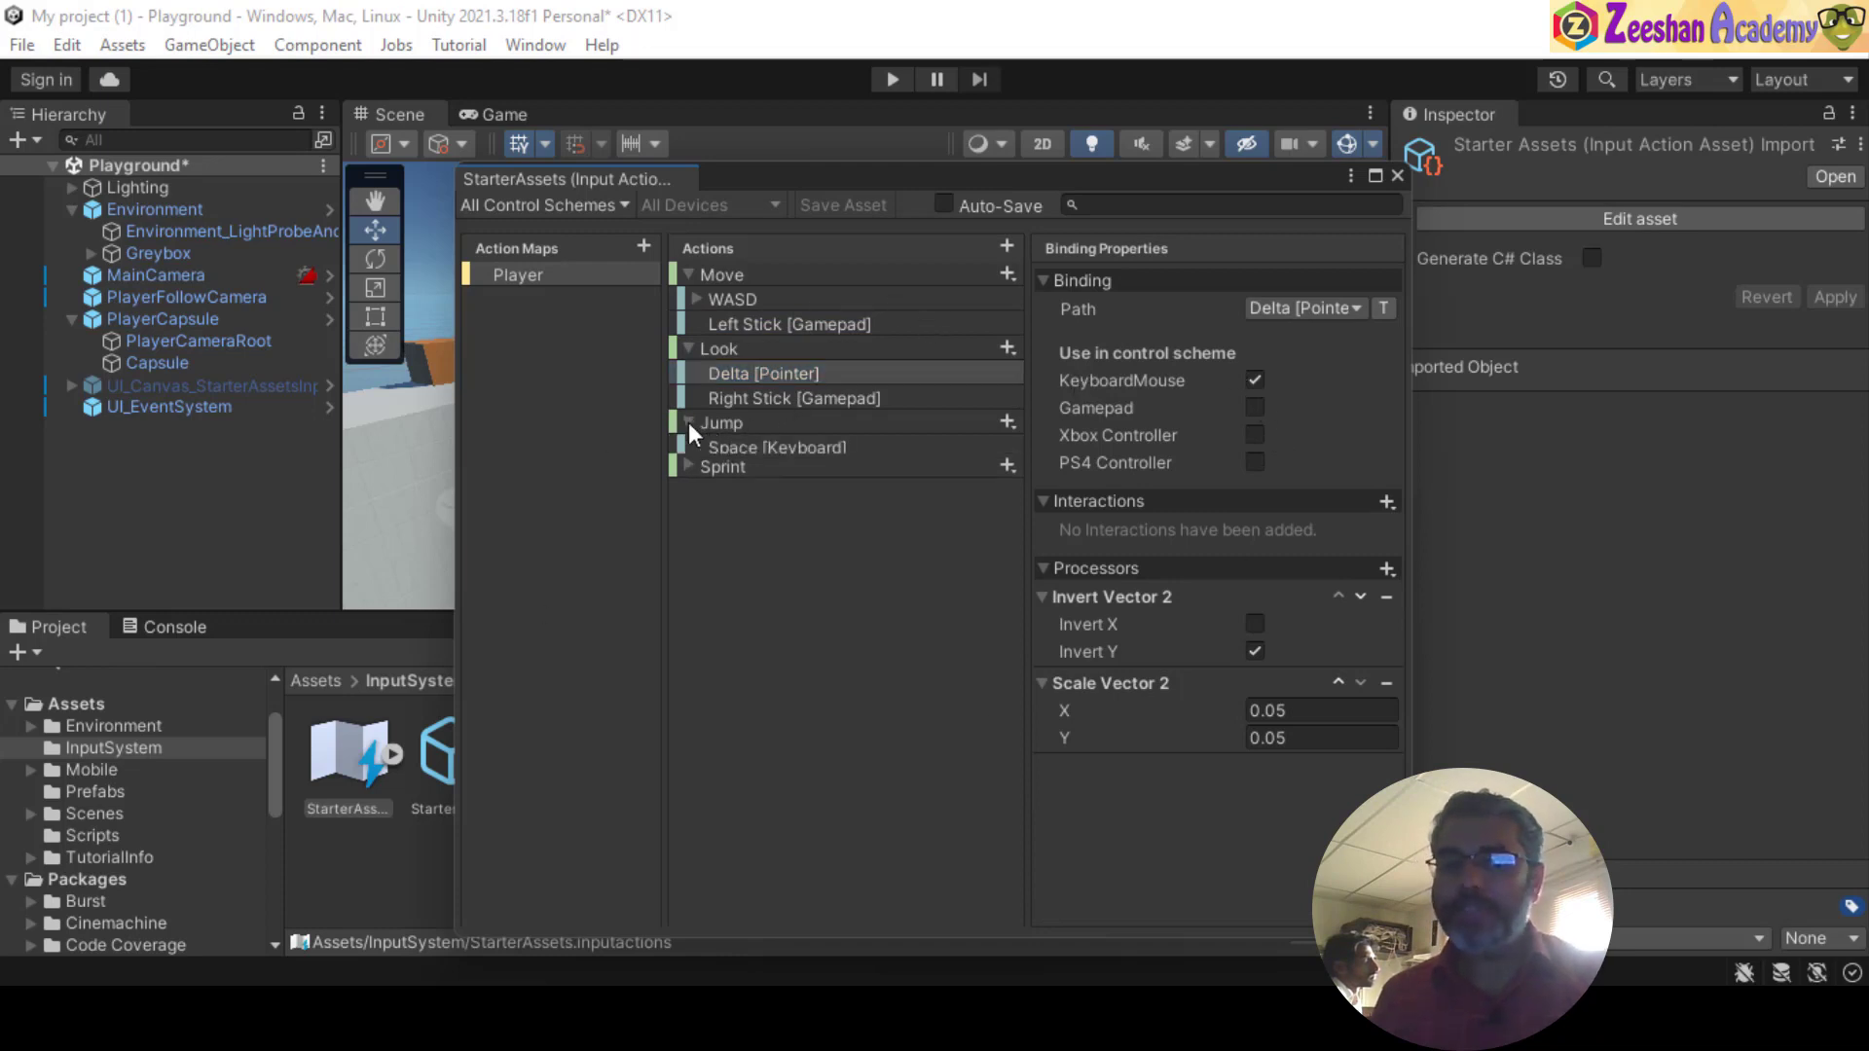
pyautogui.click(775, 444)
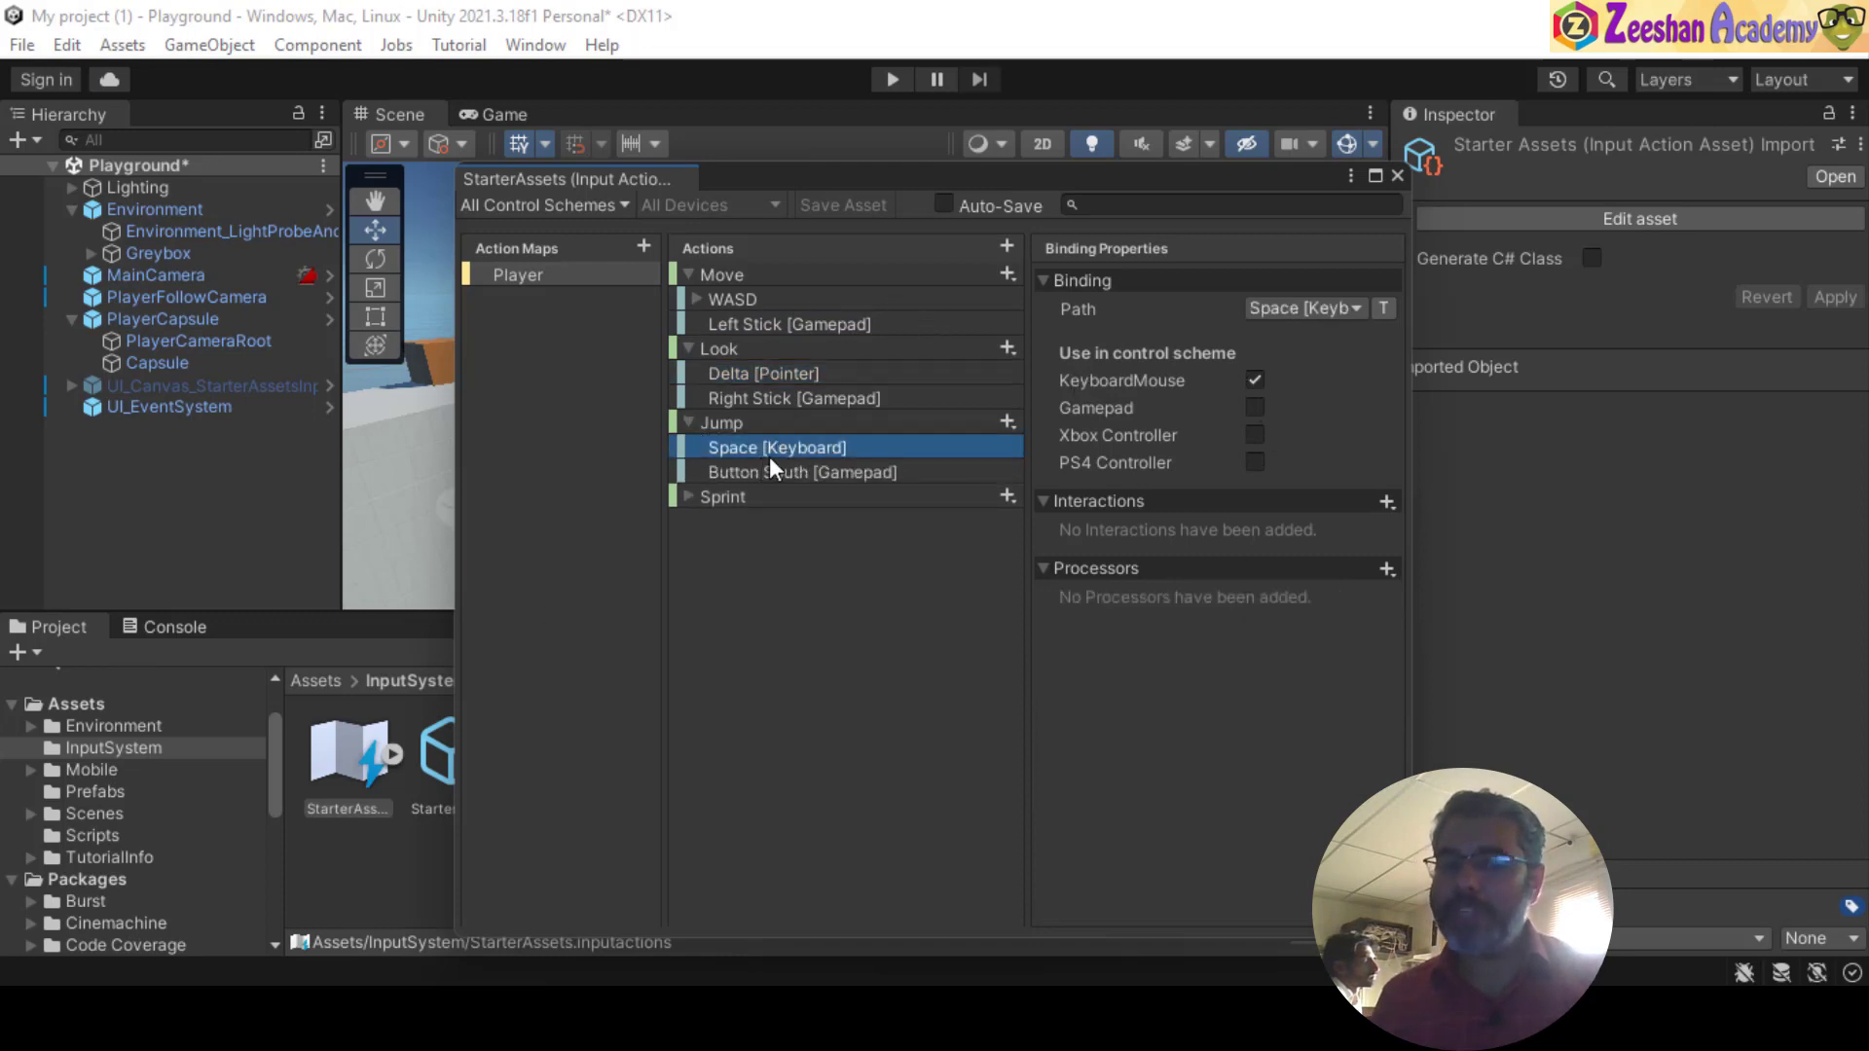
pyautogui.click(680, 494)
pyautogui.click(689, 496)
pyautogui.click(769, 523)
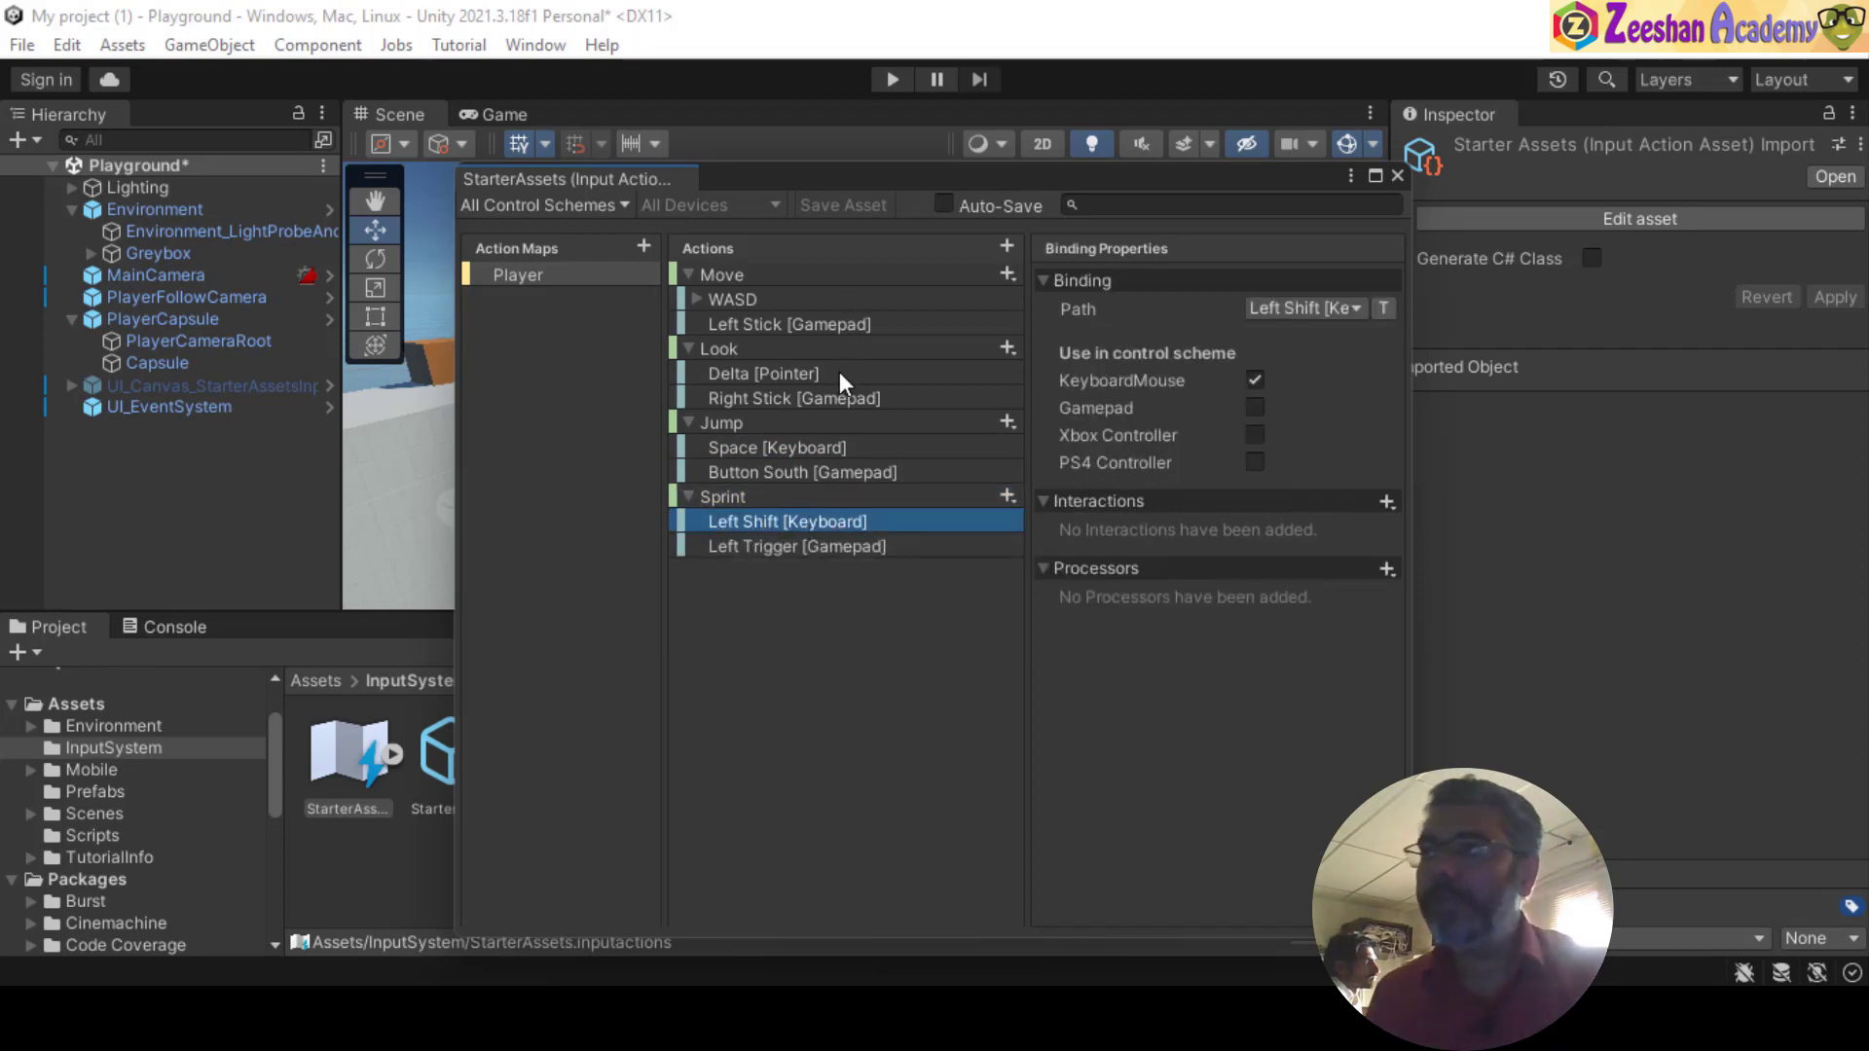
pyautogui.click(1398, 177)
# - Revisit the root Assets folder, return to InputSystem and open the StarterAssetsInputs script in Visual Studio Code
pyautogui.click(85, 705)
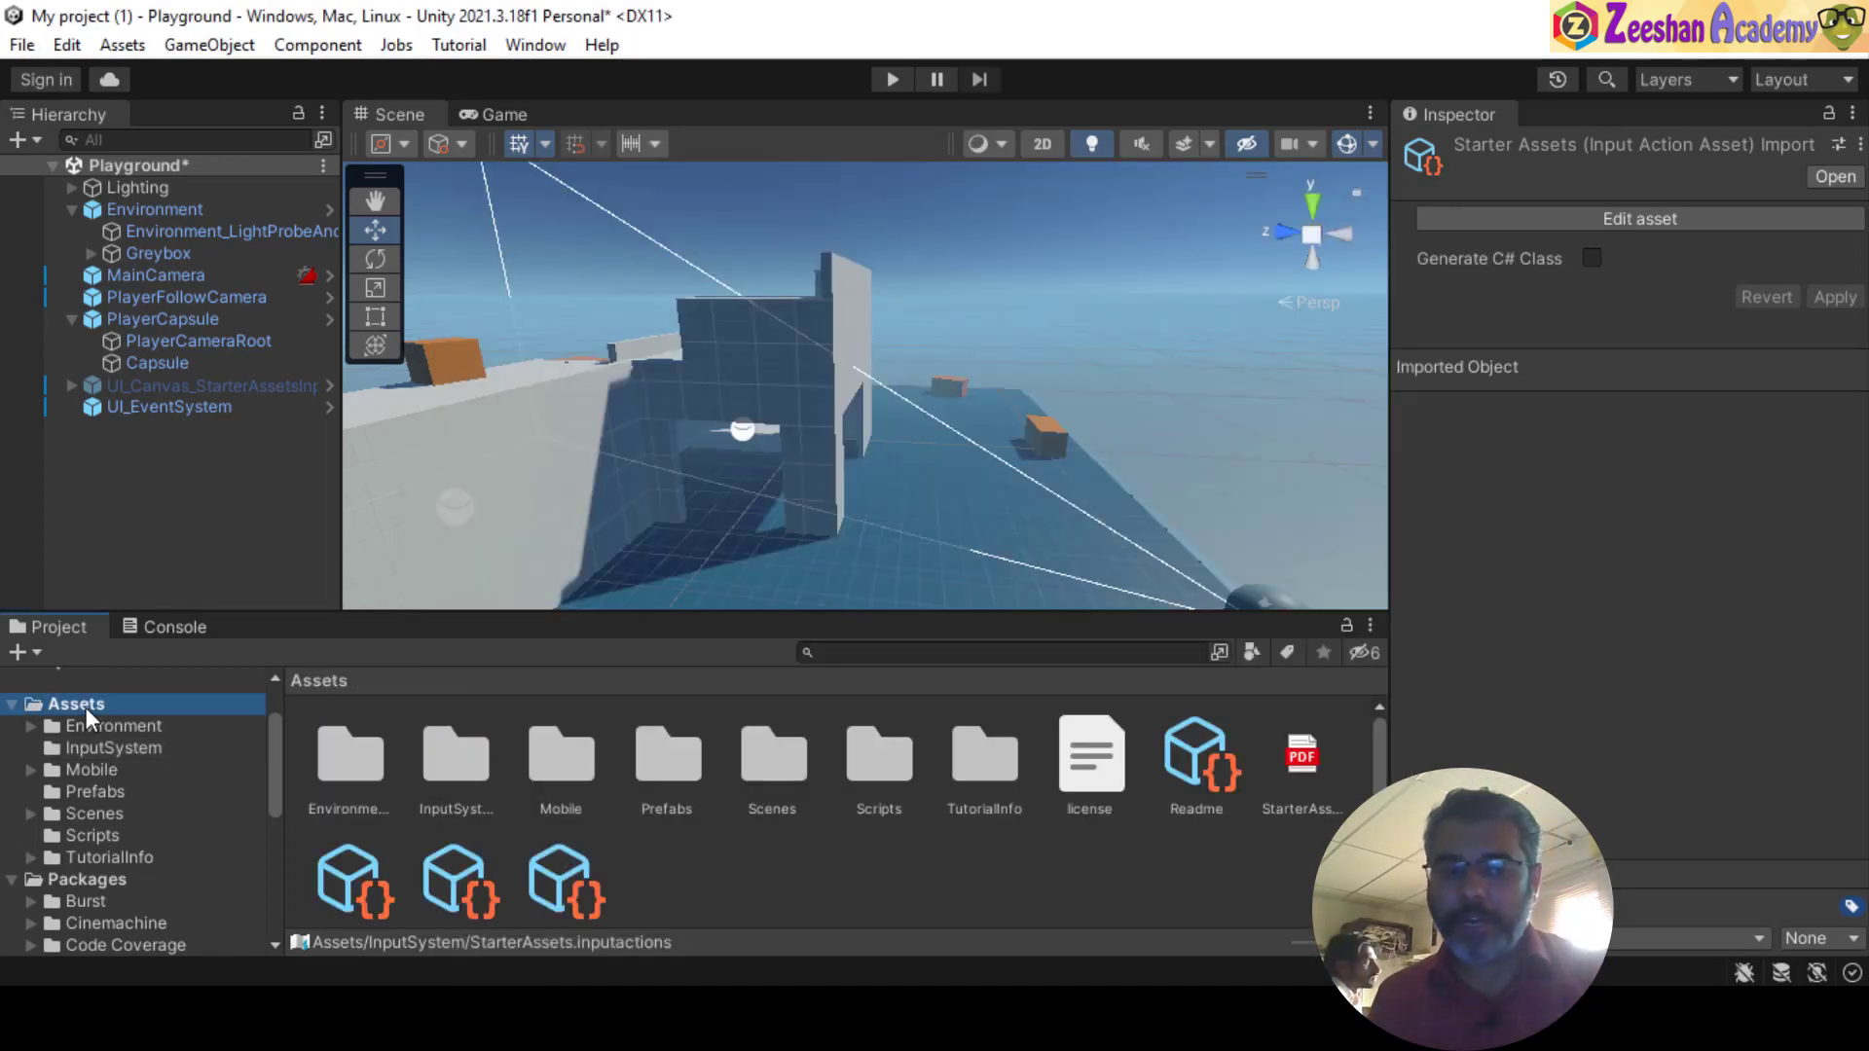
pyautogui.click(126, 744)
pyautogui.click(346, 763)
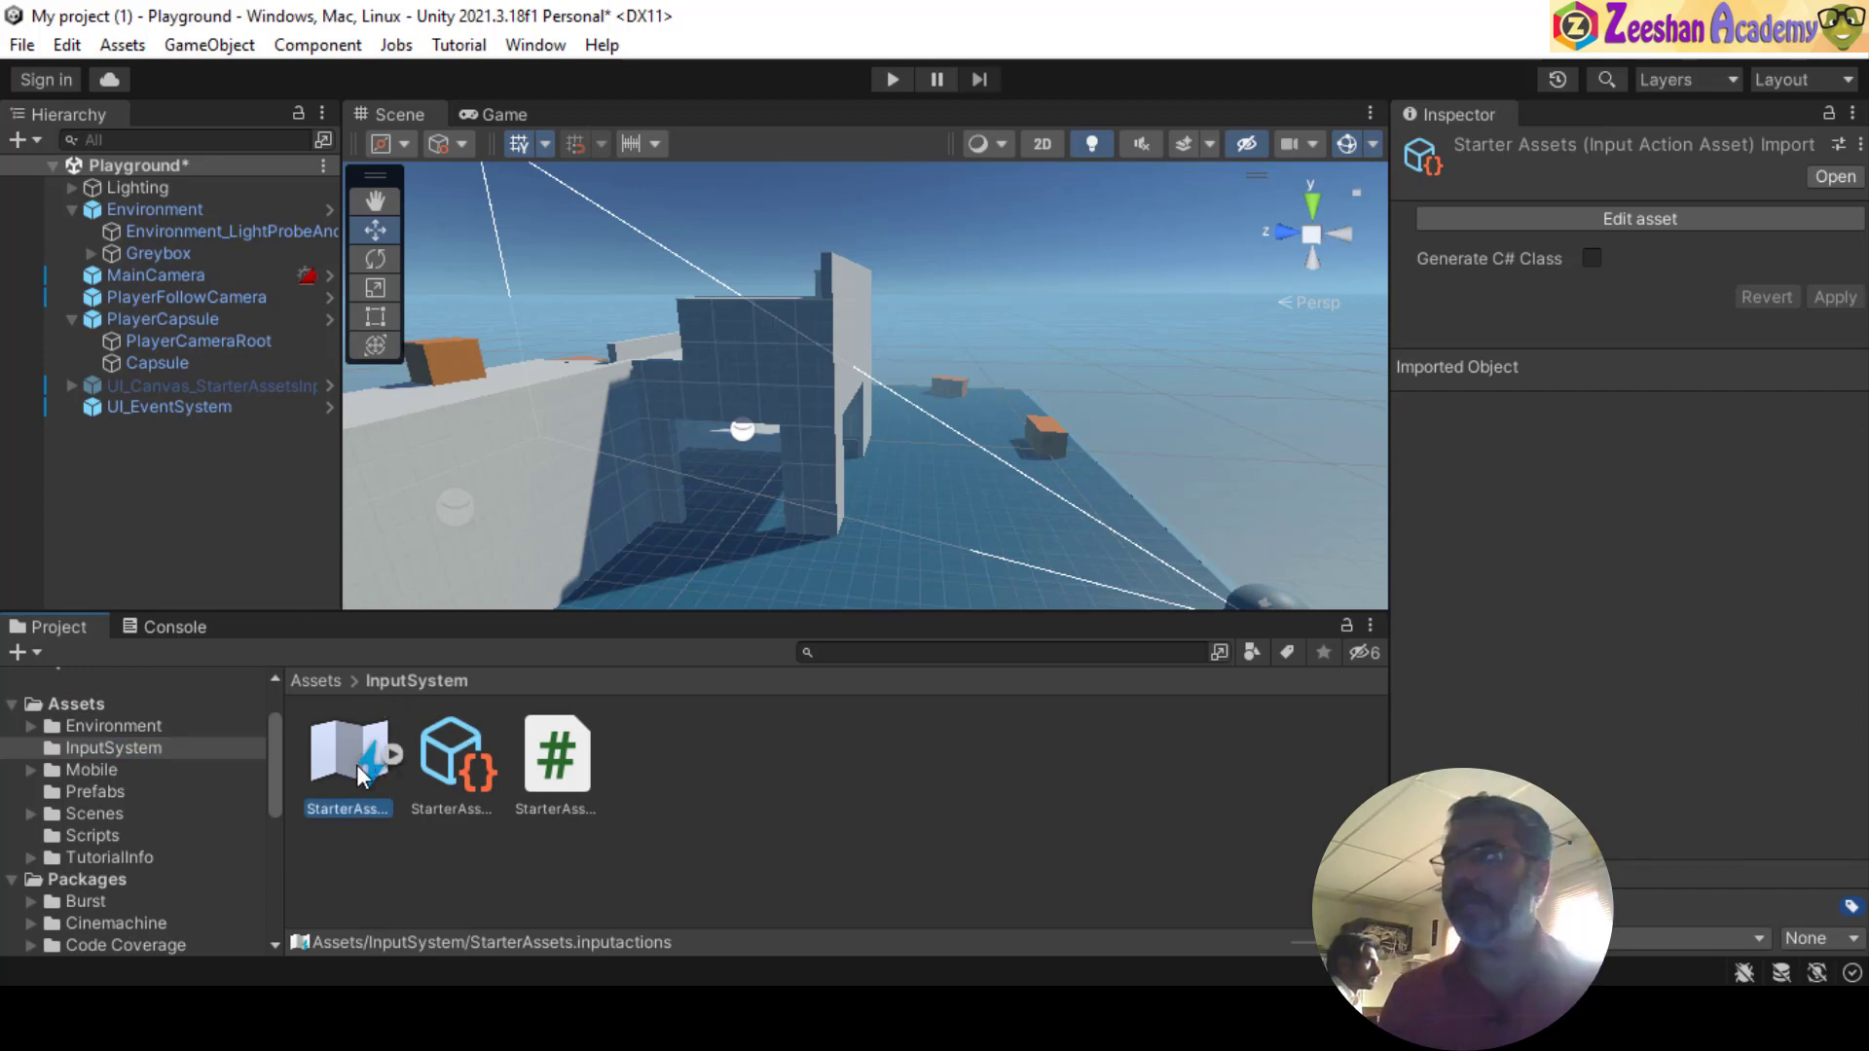
pyautogui.click(564, 779)
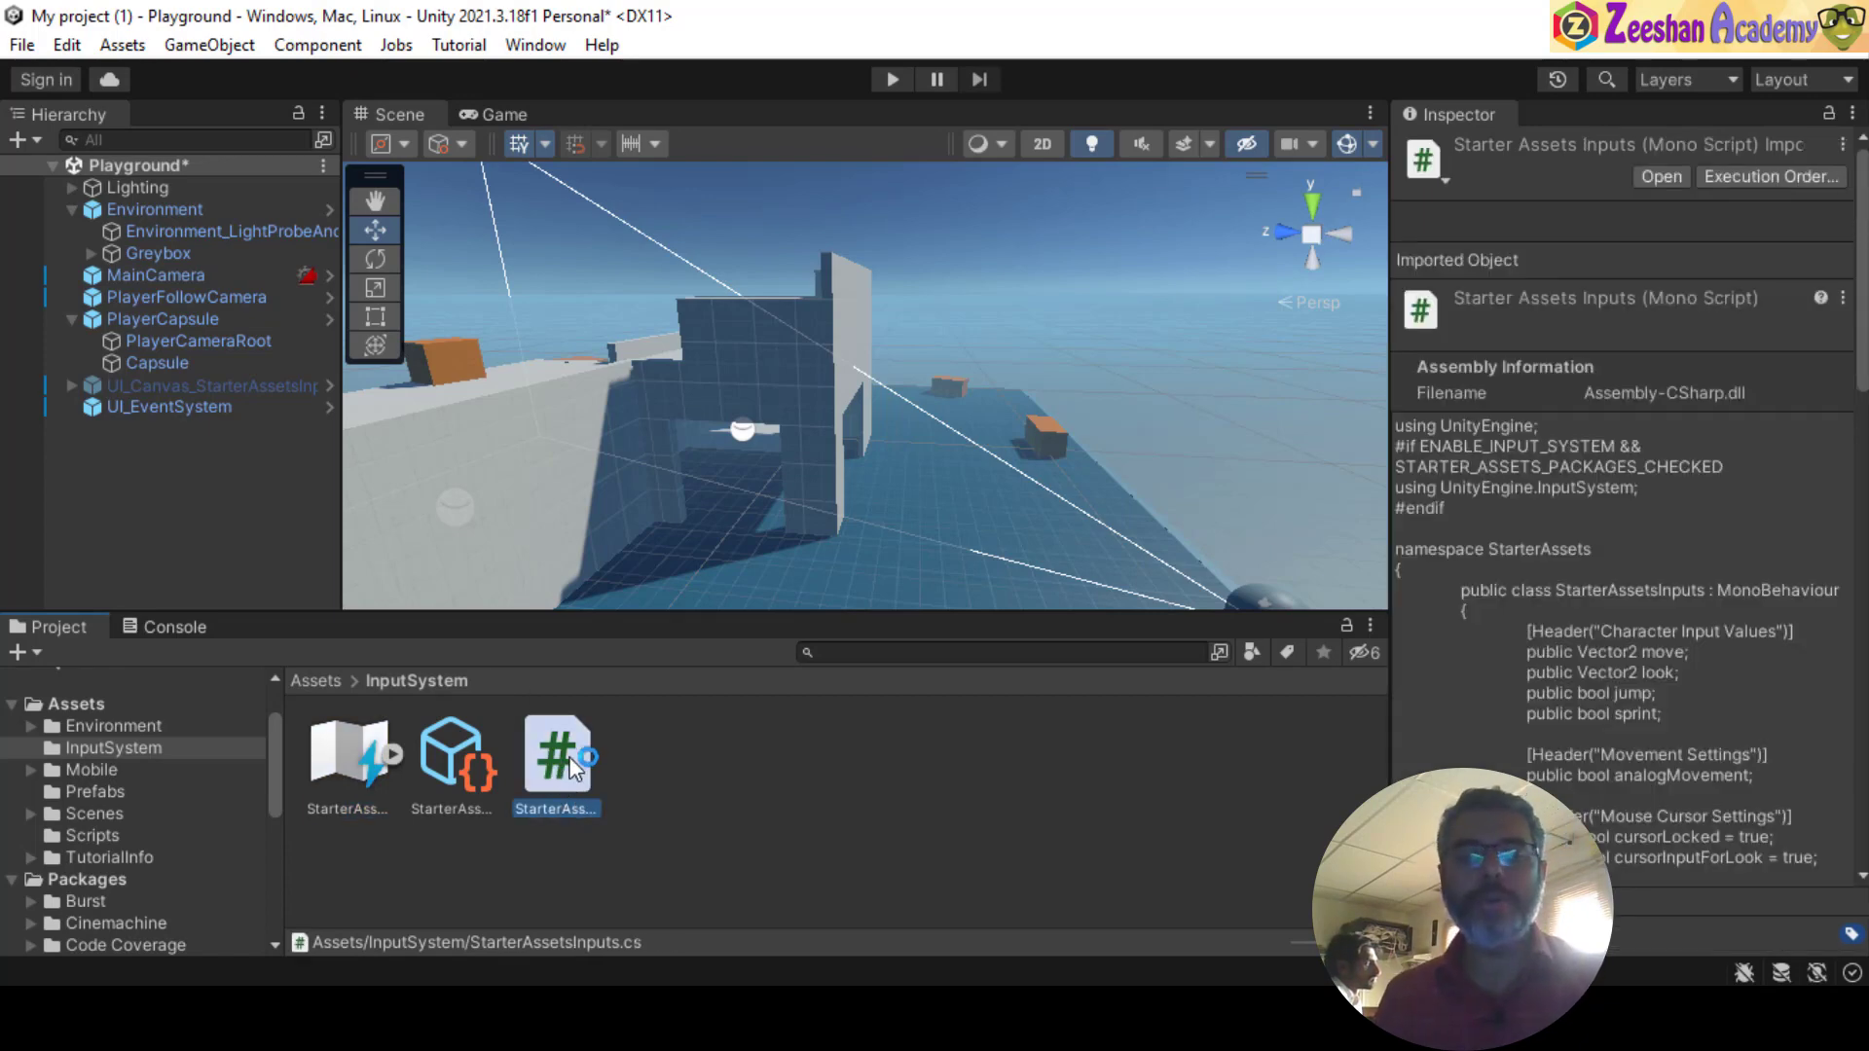
pyautogui.doubleClick(573, 764)
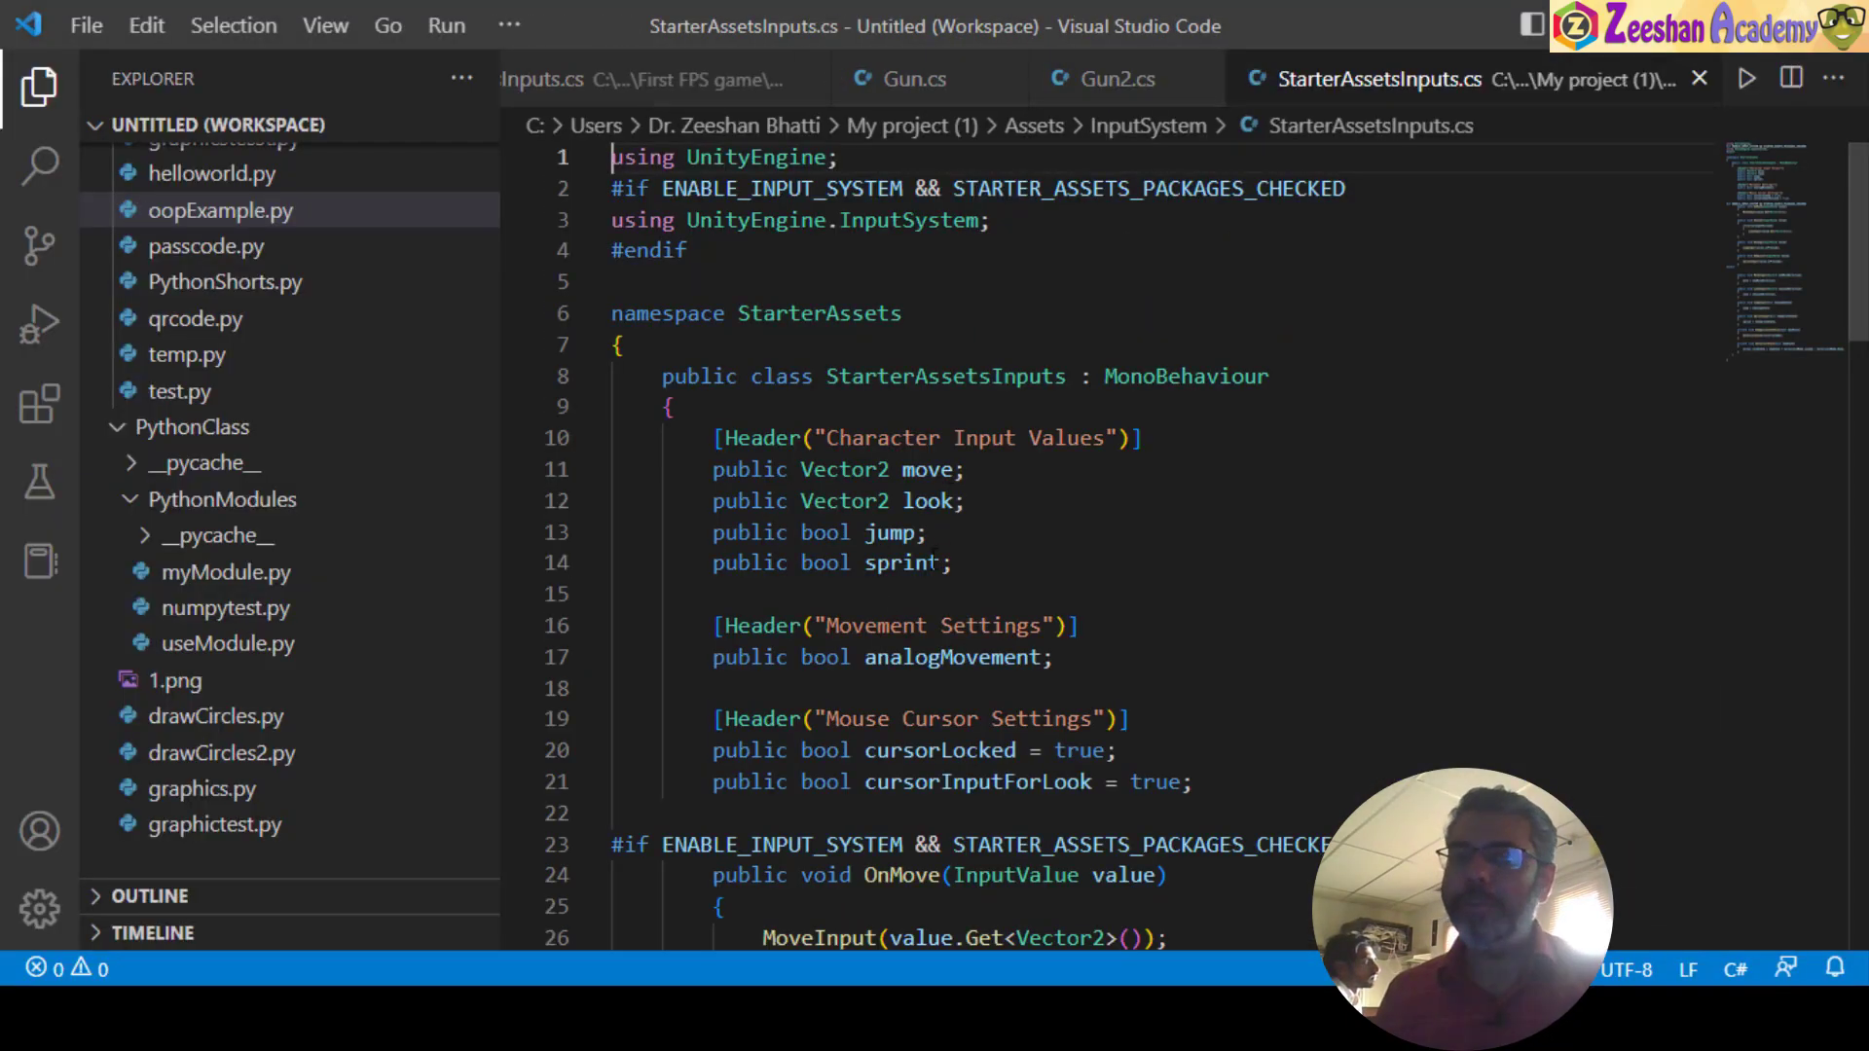
# - Read through the input handling functions in StarterAssetsInputs.cs, and switch back to Unity
pyautogui.scroll(-12, 933, 562)
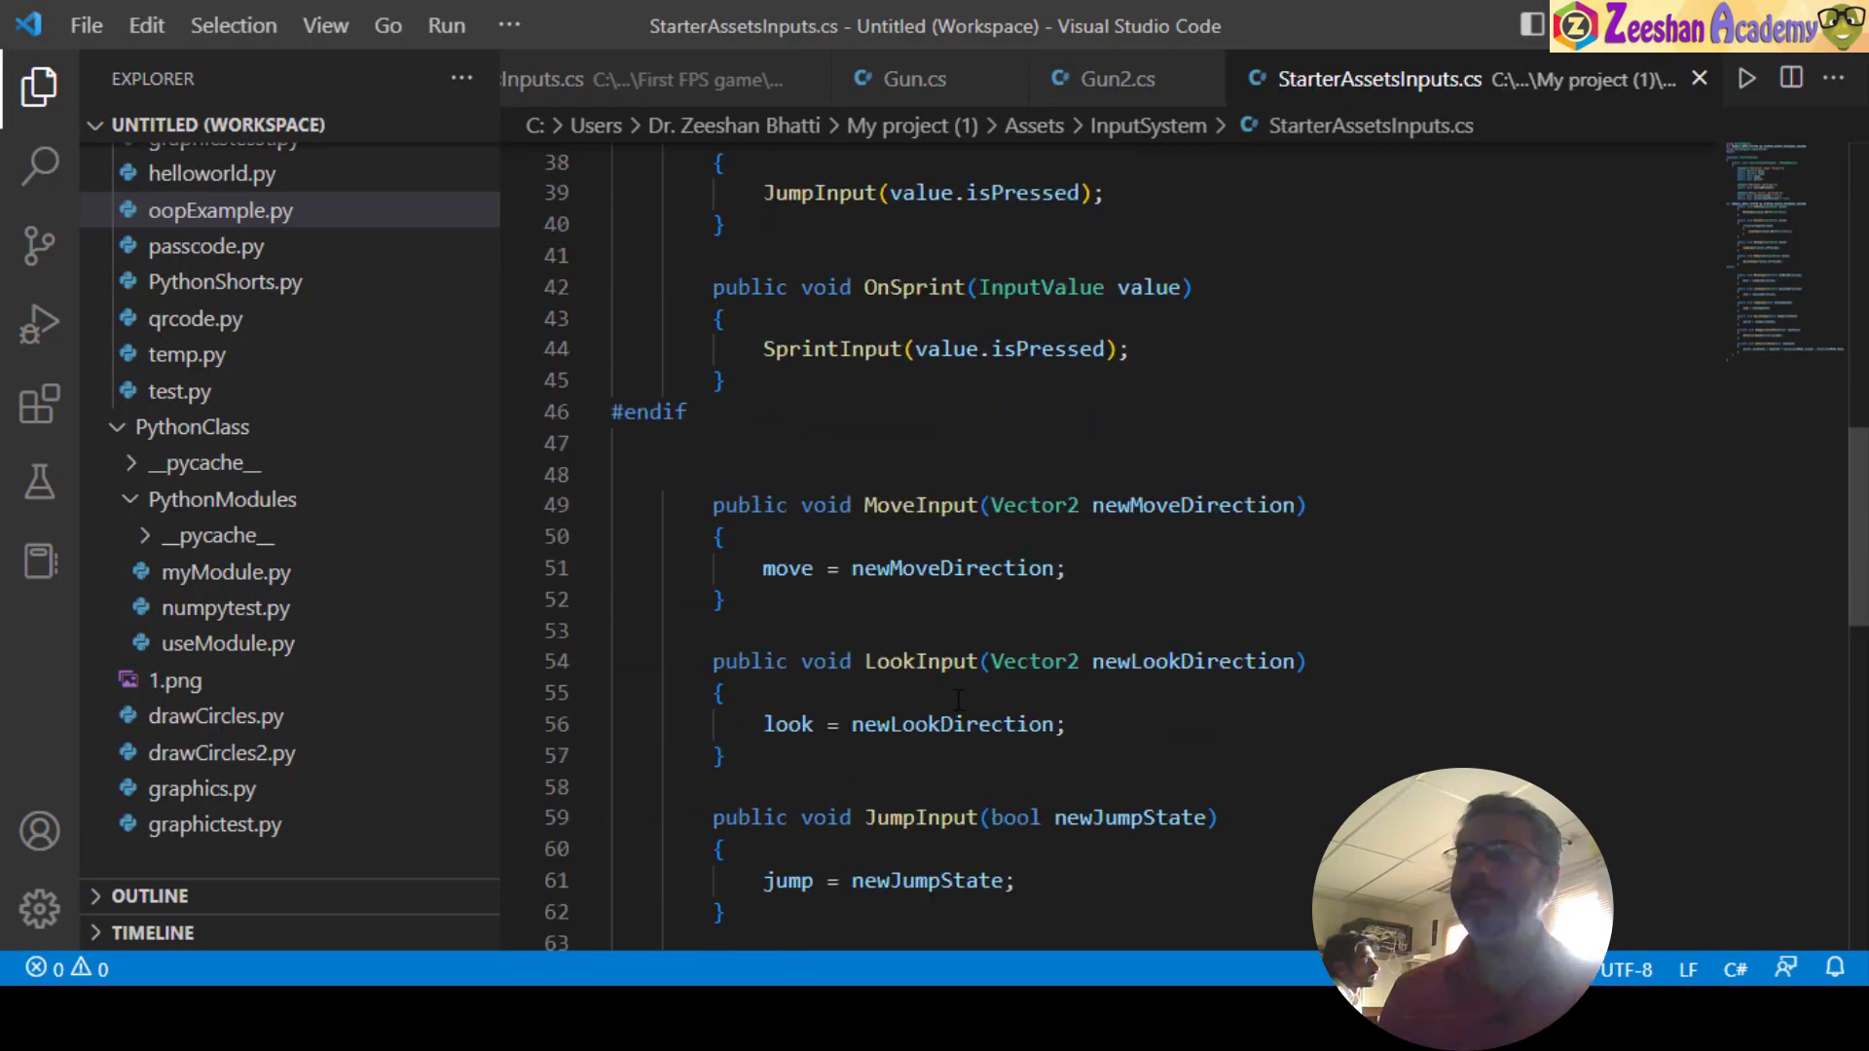
pyautogui.scroll(-7, 958, 699)
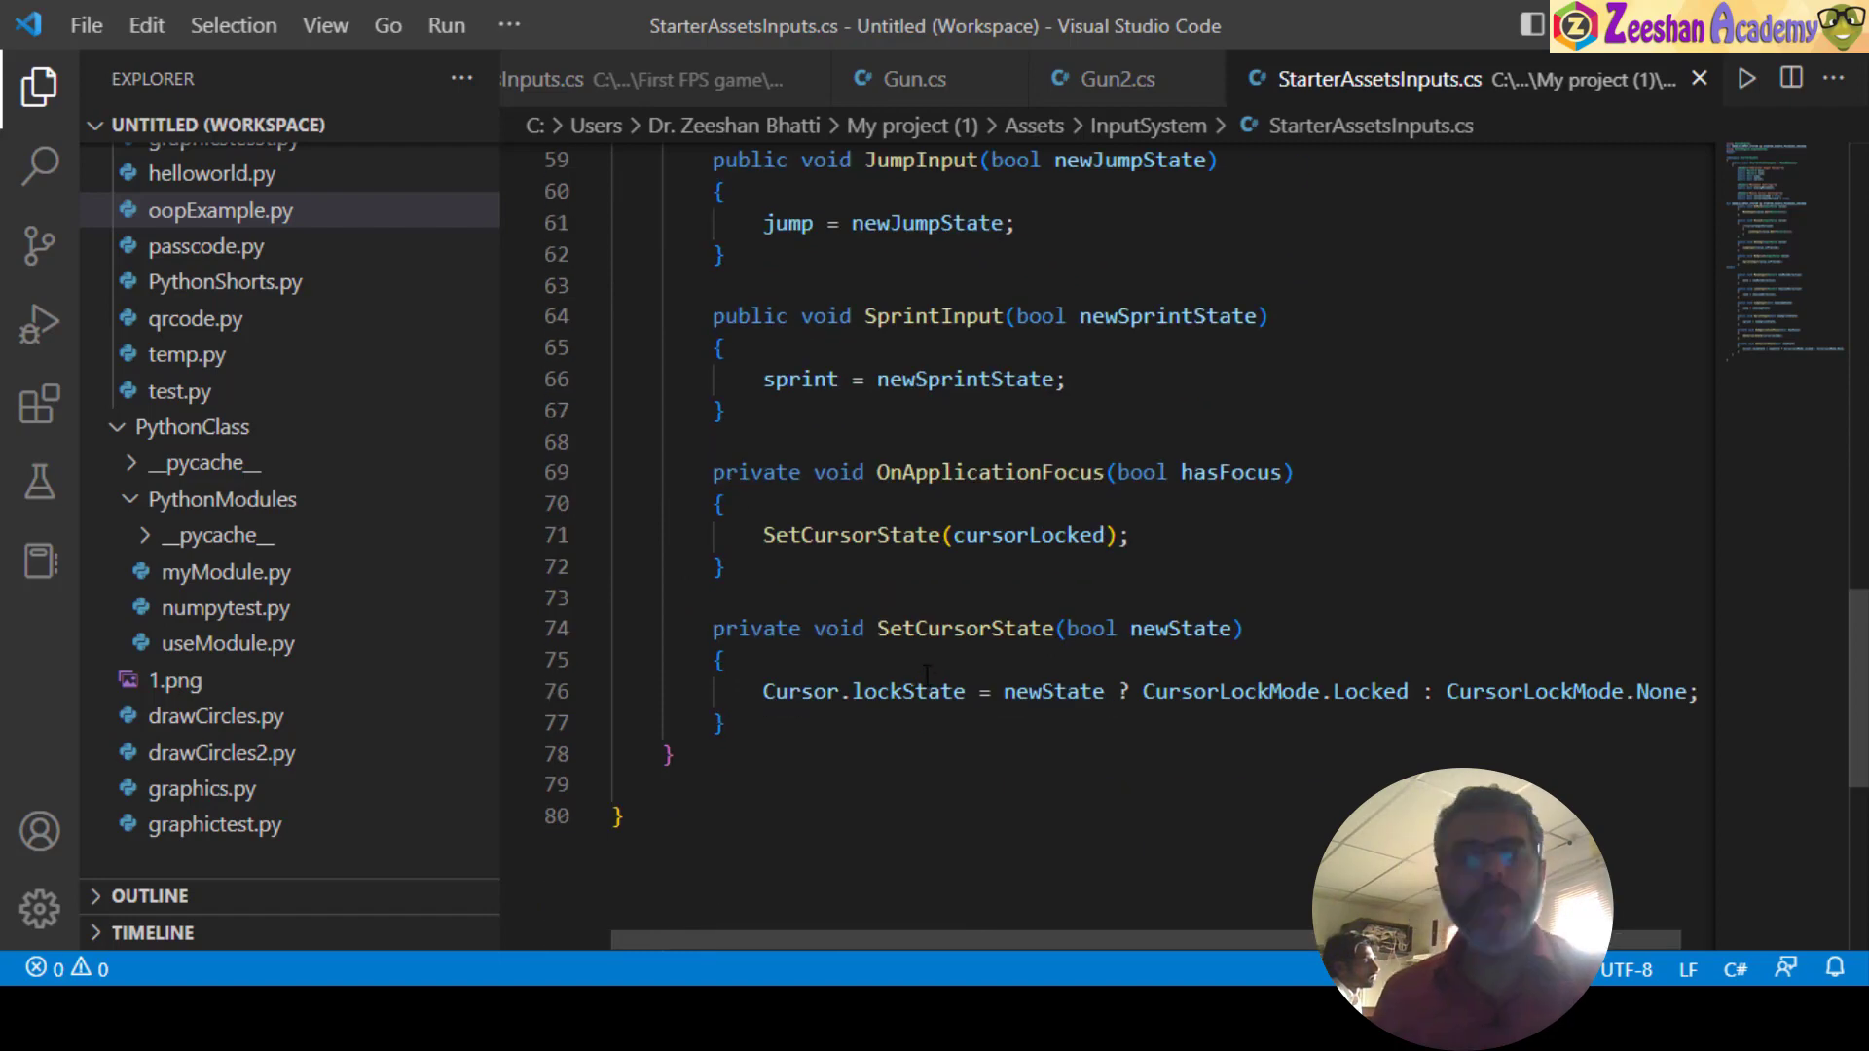
pyautogui.scroll(11, 926, 672)
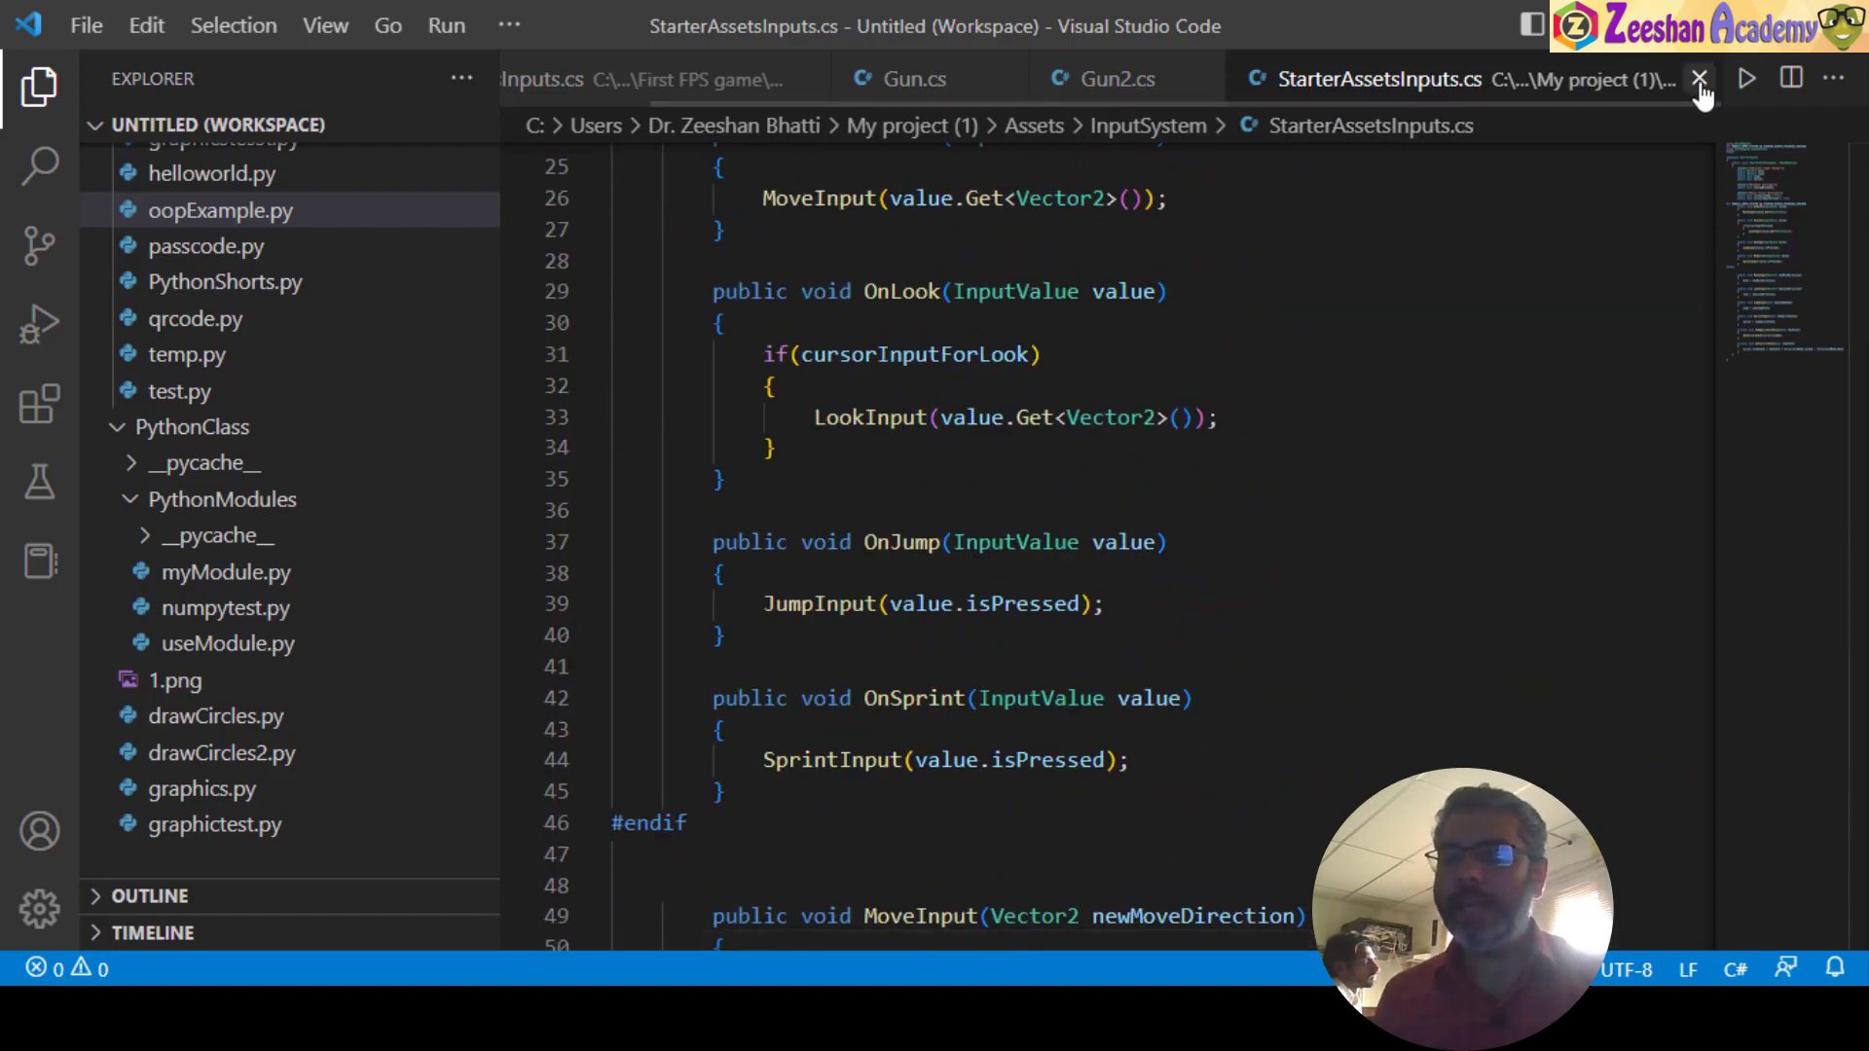
pyautogui.press('alt')
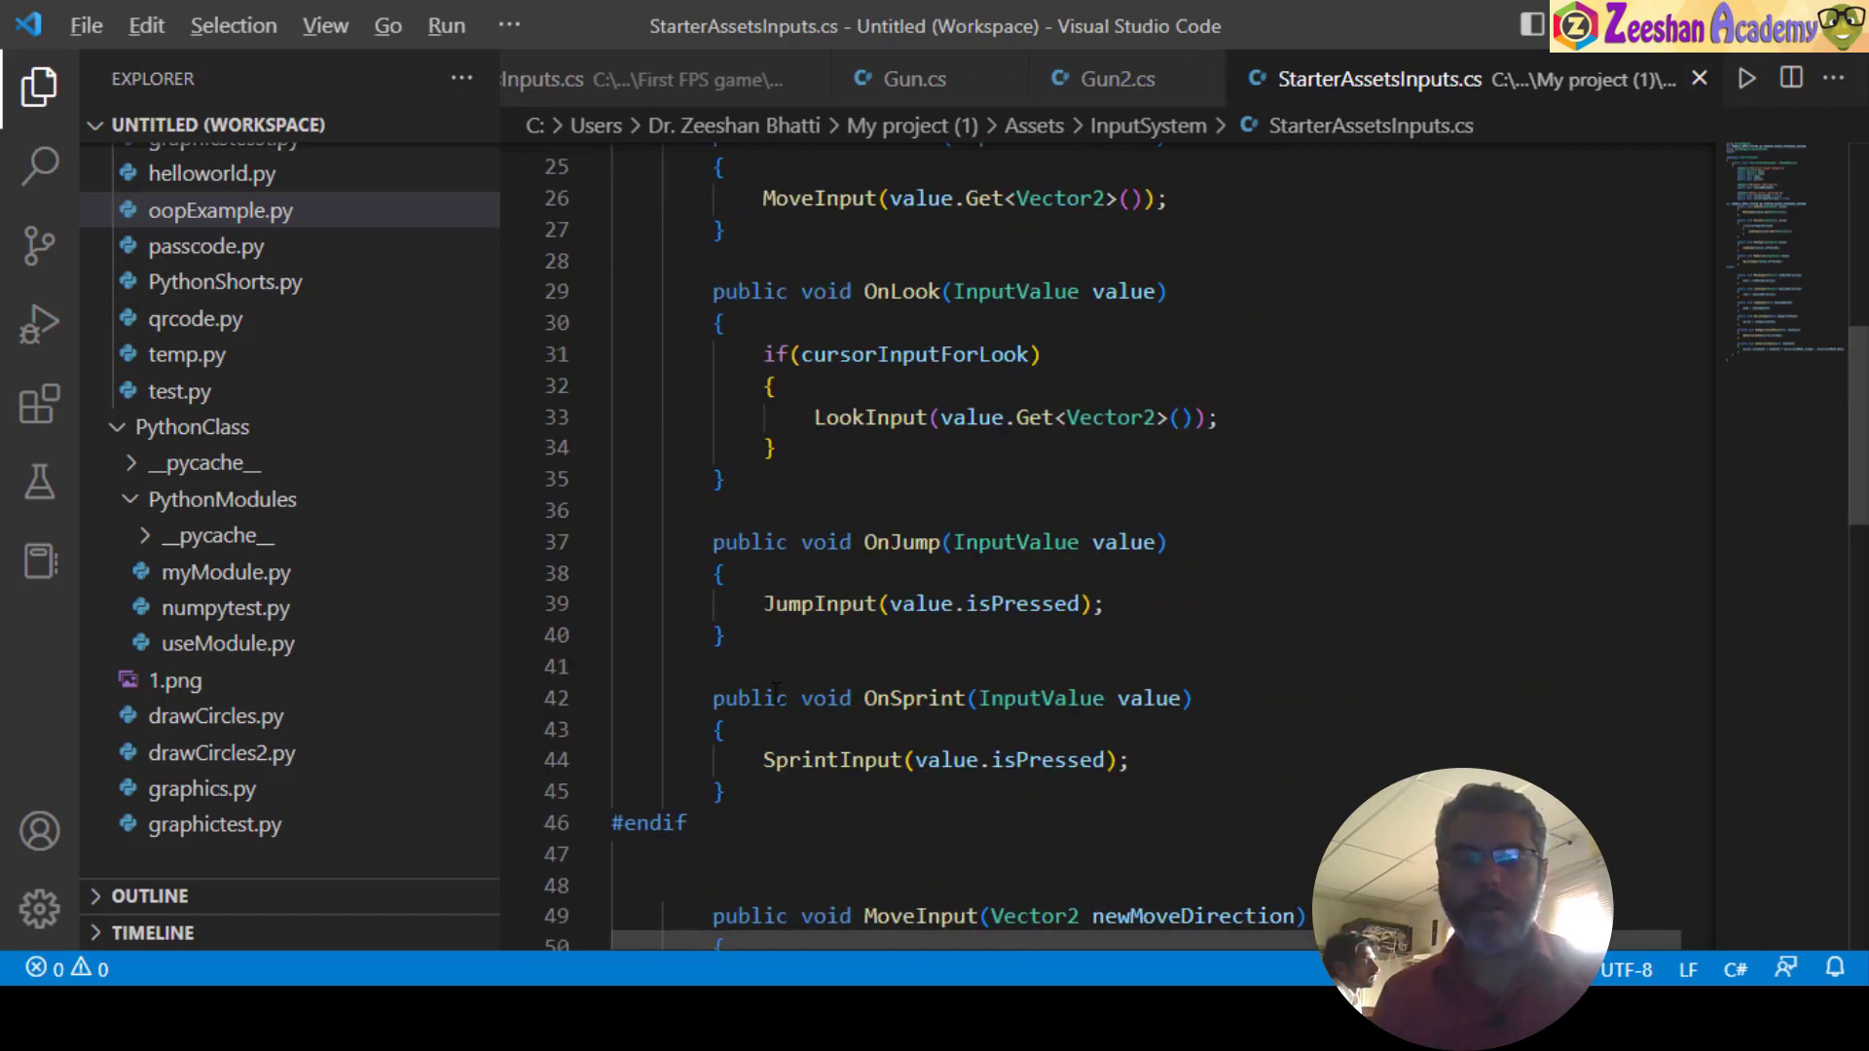
pyautogui.hotkey('alt', 'Tab')
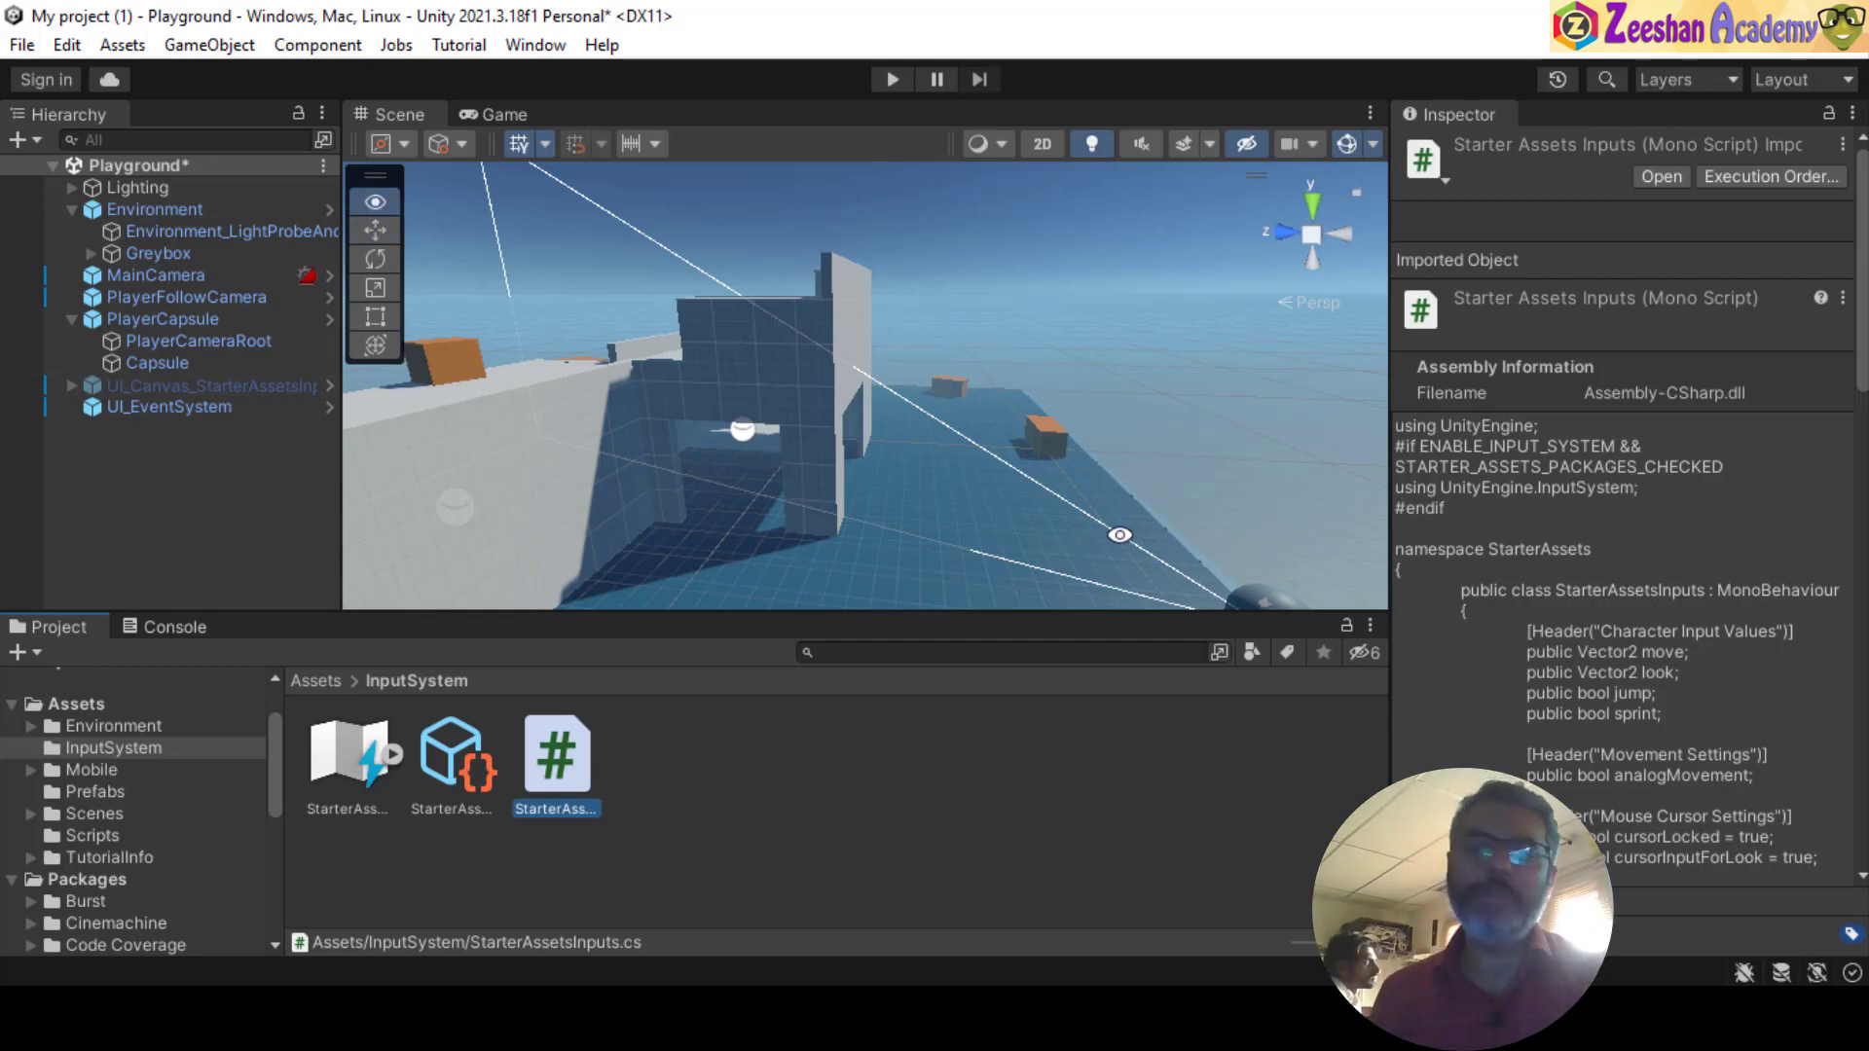
# - Open the Unity Asset Store in the browser from Unity, and bring up the Sci-Fi Gun Light page
pyautogui.keyDown('alt'); pyautogui.moveTo(1120, 536); pyautogui.dragTo(966, 449); pyautogui.keyUp('alt')
pyautogui.moveTo(964, 438); pyautogui.dragTo(927, 379, button='middle')
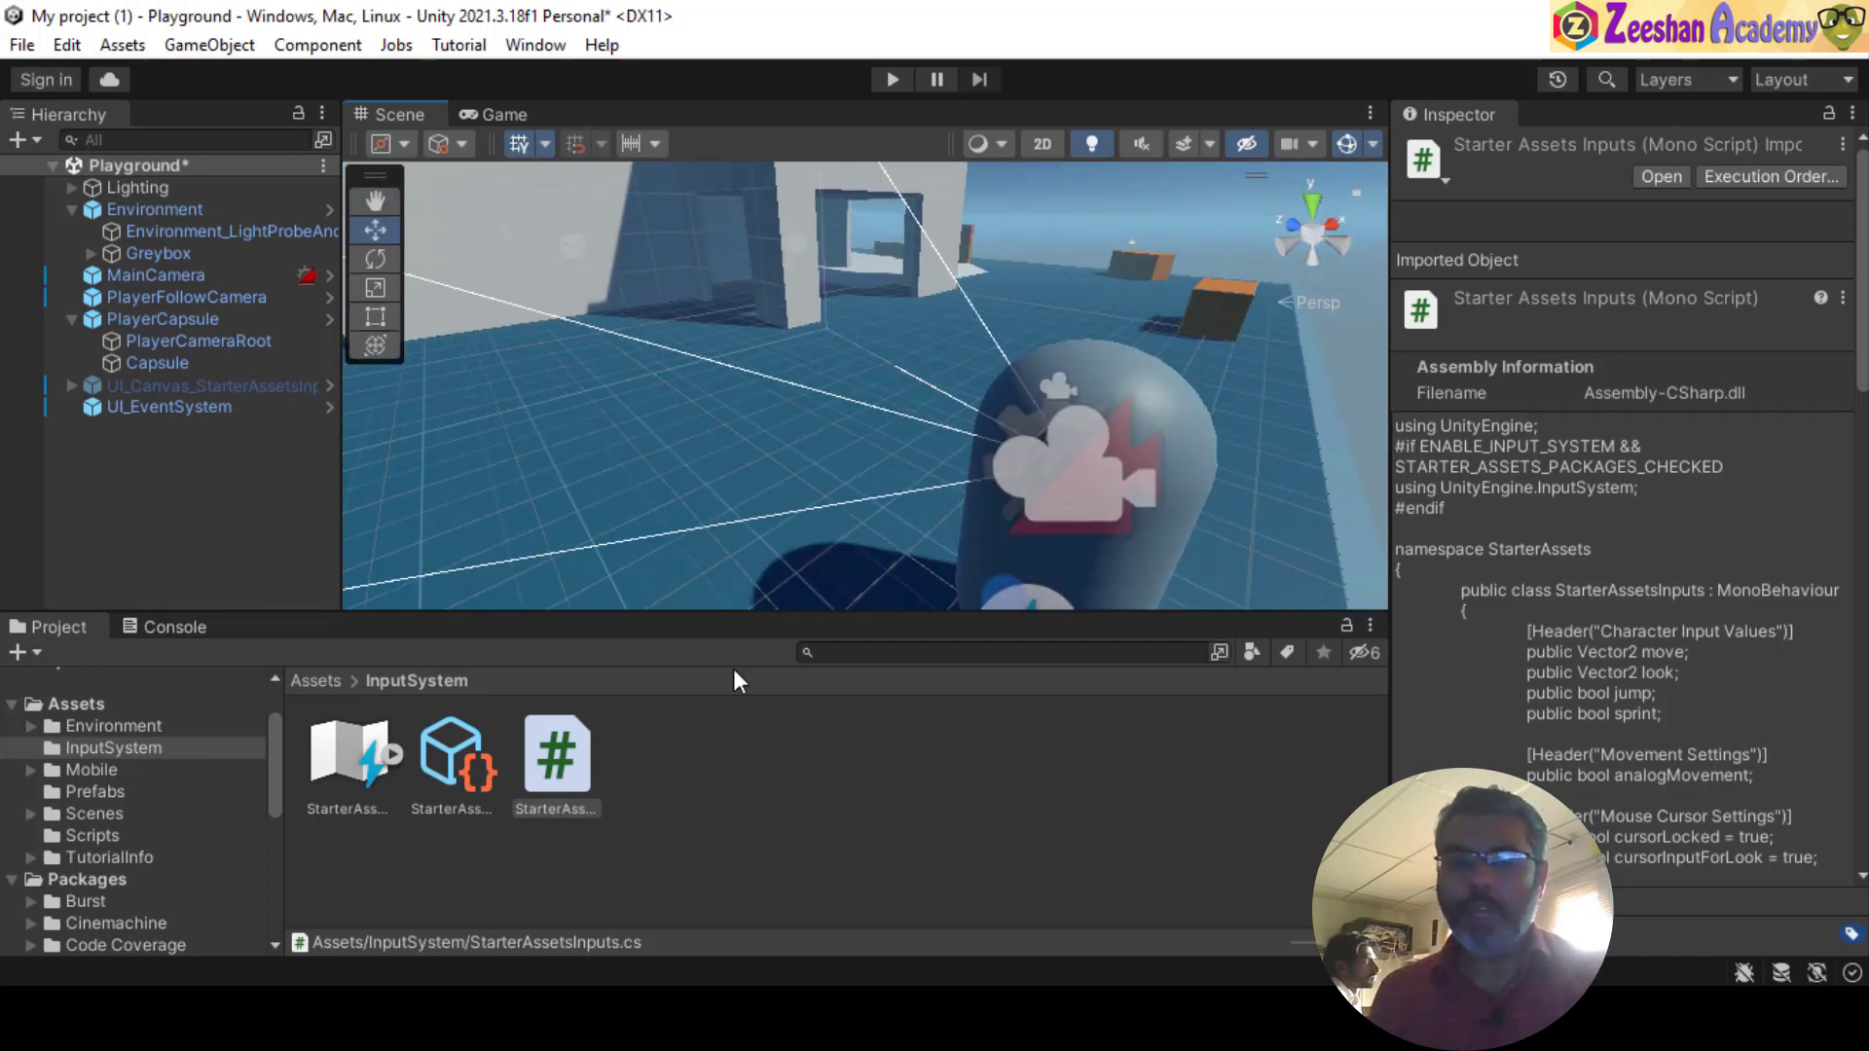
pyautogui.click(549, 55)
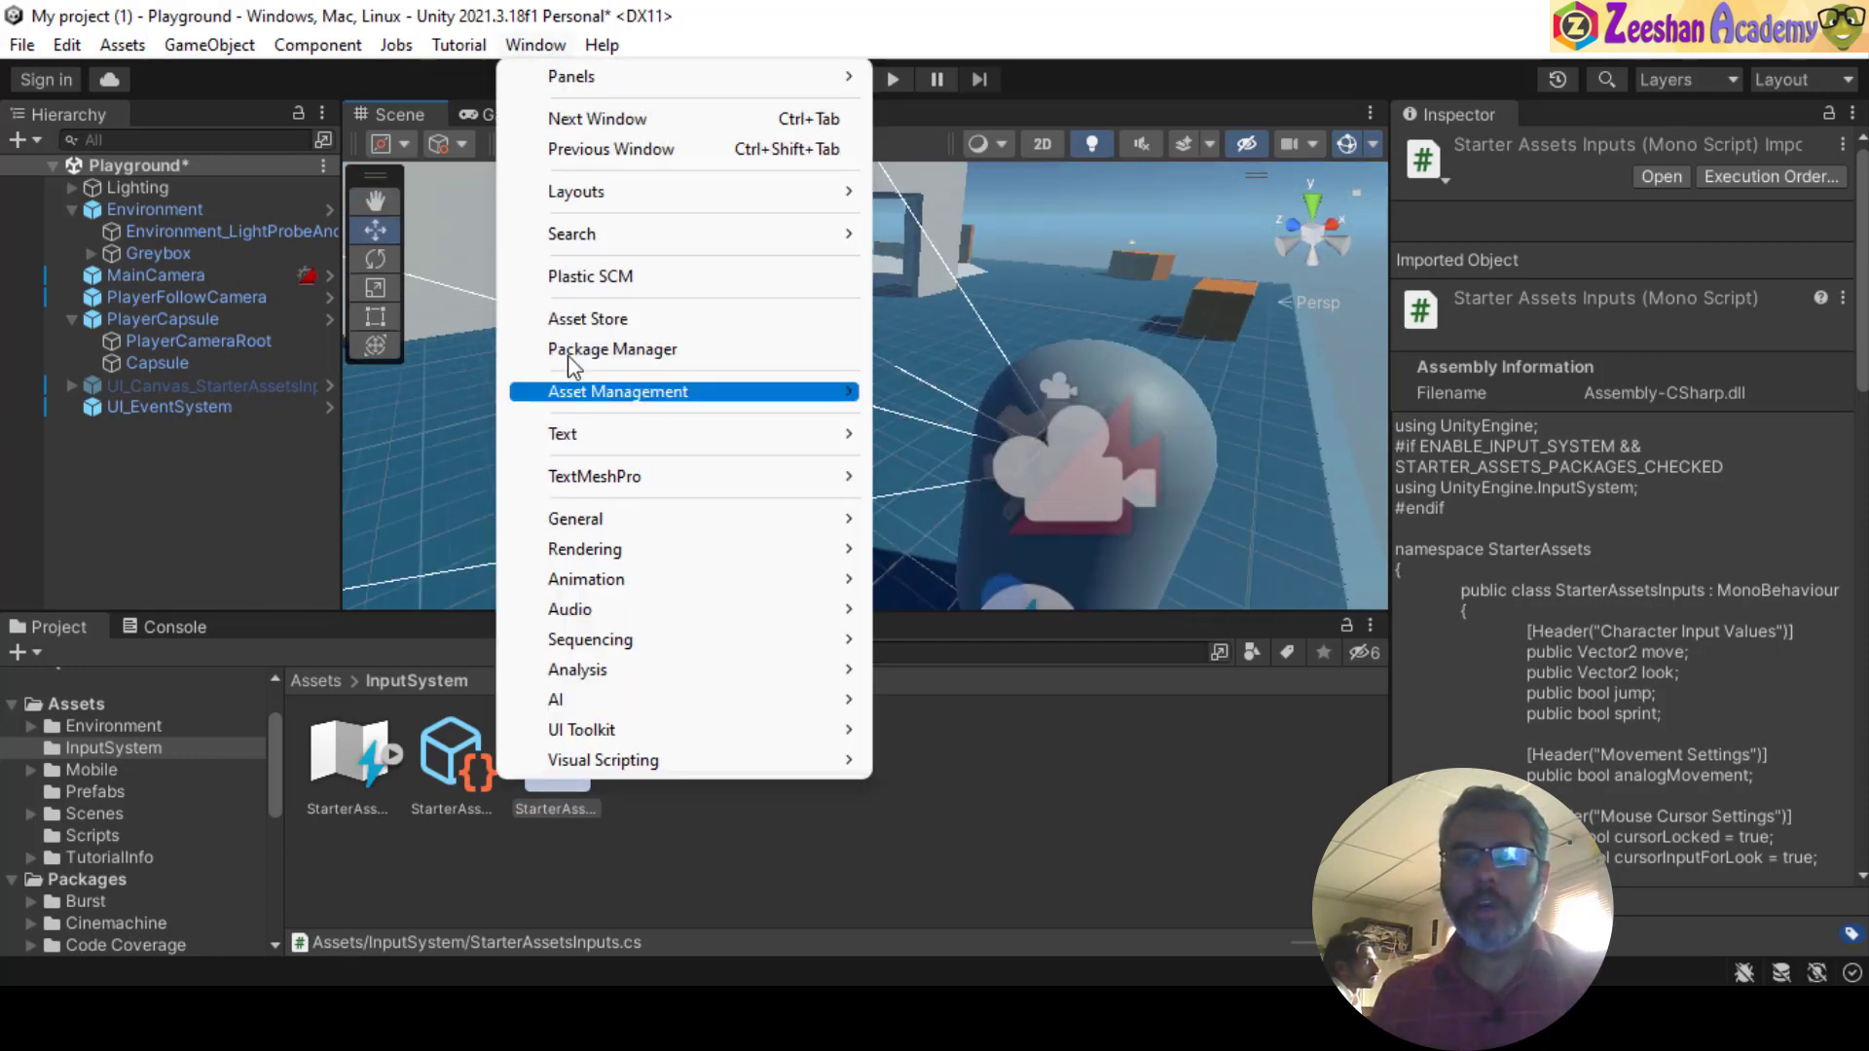
pyautogui.click(642, 321)
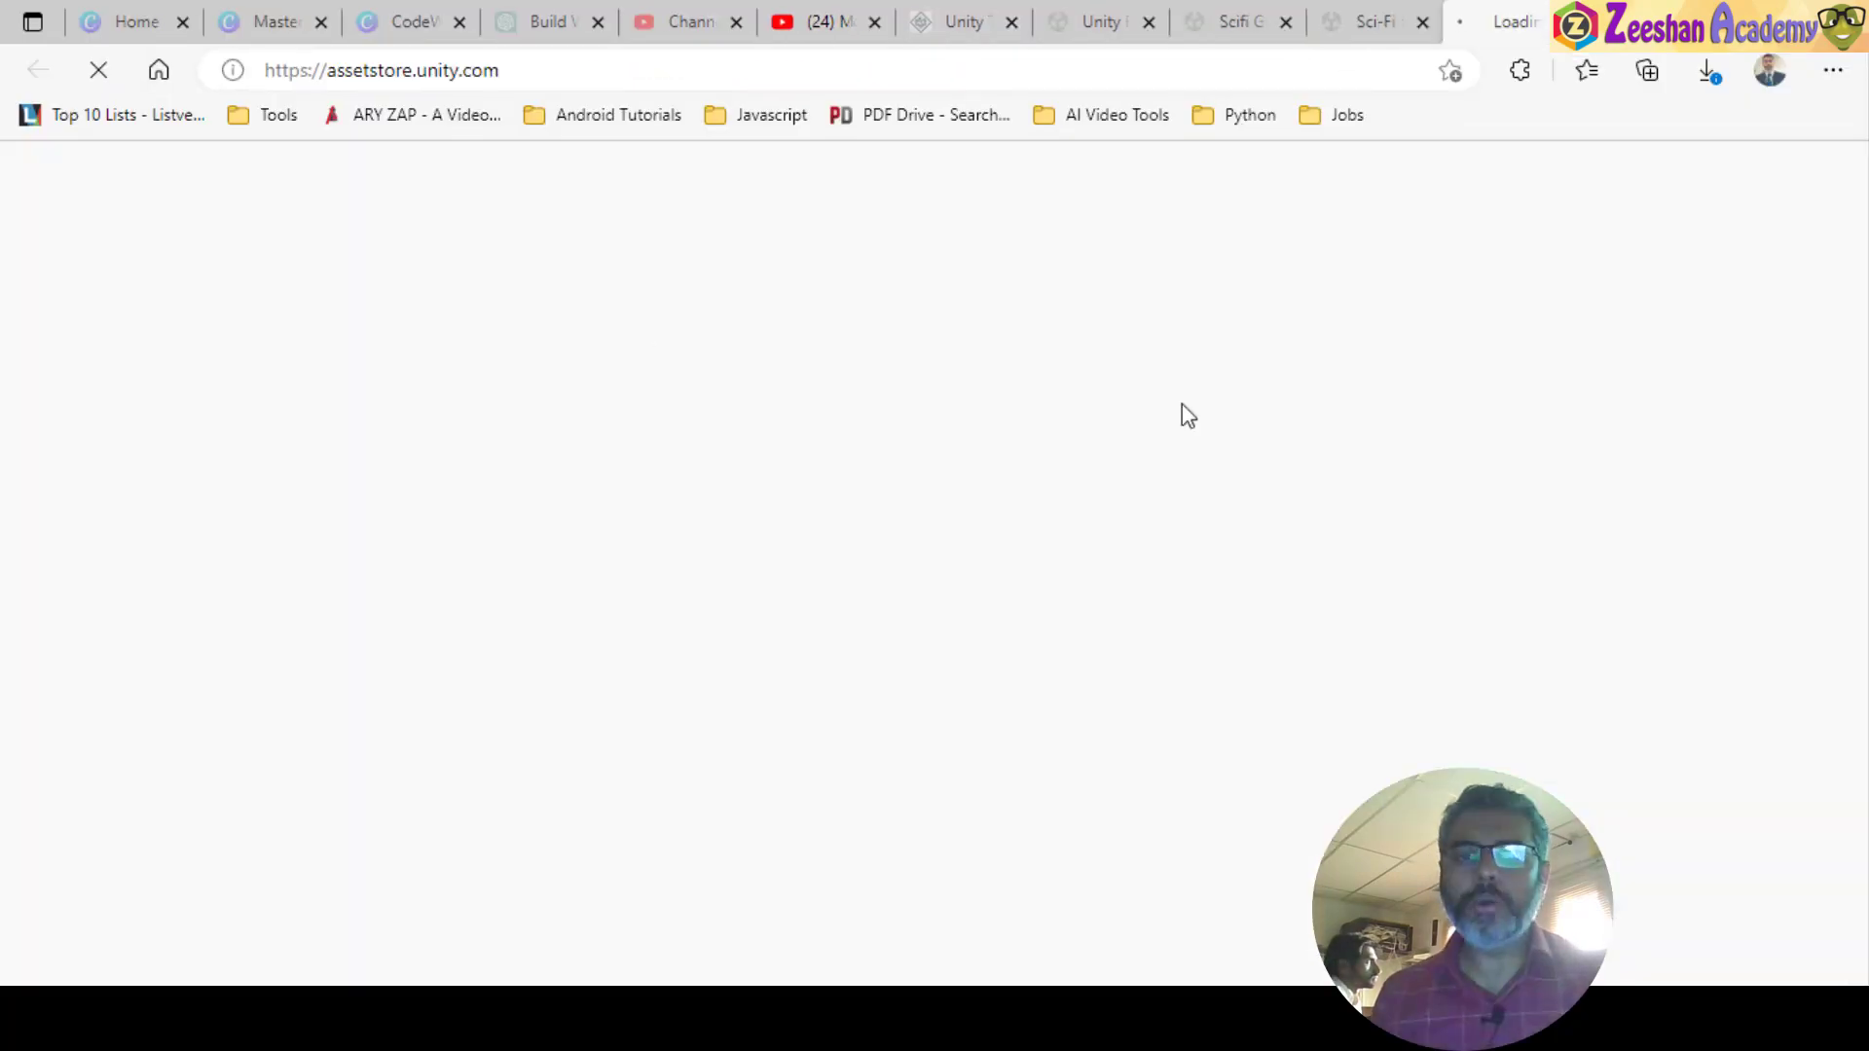
pyautogui.click(1326, 19)
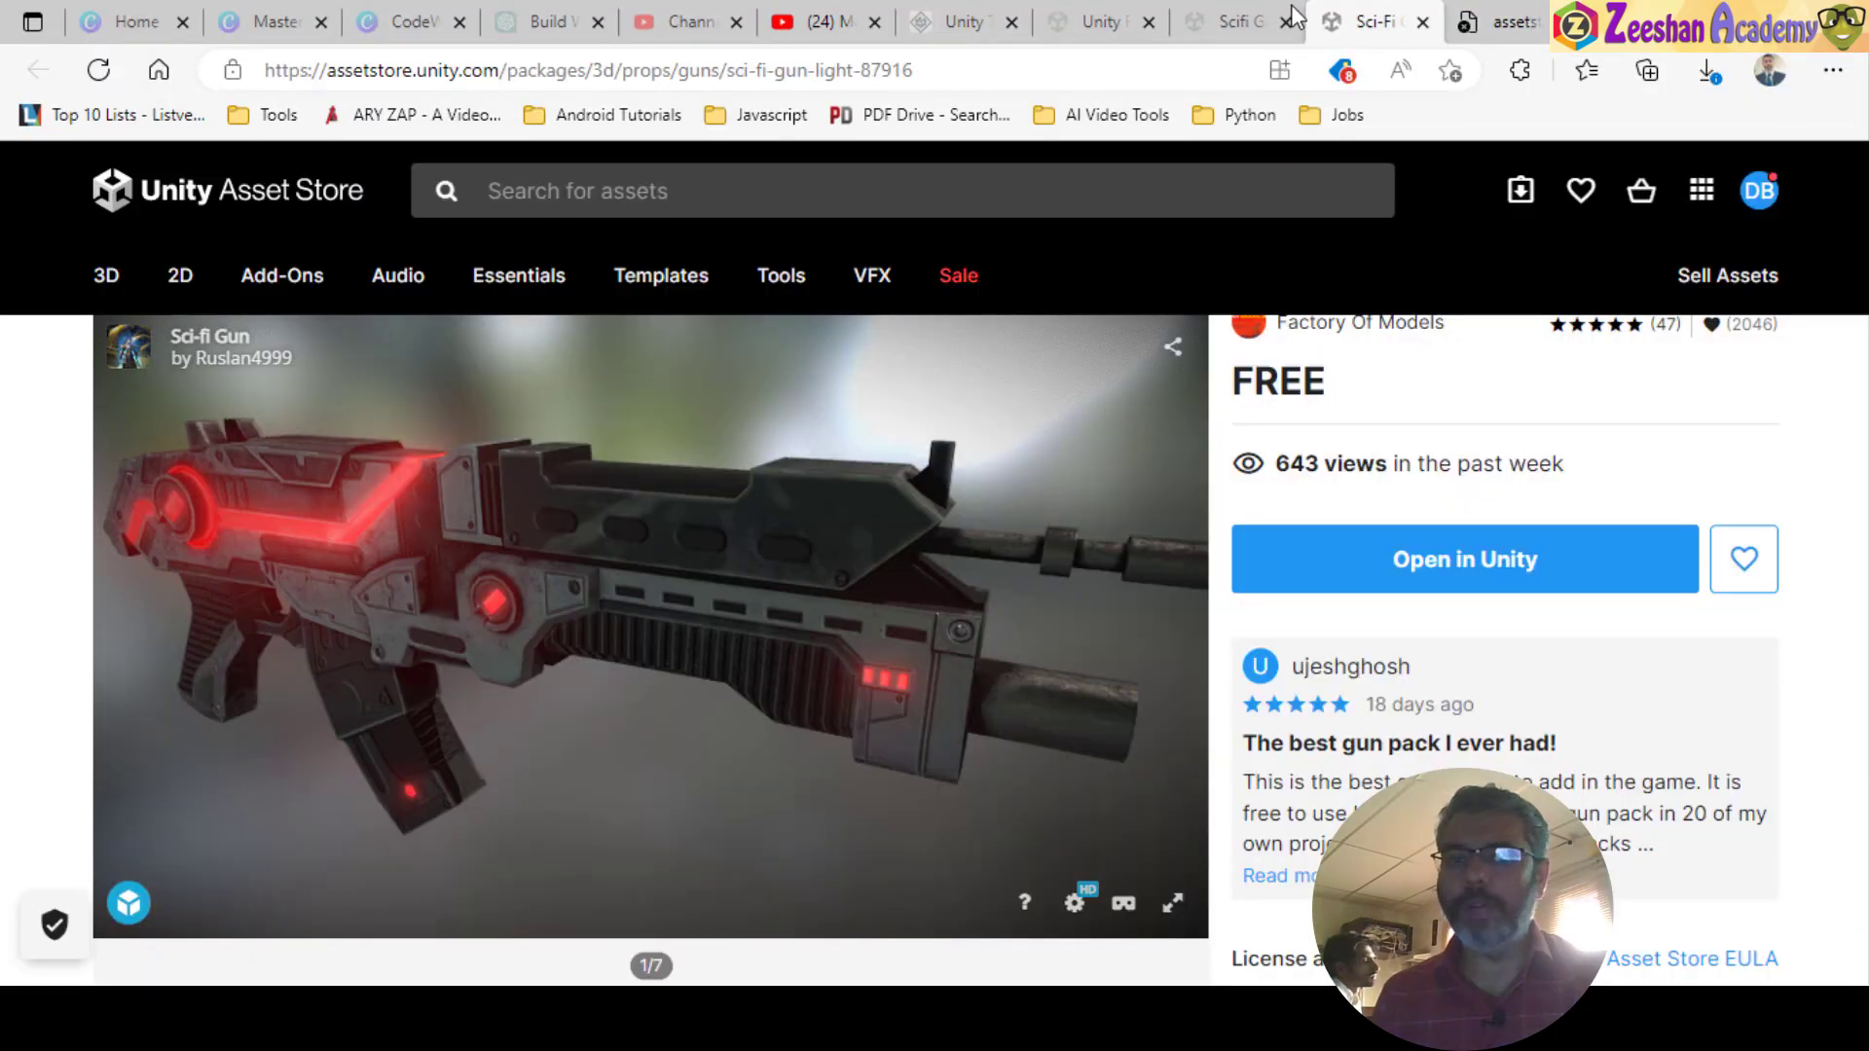
# - Bring up the free Scifi Gun Collection page and examine its preview image and overview
pyautogui.click(1216, 16)
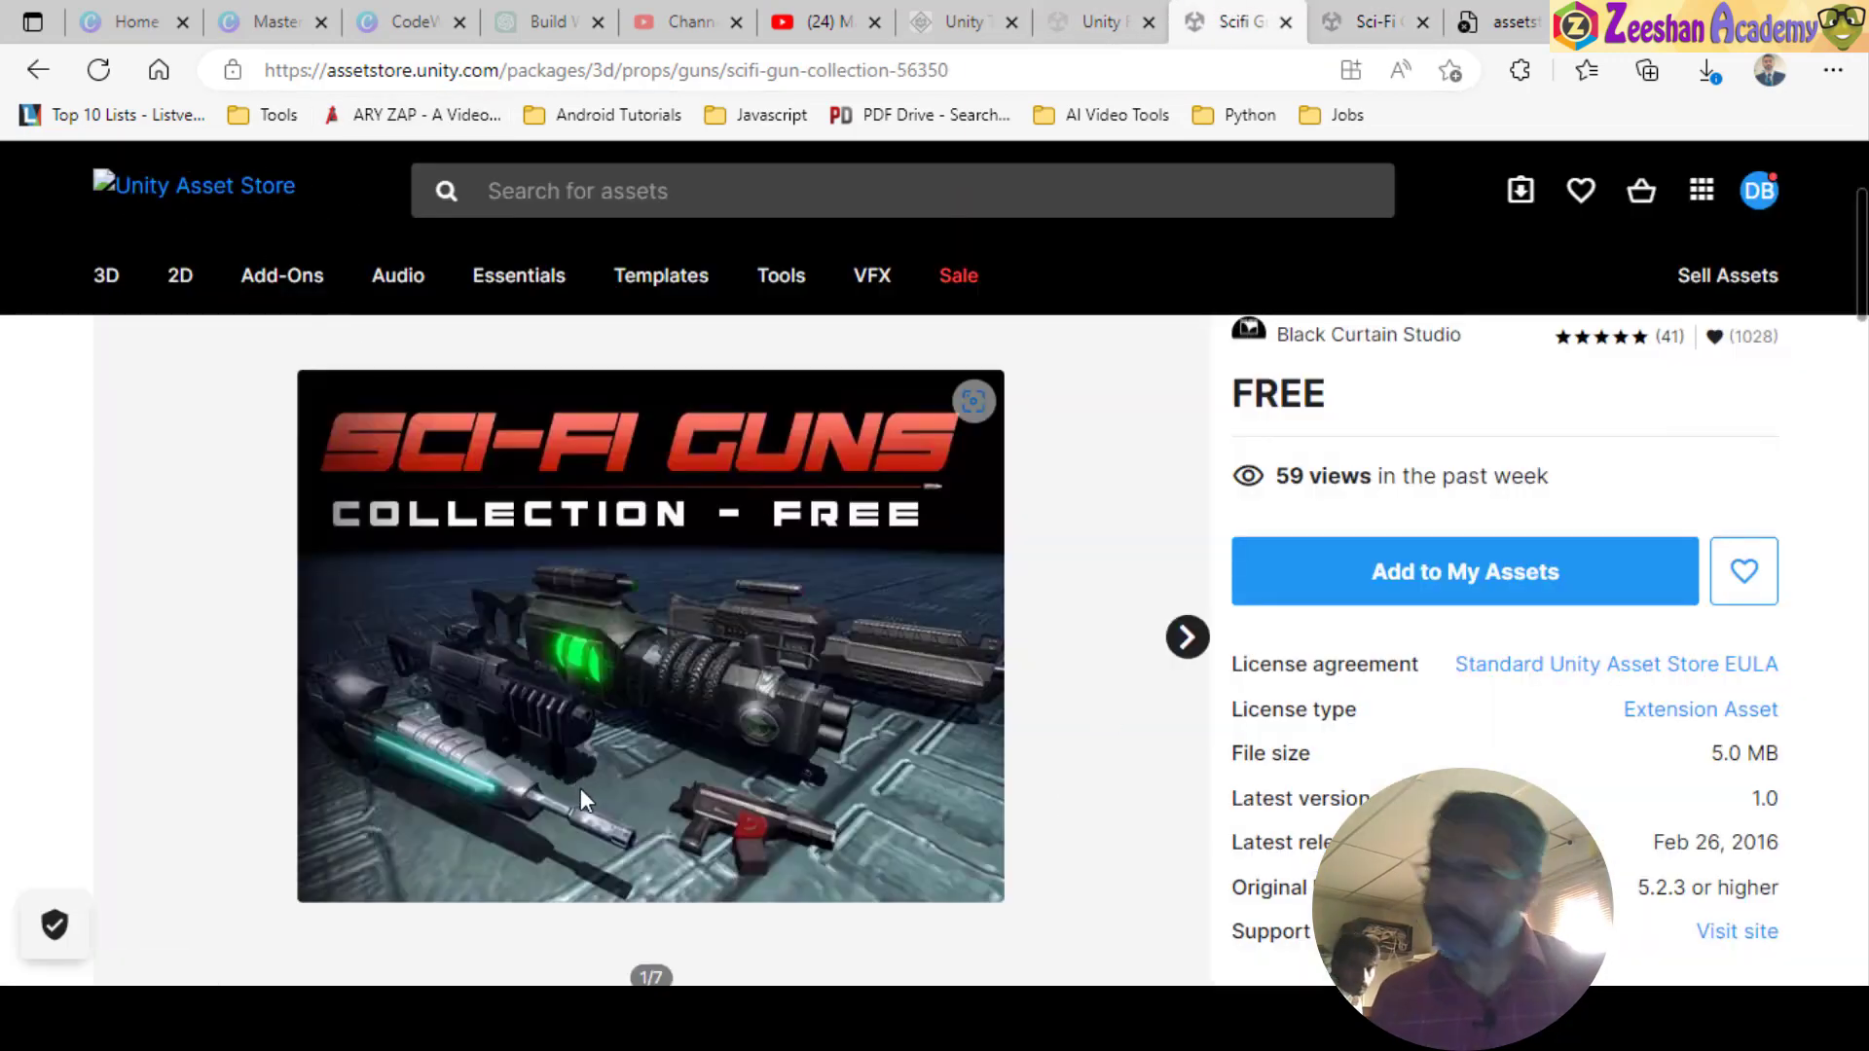
pyautogui.scroll(-3, 570, 788)
pyautogui.scroll(-3, 906, 771)
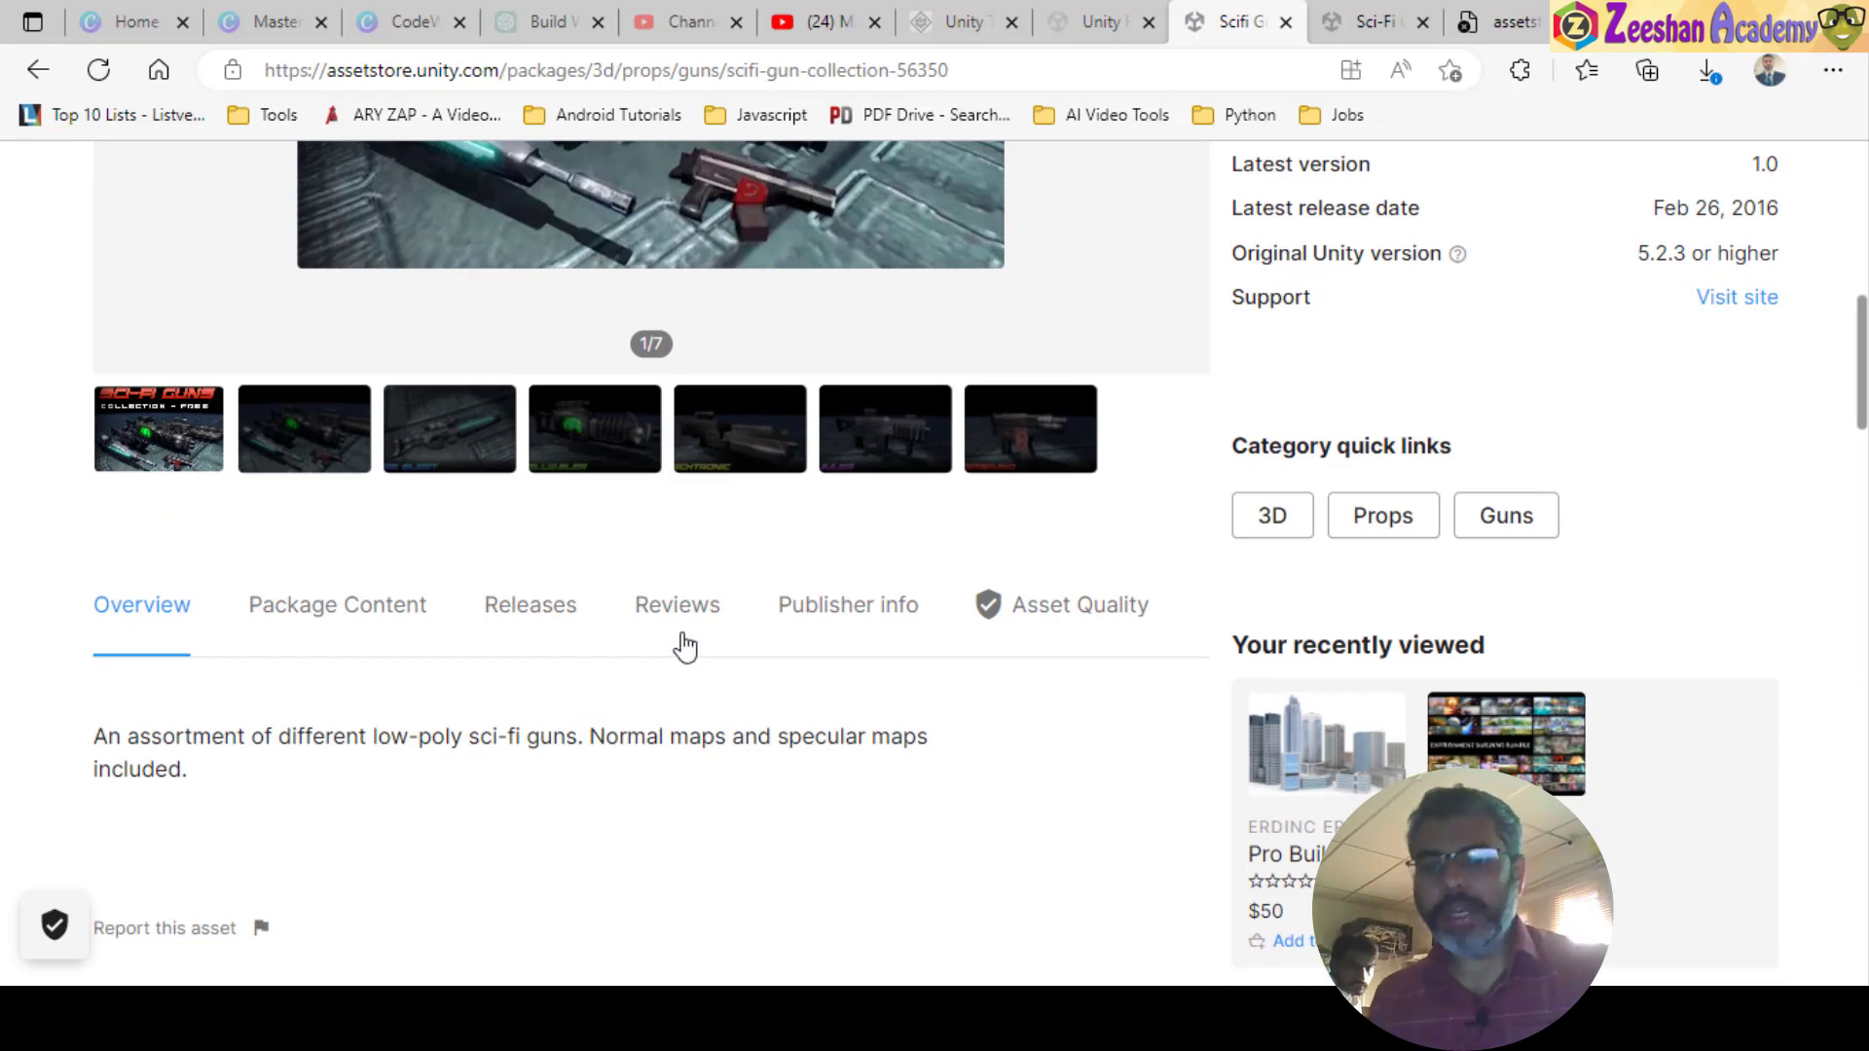
pyautogui.scroll(3, 721, 551)
pyautogui.scroll(1, 623, 589)
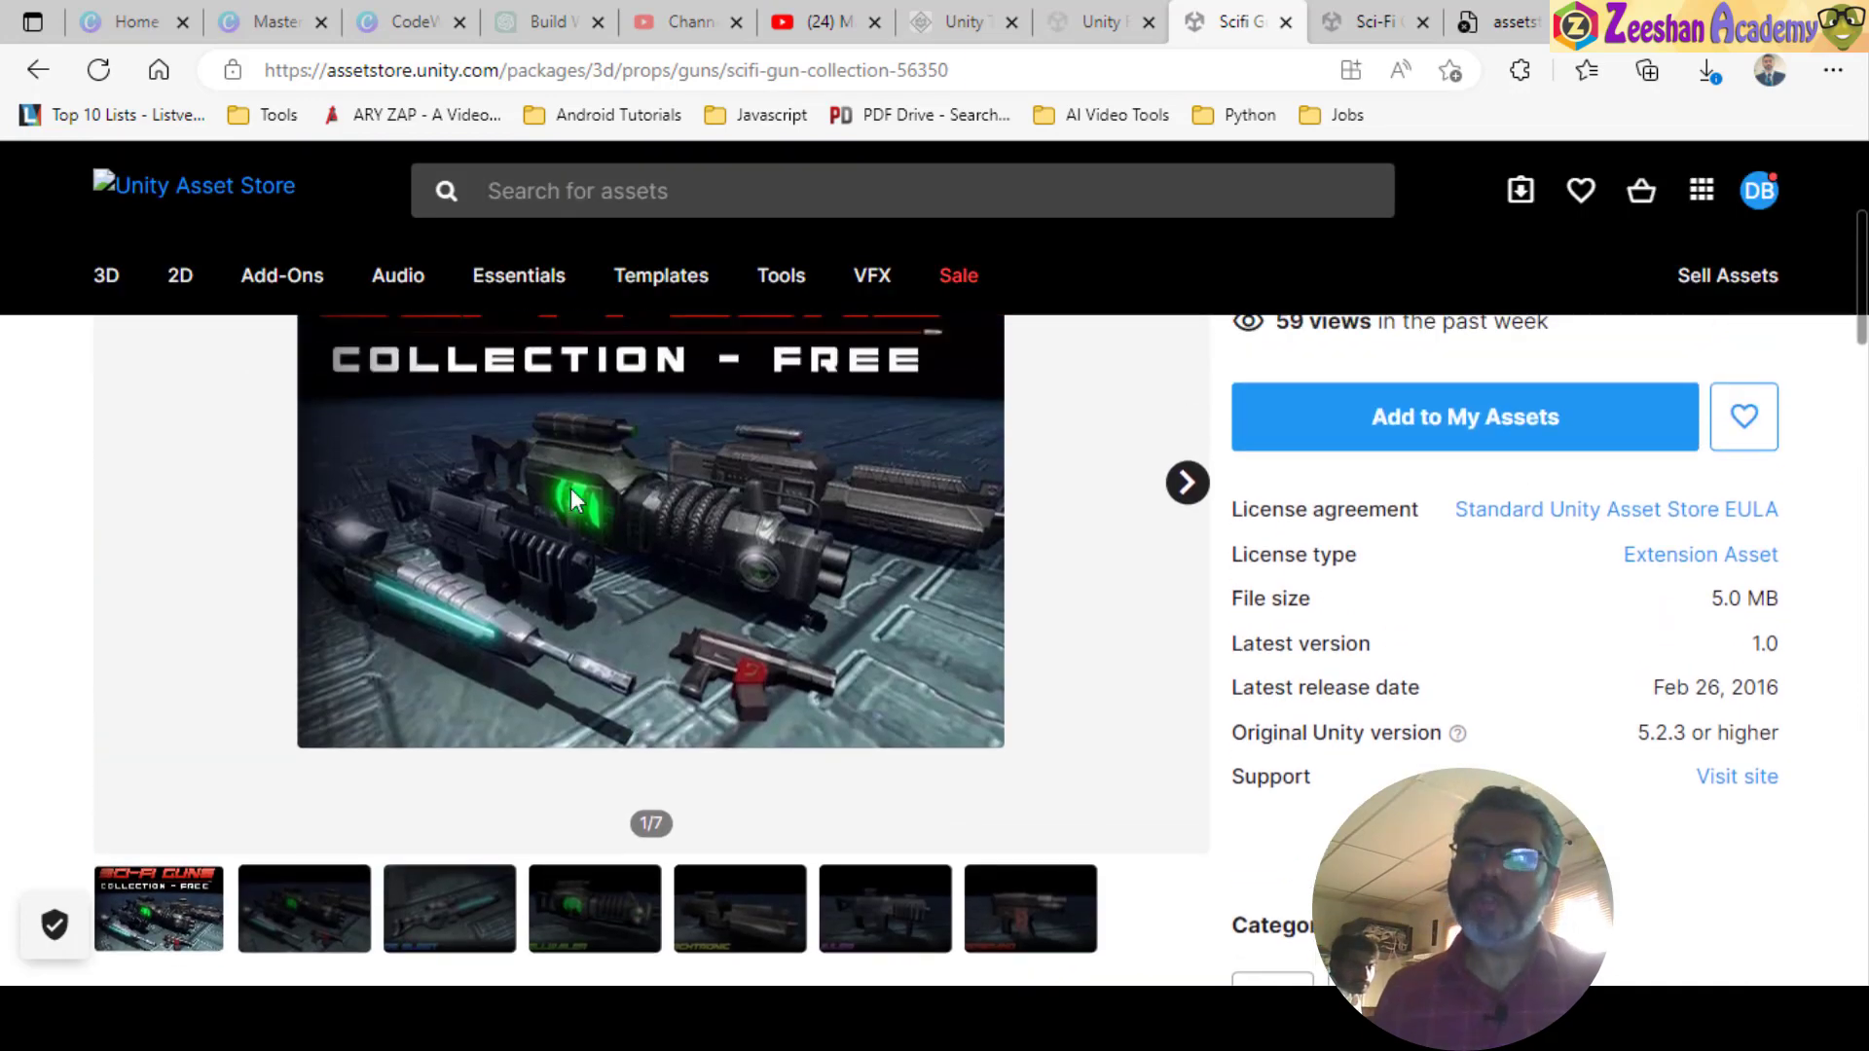
# - Check the recent asset searches, look over the related gun assets, and review the Scifi Gun Collection's package details
pyautogui.click(489, 191)
pyautogui.scroll(-10, 500, 500)
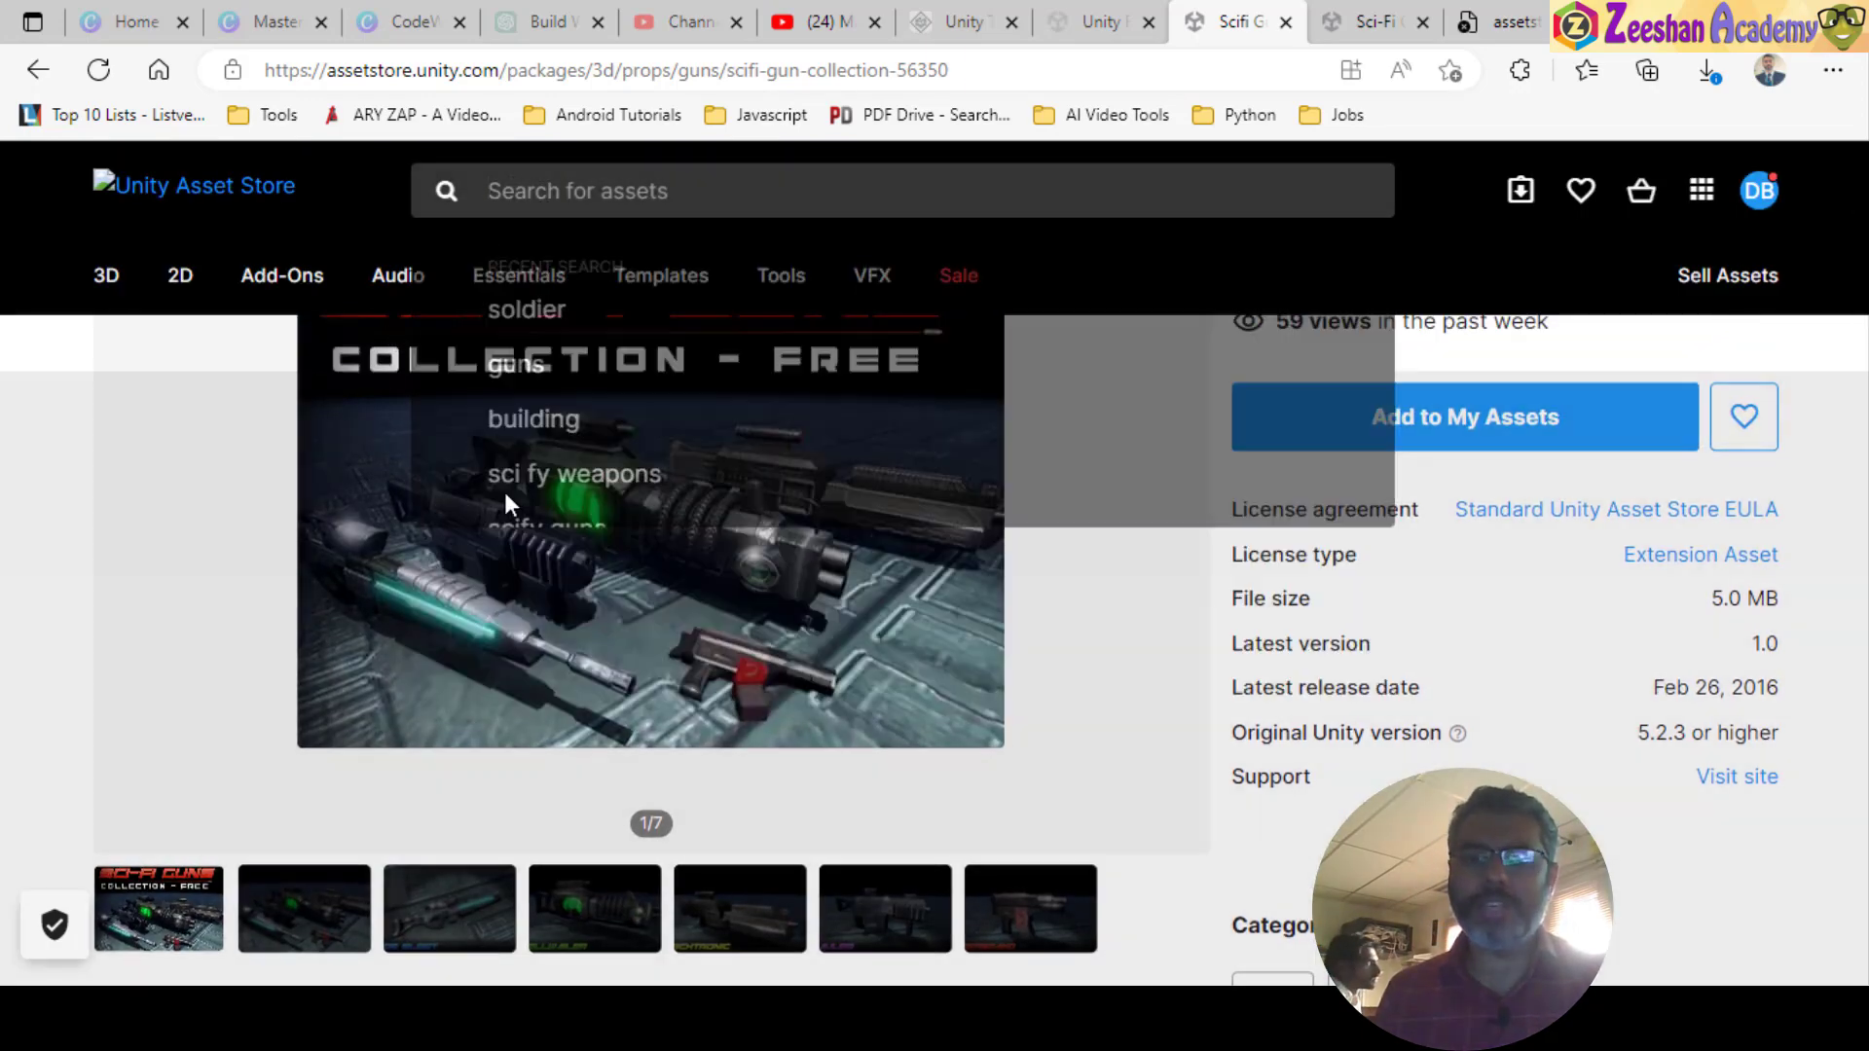
pyautogui.scroll(-5, 922, 759)
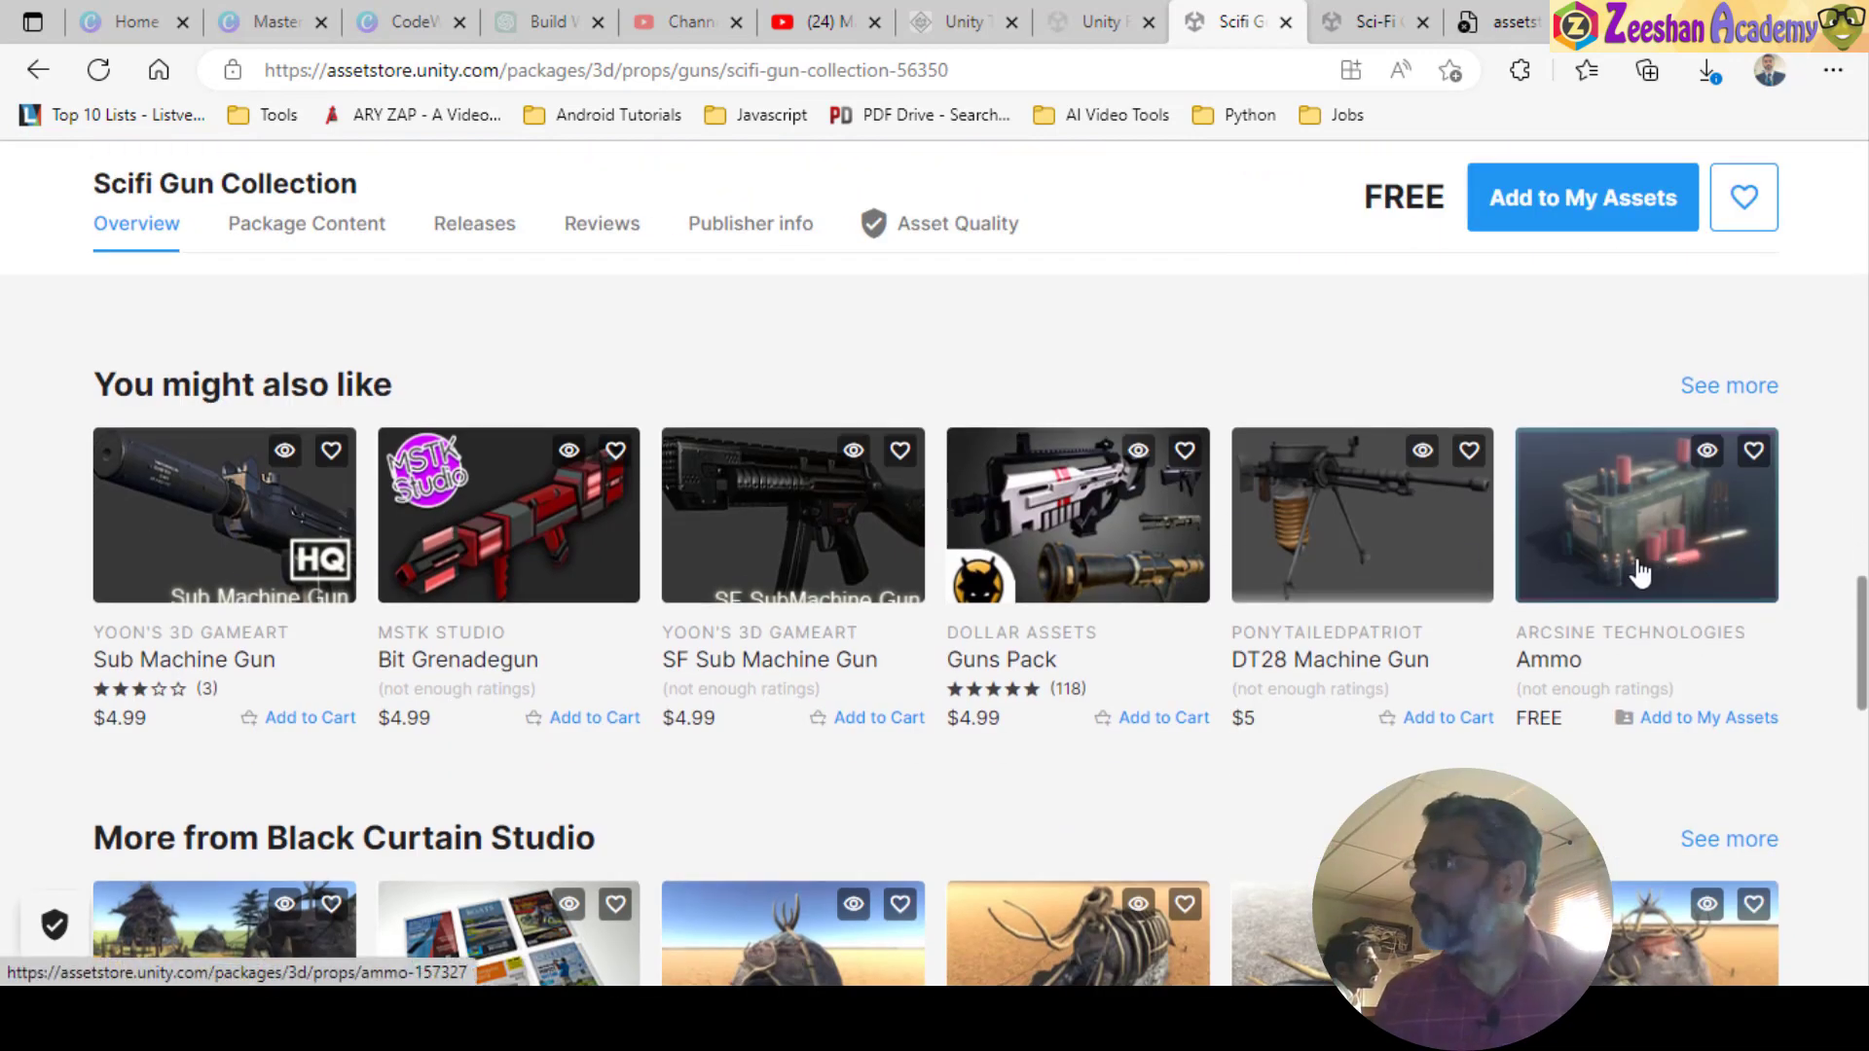
pyautogui.scroll(5, 1189, 470)
pyautogui.scroll(6, 1194, 472)
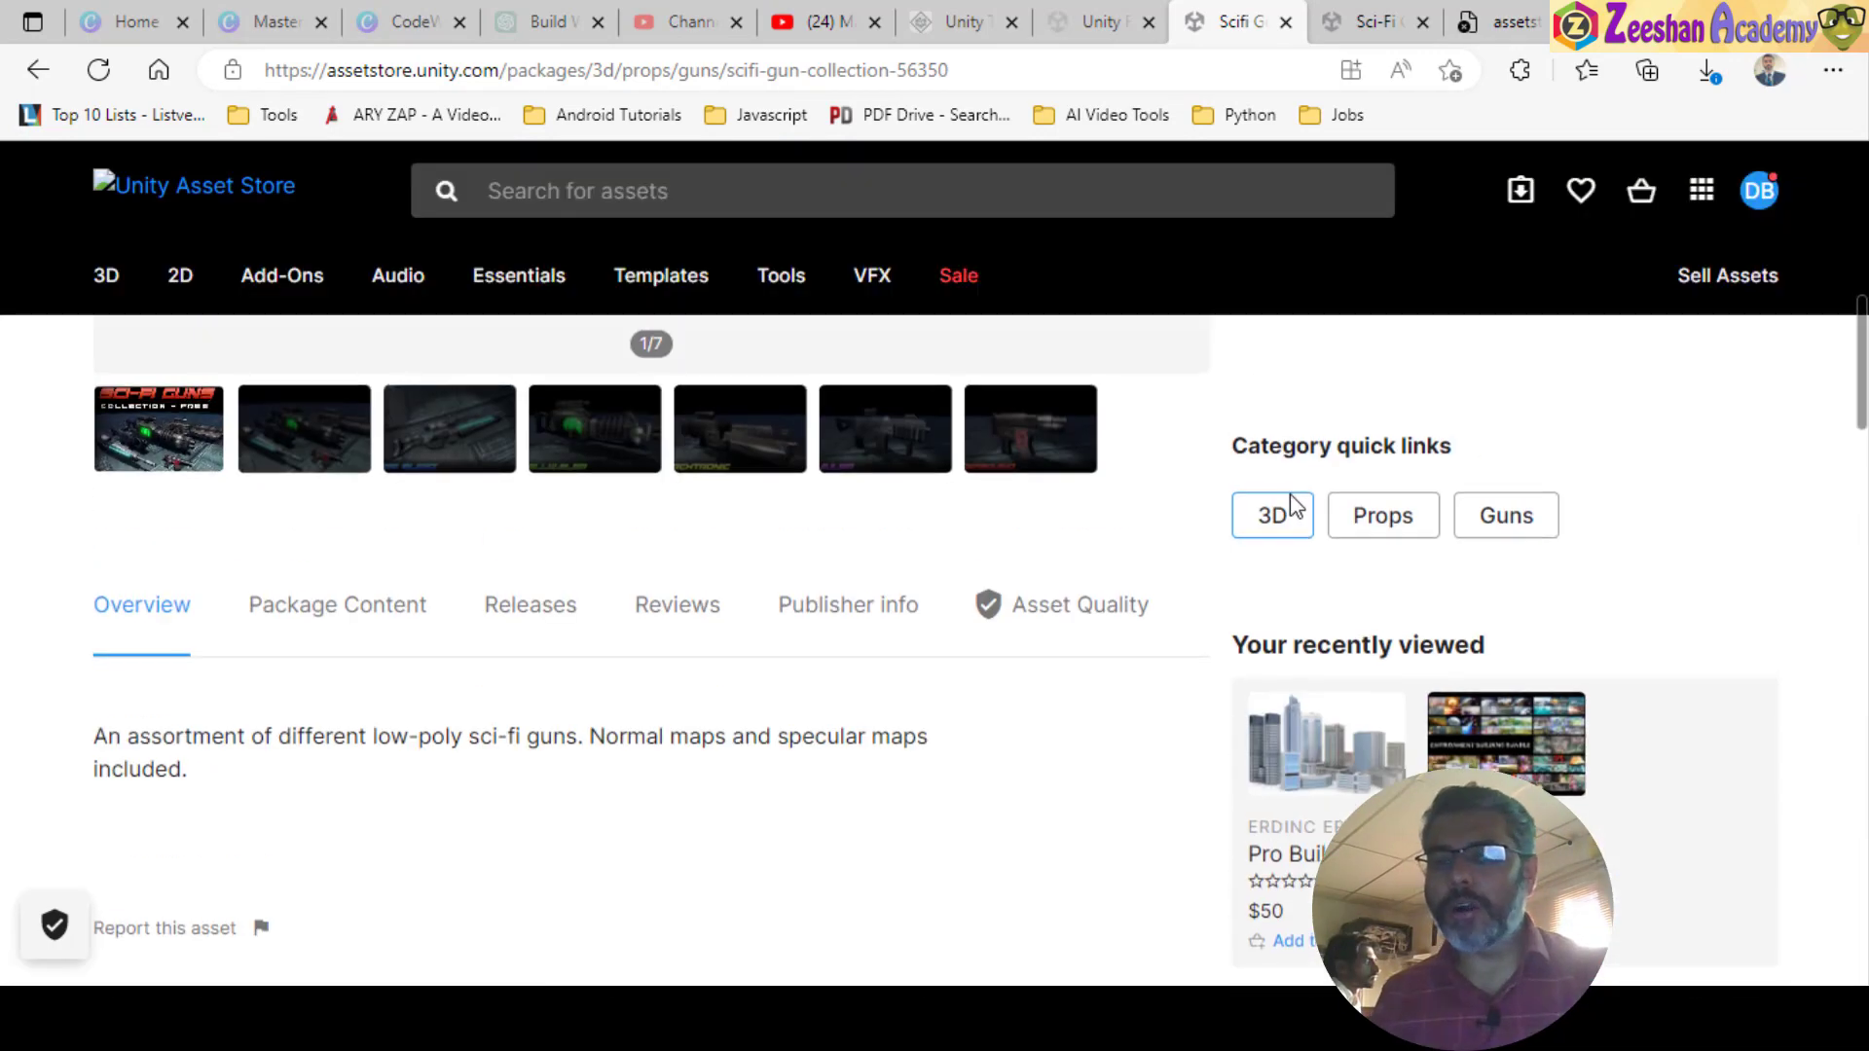
pyautogui.scroll(-1, 1281, 763)
pyautogui.scroll(4, 1495, 690)
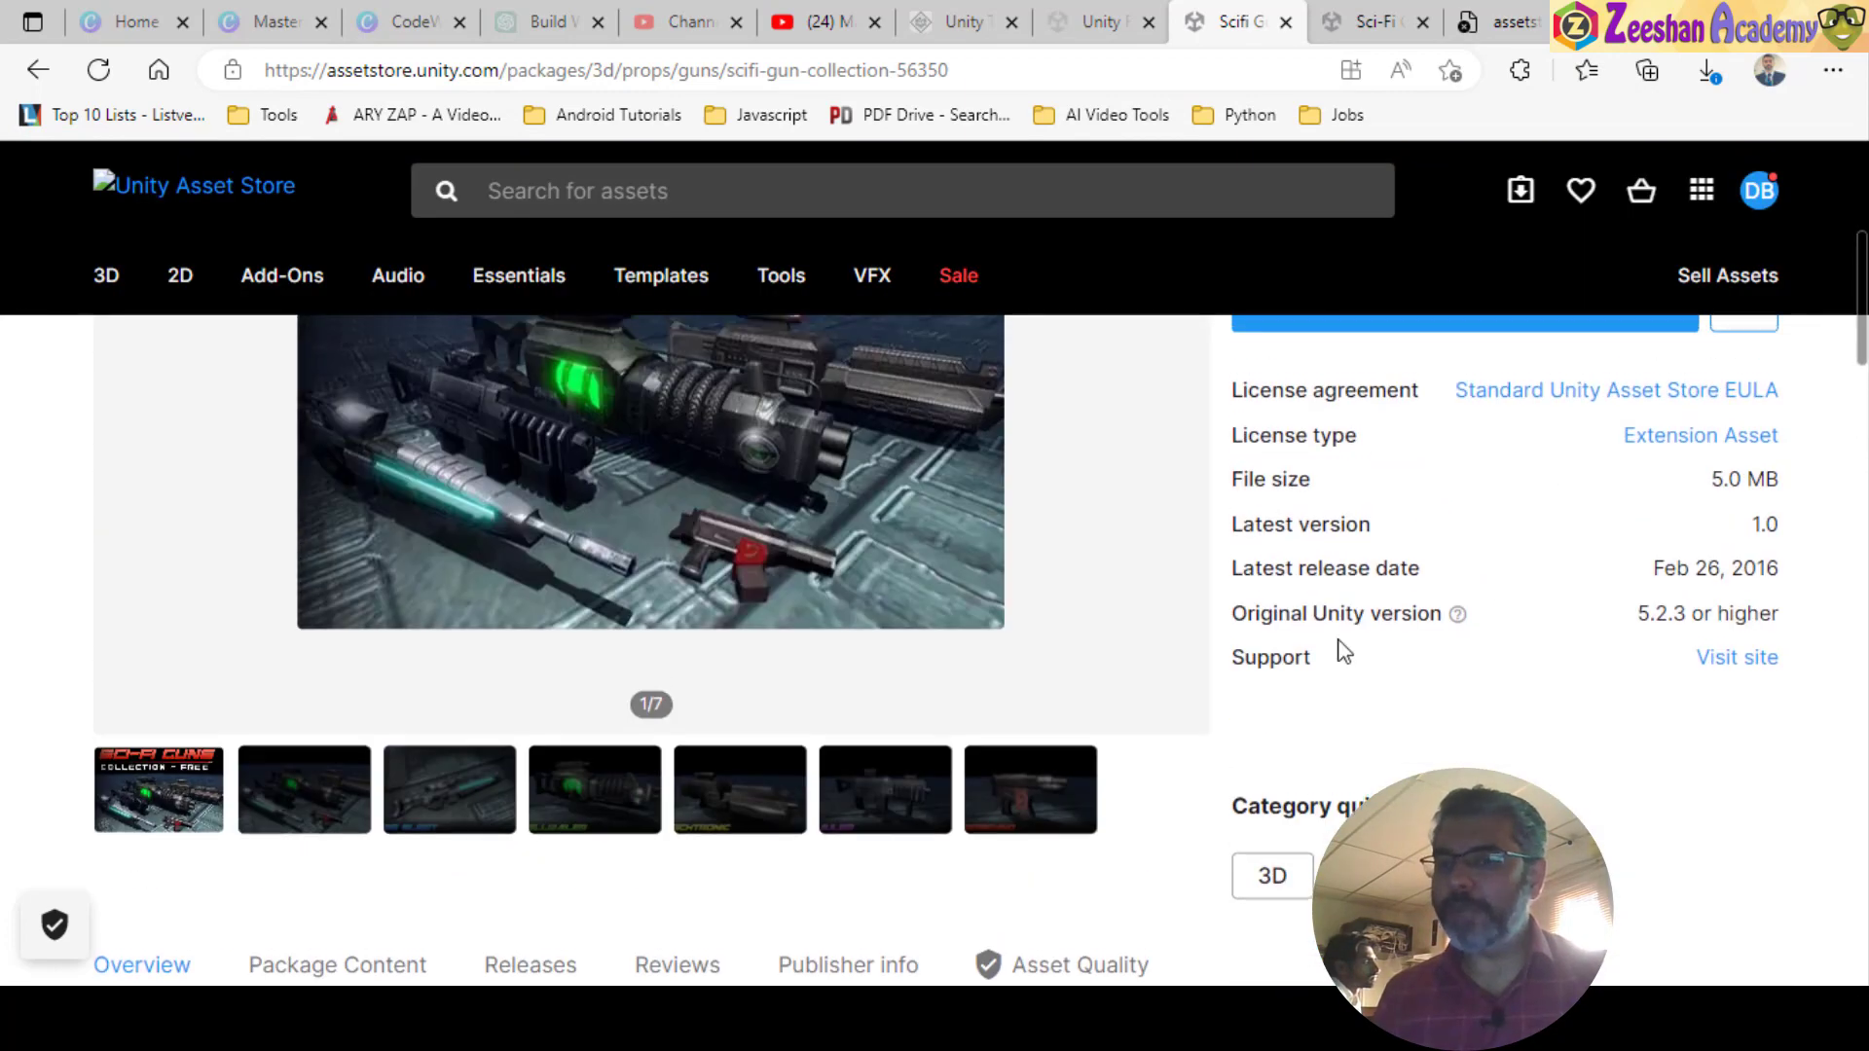
pyautogui.scroll(2, 1392, 594)
pyautogui.scroll(-3, 1324, 633)
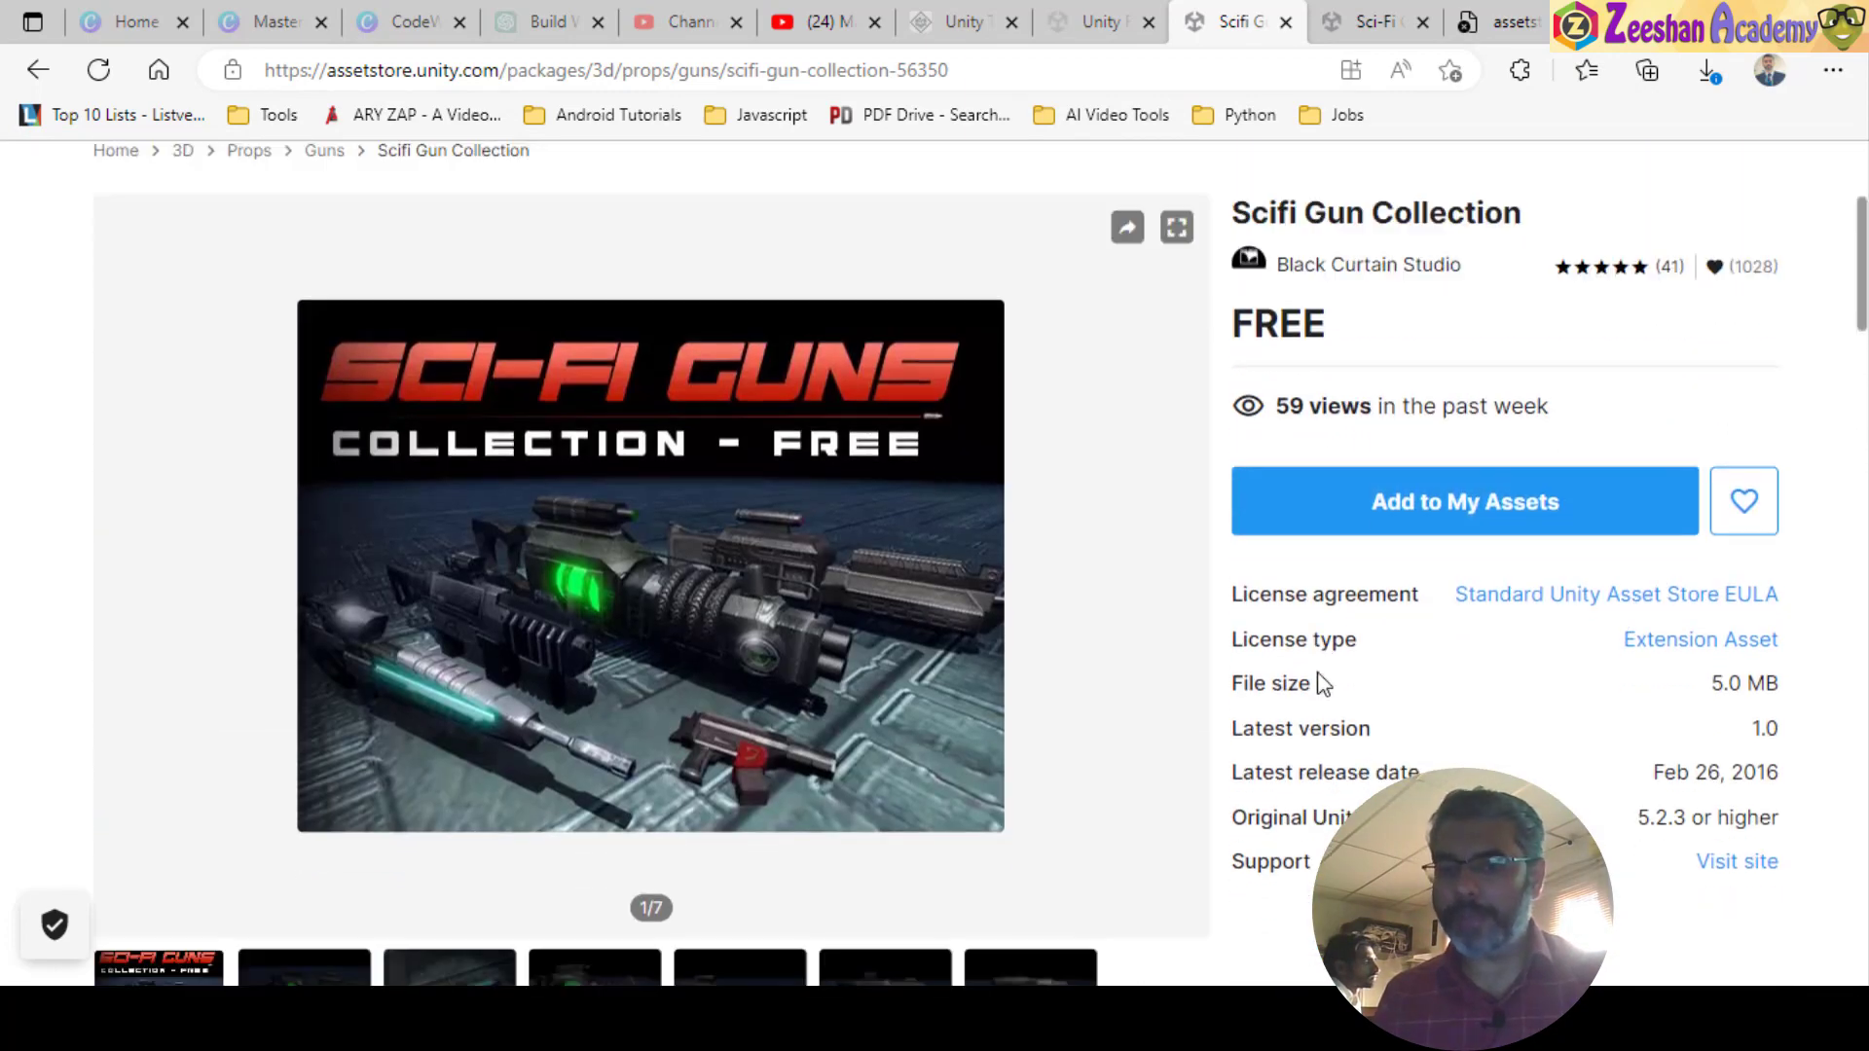
pyautogui.scroll(-2, 689, 582)
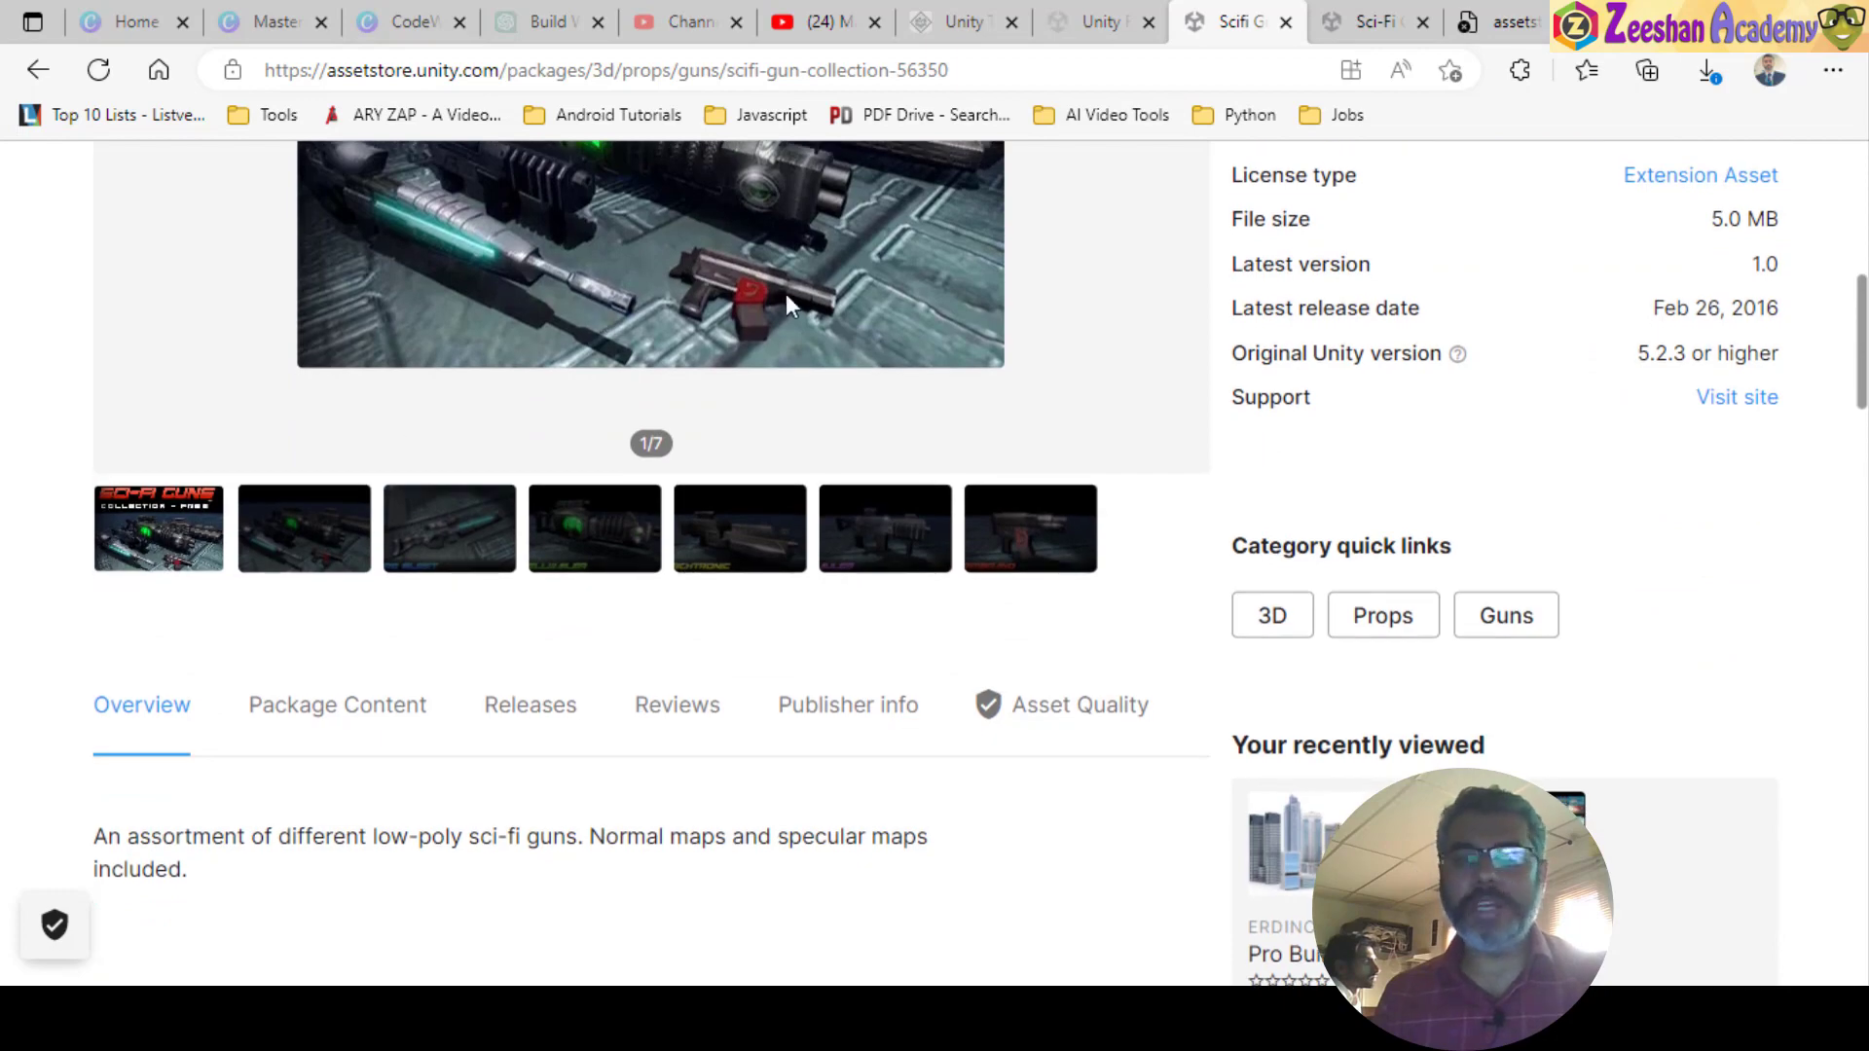
pyautogui.scroll(2, 689, 582)
# - Return to the Sci-Fi Gun Light page, check its package details and display the second preview image of the rifle
pyautogui.click(1353, 20)
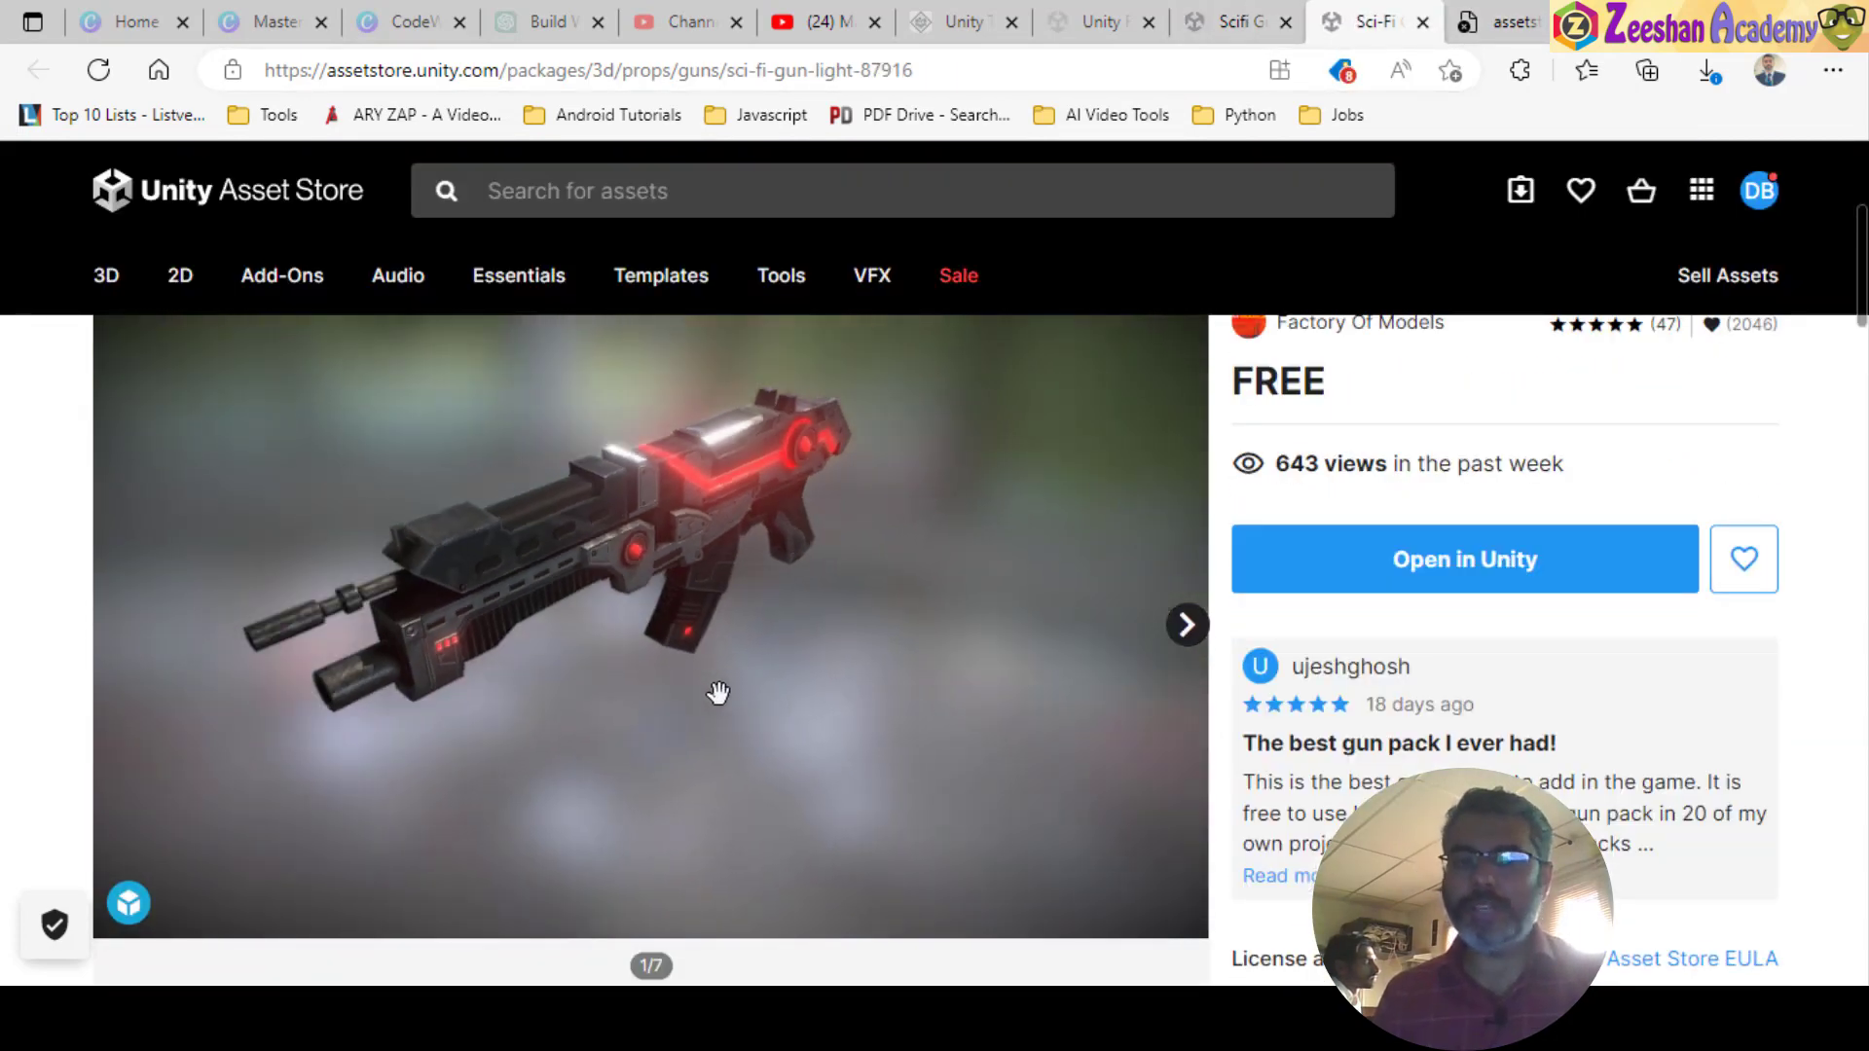
pyautogui.scroll(-5, 681, 681)
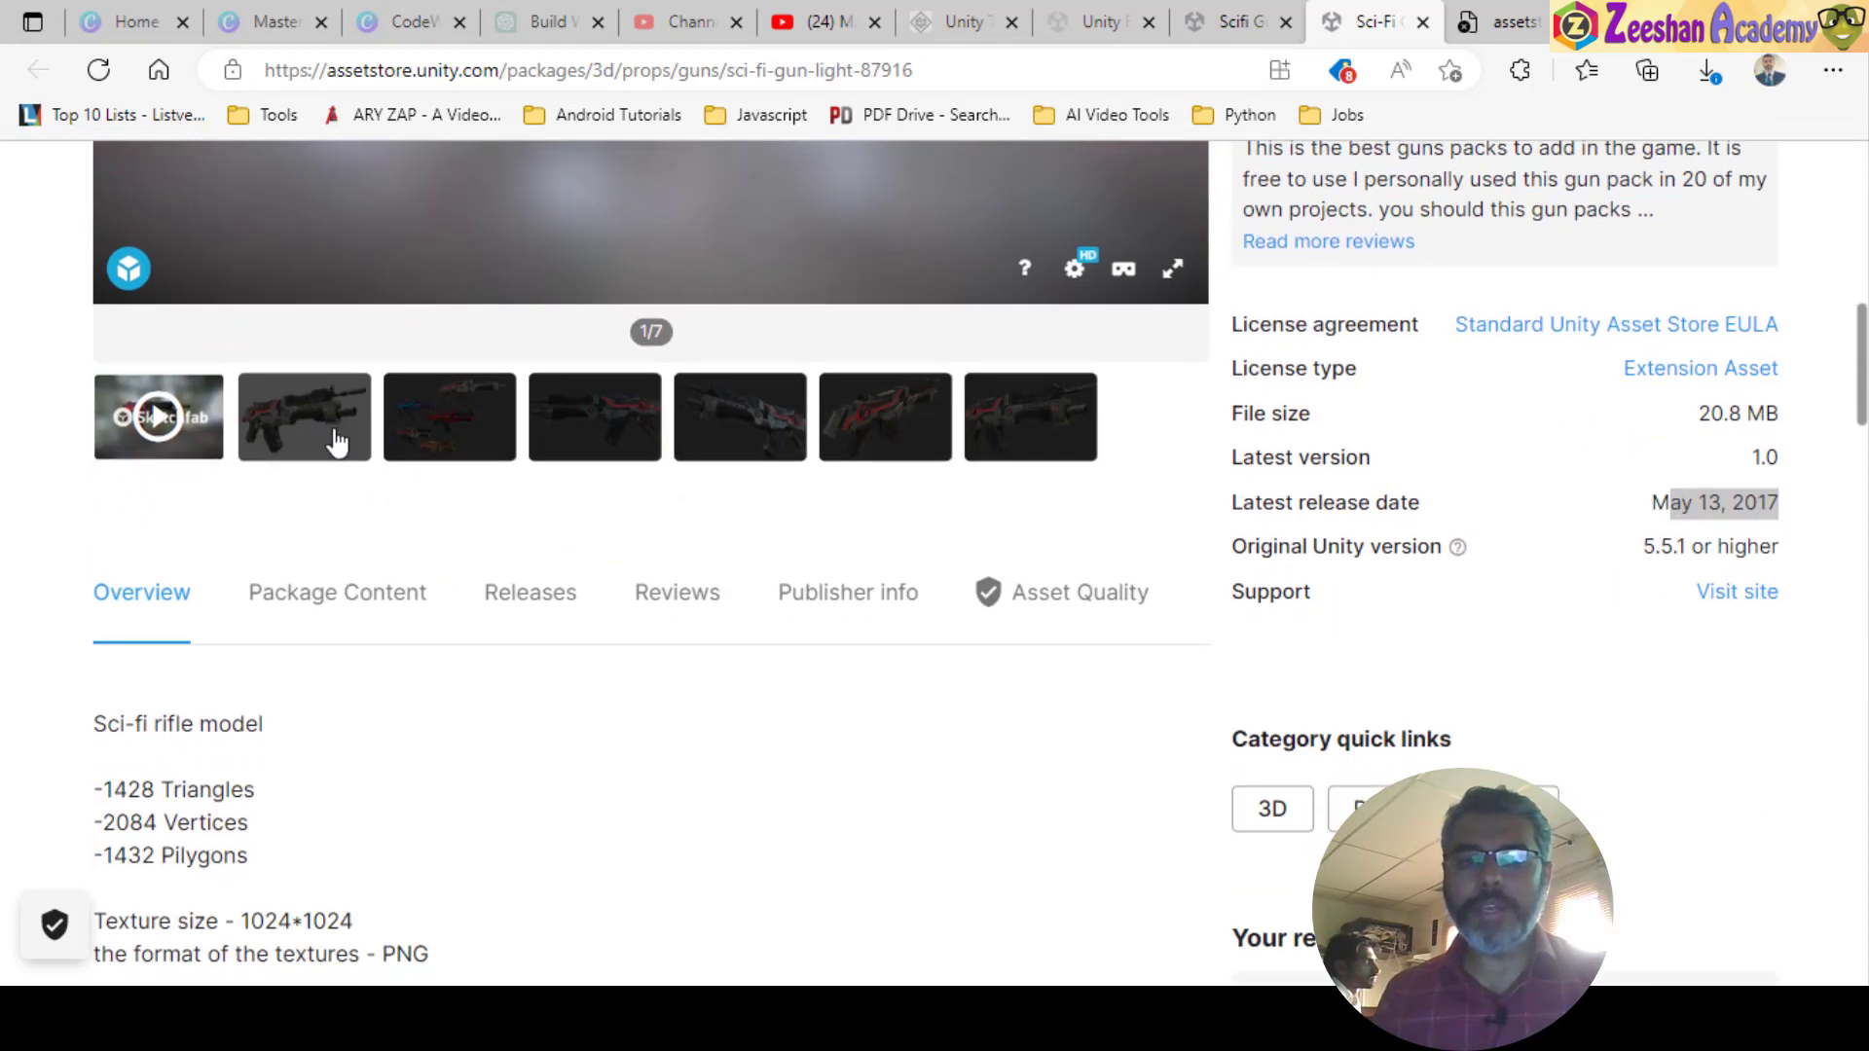
pyautogui.click(638, 438)
pyautogui.scroll(4, 681, 632)
pyautogui.click(177, 924)
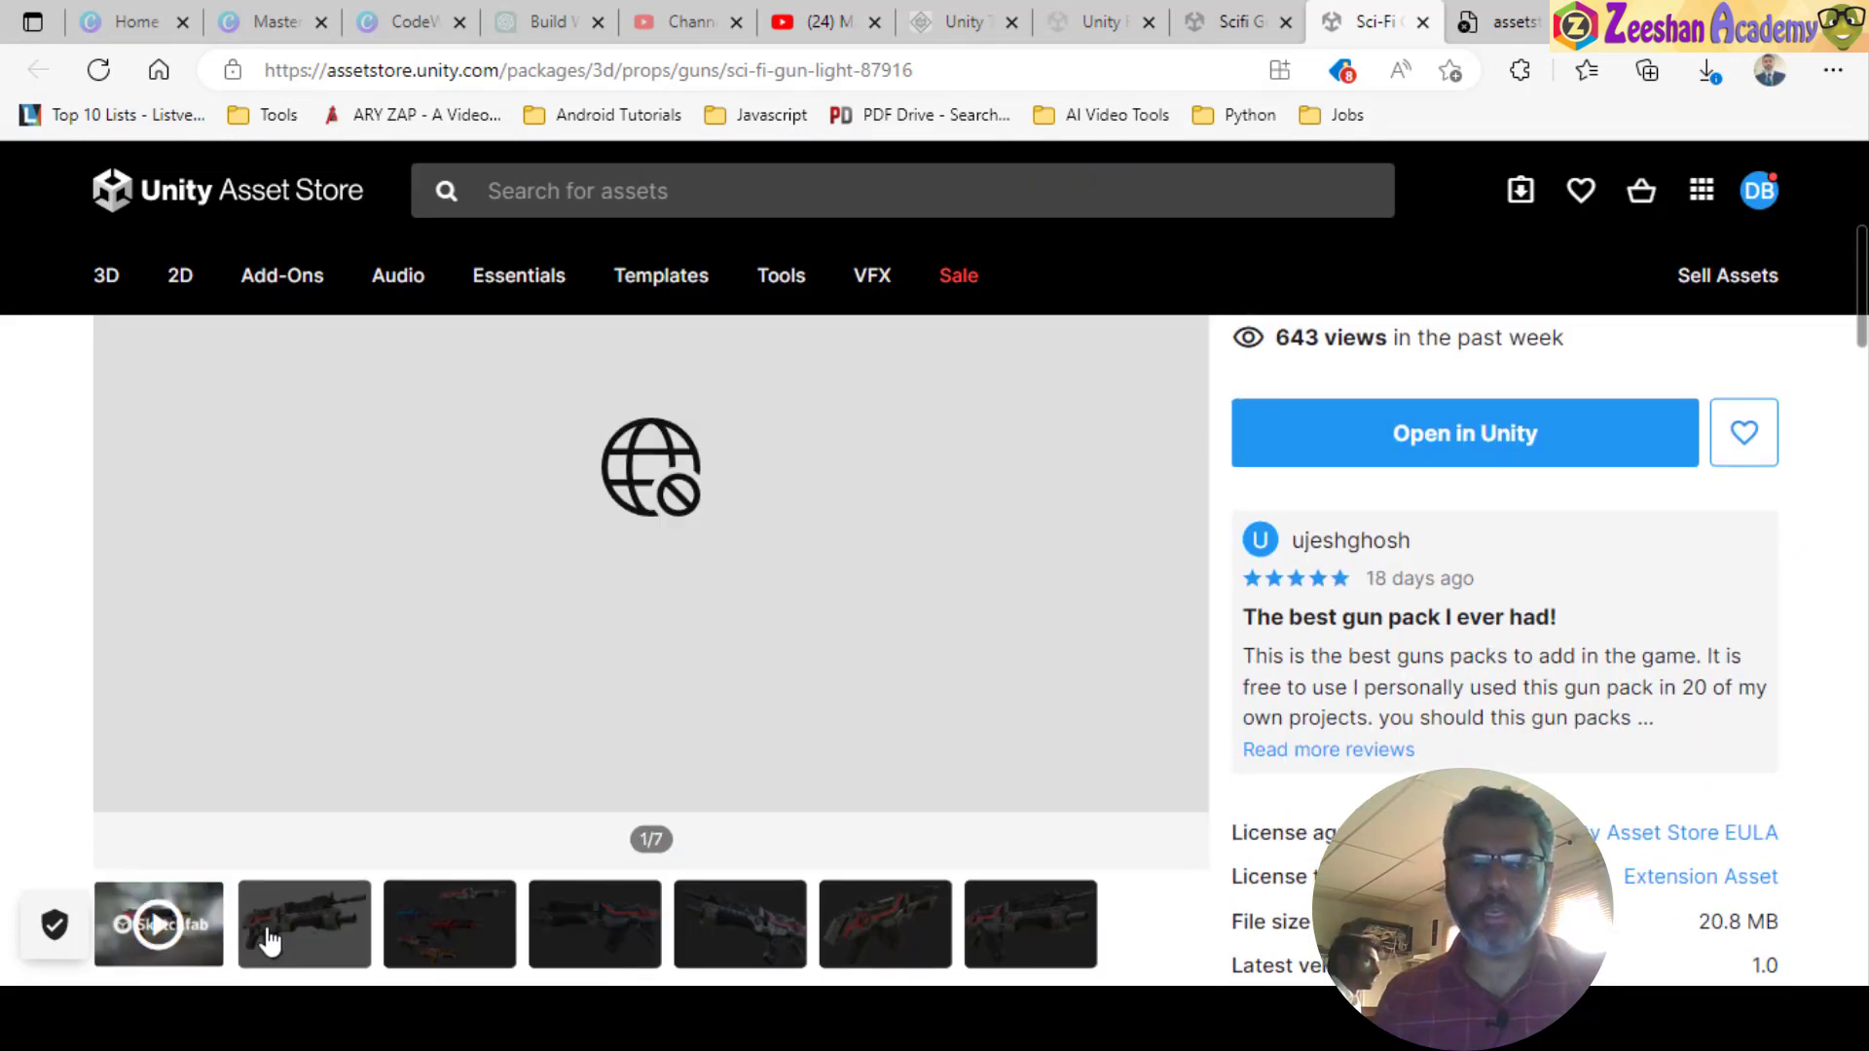
pyautogui.click(268, 932)
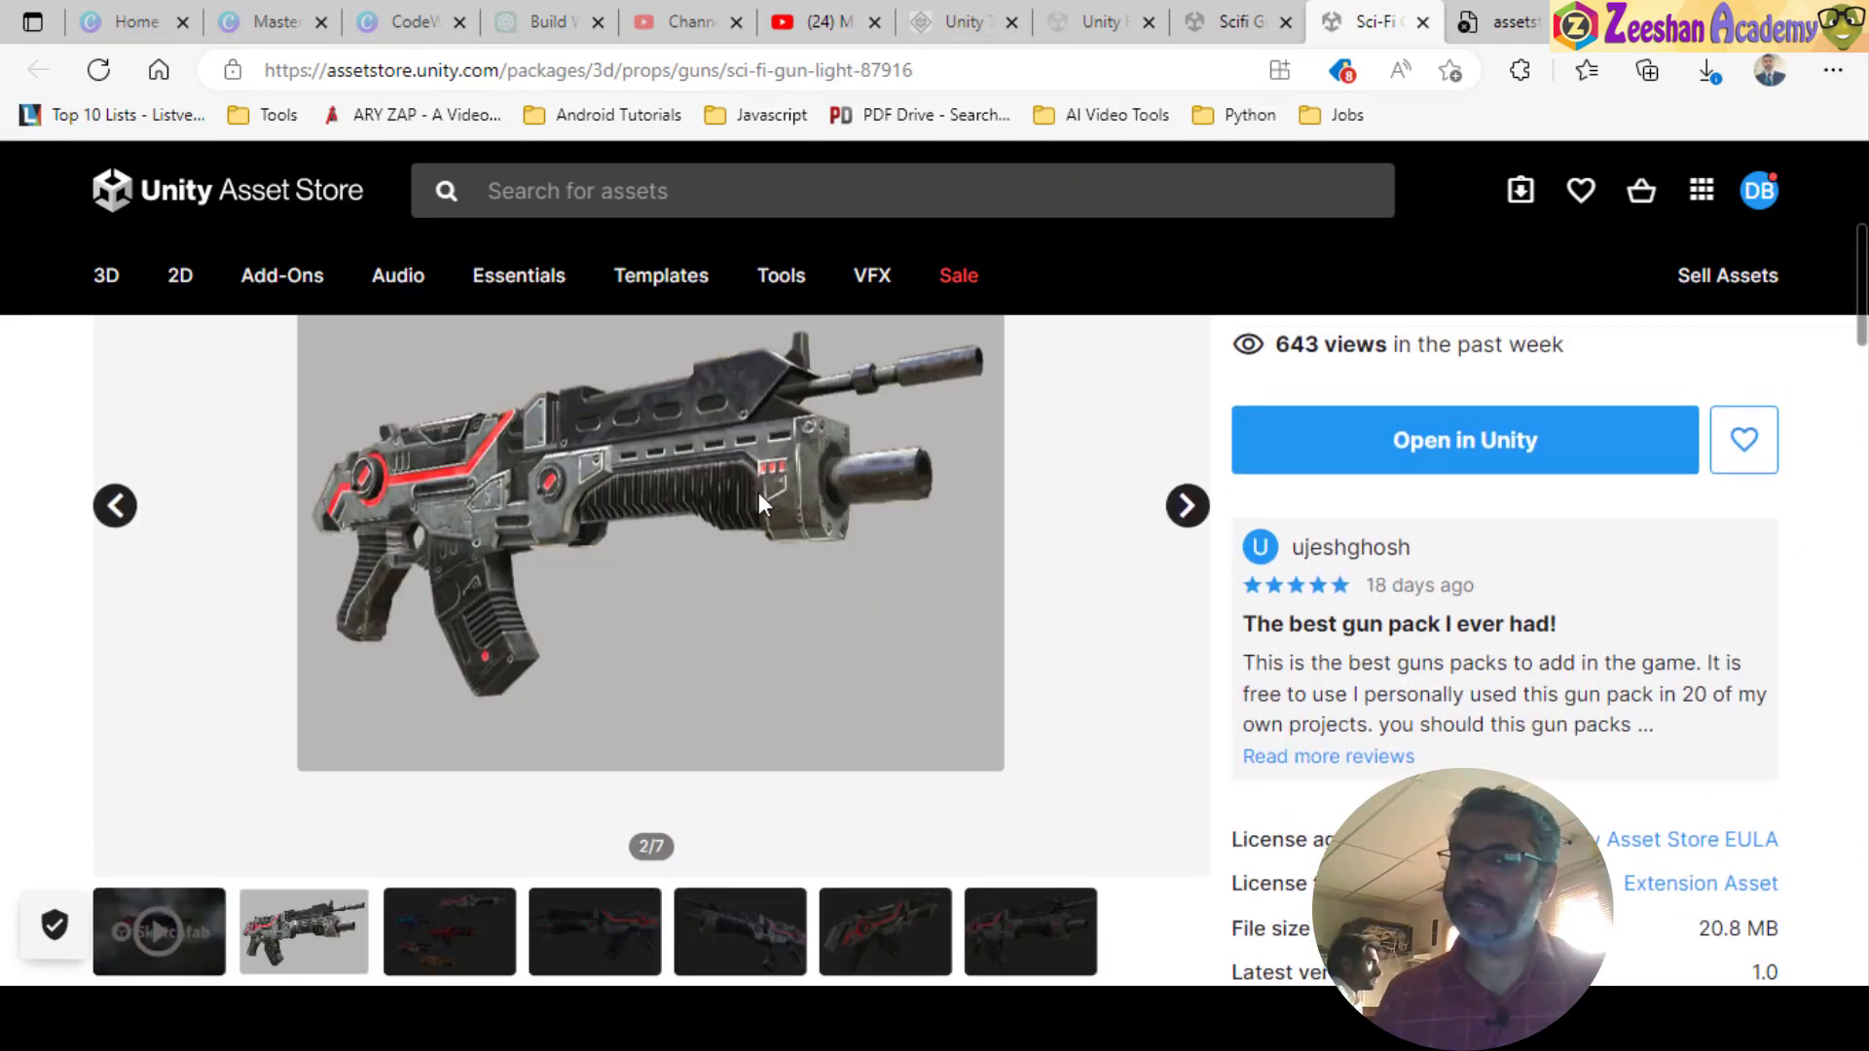
pyautogui.scroll(2, 759, 501)
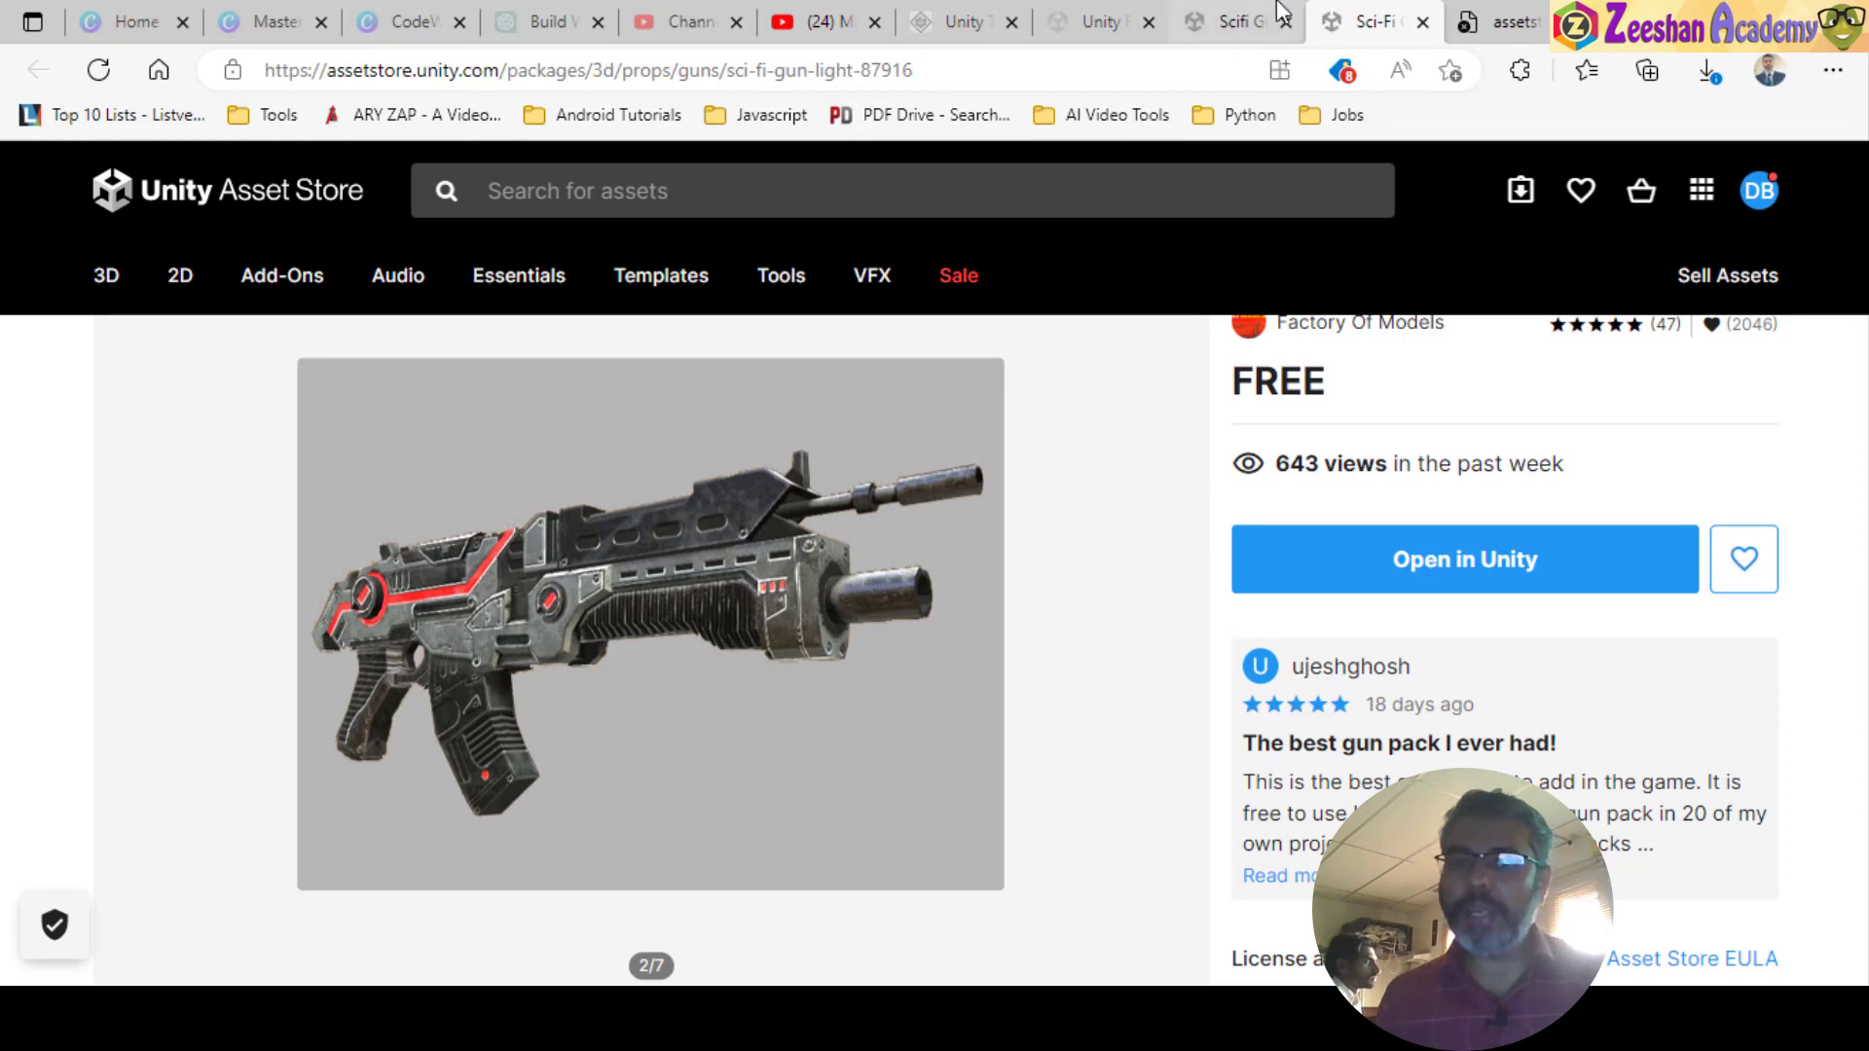
# - Check the Scifi Gun Collection page's option for adding it to the account's assets, and return to the Sci-Fi Gun Light page
pyautogui.click(1231, 21)
pyautogui.click(1490, 313)
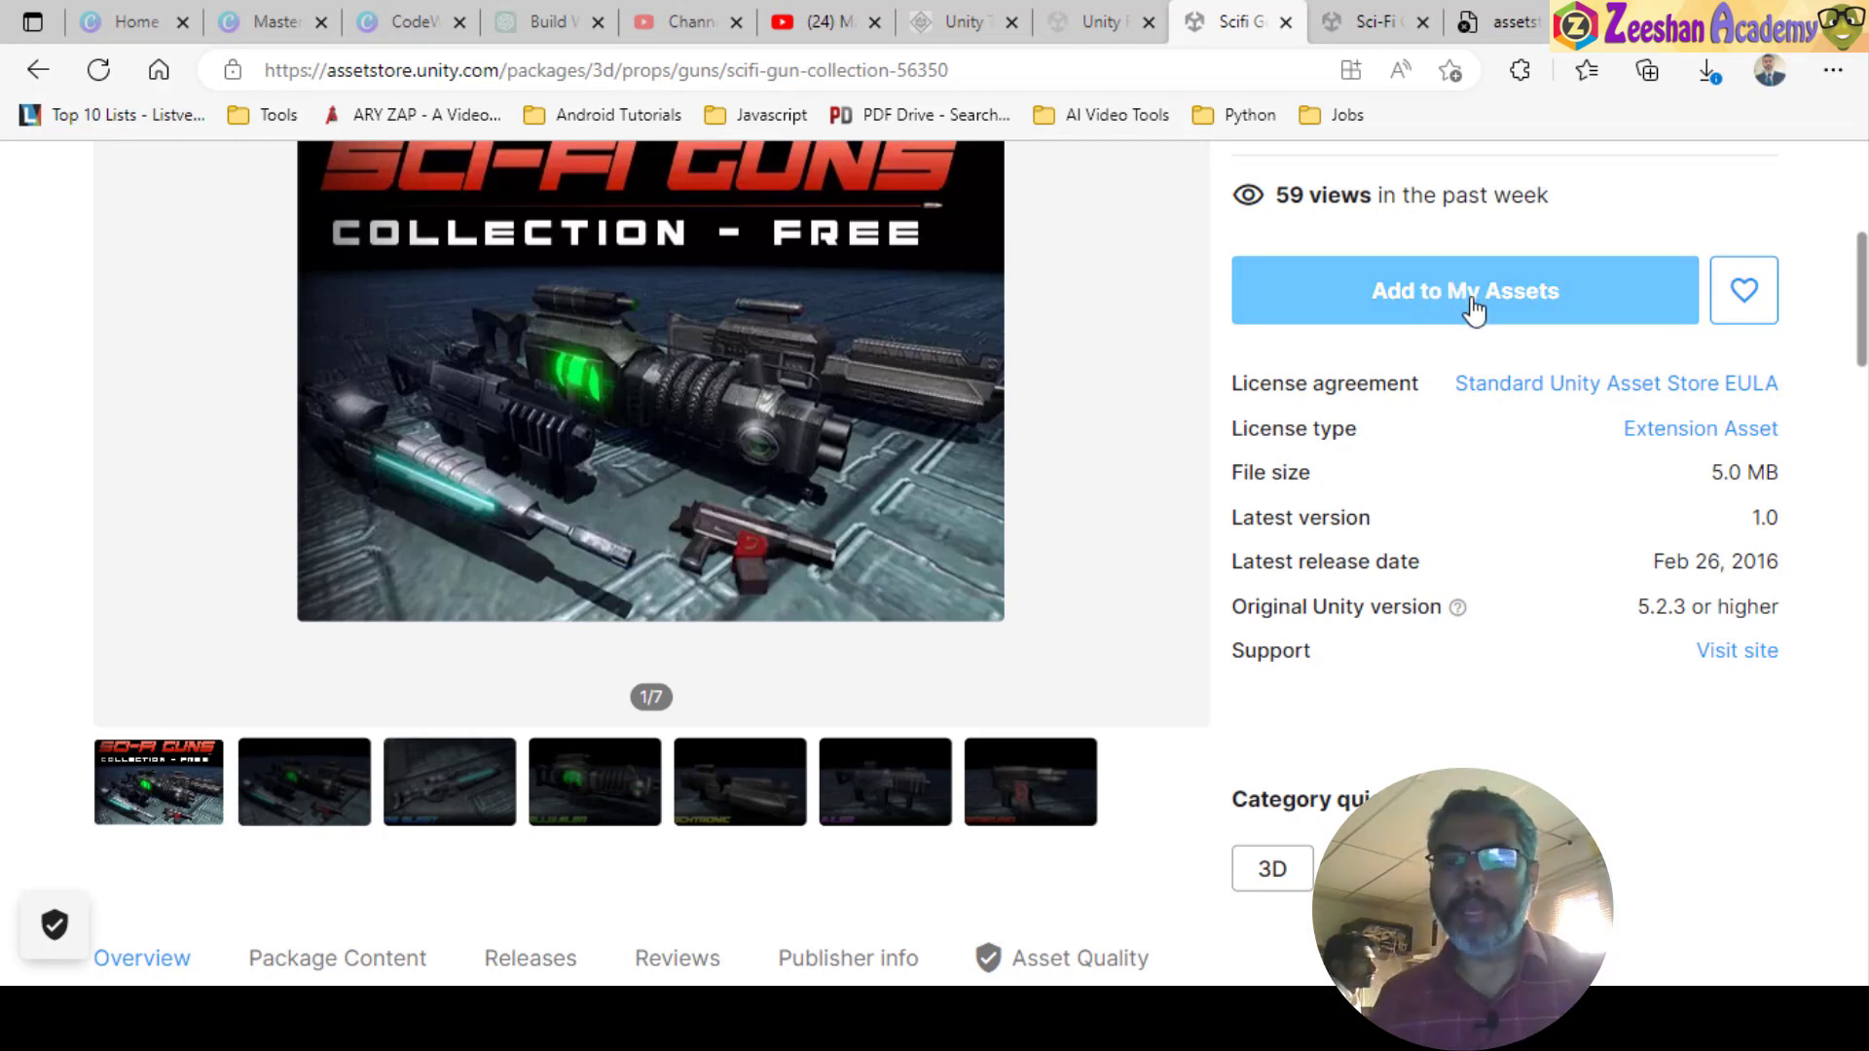
pyautogui.click(1378, 21)
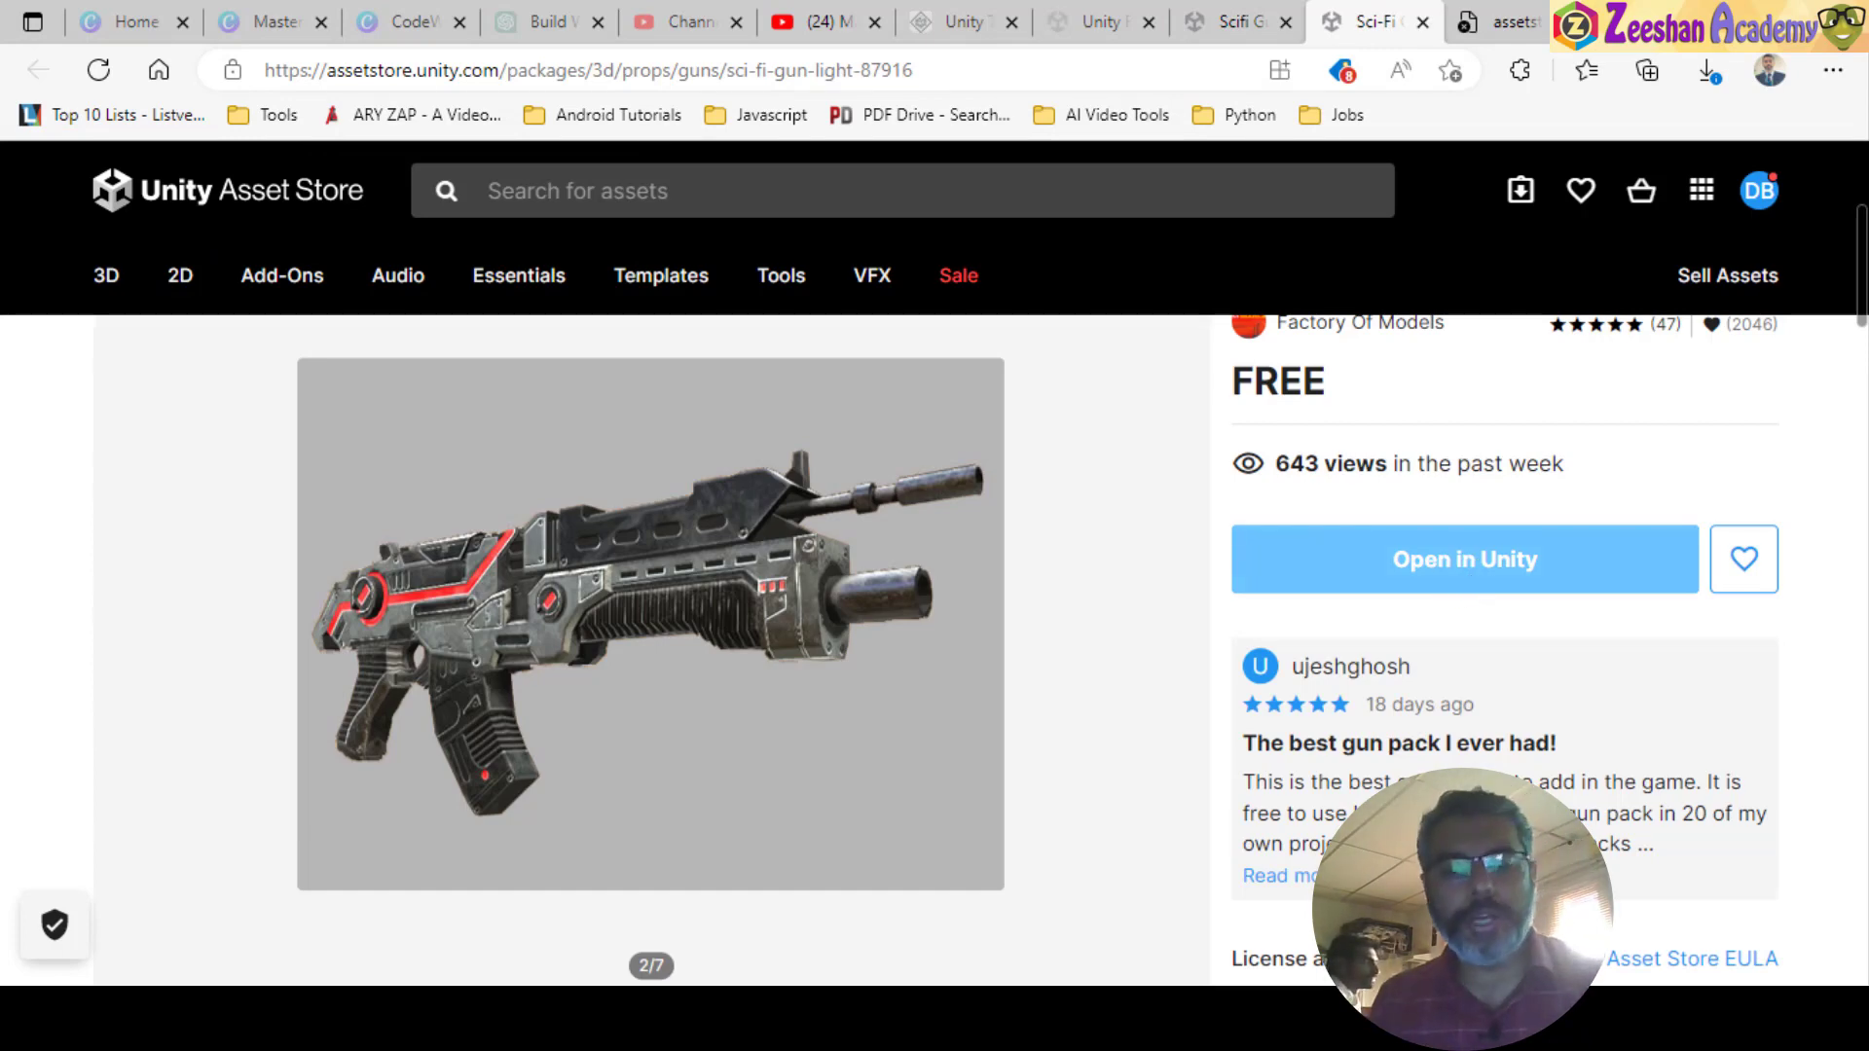
# - Switch to My project (1) in Unity and open the Package Manager to view its packages
pyautogui.moveTo(1234, 1018)
pyautogui.moveTo(1031, 1018)
pyautogui.click(1148, 909)
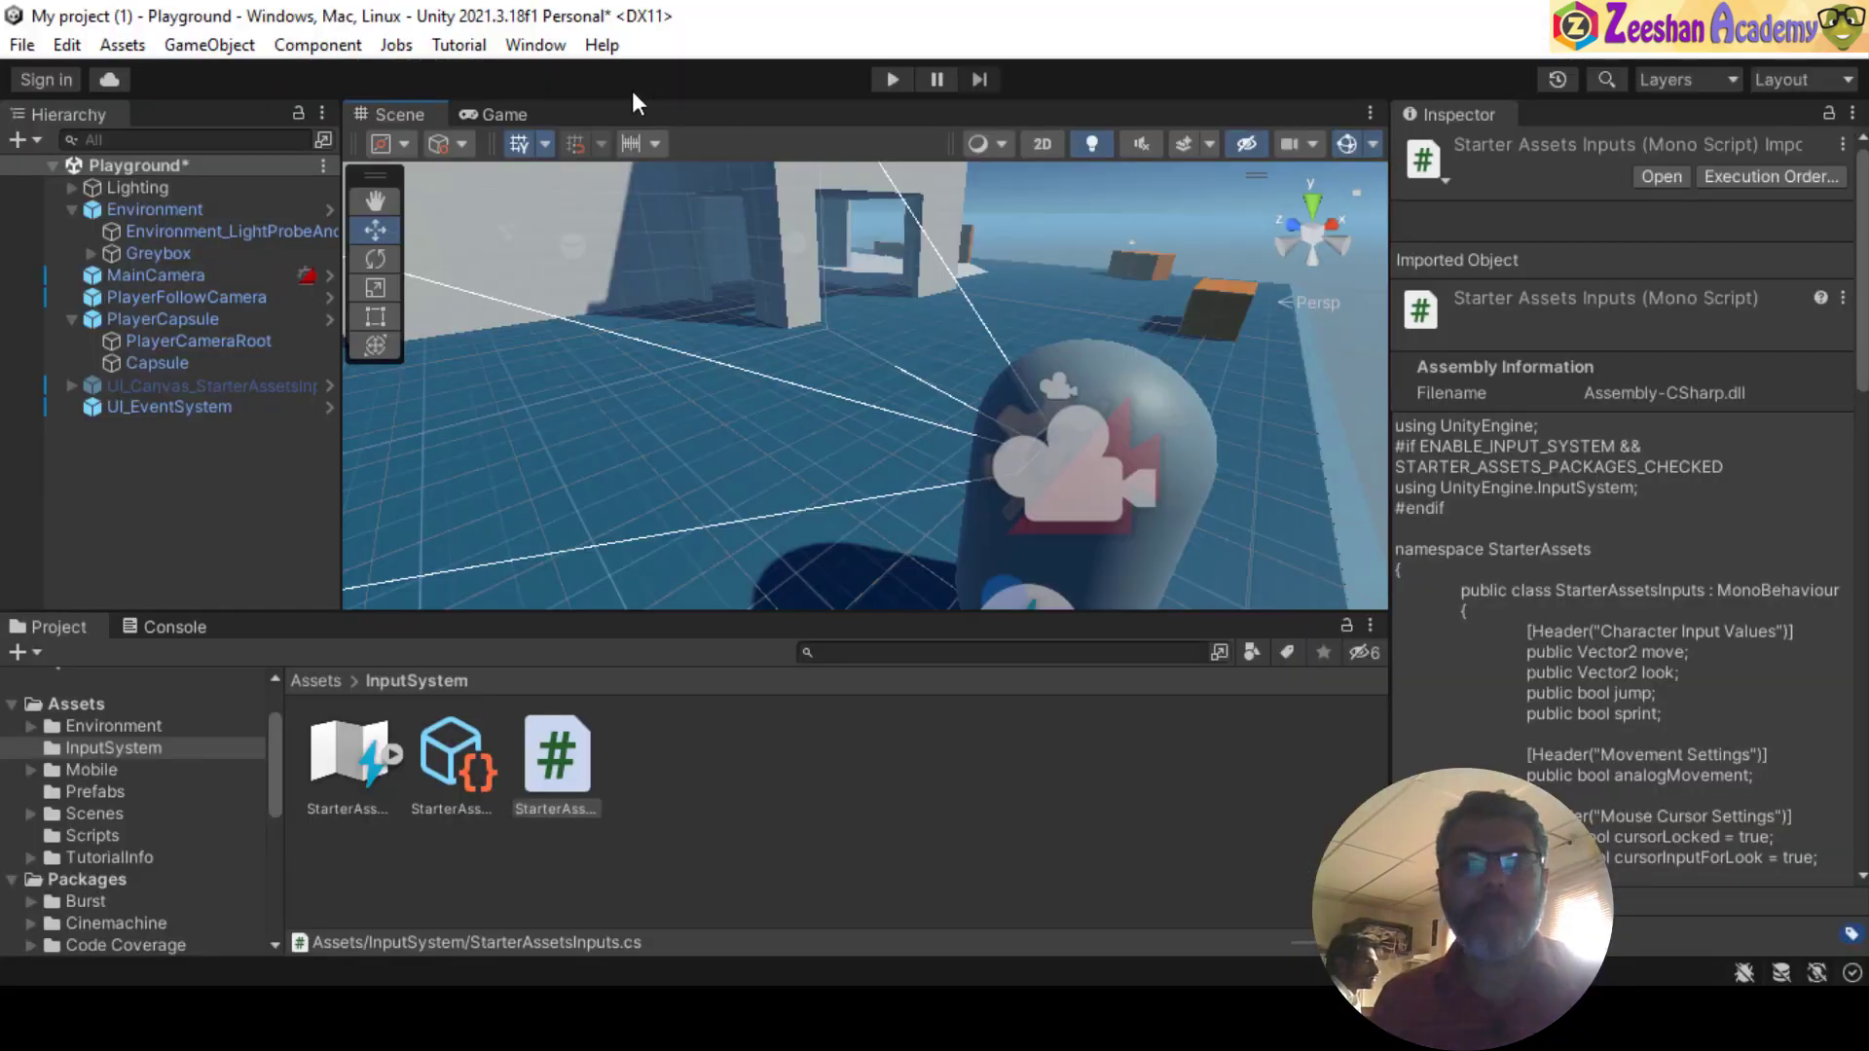
pyautogui.click(538, 47)
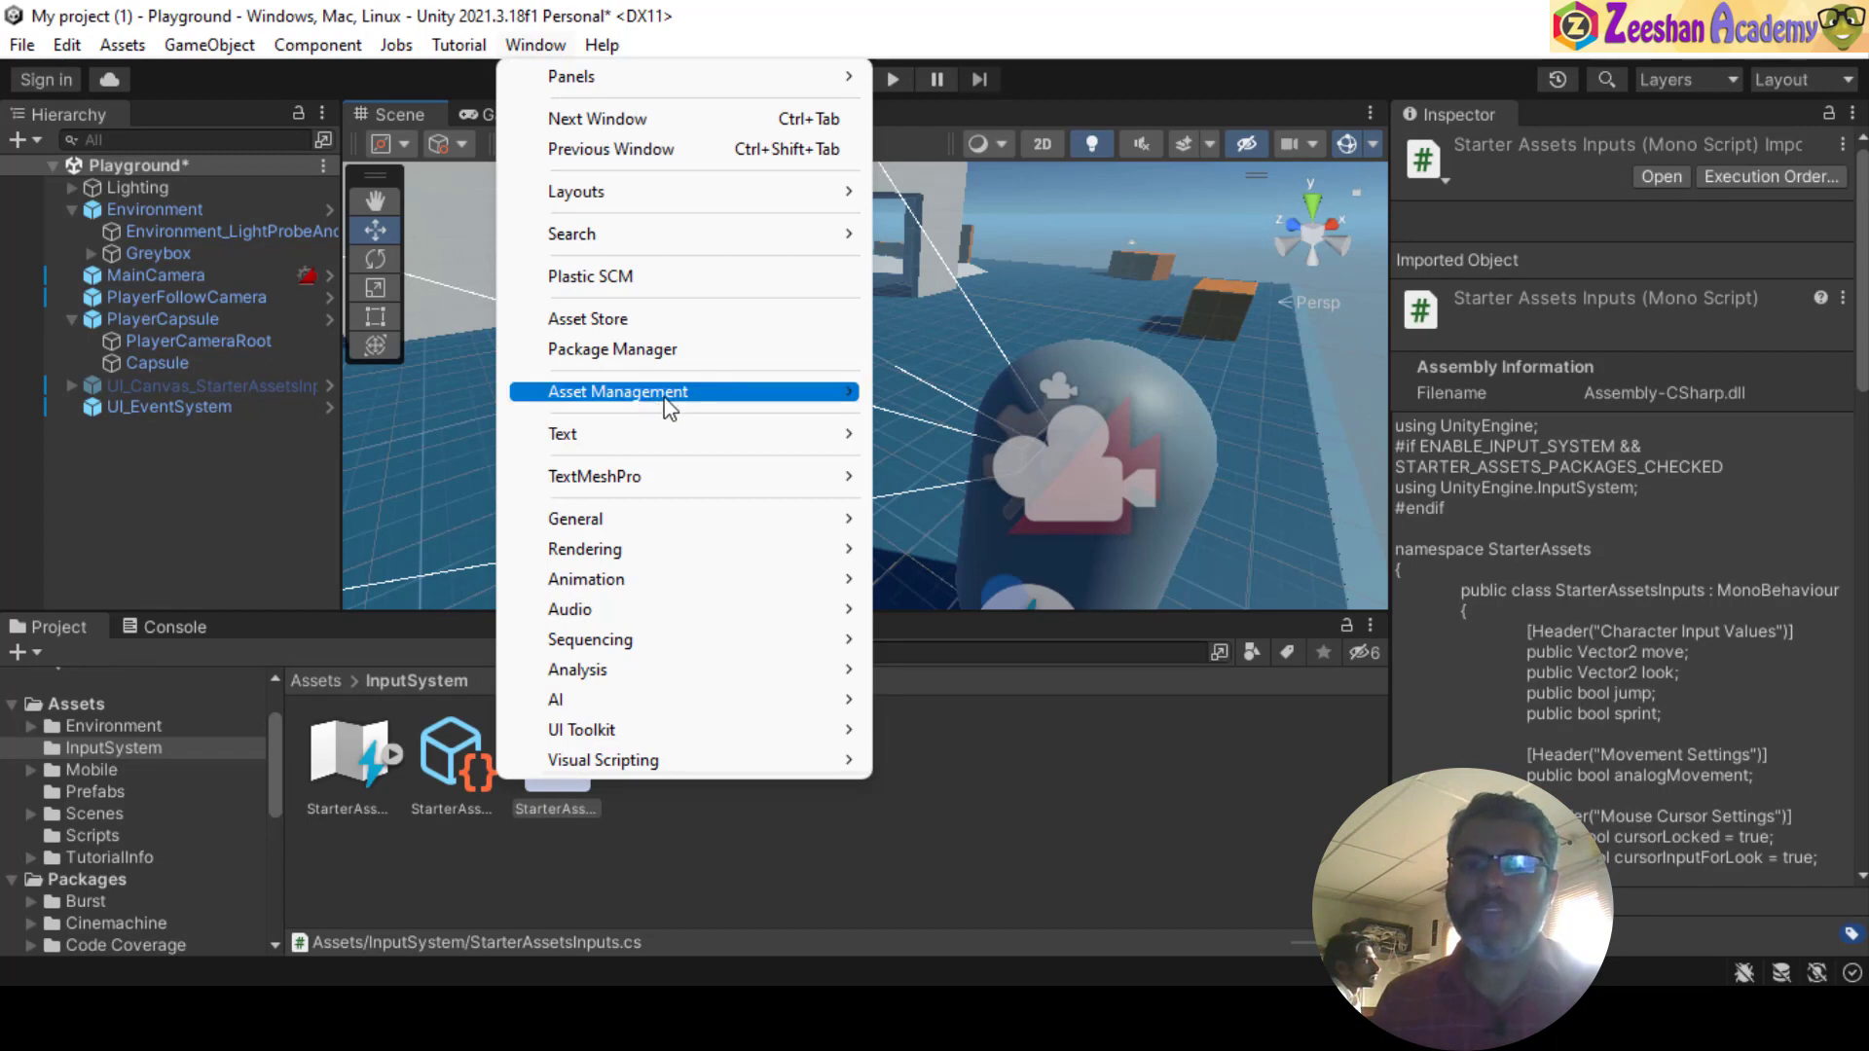
pyautogui.moveTo(642, 407)
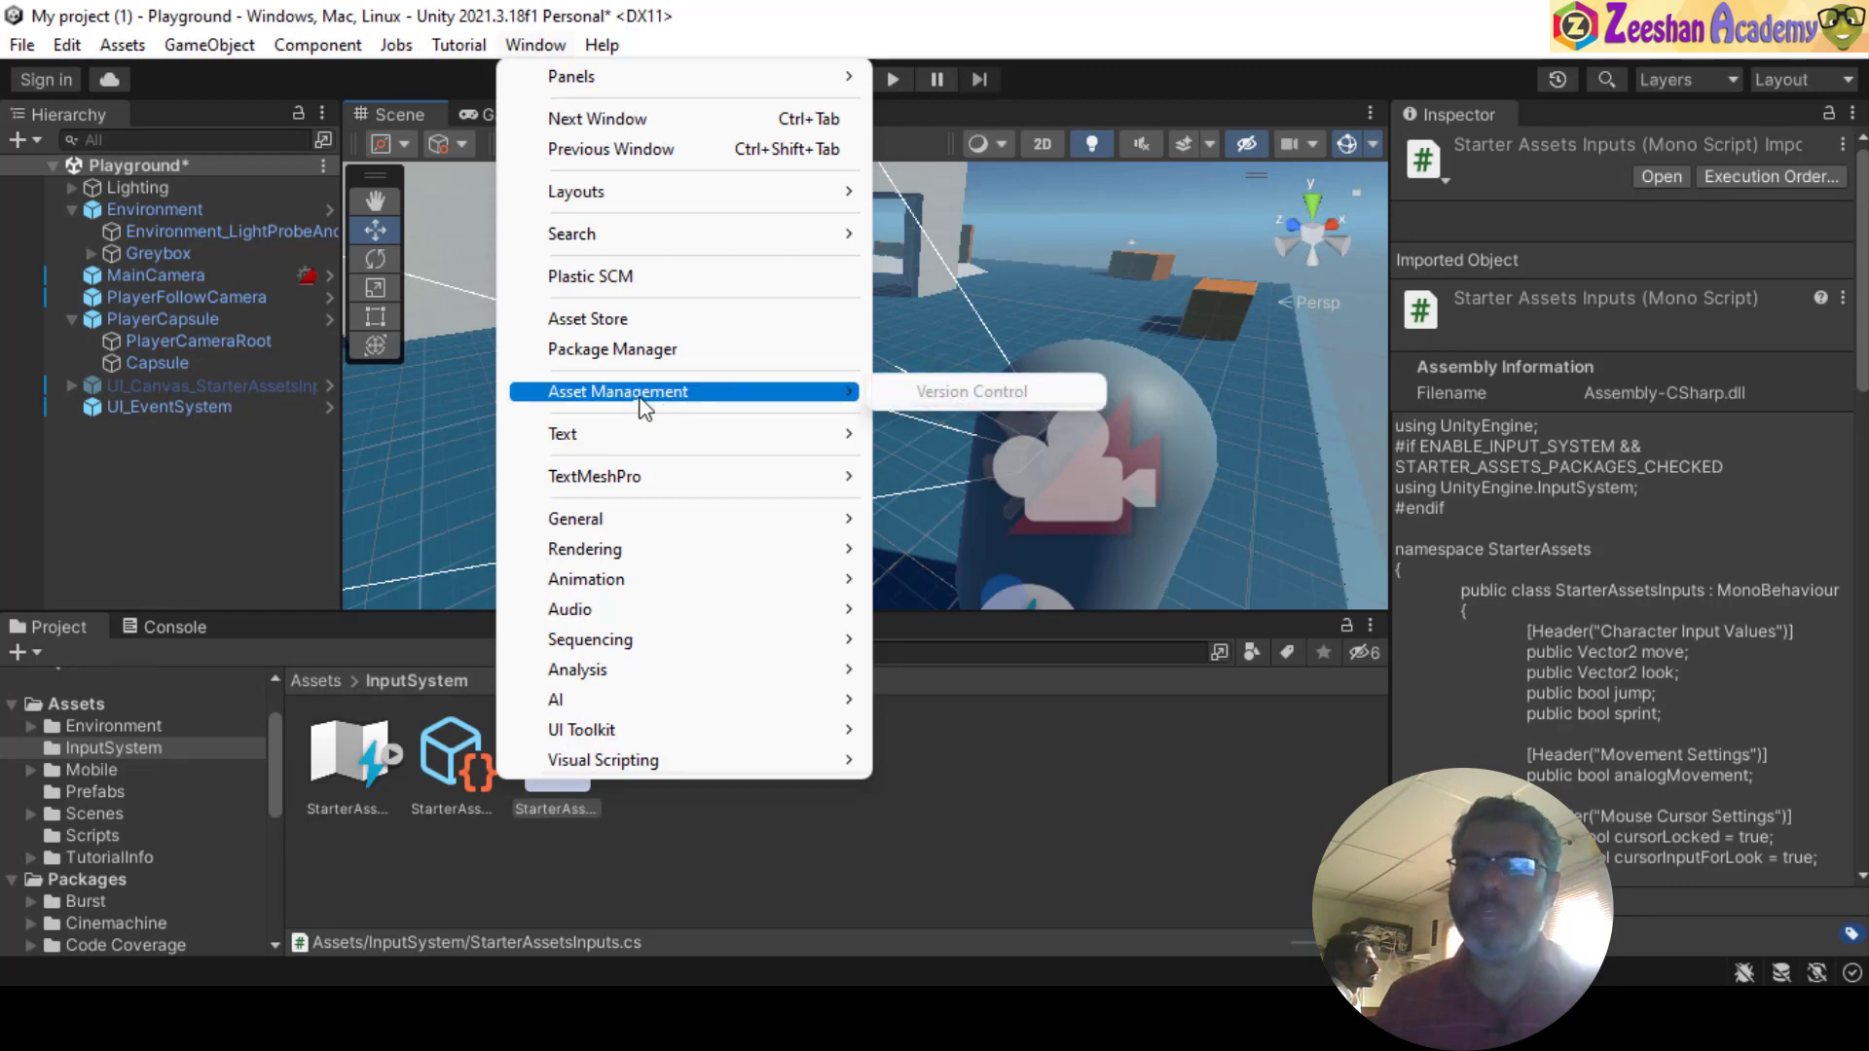
pyautogui.click(619, 352)
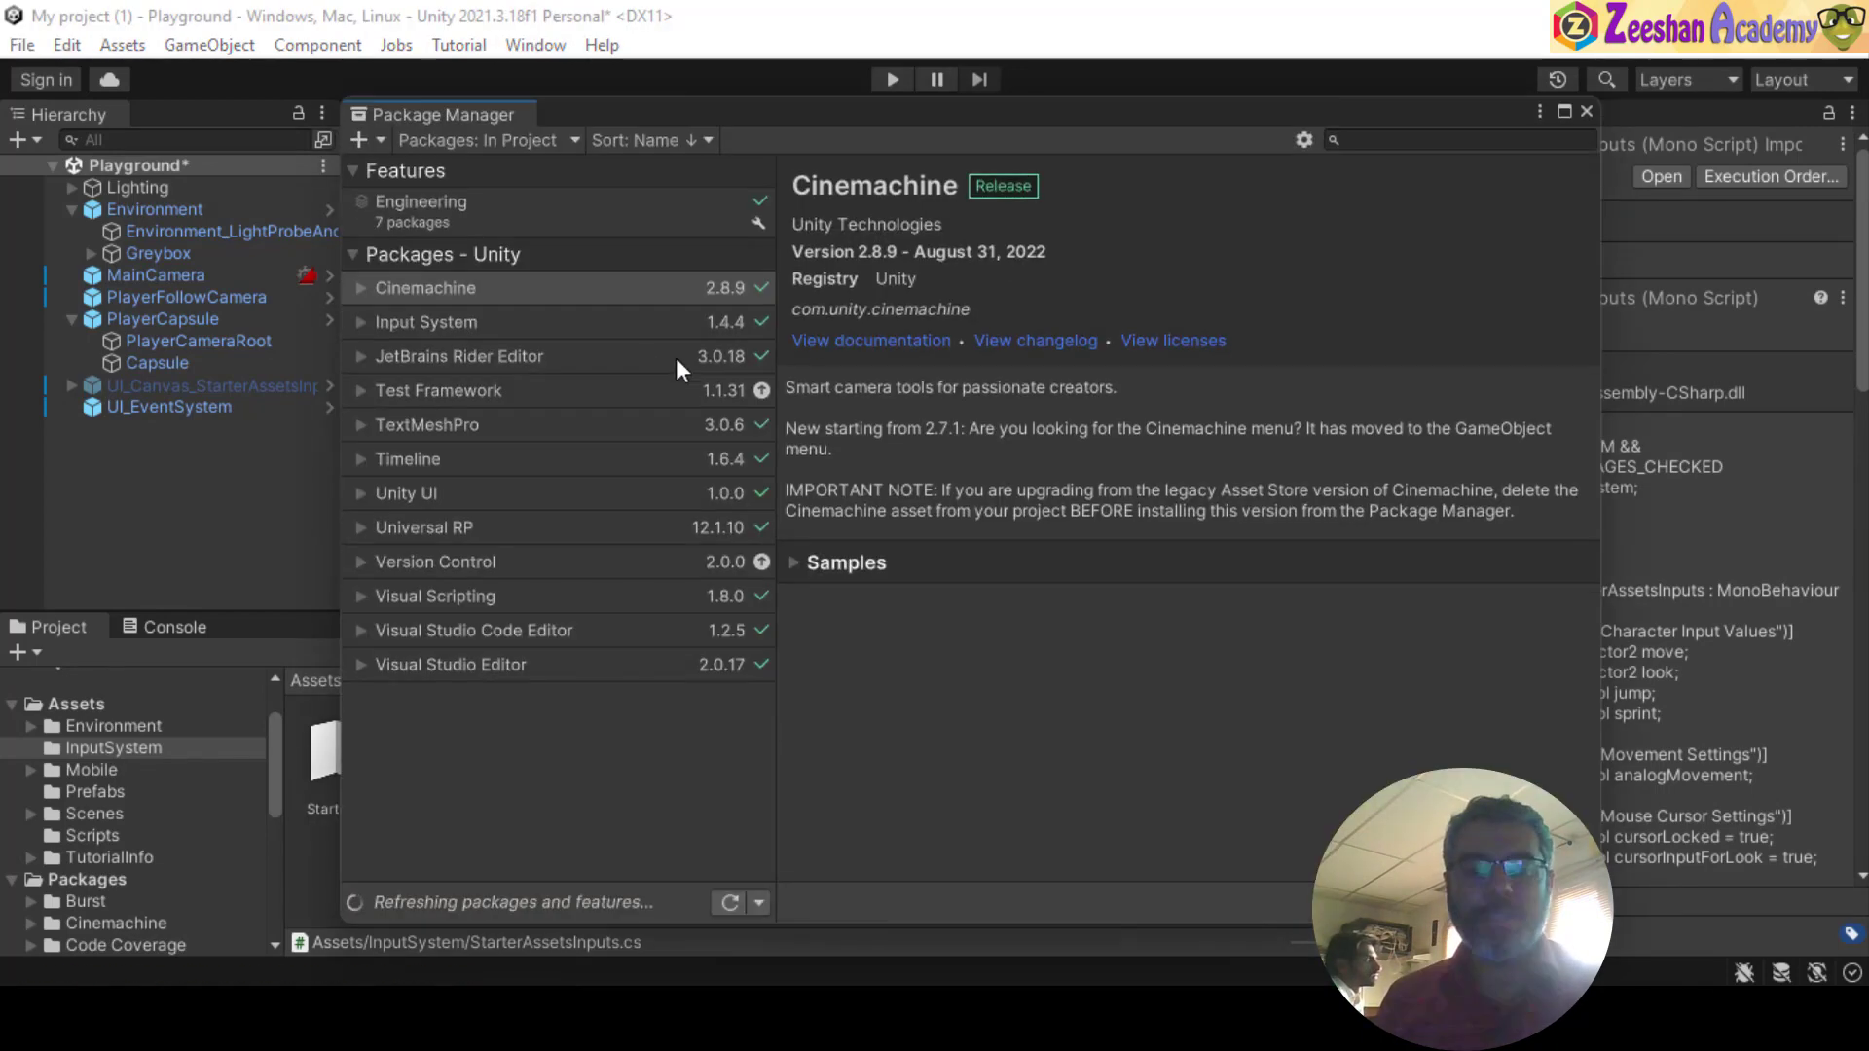
pyautogui.moveTo(742, 111); pyautogui.dragTo(781, 131)
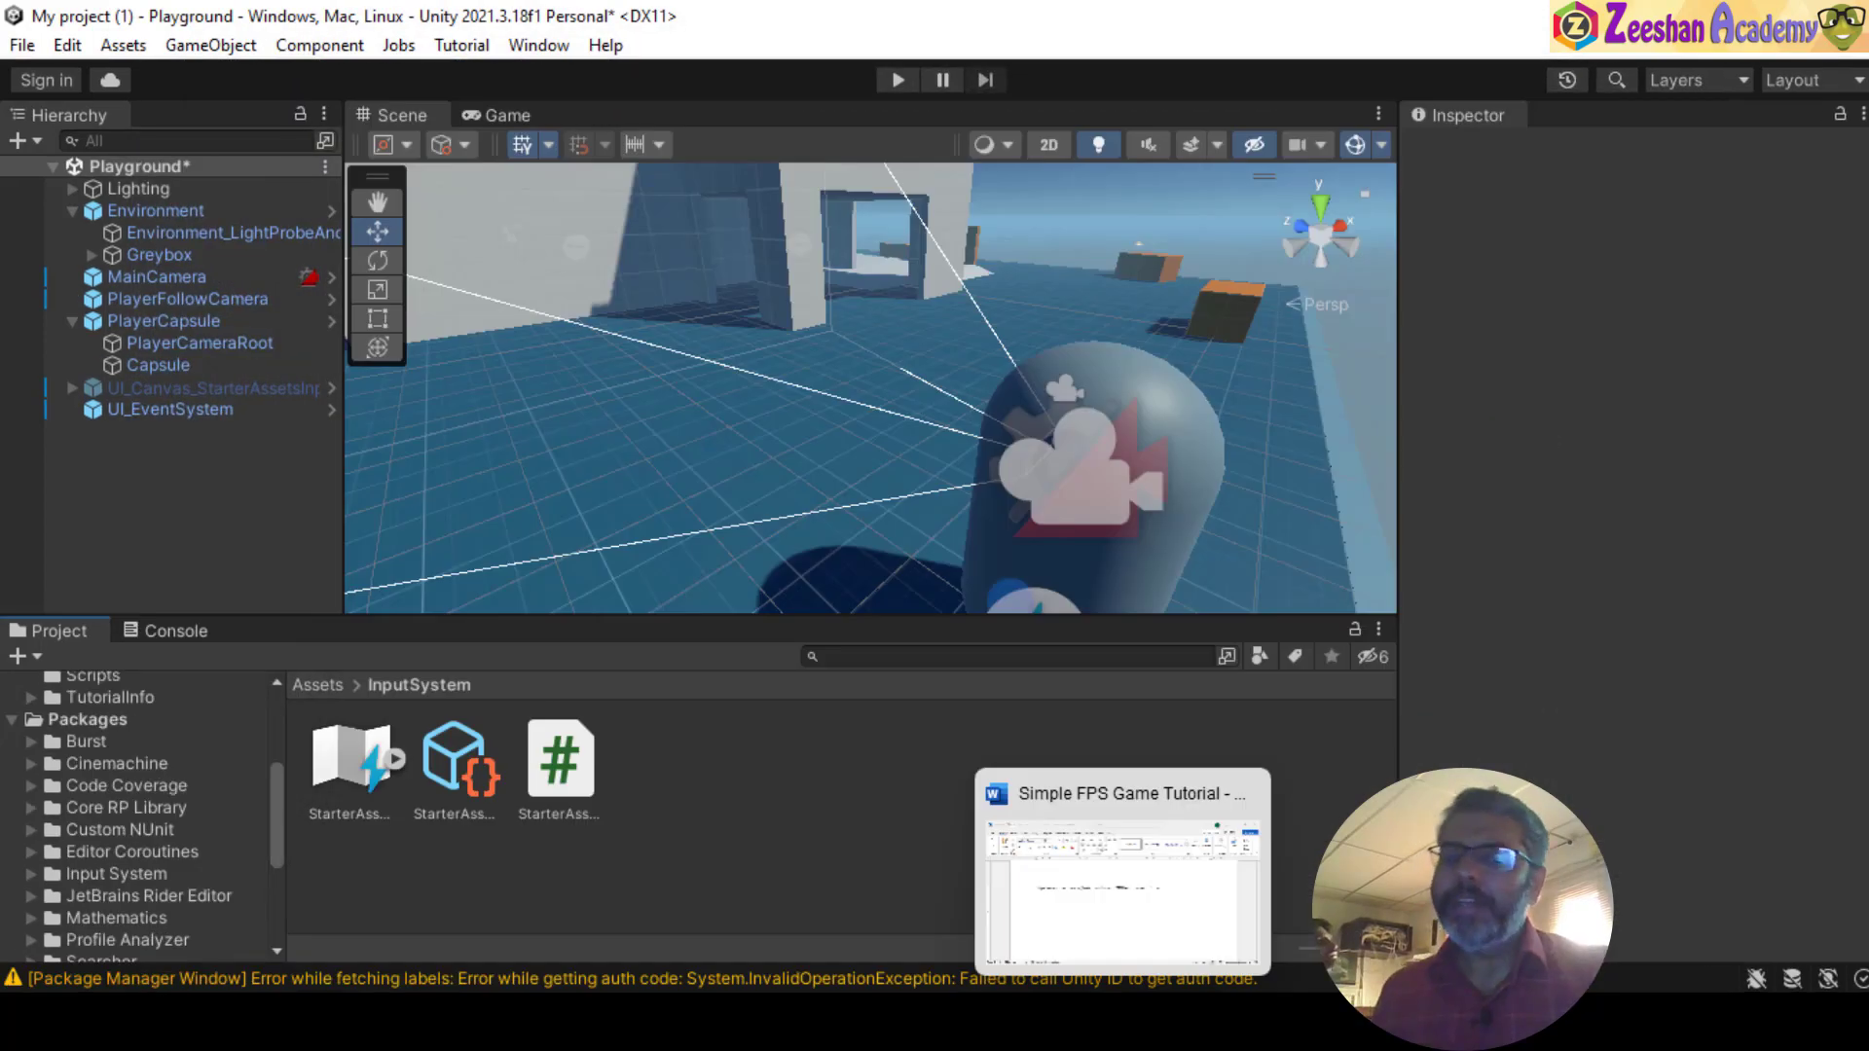
# - Bring My project (1) back up, reopen the Package Manager to check the My Assets list, and close it
pyautogui.moveTo(1064, 1017)
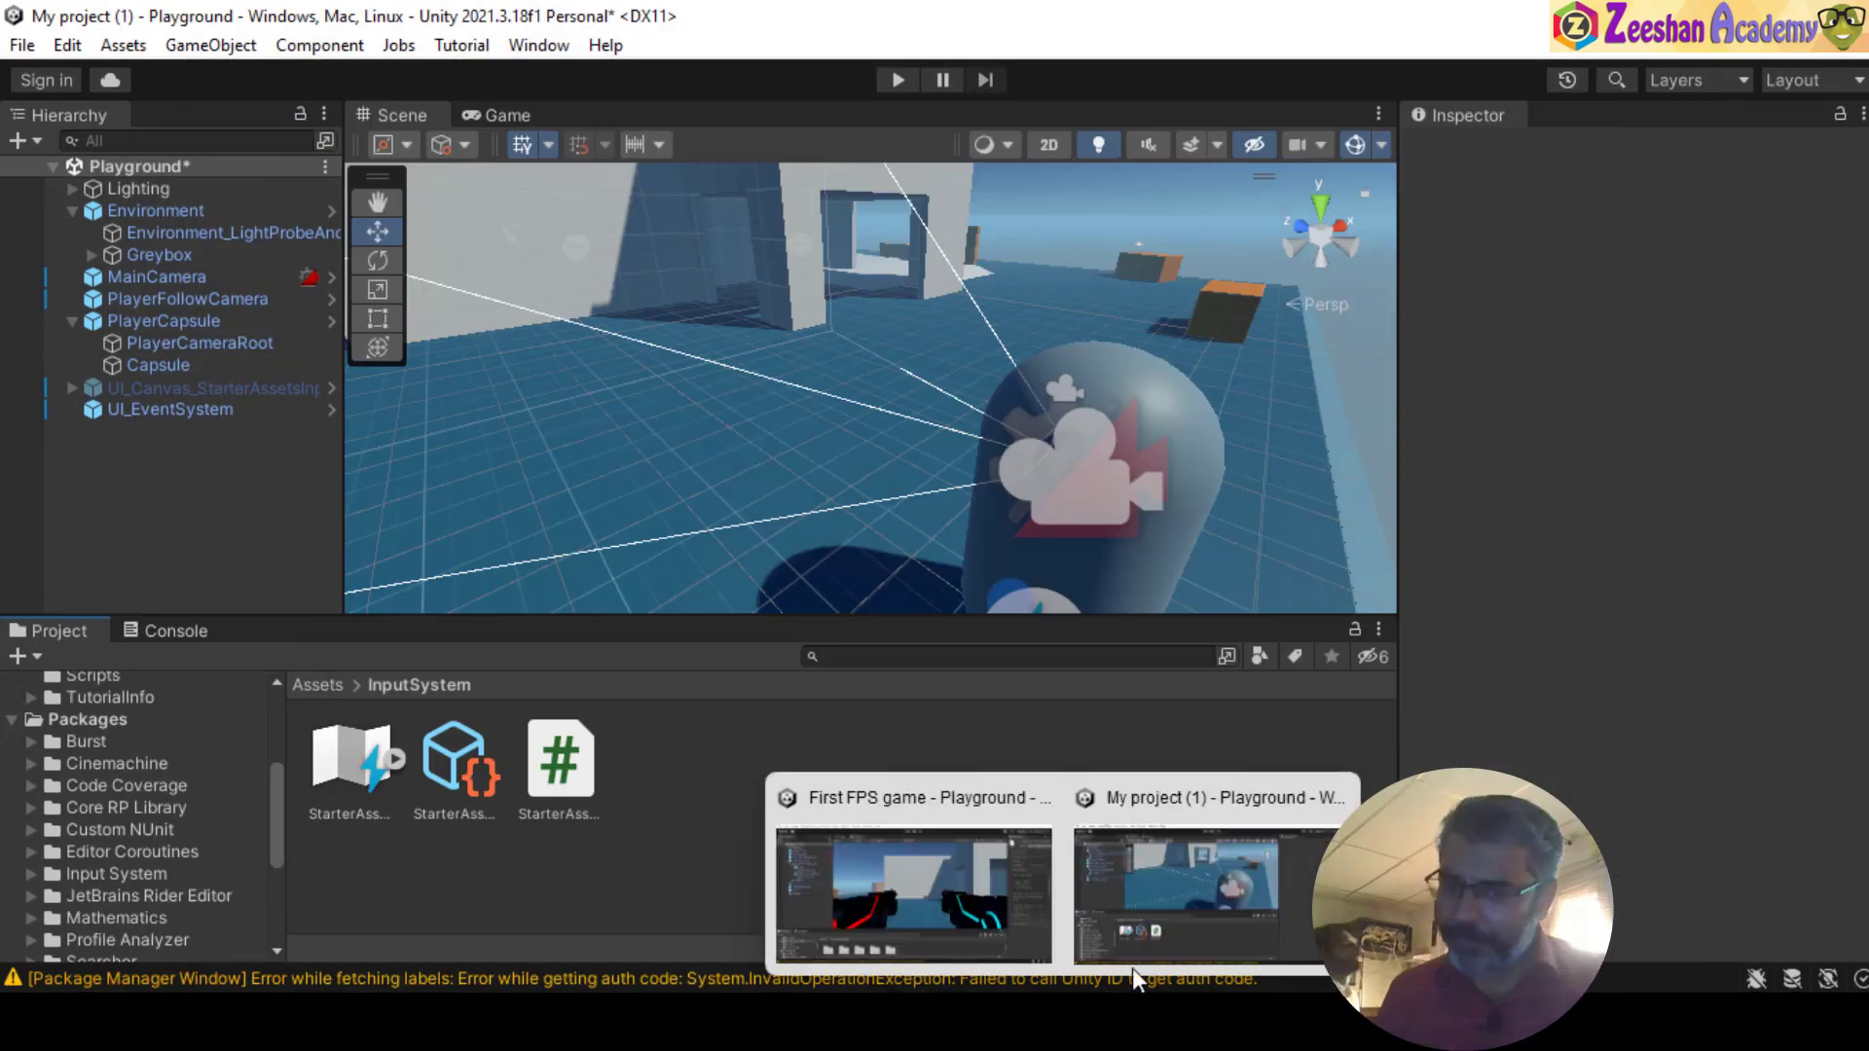
pyautogui.click(1151, 962)
pyautogui.click(550, 48)
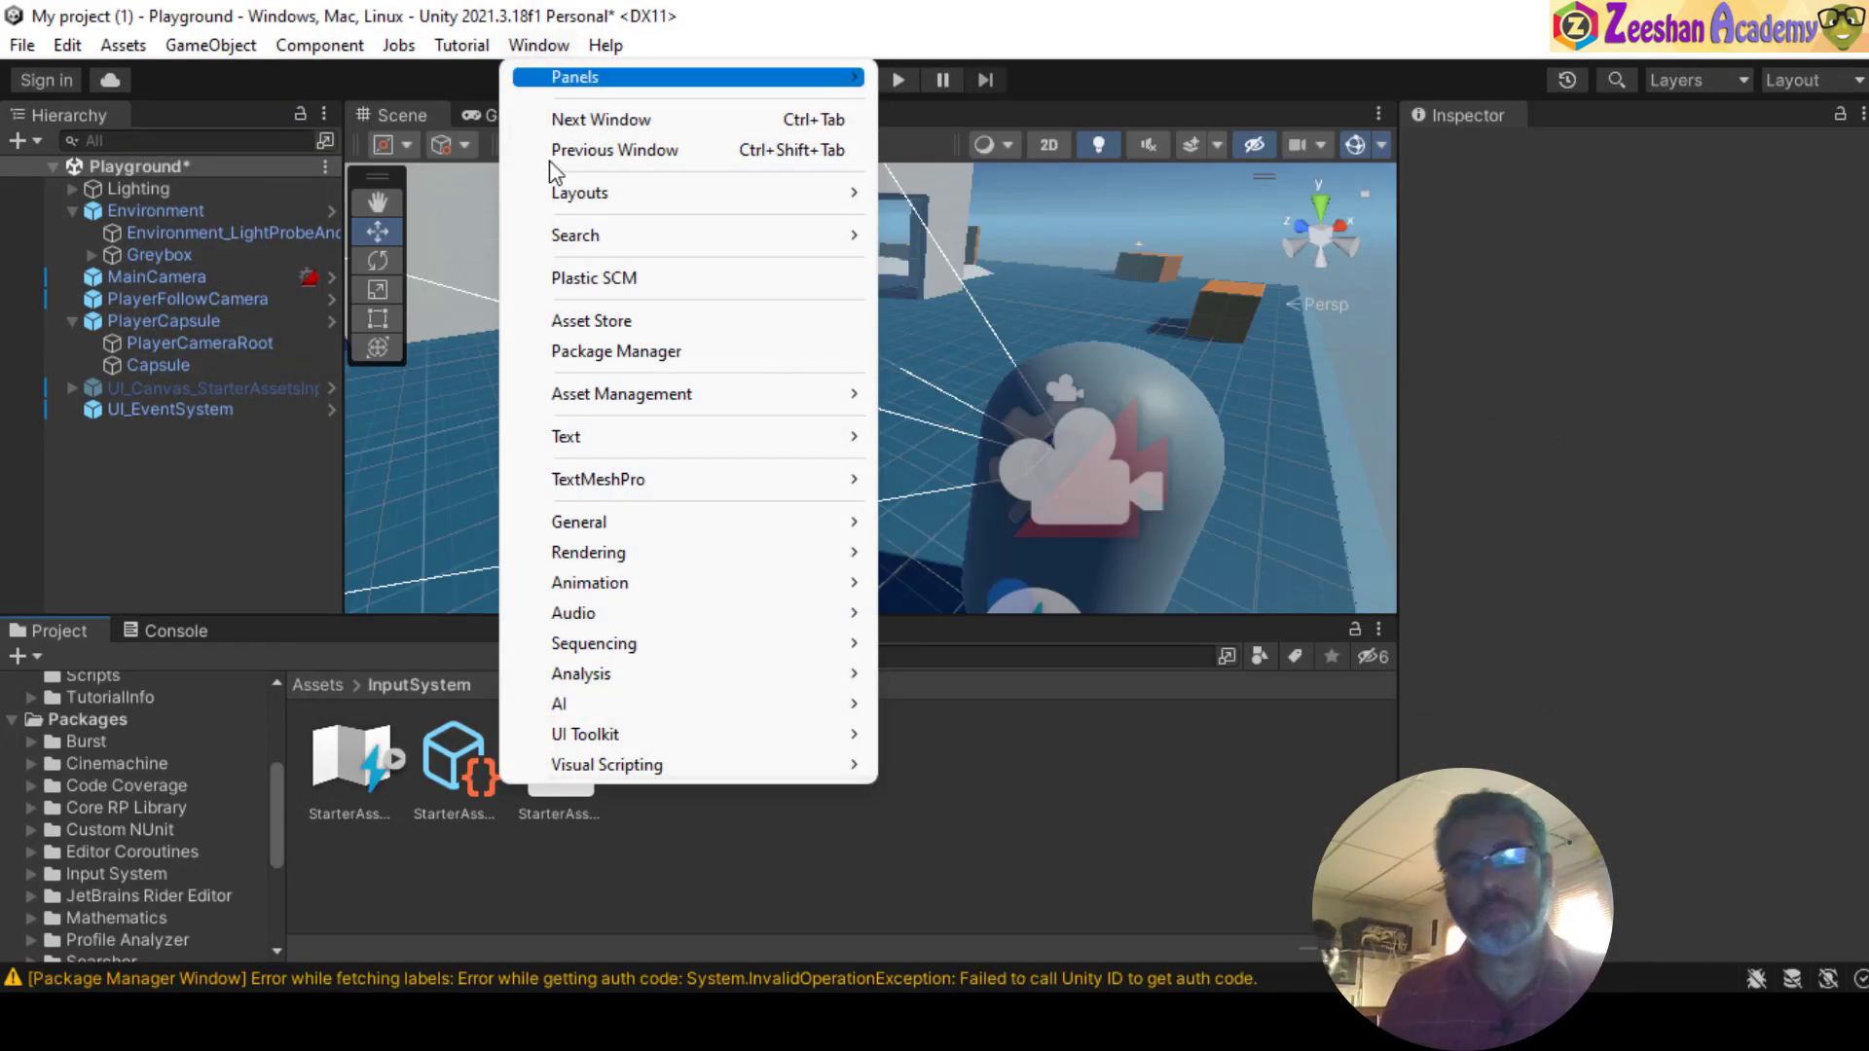
pyautogui.click(631, 348)
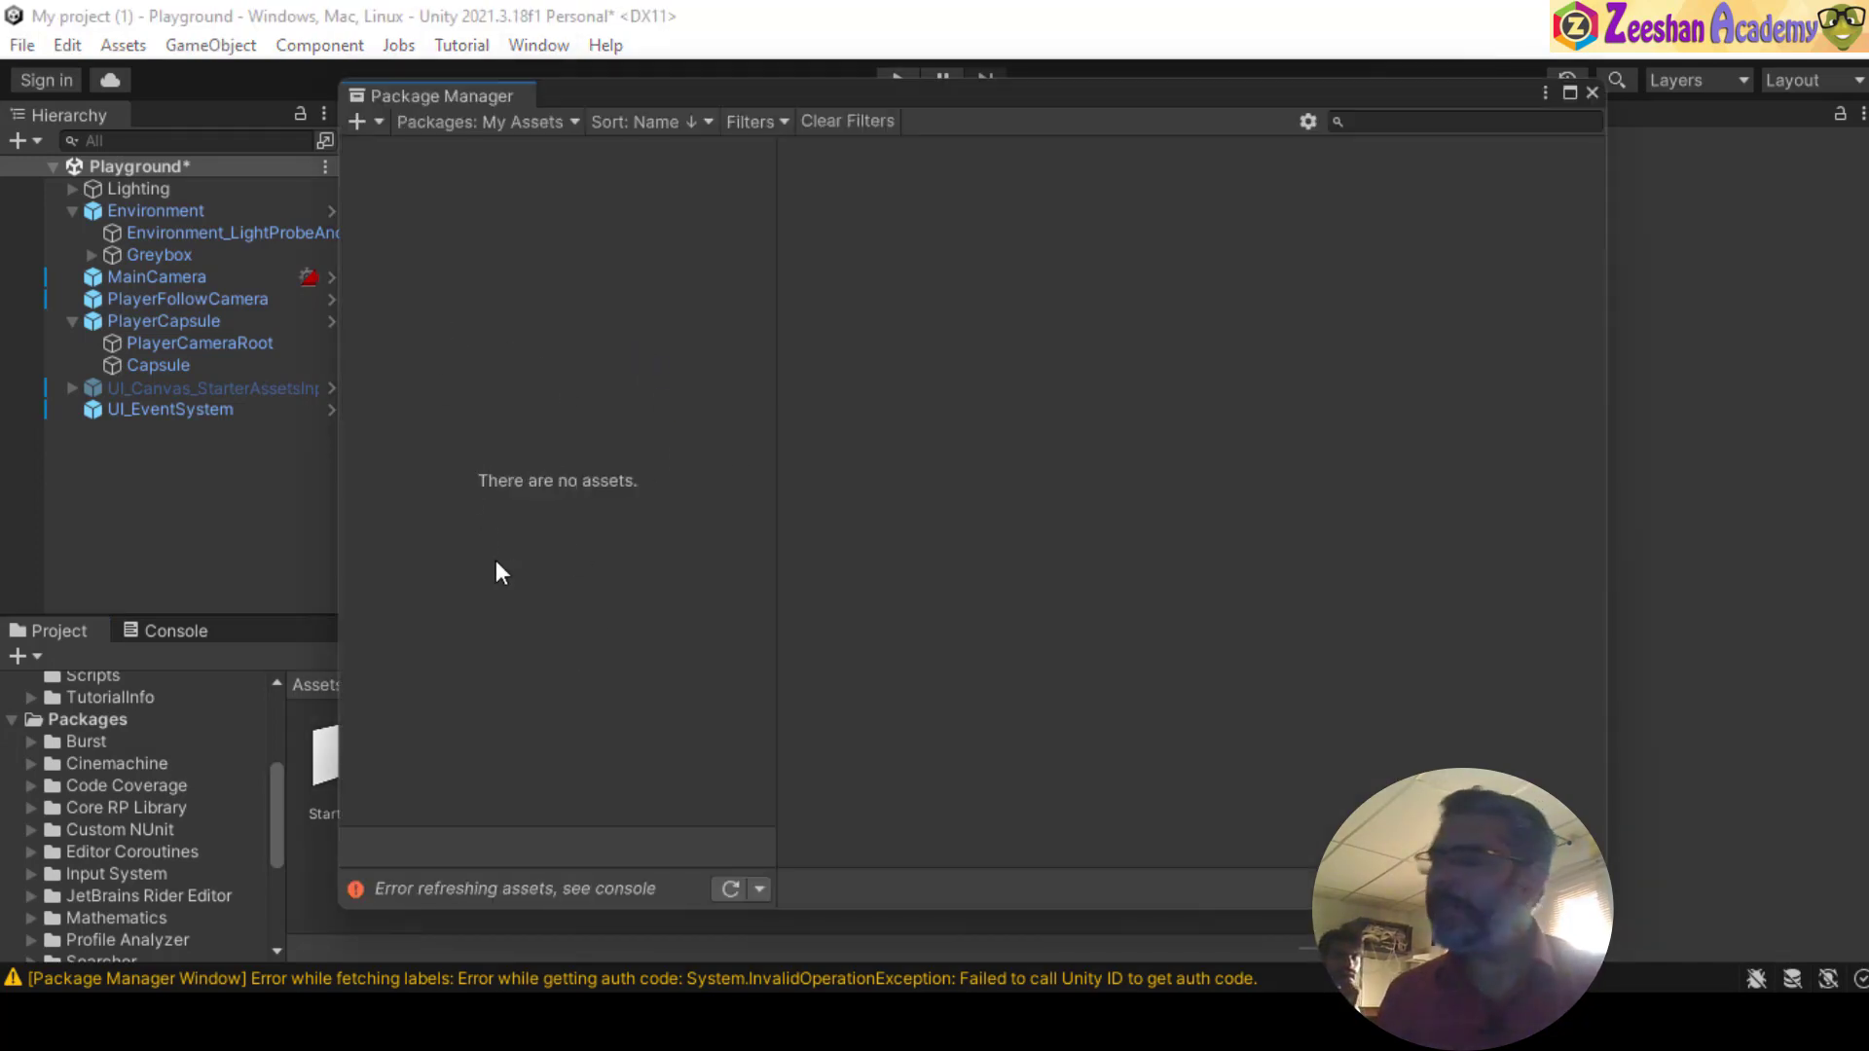
pyautogui.click(1592, 93)
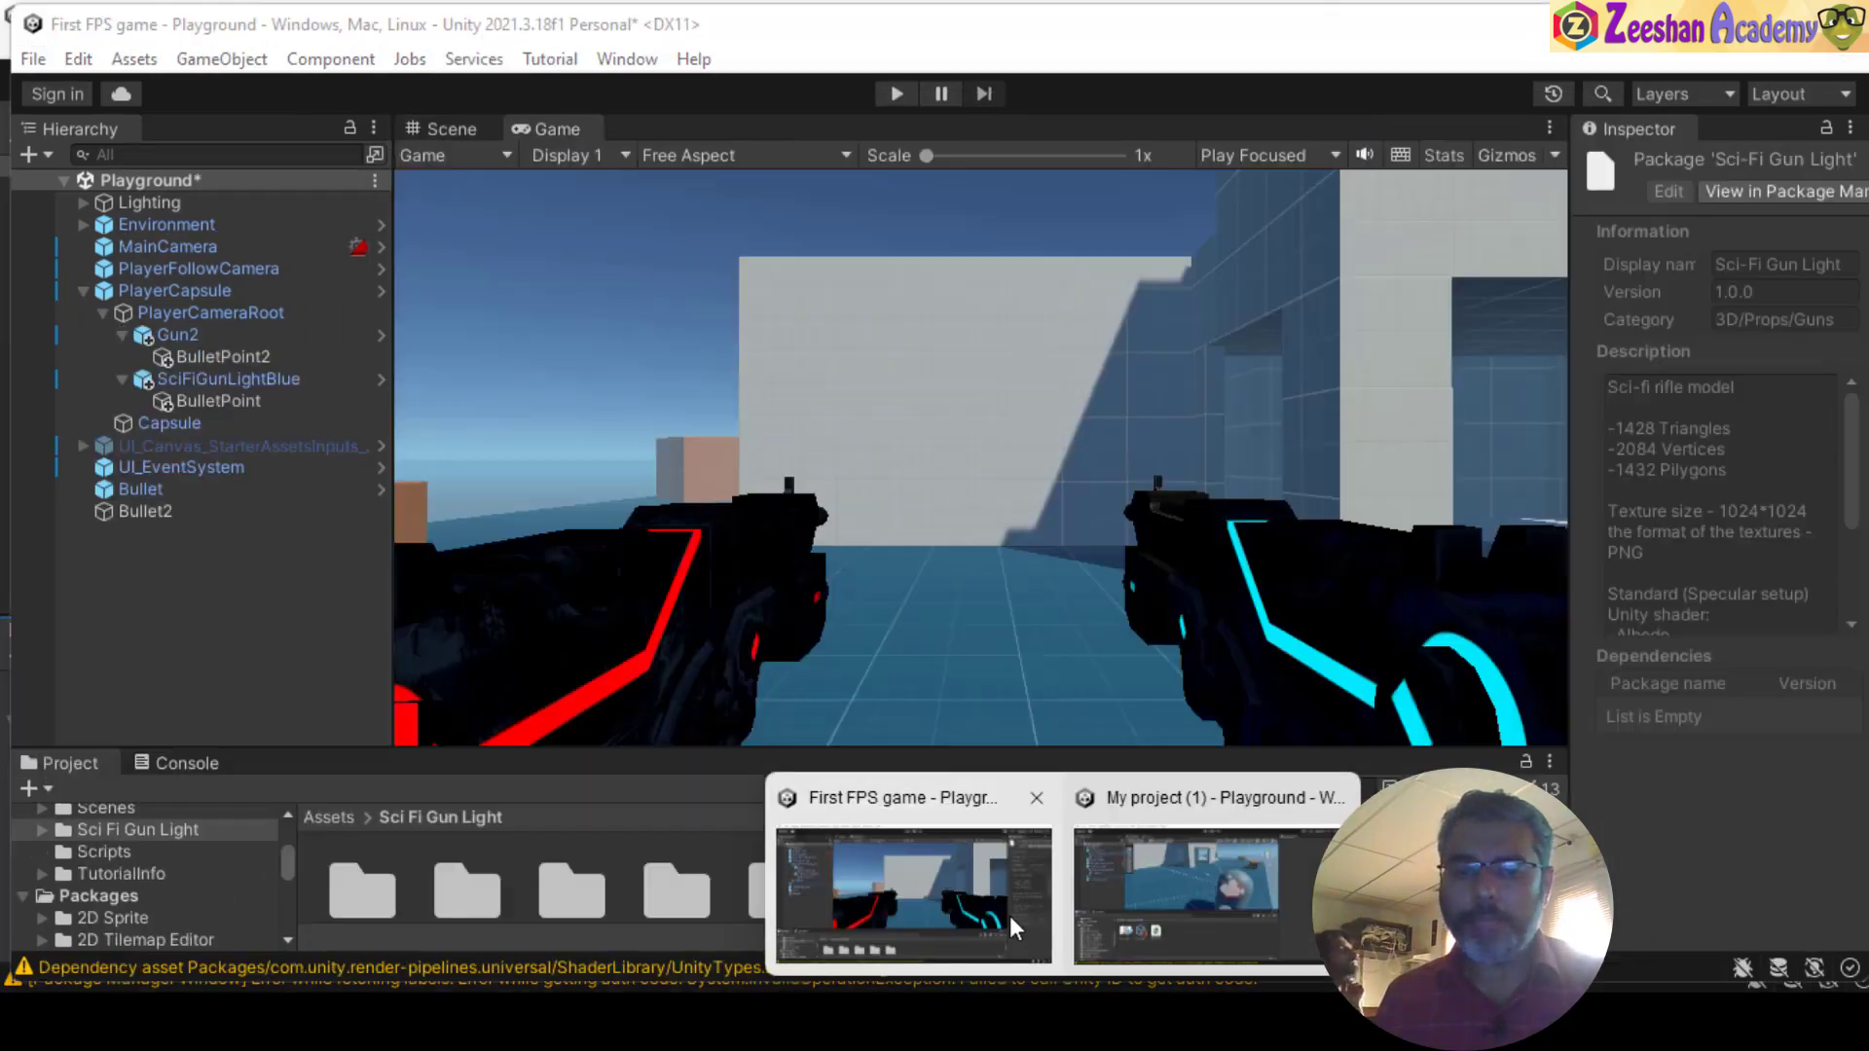
# - In the First FPS game project, review the export package items for the Sci Fi Gun Light folder and close without exporting
pyautogui.click(910, 881)
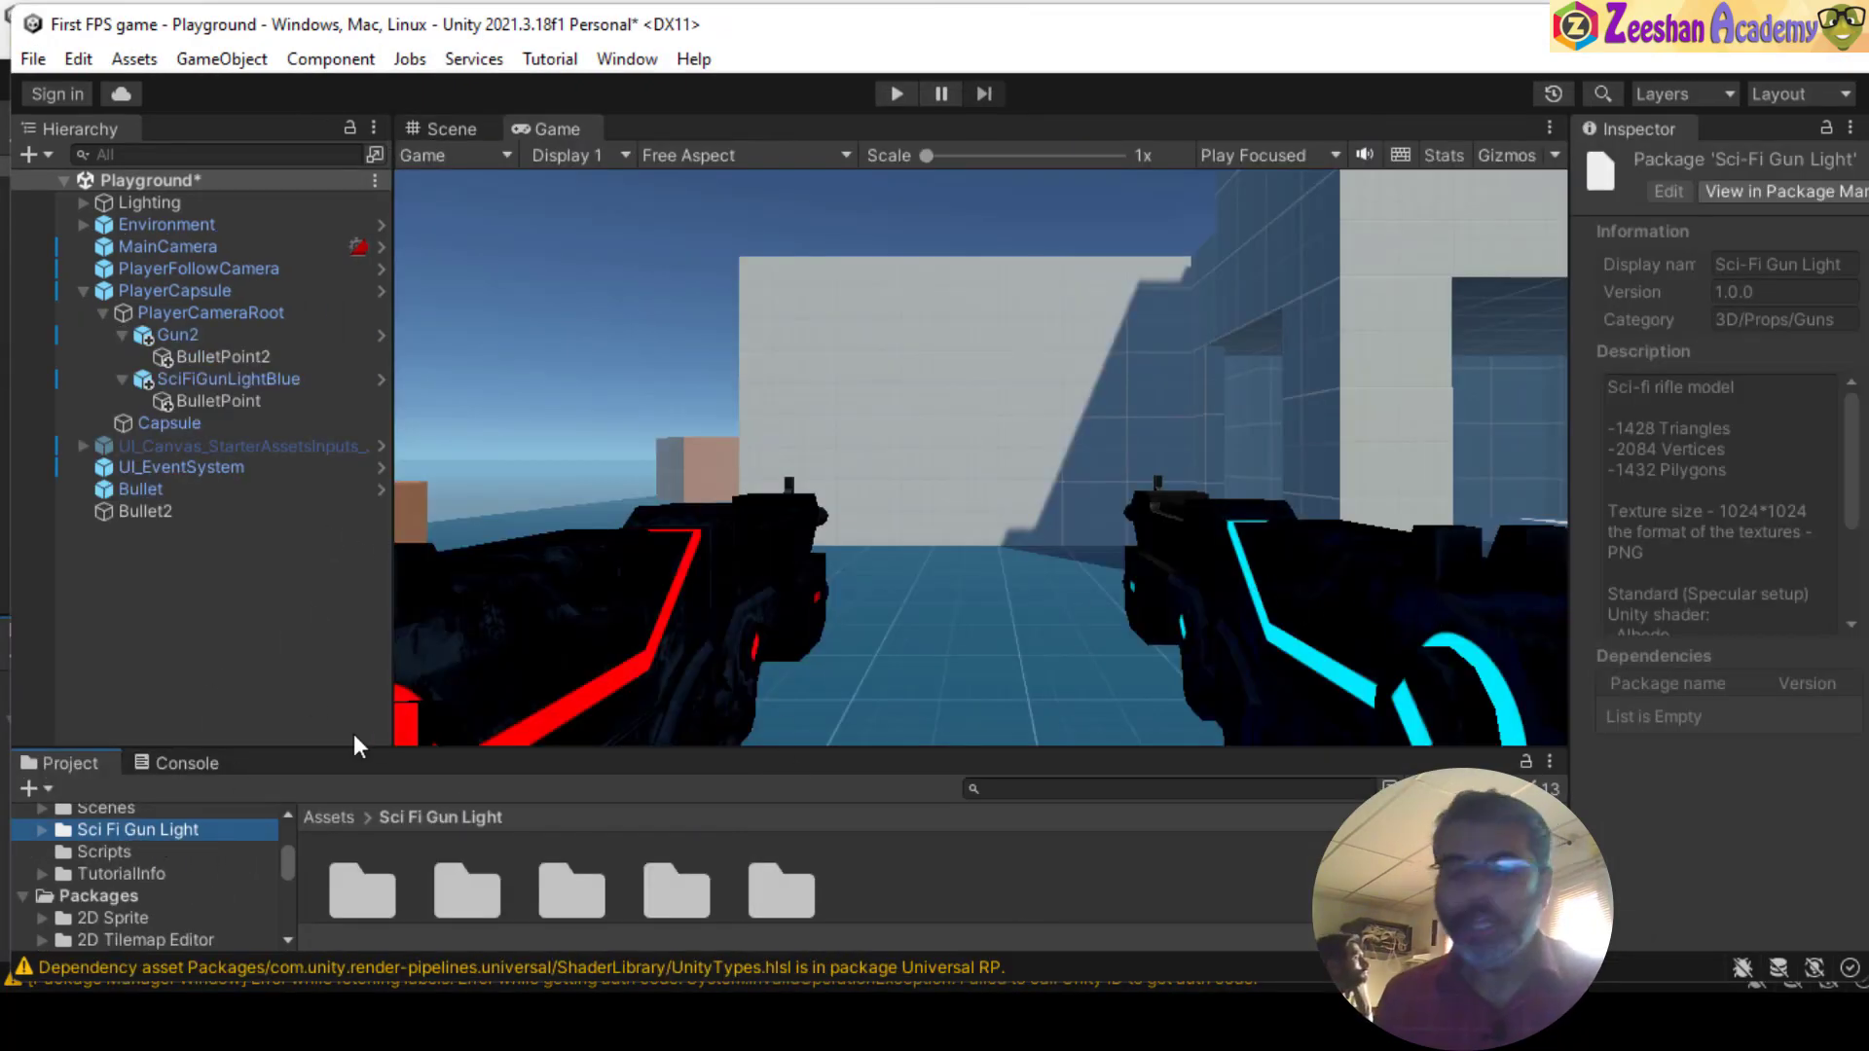
pyautogui.rightClick(134, 826)
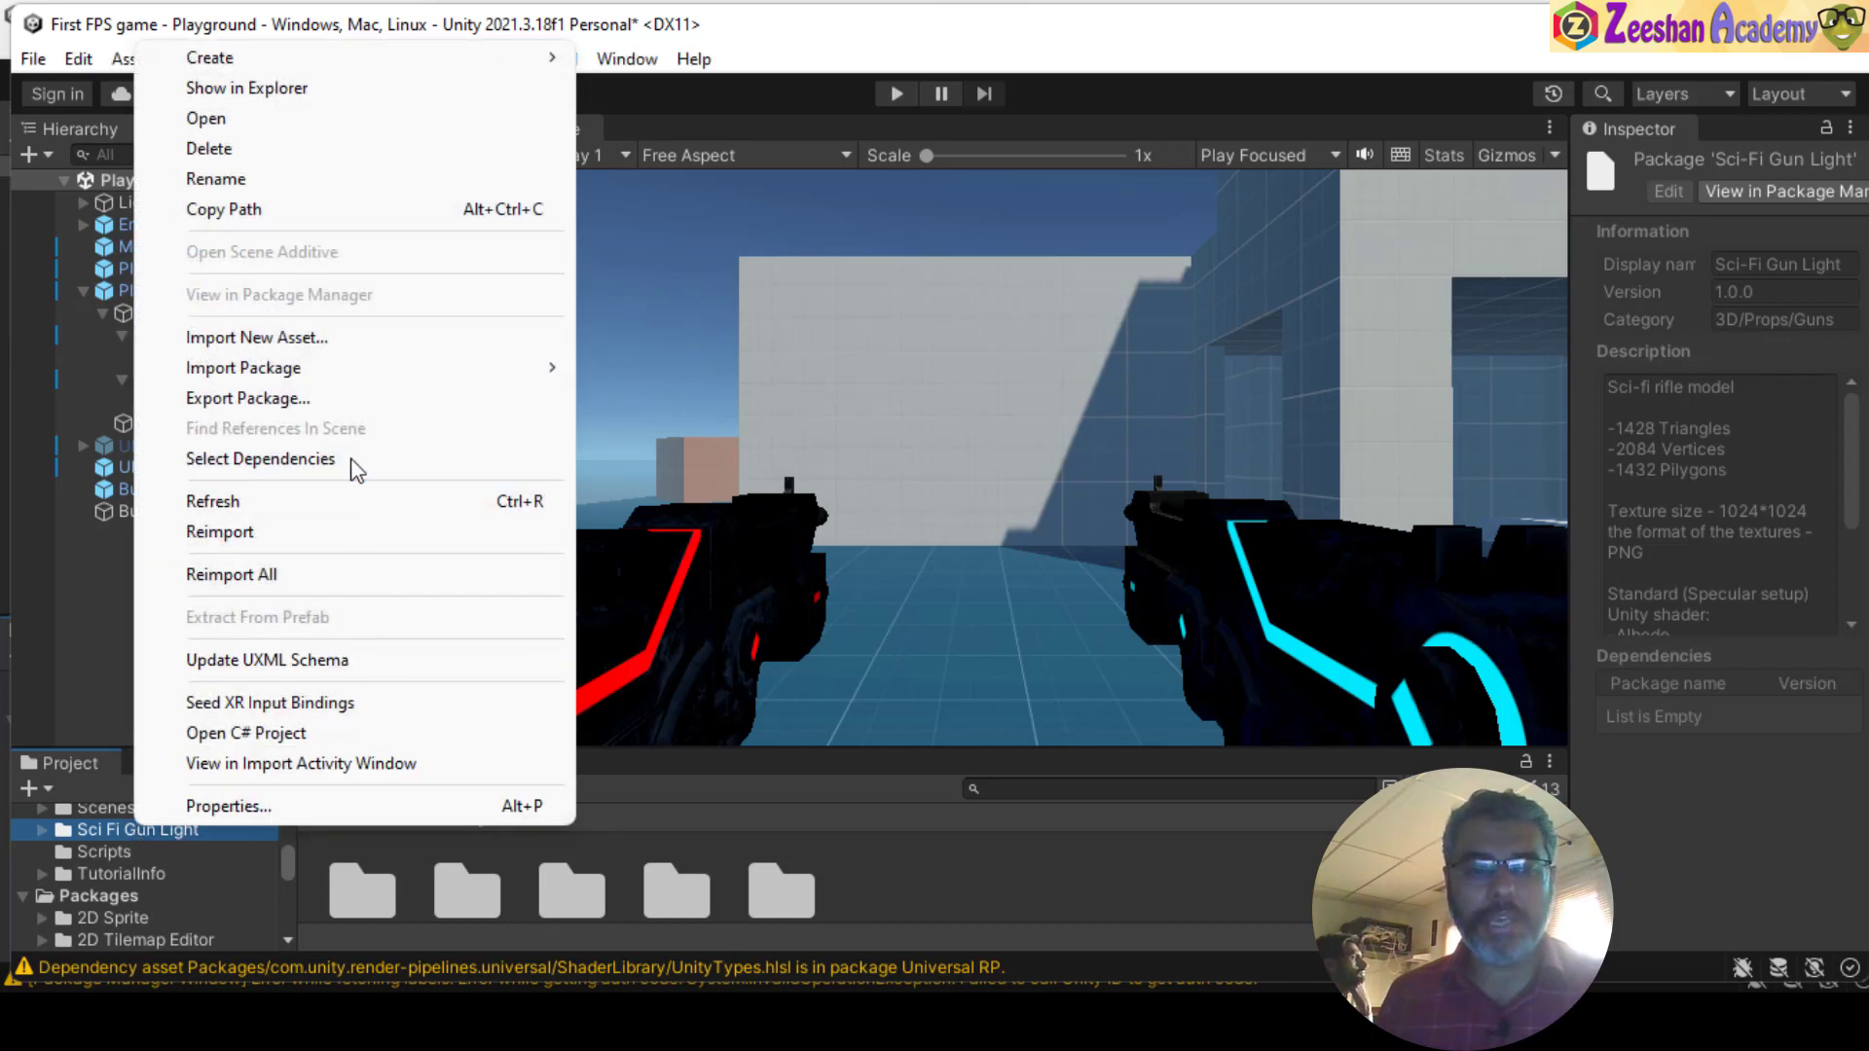
pyautogui.click(362, 401)
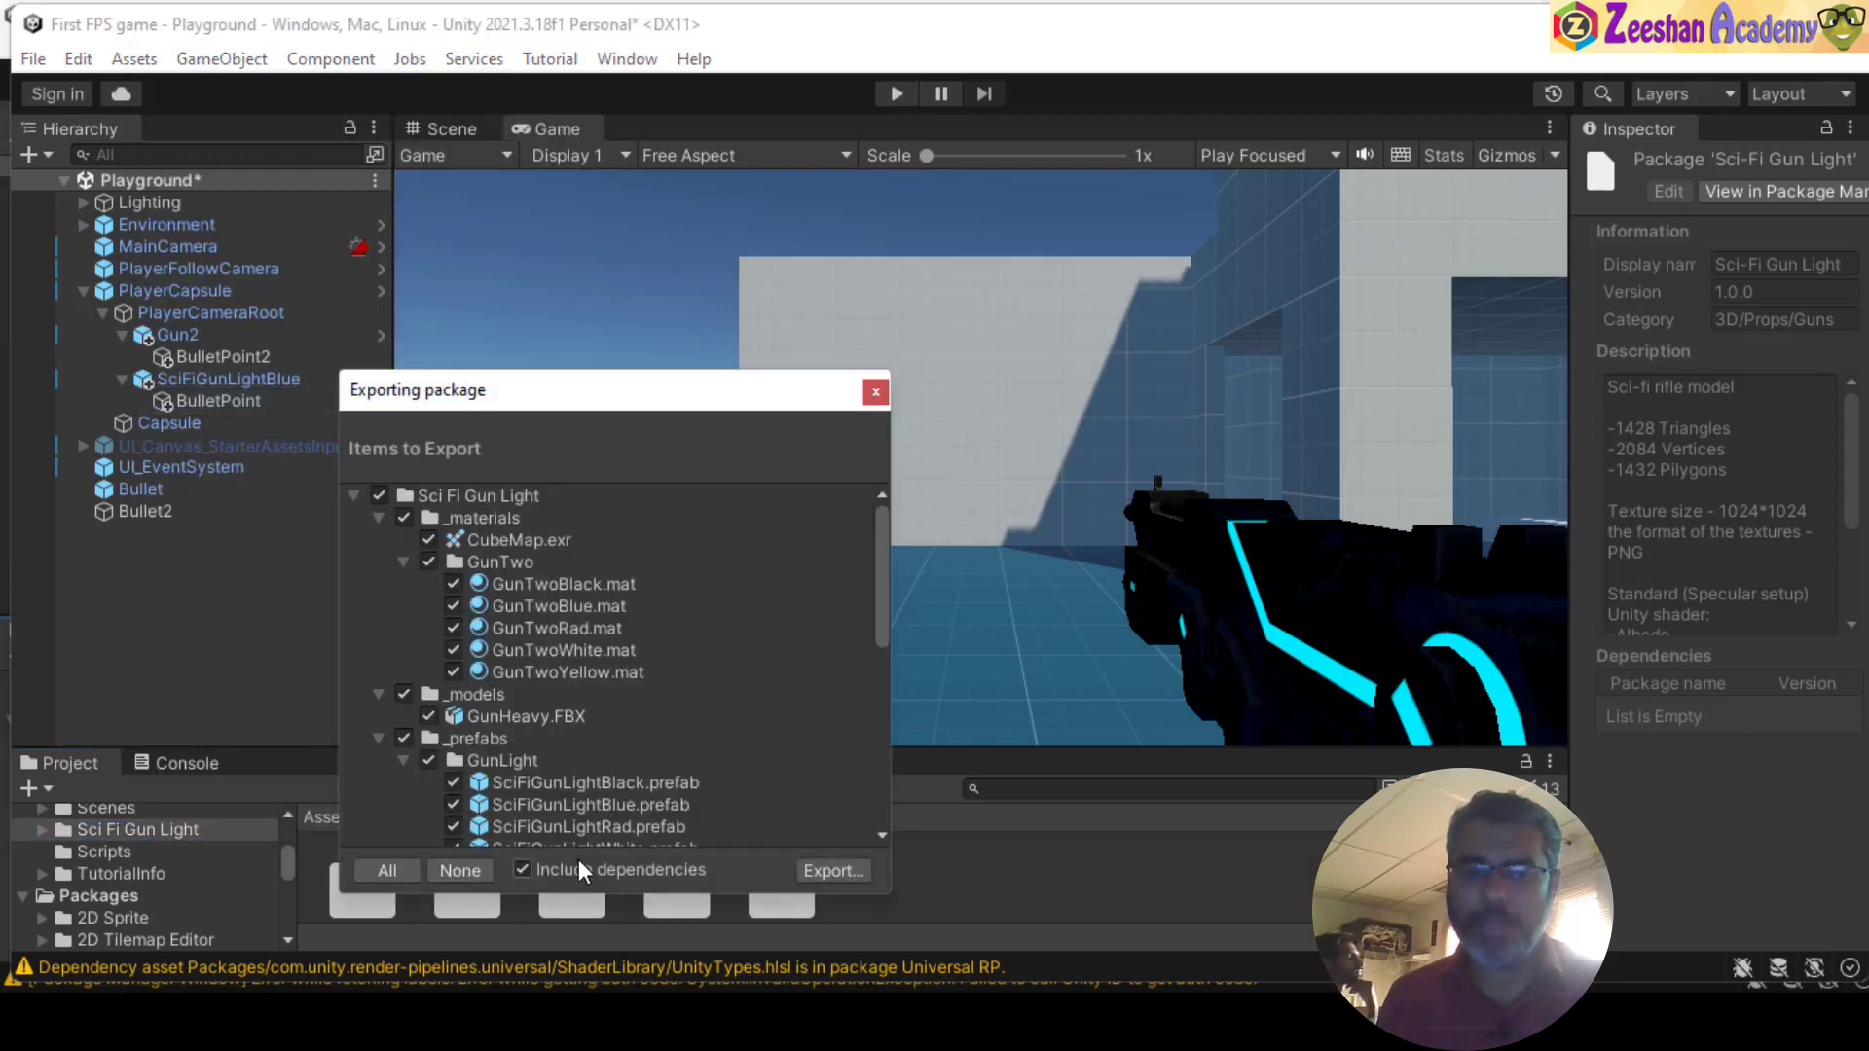
pyautogui.click(873, 394)
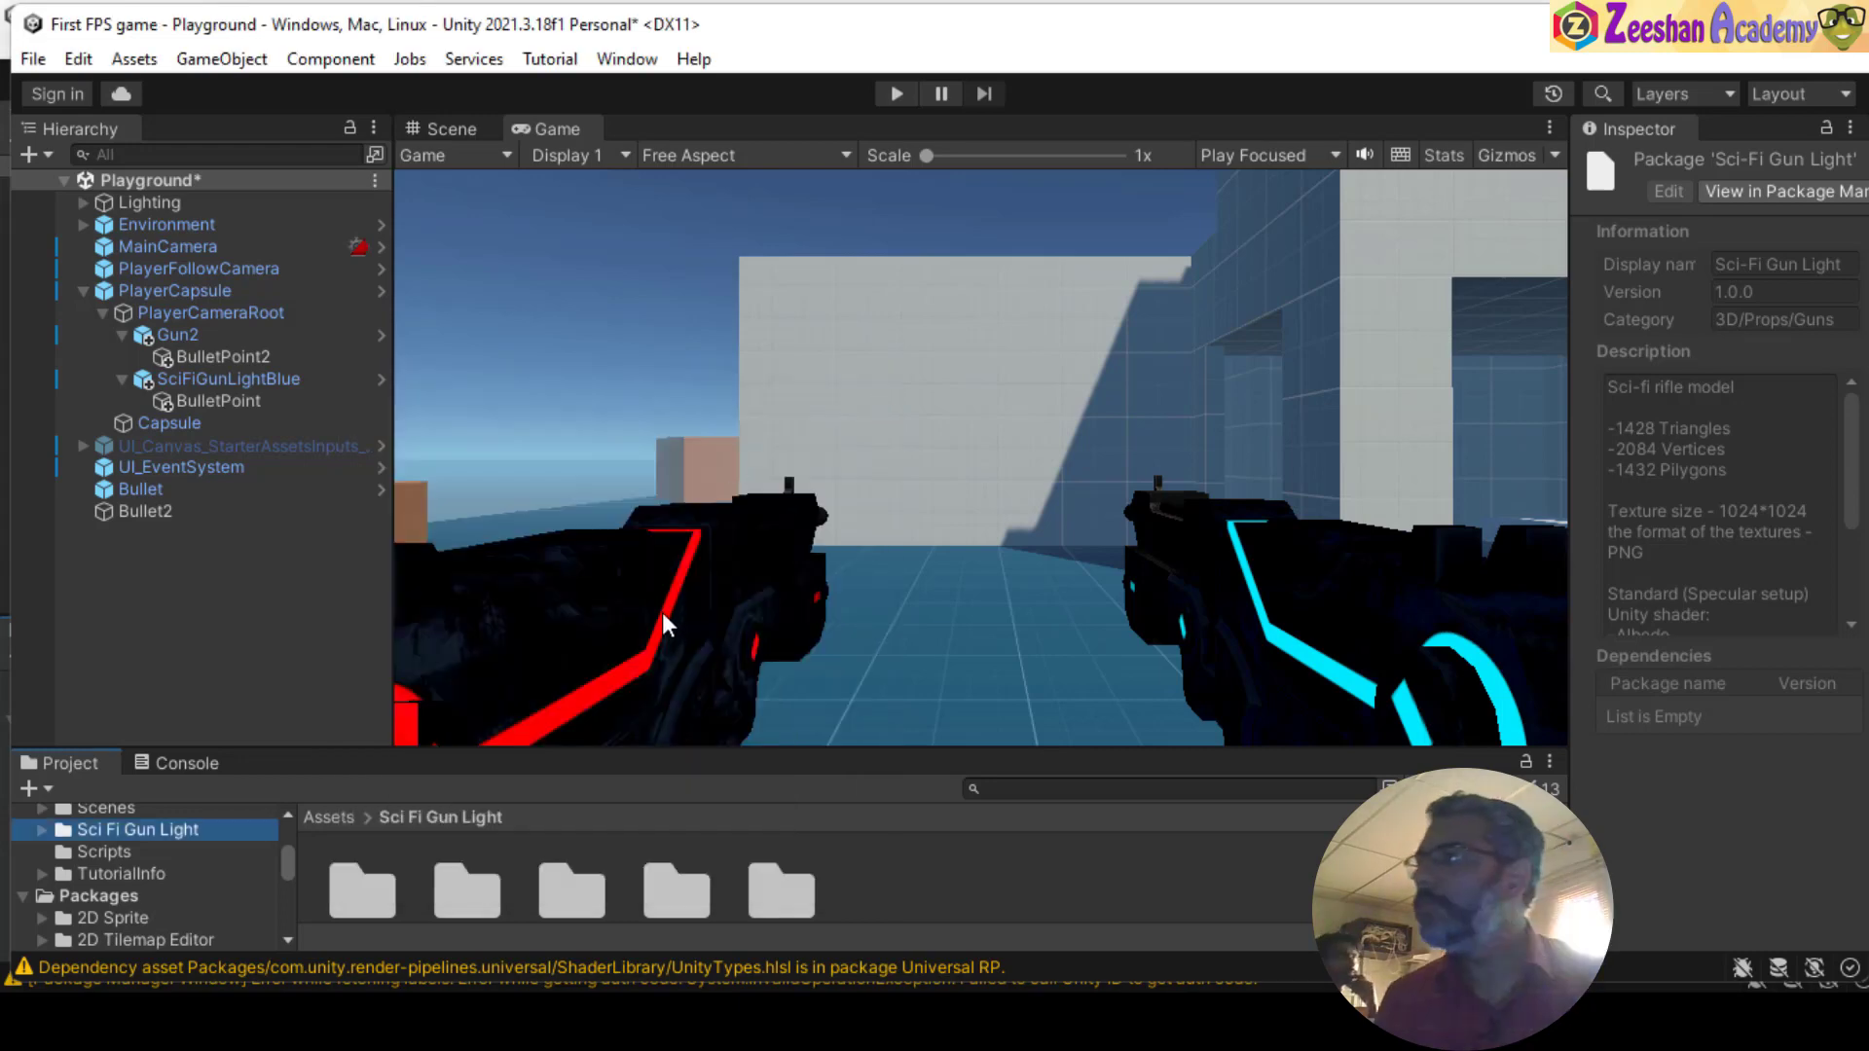
# - In My project (1), load the custom package Sci-Fy gun from the Documents\Unity folder for import
pyautogui.moveTo(1053, 1021)
pyautogui.click(1158, 901)
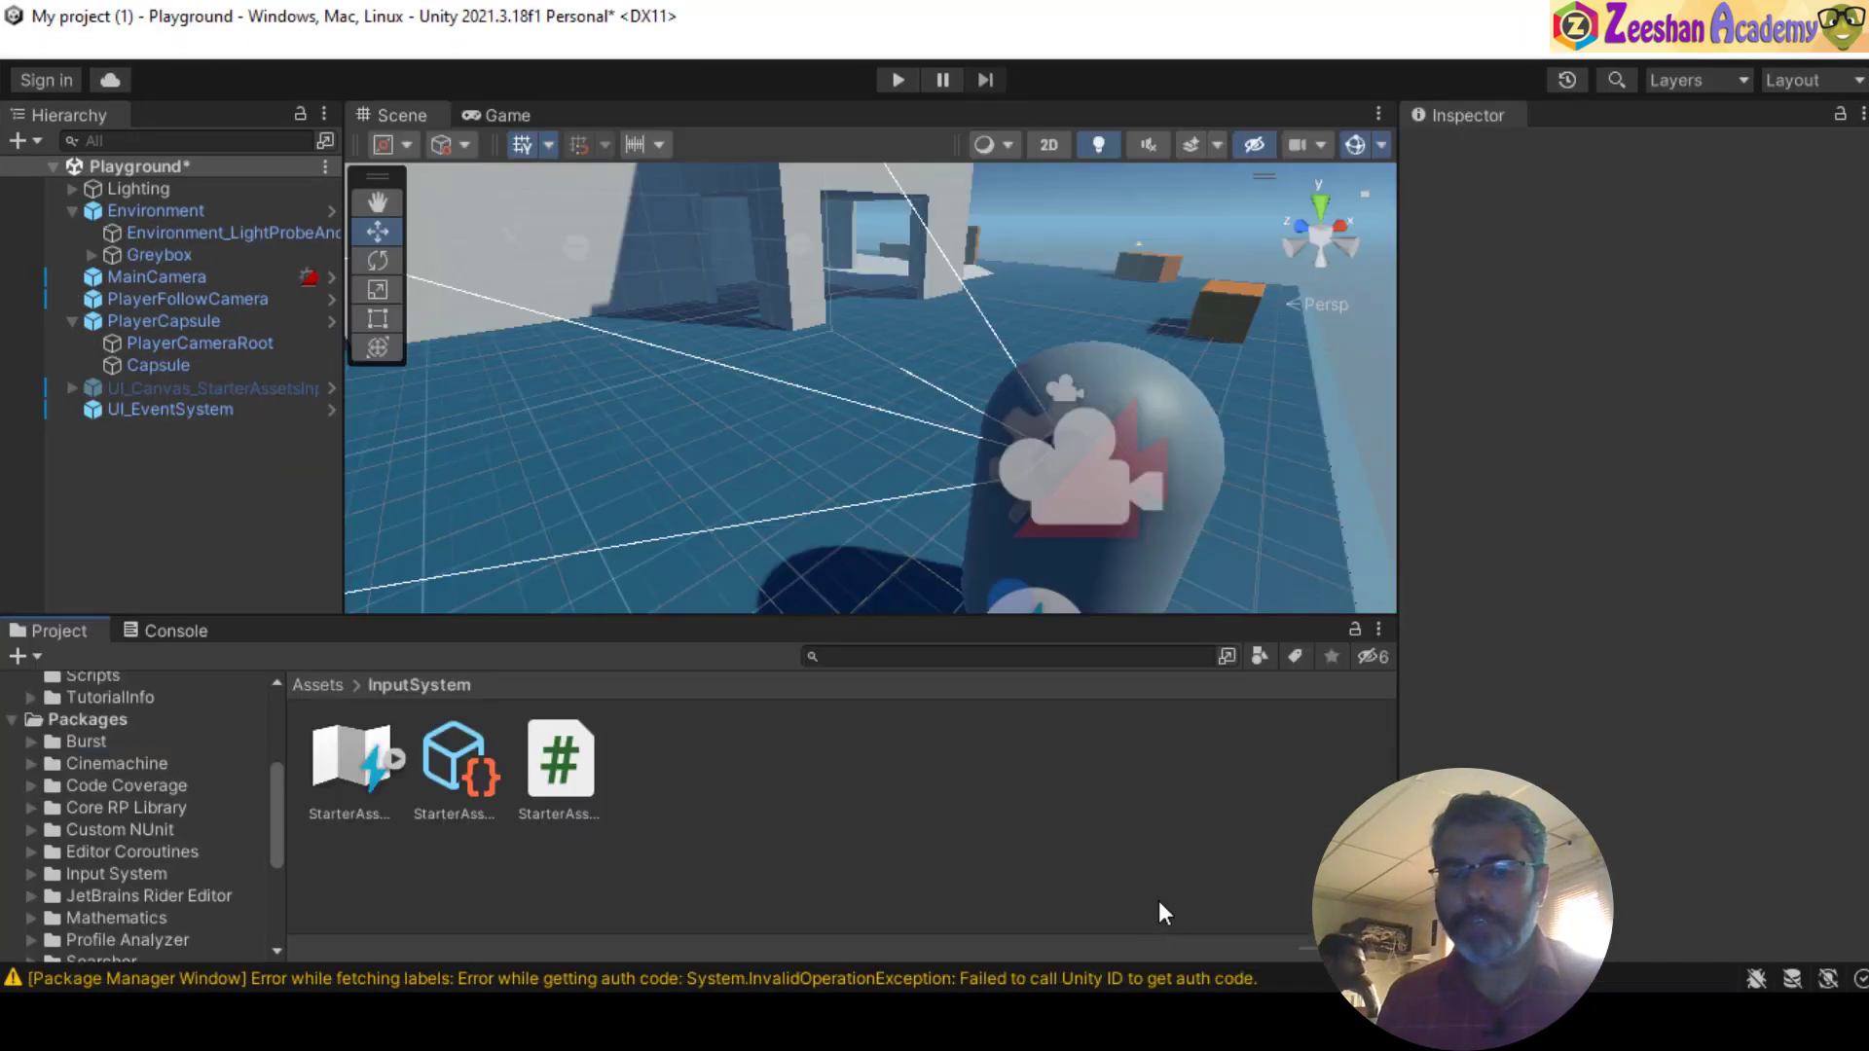
pyautogui.click(144, 46)
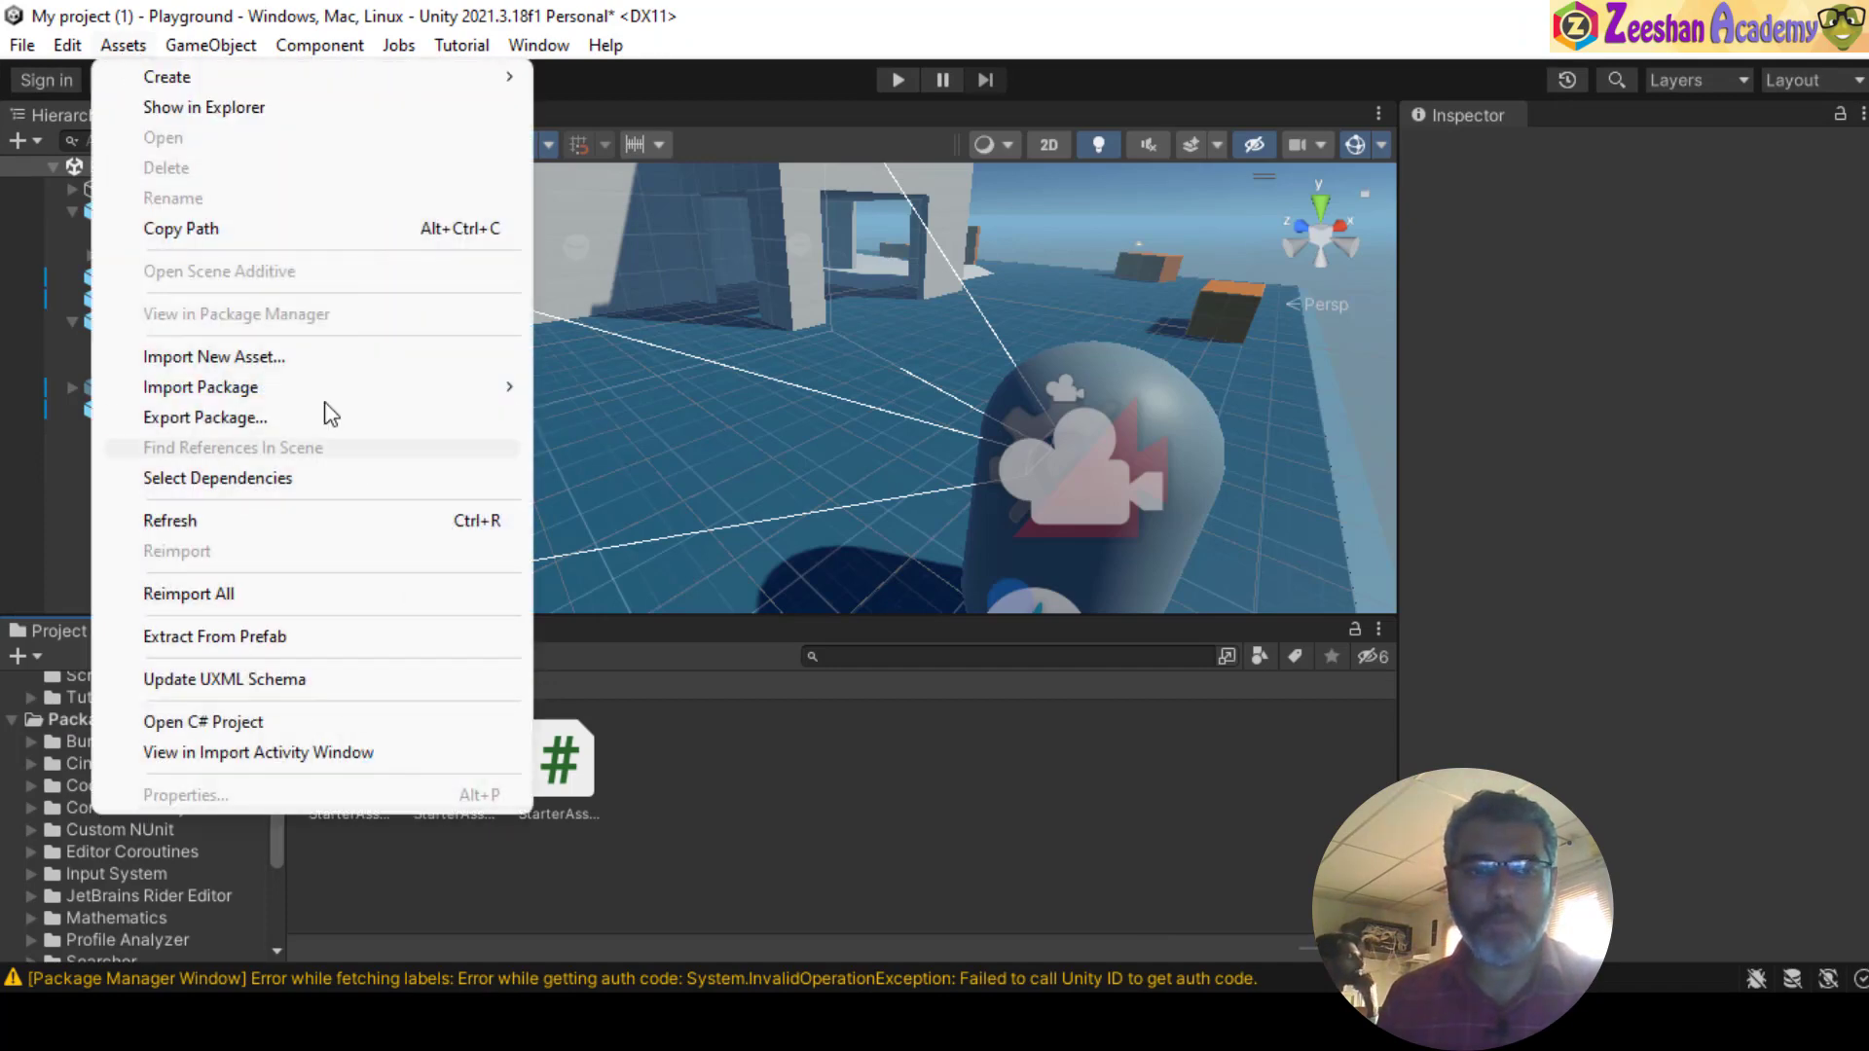
pyautogui.moveTo(284, 395)
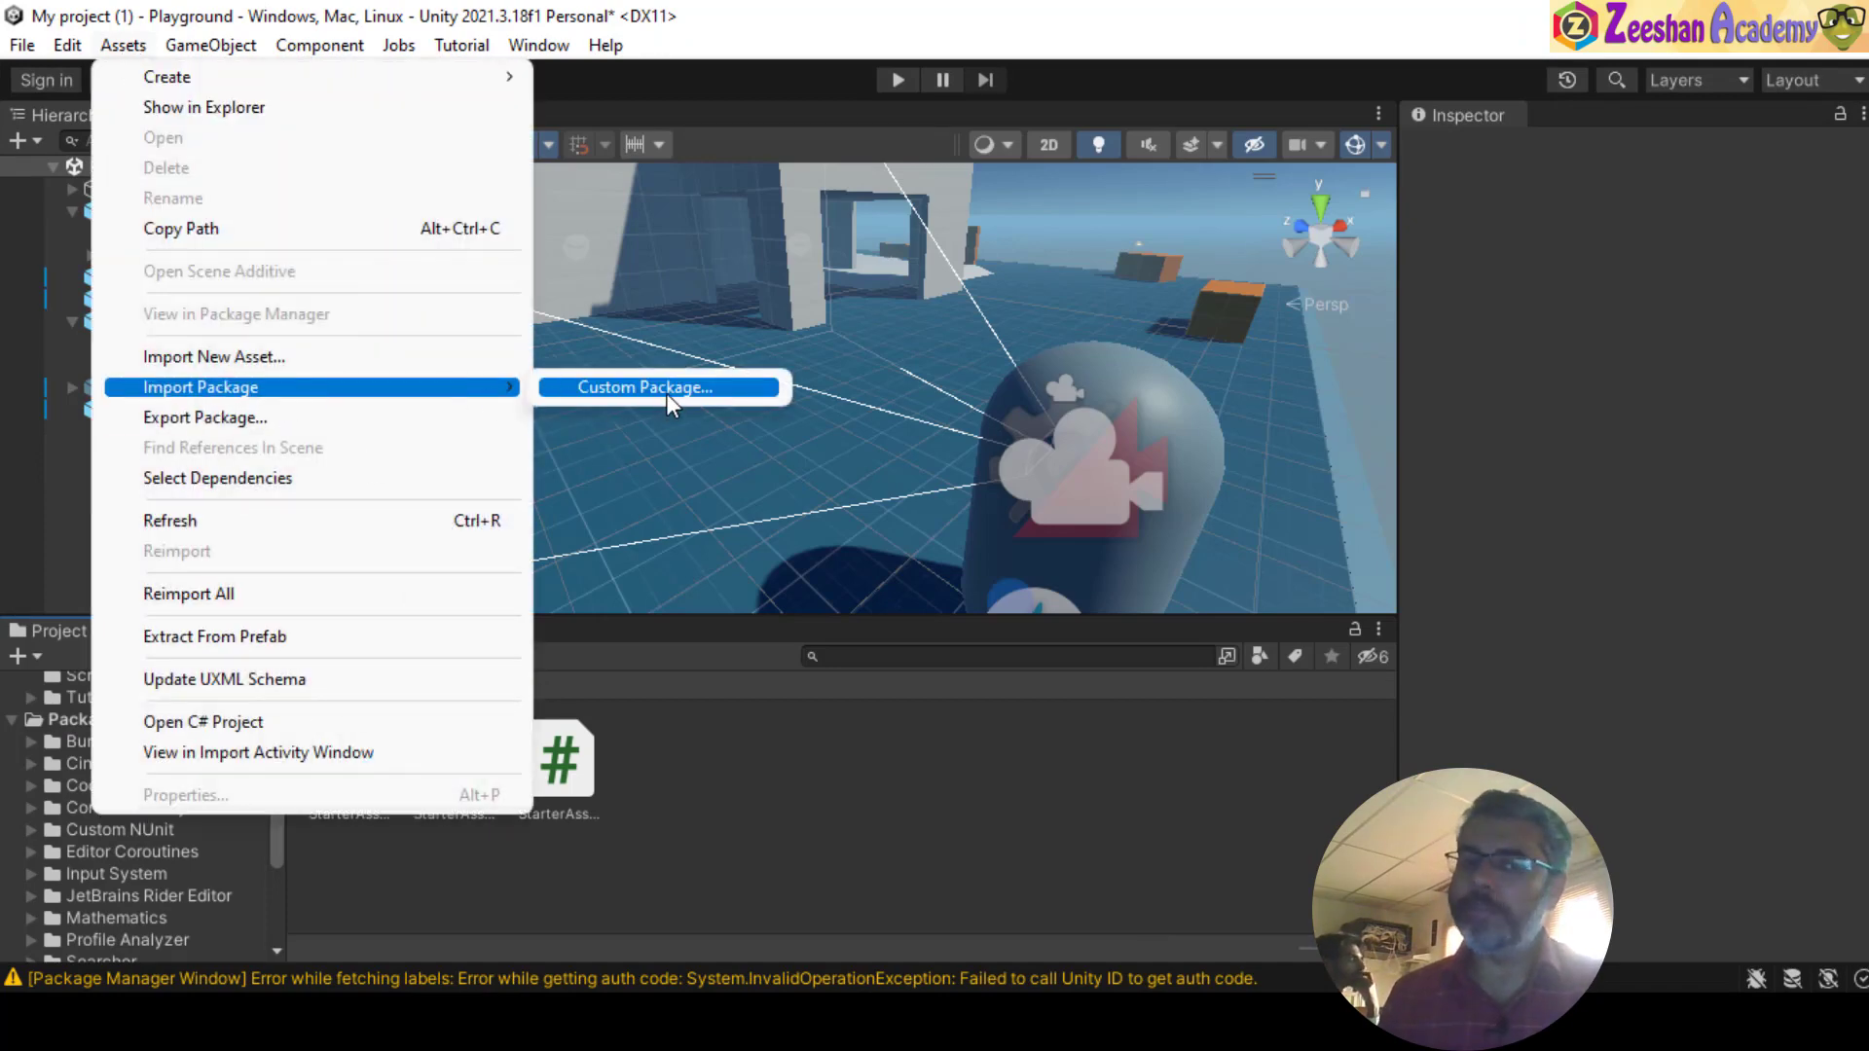
pyautogui.click(665, 393)
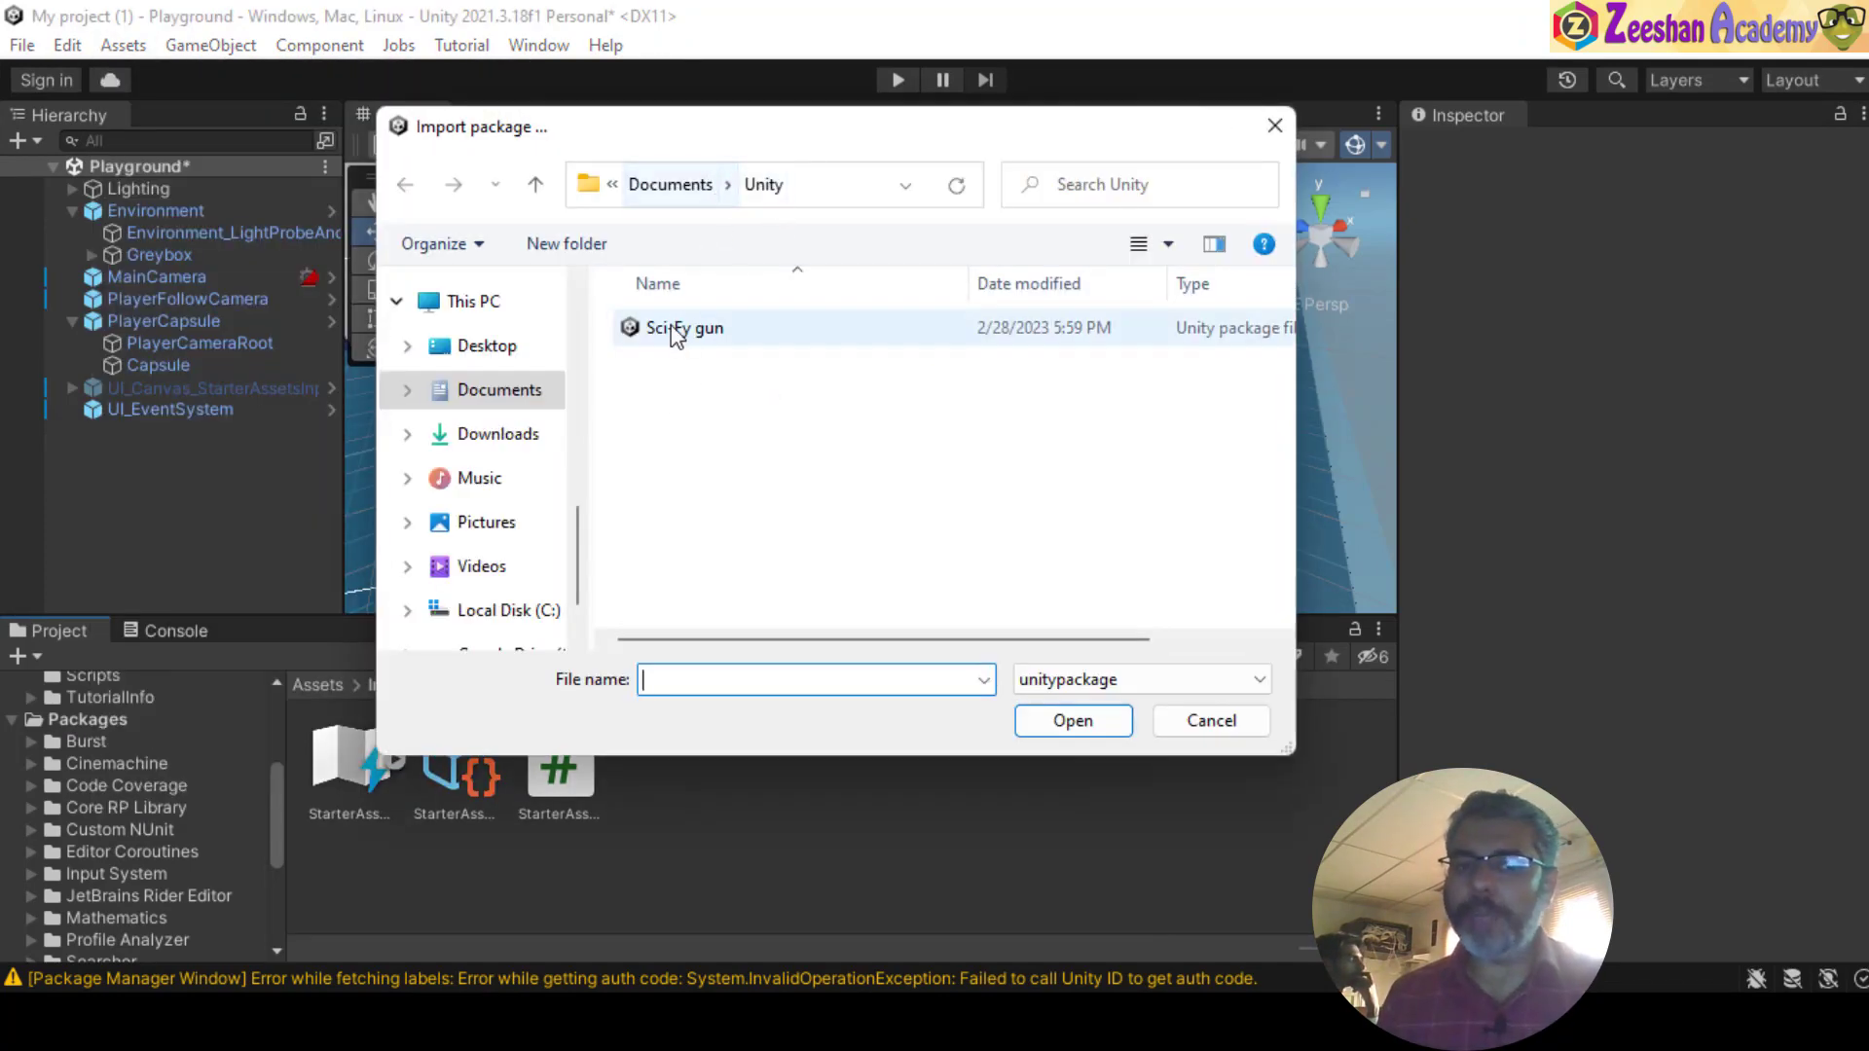
pyautogui.click(687, 331)
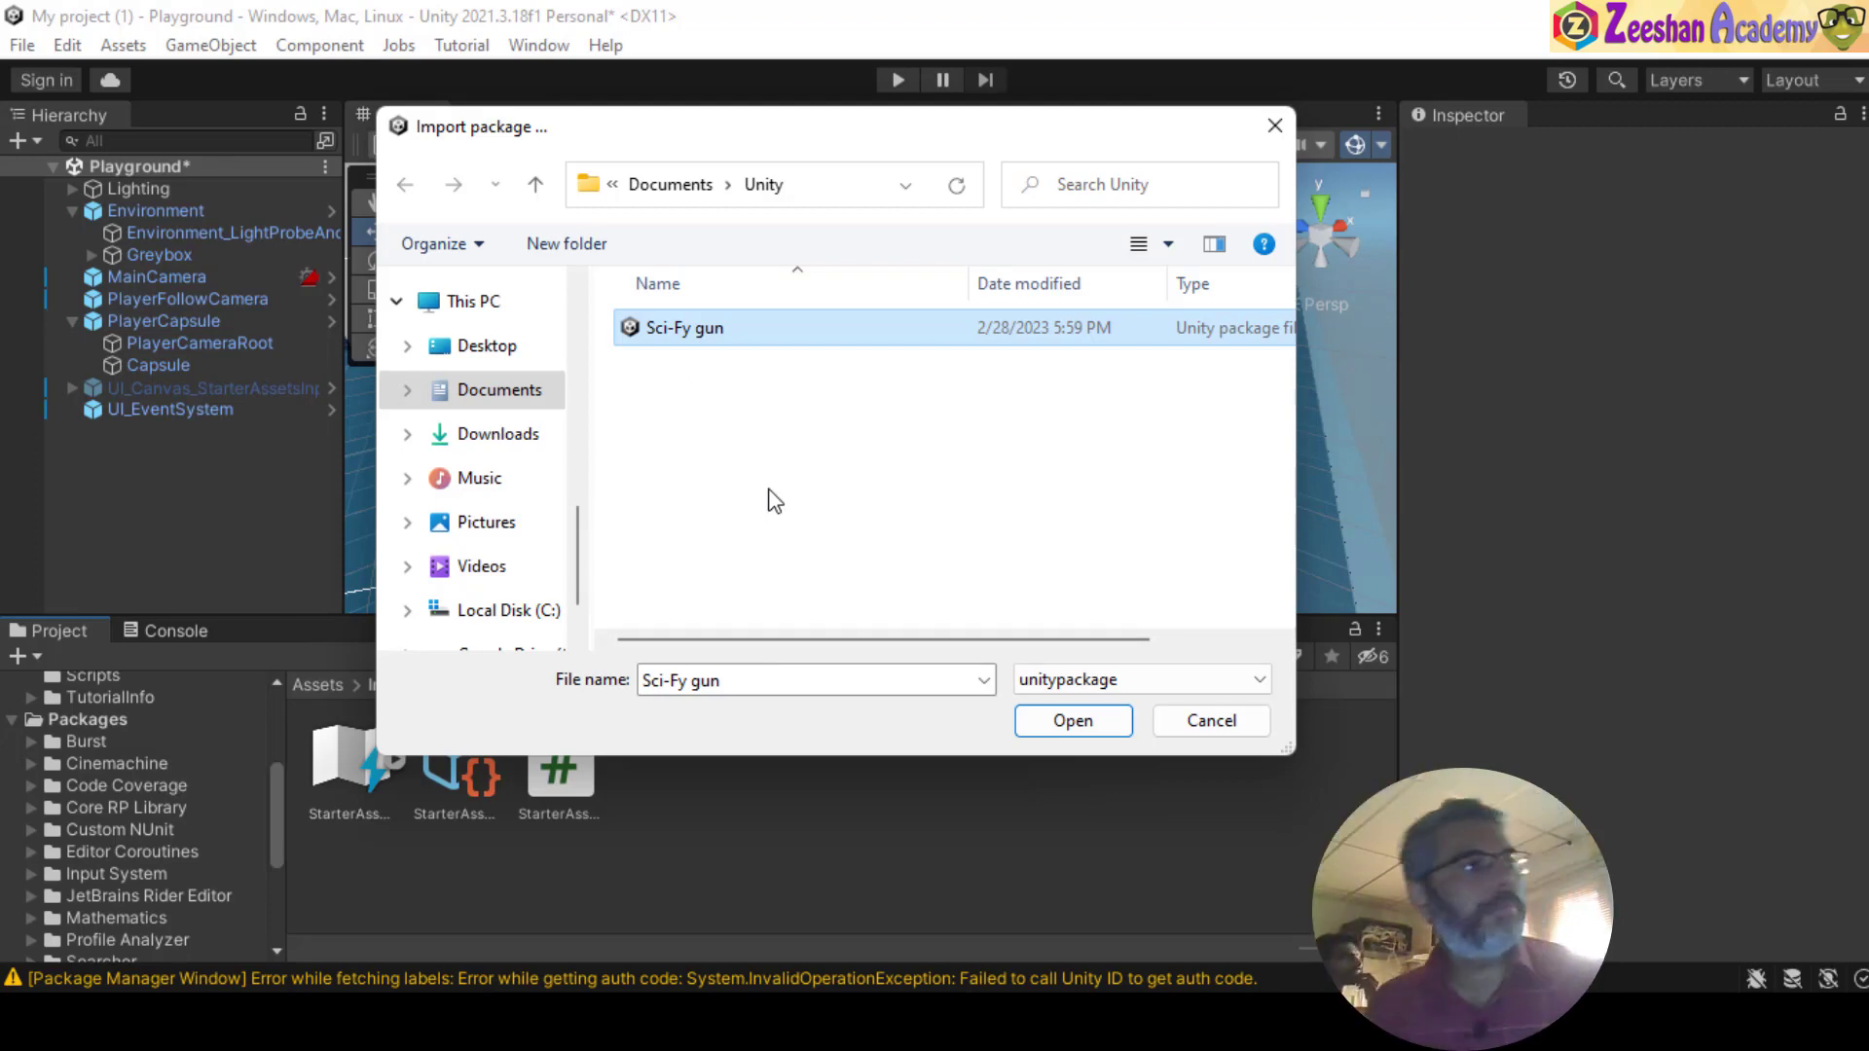
pyautogui.click(717, 339)
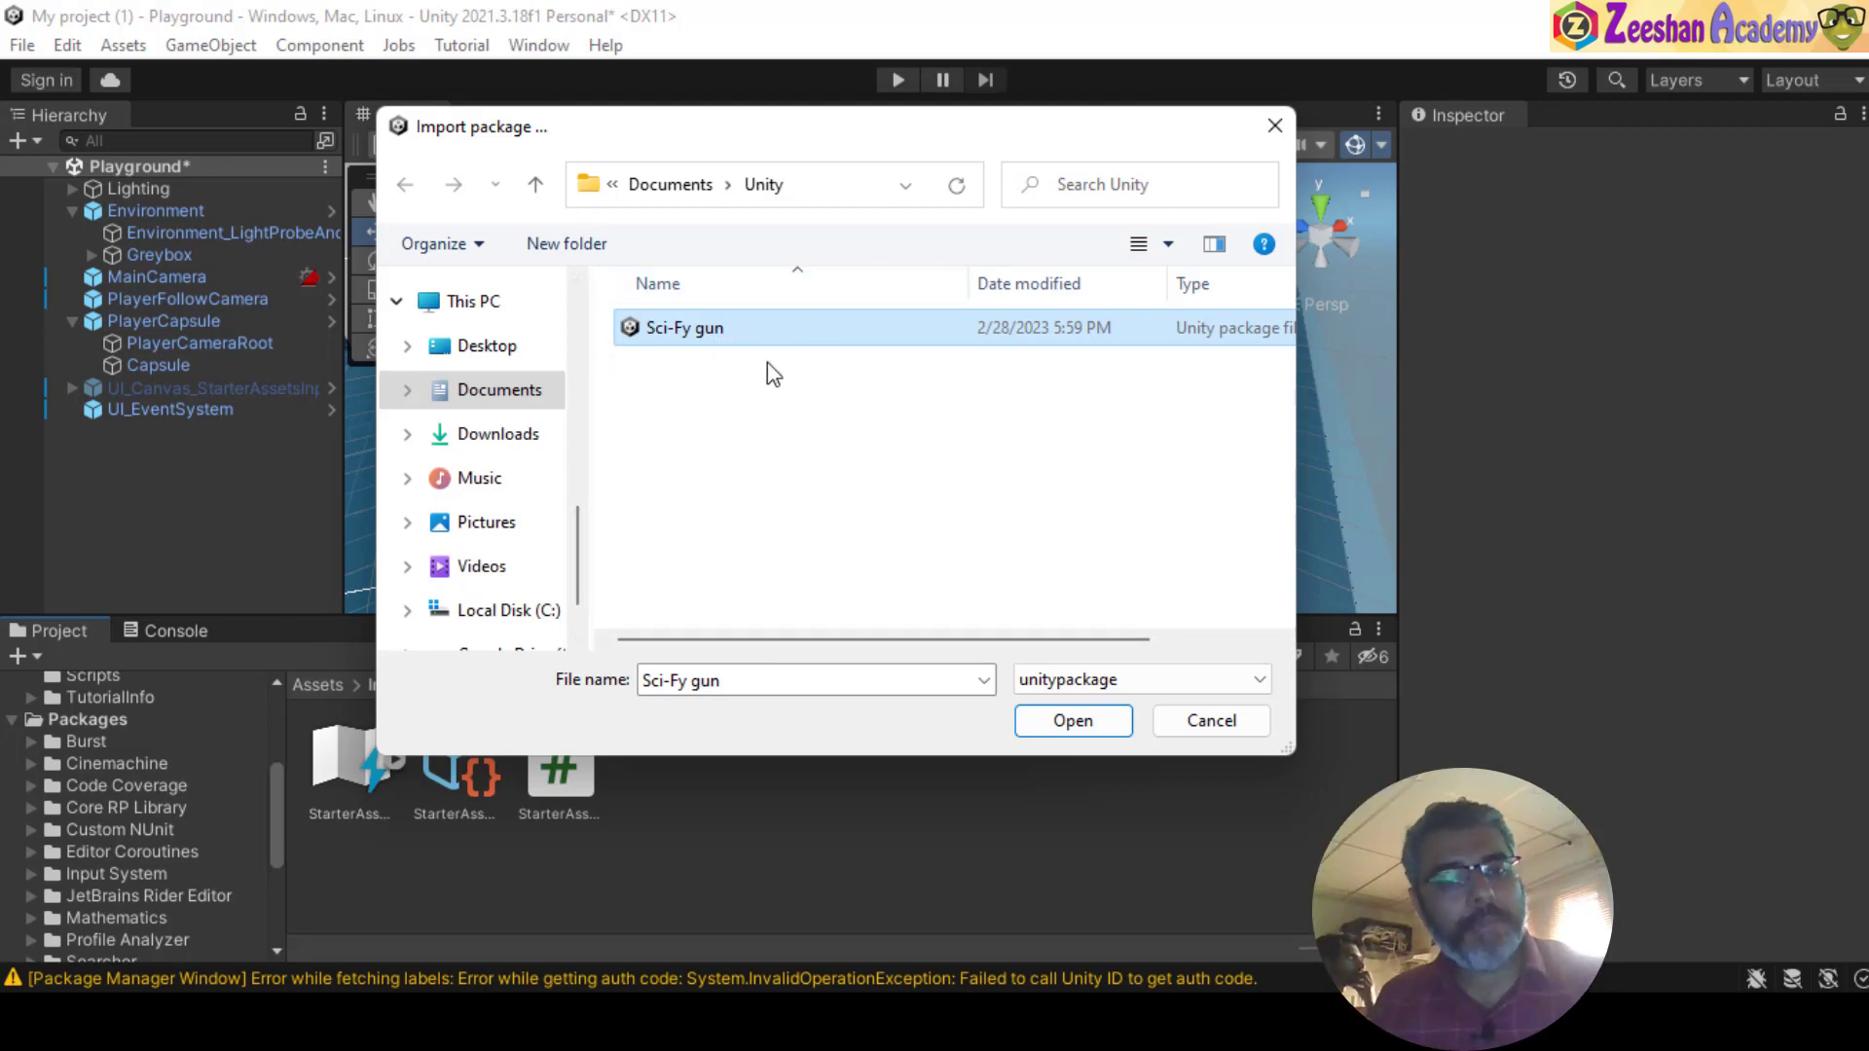
pyautogui.click(1073, 724)
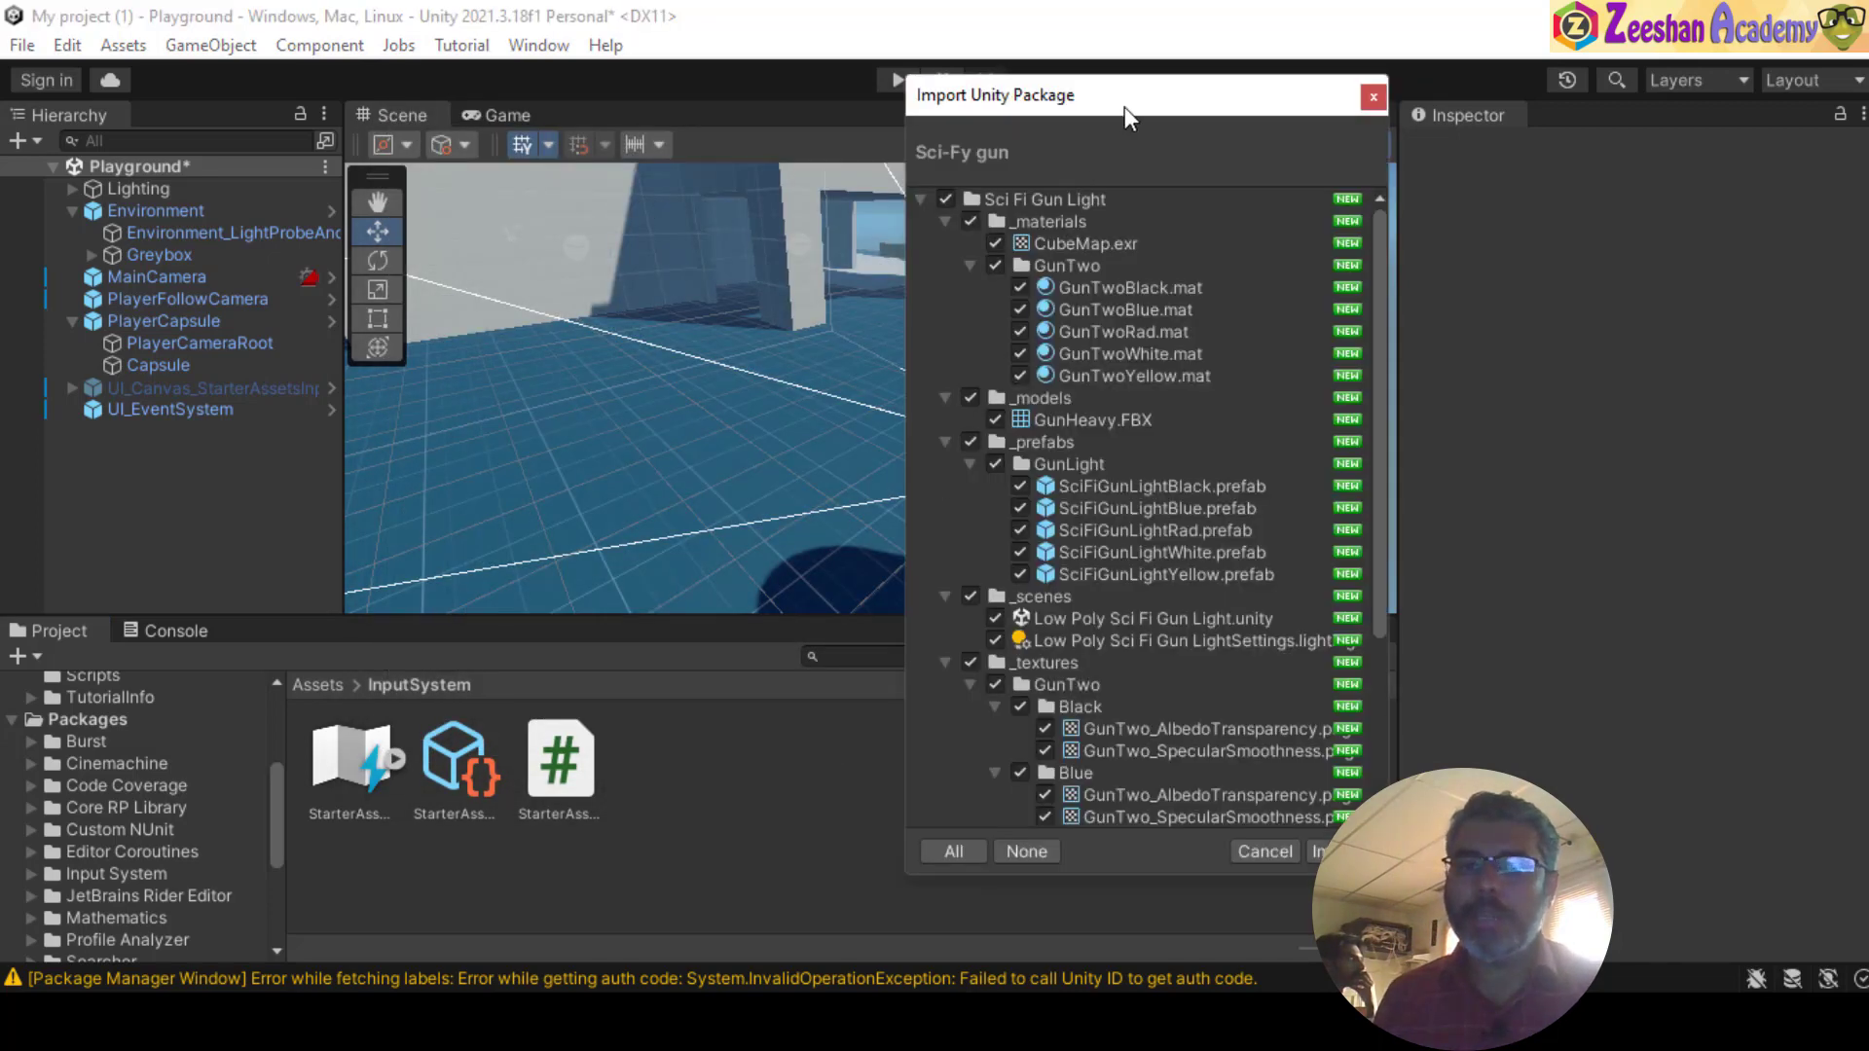
# - Import all items of the Sci-Fy gun package and open the Sci Fi Gun Light folder in the project assets
pyautogui.moveTo(1126, 113); pyautogui.dragTo(739, 152)
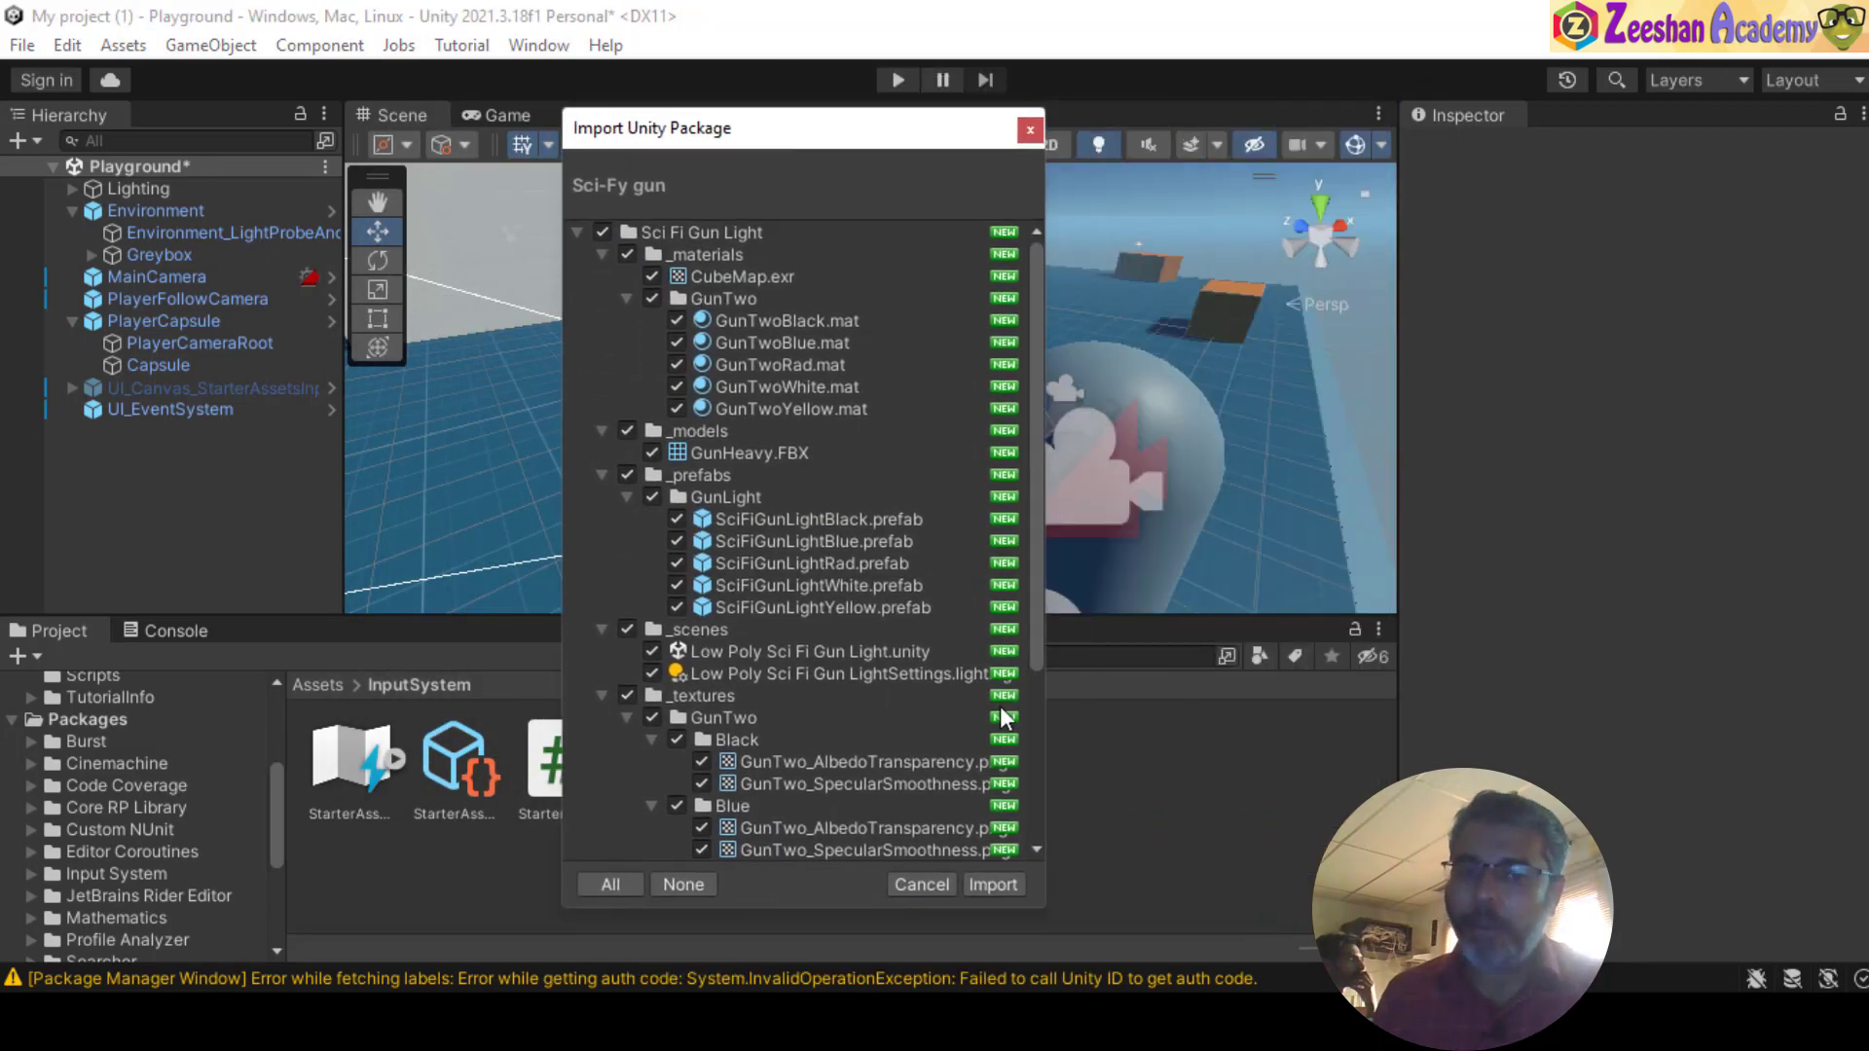
pyautogui.moveTo(1043, 967)
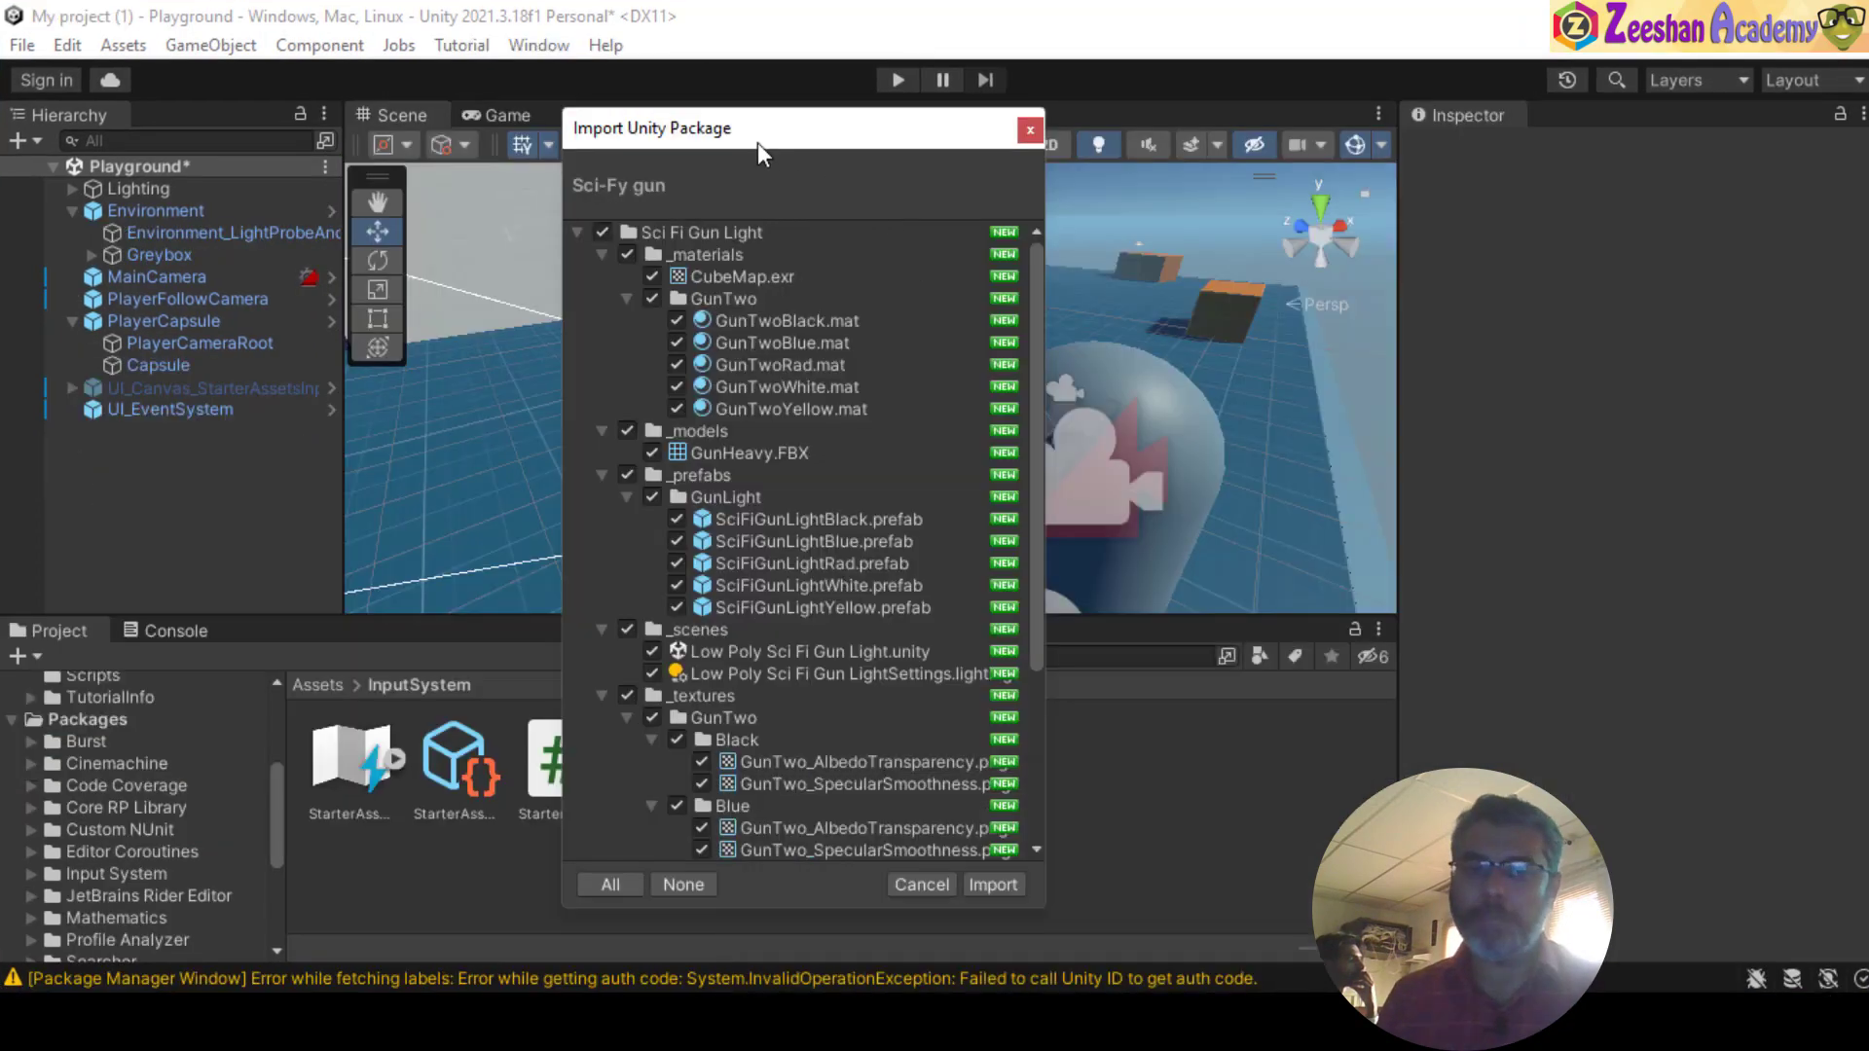
pyautogui.moveTo(758, 122); pyautogui.dragTo(678, 87)
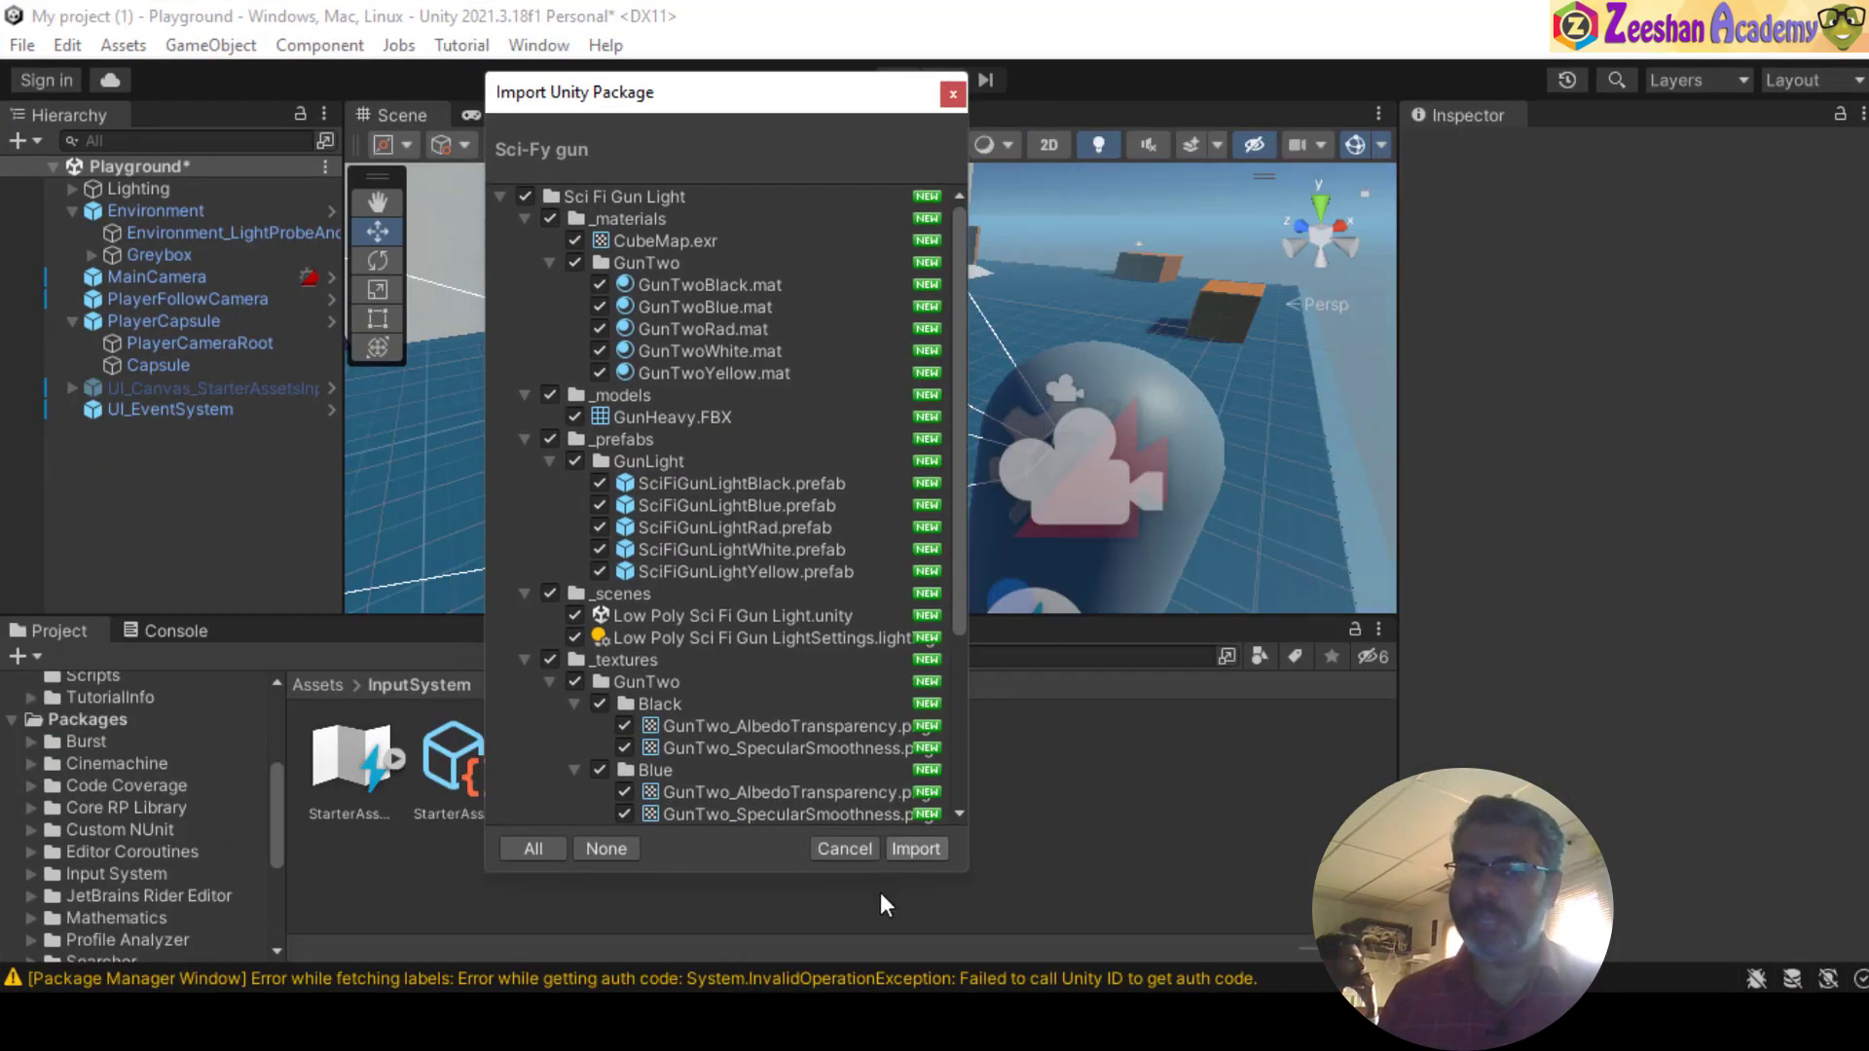
pyautogui.click(915, 849)
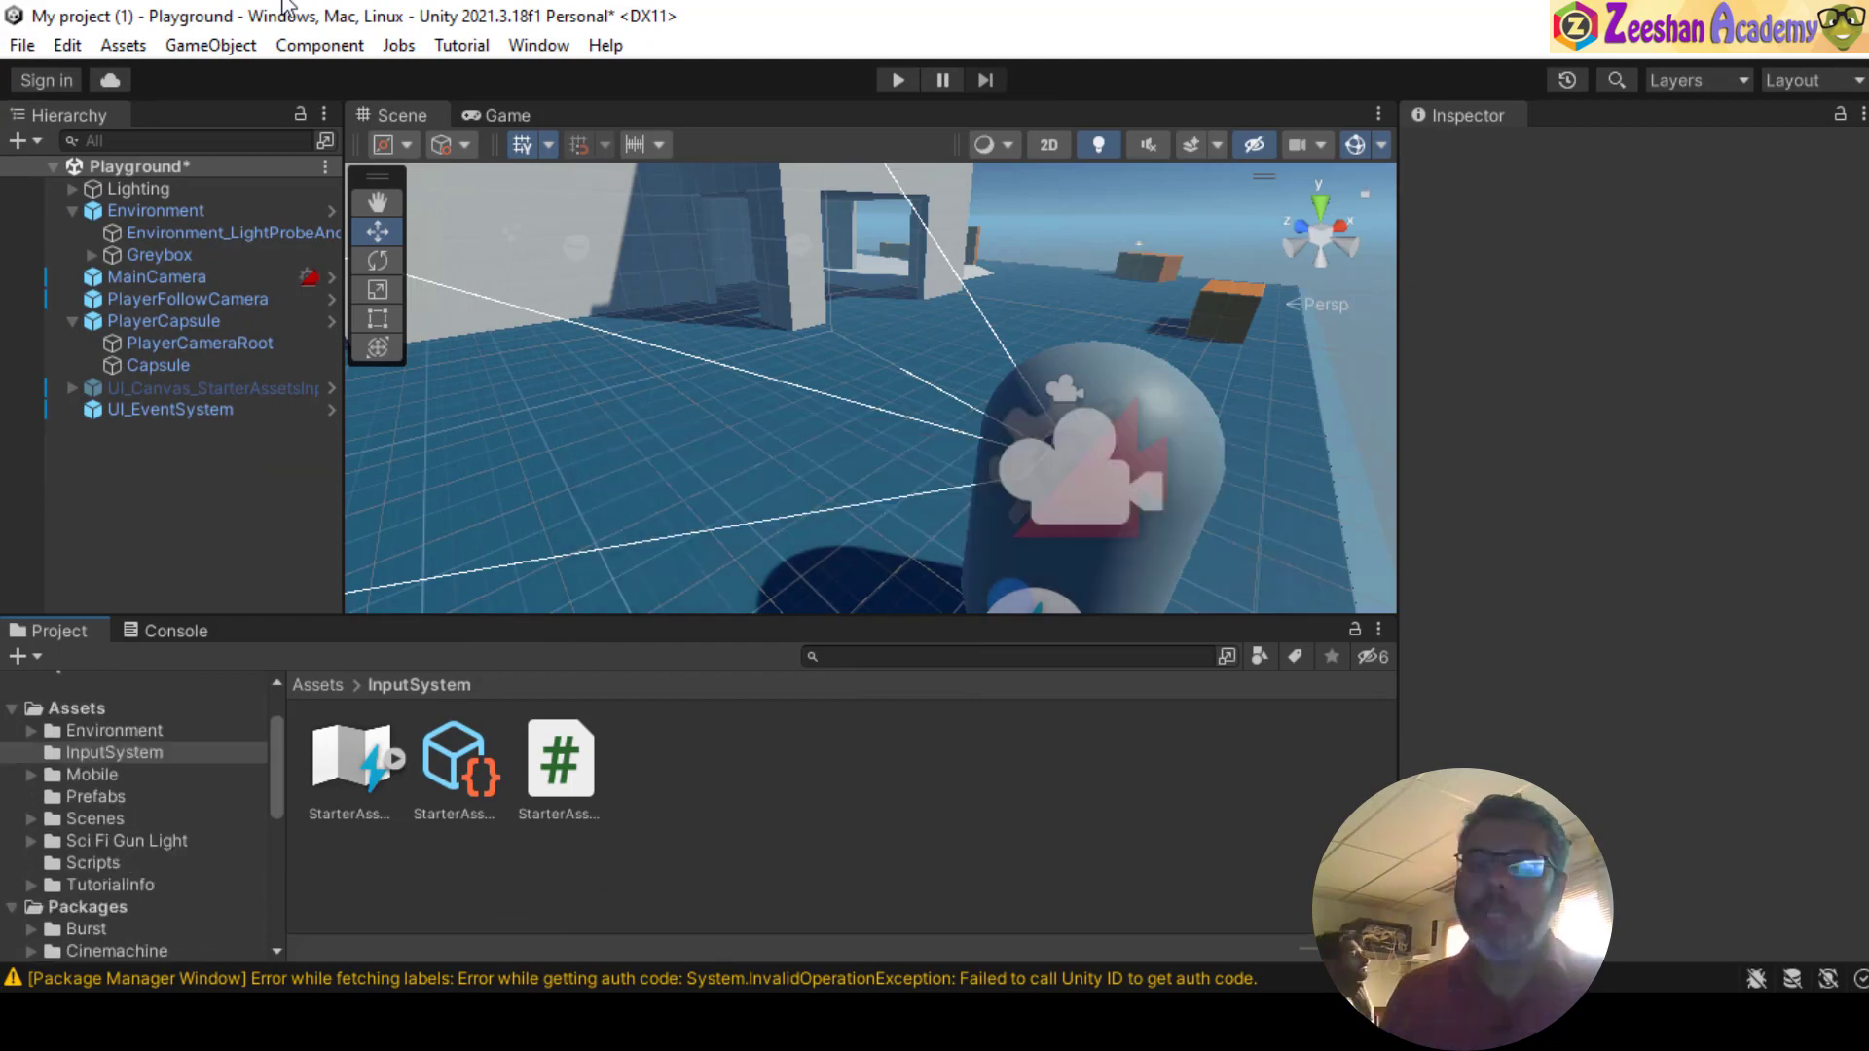
pyautogui.click(137, 841)
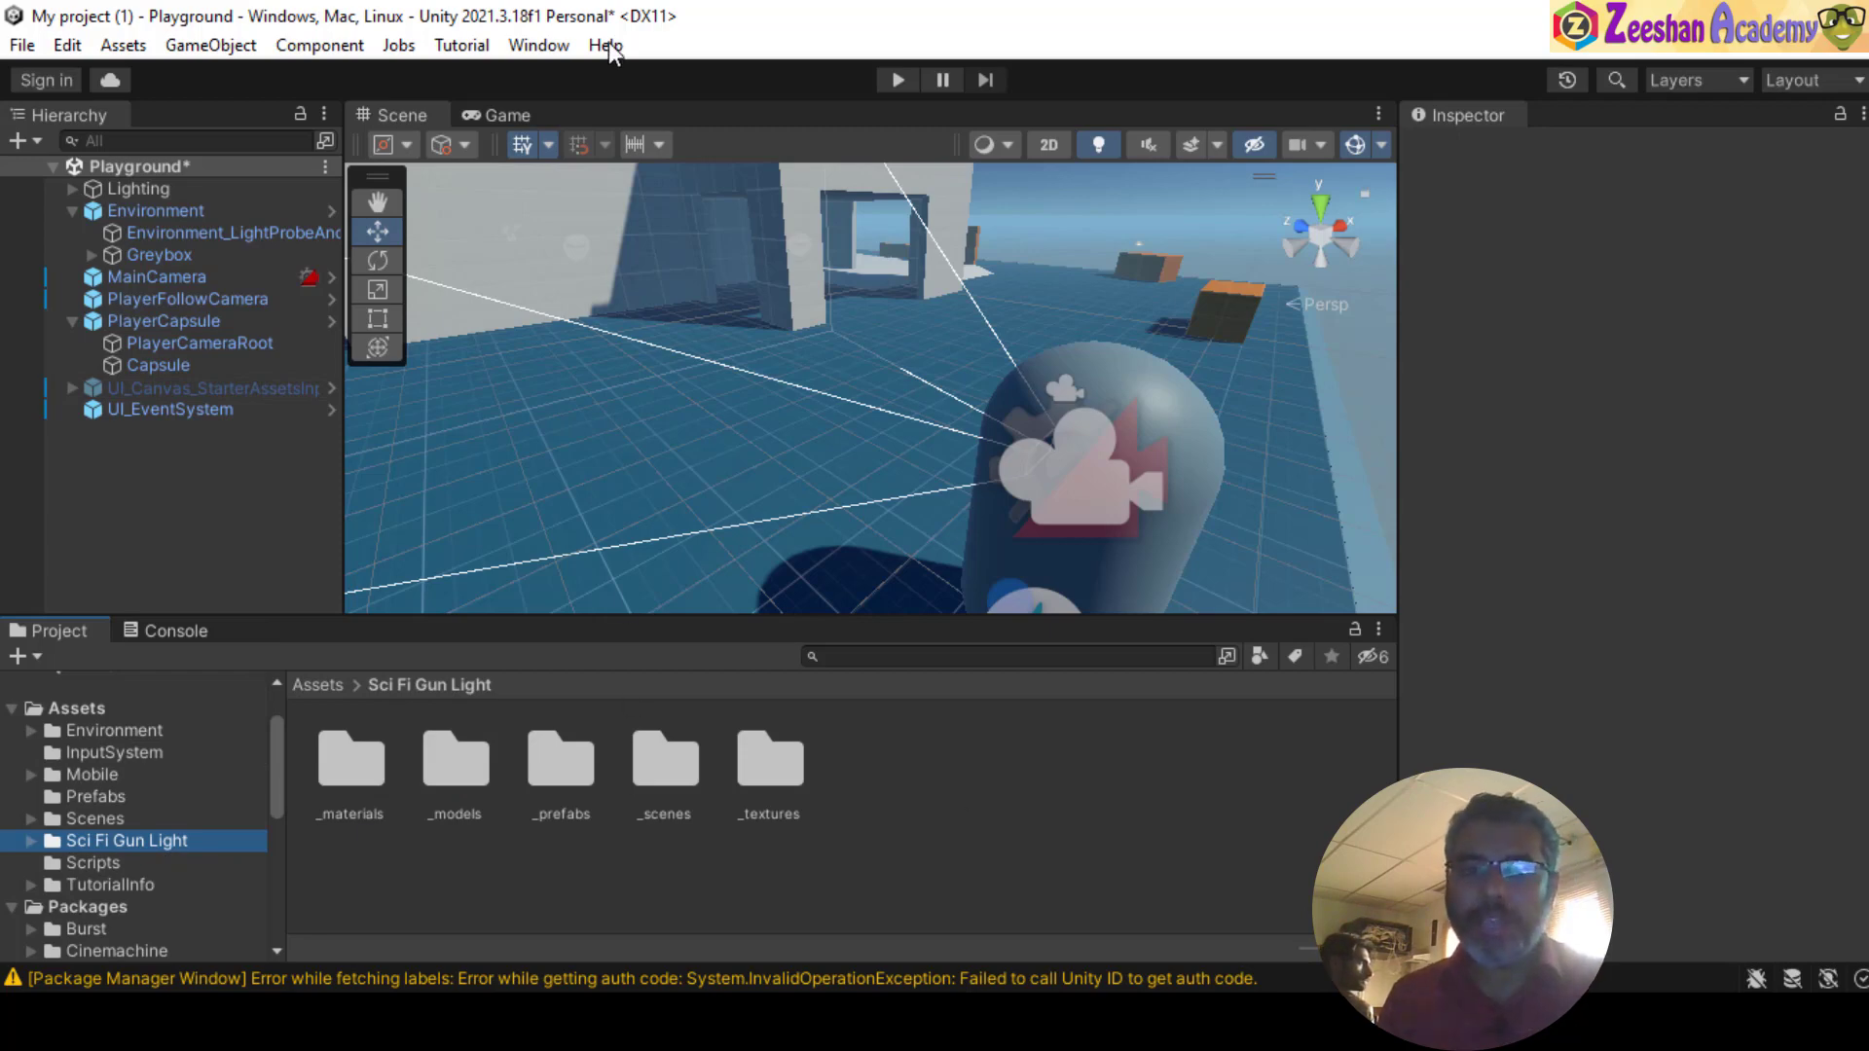
# - Check the purchased assets under My Assets in this project's Package Manager, and close it
pyautogui.click(538, 46)
pyautogui.click(670, 352)
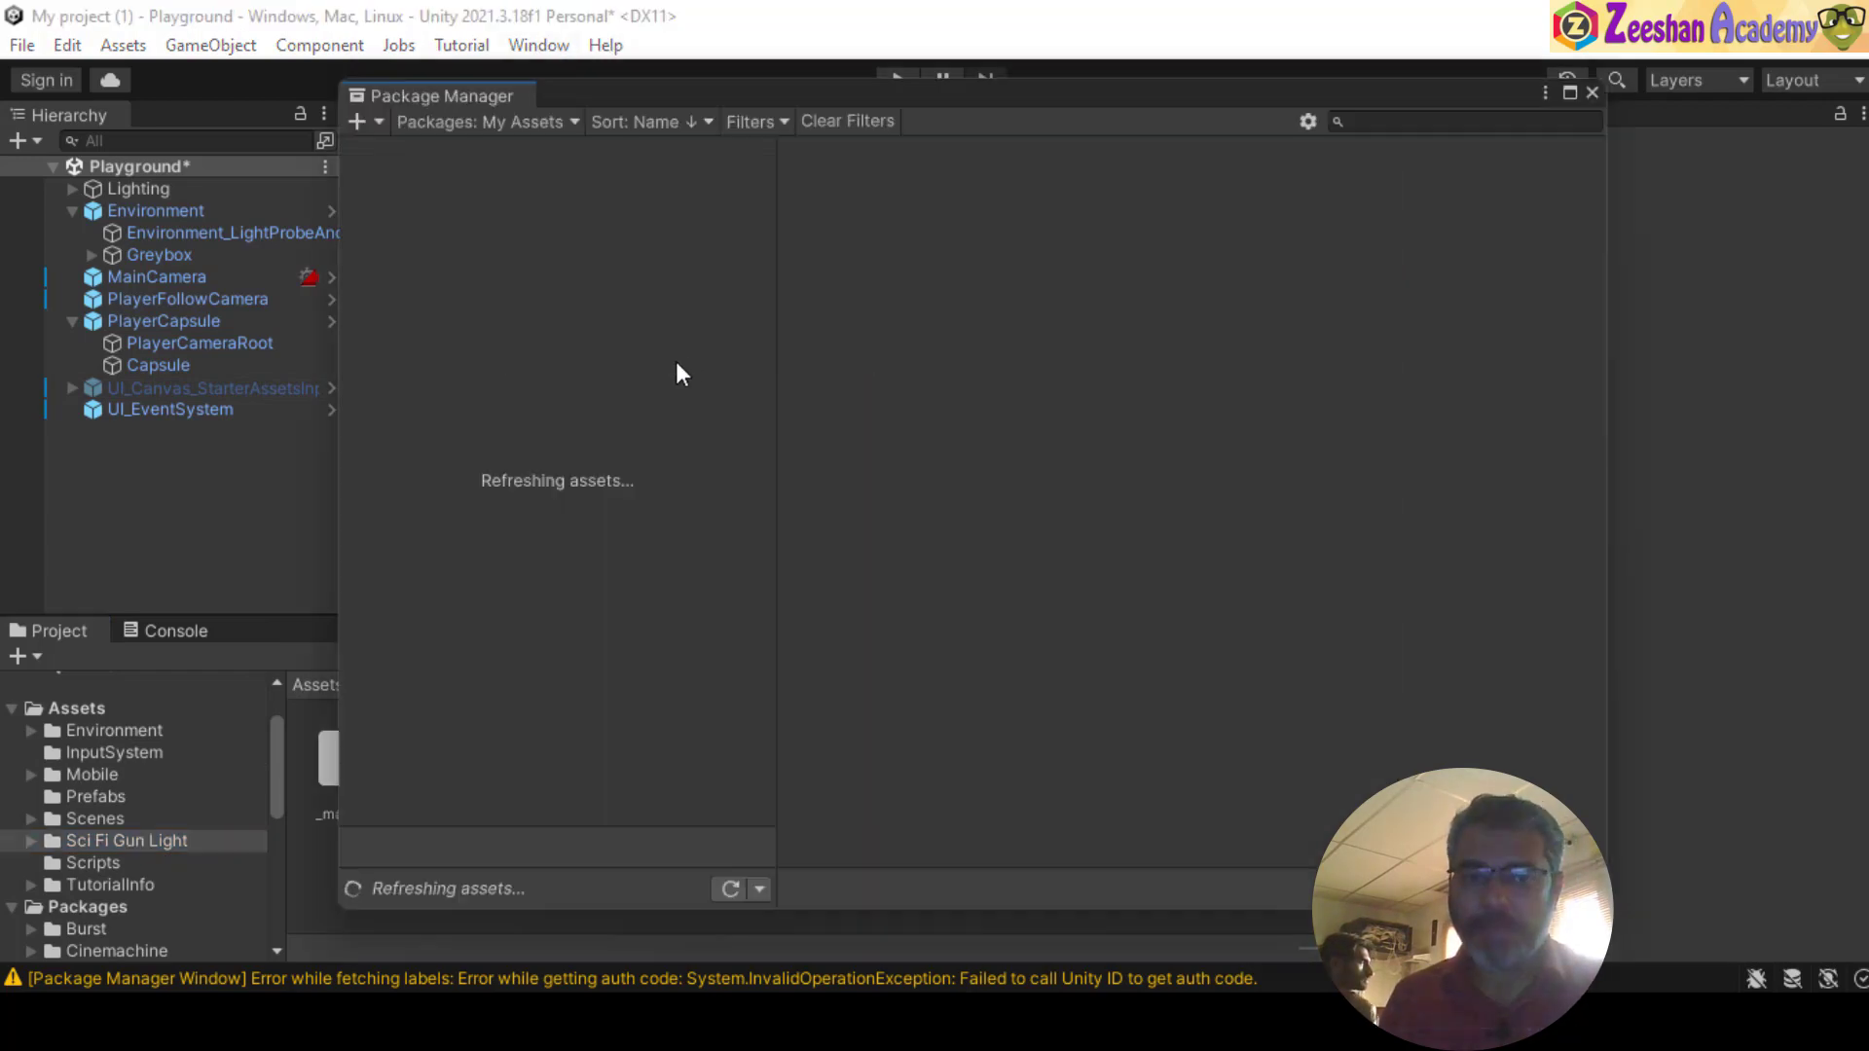
pyautogui.click(516, 121)
pyautogui.click(536, 234)
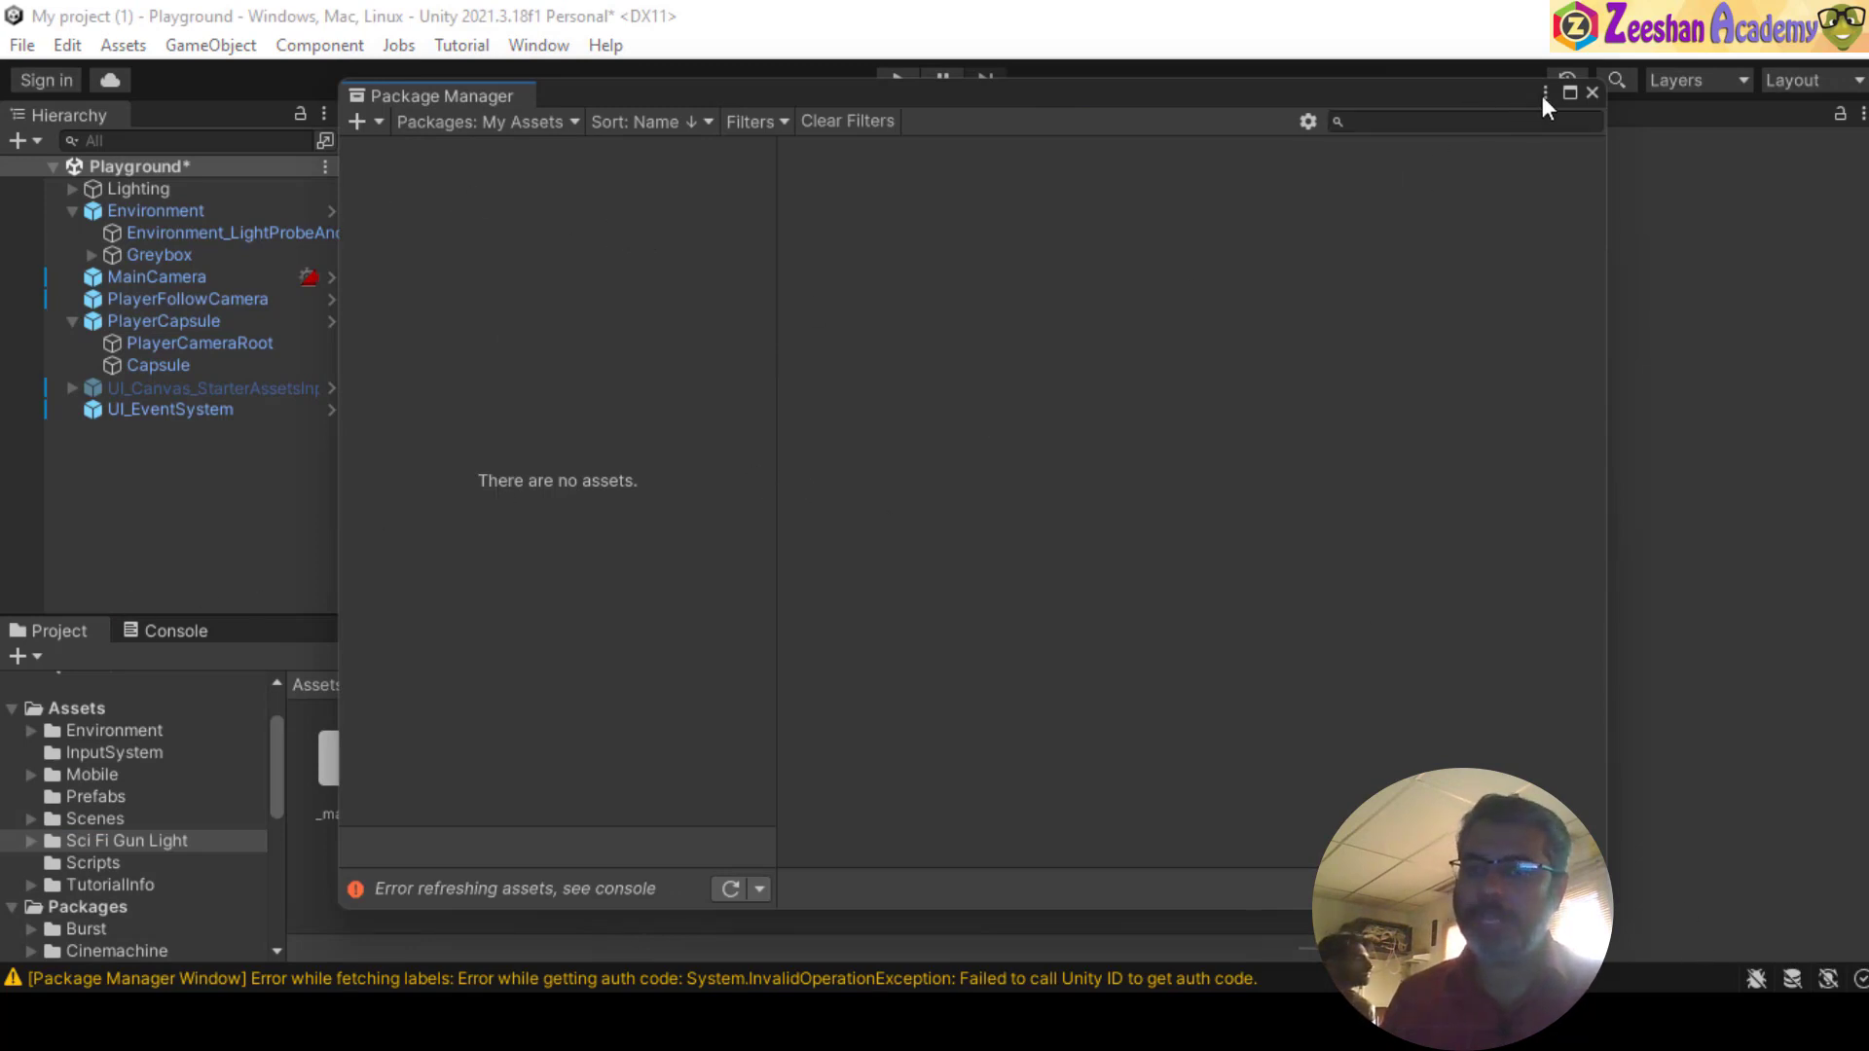
pyautogui.click(1593, 92)
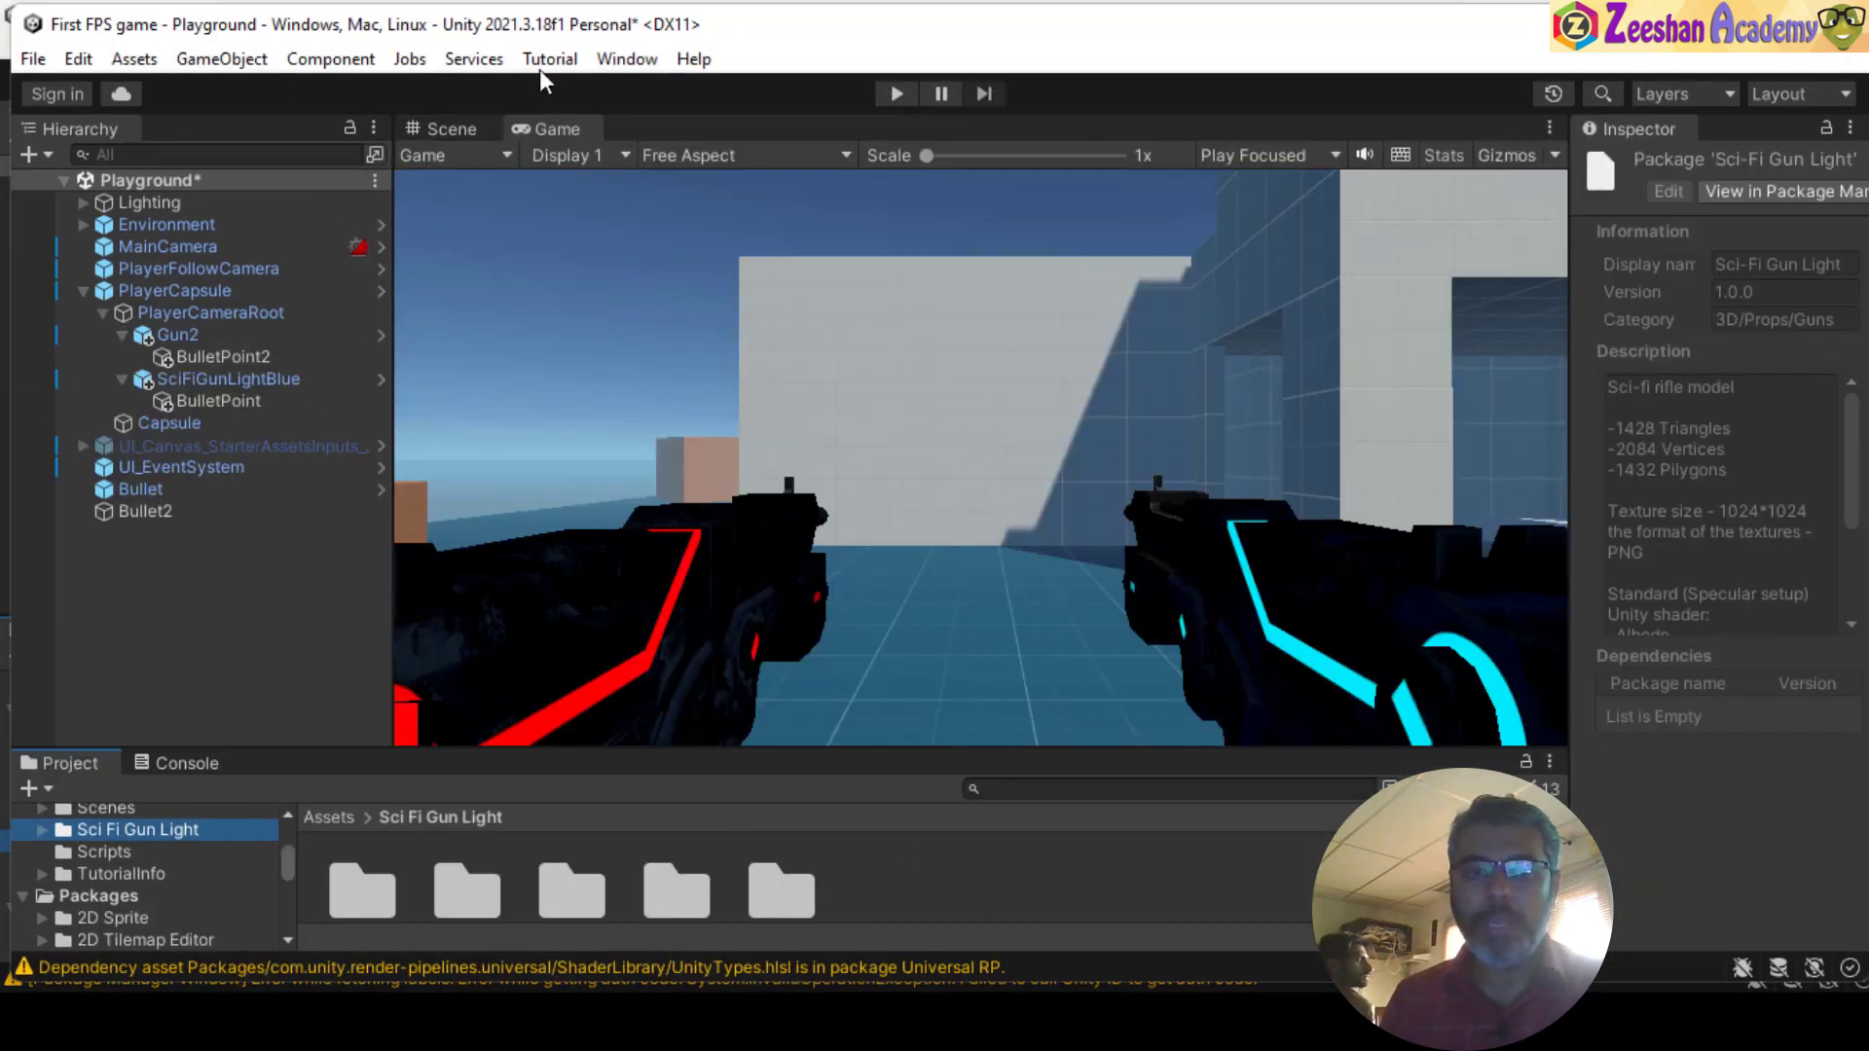
# - In the First FPS game project, examine the Sci-Fi Gun Light package in the Package Manager and close it
pyautogui.click(627, 58)
pyautogui.click(627, 59)
pyautogui.click(627, 58)
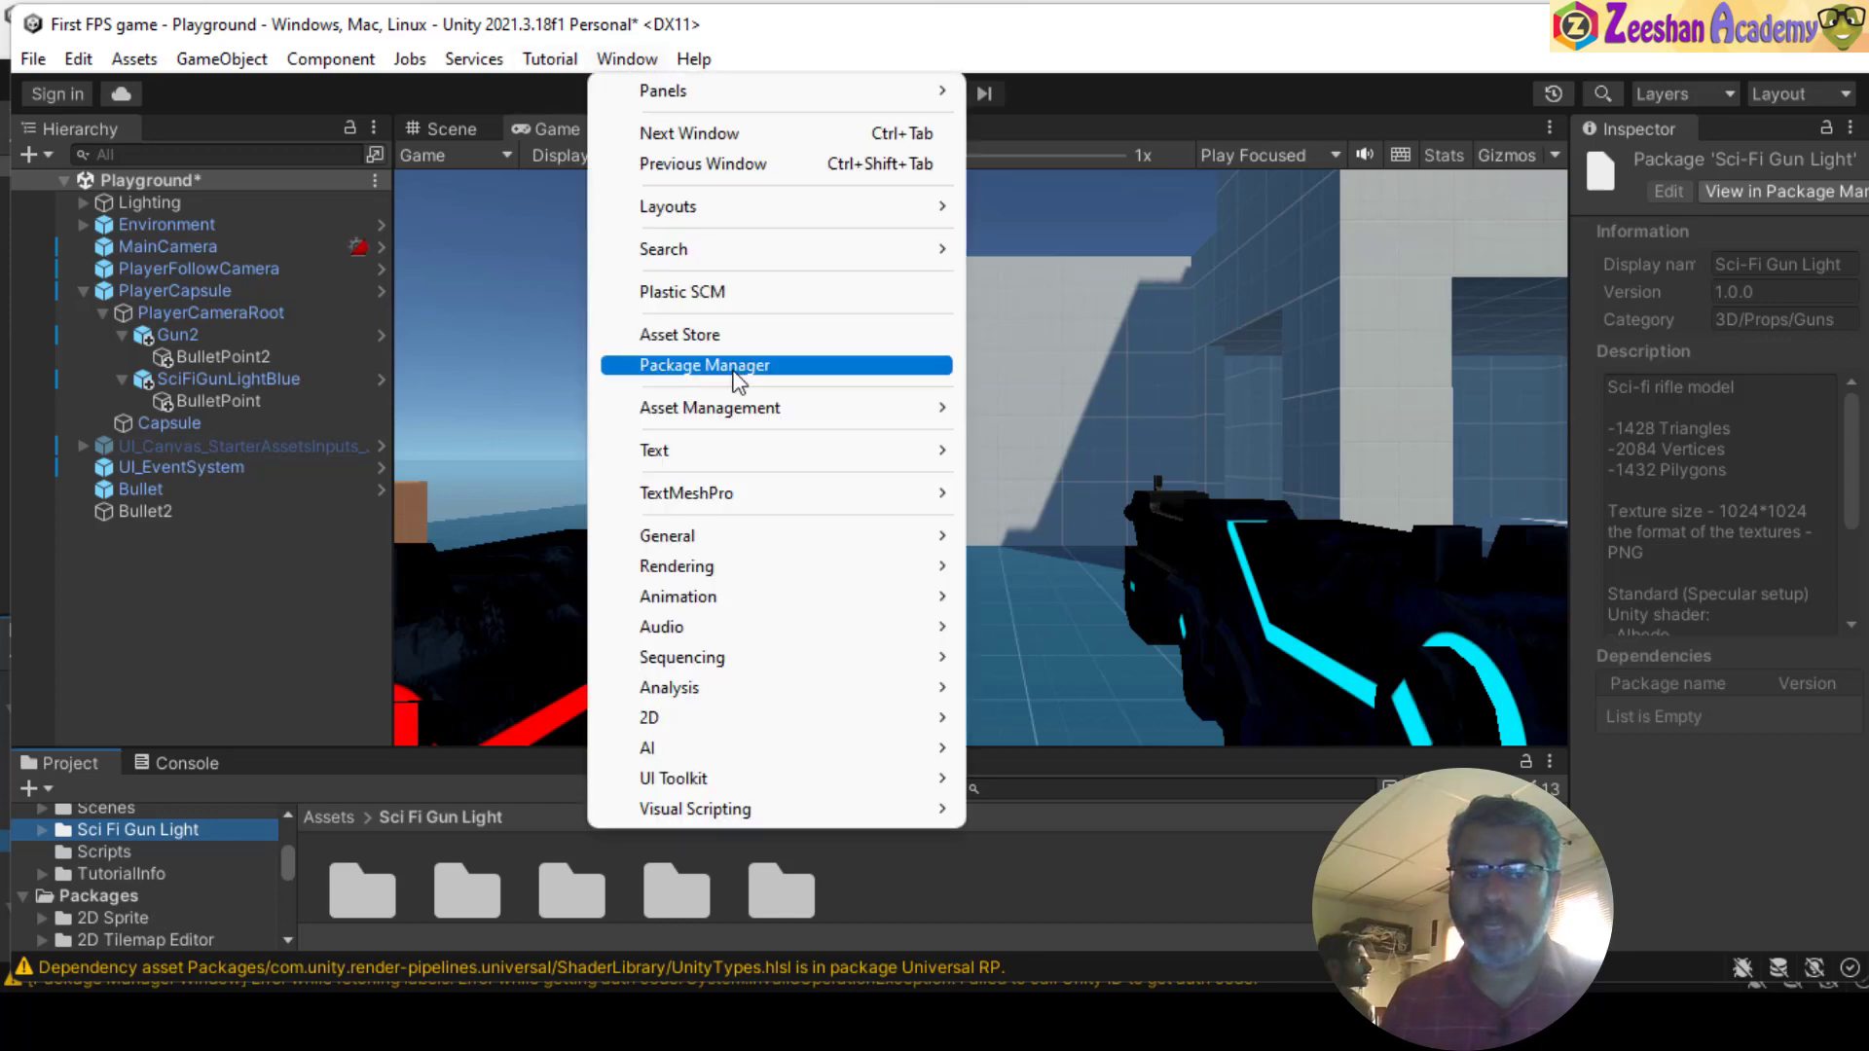
pyautogui.click(734, 367)
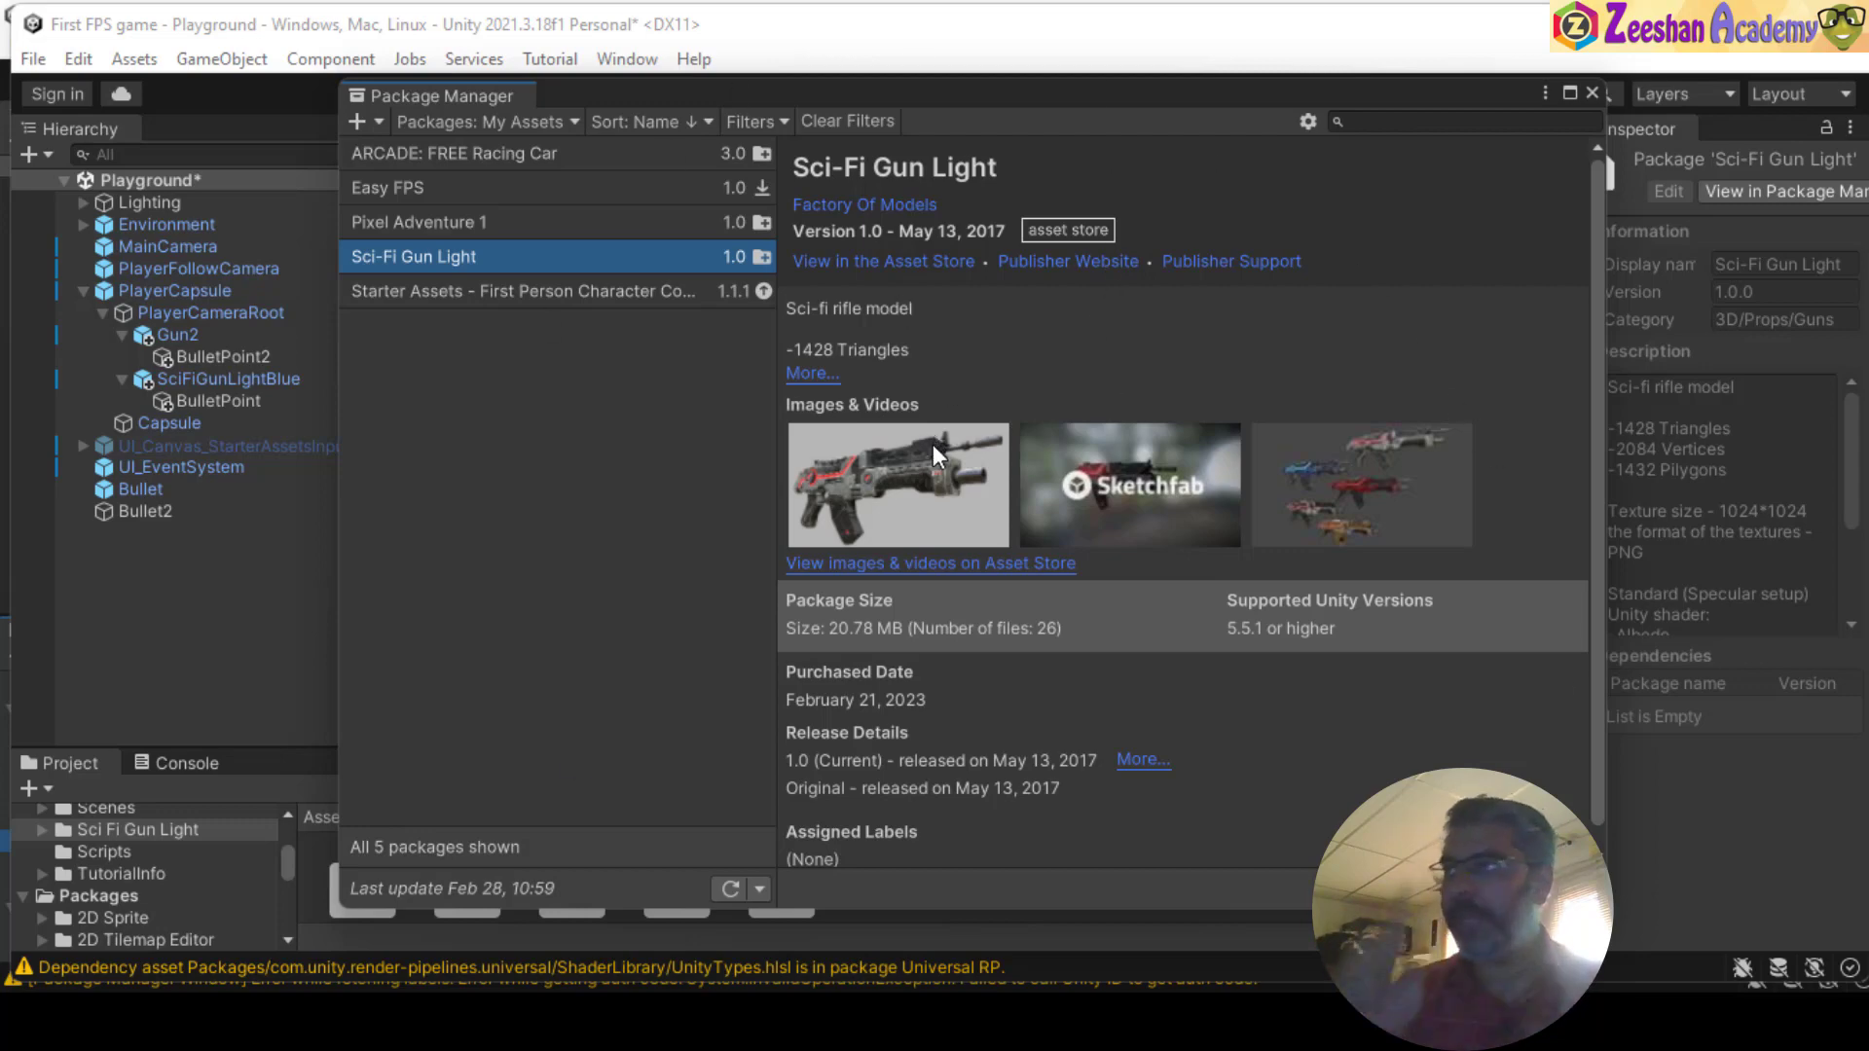
pyautogui.click(1591, 92)
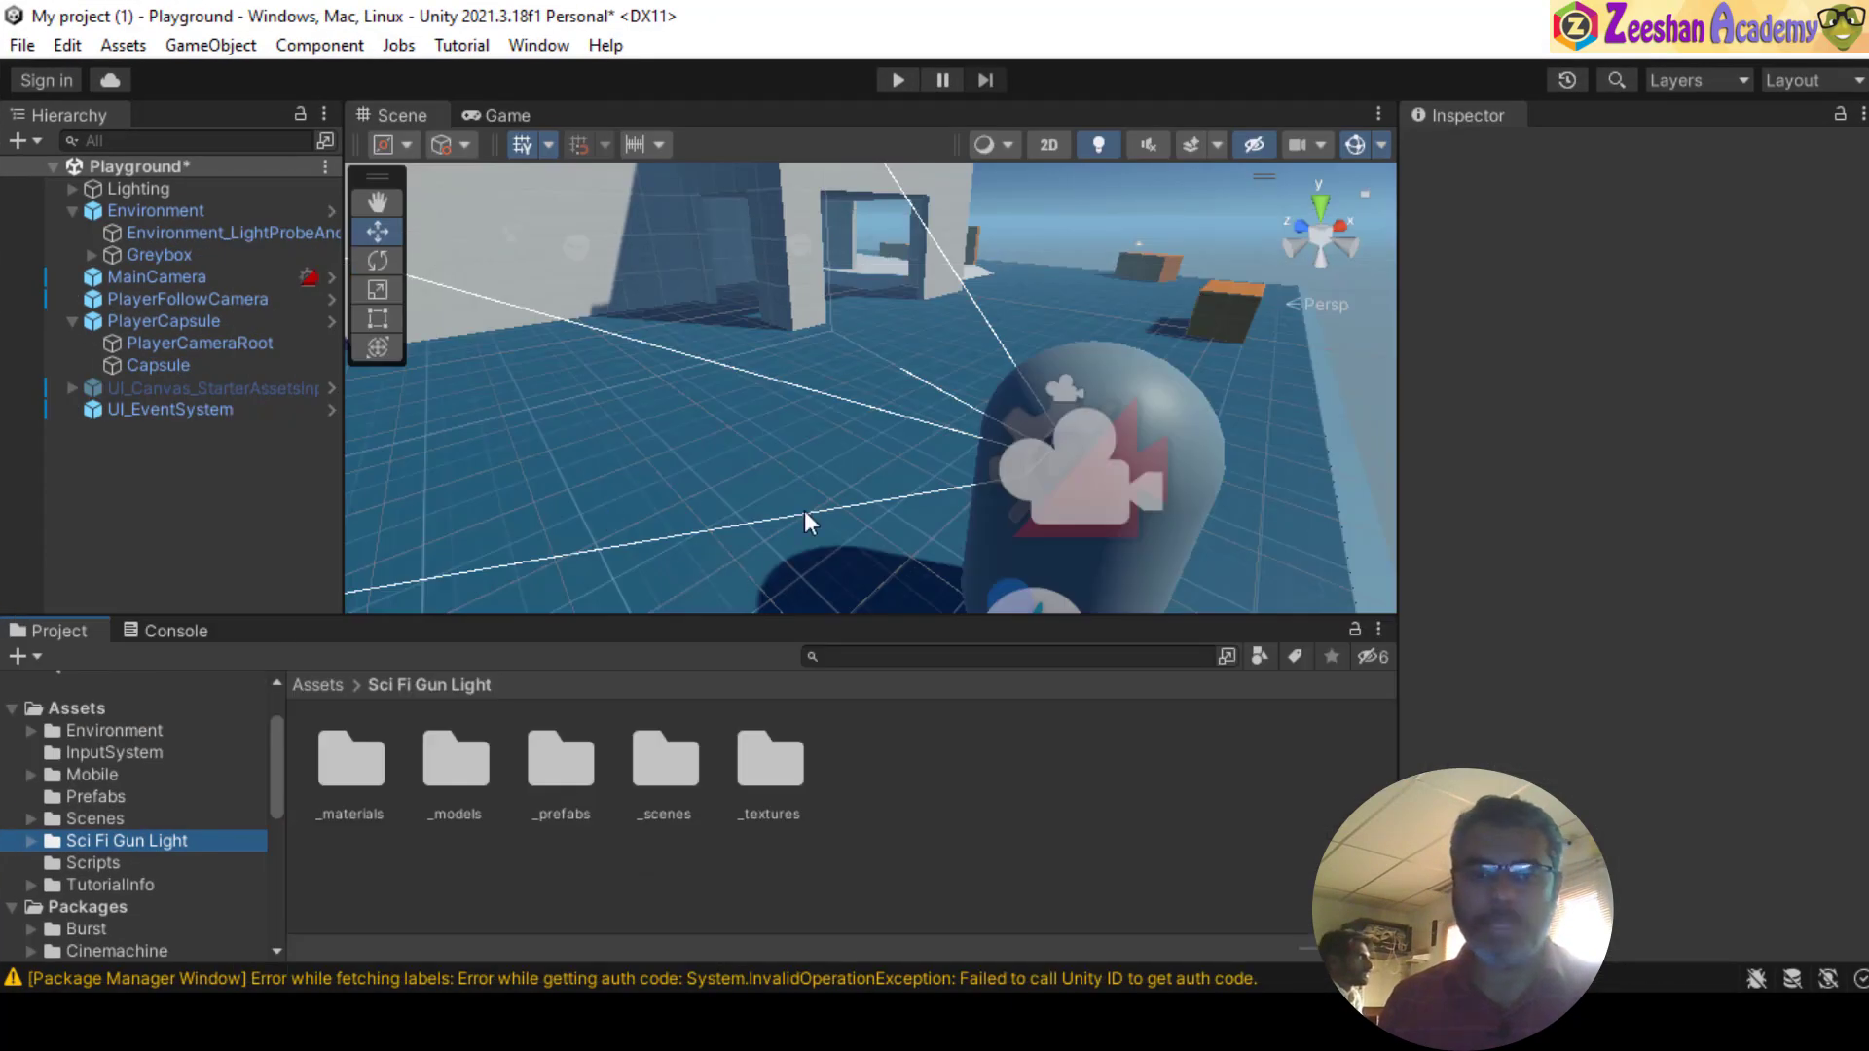
# - Point out the Sci Fi Gun Light folder in My project (1), and switch to its Asset Store page in the browser
pyautogui.click(152, 847)
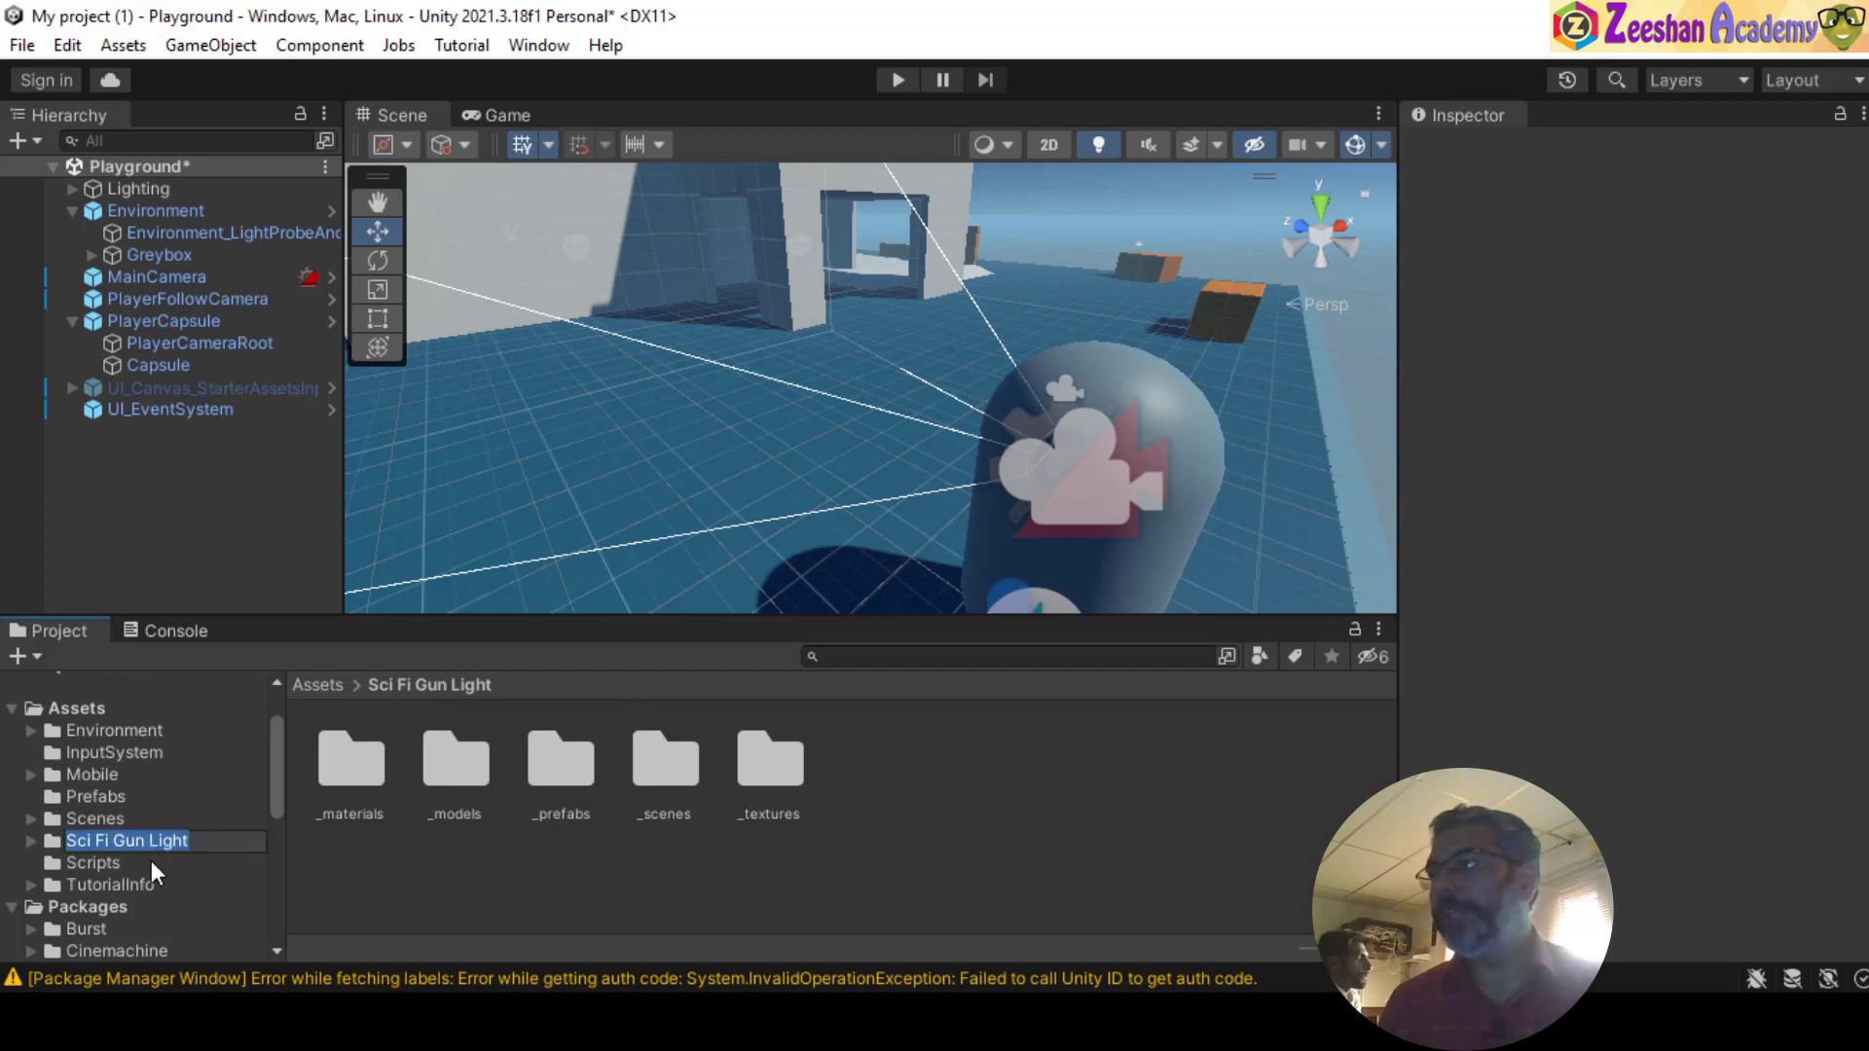
pyautogui.click(706, 1018)
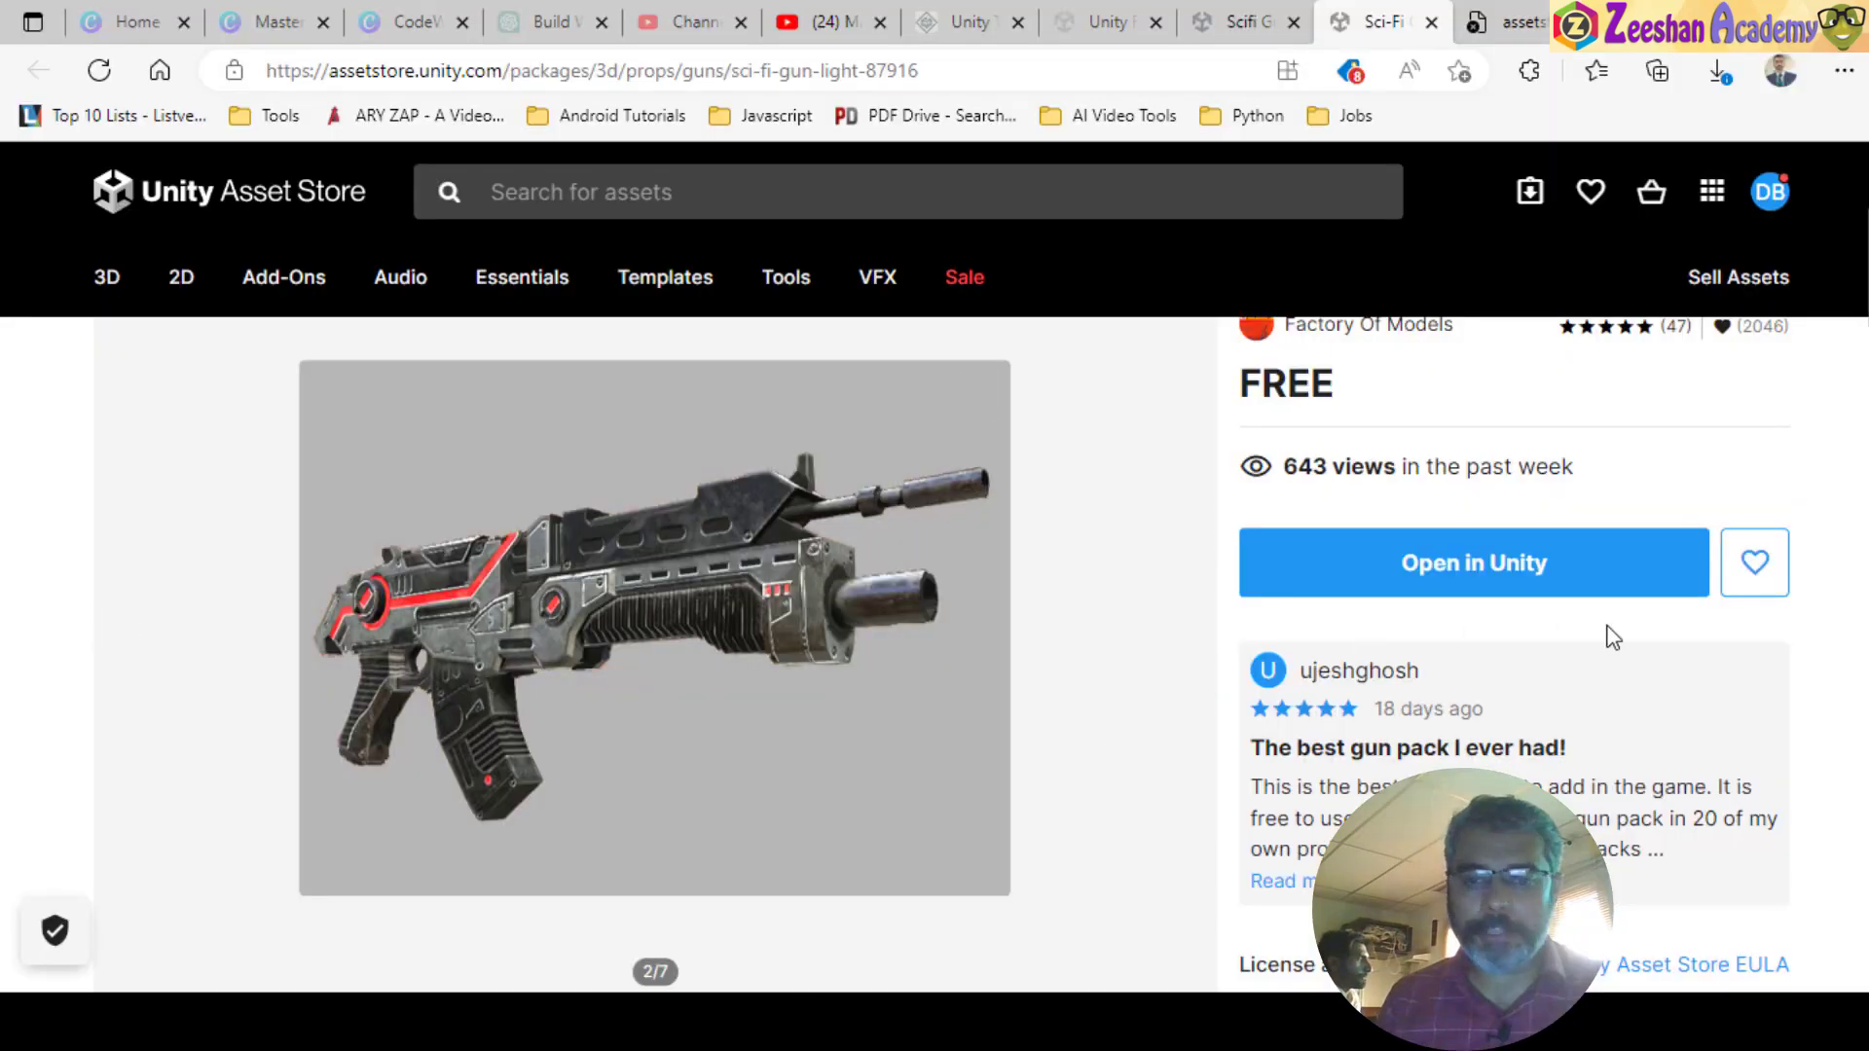
# - Check the latest release date of Sci-Fi Gun Light on its Asset Store page
pyautogui.scroll(-3, 1606, 628)
pyautogui.scroll(-3, 1787, 779)
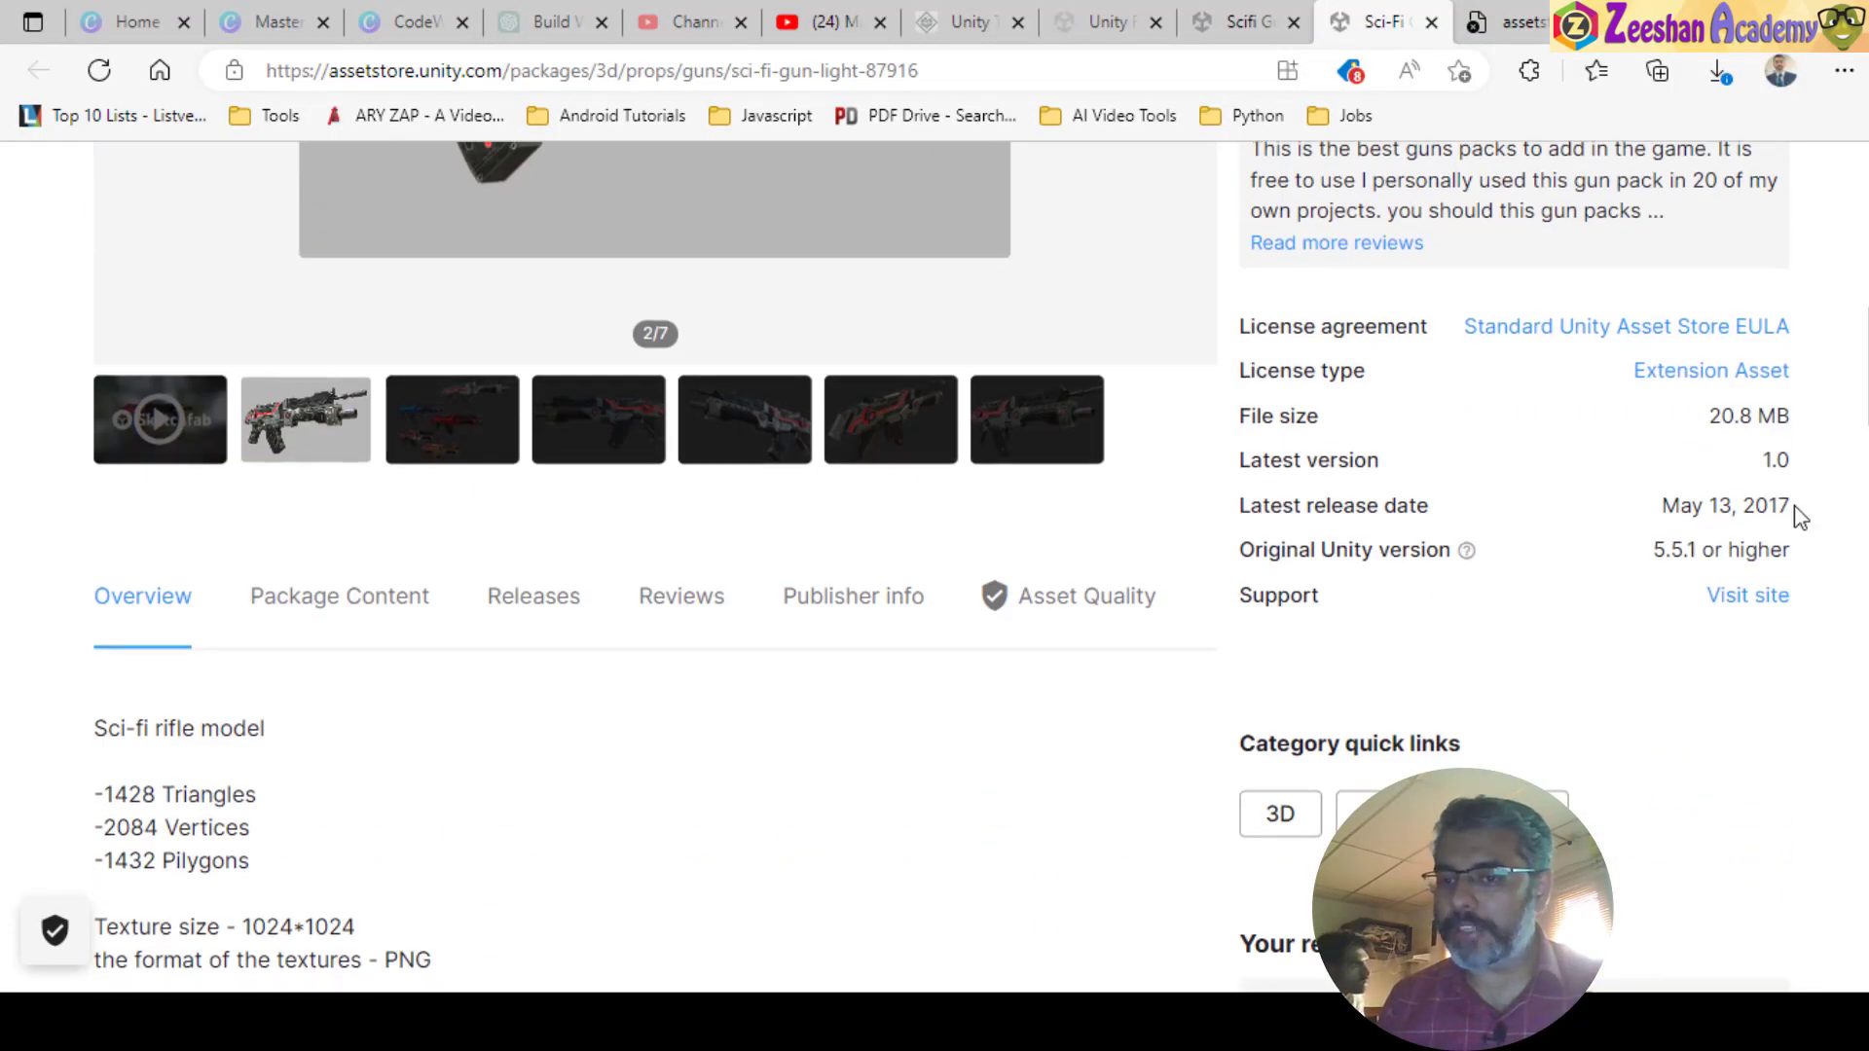
pyautogui.moveTo(1809, 514); pyautogui.dragTo(1655, 511)
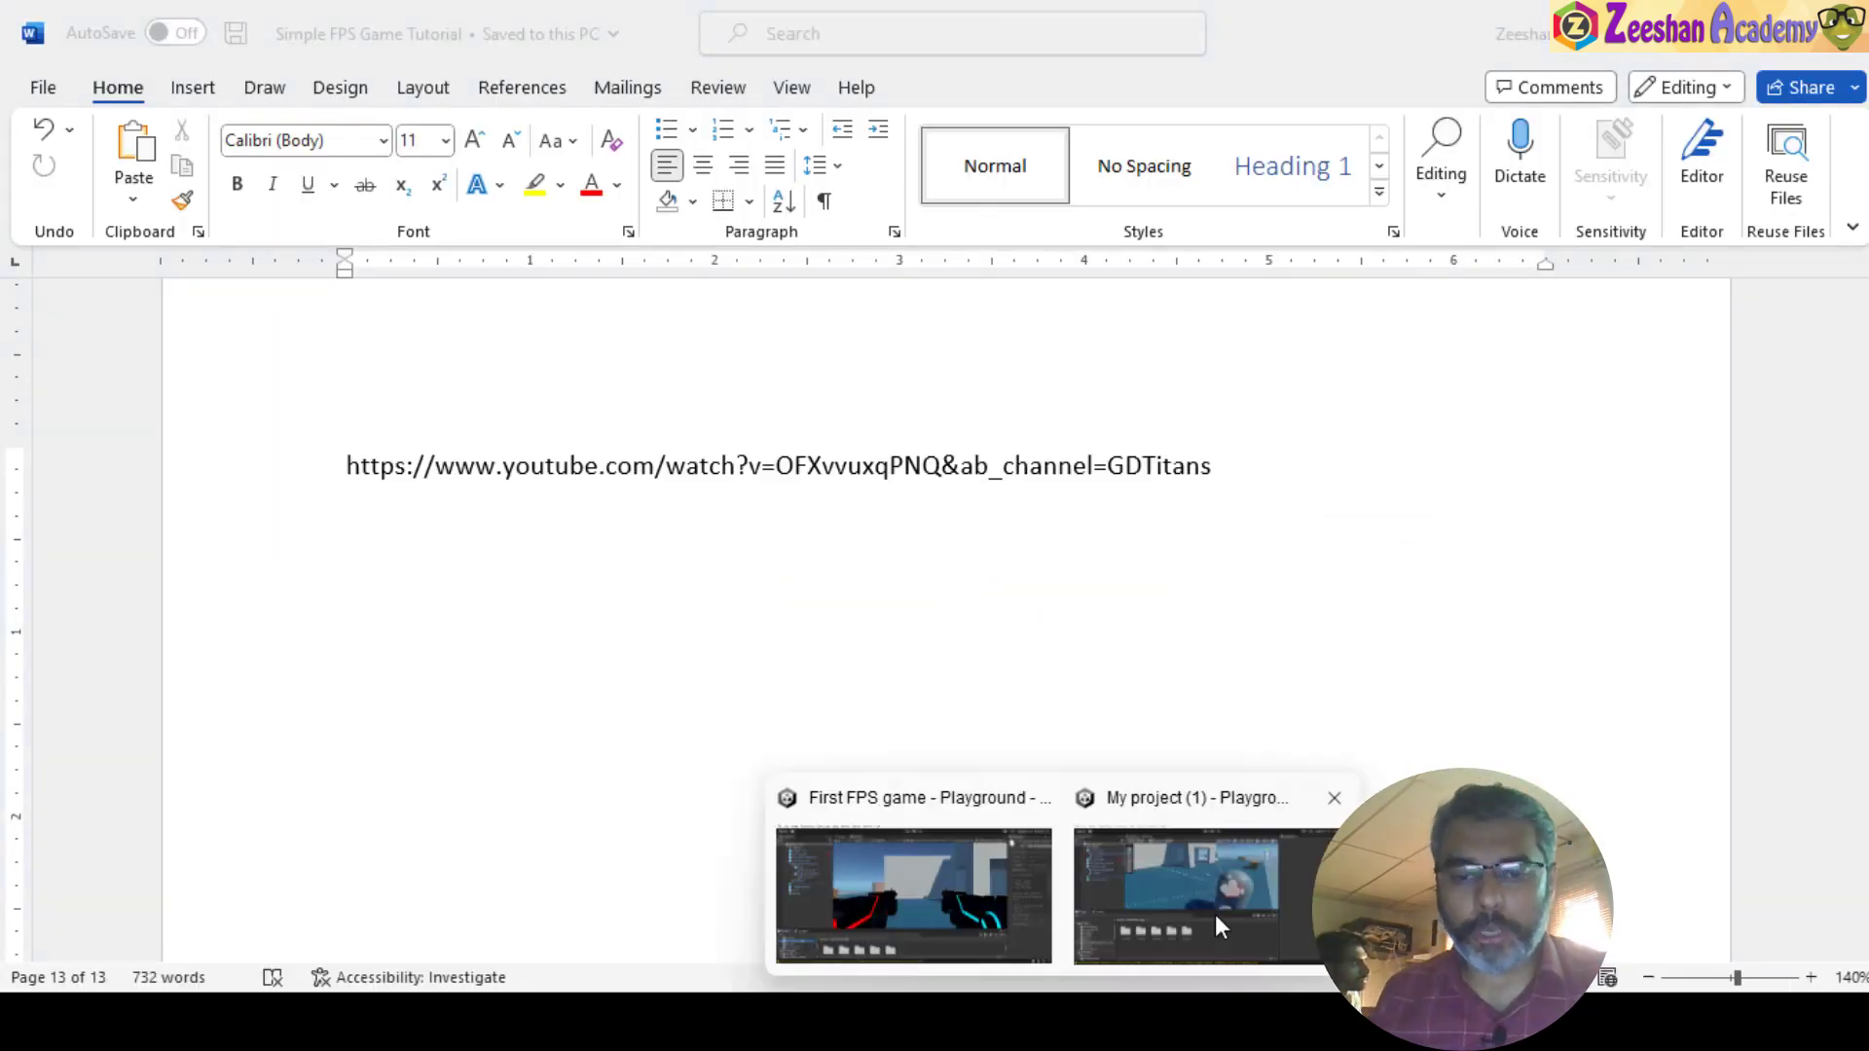
# - Switch to My project (1) in Unity and open the GunTwo materials folder of Sci Fi Gun Light
pyautogui.click(1216, 910)
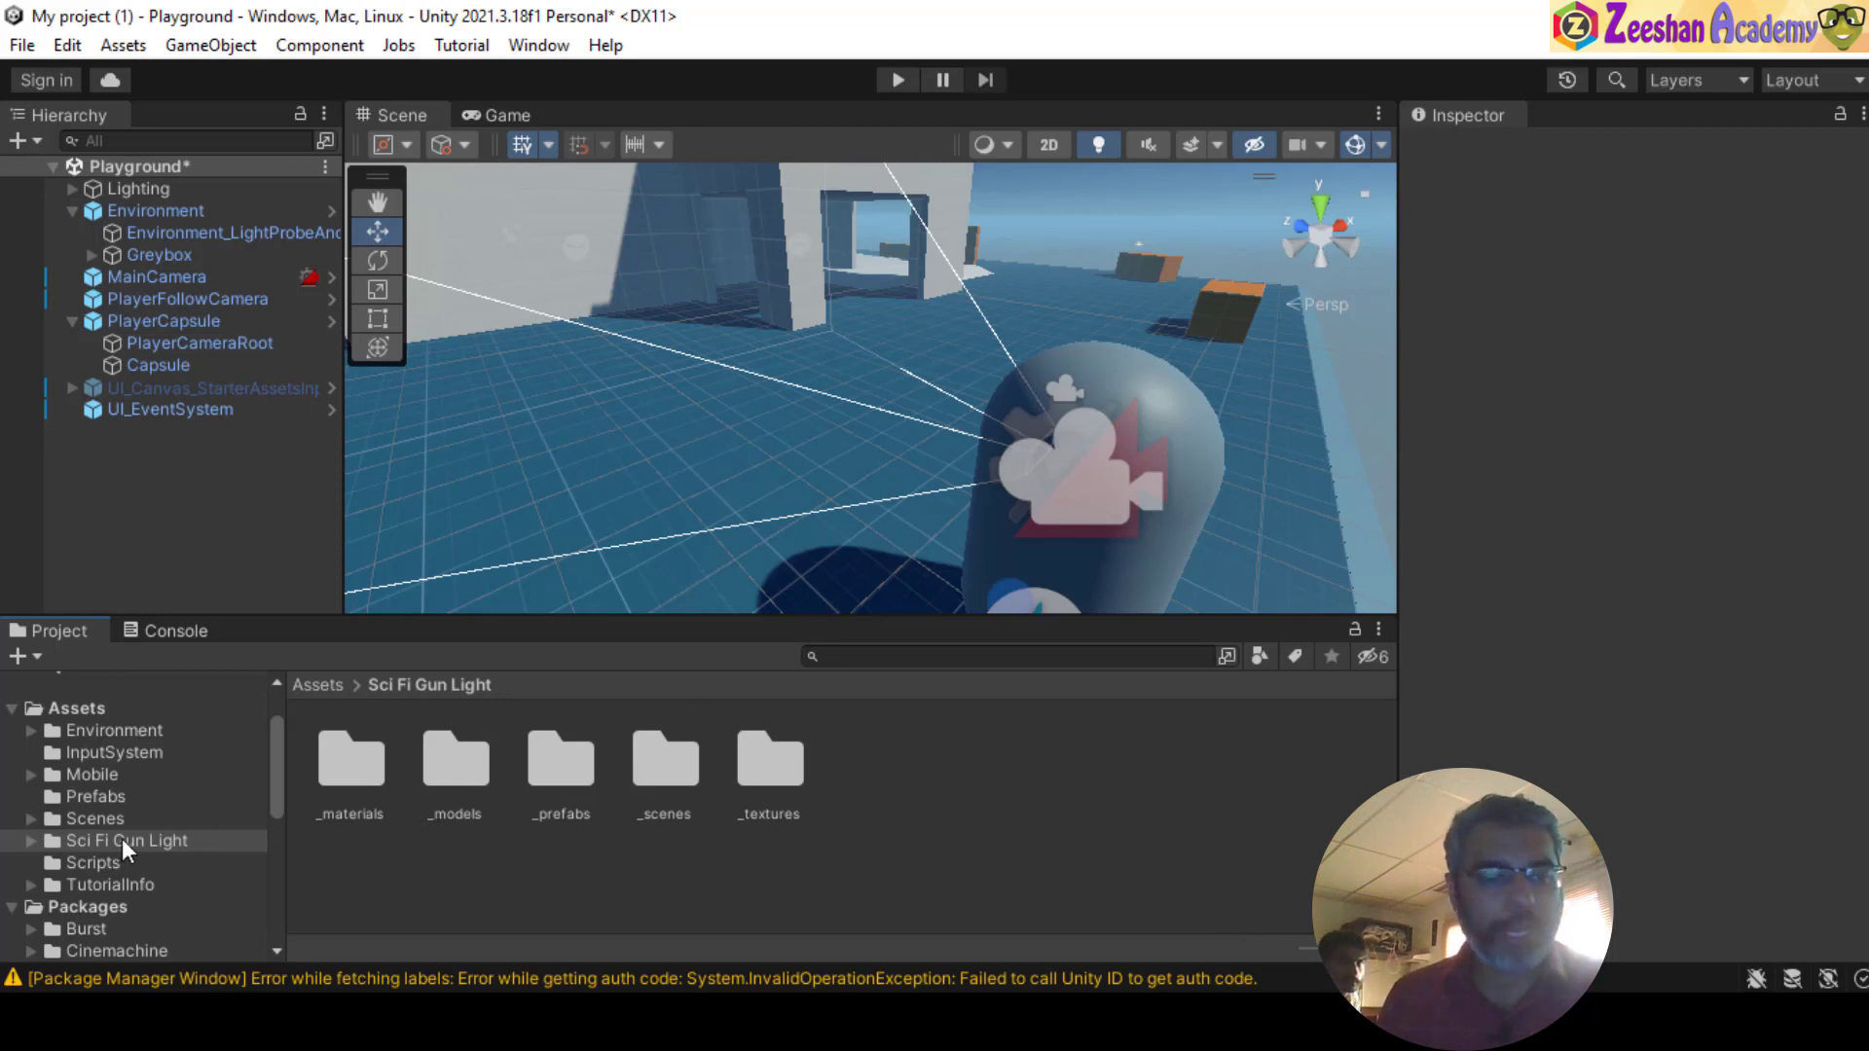
pyautogui.doubleClick(343, 767)
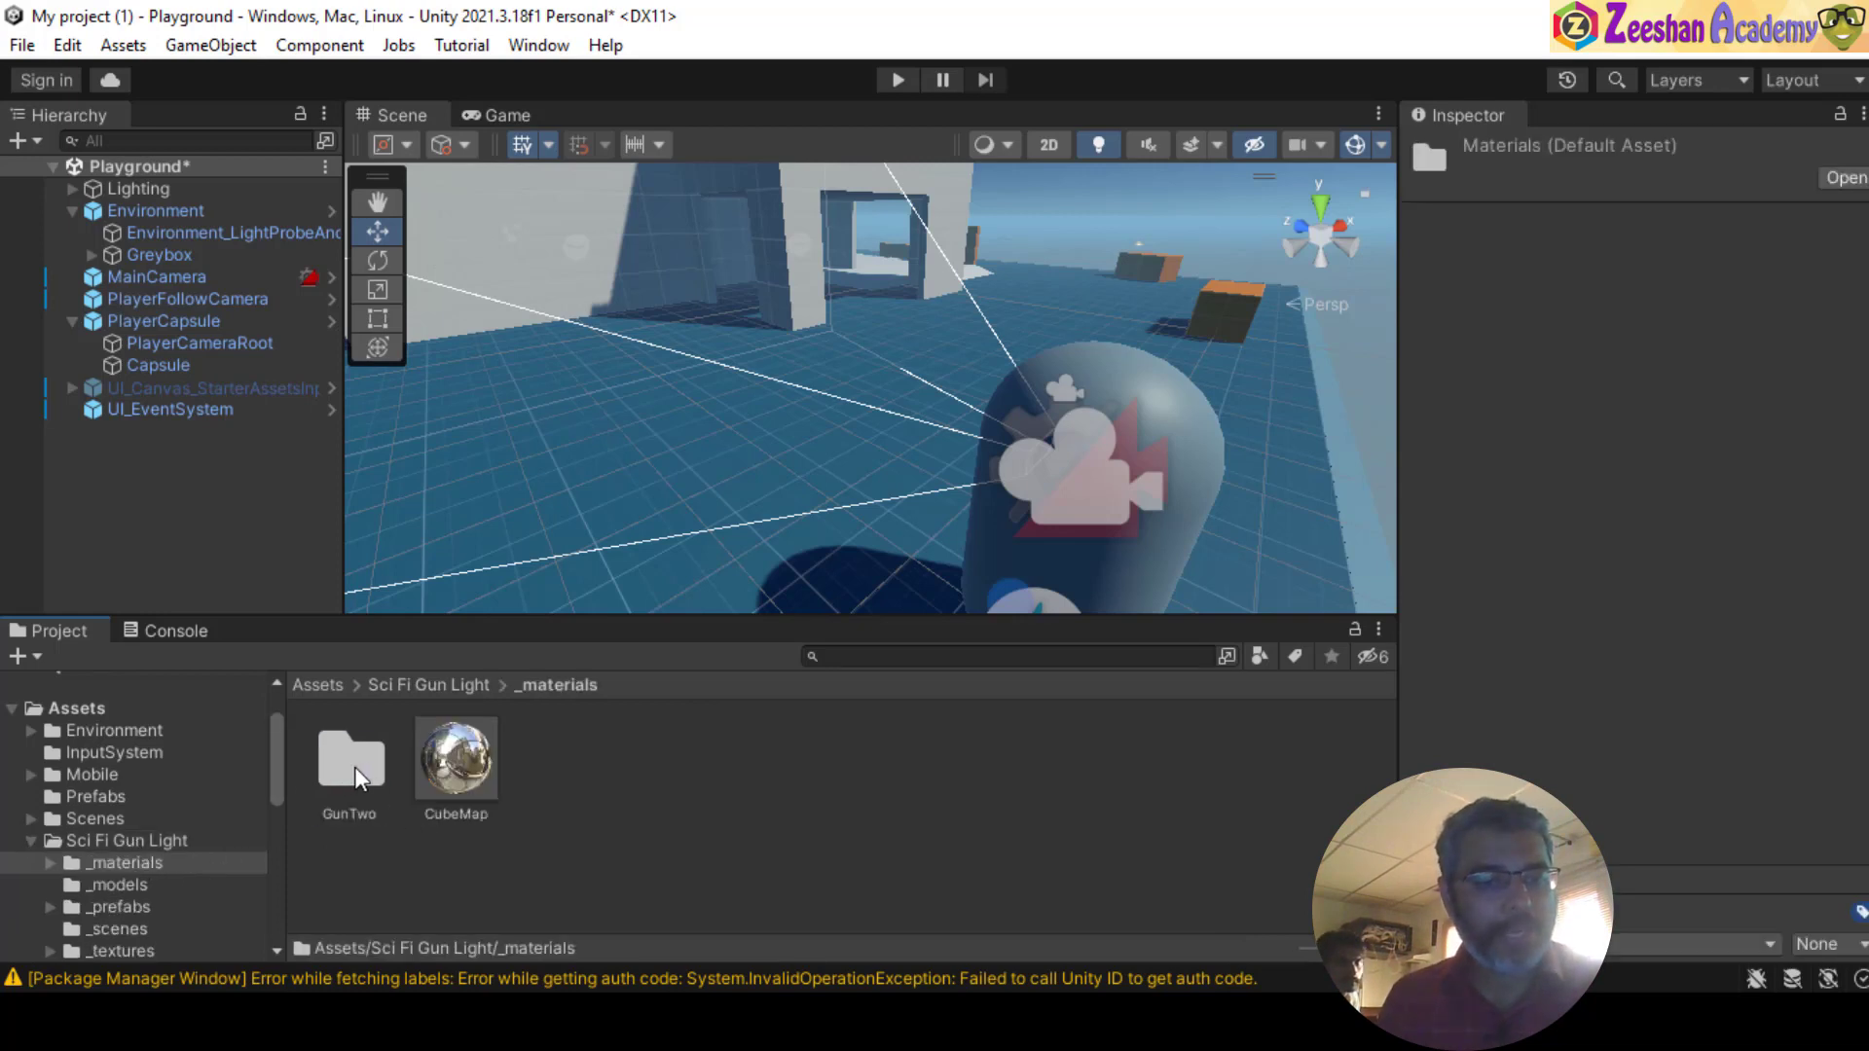
pyautogui.click(353, 765)
pyautogui.doubleClick(350, 765)
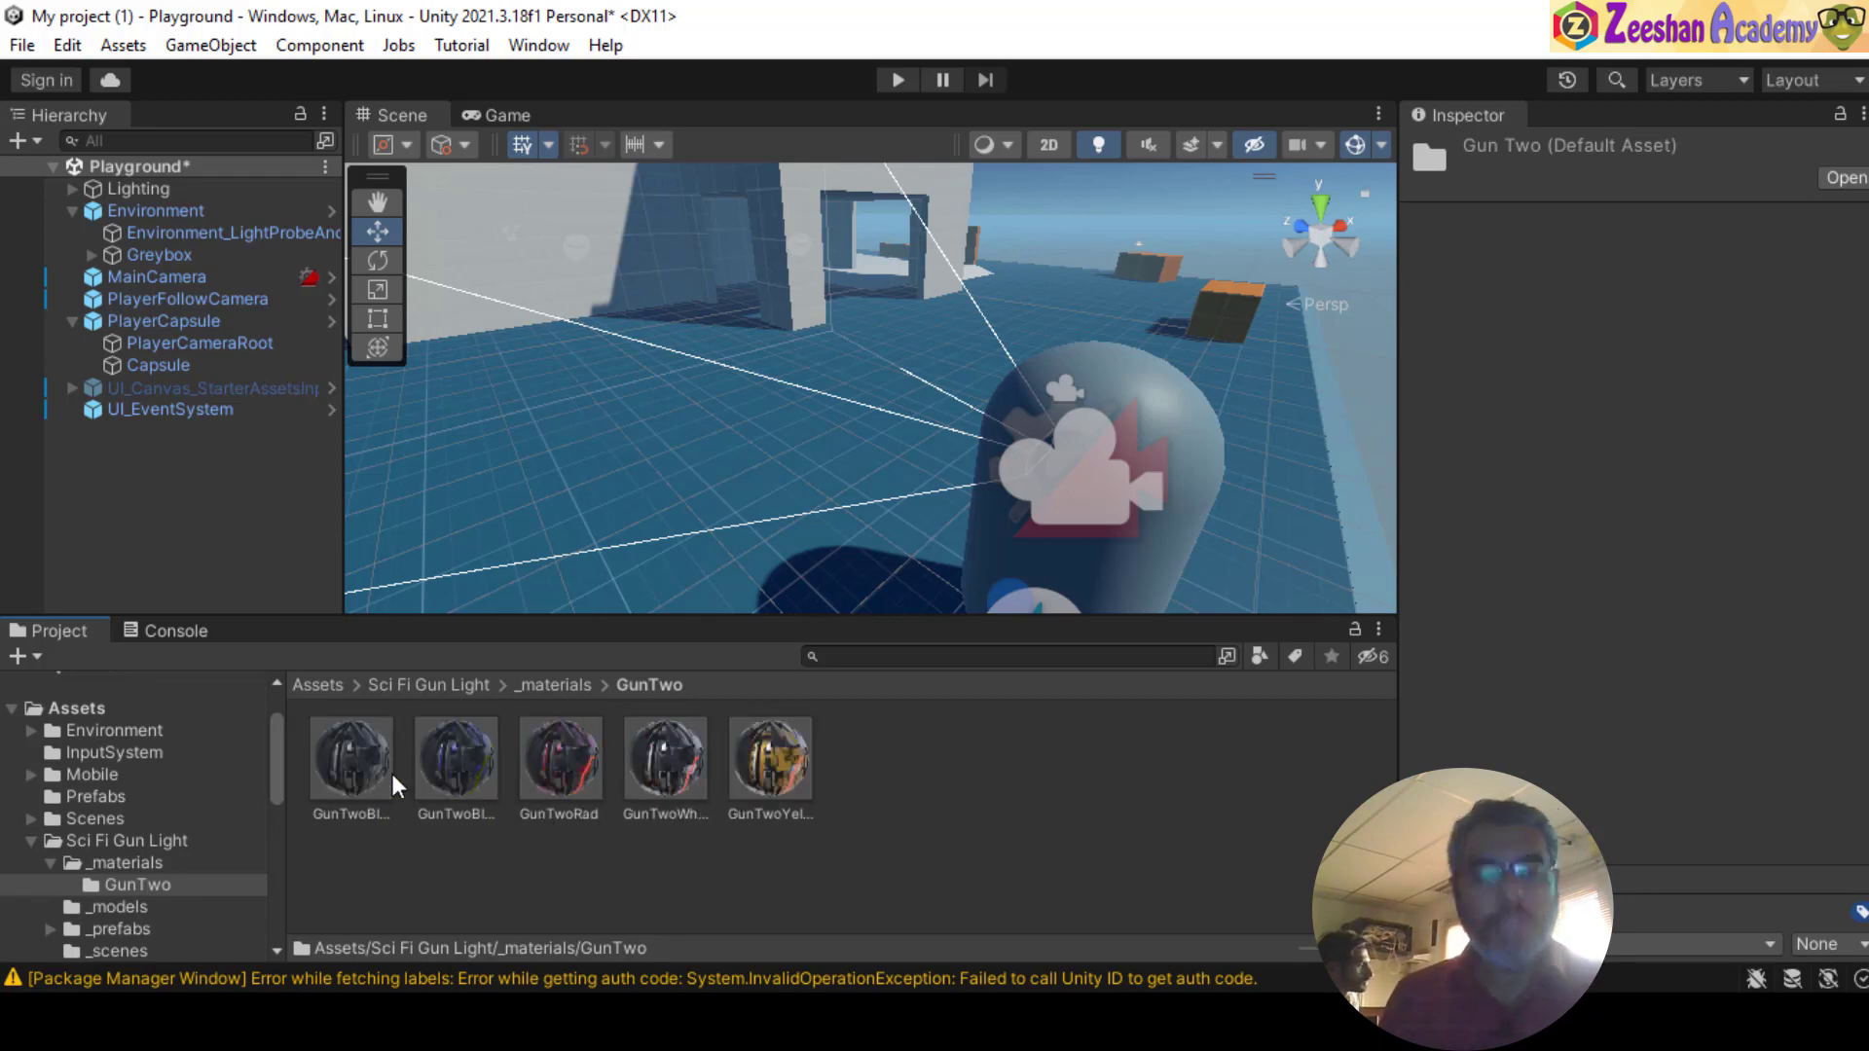
# - Select all five GunTwo materials and convert the selected built-in materials to URP
pyautogui.click(748, 761)
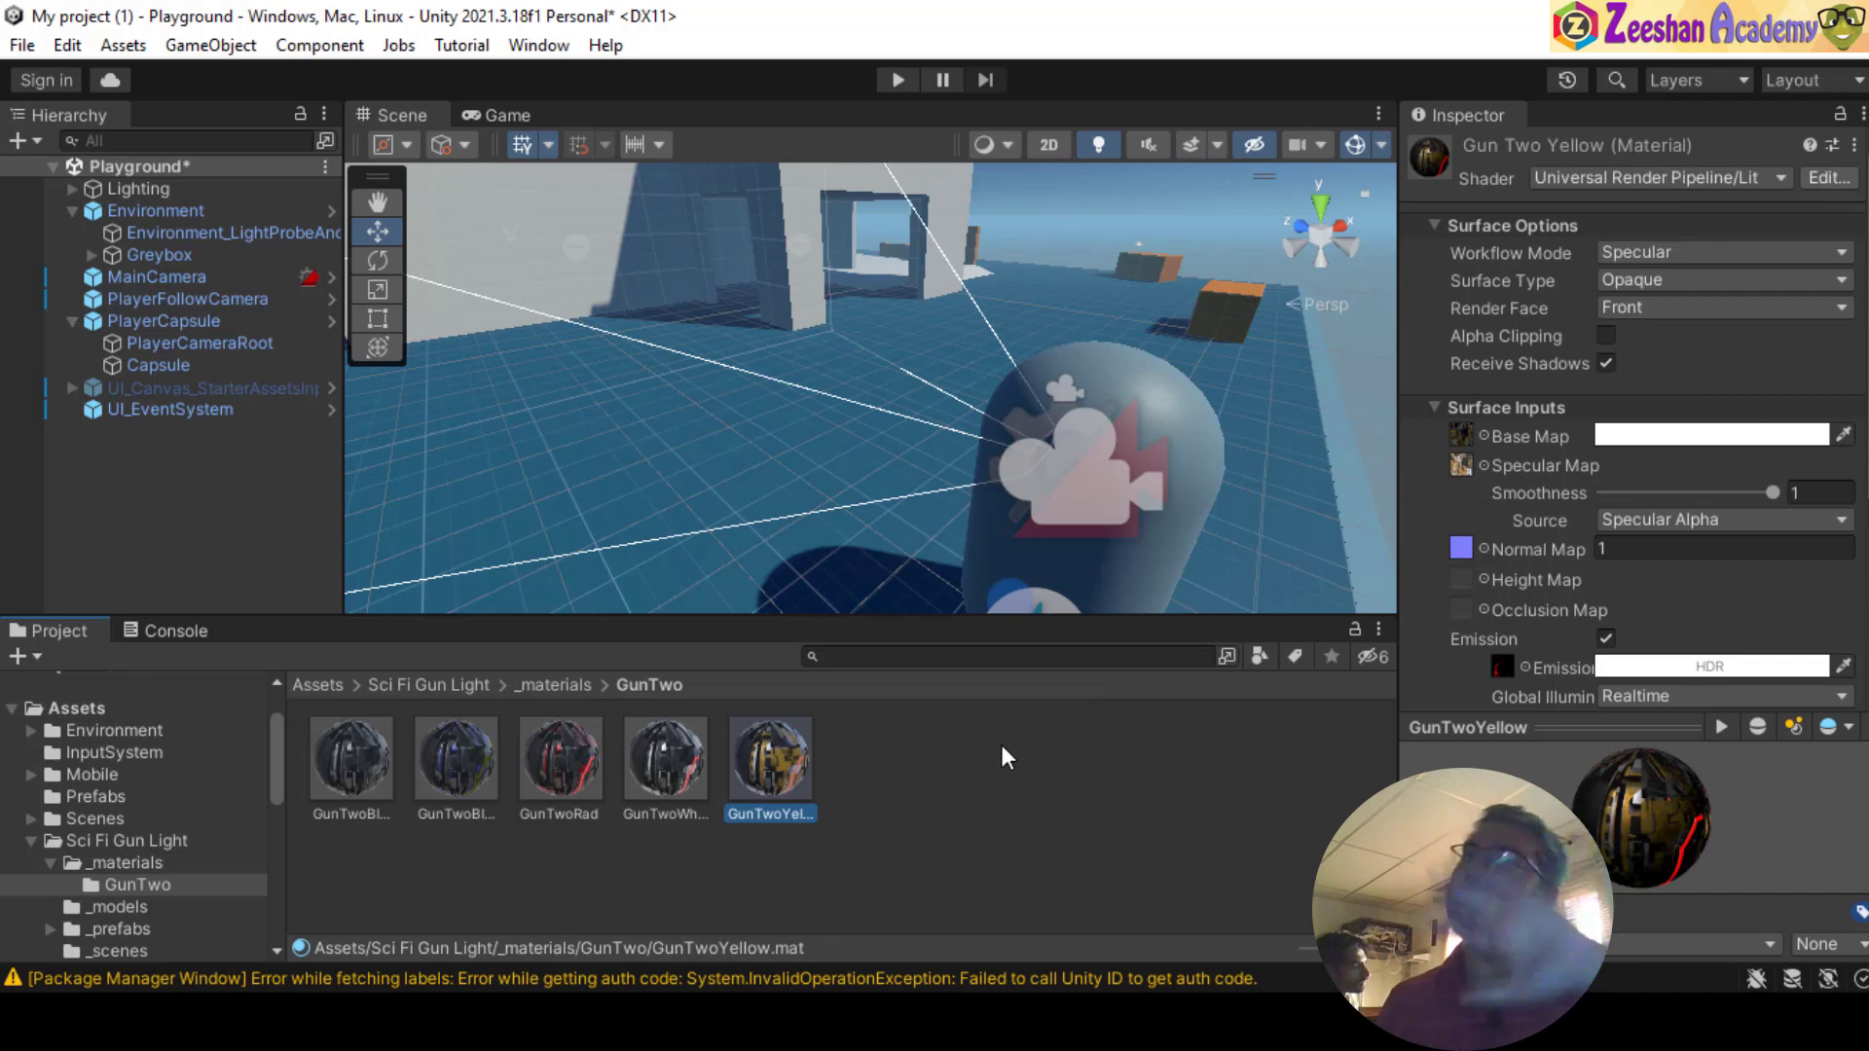
pyautogui.keyDown('ctrl'); pyautogui.click(658, 756); pyautogui.keyUp('ctrl')
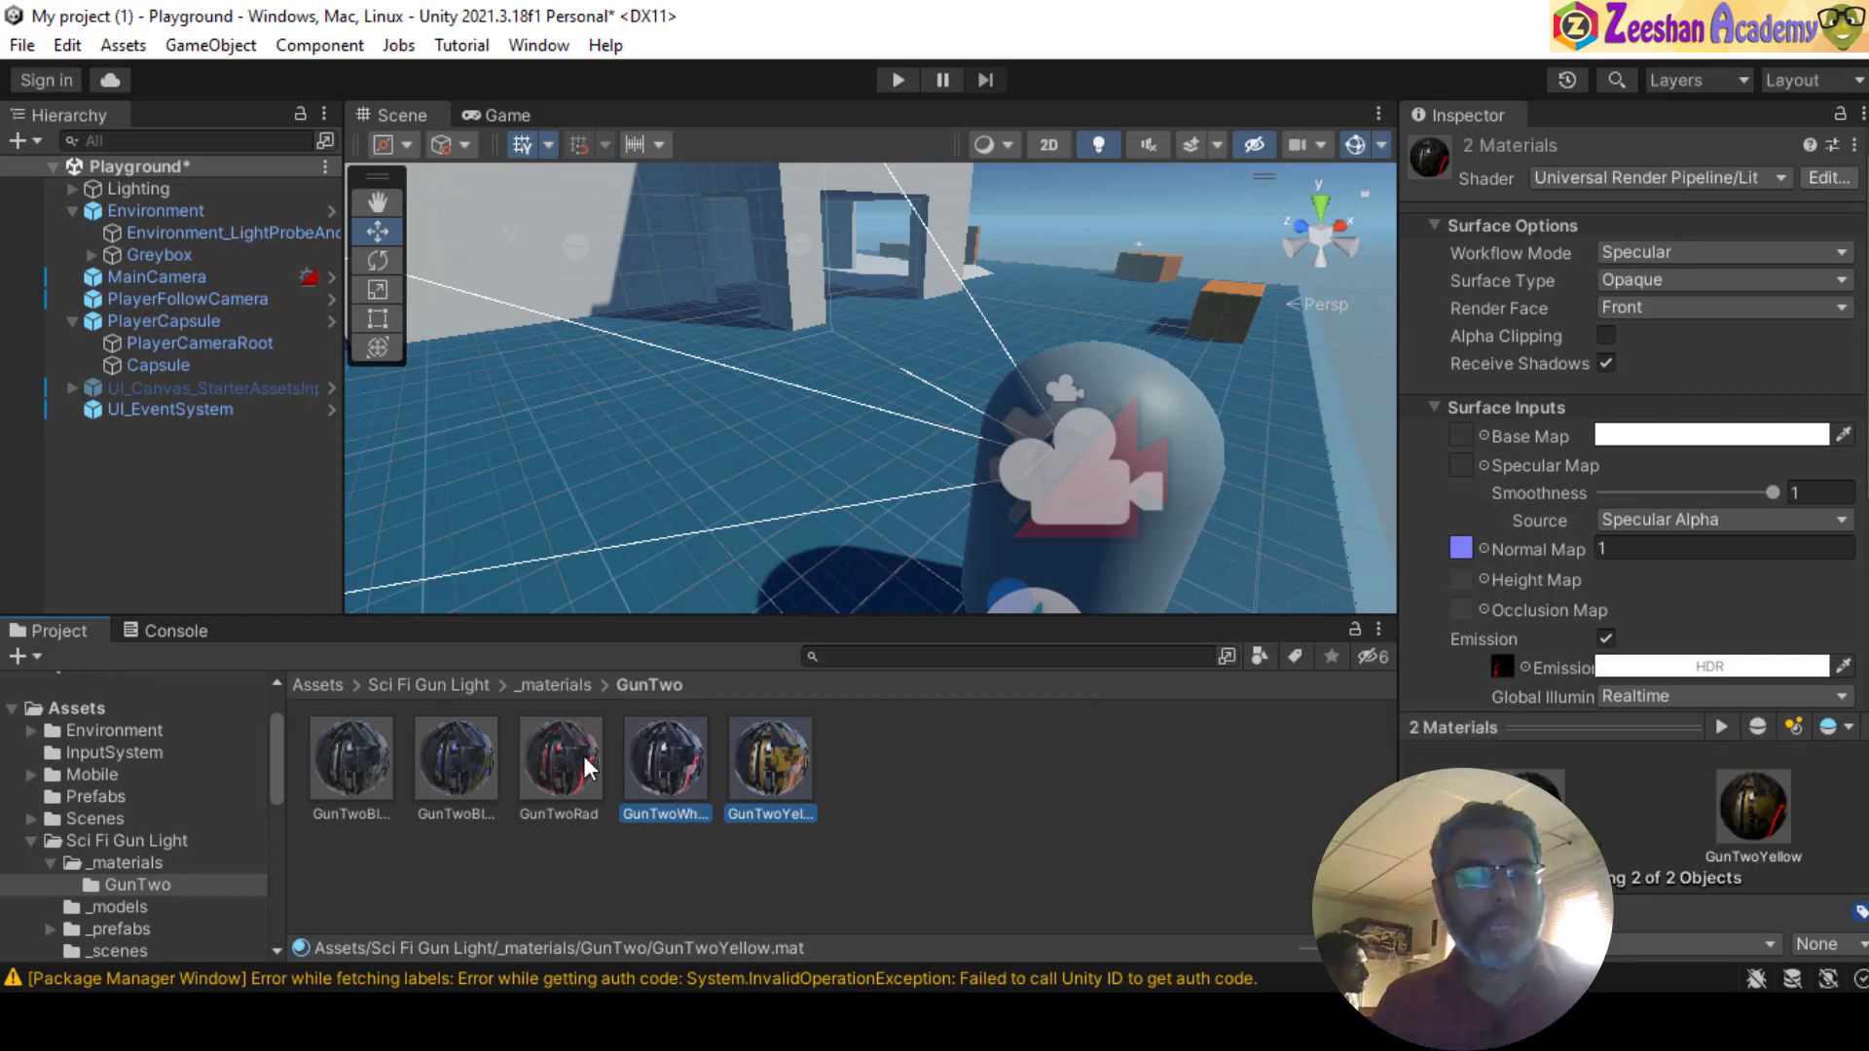
pyautogui.keyDown('ctrl'); pyautogui.click(562, 757); pyautogui.keyUp('ctrl')
pyautogui.keyDown('ctrl'); pyautogui.click(463, 760); pyautogui.keyUp('ctrl')
pyautogui.keyDown('ctrl'); pyautogui.click(387, 764); pyautogui.keyUp('ctrl')
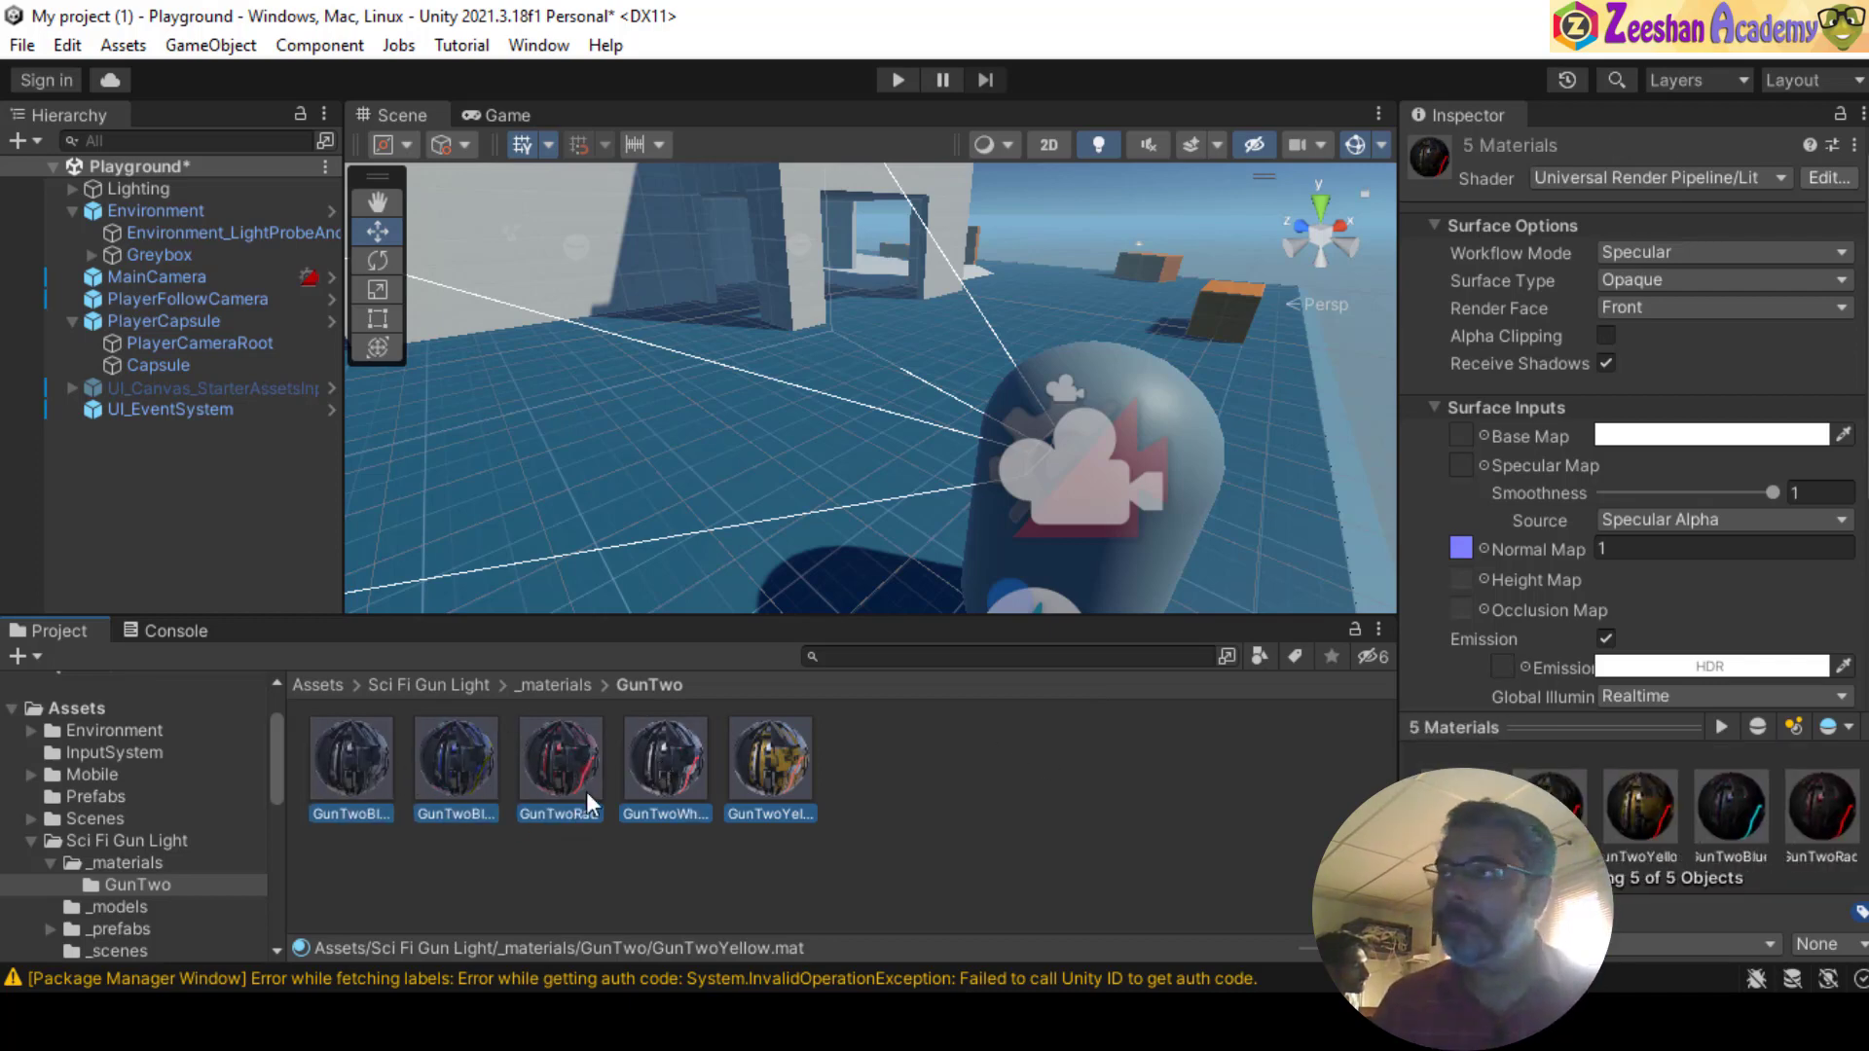
pyautogui.click(67, 45)
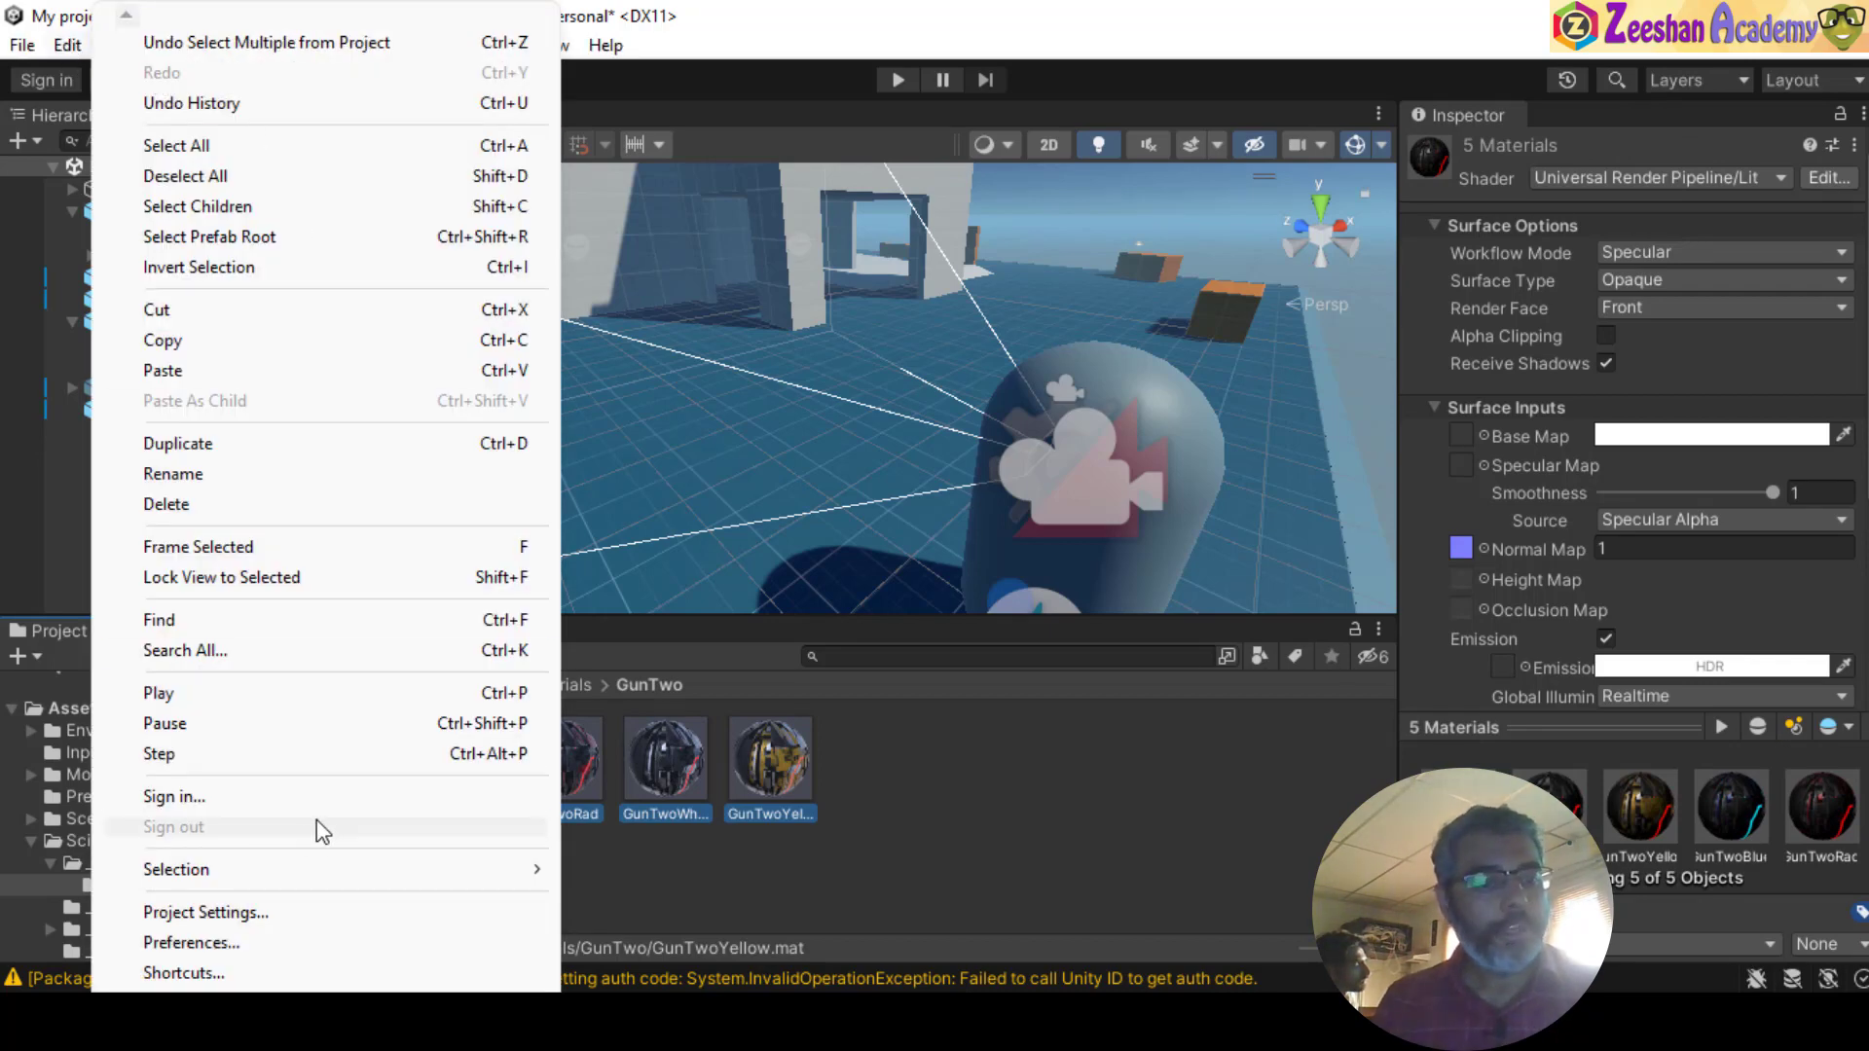
pyautogui.moveTo(243, 1038)
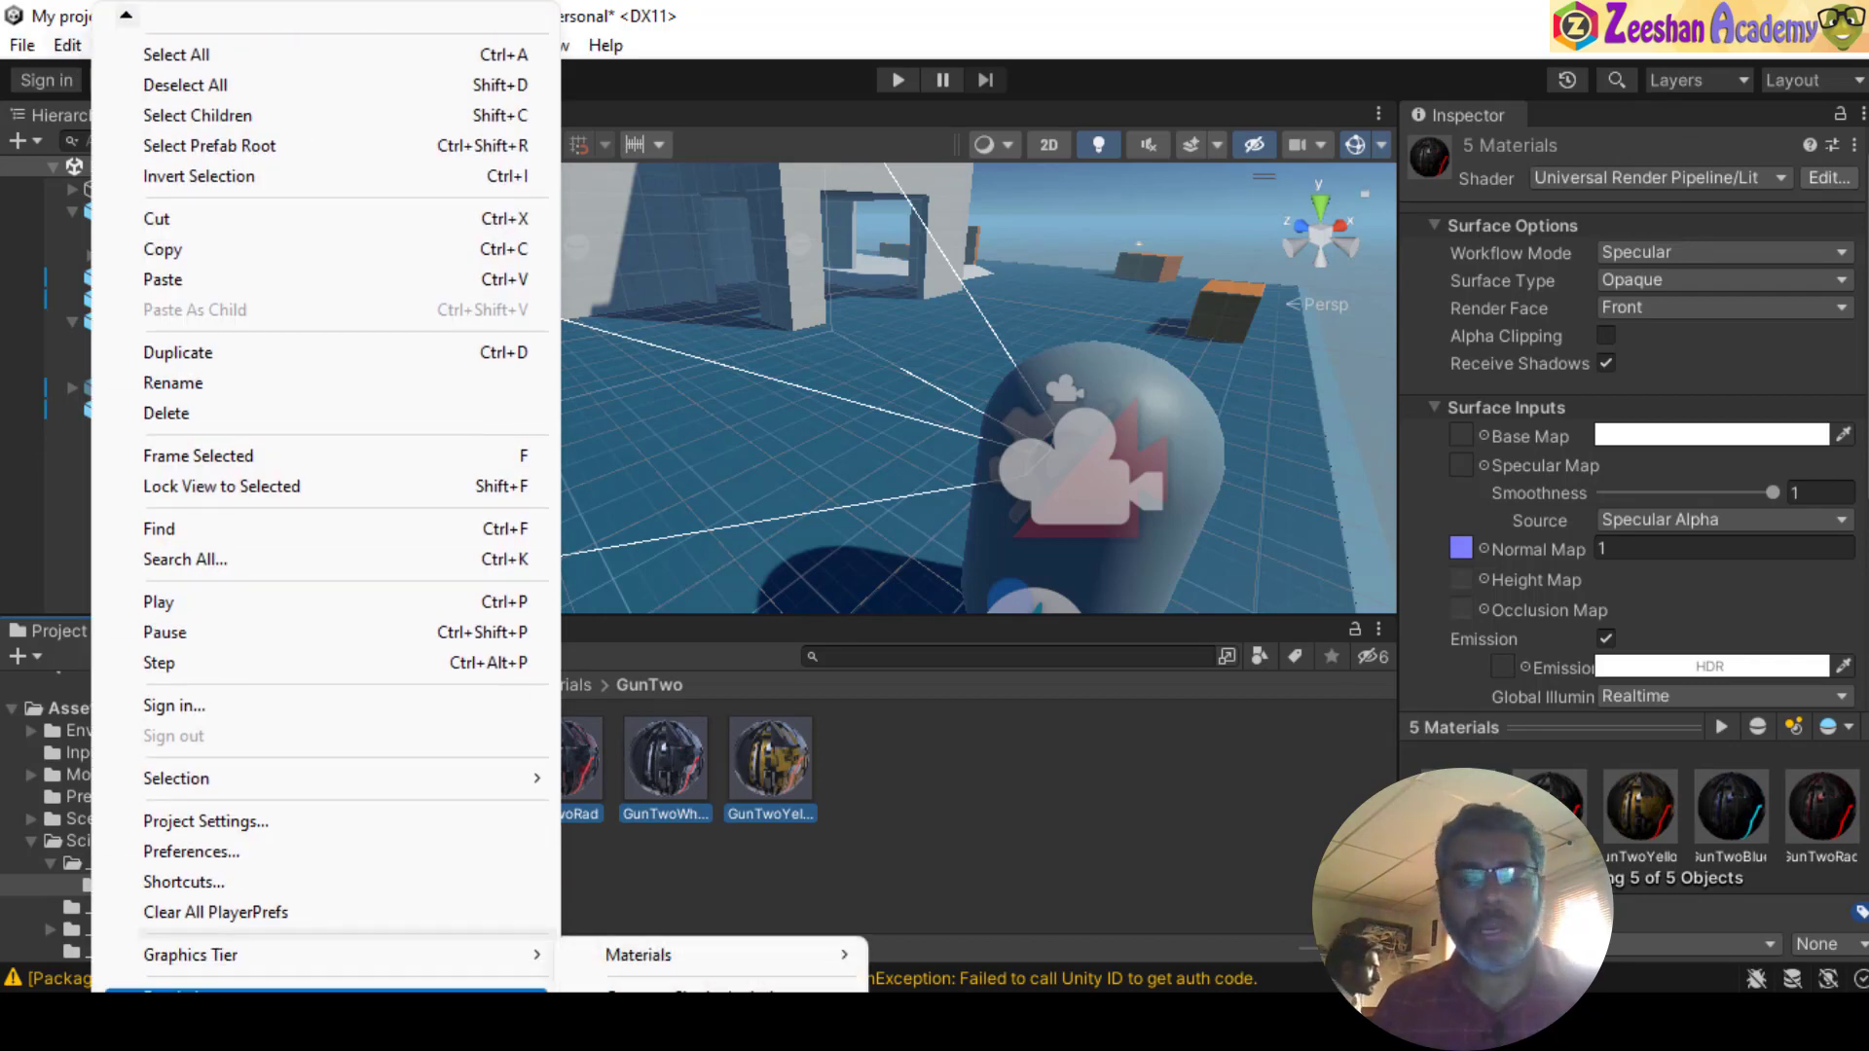
pyautogui.moveTo(243, 998)
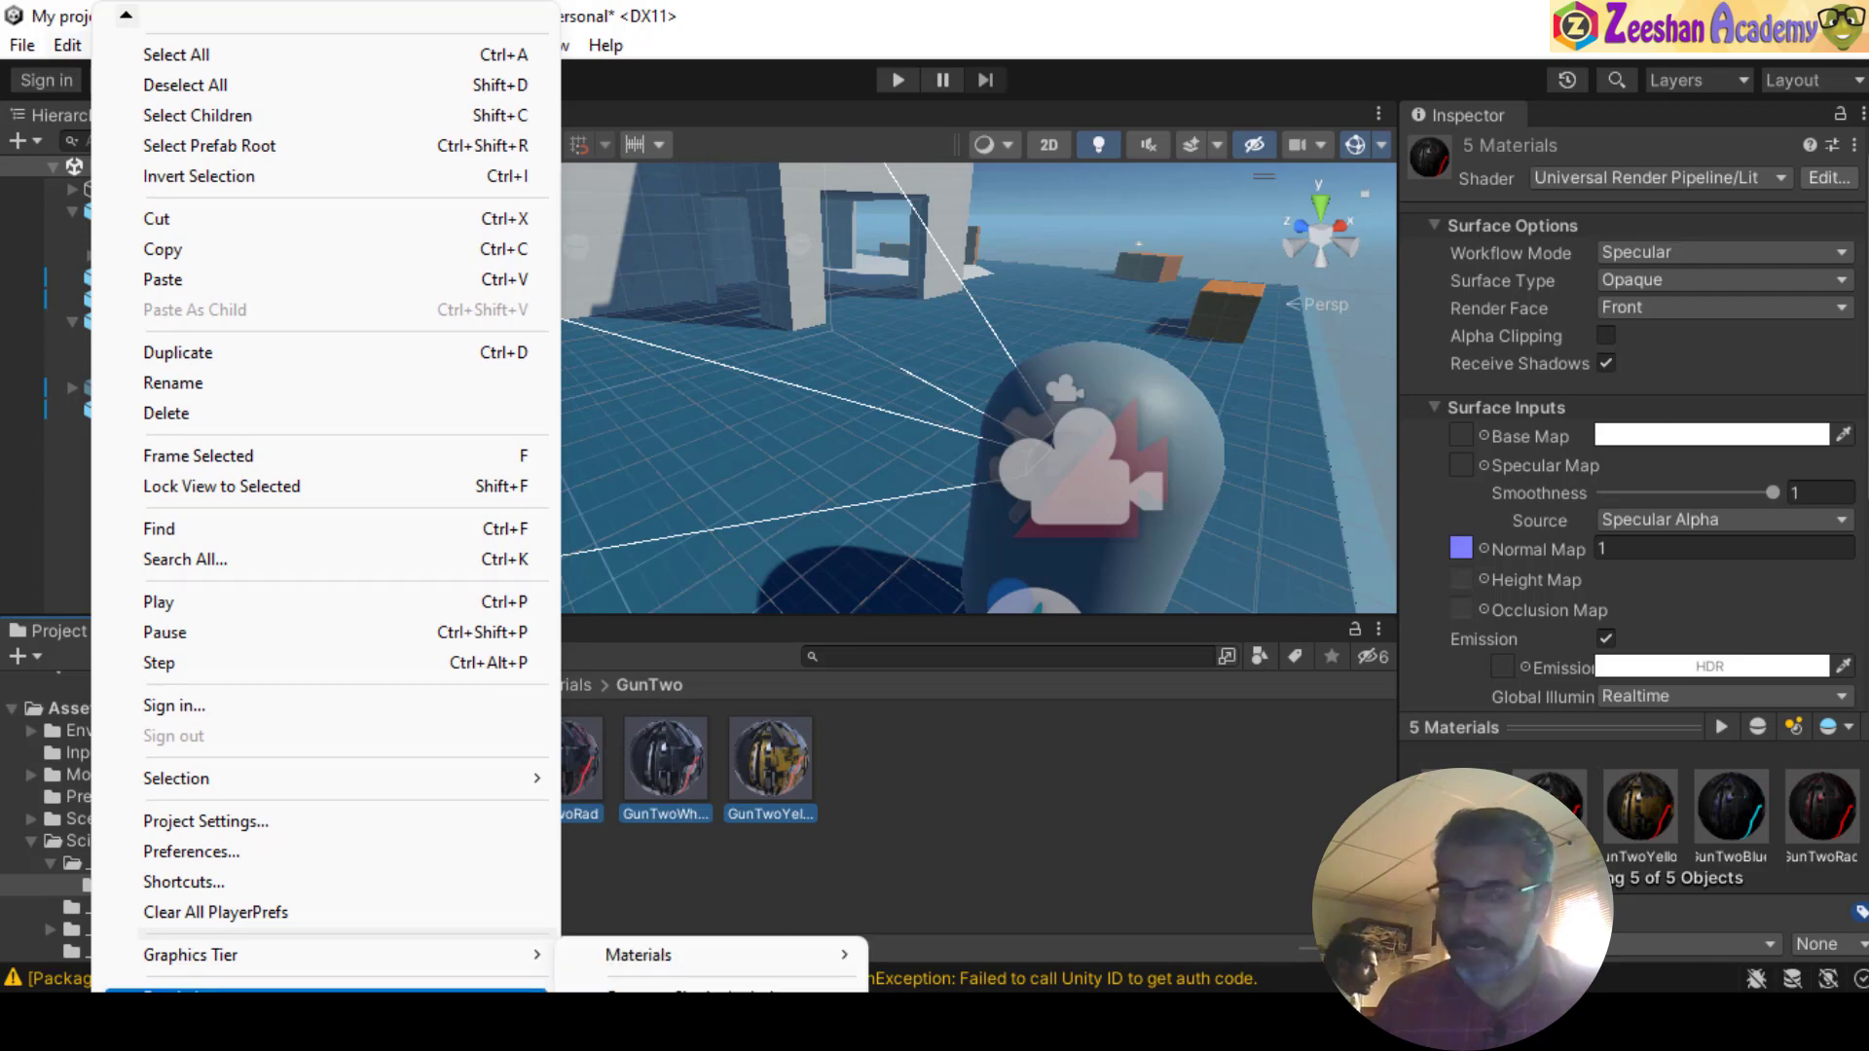
pyautogui.moveTo(650, 958)
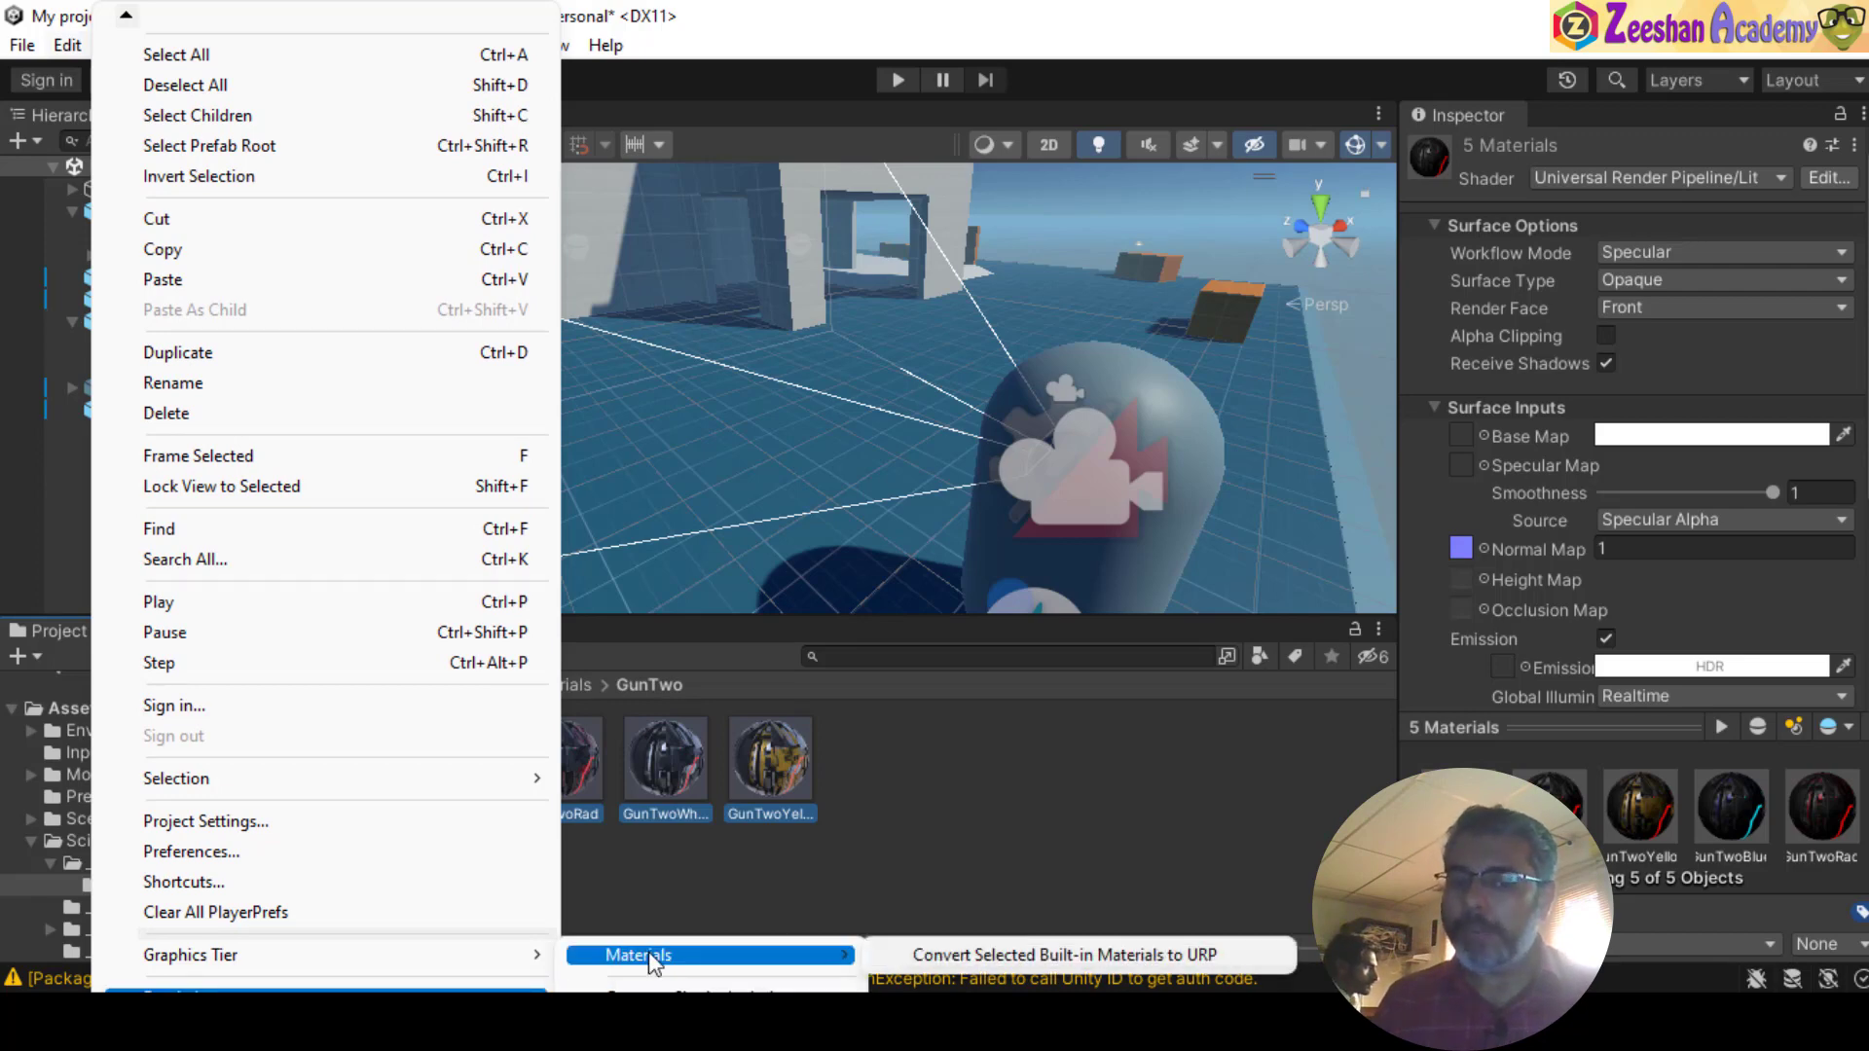
pyautogui.click(1006, 956)
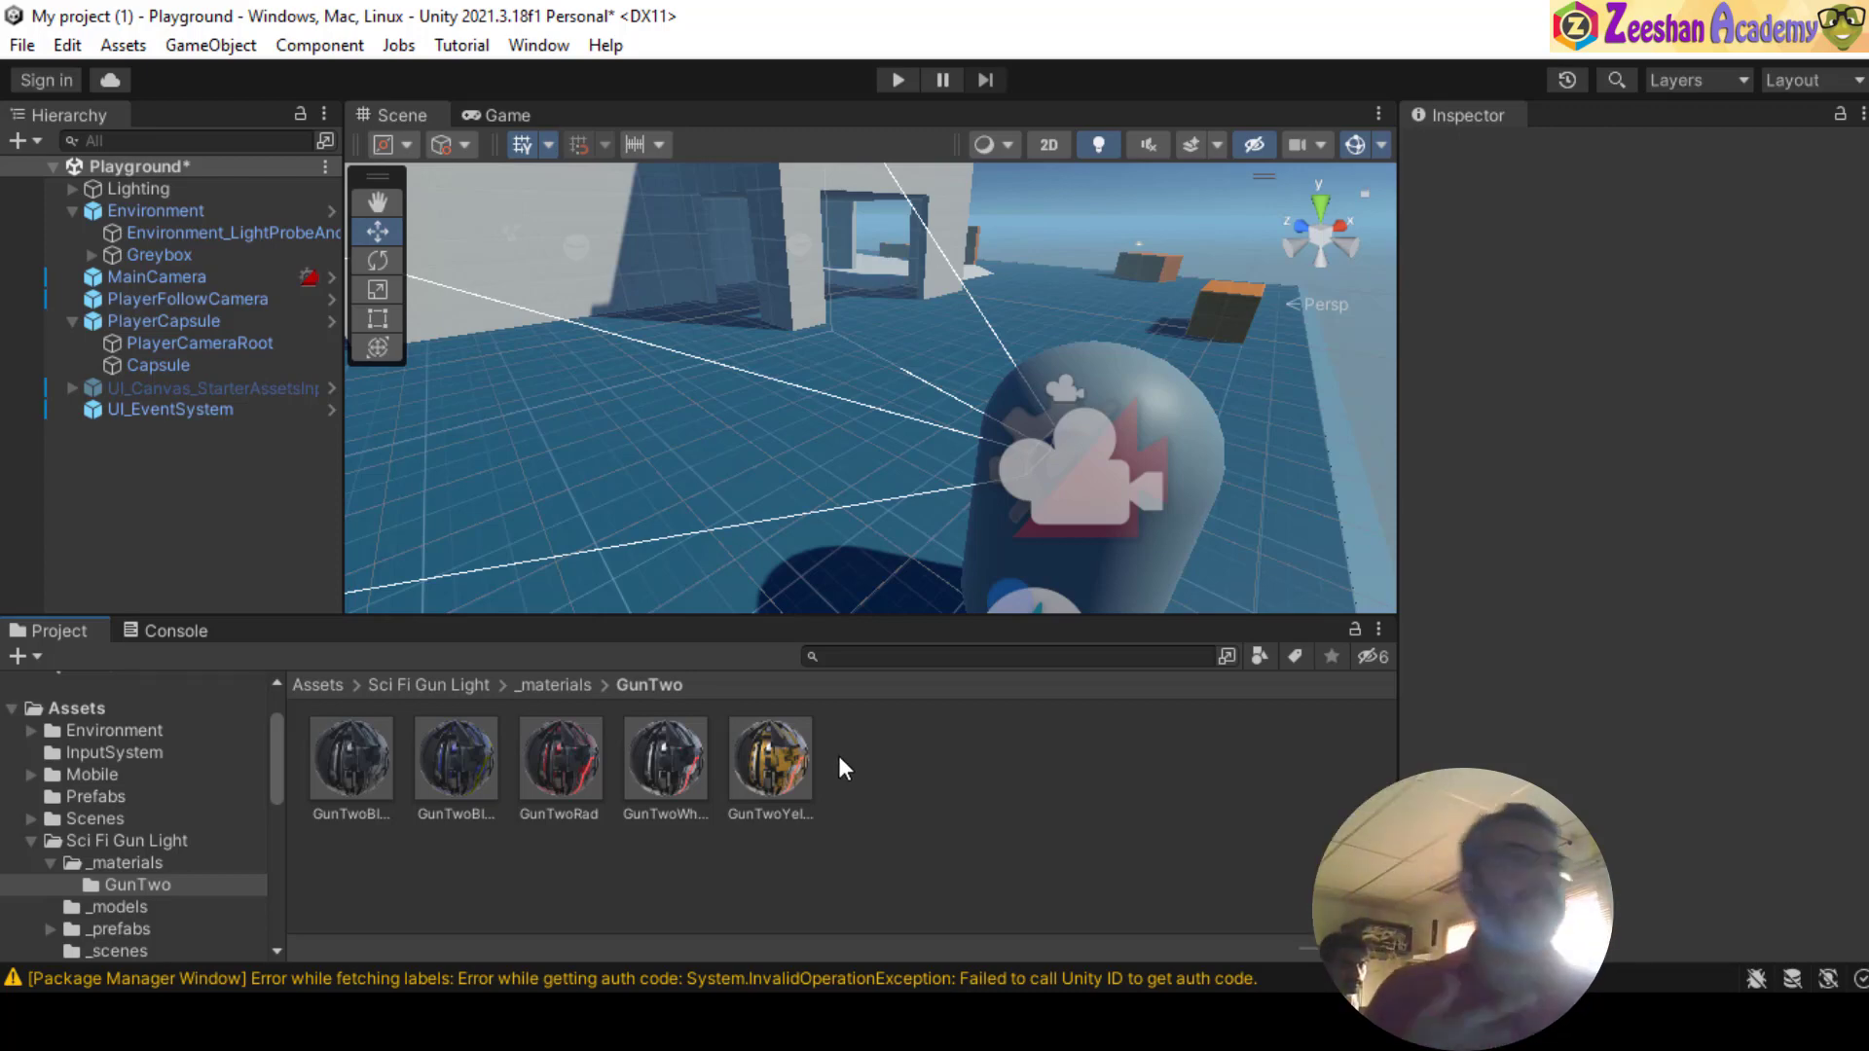
# - Repeat the built-in to URP conversion on the five GunTwo materials, and inspect the GunTwoYellow material
pyautogui.click(356, 780)
pyautogui.keyDown('ctrl'); pyautogui.click(421, 787); pyautogui.keyUp('ctrl')
pyautogui.keyDown('ctrl'); pyautogui.click(557, 769); pyautogui.keyUp('ctrl')
pyautogui.keyDown('ctrl'); pyautogui.click(645, 775); pyautogui.keyUp('ctrl')
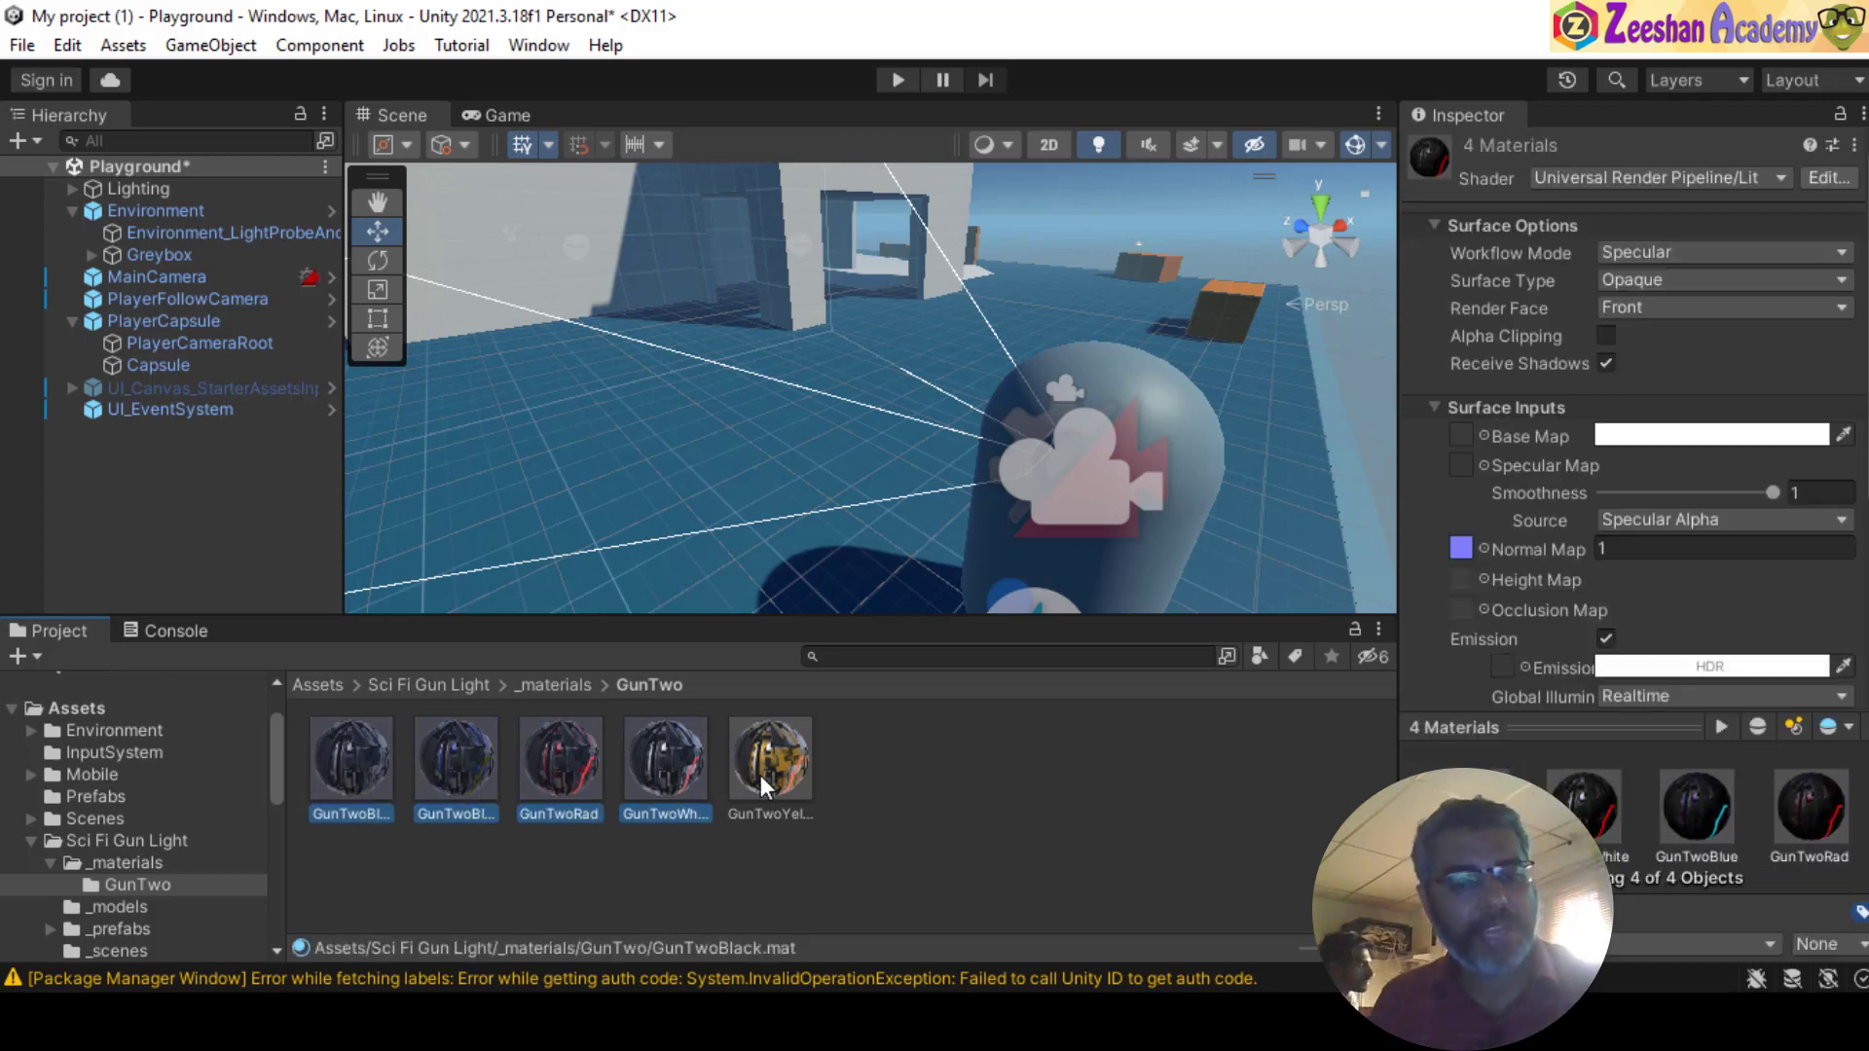
pyautogui.keyDown('ctrl'); pyautogui.click(761, 774); pyautogui.keyUp('ctrl')
pyautogui.click(67, 45)
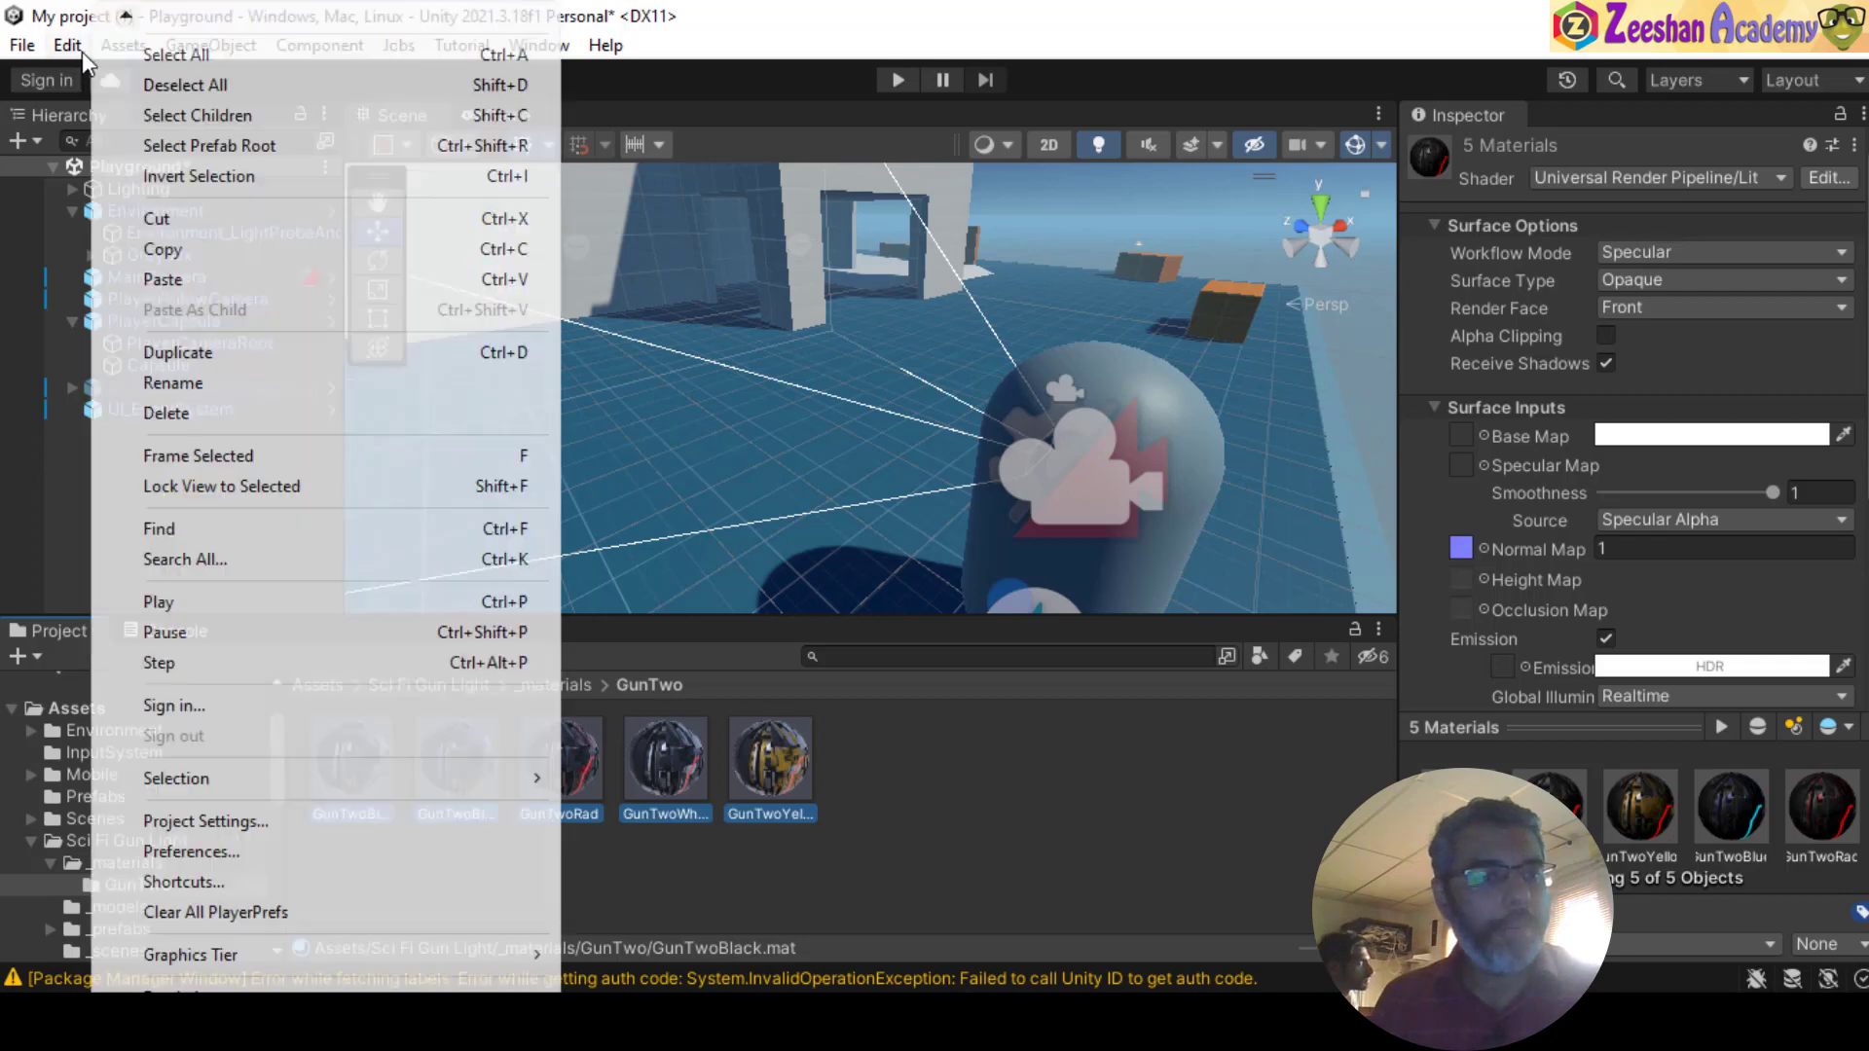
pyautogui.moveTo(389, 989)
pyautogui.moveTo(672, 959)
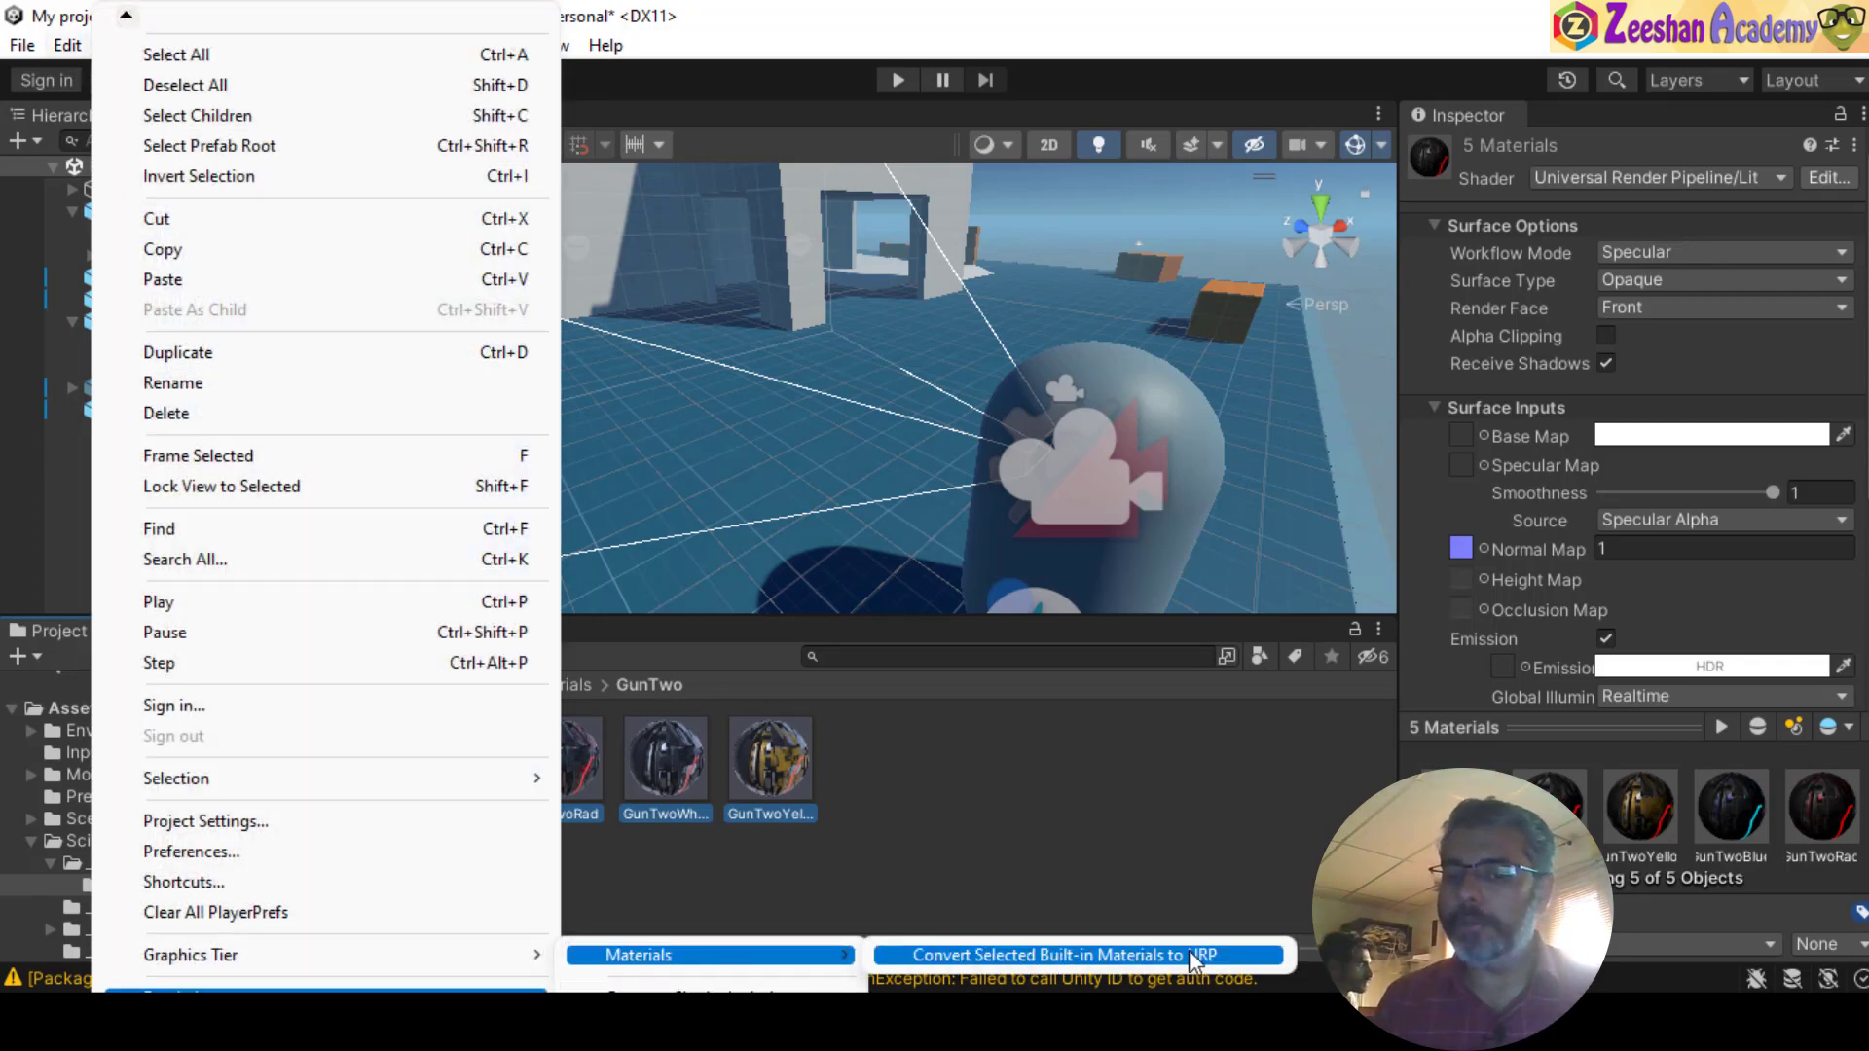
pyautogui.click(1105, 946)
pyautogui.click(769, 764)
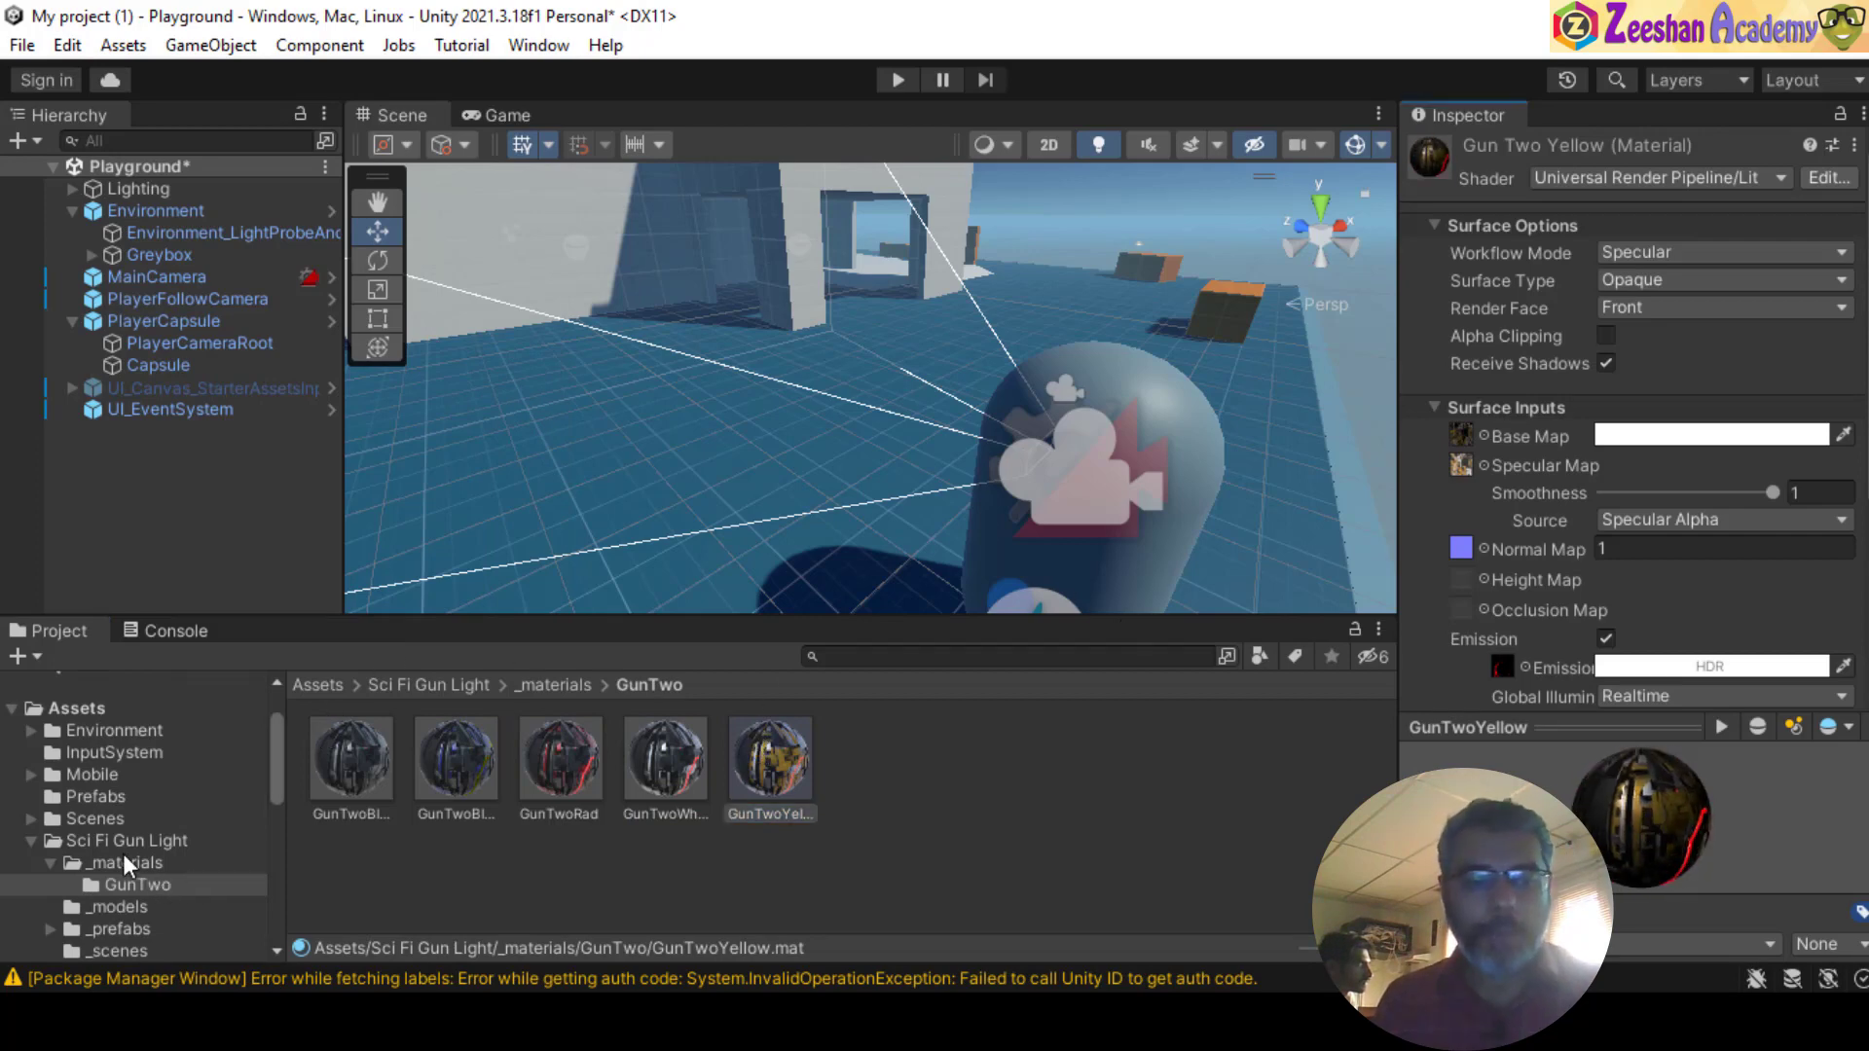
# - Open the GunLight folder inside the _prefabs folder of Sci Fi Gun Light
pyautogui.click(87, 841)
pyautogui.scroll(-2, 95, 803)
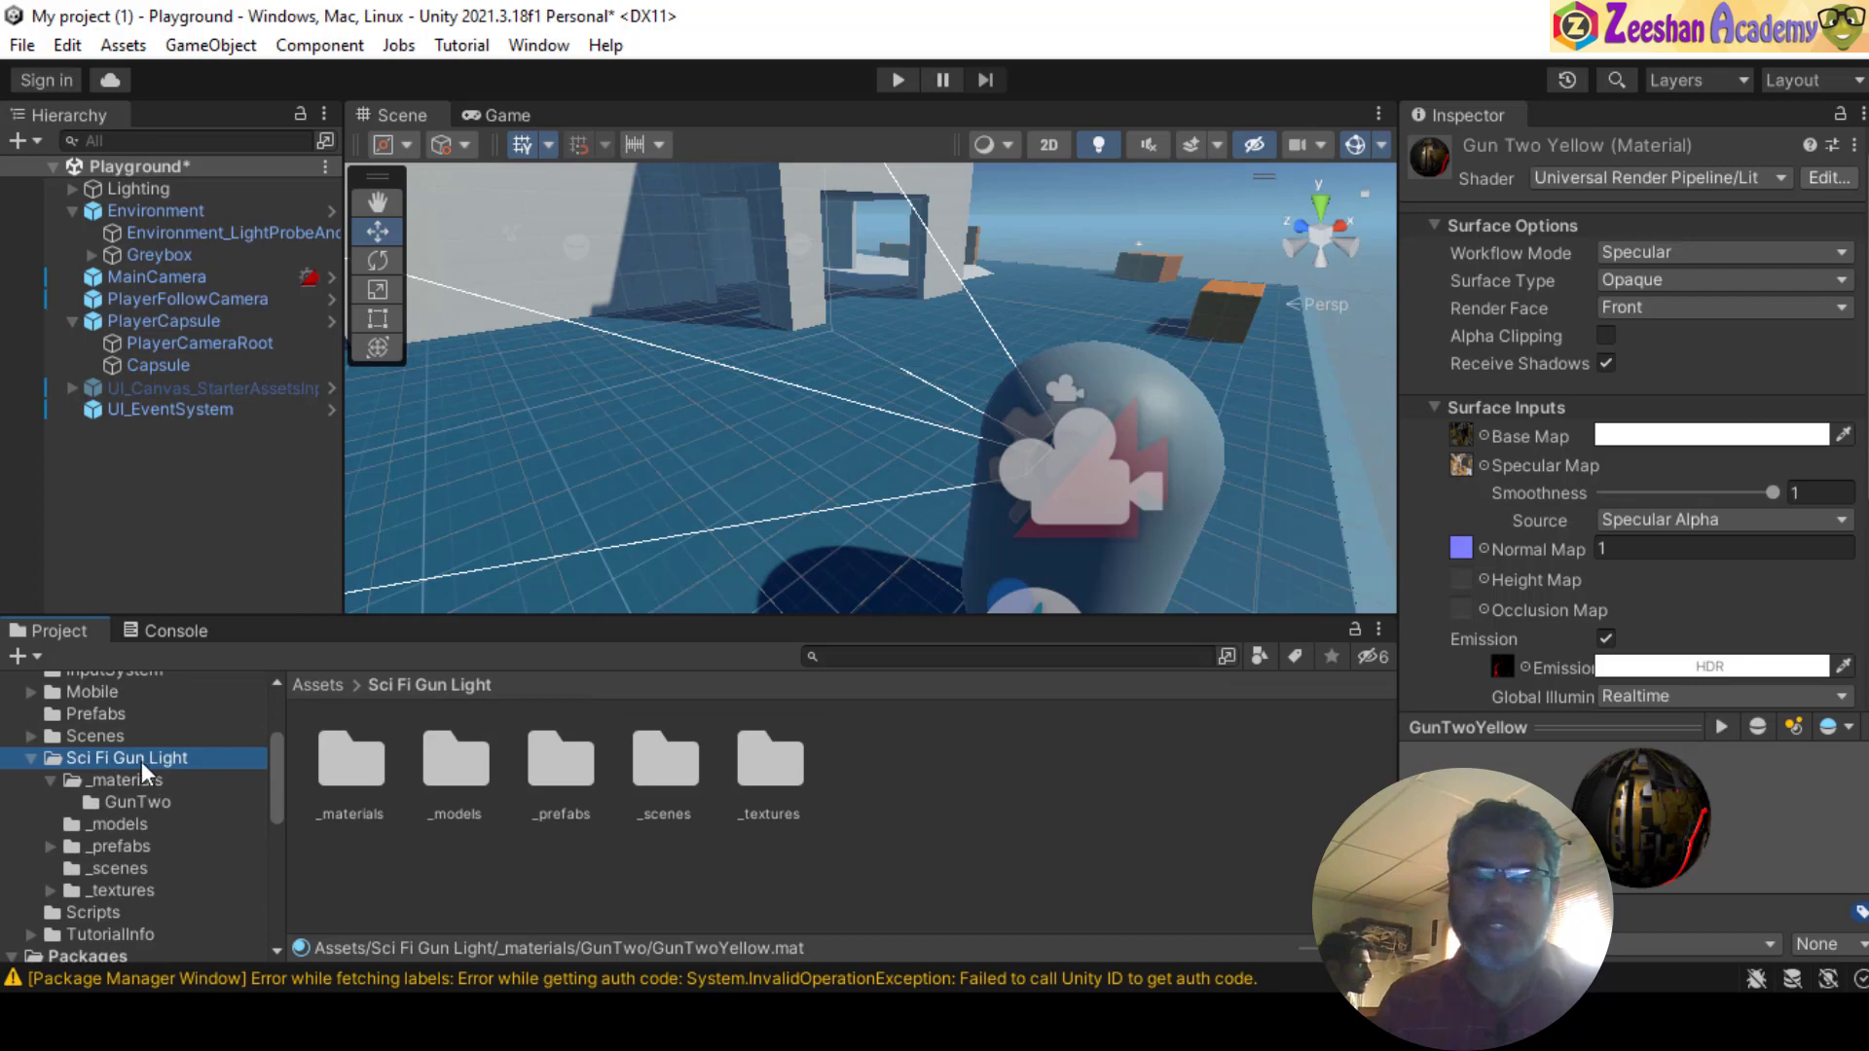
pyautogui.click(534, 785)
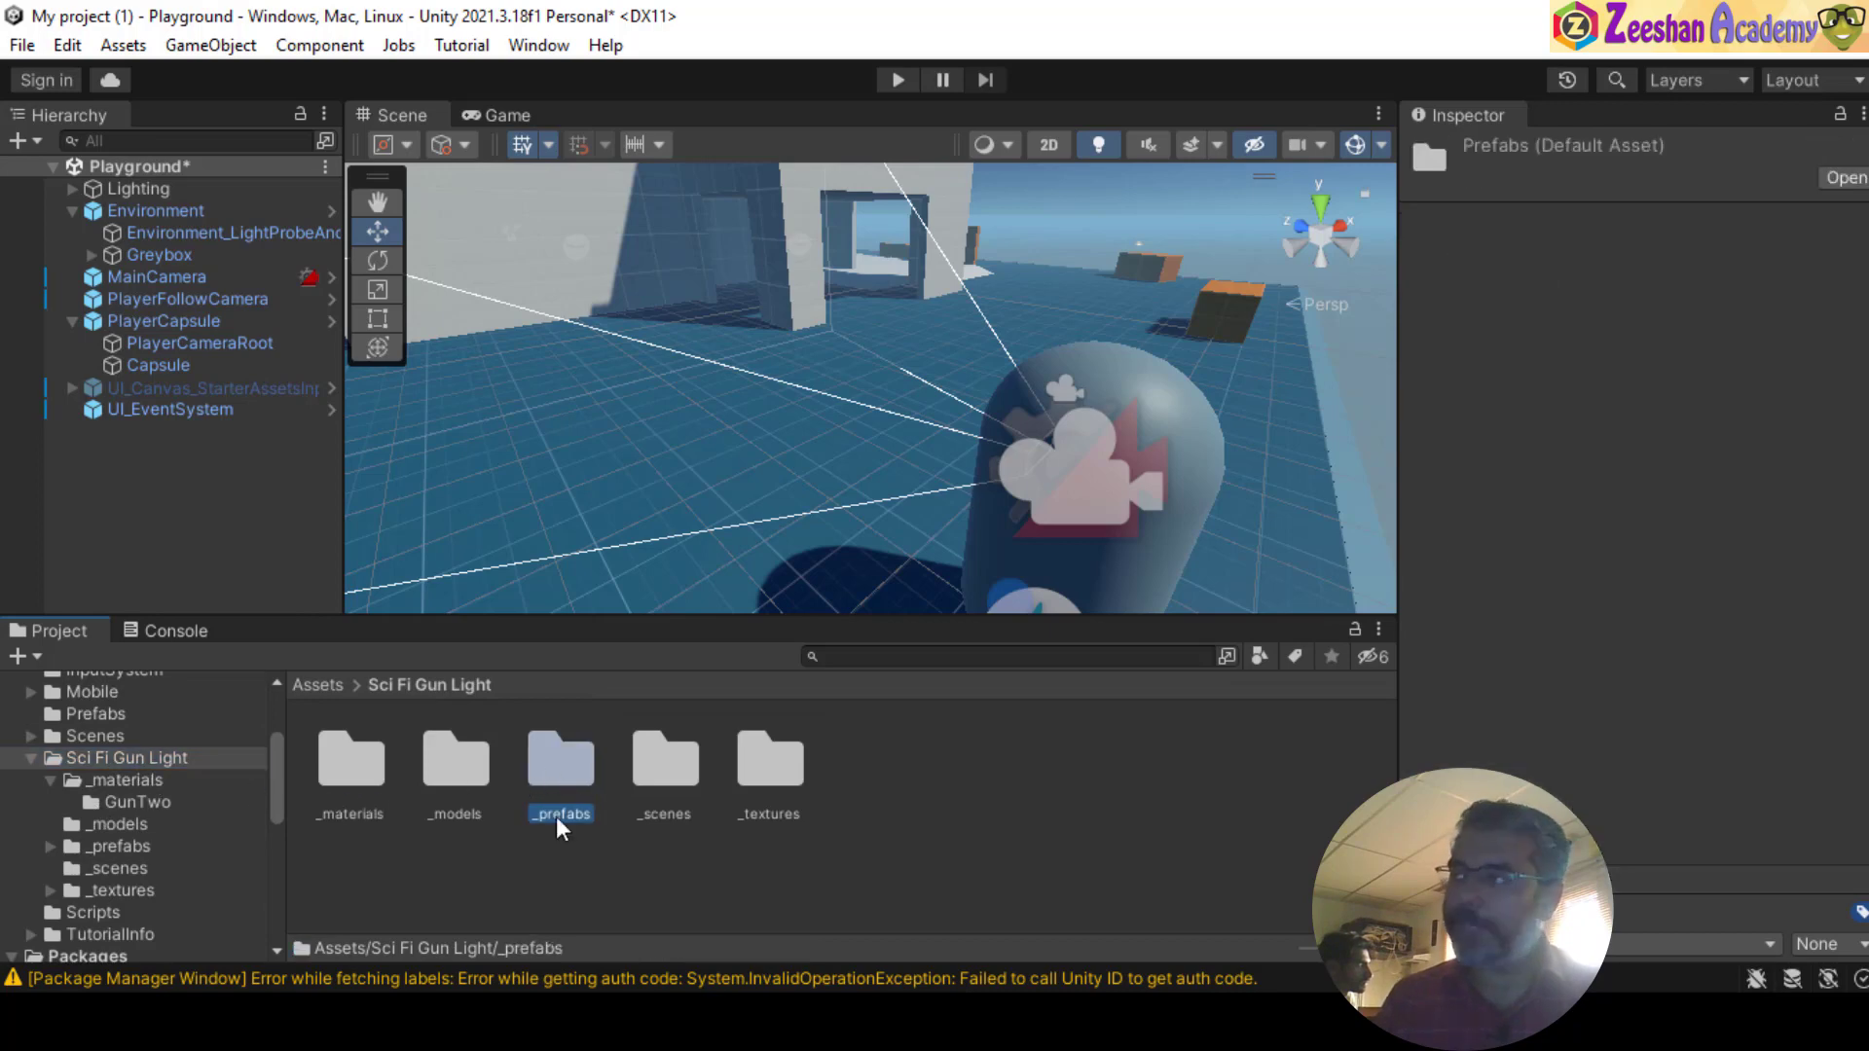
pyautogui.doubleClick(520, 781)
pyautogui.click(356, 767)
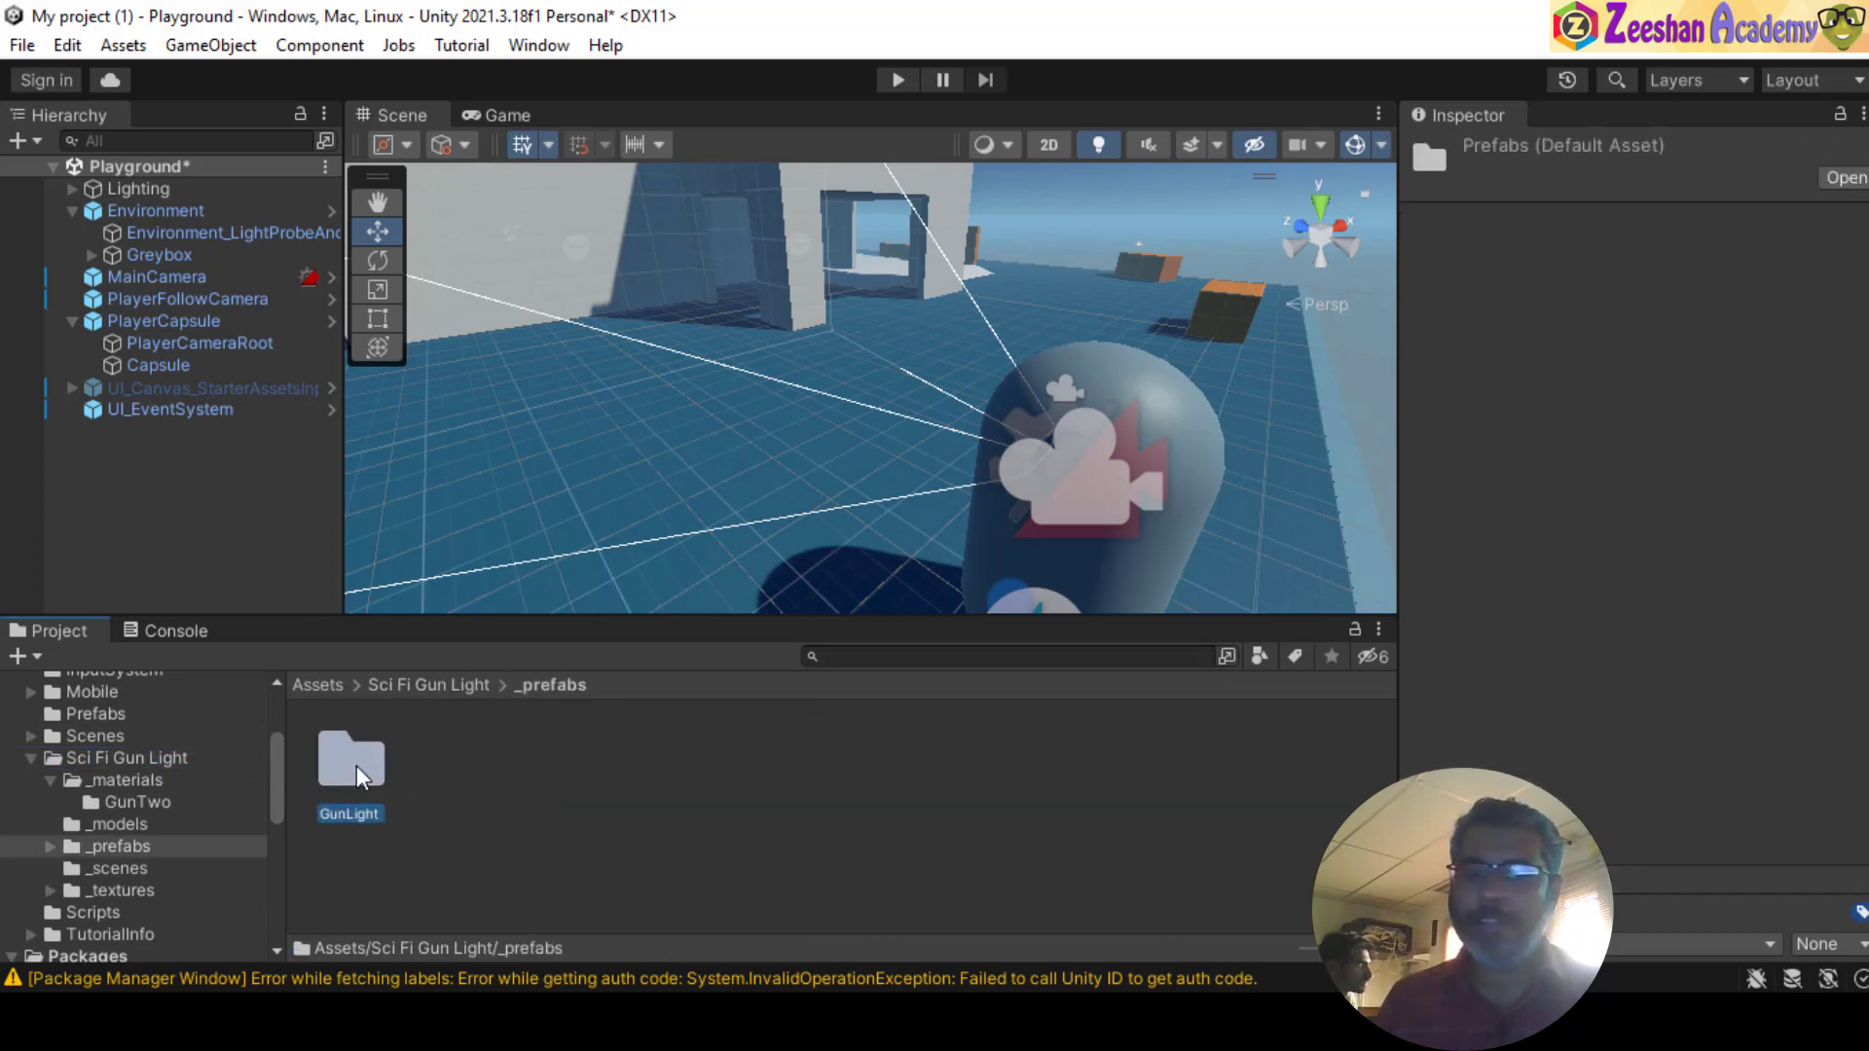
pyautogui.doubleClick(360, 773)
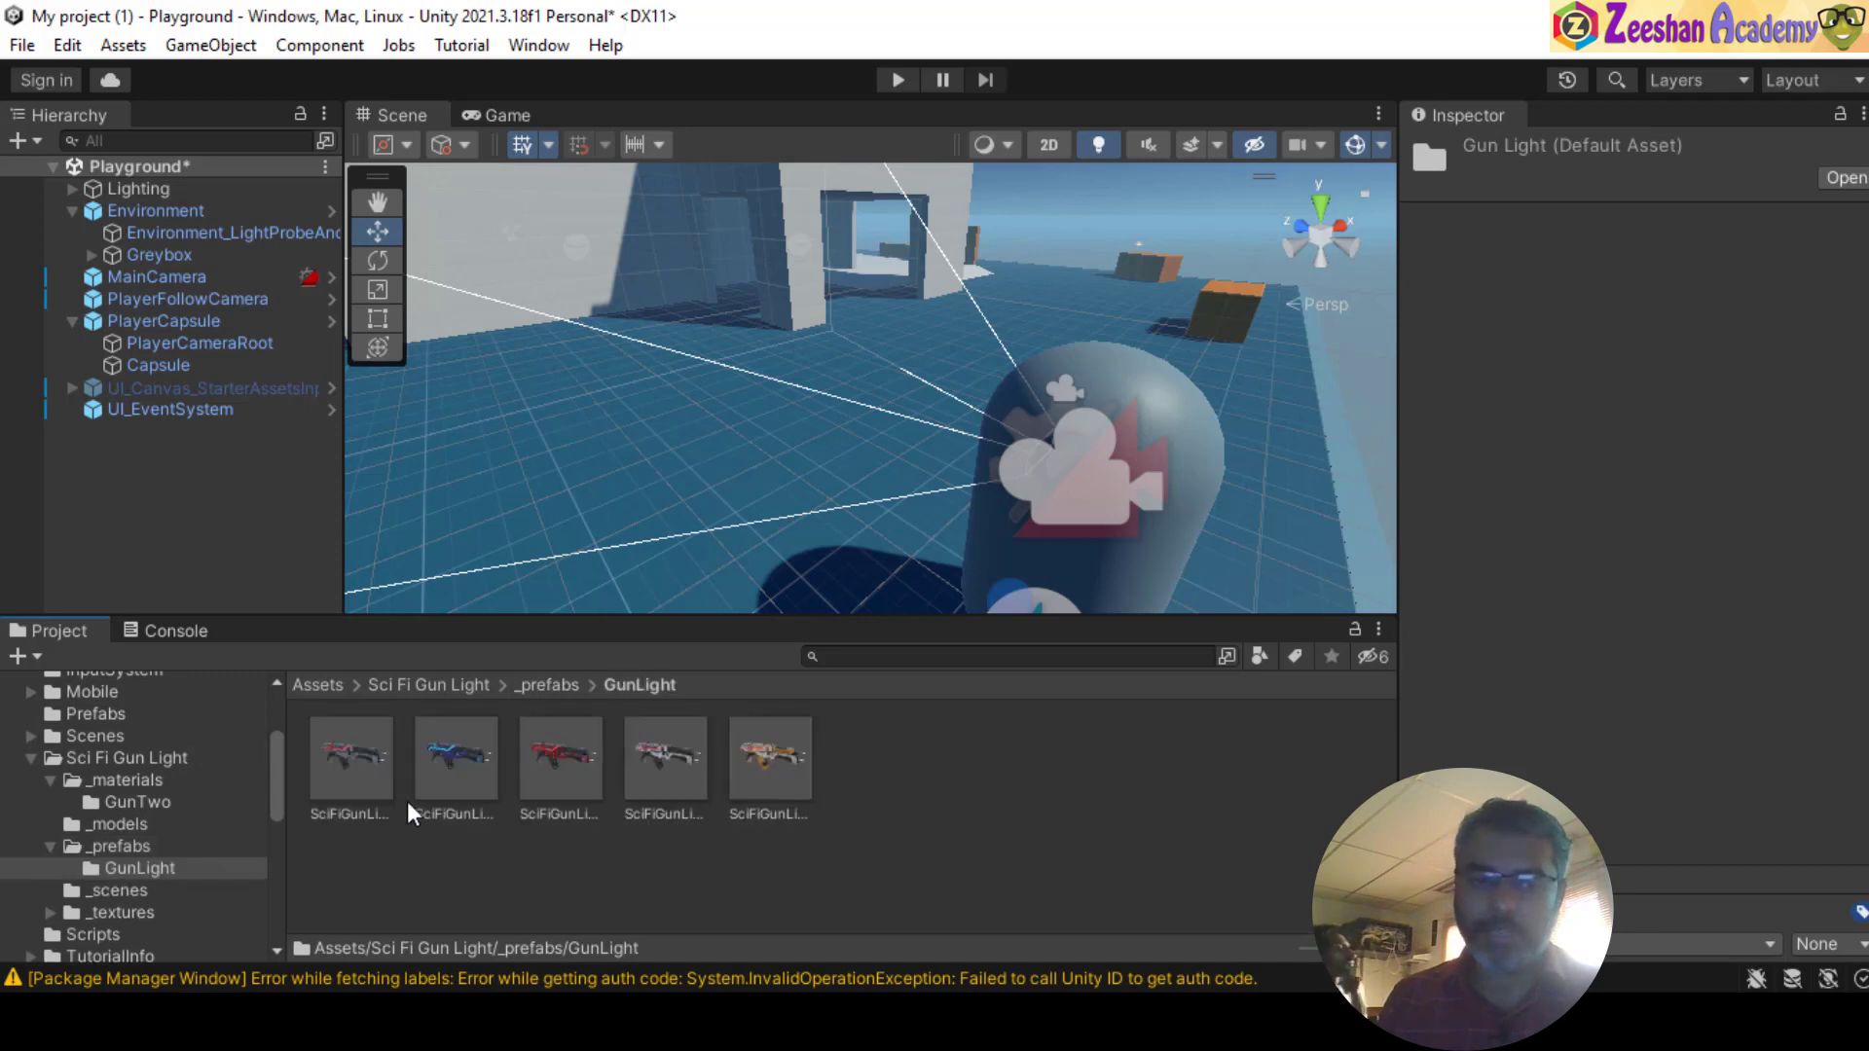
# - Look through the five gun prefabs in the GunLight folder one by one
pyautogui.click(364, 763)
pyautogui.click(455, 757)
pyautogui.click(562, 757)
pyautogui.click(666, 757)
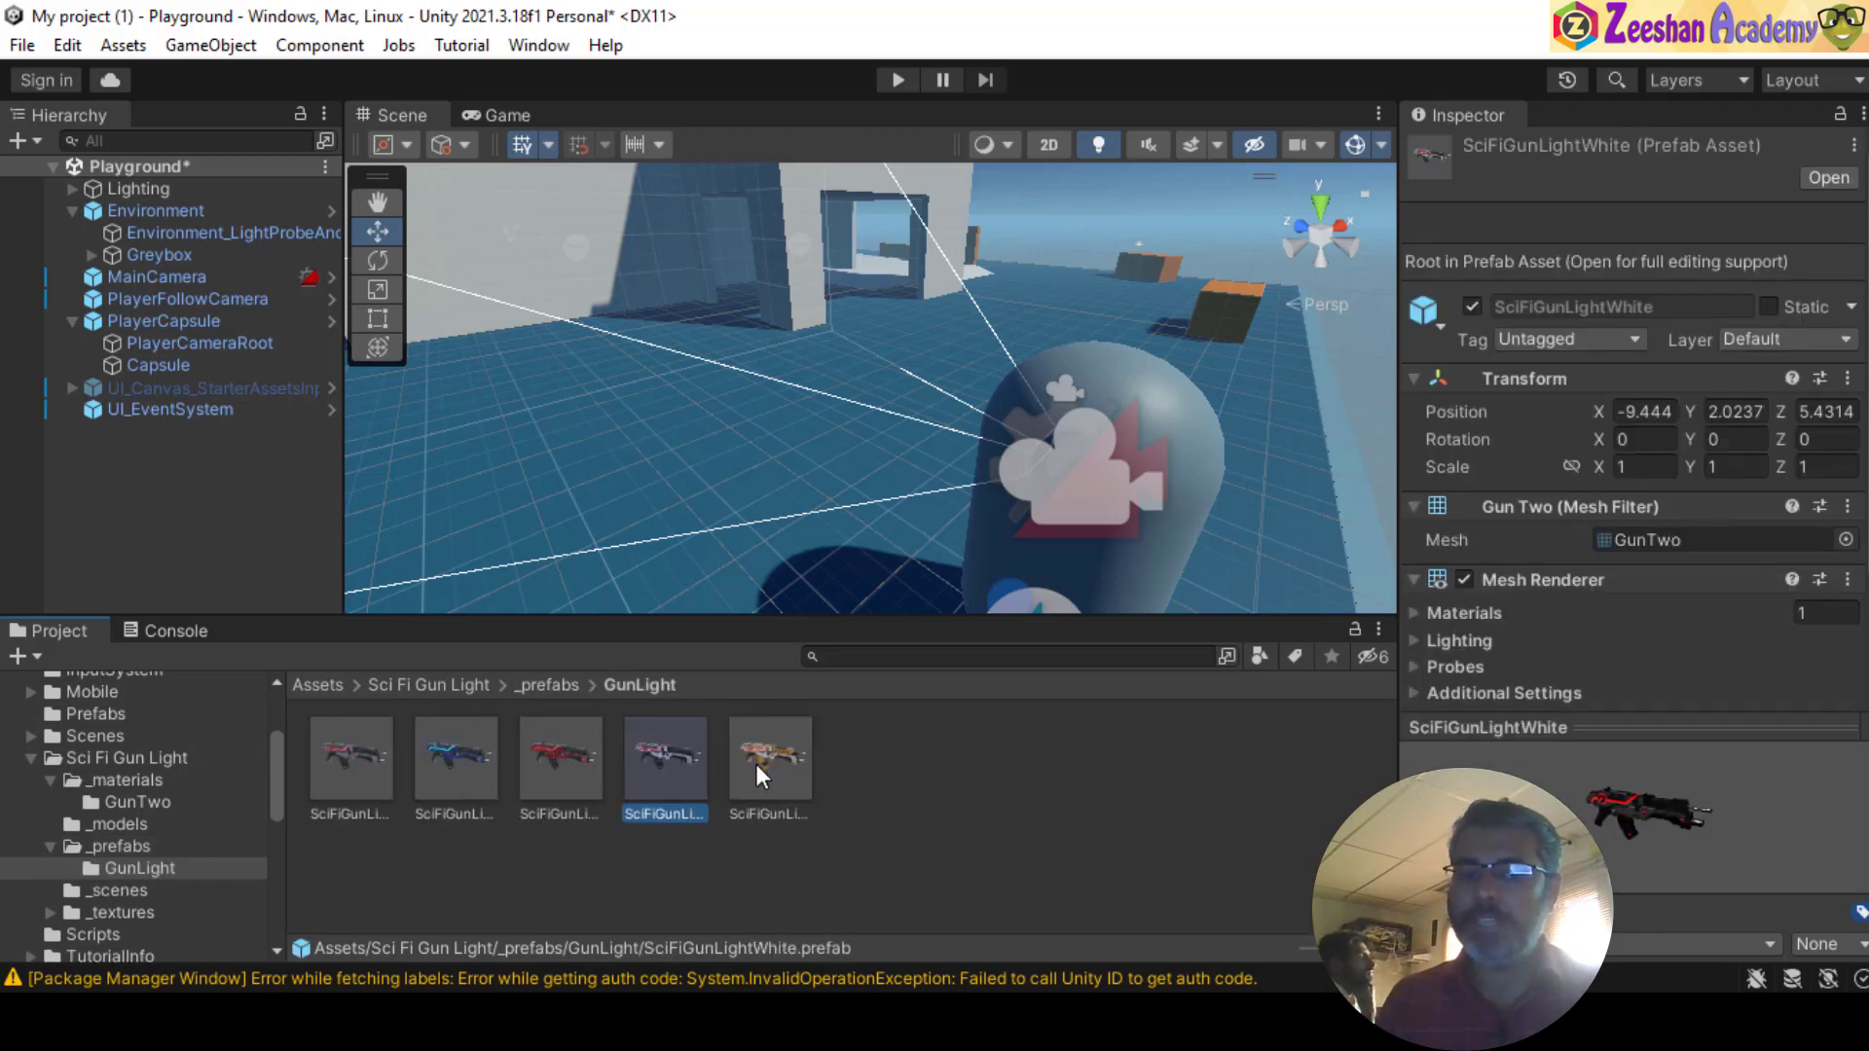
pyautogui.click(748, 763)
pyautogui.press('Left')
pyautogui.press('Left')
pyautogui.press('Left')
pyautogui.press('Left')
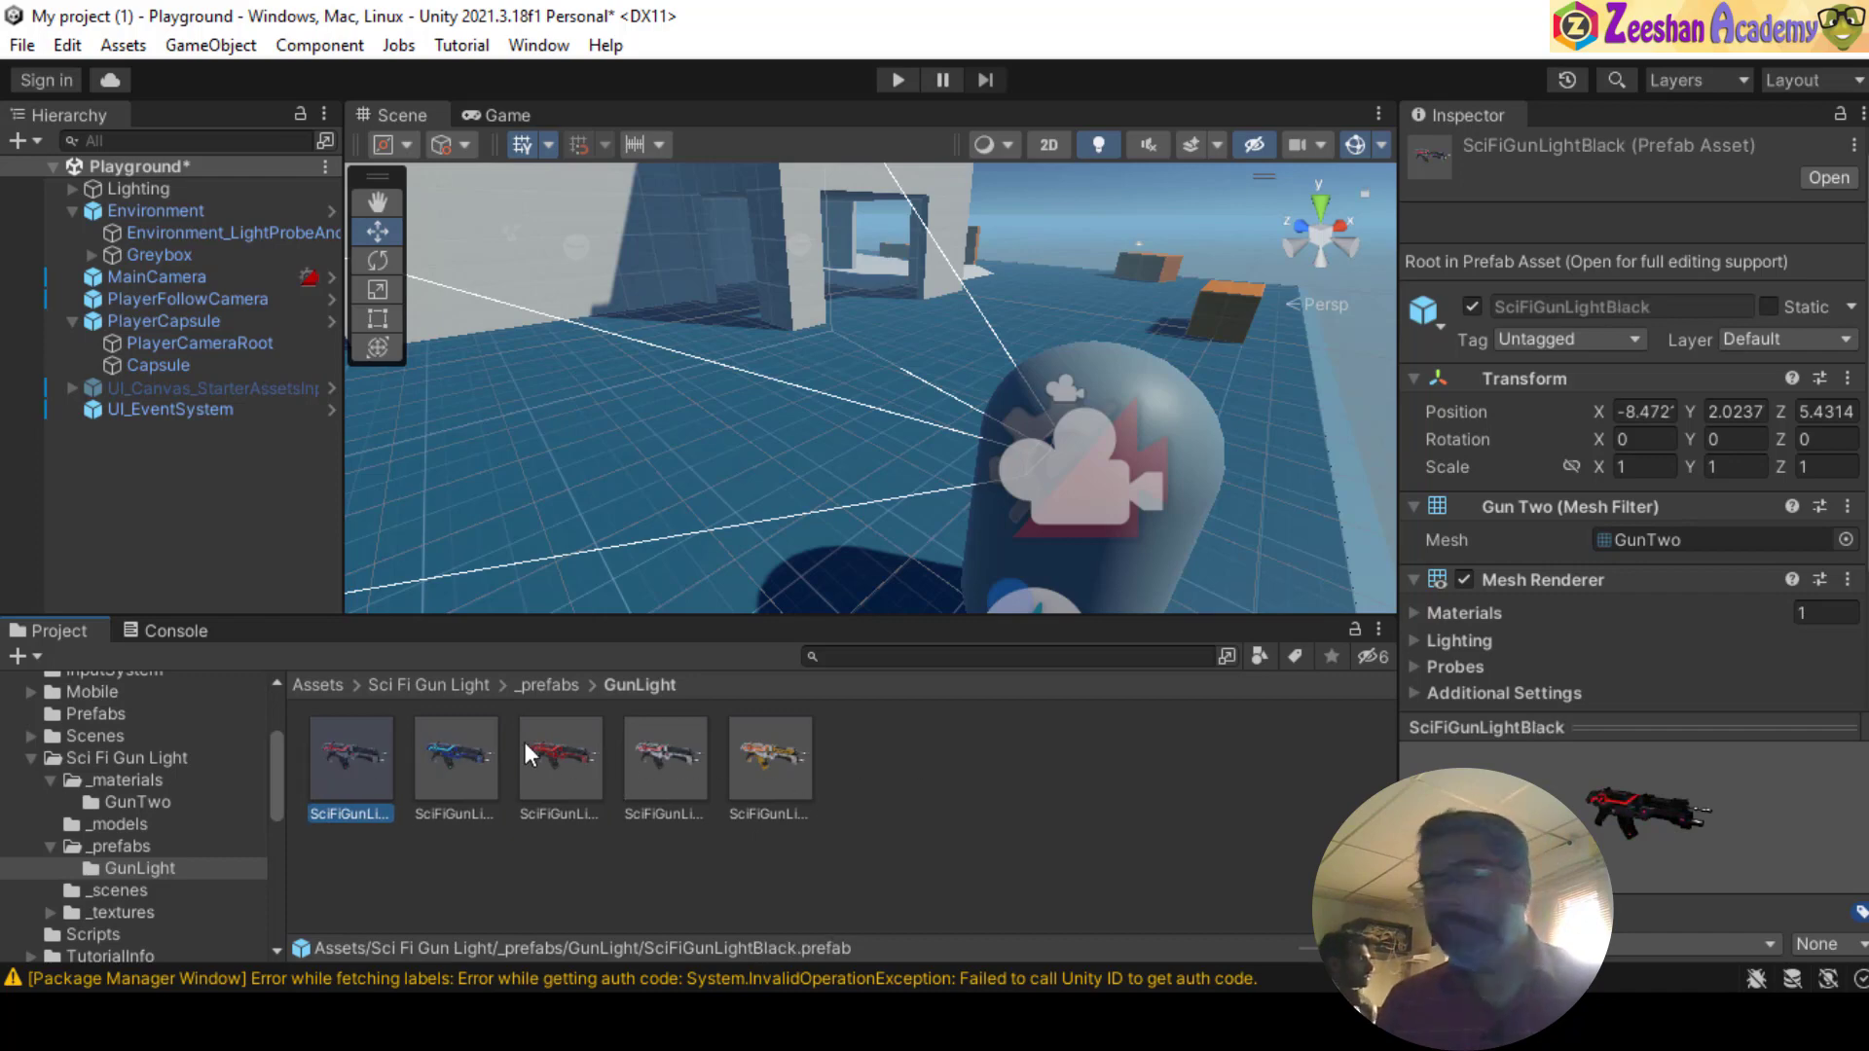
# - Examine the previews of the black, blue, red and yellow gun prefabs from different angles
pyautogui.click(1601, 815)
pyautogui.moveTo(1601, 816); pyautogui.dragTo(1606, 828)
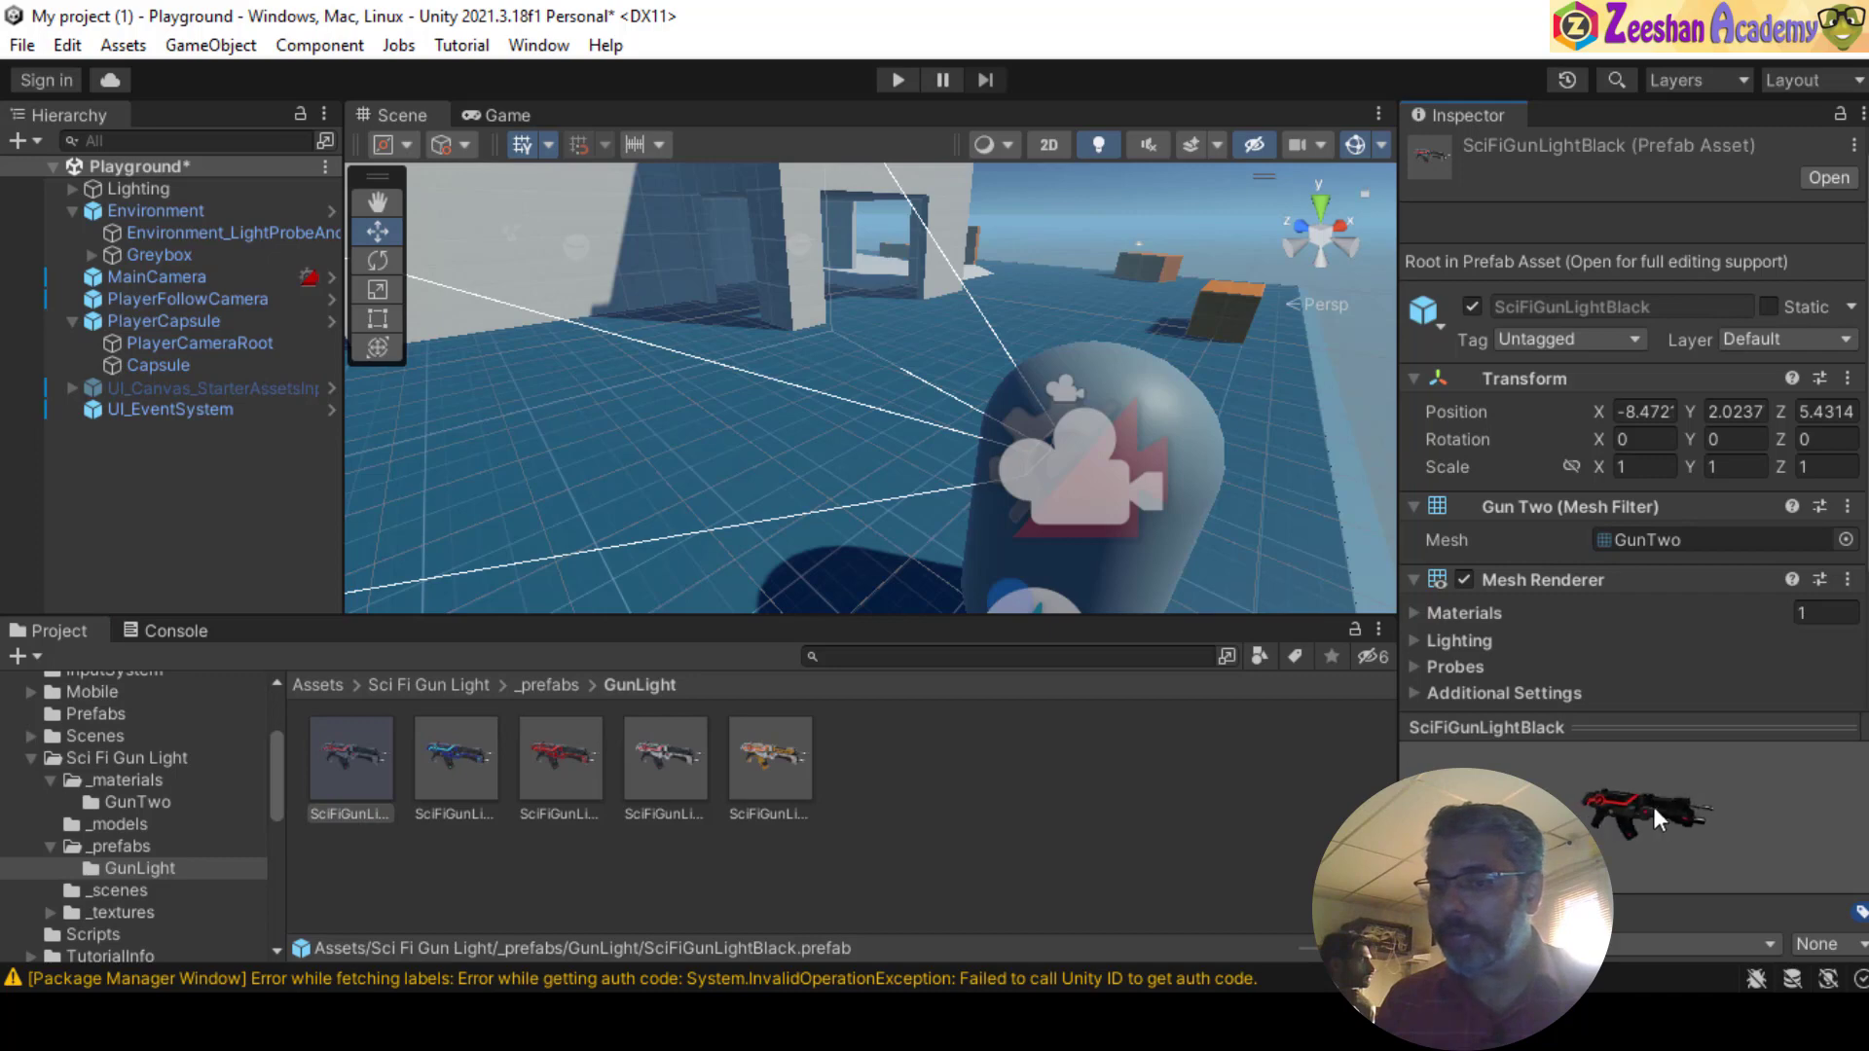
pyautogui.click(455, 769)
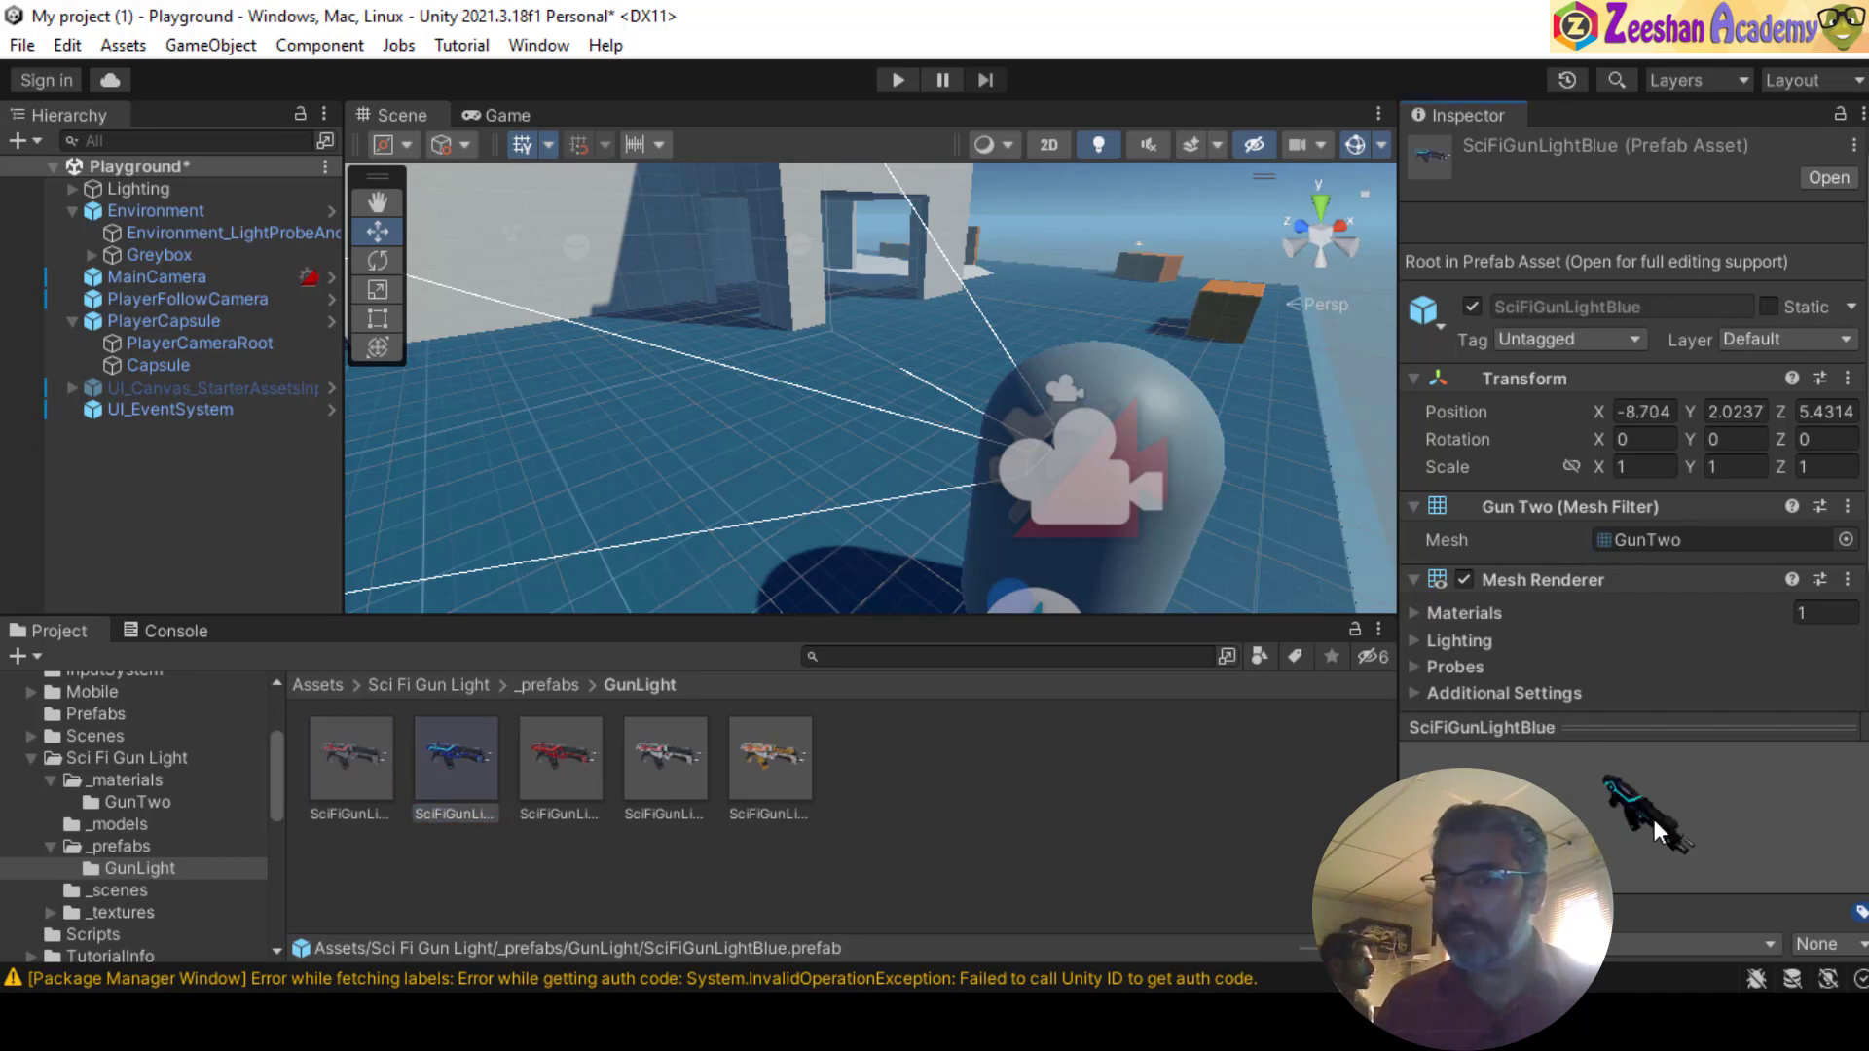
pyautogui.click(572, 778)
pyautogui.moveTo(1673, 824); pyautogui.dragTo(1054, 810)
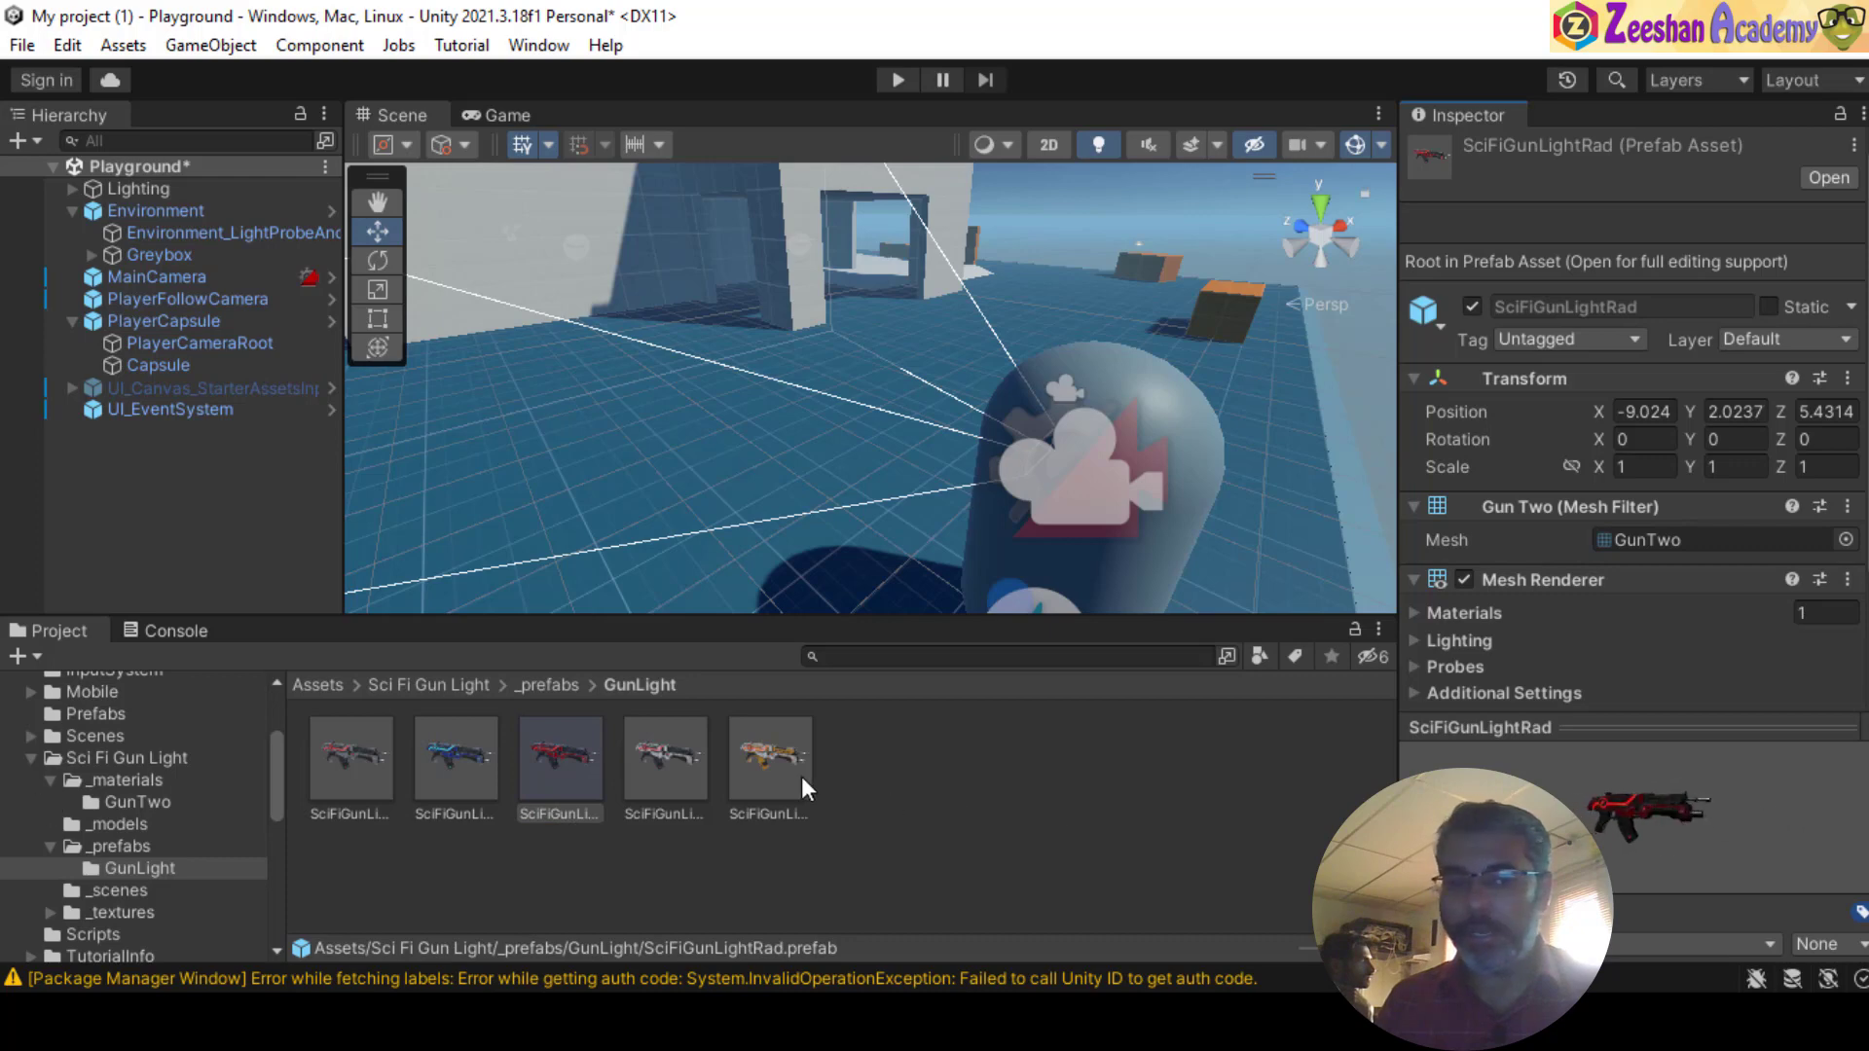
pyautogui.click(800, 774)
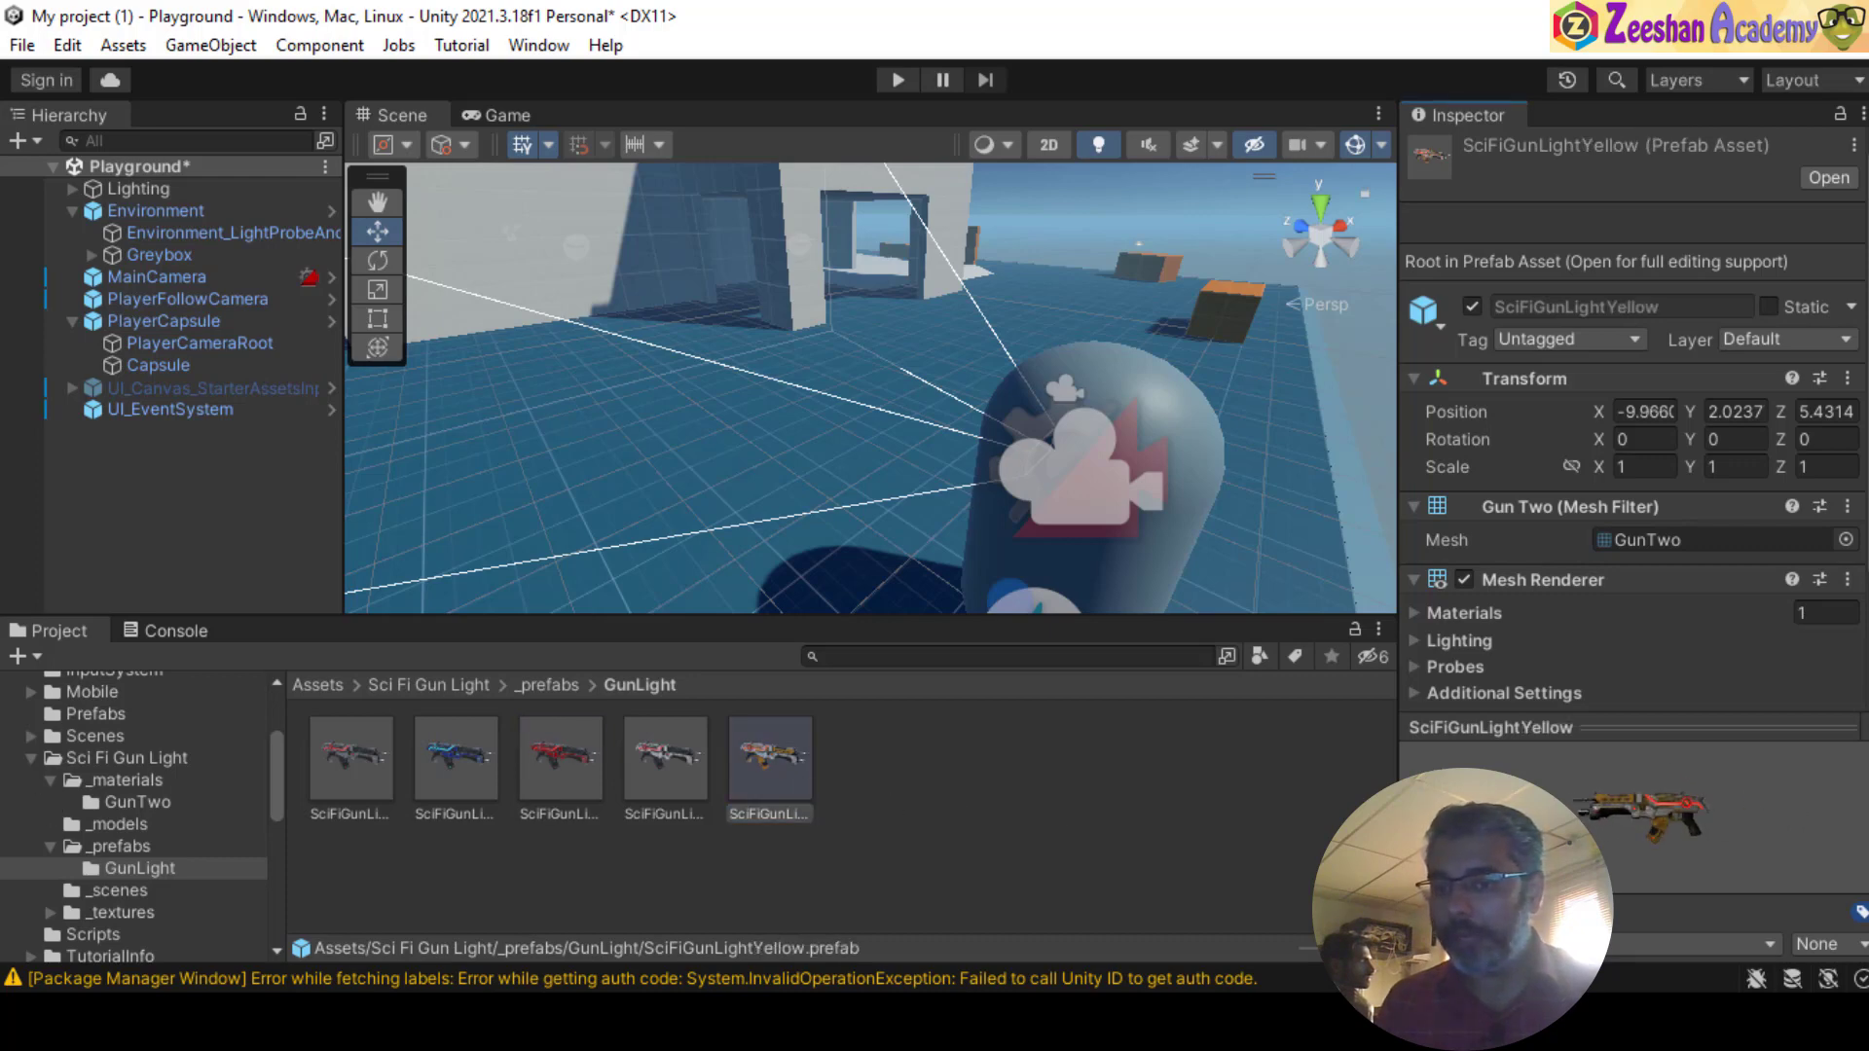
pyautogui.moveTo(1596, 827); pyautogui.dragTo(1705, 818)
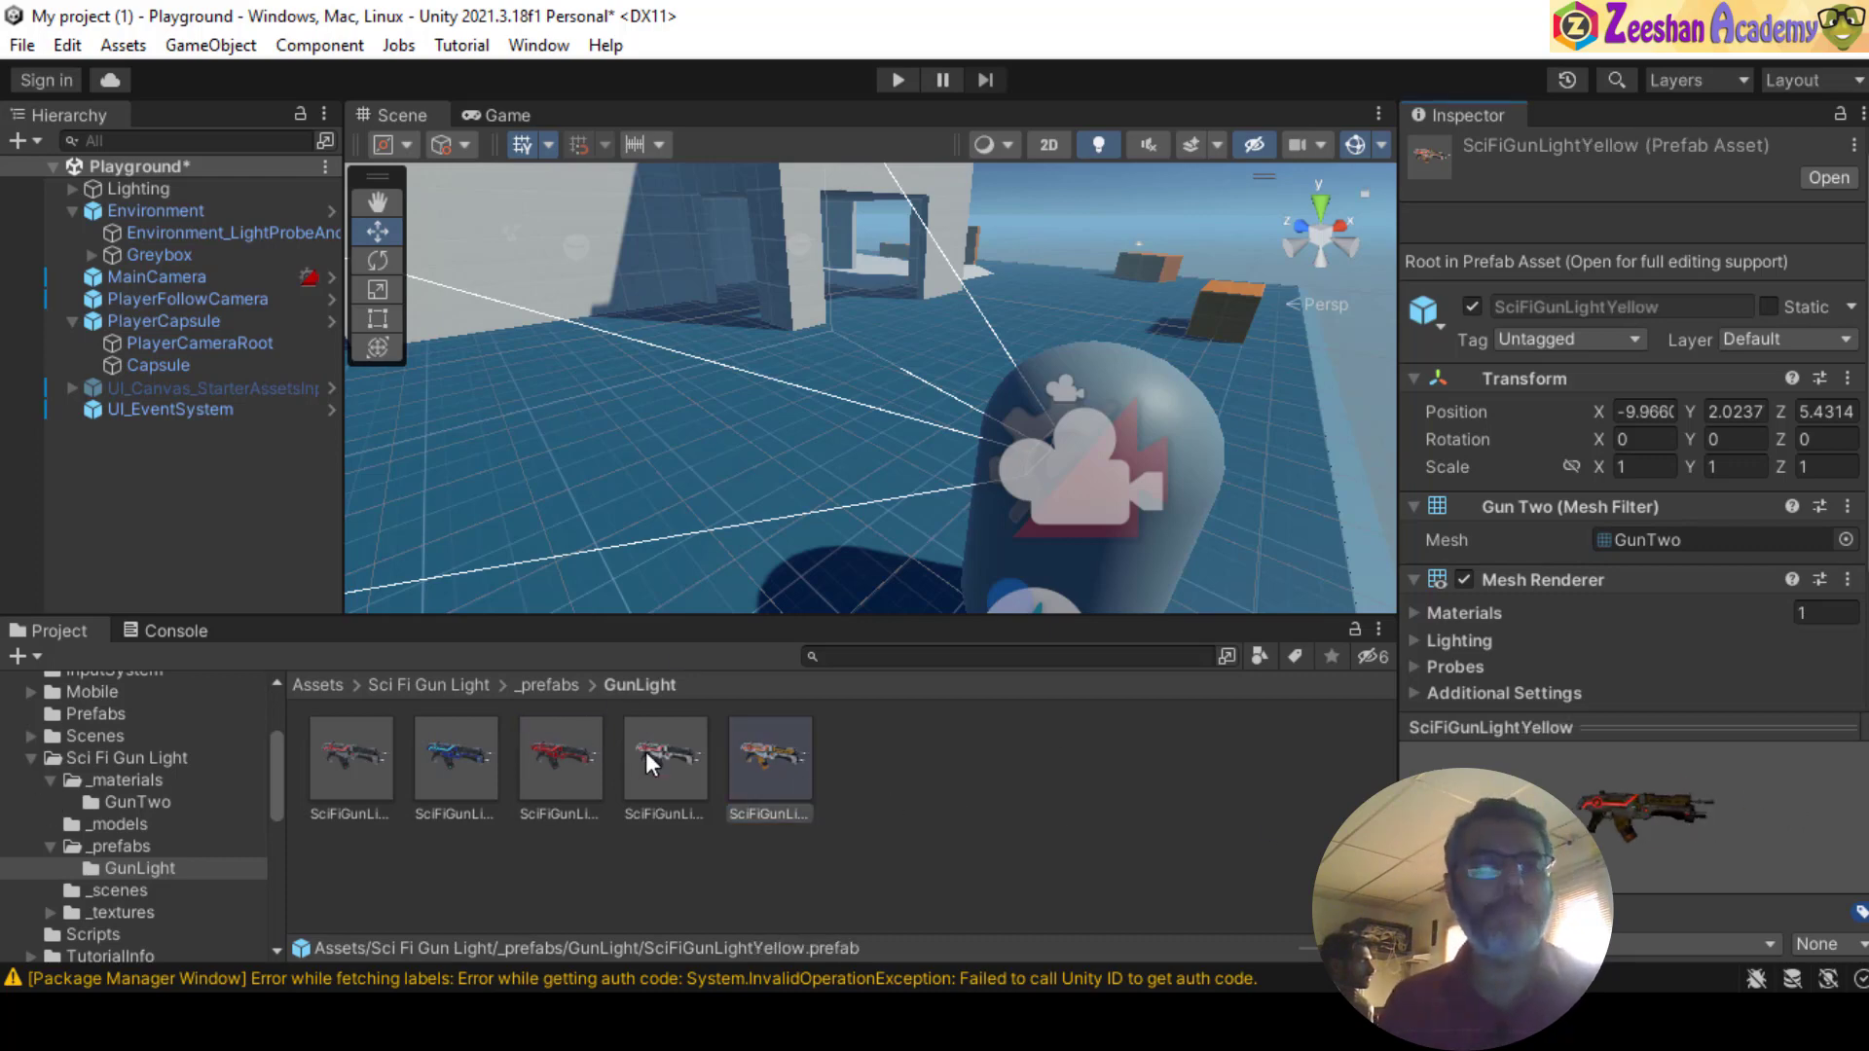
pyautogui.click(492, 761)
pyautogui.click(586, 772)
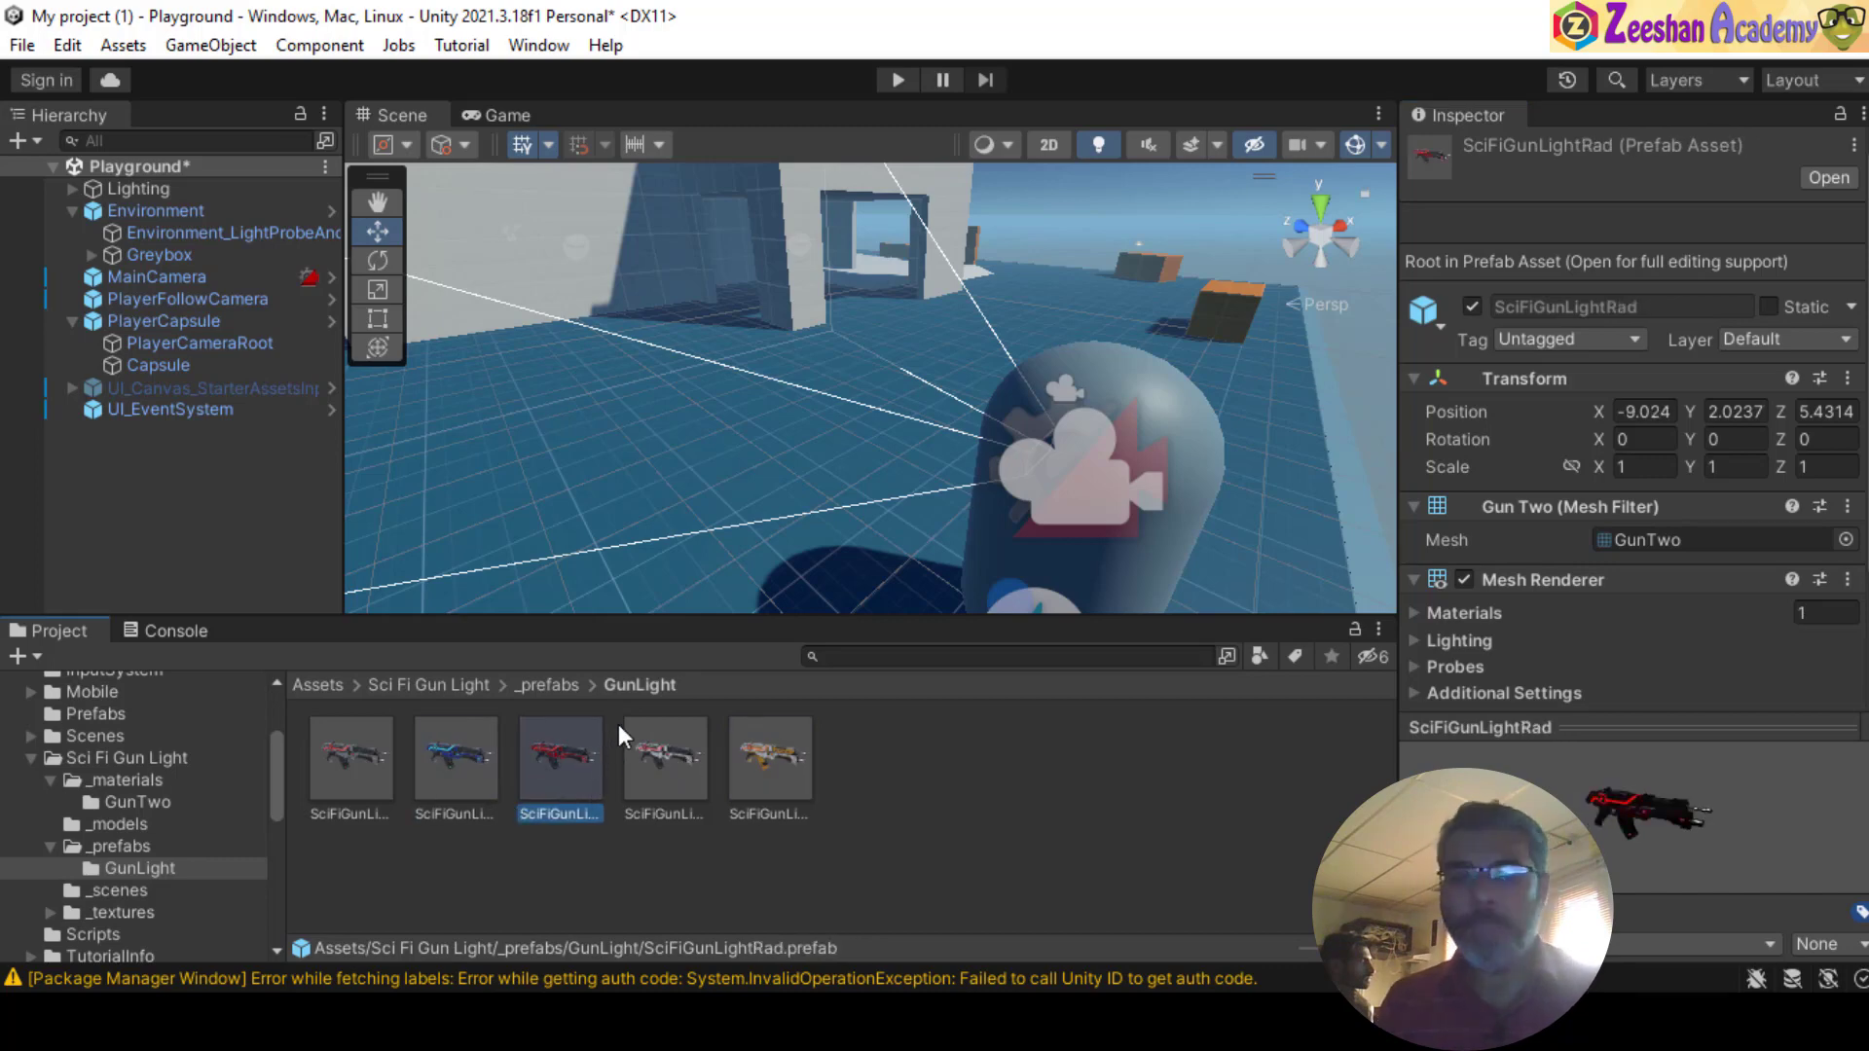
# - Add the SciFiGunLightRad prefab to the scene as a child of PlayerCameraRoot under PlayerCapsule
pyautogui.keyDown('alt'); pyautogui.moveTo(995, 508); pyautogui.dragTo(715, 497); pyautogui.keyUp('alt')
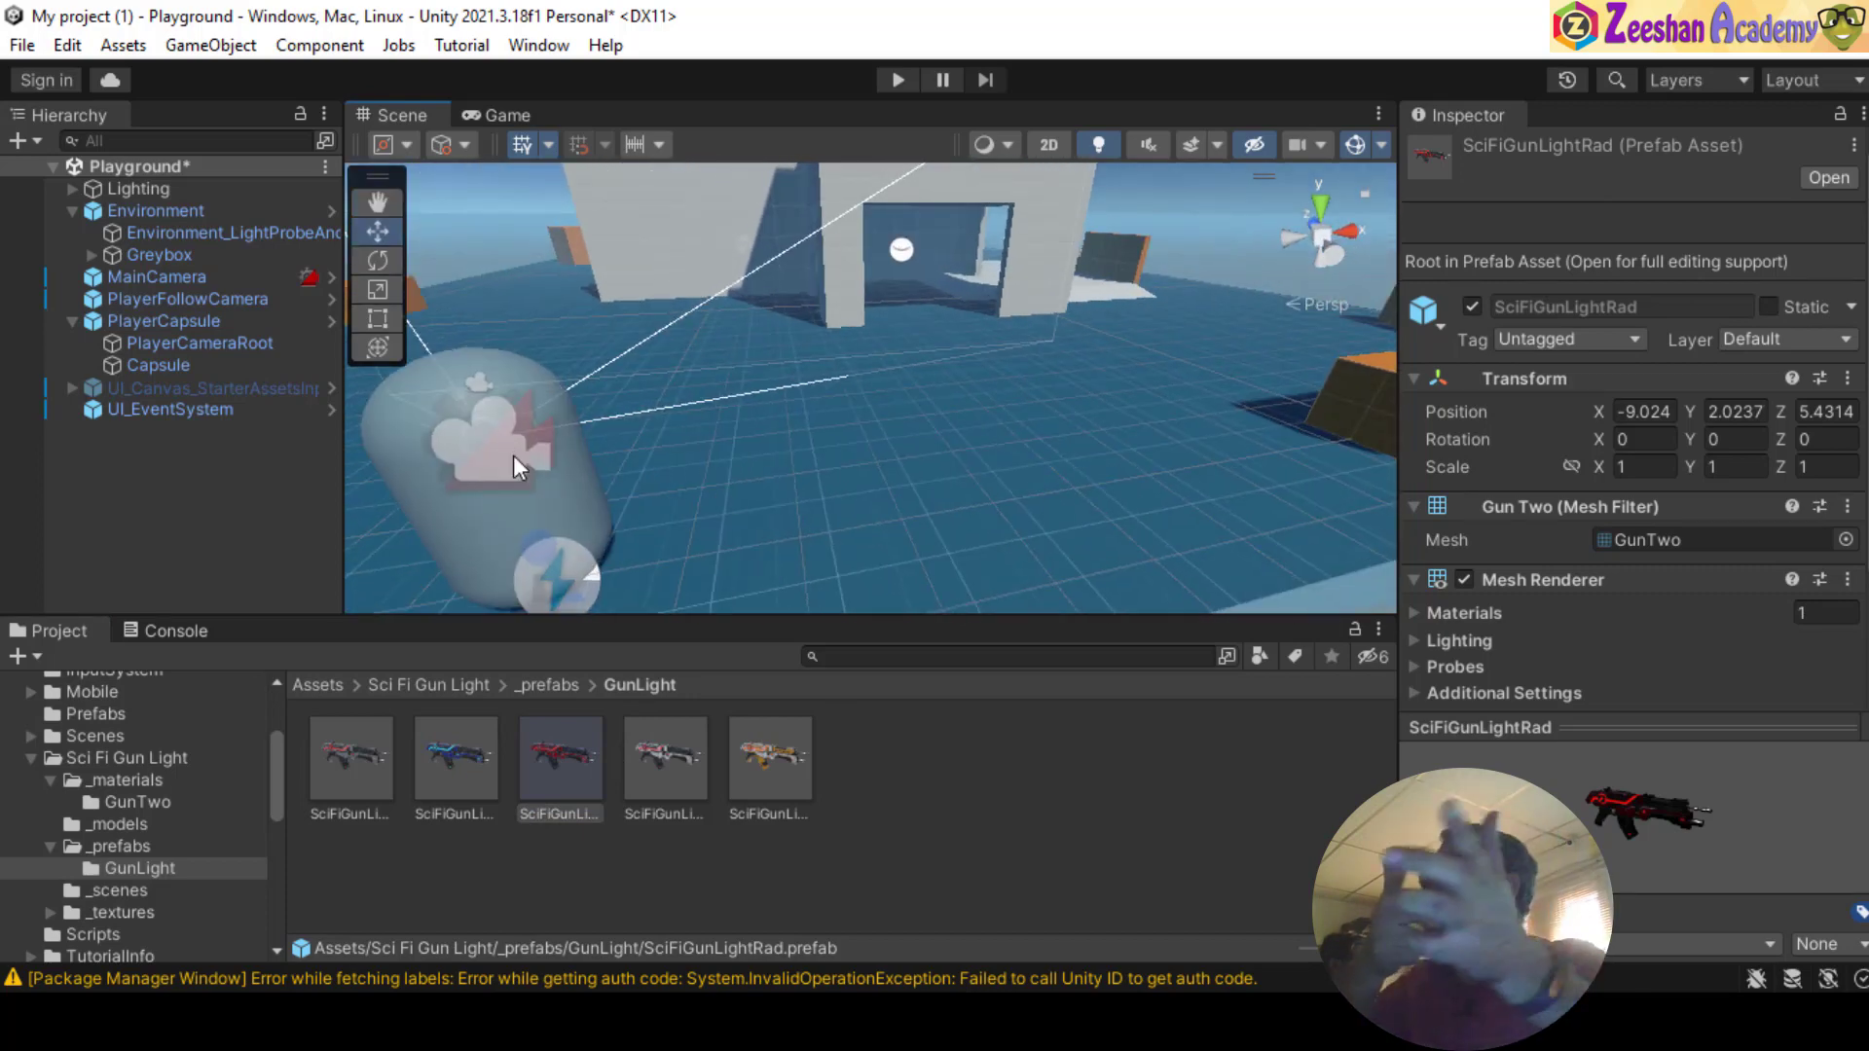
pyautogui.click(129, 324)
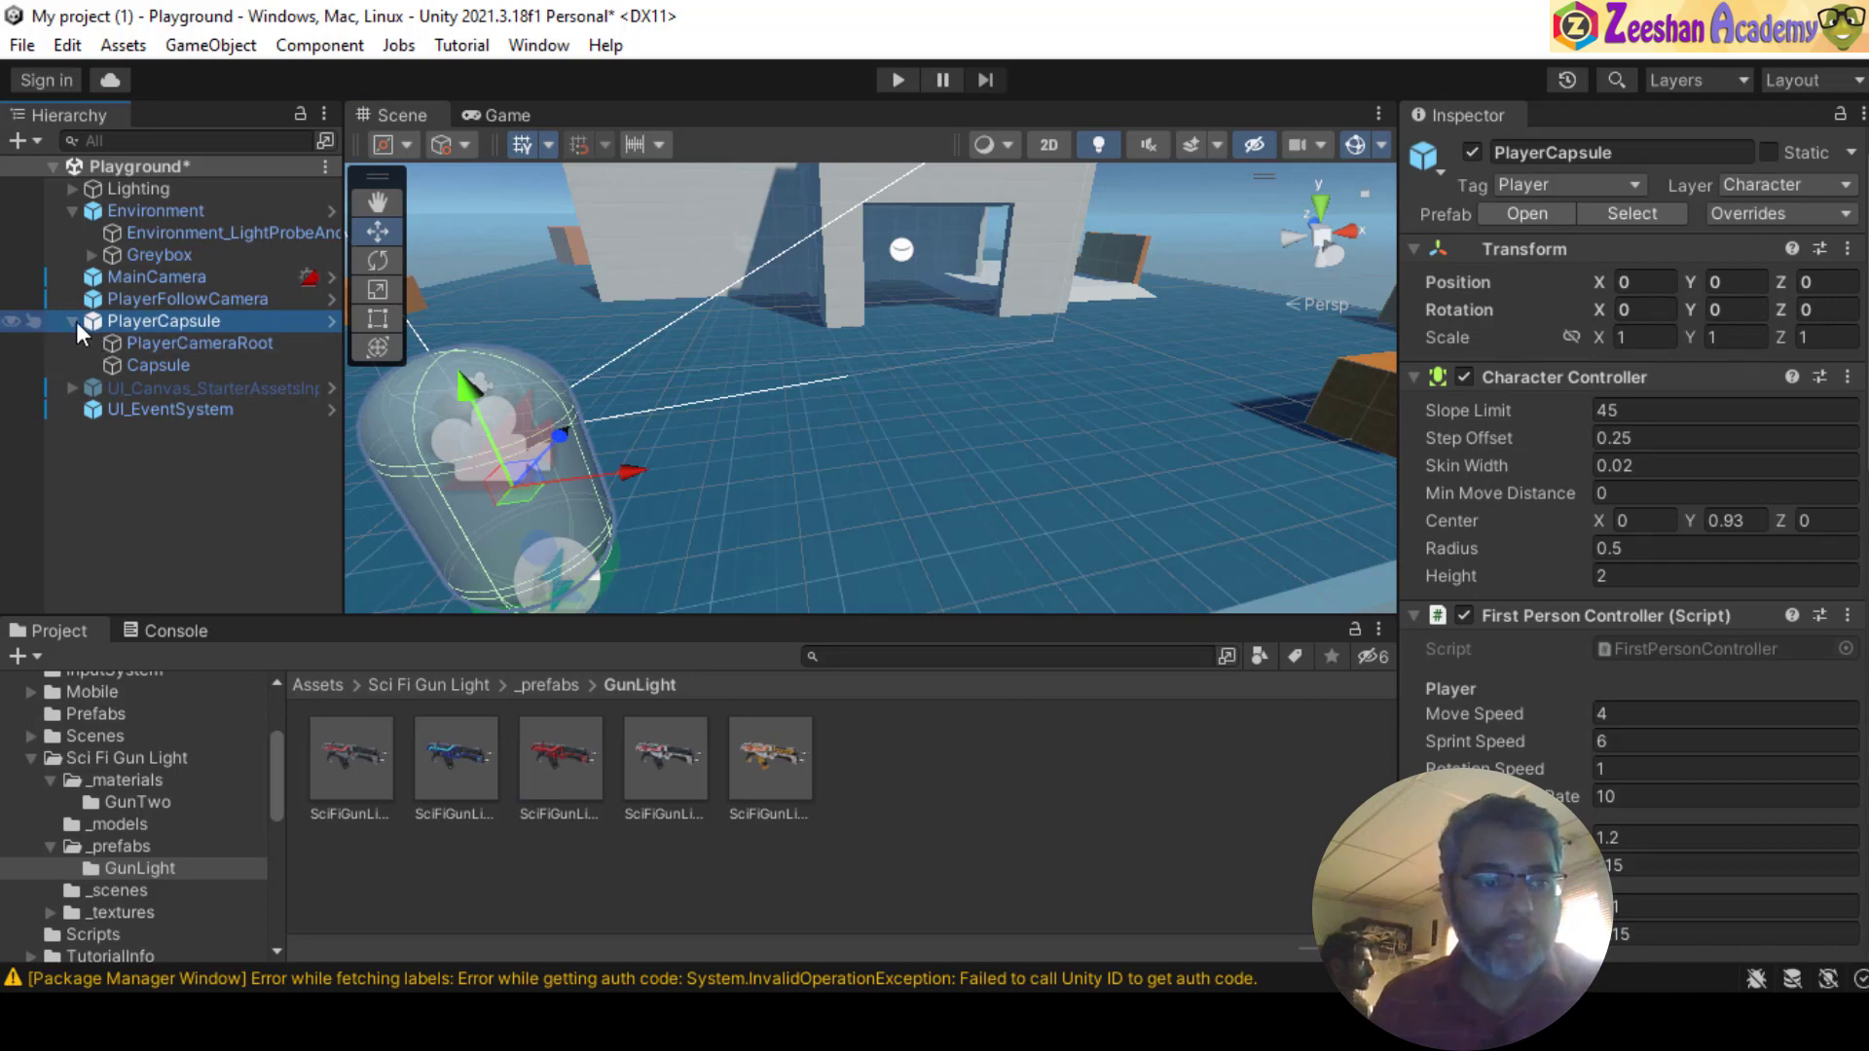
pyautogui.click(194, 346)
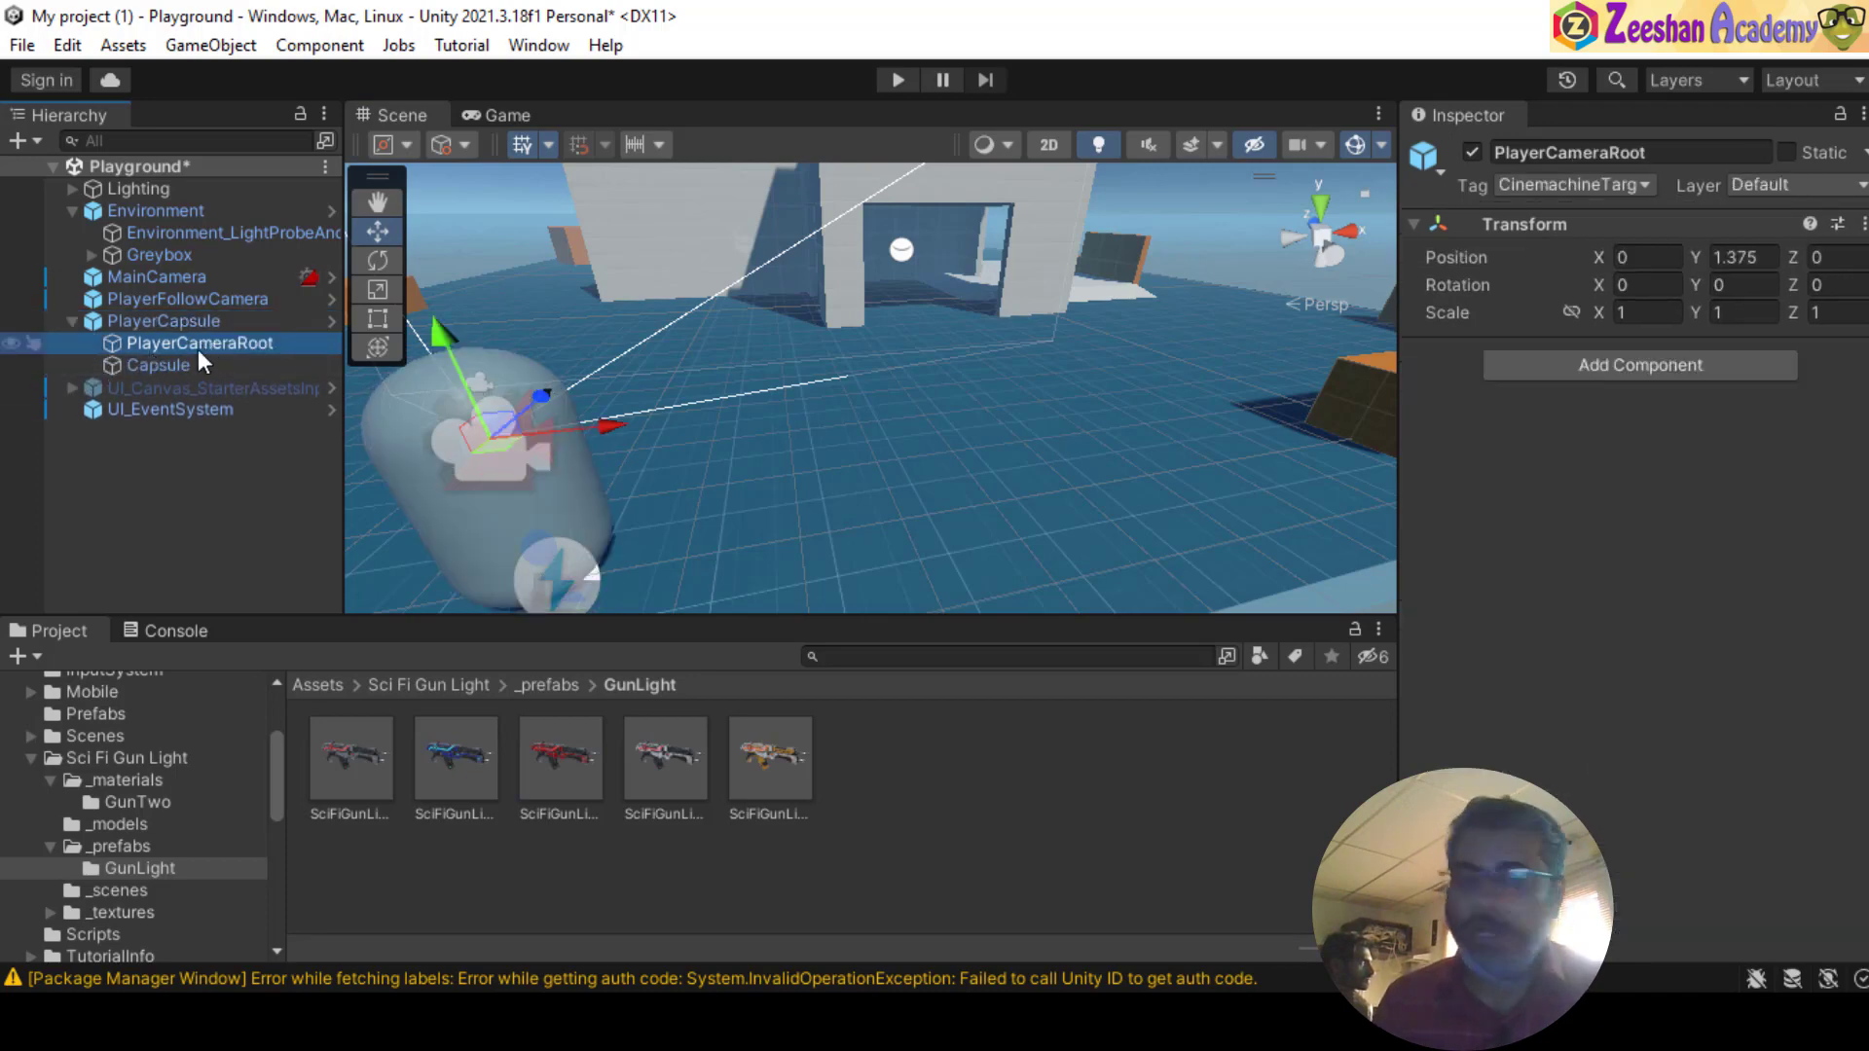
pyautogui.click(459, 771)
pyautogui.click(562, 771)
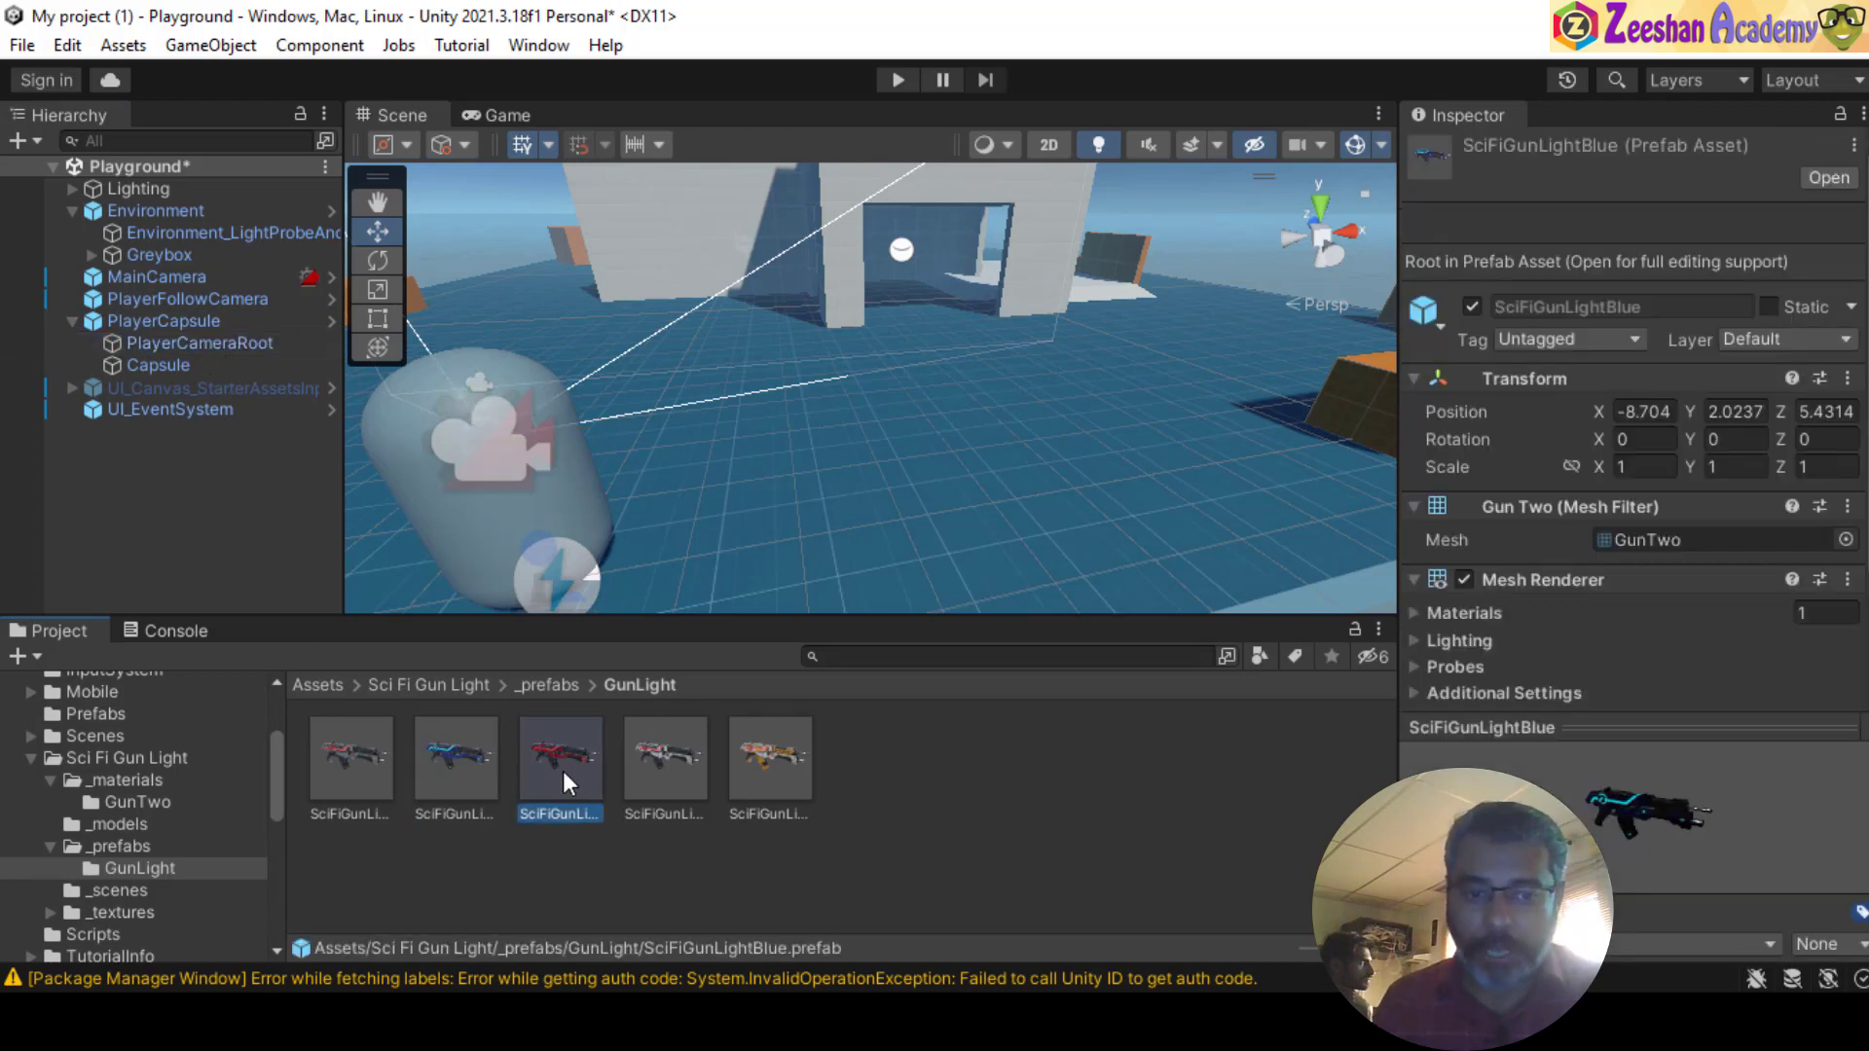
pyautogui.moveTo(562, 771); pyautogui.dragTo(231, 360)
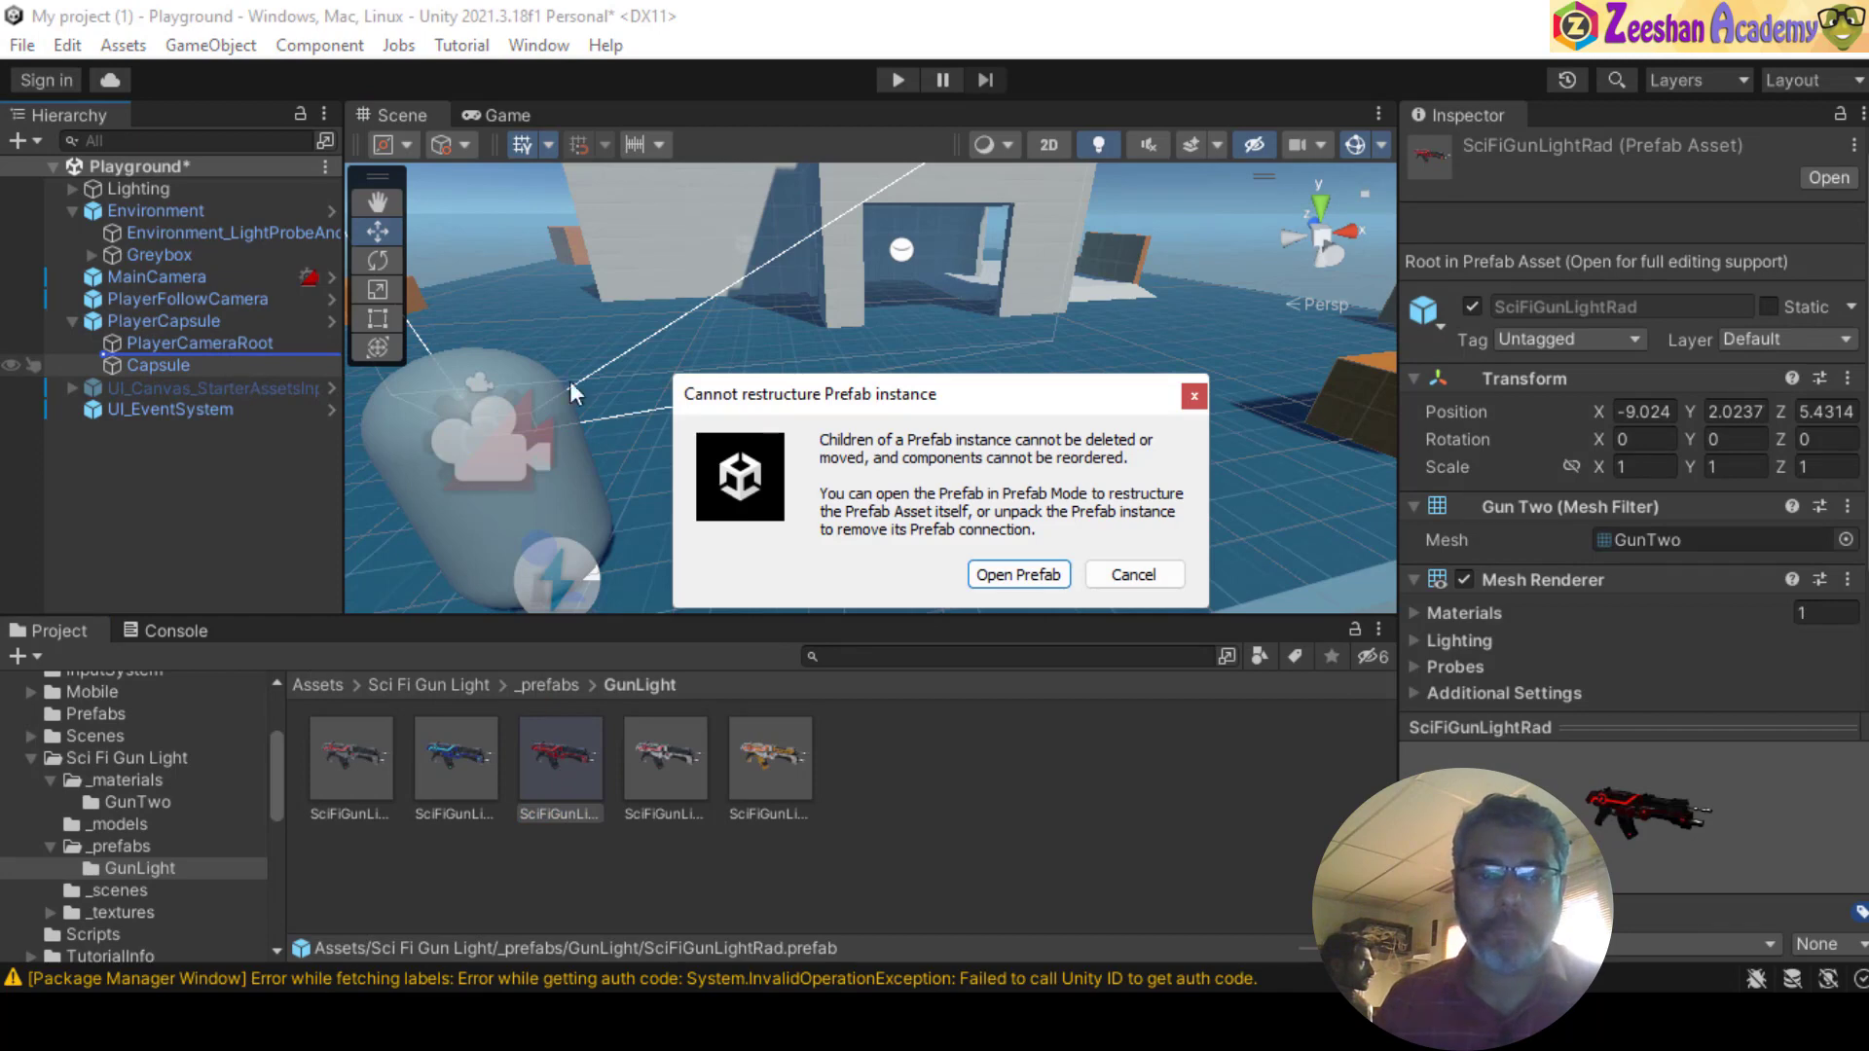
pyautogui.click(1180, 582)
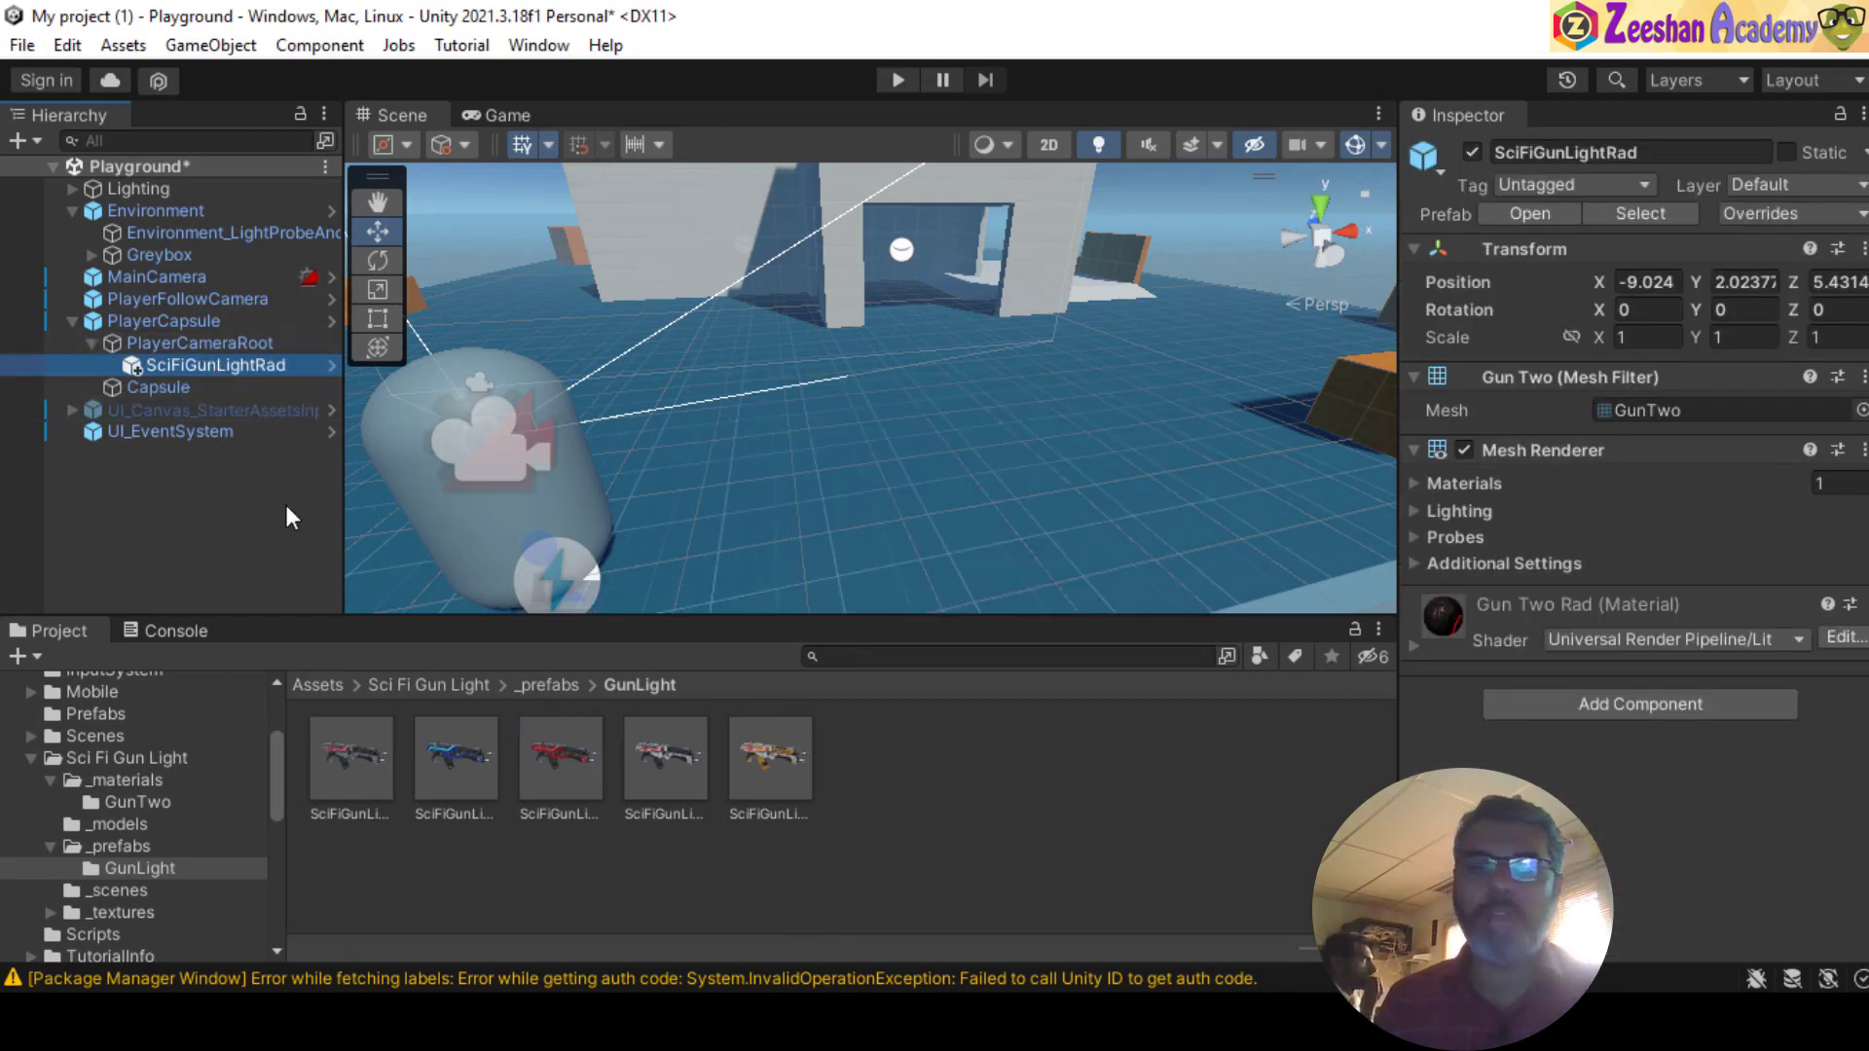
# - Examine where the SciFiGunLightRad gun sits relative to the player capsule in the Scene view and the Game view
pyautogui.click(198, 345)
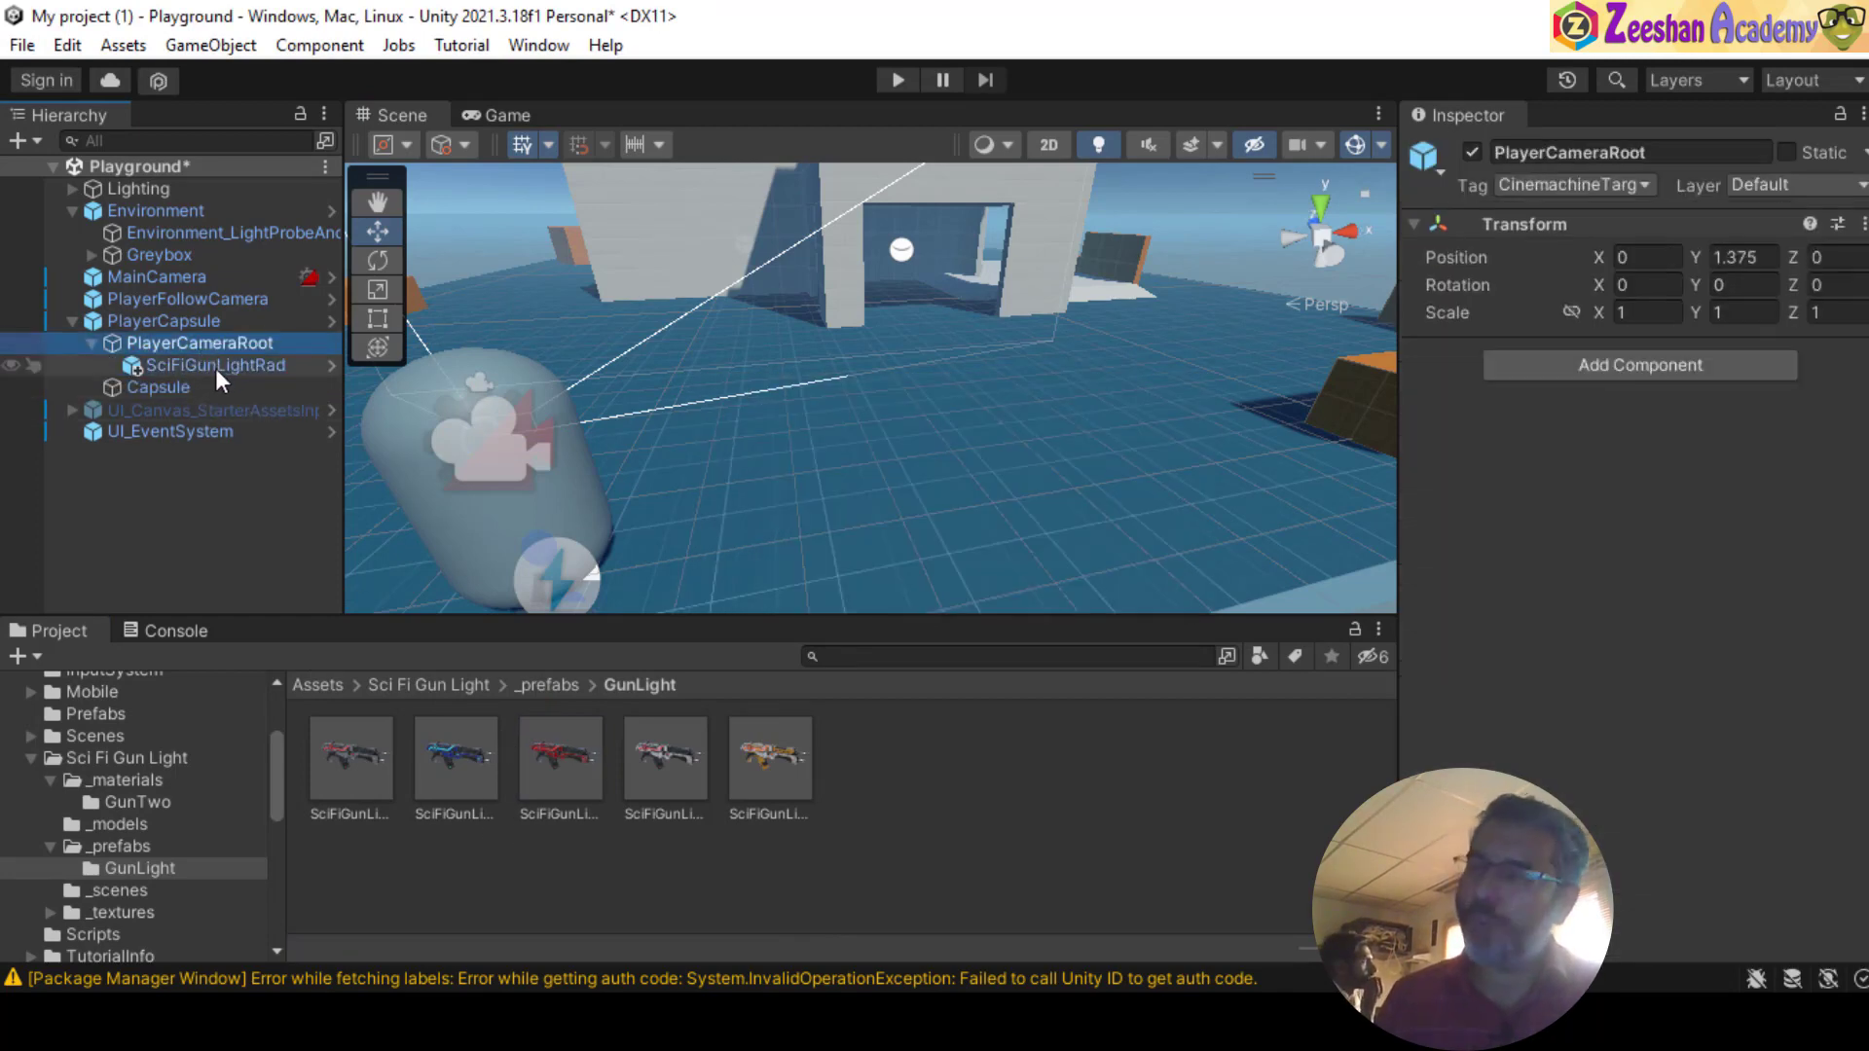
pyautogui.click(195, 365)
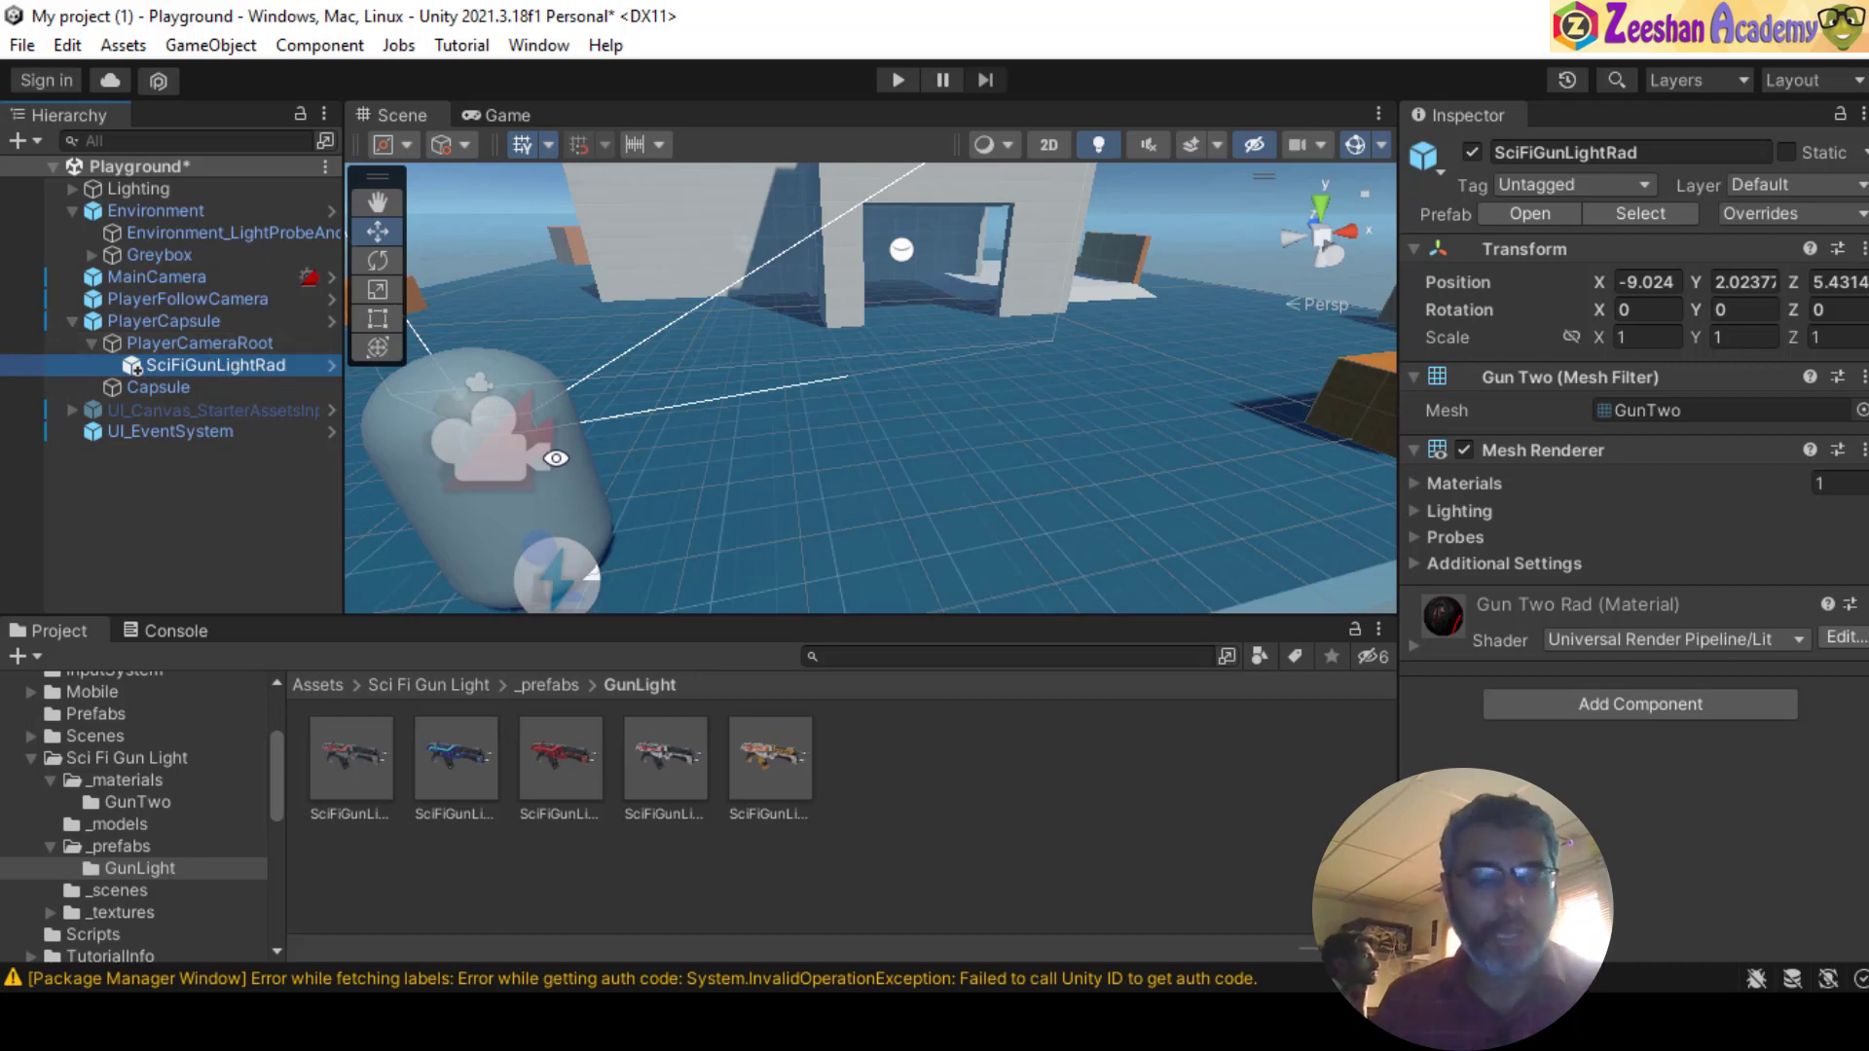
pyautogui.keyDown('alt'); pyautogui.moveTo(556, 457); pyautogui.dragTo(867, 457); pyautogui.keyUp('alt')
pyautogui.keyDown('alt'); pyautogui.moveTo(918, 443); pyautogui.dragTo(793, 435, button='right'); pyautogui.keyUp('alt')
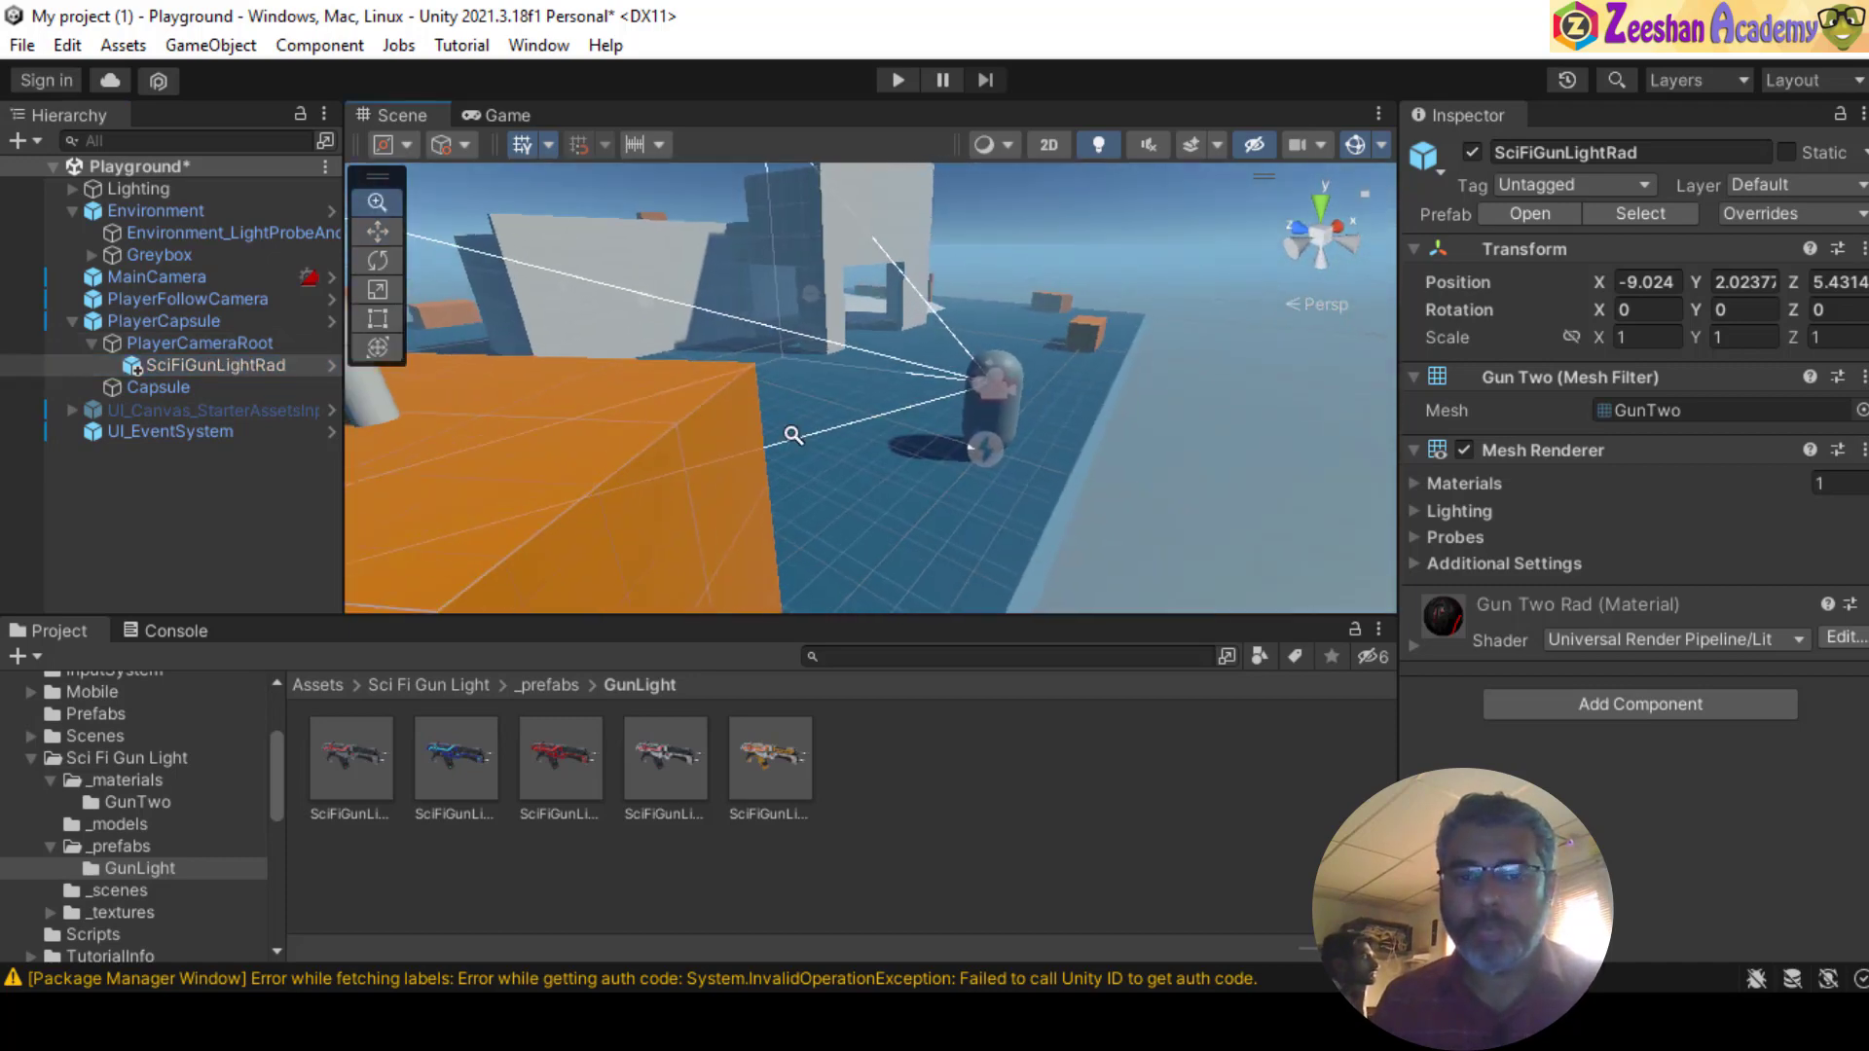
pyautogui.keyDown('alt'); pyautogui.moveTo(793, 435); pyautogui.dragTo(1176, 463); pyautogui.keyUp('alt')
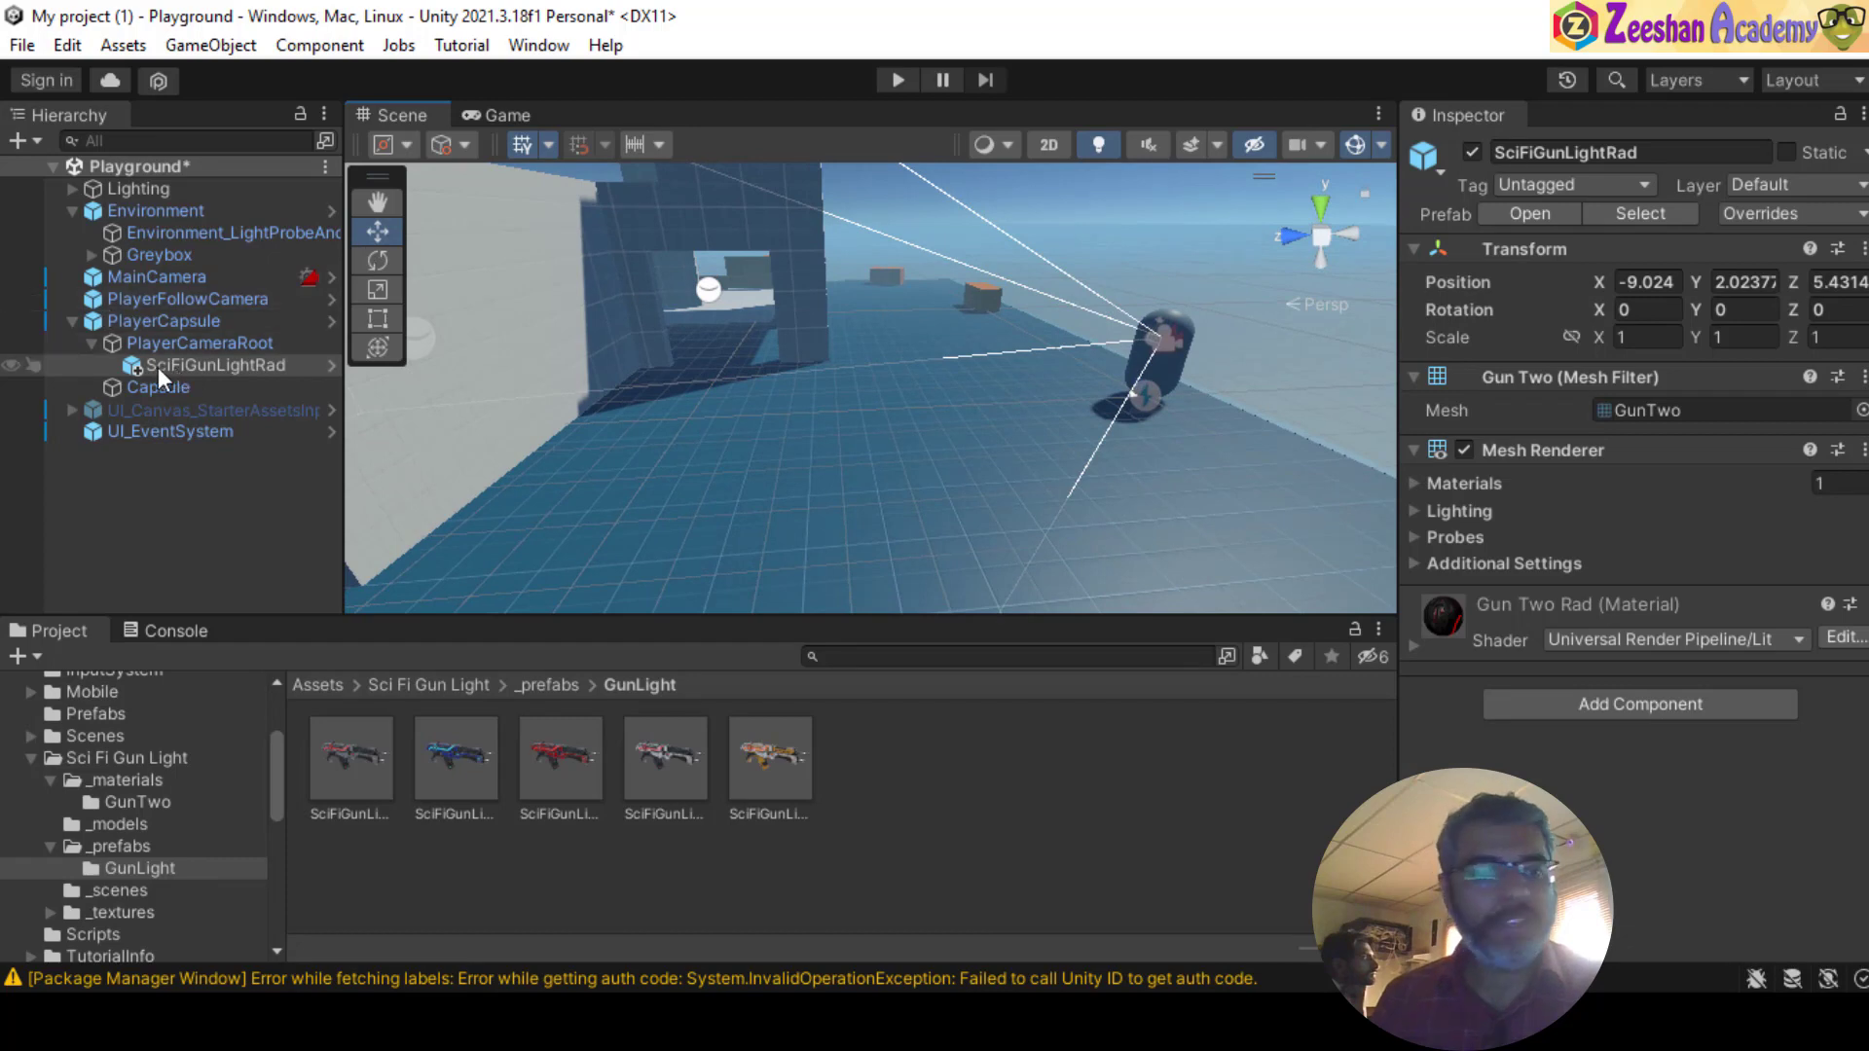
pyautogui.click(189, 365)
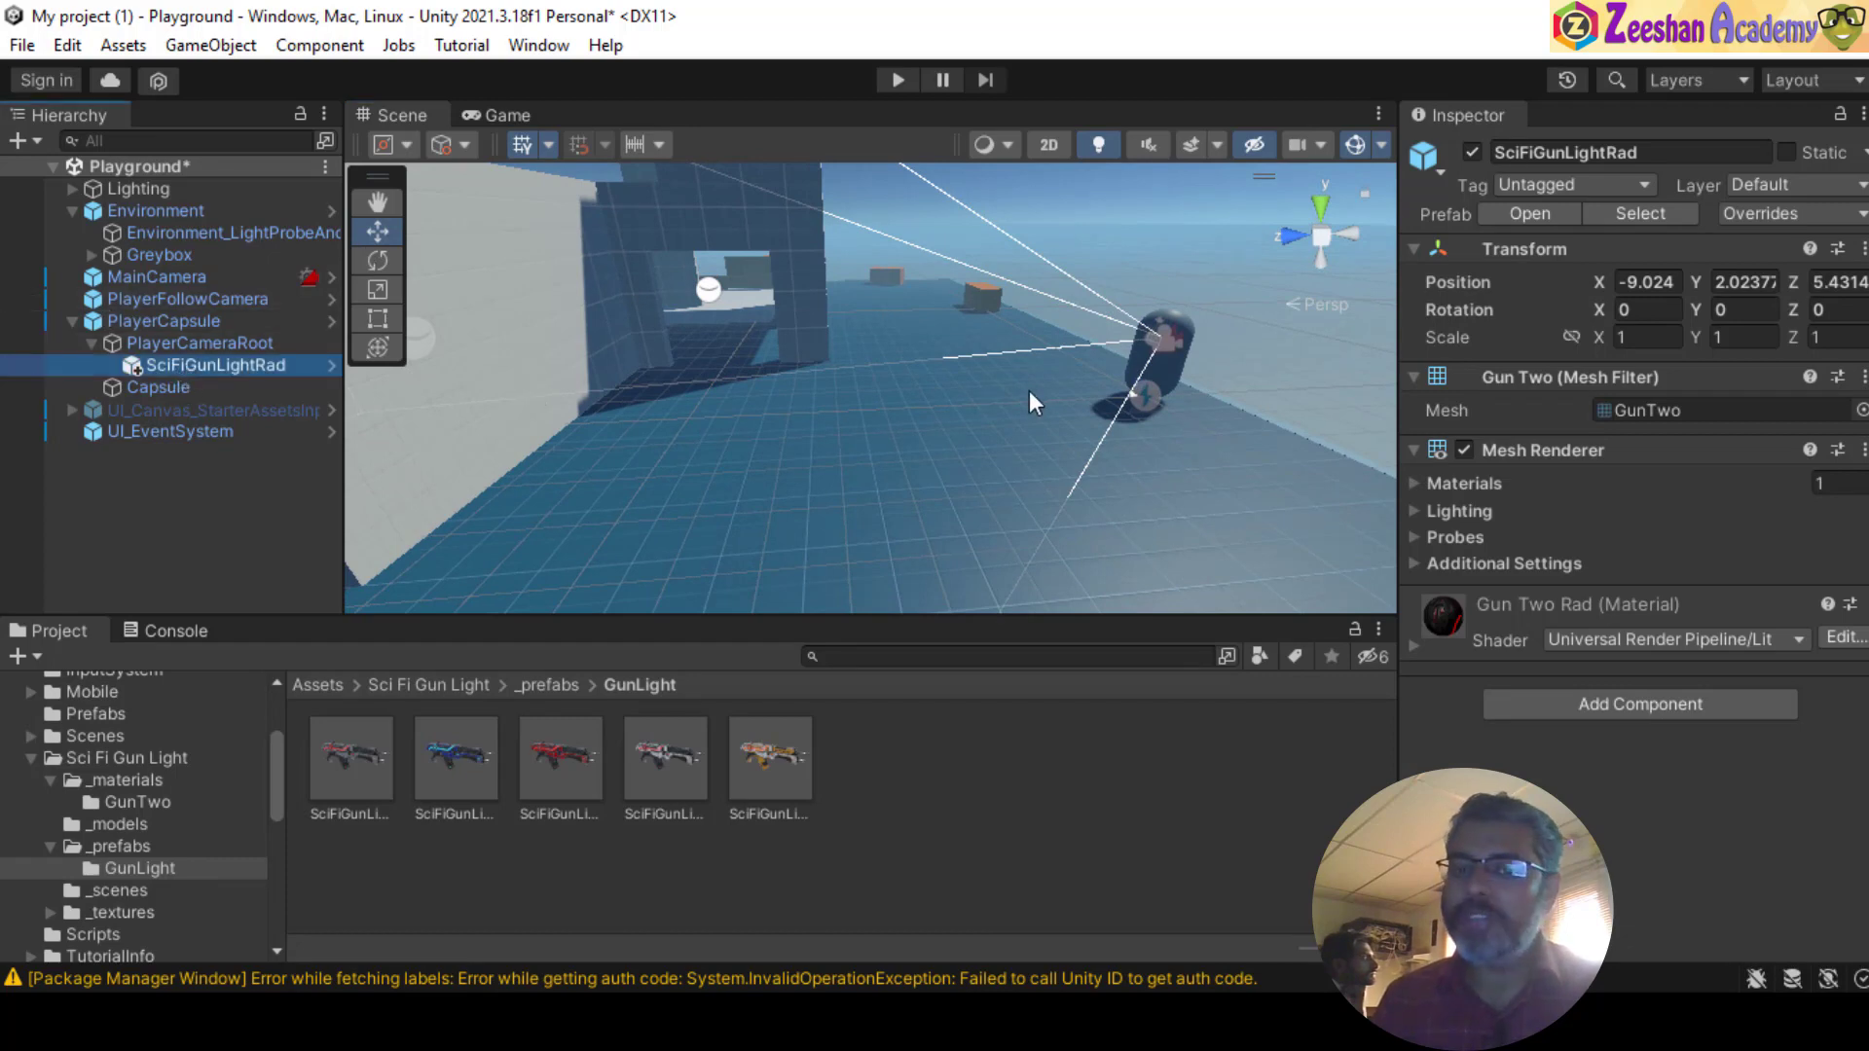
pyautogui.press('f')
pyautogui.keyDown('alt'); pyautogui.moveTo(889, 397); pyautogui.dragTo(745, 155); pyautogui.keyUp('alt')
pyautogui.click(496, 115)
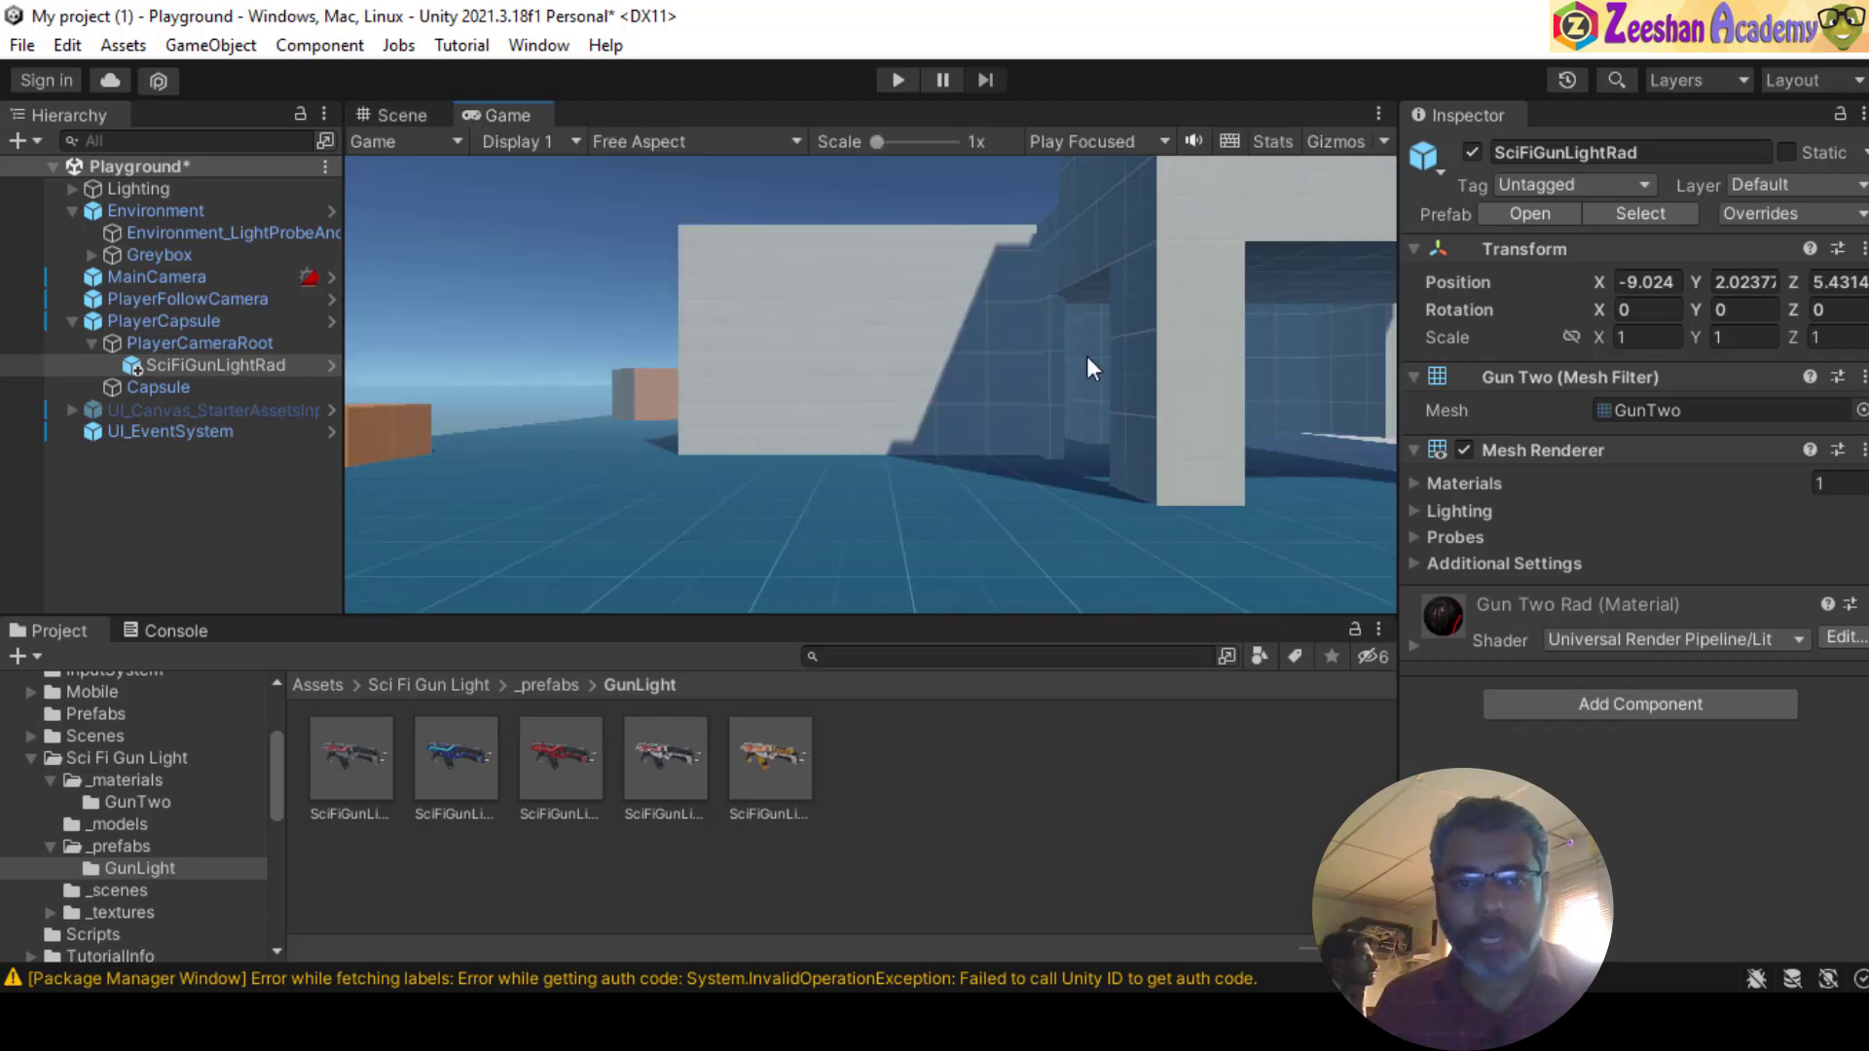
pyautogui.click(399, 115)
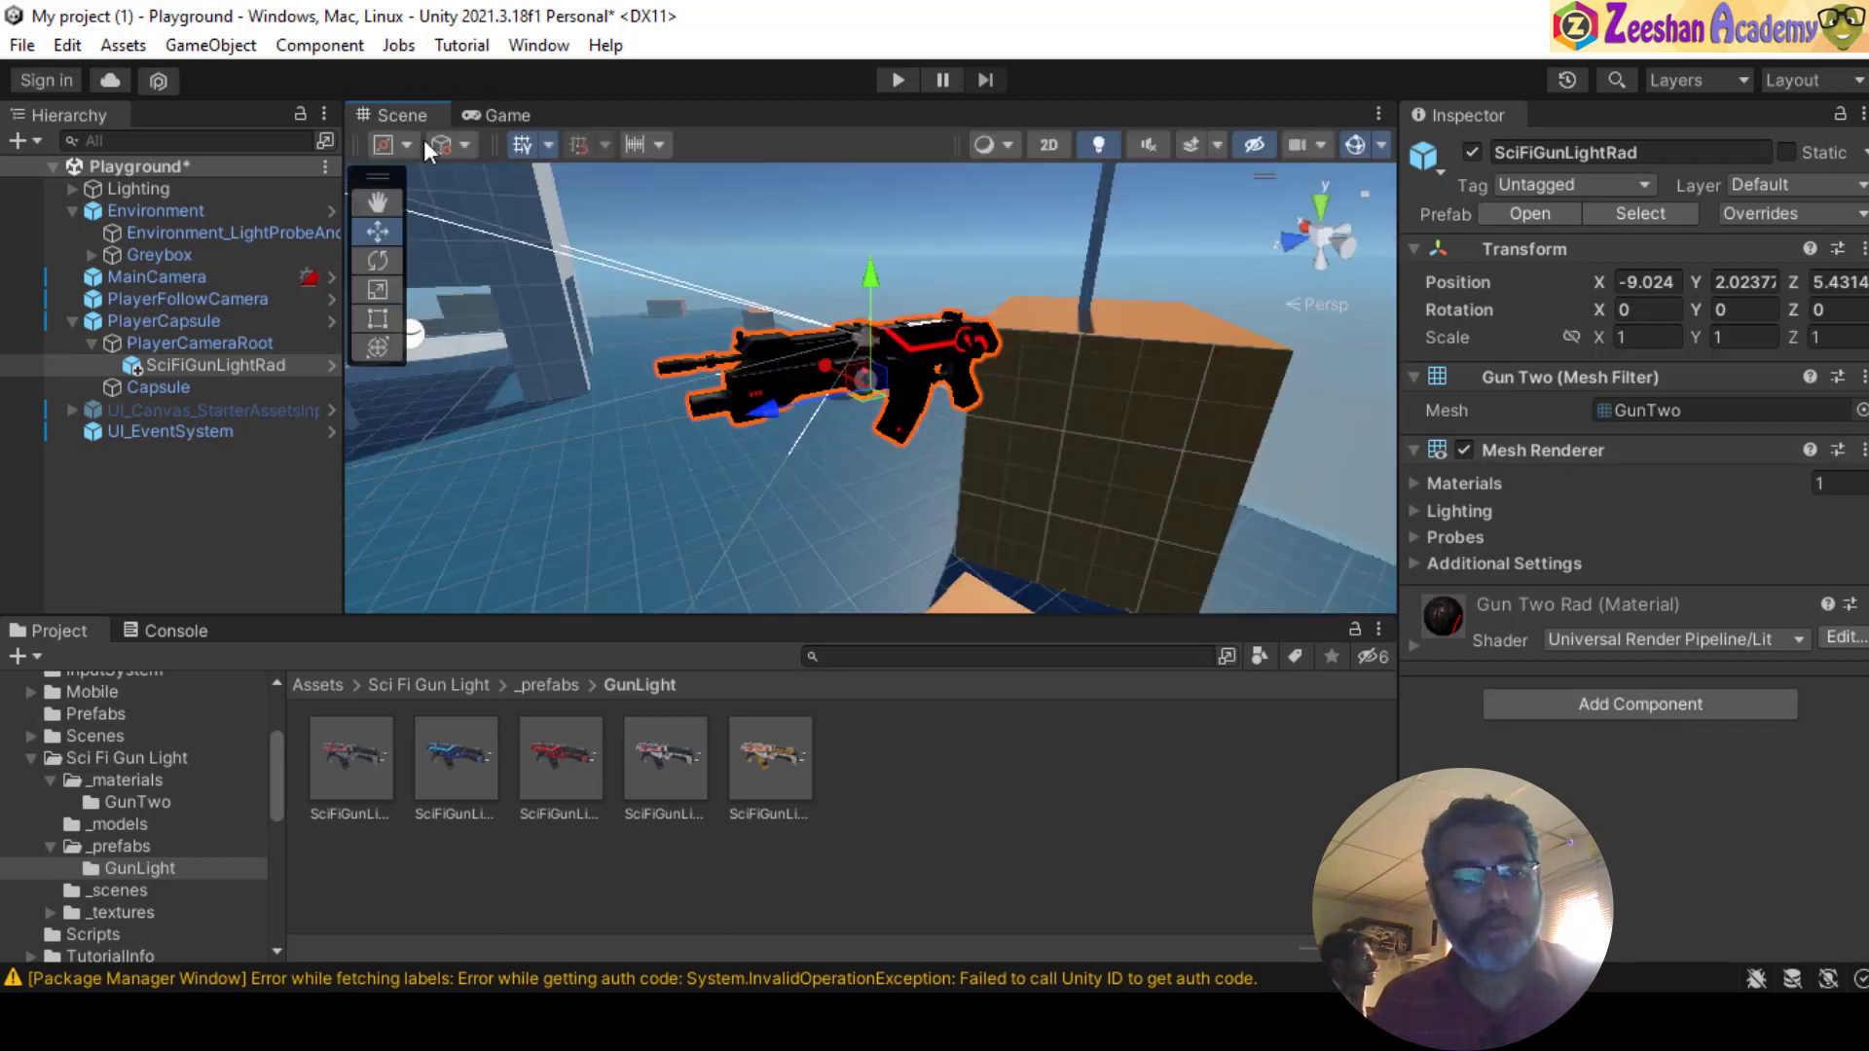
pyautogui.keyDown('alt'); pyautogui.moveTo(1182, 460); pyautogui.dragTo(1016, 440); pyautogui.keyUp('alt')
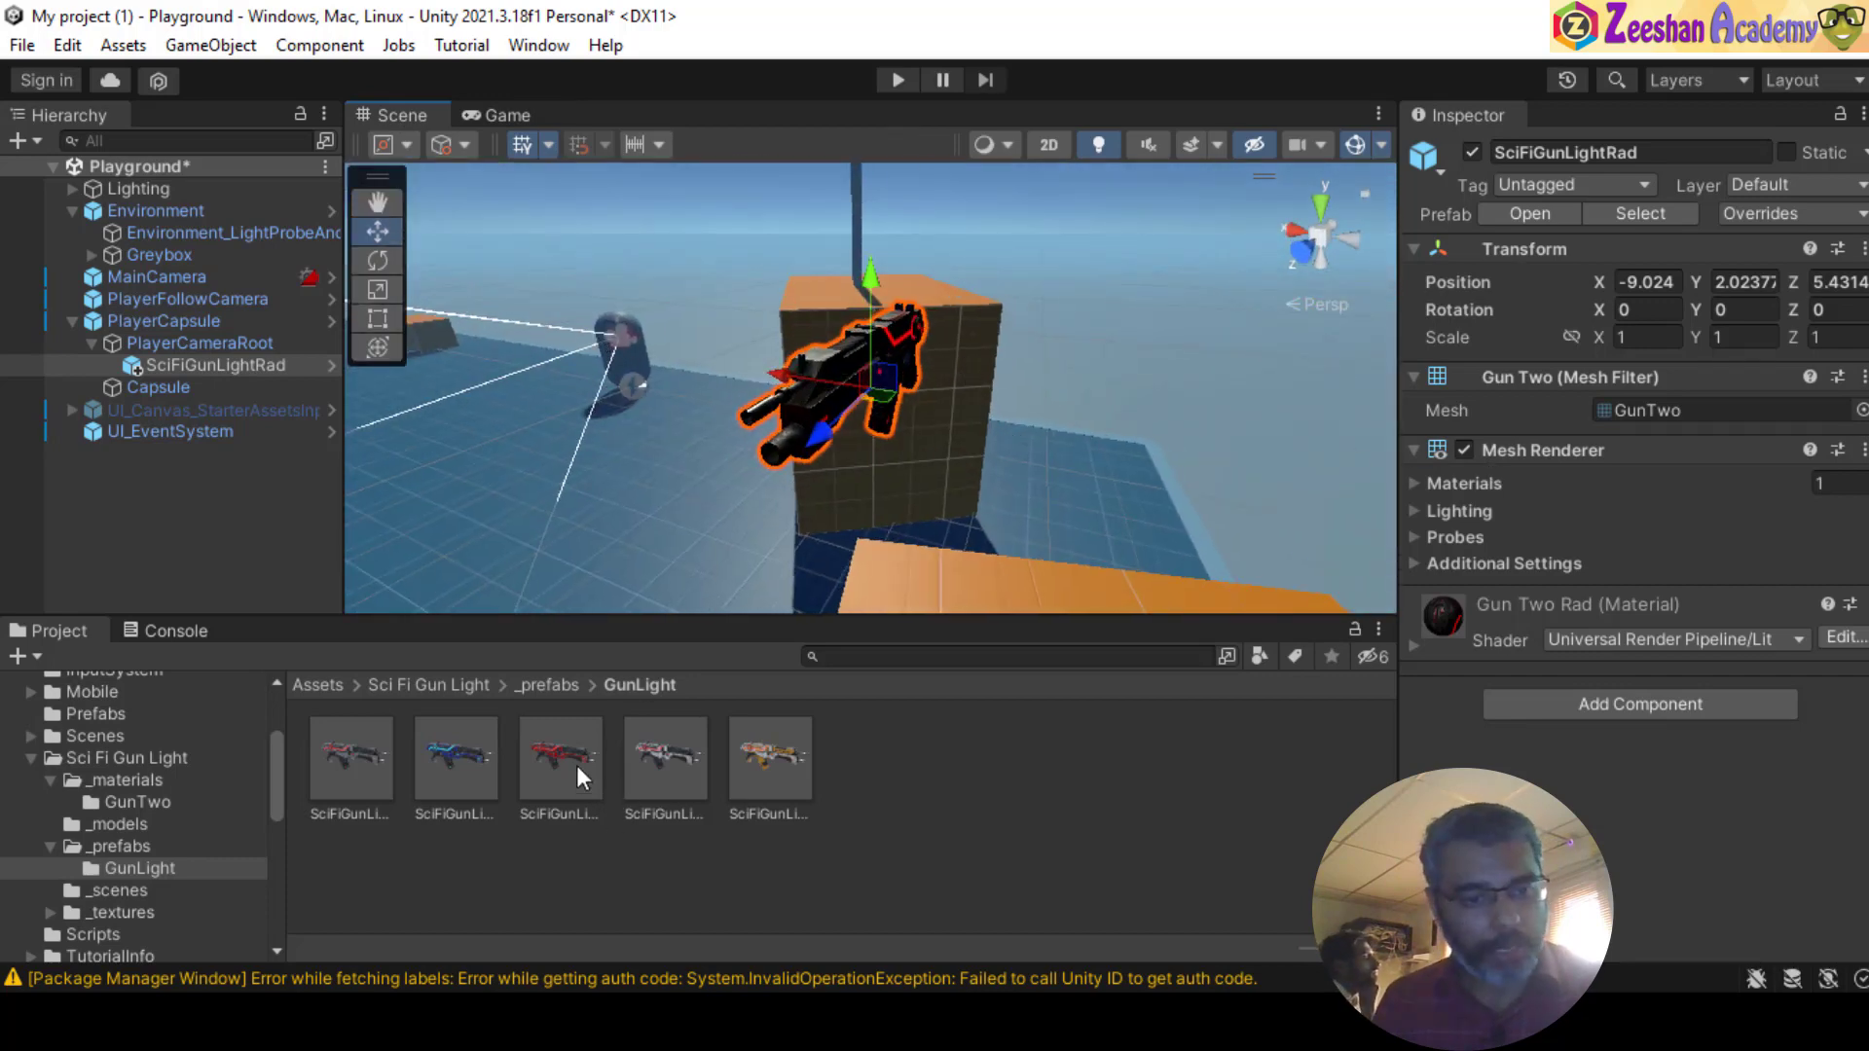
# - Reset the Transform of SciFiGunLightRad under PlayerCameraRoot and inspect the gun's placement at the player capsule
pyautogui.click(231, 364)
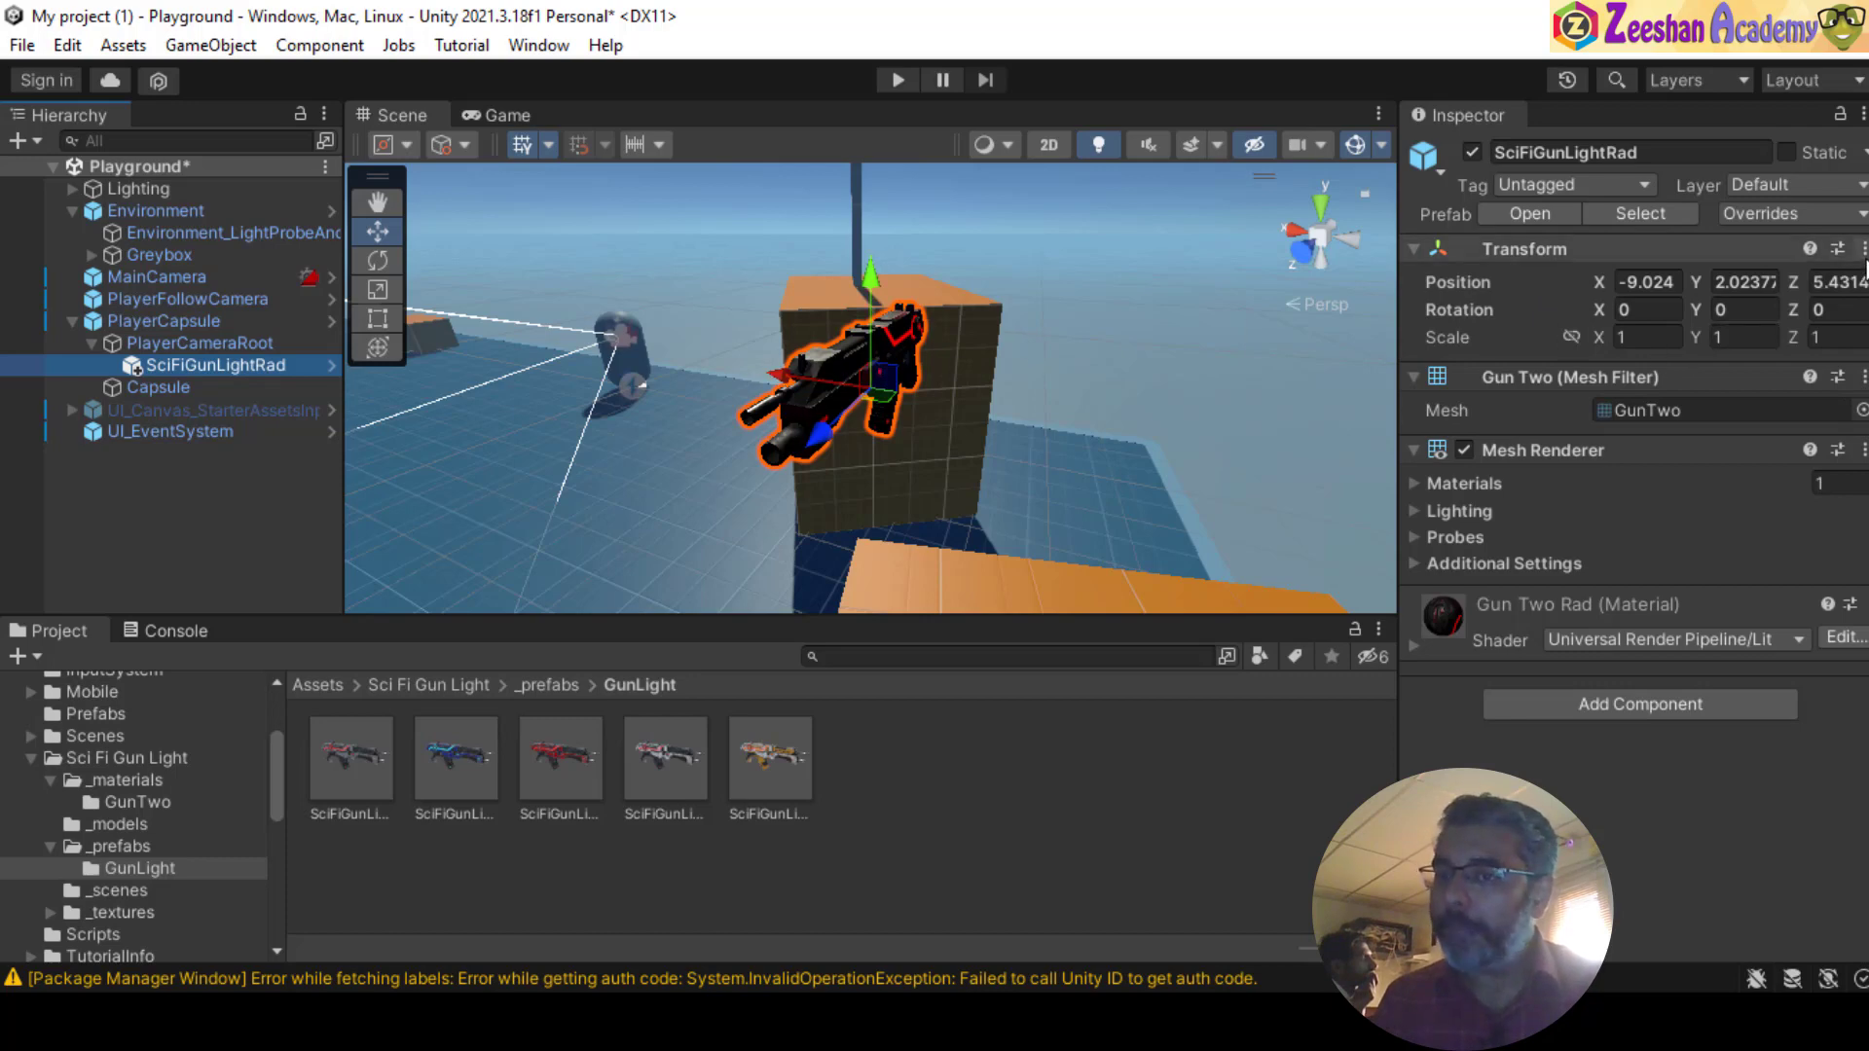
pyautogui.rightClick(1819, 255)
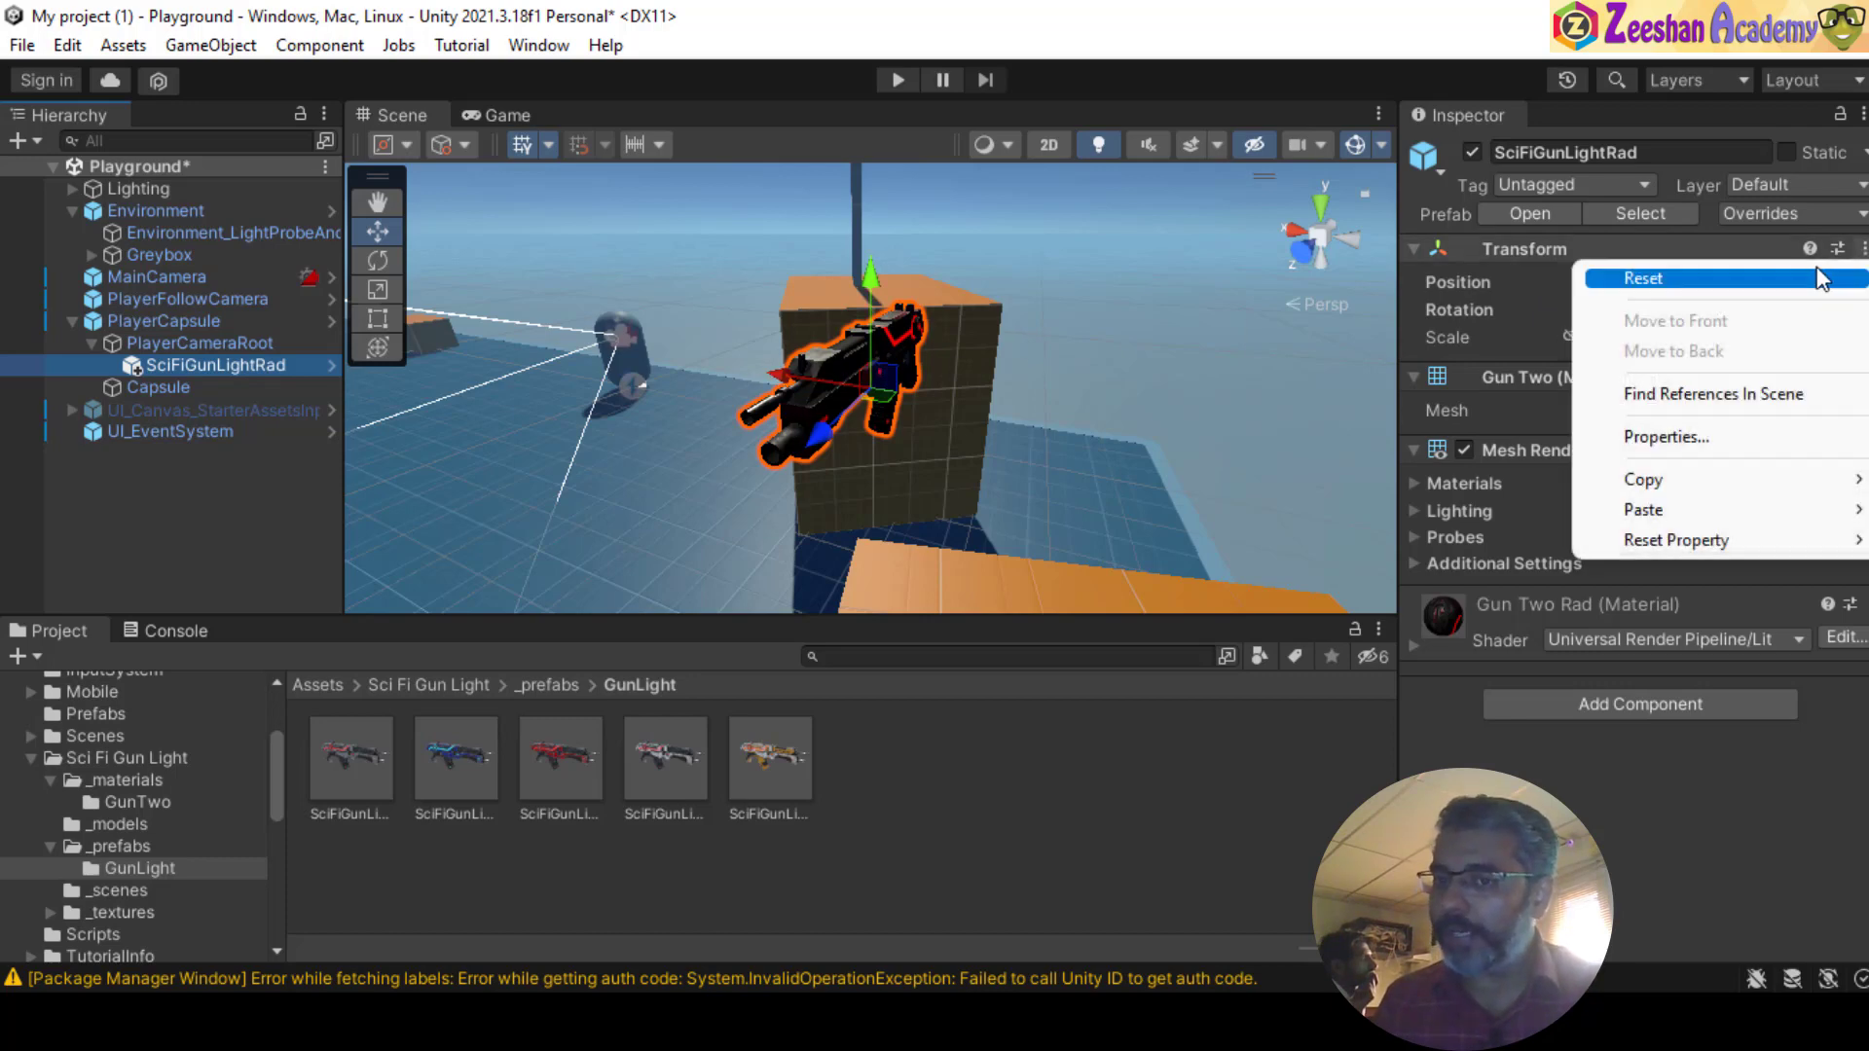
pyautogui.click(1767, 251)
pyautogui.click(1637, 255)
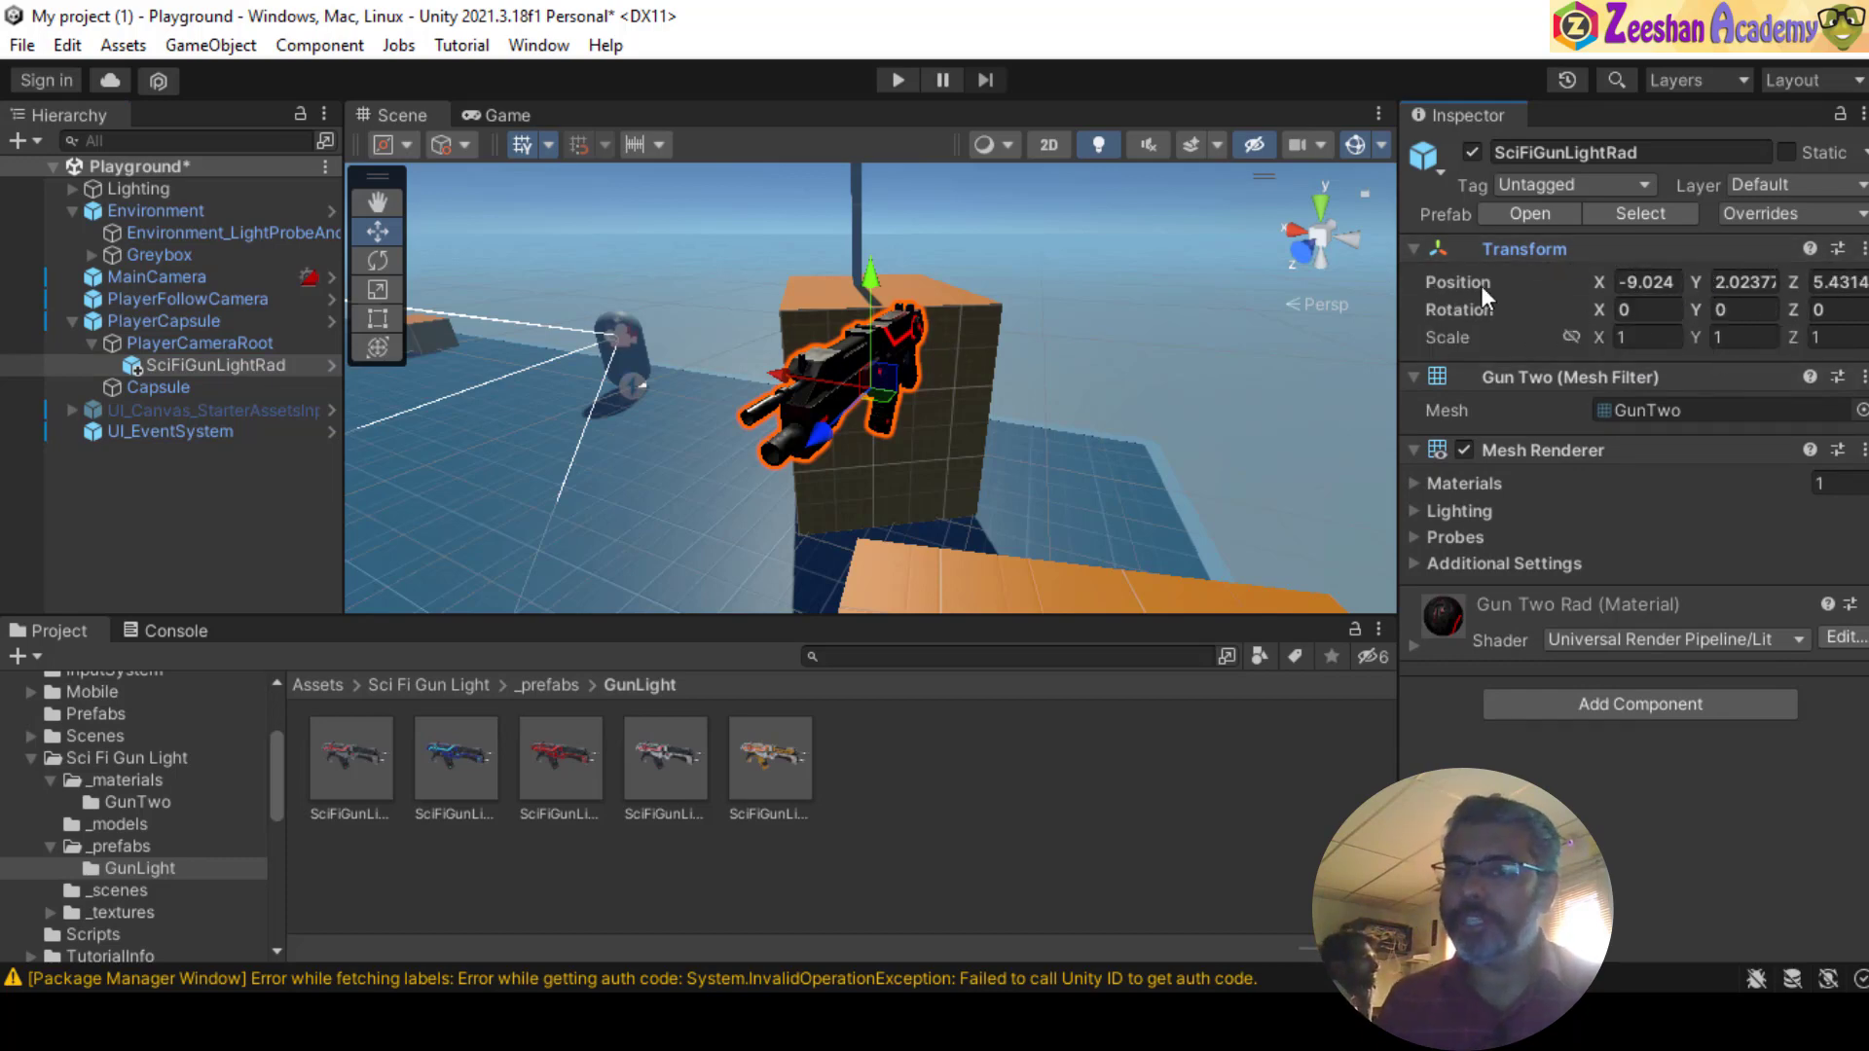
pyautogui.click(1863, 249)
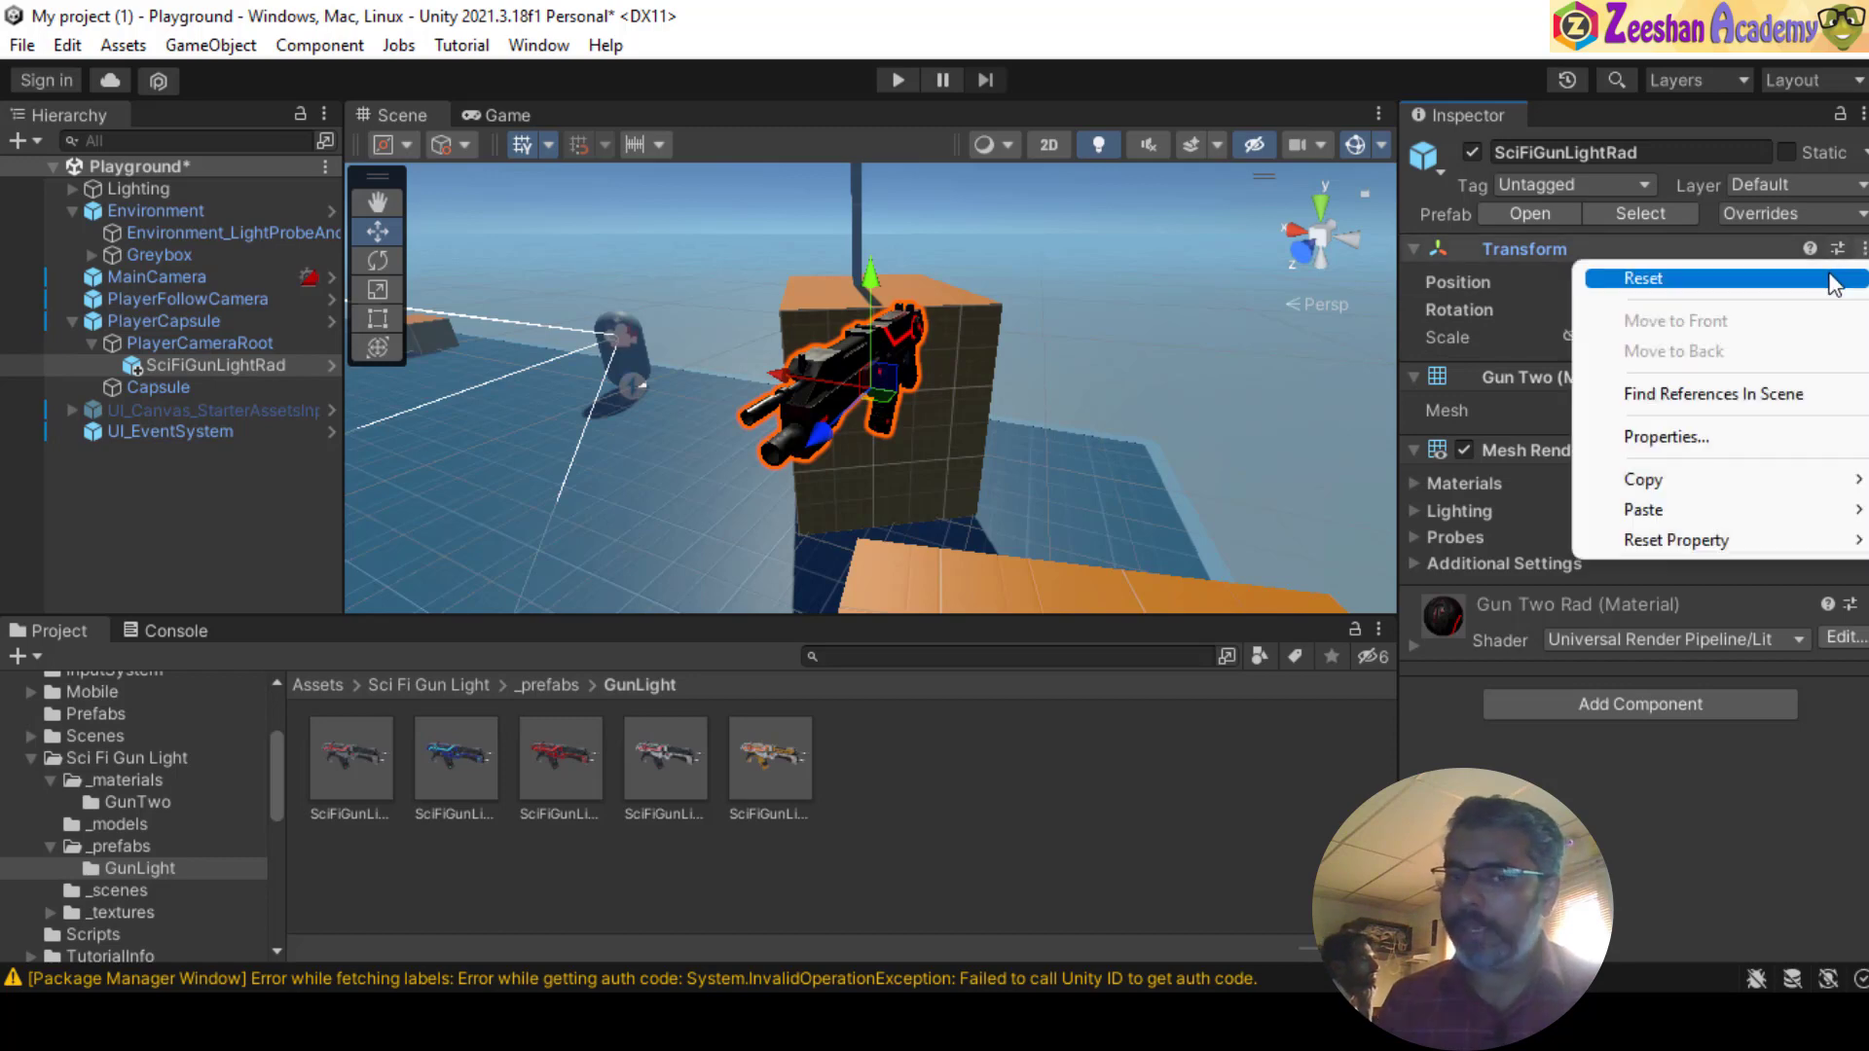
pyautogui.click(1835, 274)
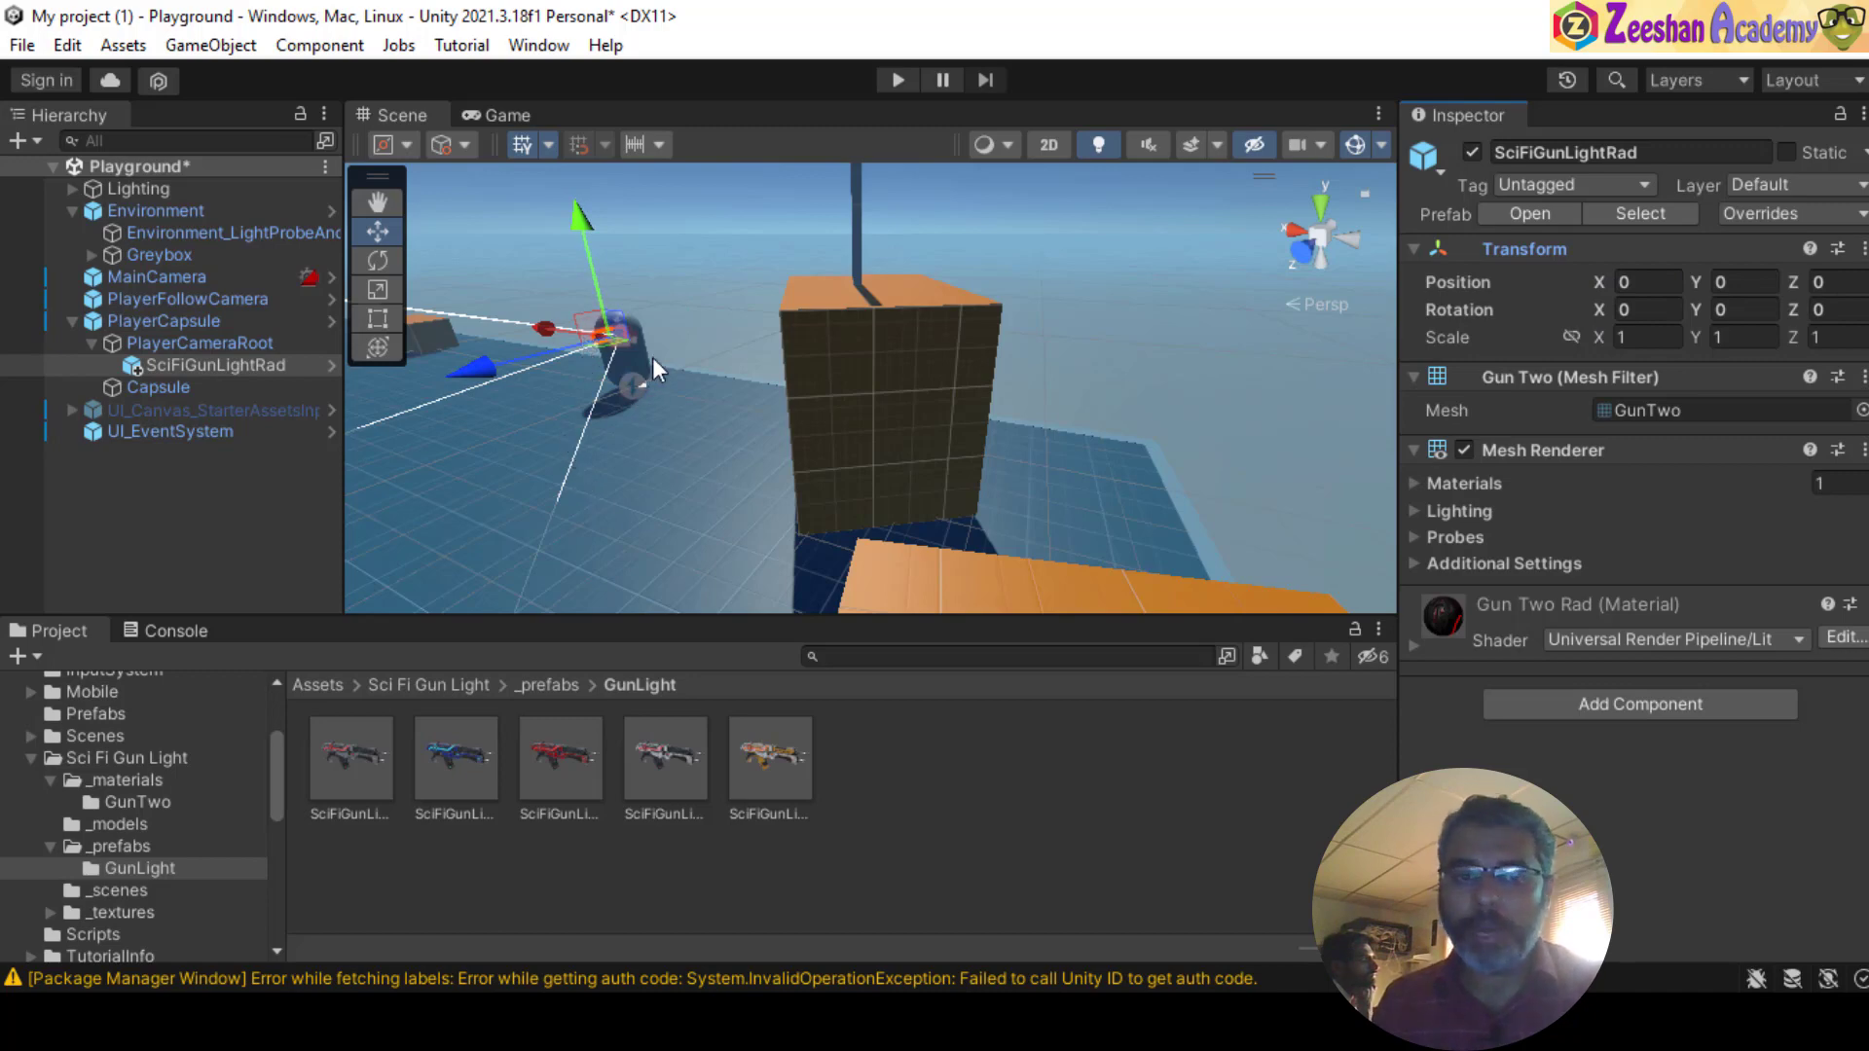
pyautogui.press('f')
pyautogui.keyDown('alt'); pyautogui.moveTo(754, 450); pyautogui.dragTo(731, 483); pyautogui.keyUp('alt')
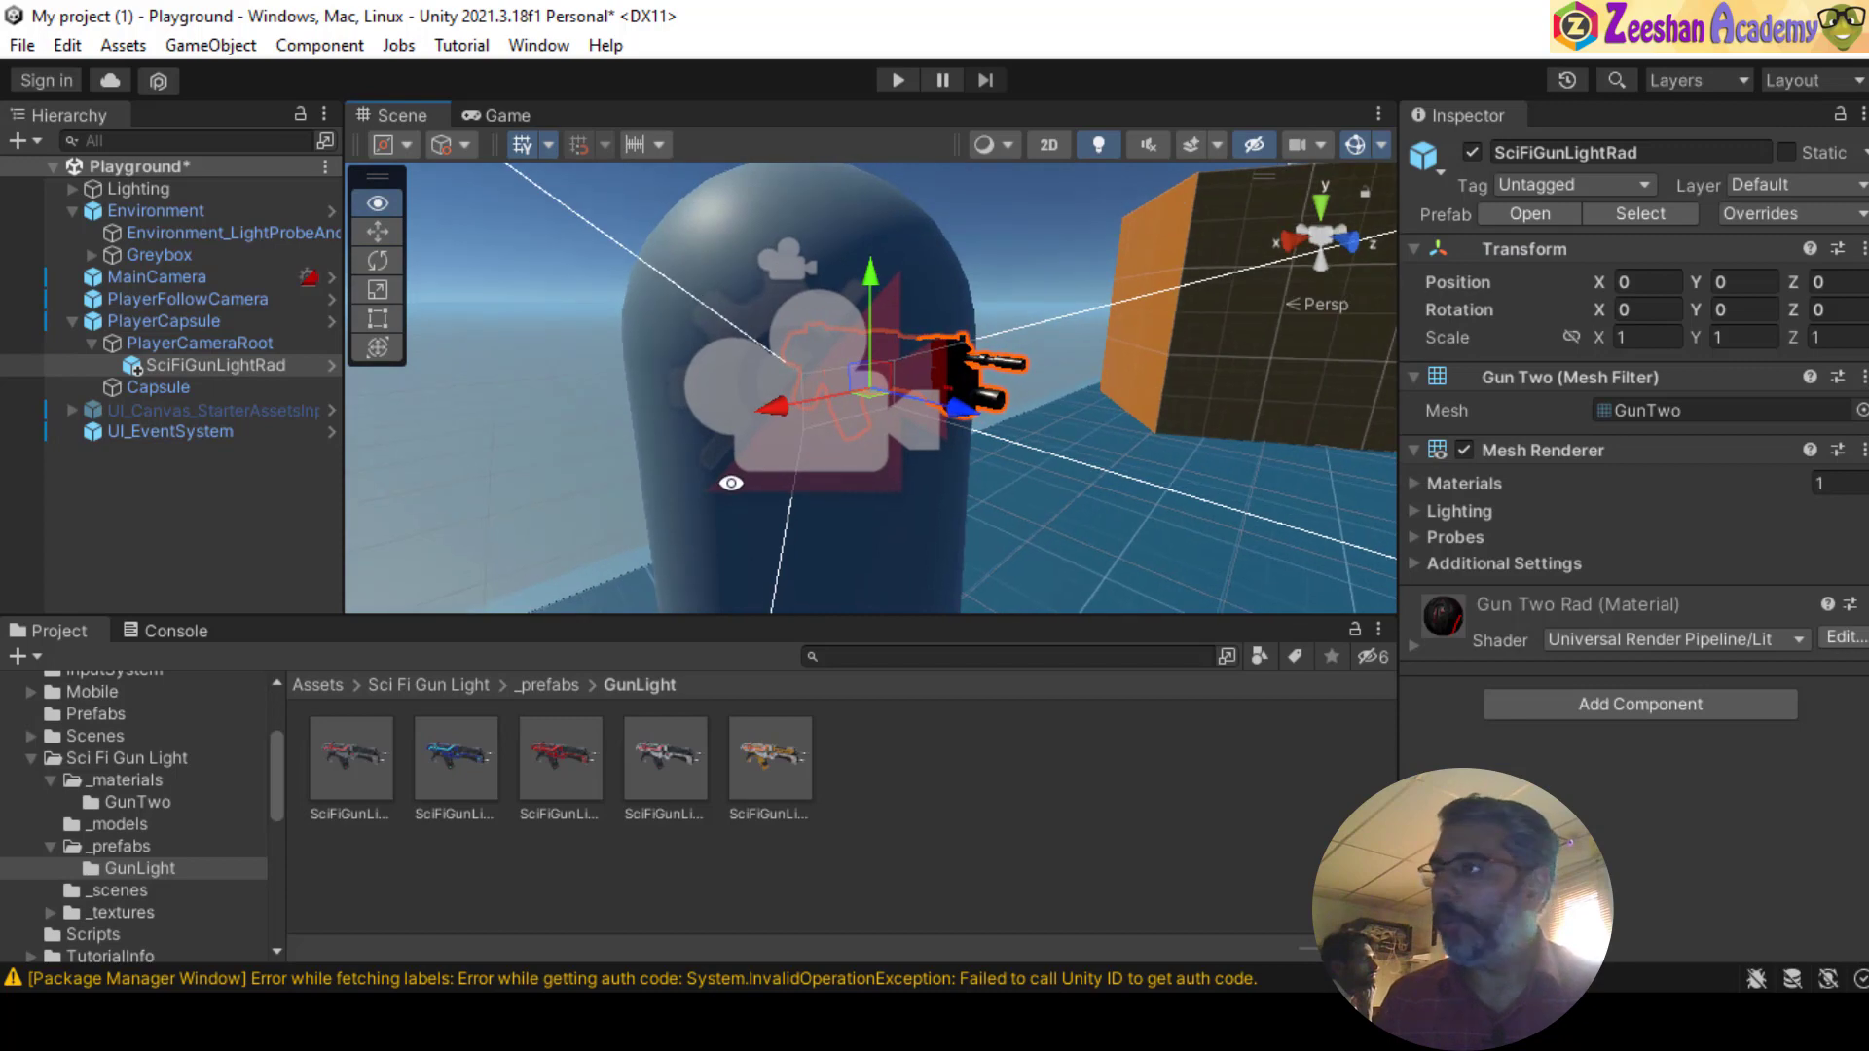
# - Position the gun at X 0.22, Y -0.12, Z 0.19 against the Game view, and play-test how it follows the camera
pyautogui.click(499, 117)
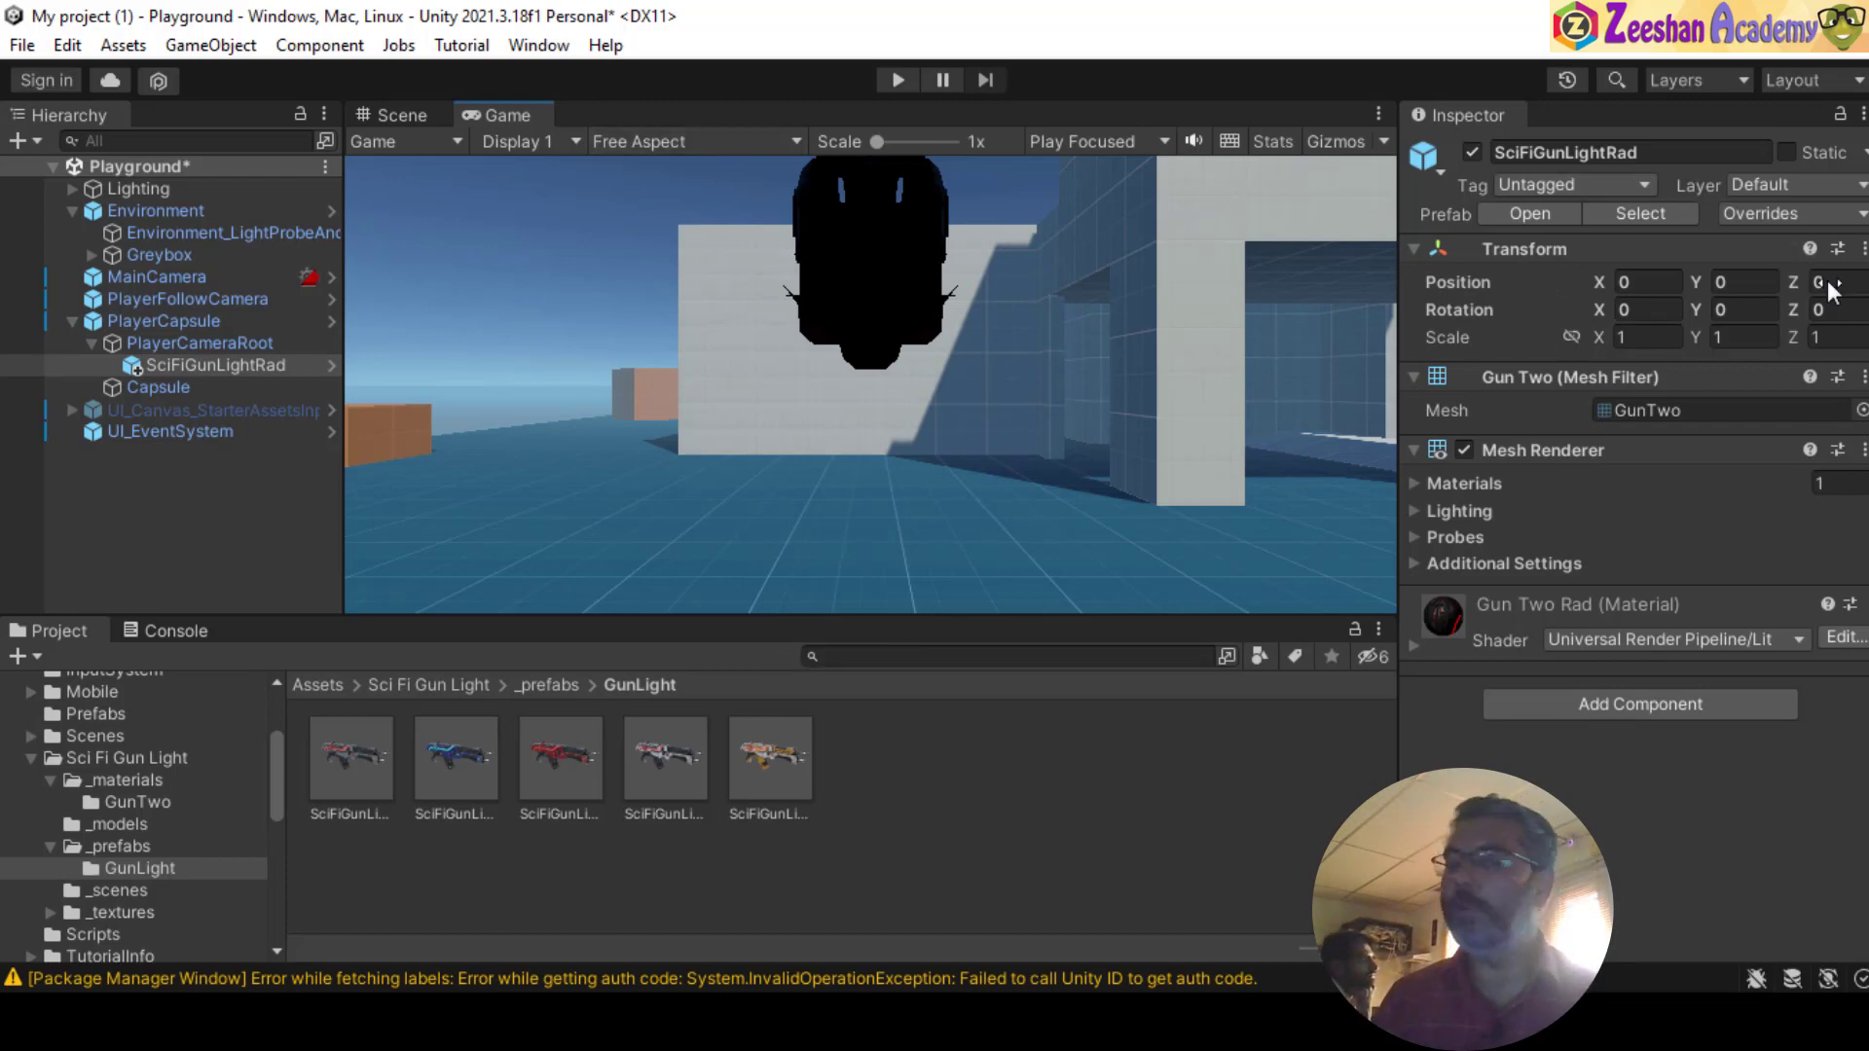
pyautogui.click(1595, 283)
pyautogui.moveTo(1602, 284); pyautogui.dragTo(1691, 285)
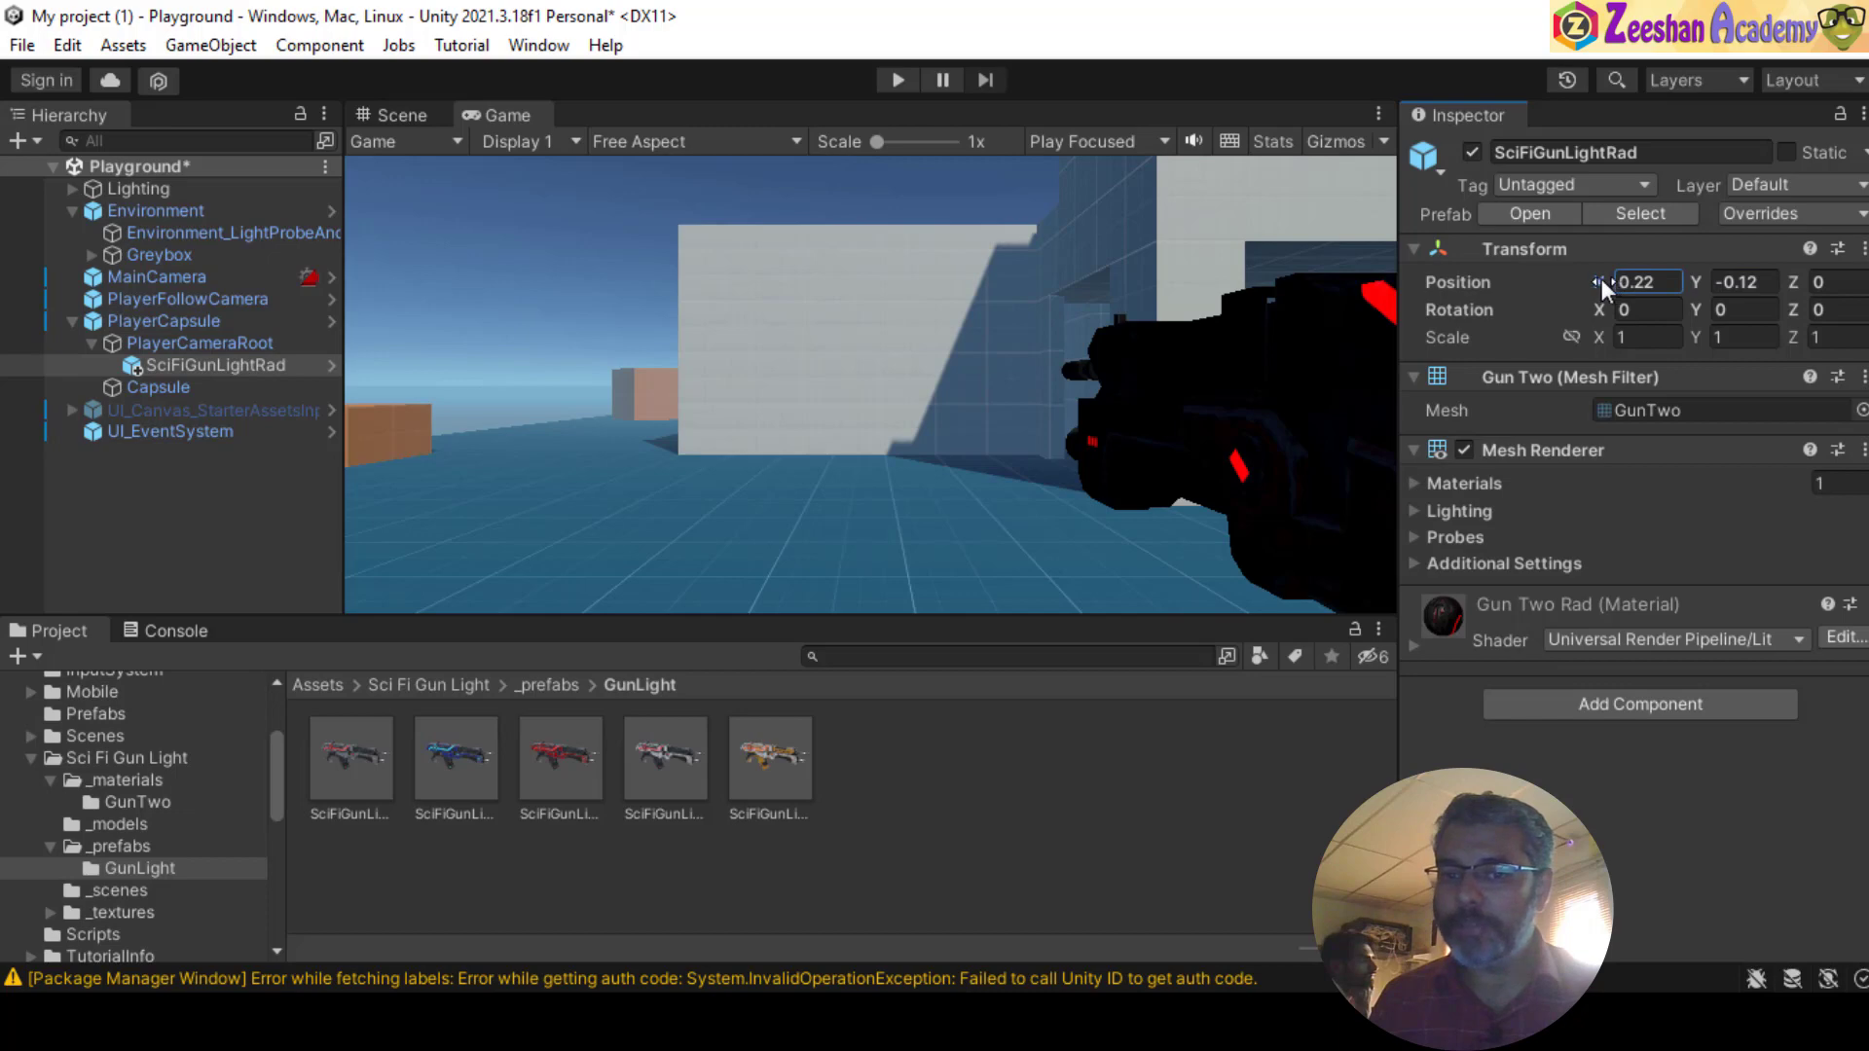
pyautogui.moveTo(1599, 280); pyautogui.dragTo(1603, 283)
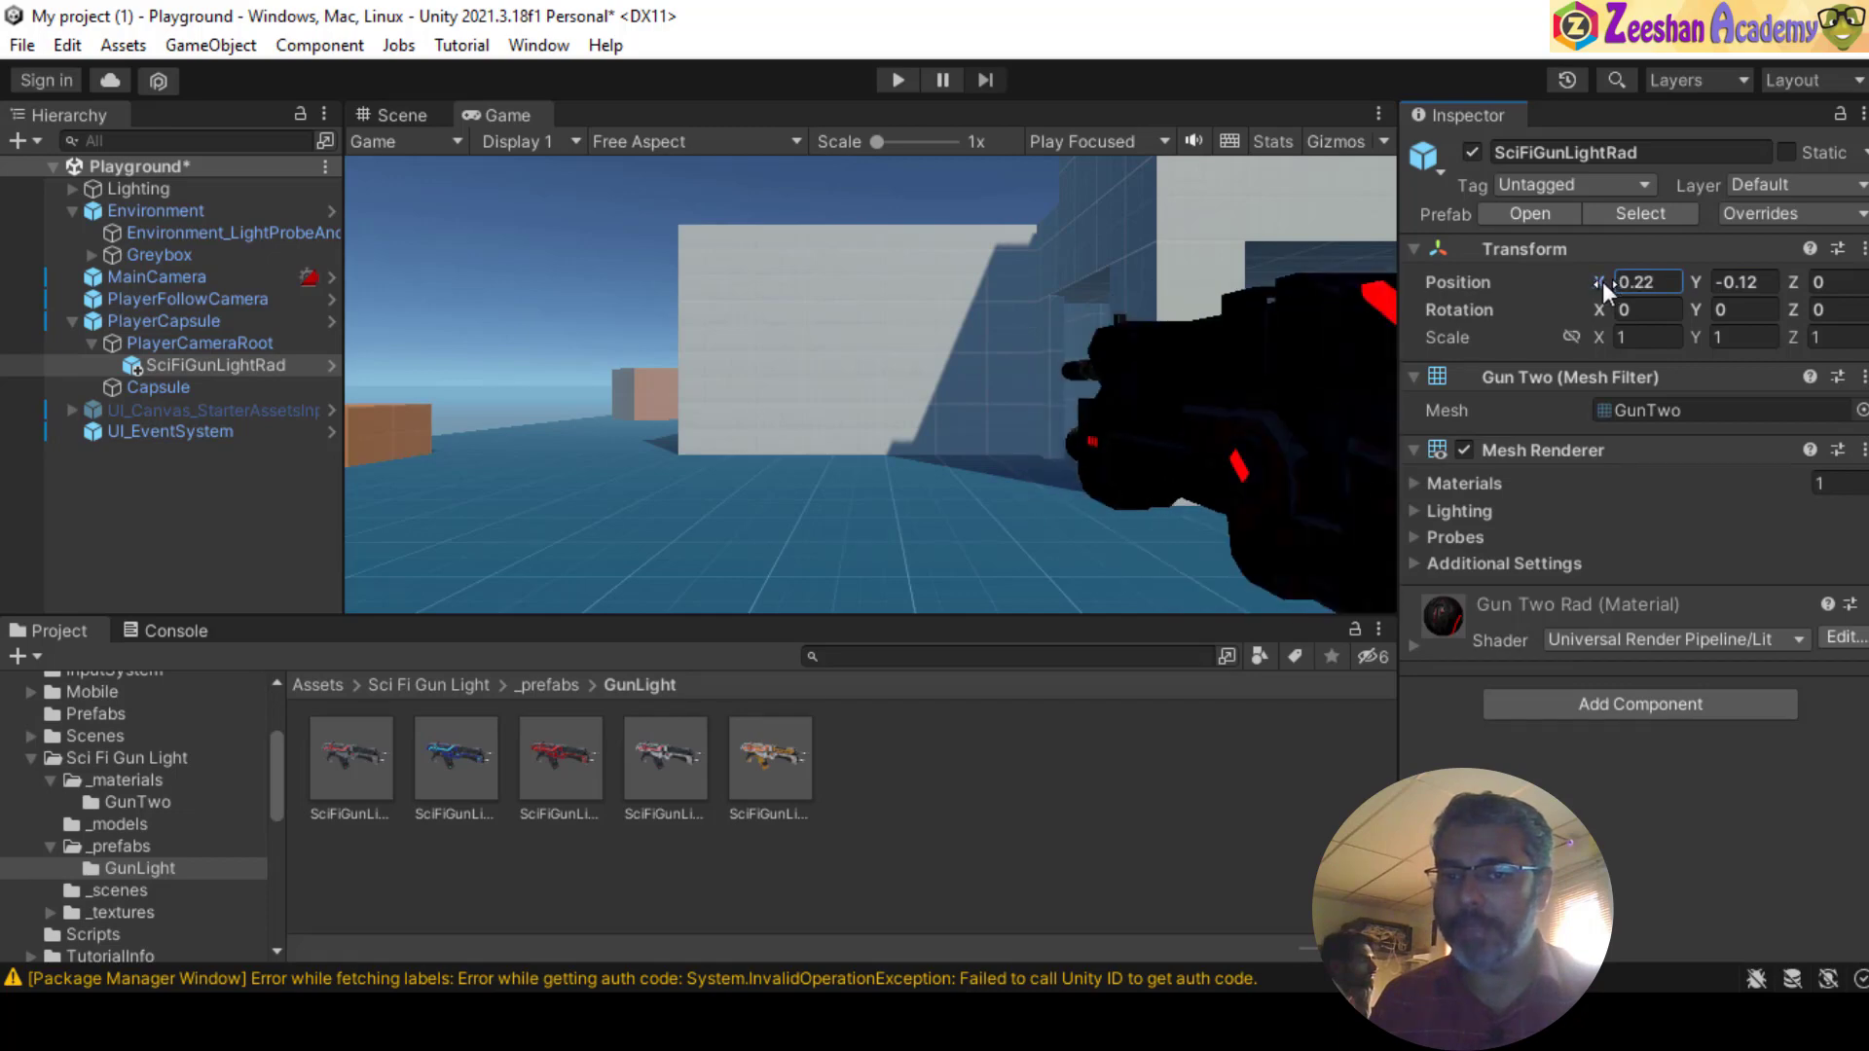
pyautogui.click(1795, 284)
pyautogui.moveTo(1797, 284); pyautogui.dragTo(1803, 286)
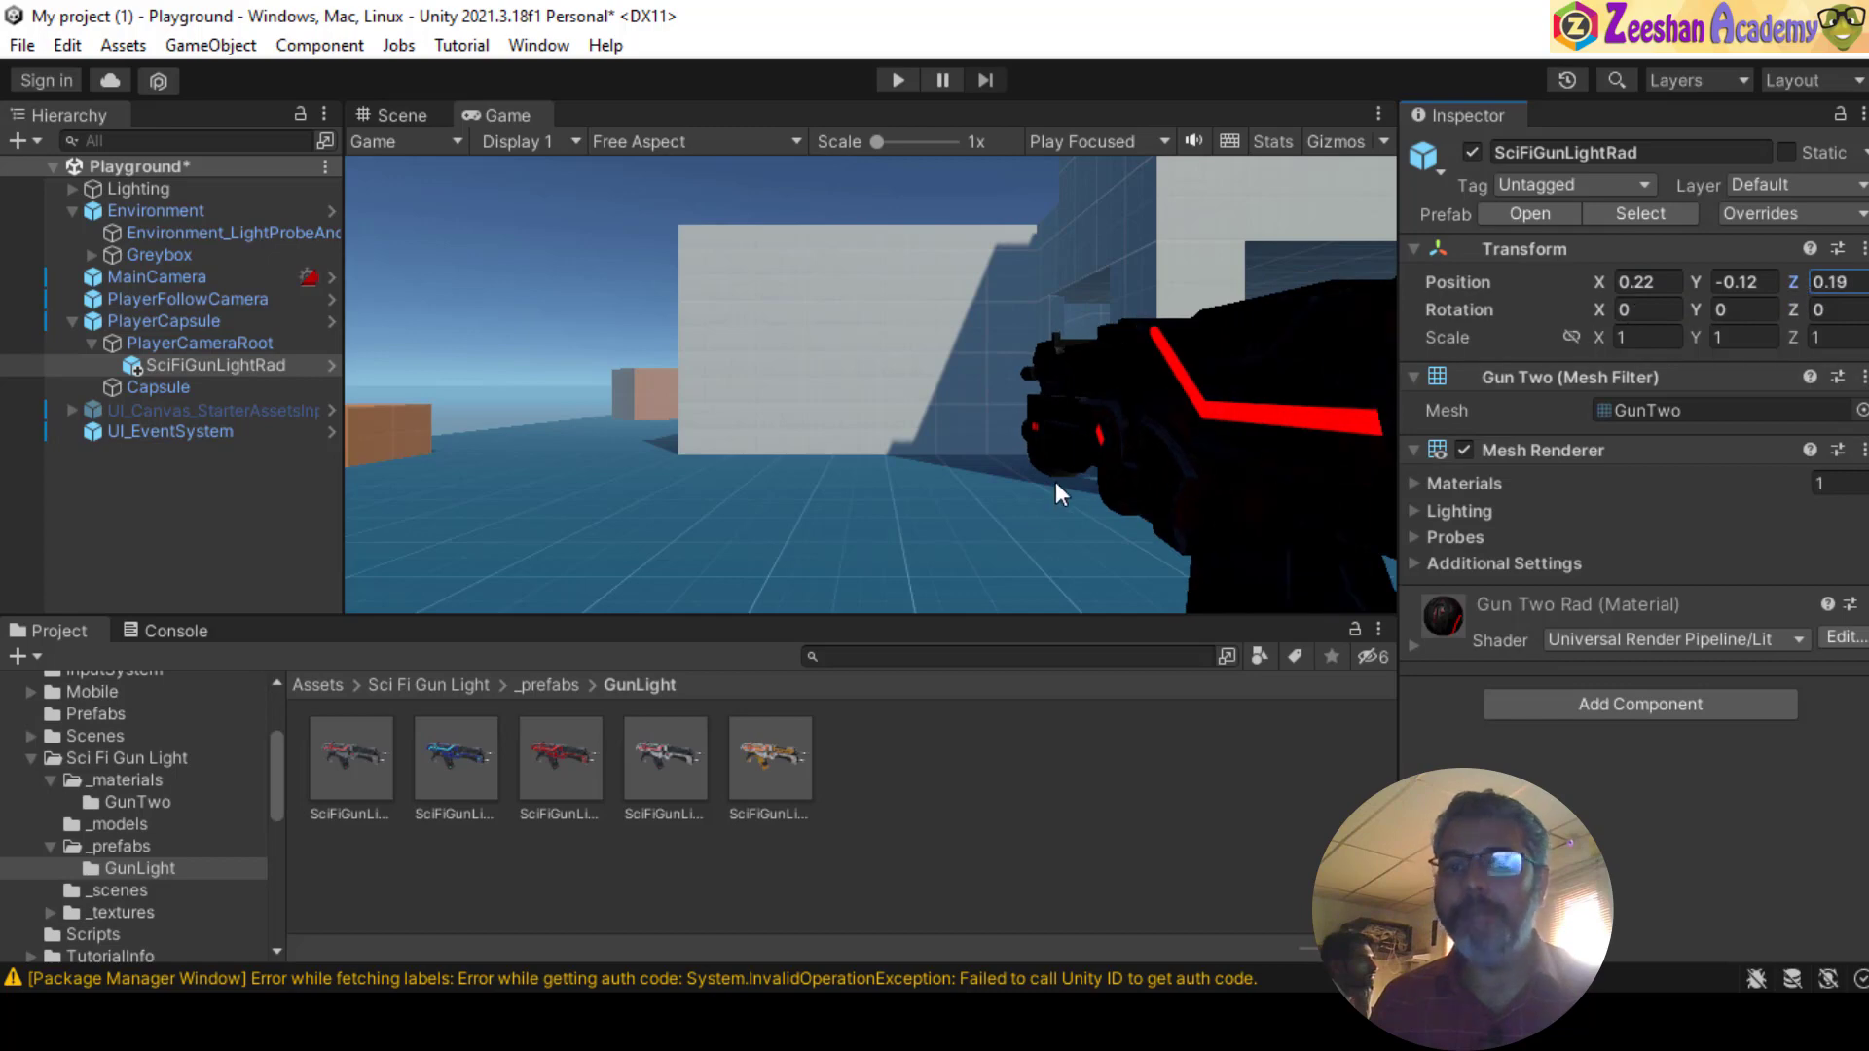
pyautogui.moveTo(1603, 285); pyautogui.dragTo(1599, 284)
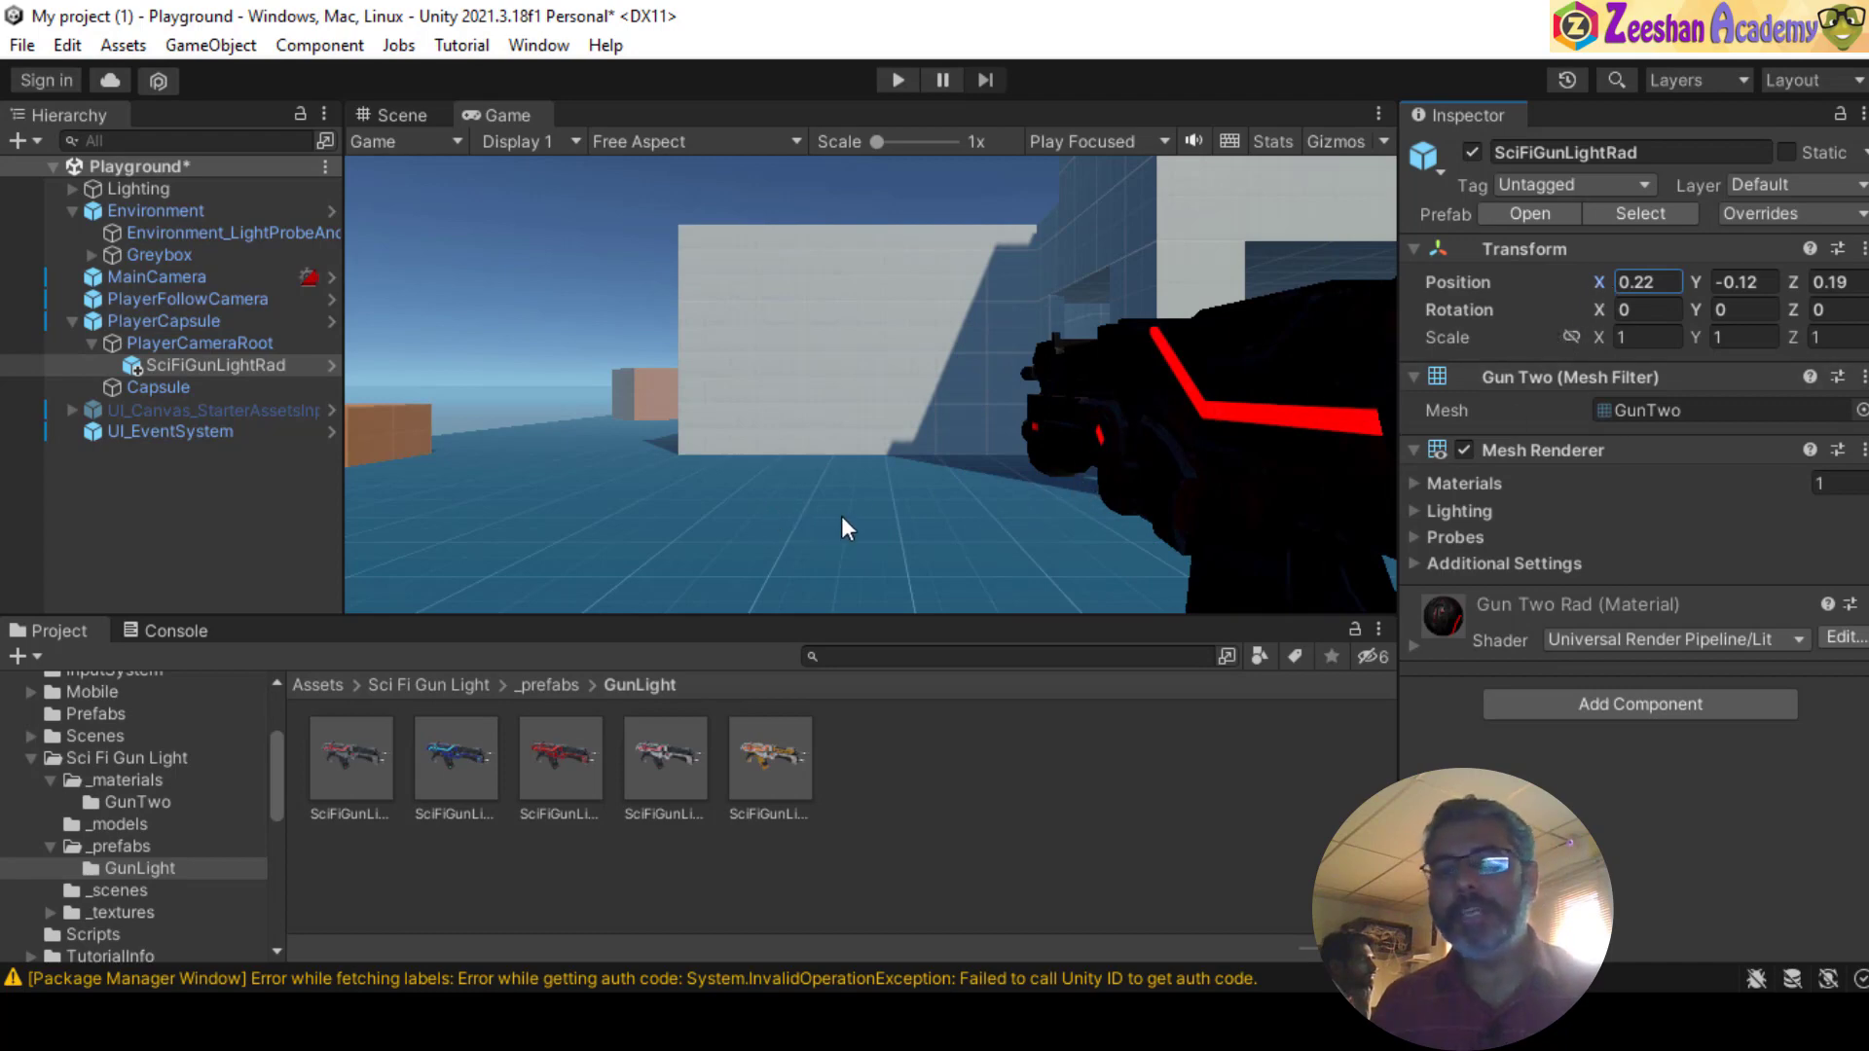
pyautogui.click(896, 80)
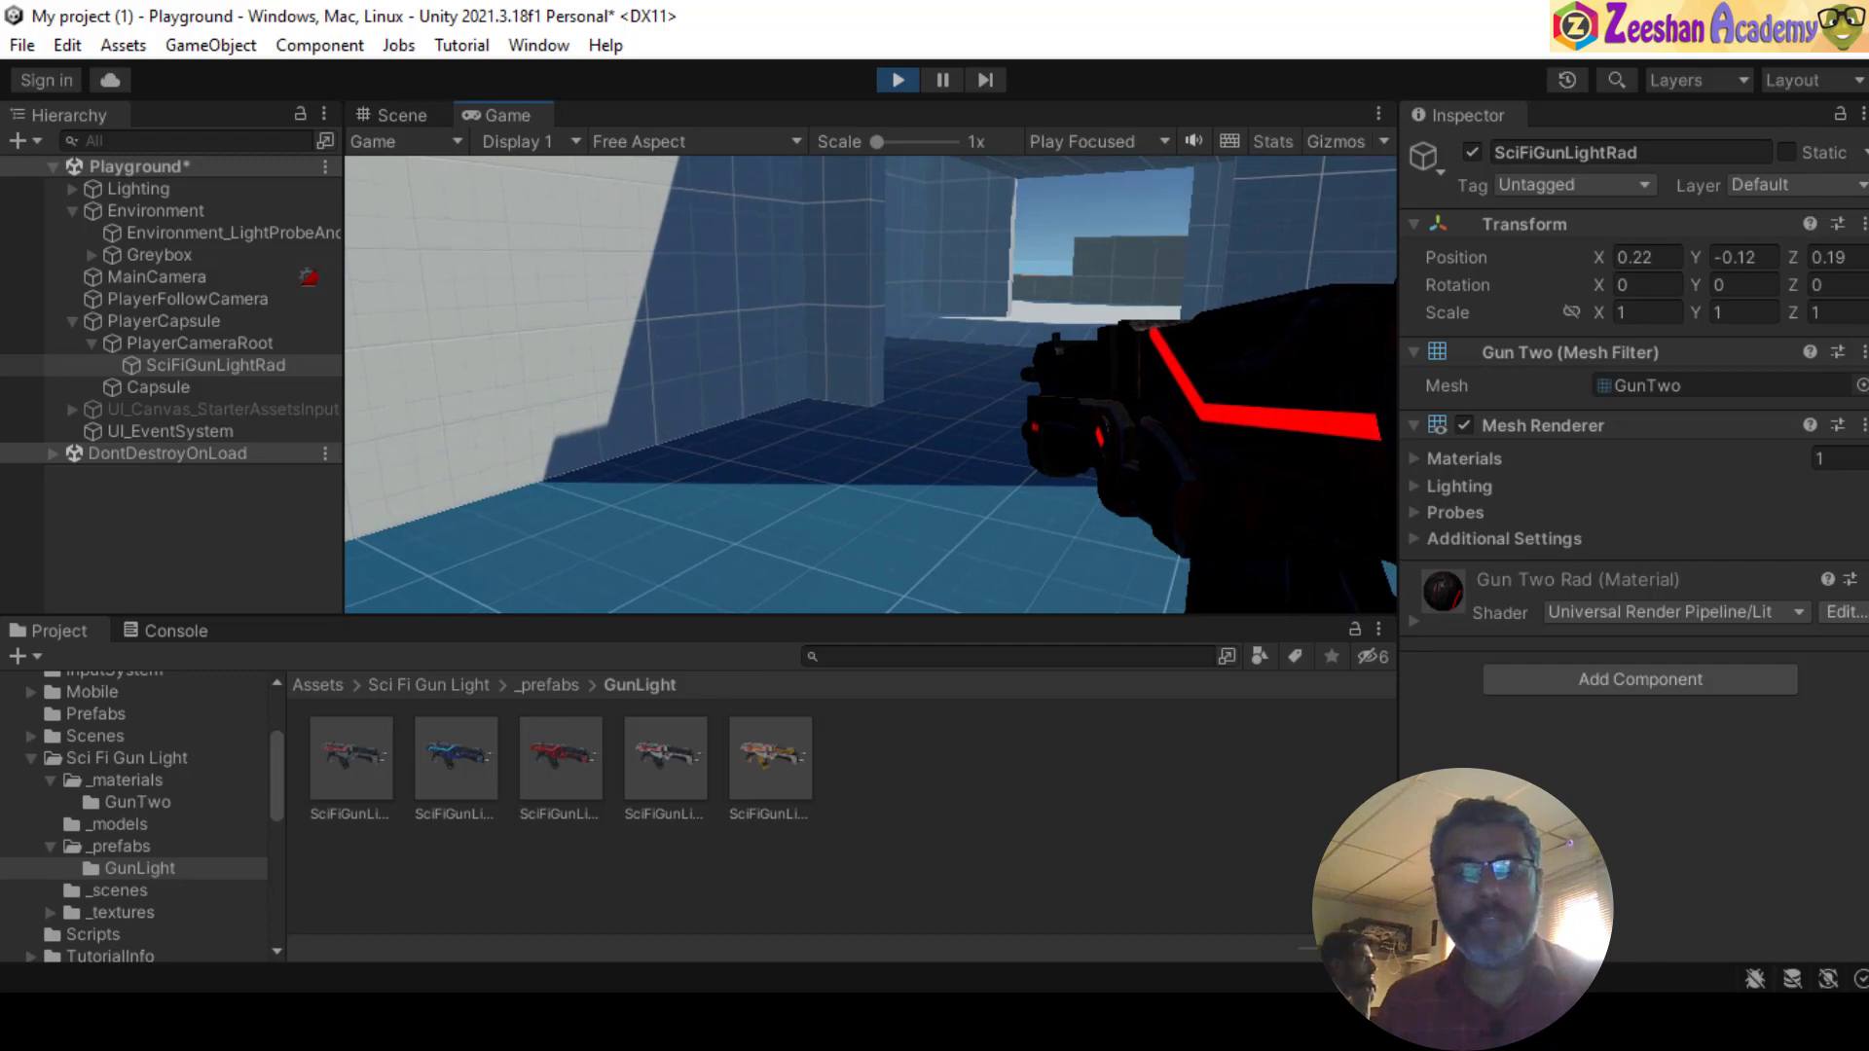
pyautogui.click(899, 81)
# - Browse the Sci Fi Gun Light asset folders down to GunLight and look at the SciFiGunLightBlack prefab
pyautogui.click(545, 685)
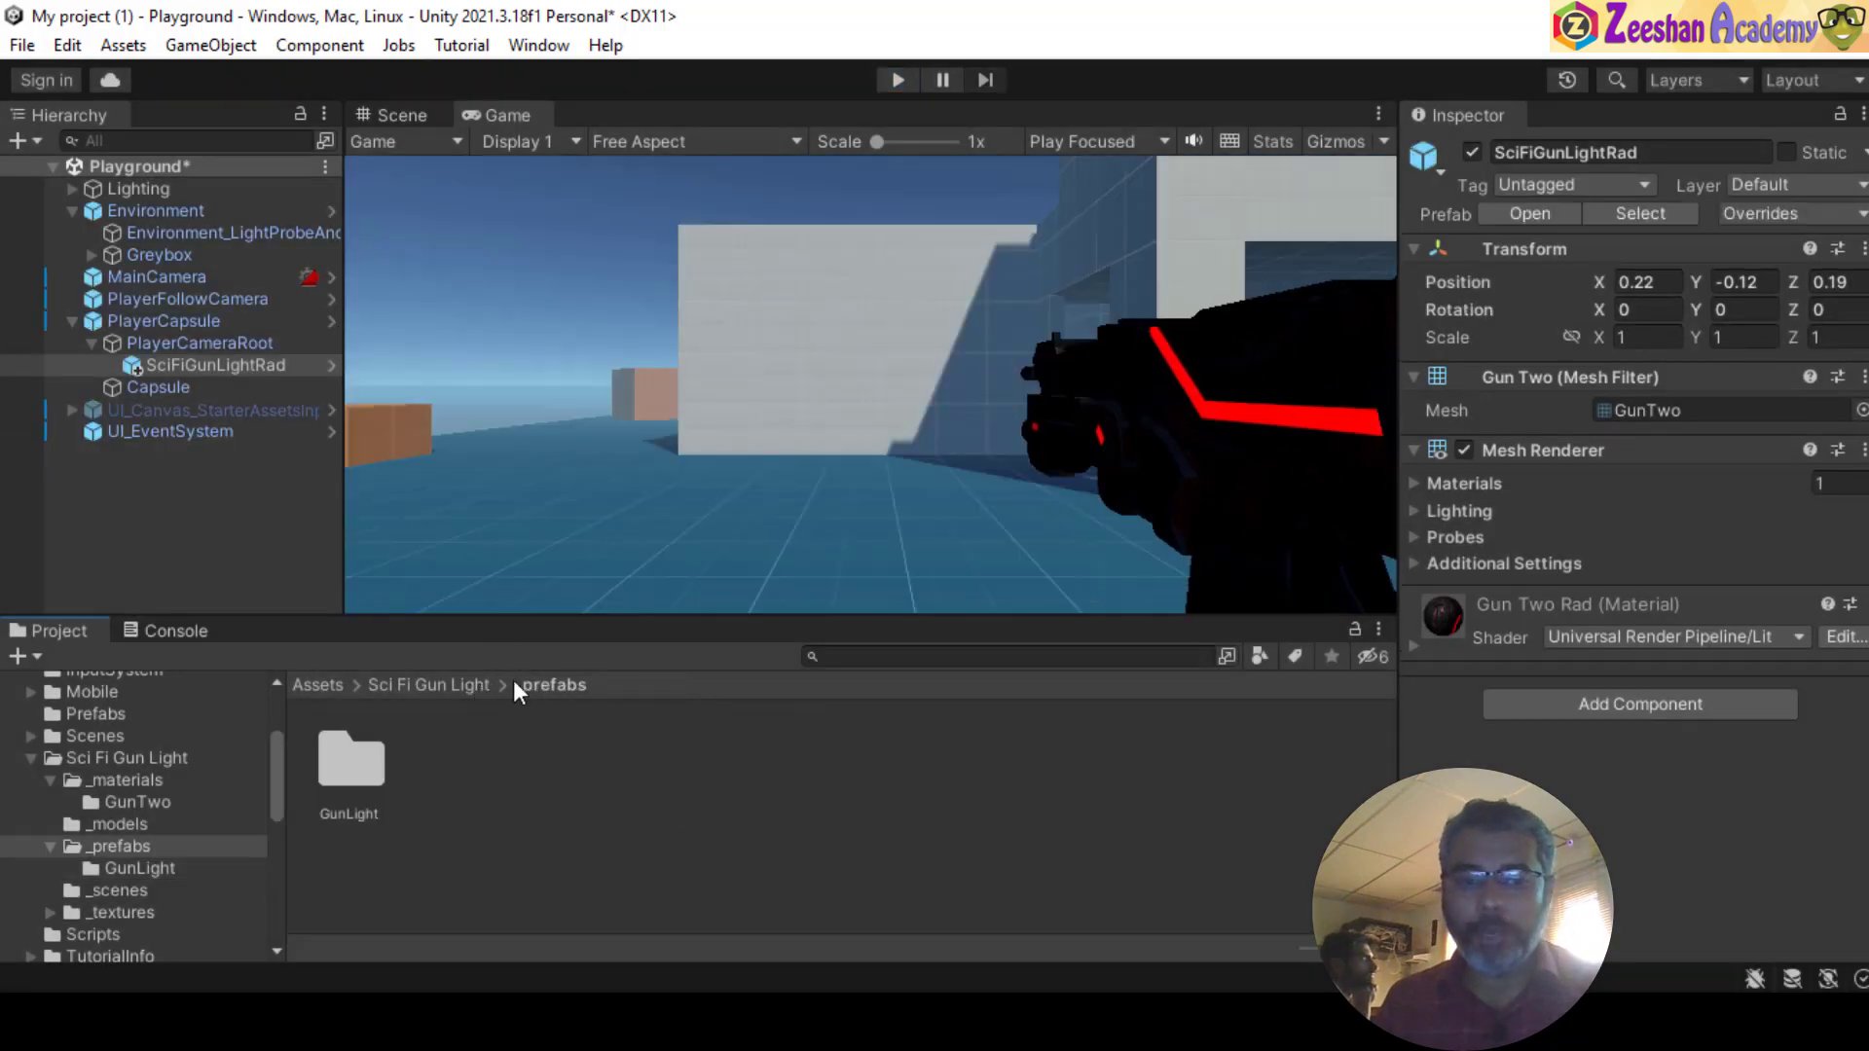
pyautogui.click(428, 685)
pyautogui.click(119, 757)
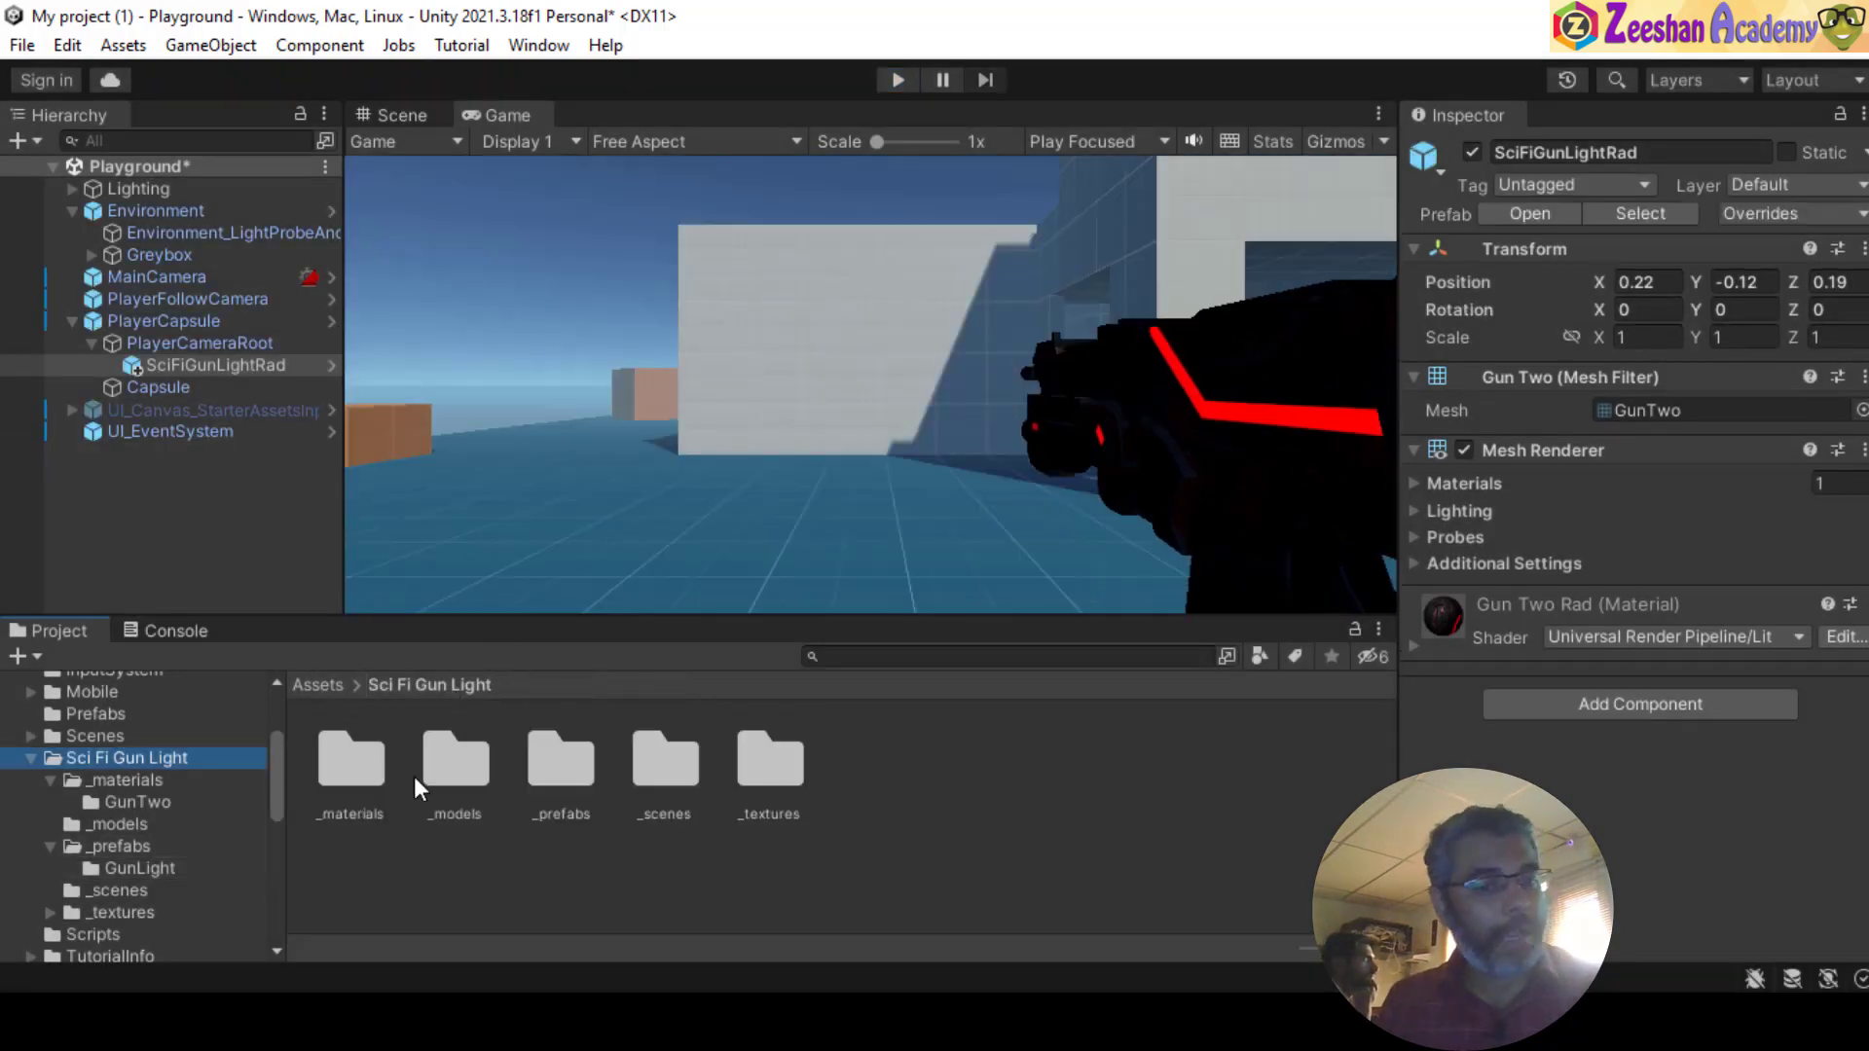
pyautogui.doubleClick(558, 756)
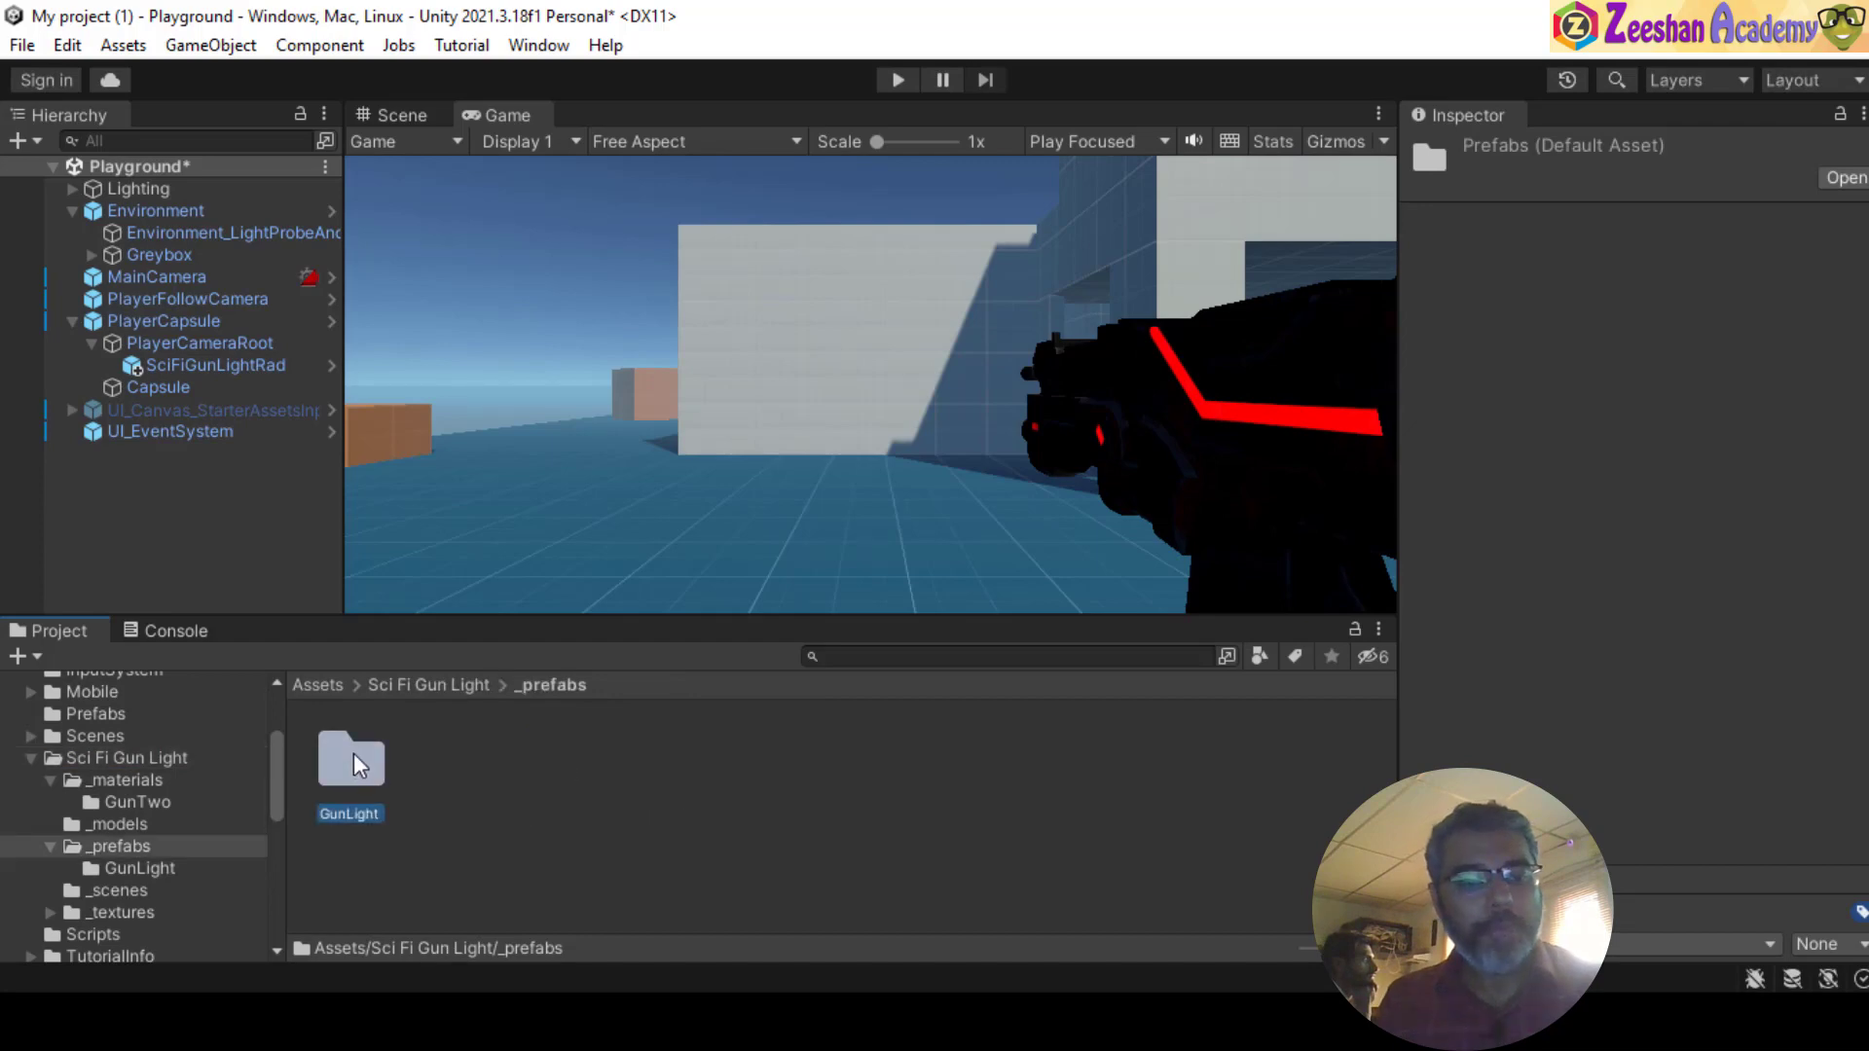
pyautogui.doubleClick(353, 754)
pyautogui.click(374, 751)
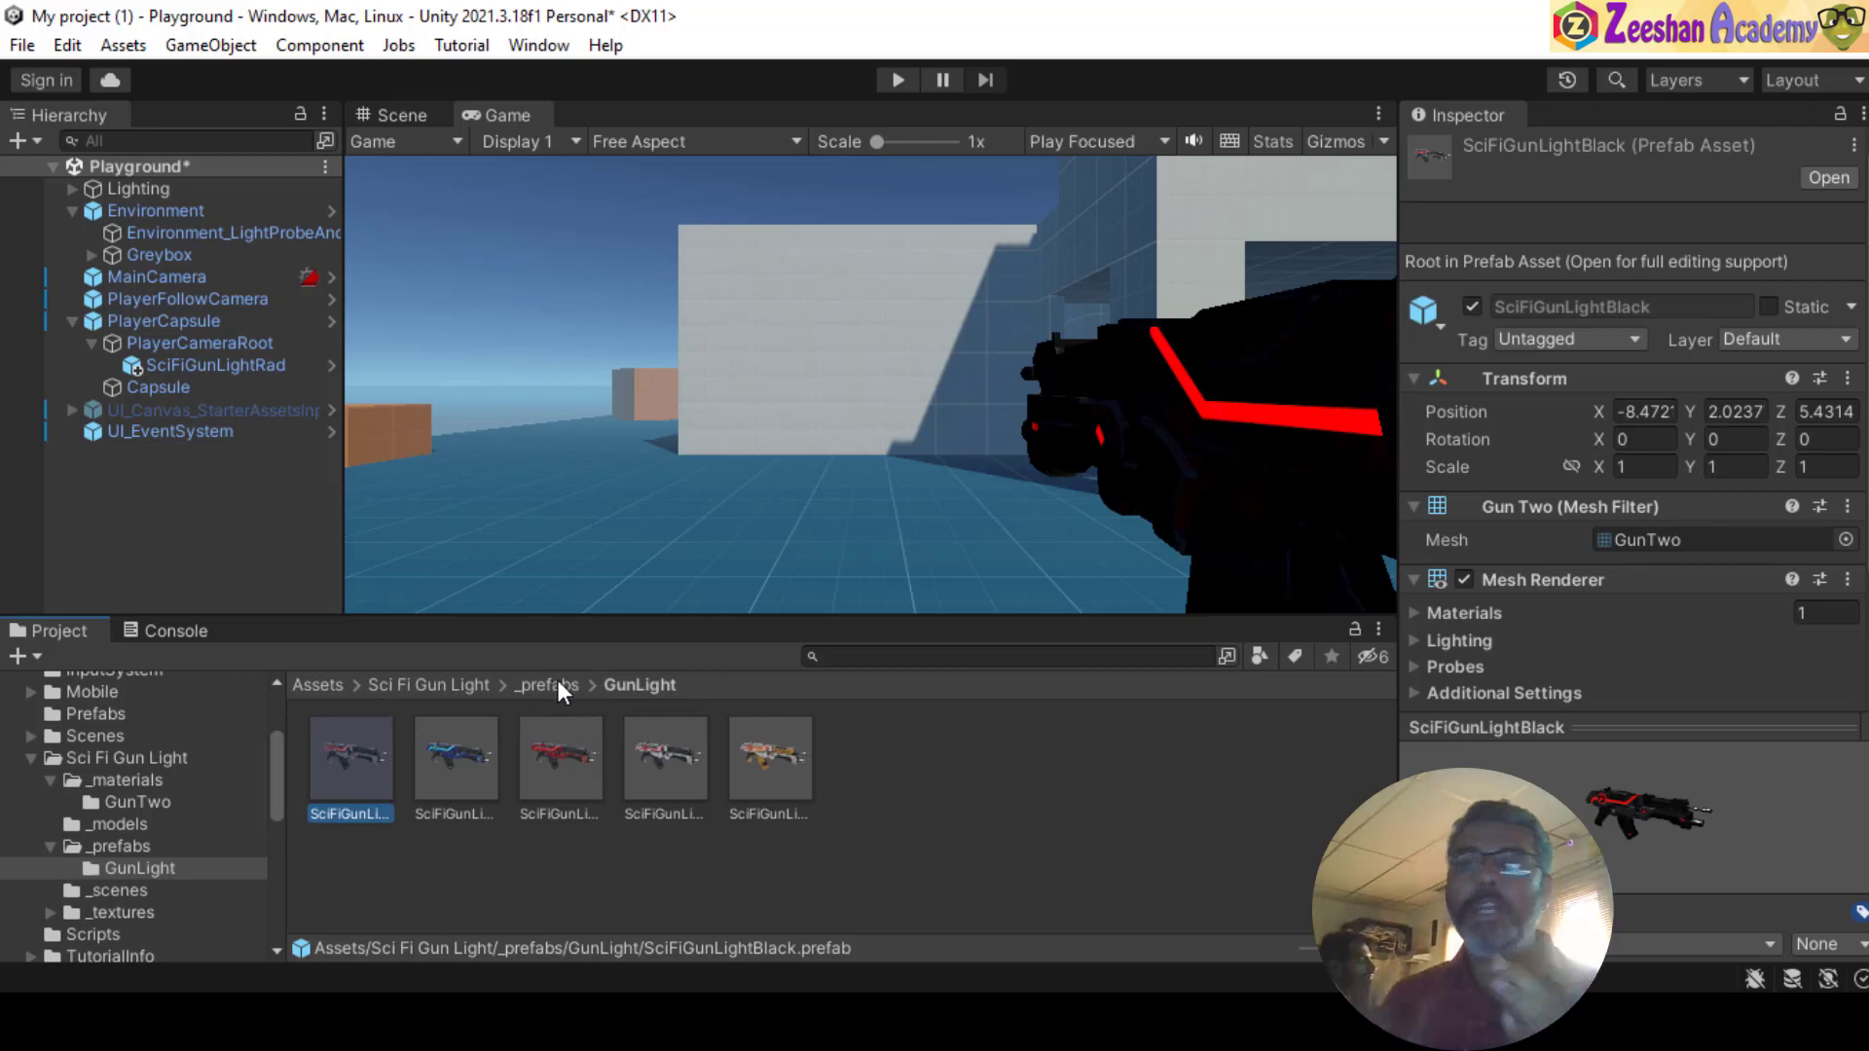
# - Open the StarterAssets input actions asset from the InputSystem folder for editing
pyautogui.scroll(3, 146, 828)
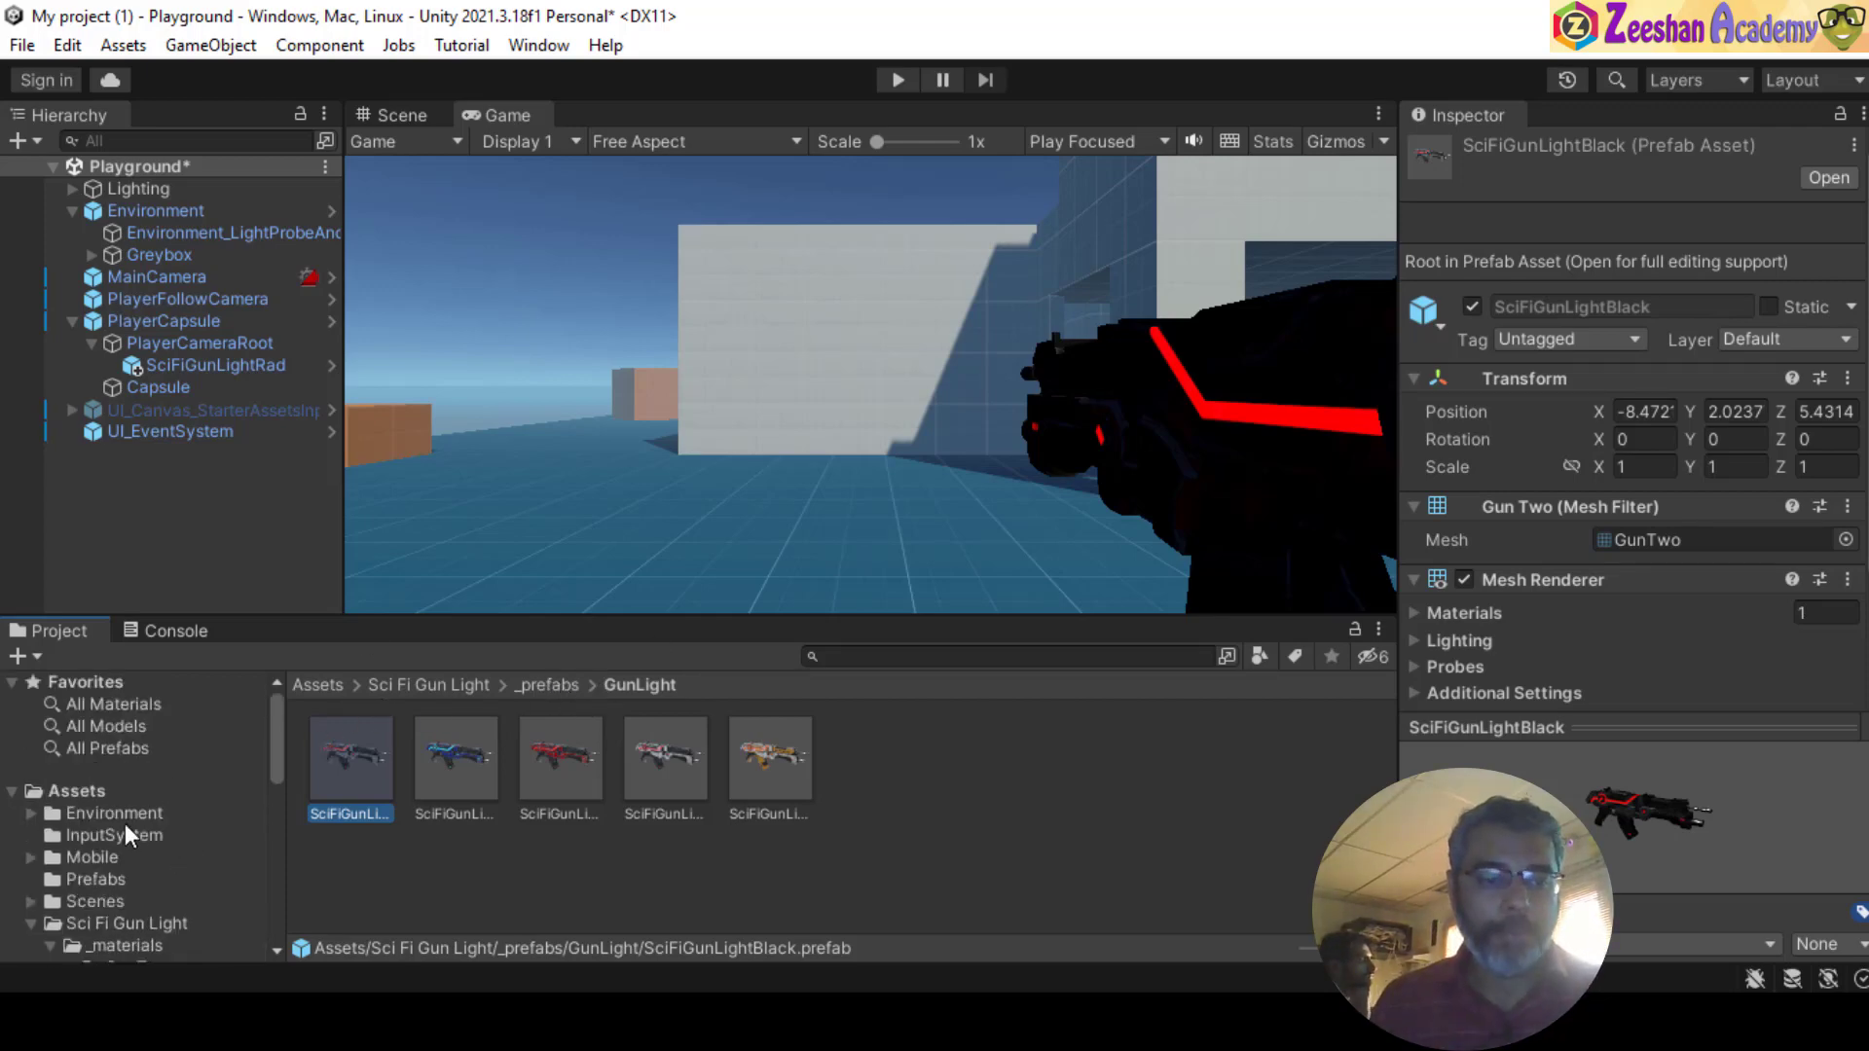
pyautogui.click(127, 834)
pyautogui.click(375, 776)
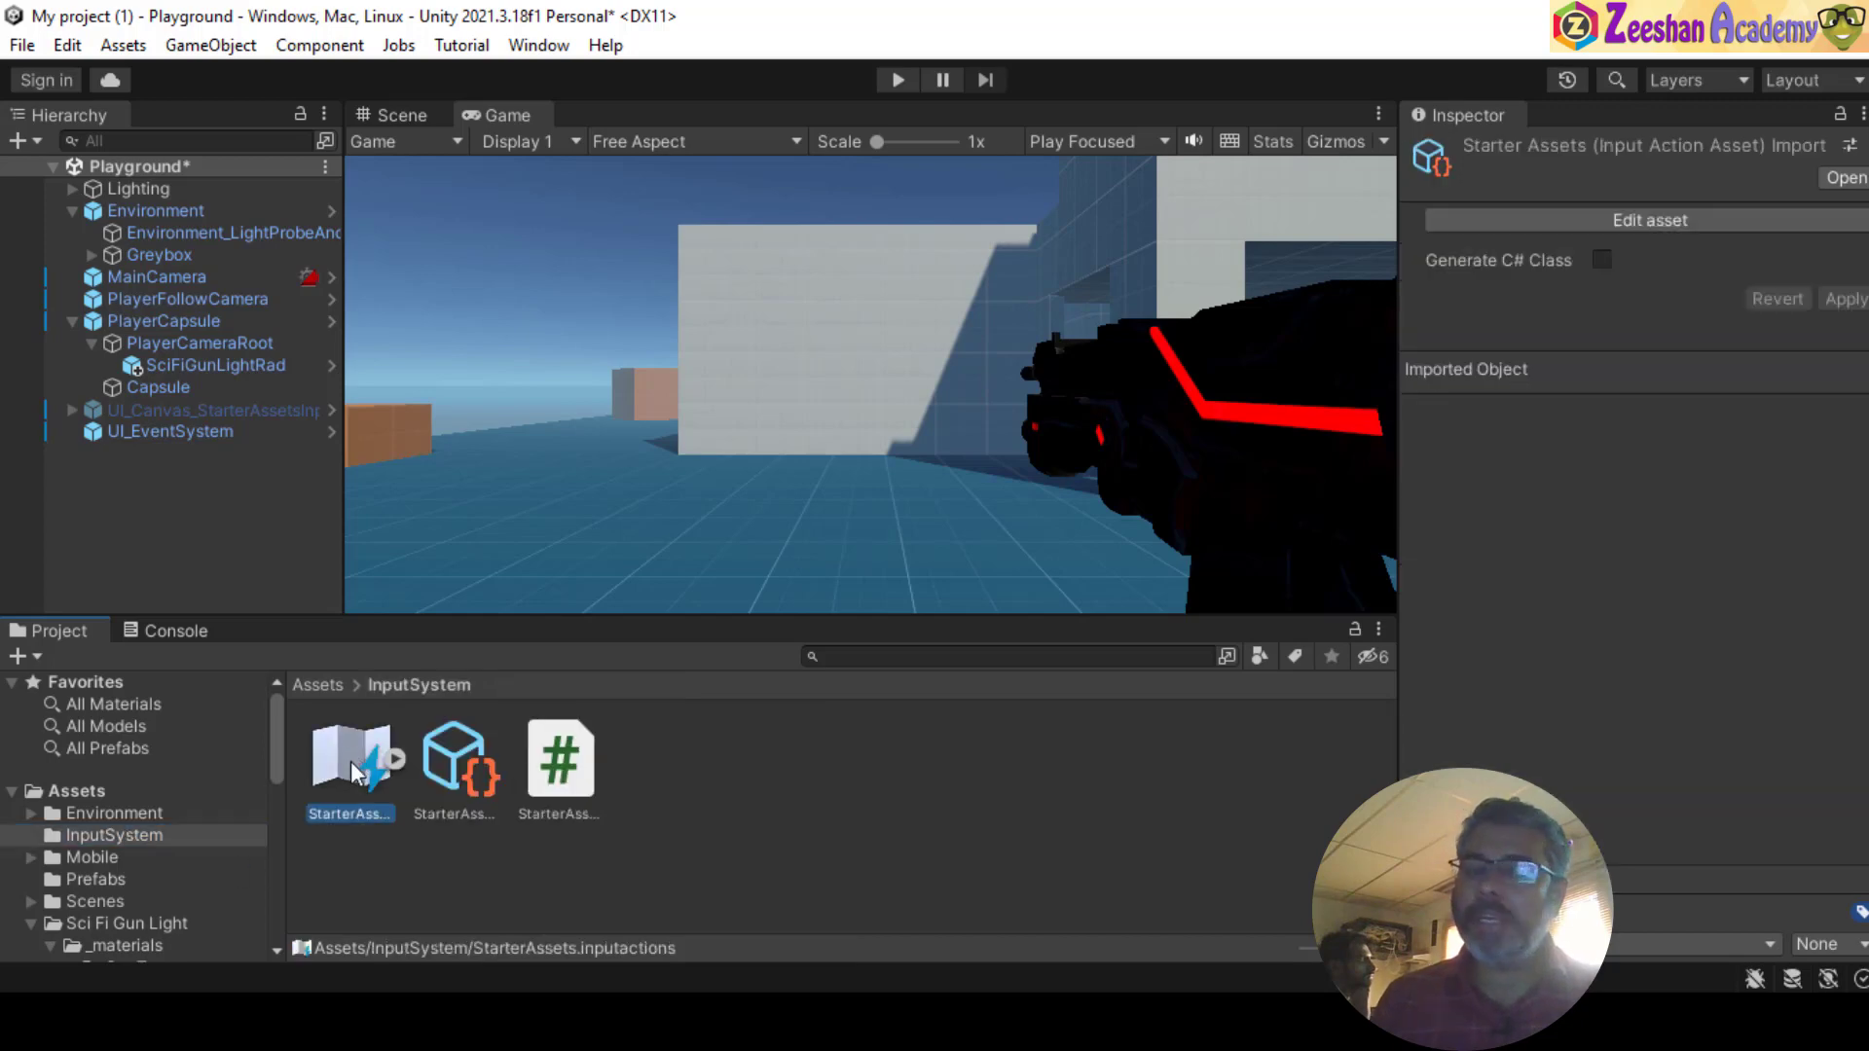
pyautogui.doubleClick(353, 774)
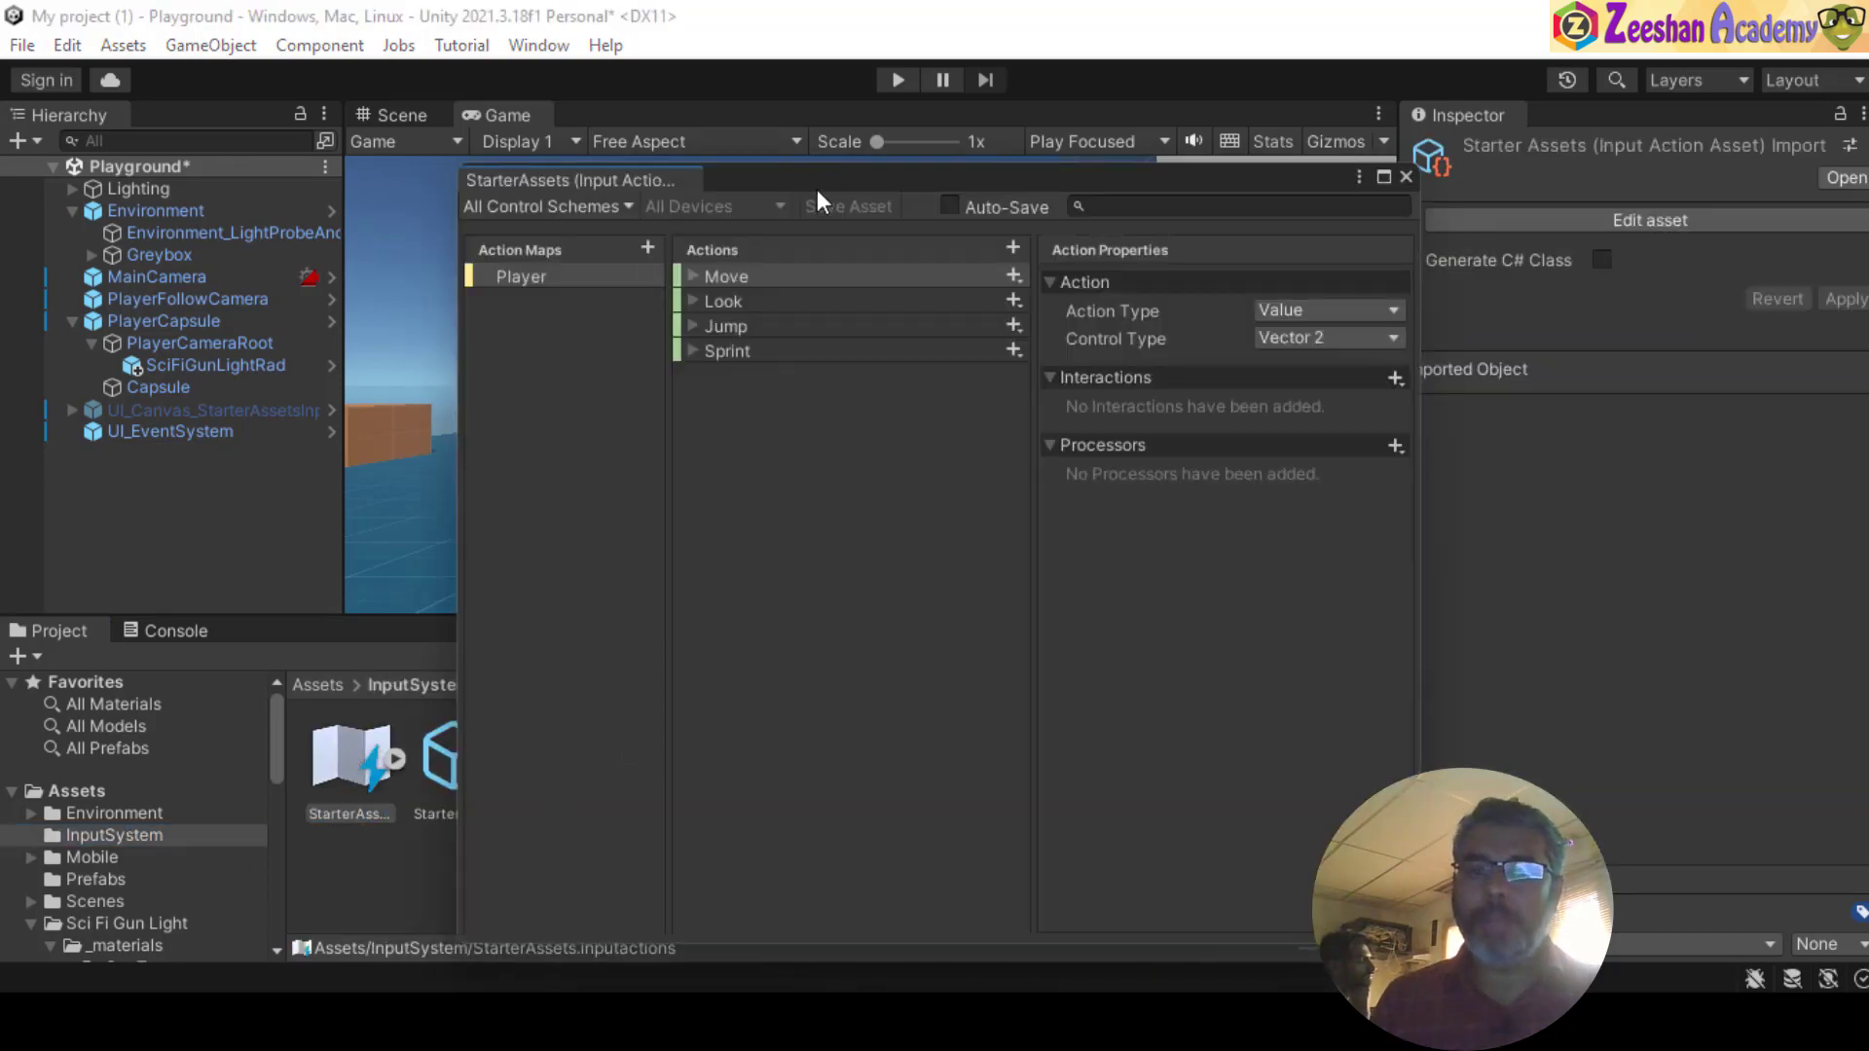
pyautogui.moveTo(816, 189)
pyautogui.mouseDown()
pyautogui.moveTo(804, 129)
pyautogui.moveTo(823, 159)
pyautogui.mouseUp()
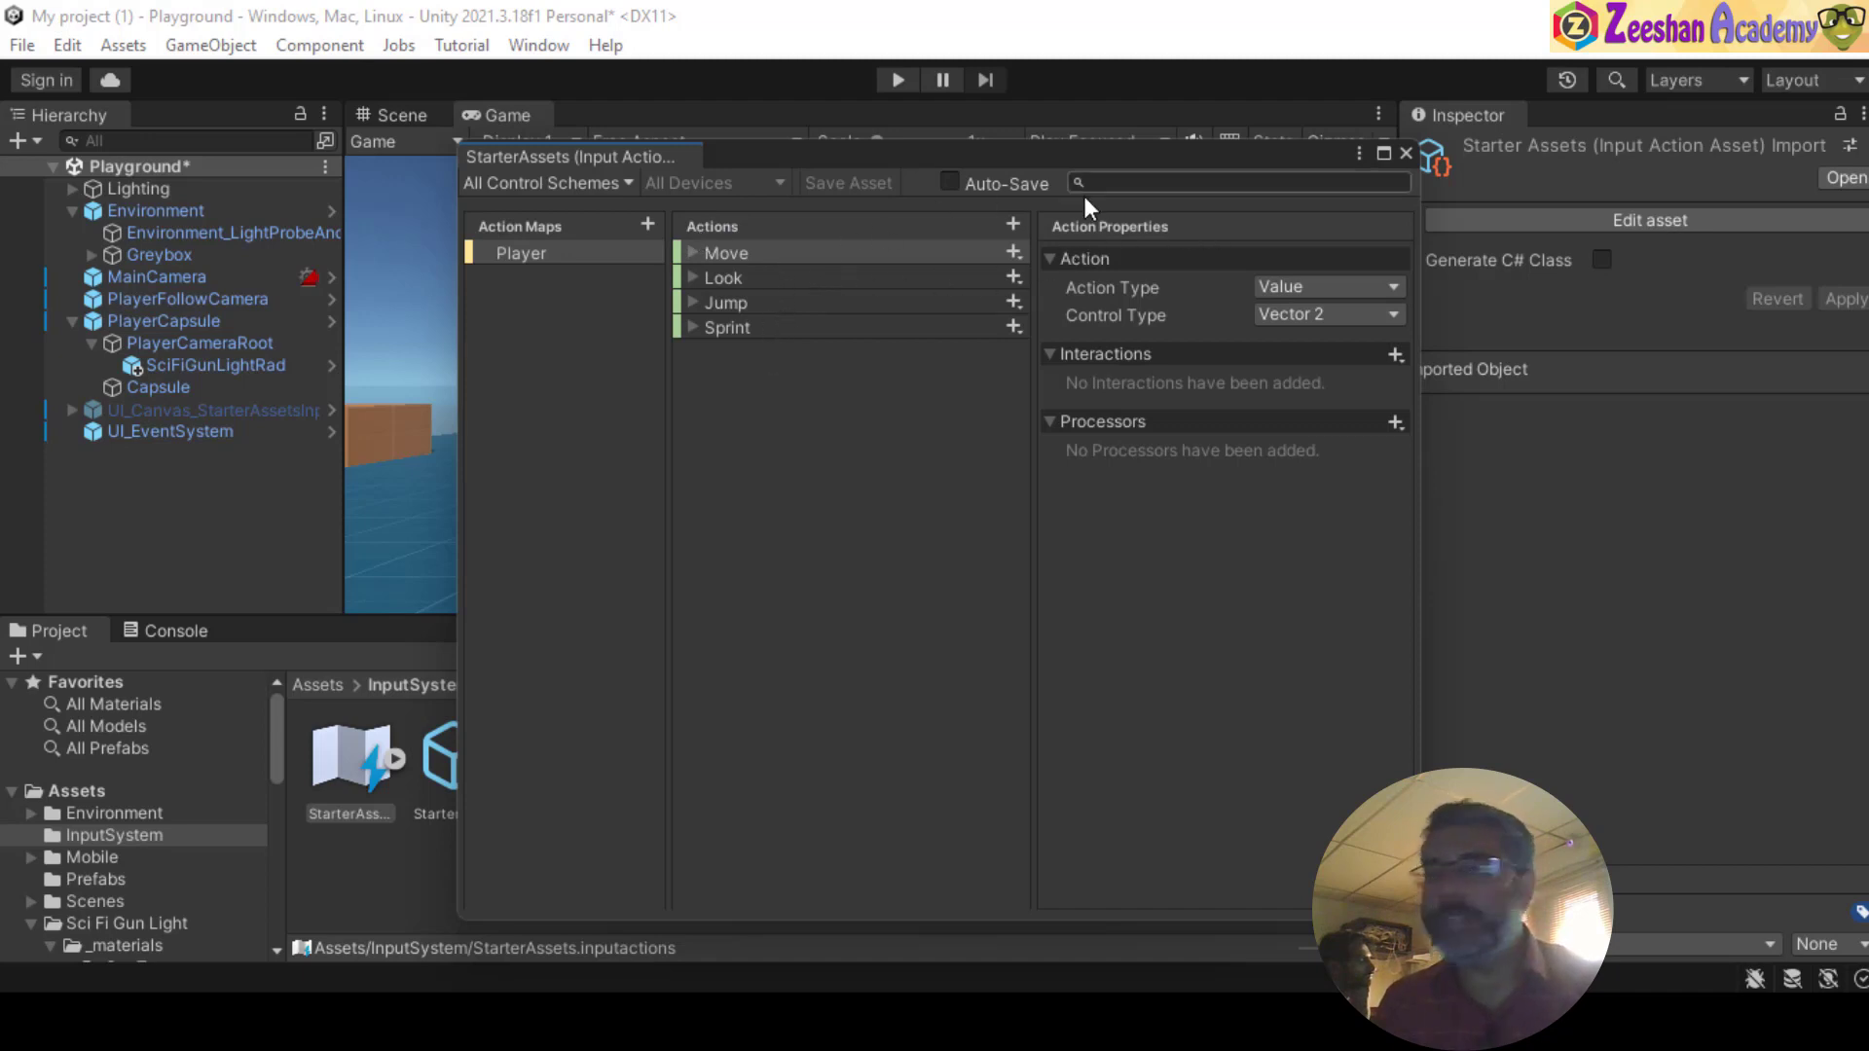
# - Add a new action named Shoot to the Player action map
pyautogui.click(1013, 223)
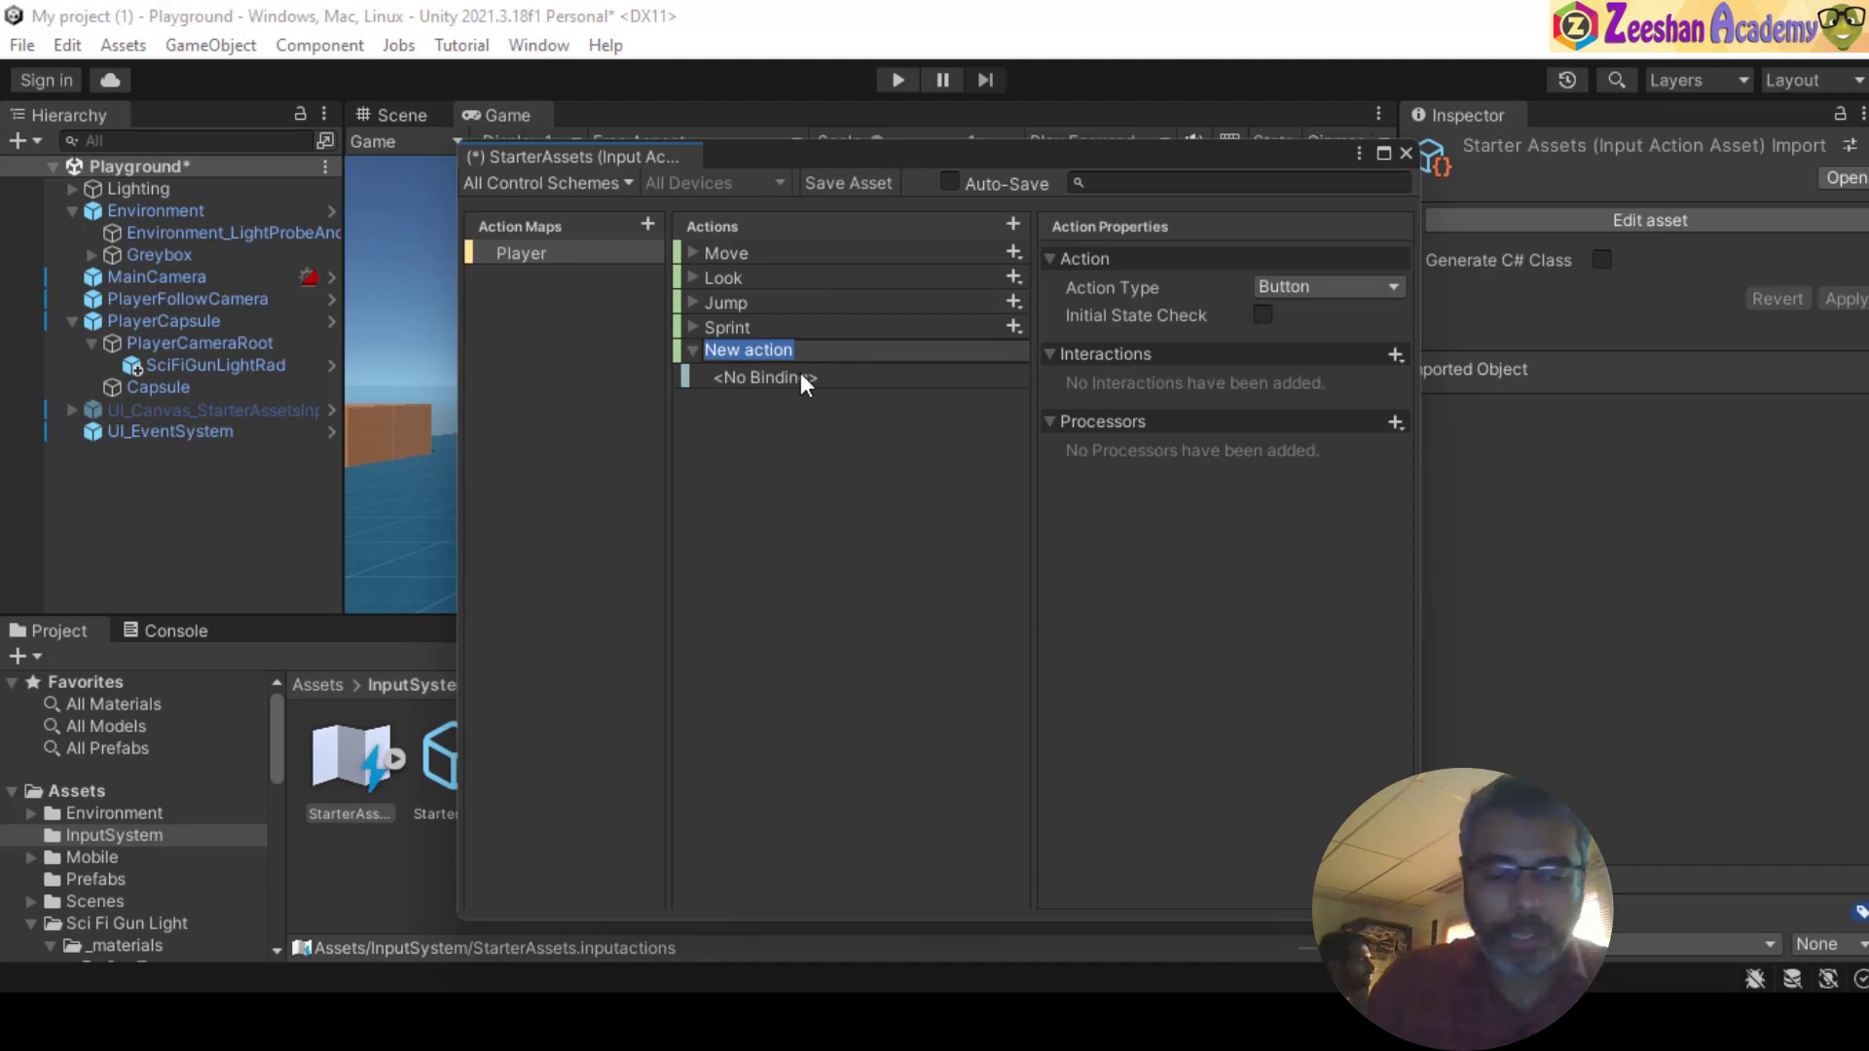
pyautogui.write('Shoot')
pyautogui.press('Return')
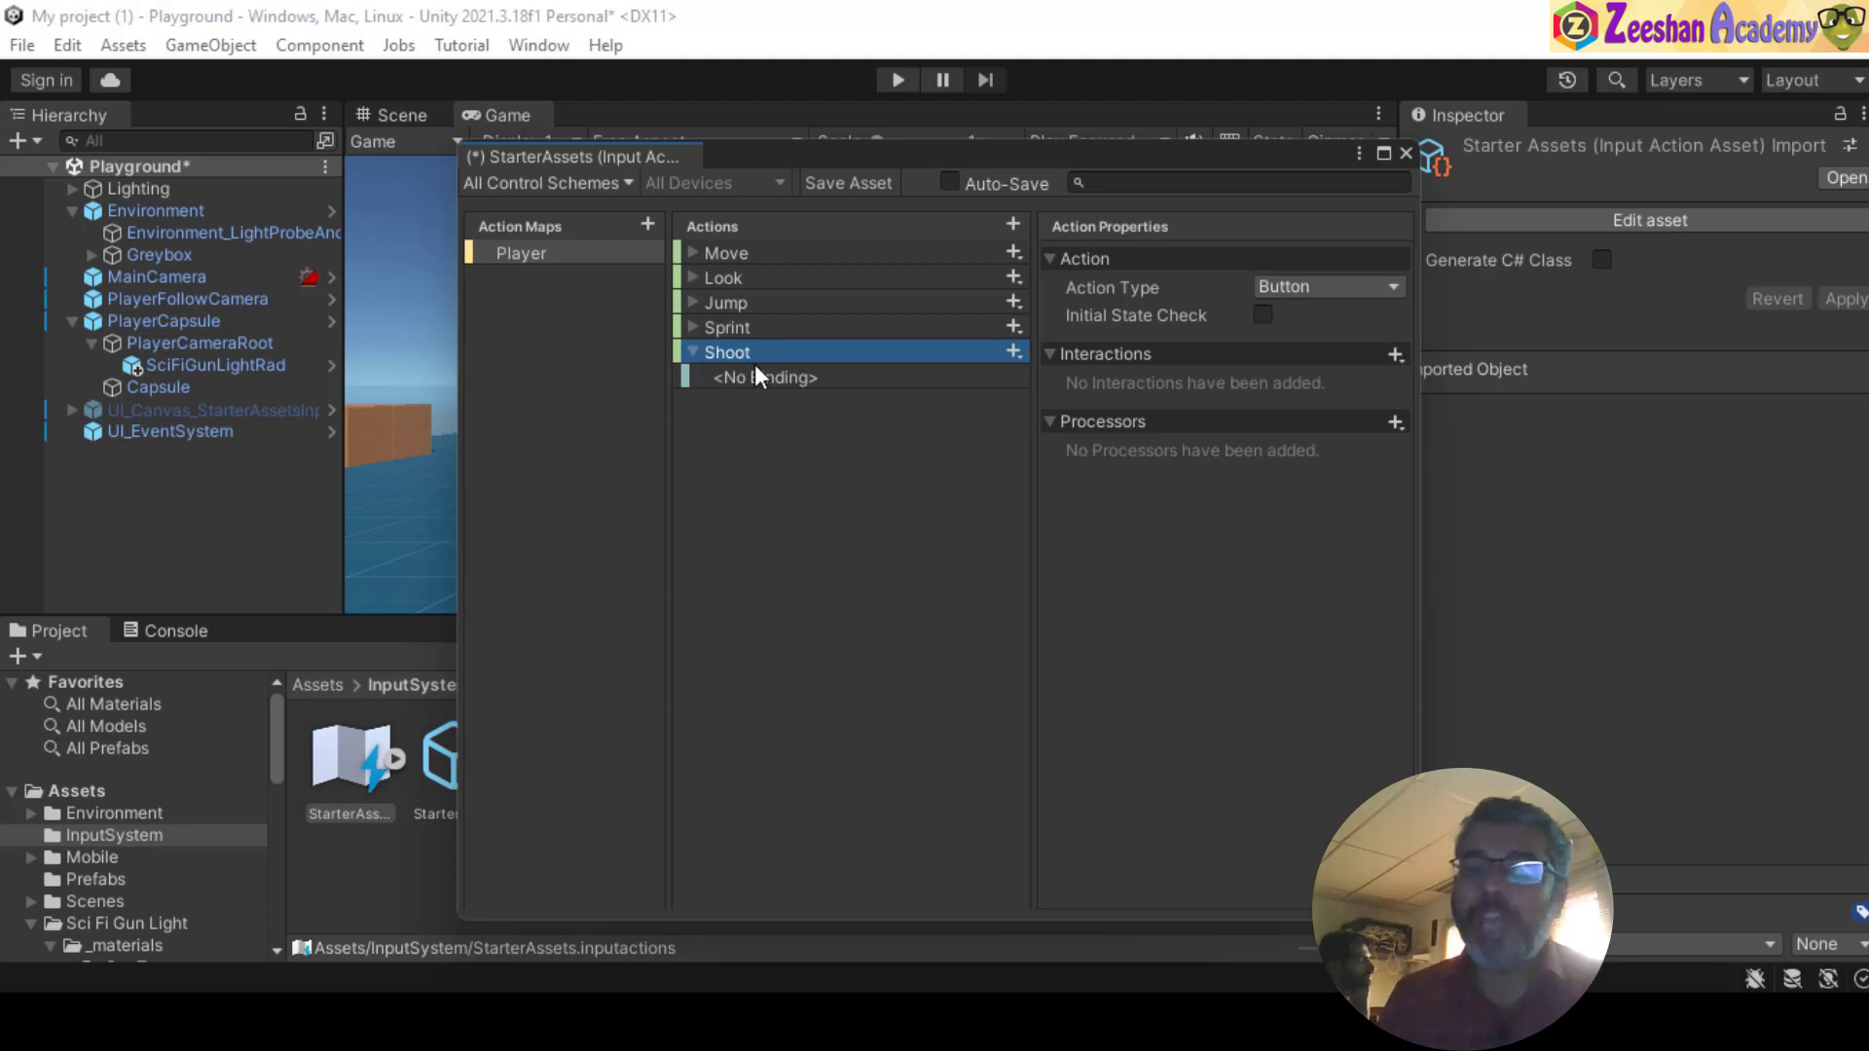
# - Bind the Shoot action's empty binding to the mouse's Left Button
pyautogui.click(771, 377)
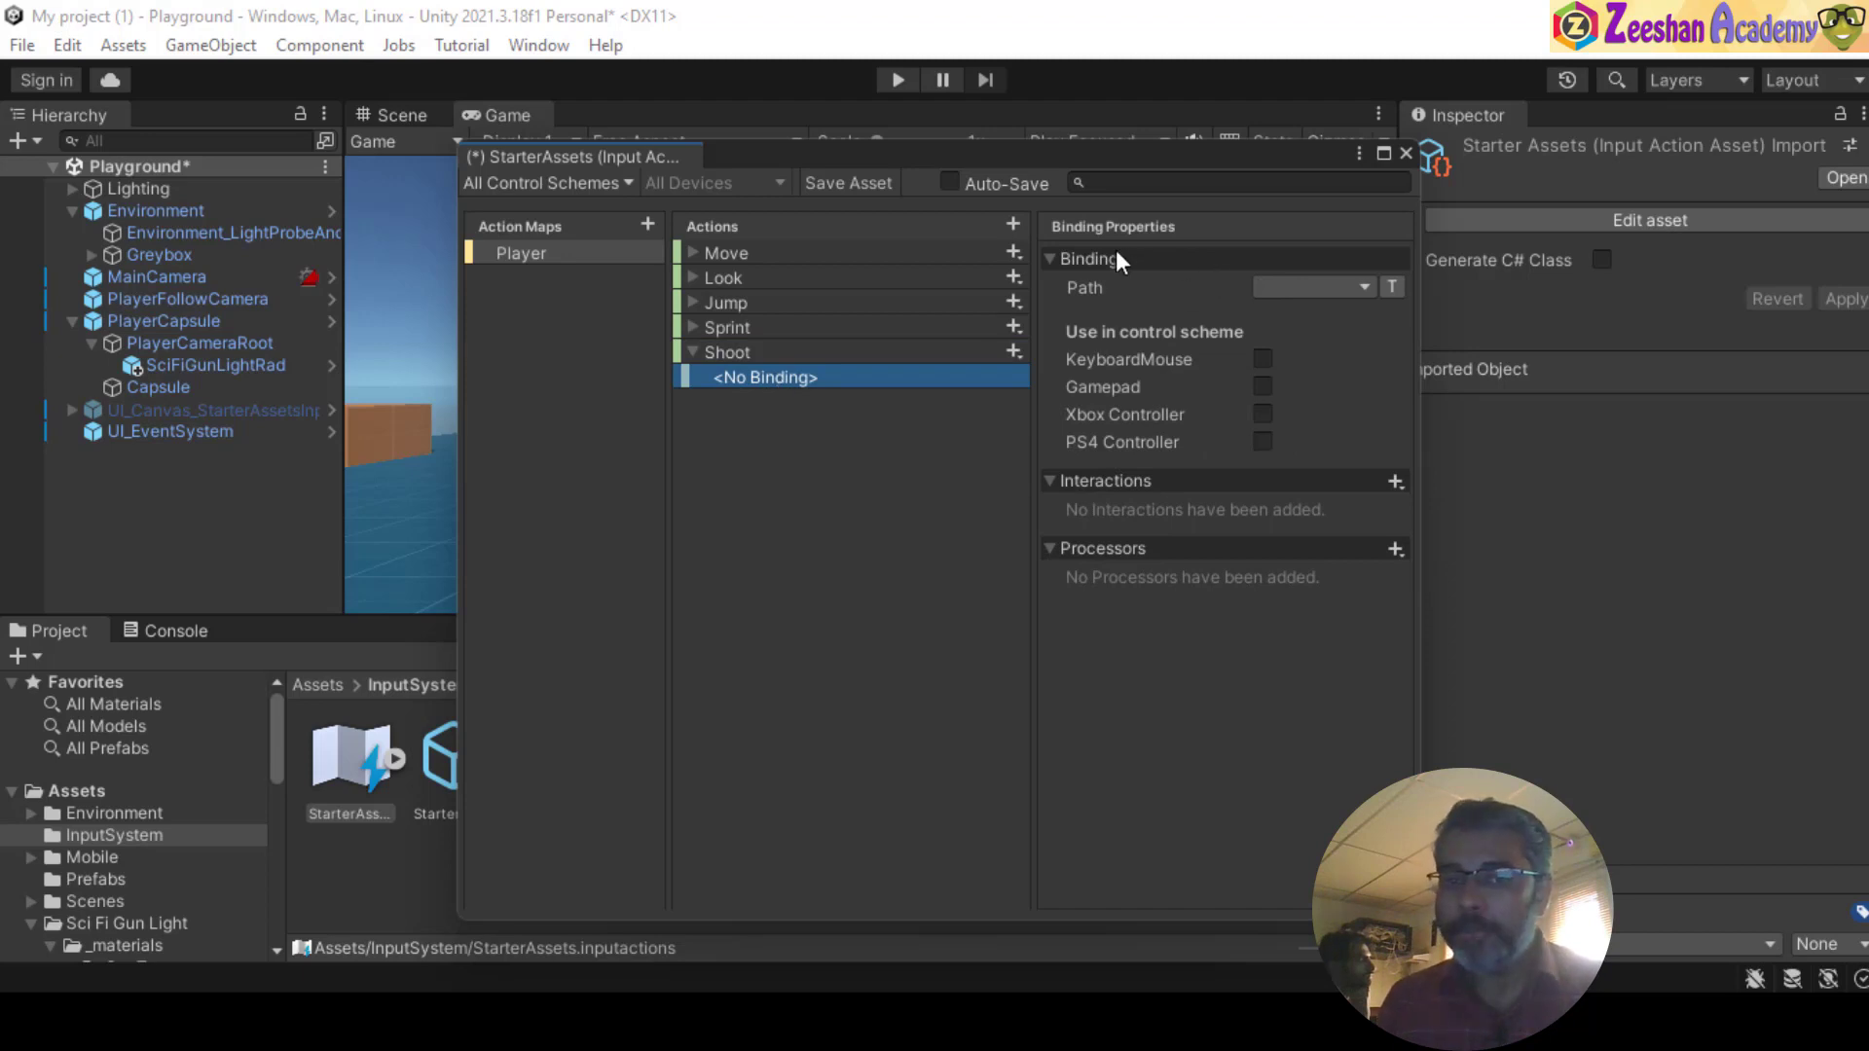
pyautogui.click(1363, 287)
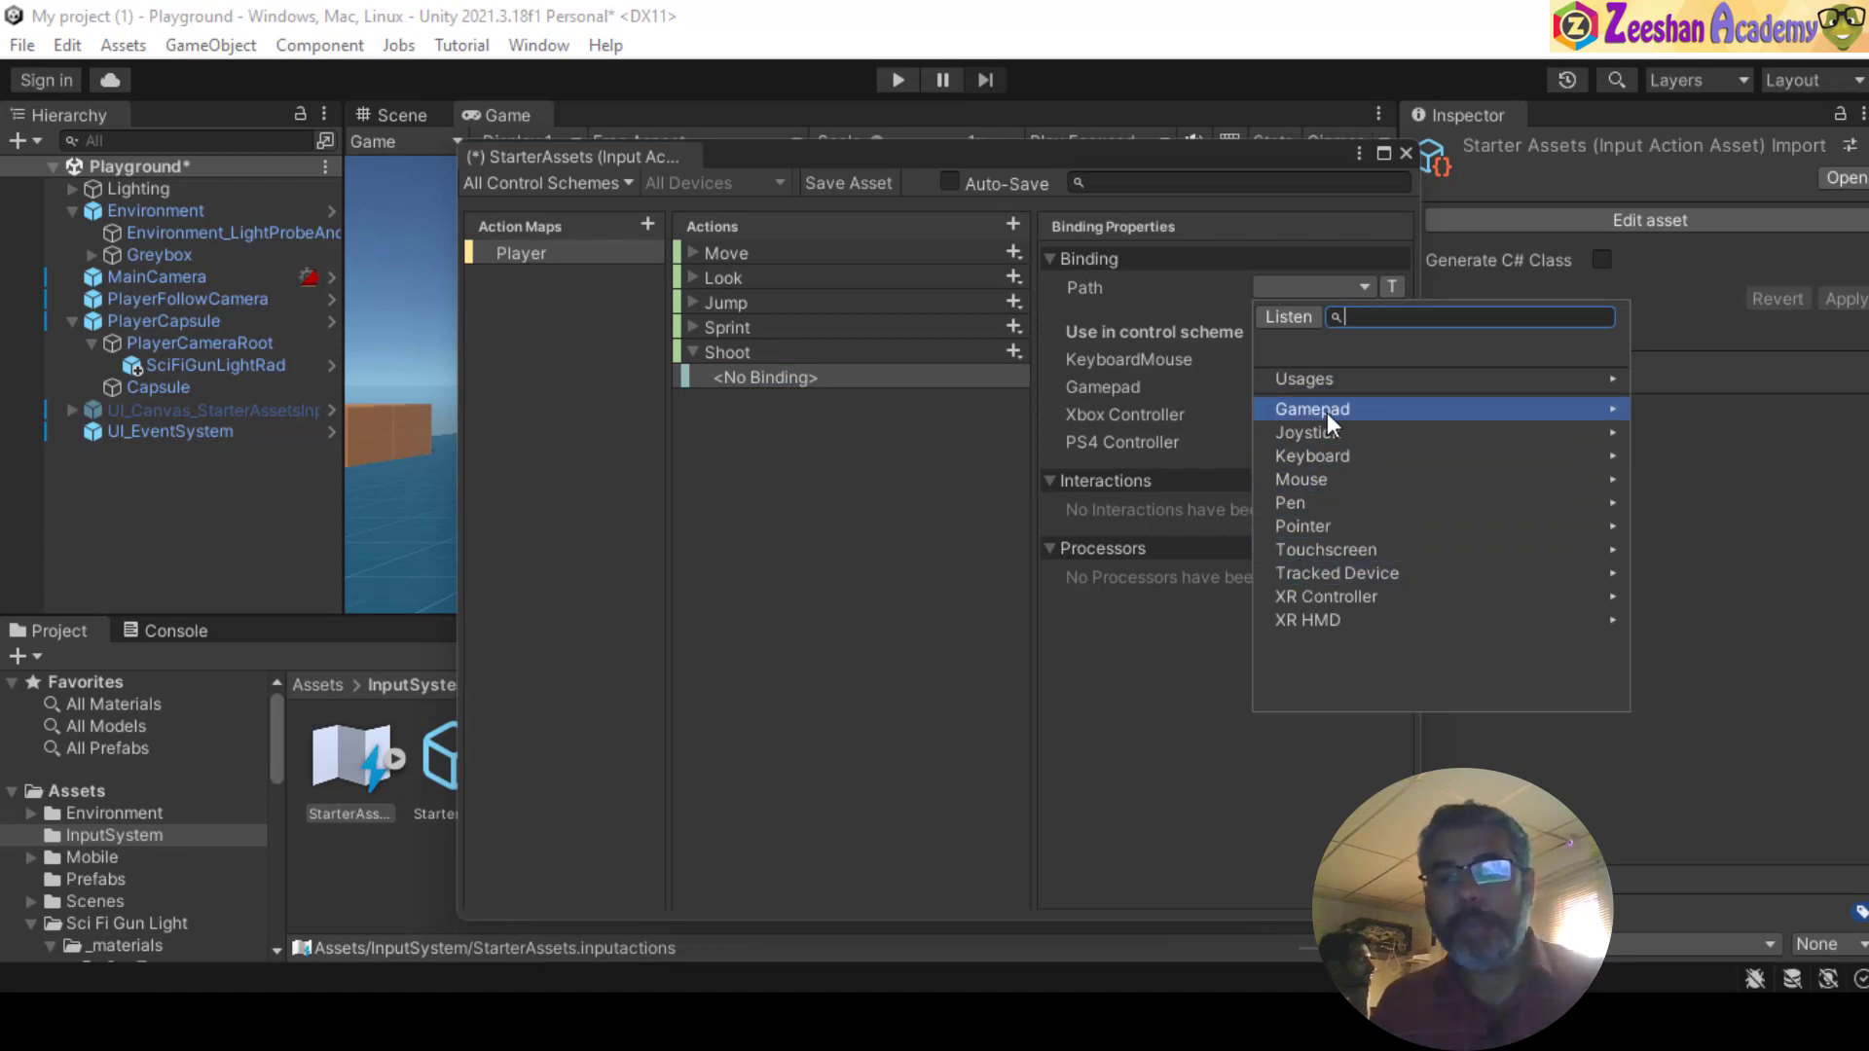
pyautogui.click(1346, 477)
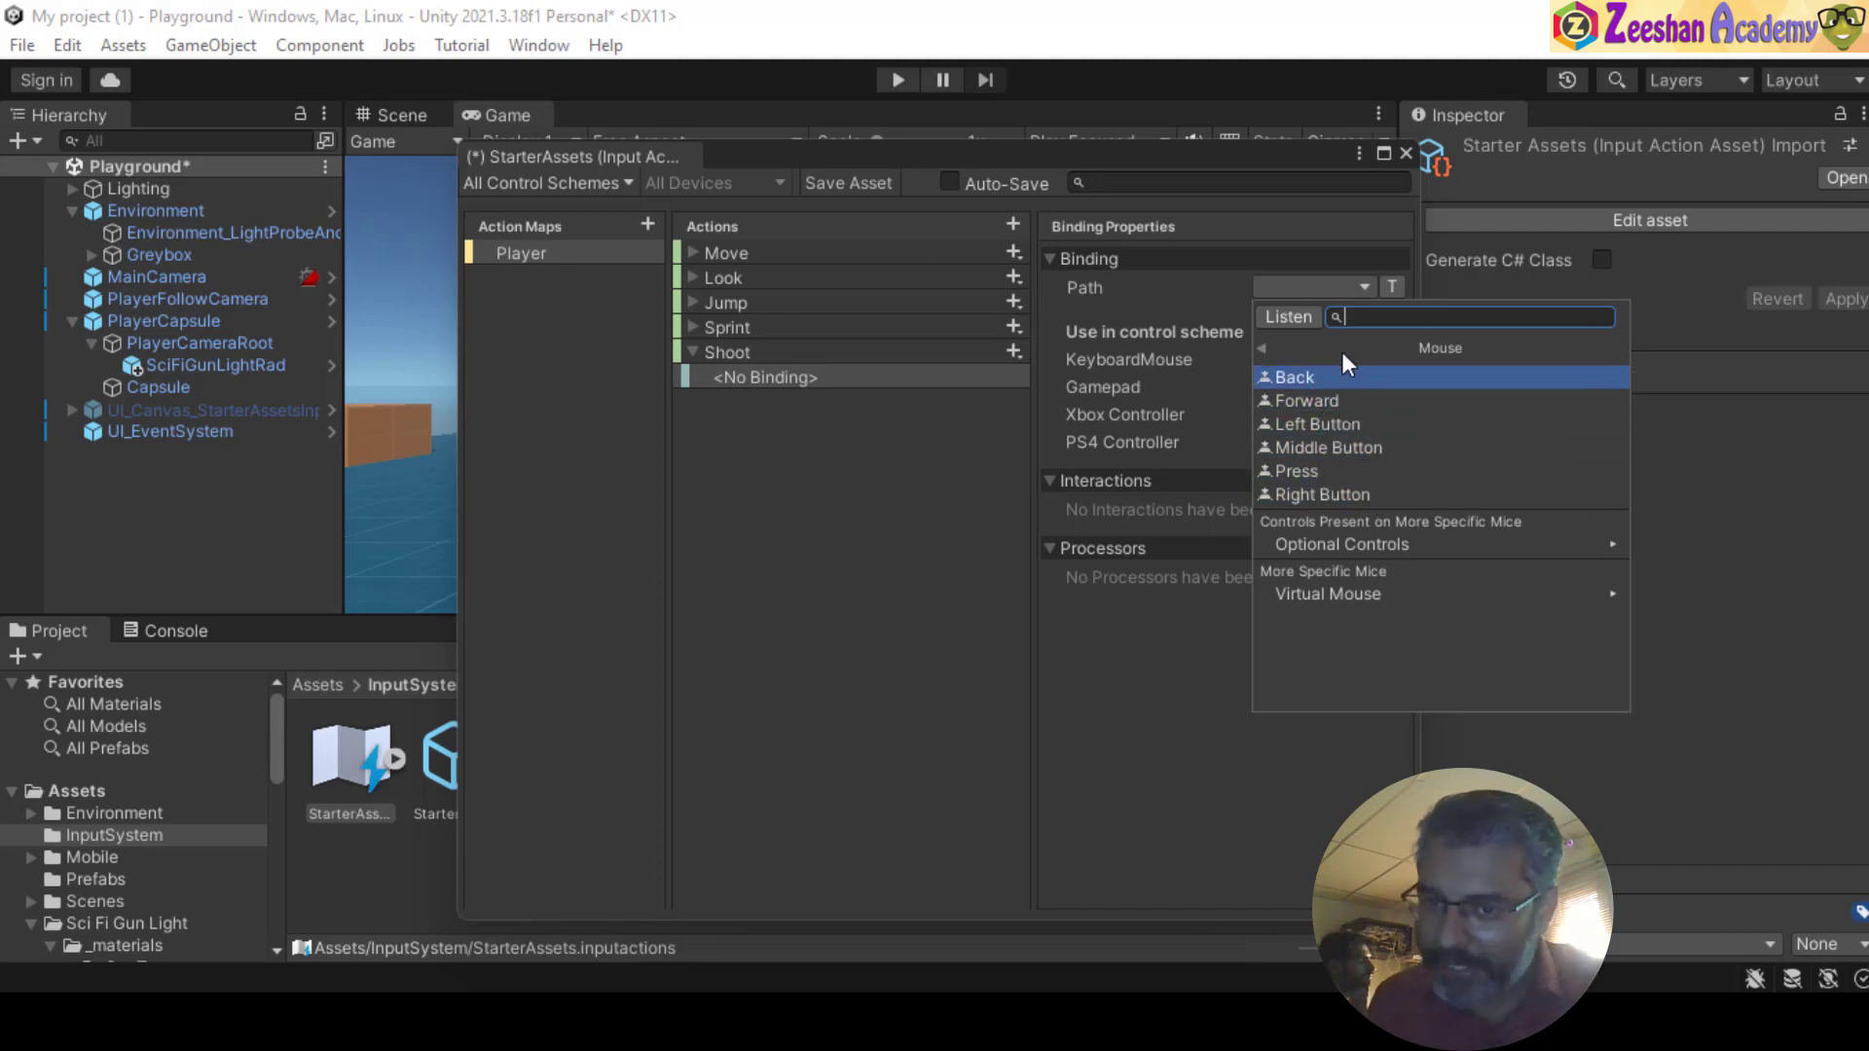
pyautogui.click(1321, 425)
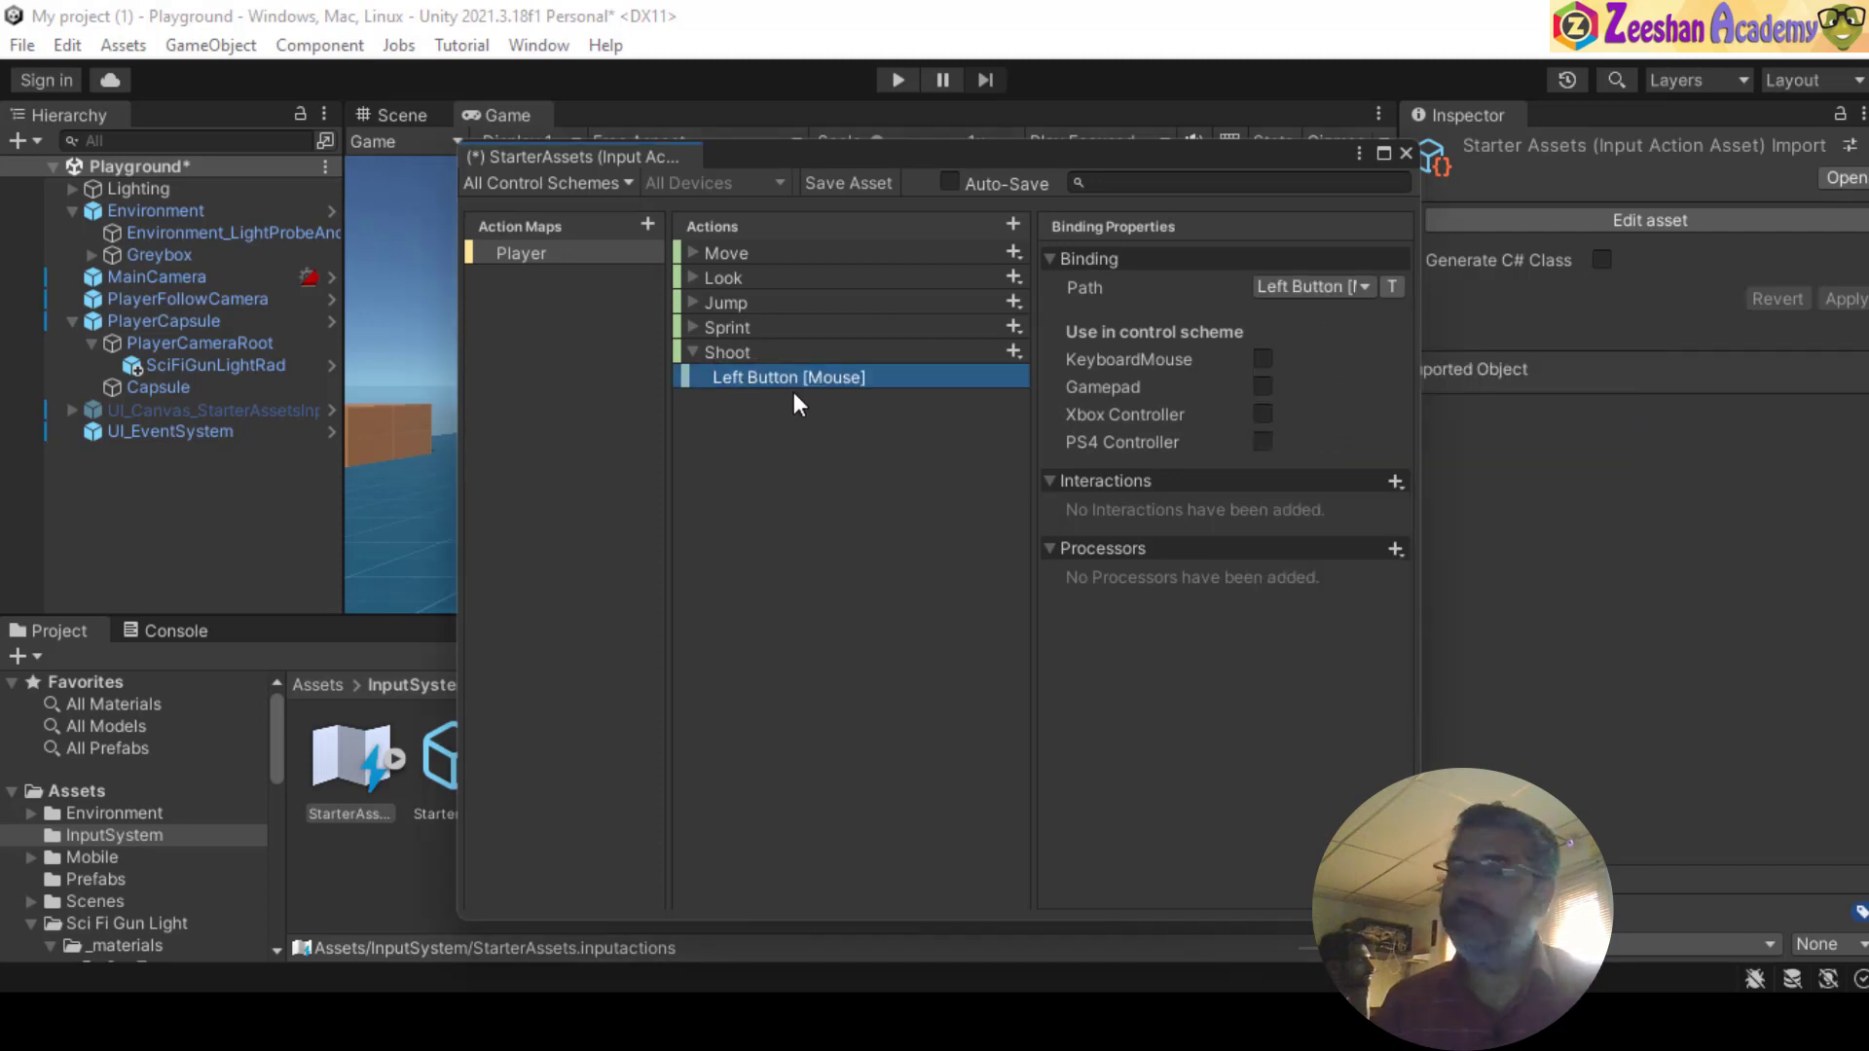
# - Review the existing bindings of the Move, Look and Jump actions, including the properties of WASD and Delta [Pointer]
pyautogui.click(693, 253)
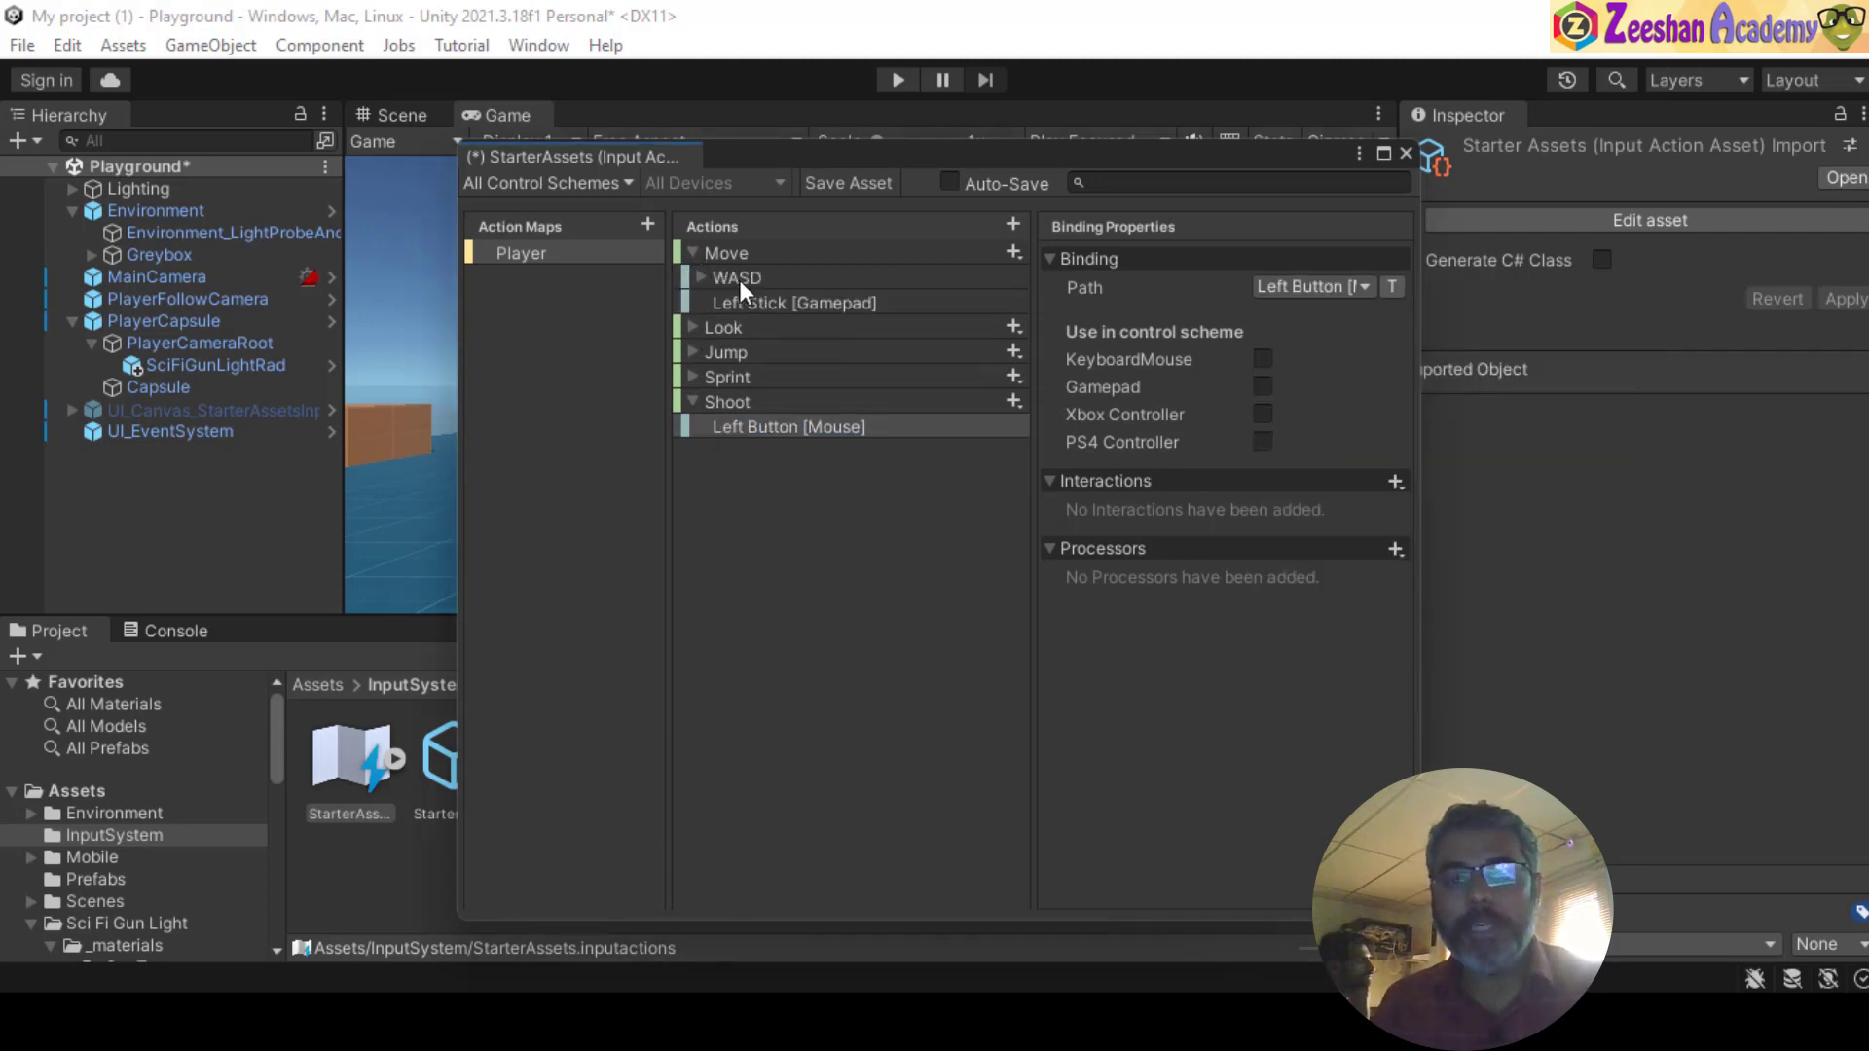
pyautogui.click(739, 279)
pyautogui.click(692, 328)
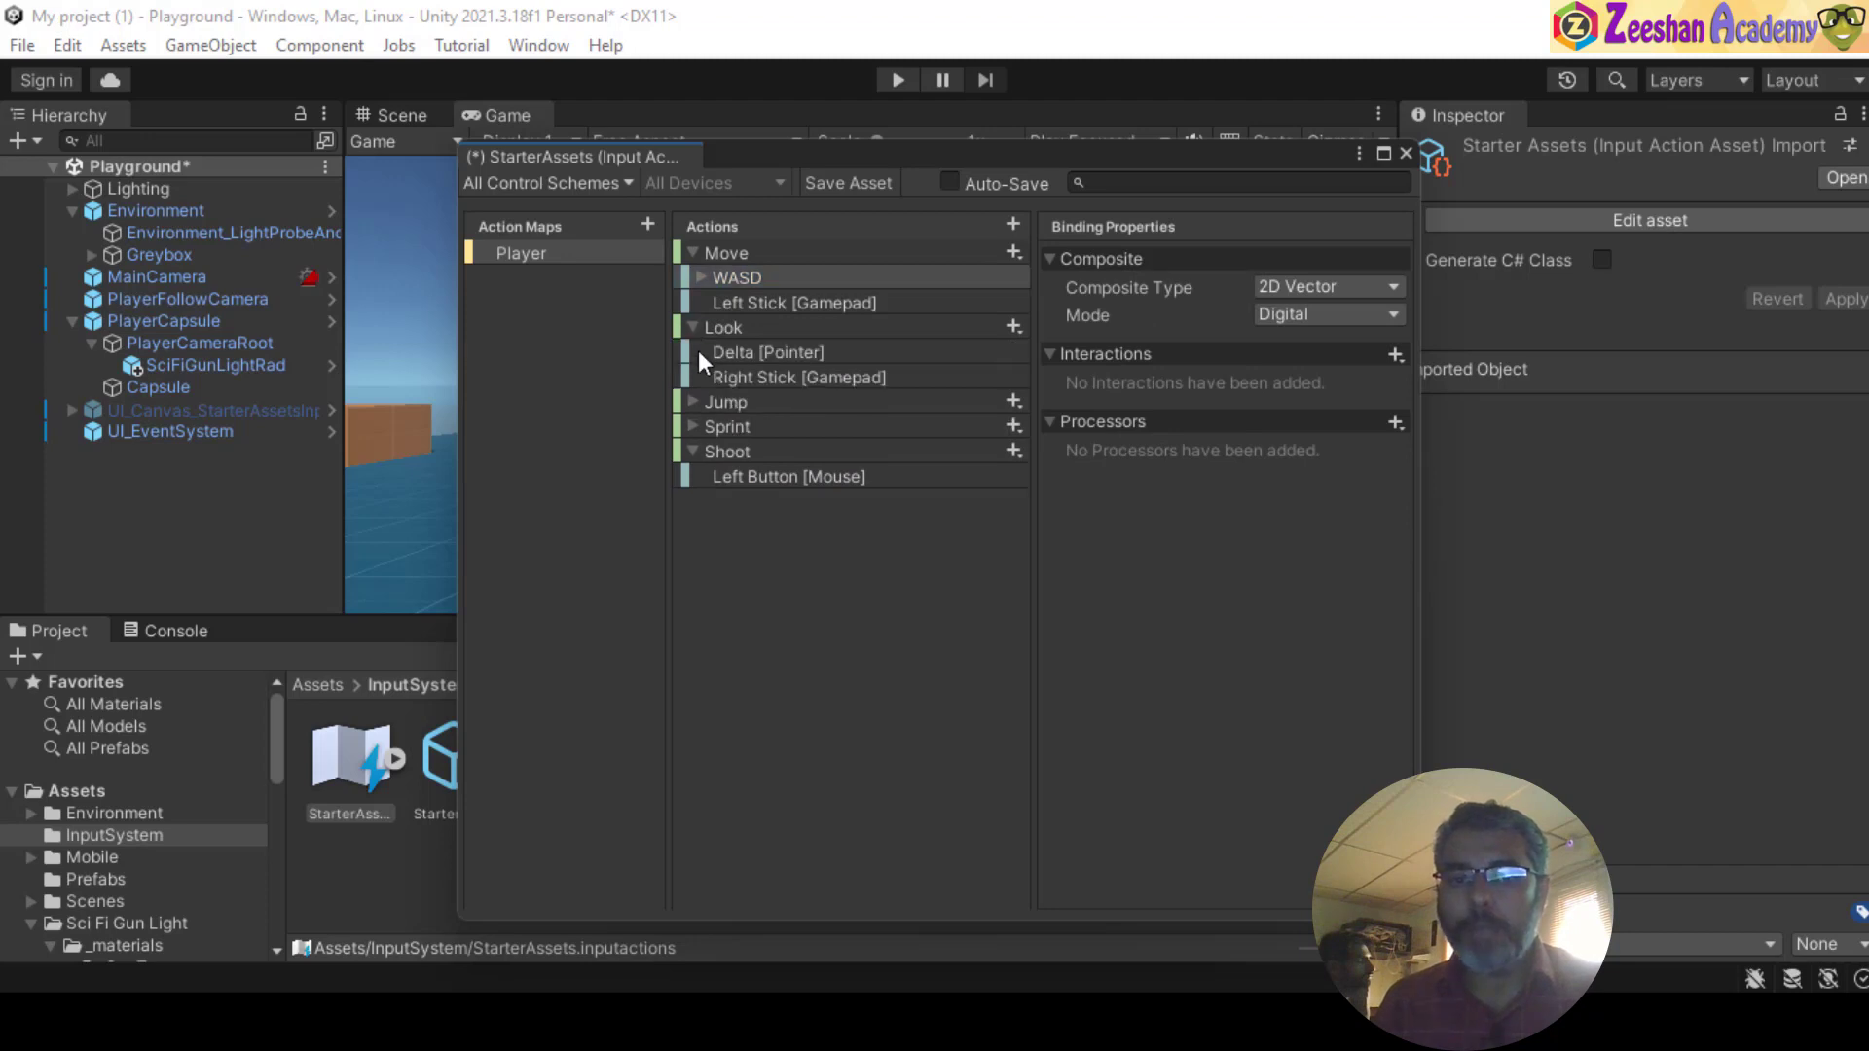
pyautogui.click(776, 352)
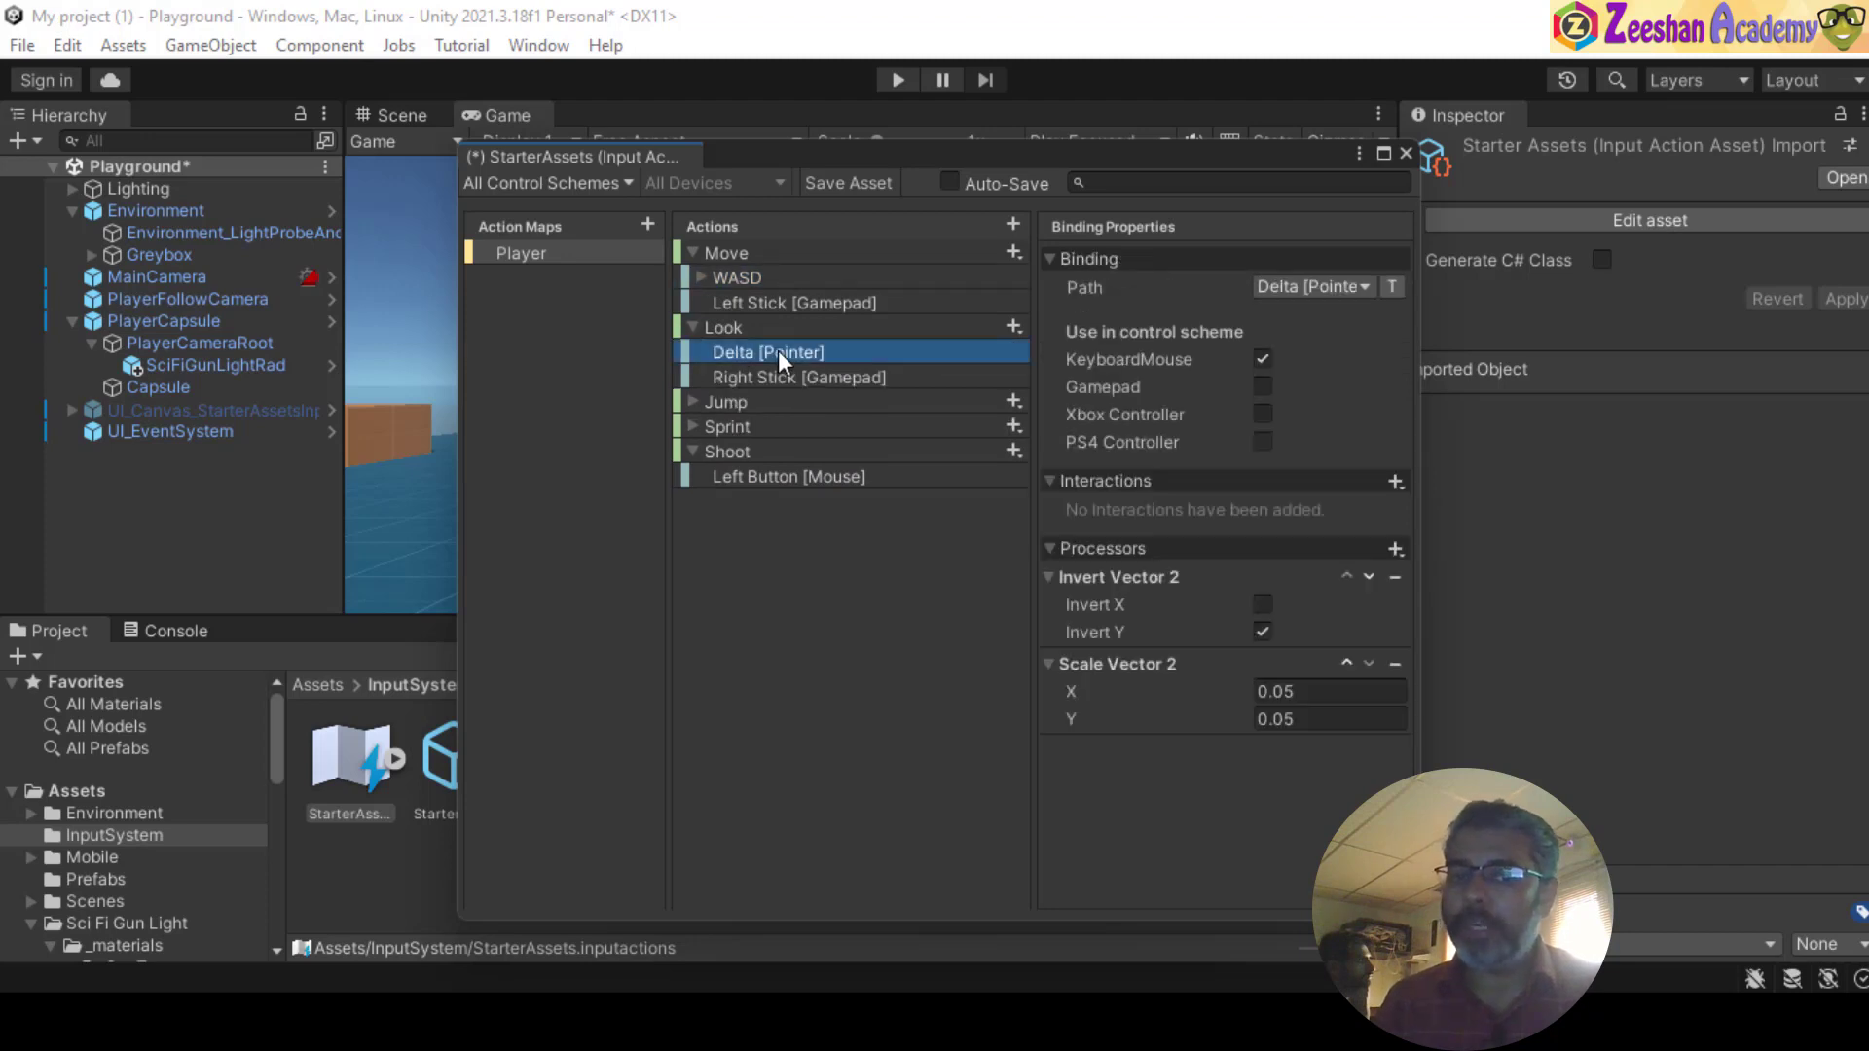
pyautogui.click(690, 401)
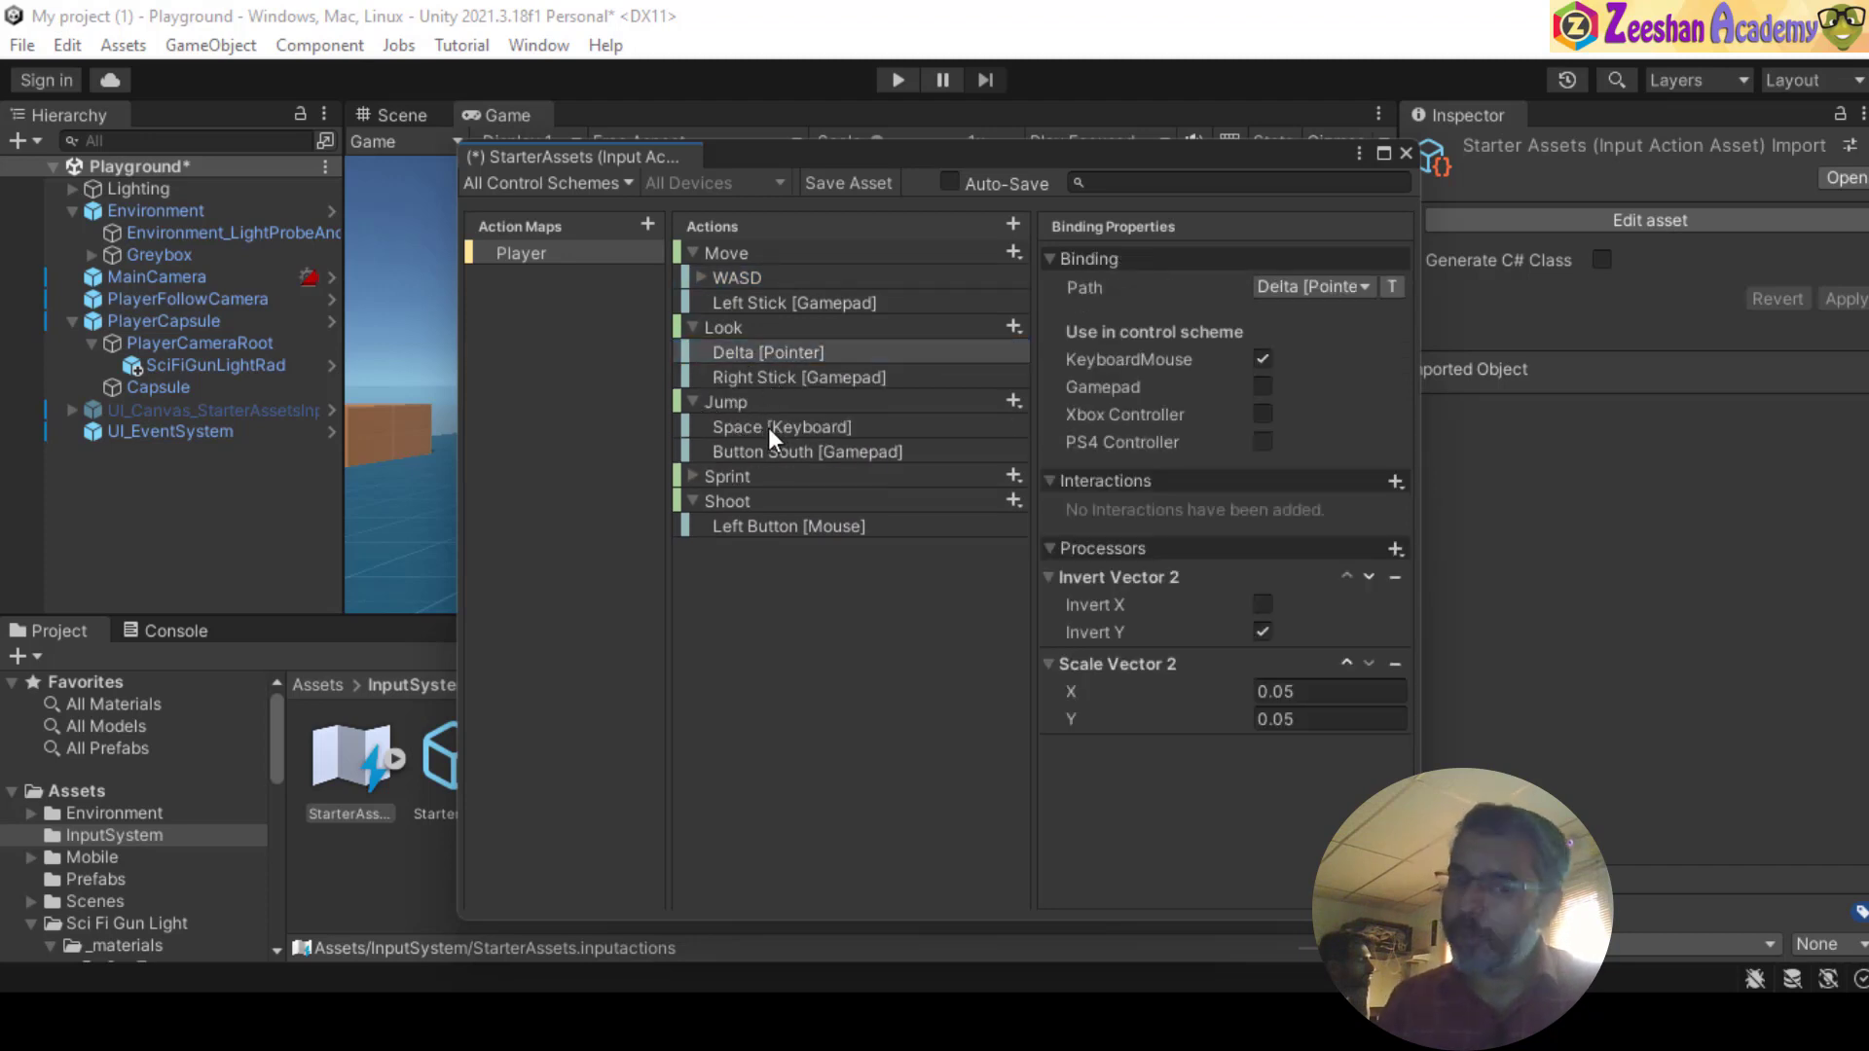
# - Save the StarterAssets input actions asset with the Shoot binding and close its editor window
pyautogui.click(744, 527)
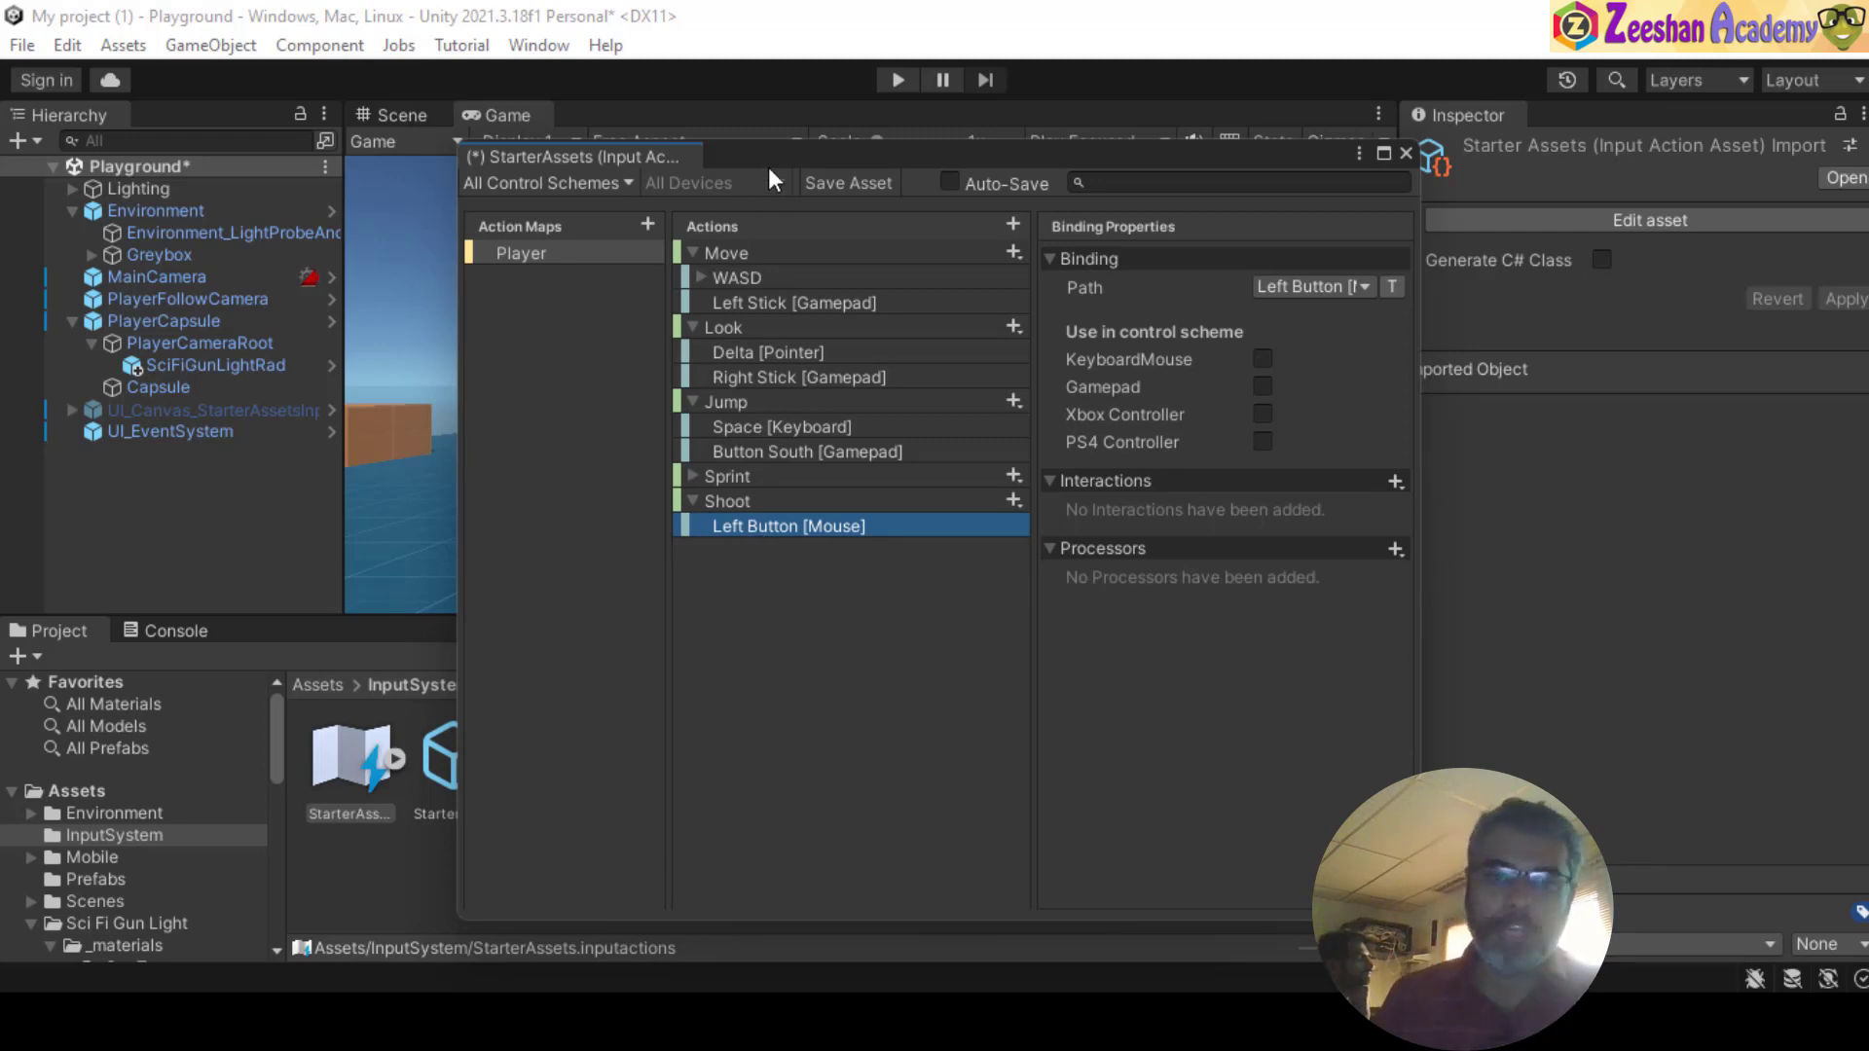
pyautogui.click(847, 184)
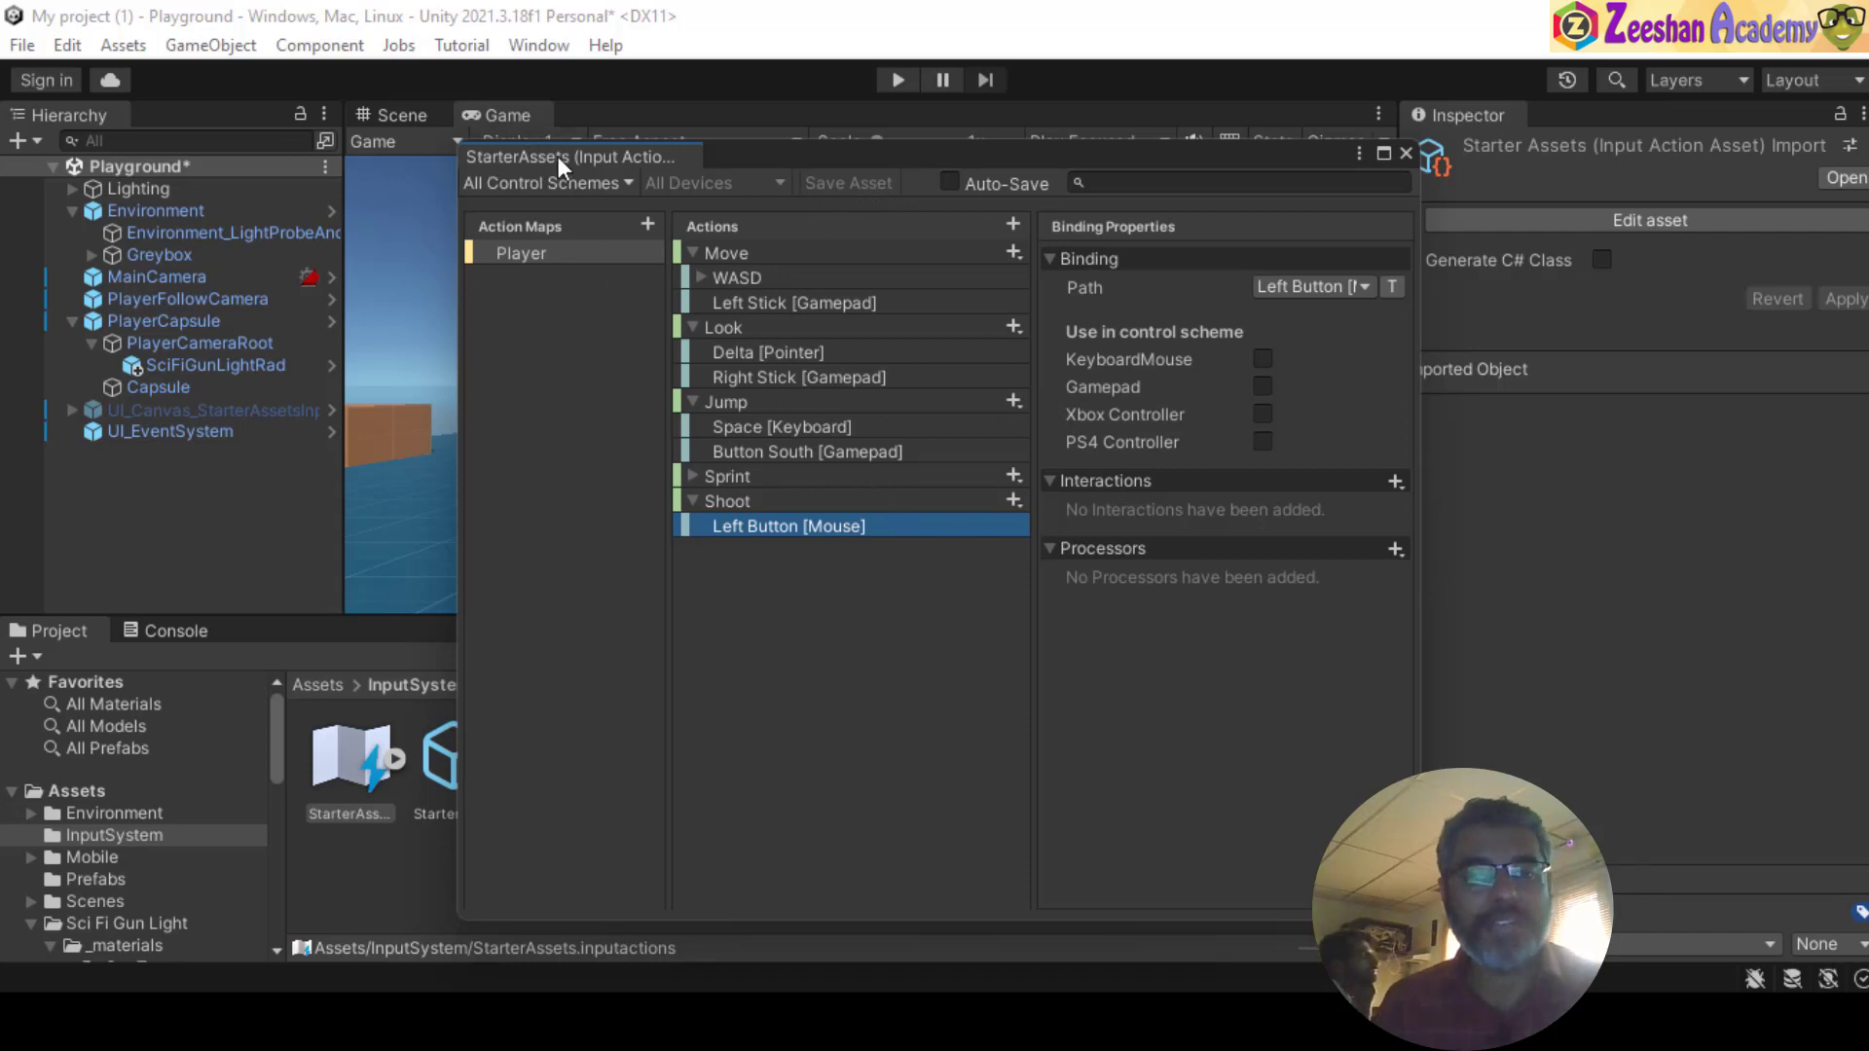
pyautogui.click(1406, 154)
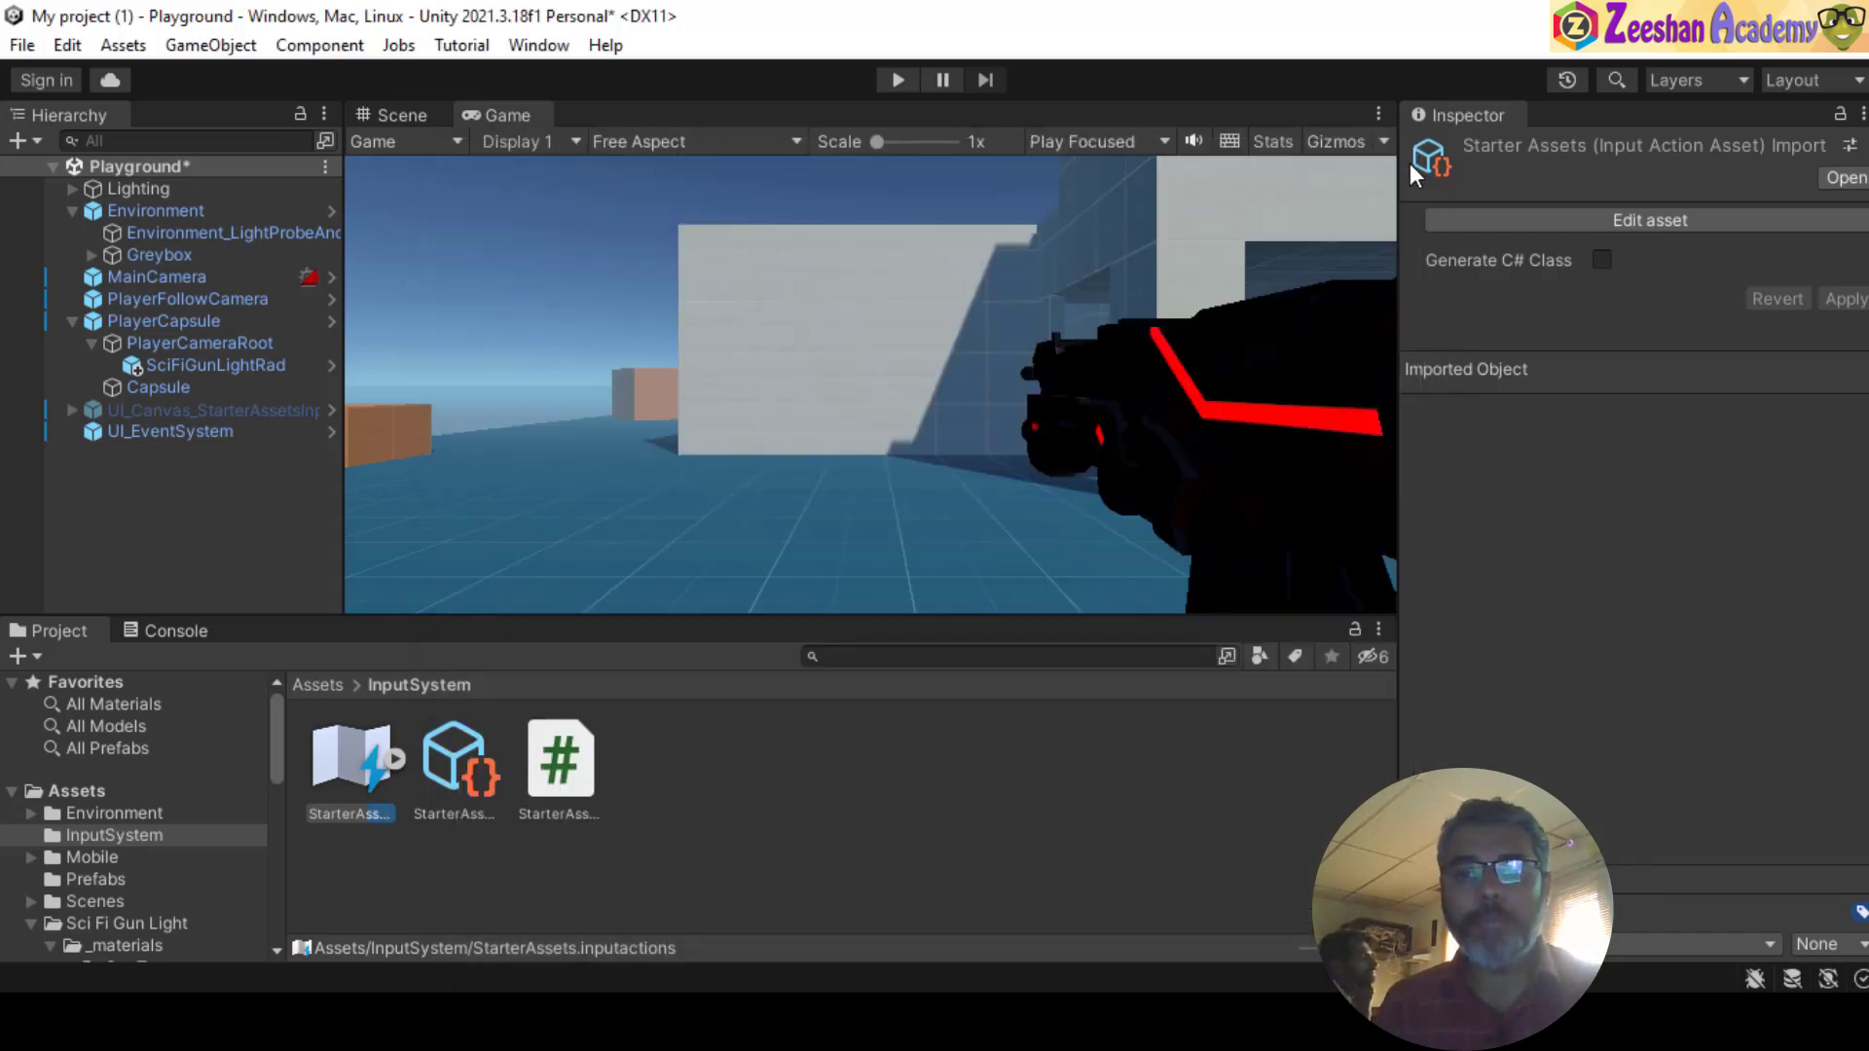
# - Reopen the StarterAssets input actions asset, check the Shoot binding's path among the Mouse controls, and close the editor
pyautogui.doubleClick(356, 786)
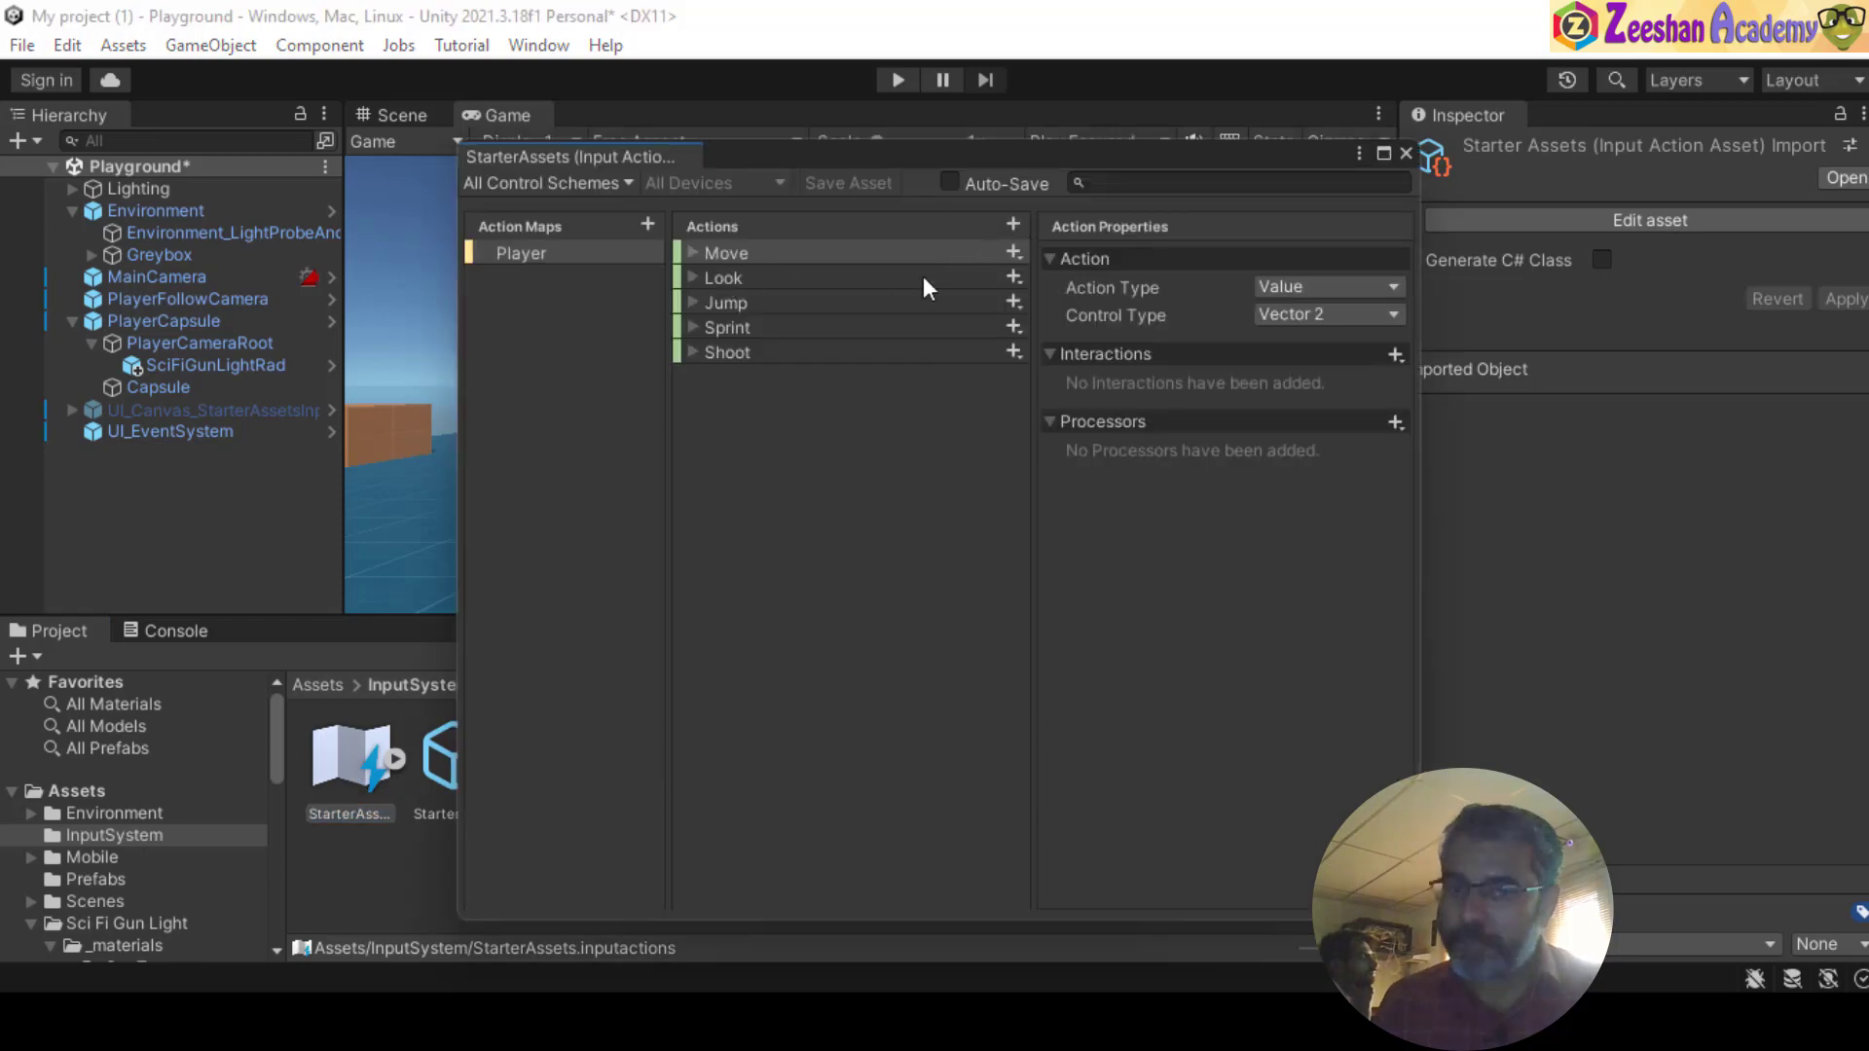
pyautogui.click(725, 352)
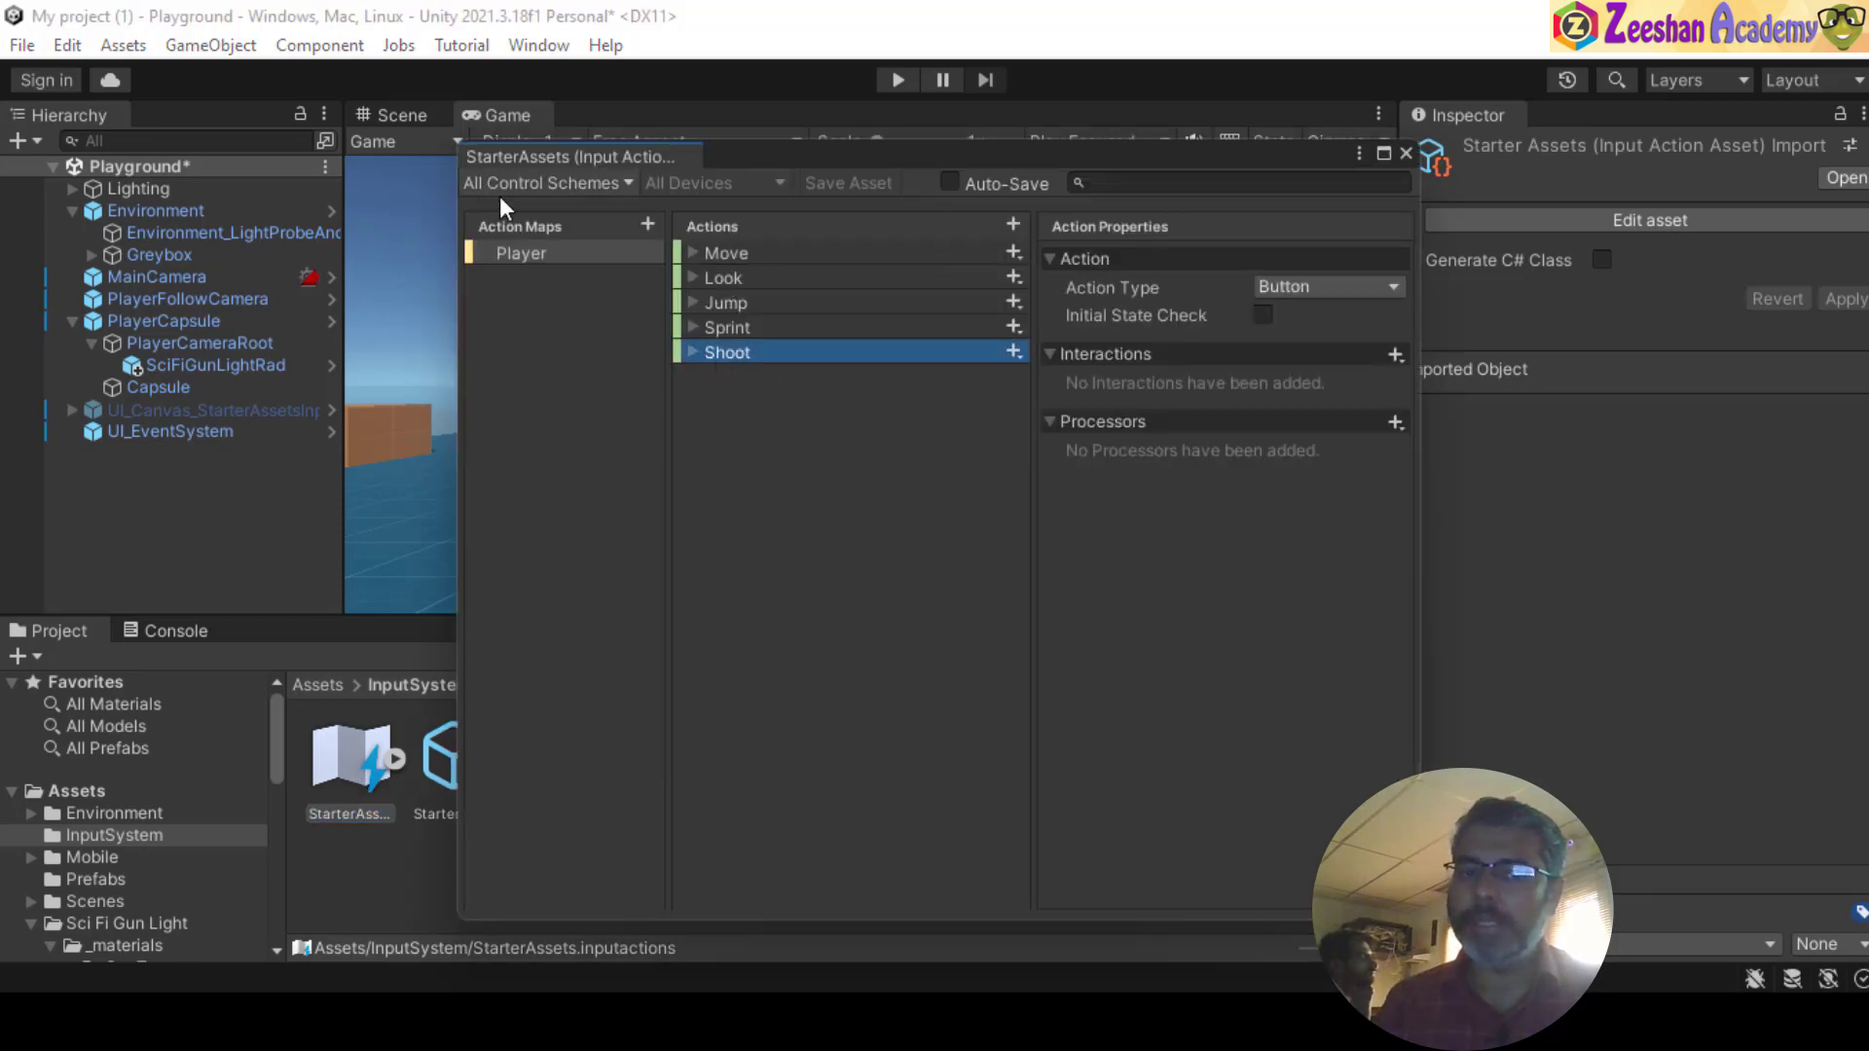
pyautogui.click(691, 353)
pyautogui.click(727, 377)
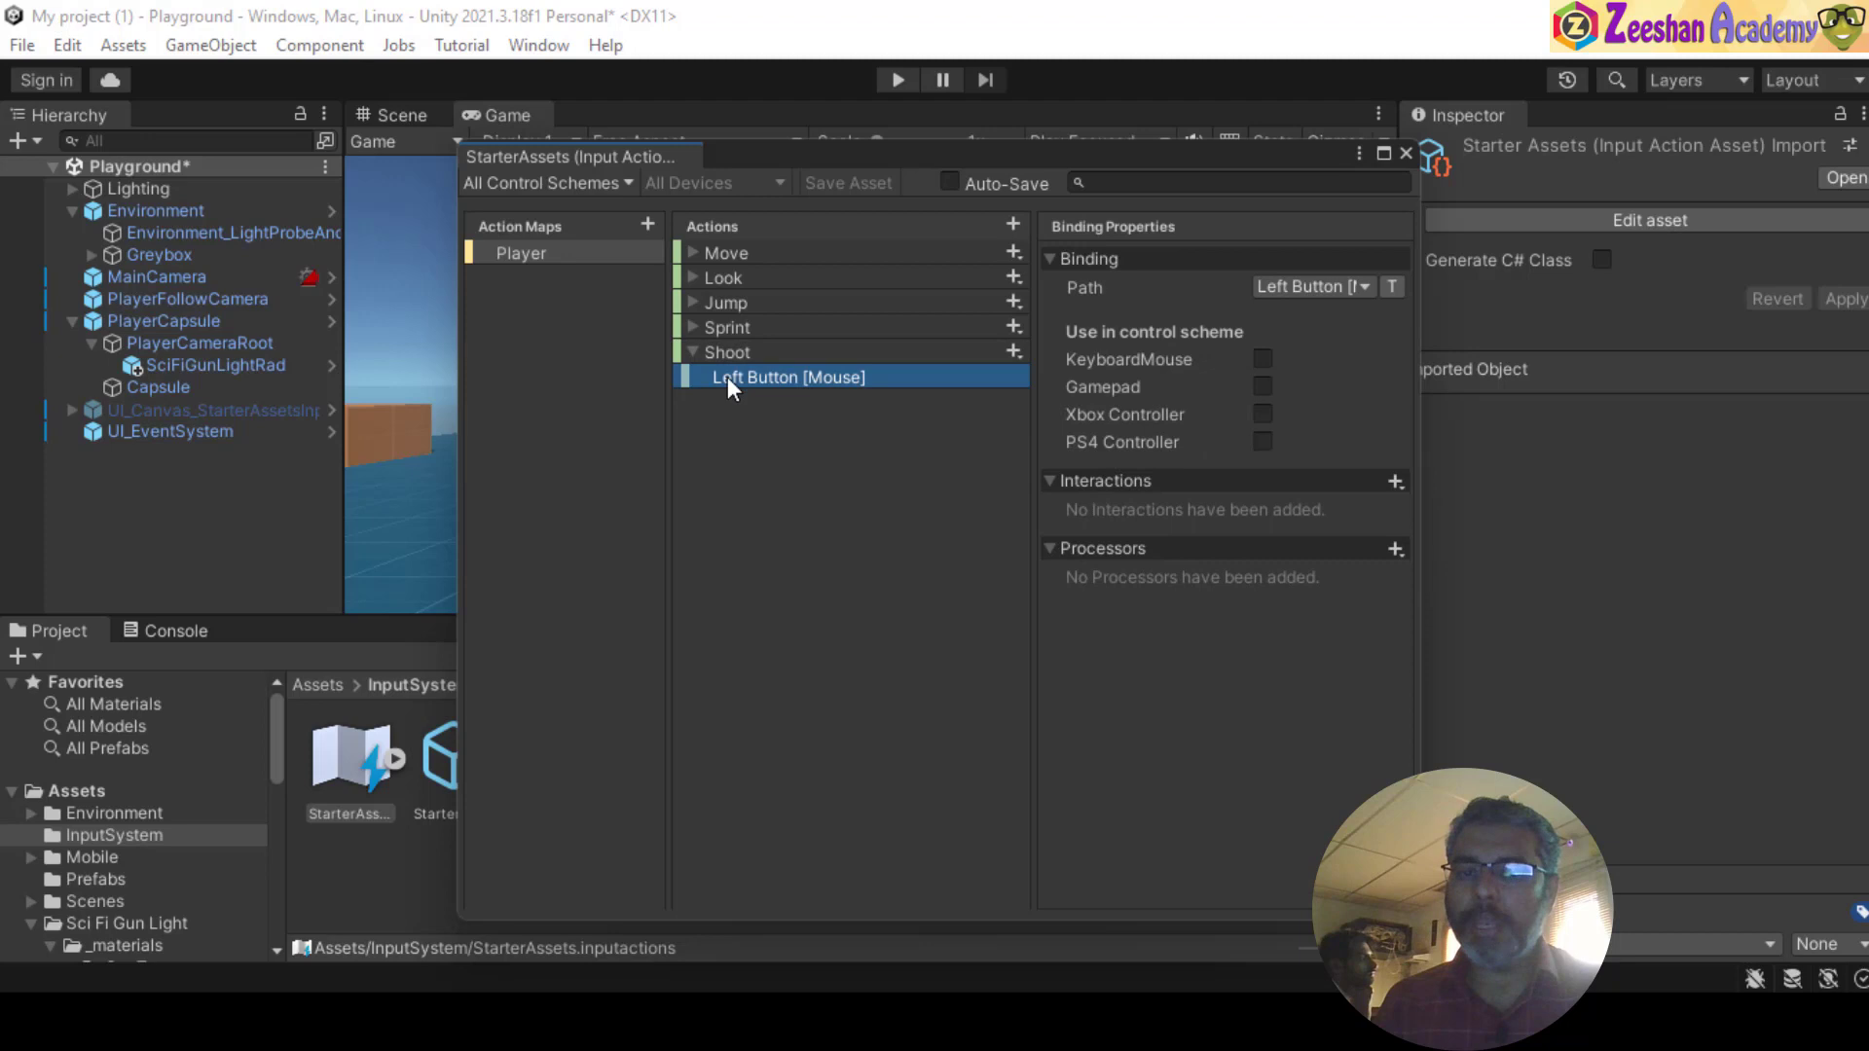
pyautogui.click(1361, 286)
pyautogui.click(1347, 473)
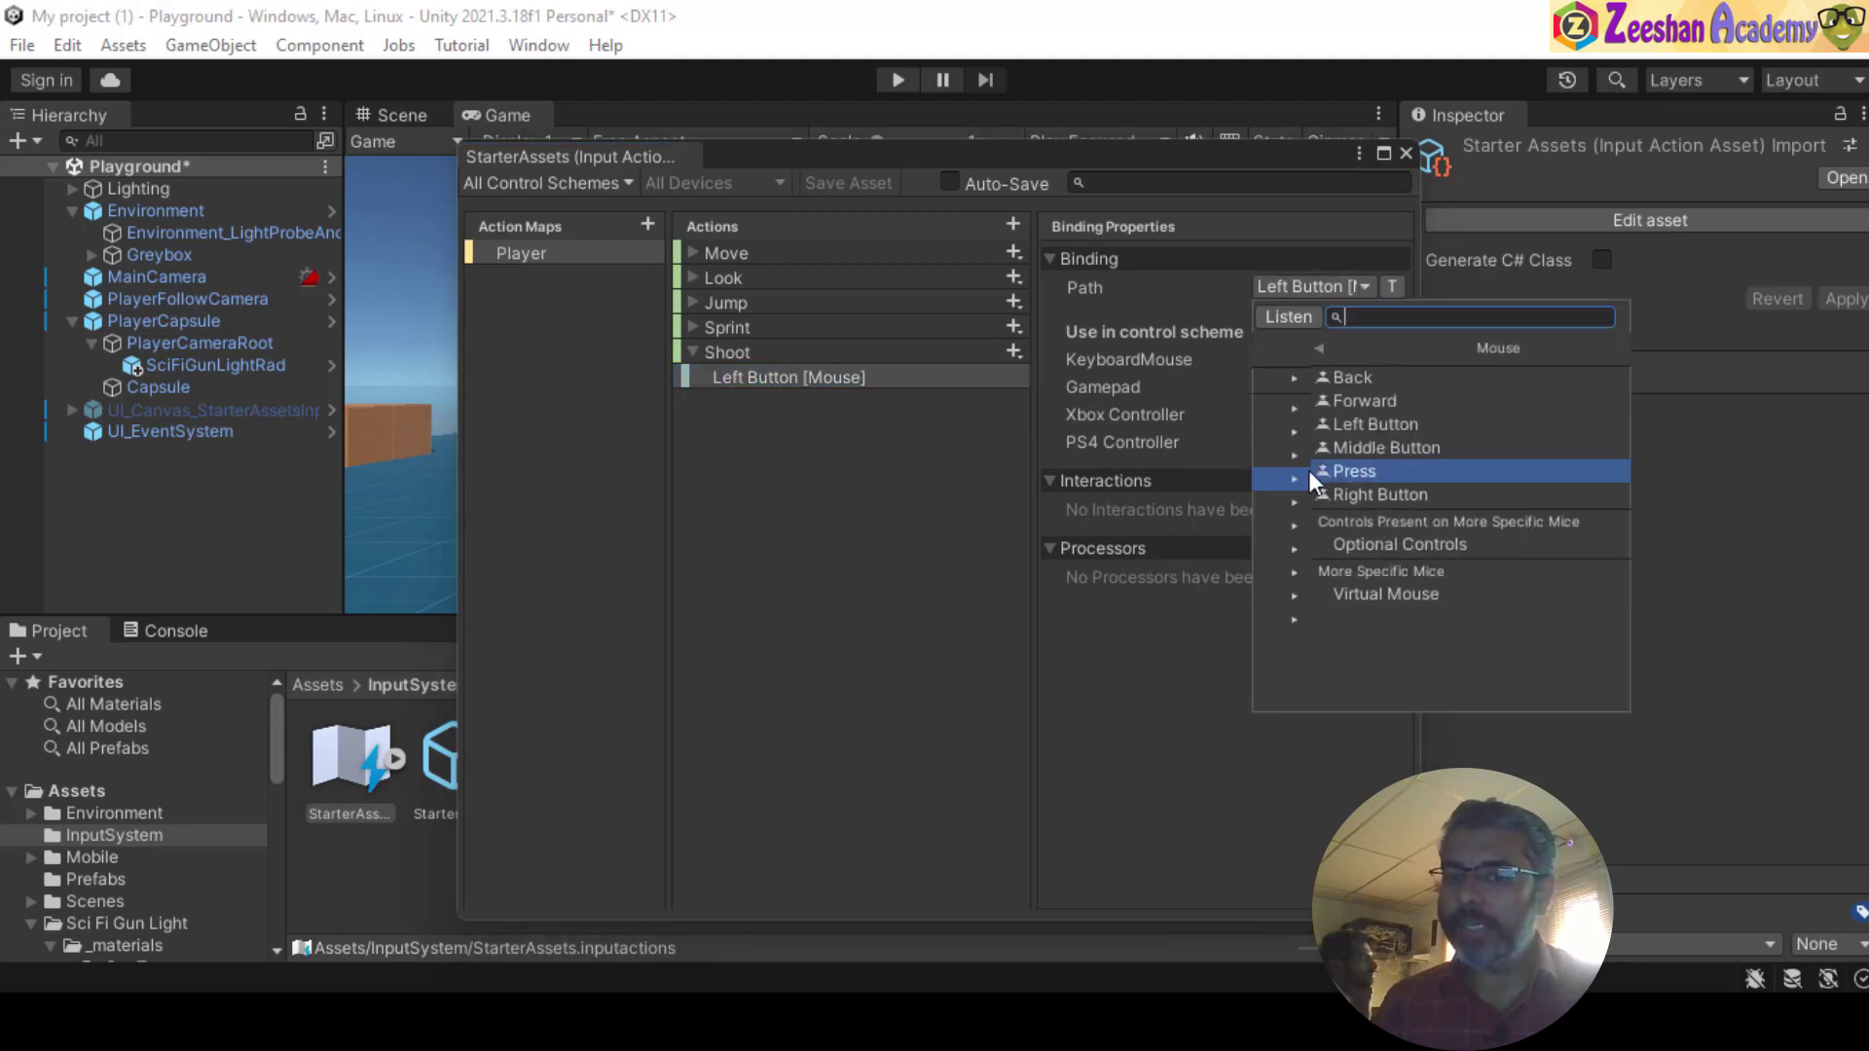
pyautogui.click(1279, 427)
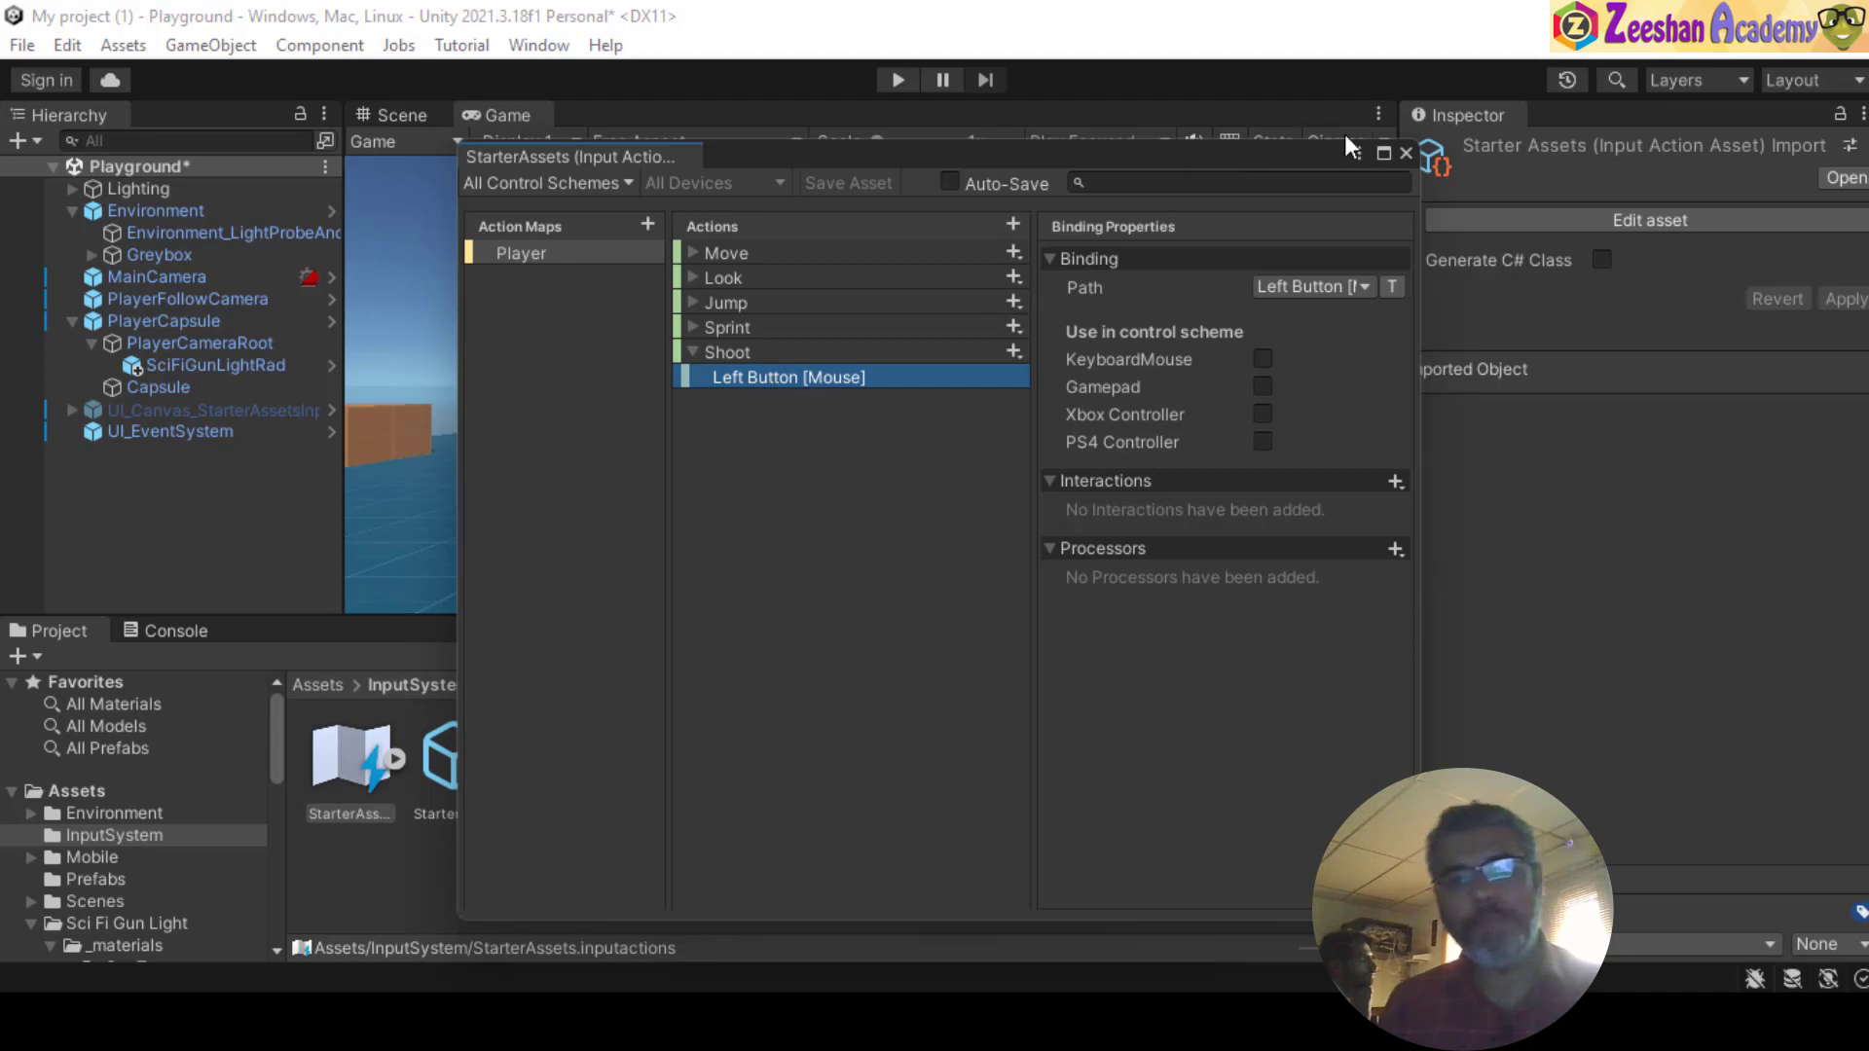
pyautogui.click(1404, 153)
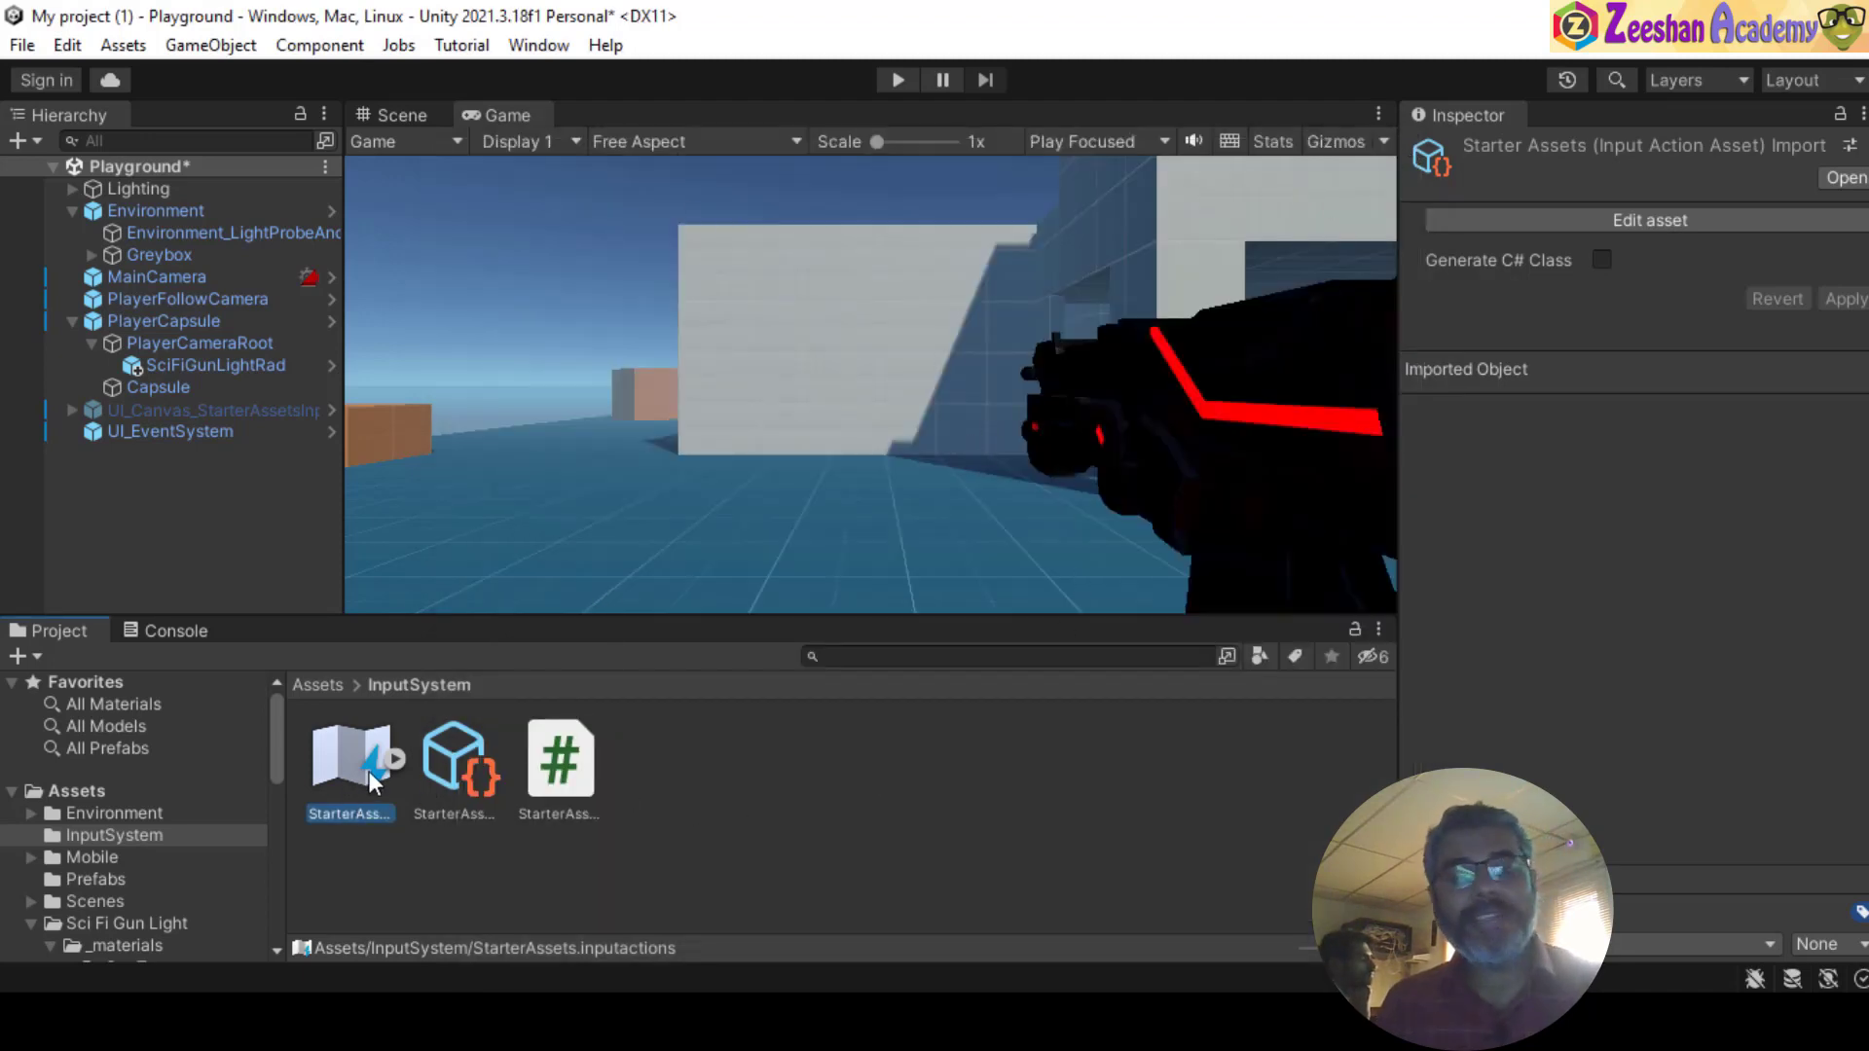
# - Open the StarterAssetsInputs script from the InputSystem folder in Visual Studio Code and go to its variable declarations
pyautogui.click(563, 773)
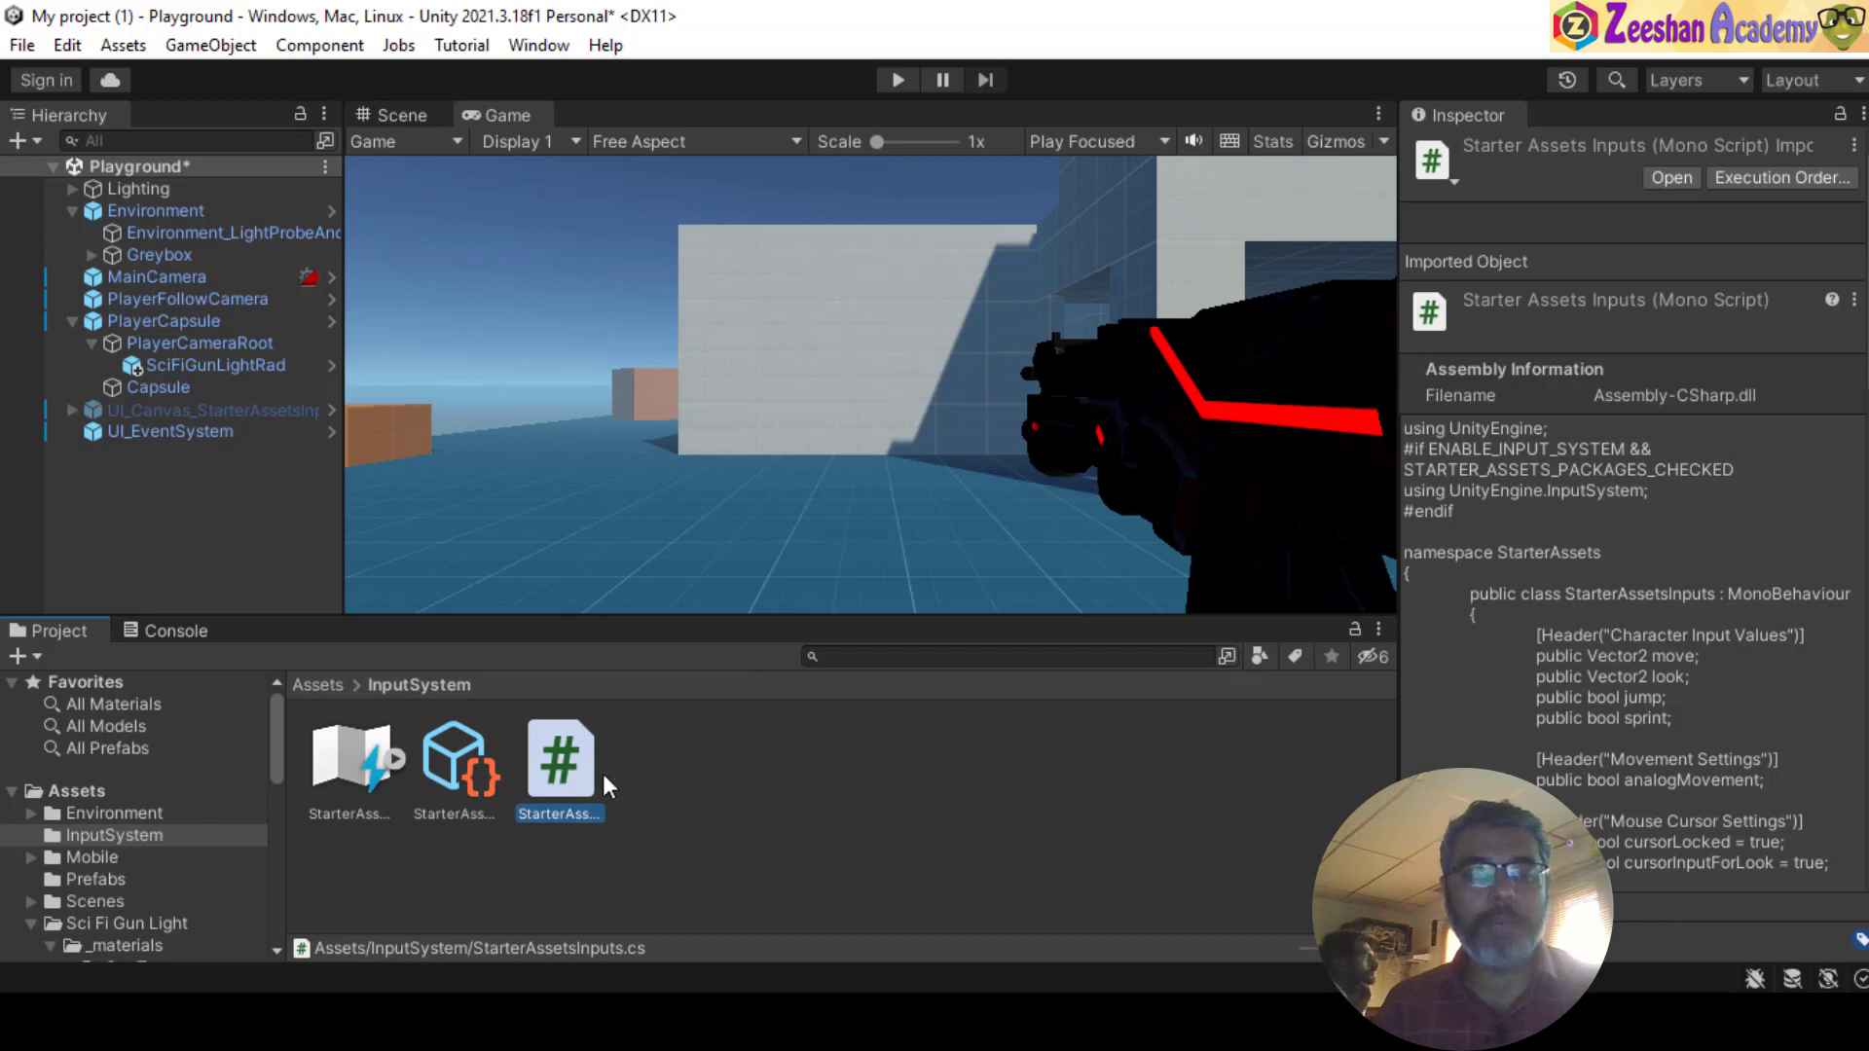
pyautogui.doubleClick(563, 773)
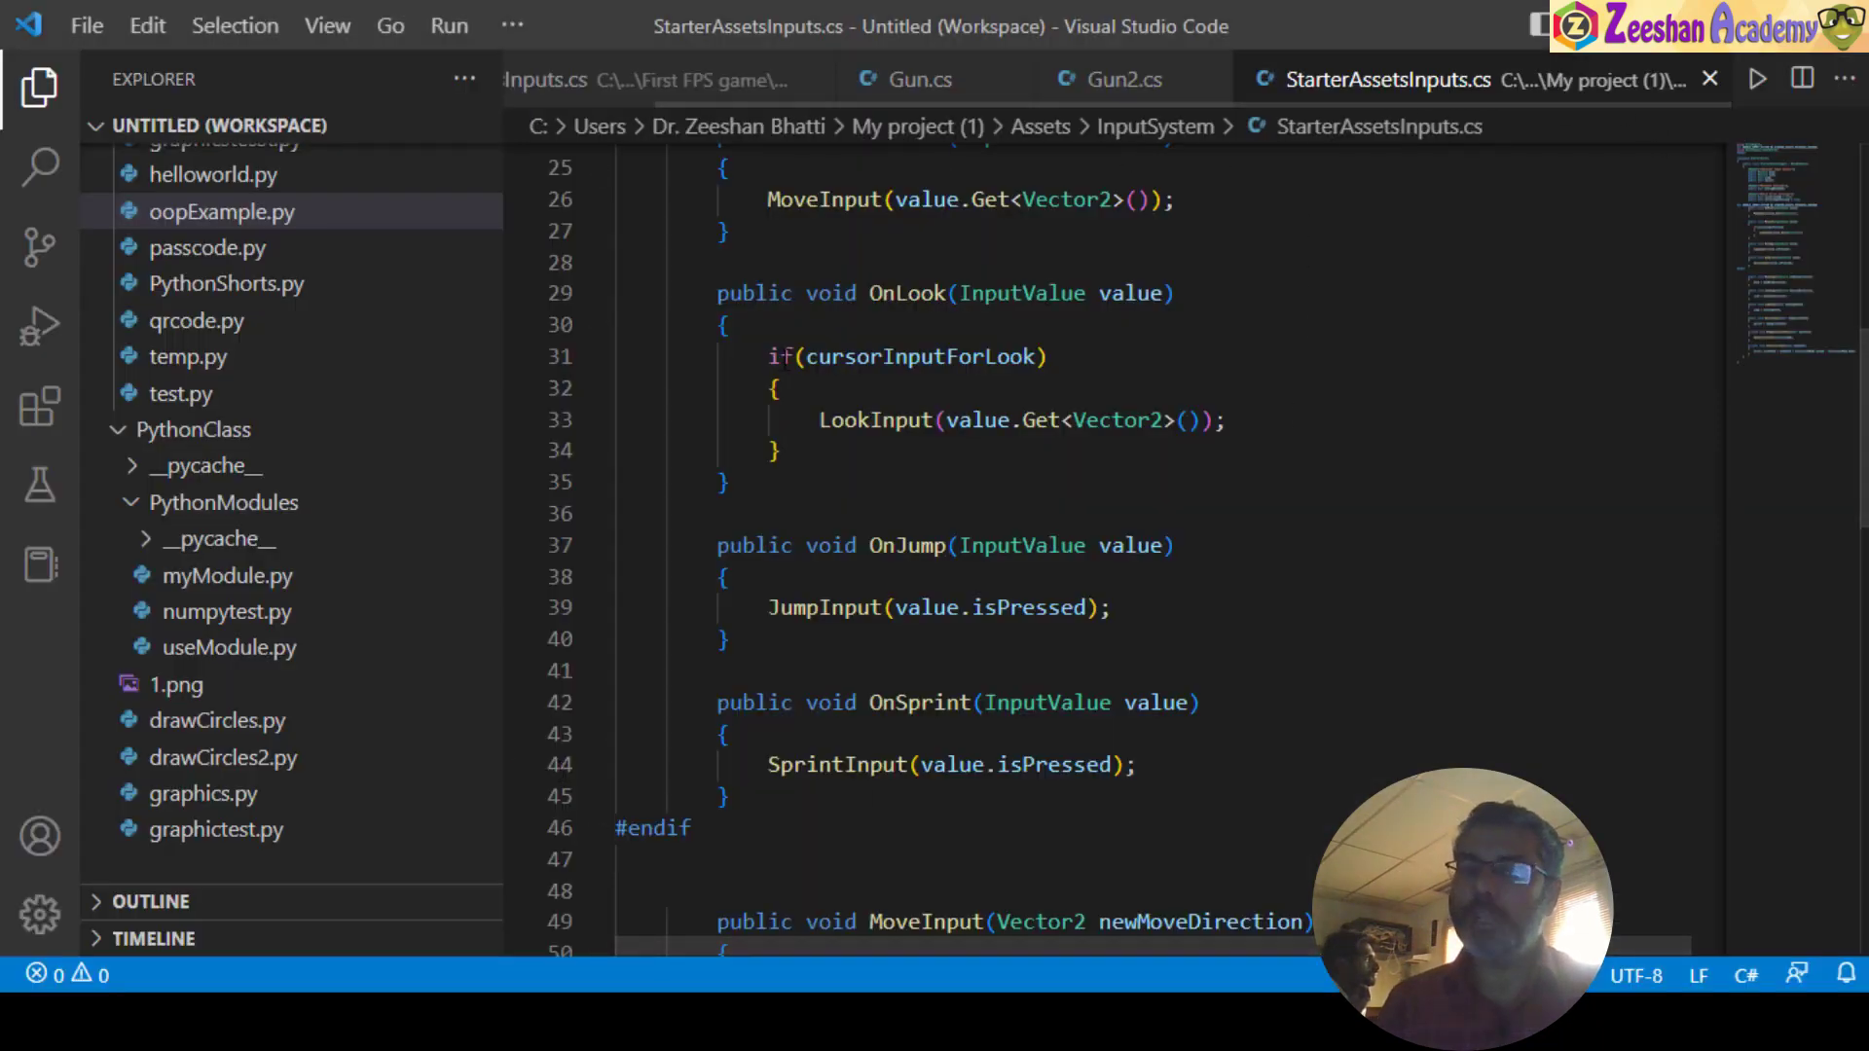
pyautogui.scroll(8, 1344, 596)
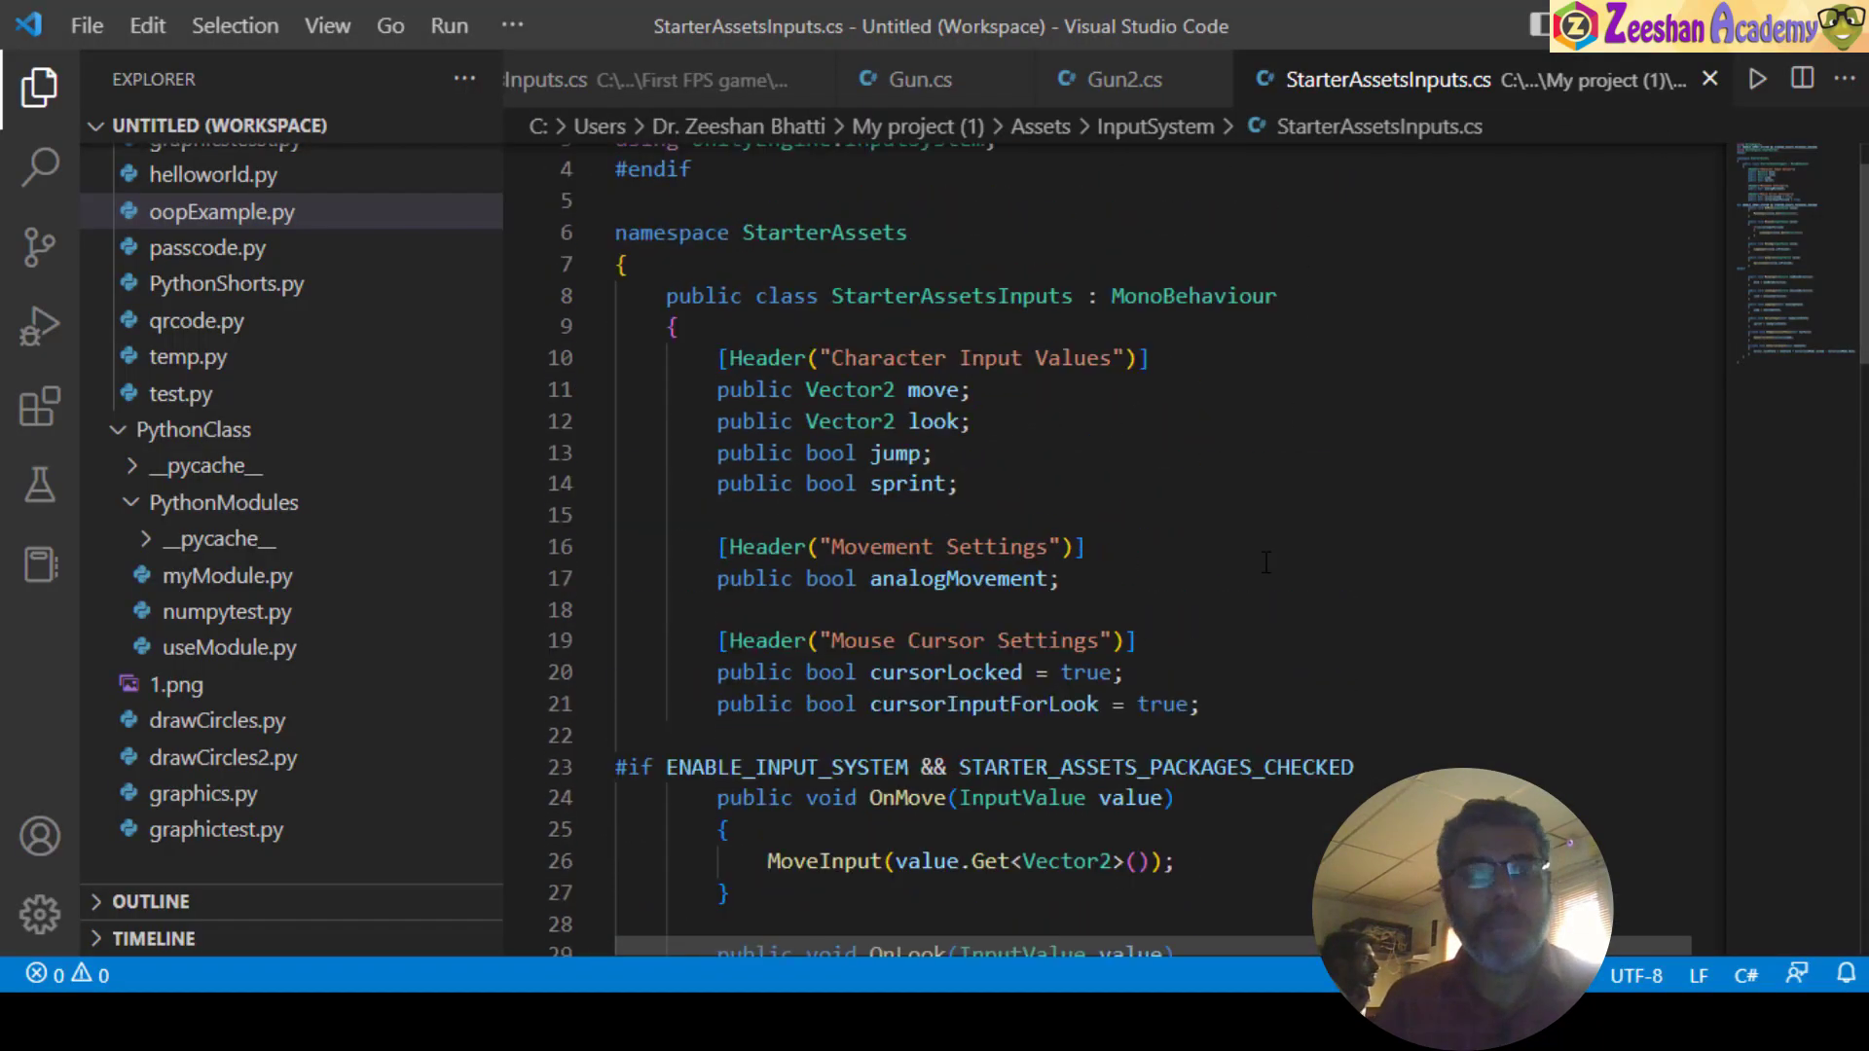
# - Copy the line "public bool shoot;" from the First FPS game project's StarterAssetsInputs.cs and close the Gun2.cs file
pyautogui.click(712, 97)
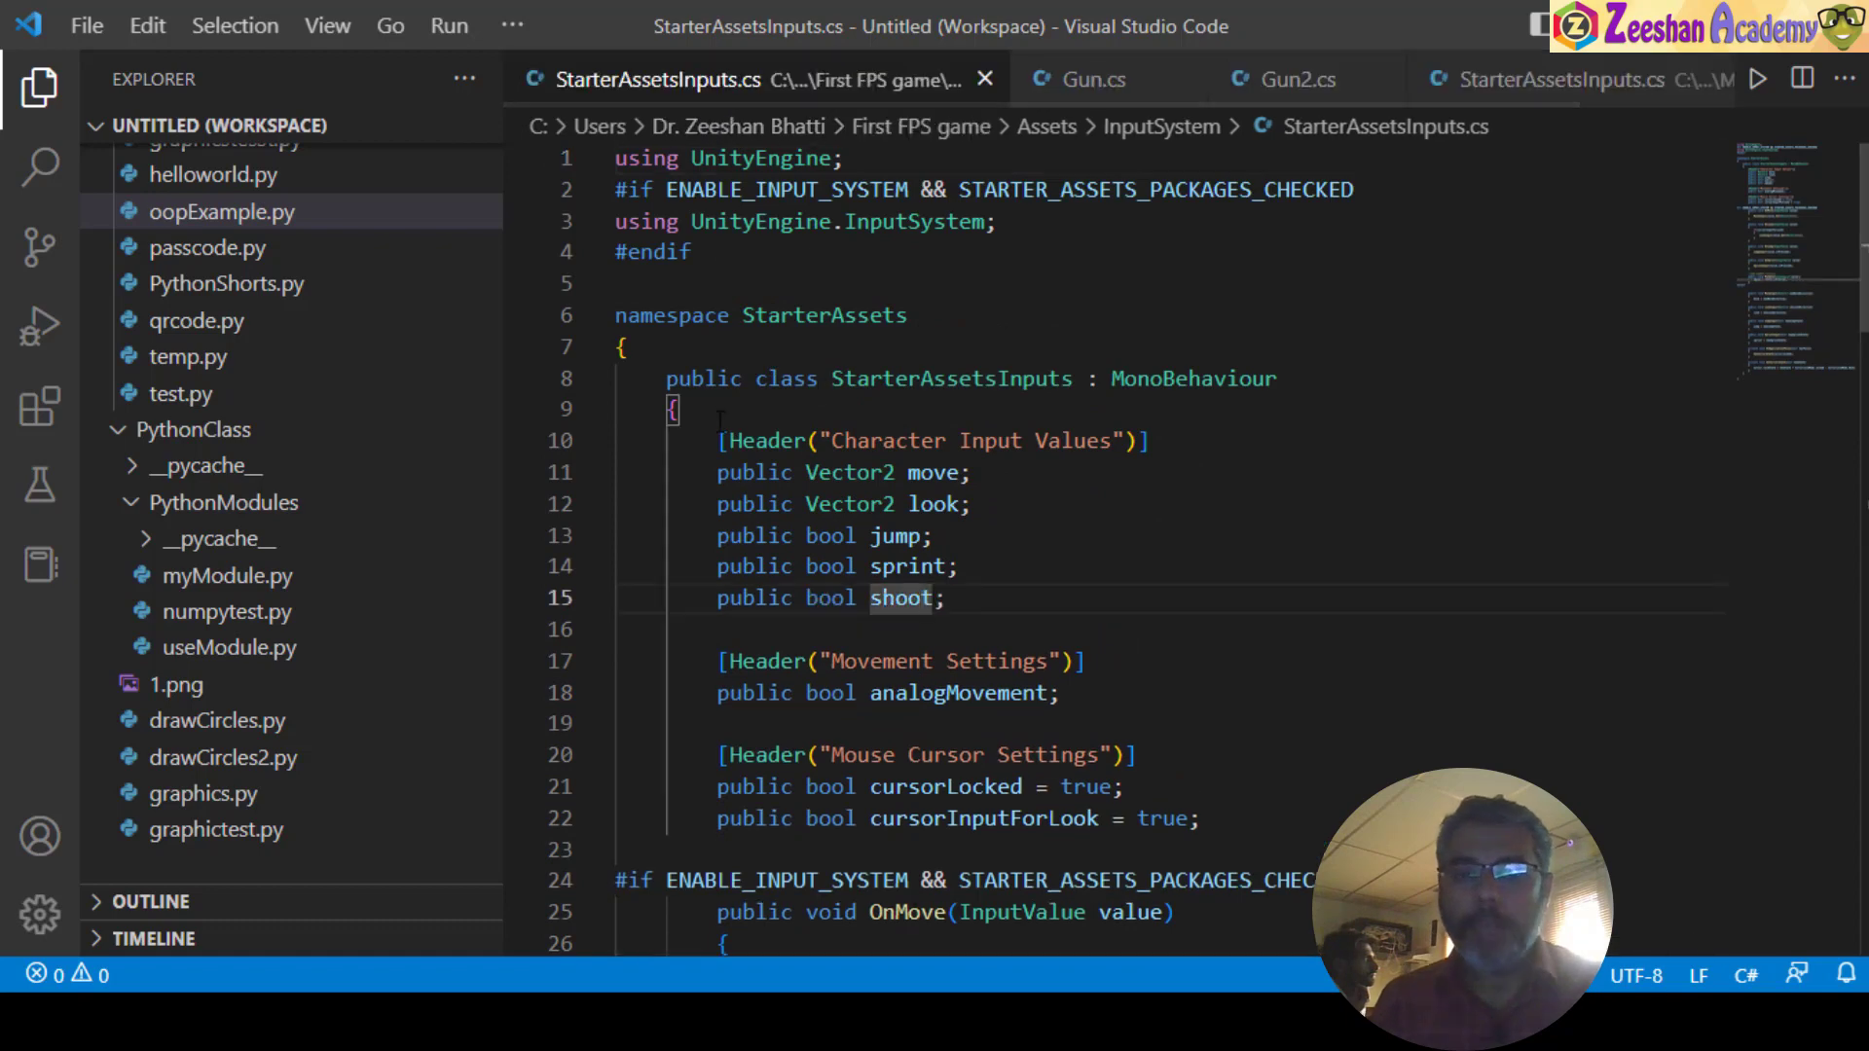
pyautogui.moveTo(704, 595); pyautogui.dragTo(617, 629)
pyautogui.hotkey('ctrl', 'c')
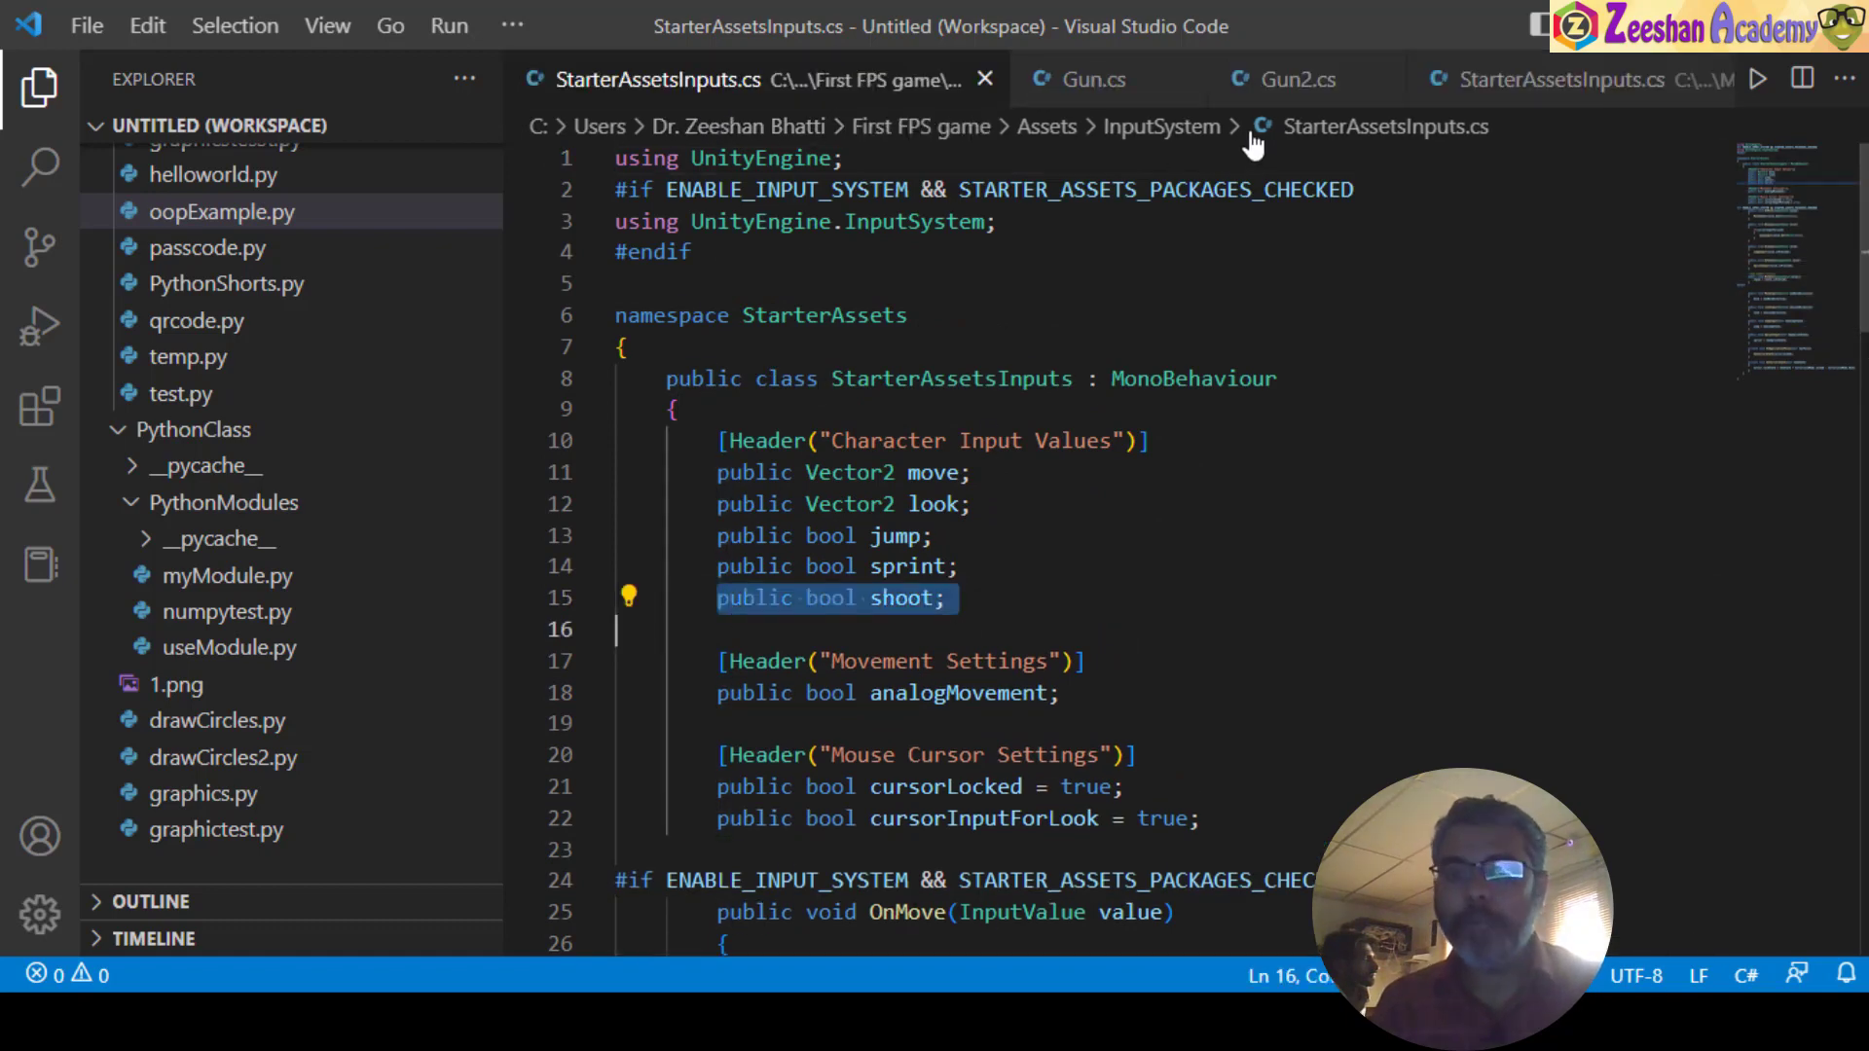
pyautogui.click(1376, 85)
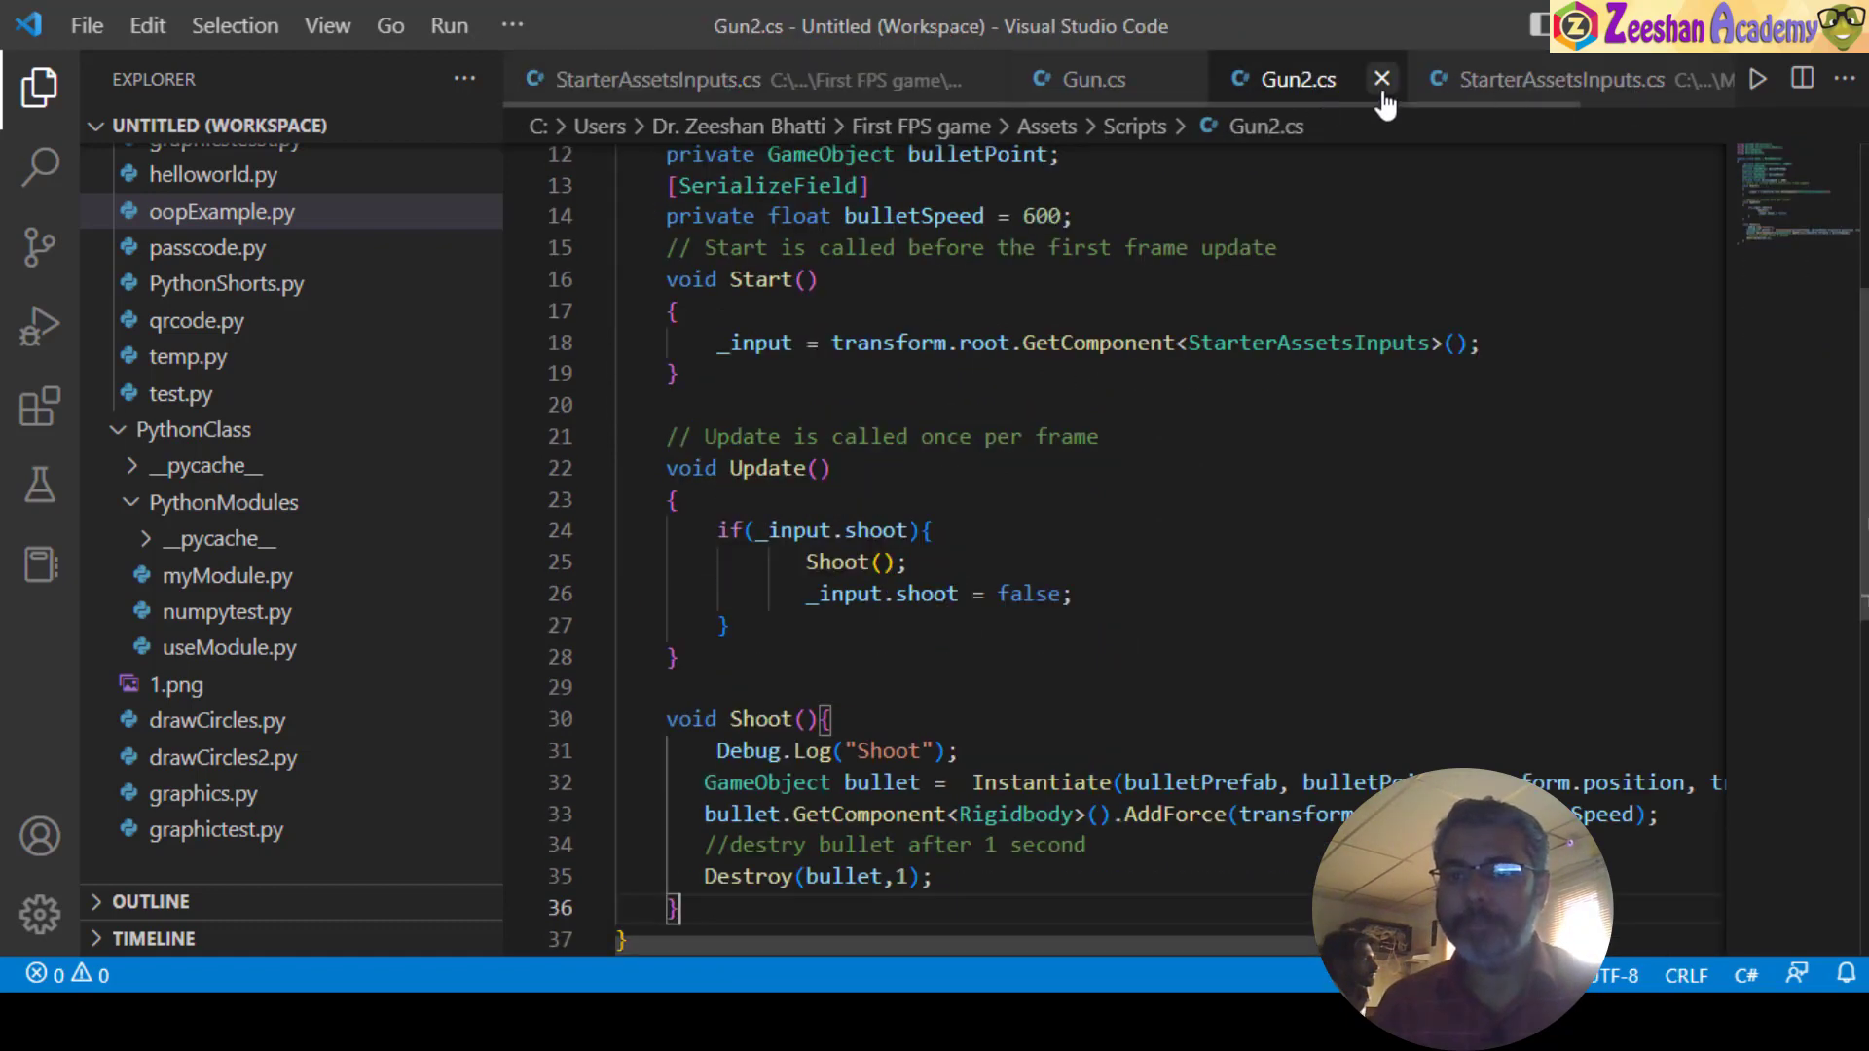
pyautogui.click(1381, 85)
pyautogui.click(1381, 86)
# - Insert the copied declaration "public bool shoot;" below the sprint variable in My project (1)'s StarterAssetsInputs.cs
pyautogui.click(993, 569)
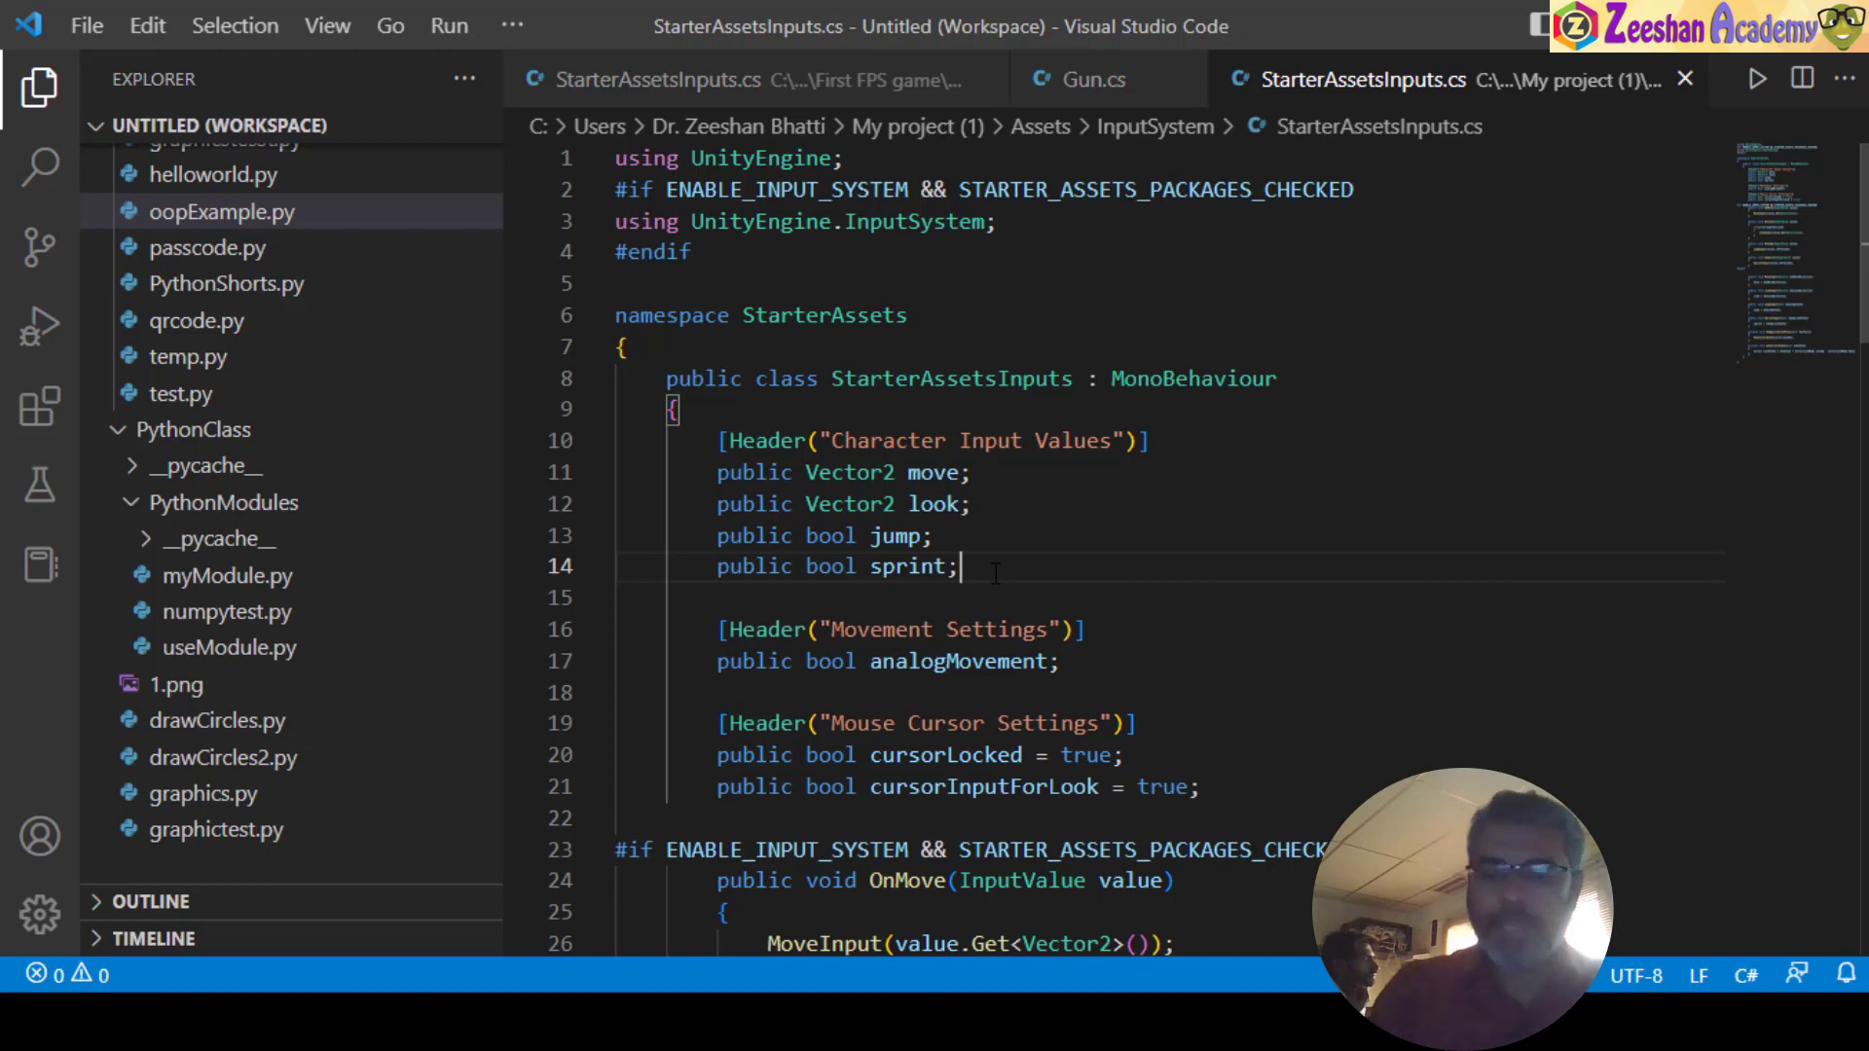
pyautogui.press('Return')
pyautogui.hotkey('ctrl', 'v')
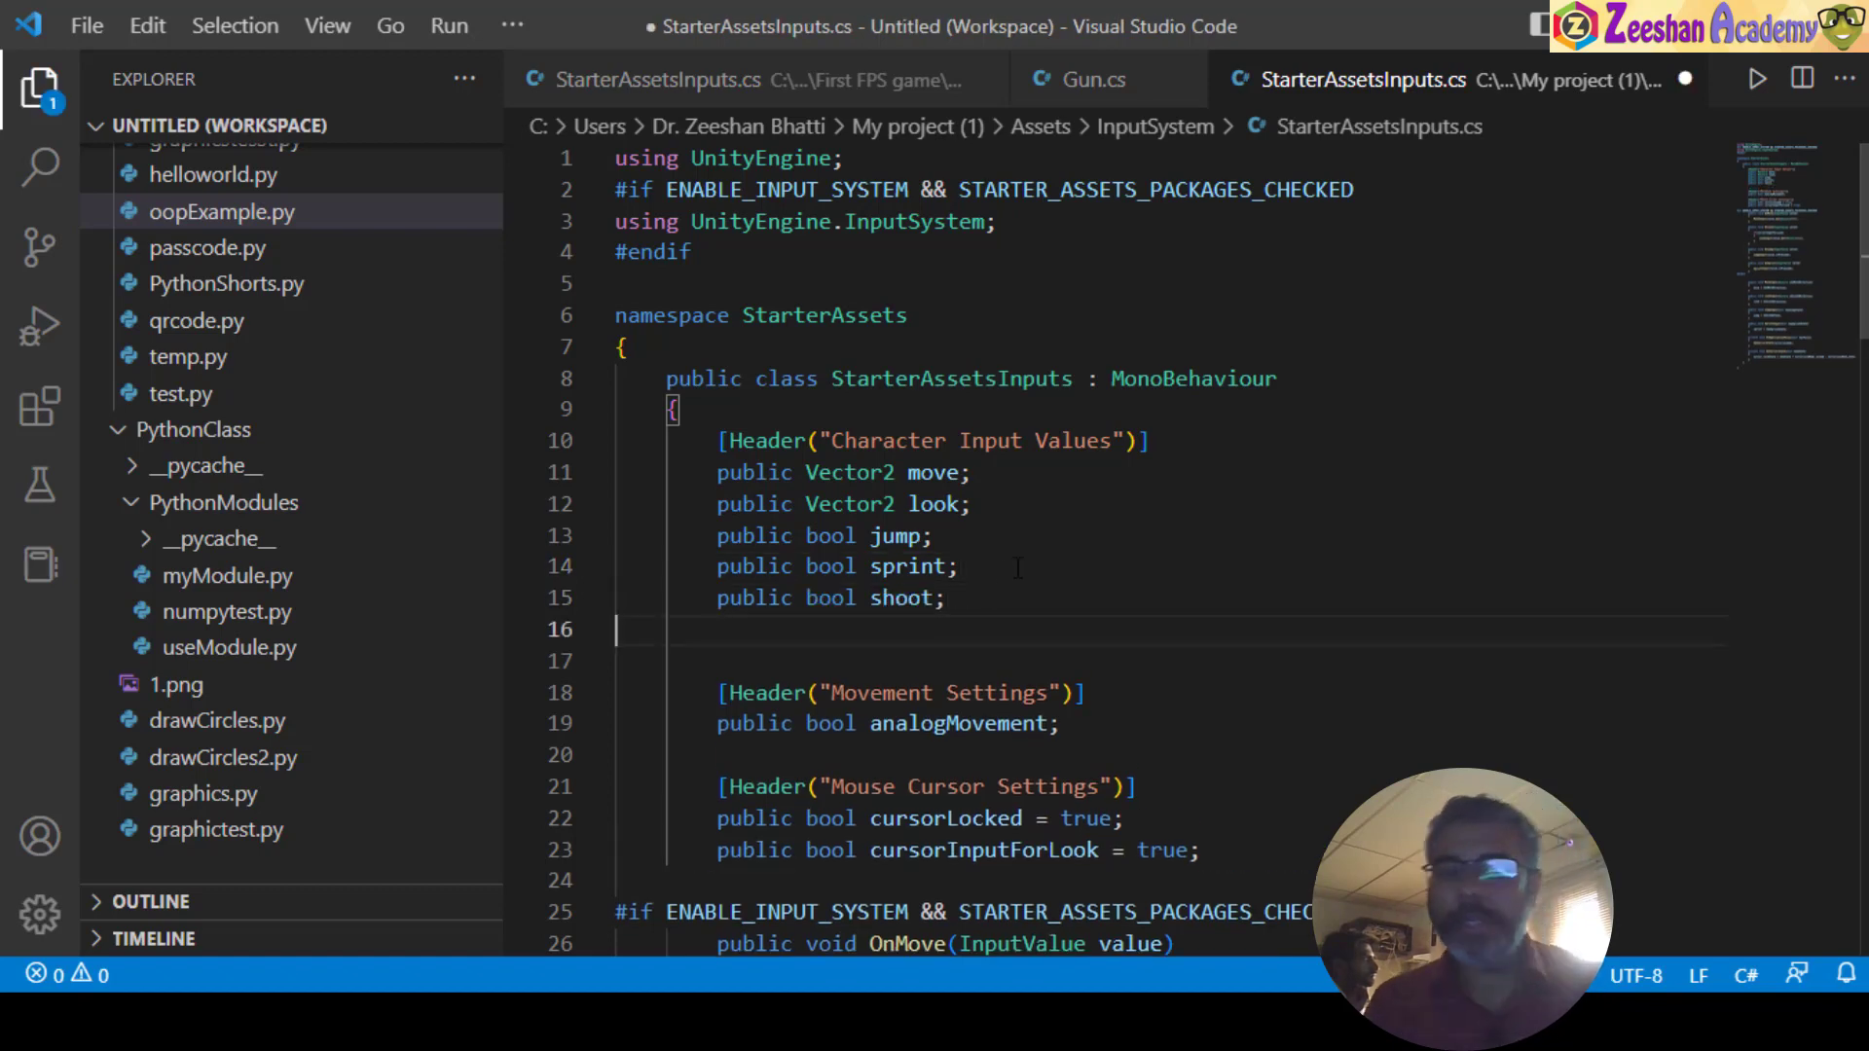
pyautogui.moveTo(949, 598); pyautogui.dragTo(718, 597)
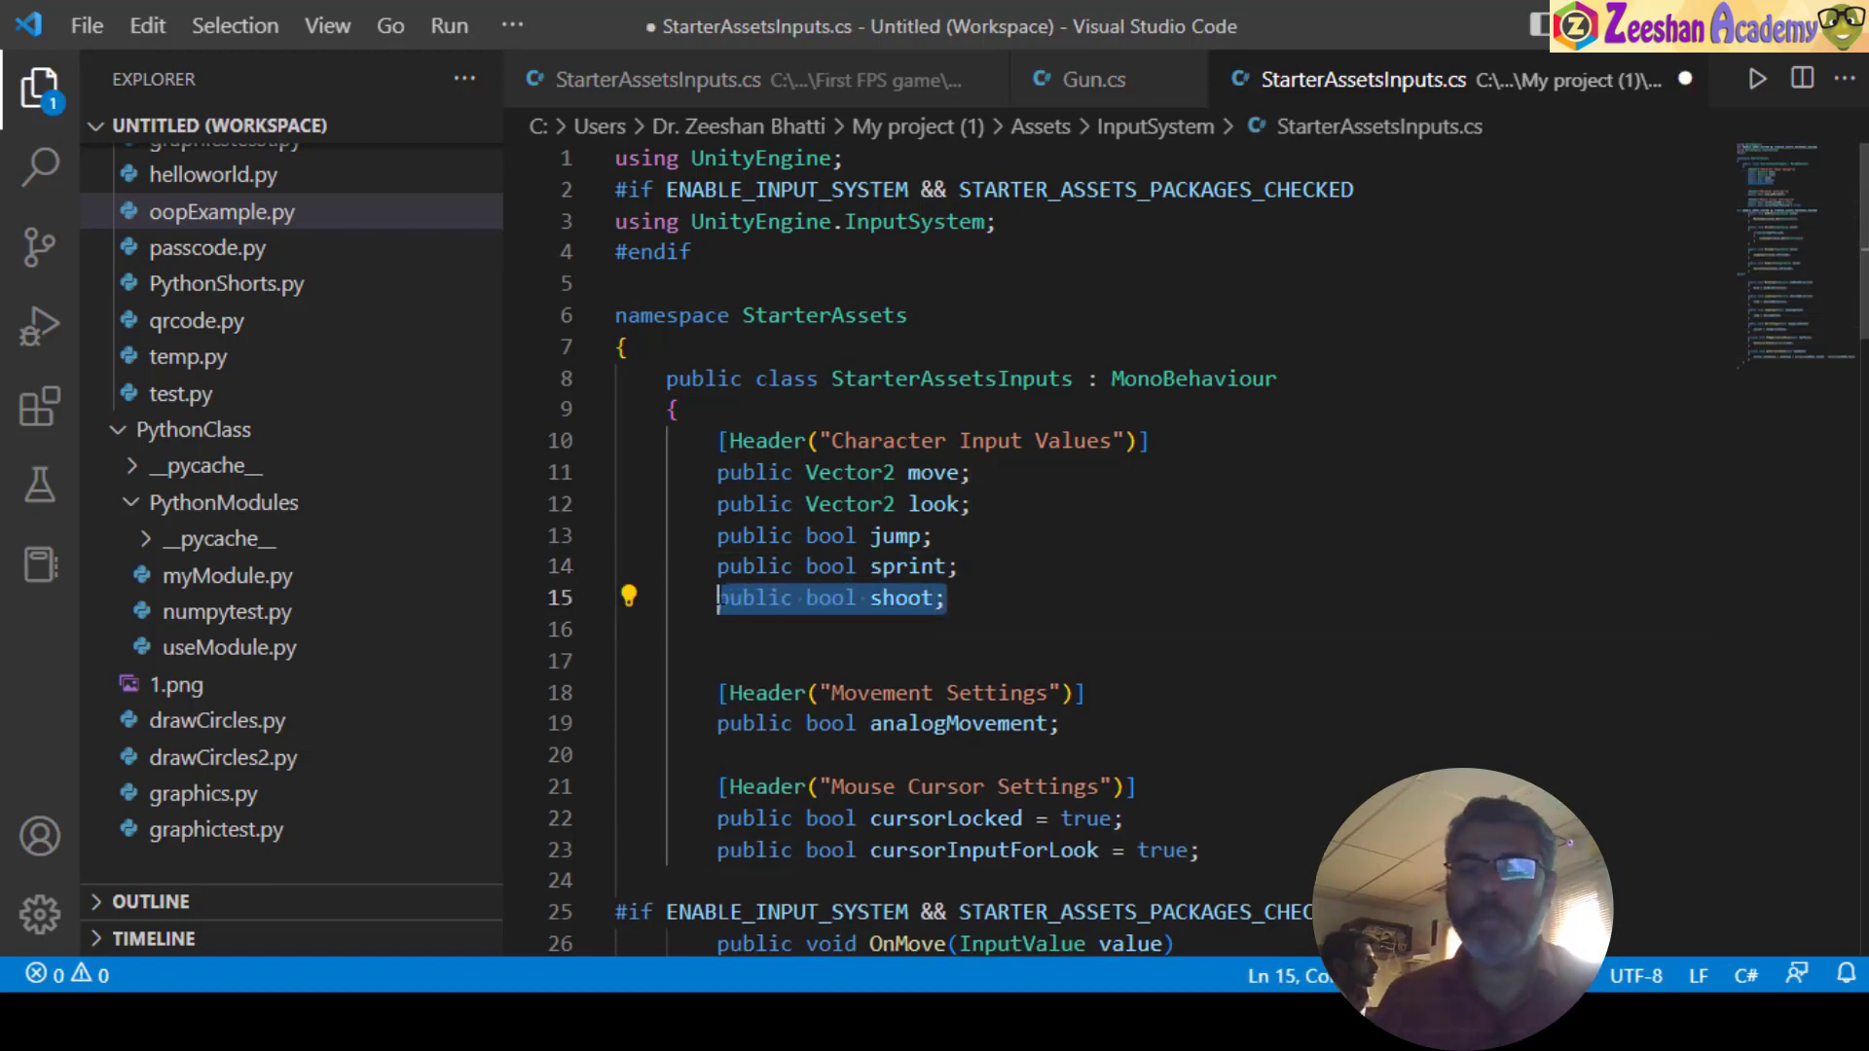
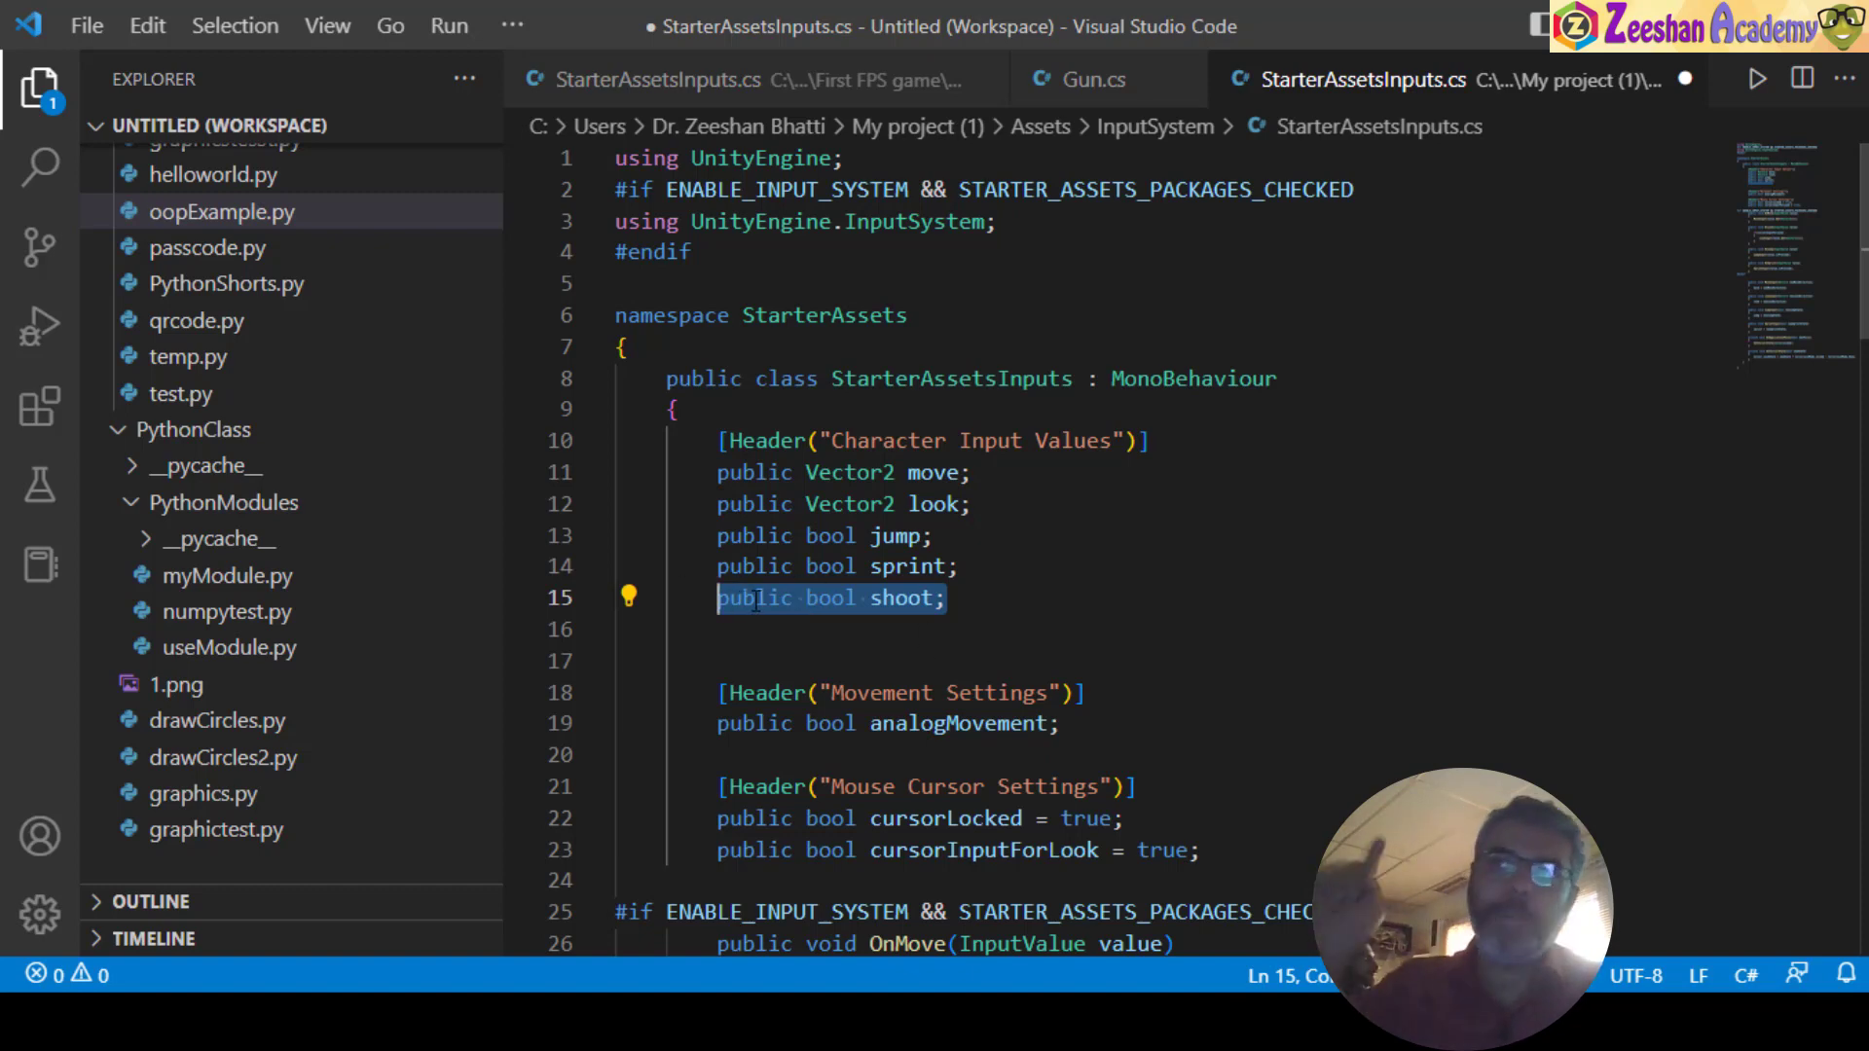
# - Examine how the OnMove, OnLook, OnJump and OnSprint methods pass their values to the matching input methods
pyautogui.scroll(-2, 682, 601)
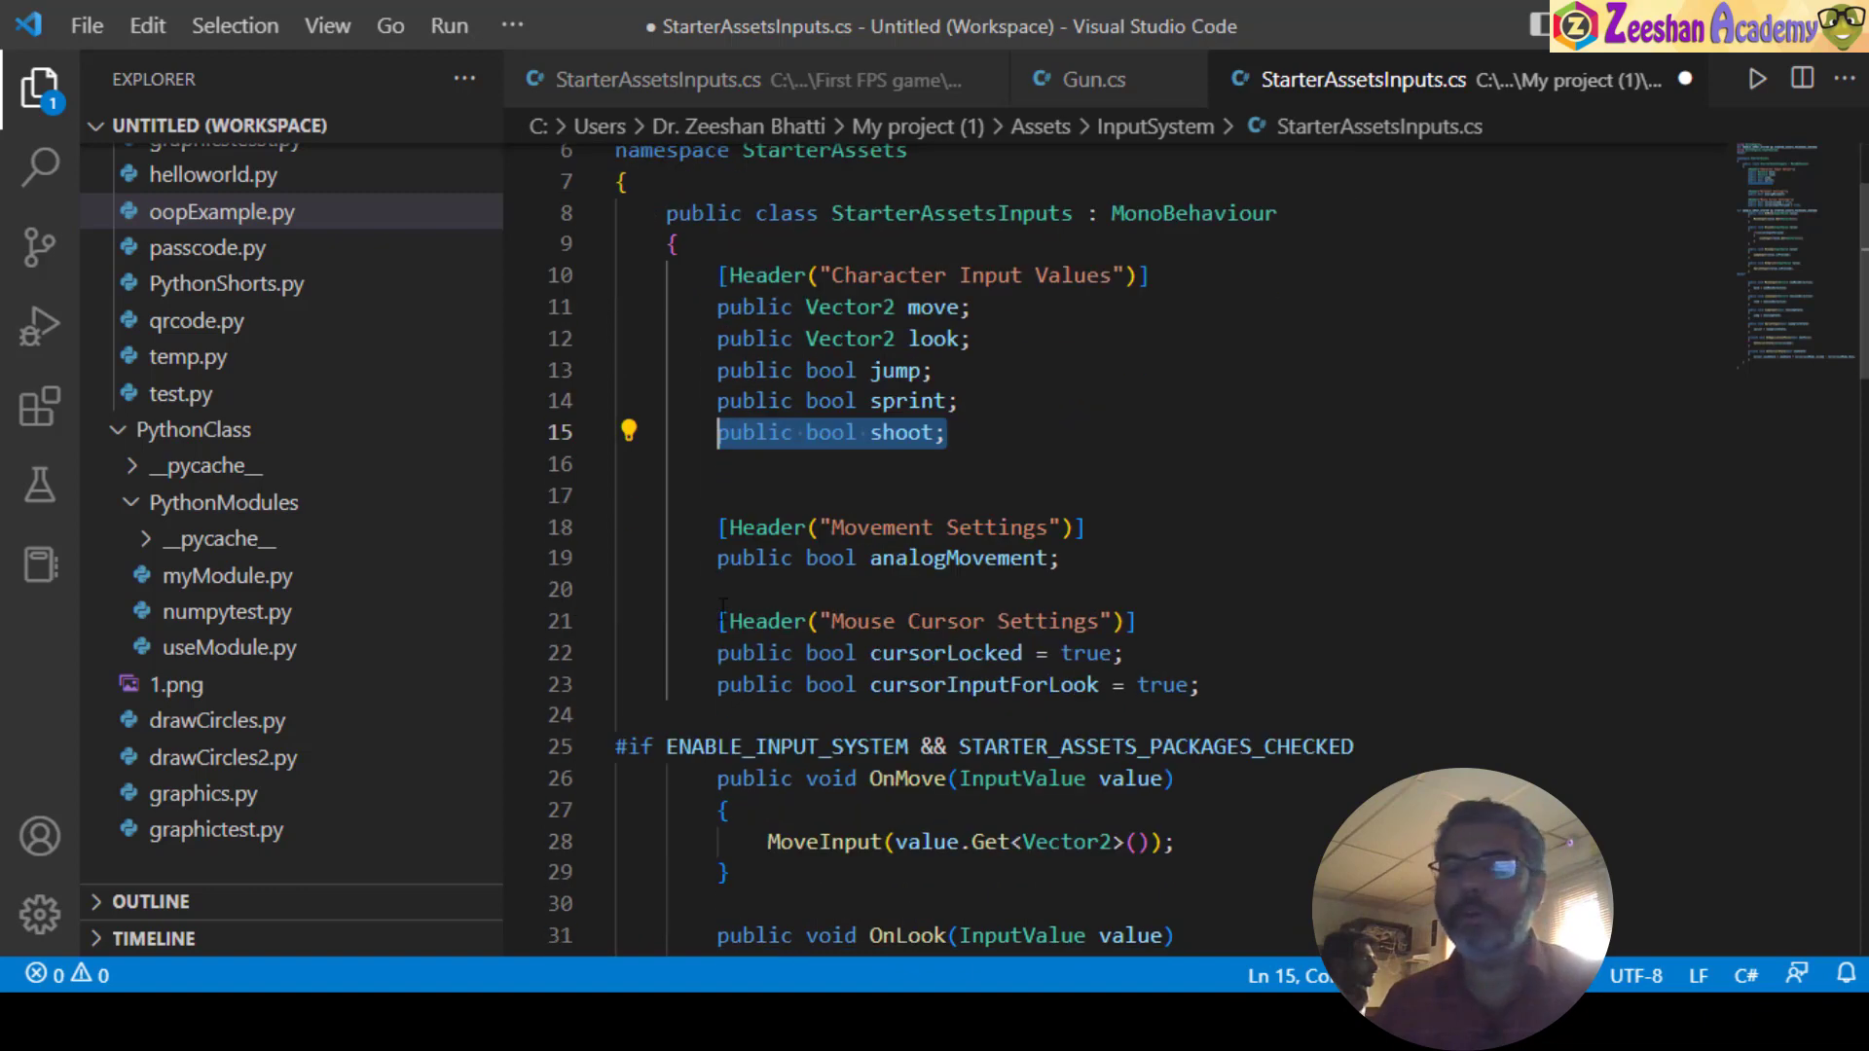
pyautogui.scroll(-1, 929, 550)
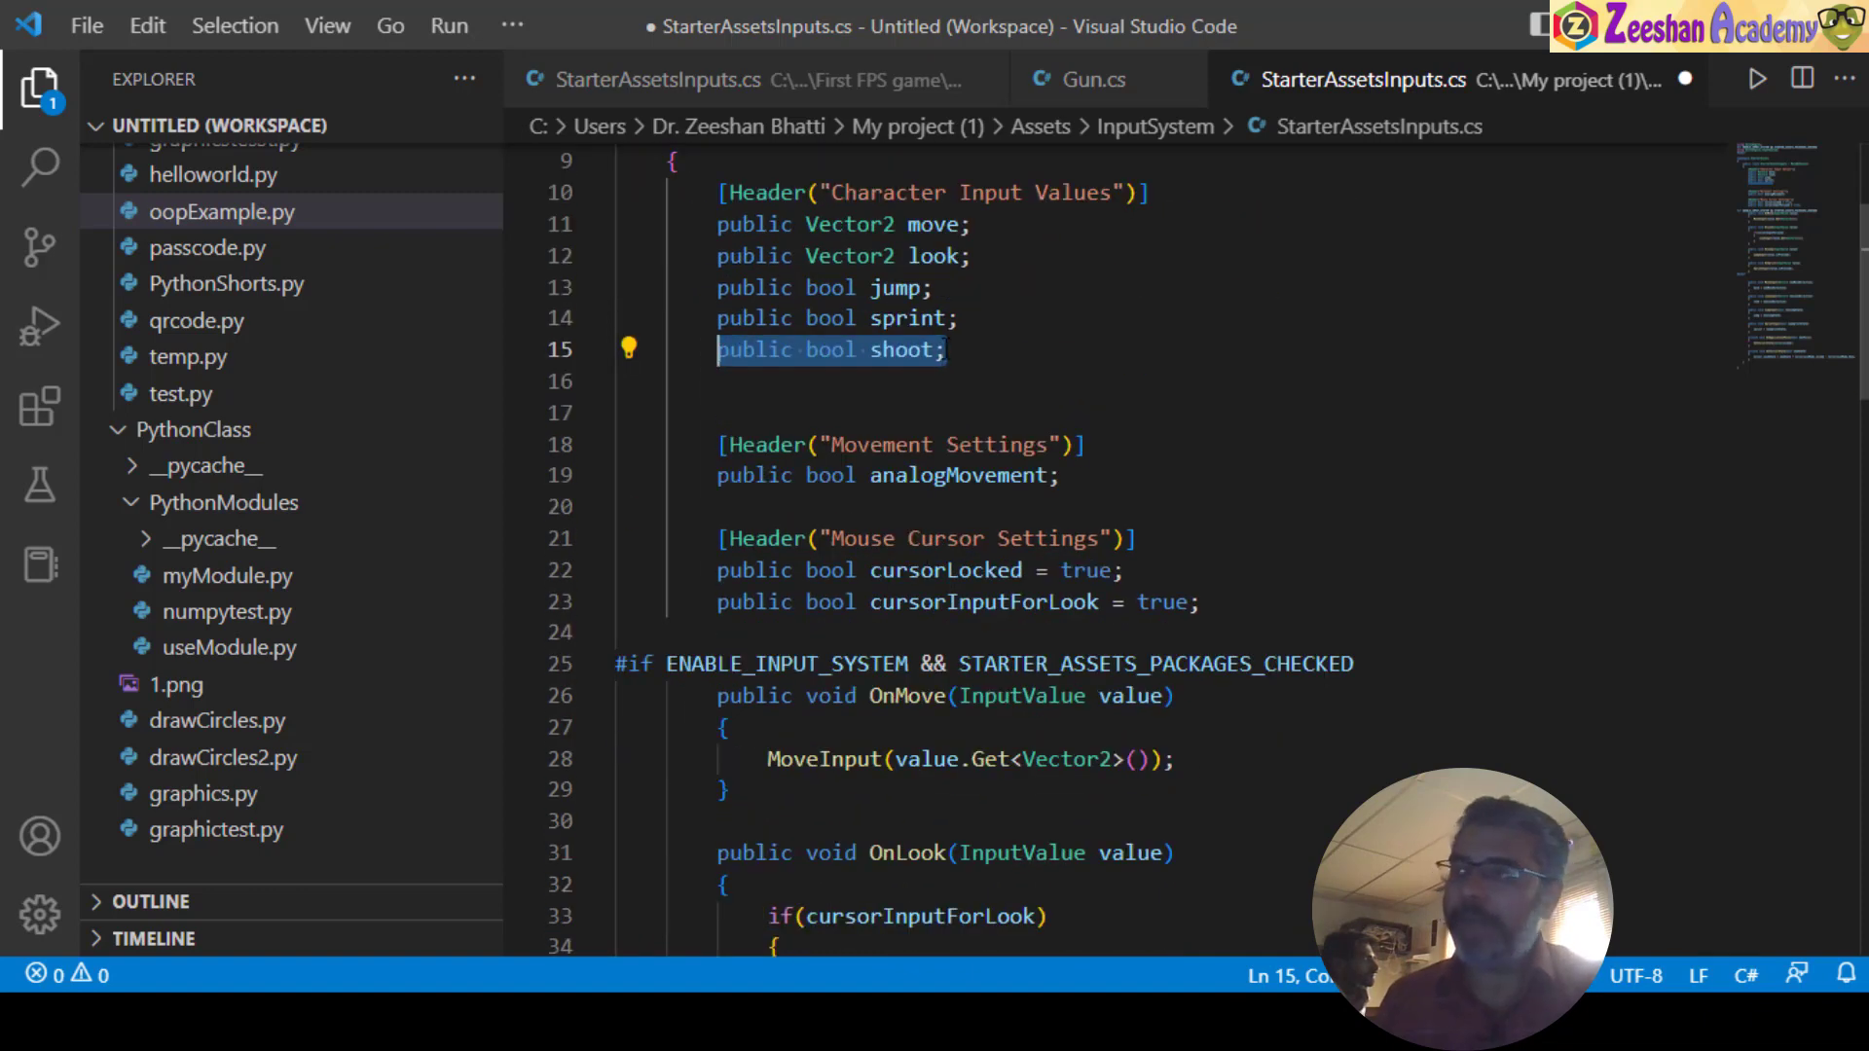
pyautogui.scroll(-5, 829, 251)
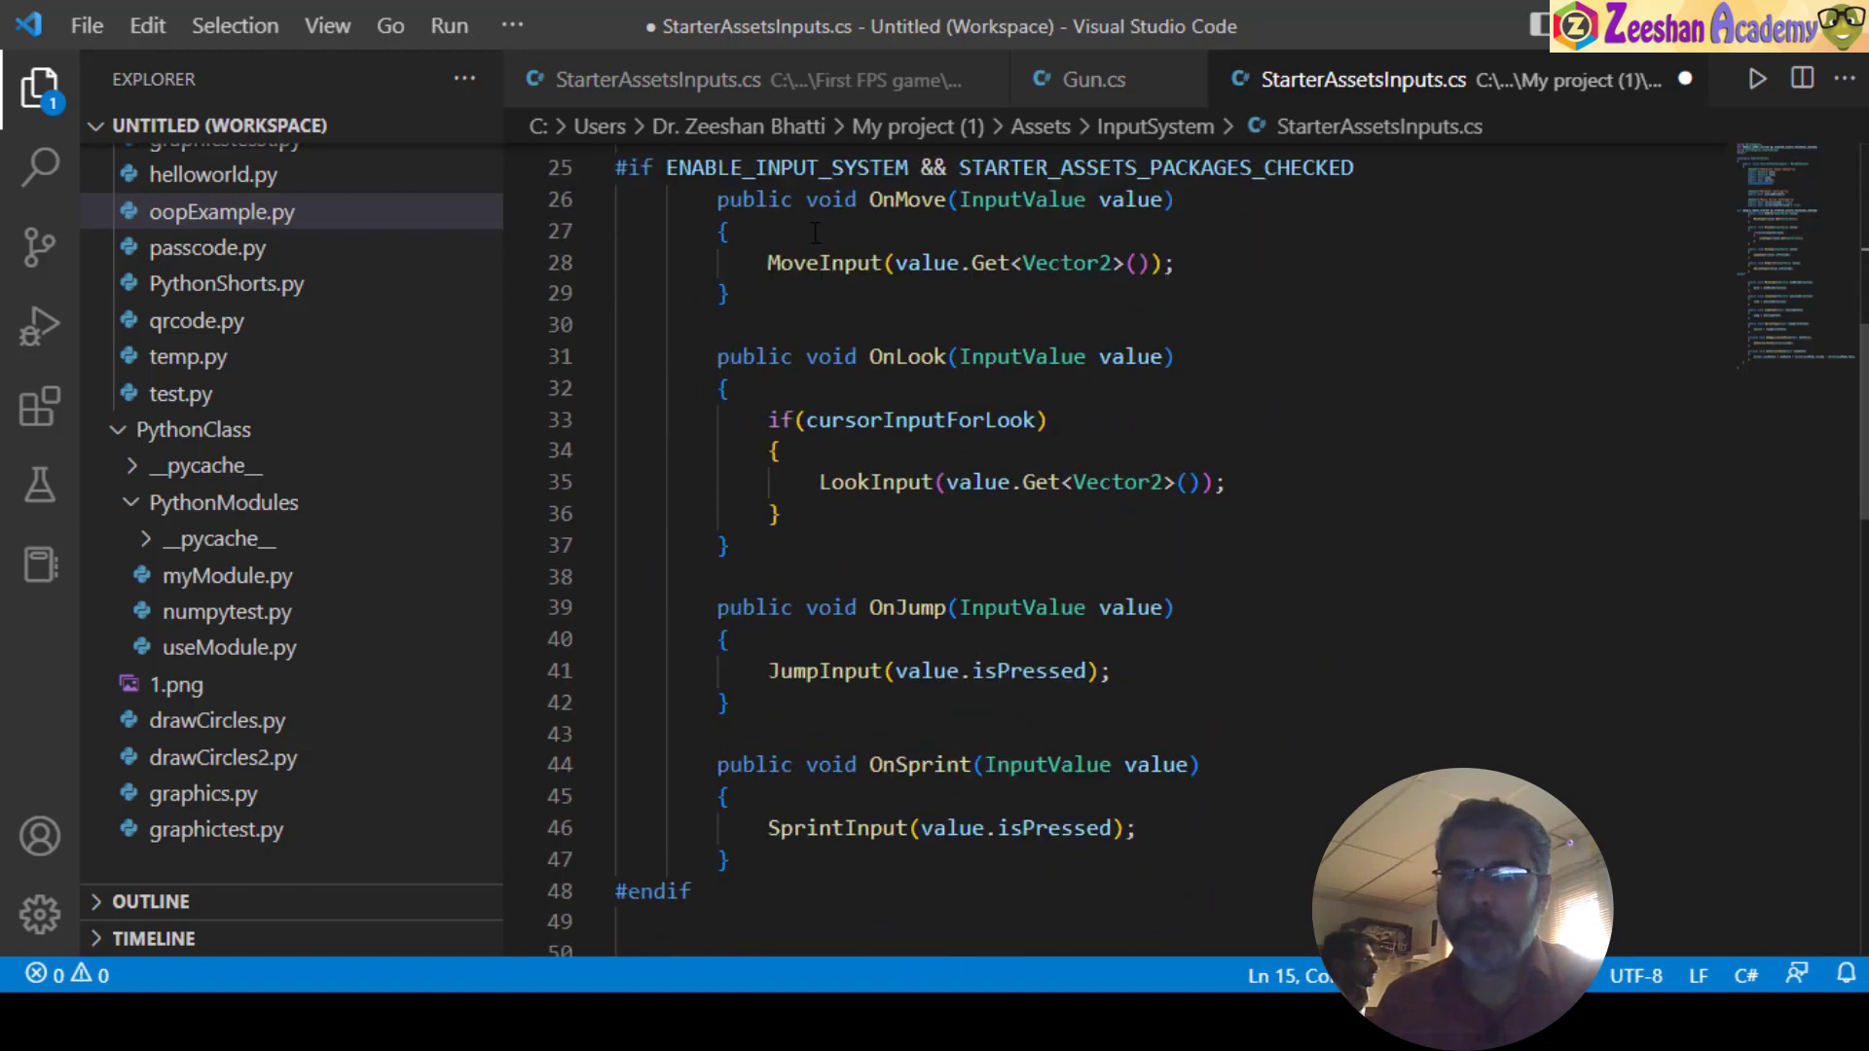
pyautogui.moveTo(768, 262); pyautogui.dragTo(897, 265)
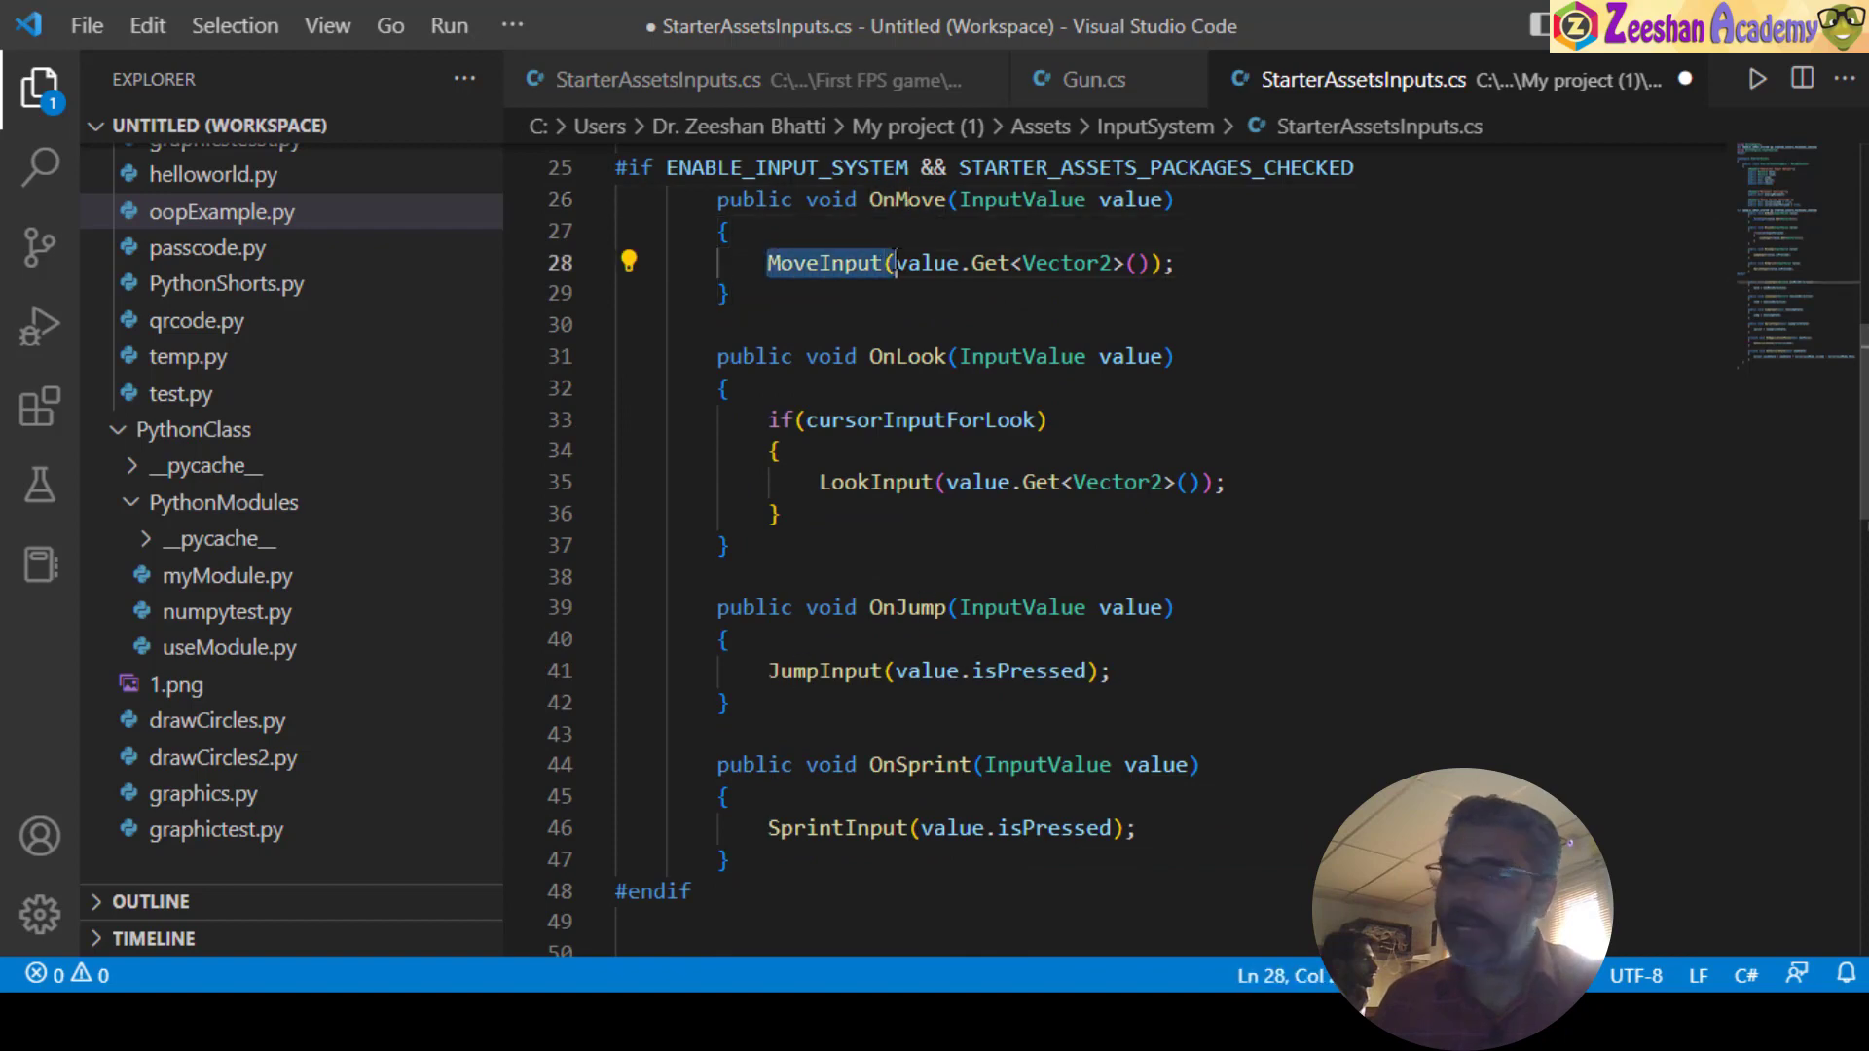
pyautogui.click(907, 322)
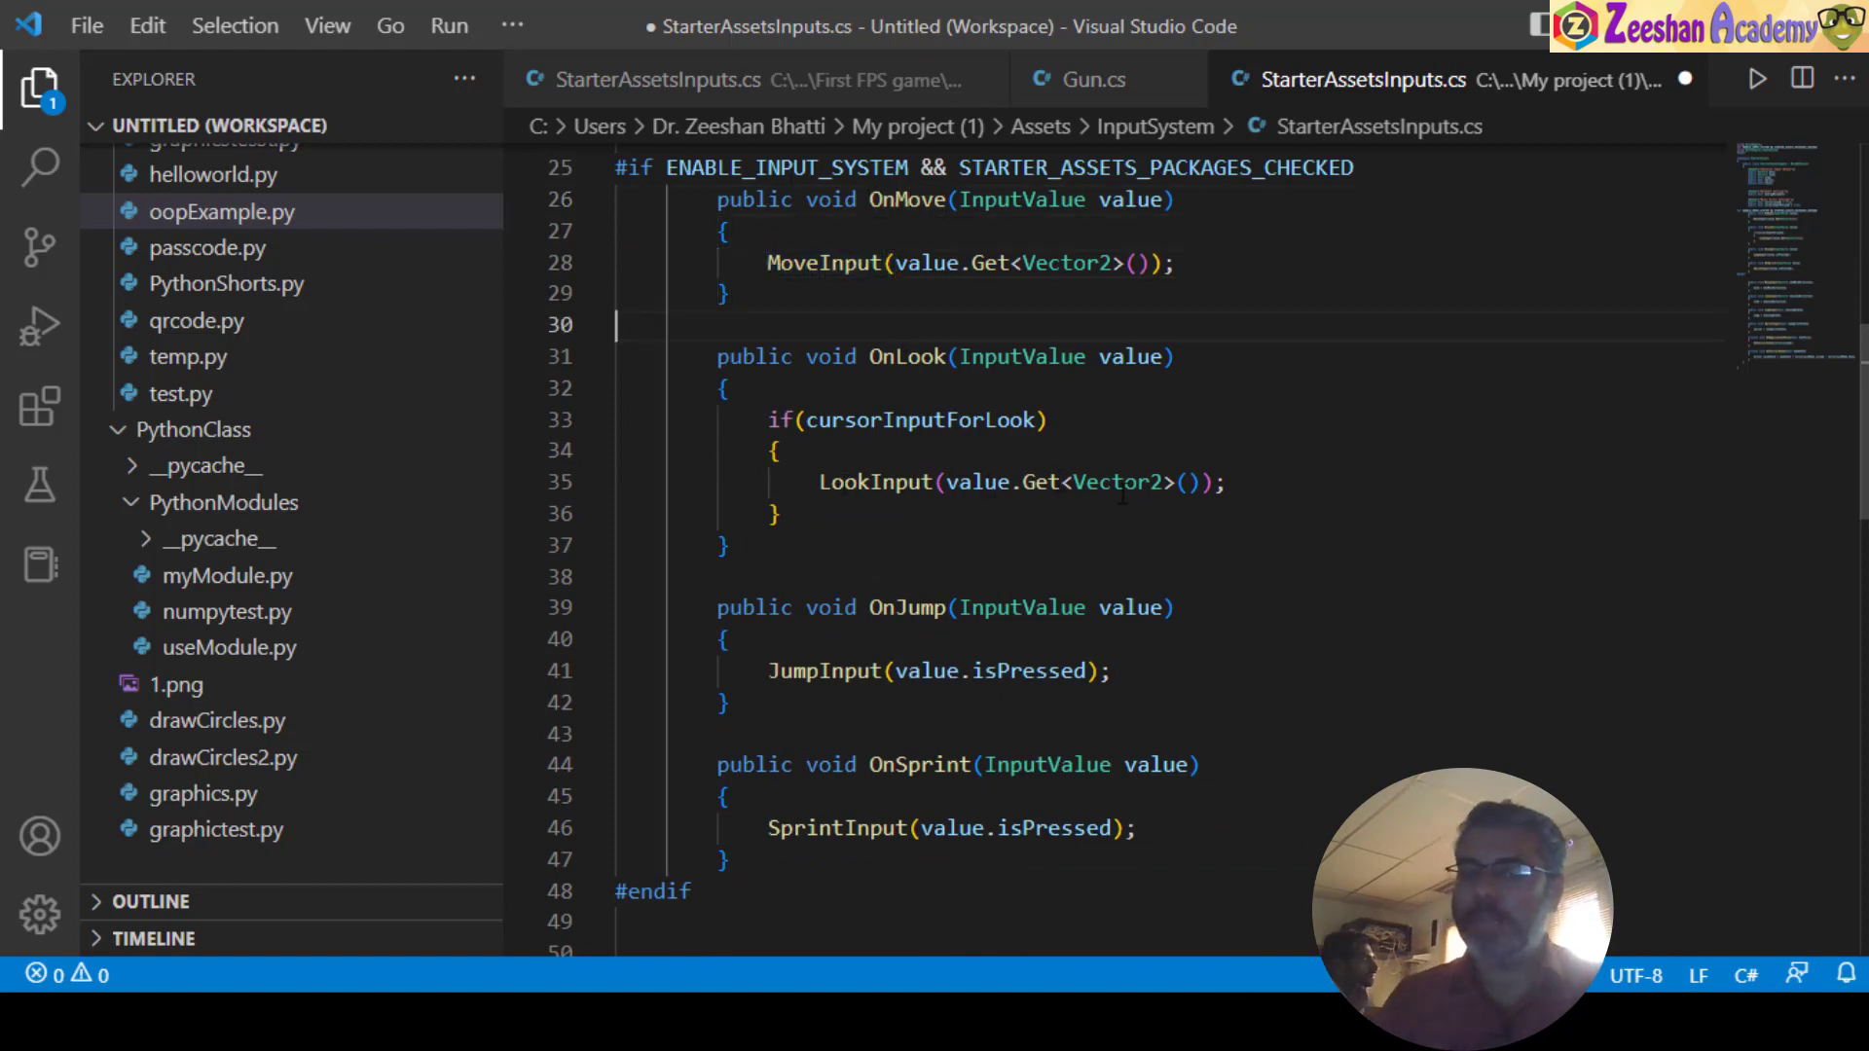
pyautogui.scroll(-2, 858, 516)
pyautogui.moveTo(760, 513); pyautogui.dragTo(1116, 524)
pyautogui.scroll(-2, 870, 582)
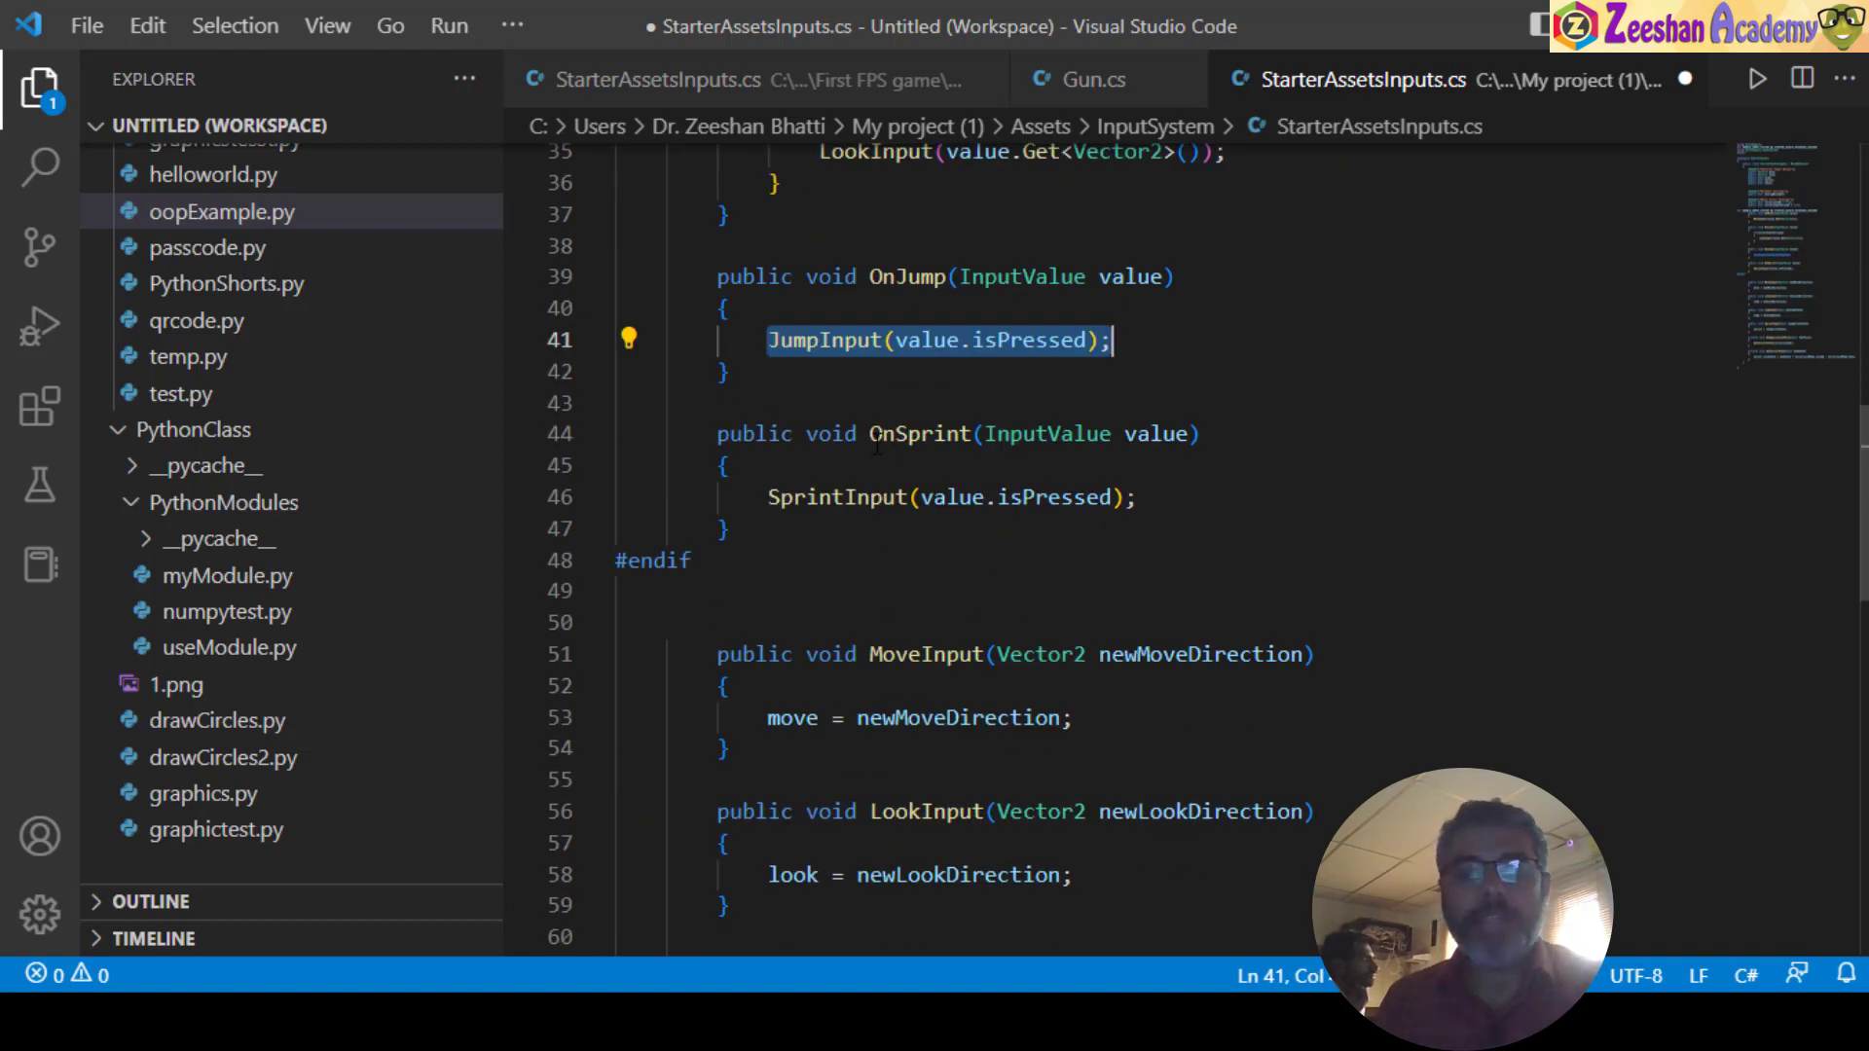
pyautogui.moveTo(871, 441); pyautogui.dragTo(984, 441)
pyautogui.moveTo(1142, 502); pyautogui.dragTo(846, 444)
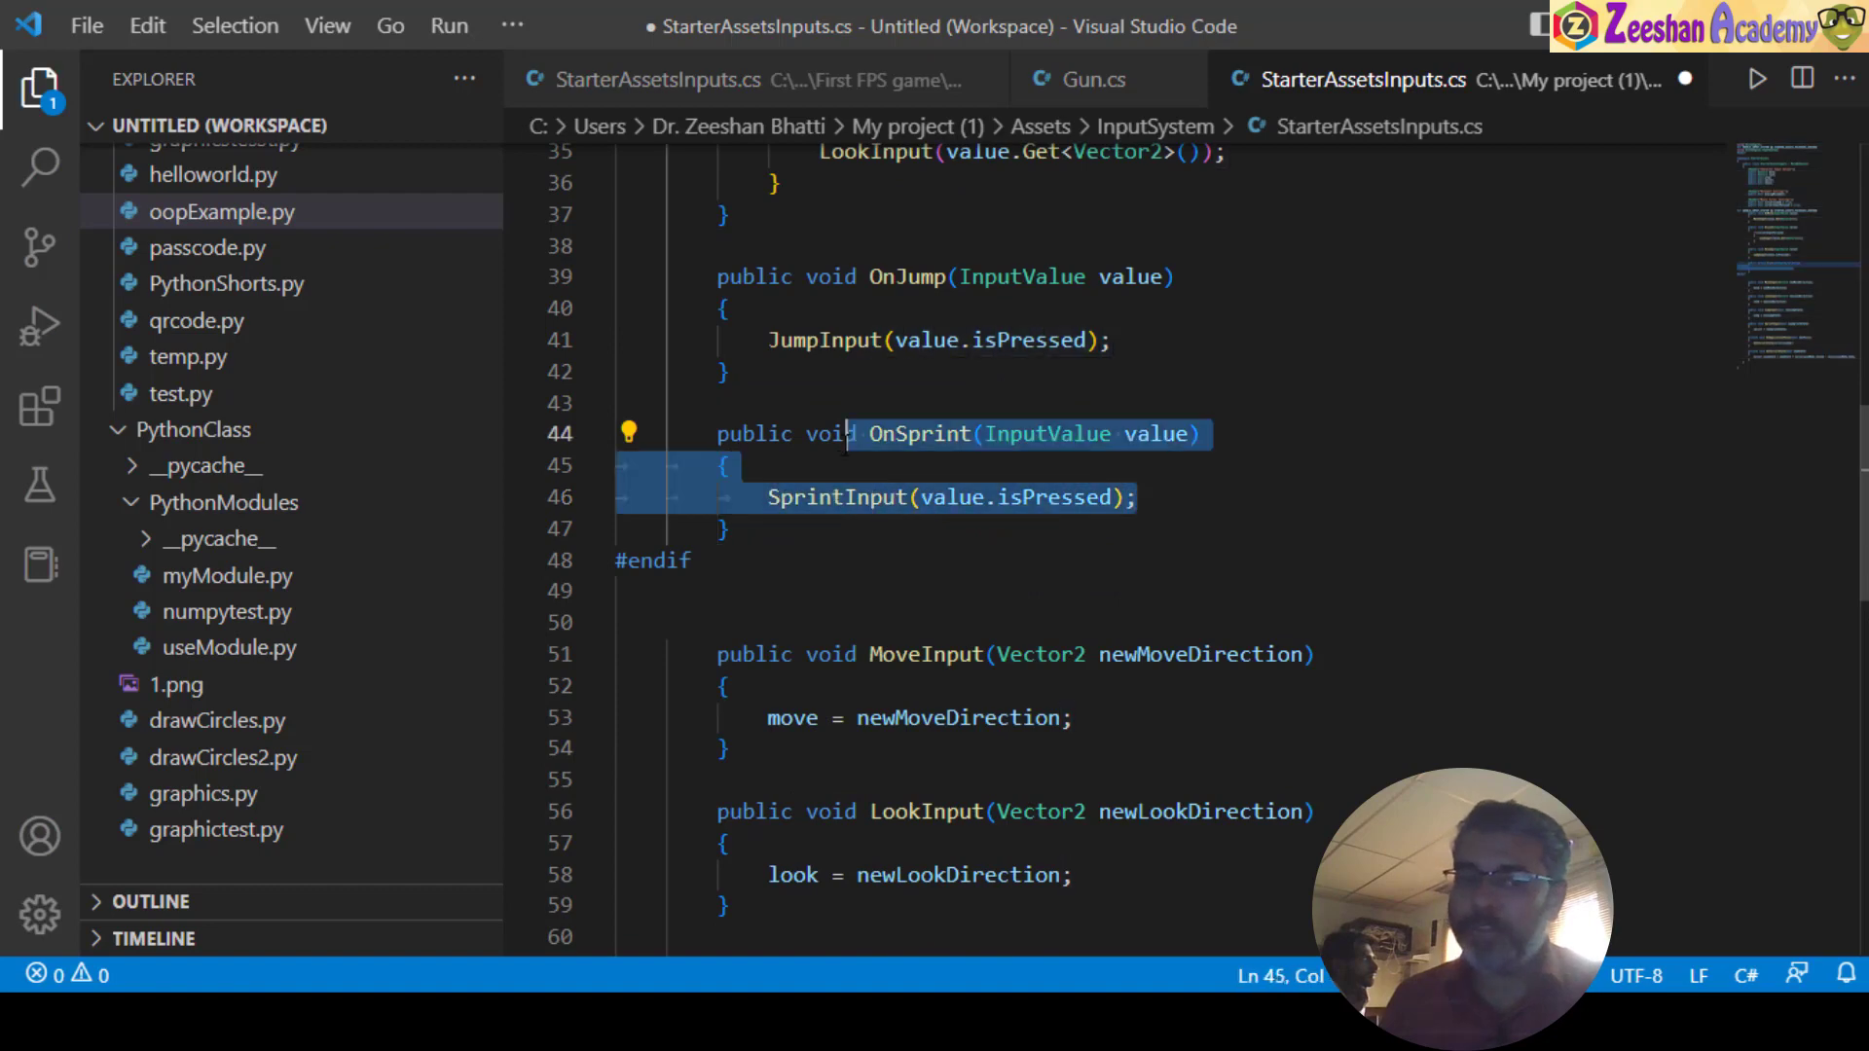
# - Add an empty method "public void OnShoot()" with braces below the OnSprint method, before #endif
pyautogui.click(772, 529)
pyautogui.press('Return')
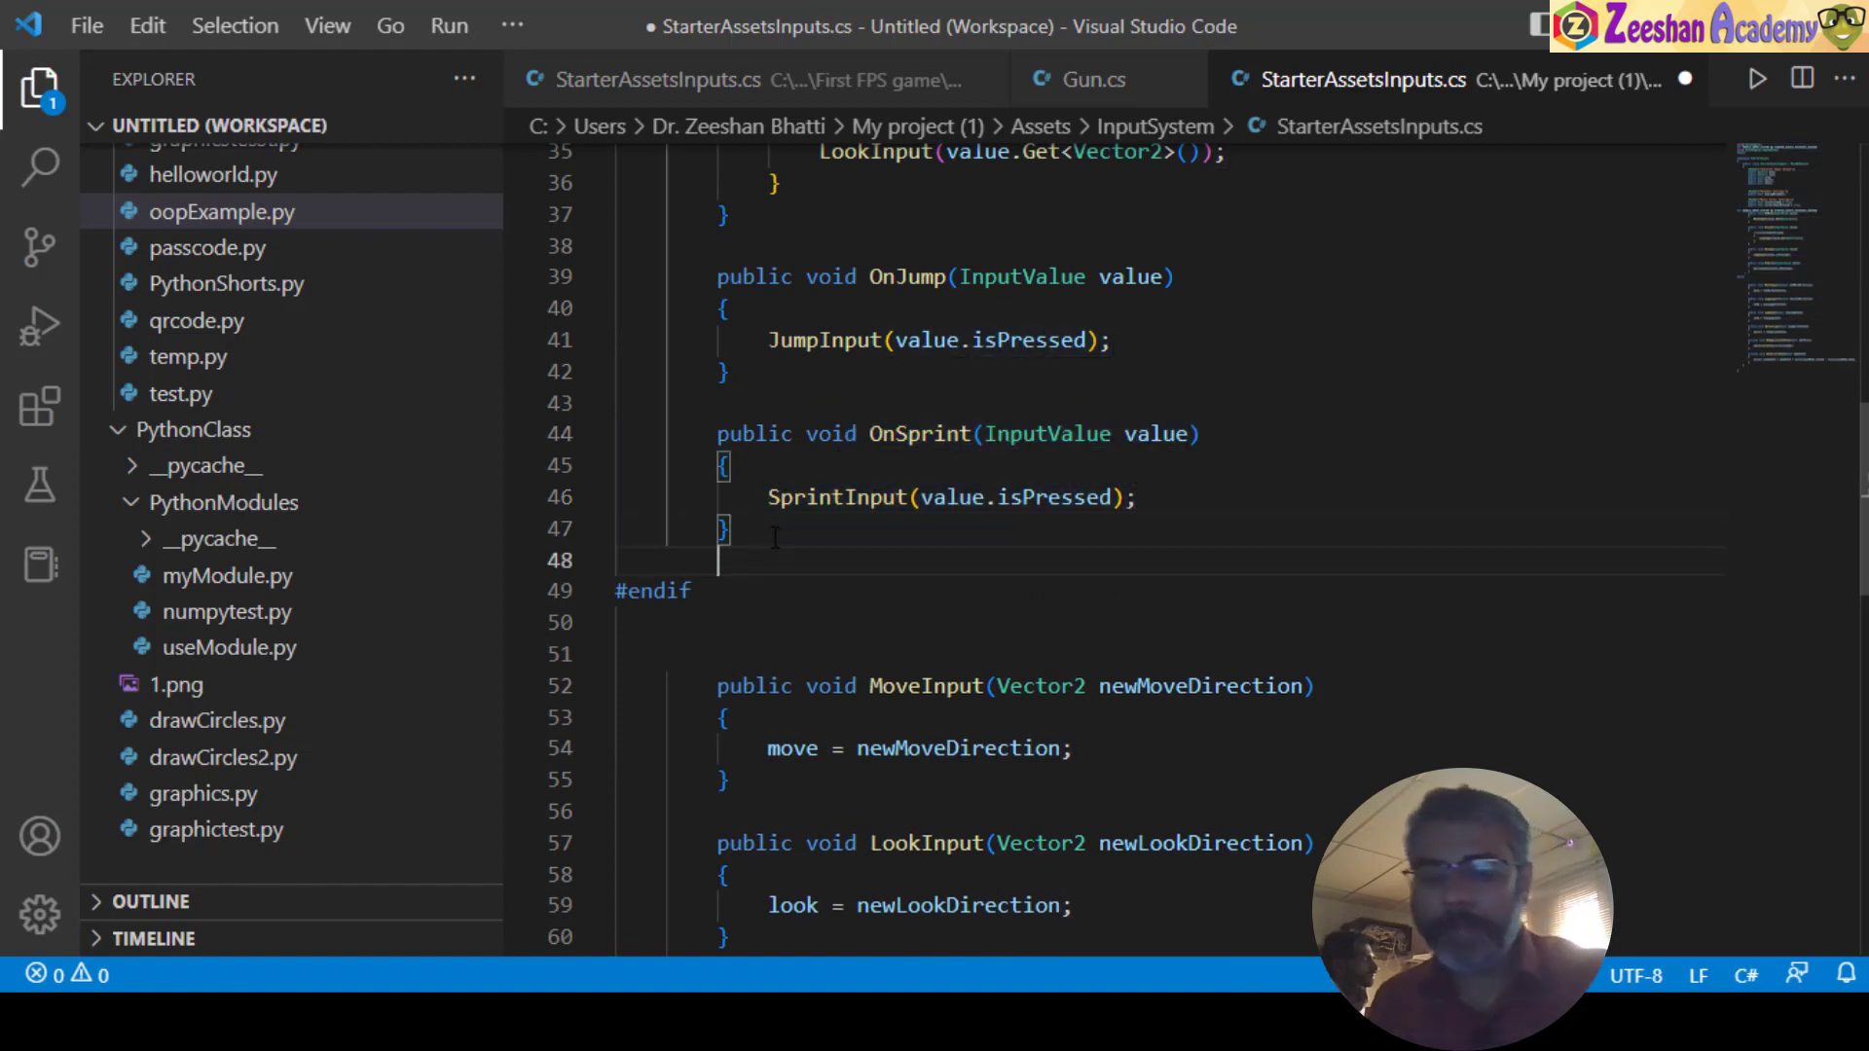
pyautogui.press('Return')
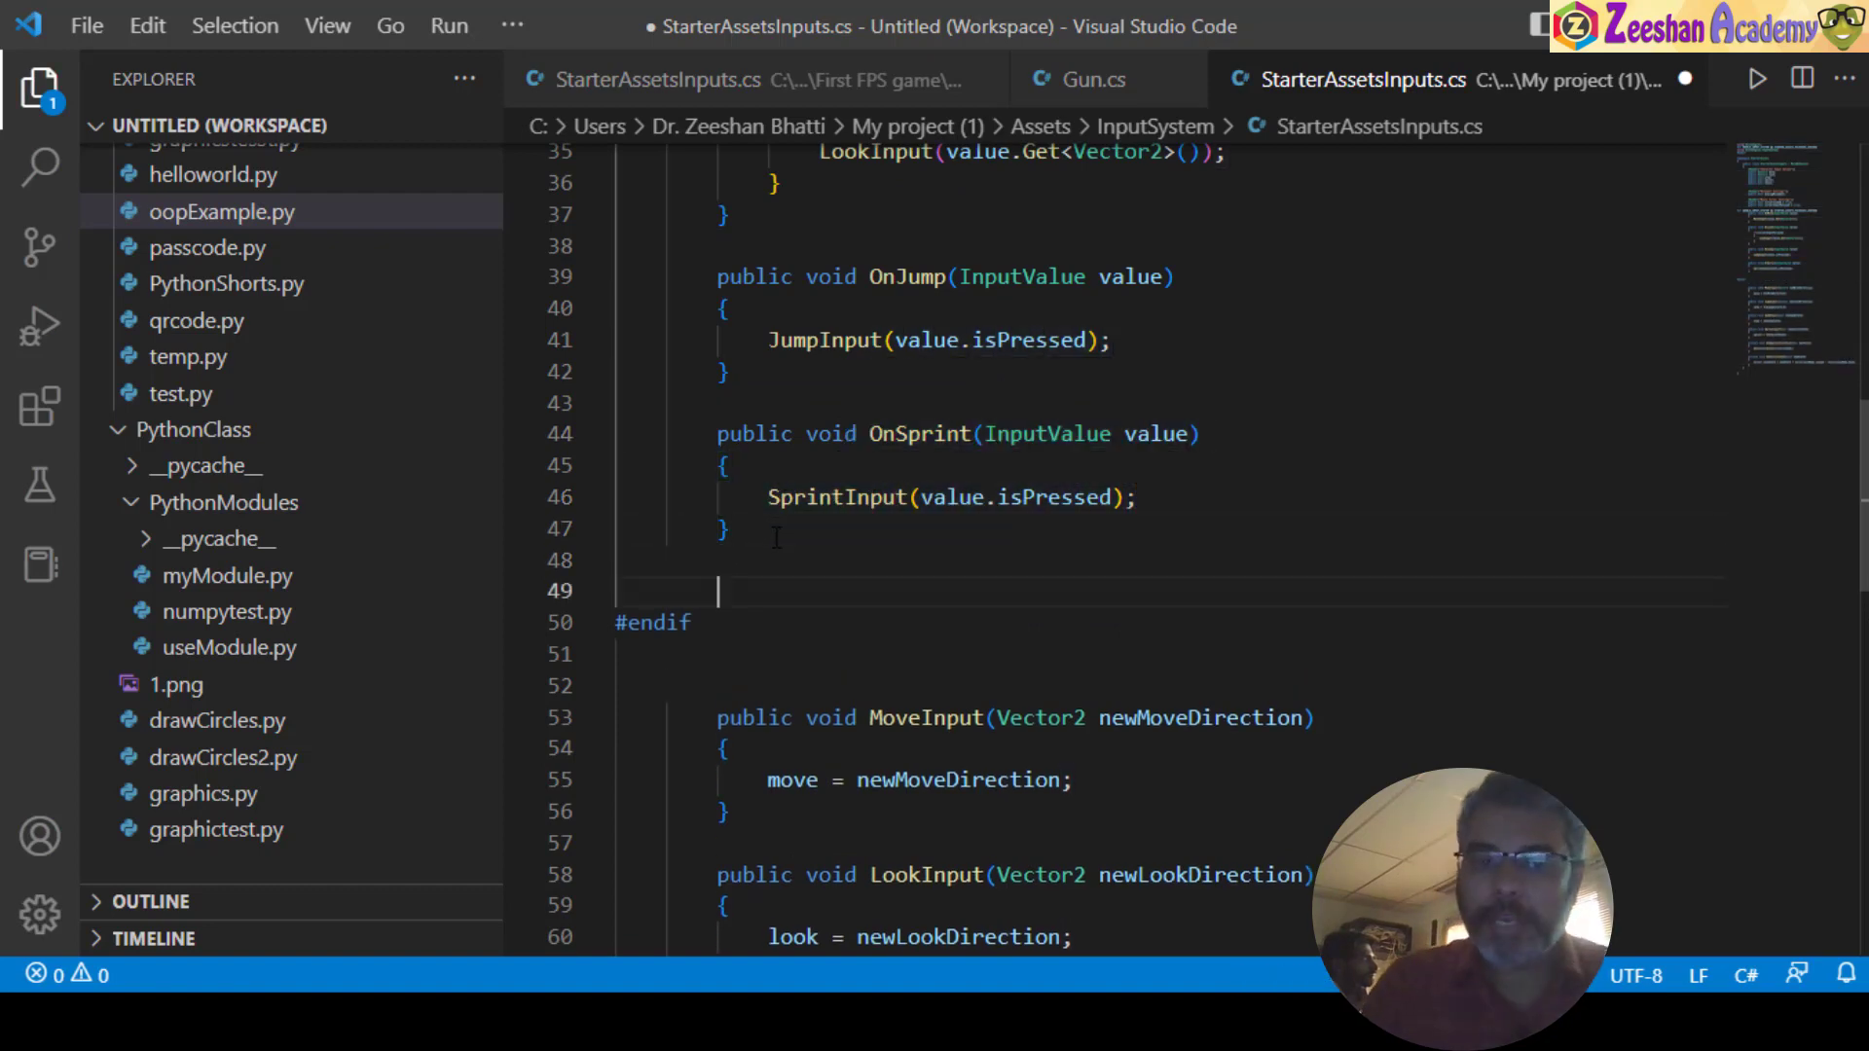
pyautogui.write('pu')
pyautogui.press('Tab')
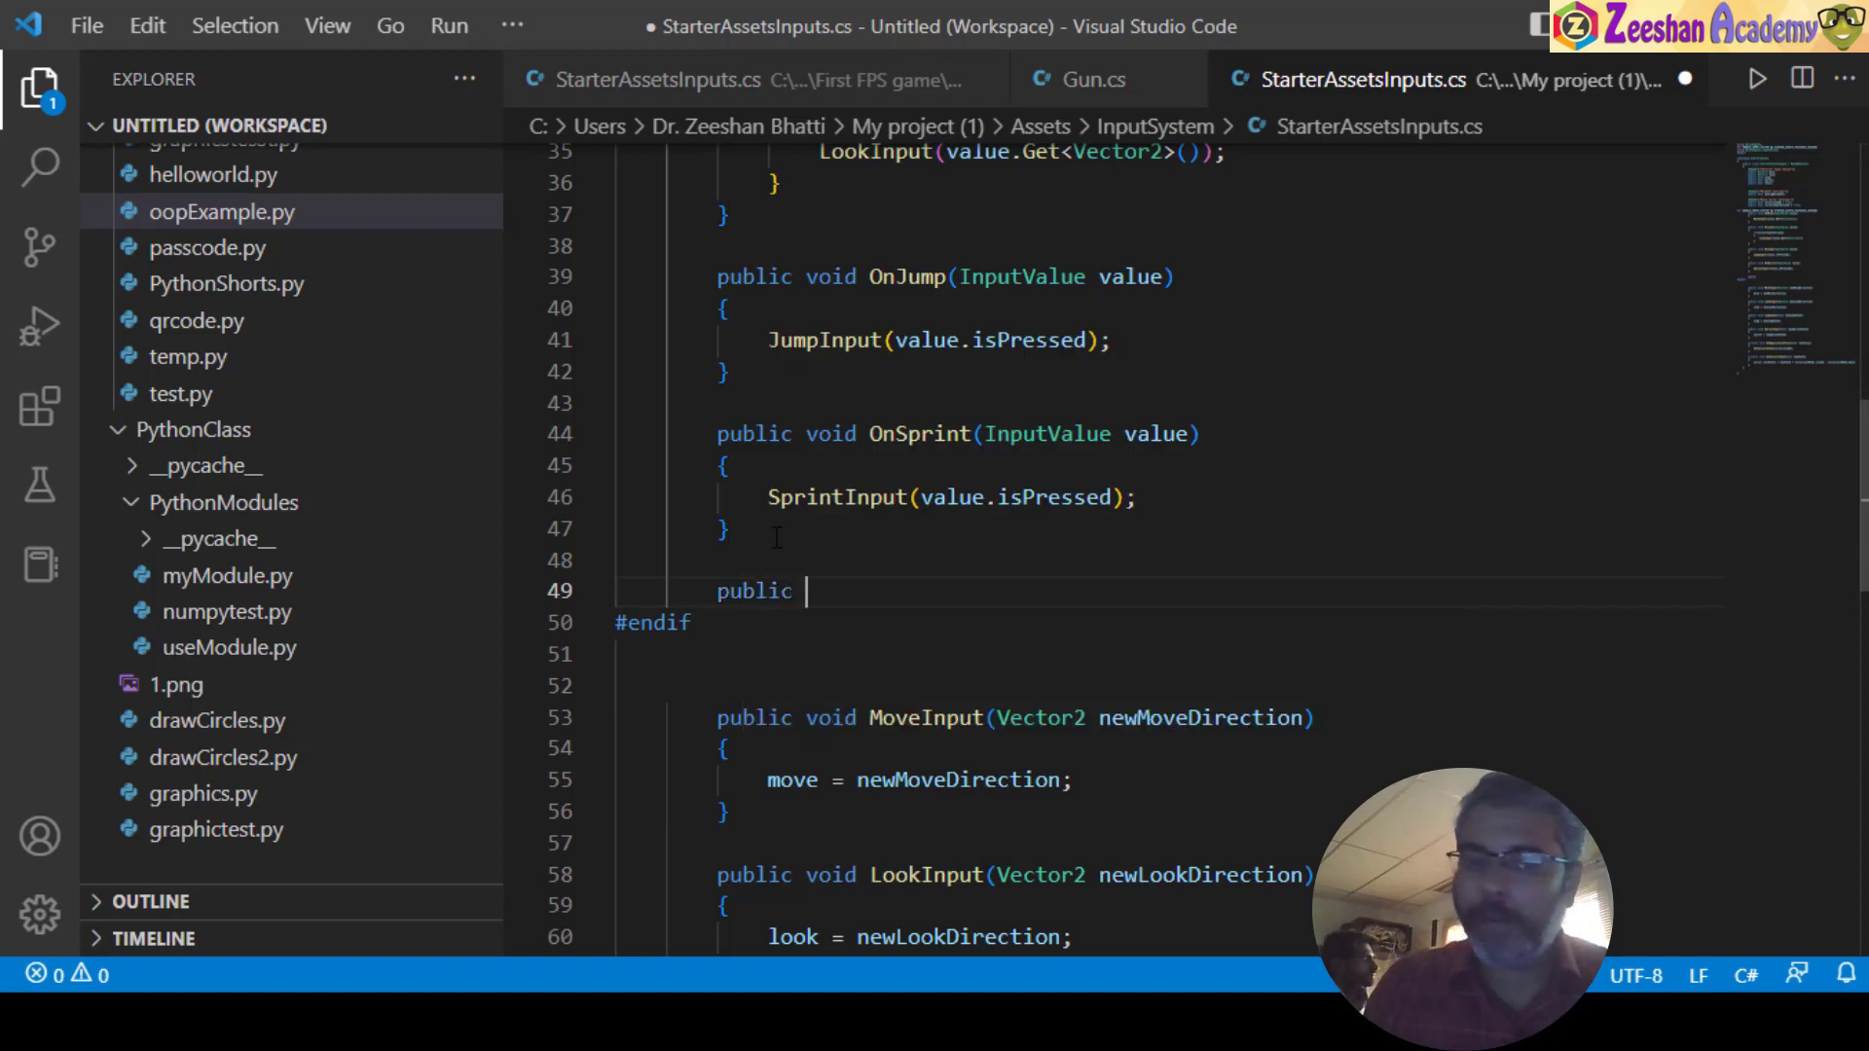
pyautogui.write('void ')
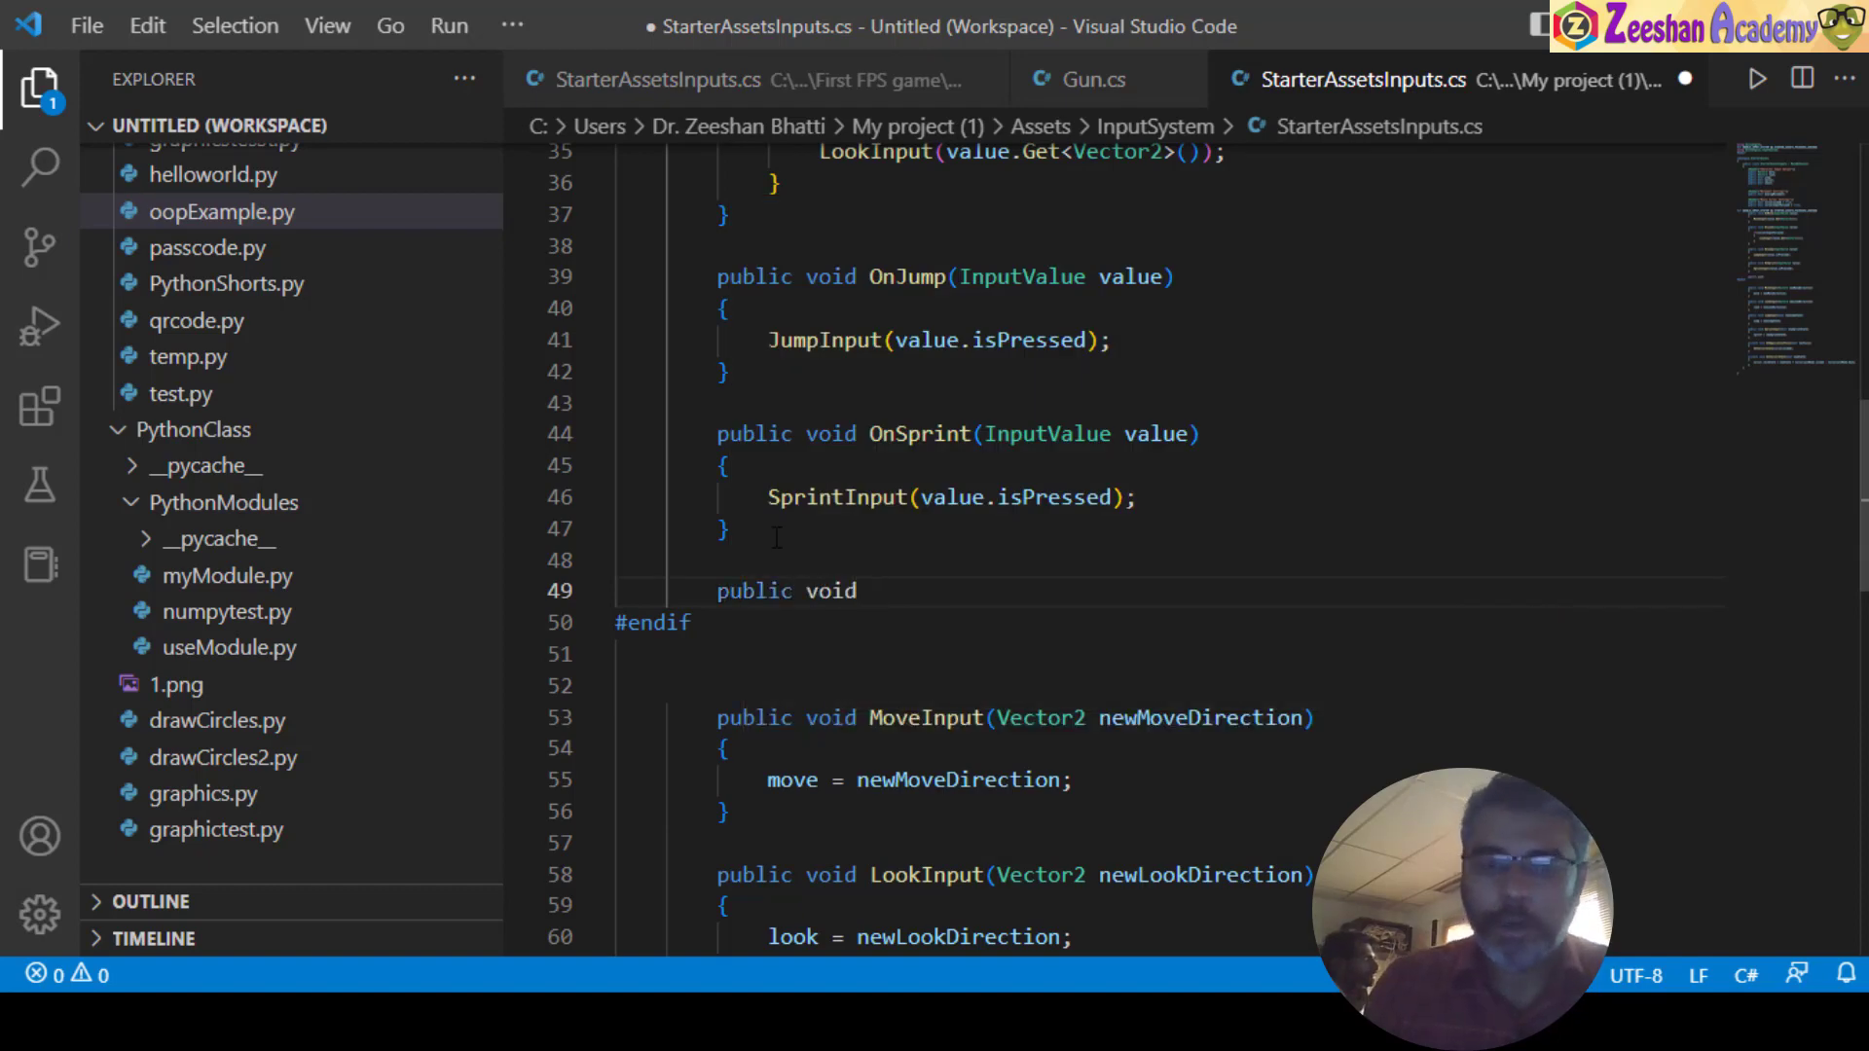
pyautogui.write('OnS')
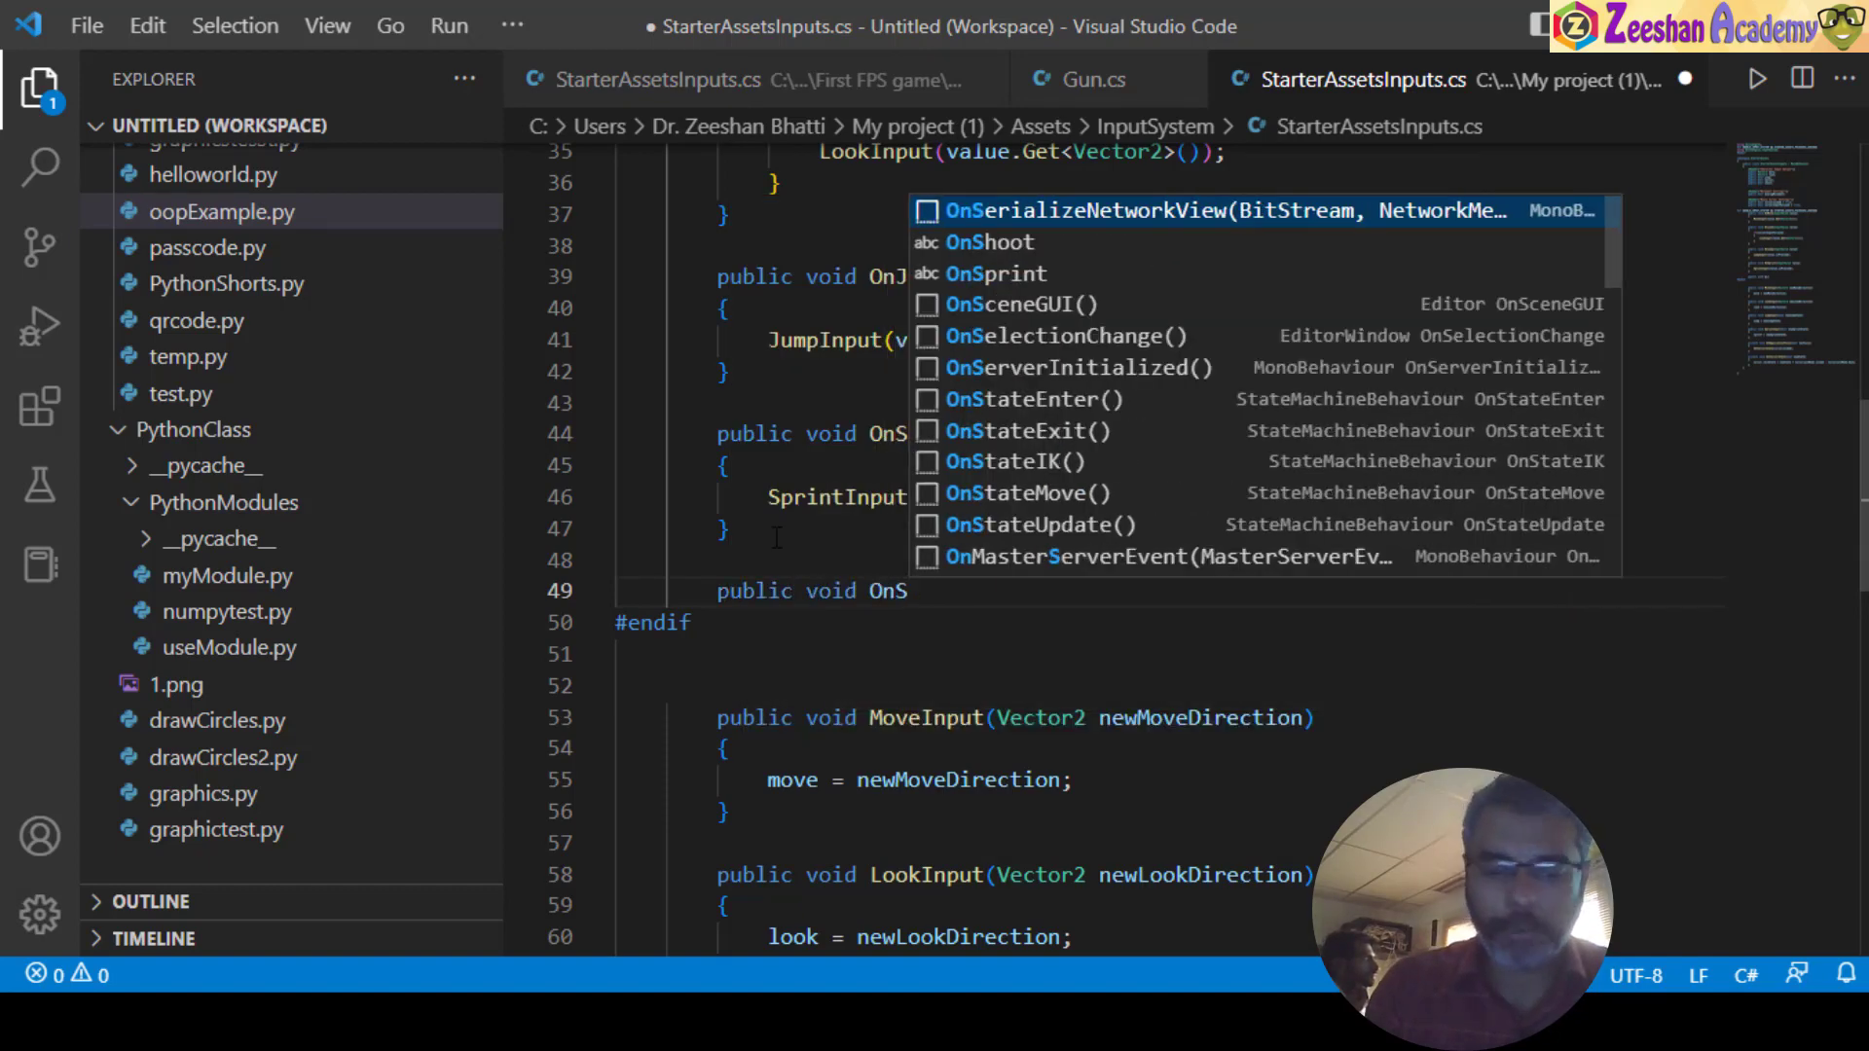
pyautogui.write('hoot()')
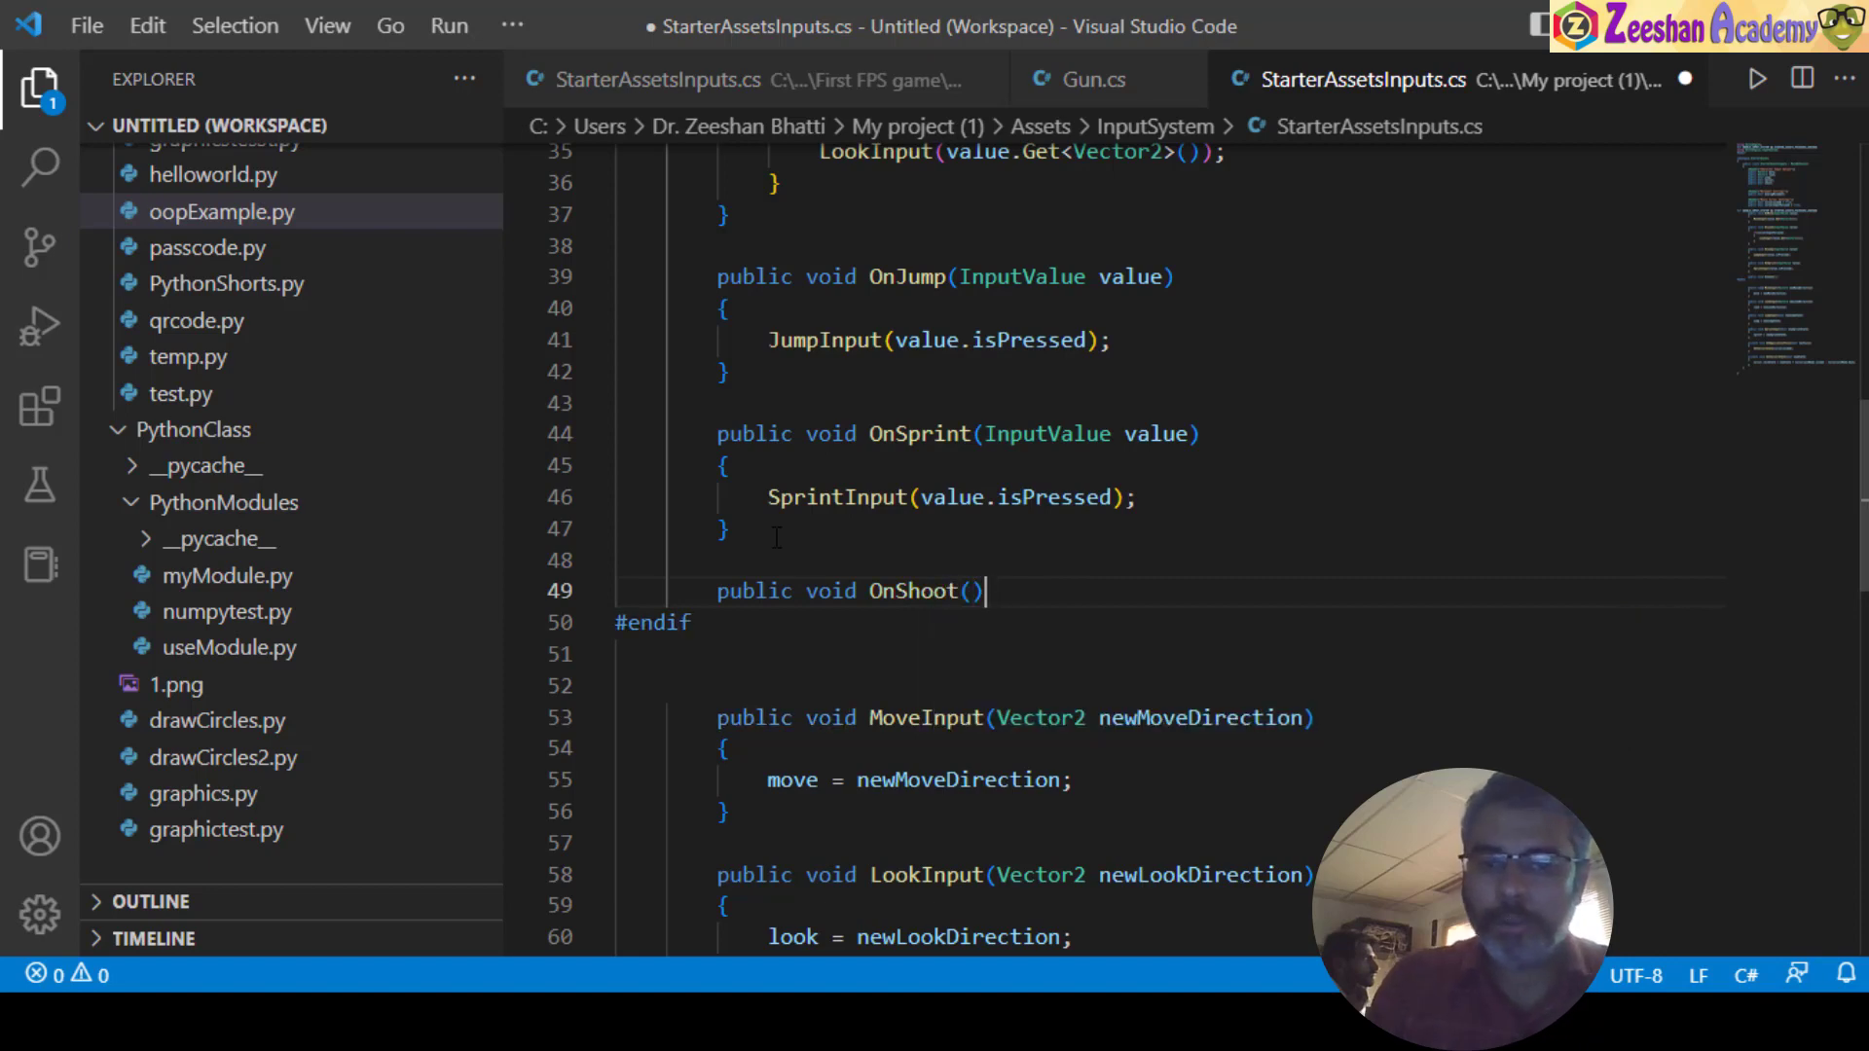
pyautogui.press('Return')
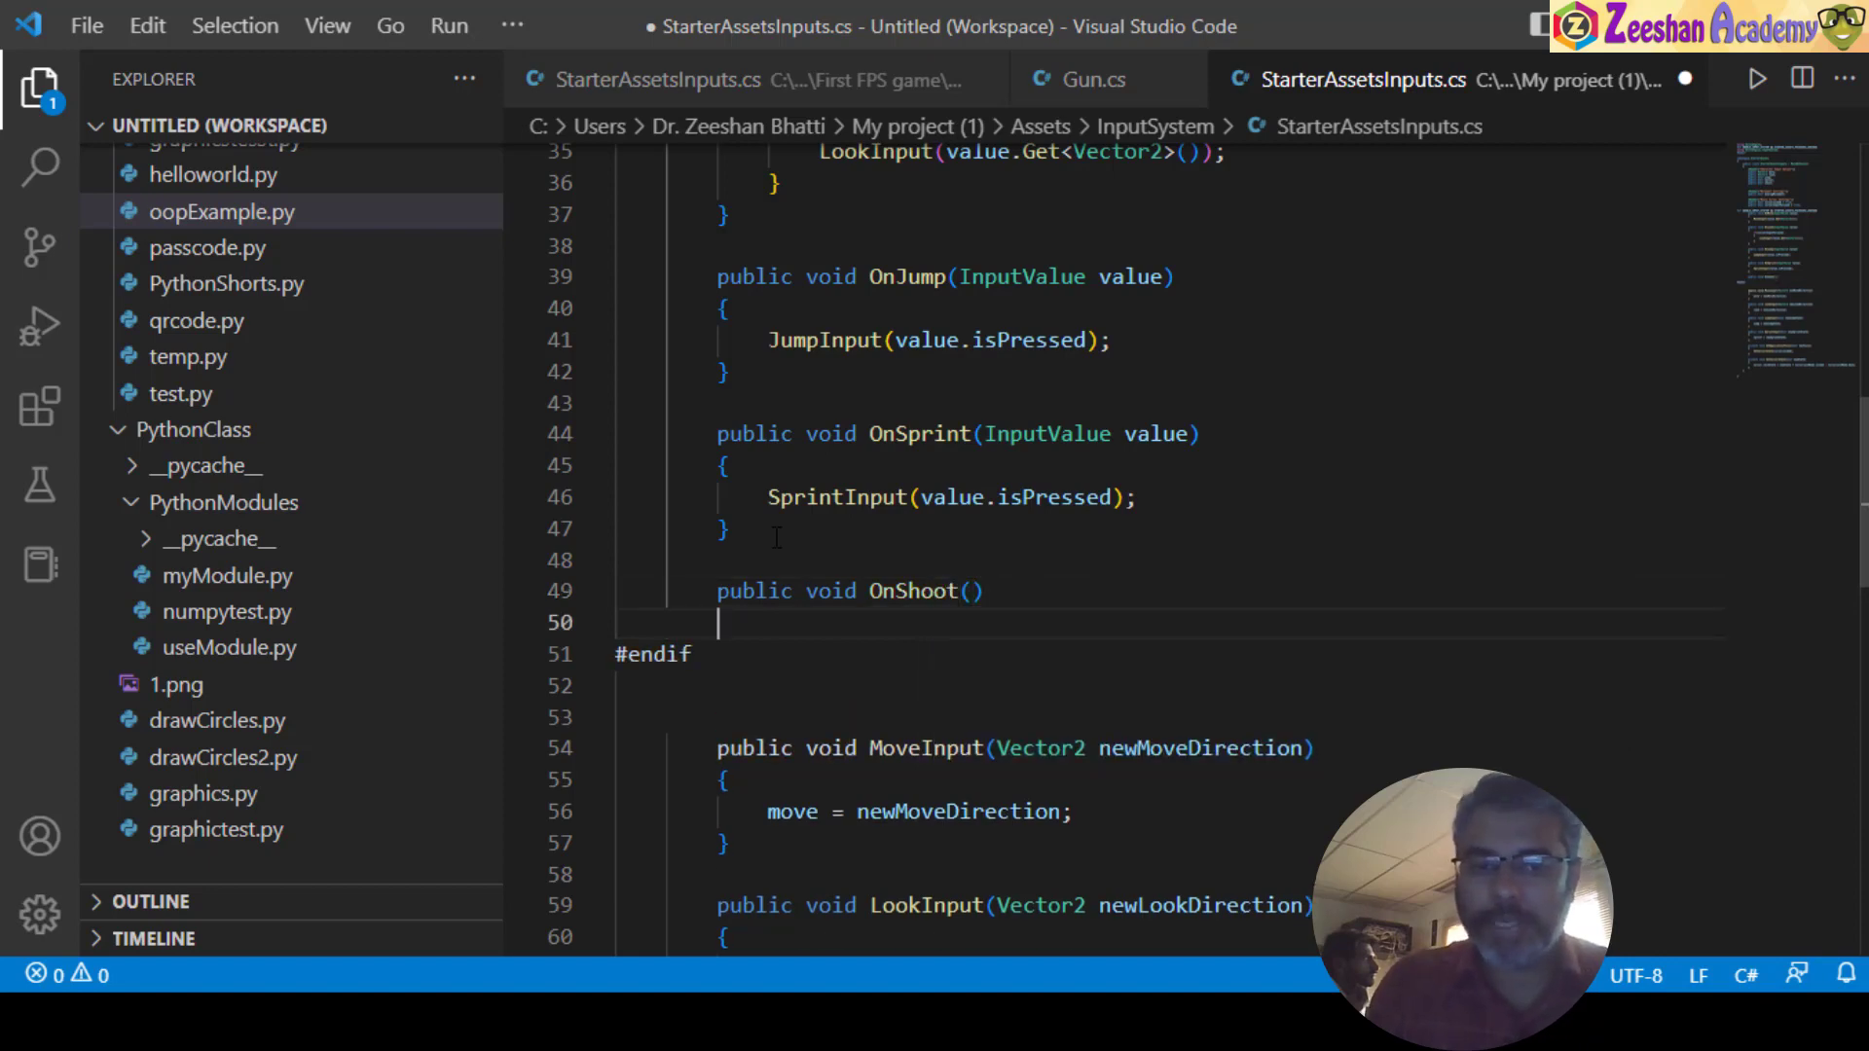
pyautogui.write('{')
pyautogui.press('Return')
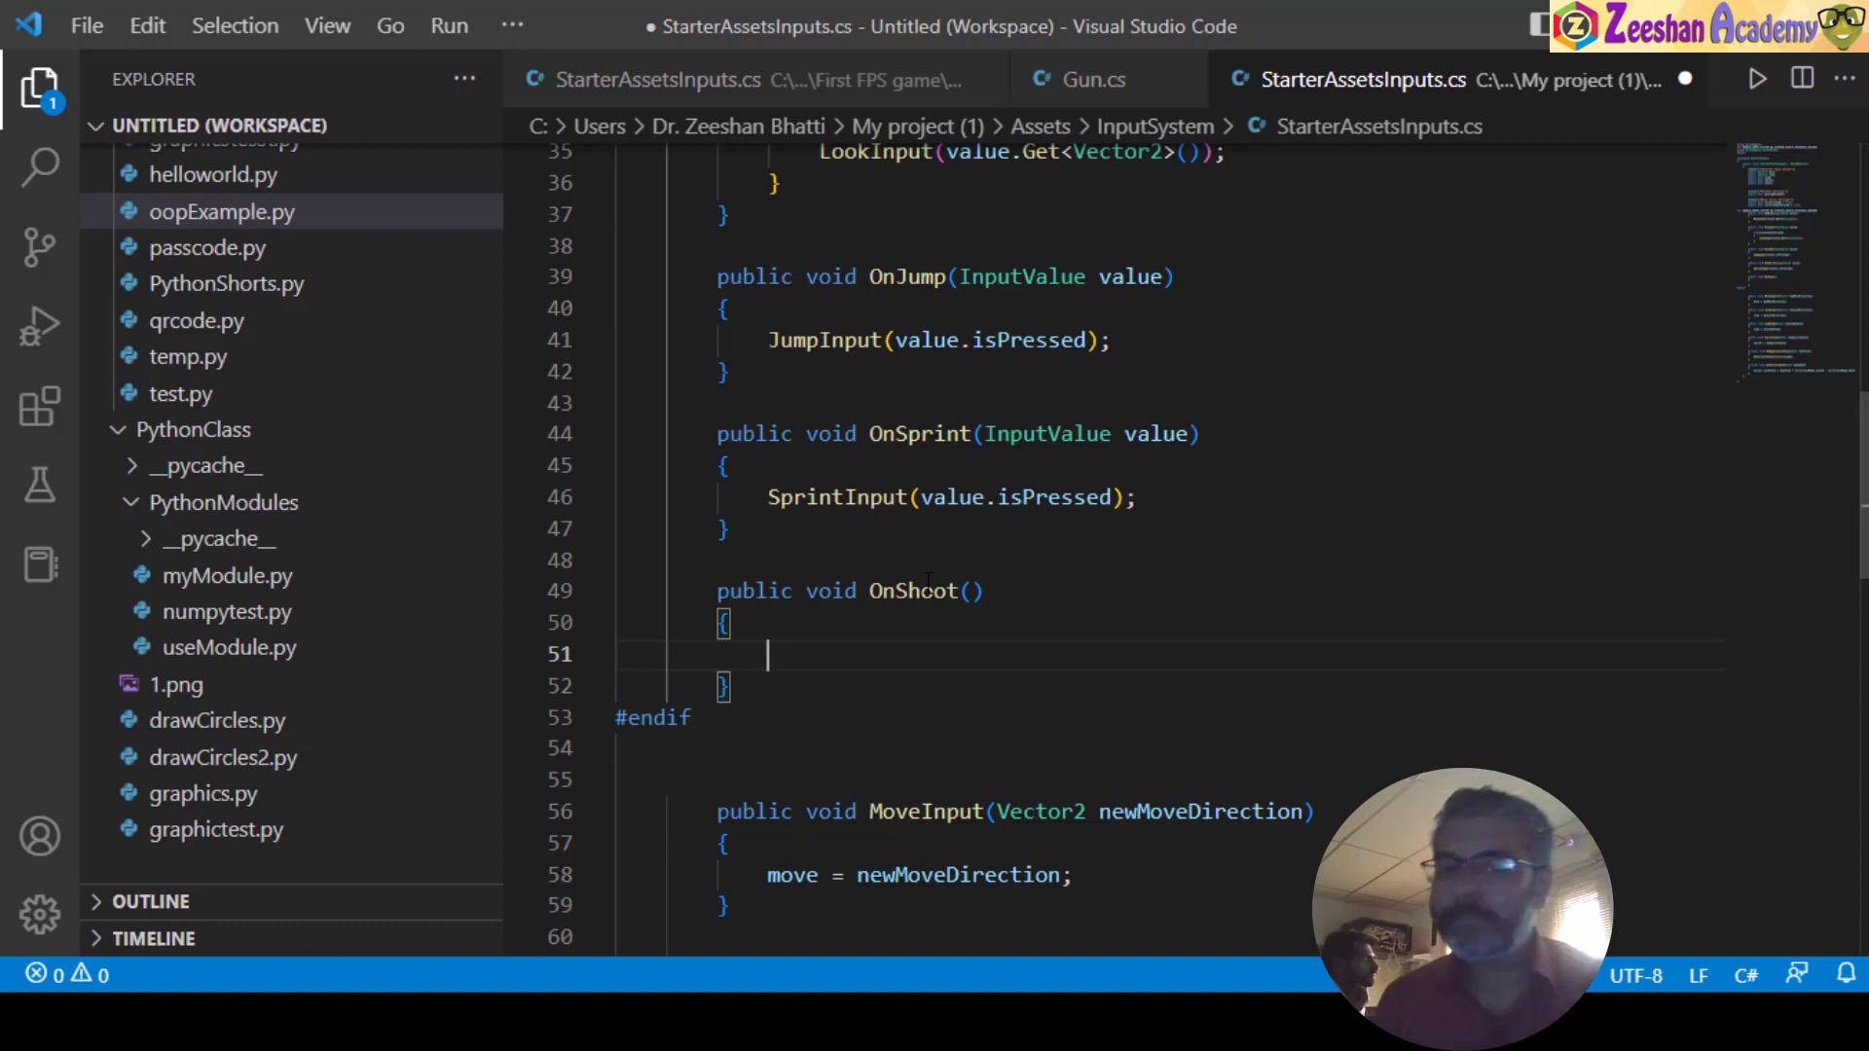
# - Give OnShoot the parameter "InputValue value", copied from the OnJump method's signature
pyautogui.click(971, 591)
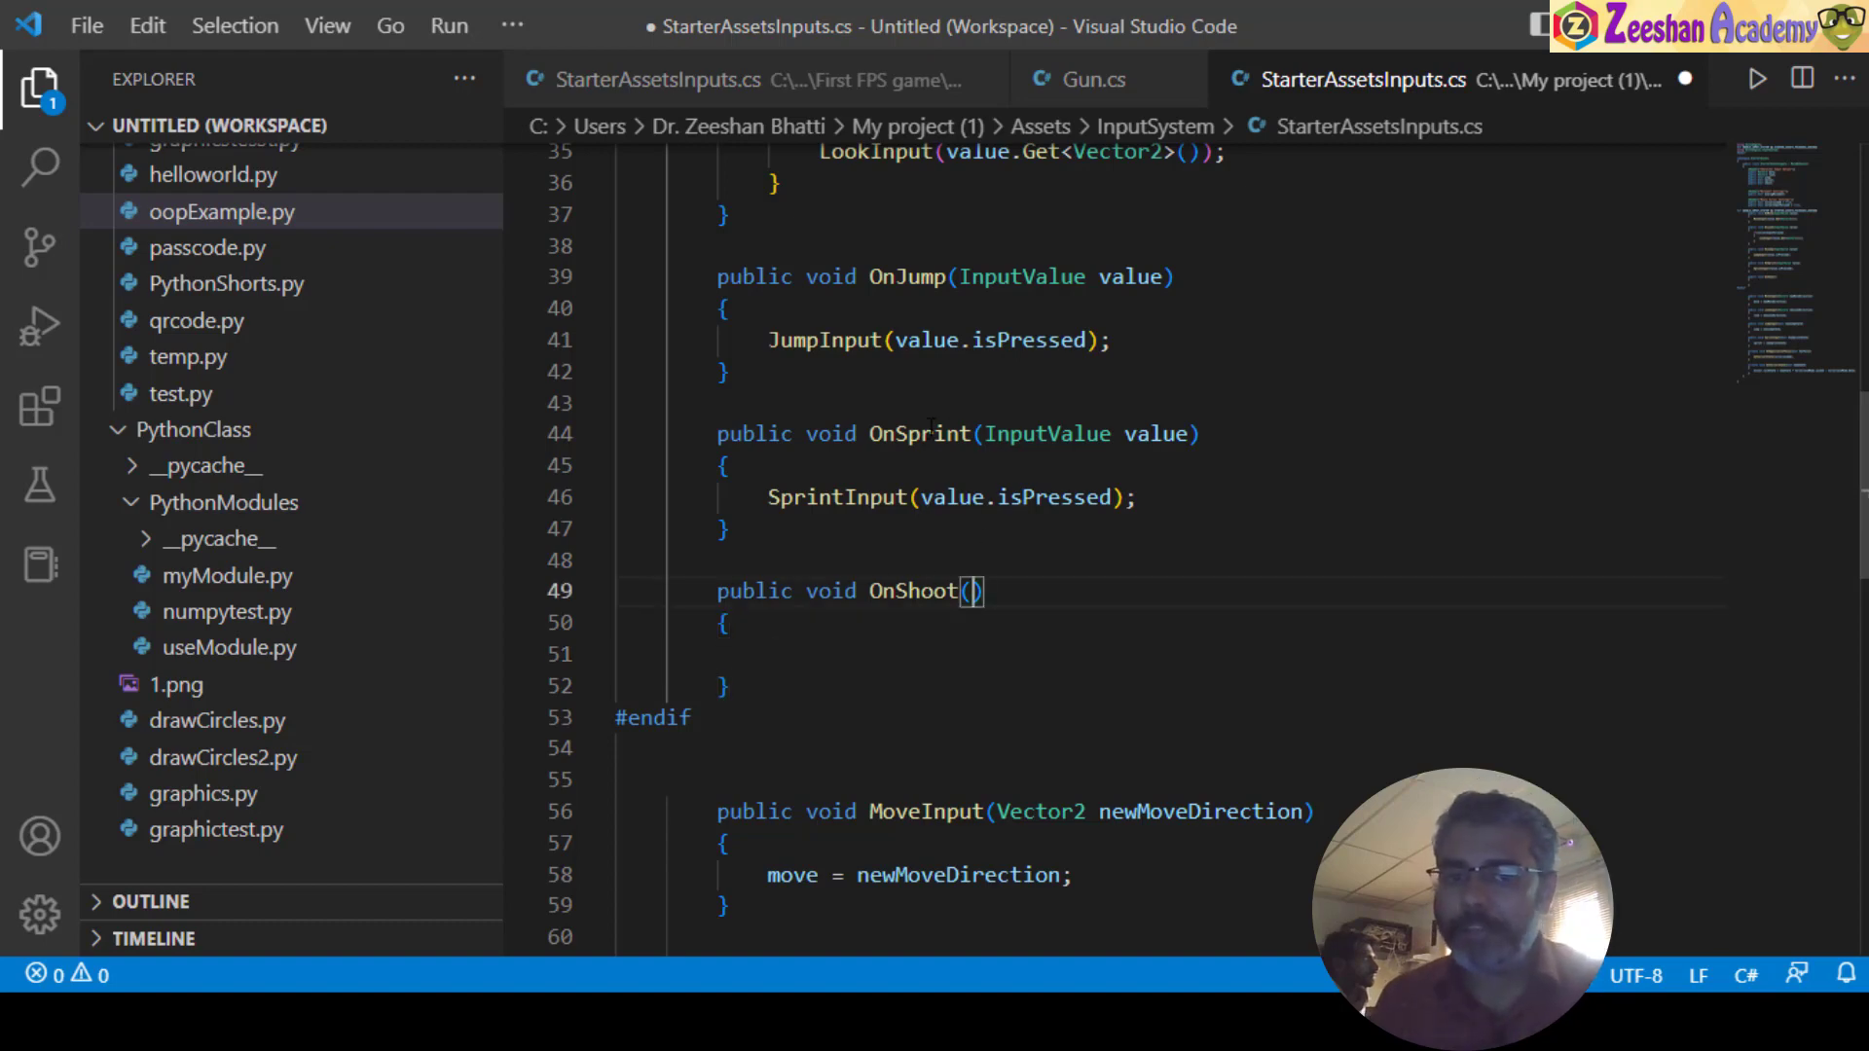
pyautogui.moveTo(961, 276); pyautogui.dragTo(1165, 277)
pyautogui.hotkey('ctrl', 'c')
pyautogui.click(977, 592)
pyautogui.hotkey('ctrl', 'v')
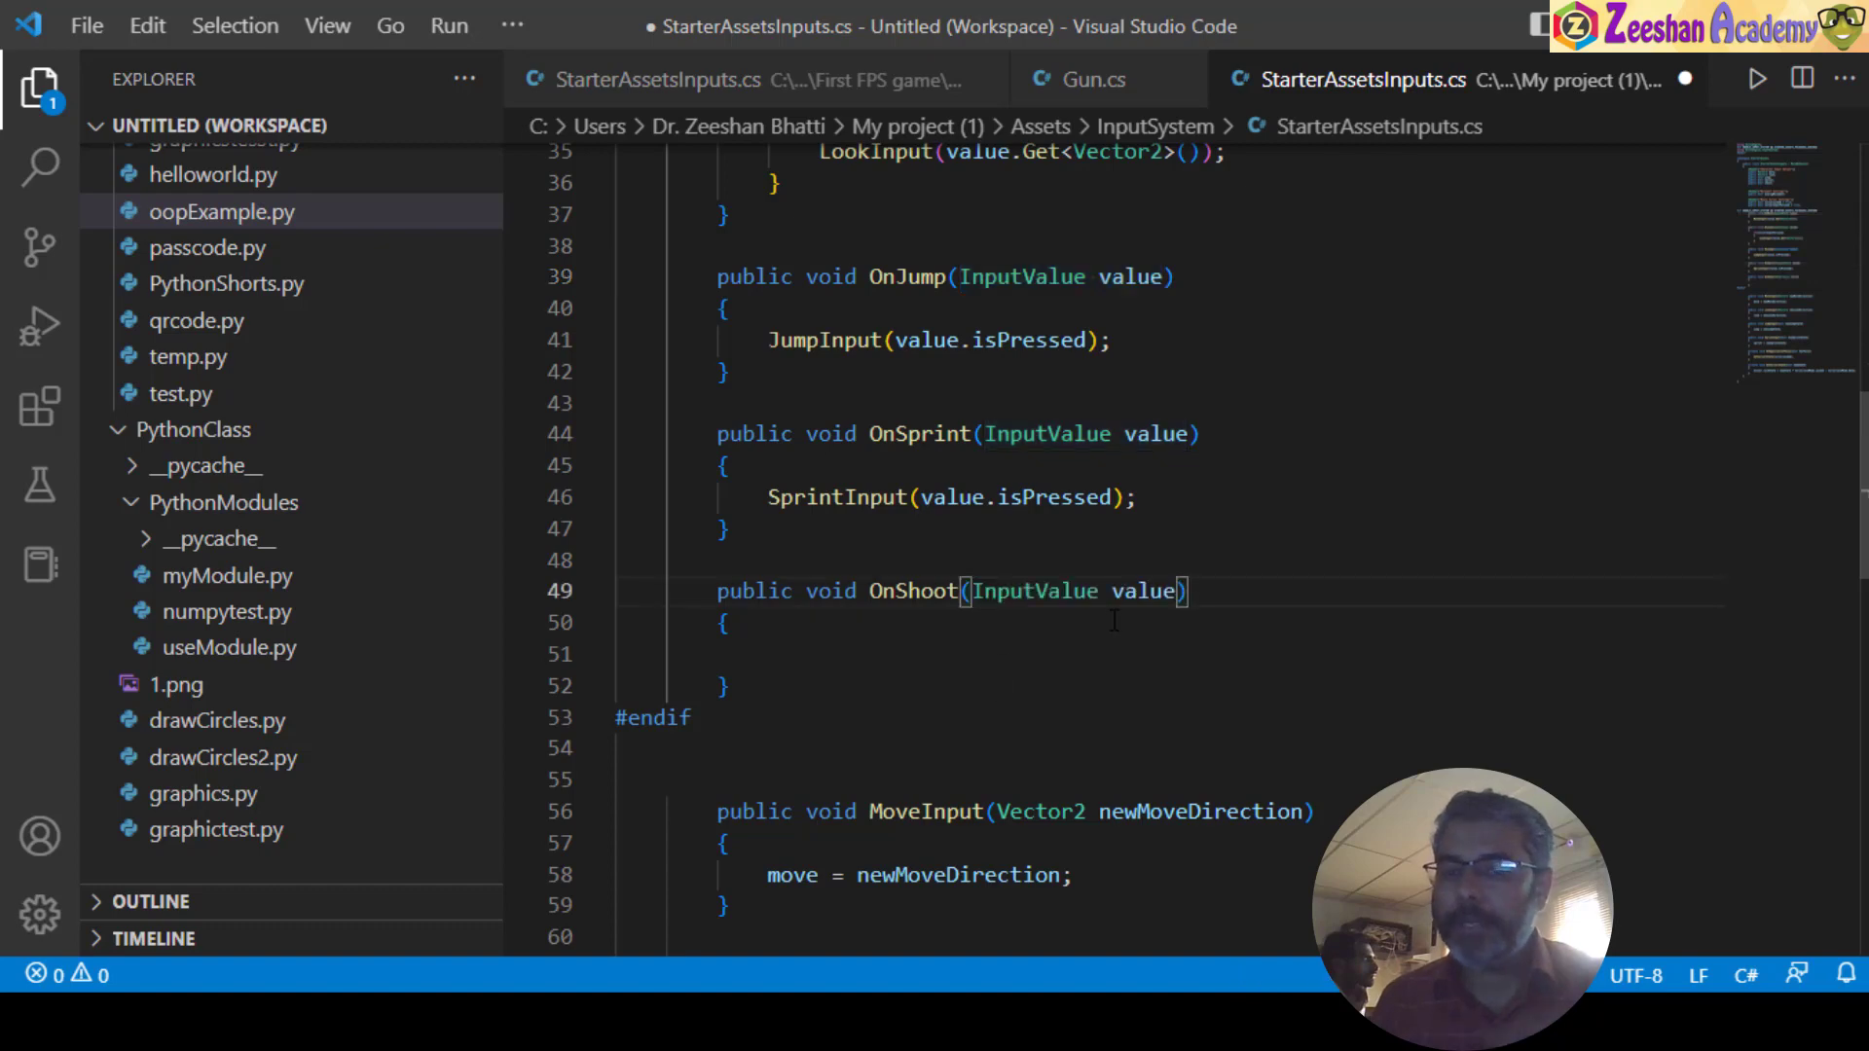
# - Copy the statement "shoot = value.isPressed;" from the First FPS game project's OnShoot method into the body of My project (1)'s OnShoot
pyautogui.click(896, 653)
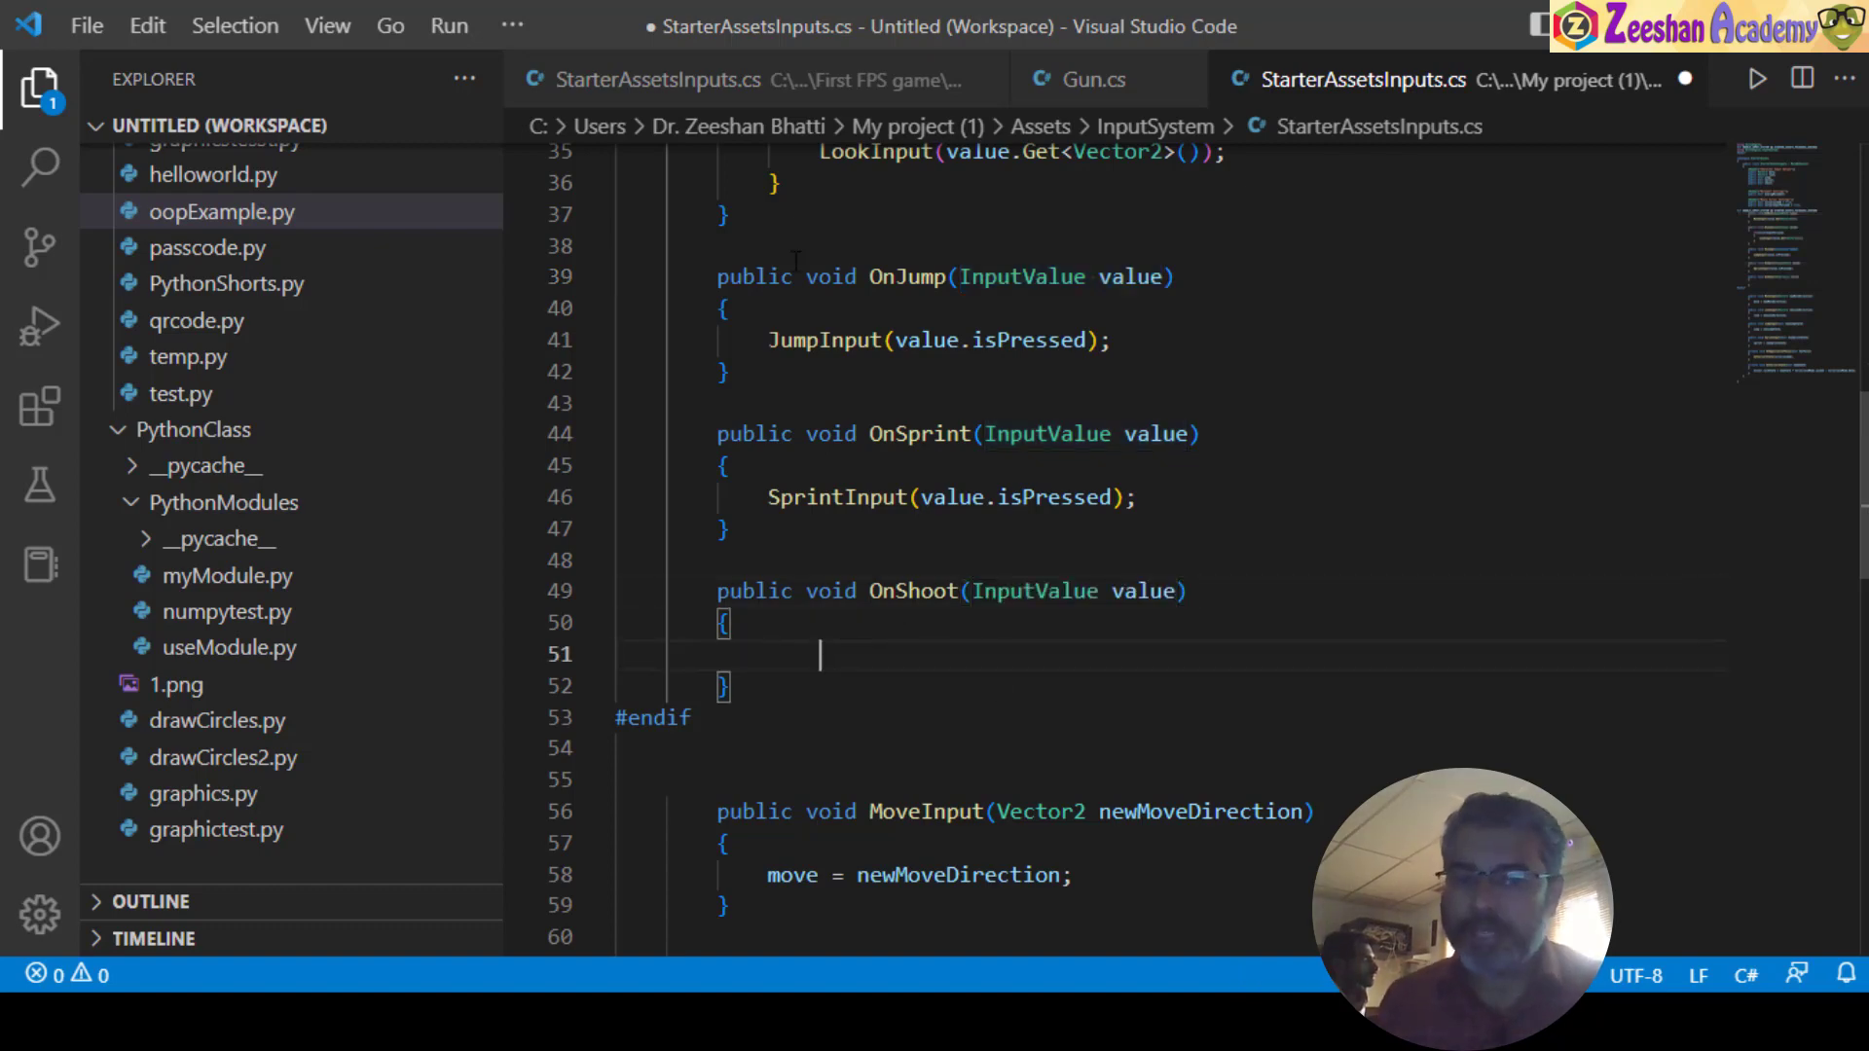
pyautogui.click(820, 82)
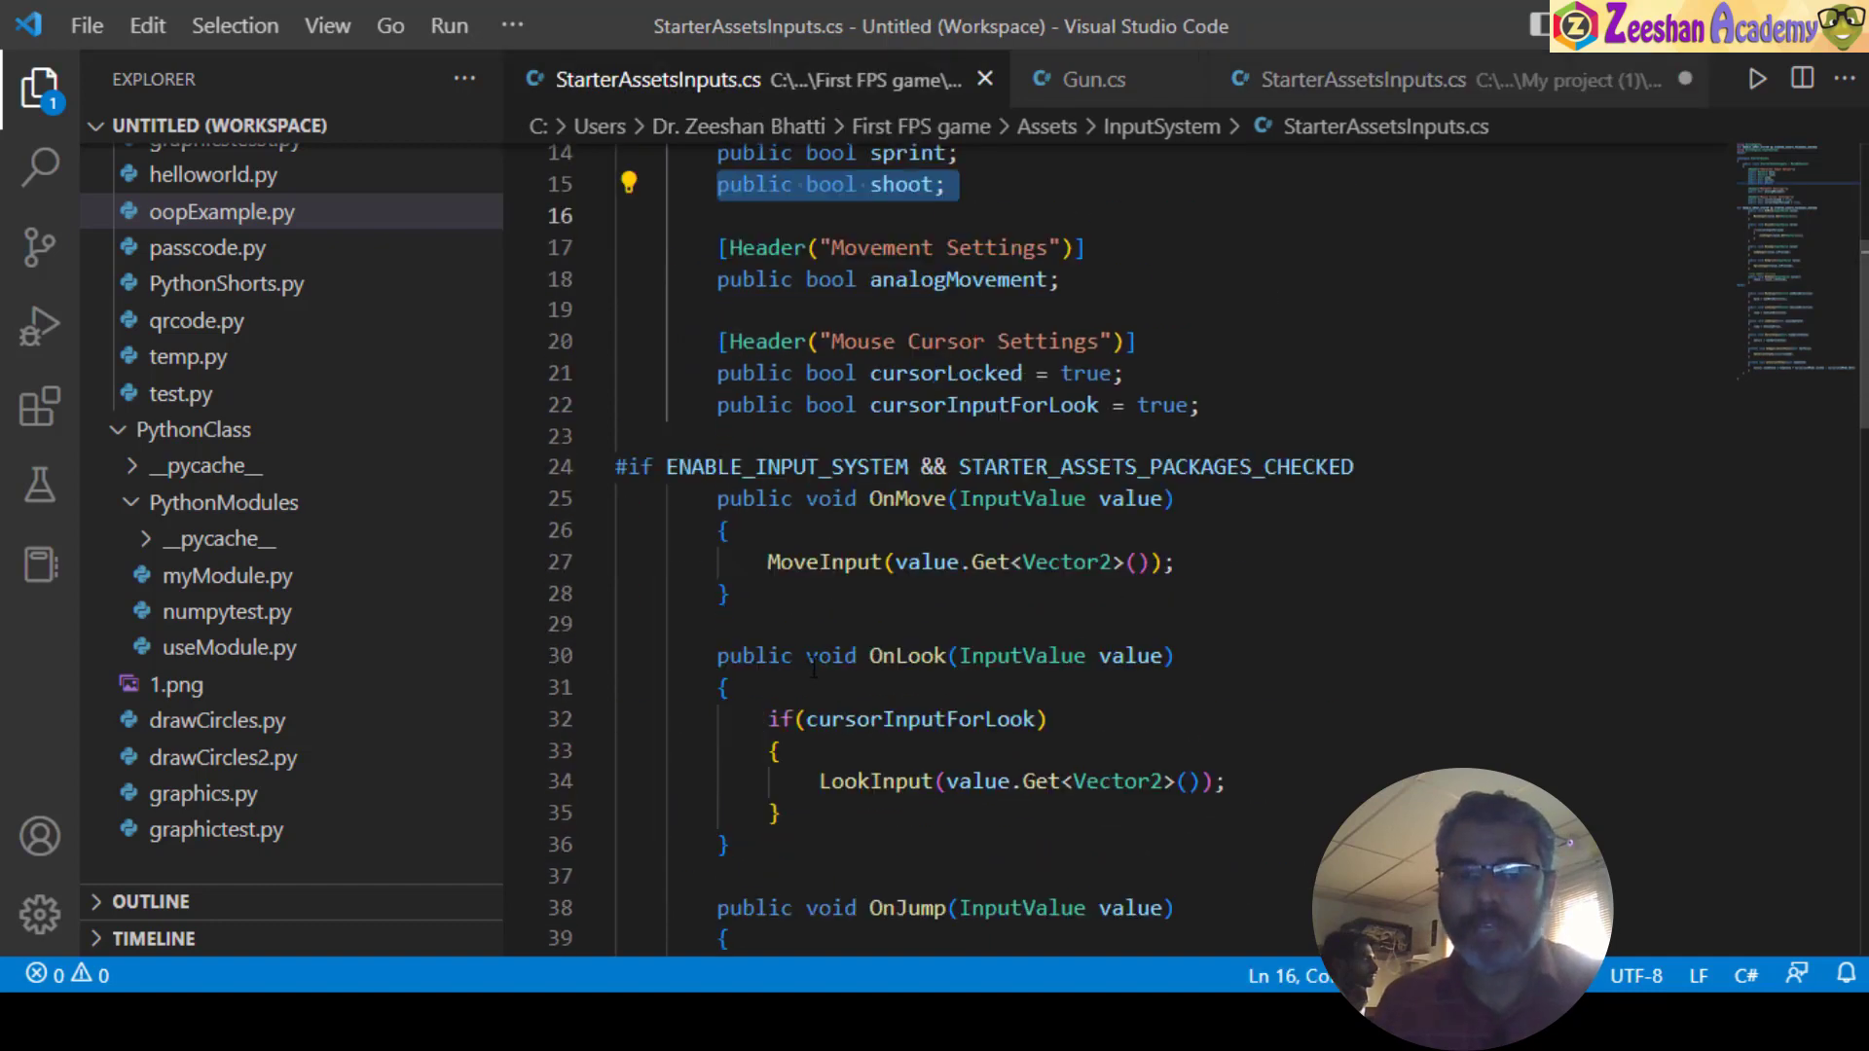
pyautogui.scroll(-8, 814, 669)
pyautogui.click(795, 541)
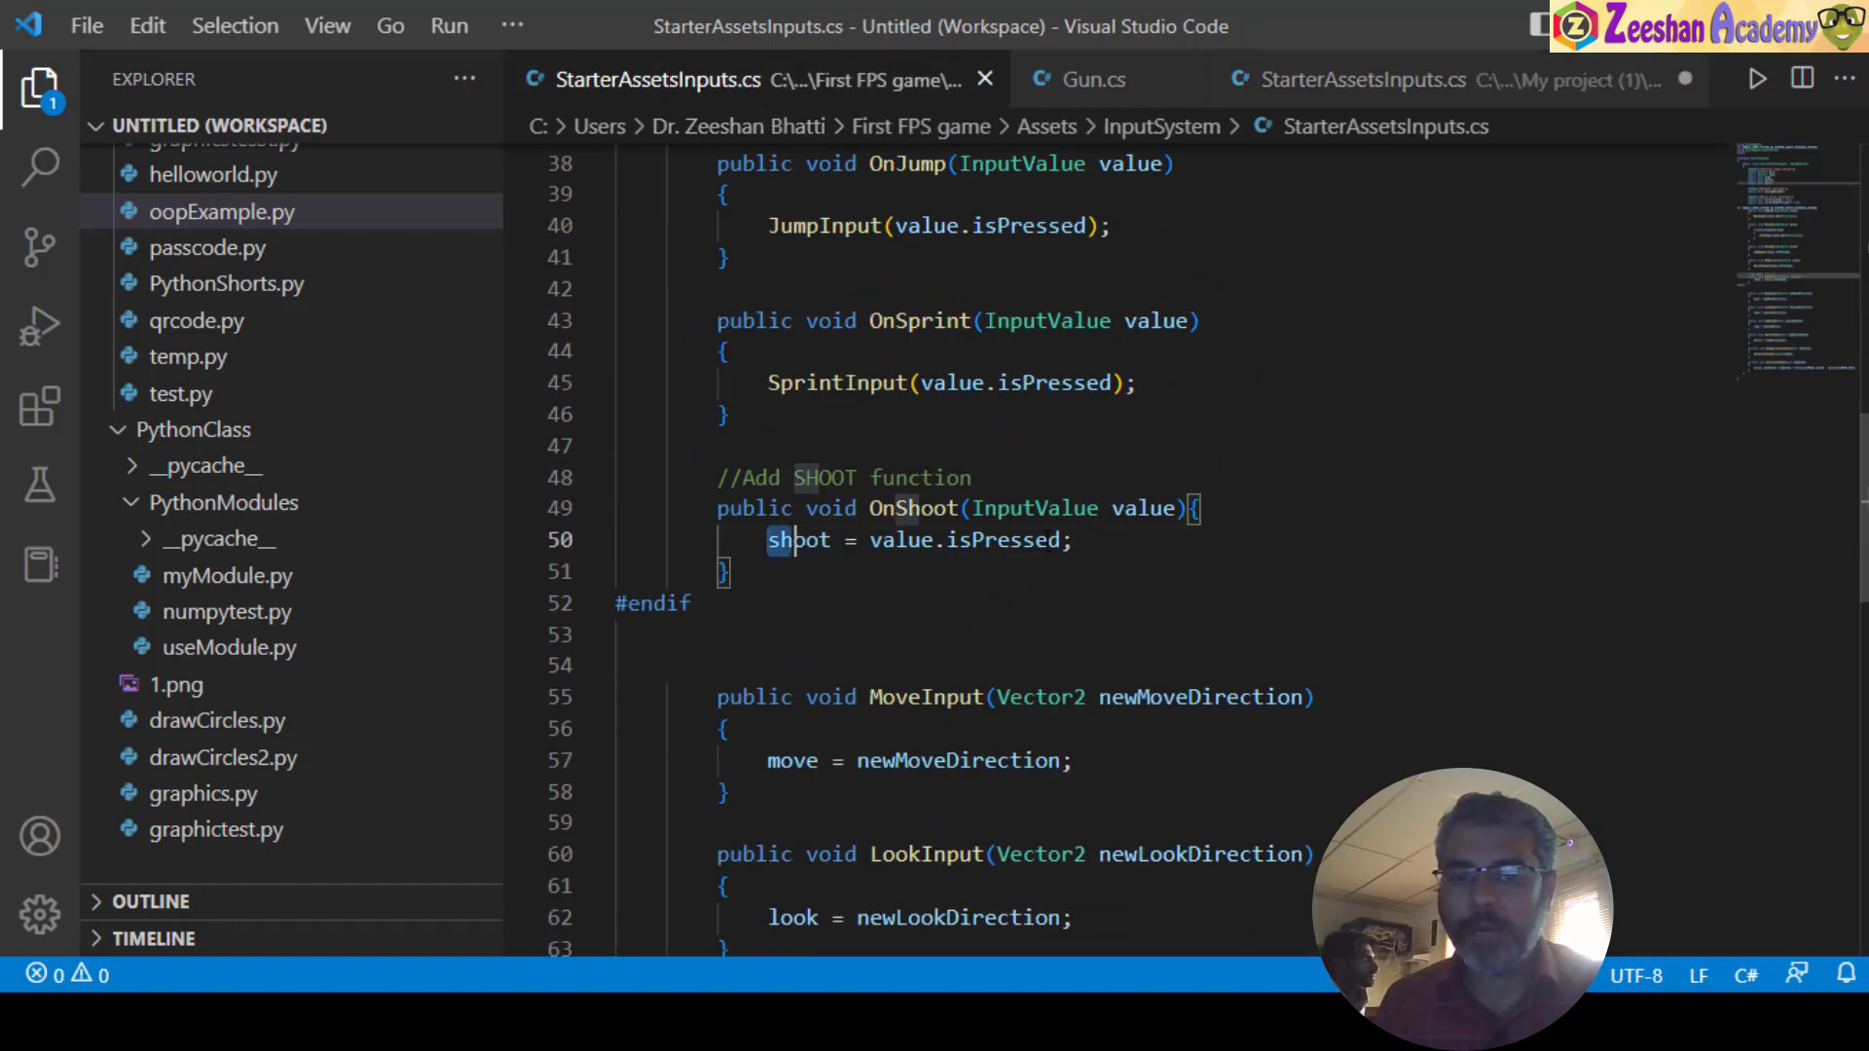
pyautogui.moveTo(768, 541); pyautogui.dragTo(1072, 542)
pyautogui.click(1323, 82)
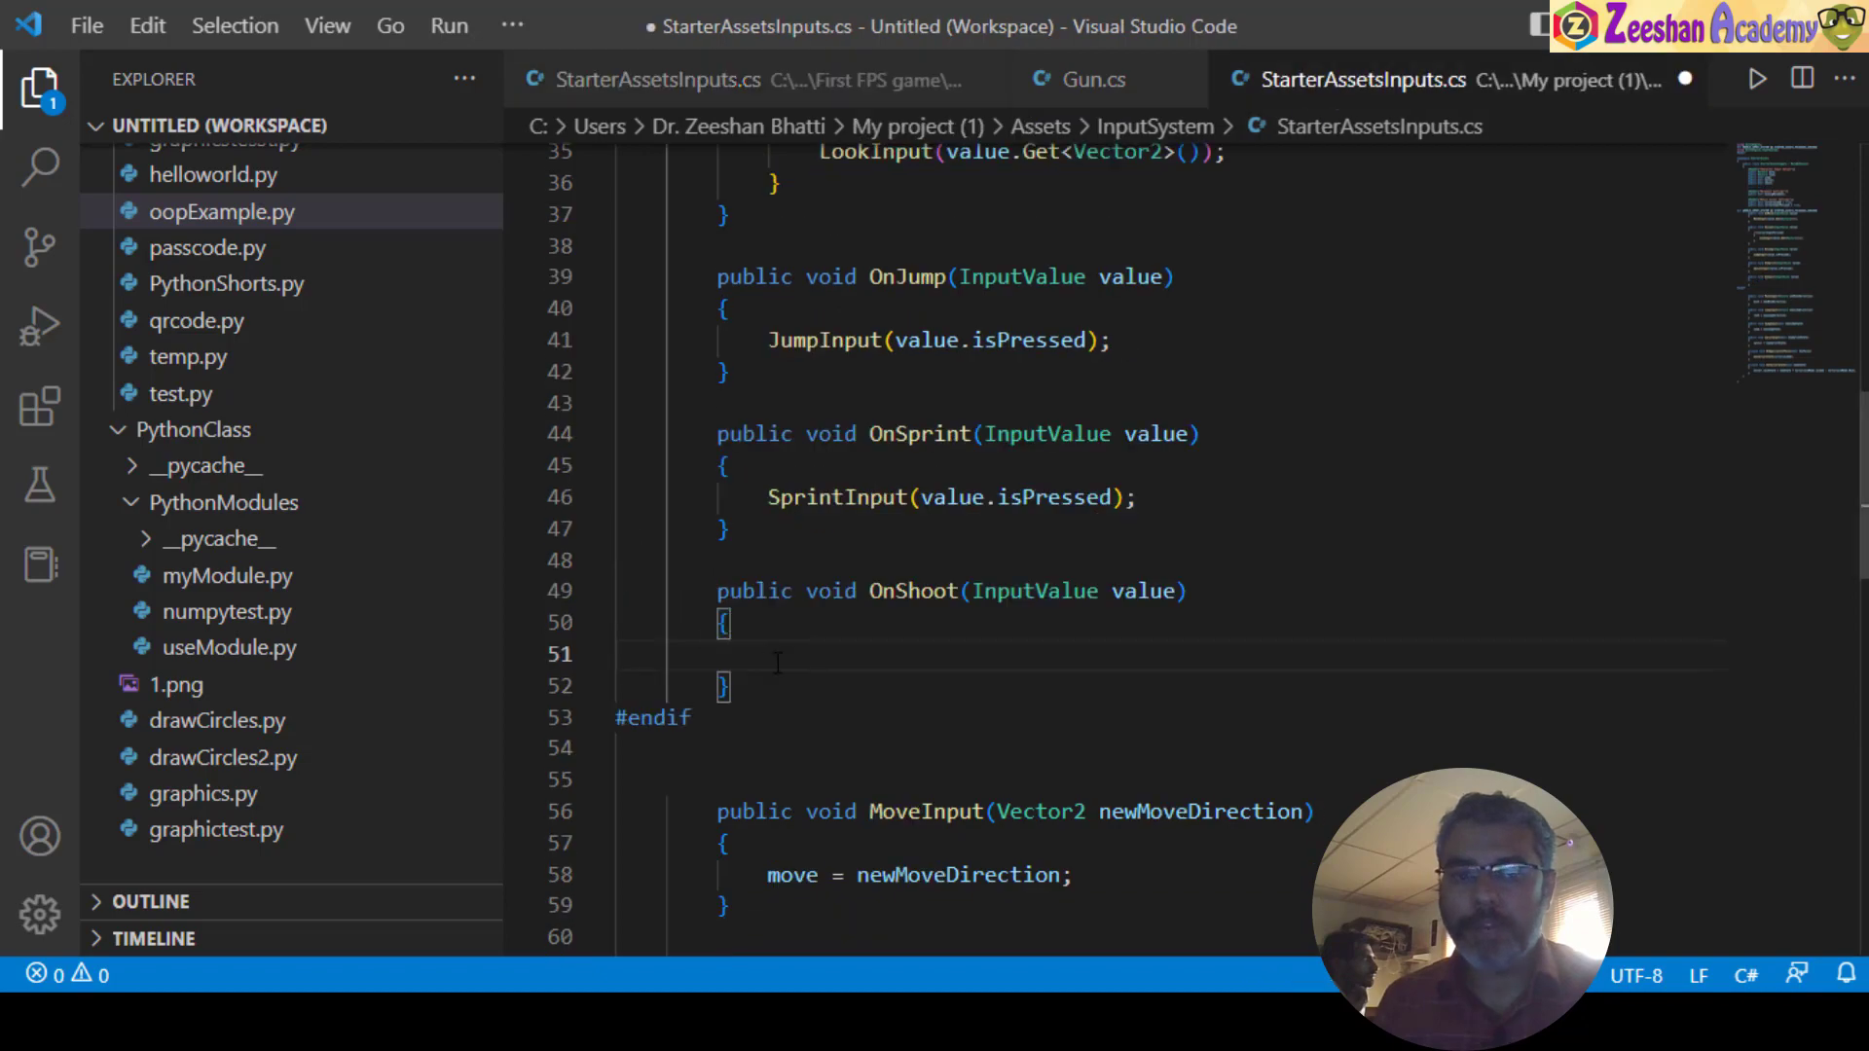
pyautogui.hotkey('ctrl', 'v')
# - Check the OnShoot assignment against the shoot declaration, the value parameter and the First FPS game project's version of the method
pyautogui.click(841, 656)
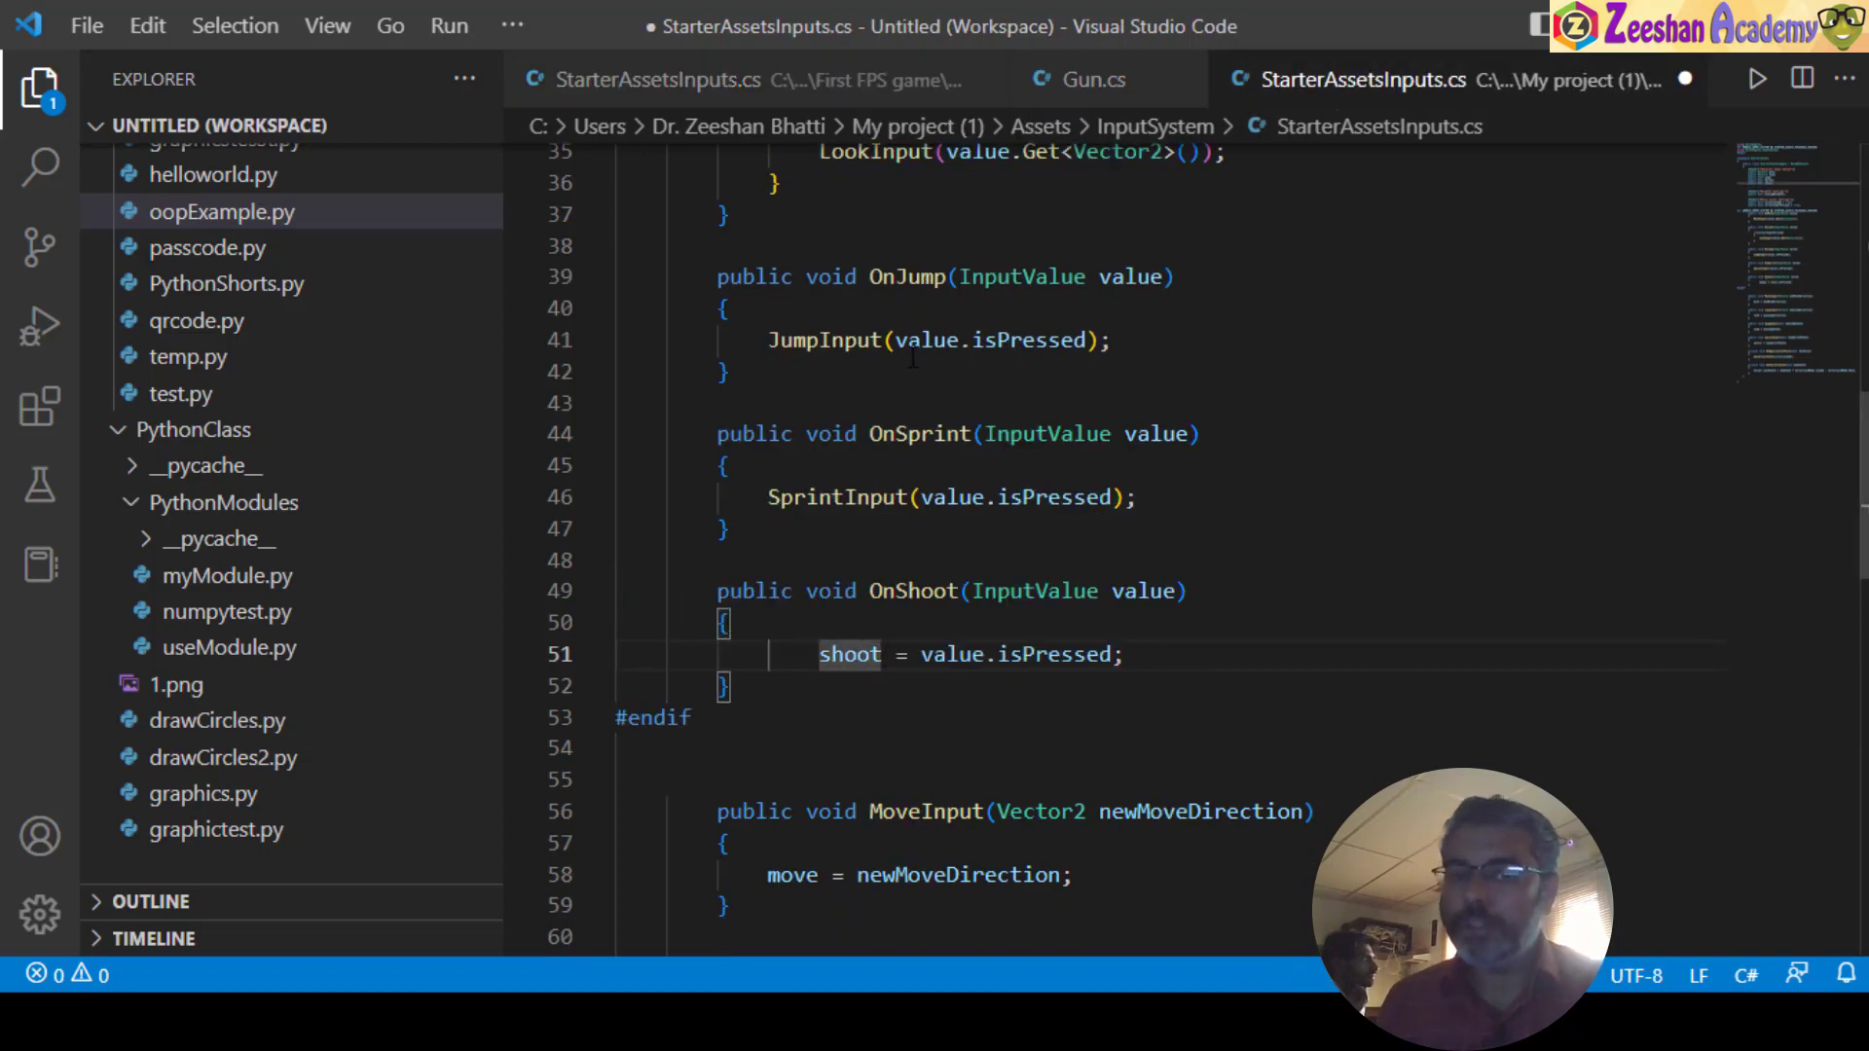
pyautogui.scroll(8, 912, 360)
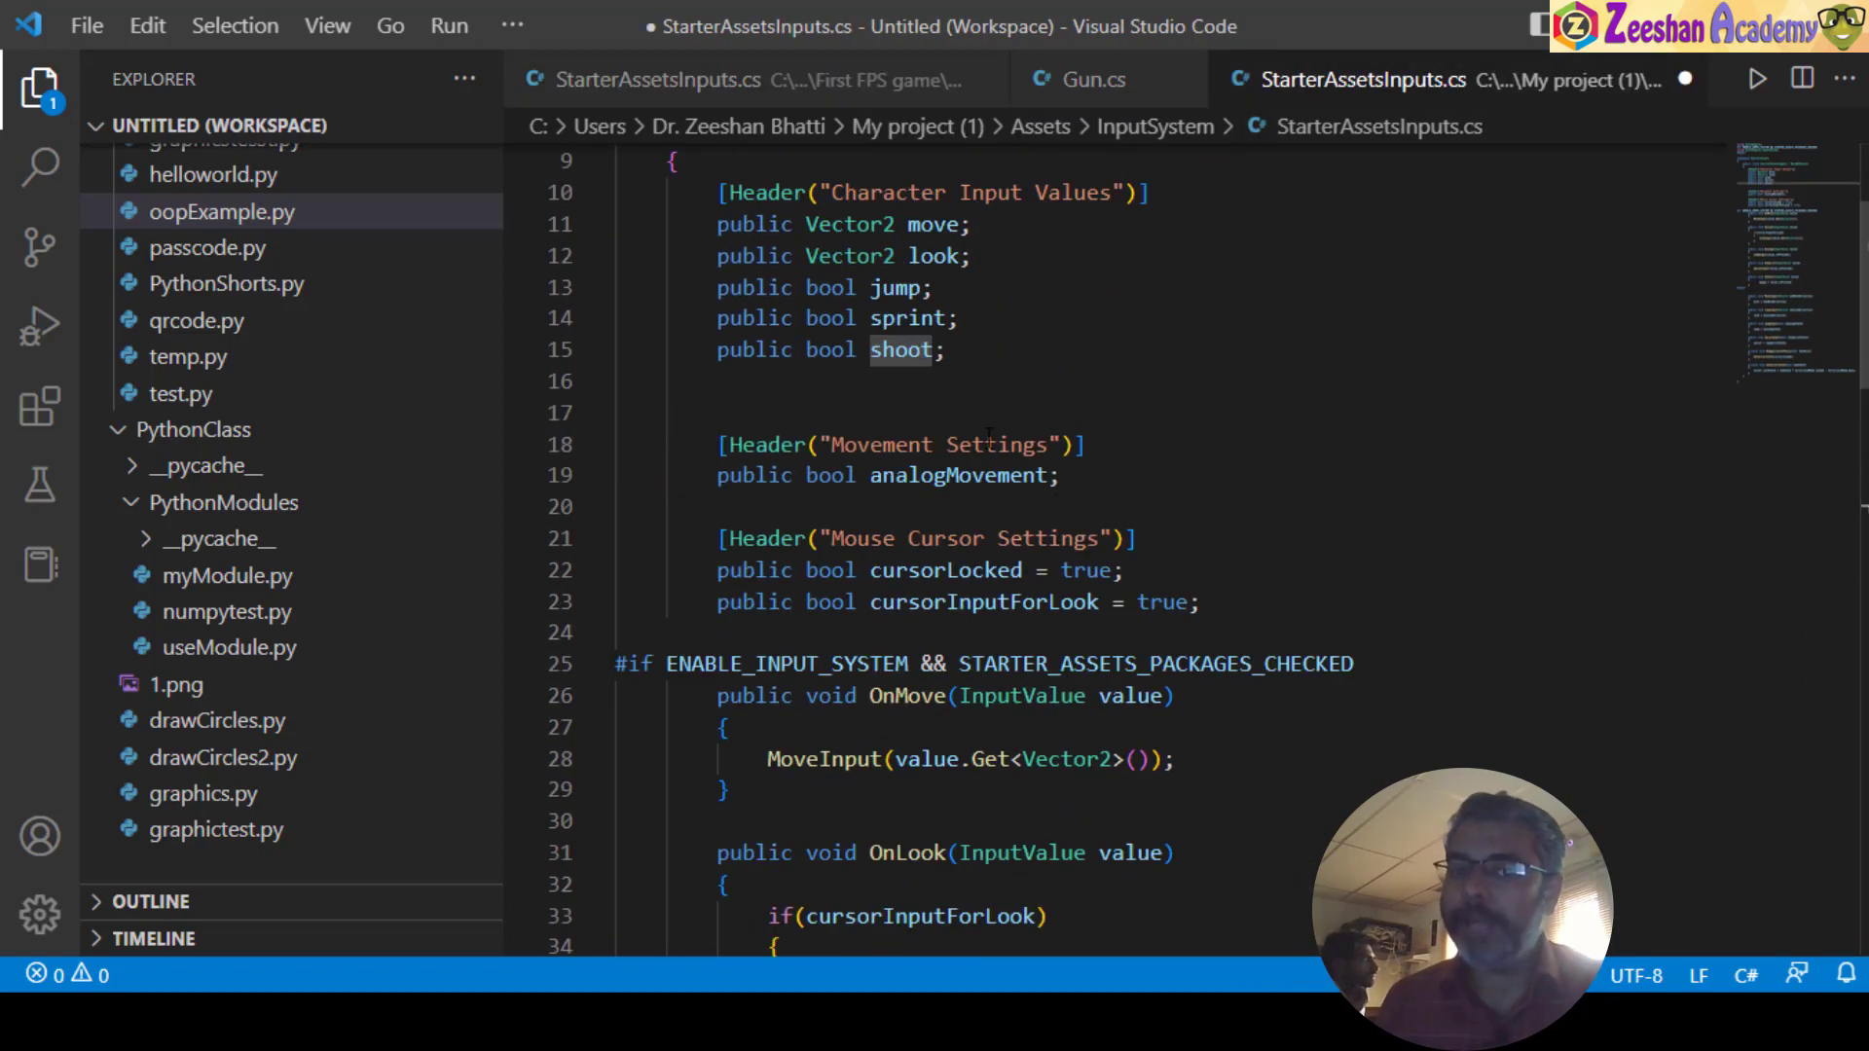
pyautogui.scroll(-8, 989, 437)
pyautogui.click(957, 657)
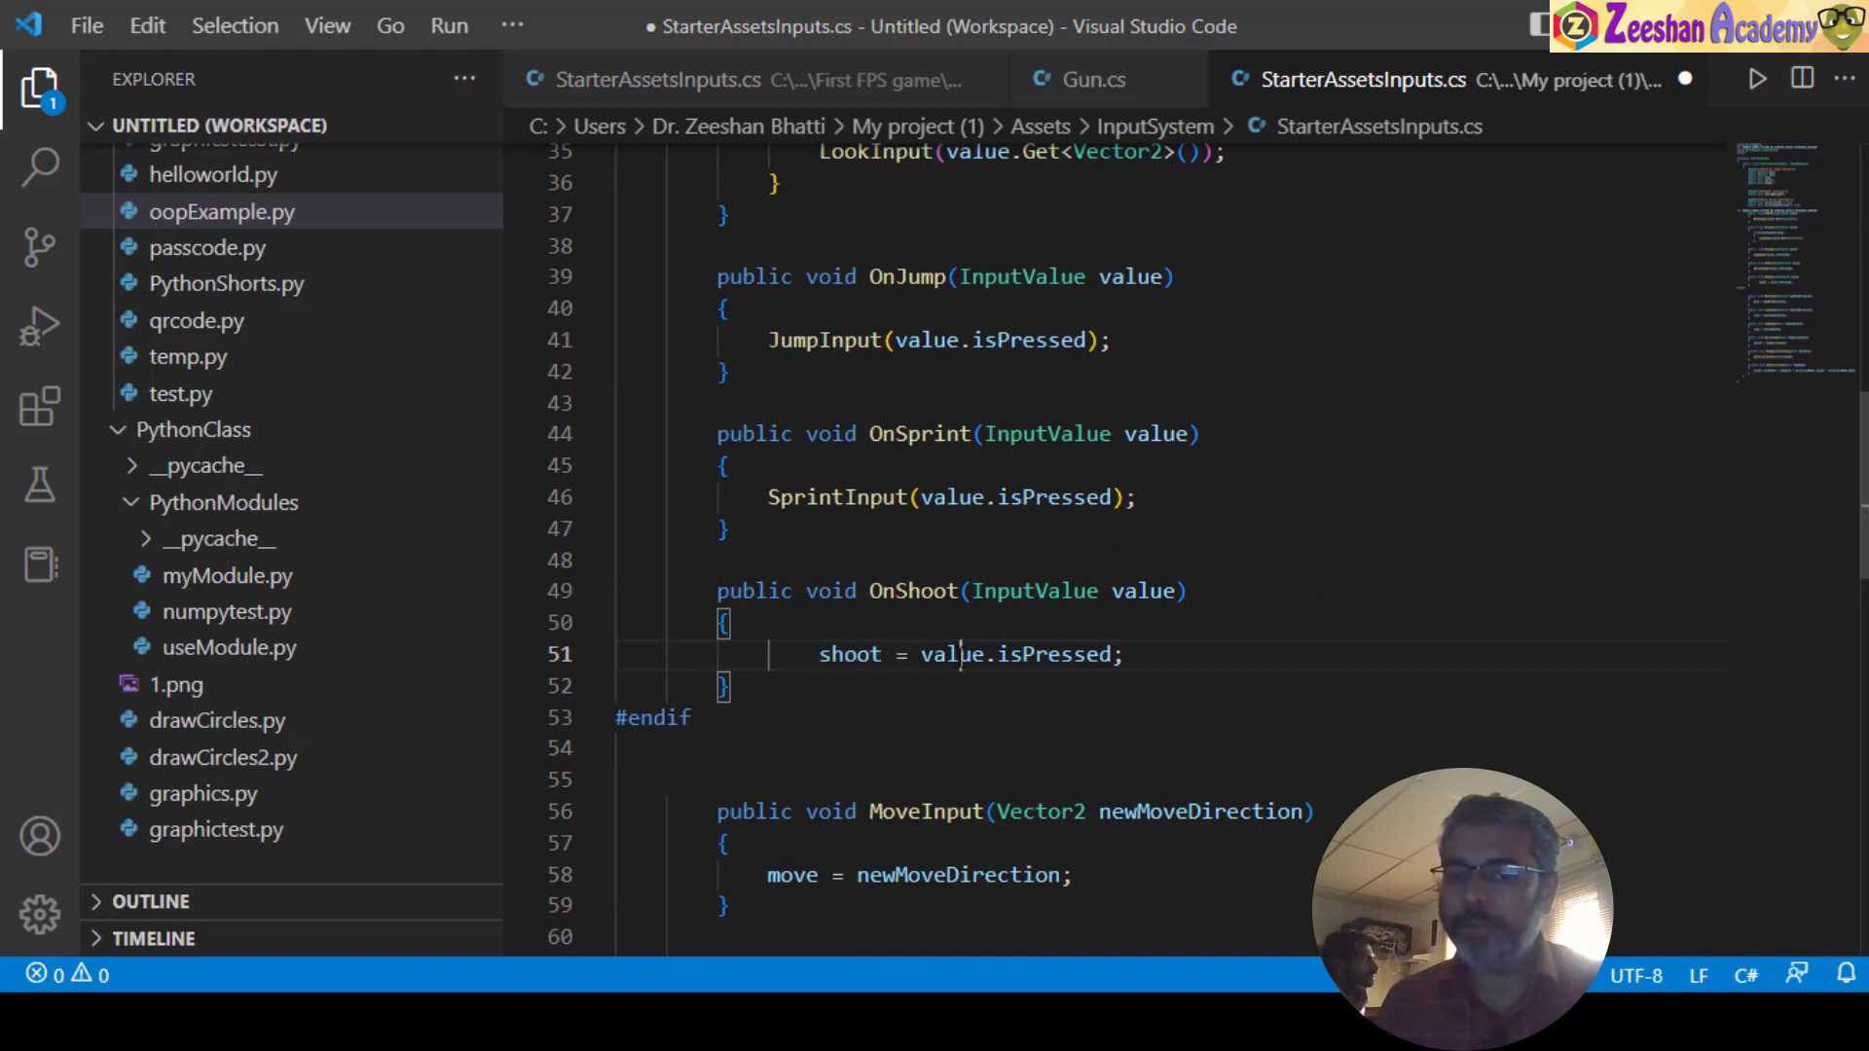
pyautogui.click(1109, 590)
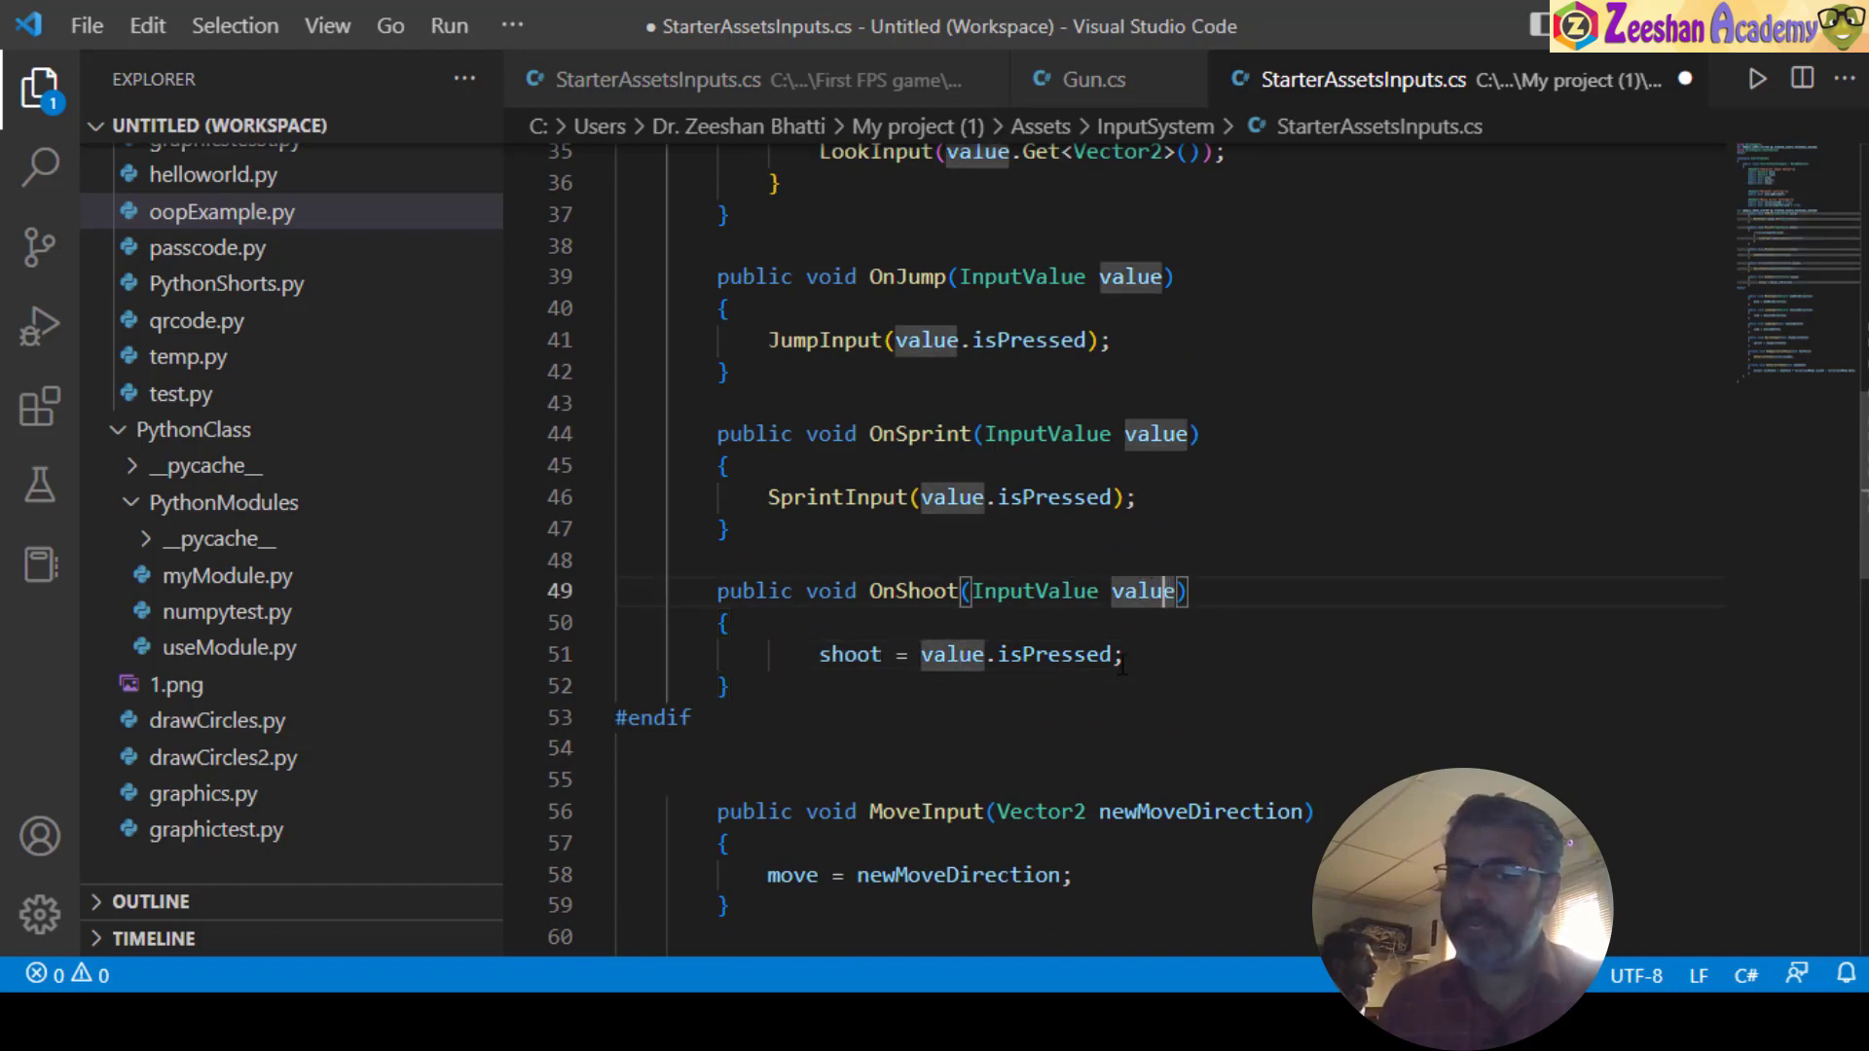
pyautogui.moveTo(1123, 657); pyautogui.dragTo(830, 657)
pyautogui.click(884, 657)
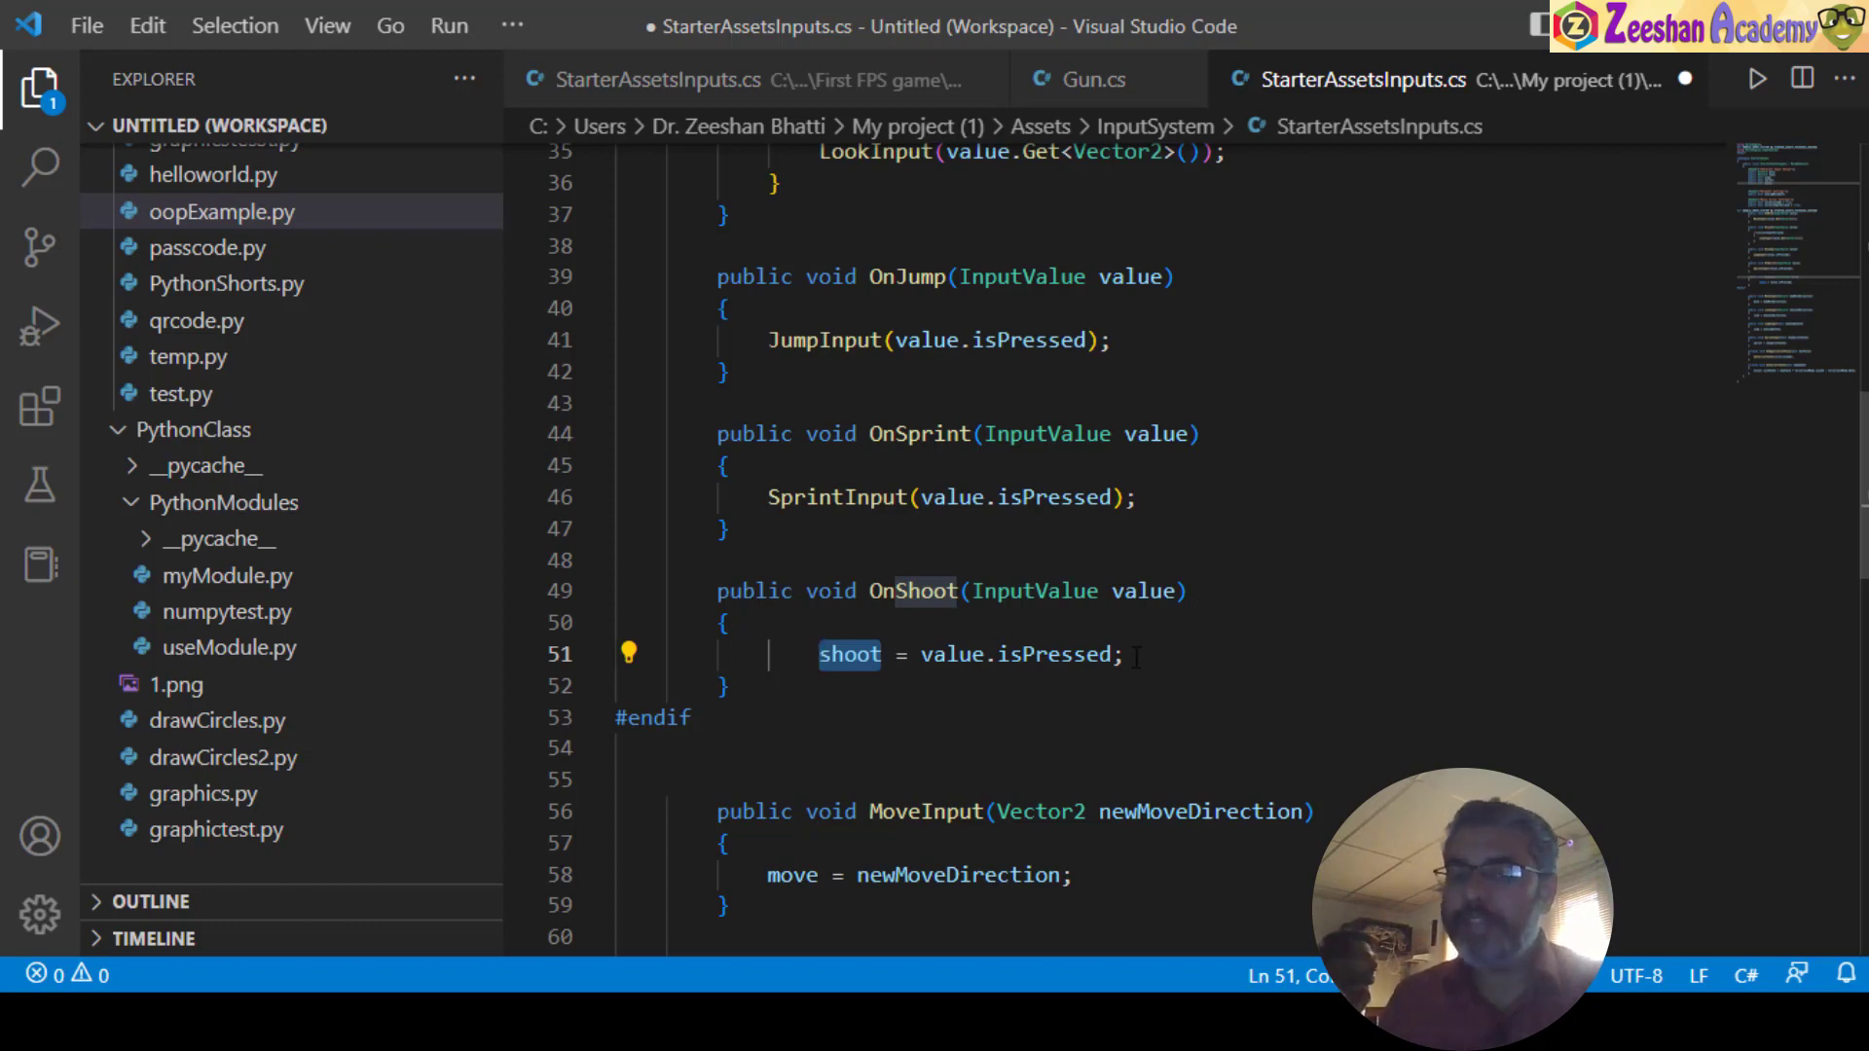
pyautogui.moveTo(1136, 657); pyautogui.dragTo(821, 658)
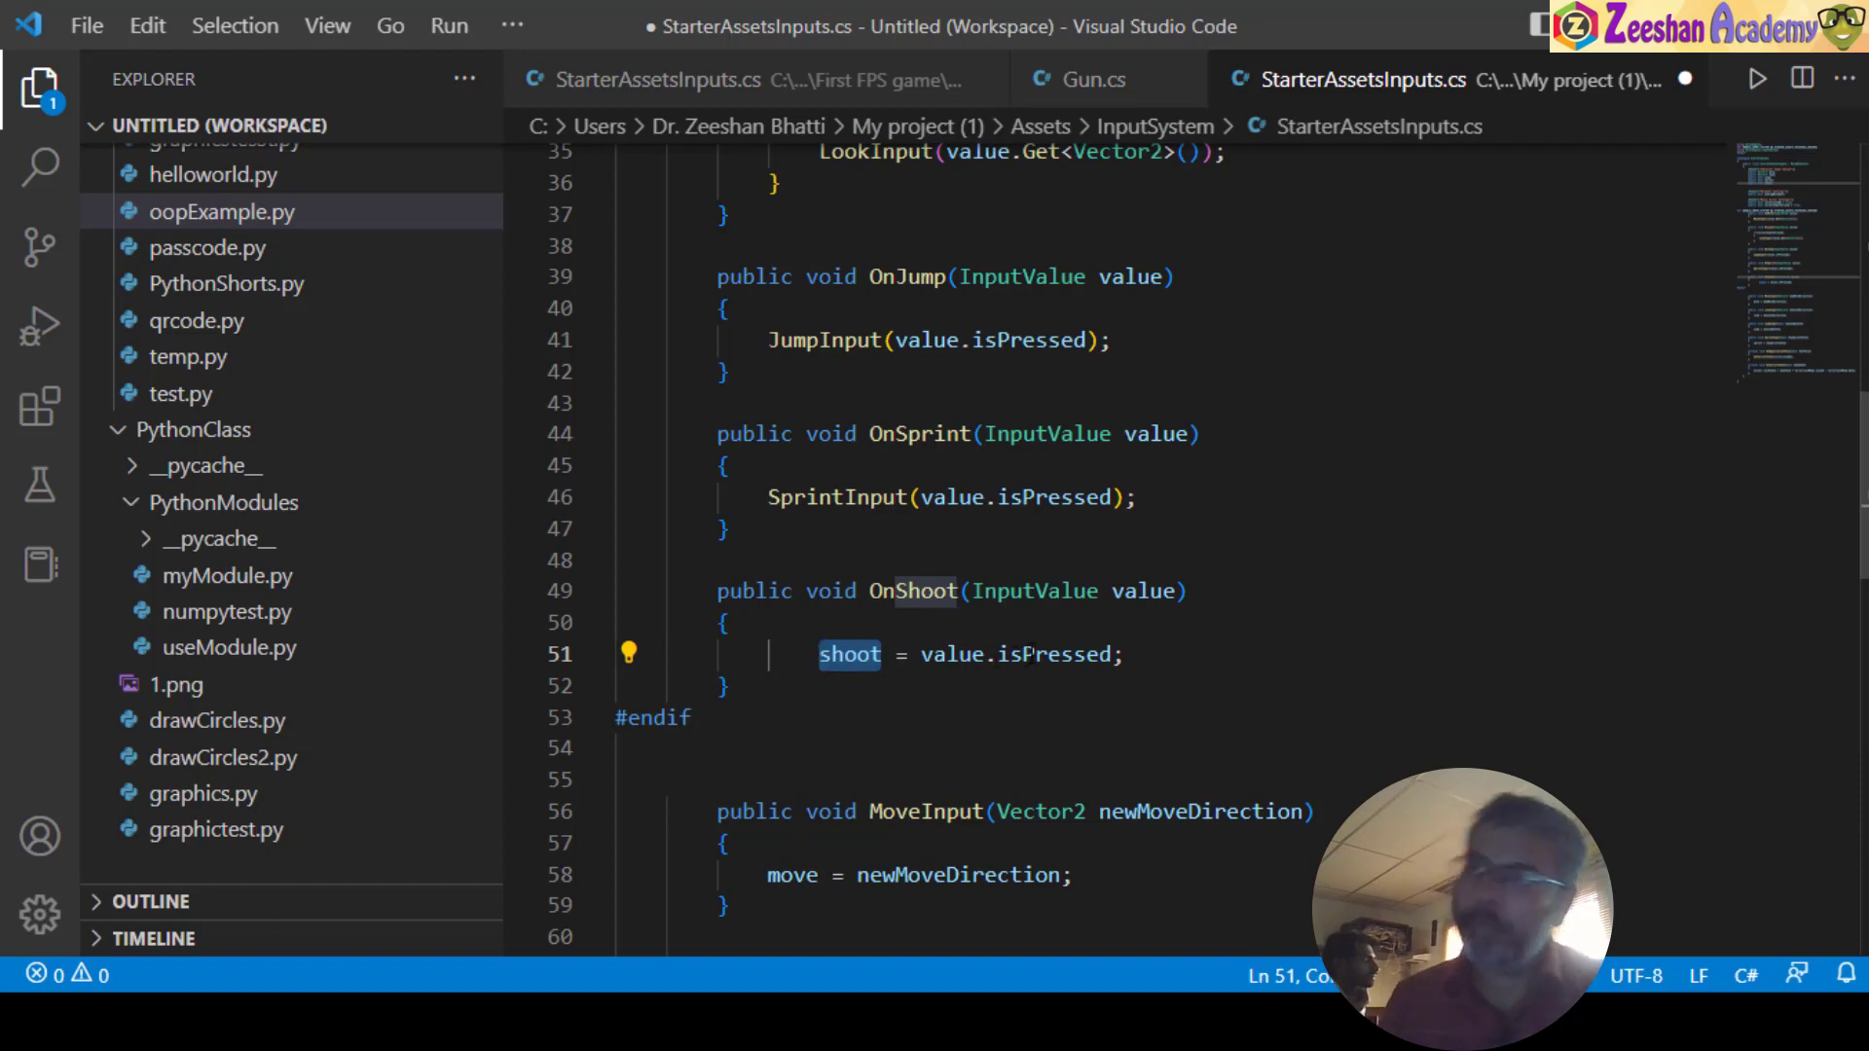
pyautogui.click(960, 656)
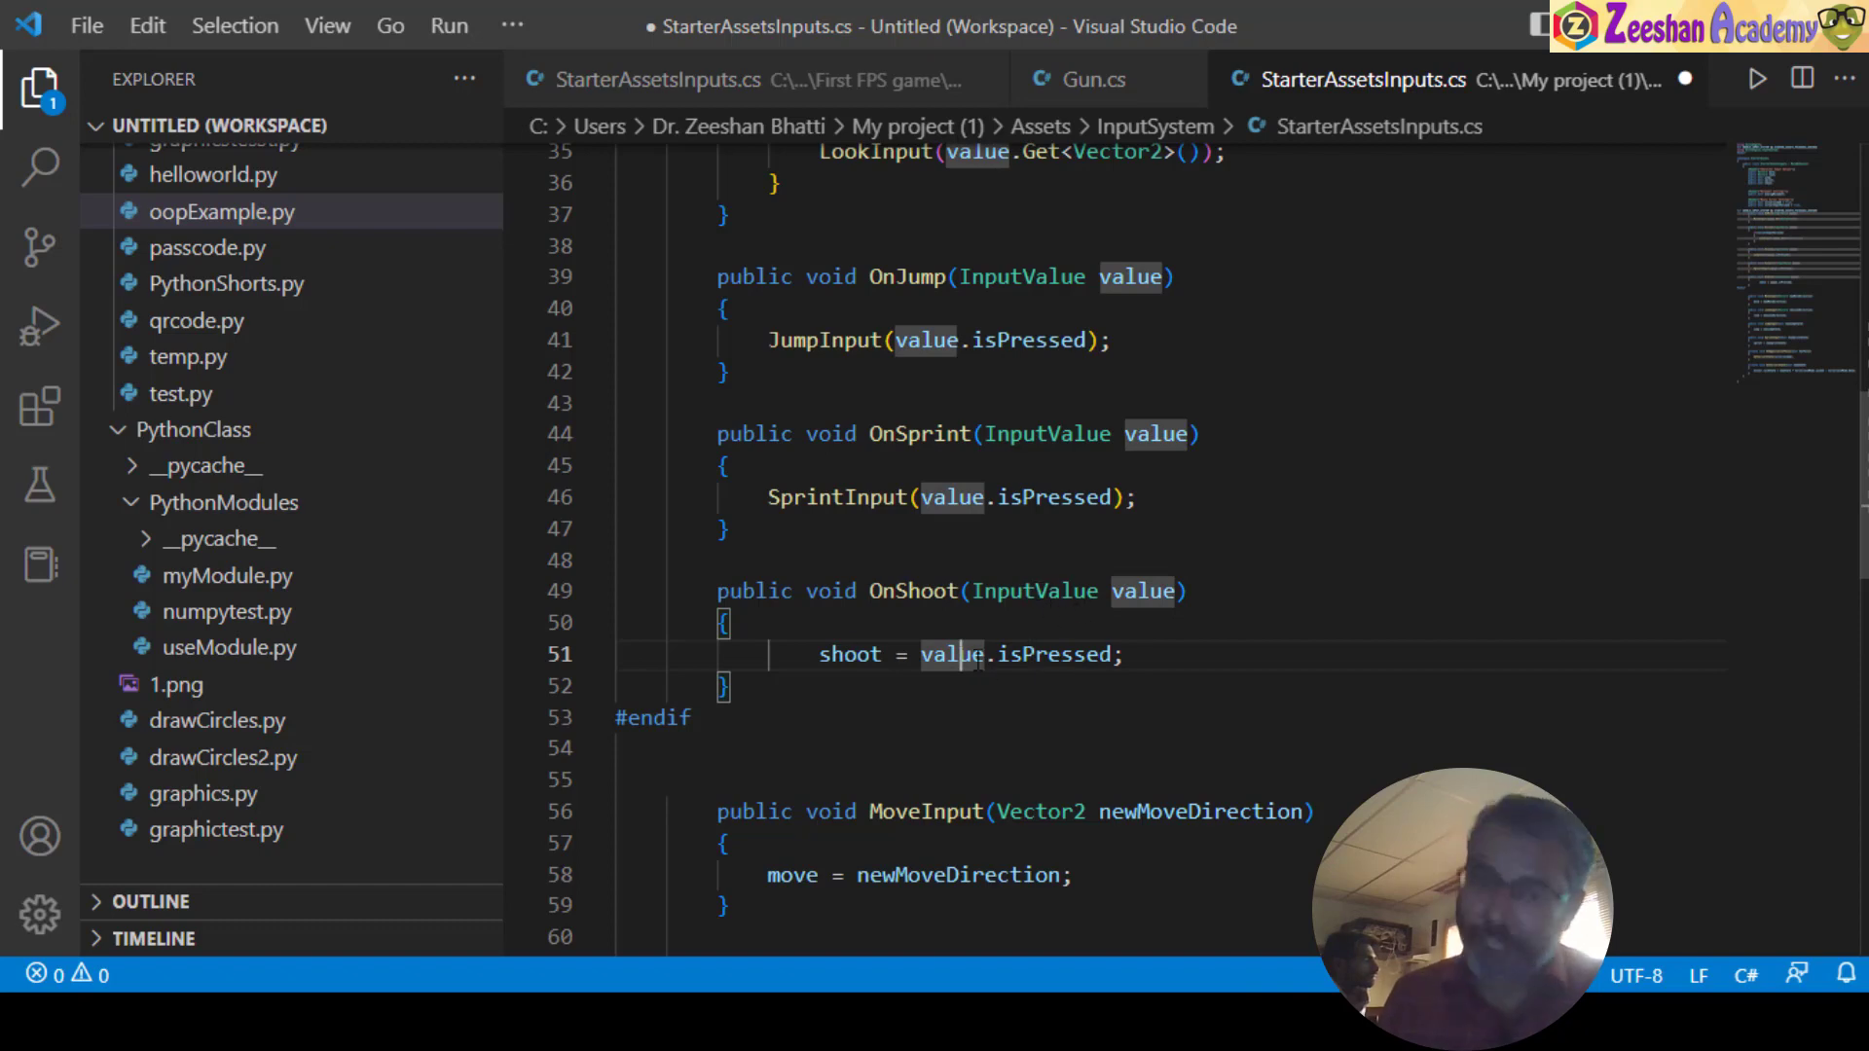
pyautogui.click(878, 654)
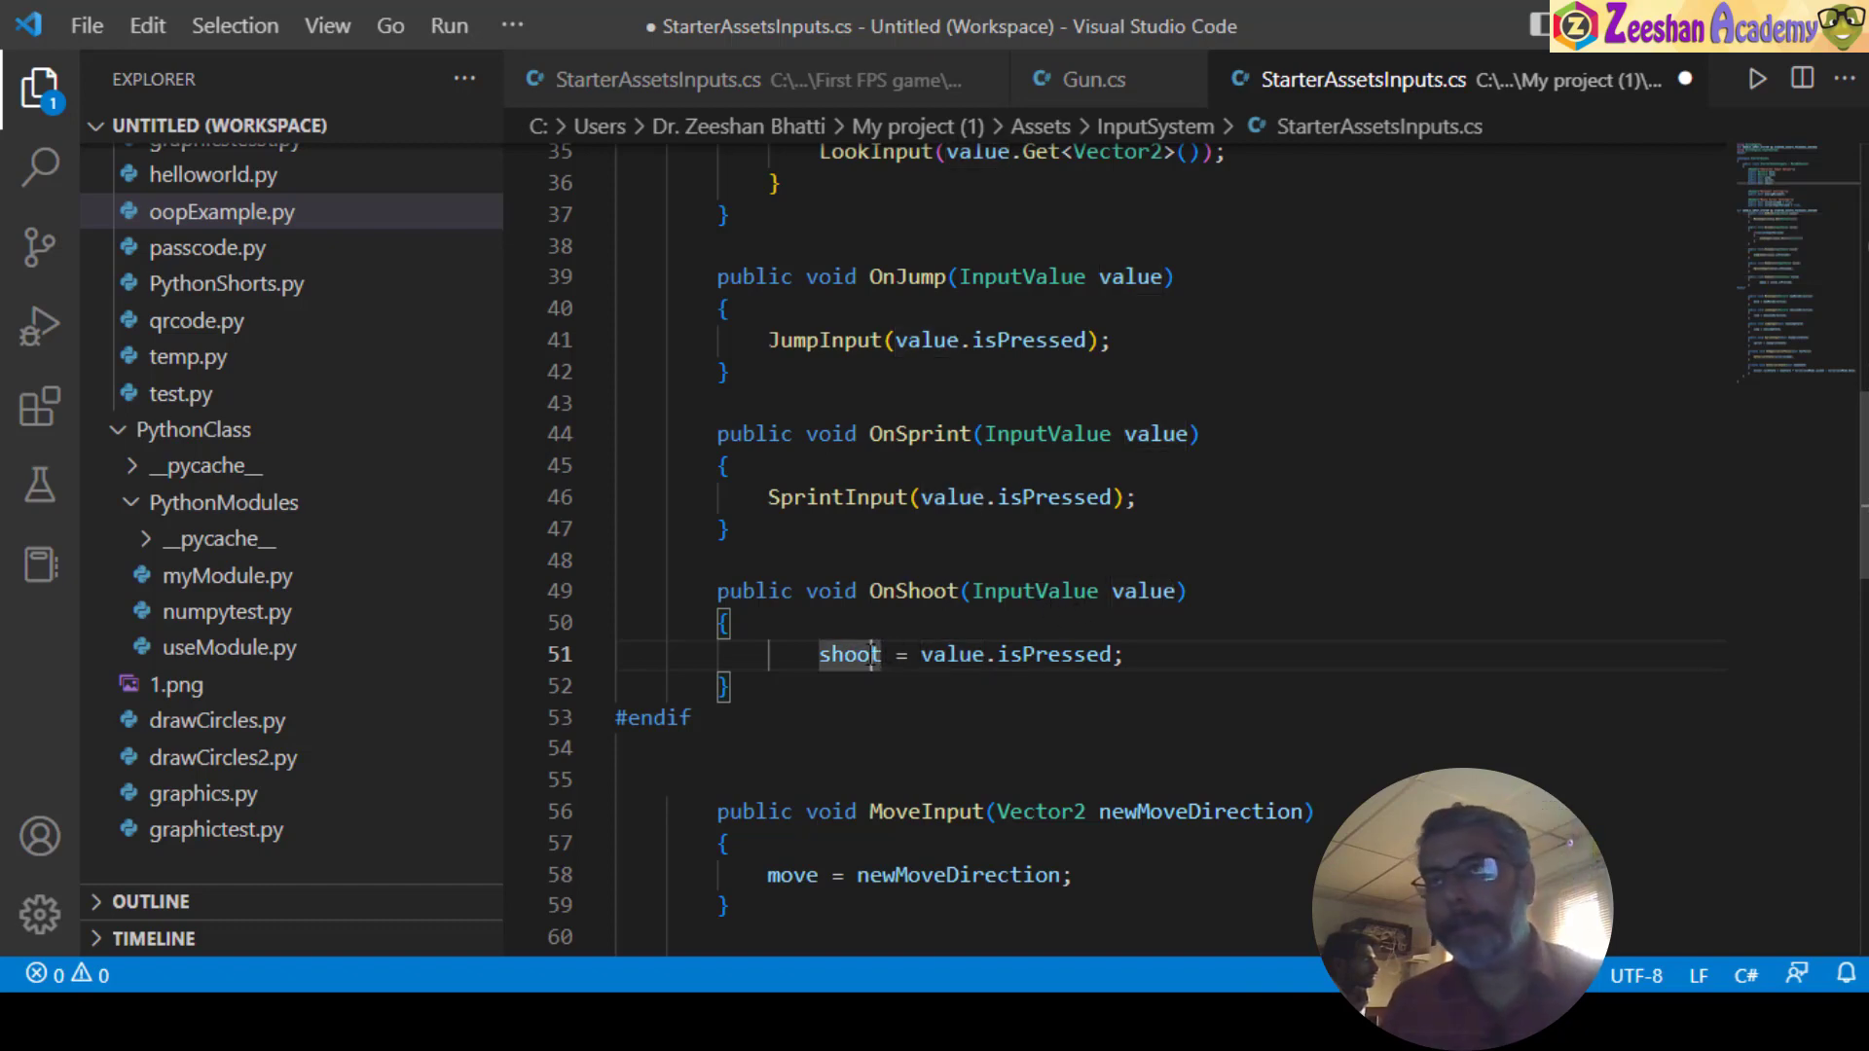
pyautogui.click(906, 79)
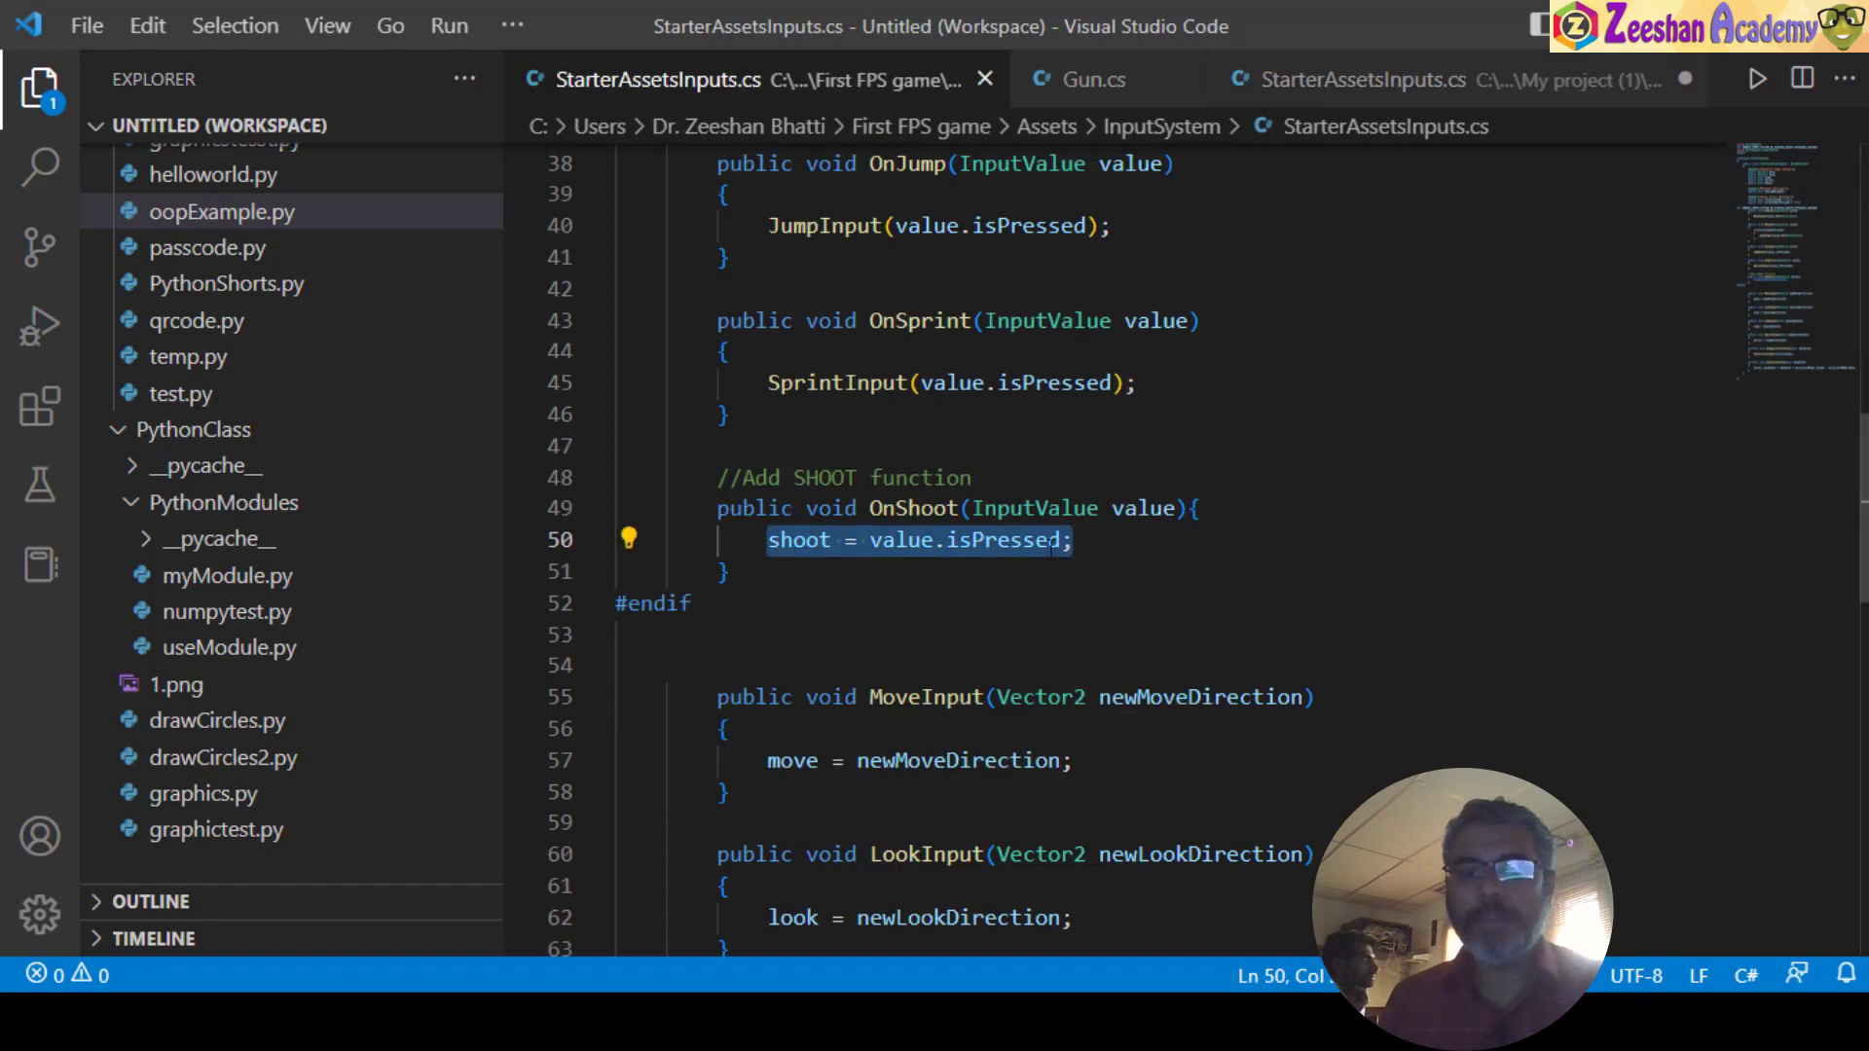
pyautogui.click(1573, 88)
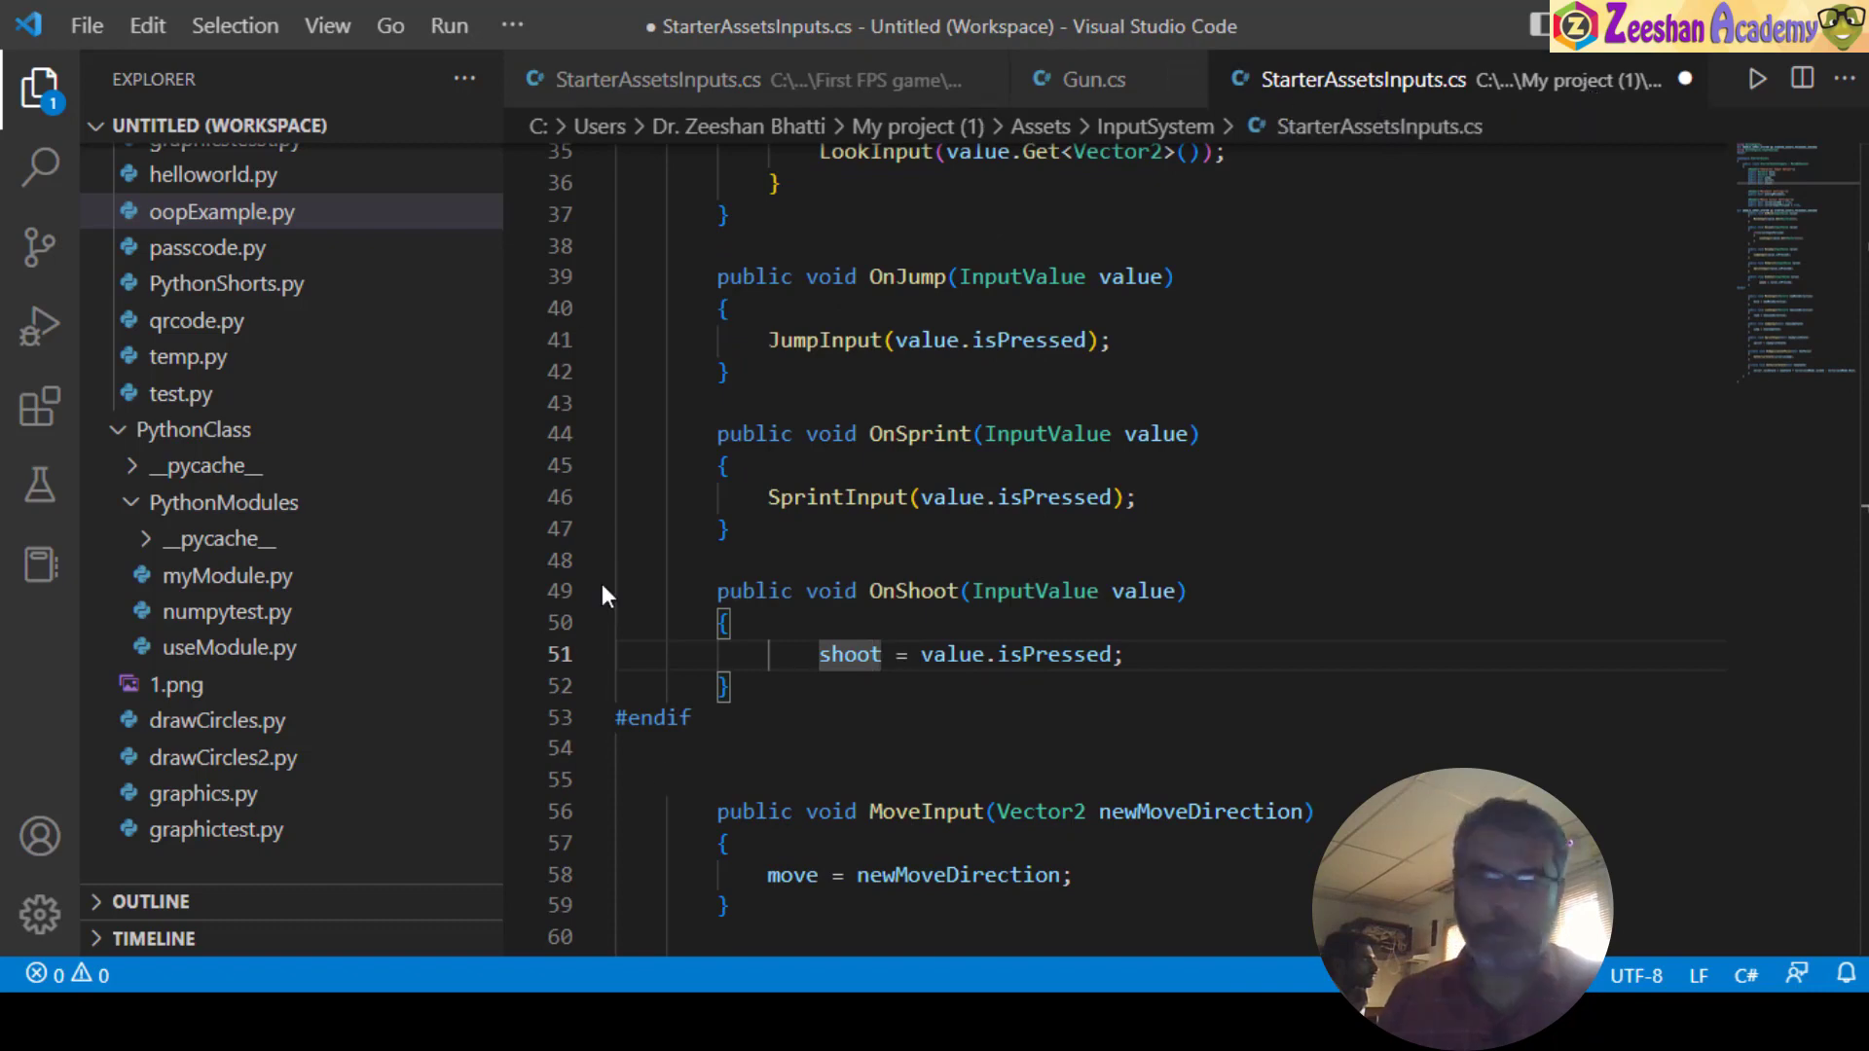
# - Save My project (1)'s StarterAssetsInputs.cs and switch to its Unity editor window so the scripts recompile
pyautogui.moveTo(1244, 1022)
pyautogui.hotkey('ctrl', 's')
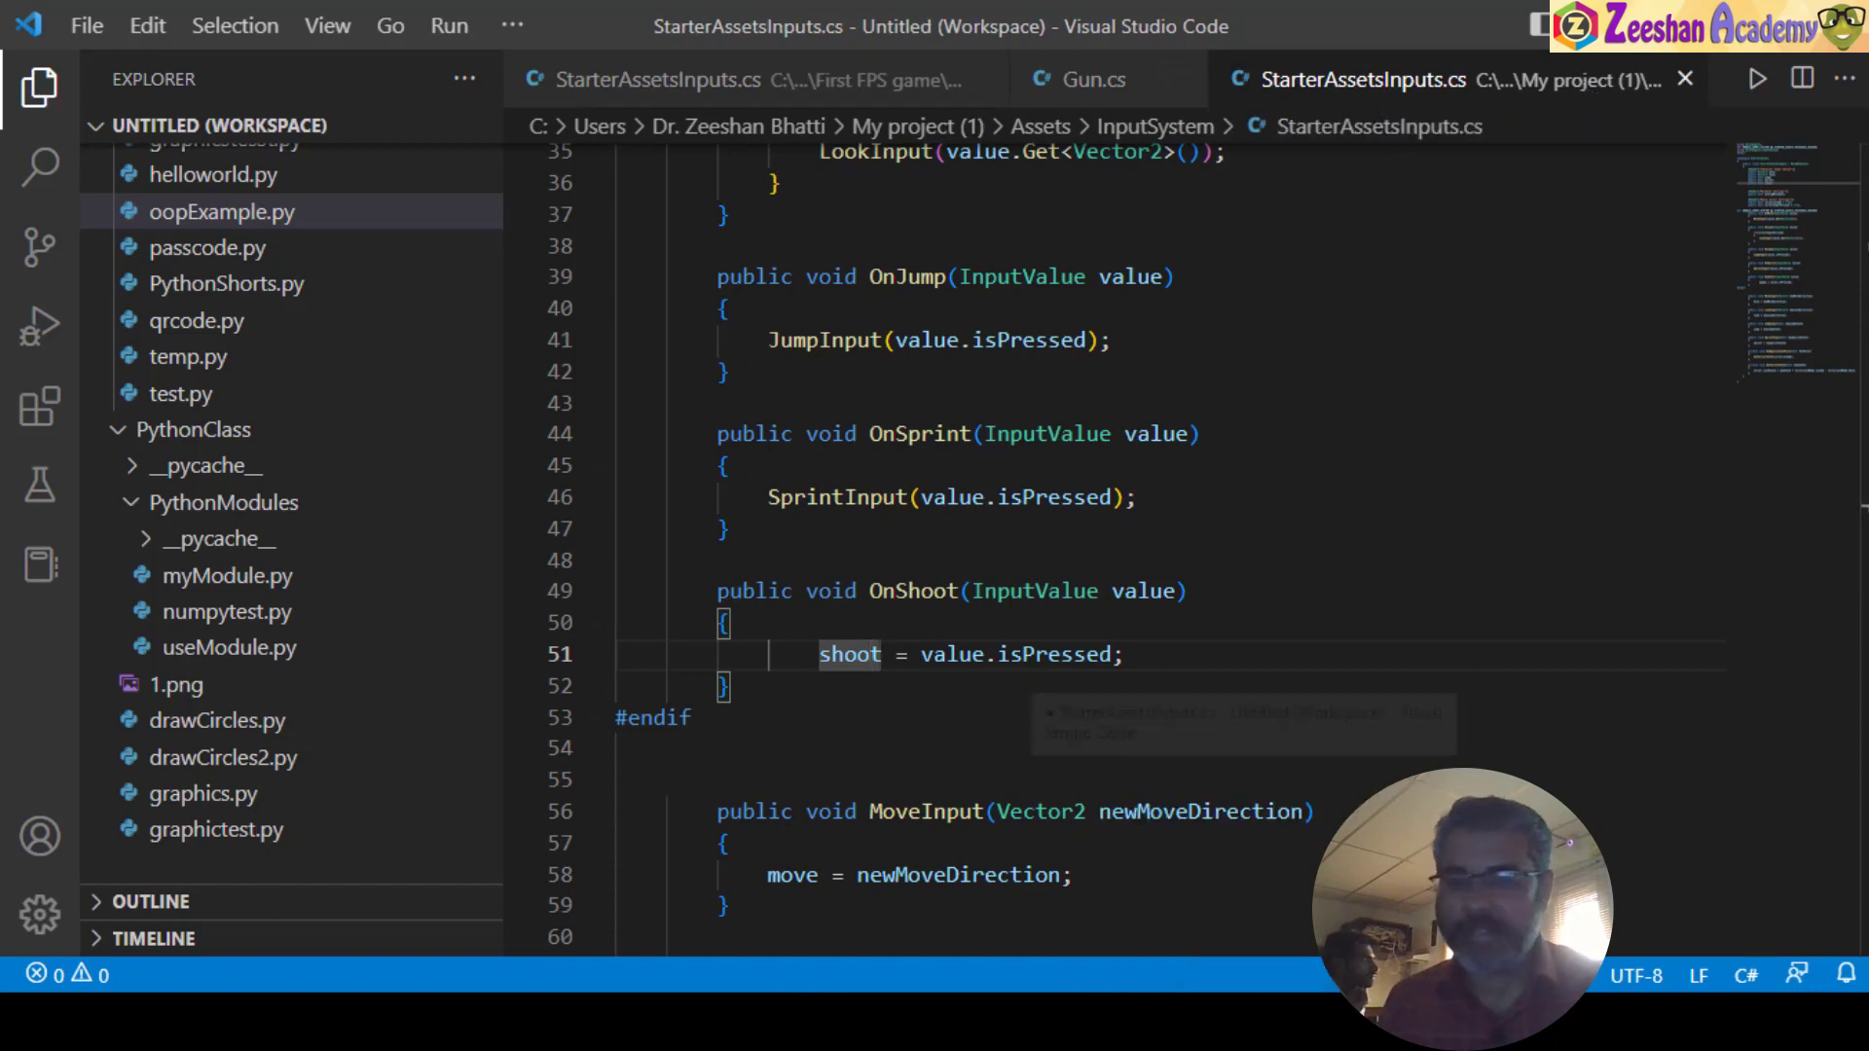
pyautogui.click(1057, 1022)
pyautogui.click(1221, 891)
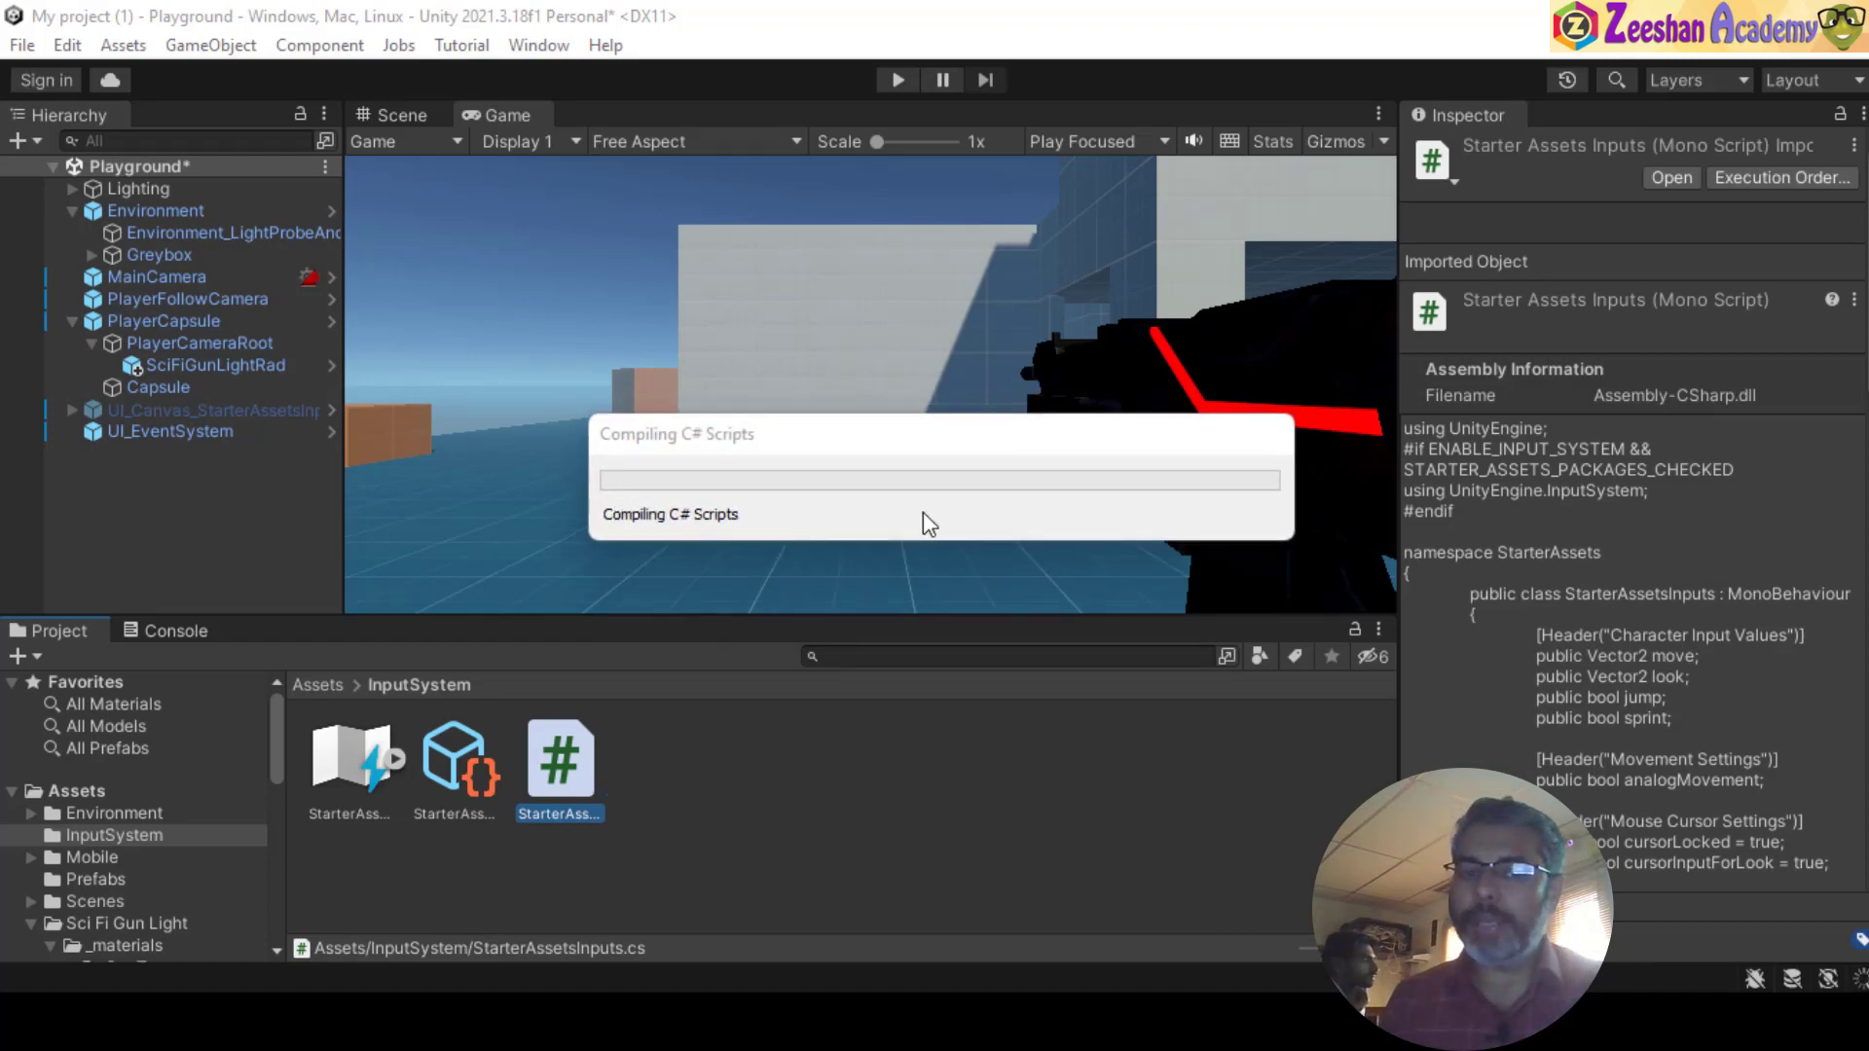
# - Play the Playground scene to test it with the updated input script, and stop play mode
pyautogui.click(899, 81)
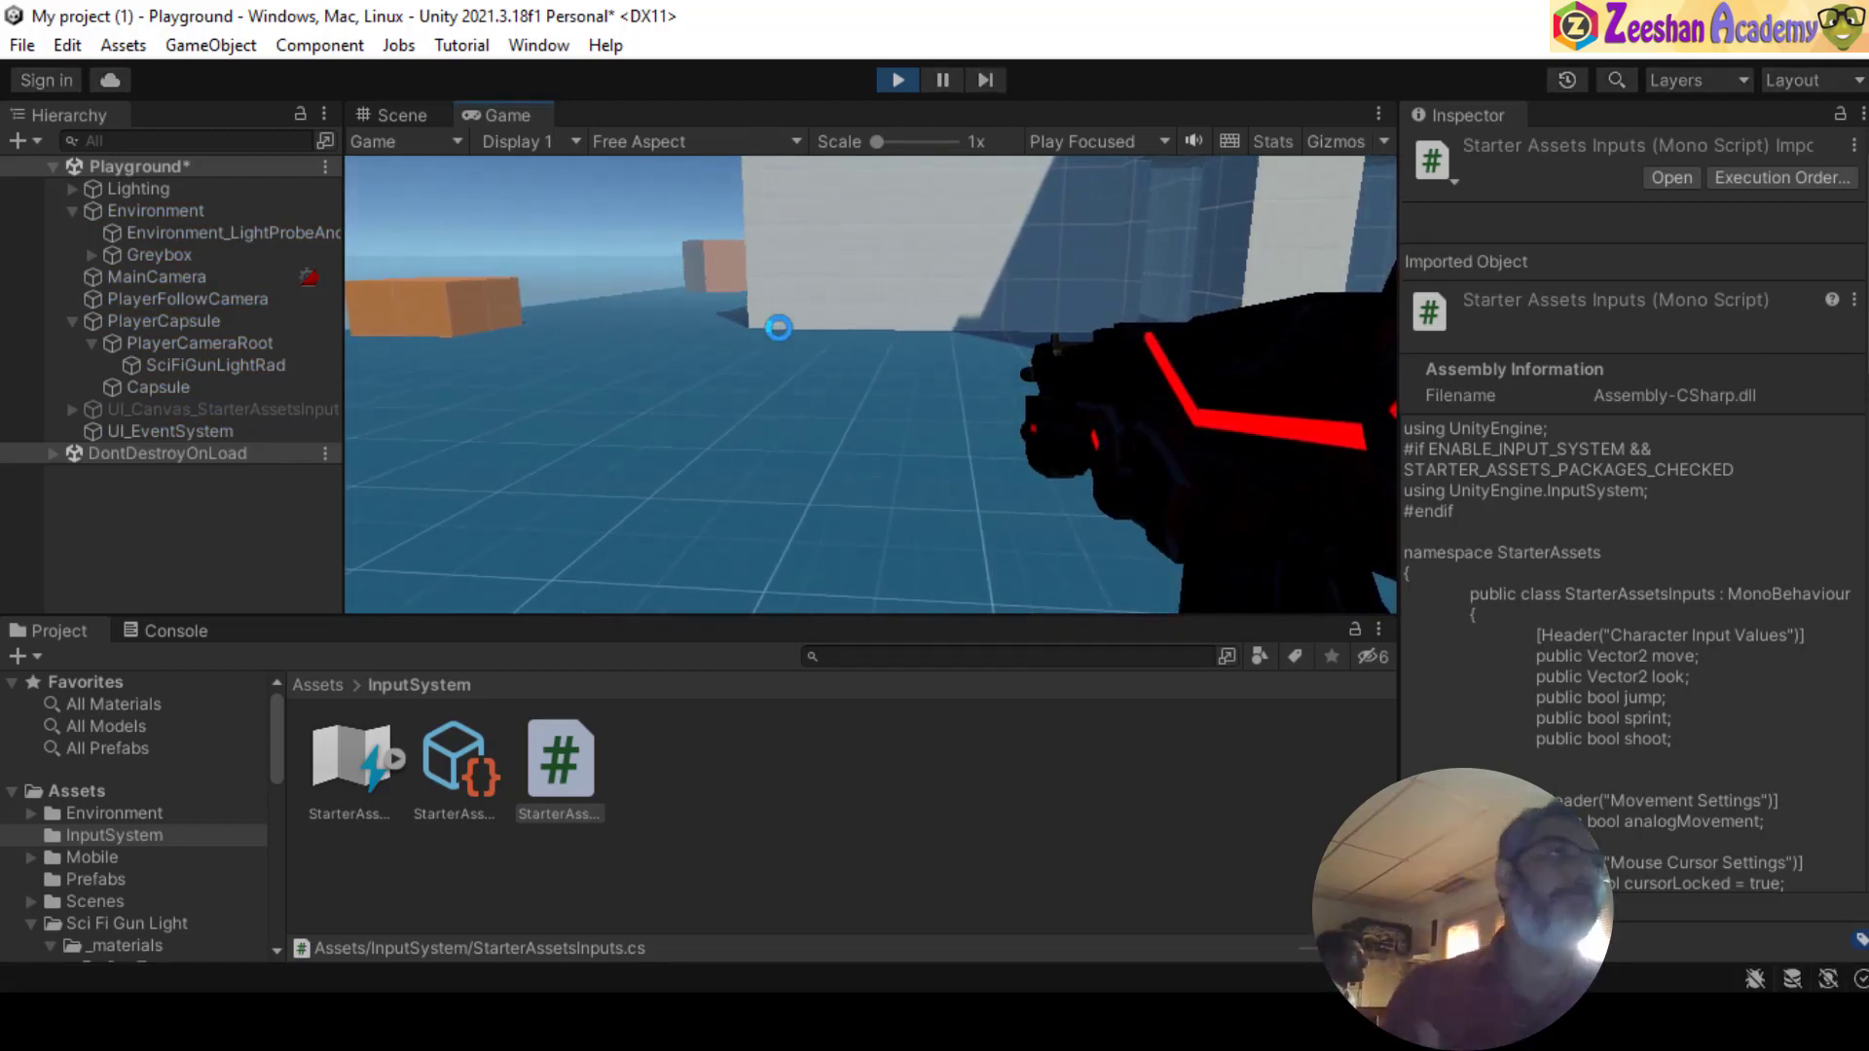
pyautogui.click(1227, 363)
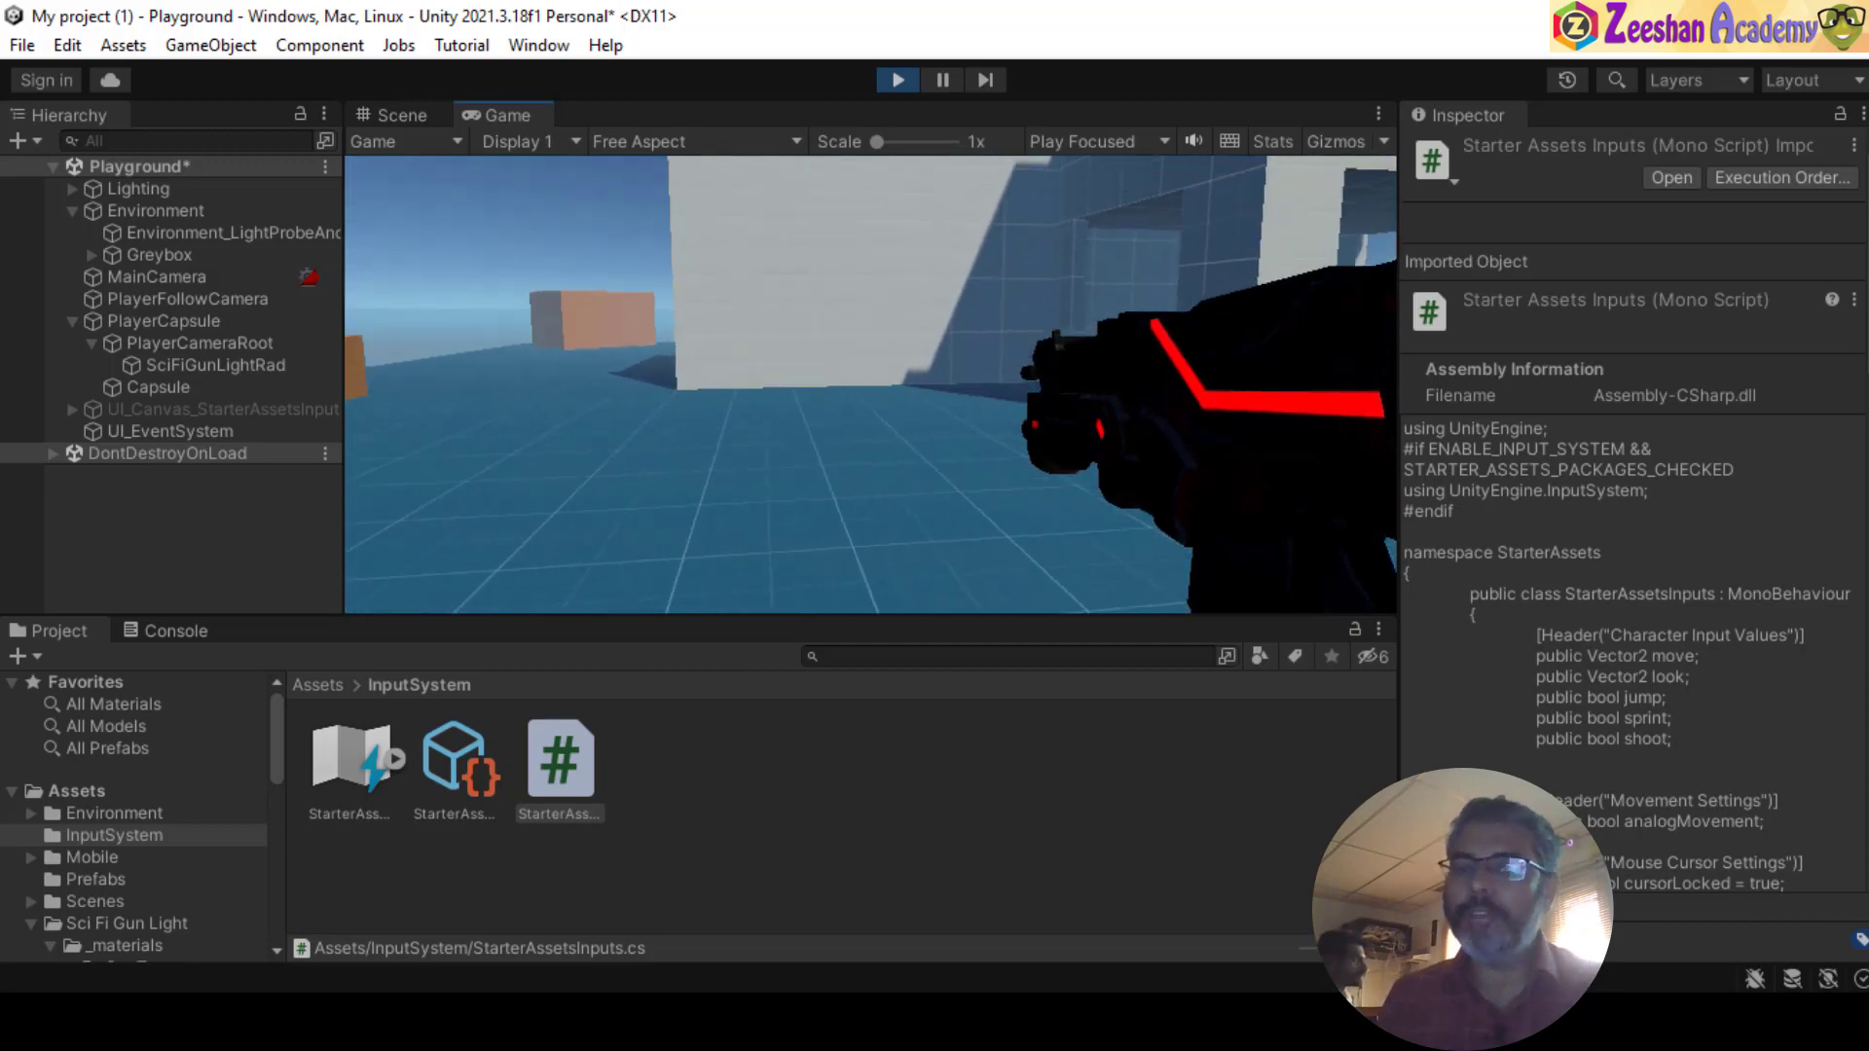
pyautogui.press('Escape')
pyautogui.click(894, 87)
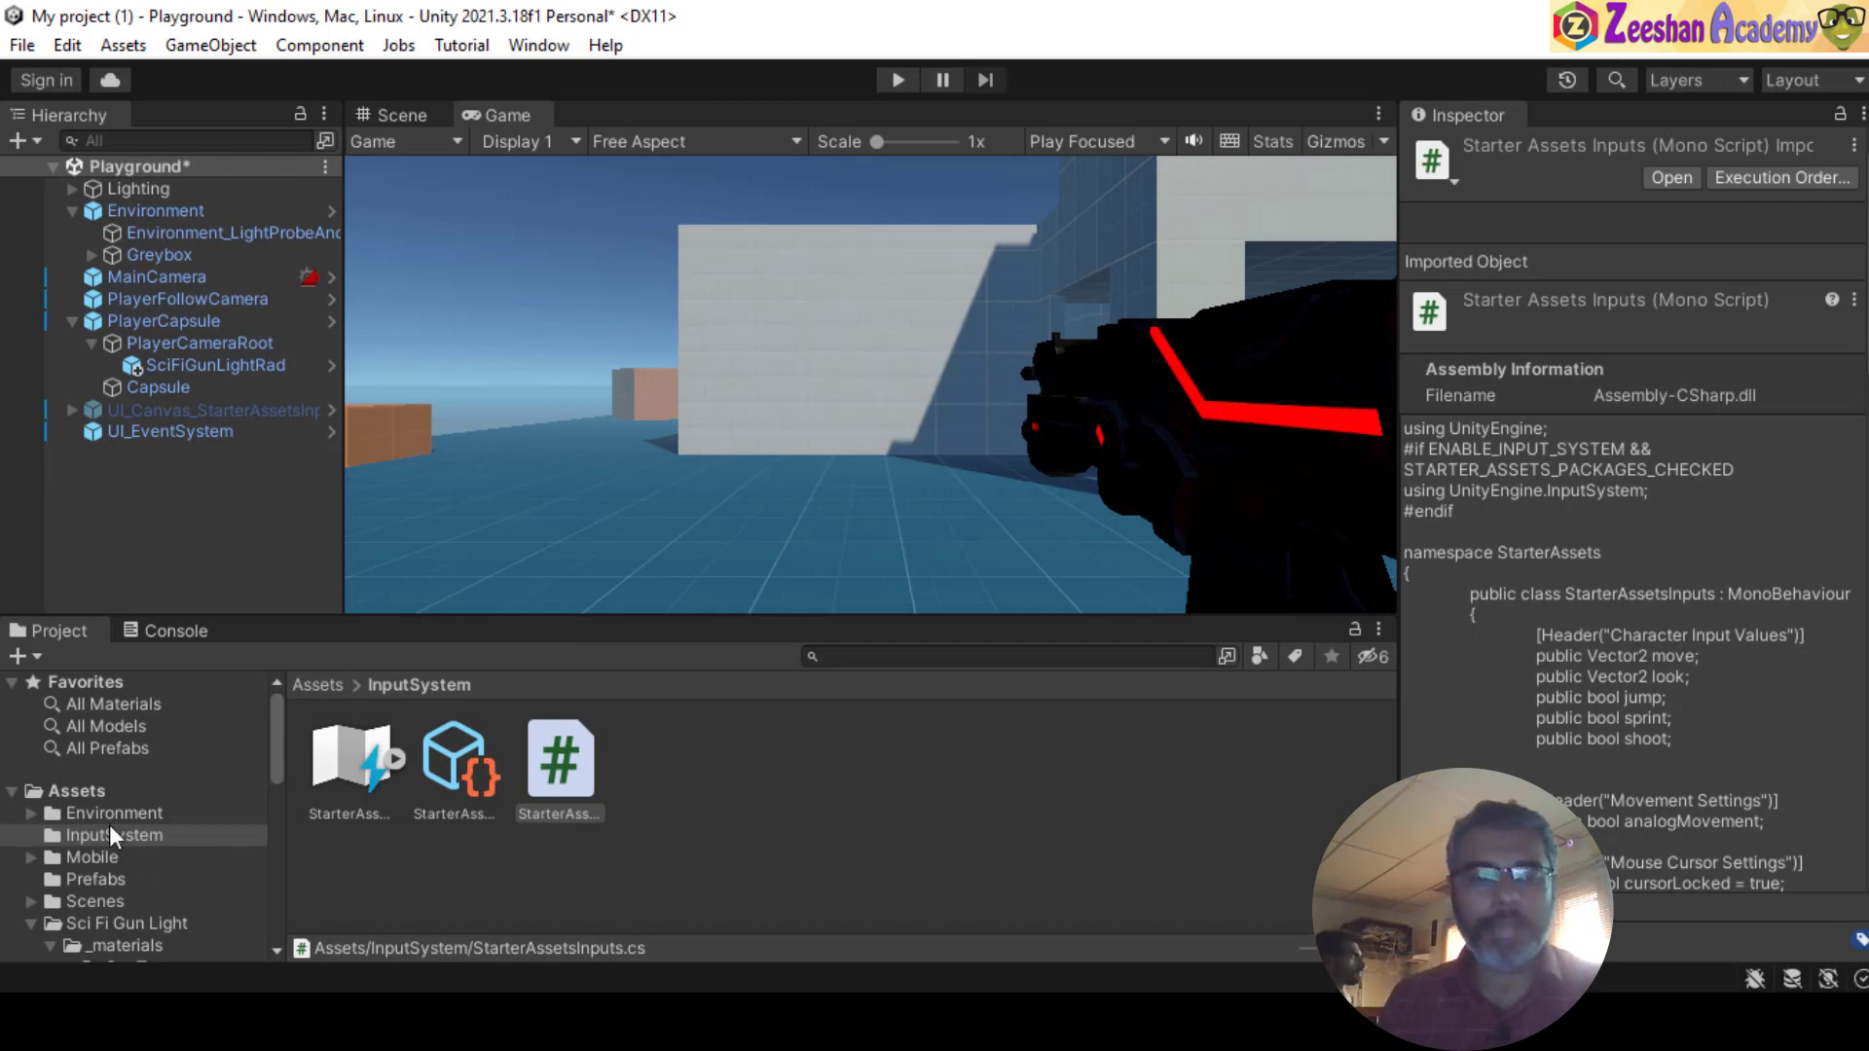
# - Open the Scripts folder inside the project's Assets
pyautogui.click(86, 791)
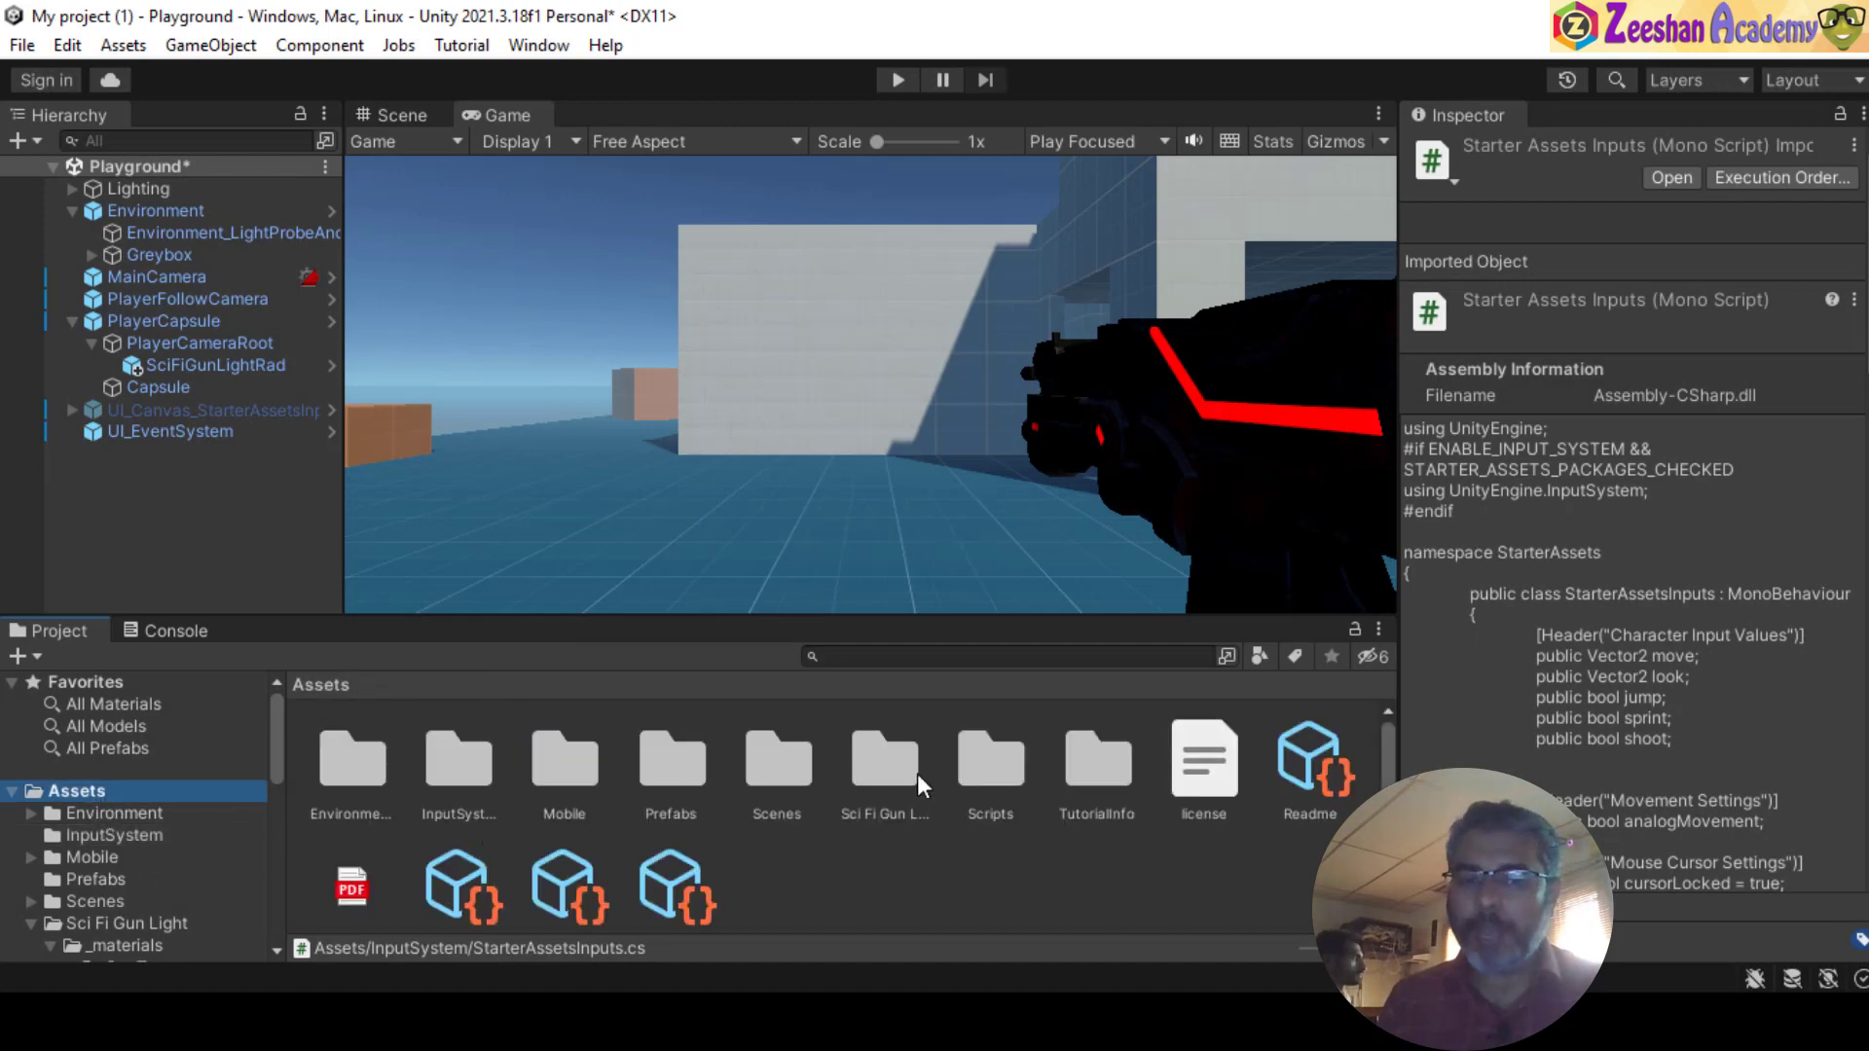
pyautogui.click(1003, 769)
pyautogui.doubleClick(991, 774)
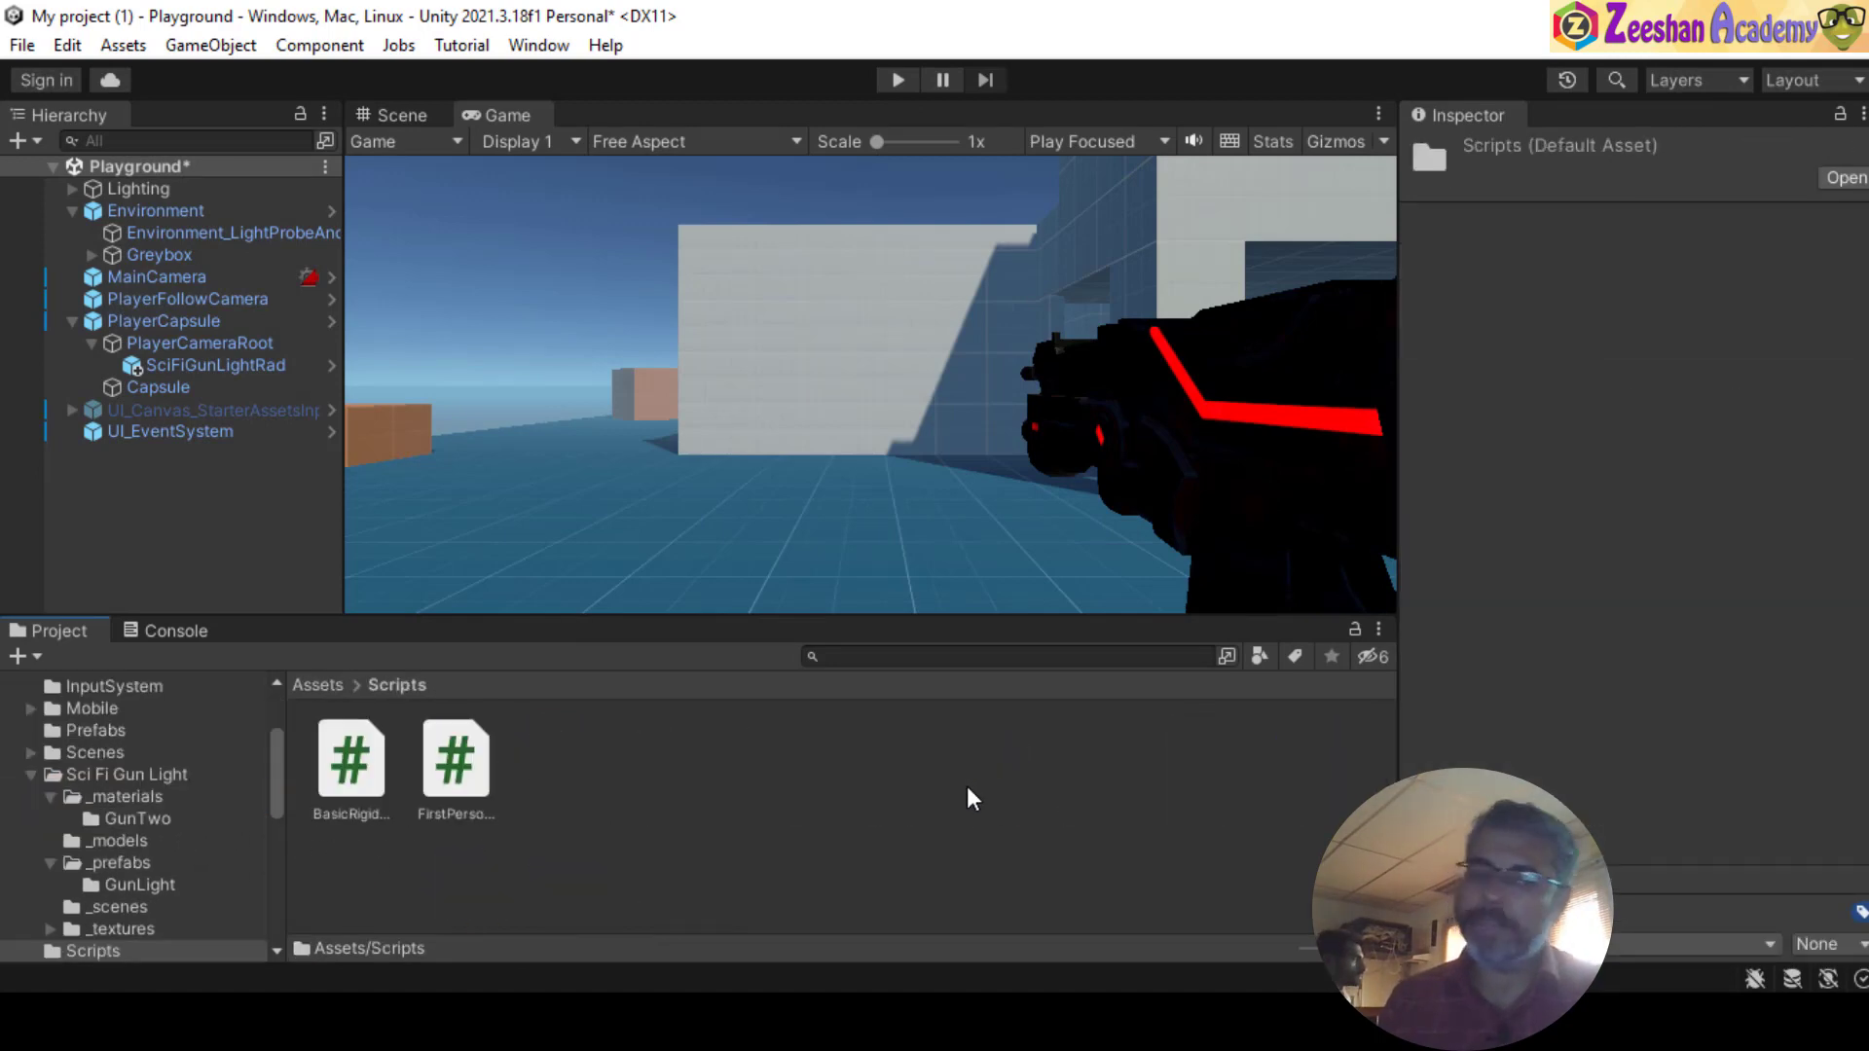
# - Create a C# script named GunShoot in the Assets/Scripts folder and open it in the code editor
pyautogui.rightClick(581, 762)
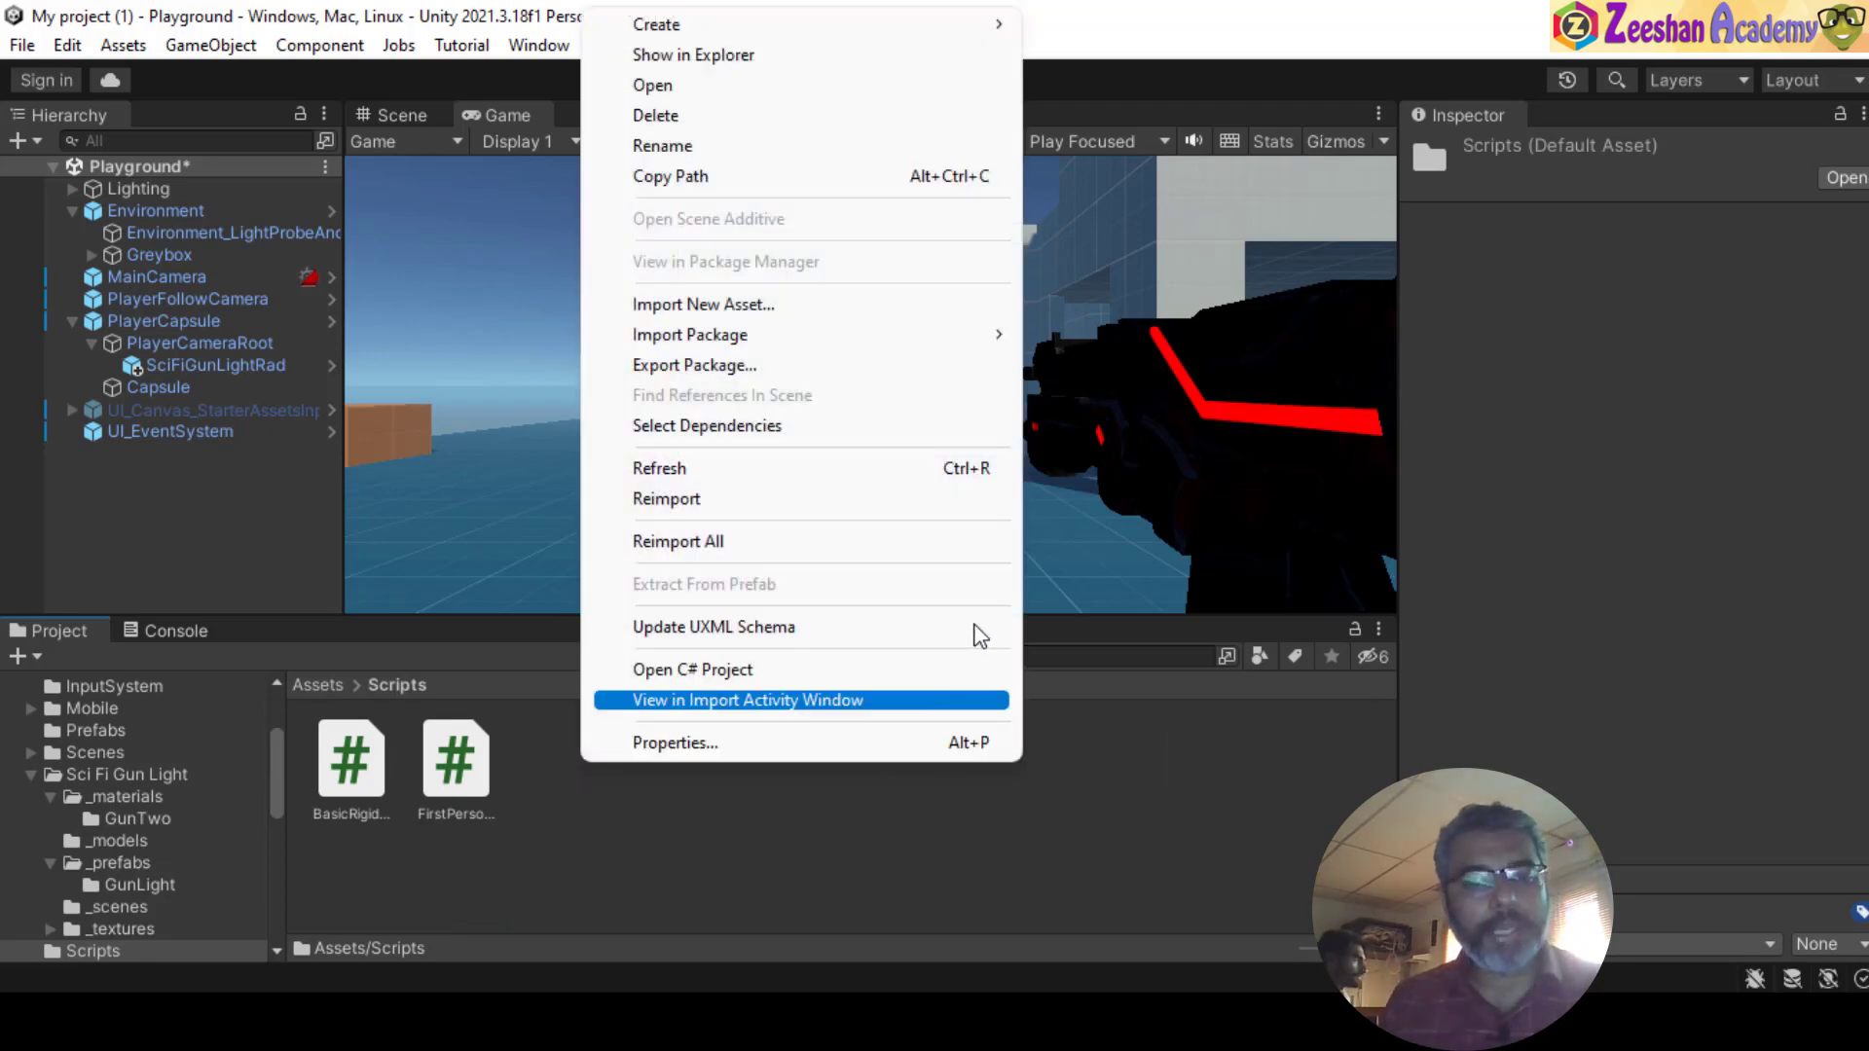
pyautogui.moveTo(938, 29)
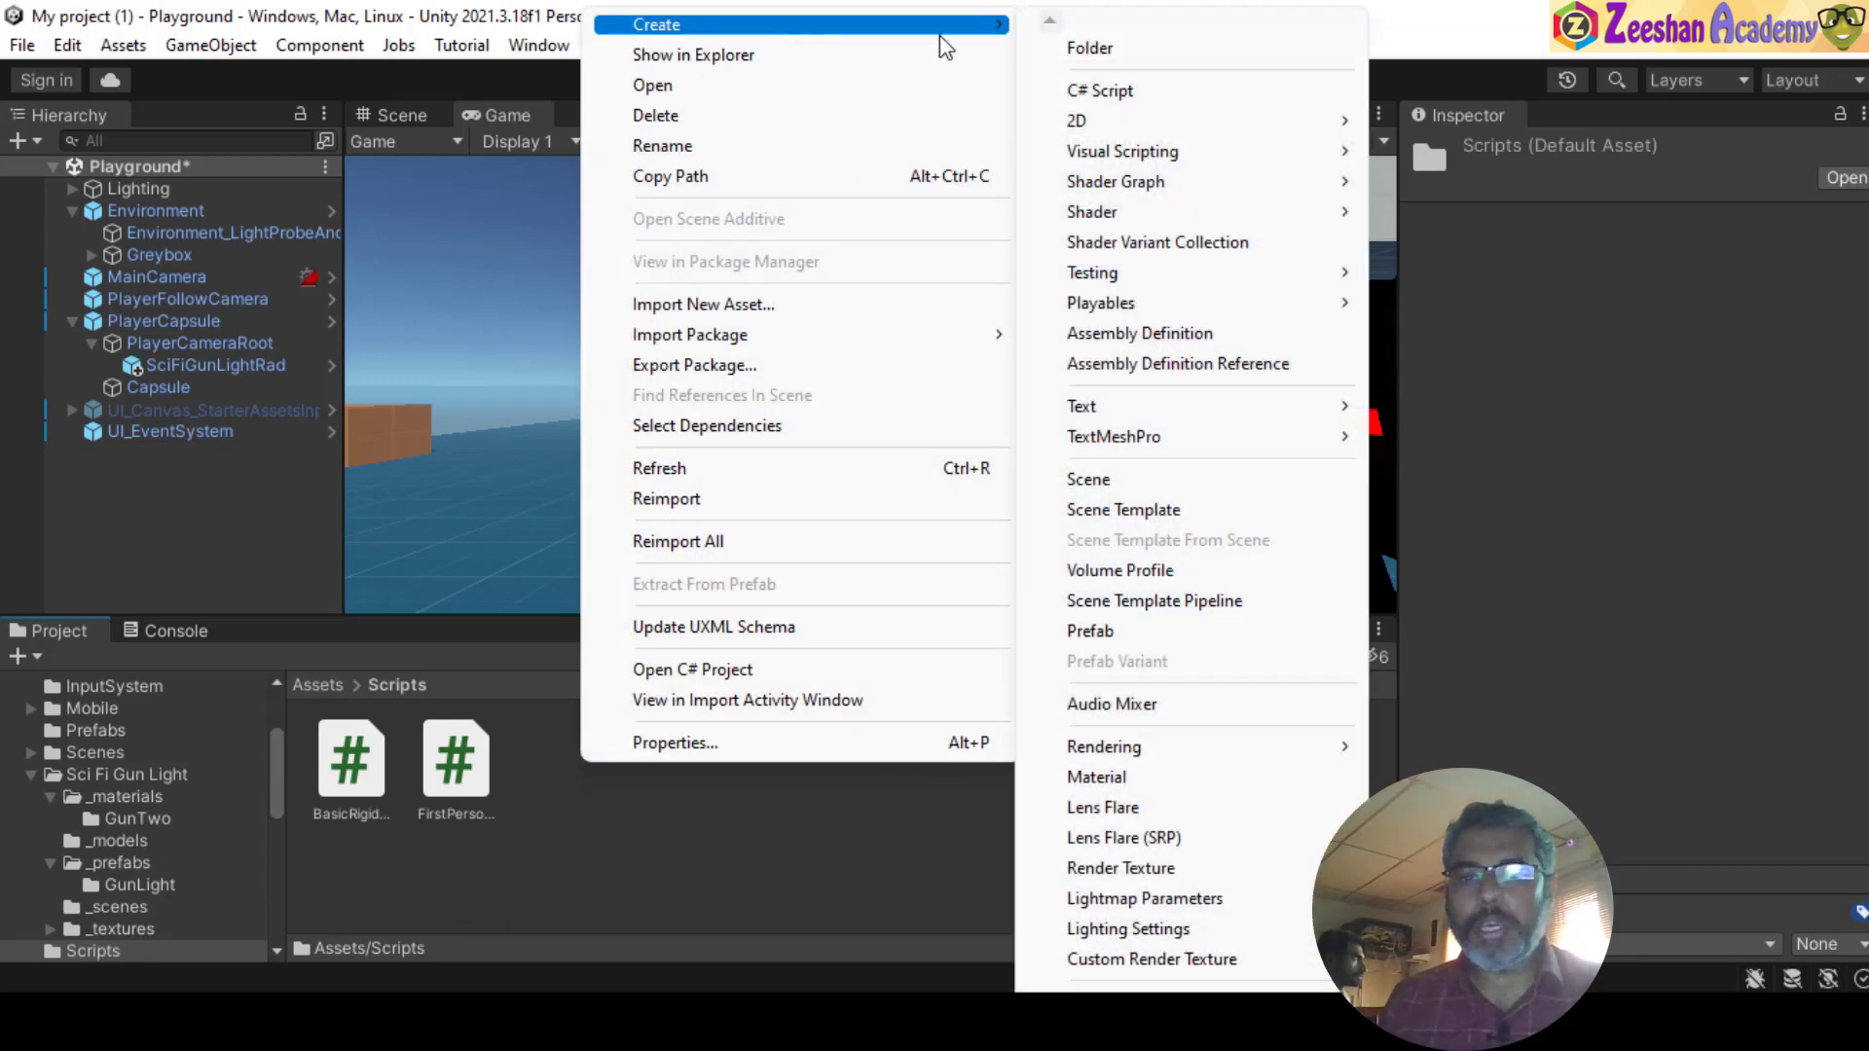
pyautogui.click(1134, 92)
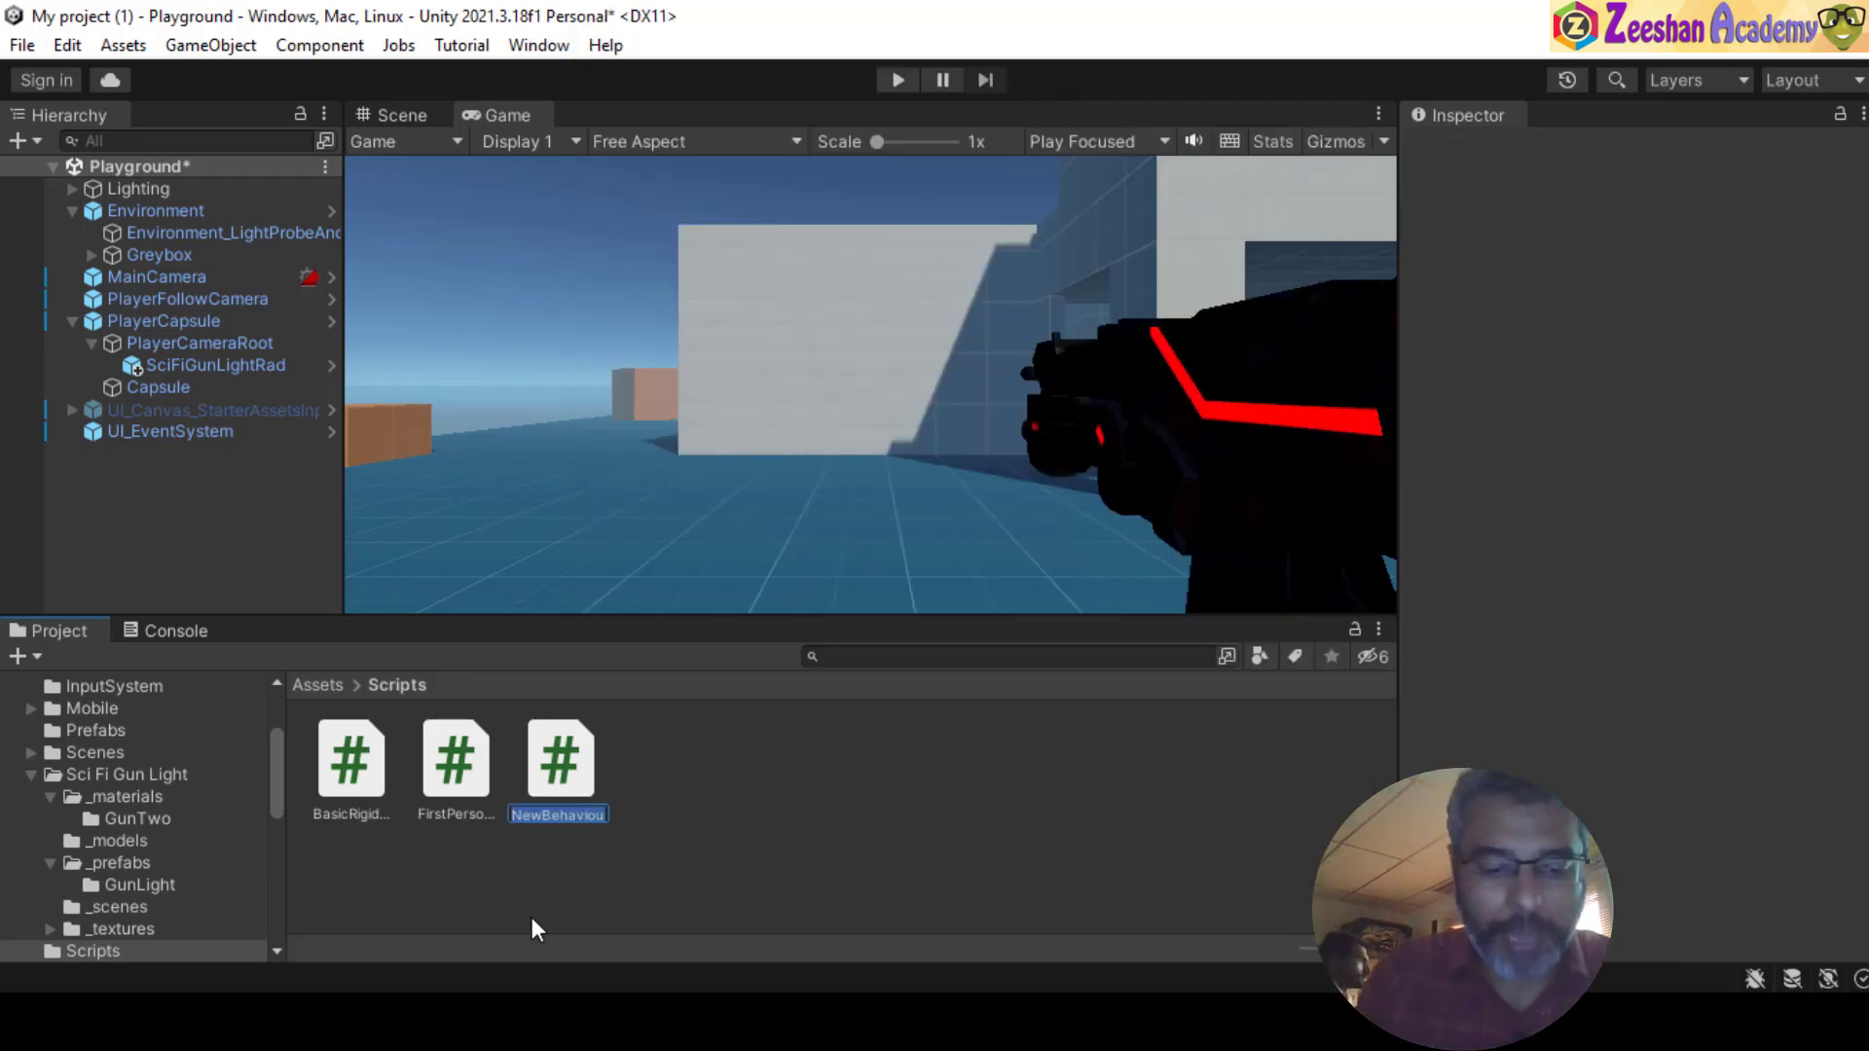
pyautogui.write('GunShoot')
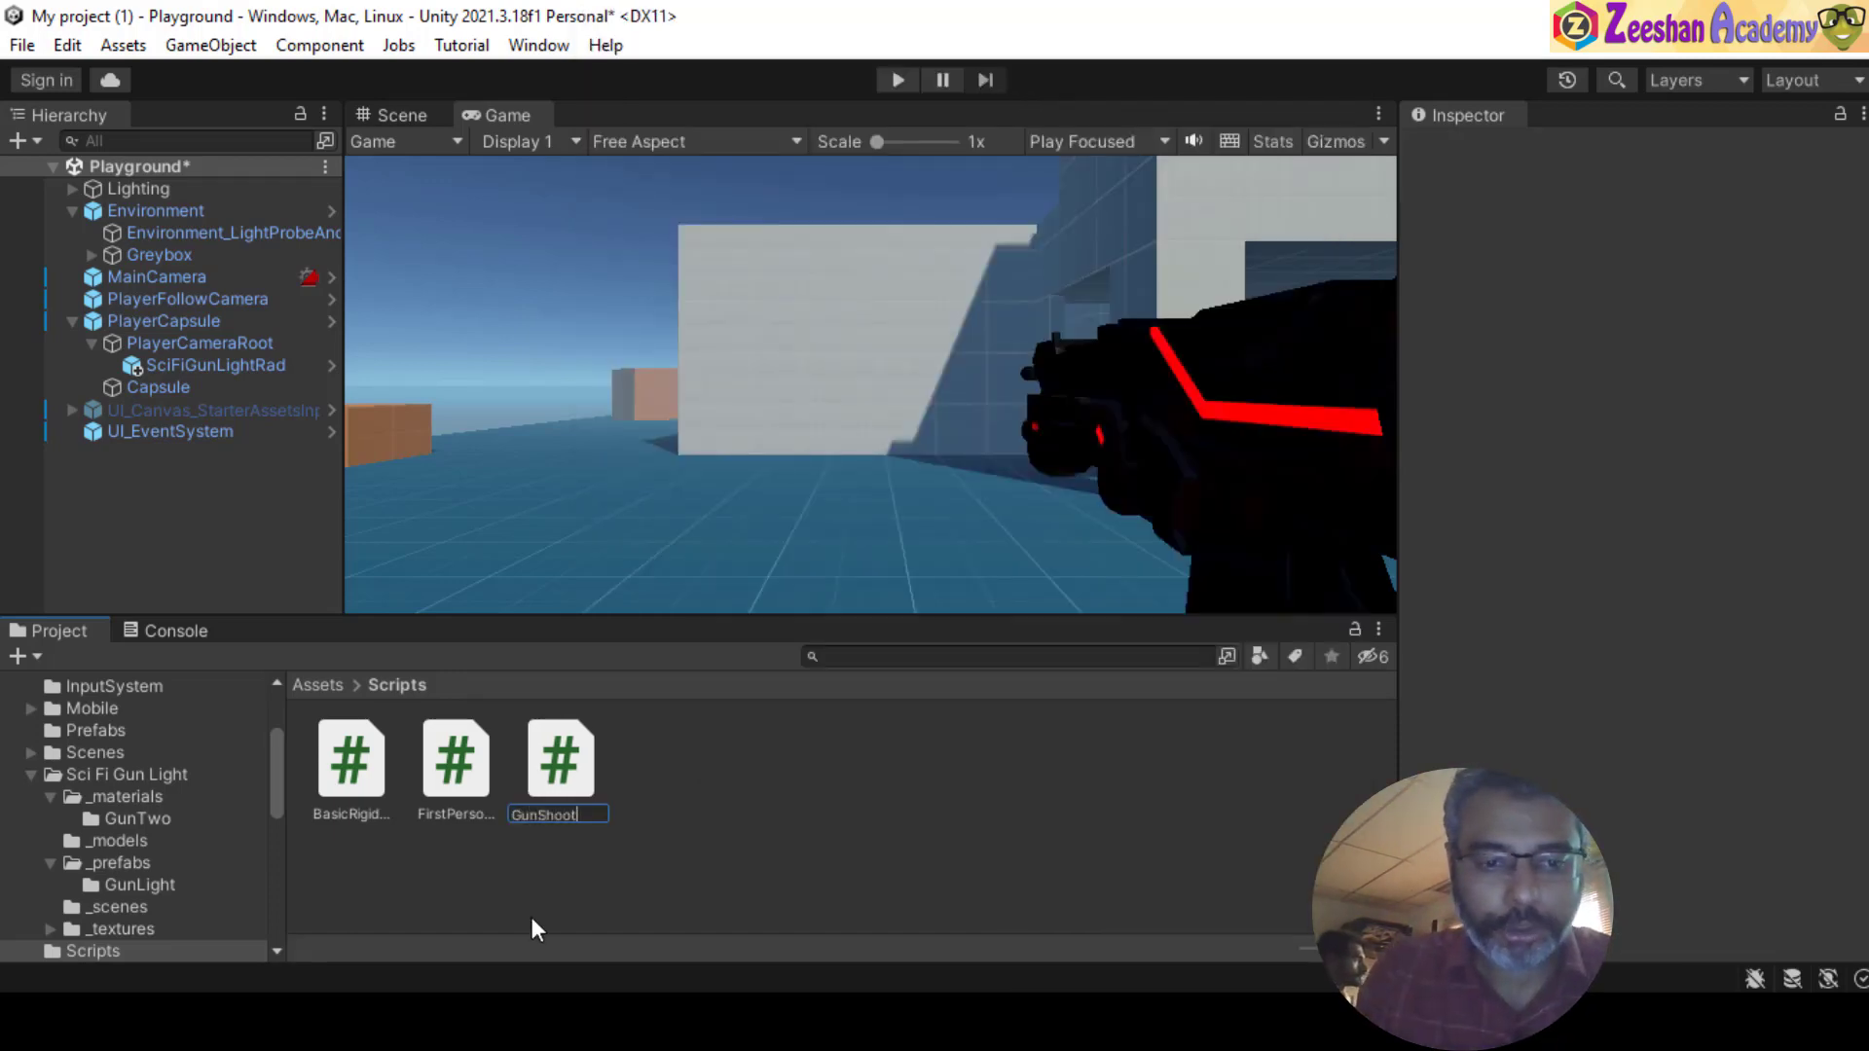
pyautogui.press('Return')
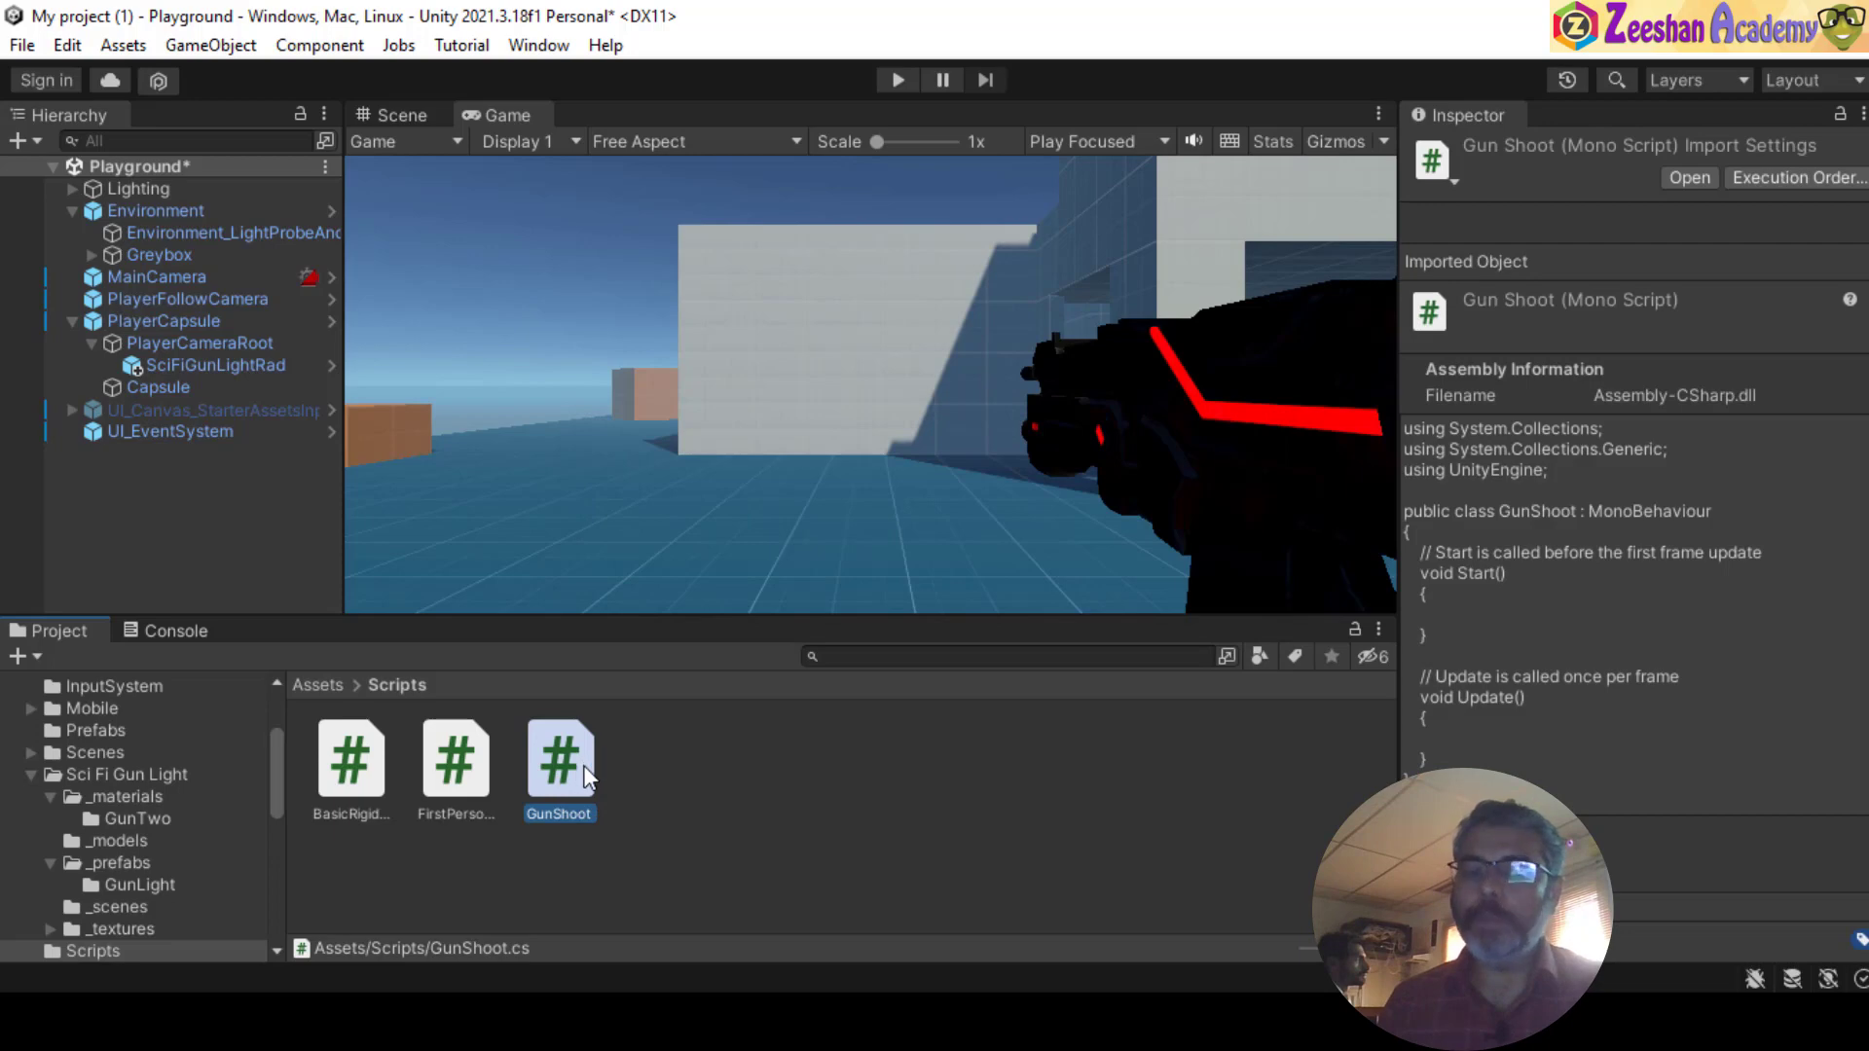
pyautogui.doubleClick(584, 769)
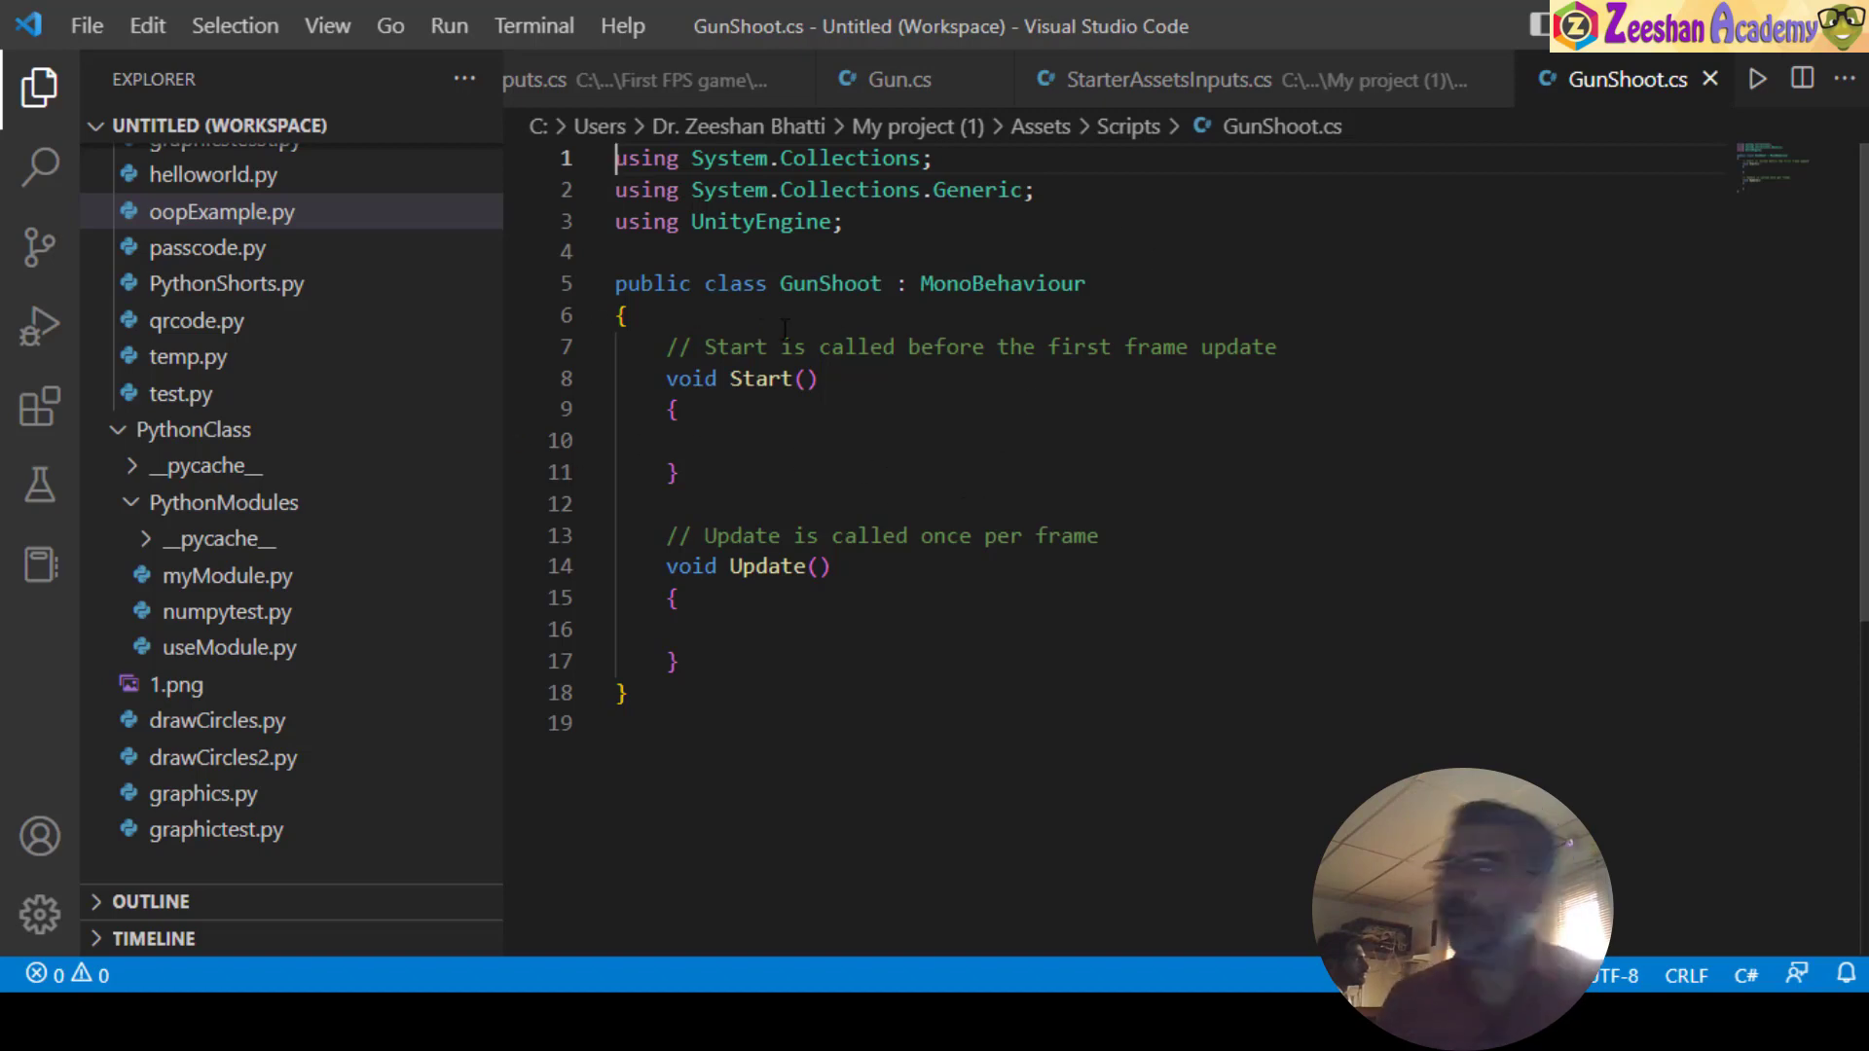
# - Copy the private StarterAssetsInputs _input declaration from Gun.cs into the GunShoot class, without the [SerializeField] line
pyautogui.click(899, 79)
pyautogui.scroll(1, 861, 474)
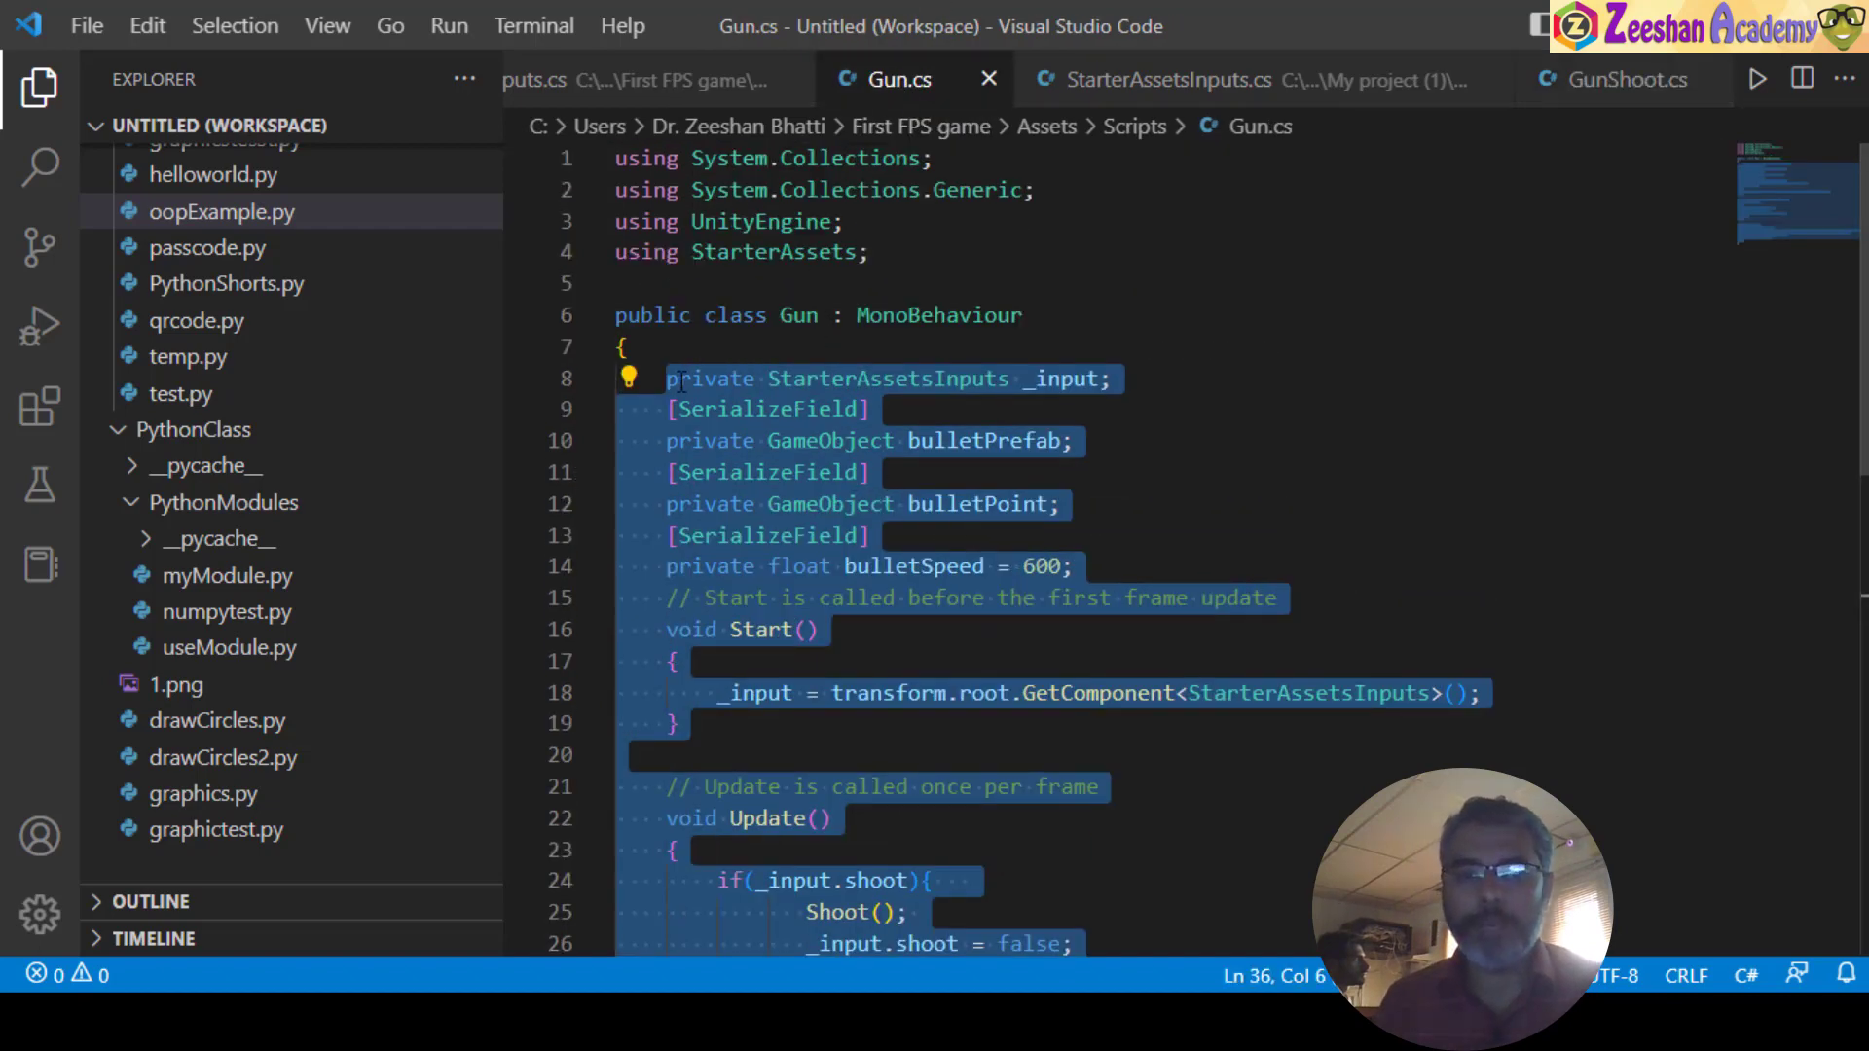
pyautogui.moveTo(668, 380); pyautogui.dragTo(894, 414)
pyautogui.hotkey('ctrl', 'c')
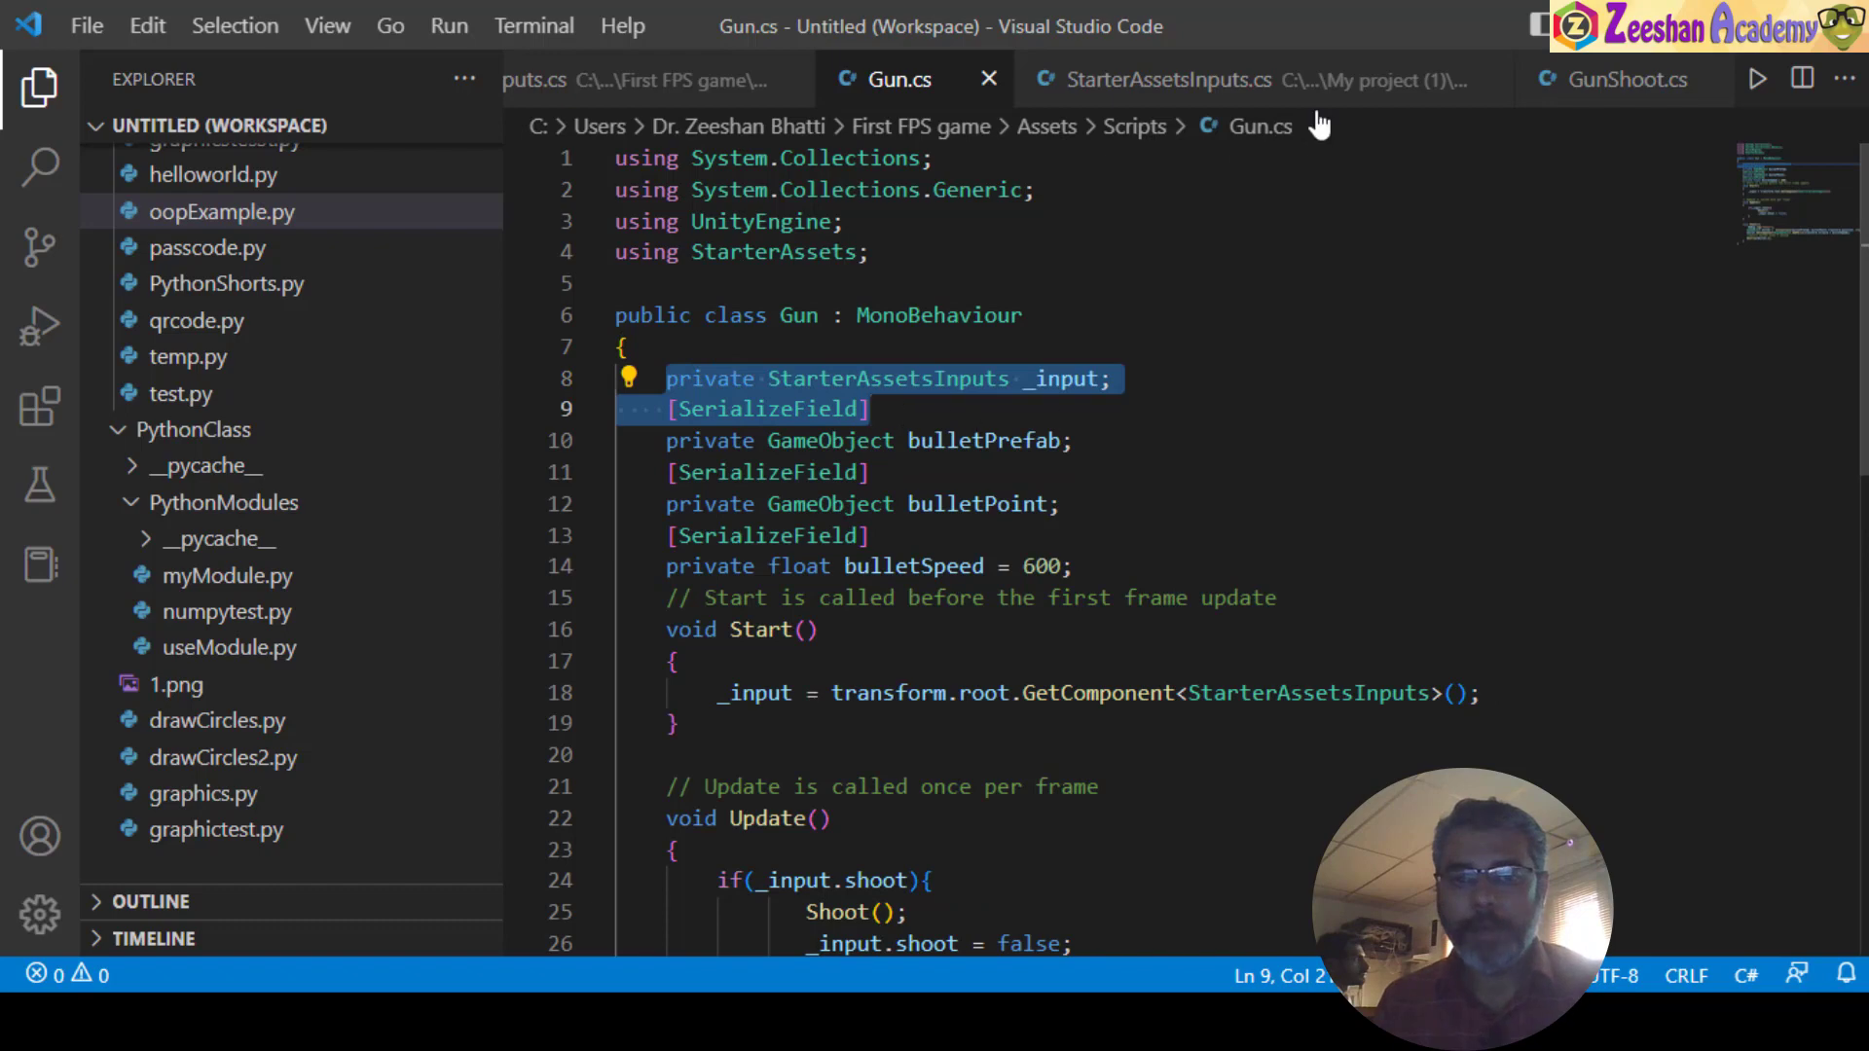
pyautogui.click(1594, 77)
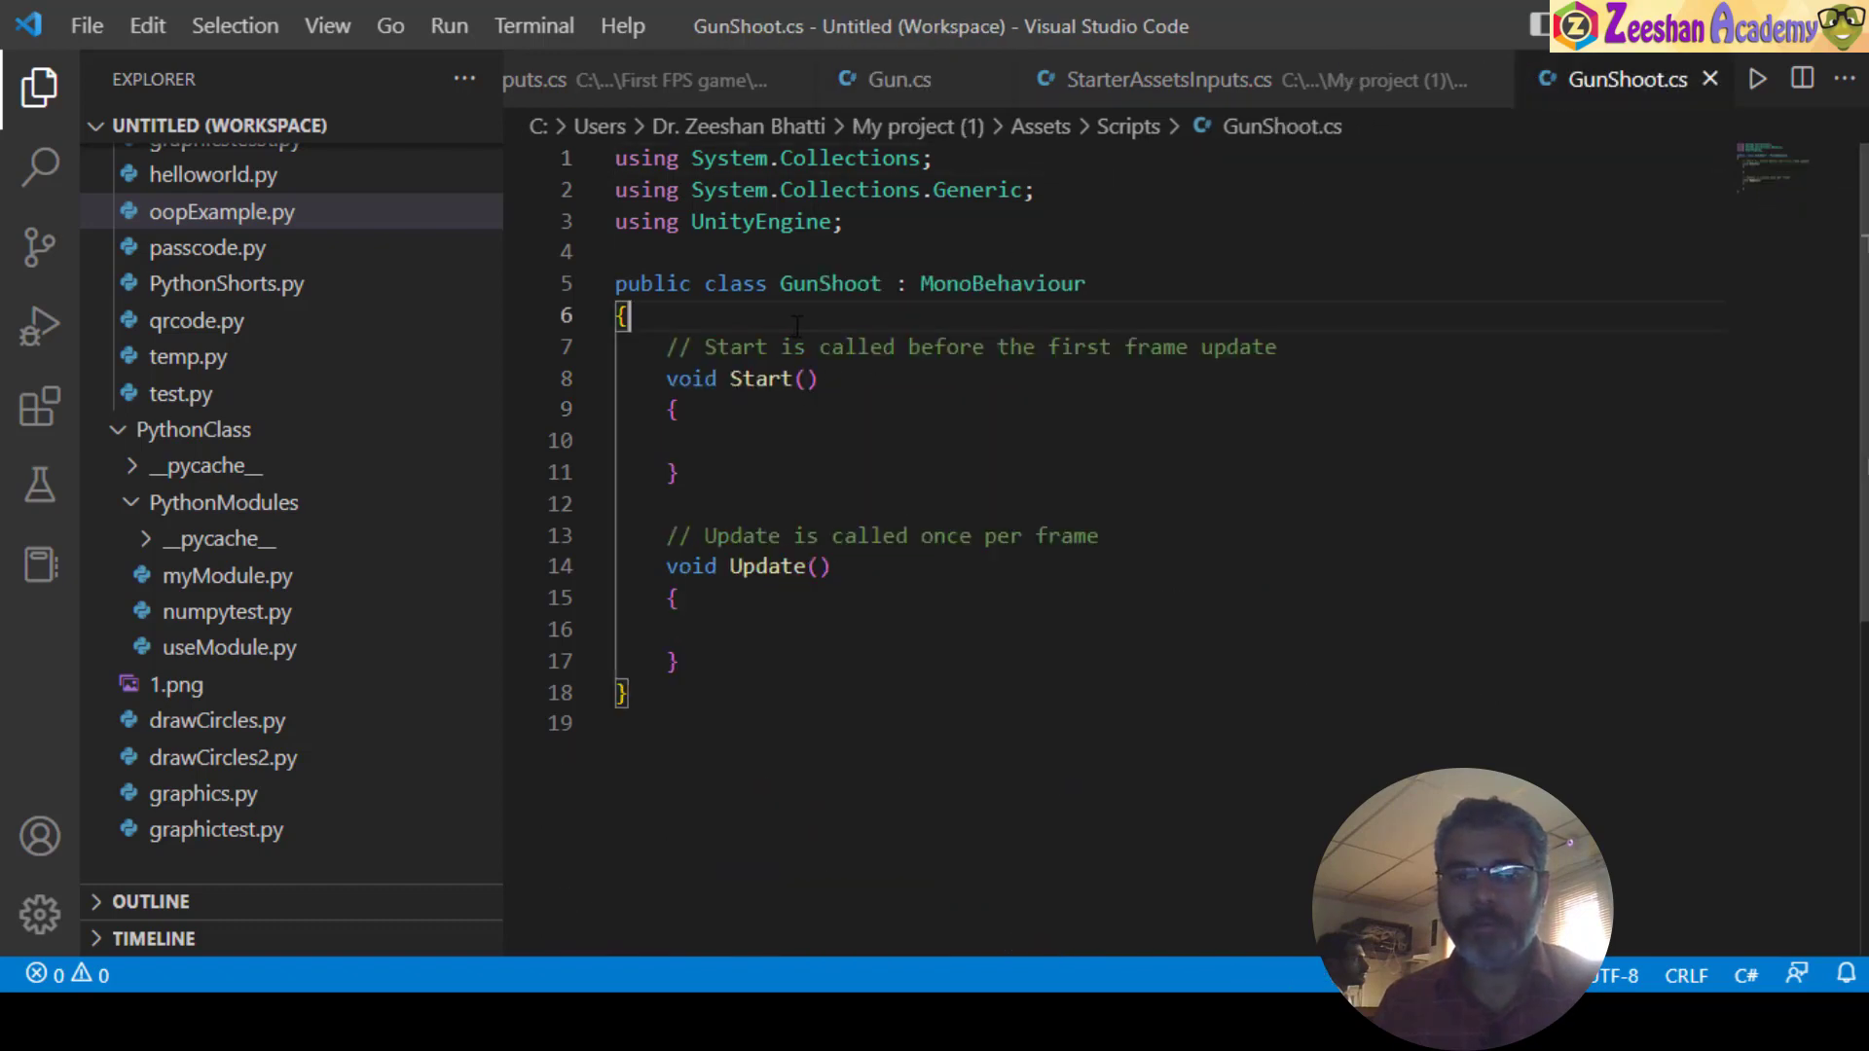
pyautogui.press('Return')
pyautogui.hotkey('ctrl', 'v')
pyautogui.press('Return')
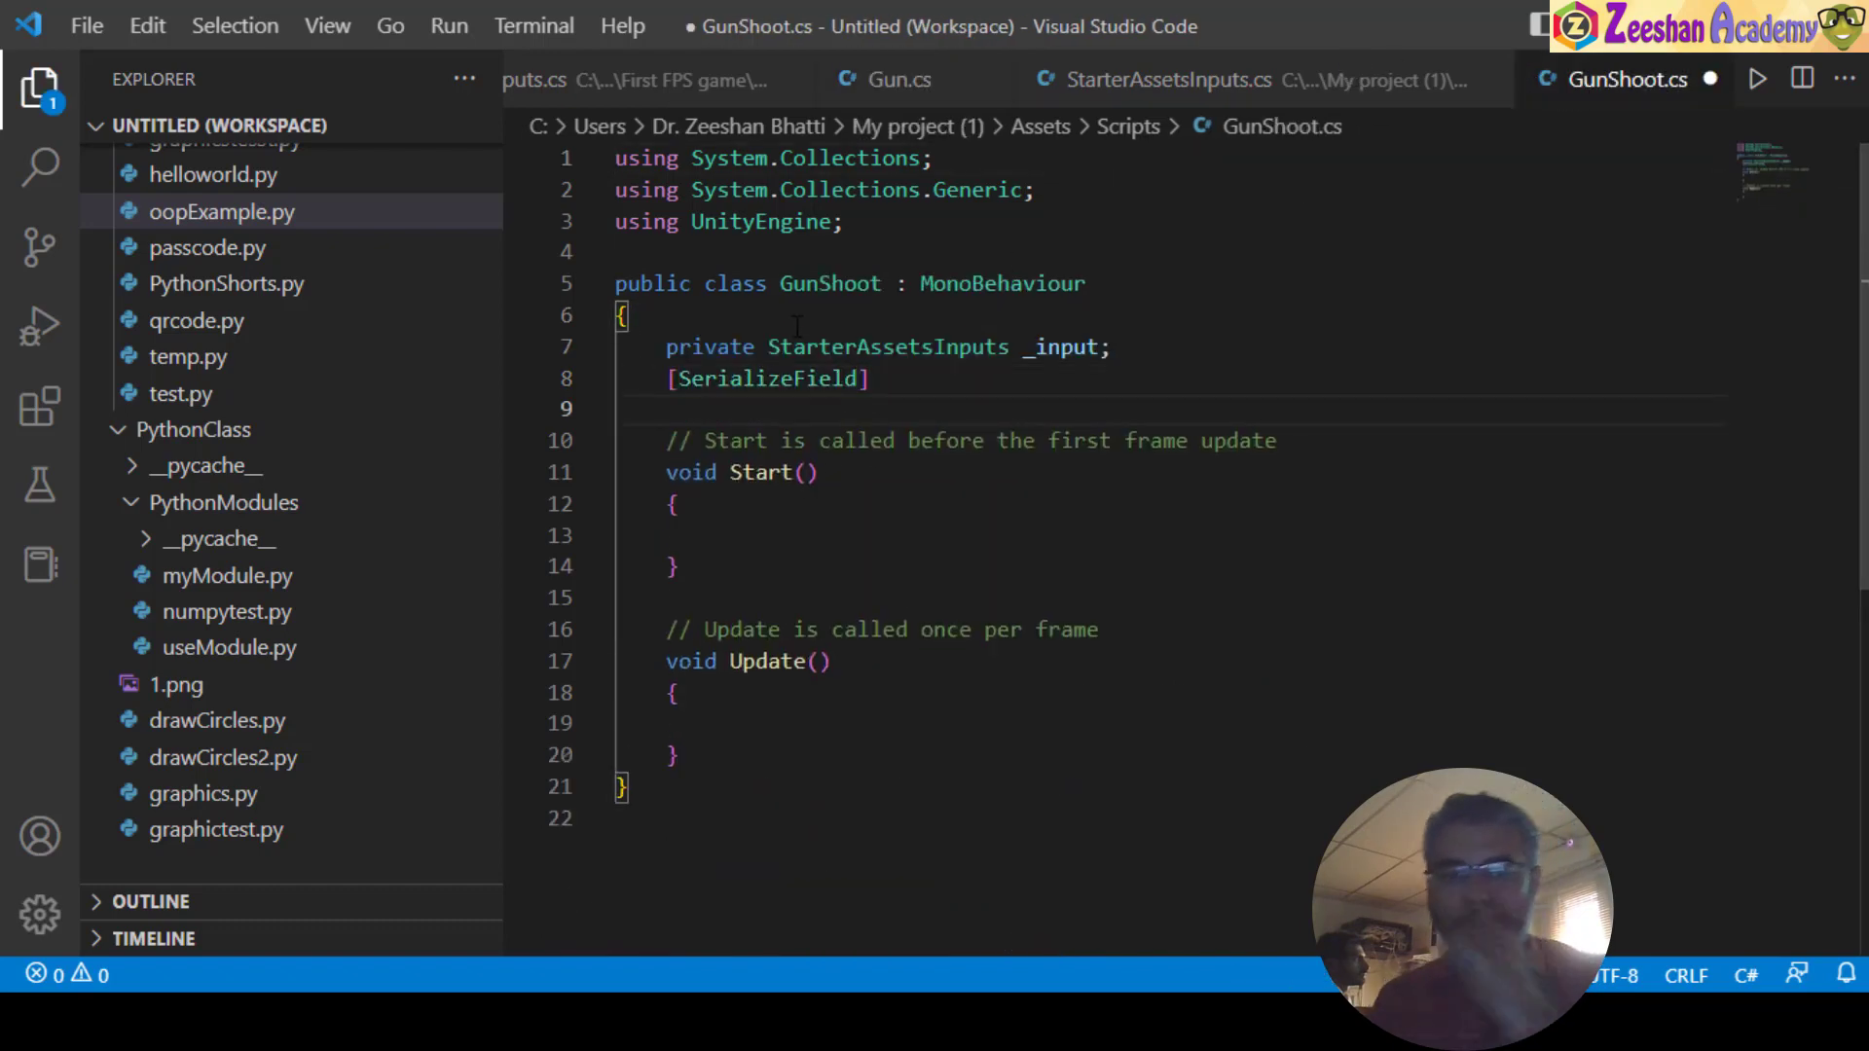
pyautogui.moveTo(667, 379); pyautogui.dragTo(874, 378)
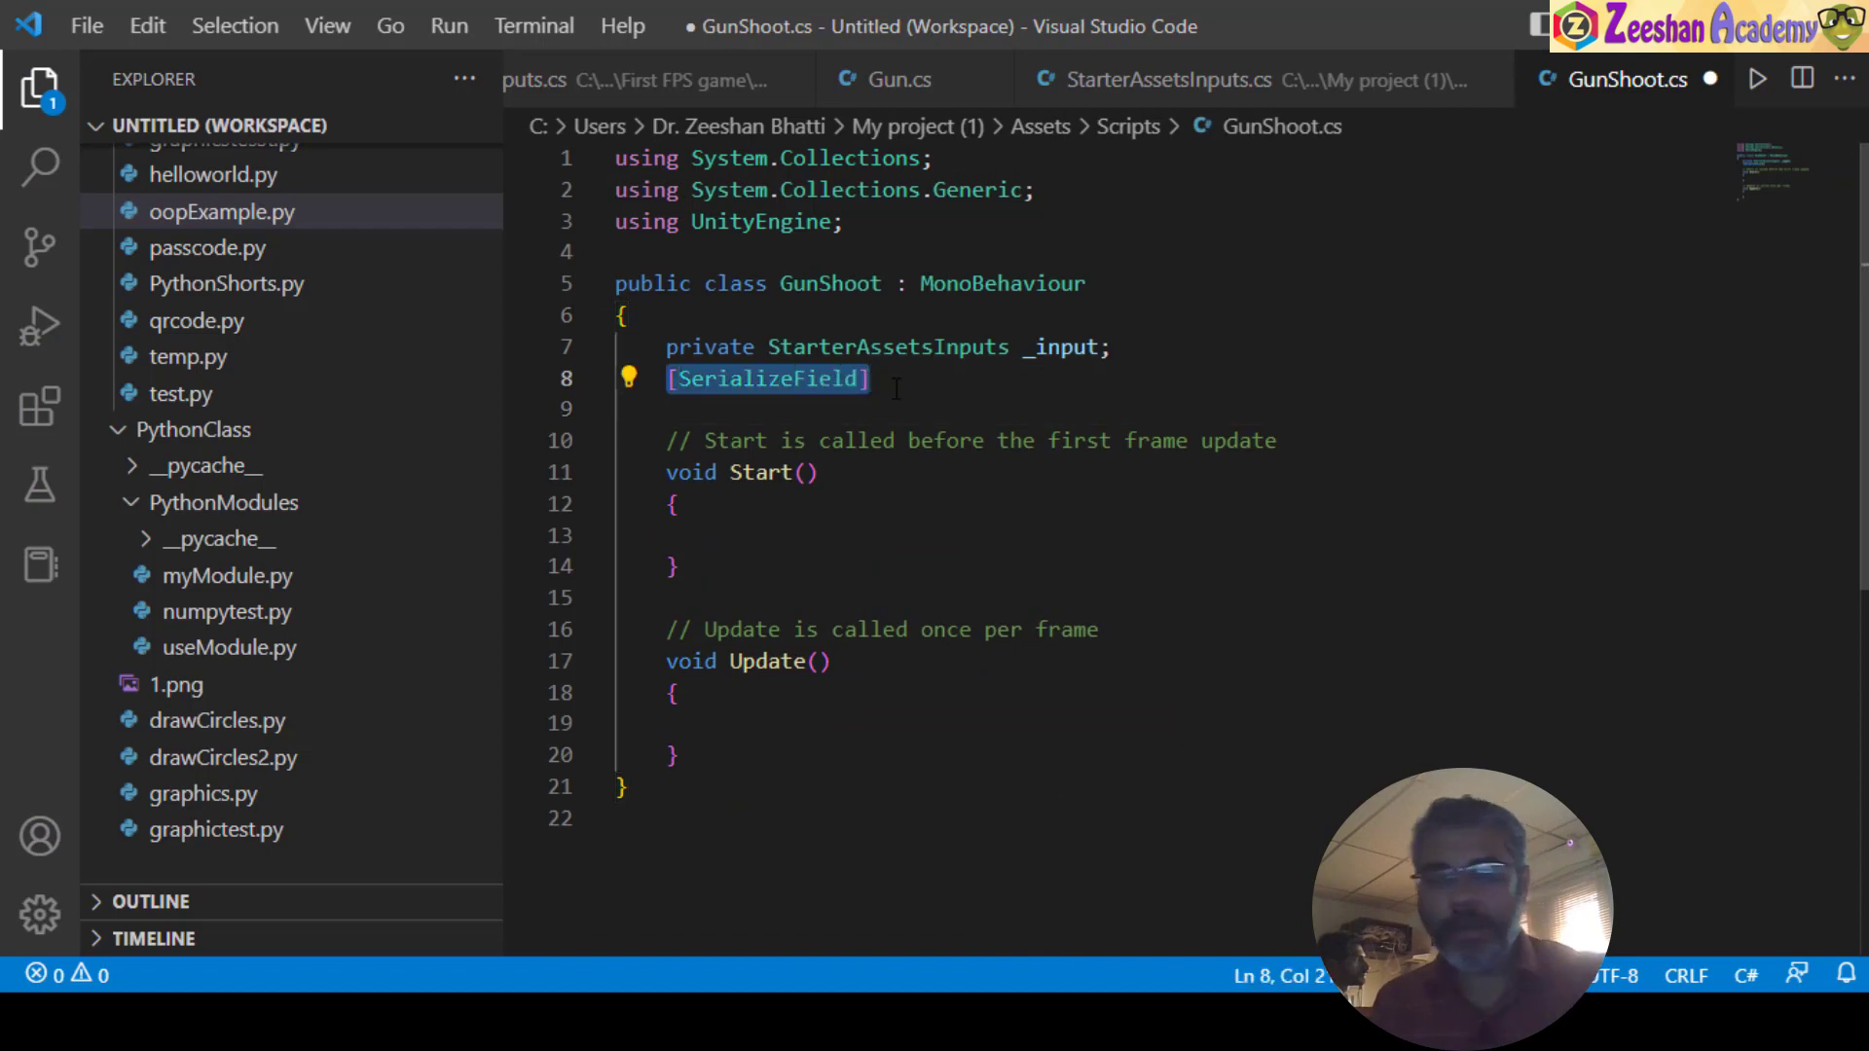
pyautogui.press('BackSpace')
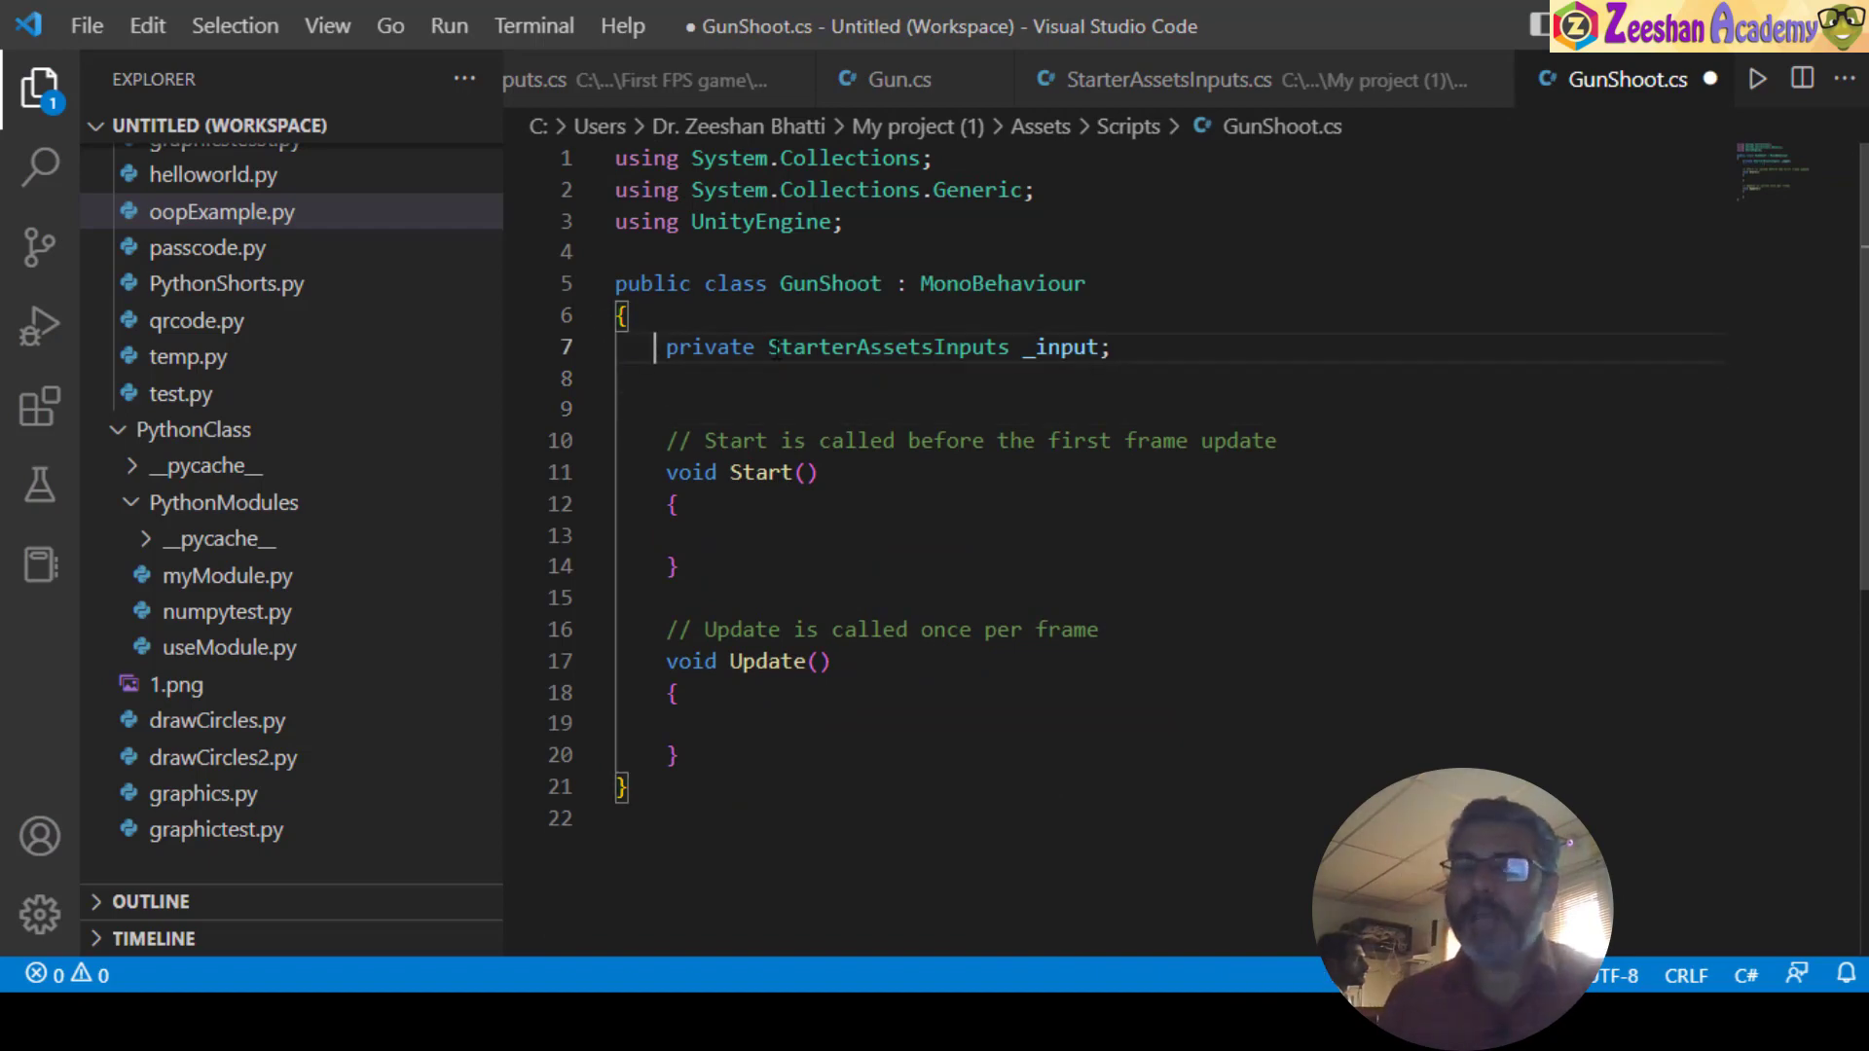
# - Examine the StarterAssetsInputs type and _input variable in GunShoot.cs against the StarterAssetsInputs.cs script of My project
pyautogui.moveTo(770, 350); pyautogui.dragTo(1013, 349)
pyautogui.click(1026, 355)
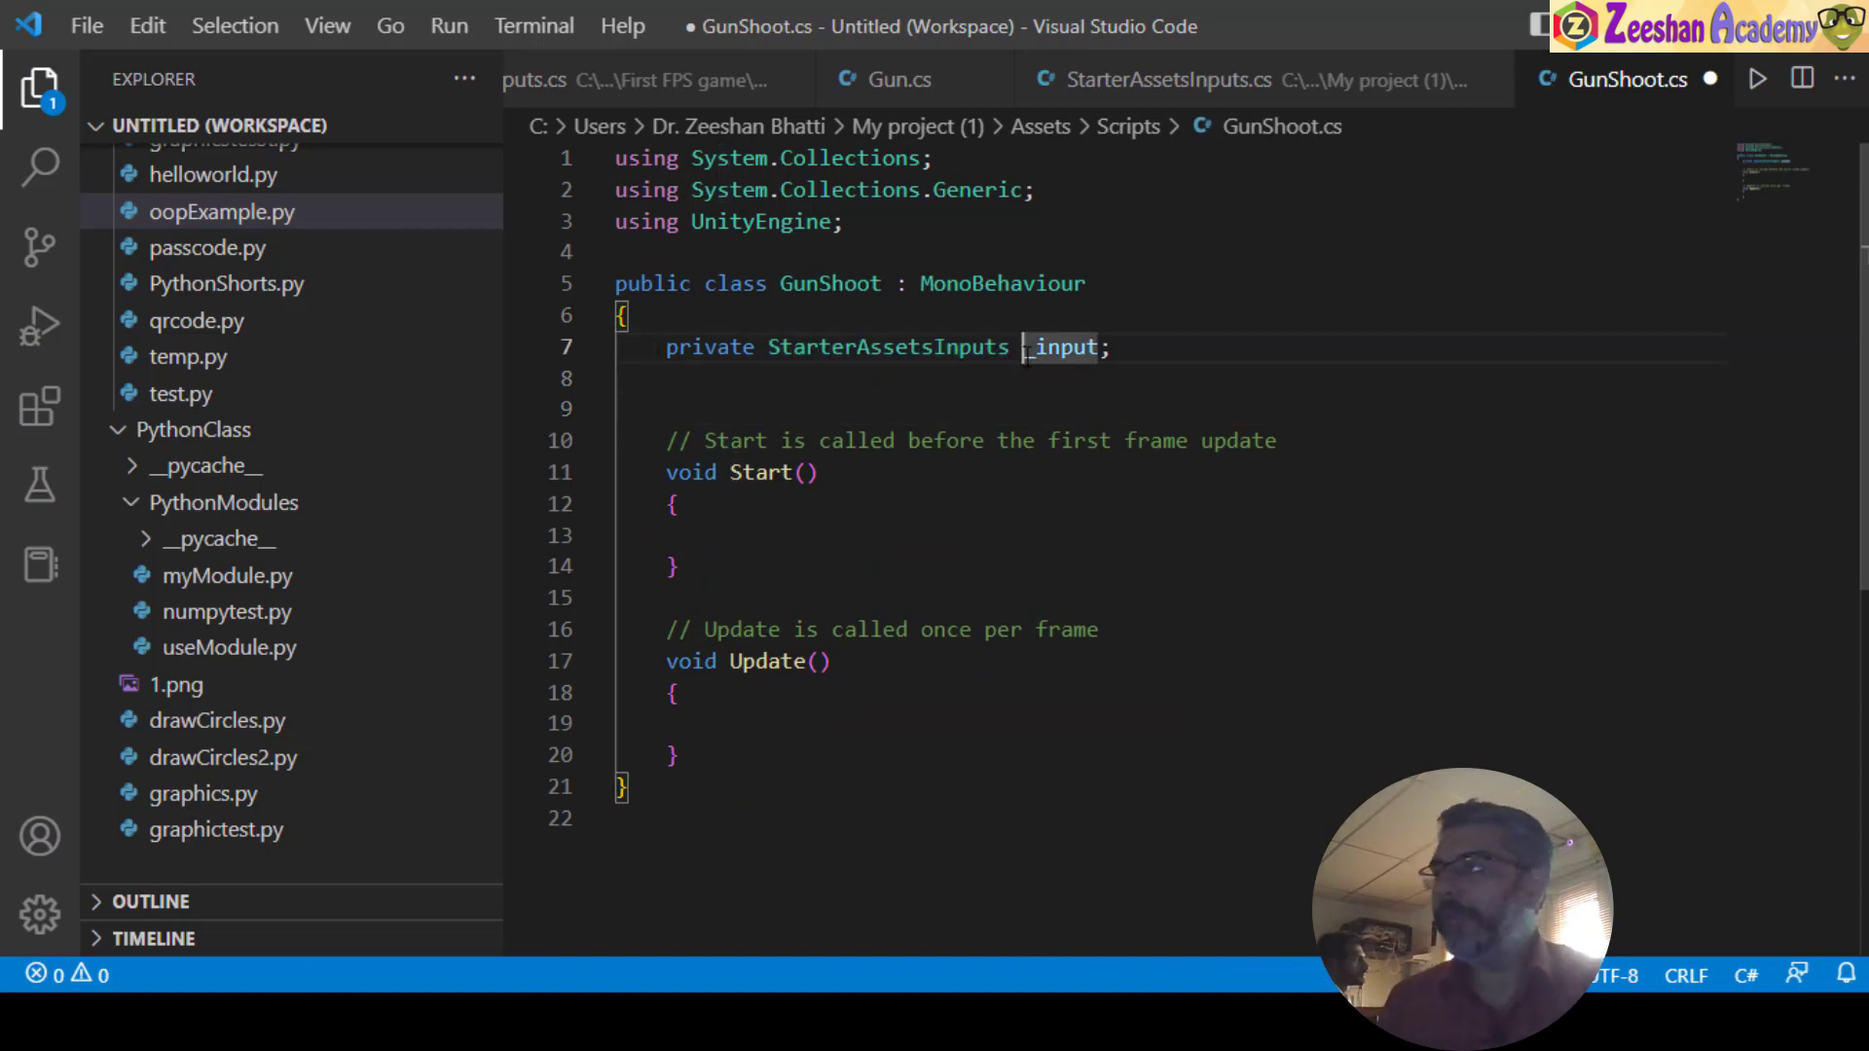
pyautogui.moveTo(770, 350); pyautogui.dragTo(1013, 349)
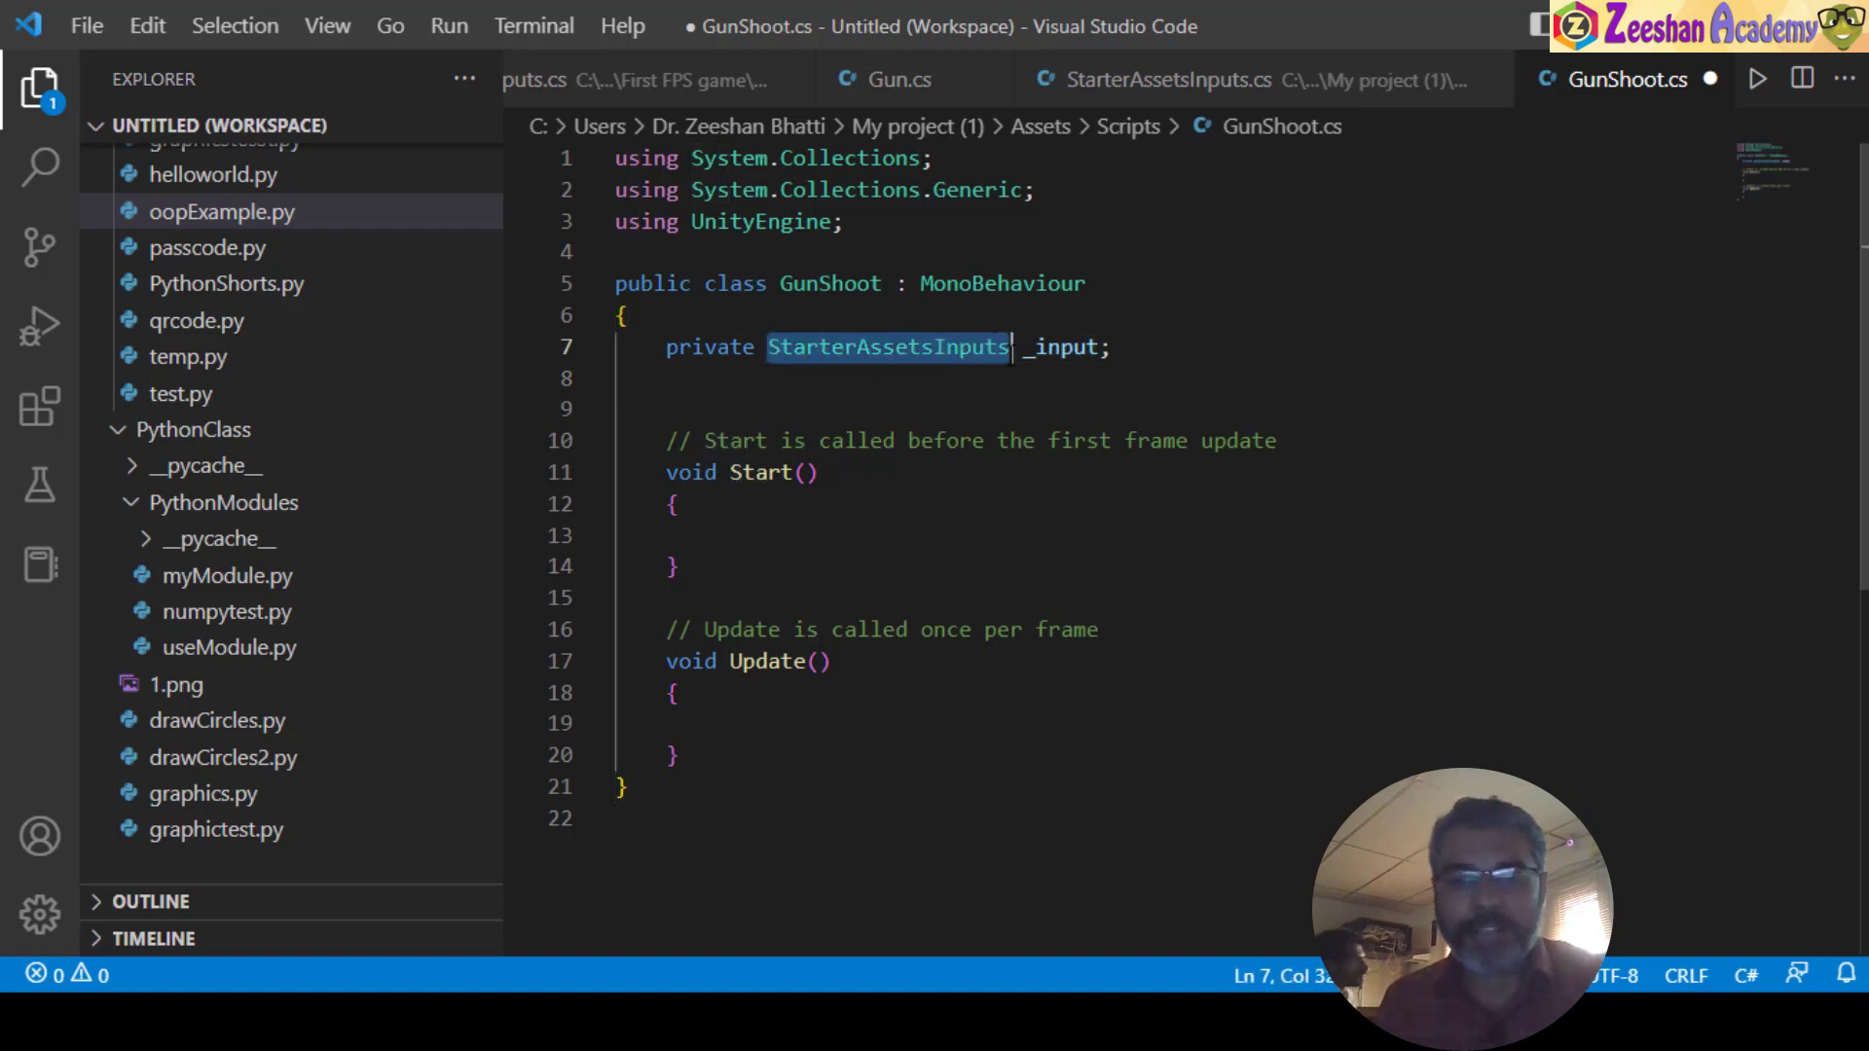
pyautogui.click(1205, 89)
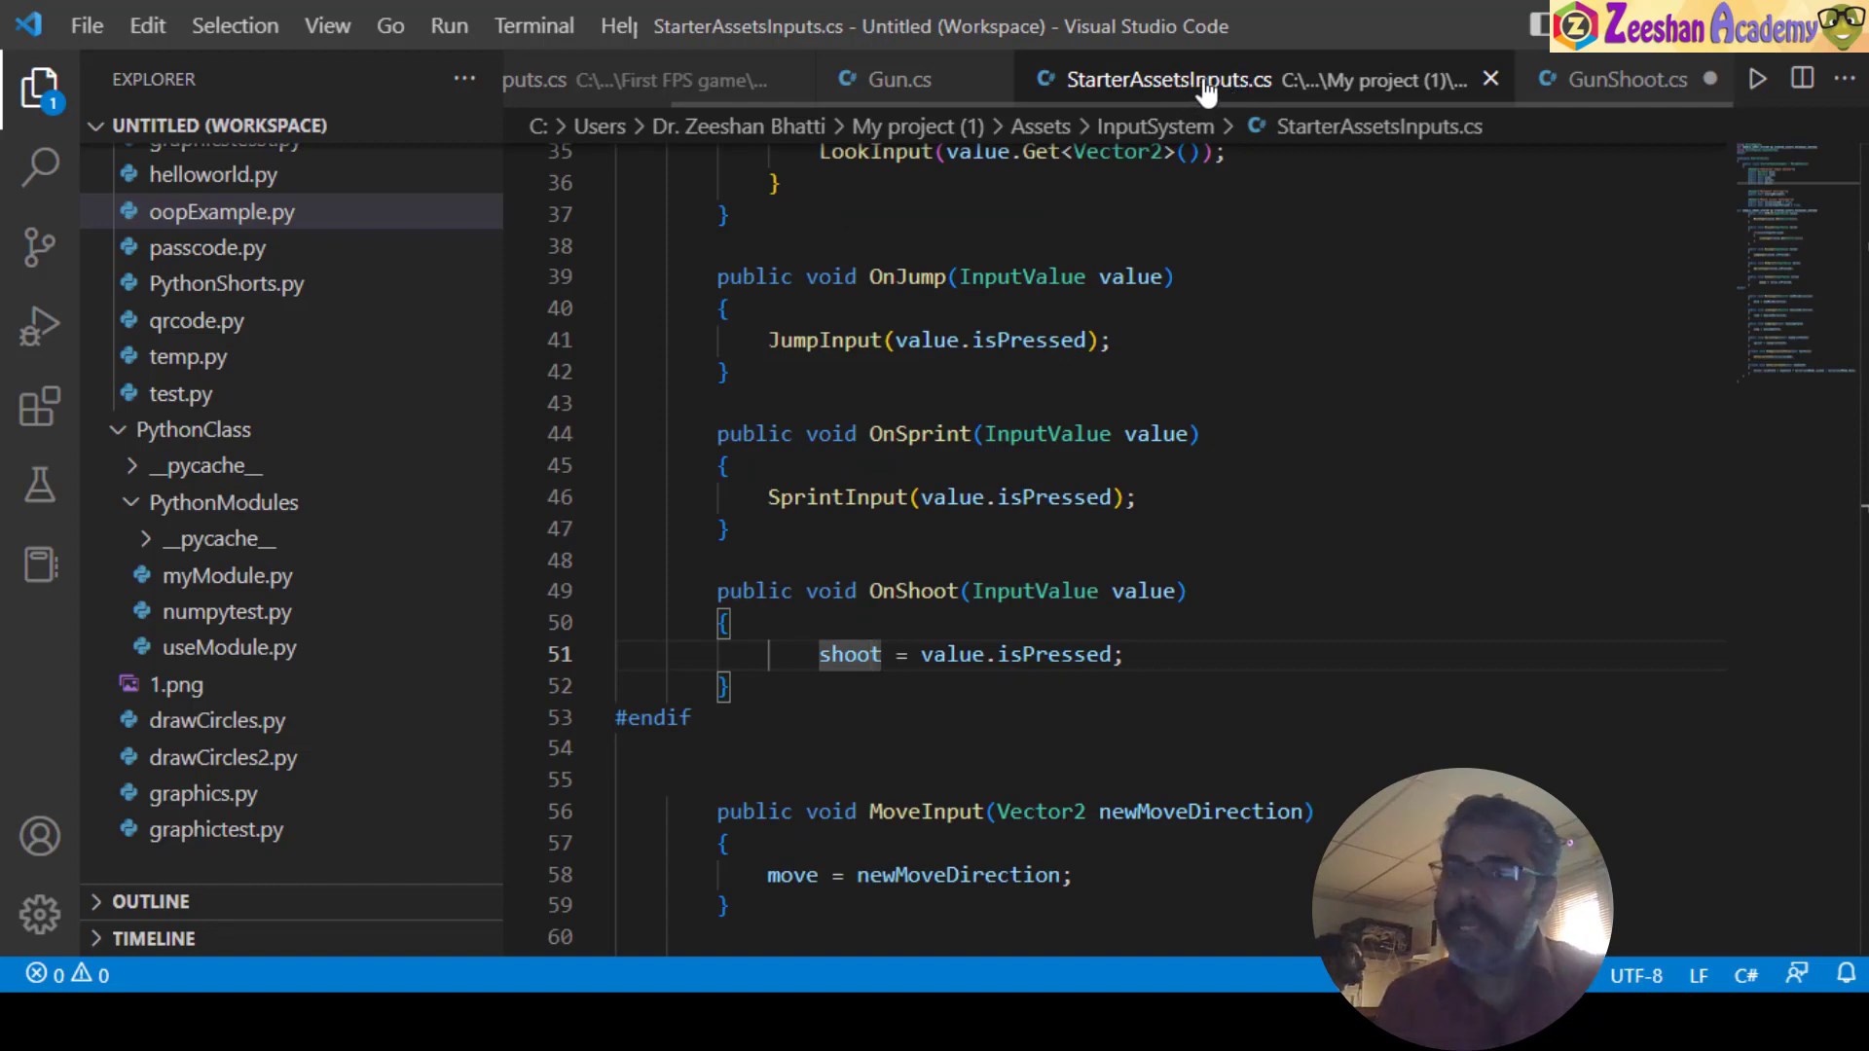
pyautogui.click(1602, 97)
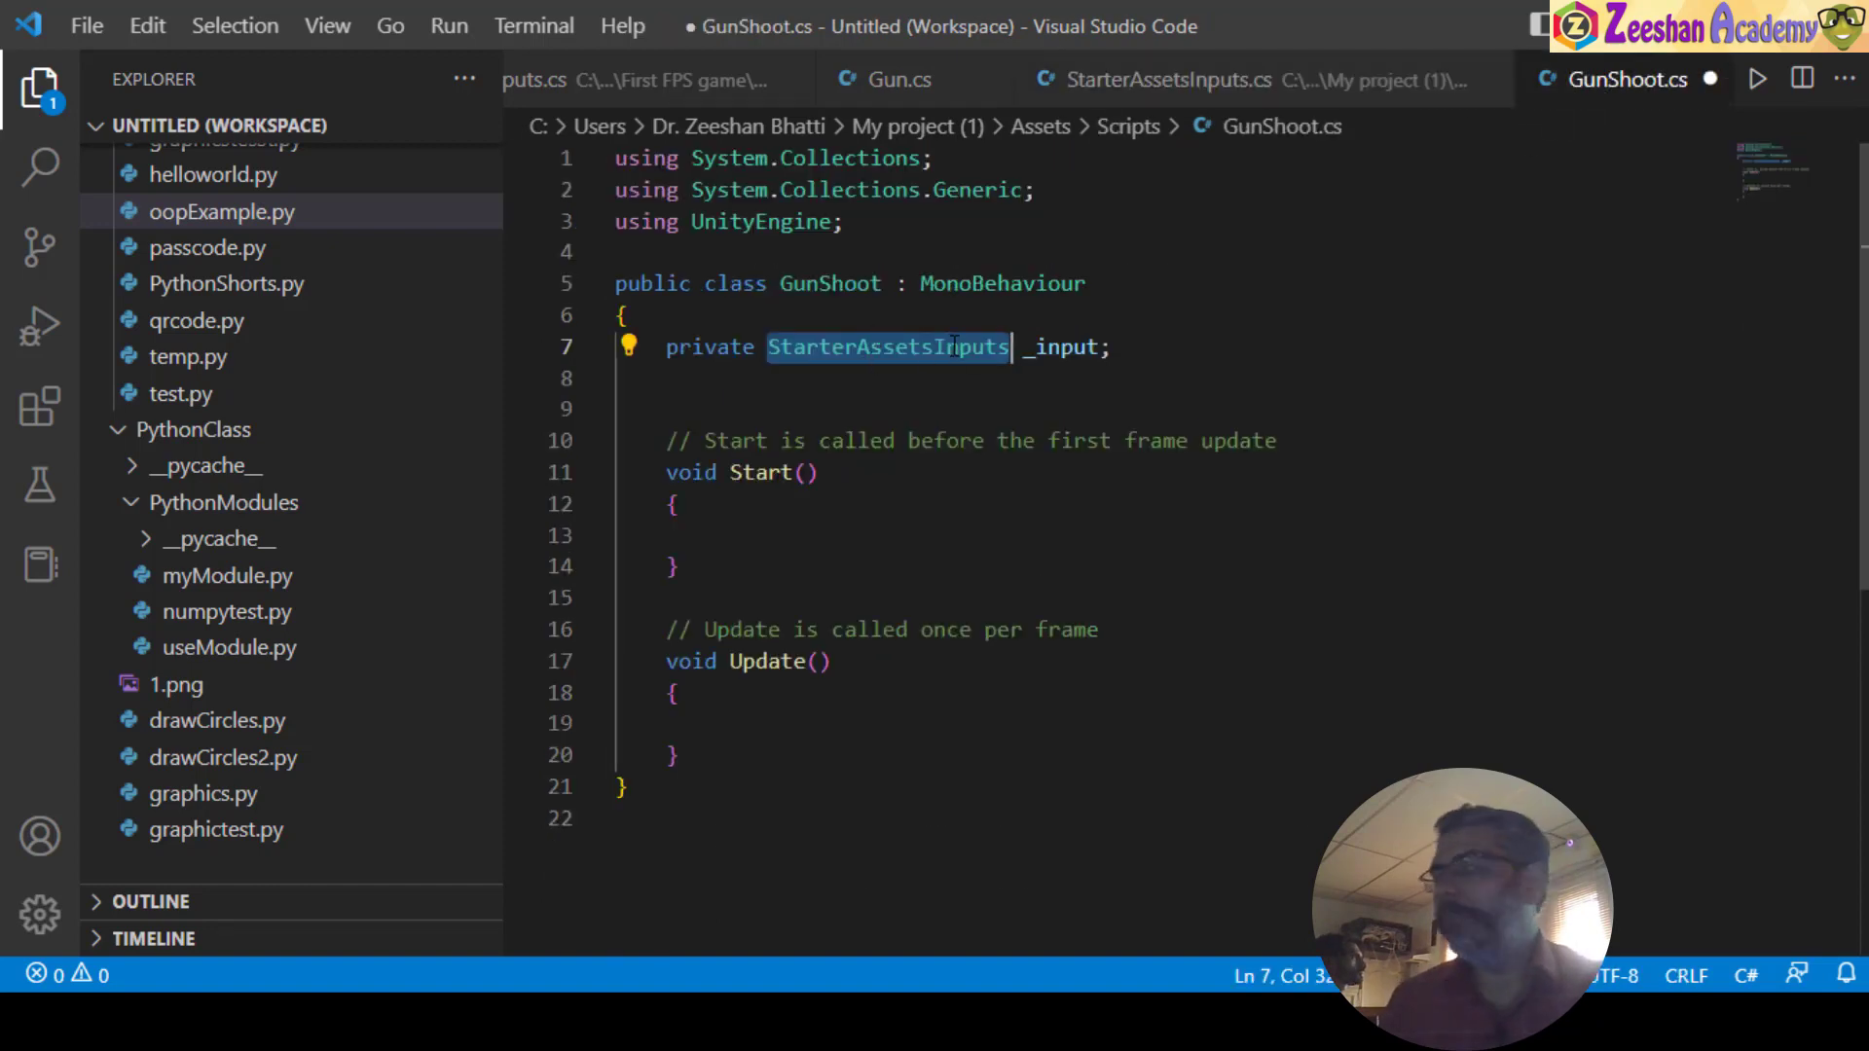
pyautogui.click(1285, 80)
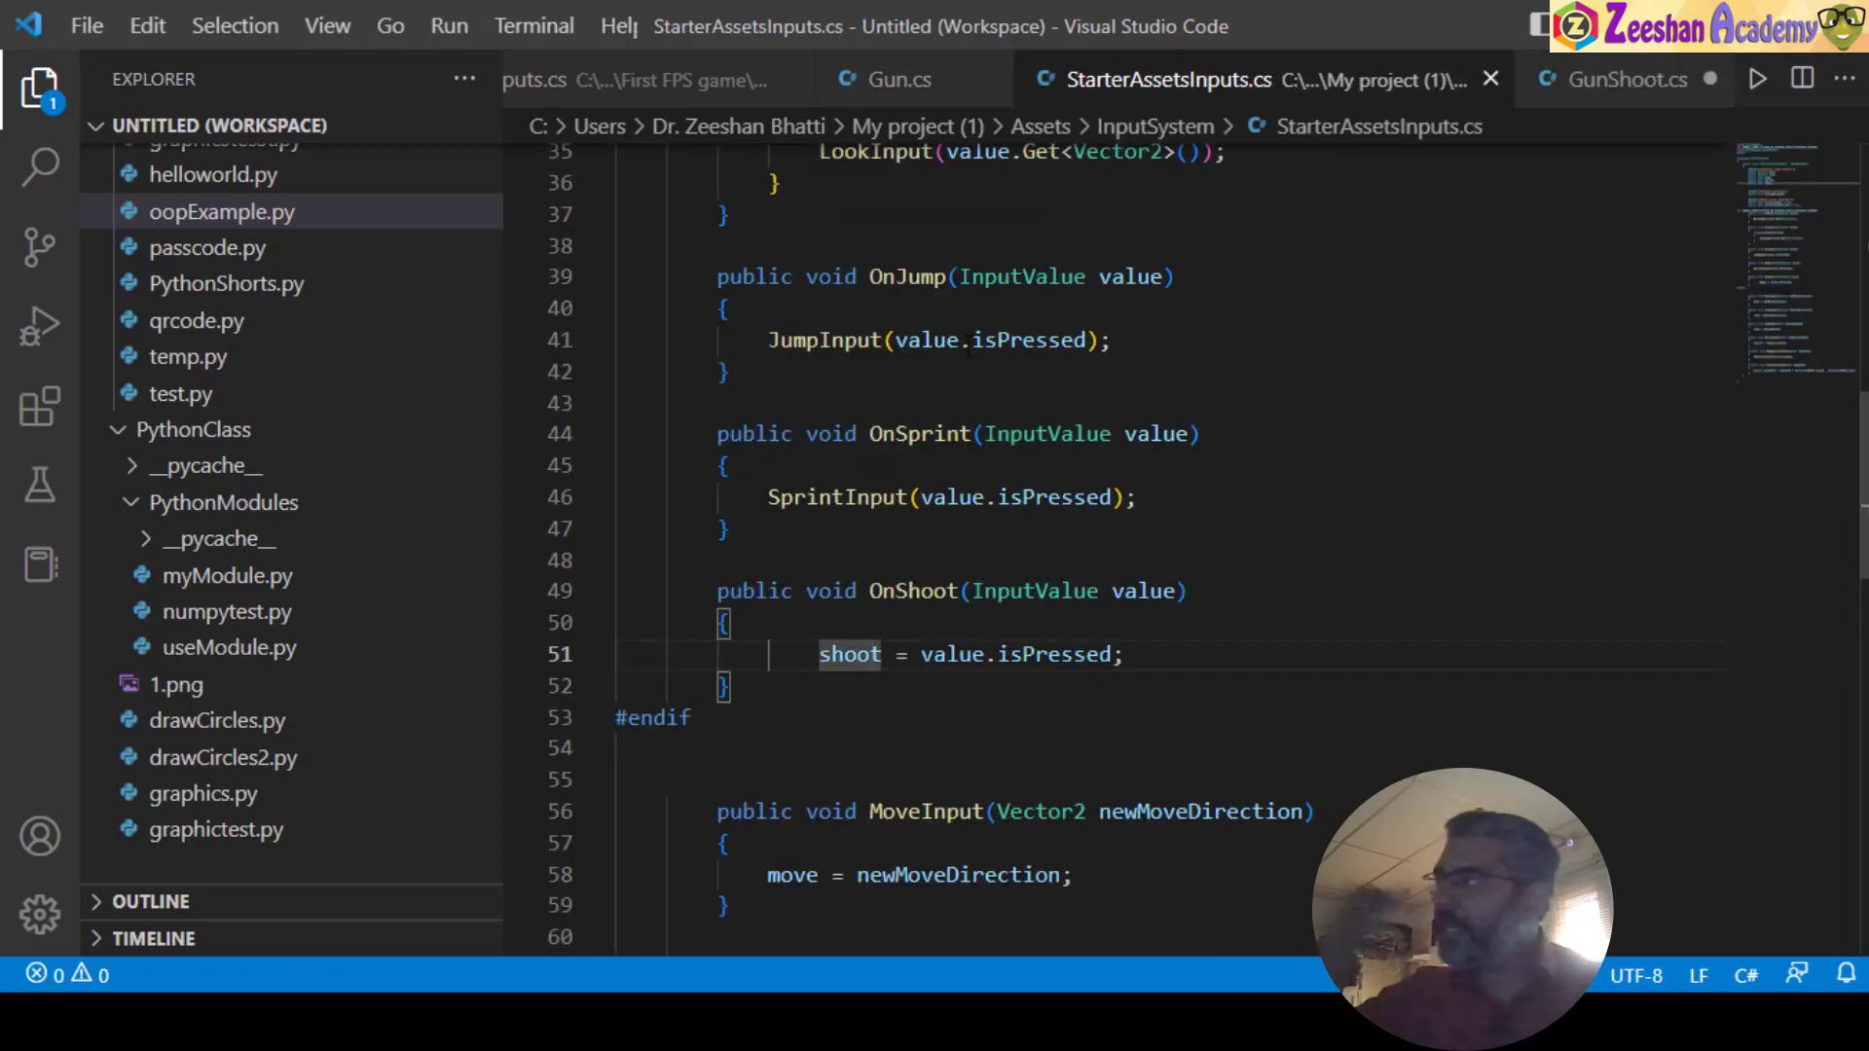
pyautogui.click(1645, 80)
pyautogui.moveTo(1022, 347); pyautogui.dragTo(1101, 347)
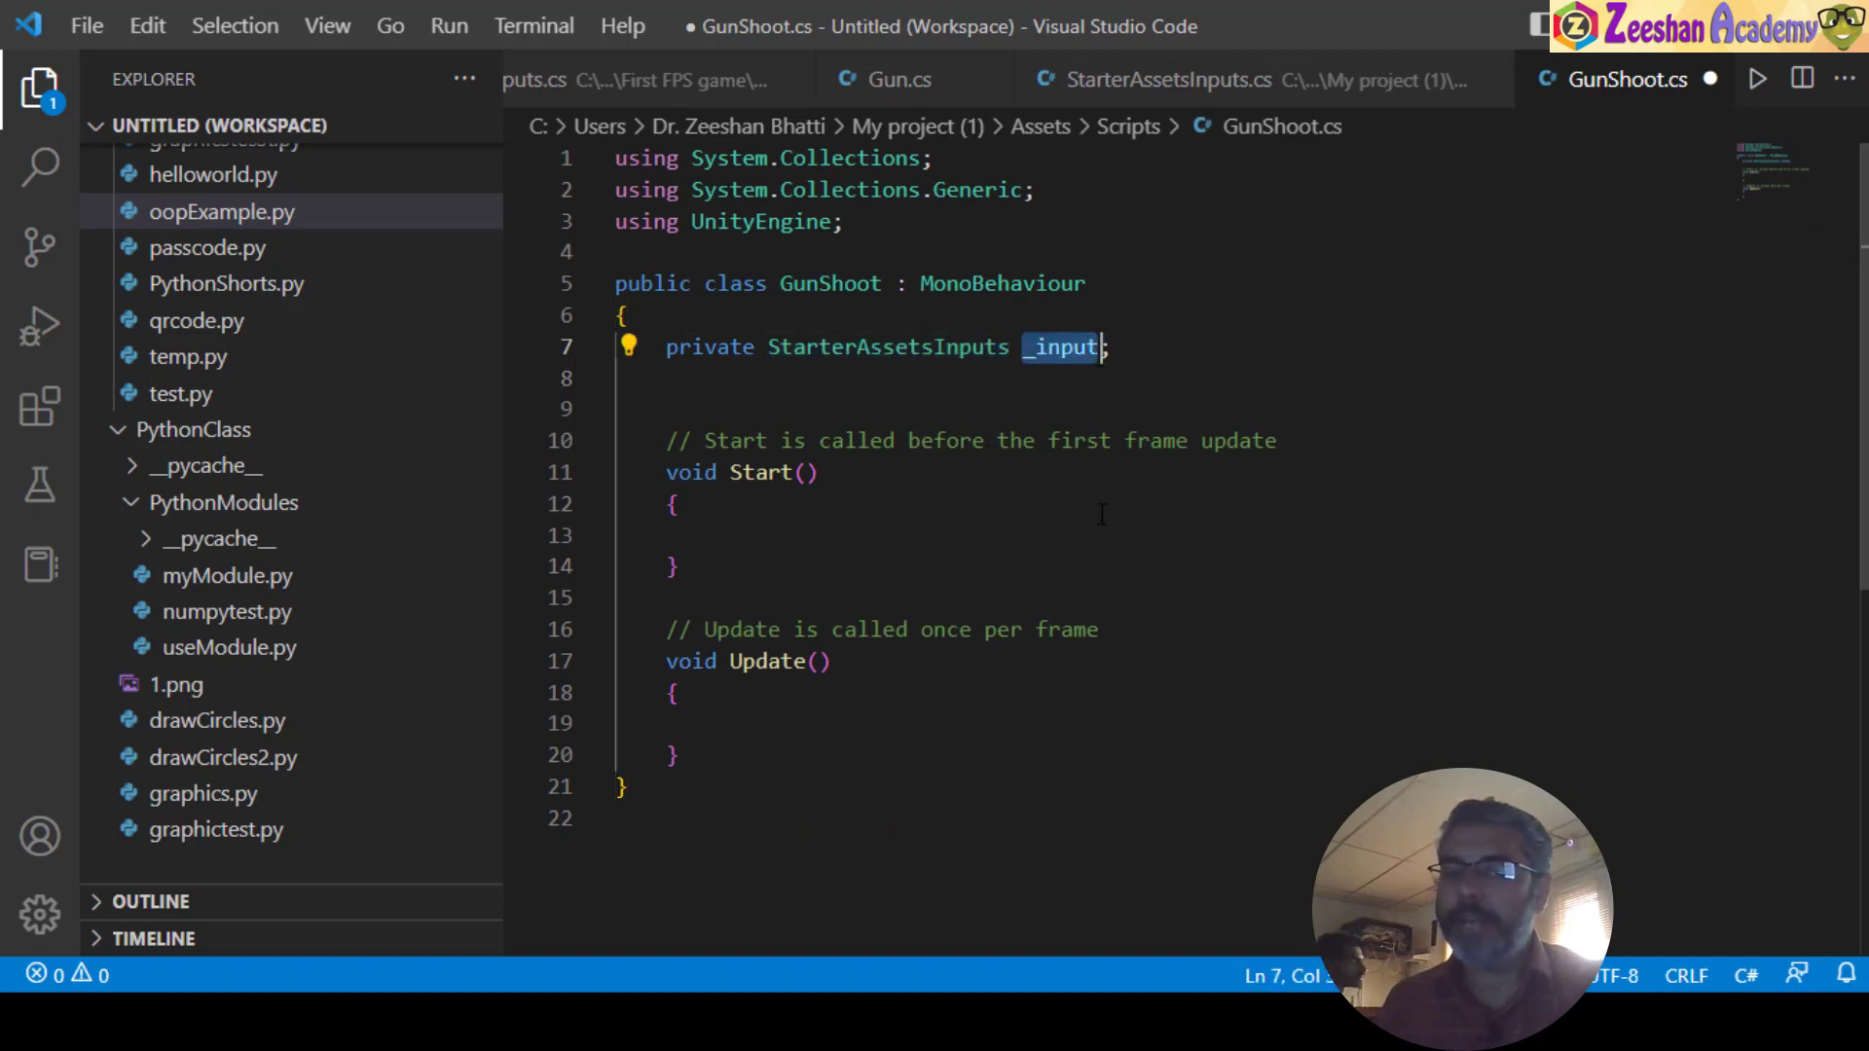
pyautogui.click(868, 353)
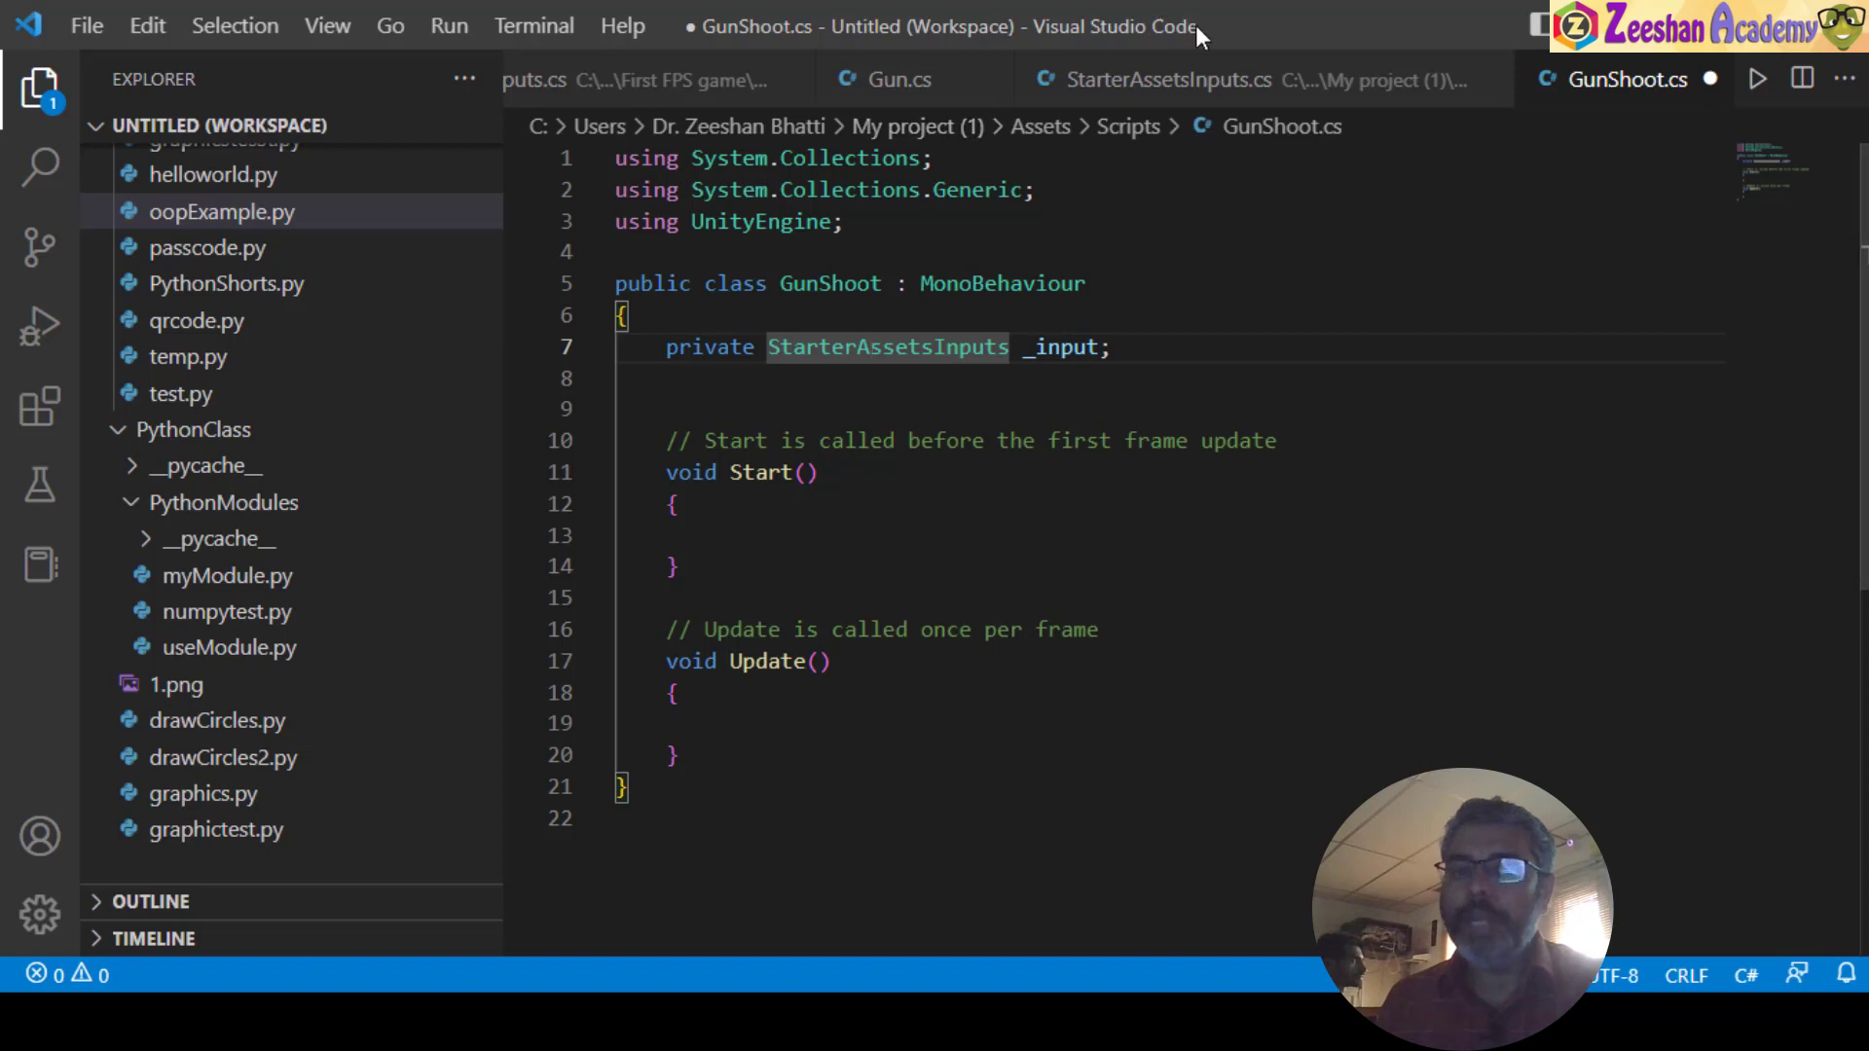
pyautogui.click(1168, 80)
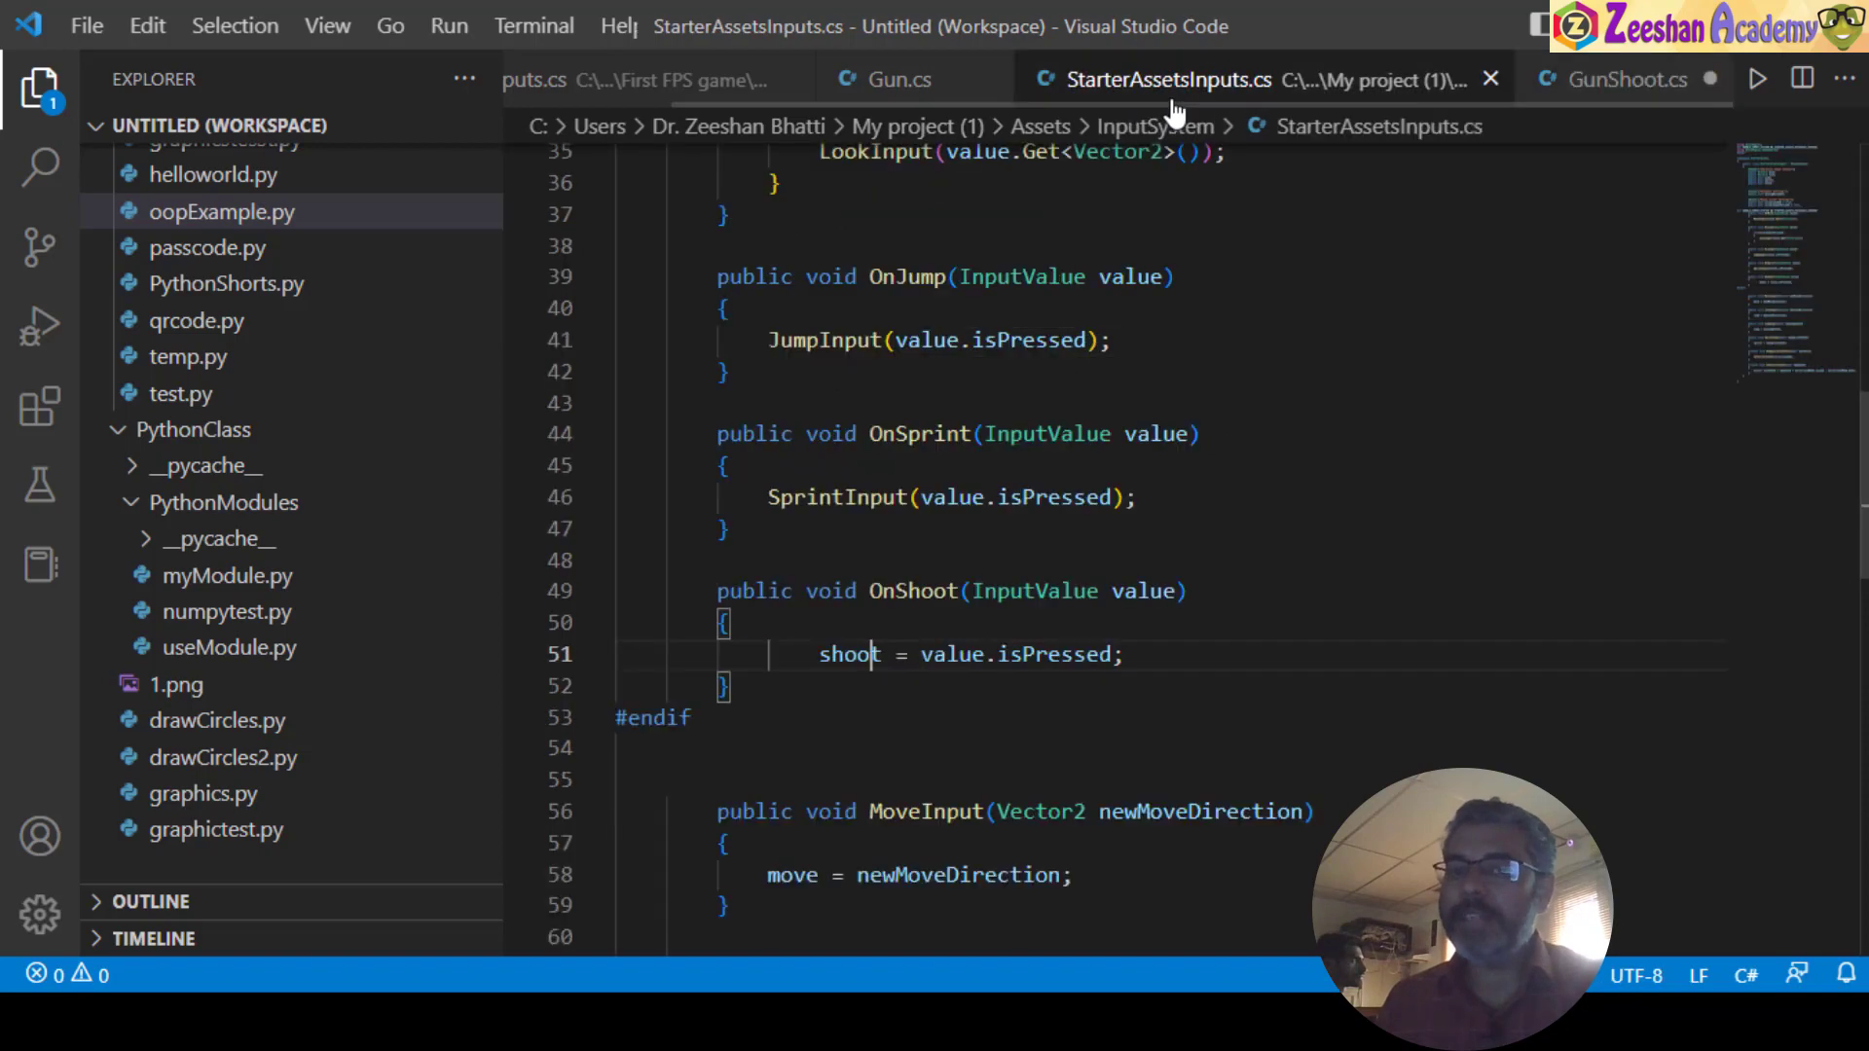
# - Add the line "using StarterAssets;" below "using UnityEngine;" in GunShoot.cs
pyautogui.click(1615, 78)
pyautogui.click(915, 237)
pyautogui.write('us')
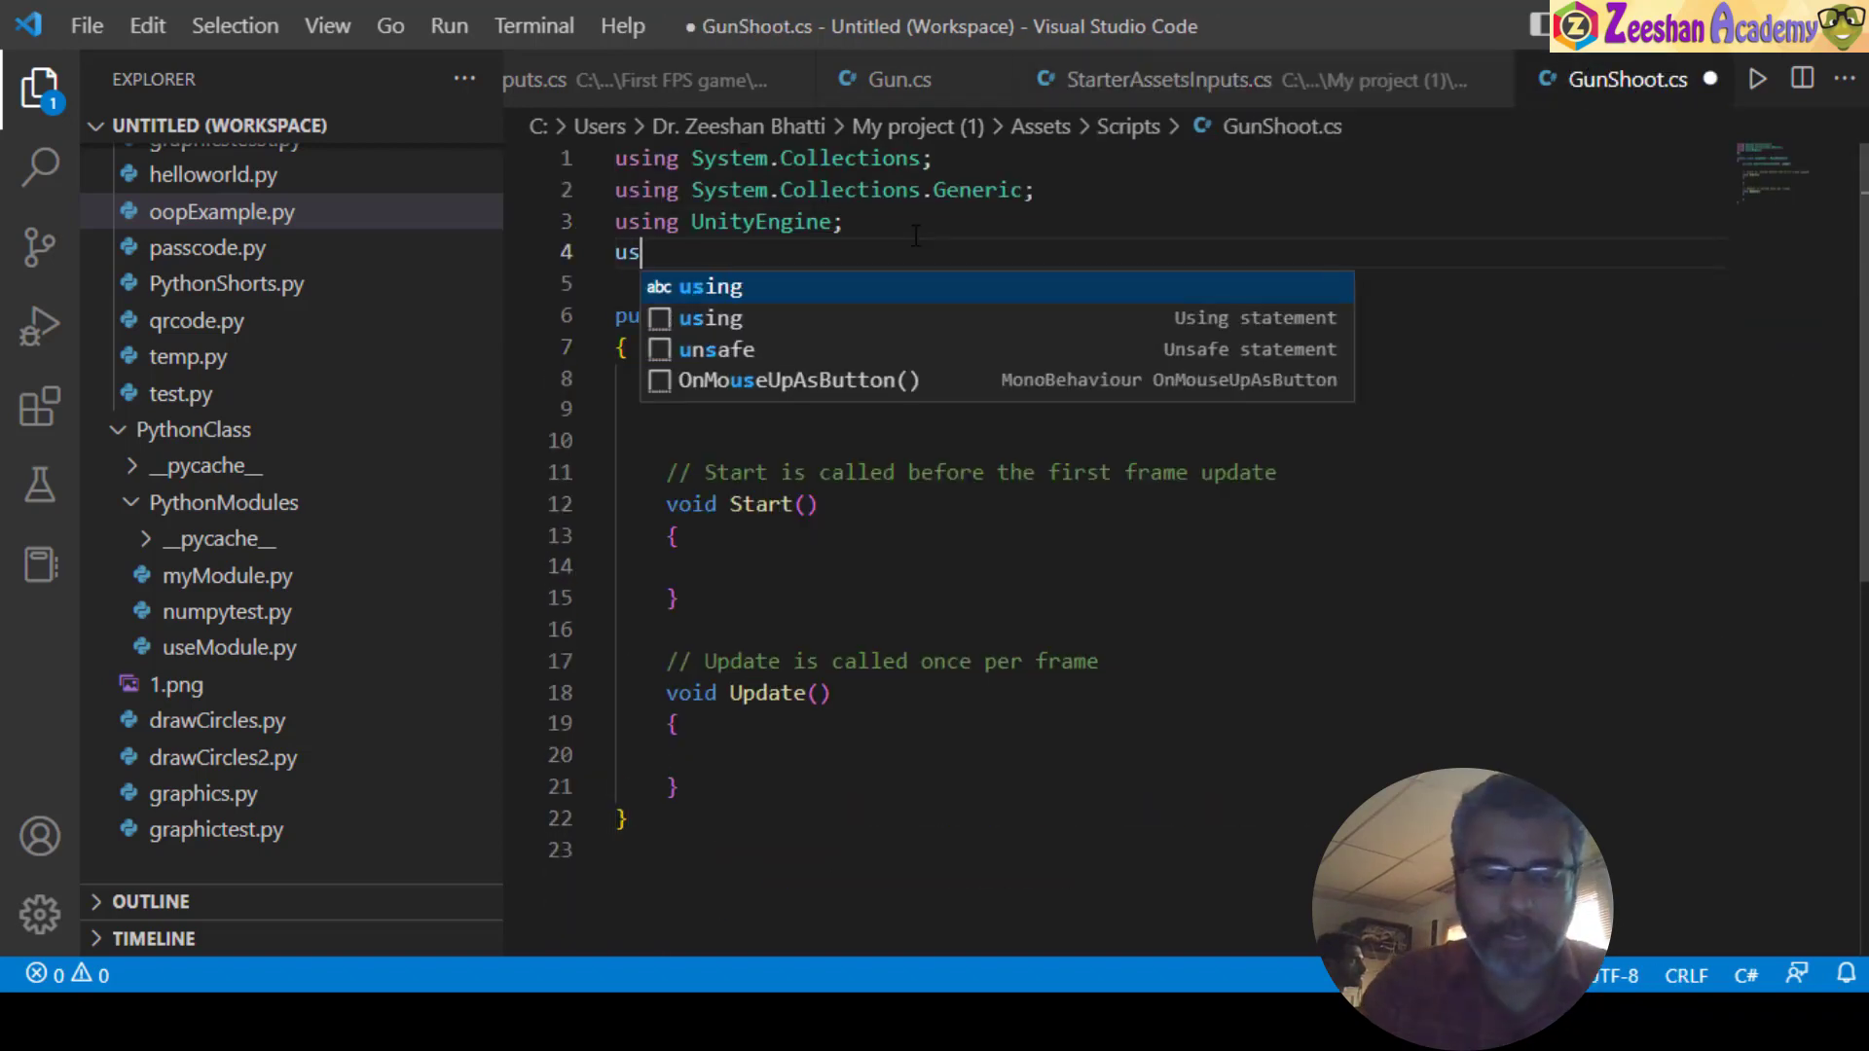
pyautogui.write('ing S')
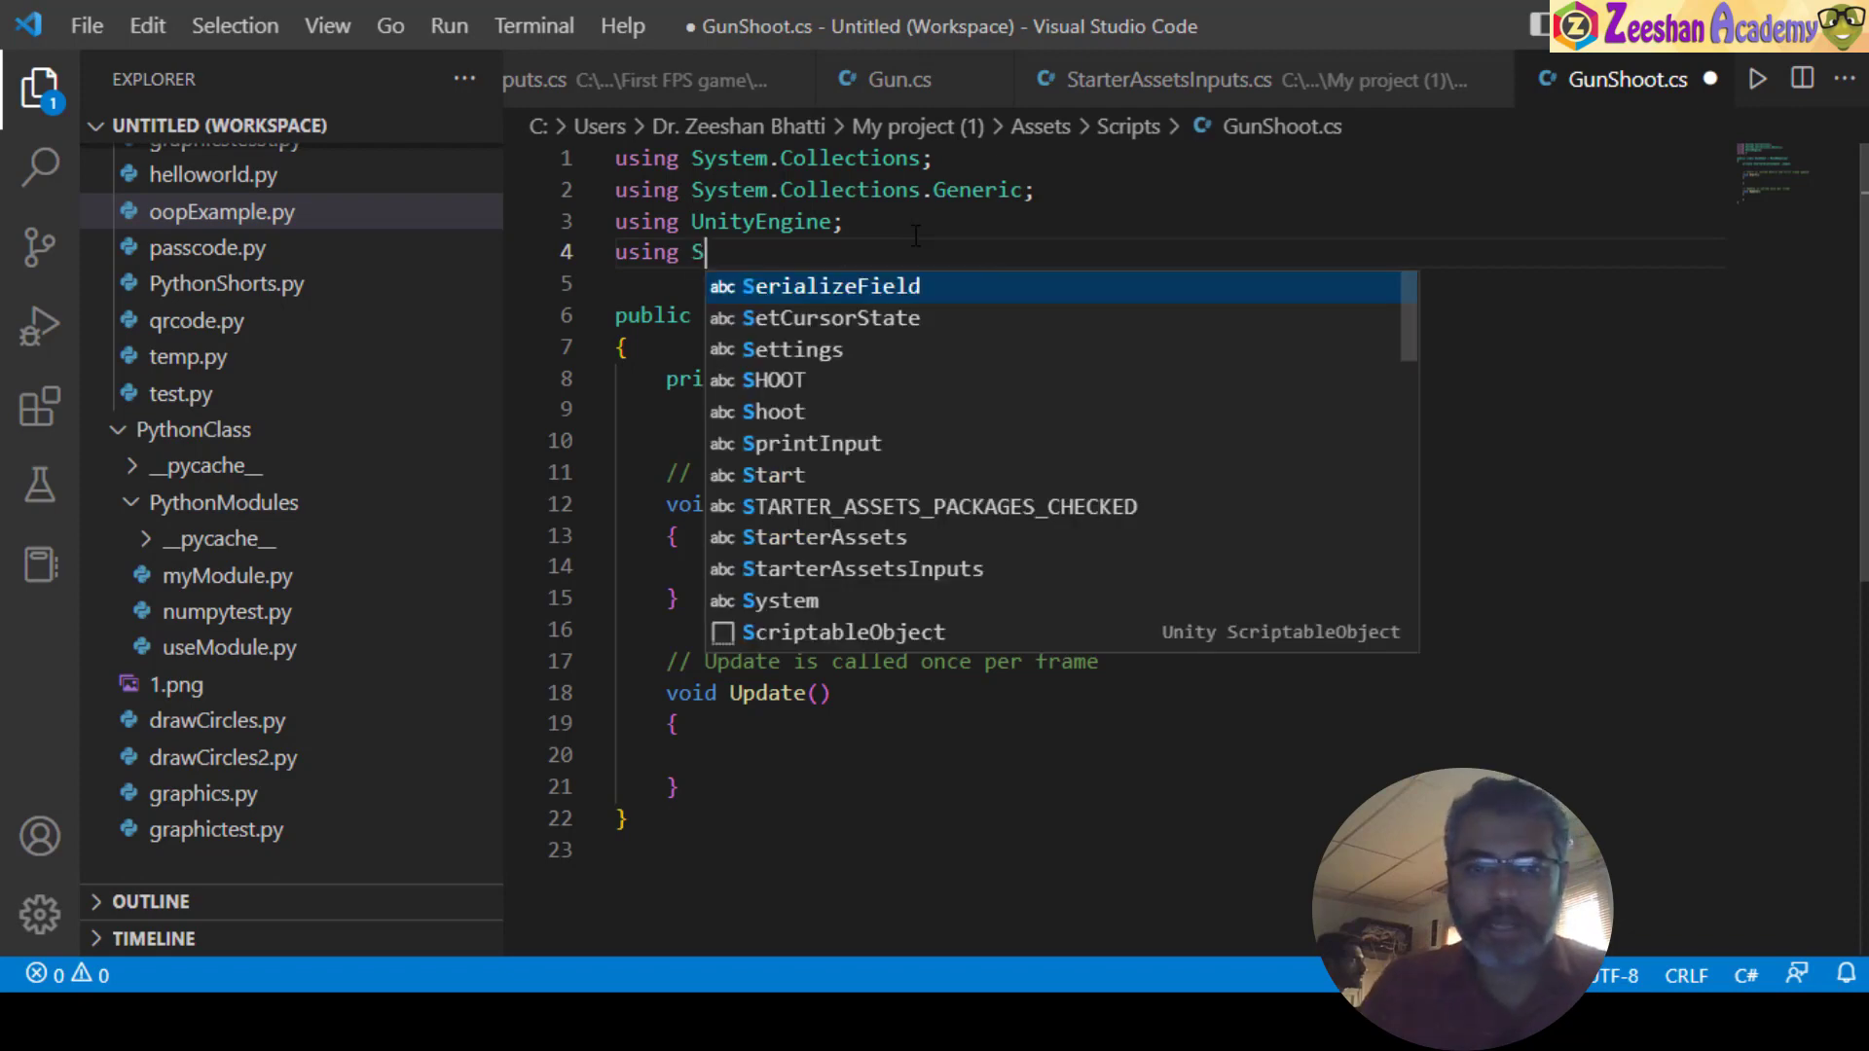
pyautogui.write('ta')
pyautogui.press('Escape')
pyautogui.press('Down')
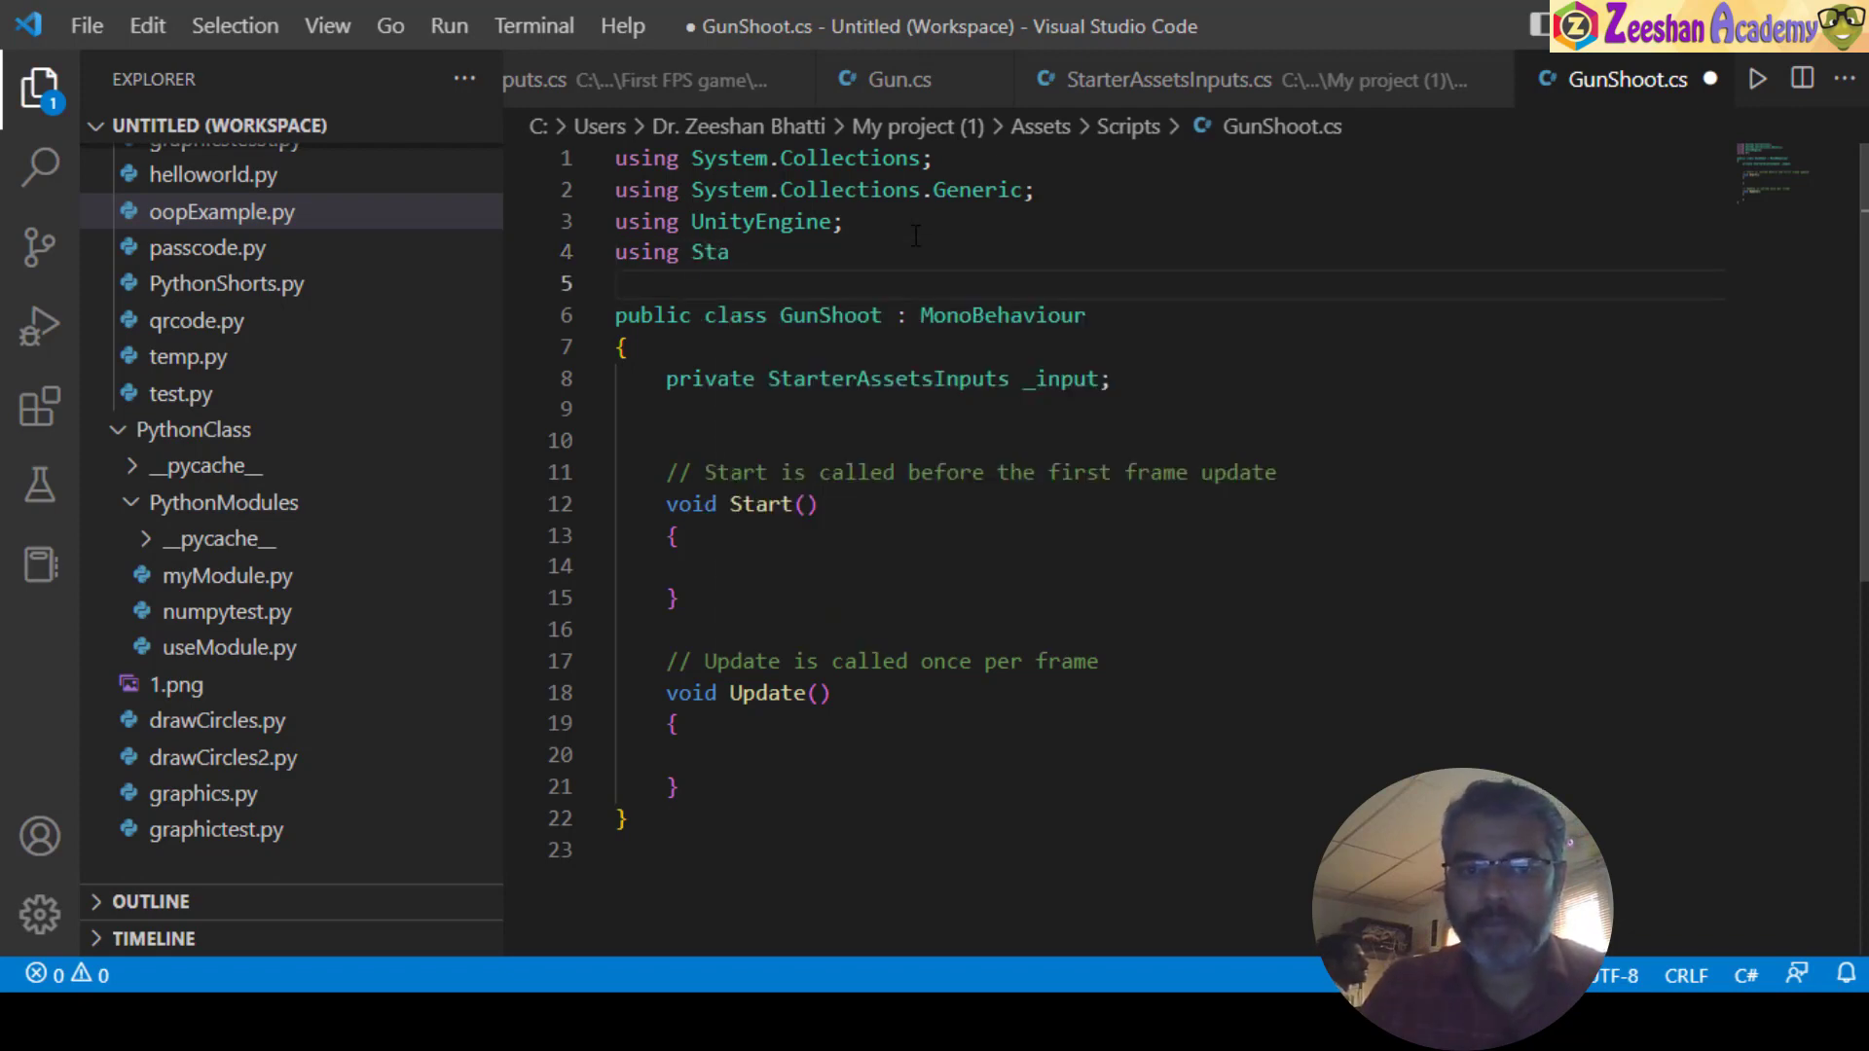
pyautogui.press('Down')
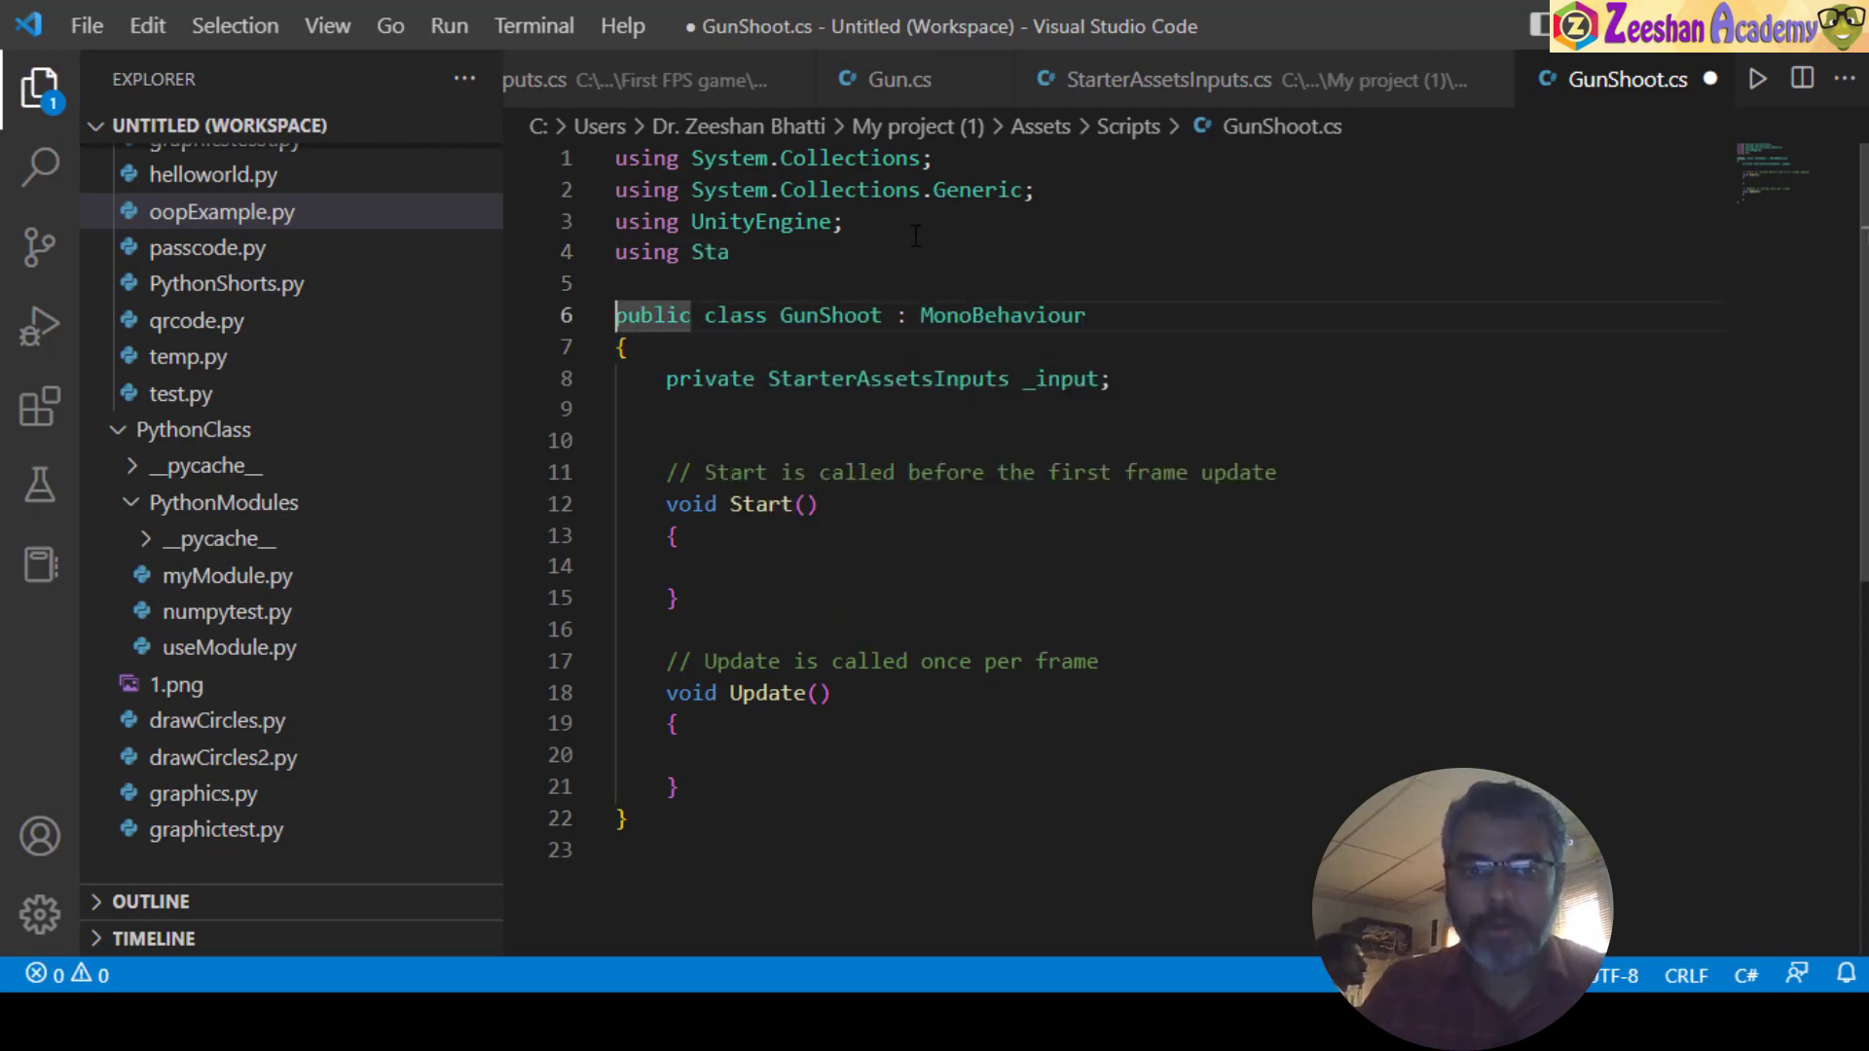
pyautogui.press('Up')
pyautogui.press('Up')
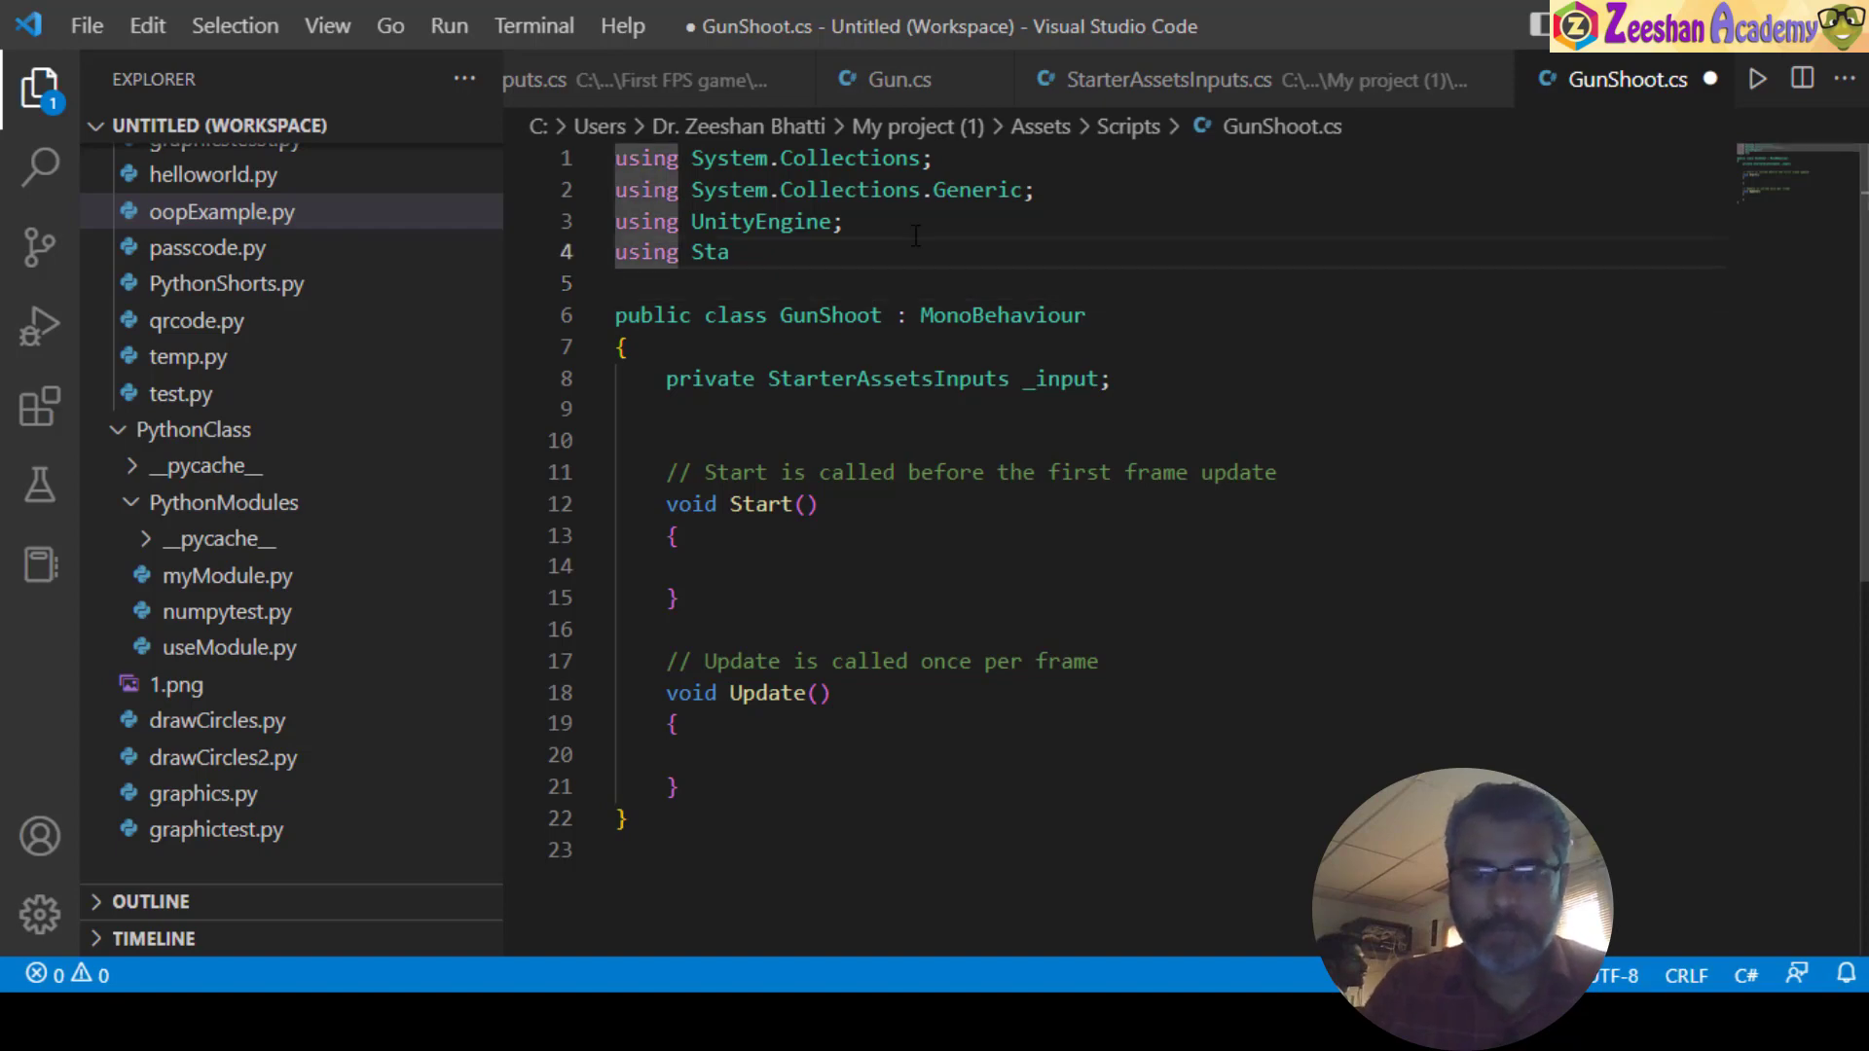
pyautogui.click(820, 261)
pyautogui.write('r')
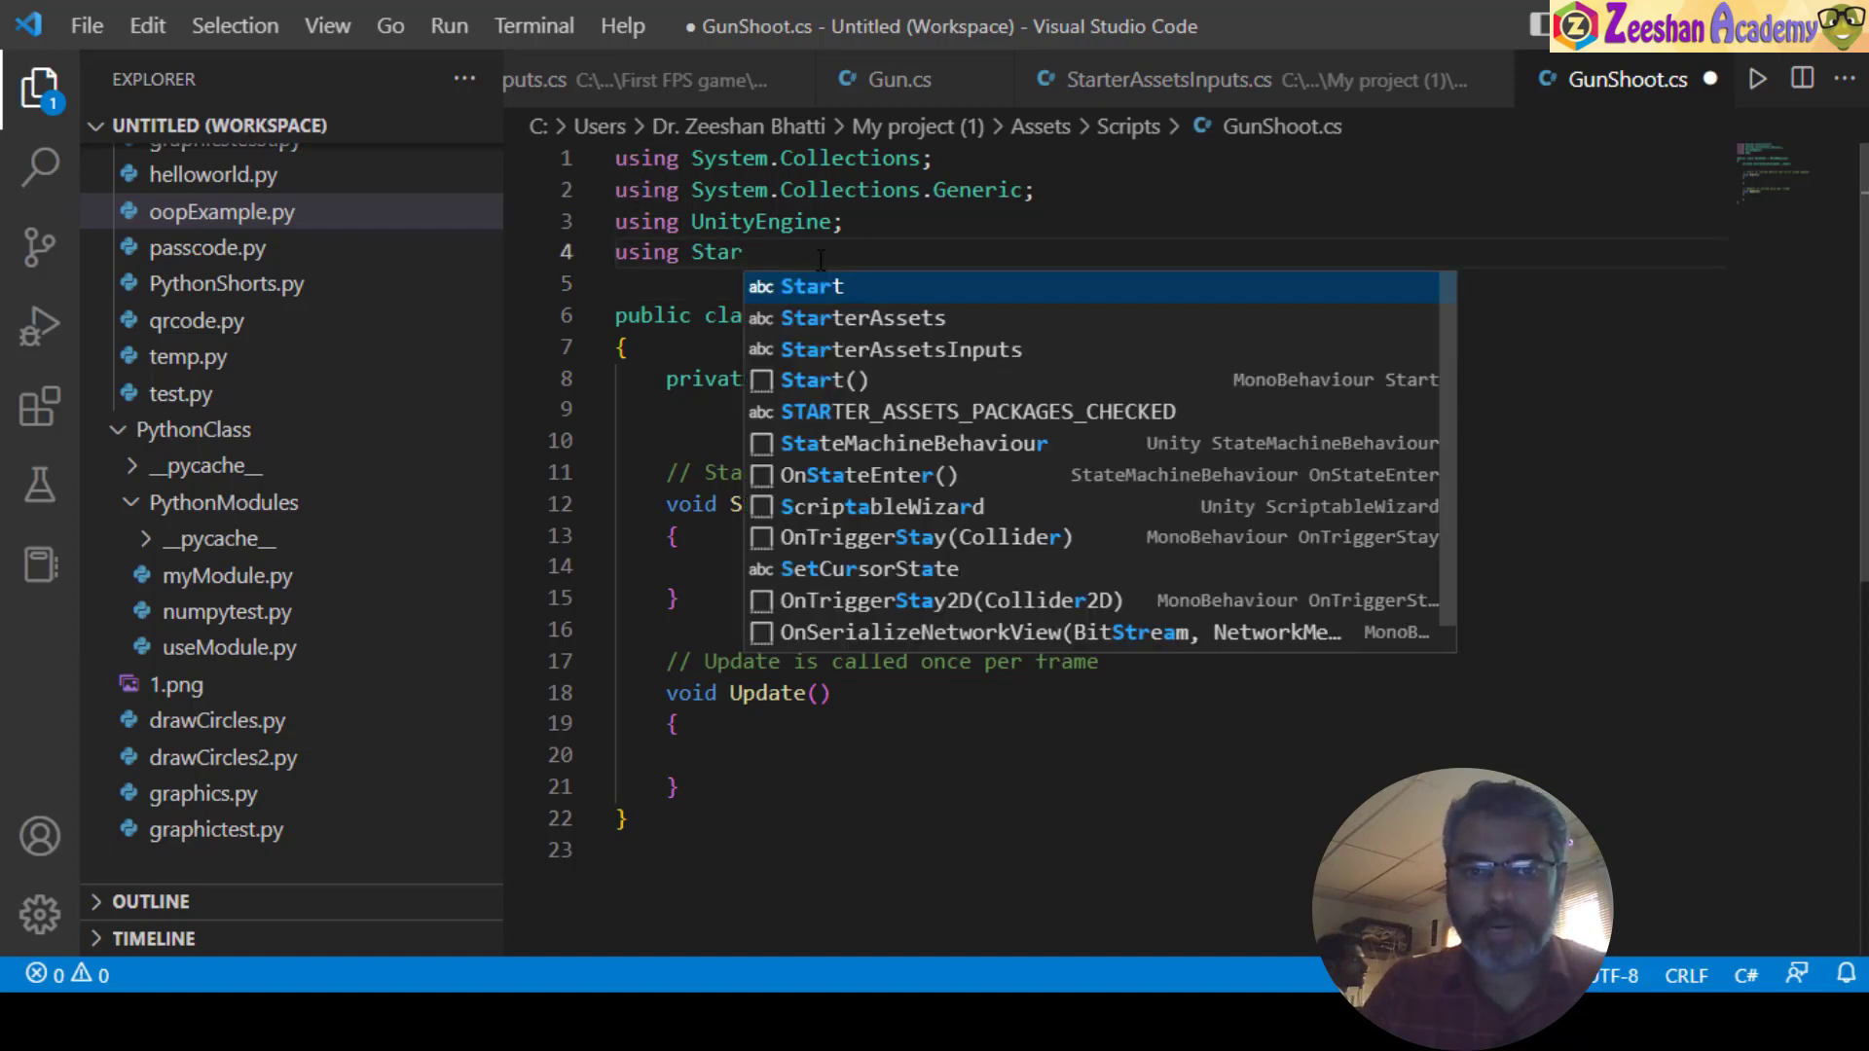
pyautogui.press('Down')
pyautogui.press('Return')
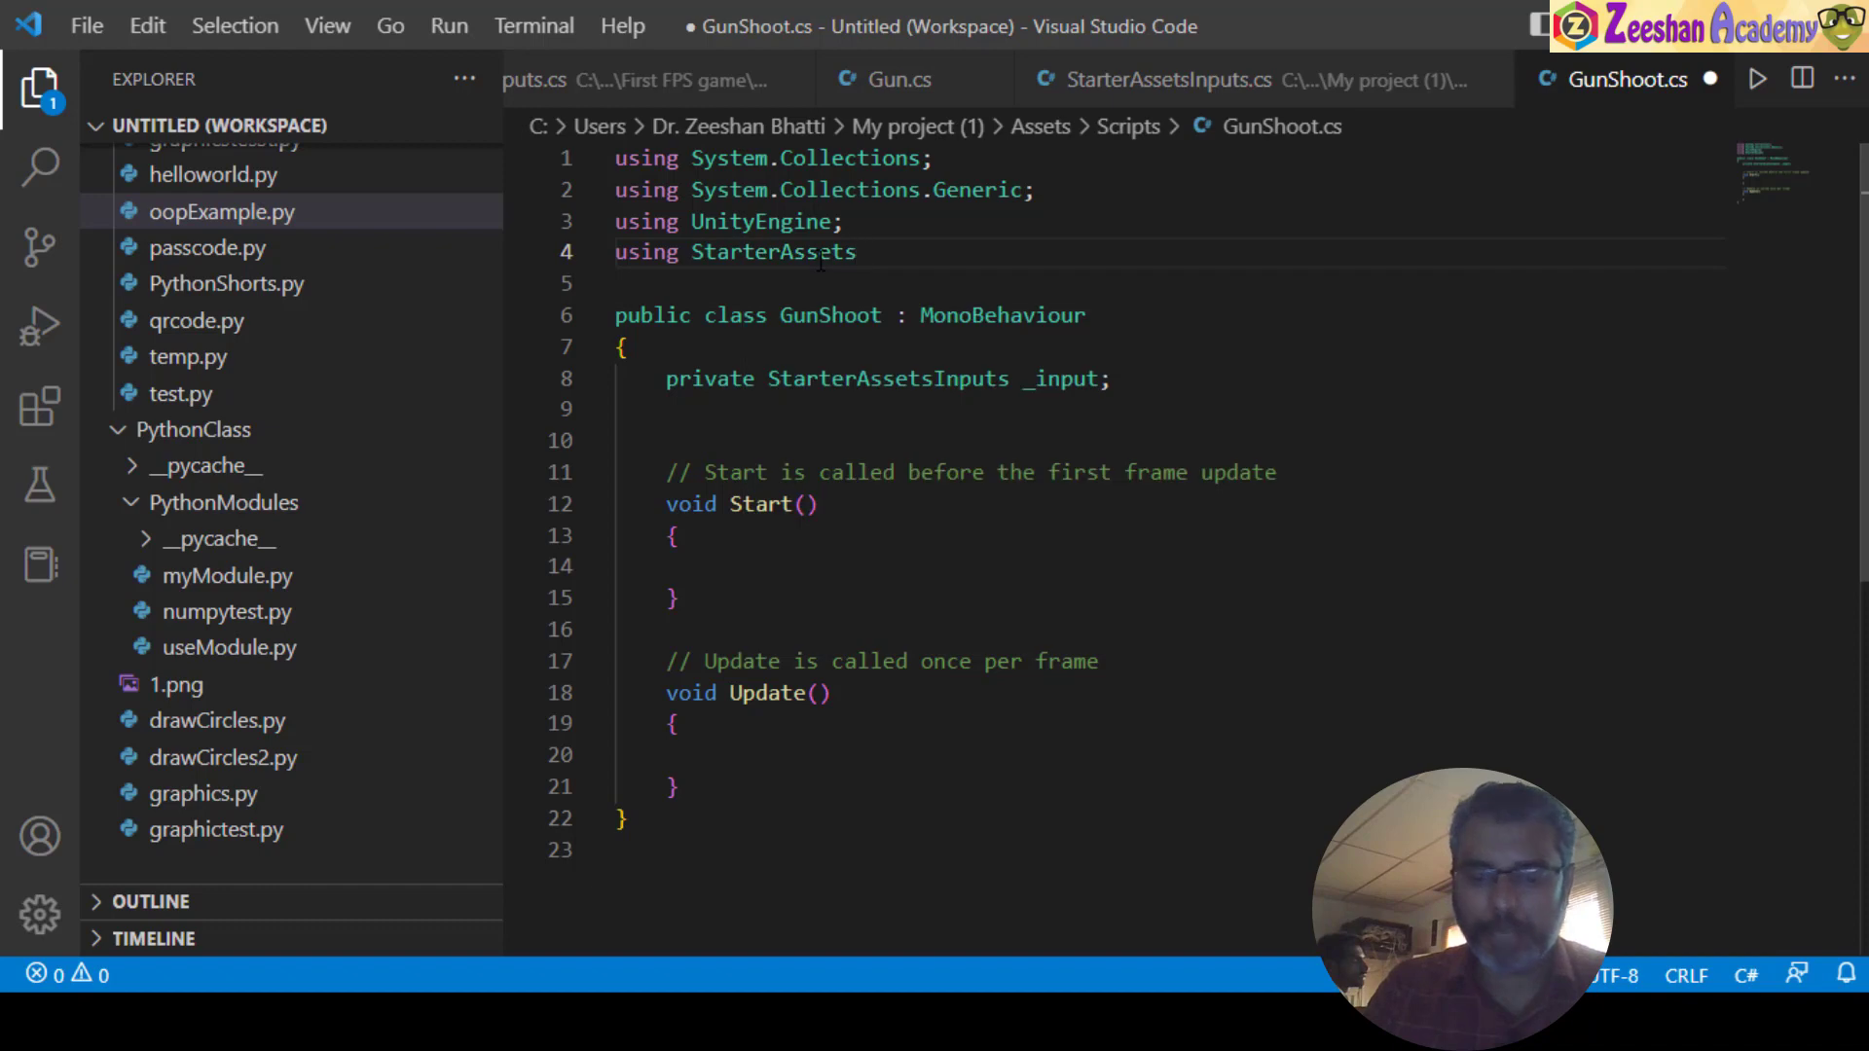
pyautogui.write(';')
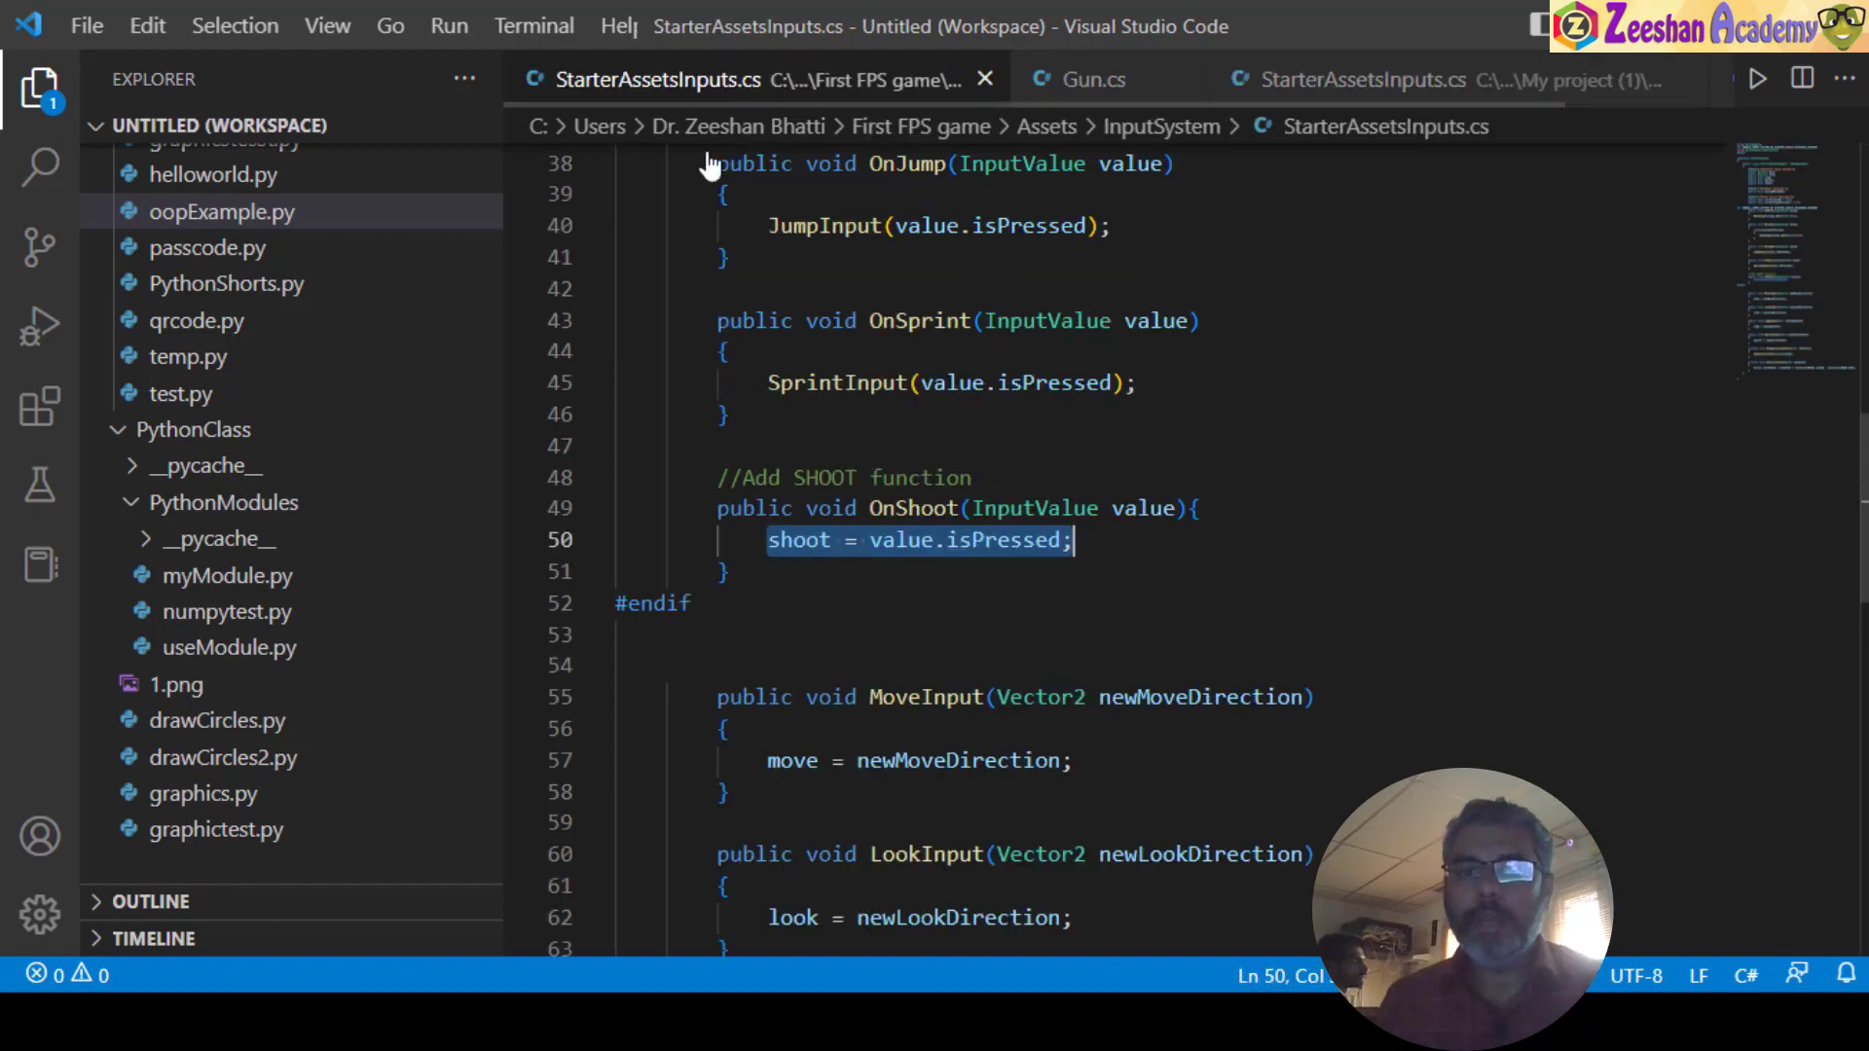
# - Look through the open reference scripts and close the My project copy of StarterAssetsInputs.cs
pyautogui.click(700, 81)
pyautogui.scroll(12, 974, 389)
pyautogui.click(1116, 98)
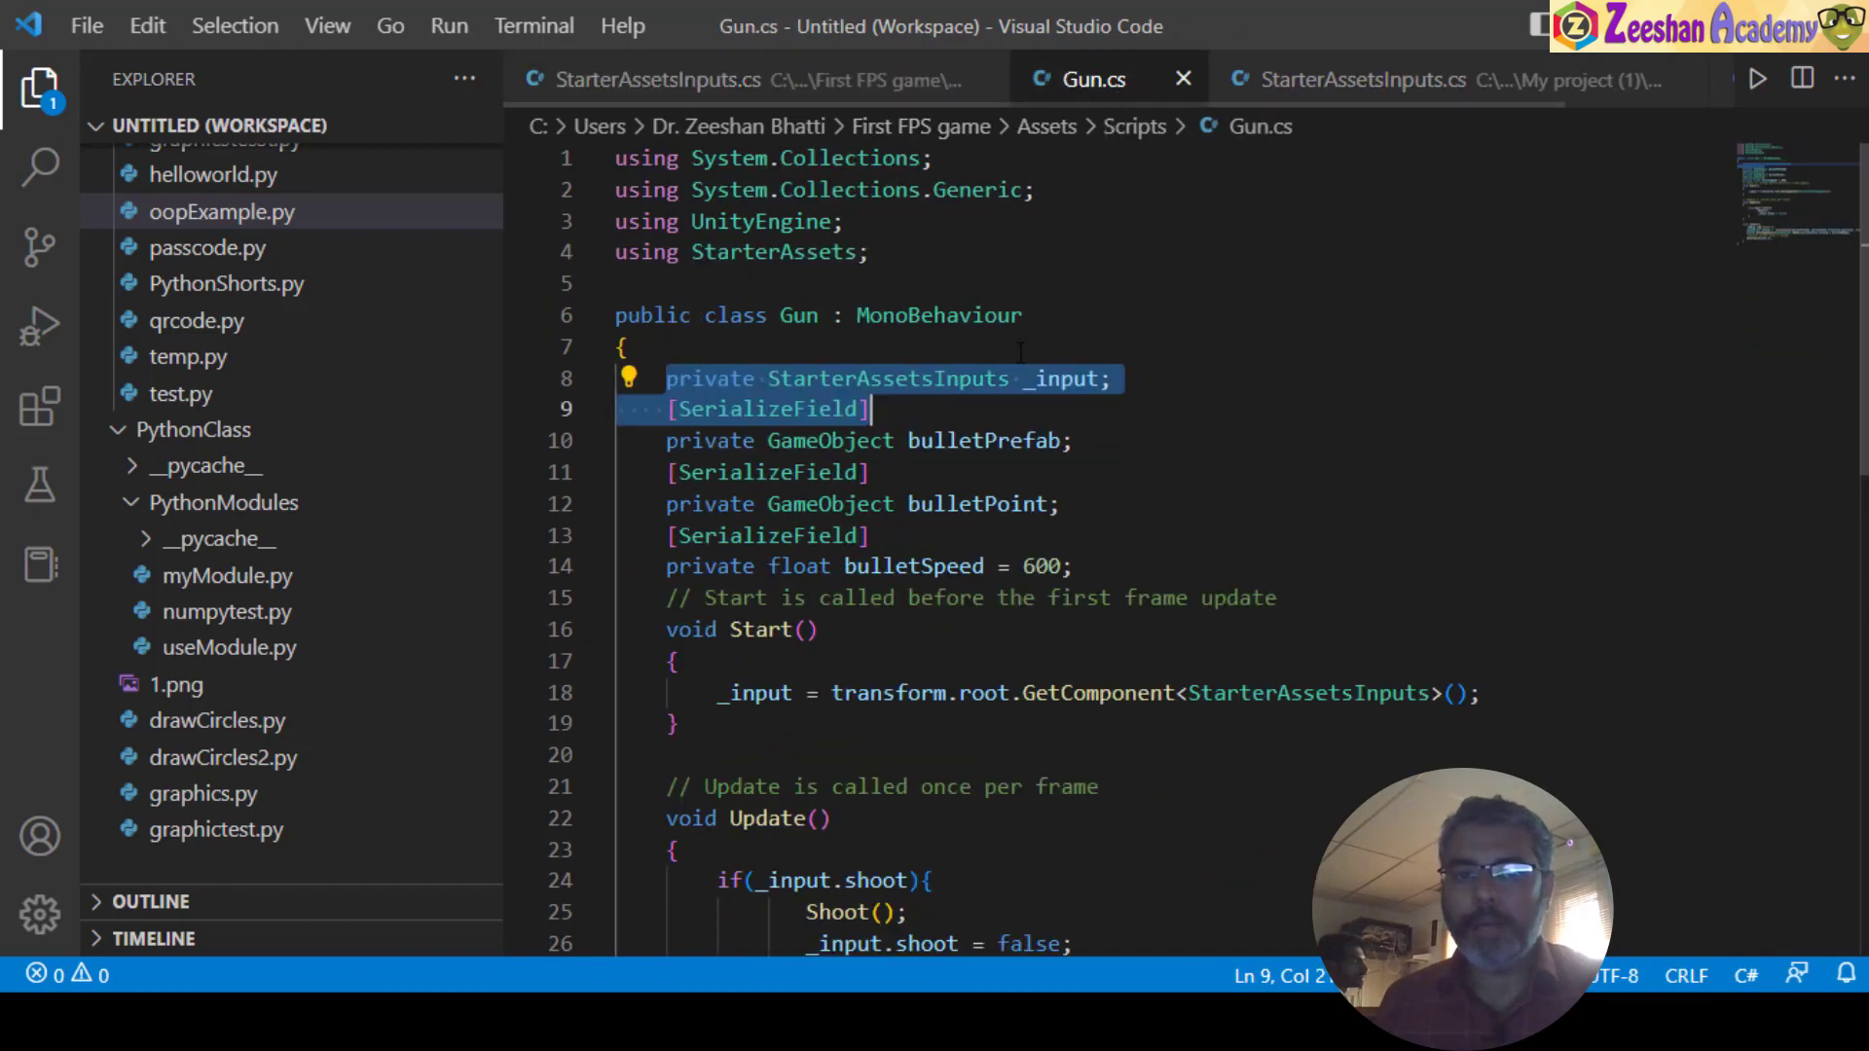
pyautogui.click(1382, 79)
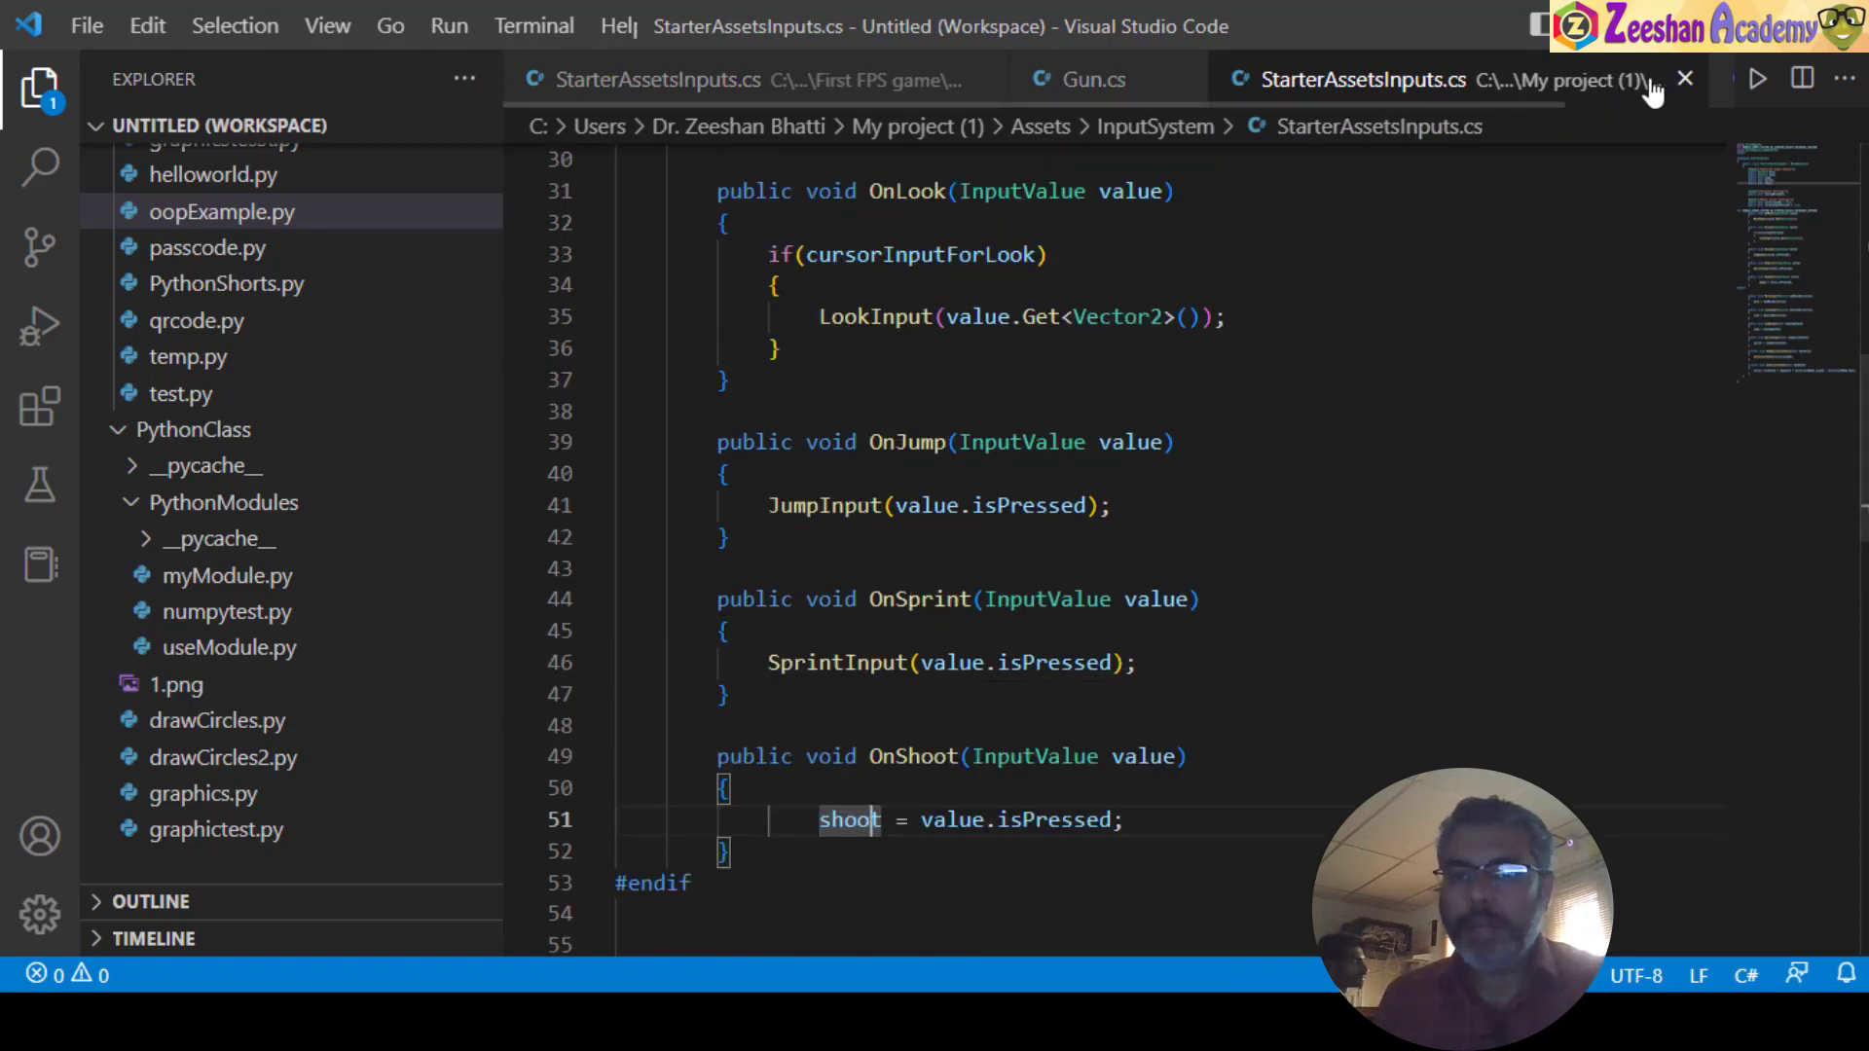
pyautogui.click(1685, 79)
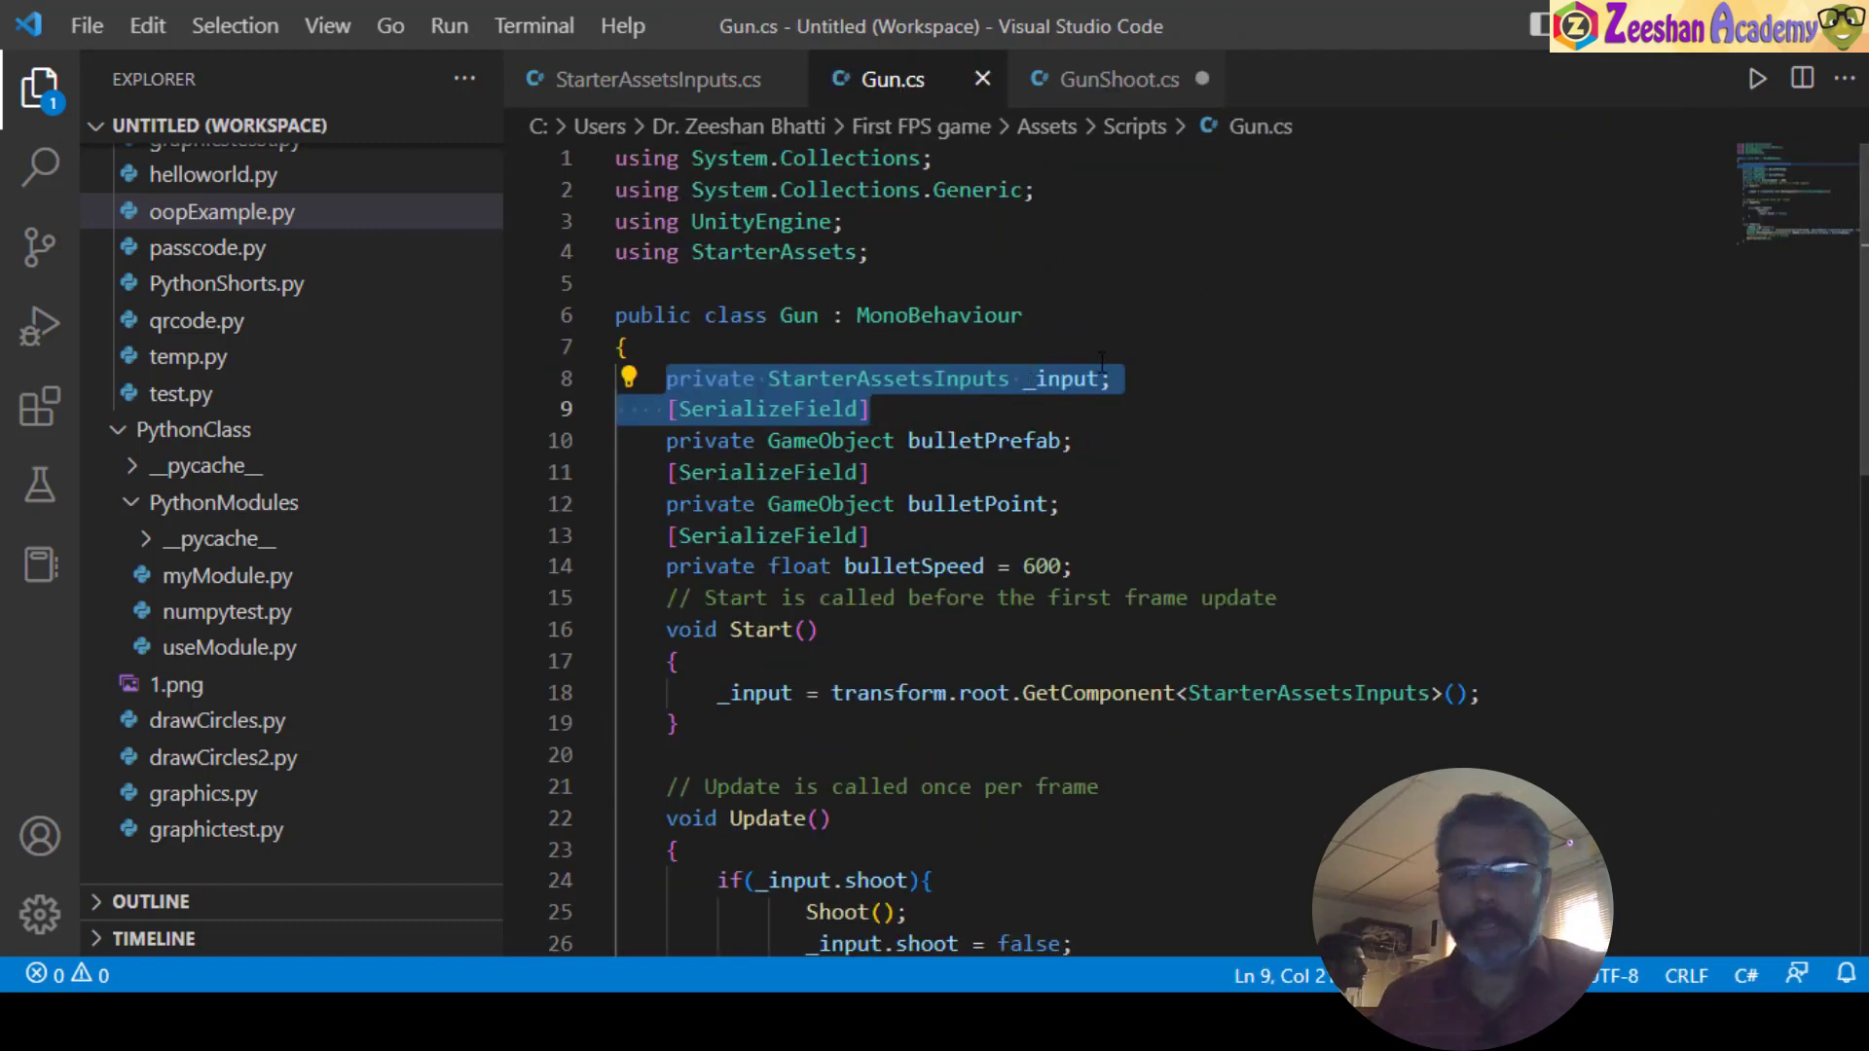
# - Compare the StarterAssets using line in Gun.cs and GunShoot.cs with the namespace declared in StarterAssetsInputs.cs
pyautogui.moveTo(876, 252); pyautogui.dragTo(650, 261)
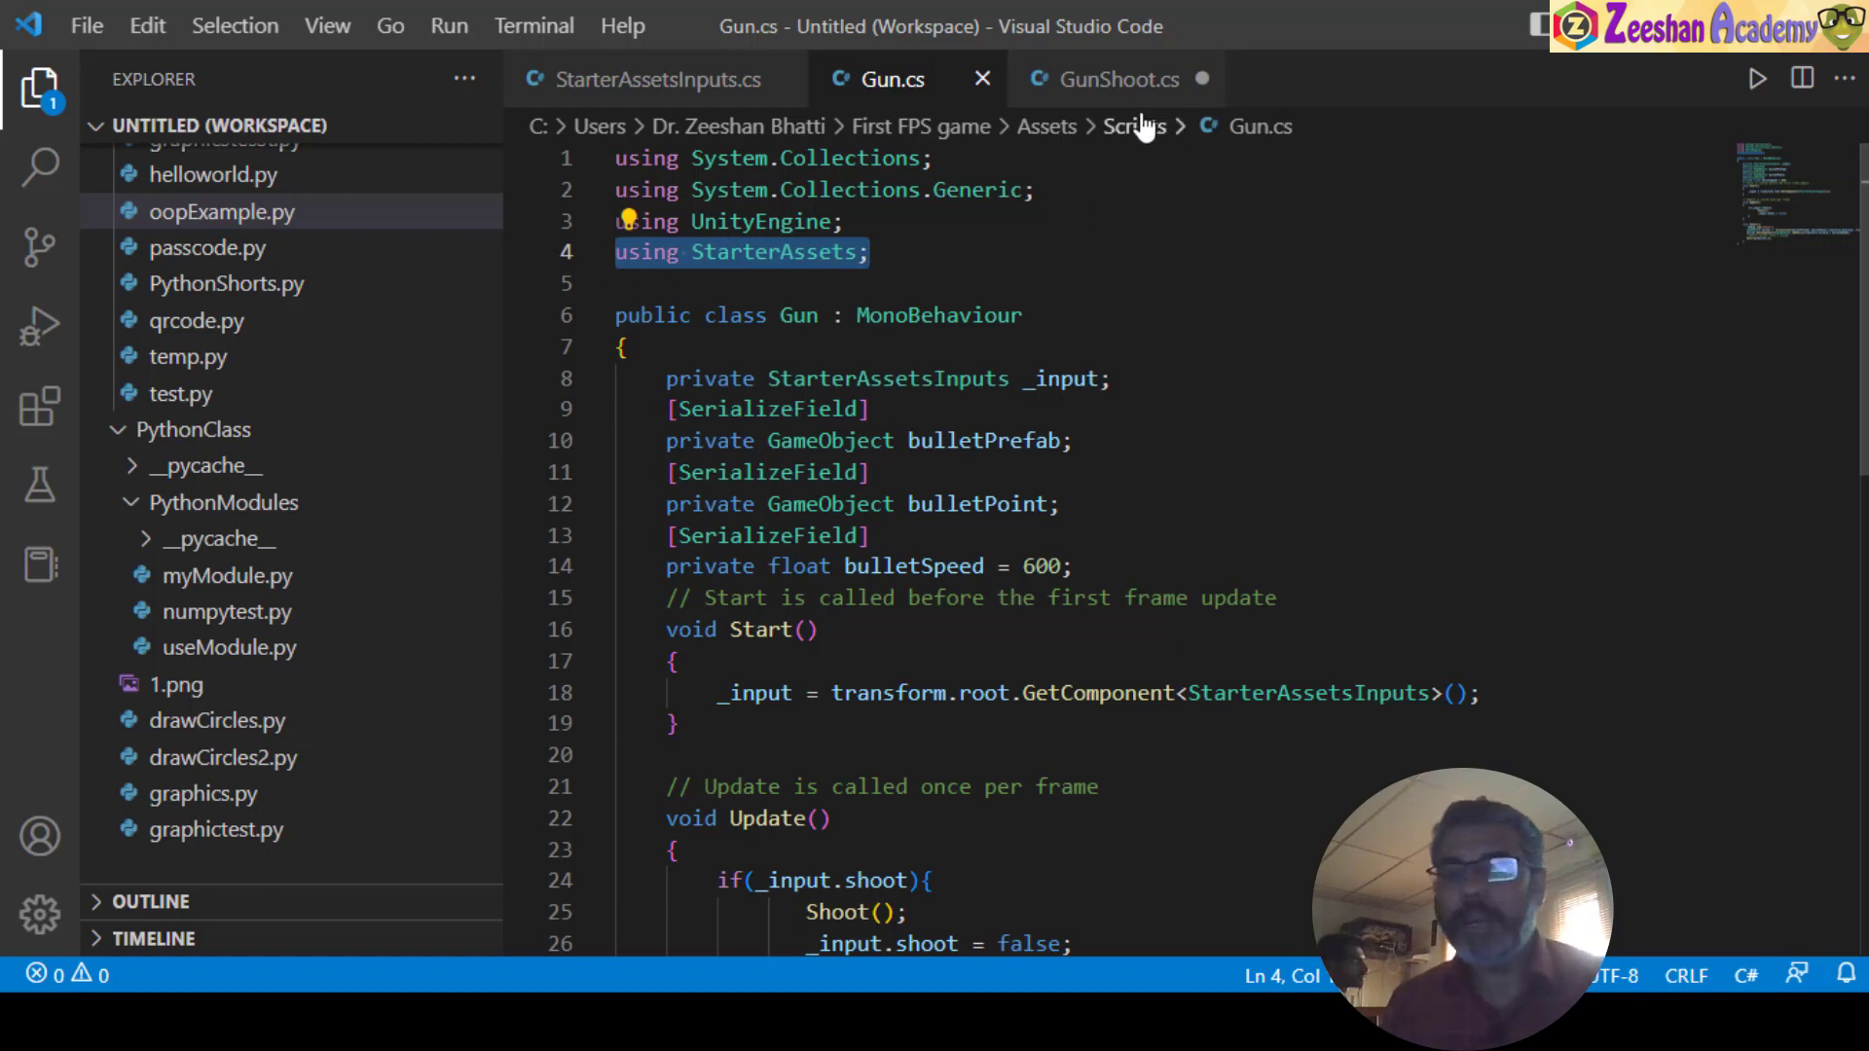
pyautogui.click(1120, 82)
pyautogui.moveTo(617, 283); pyautogui.dragTo(616, 253)
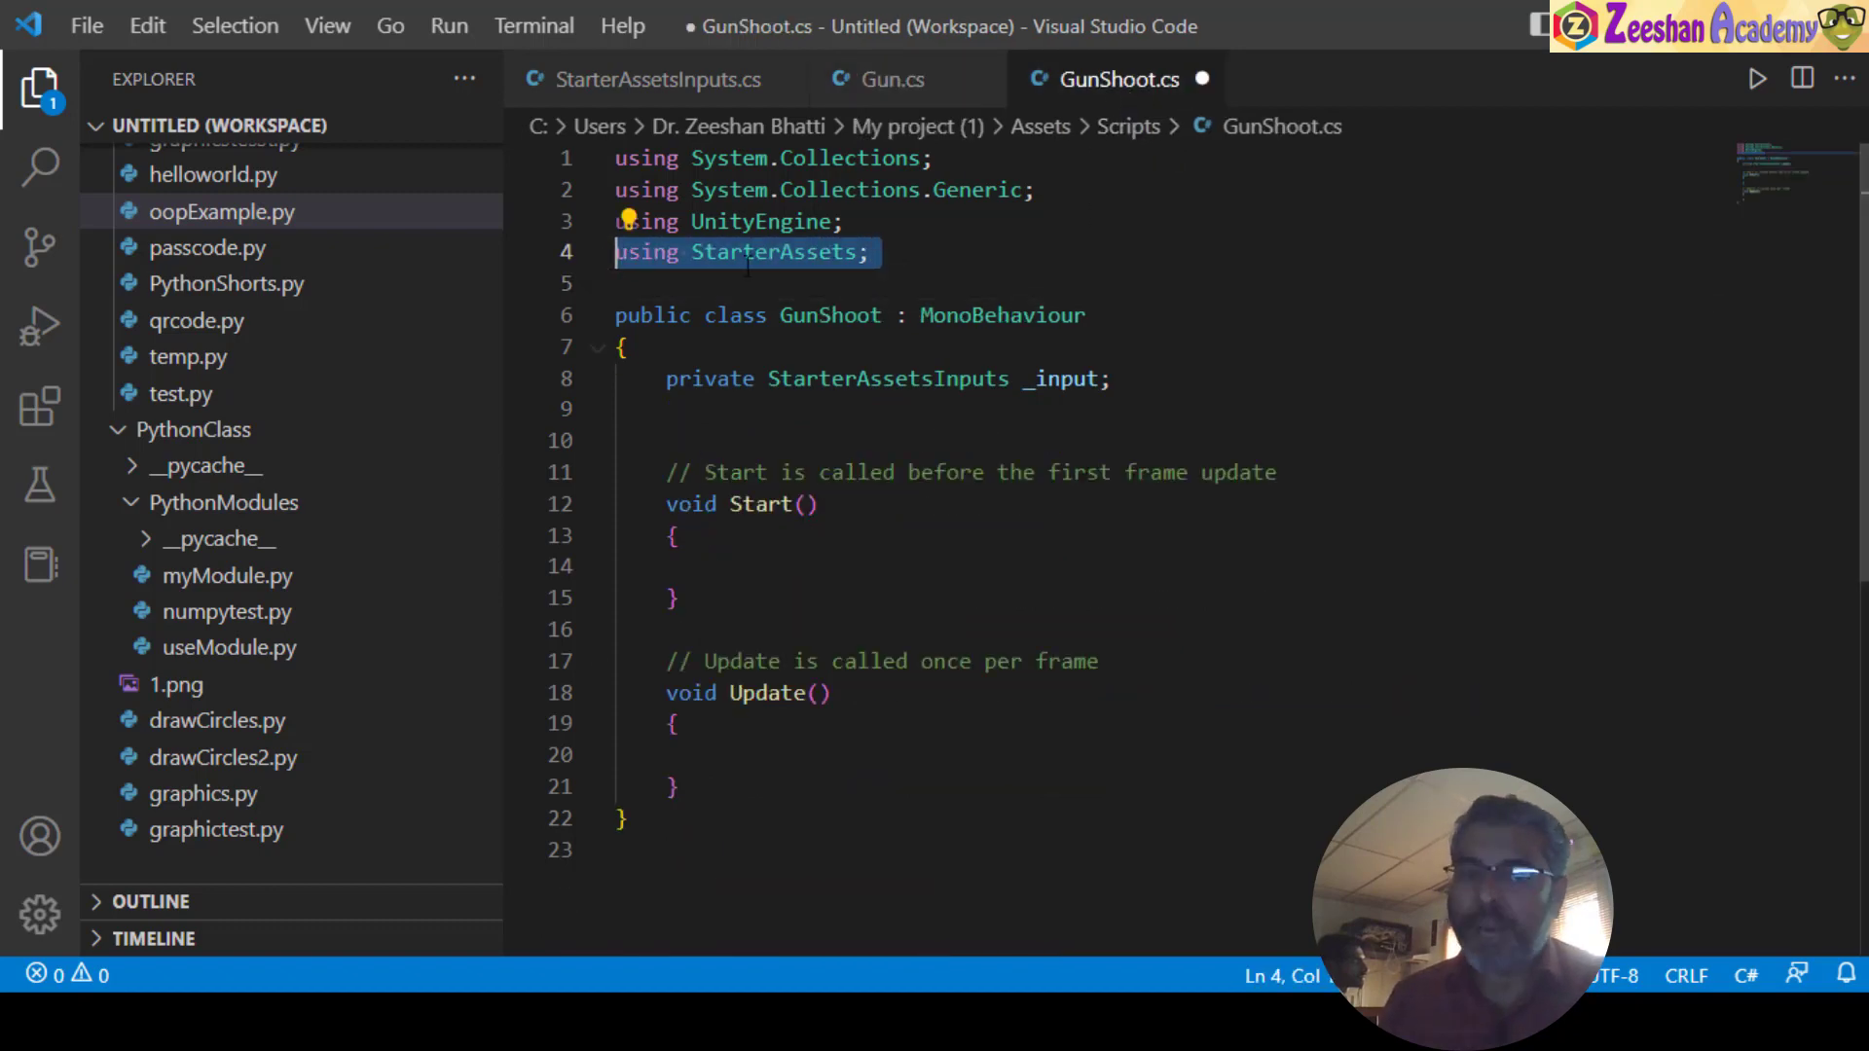
pyautogui.click(638, 82)
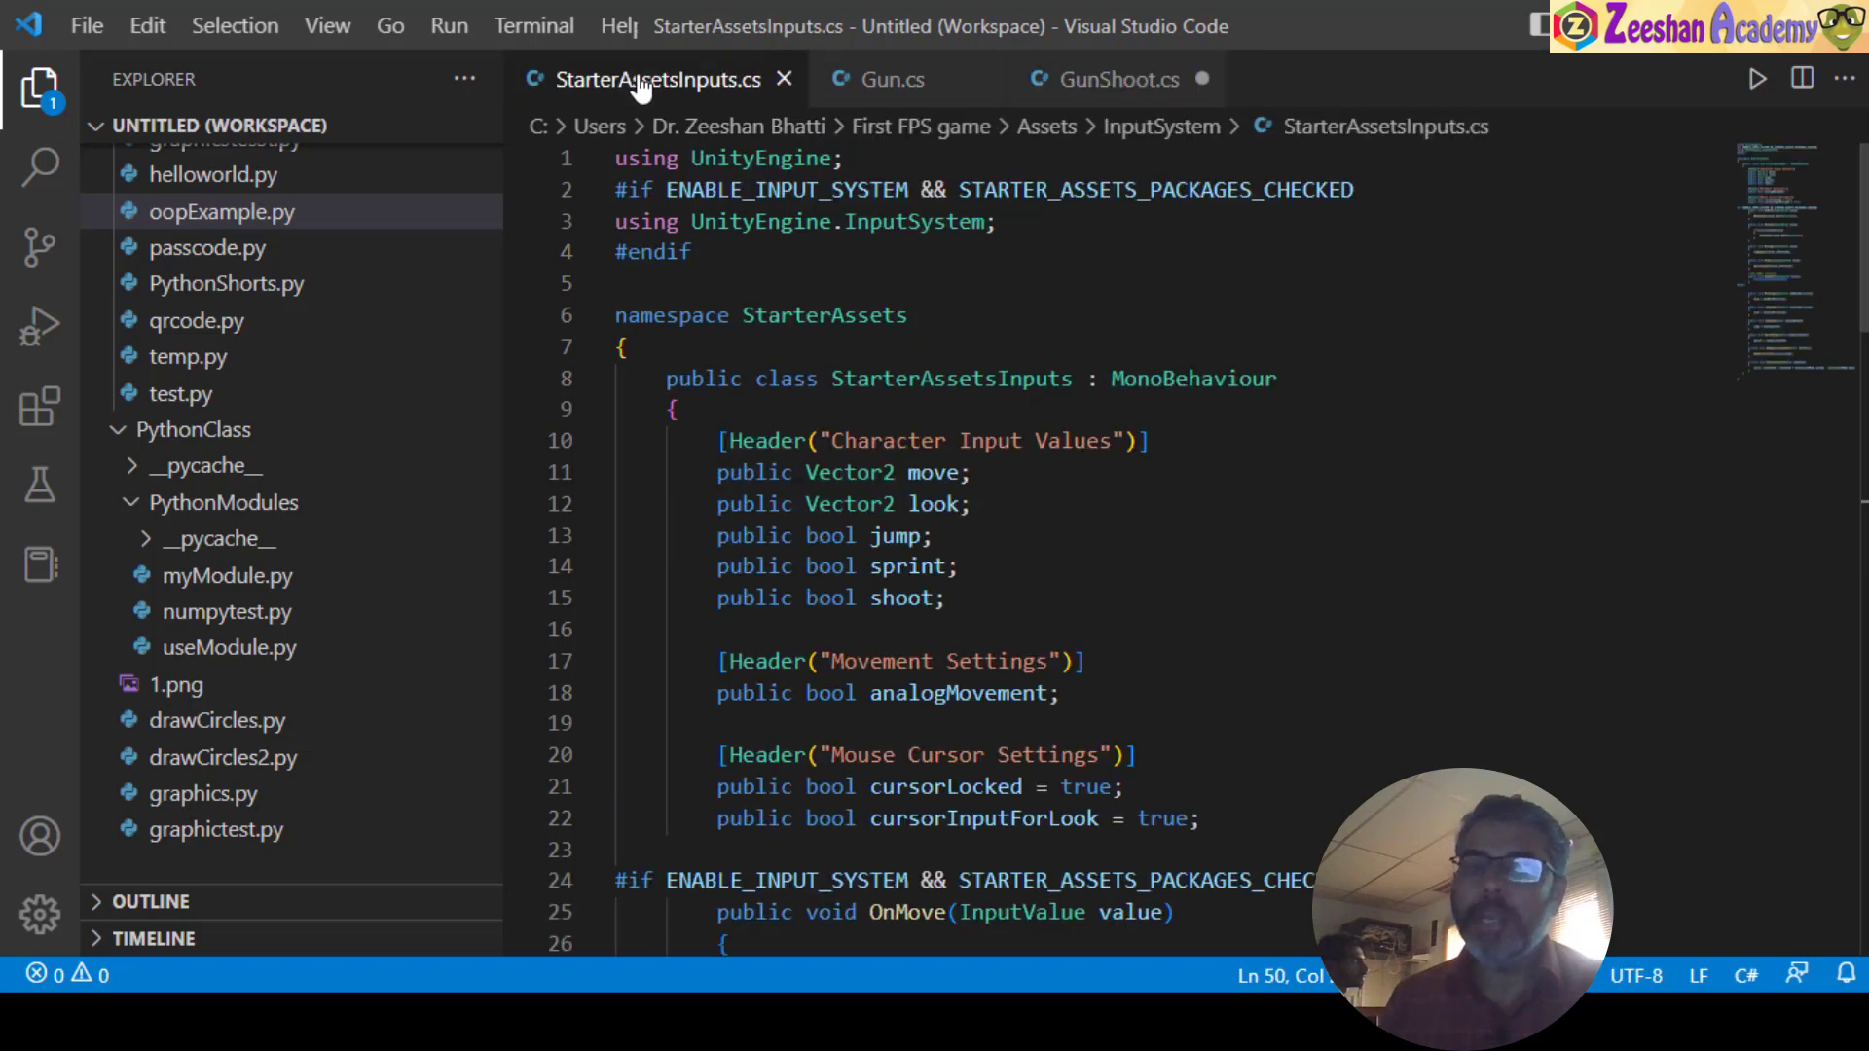
pyautogui.click(1077, 78)
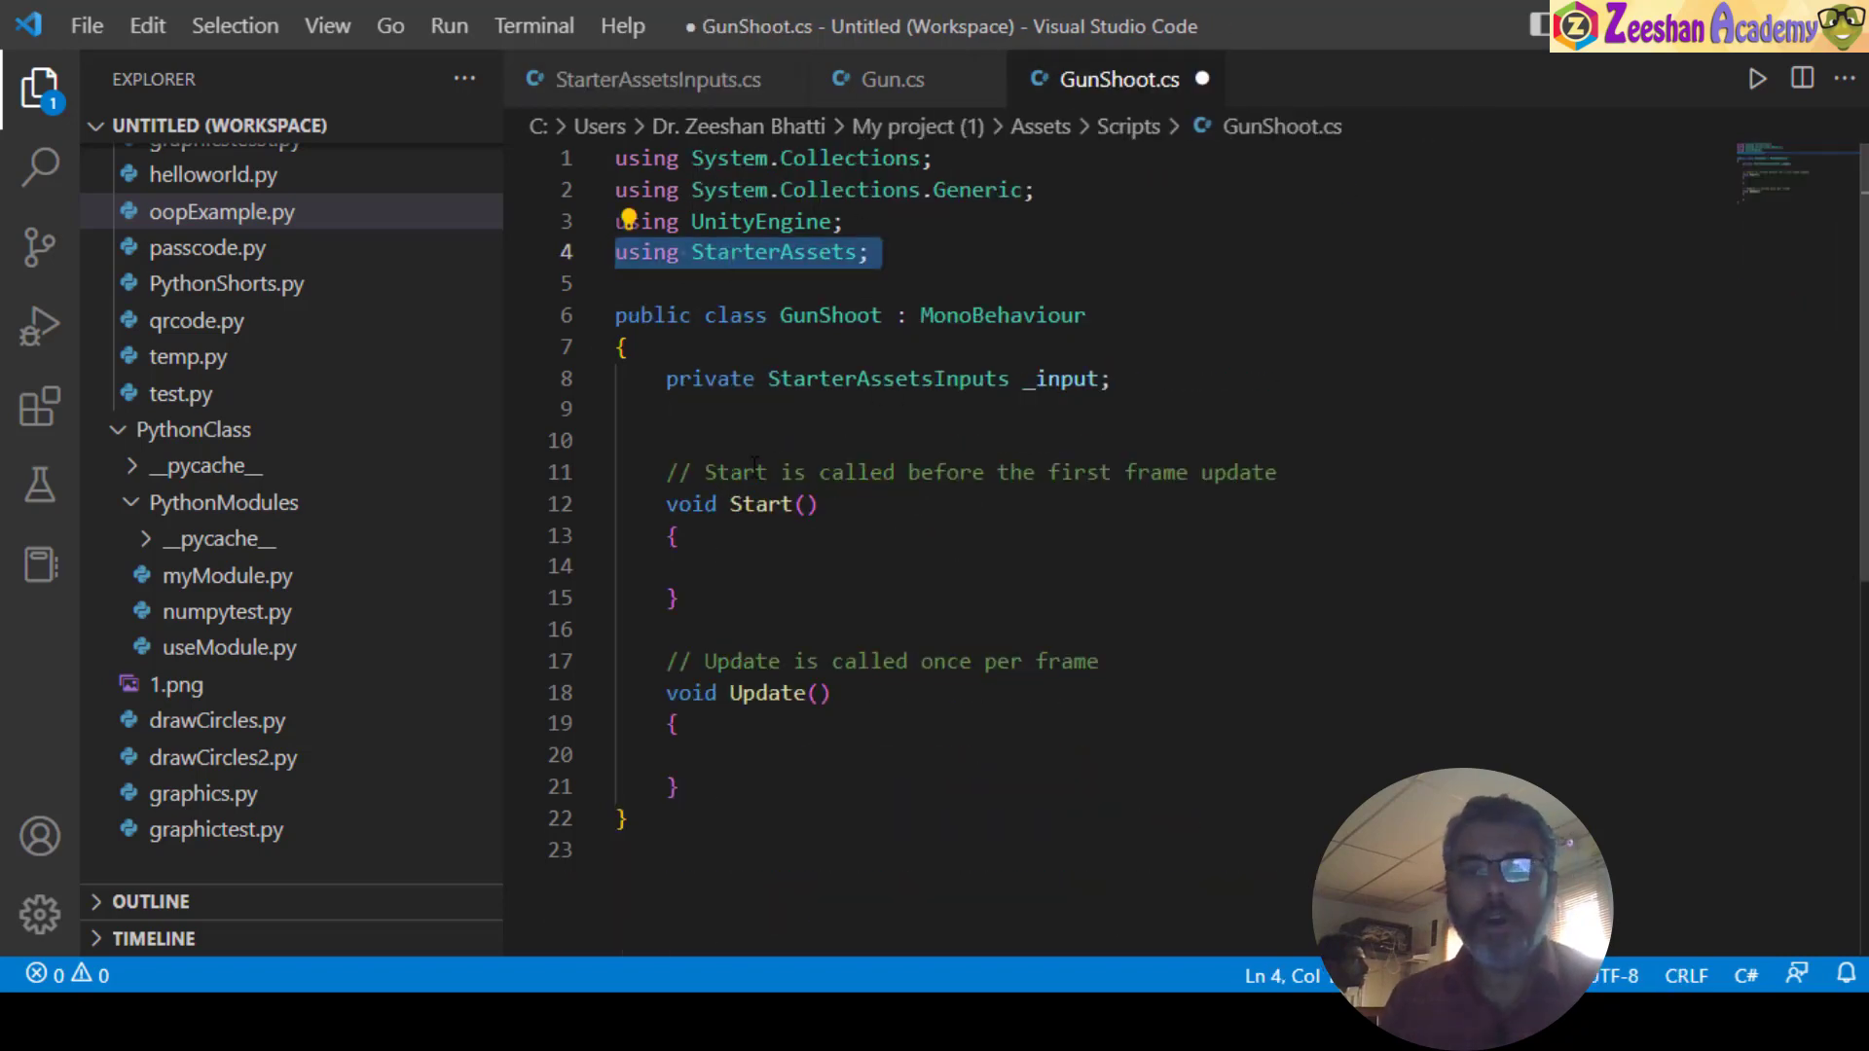
# - Copy the line "_input = transform.root.GetComponent<StarterAssetsInputs>();" from Gun.cs into the Start() method of GunShoot.cs
pyautogui.moveTo(666, 378); pyautogui.dragTo(885, 378)
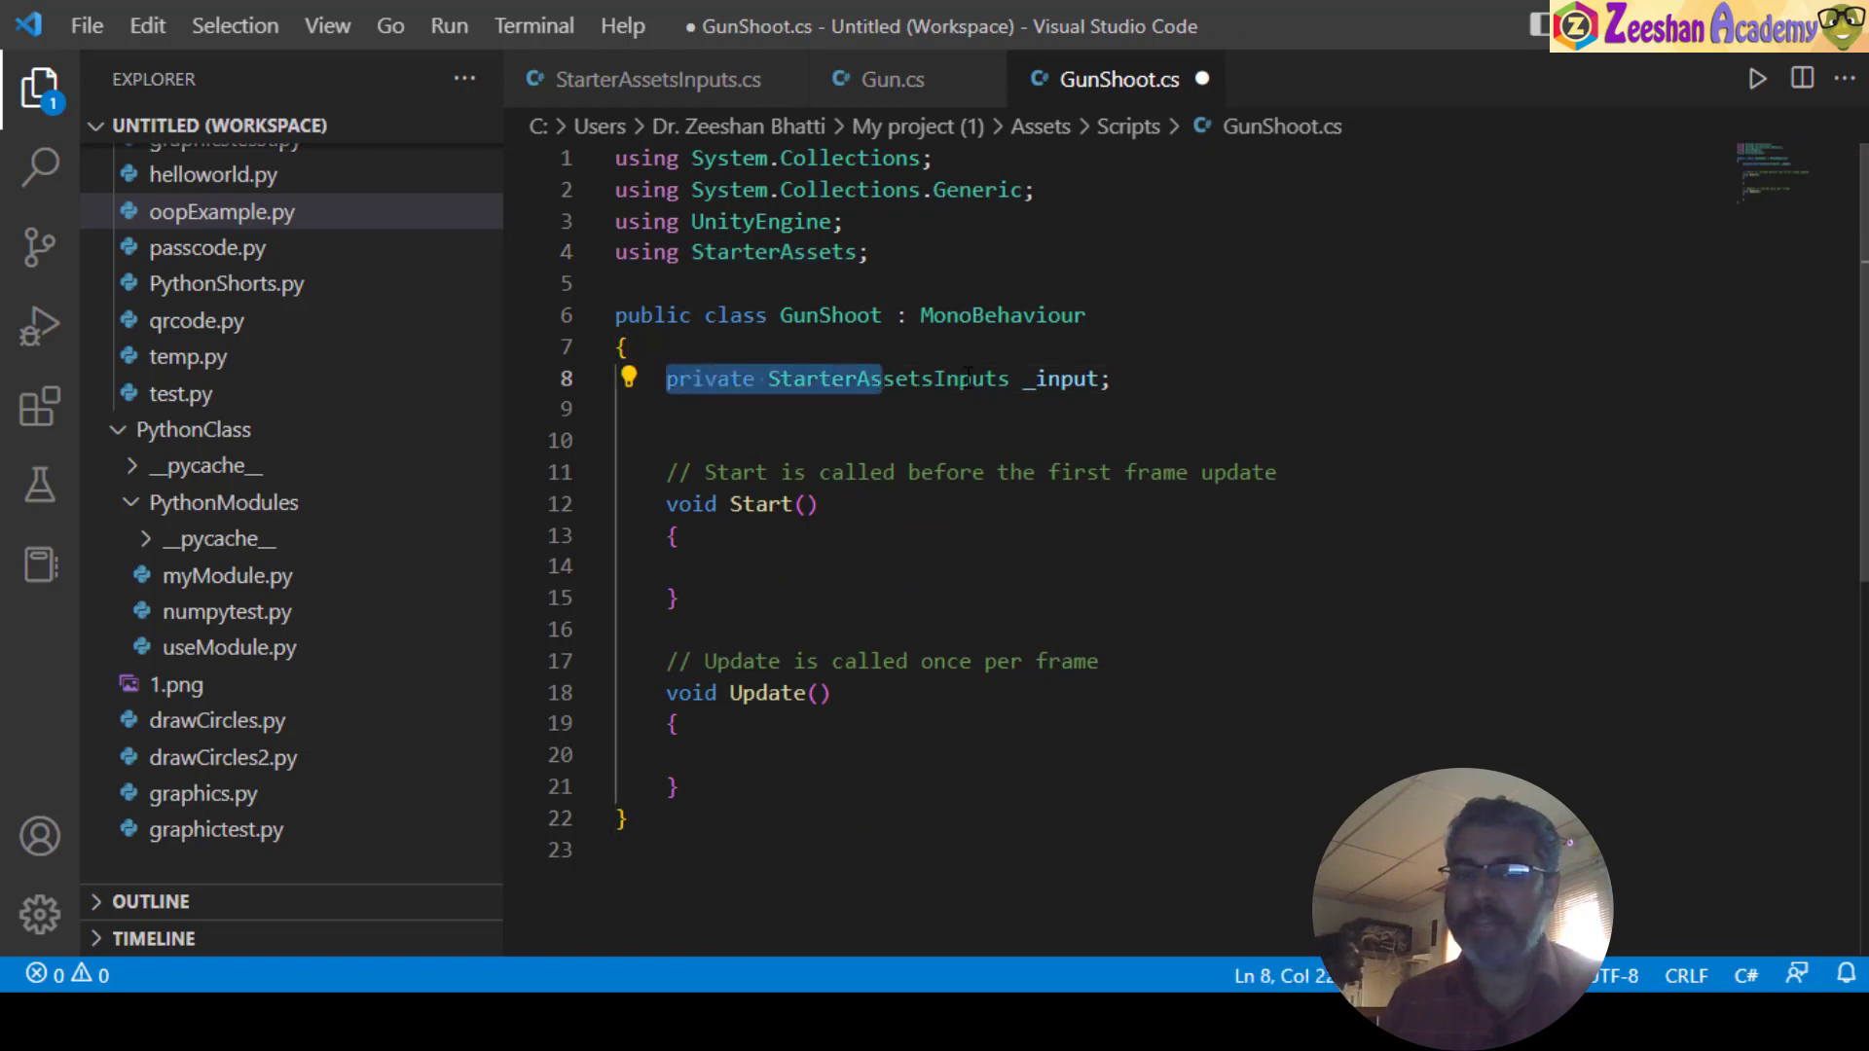
pyautogui.moveTo(1111, 379); pyautogui.dragTo(1027, 378)
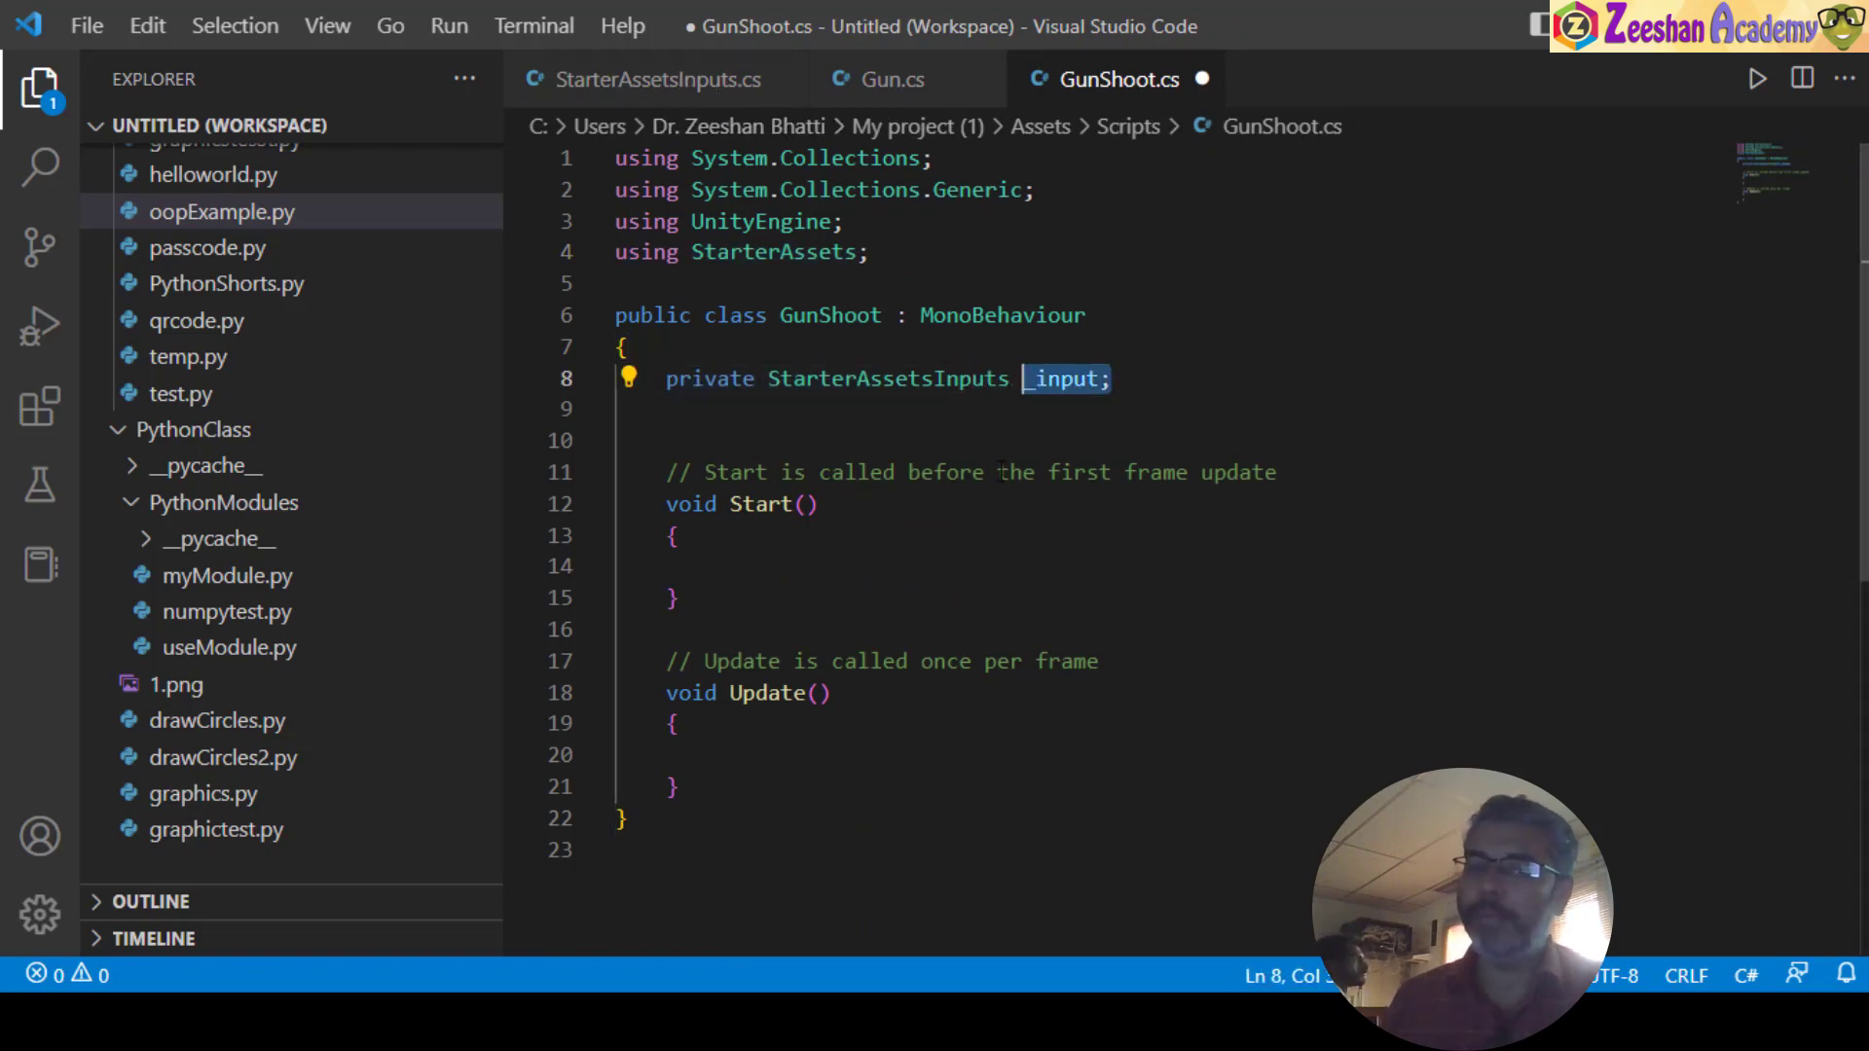
pyautogui.moveTo(668, 382); pyautogui.dragTo(1119, 382)
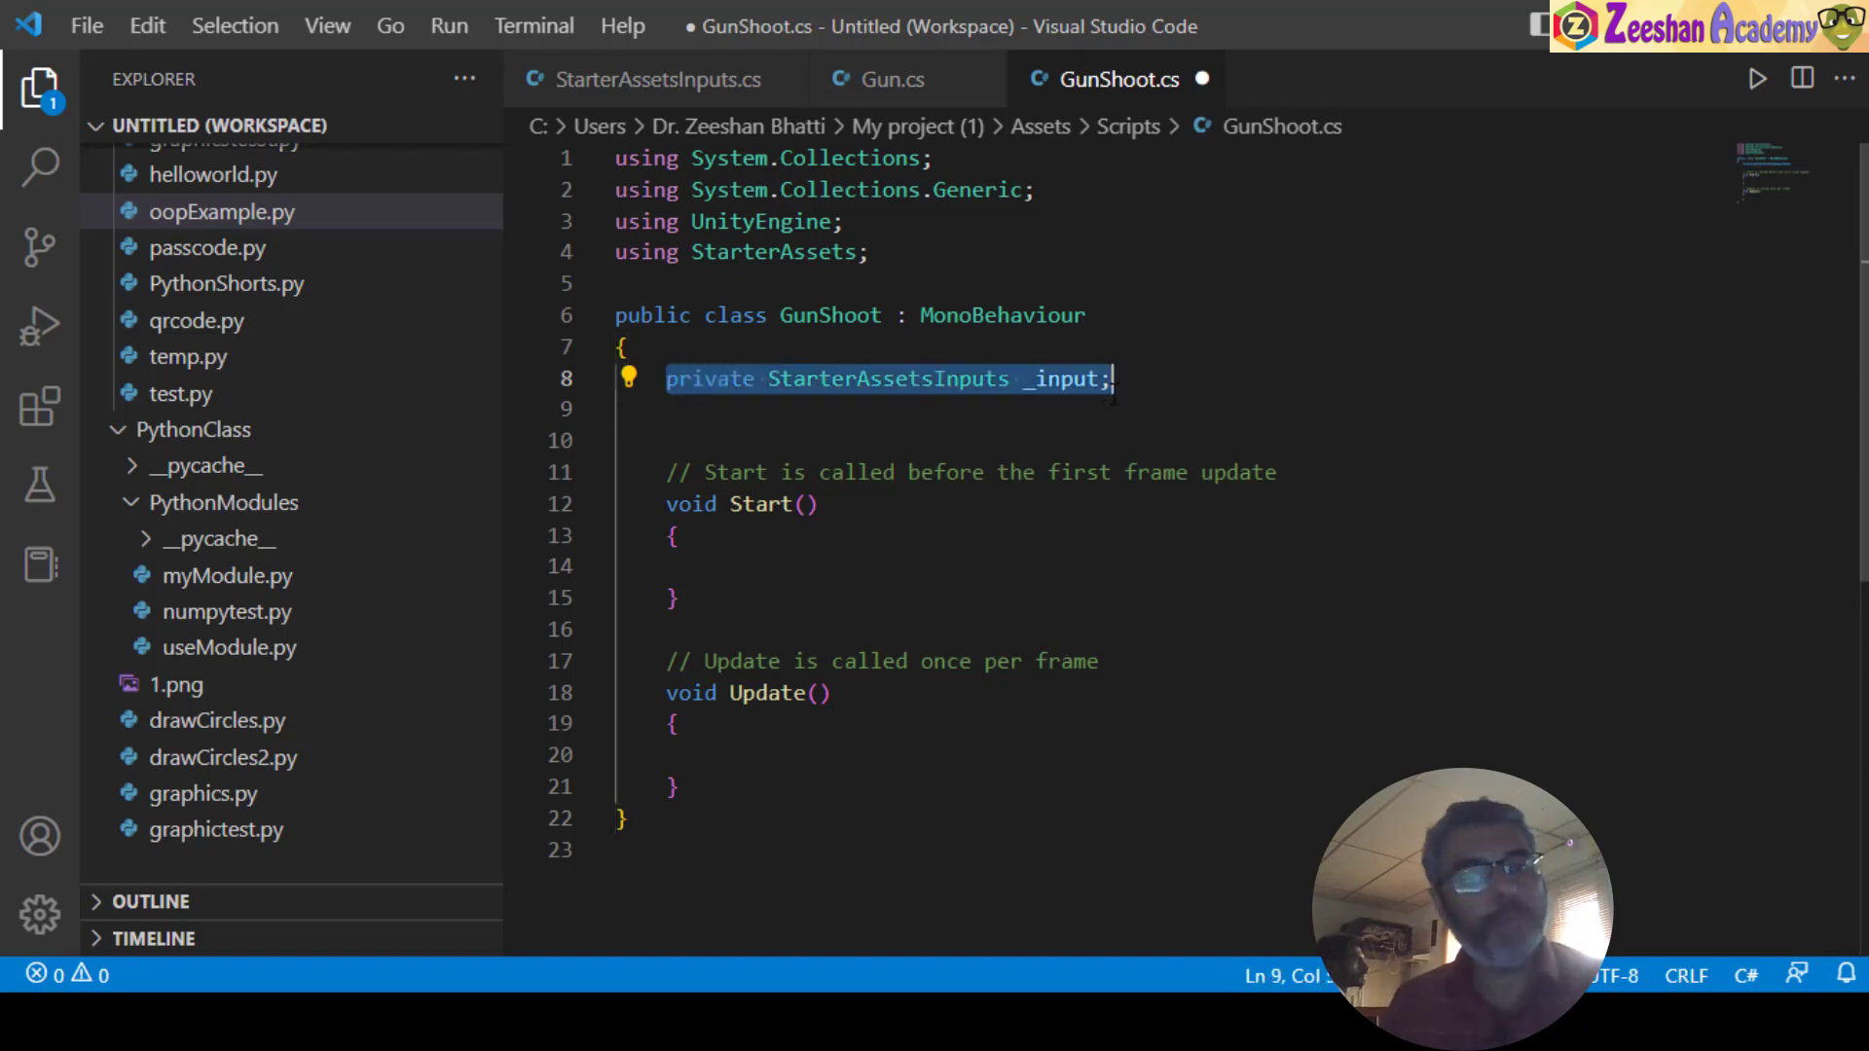
pyautogui.click(892, 78)
pyautogui.scroll(-3, 985, 529)
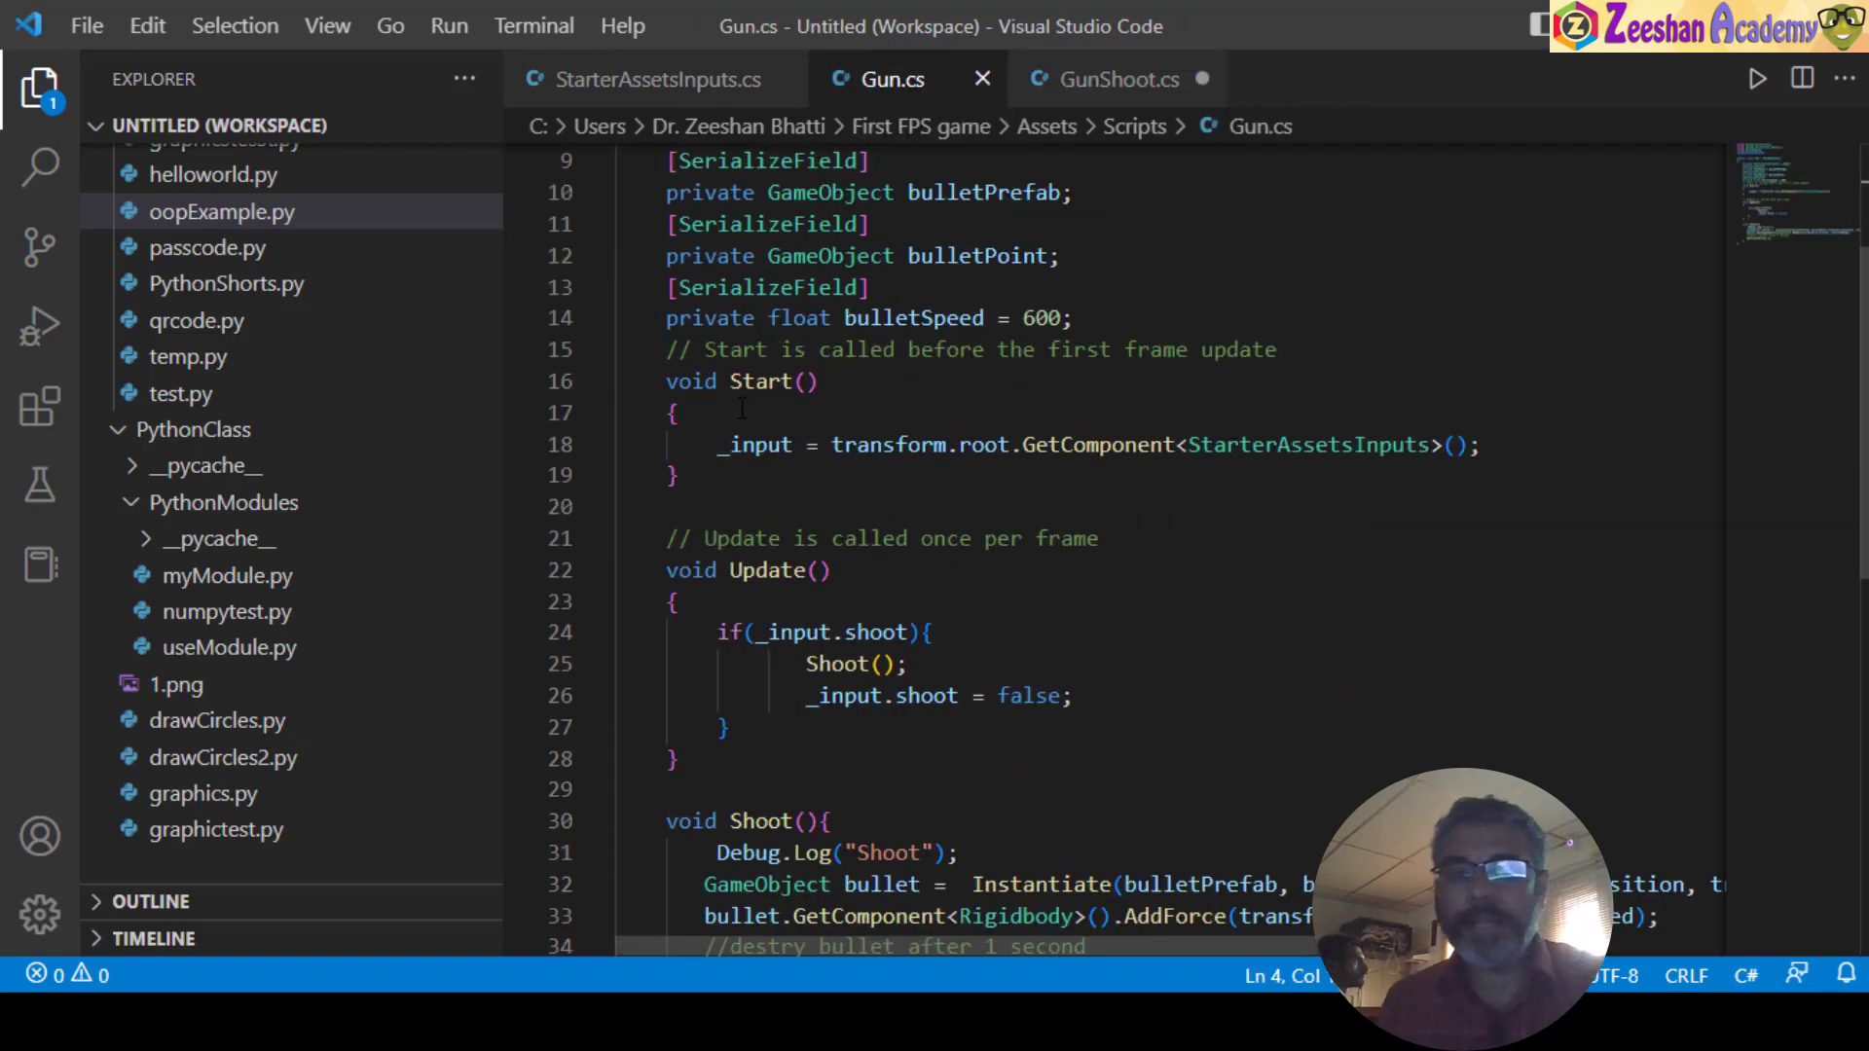
pyautogui.moveTo(717, 445); pyautogui.dragTo(1482, 445)
pyautogui.hotkey('ctrl', 'c')
pyautogui.click(1117, 79)
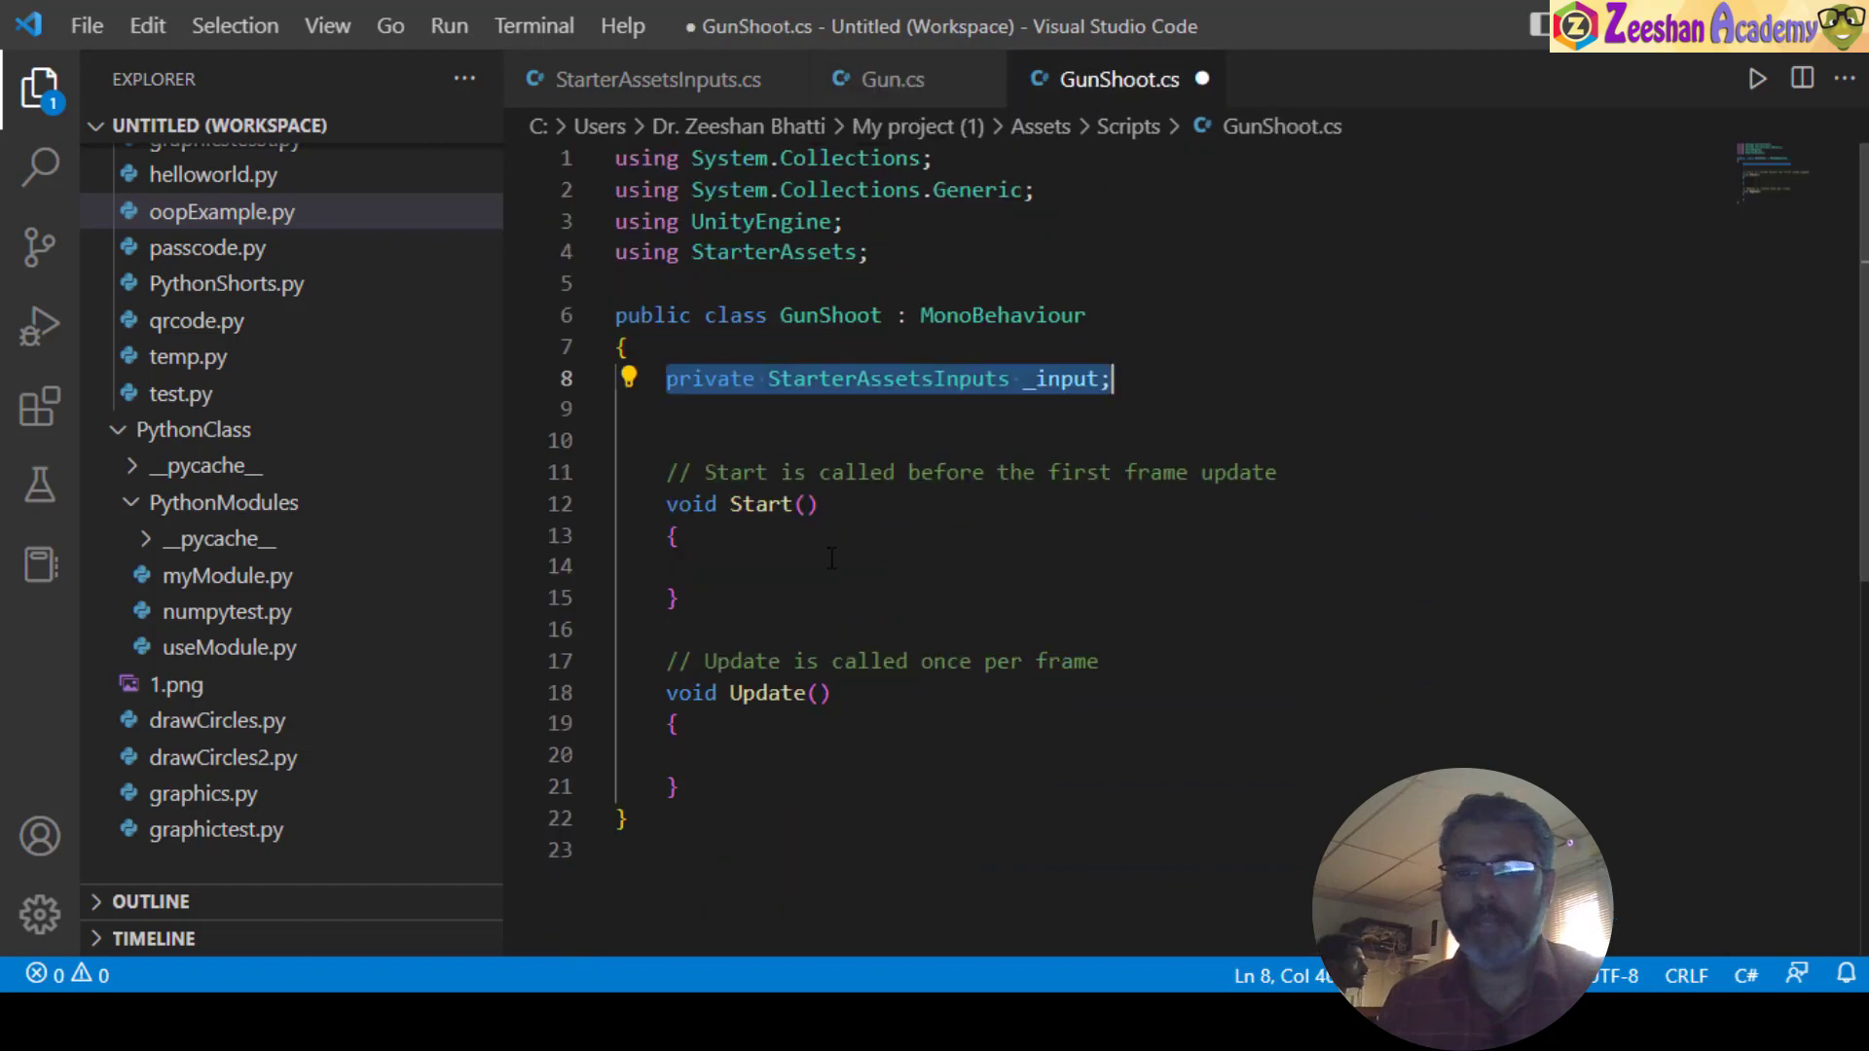
pyautogui.click(869, 578)
pyautogui.hotkey('ctrl', 'v')
pyautogui.scroll(-1, 717, 563)
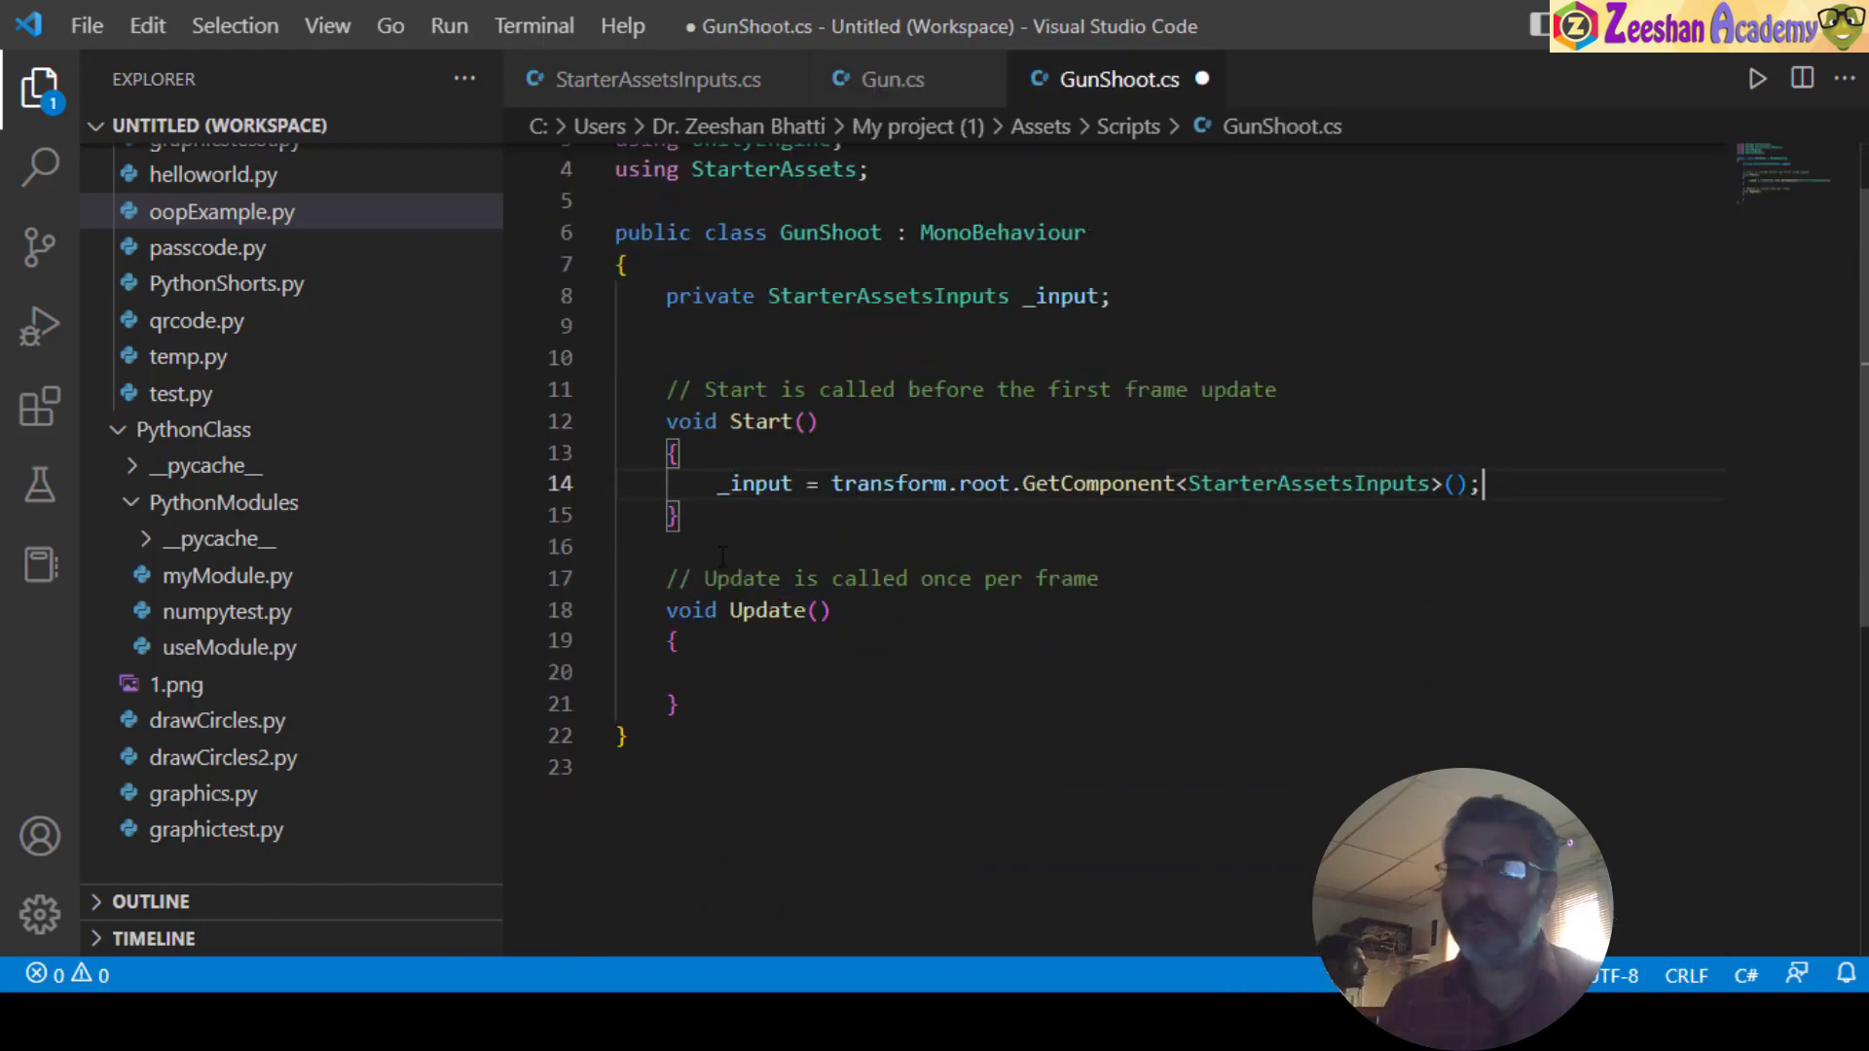
# - Examine the parts of the _input assignment in Start(): the variable, transform.root, GetComponent and the StarterAssetsInputs type
pyautogui.moveTo(722, 484); pyautogui.dragTo(797, 484)
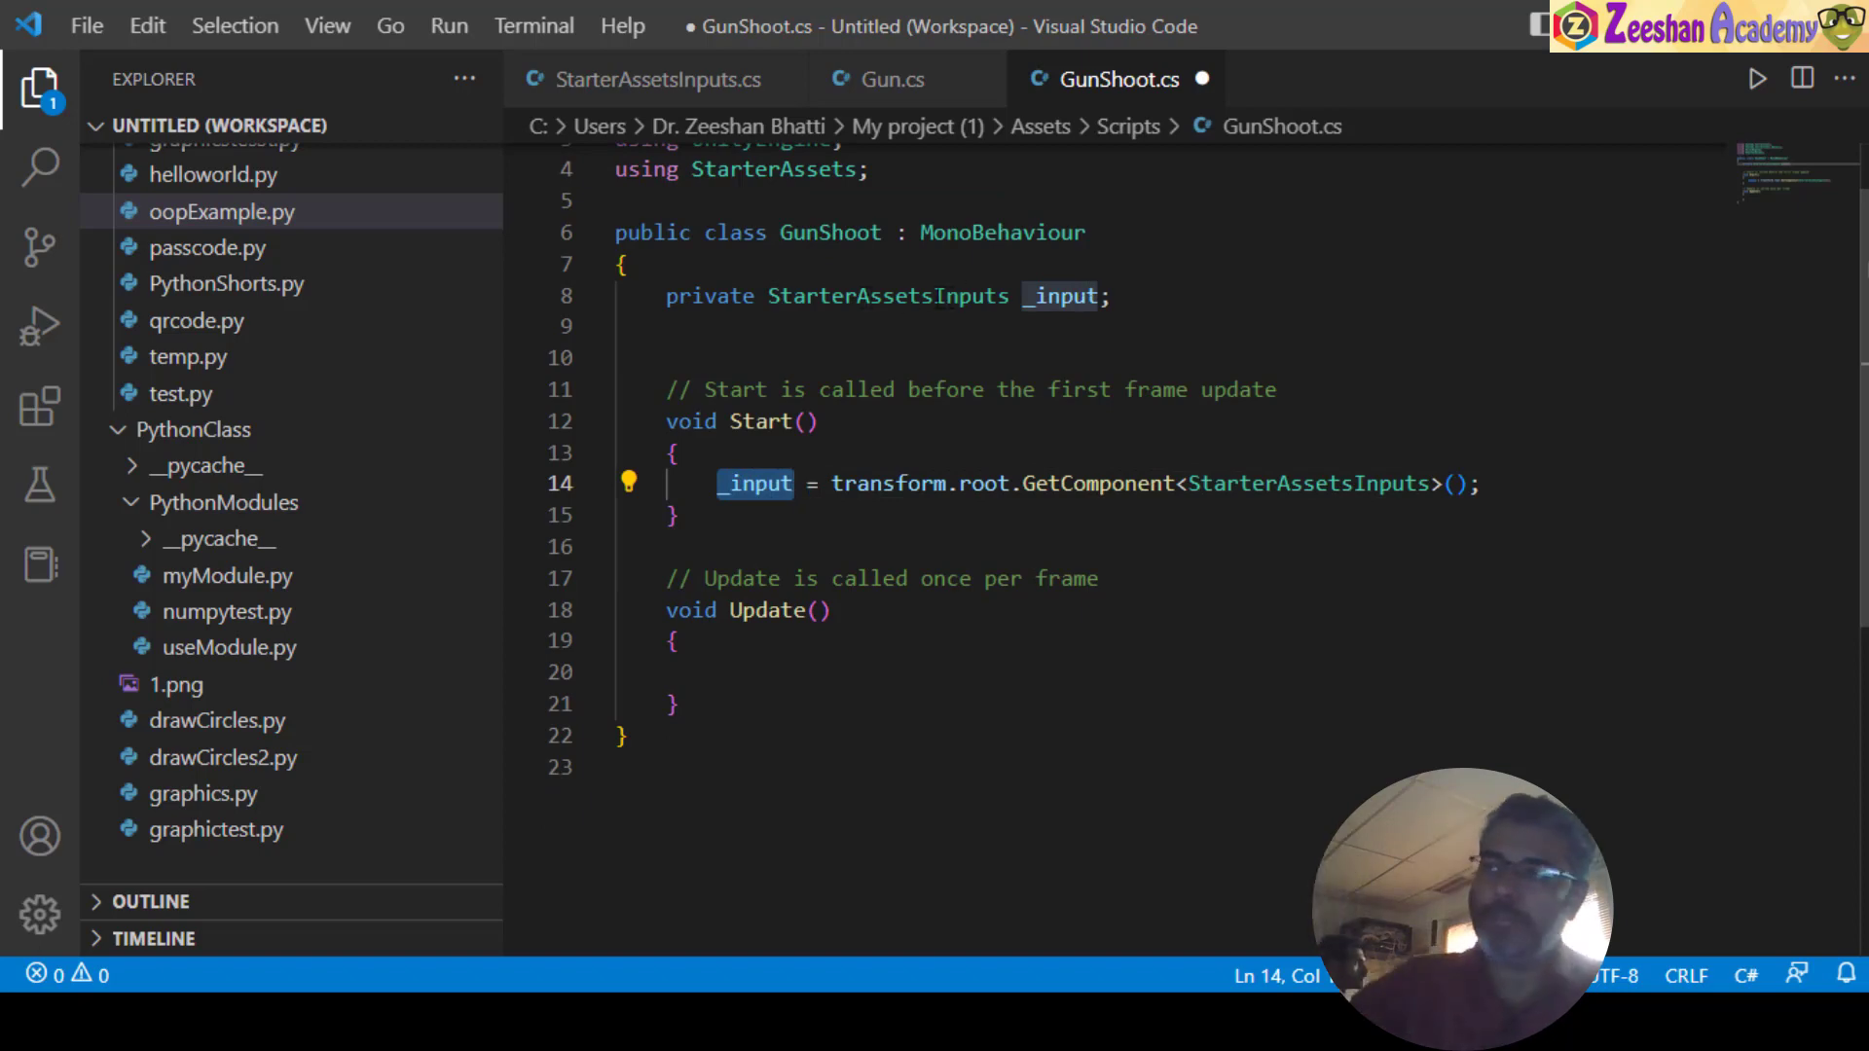
pyautogui.moveTo(833, 483); pyautogui.dragTo(1455, 490)
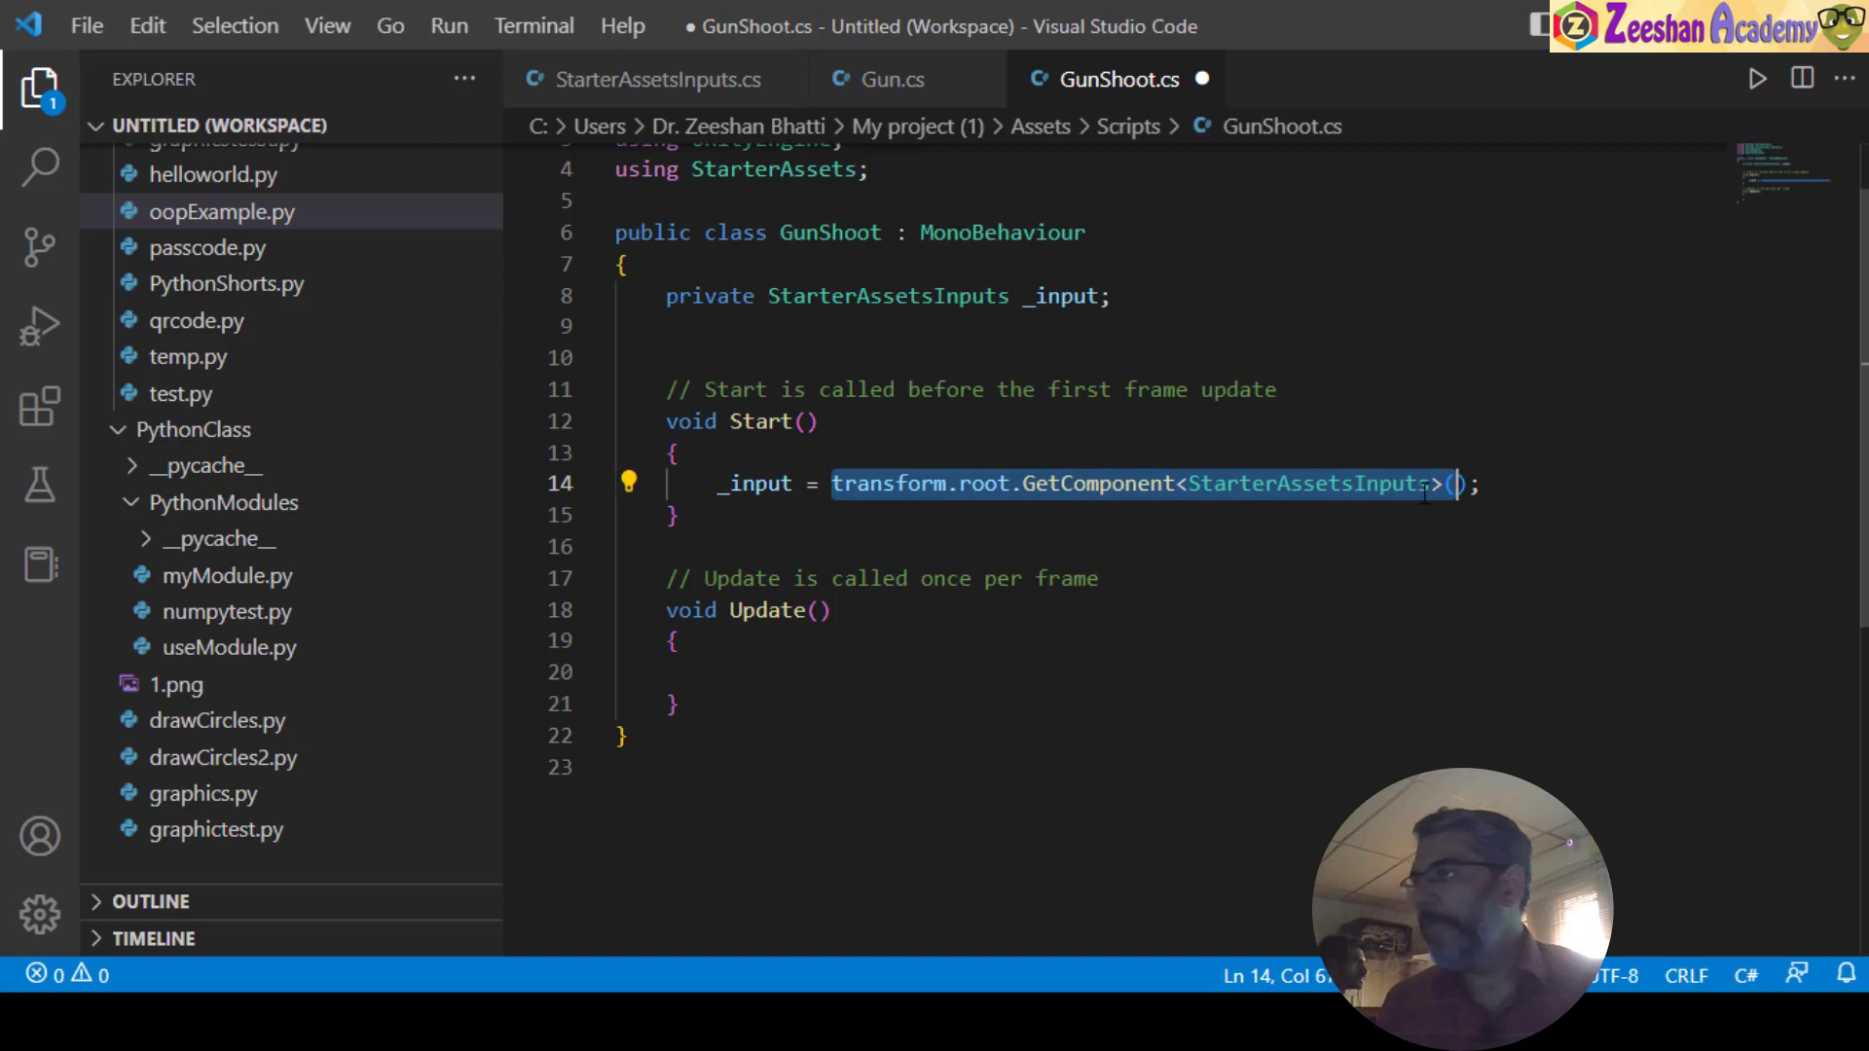
pyautogui.click(916, 484)
pyautogui.click(1003, 484)
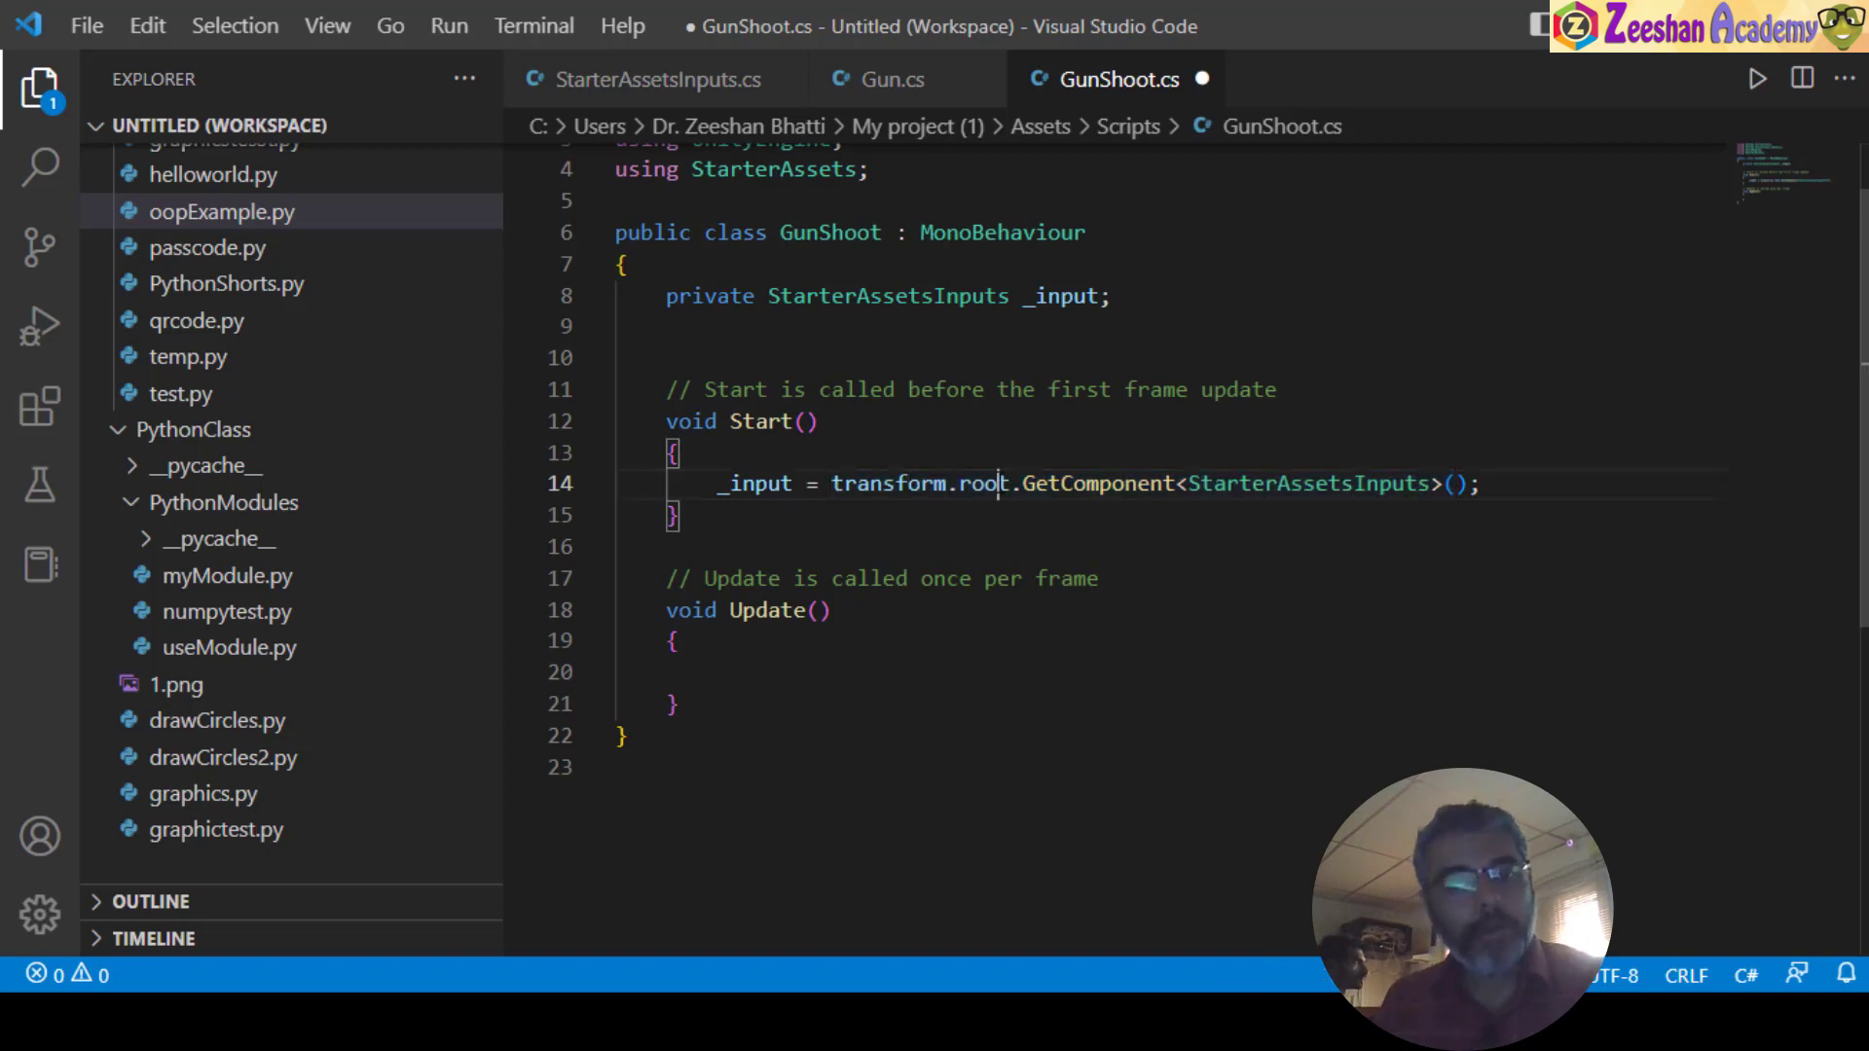
pyautogui.click(1098, 484)
pyautogui.click(1239, 484)
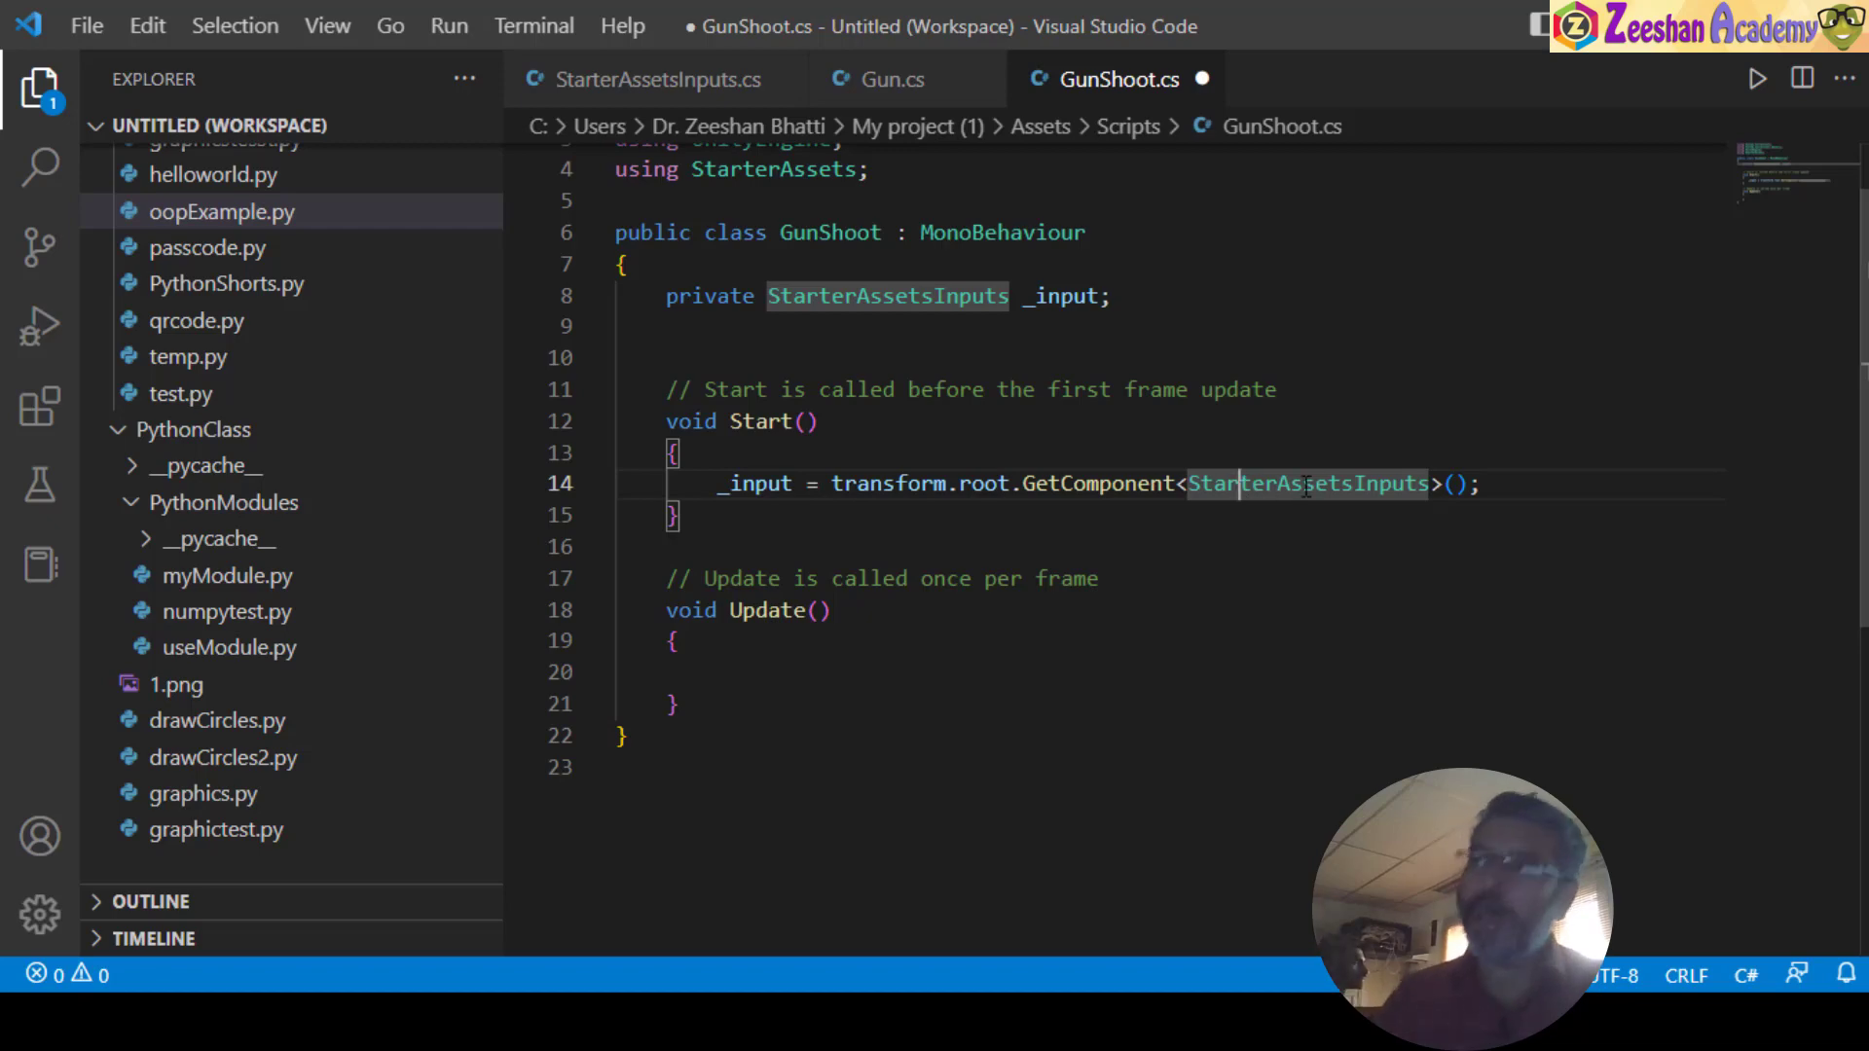
pyautogui.doubleClick(952, 484)
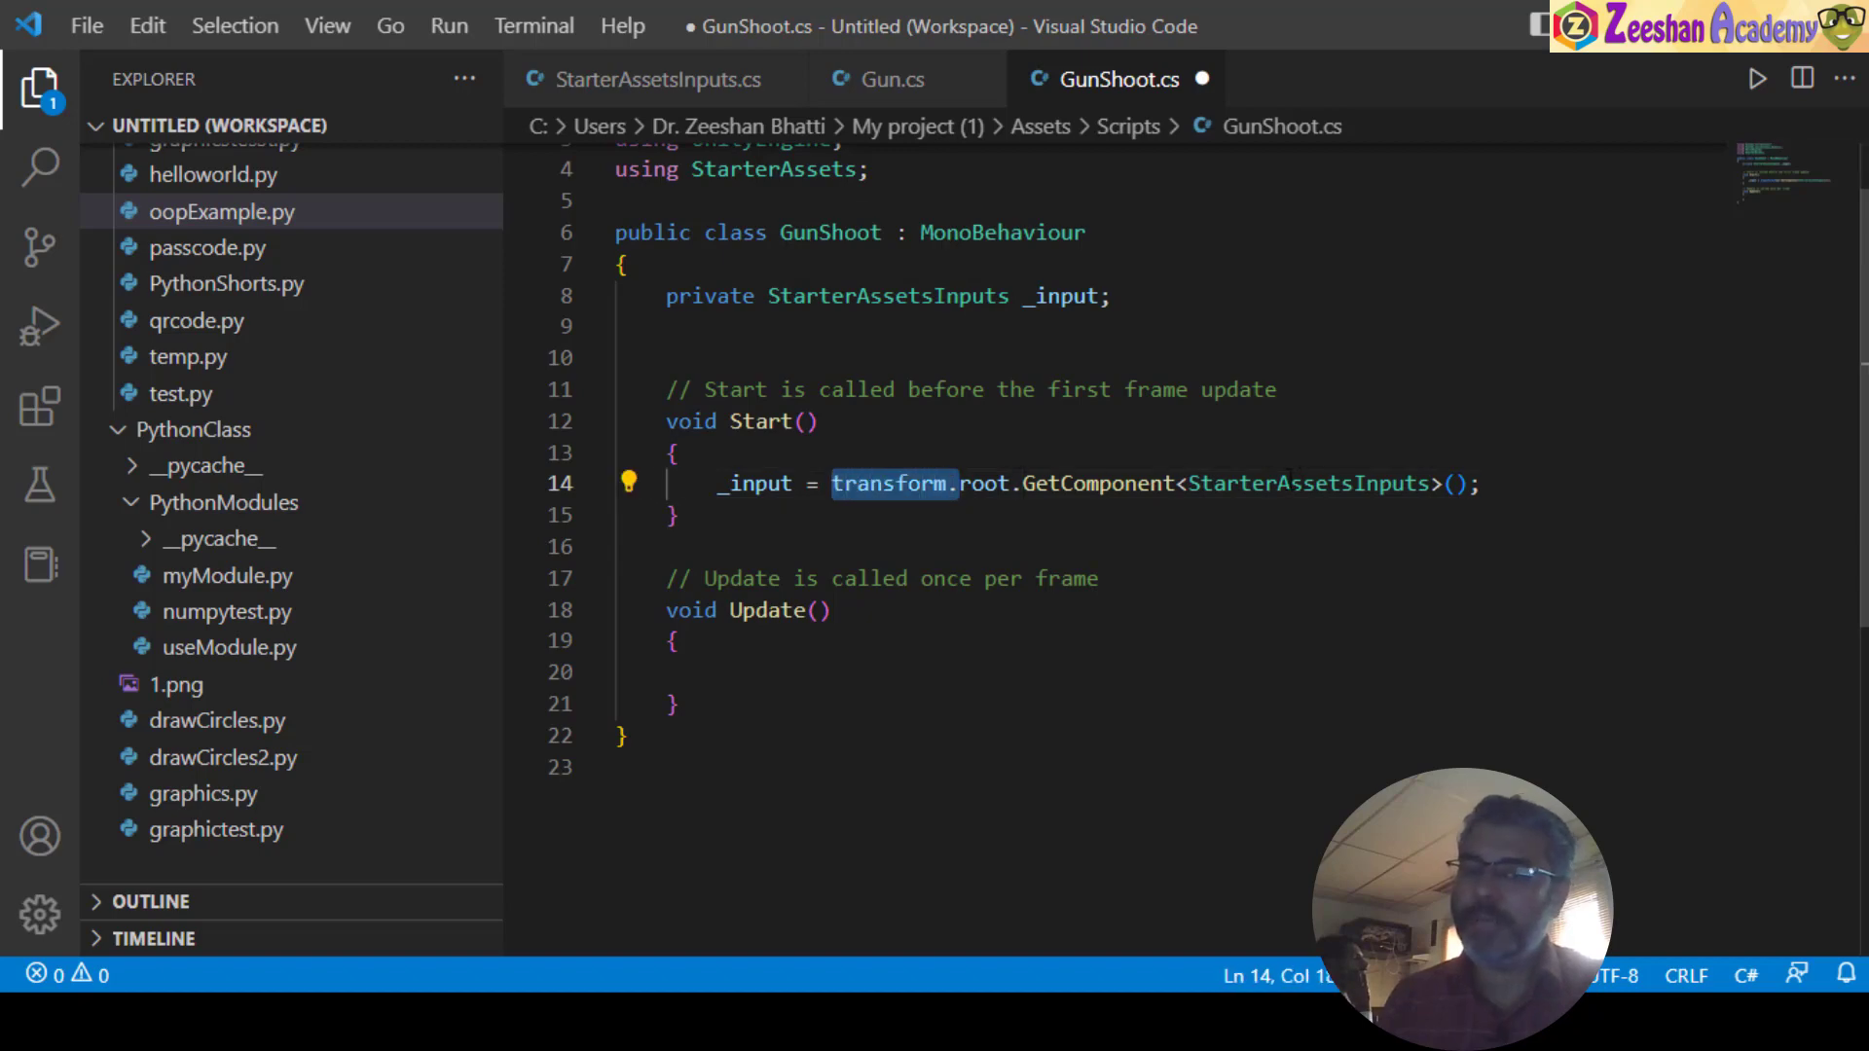
pyautogui.doubleClick(755, 484)
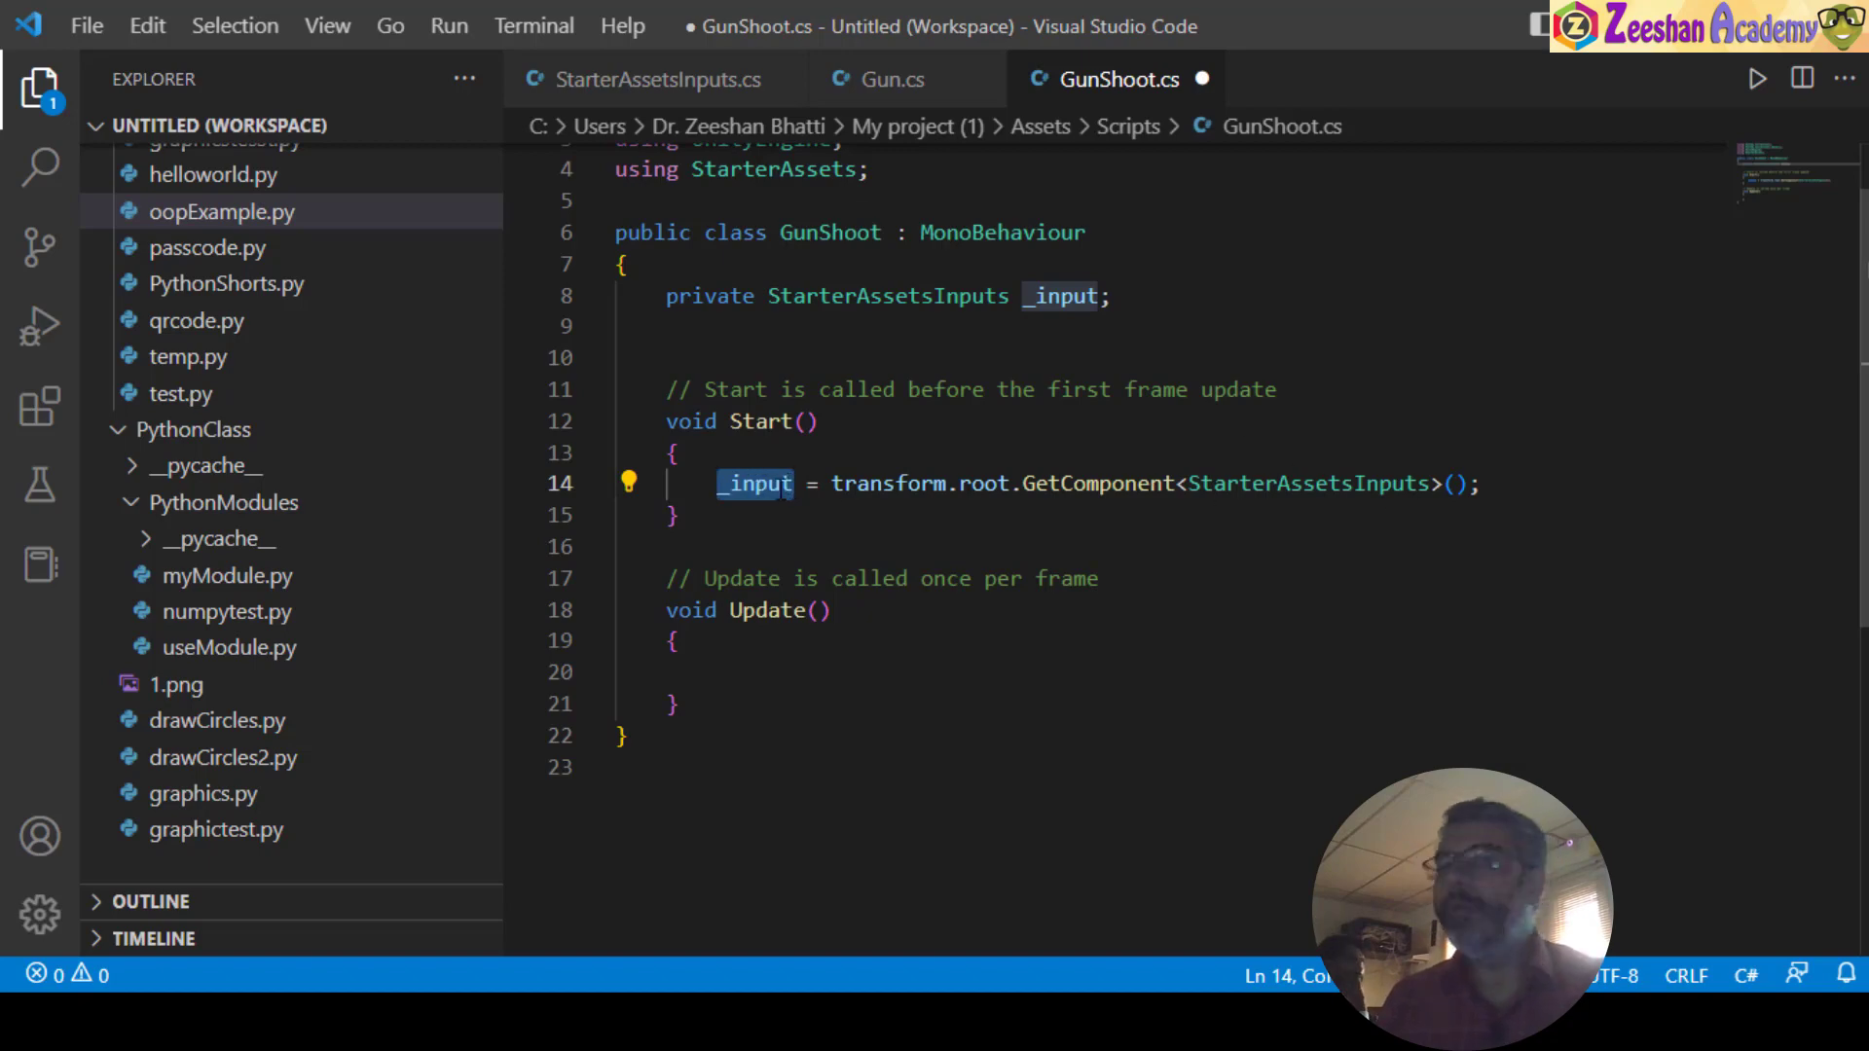
# - Copy the if(_input.shoot) block, with its Shoot() call and "_input.shoot = false;", from Gun.cs into the Update() method of GunShoot.cs
pyautogui.click(893, 79)
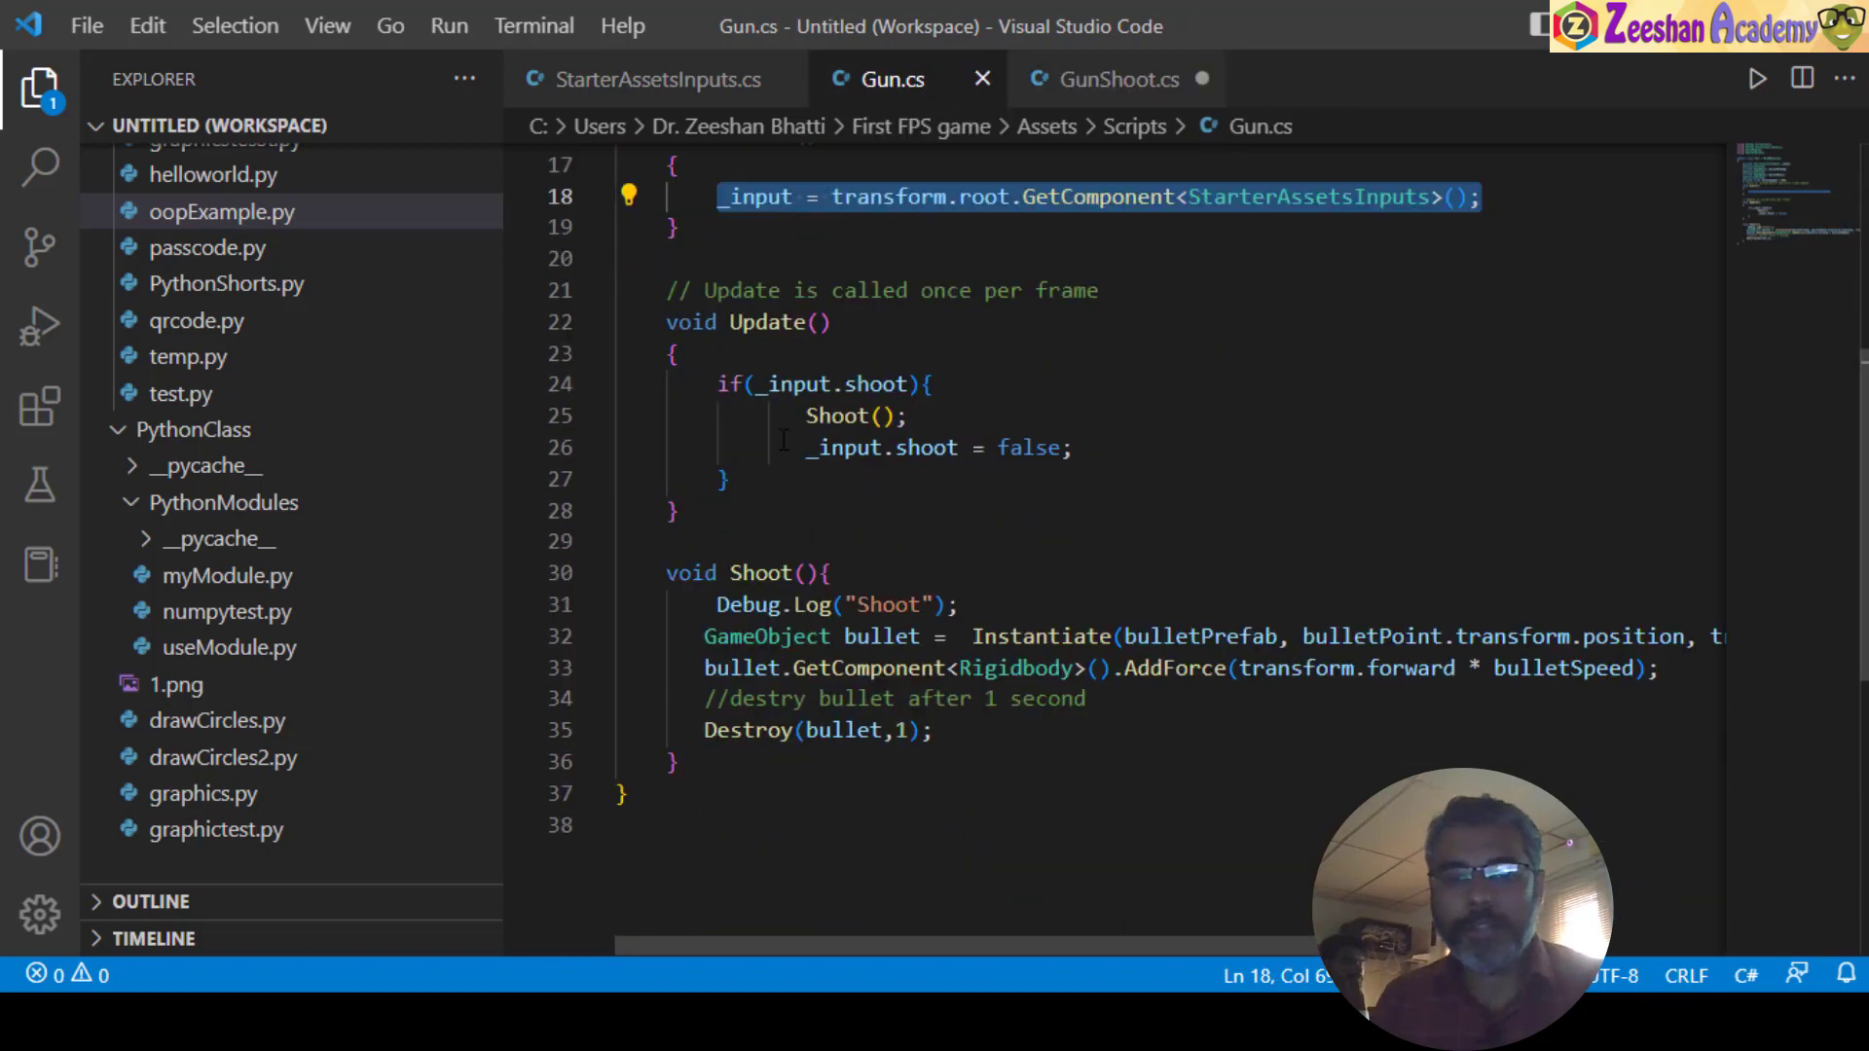
pyautogui.moveTo(717, 383); pyautogui.dragTo(785, 482)
pyautogui.hotkey('ctrl', 'c')
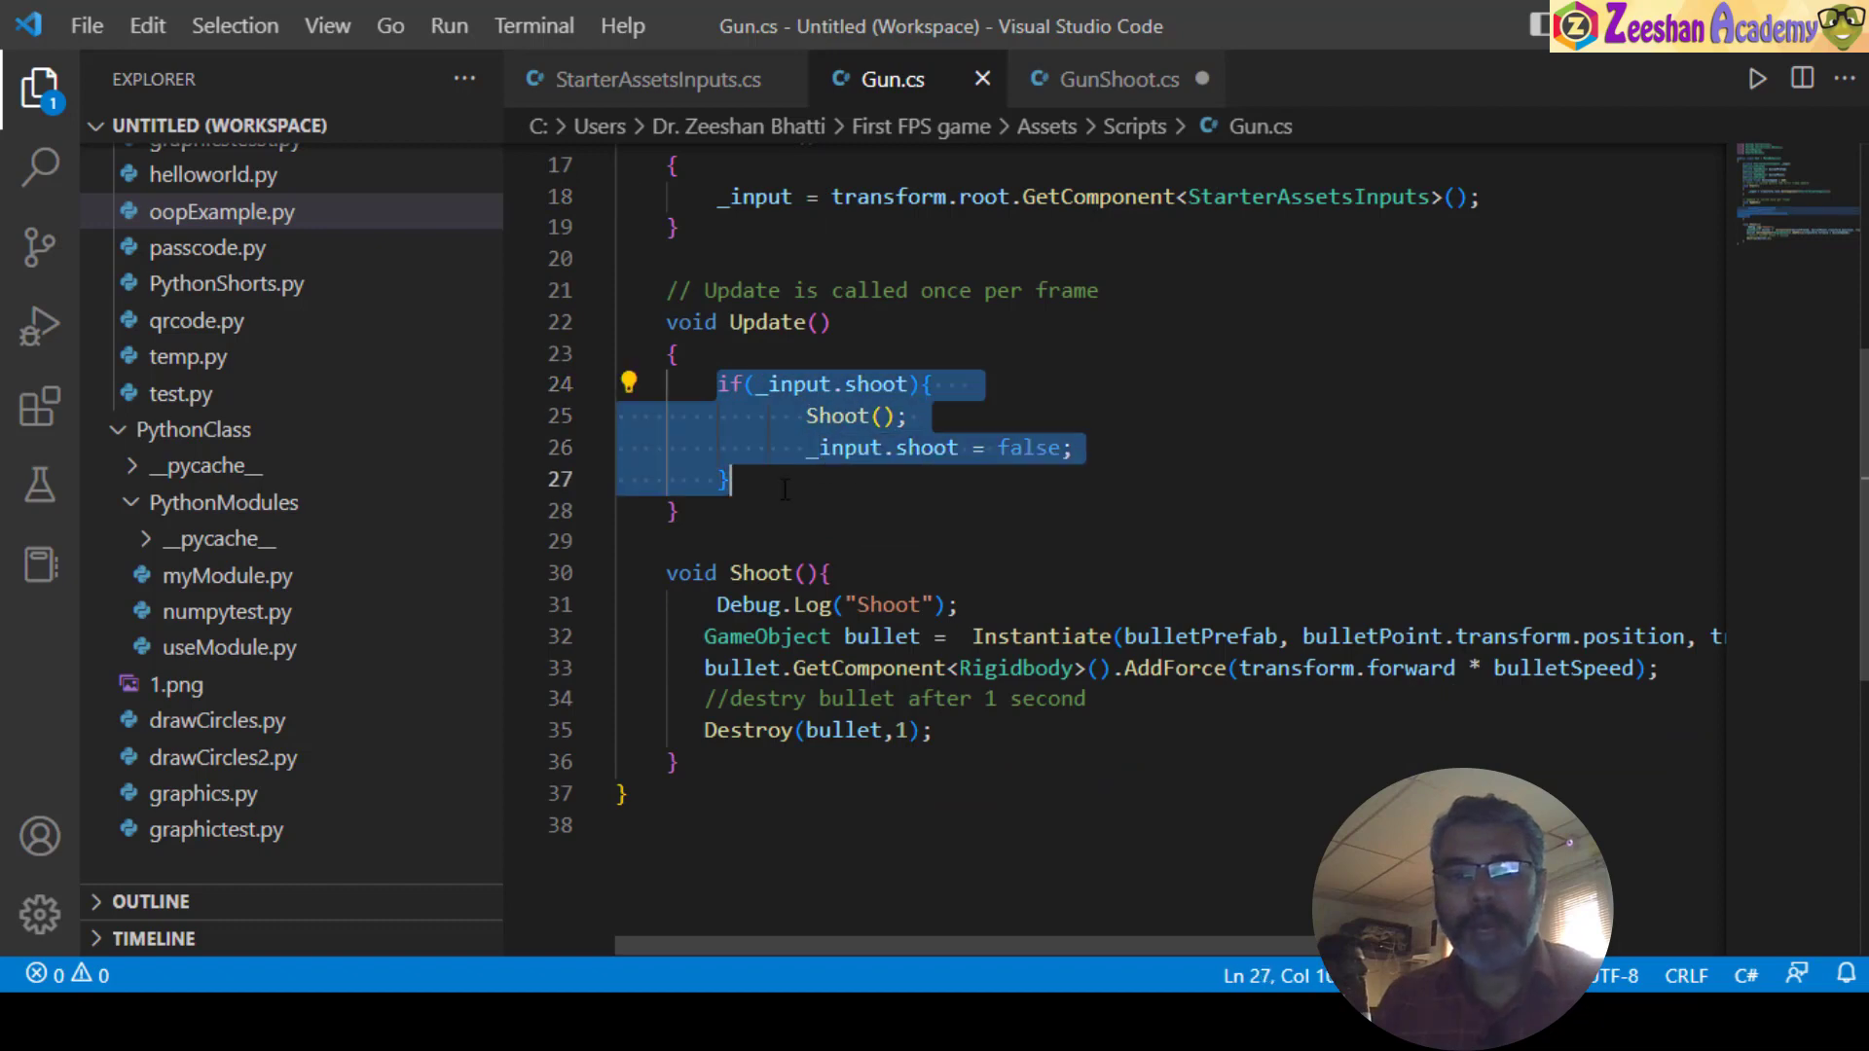
pyautogui.click(1120, 79)
pyautogui.click(783, 643)
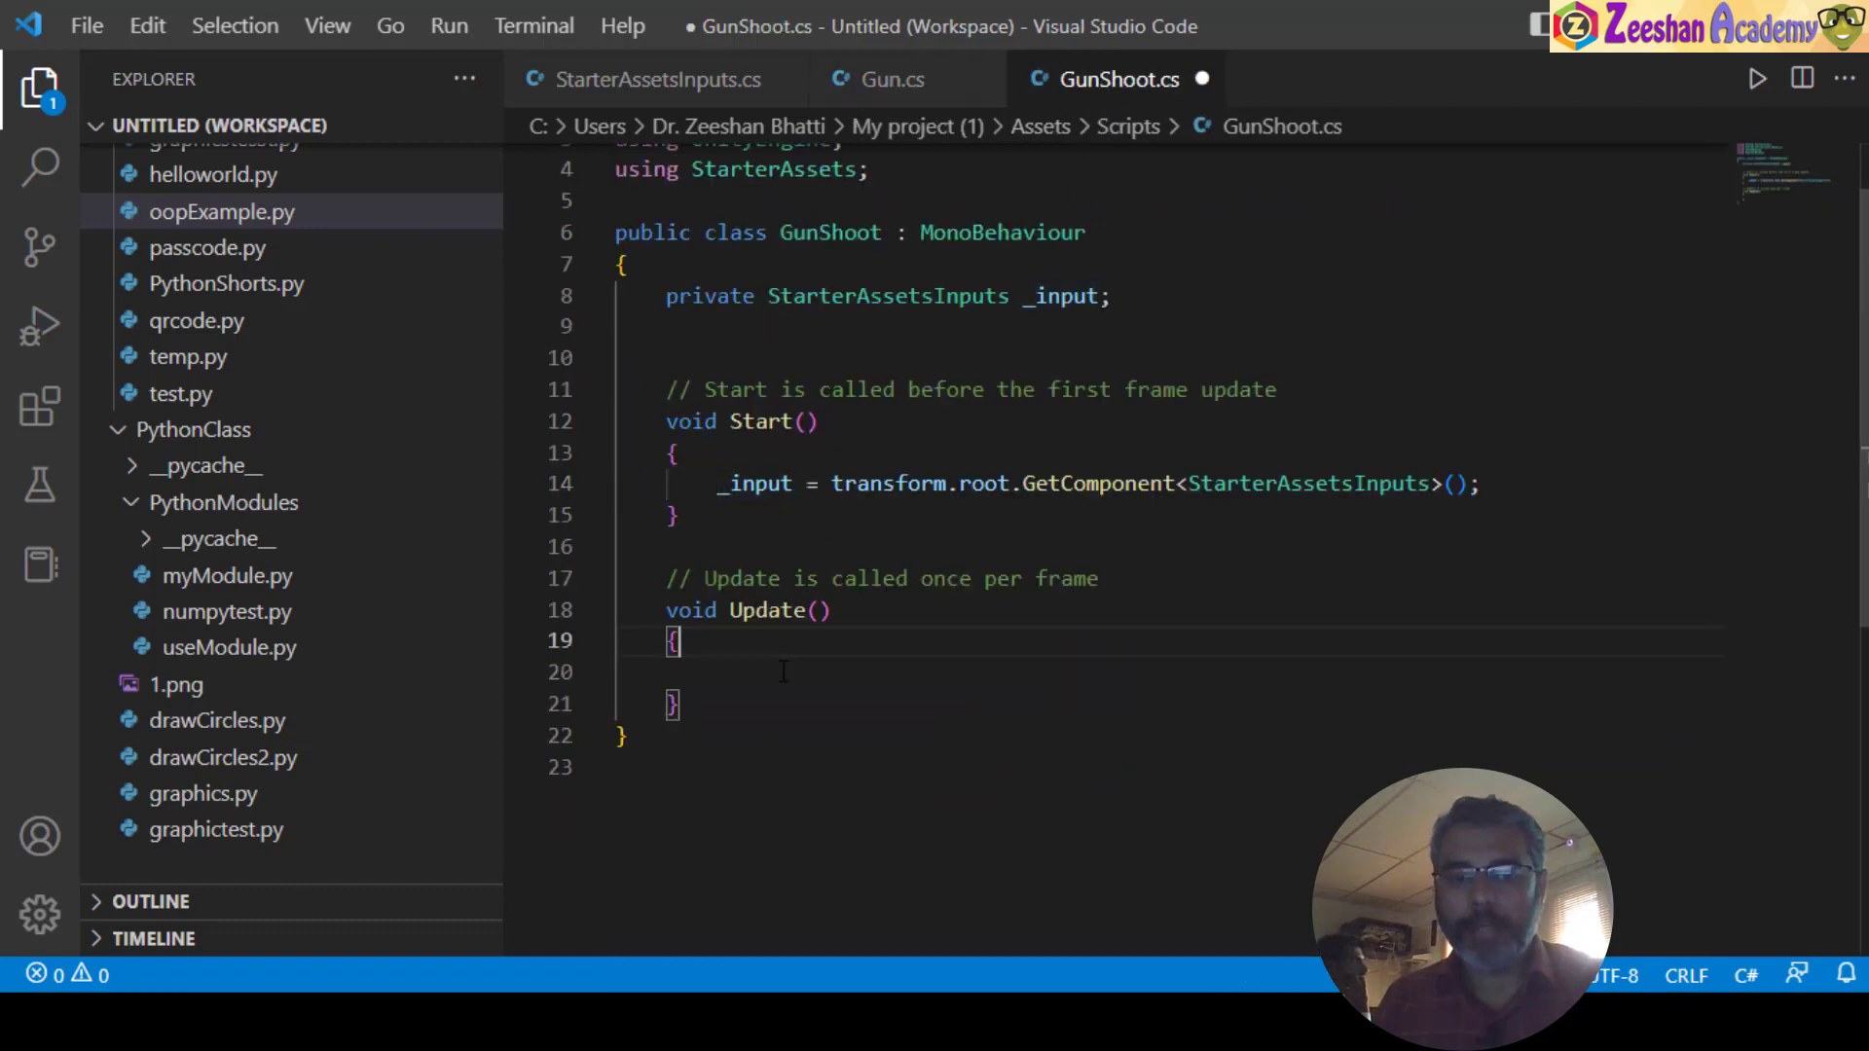
pyautogui.click(783, 672)
pyautogui.hotkey('ctrl', 'v')
pyautogui.scroll(-2, 766, 518)
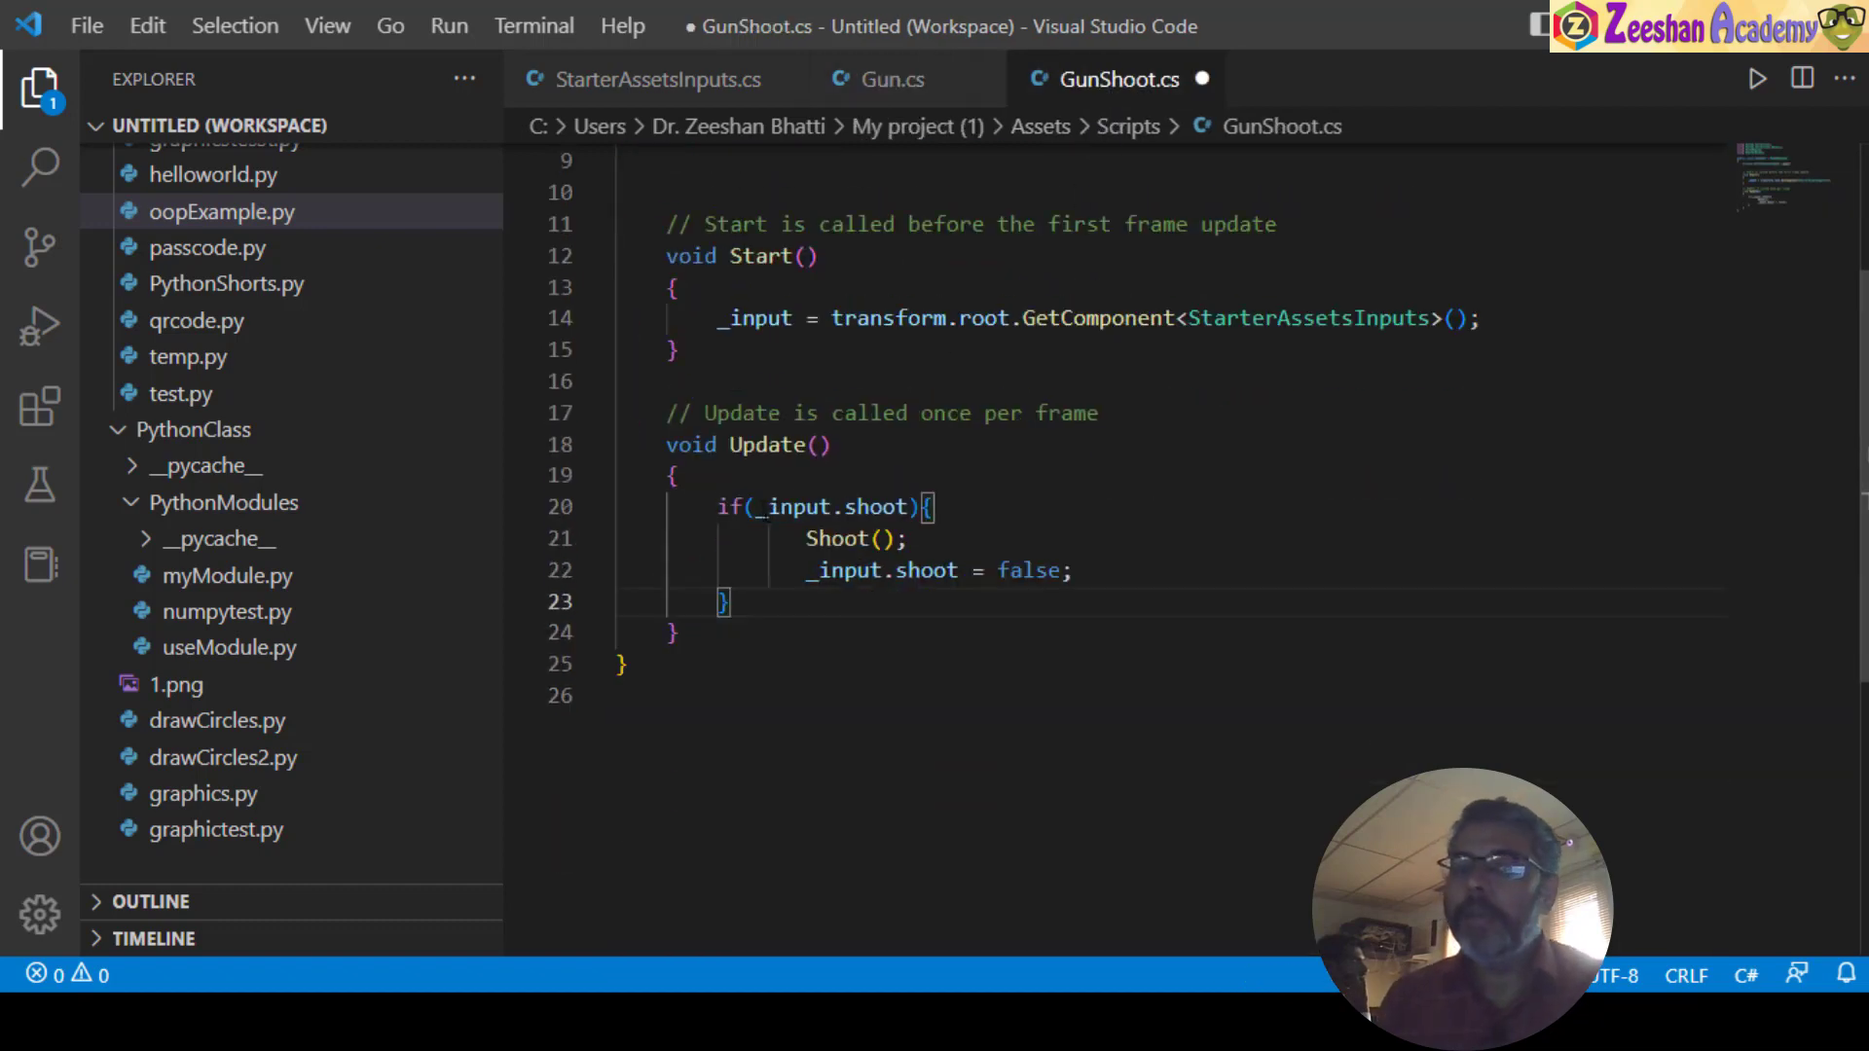
# - Examine the if(_input.shoot) condition in Update() against the public bool shoot variable in StarterAssetsInputs.cs
pyautogui.moveTo(717, 506); pyautogui.dragTo(819, 570)
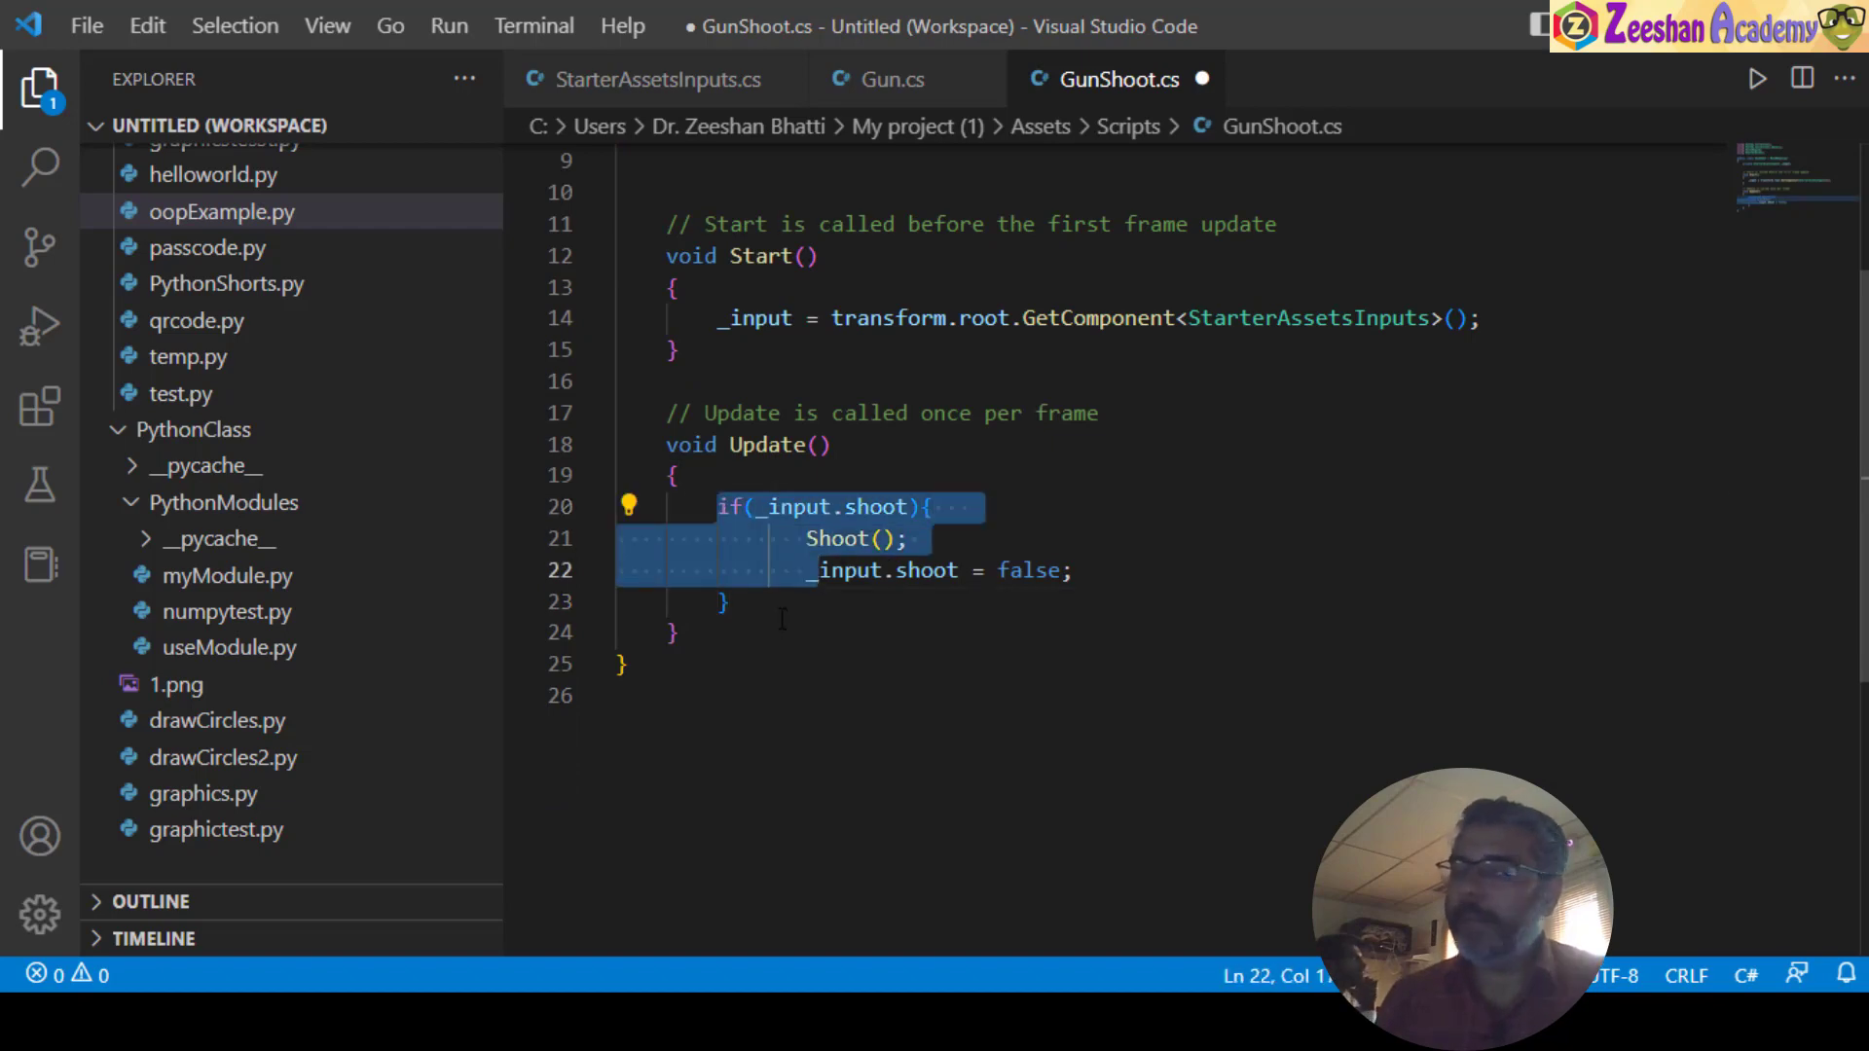
pyautogui.click(783, 611)
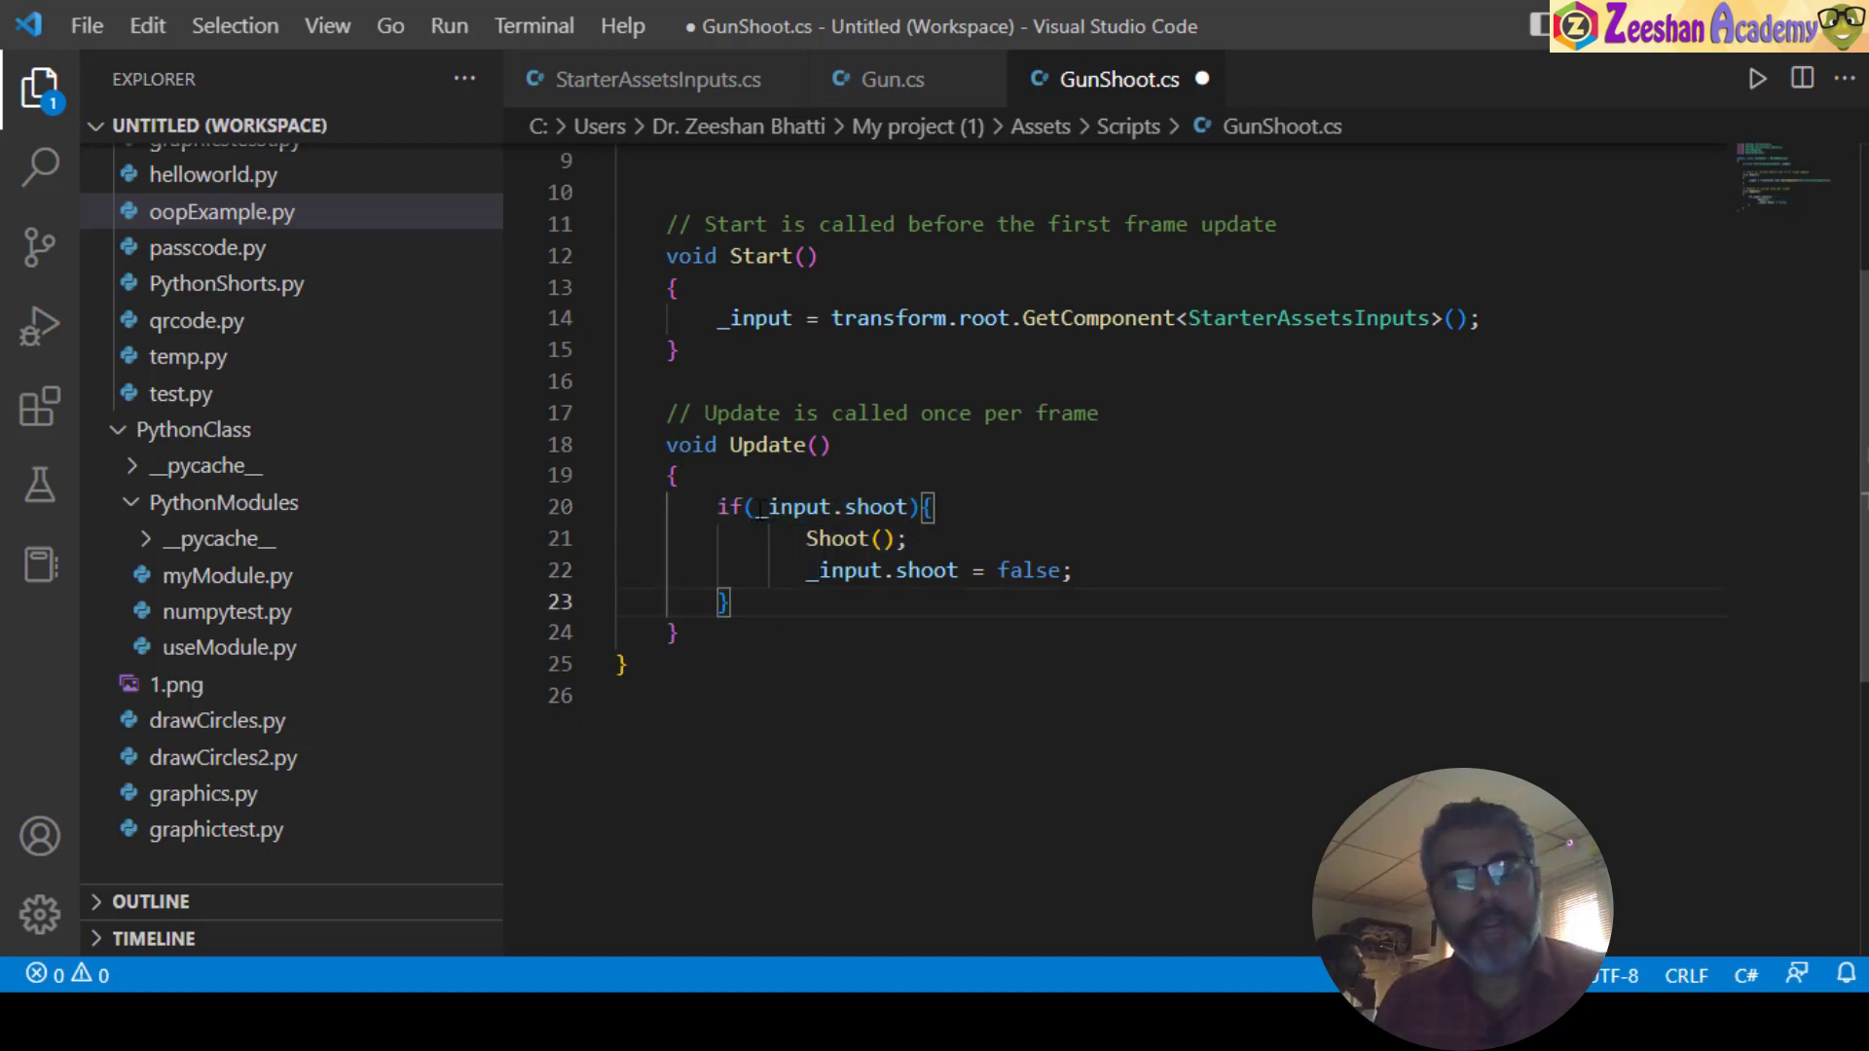
pyautogui.click(758, 507)
pyautogui.click(846, 506)
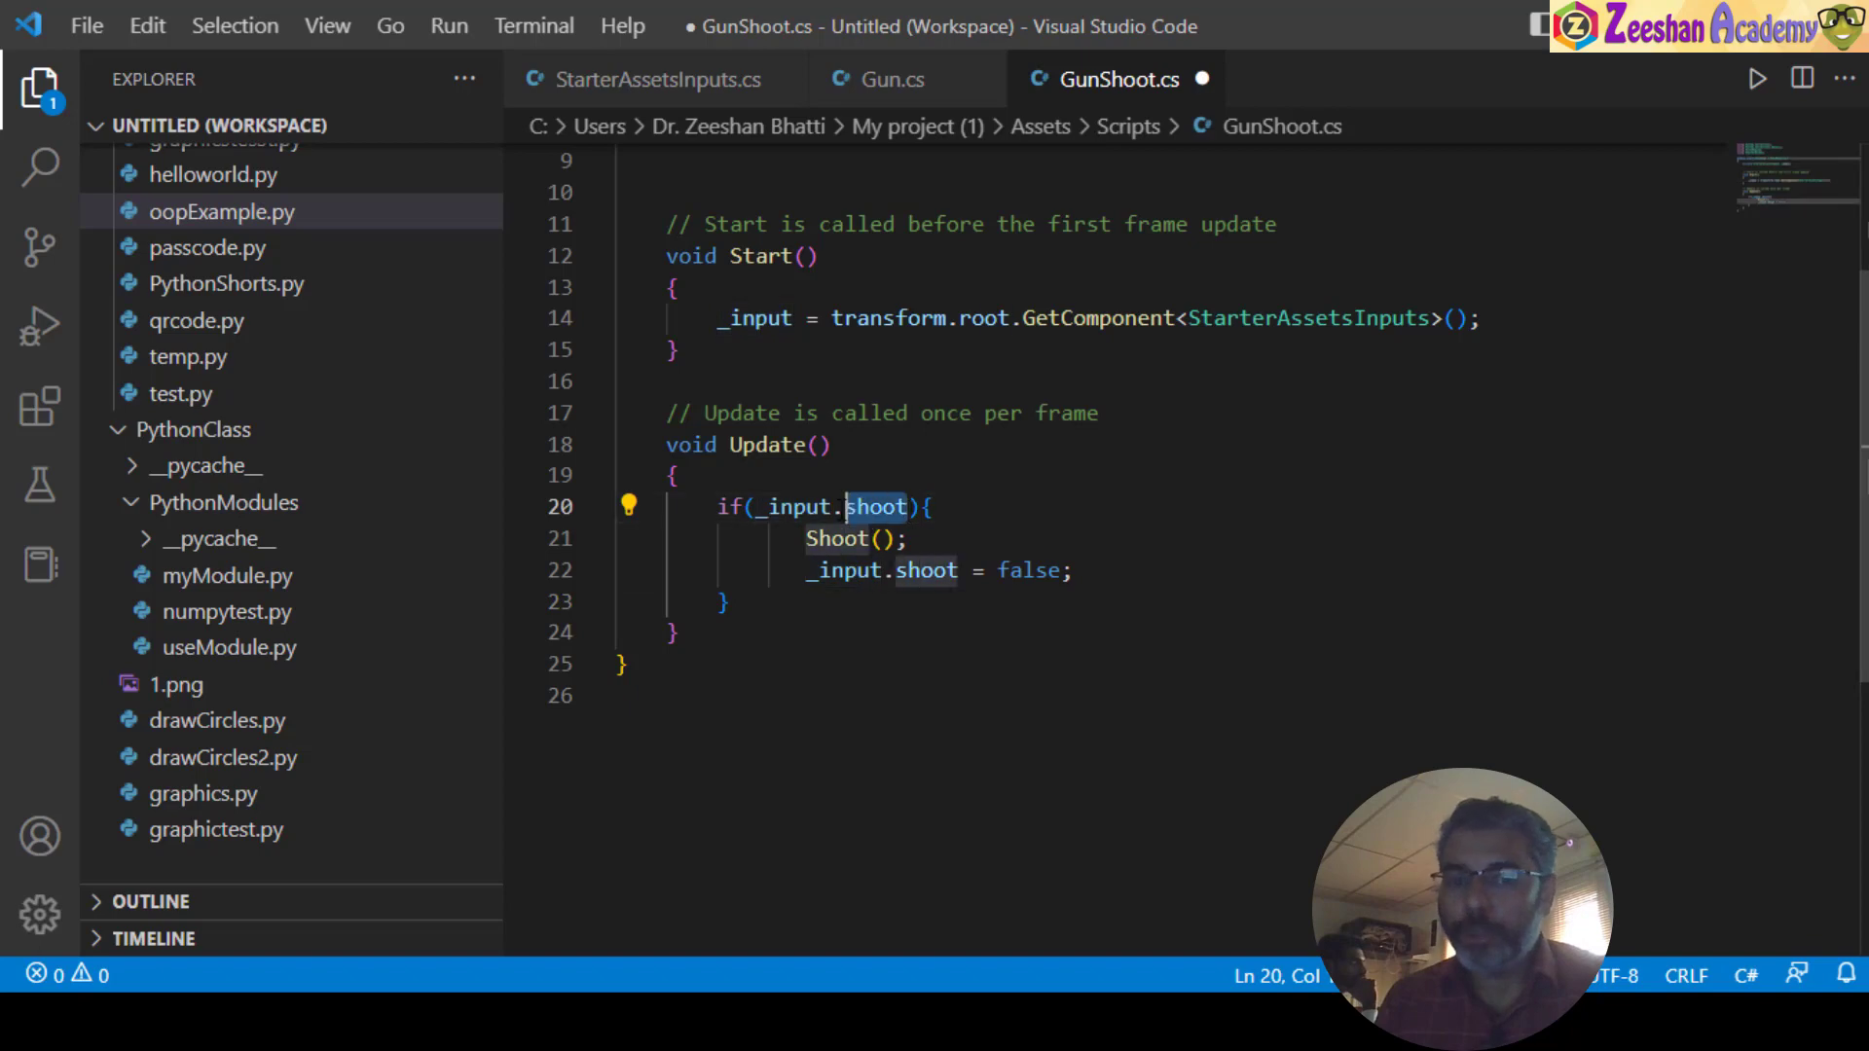
pyautogui.moveTo(843, 507); pyautogui.dragTo(834, 507)
pyautogui.click(855, 507)
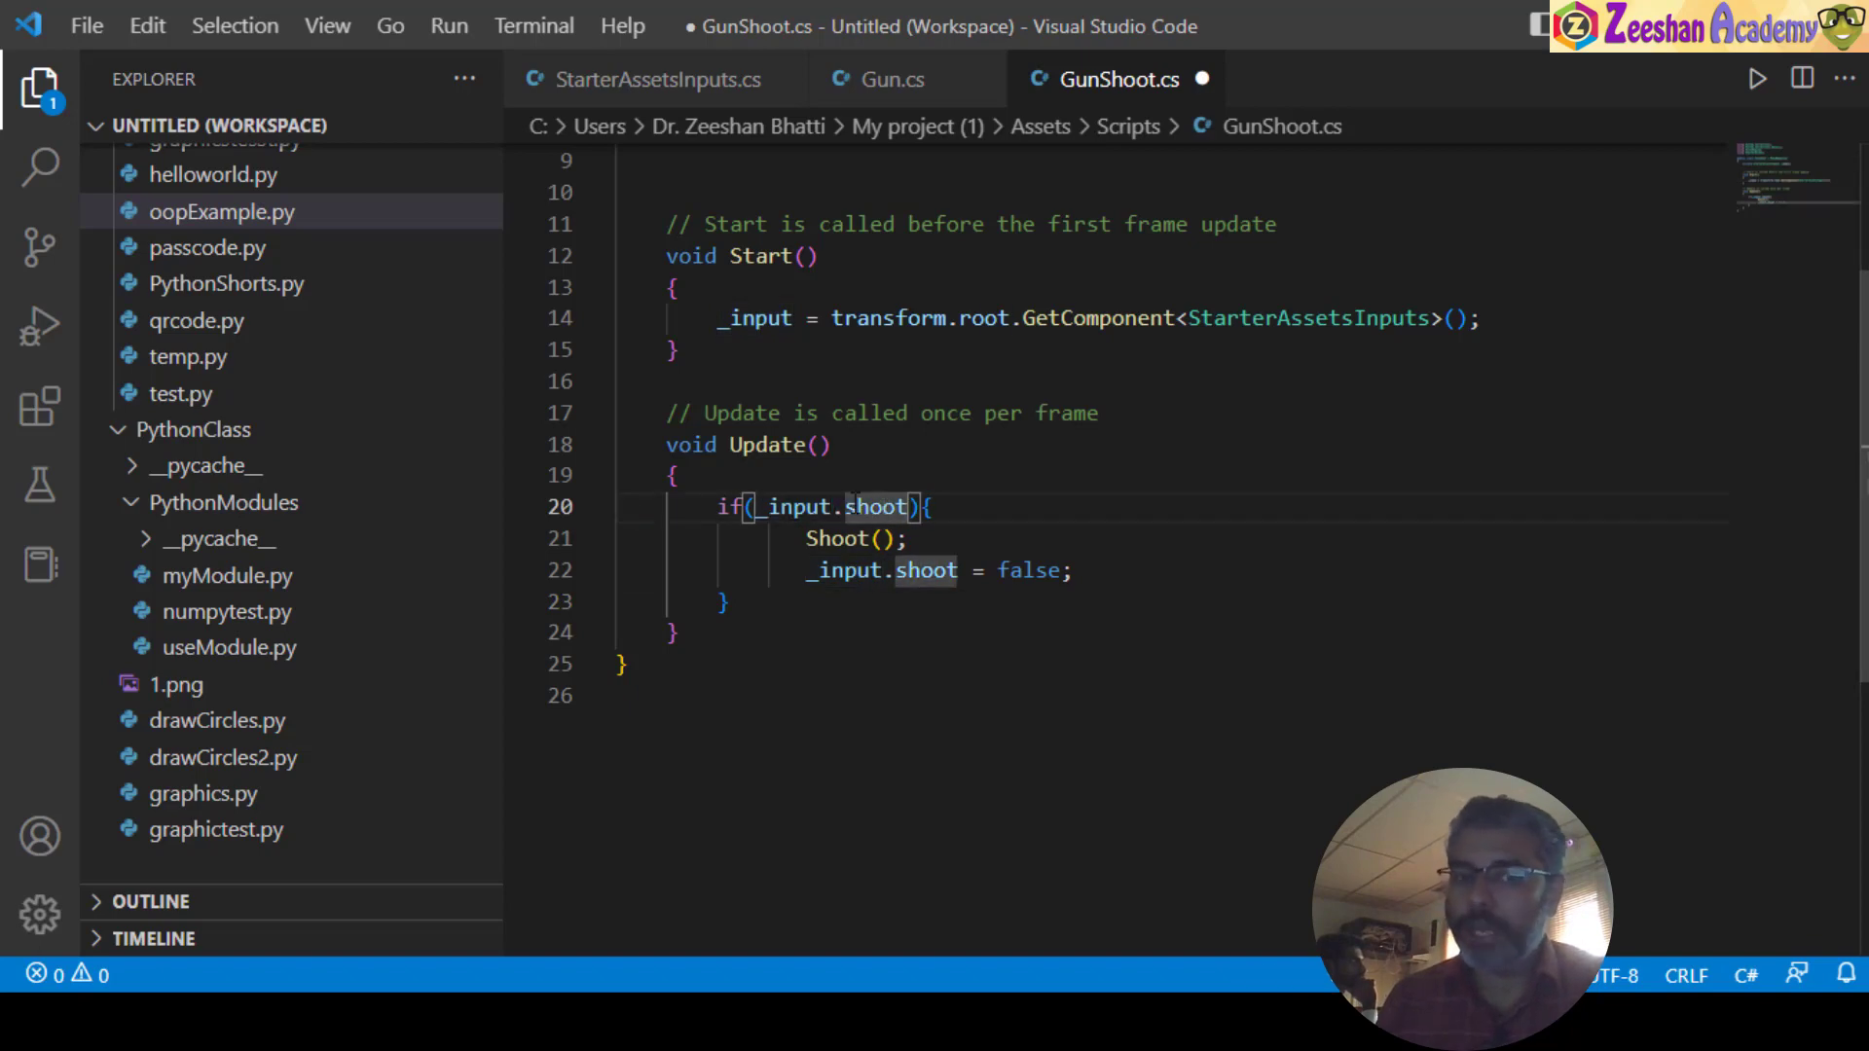
pyautogui.click(718, 127)
pyautogui.click(667, 86)
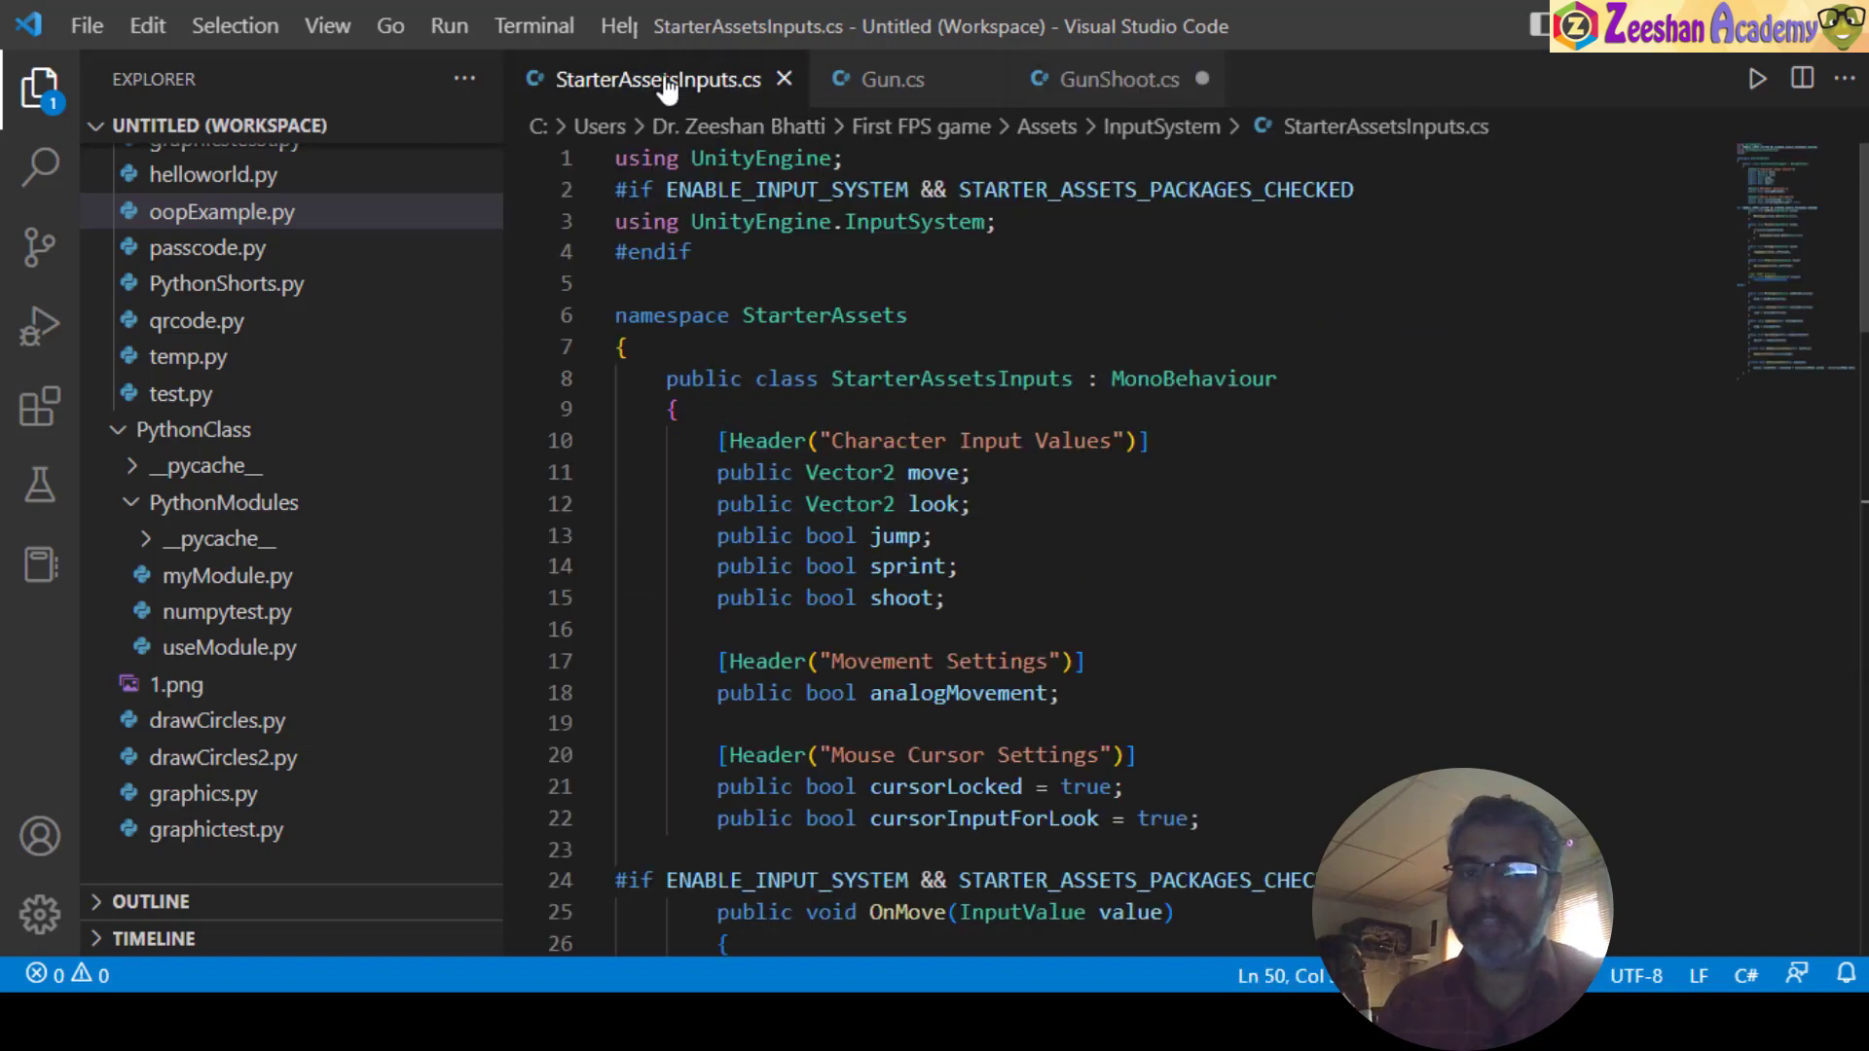
pyautogui.moveTo(945, 598); pyautogui.dragTo(883, 597)
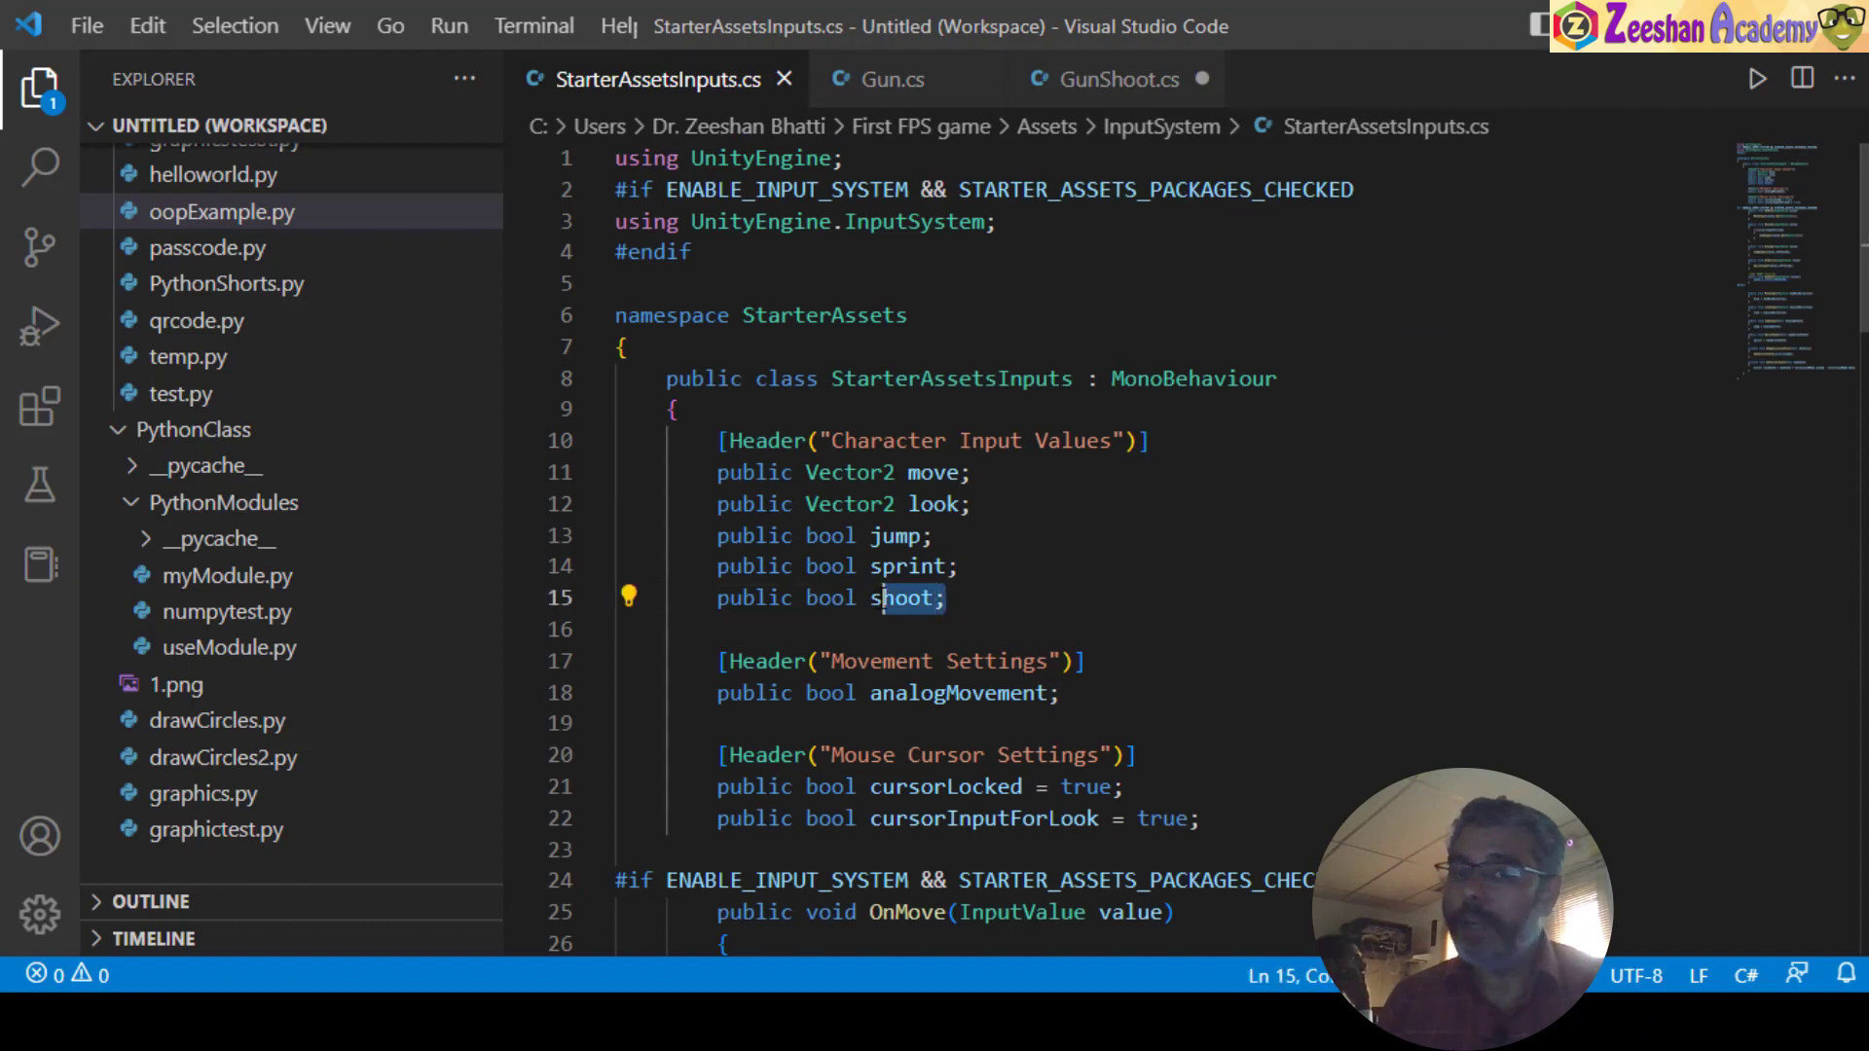
pyautogui.click(1115, 80)
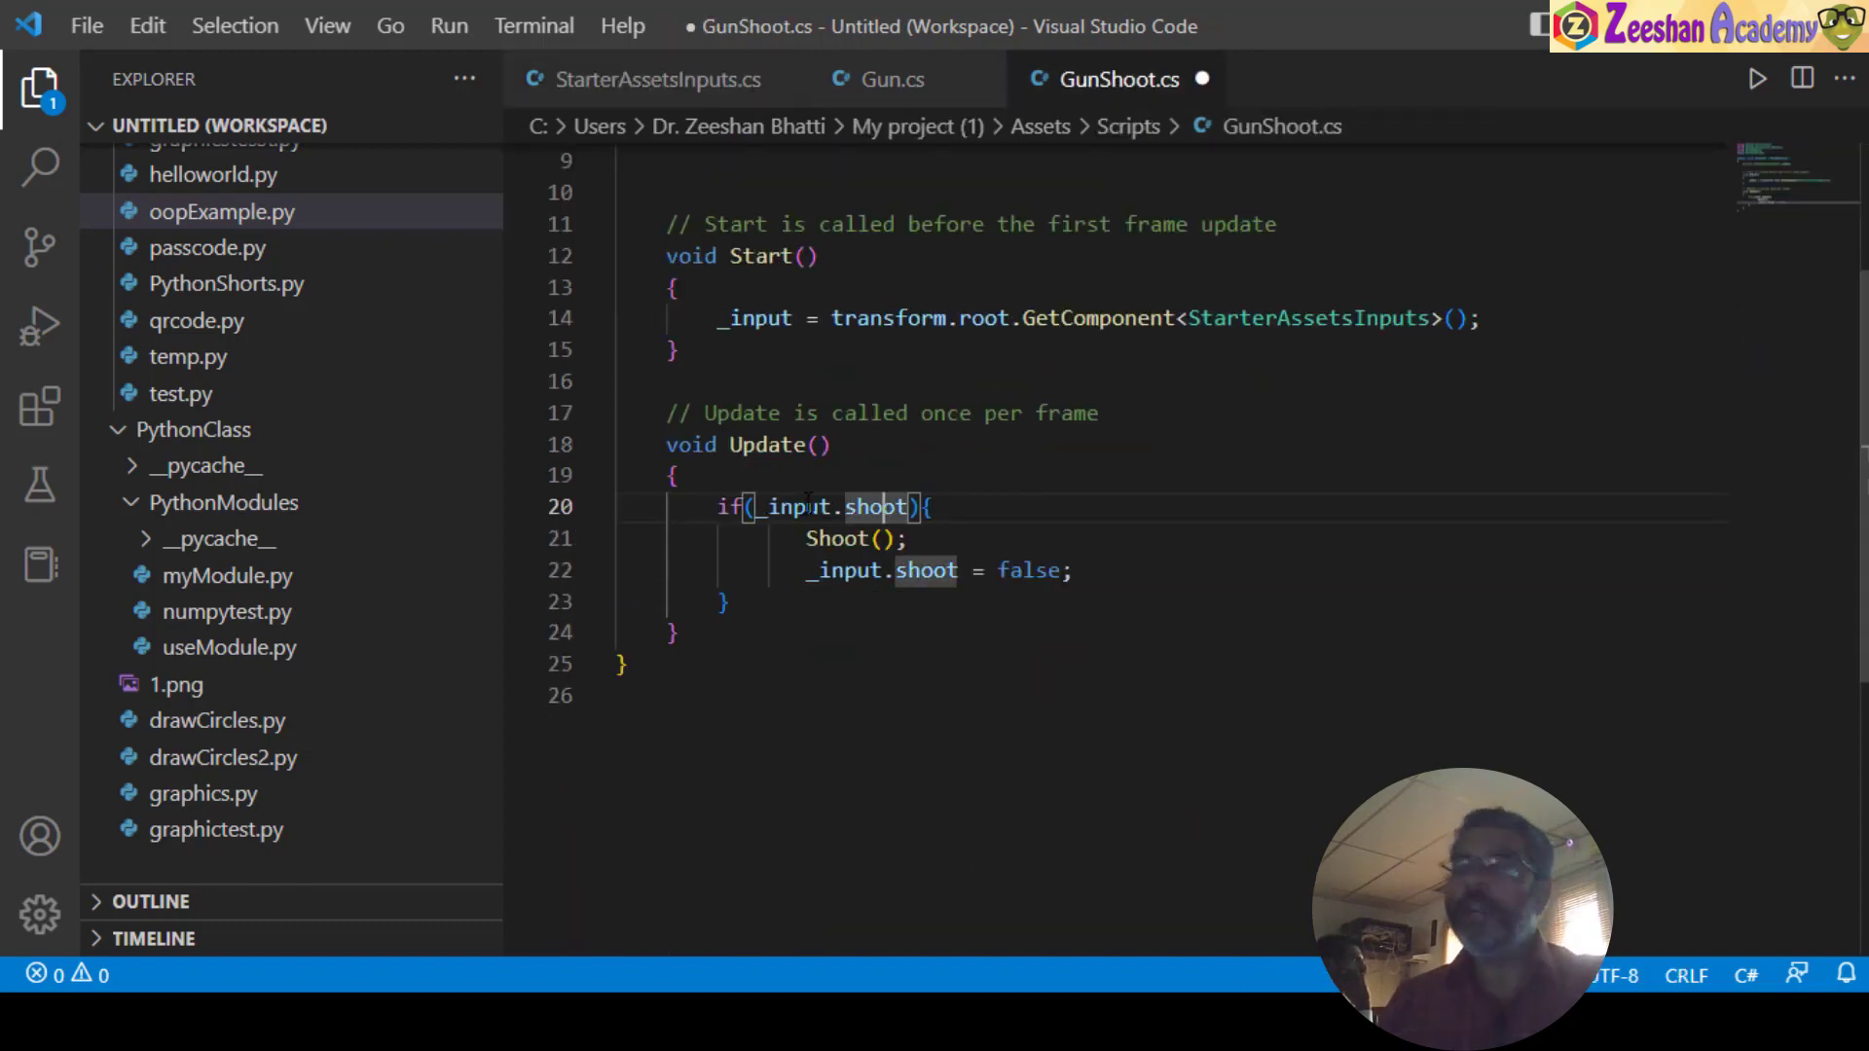
pyautogui.click(788, 290)
pyautogui.click(911, 509)
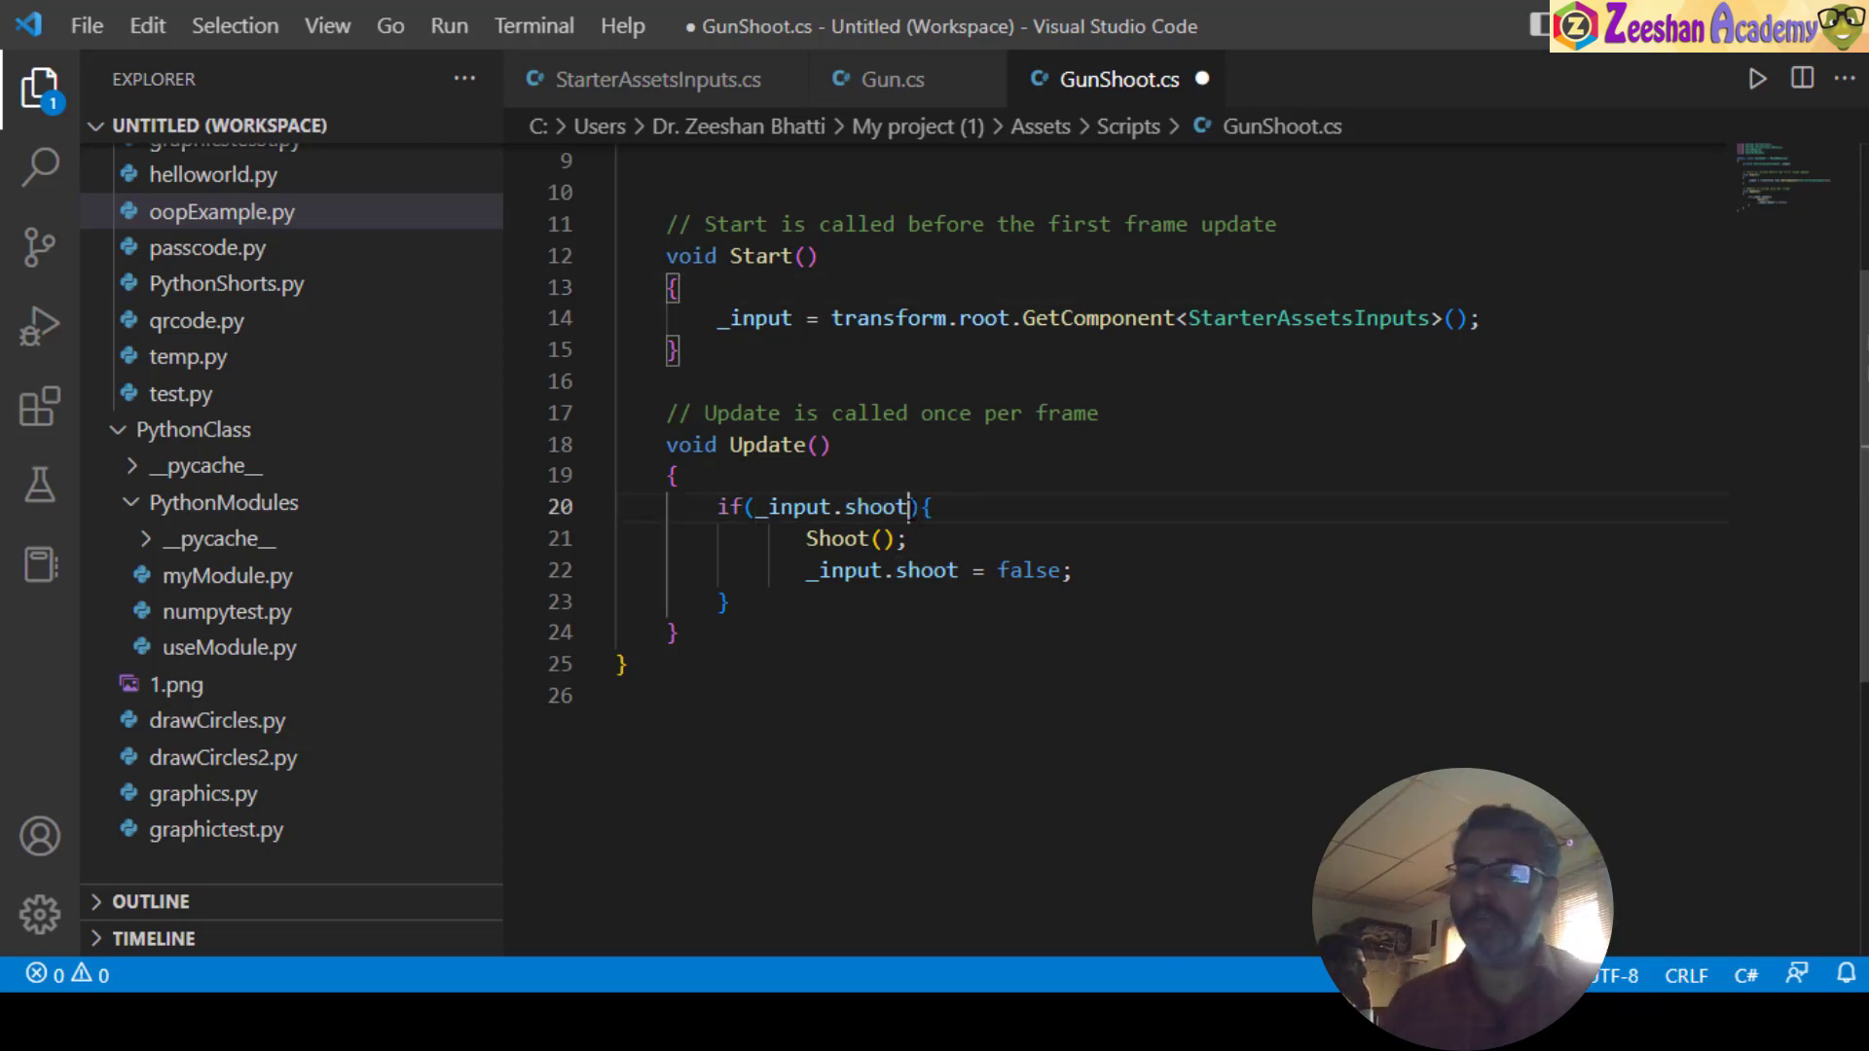
pyautogui.moveTo(910, 508)
pyautogui.mouseDown()
pyautogui.moveTo(755, 508)
pyautogui.moveTo(909, 539)
pyautogui.mouseUp()
# - Add an empty method "void shoot(){}" below Update() in GunShoot.cs, with a blank line inside its braces
pyautogui.click(727, 643)
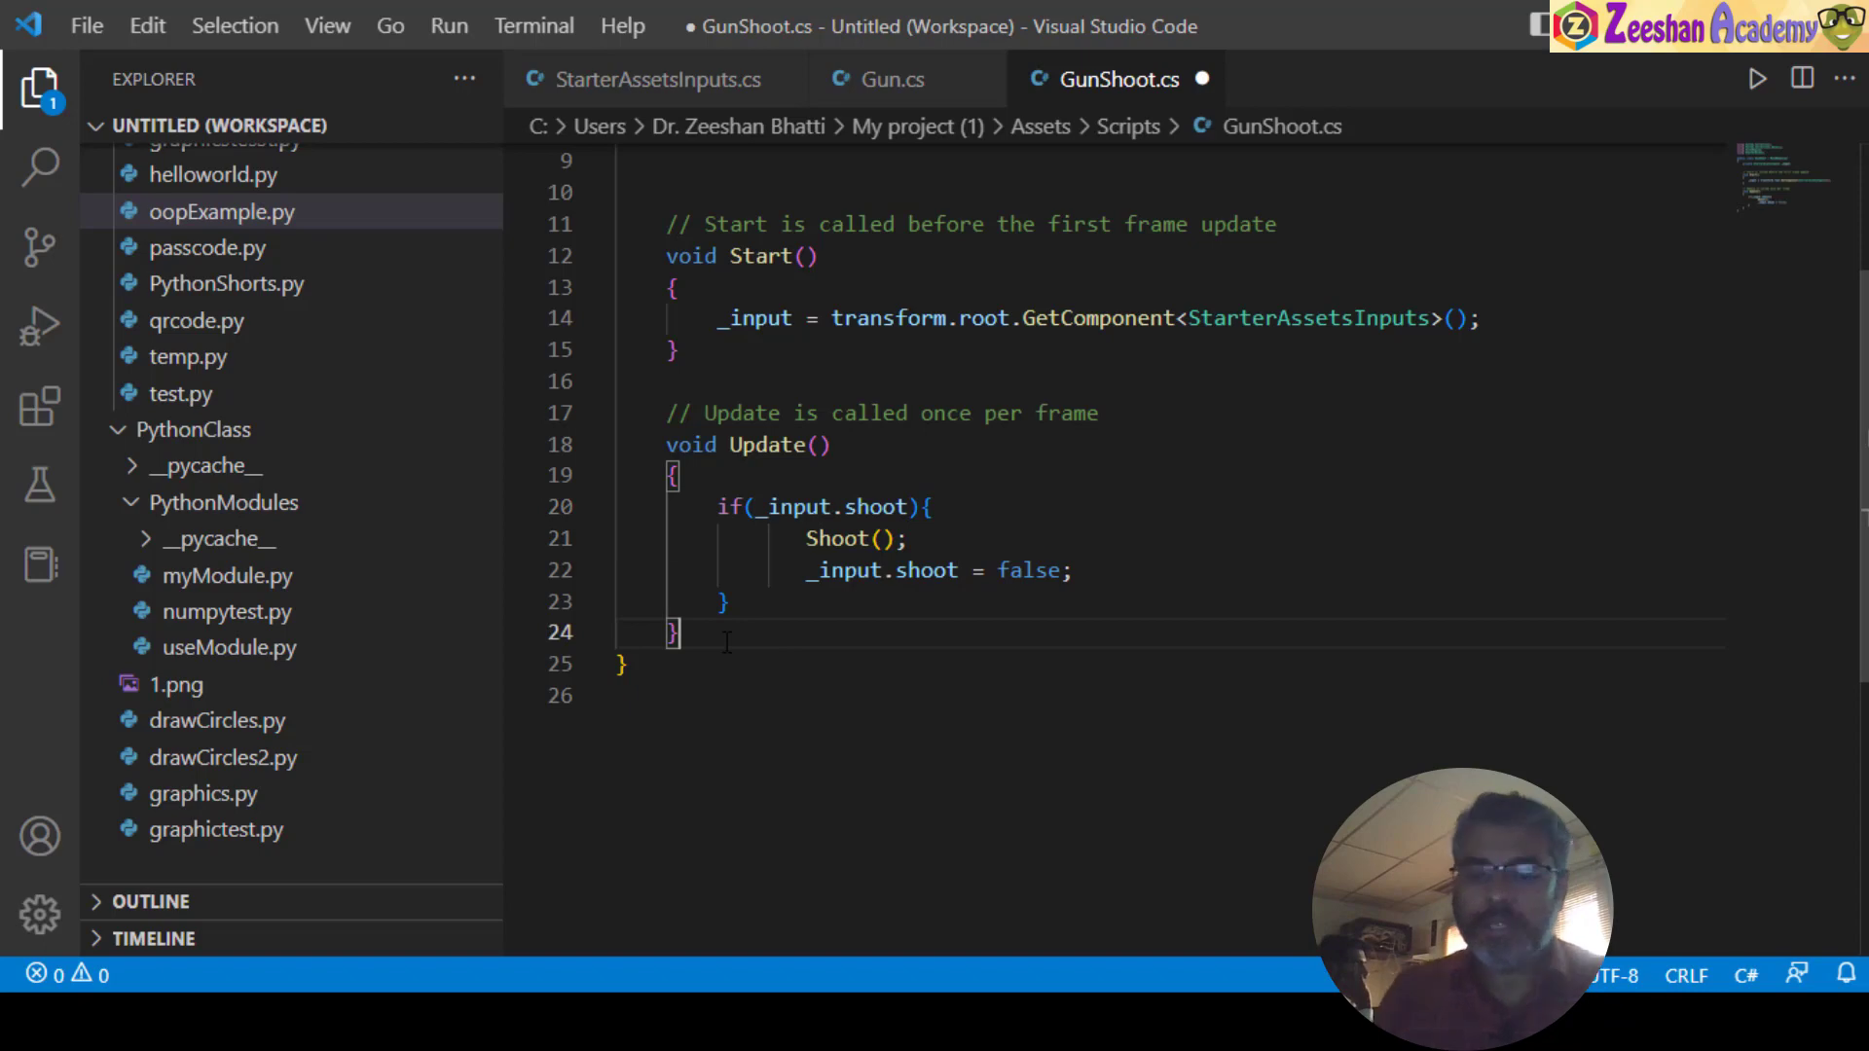
pyautogui.press('Return')
pyautogui.press('Return')
pyautogui.write('vvoi')
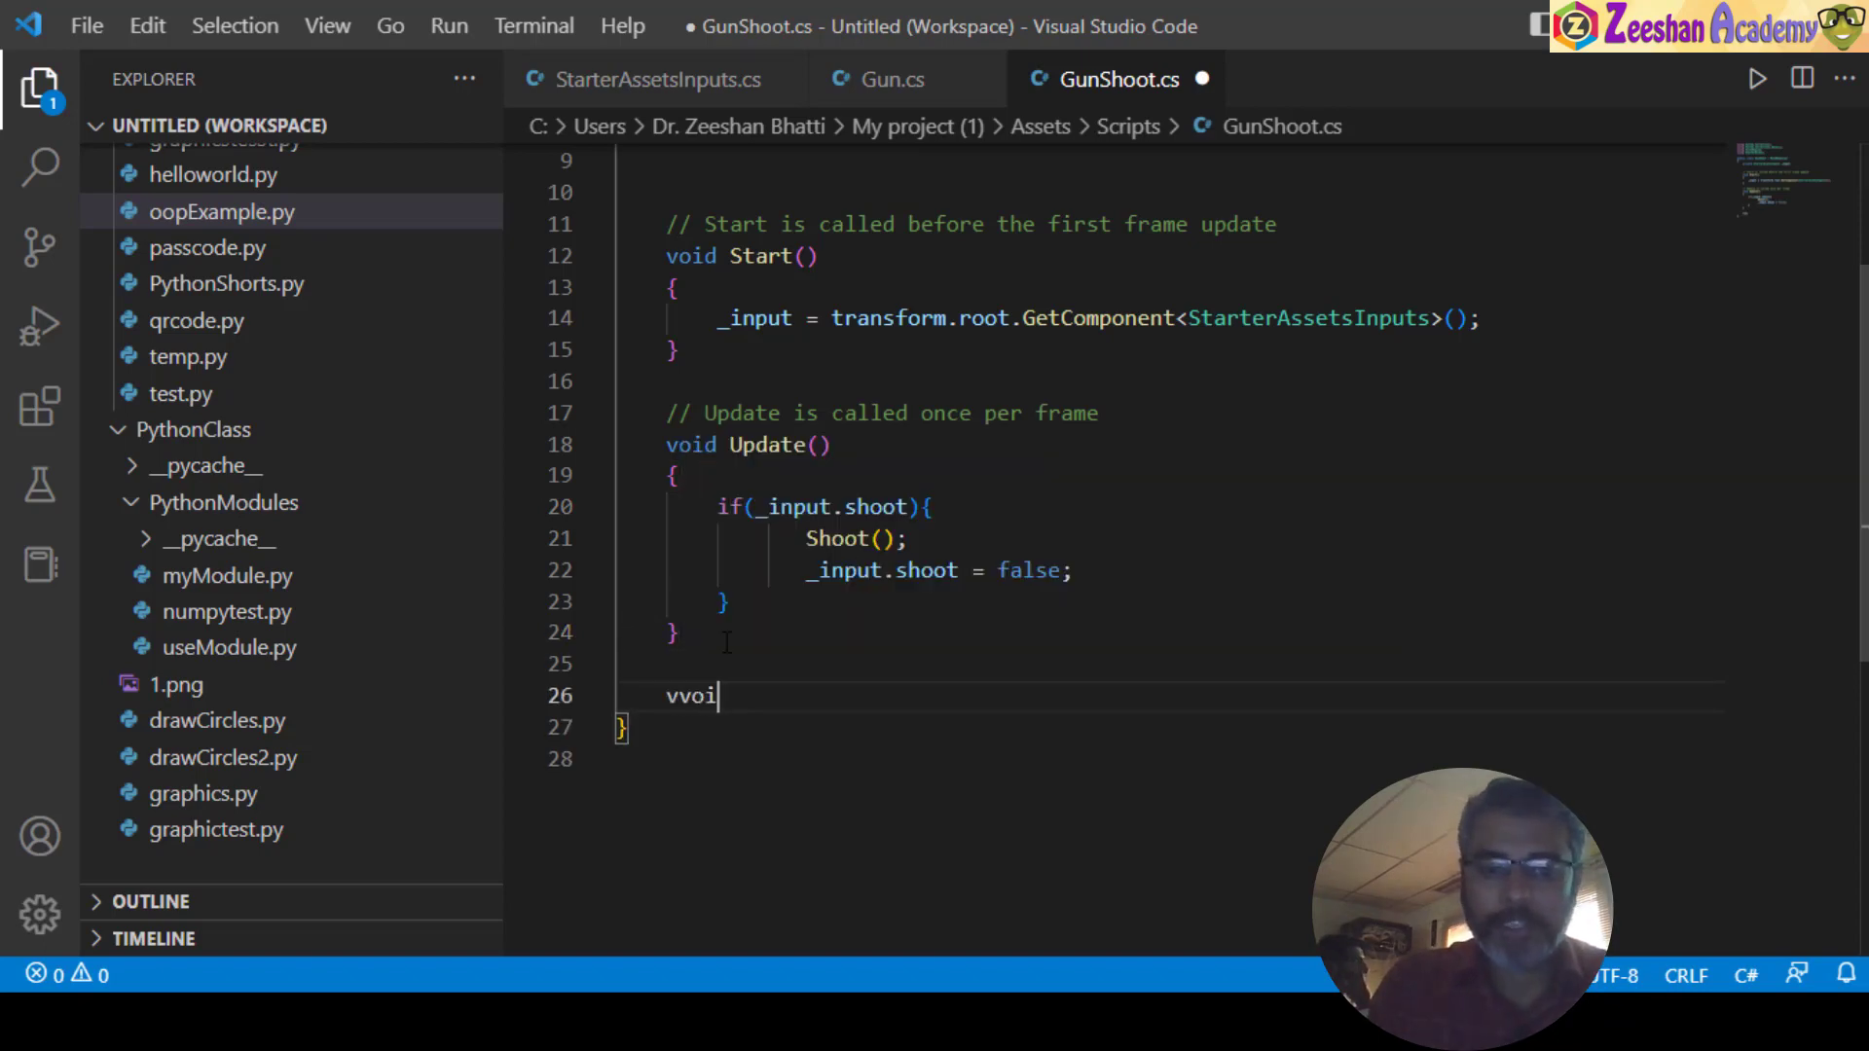
pyautogui.press('BackSpace')
pyautogui.press('BackSpace')
pyautogui.press('BackSpace')
pyautogui.write('oid')
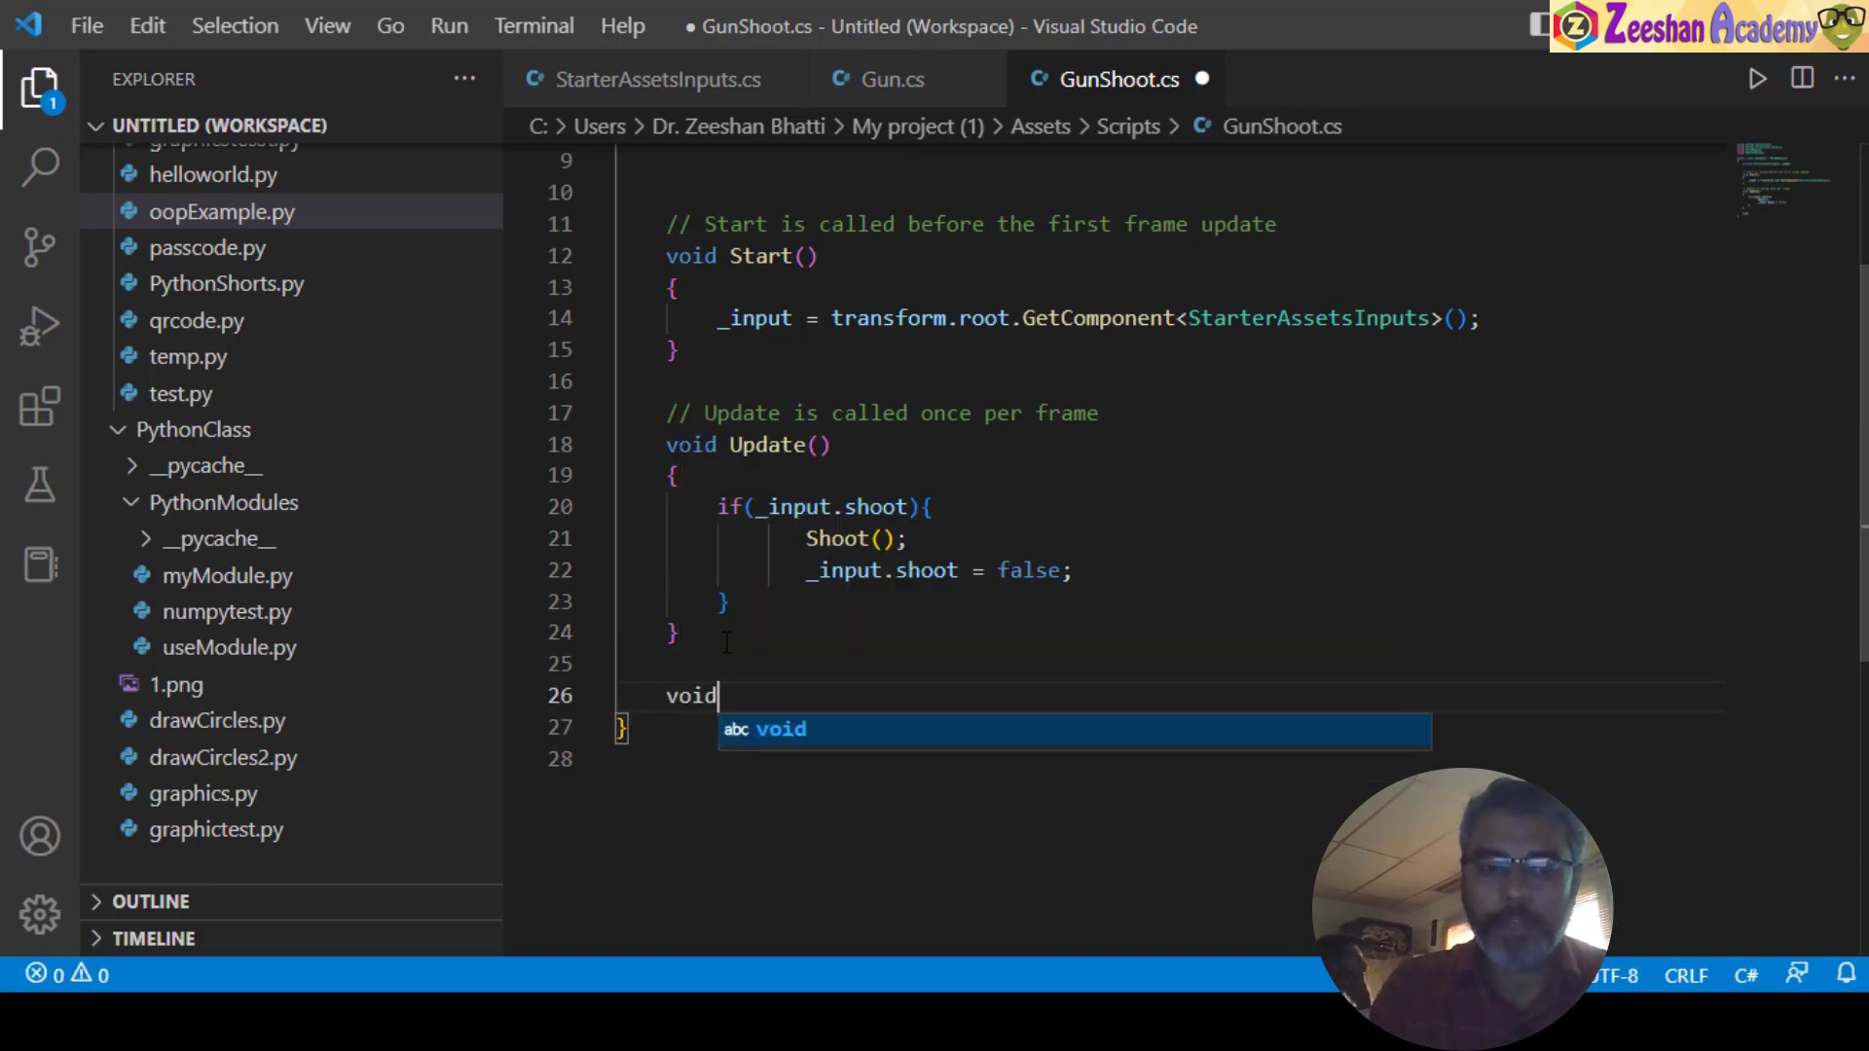
pyautogui.press('Escape')
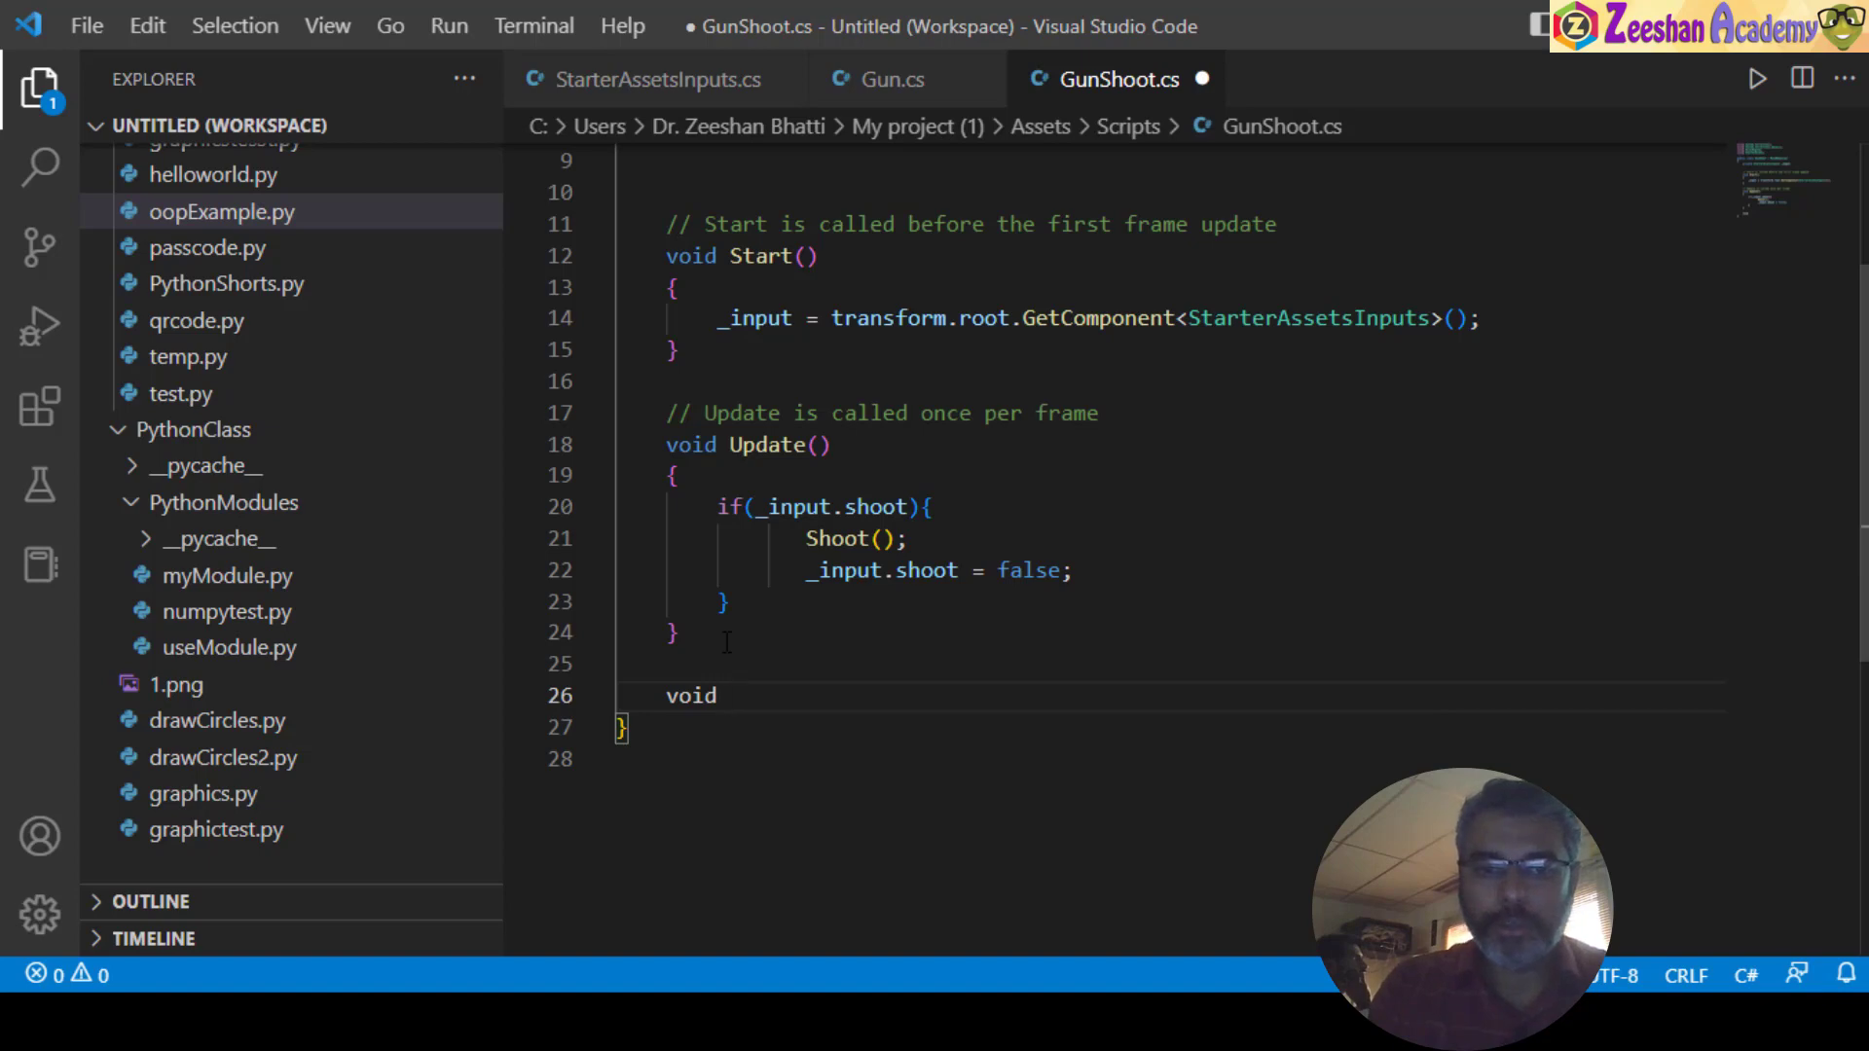
pyautogui.write('shoot')
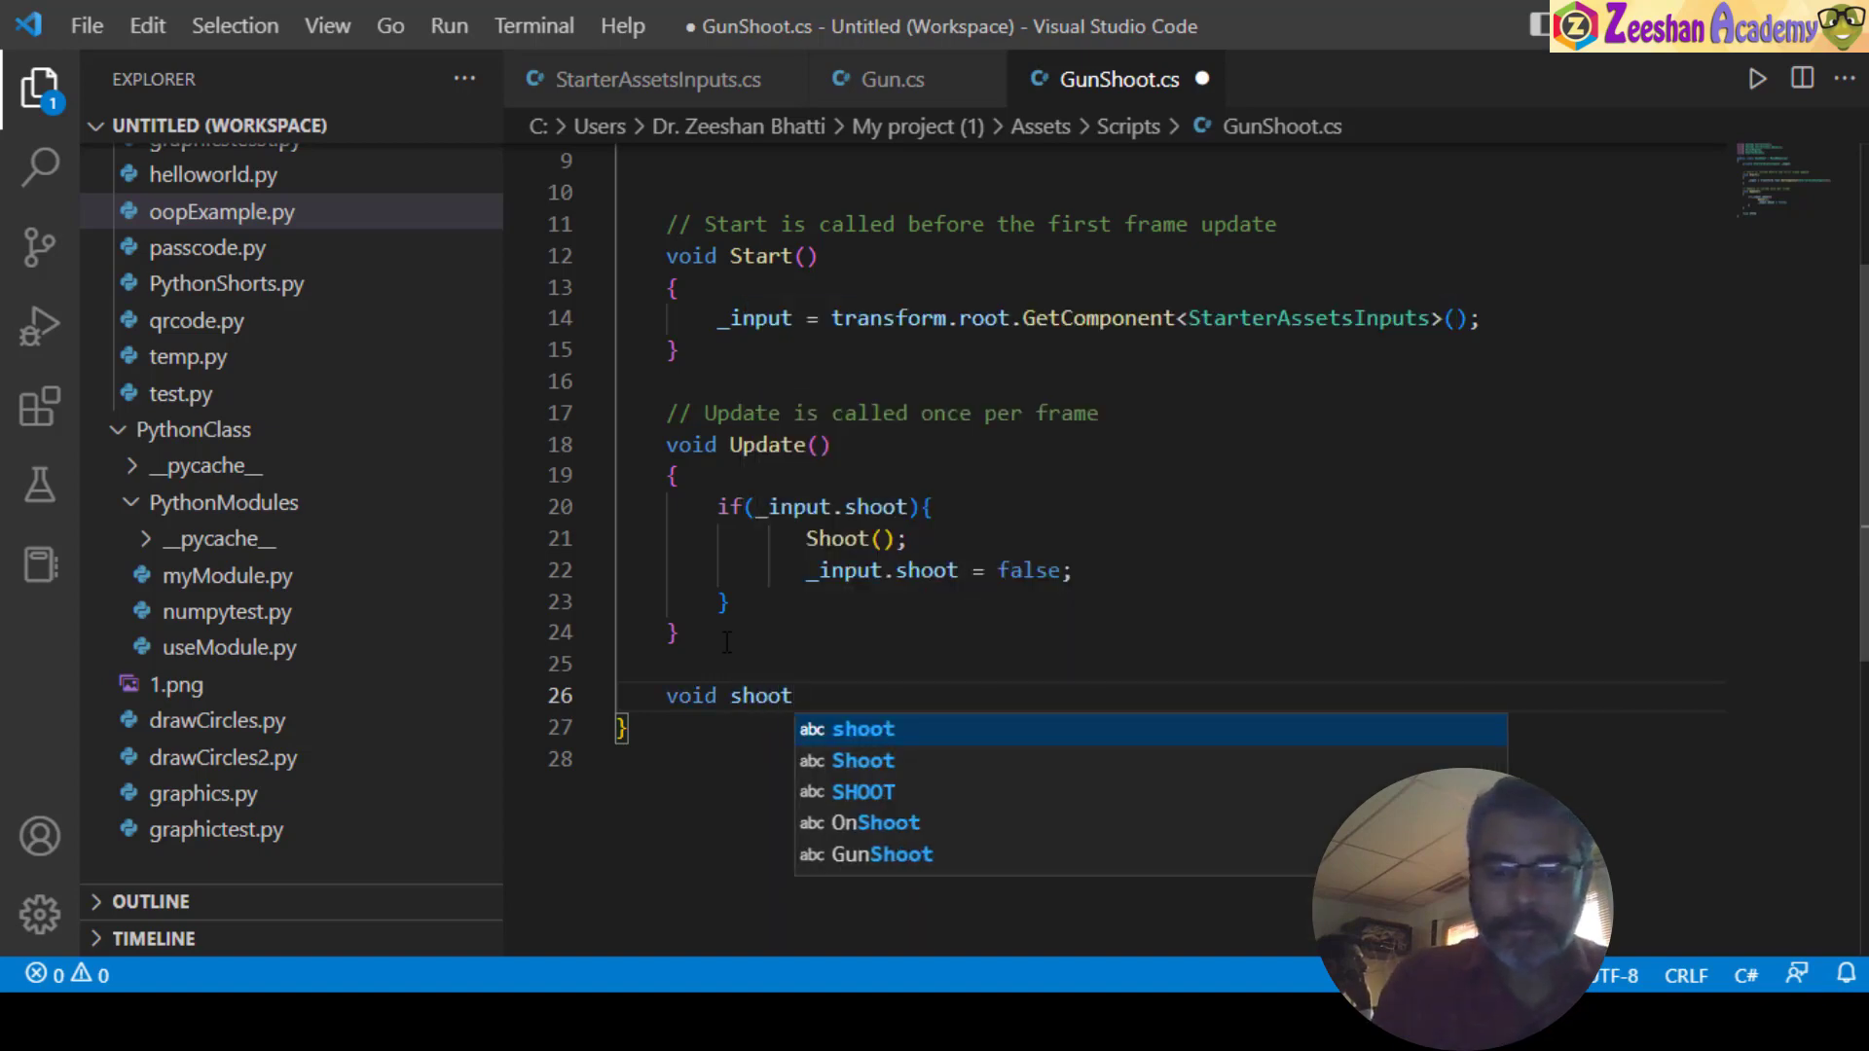
pyautogui.write('(){}/')
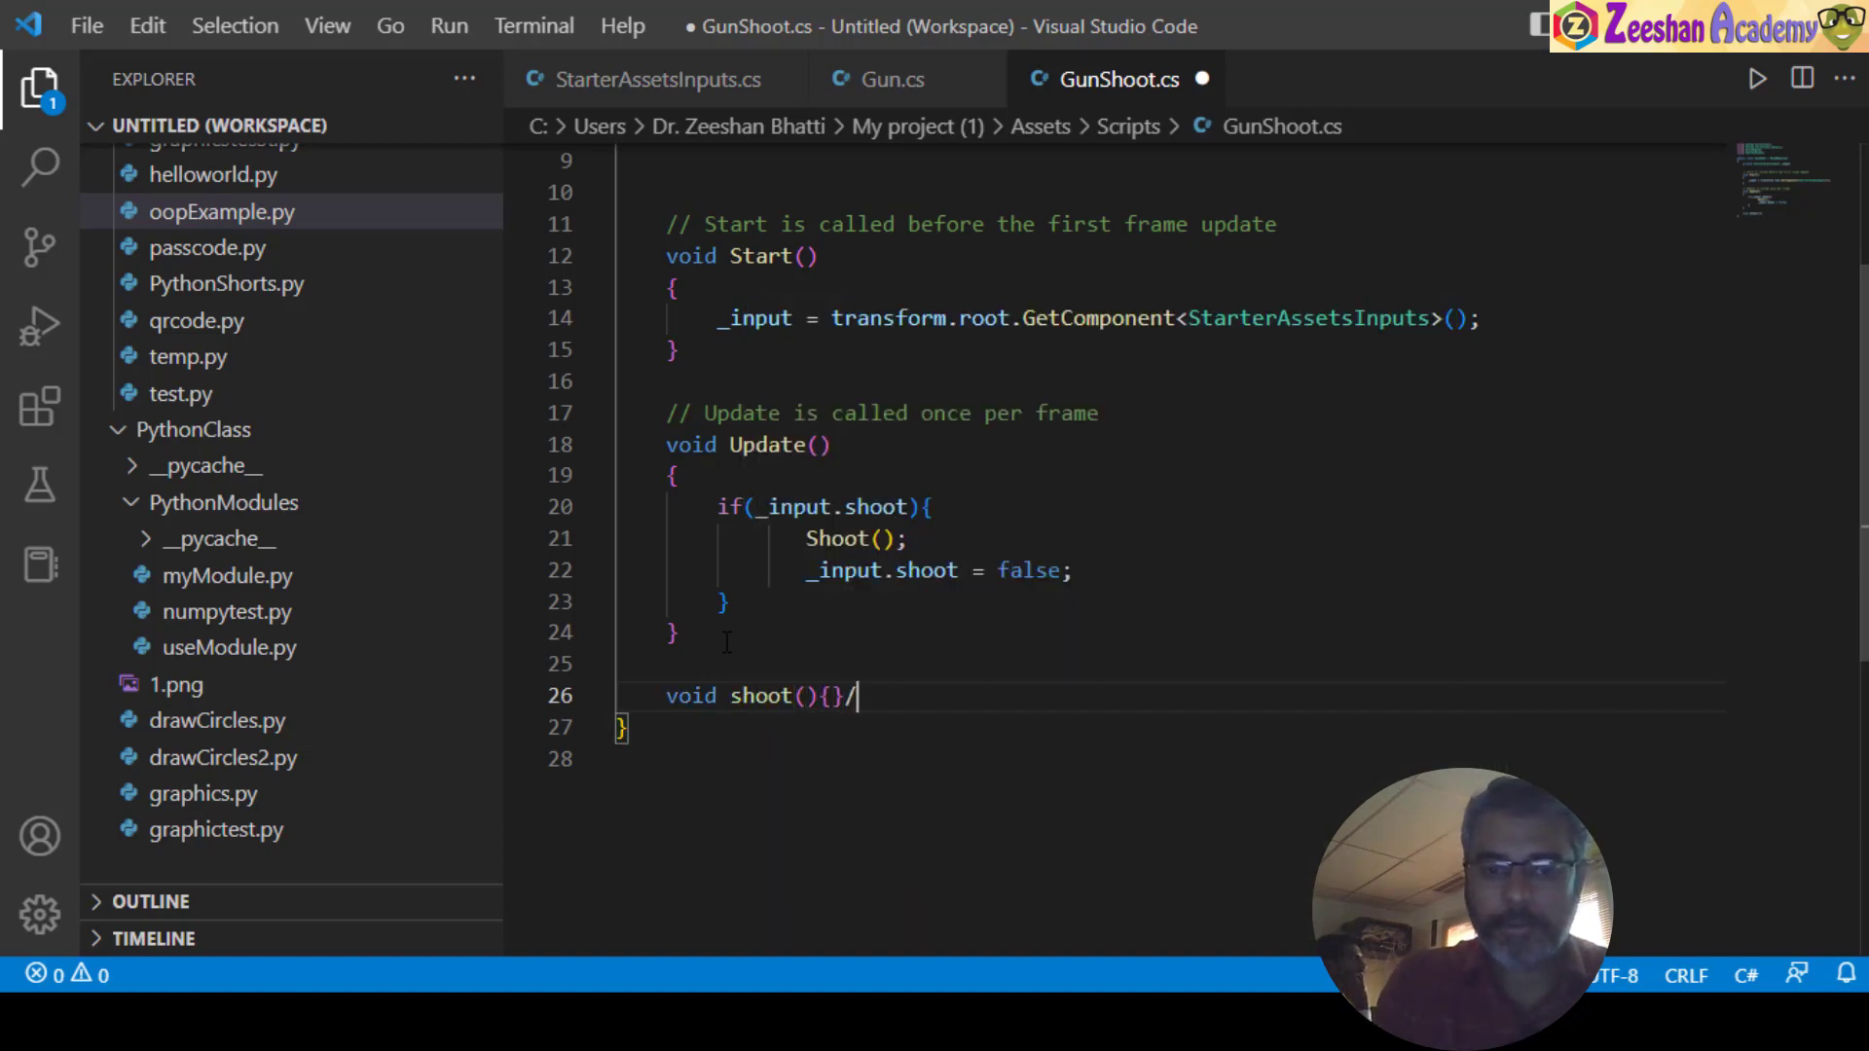
pyautogui.press('BackSpace')
pyautogui.press('Left')
pyautogui.press('Return')
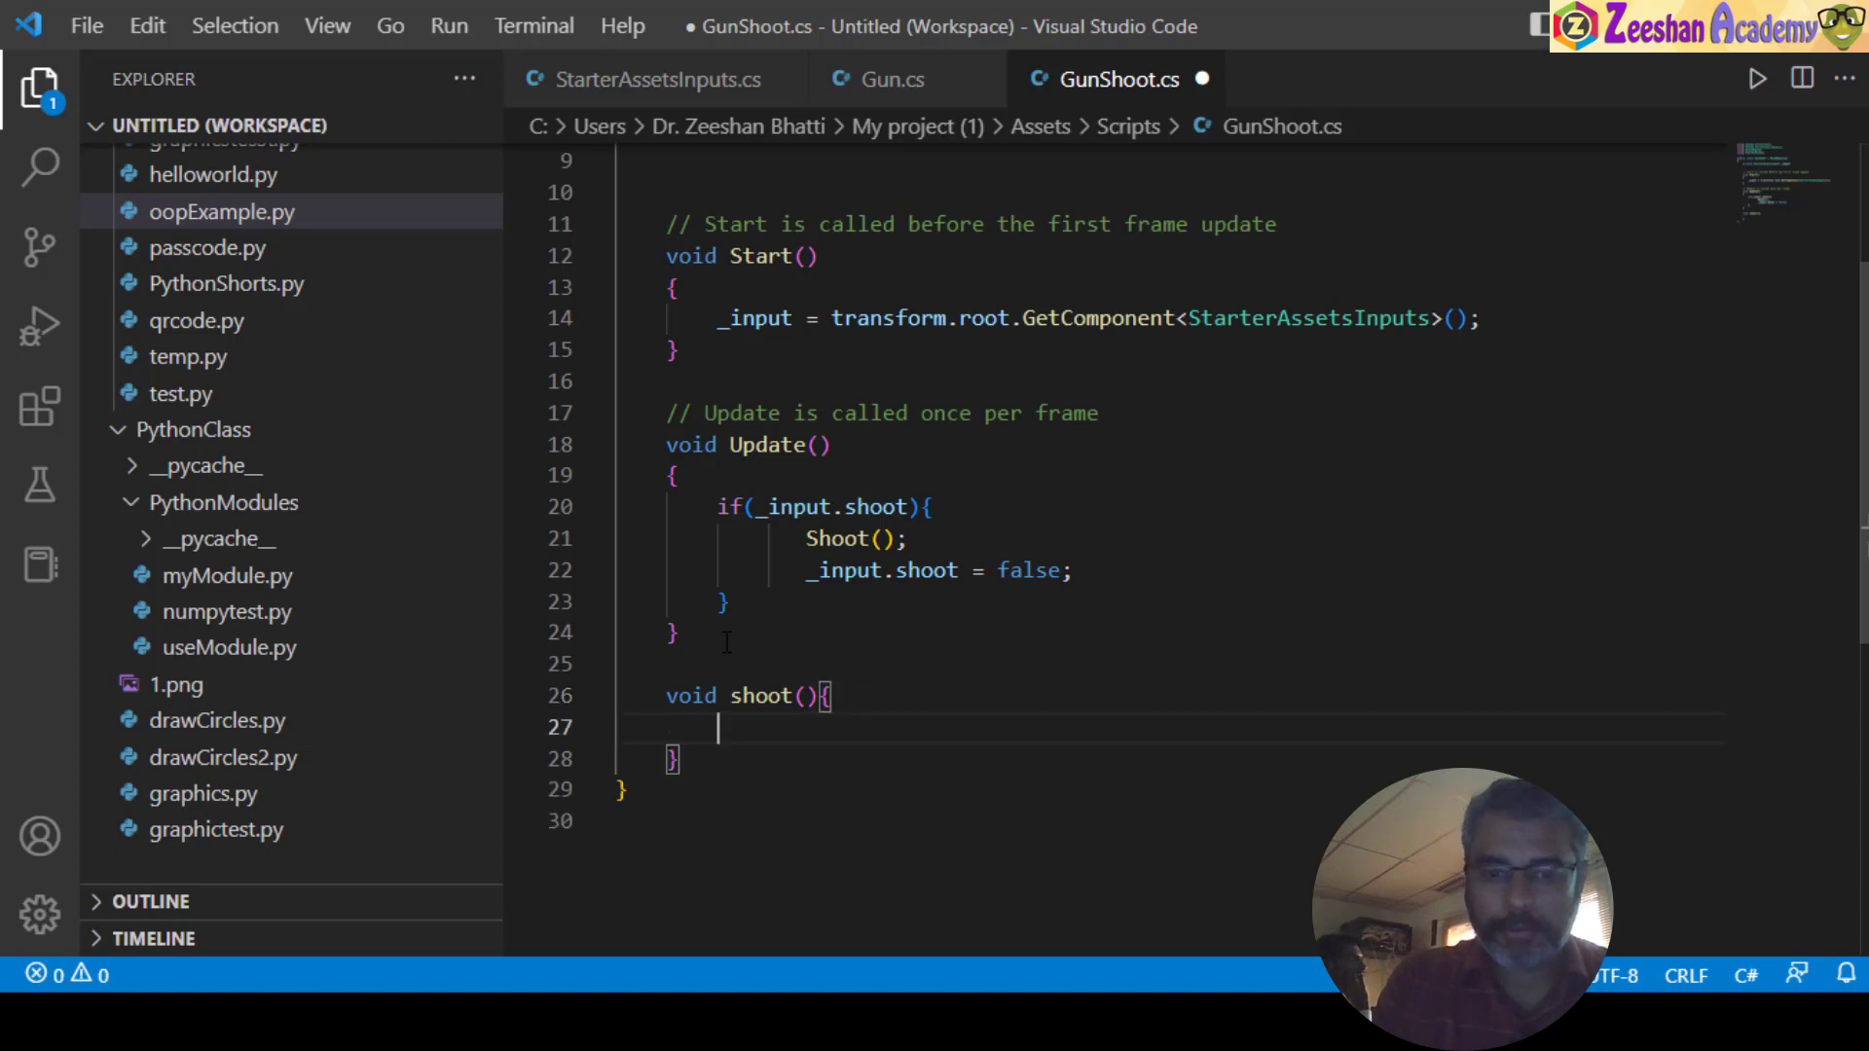
# - Capitalize the new method's name to Shoot and copy the line Debug.Log("Shoot"); from Gun.cs into its body
pyautogui.click(892, 79)
pyautogui.moveTo(716, 604); pyautogui.dragTo(958, 605)
pyautogui.hotkey('ctrl', 'c')
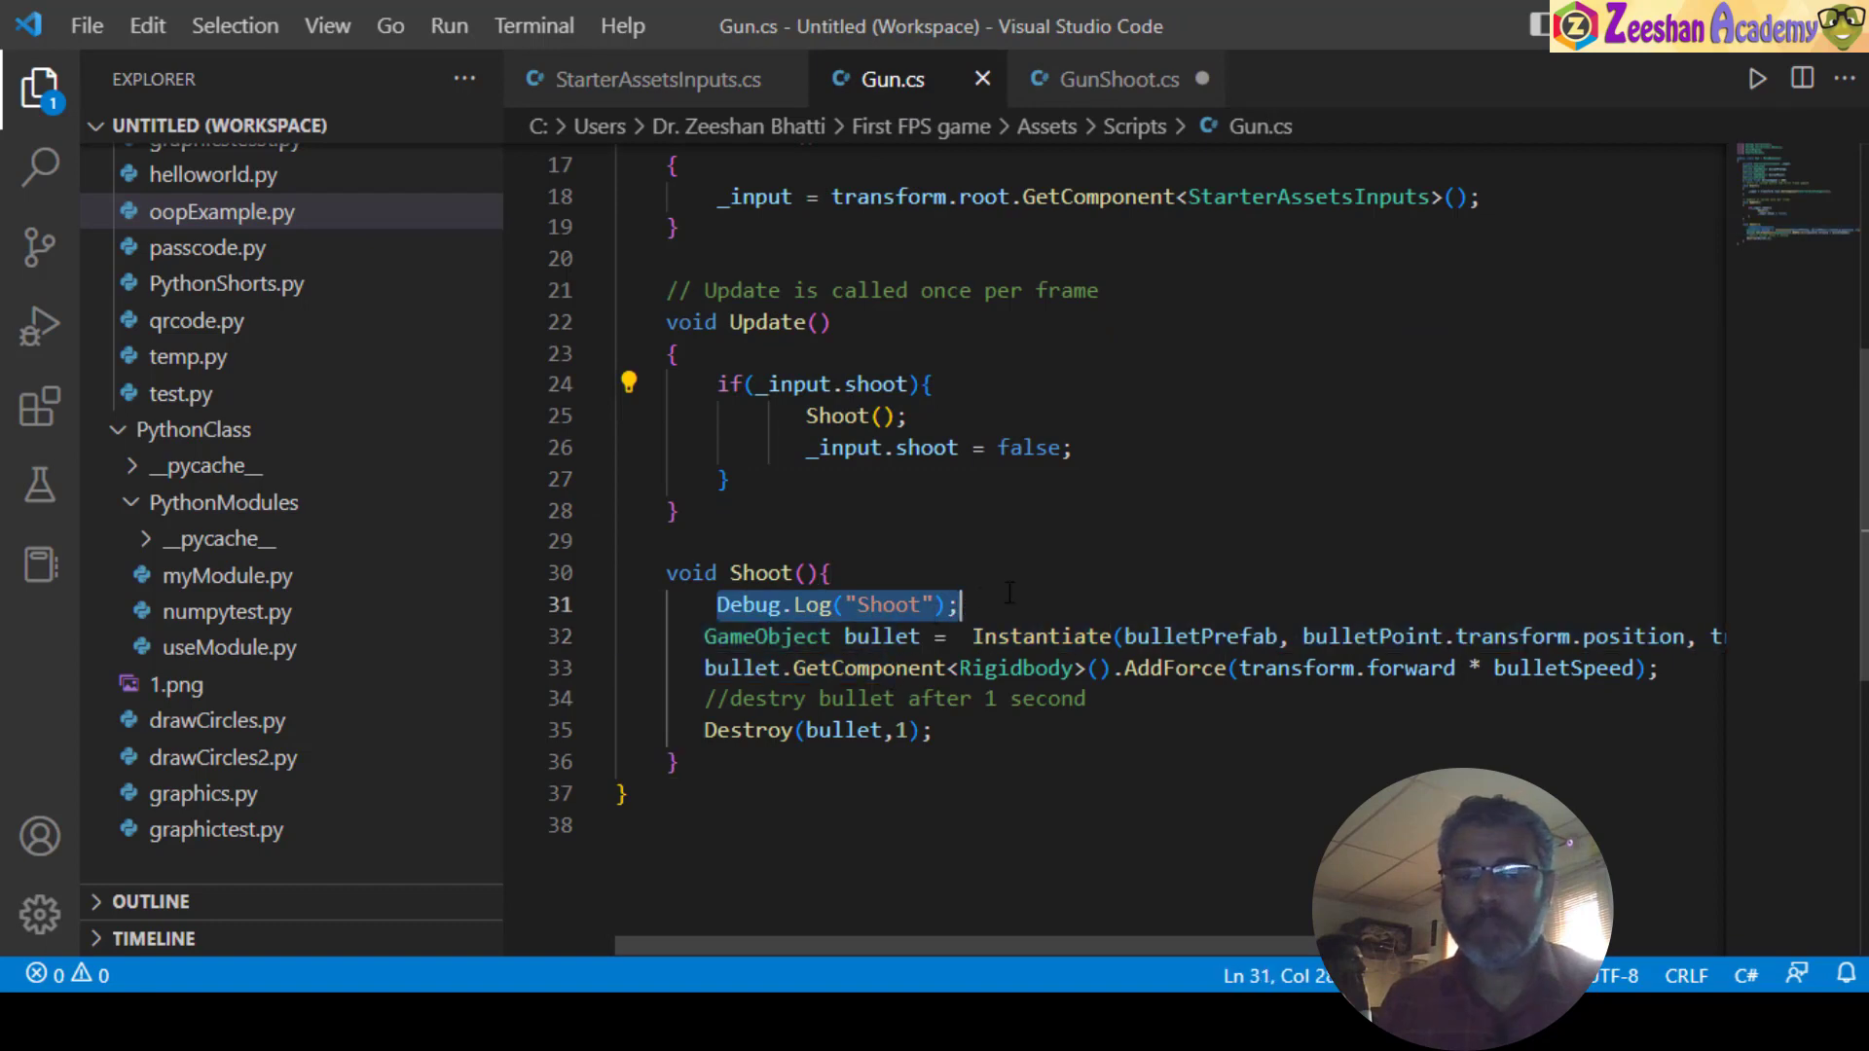
pyautogui.click(1120, 79)
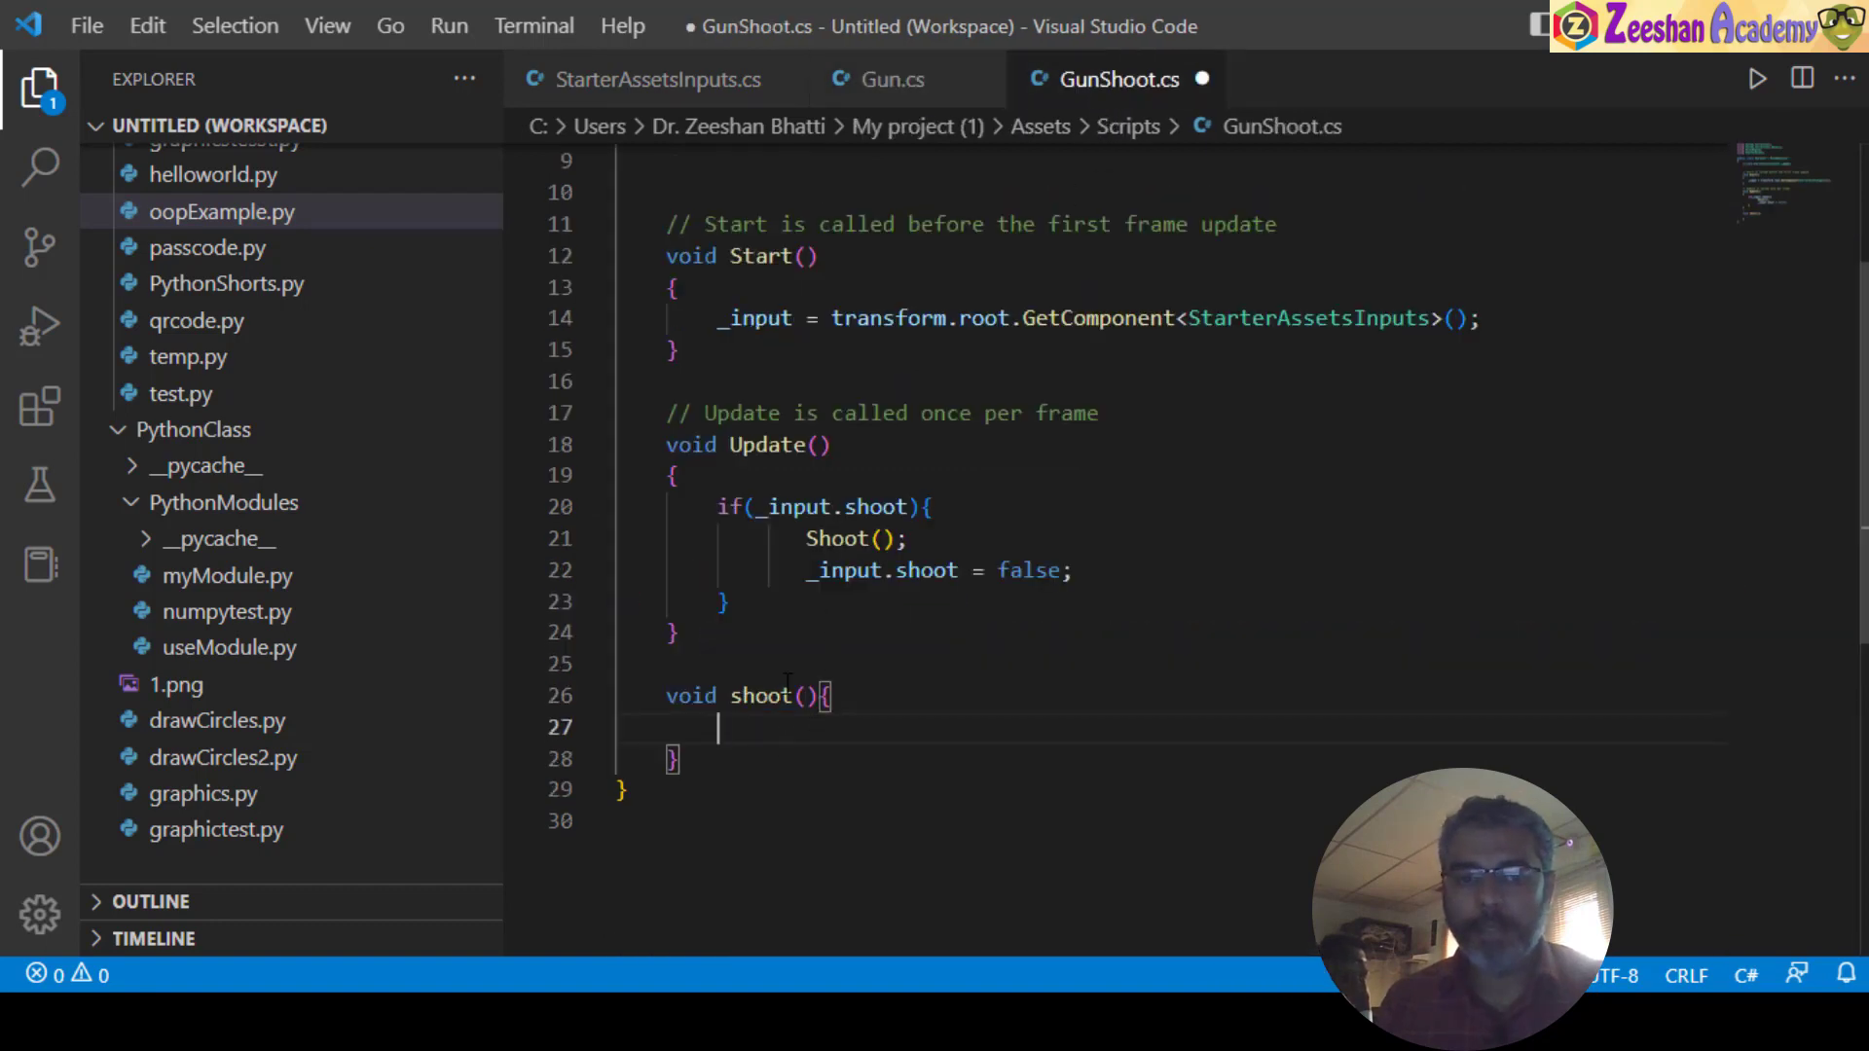
pyautogui.click(742, 695)
pyautogui.press('BackSpace')
pyautogui.write('S')
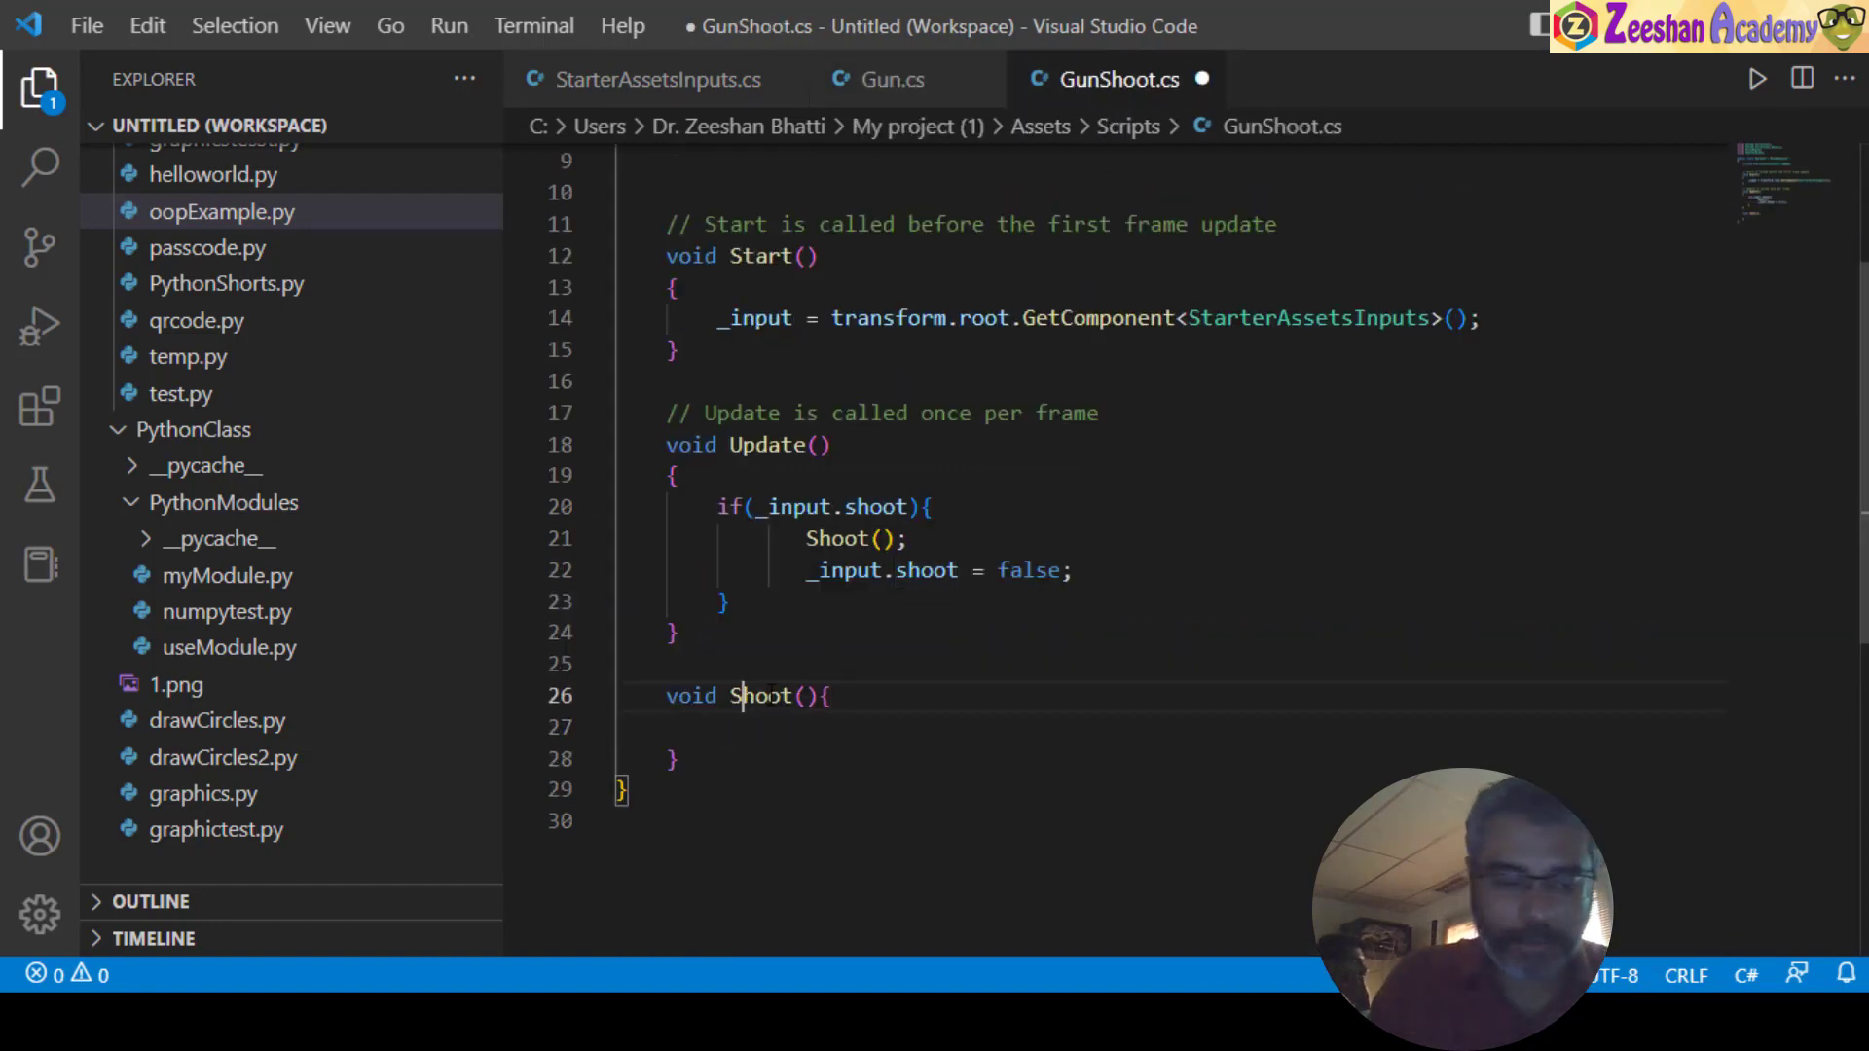
pyautogui.press('Down')
pyautogui.hotkey('ctrl', 'v')
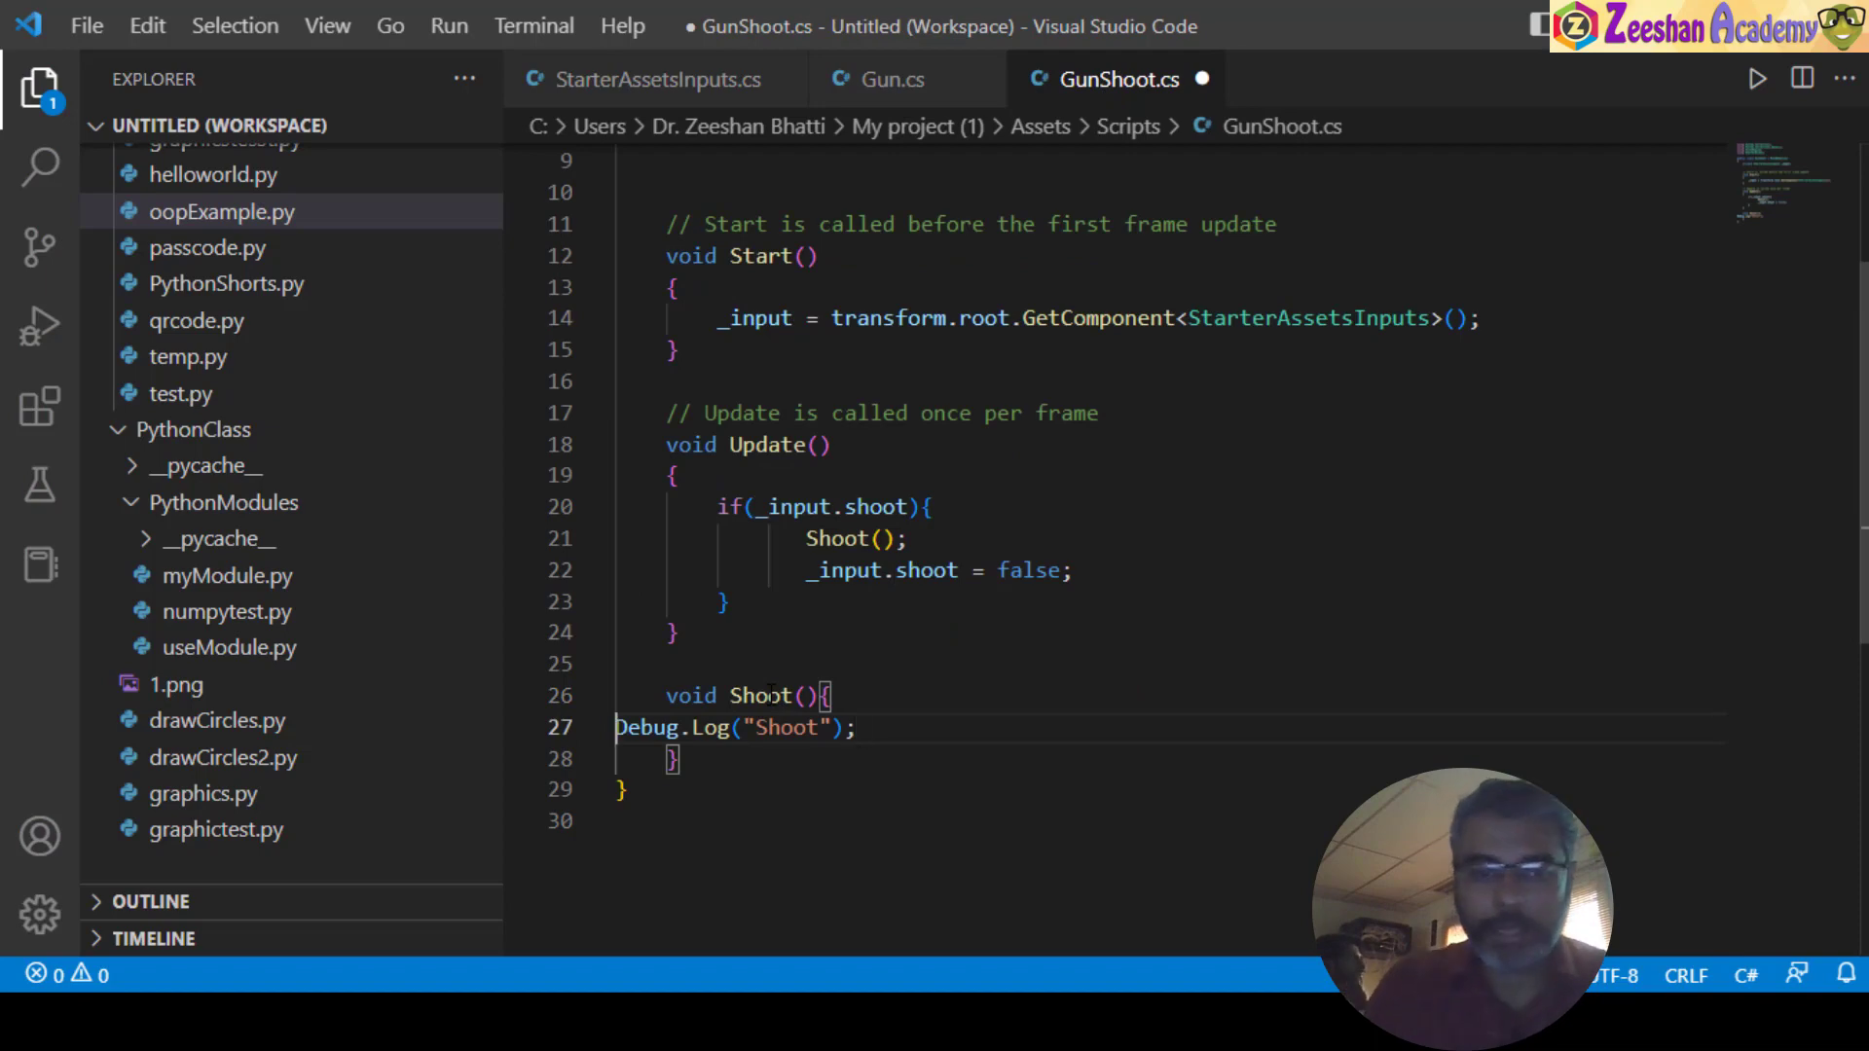
# - Indent the Debug.Log("Shoot"); line inside the Shoot() method of GunShoot.cs
pyautogui.press('Tab')
pyautogui.press('Tab')
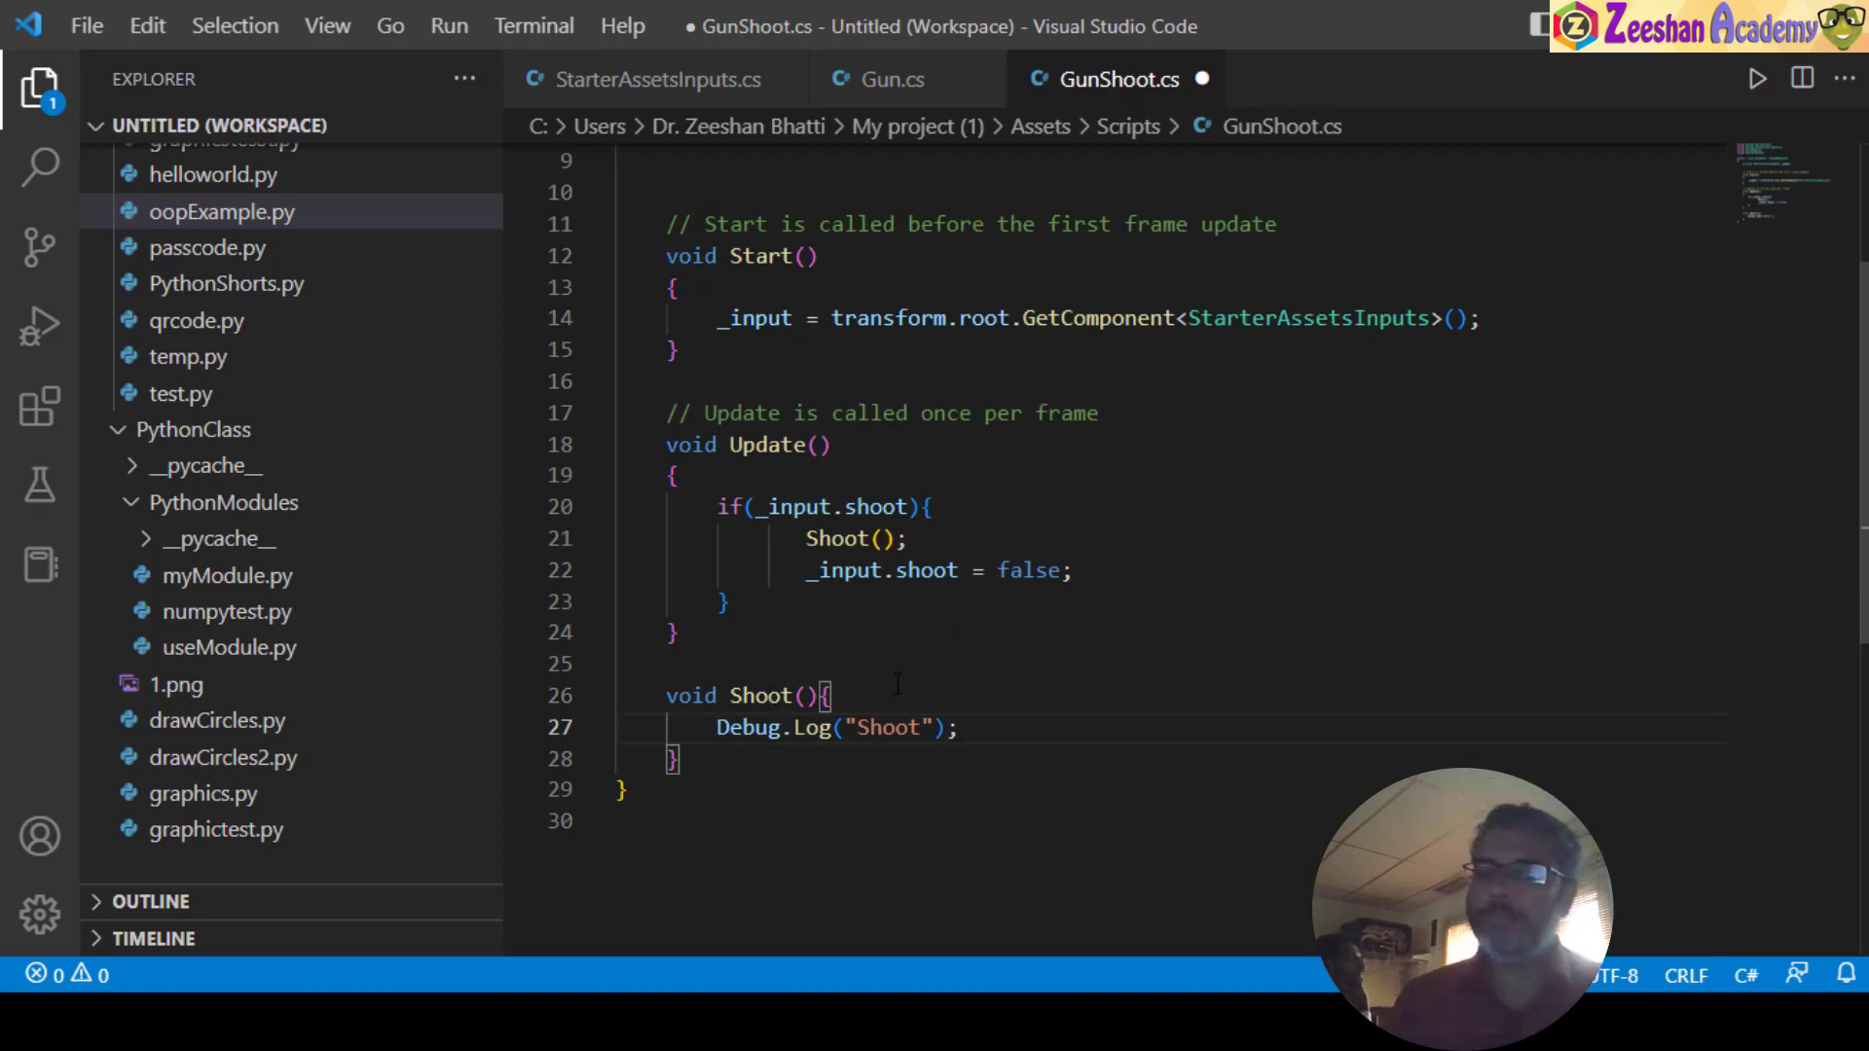
pyautogui.click(897, 685)
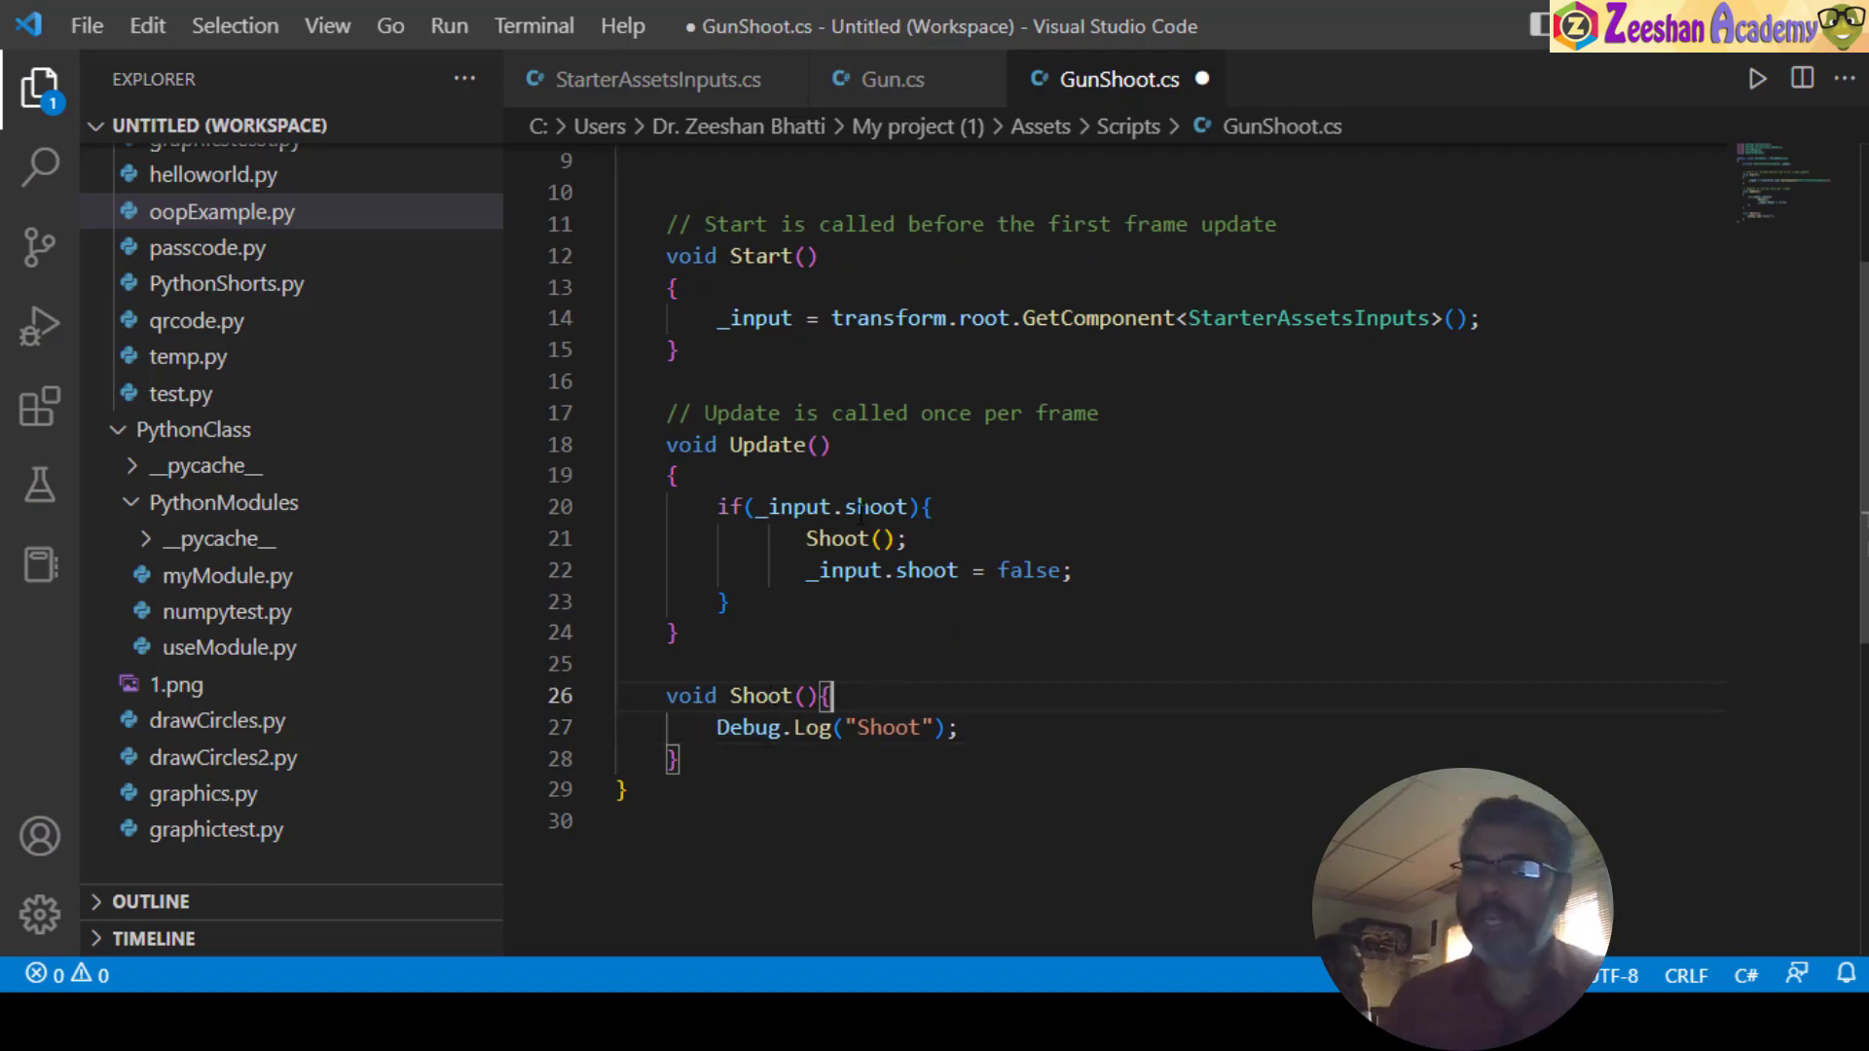
# - Examine how Start() gets _input, how Update() calls Shoot() and resets _input.shoot, and what the Shoot() method logs
pyautogui.click(755, 256)
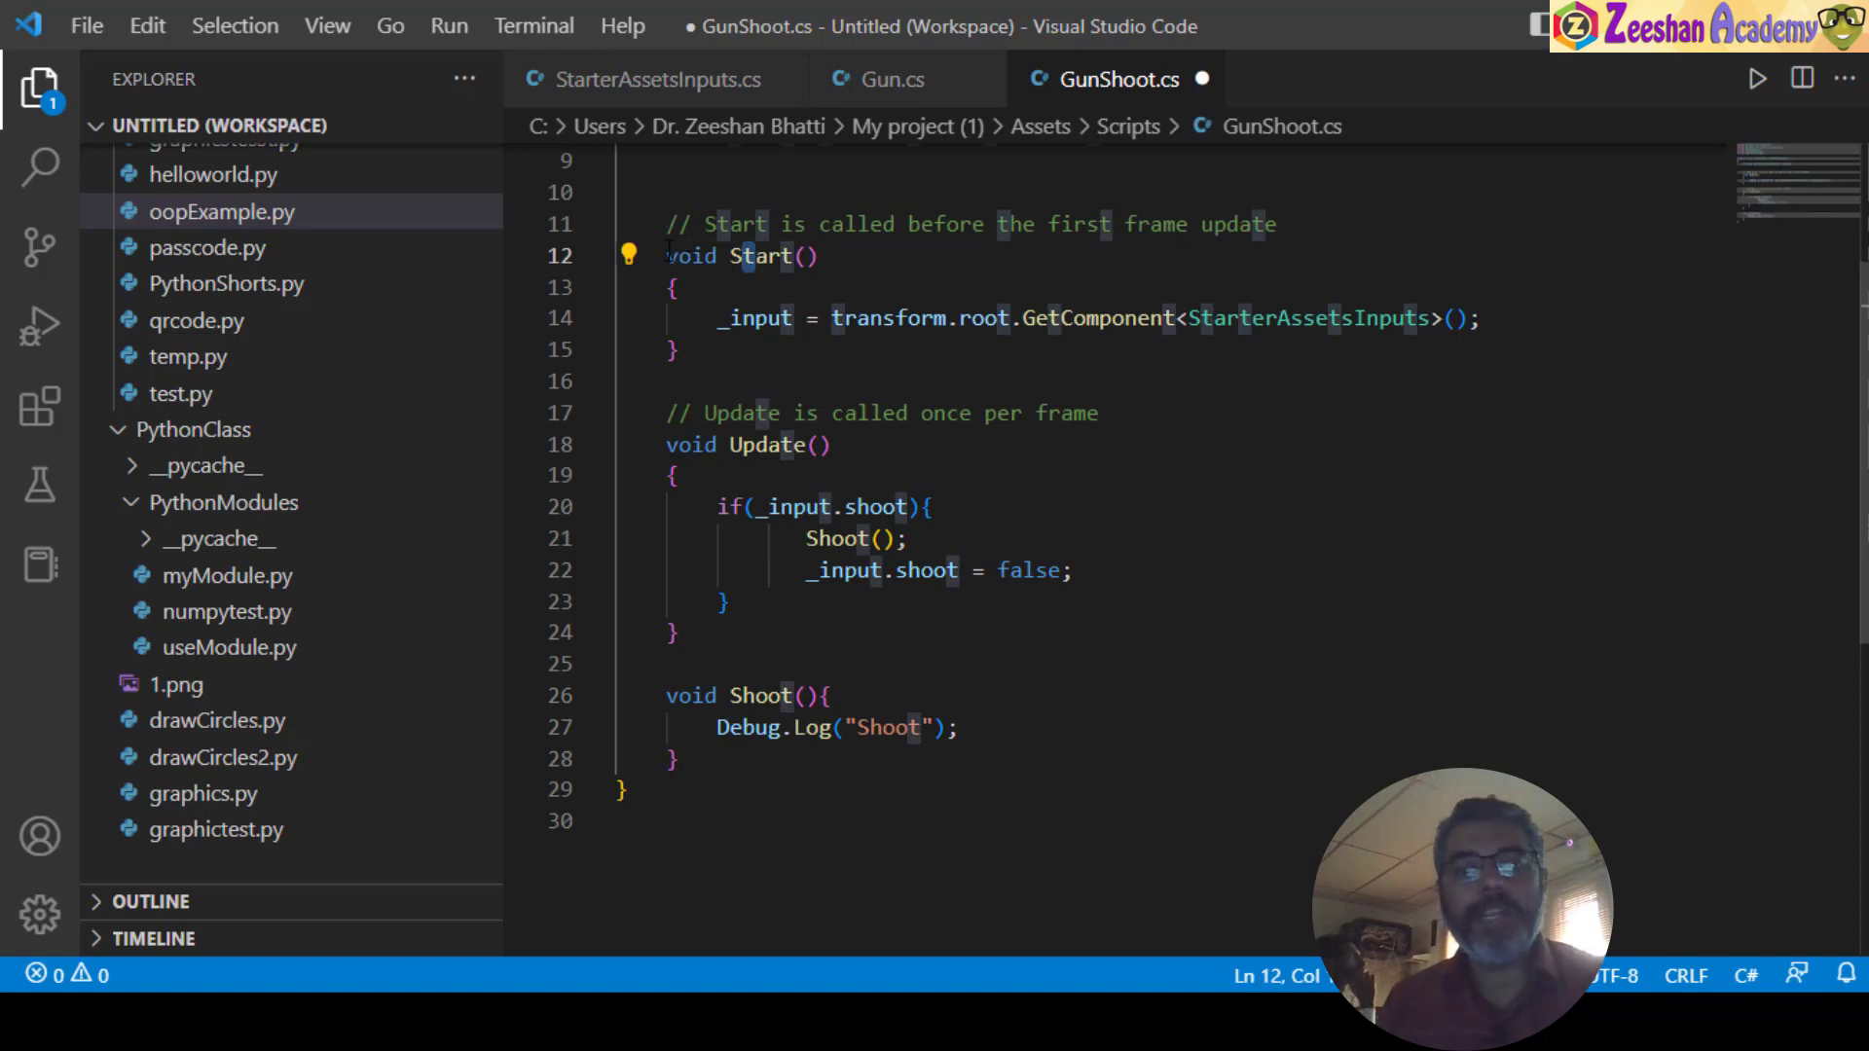
pyautogui.moveTo(647, 220); pyautogui.dragTo(756, 348)
pyautogui.click(668, 415)
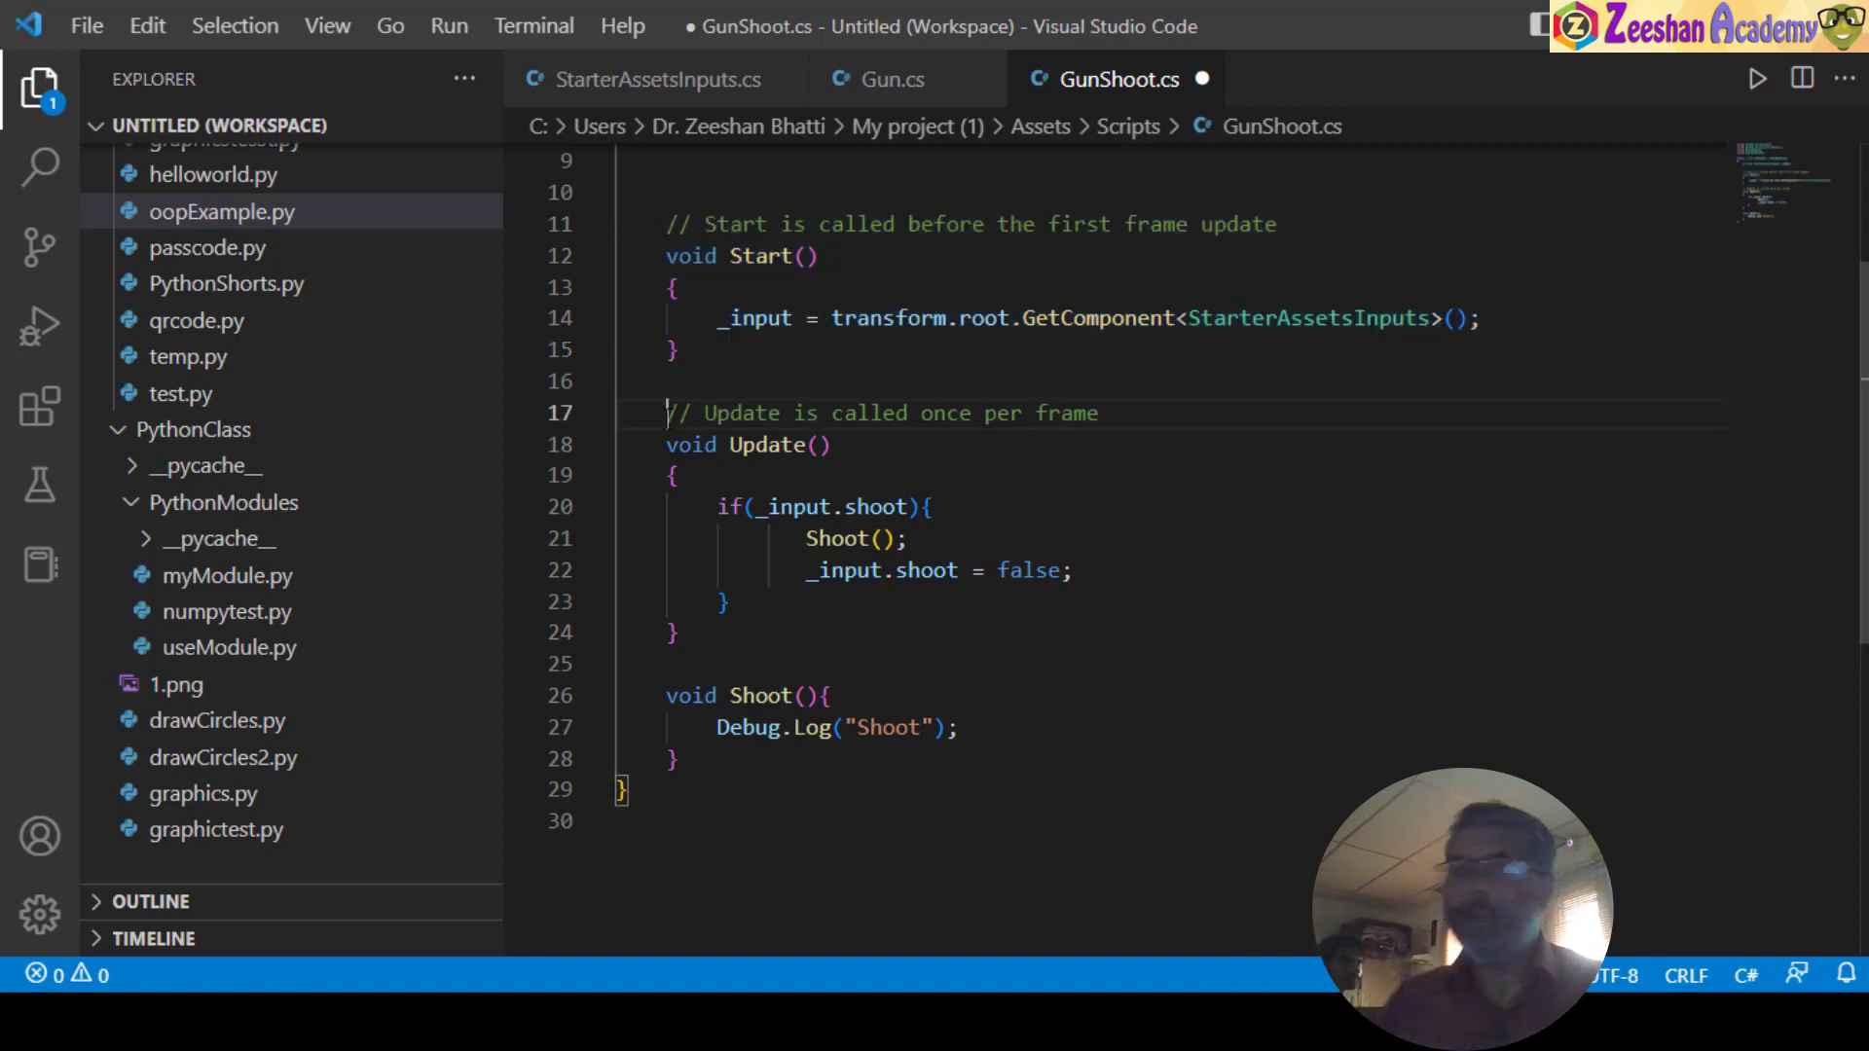
pyautogui.moveTo(620, 445); pyautogui.dragTo(919, 637)
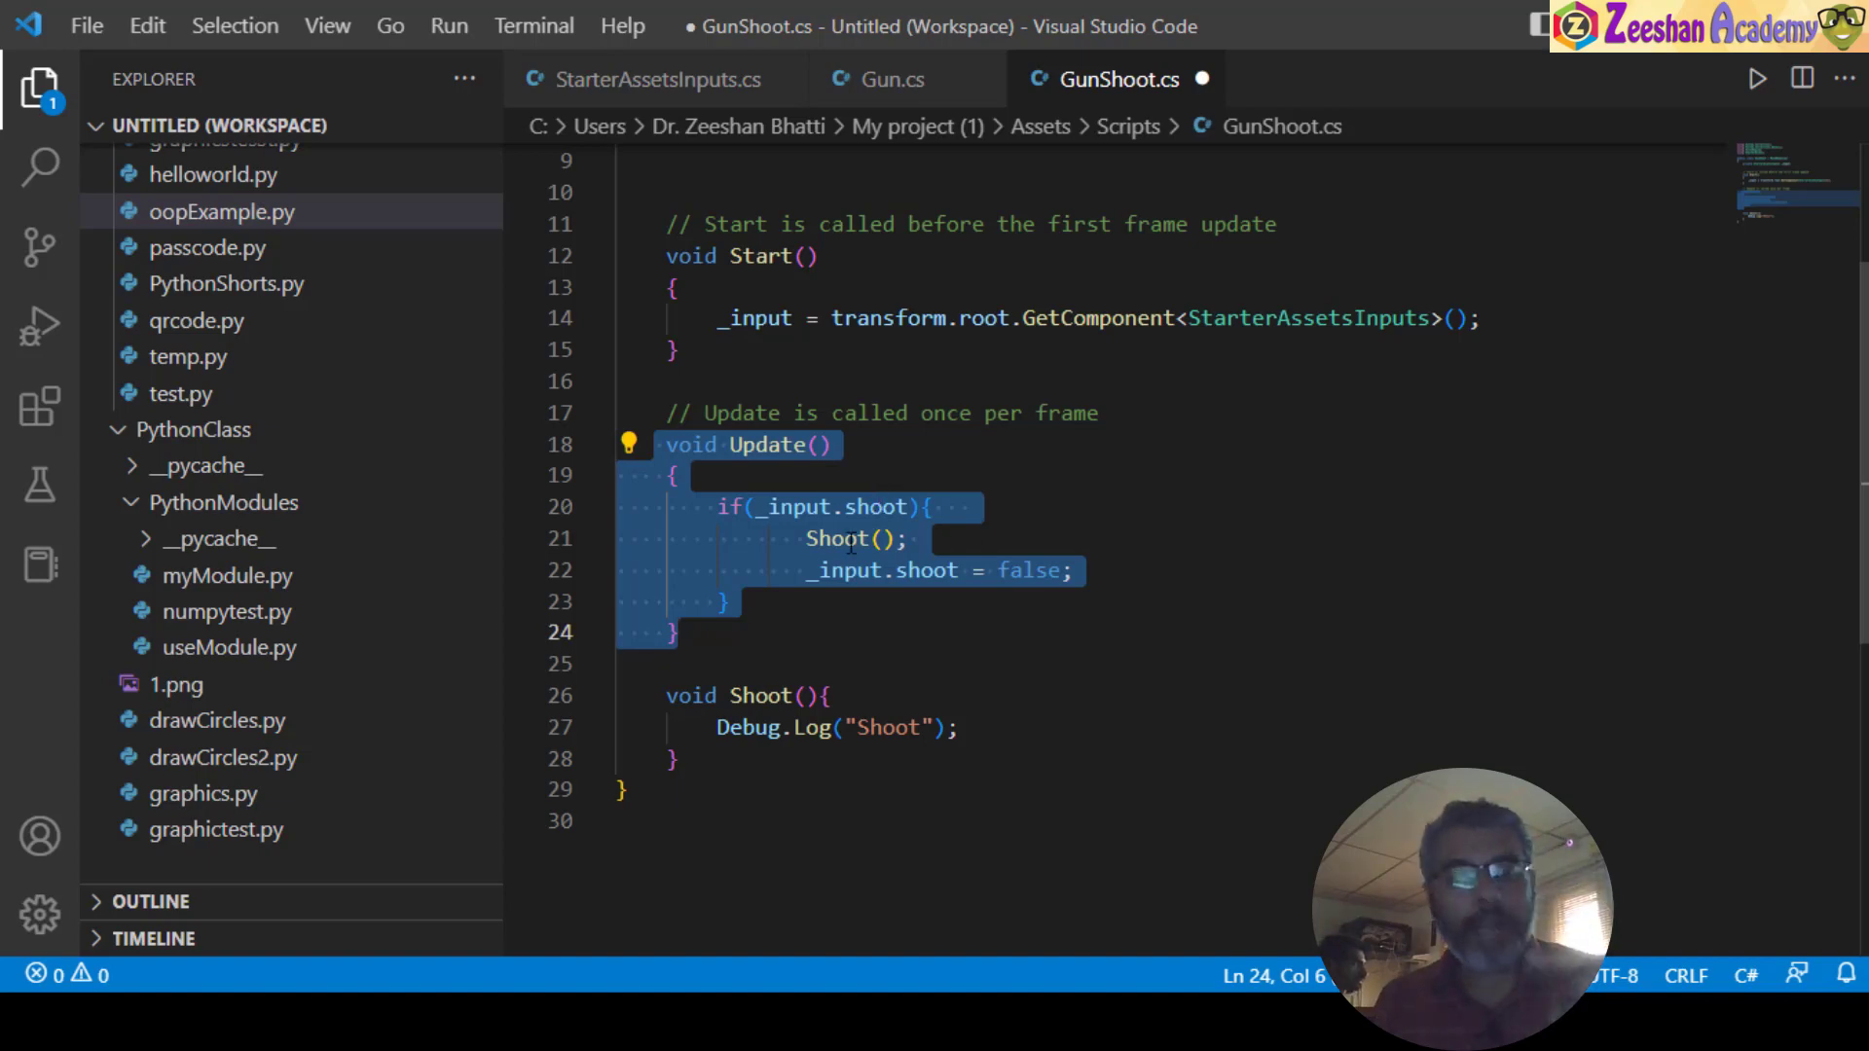
pyautogui.moveTo(806, 539); pyautogui.dragTo(918, 539)
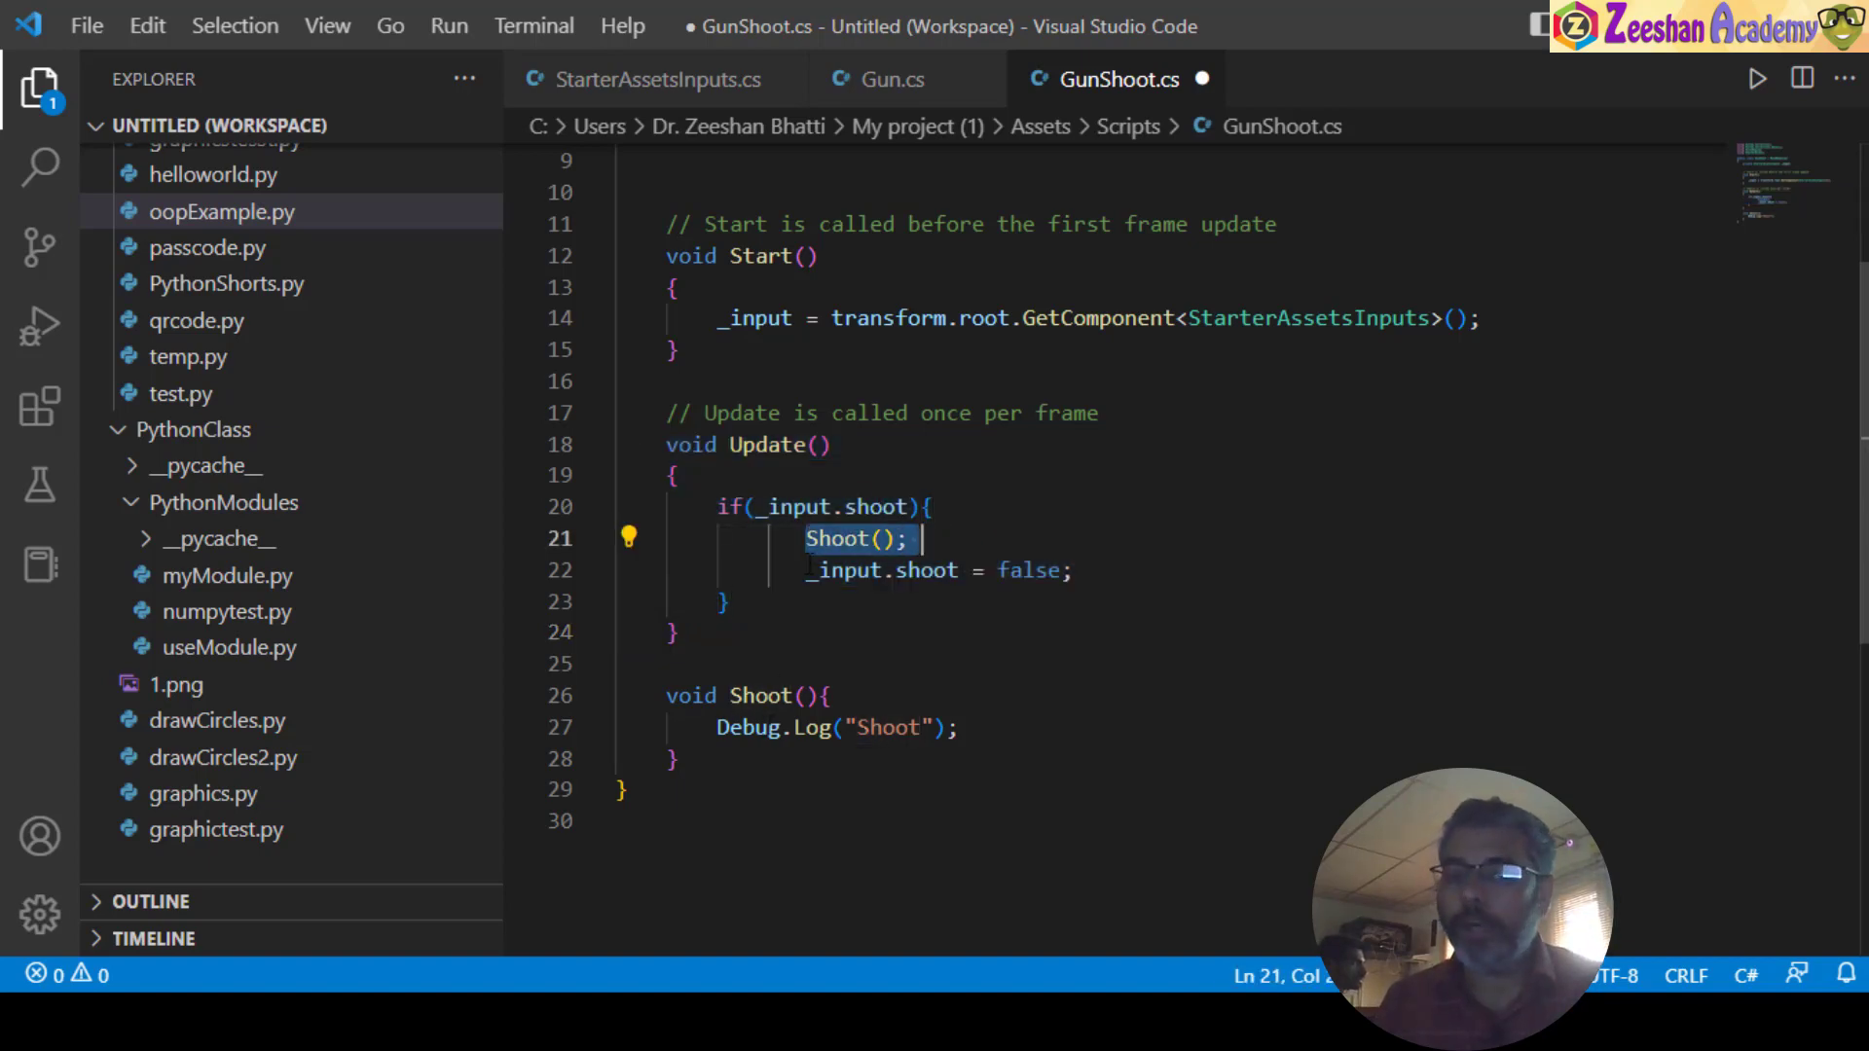
pyautogui.moveTo(809, 570); pyautogui.dragTo(956, 582)
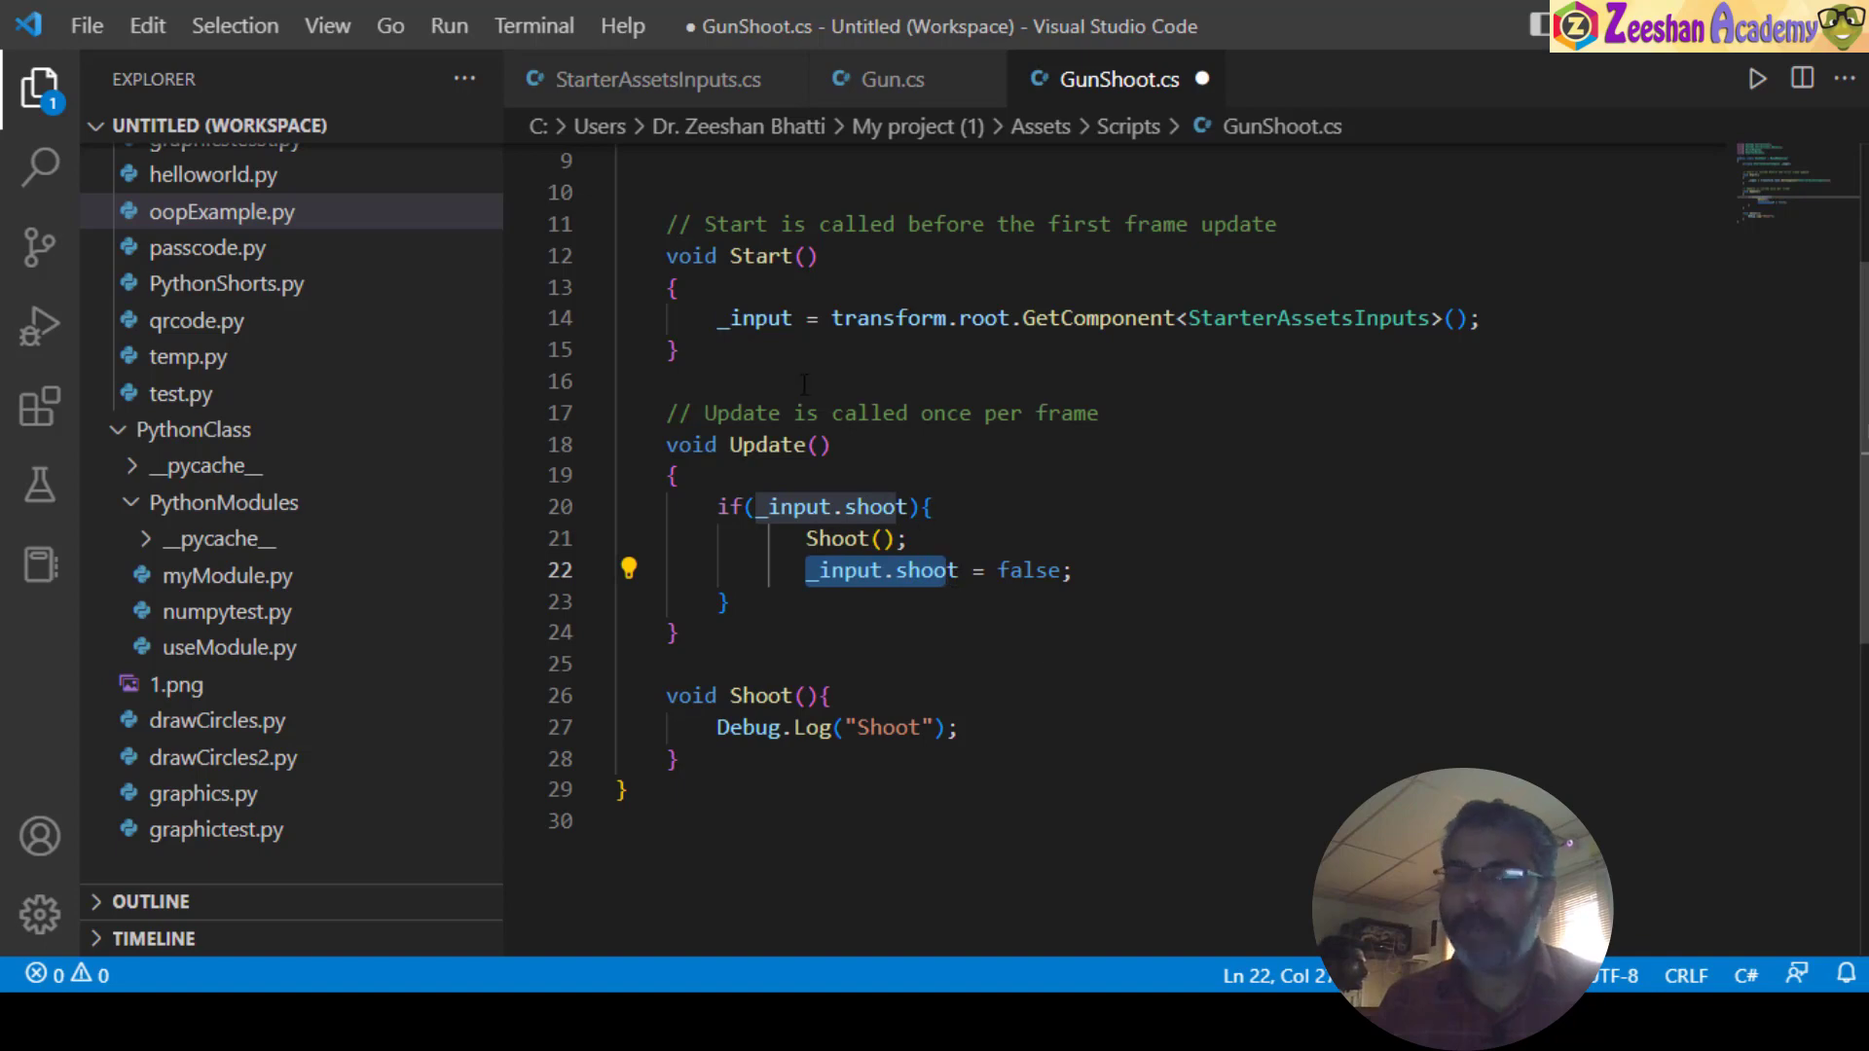
pyautogui.moveTo(1078, 596); pyautogui.dragTo(808, 587)
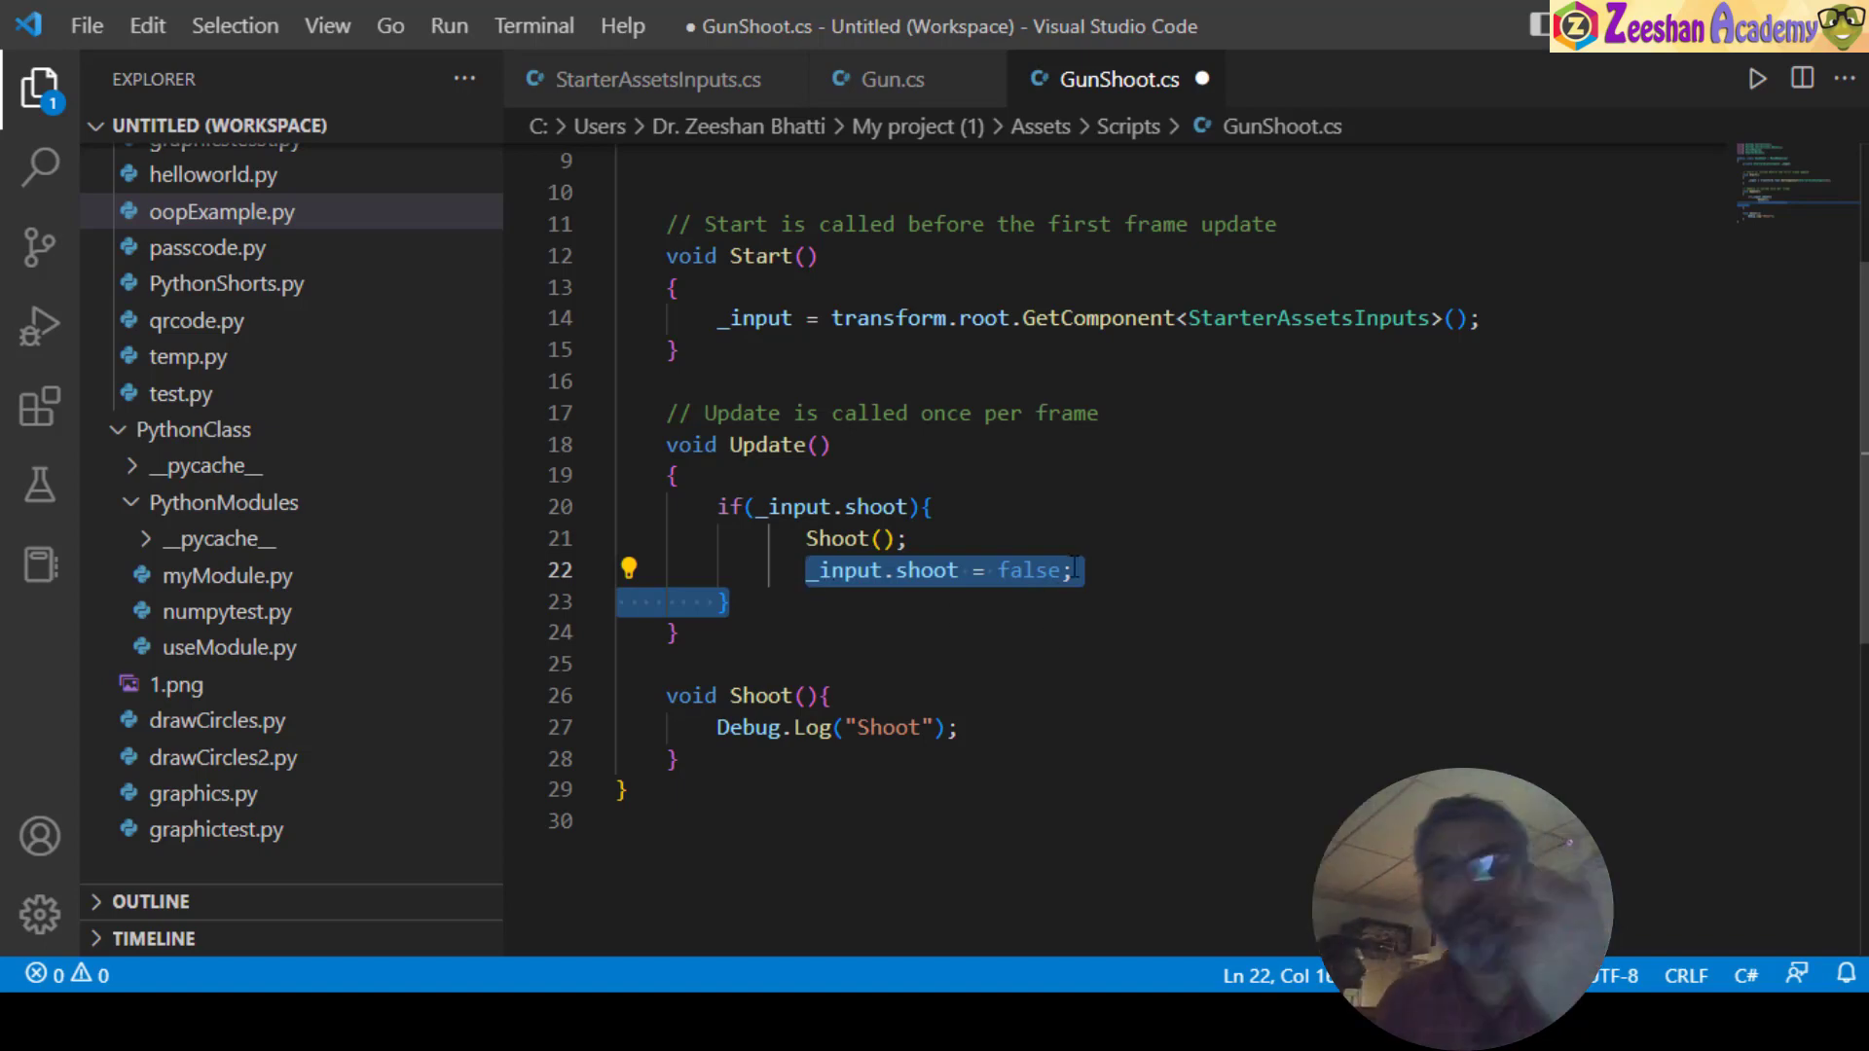
pyautogui.moveTo(1071, 569); pyautogui.dragTo(791, 568)
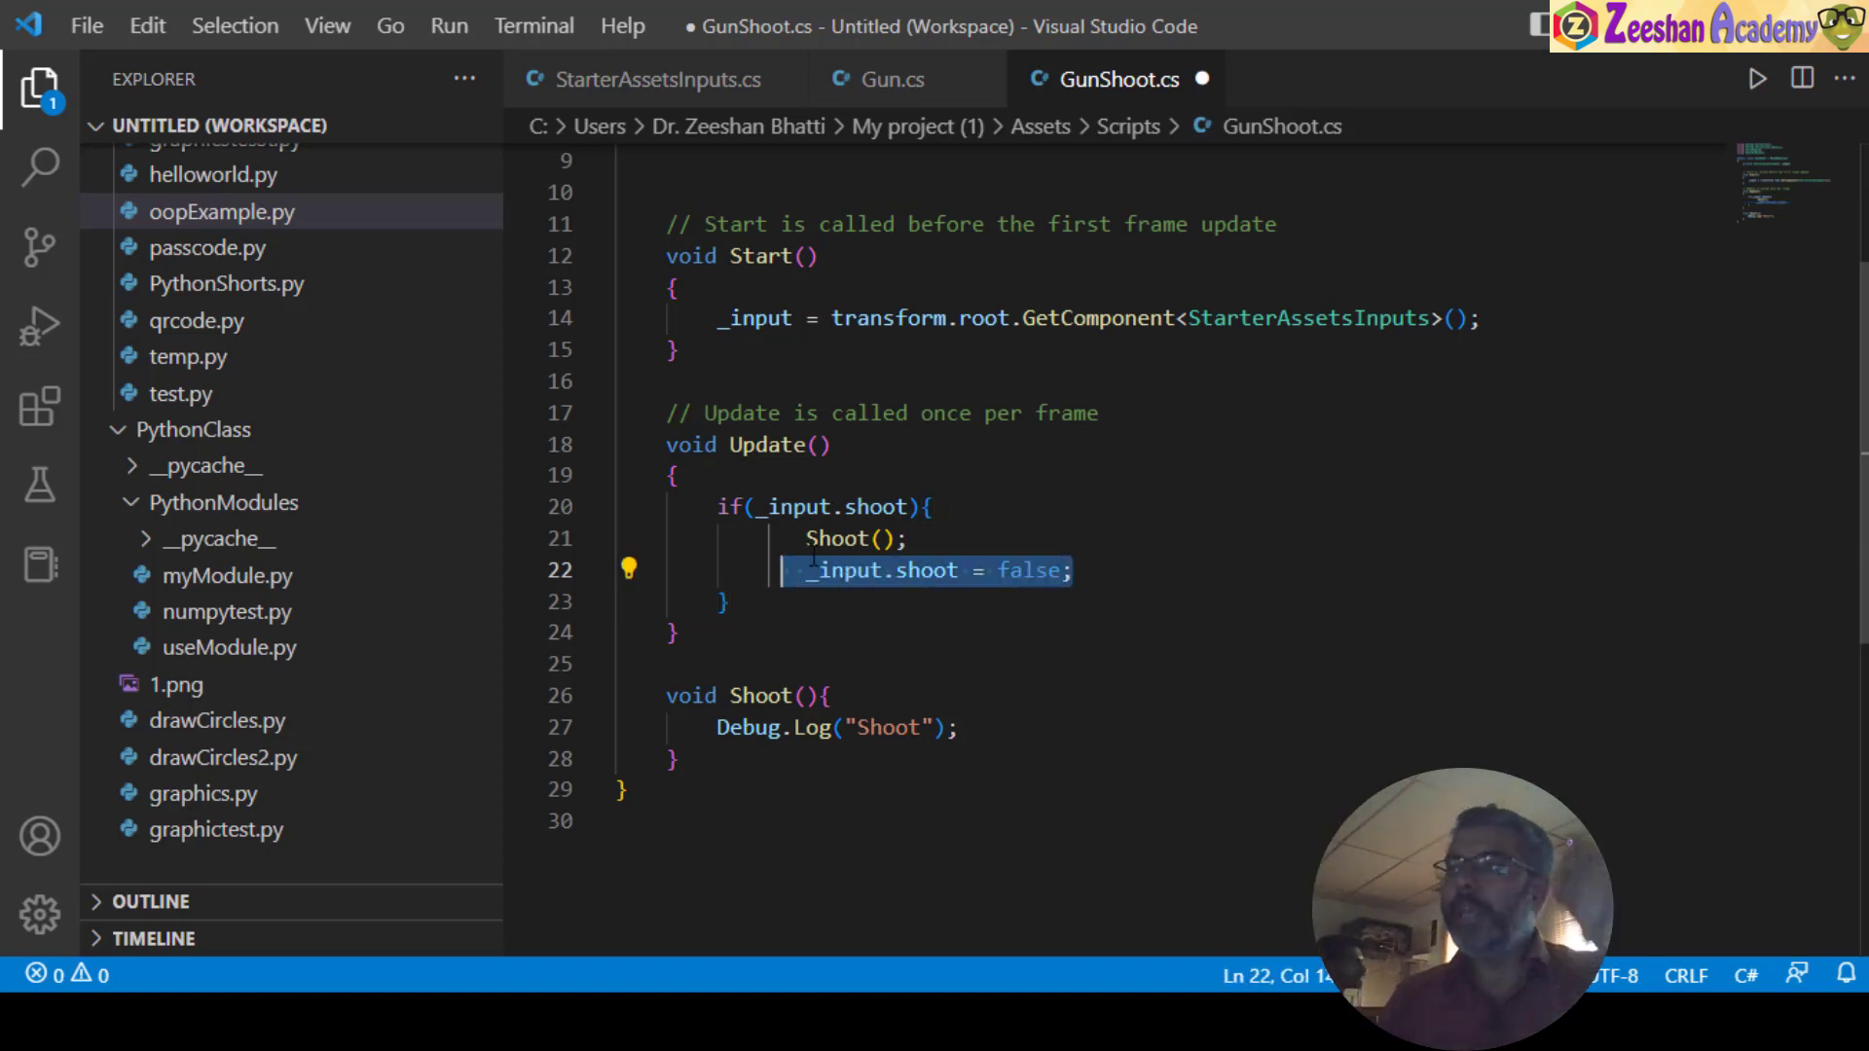
pyautogui.moveTo(806, 538); pyautogui.dragTo(906, 538)
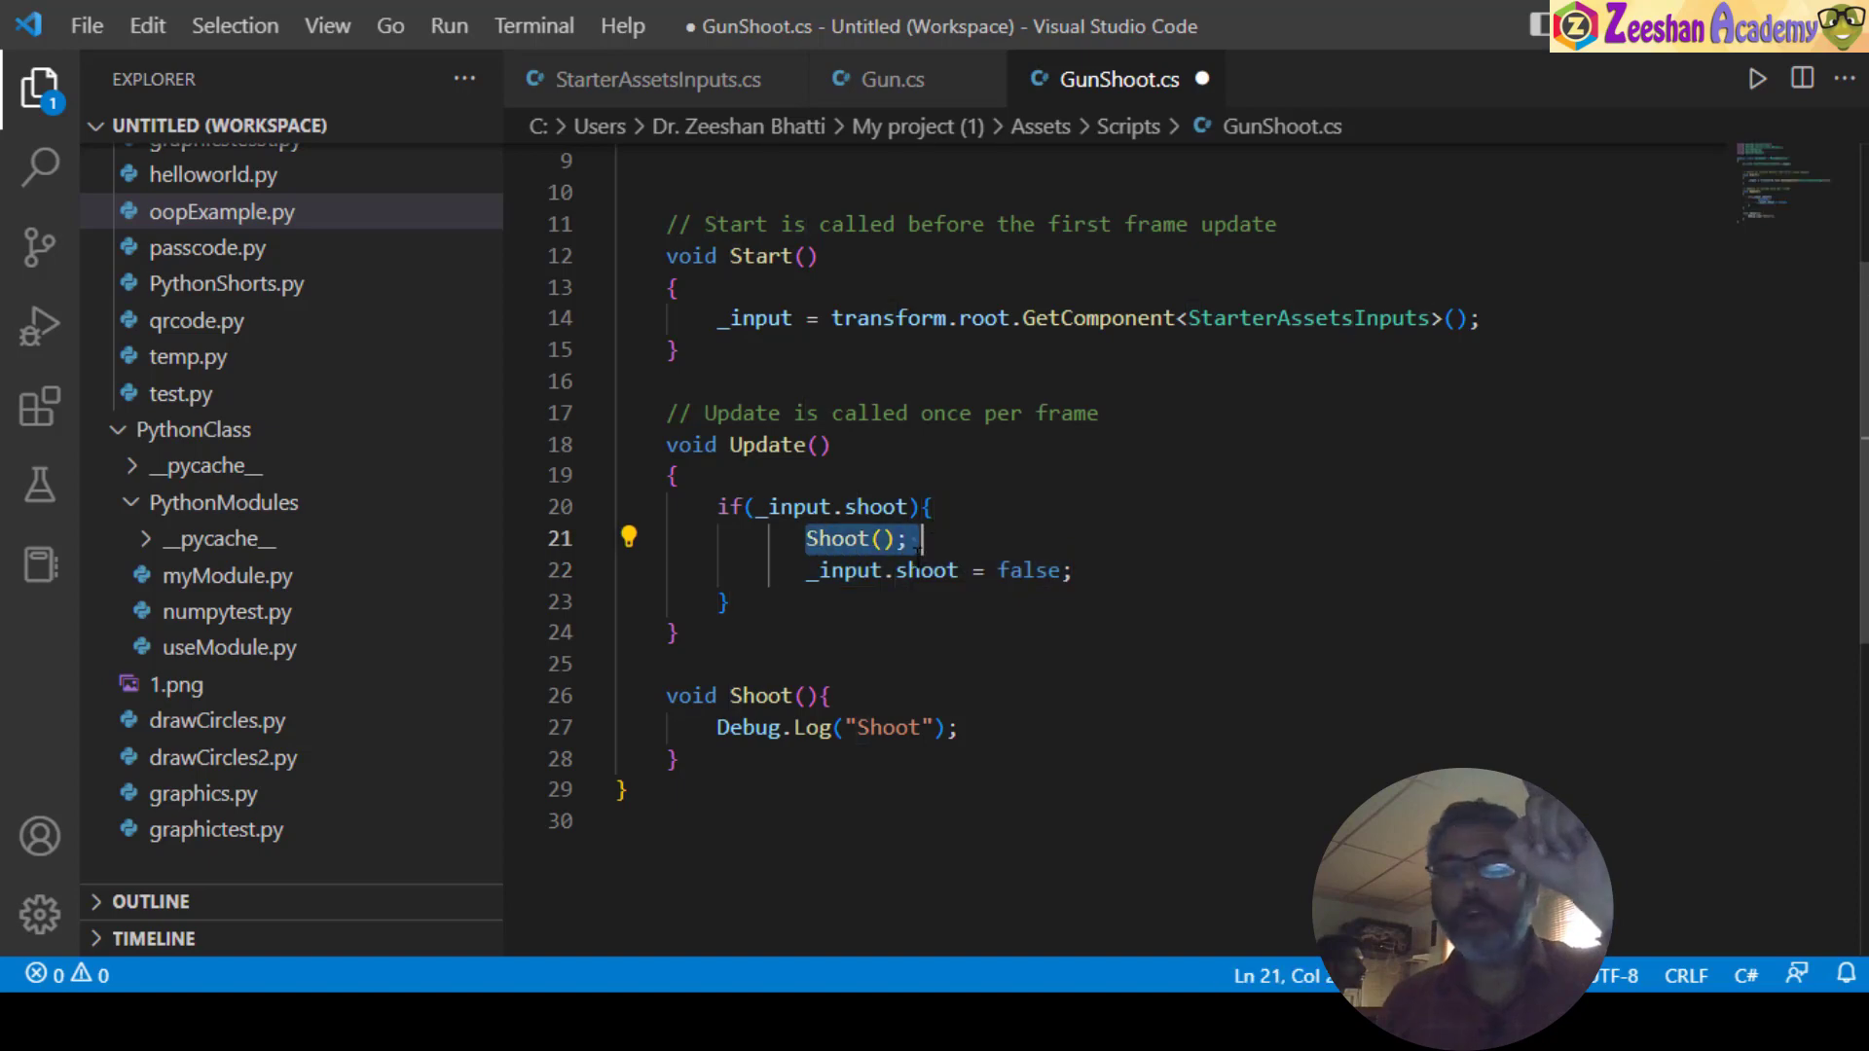
pyautogui.click(897, 570)
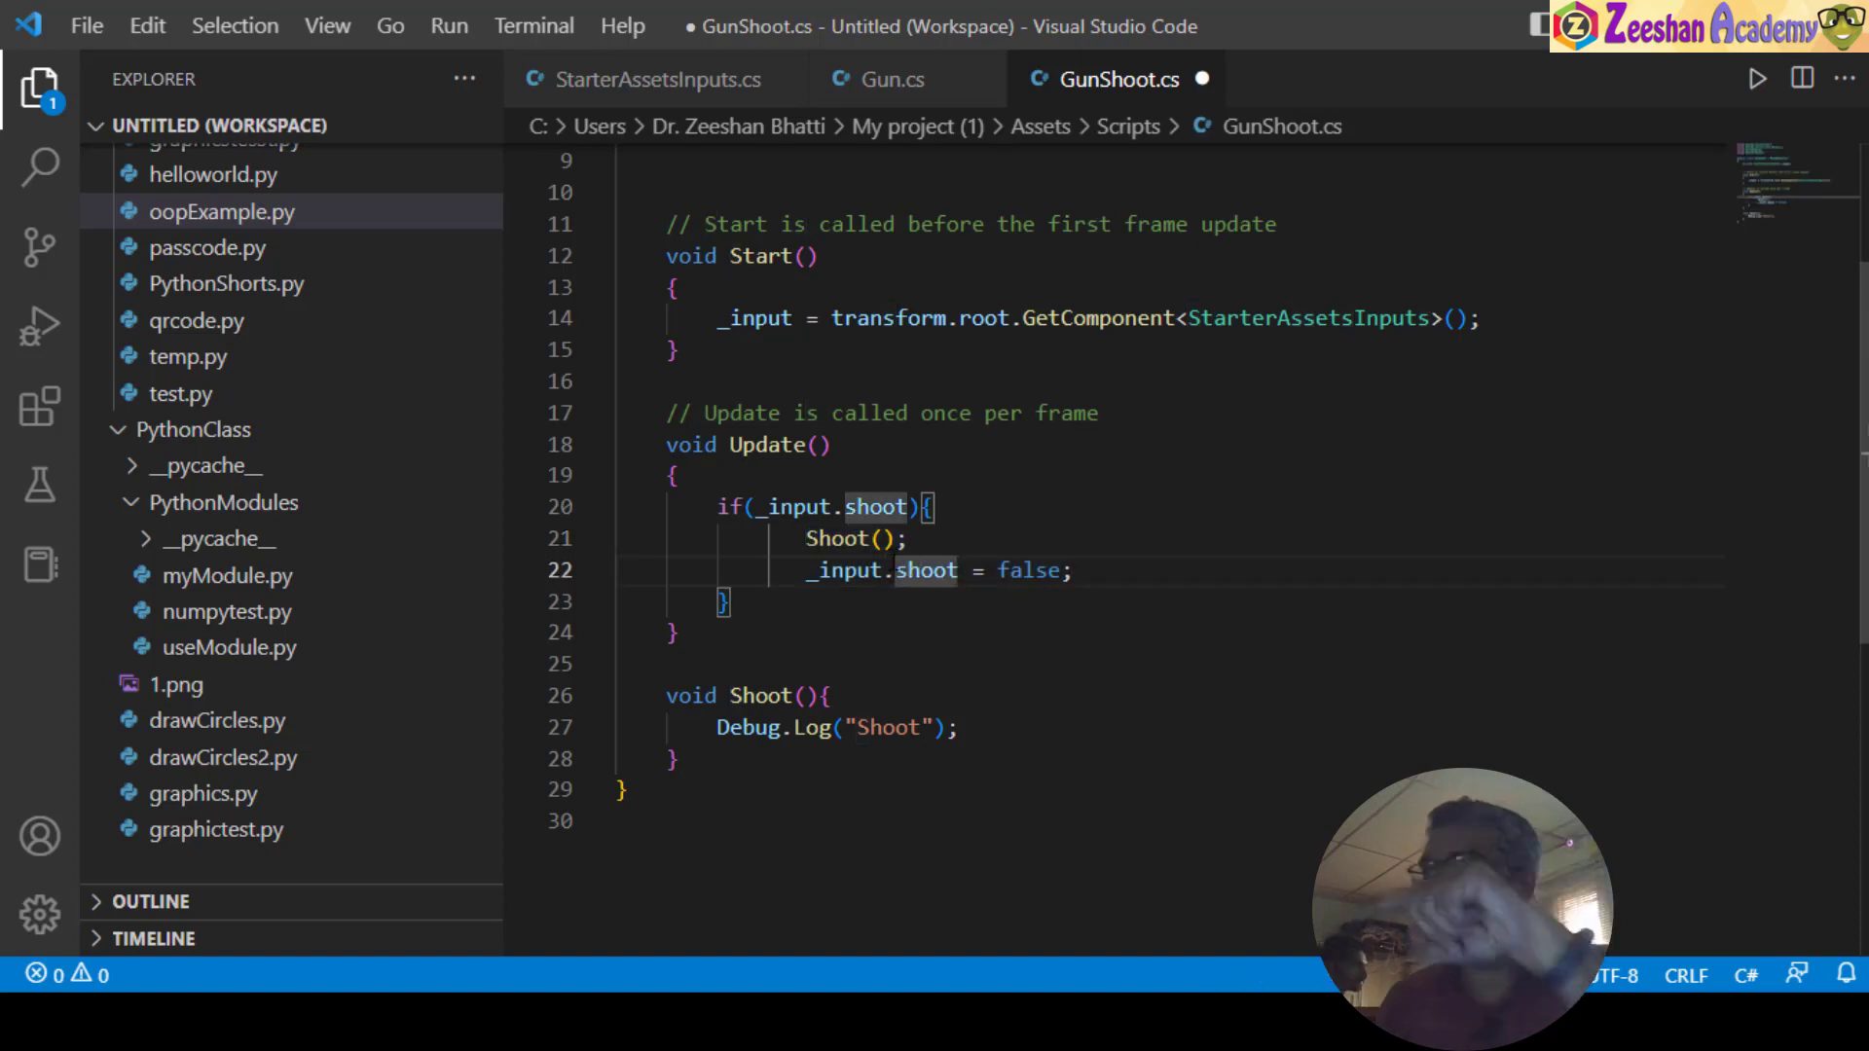
pyautogui.click(860, 542)
pyautogui.click(893, 573)
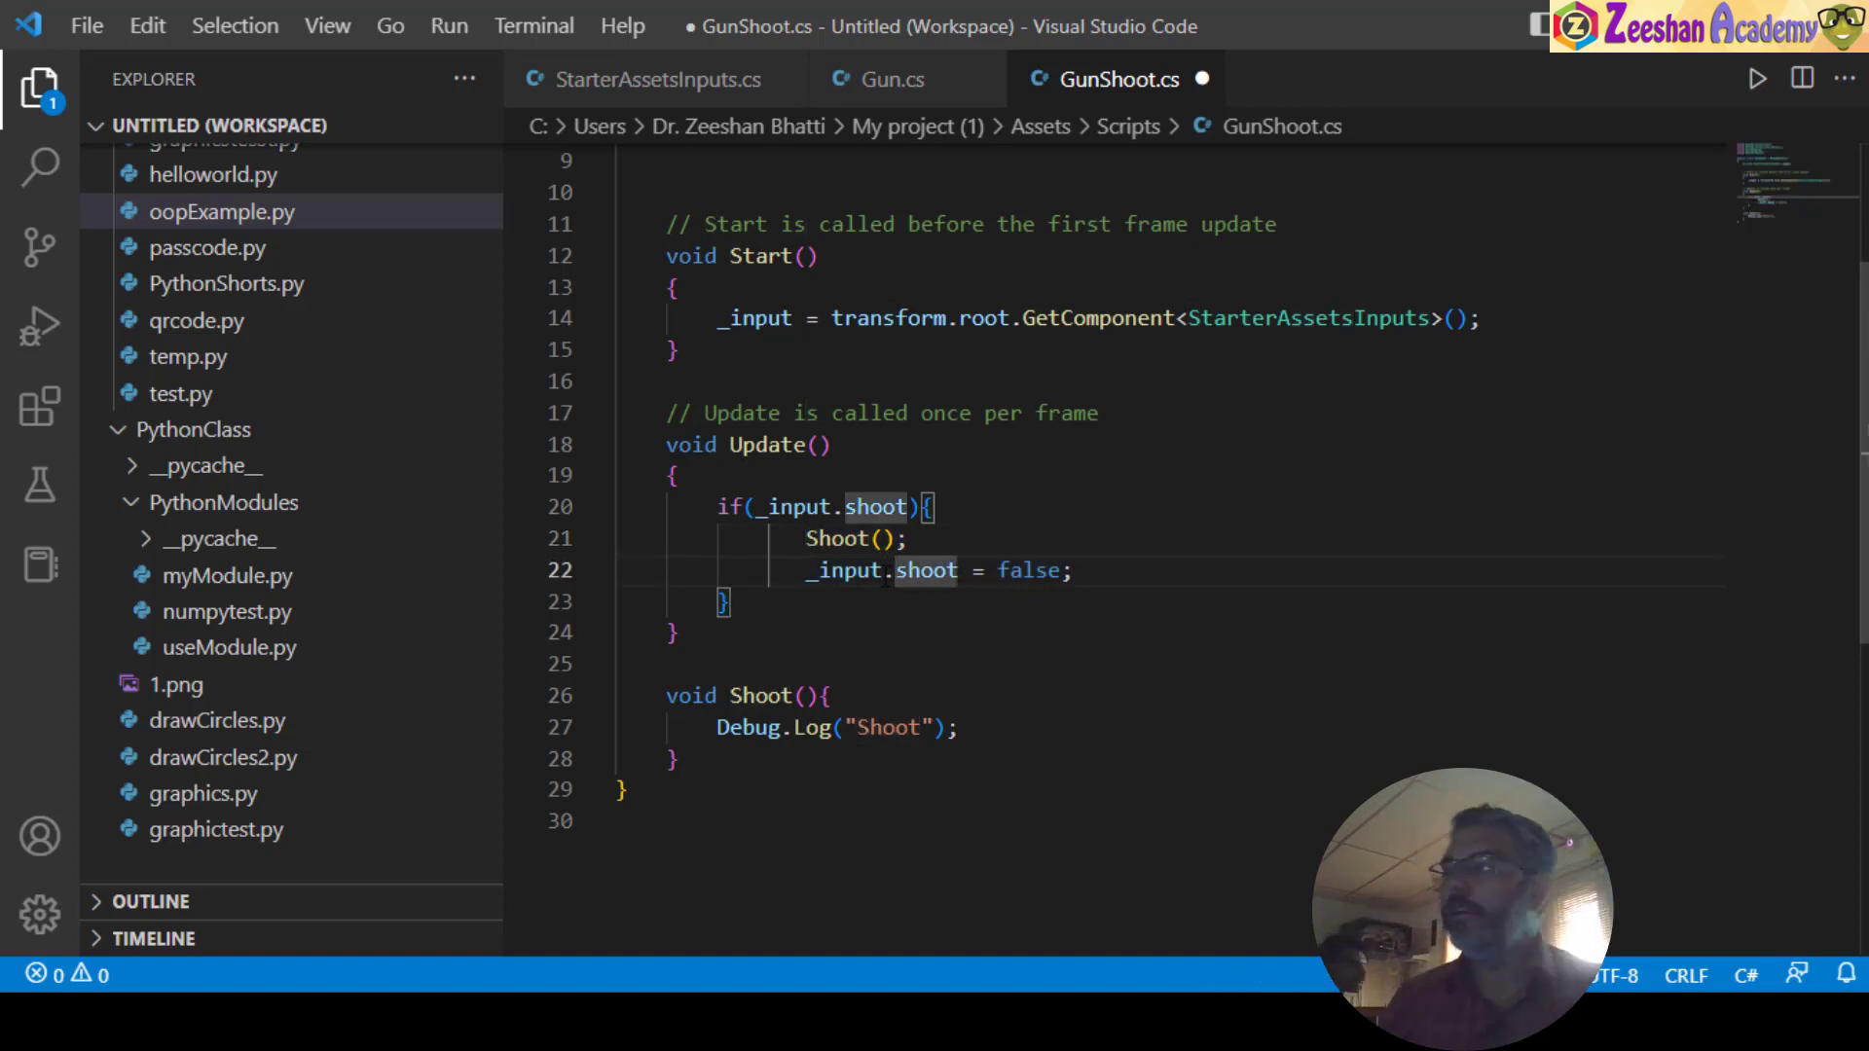
pyautogui.click(882, 538)
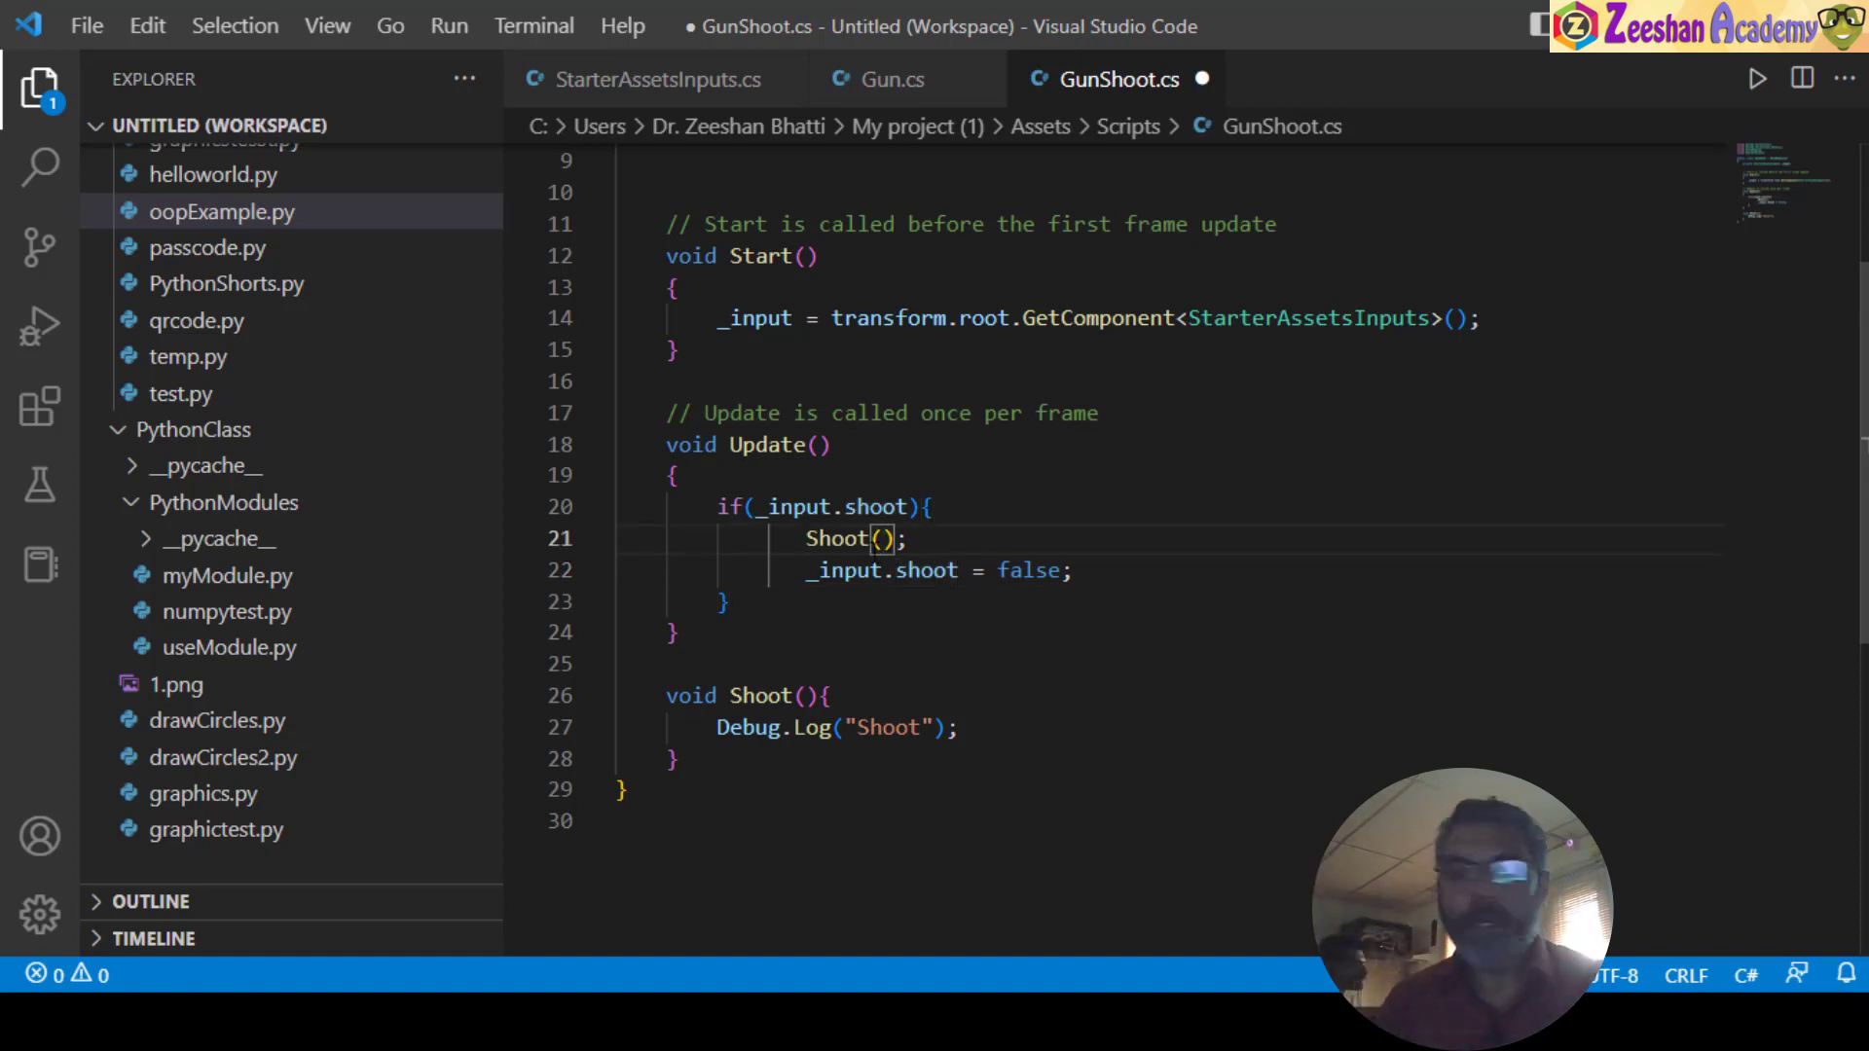
pyautogui.click(767, 698)
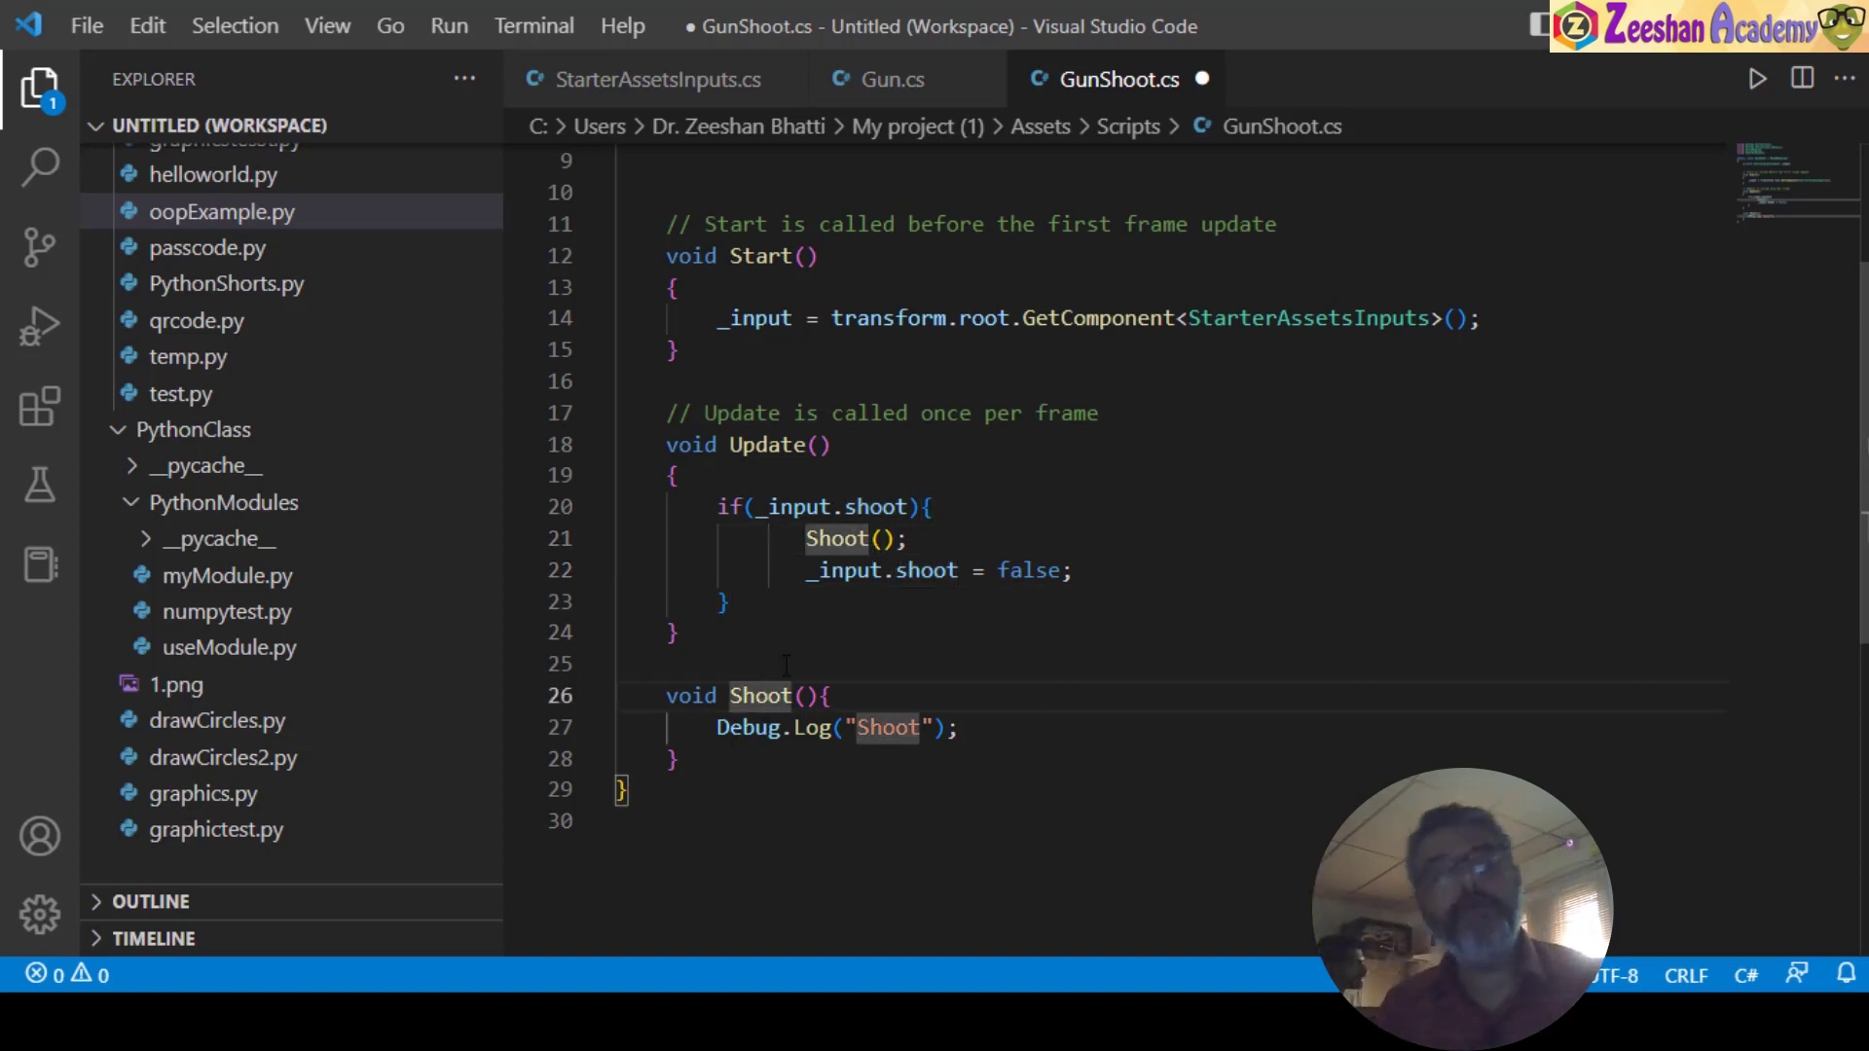
pyautogui.scroll(-2, 893, 484)
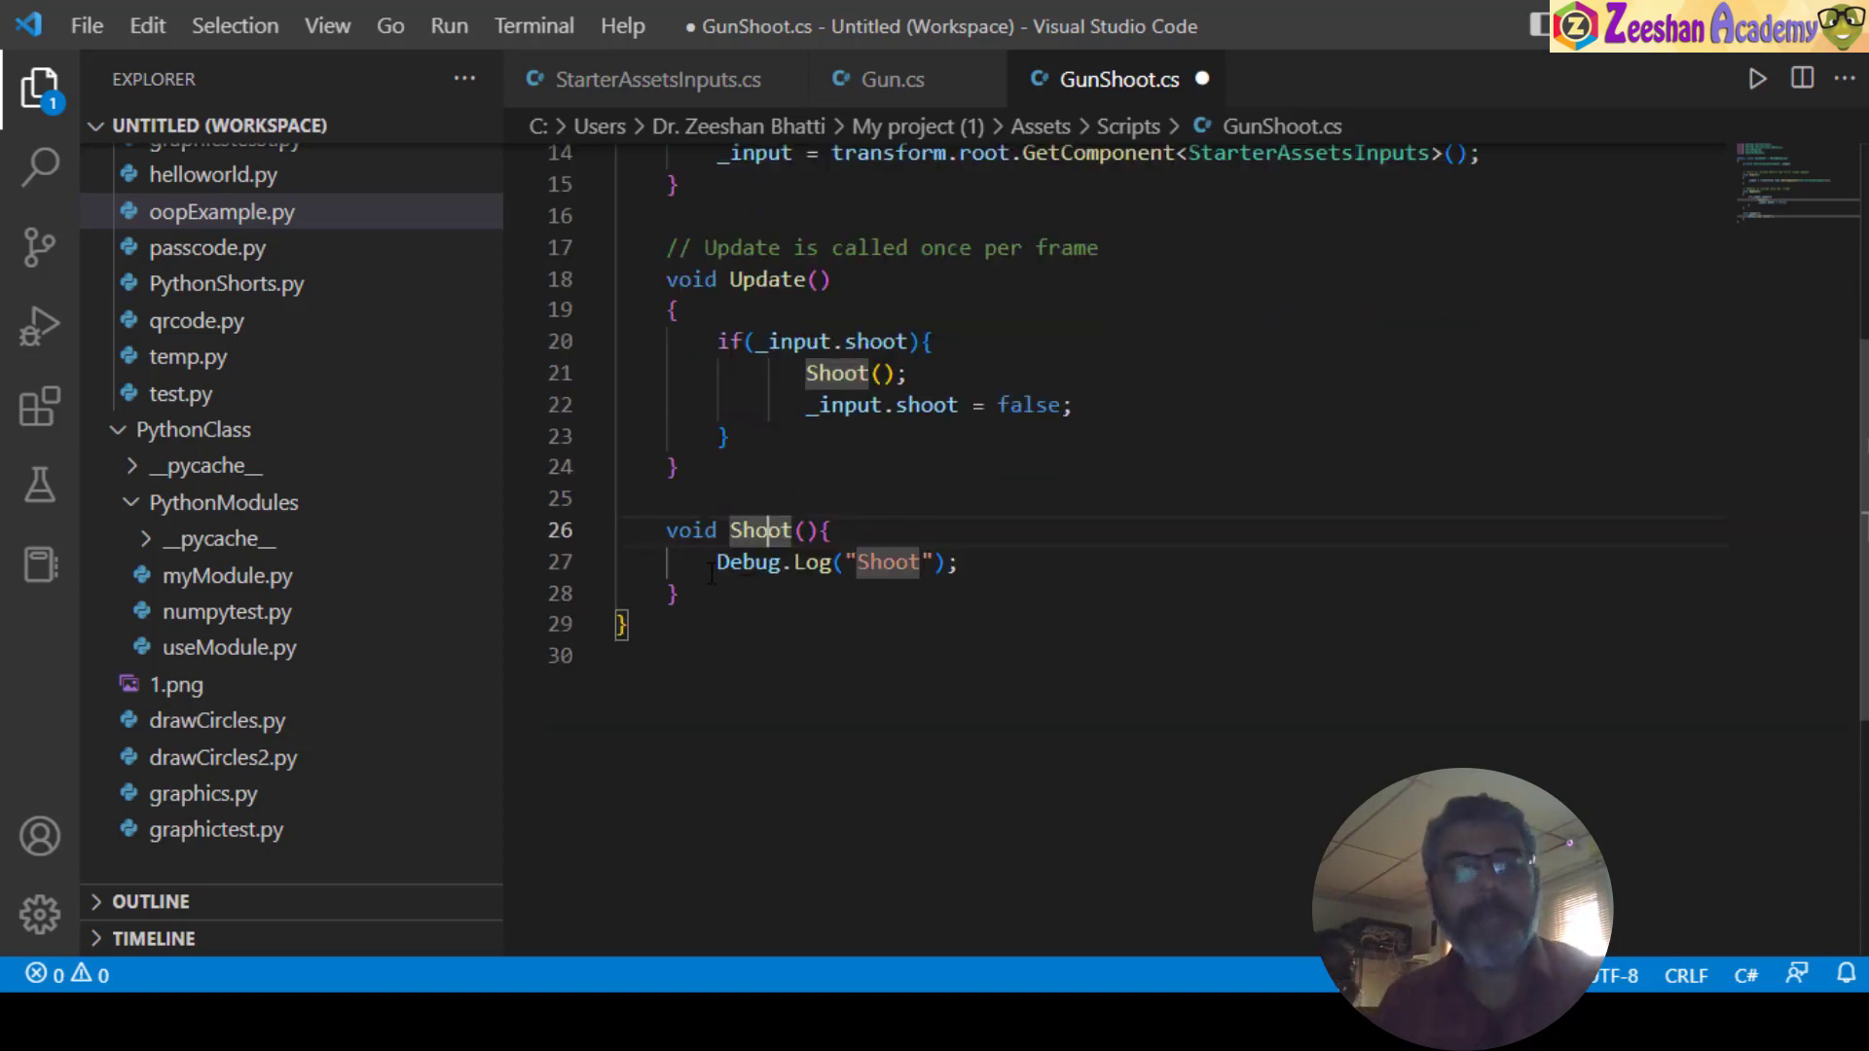
pyautogui.moveTo(707, 568); pyautogui.dragTo(795, 567)
pyautogui.click(795, 568)
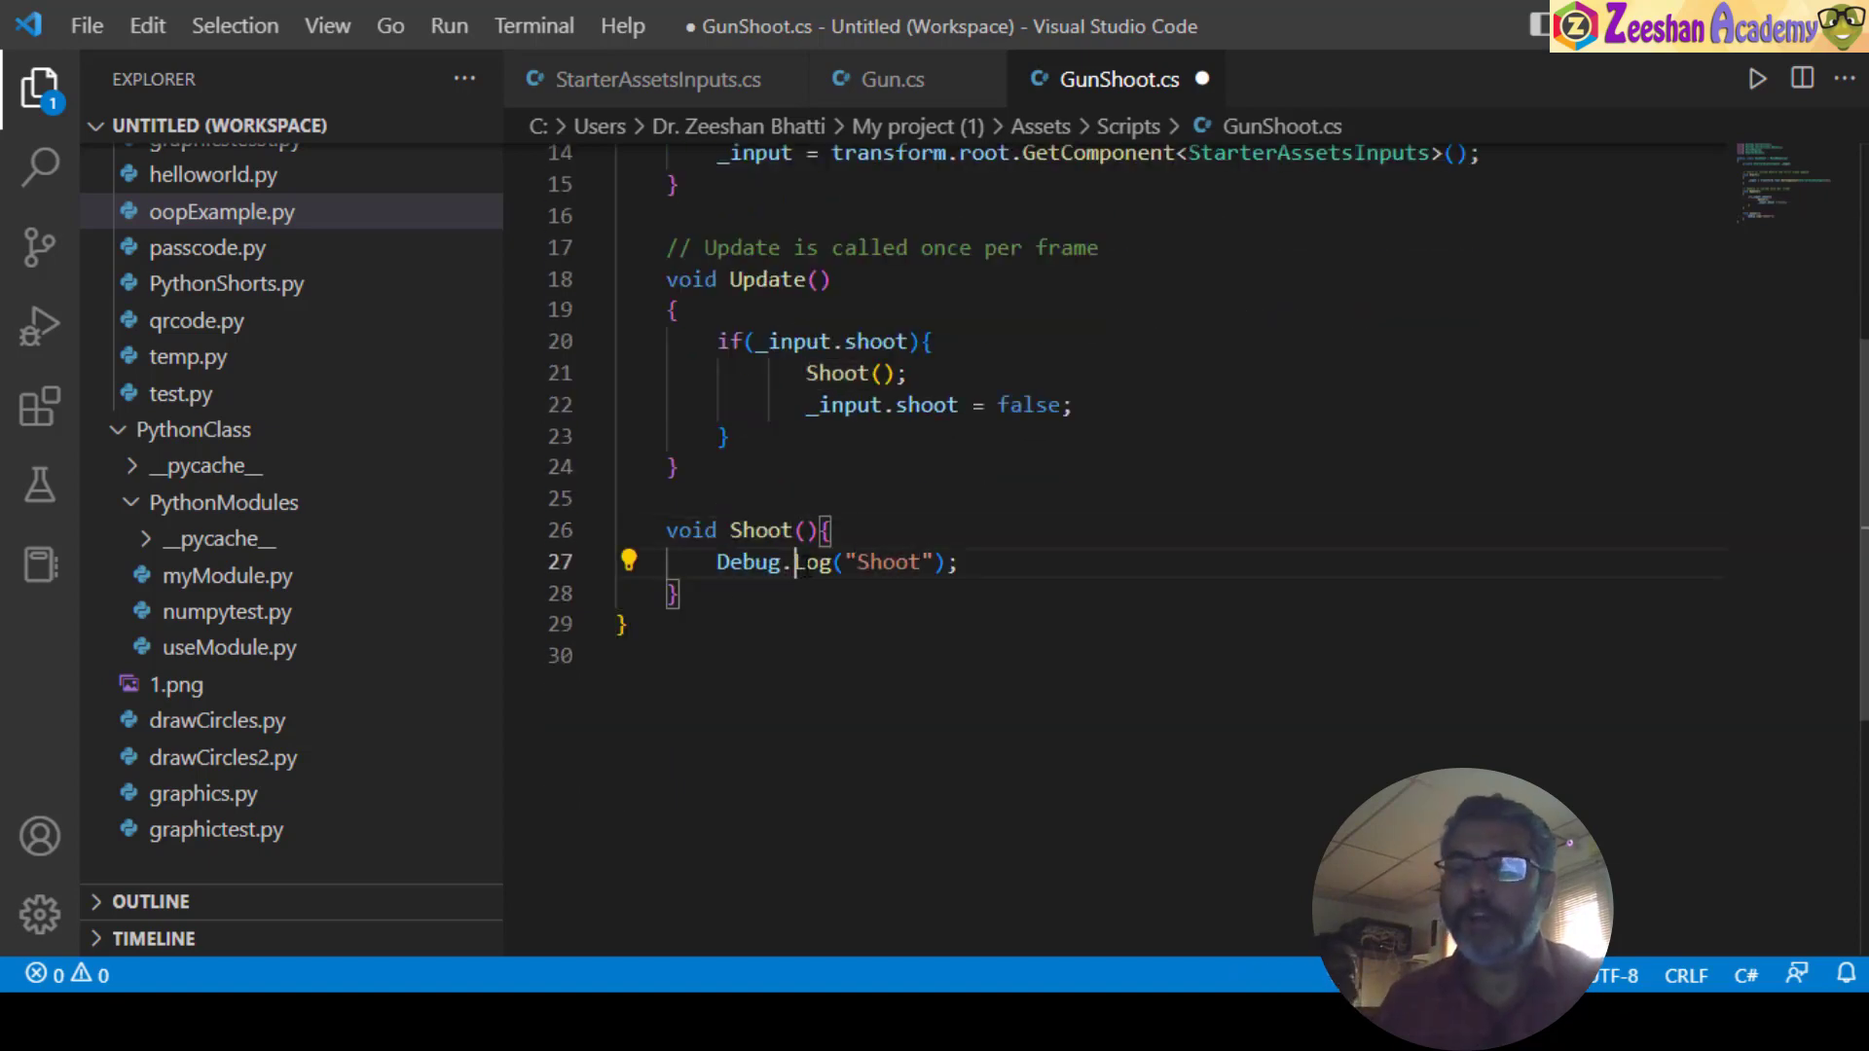
# - Save the GunShoot.cs script with its Shoot() method
pyautogui.click(920, 564)
pyautogui.hotkey('ctrl', 's')
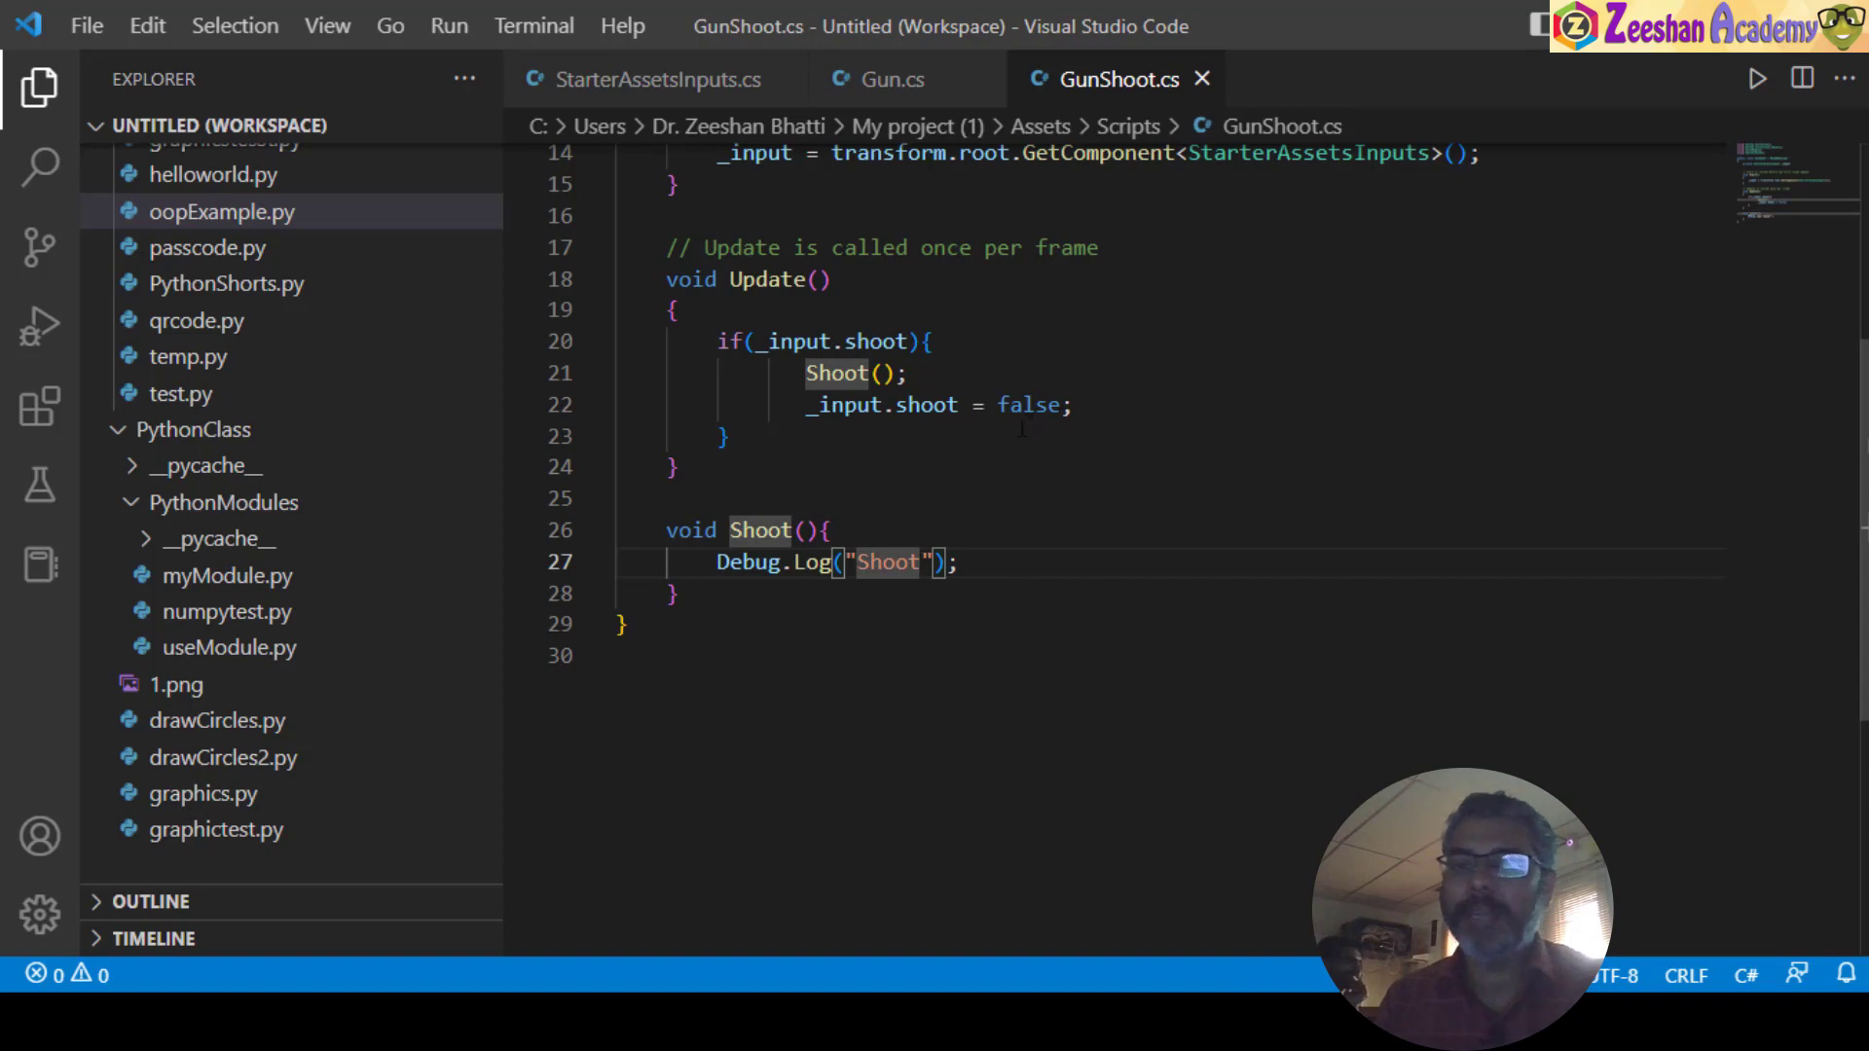
pyautogui.moveTo(1000, 560); pyautogui.dragTo(706, 564)
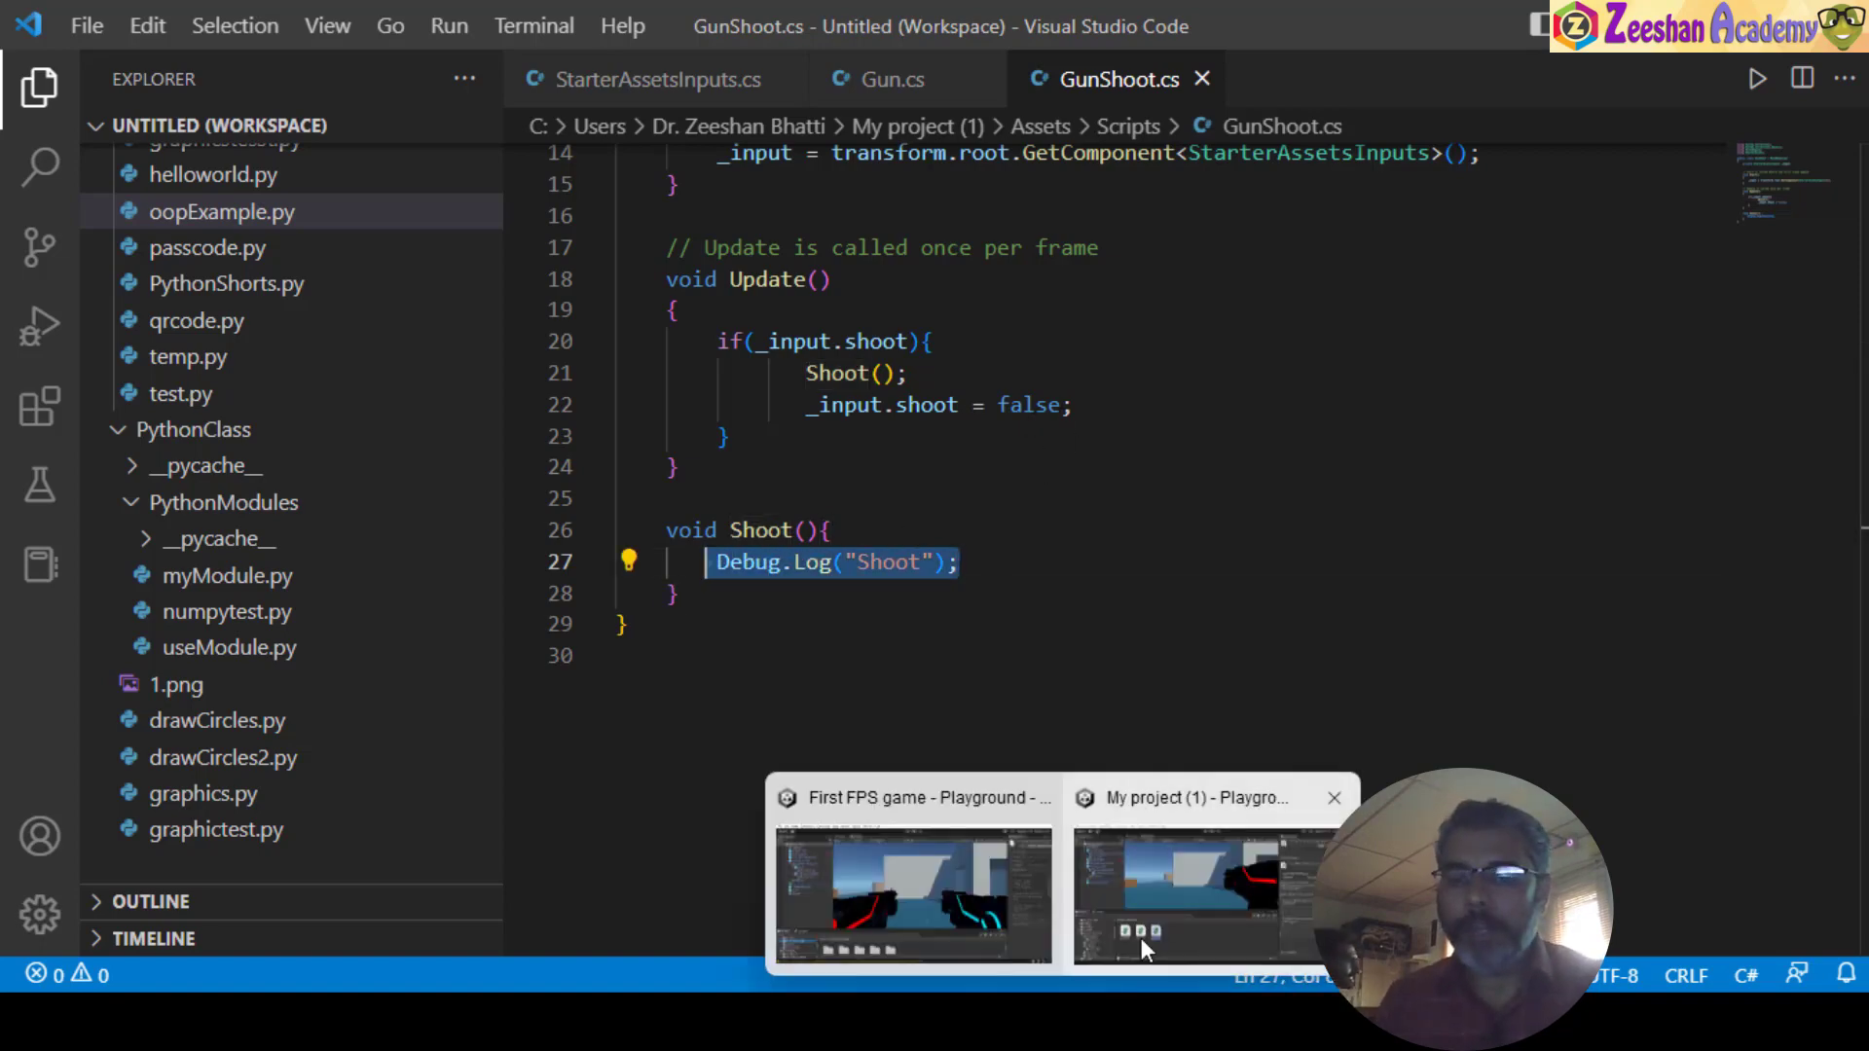
# - Switch to the Unity project My project (1) and display the Console
pyautogui.click(1230, 881)
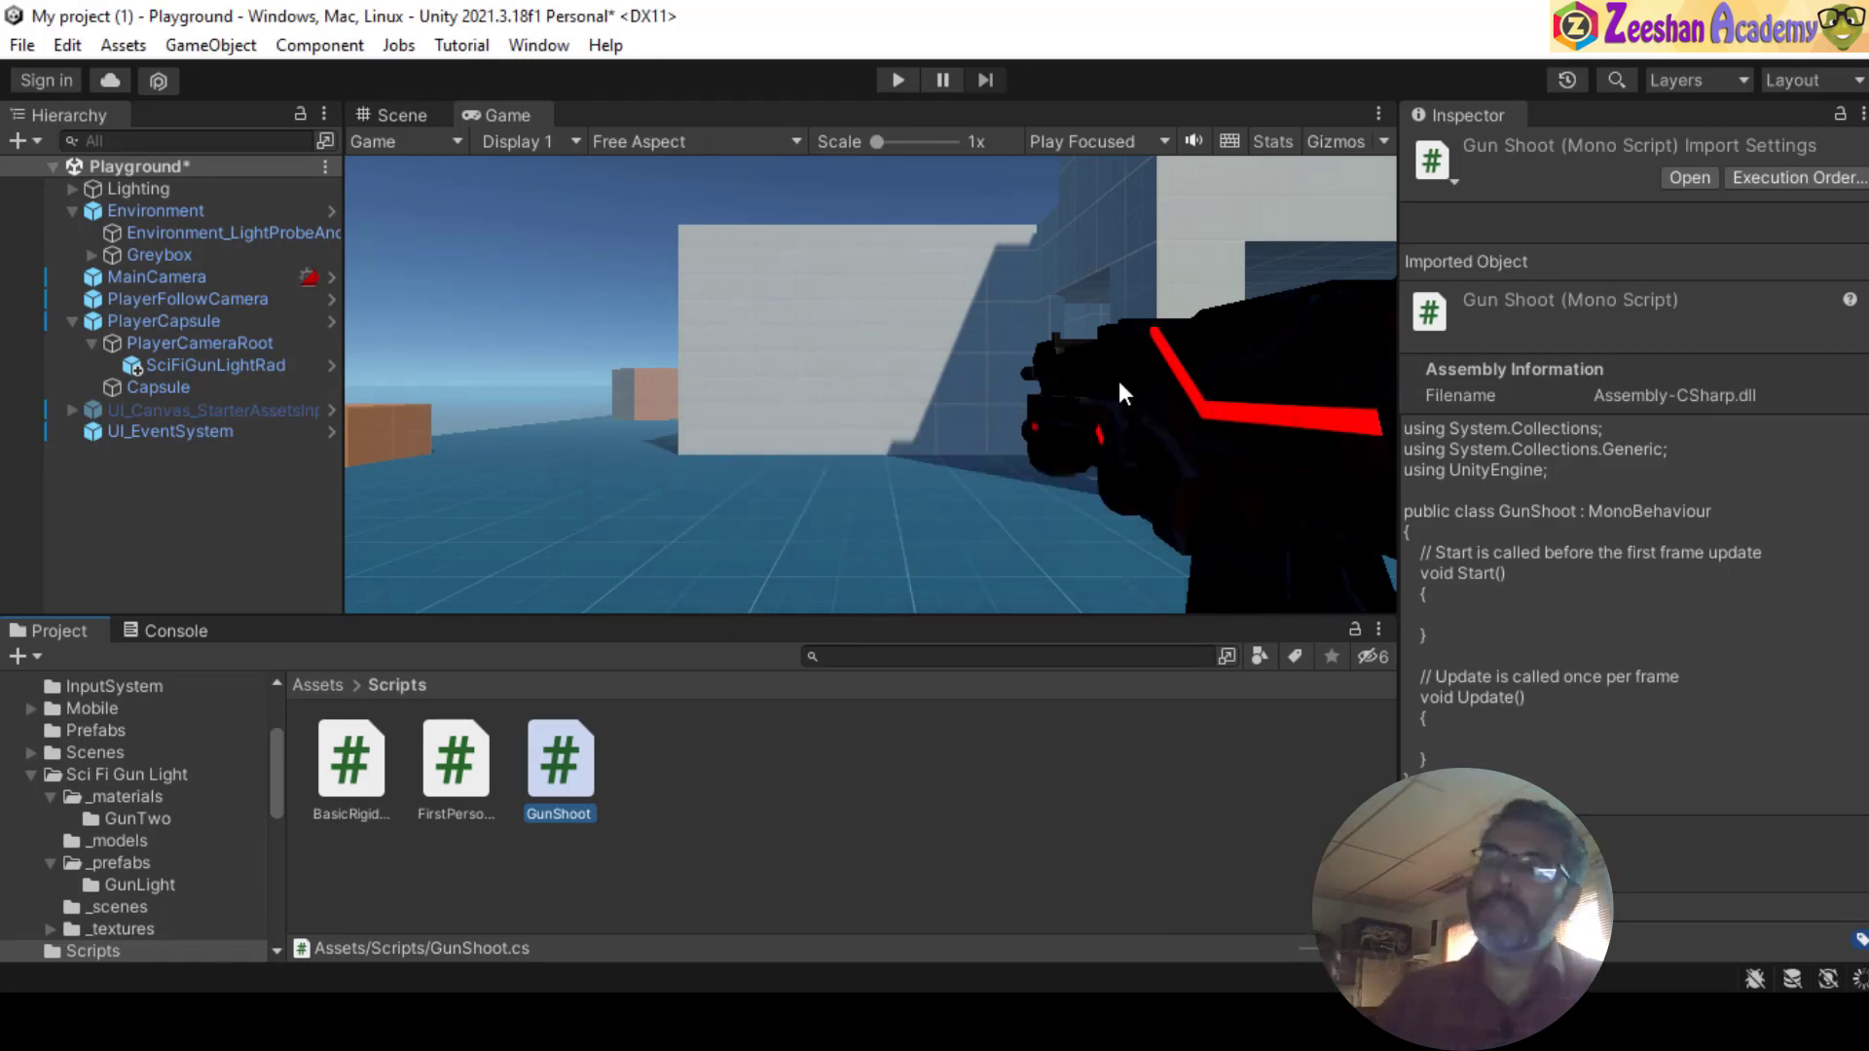
pyautogui.click(168, 631)
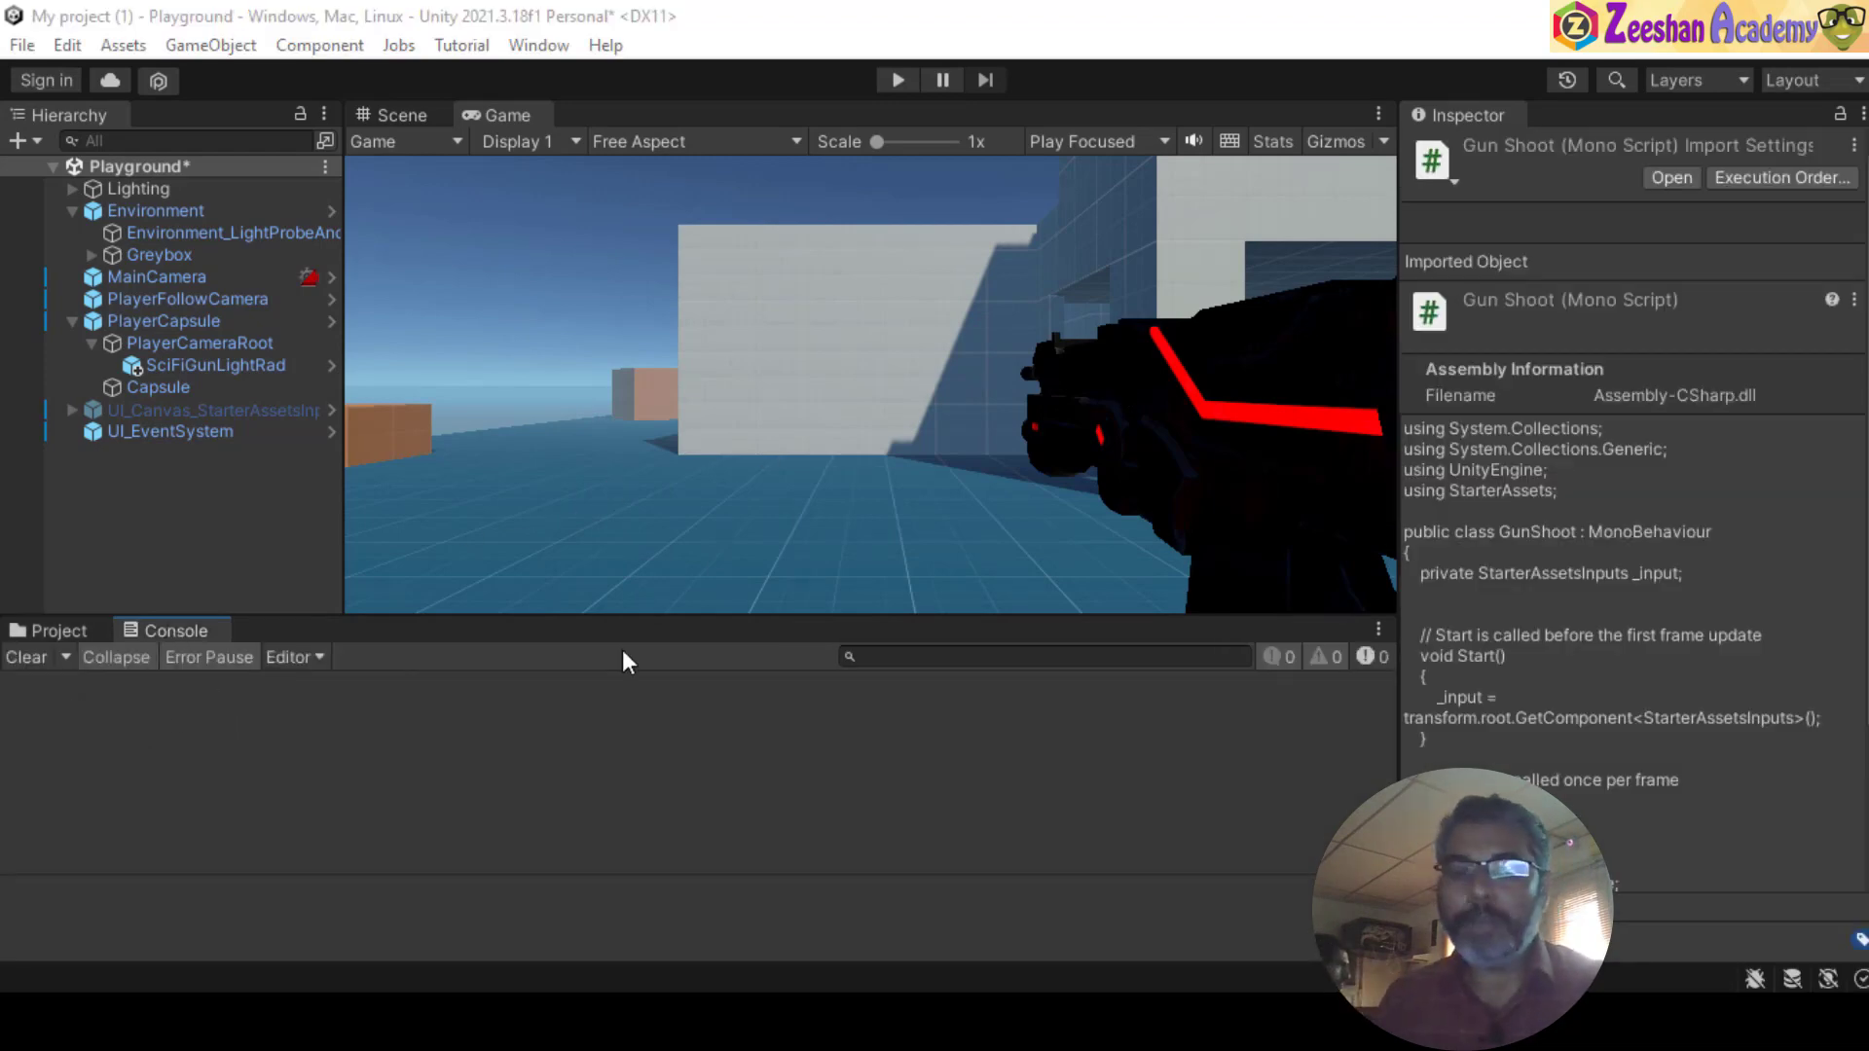
pyautogui.hotkey('alt', 'Tab')
pyautogui.hotkey('alt', 'Tab')
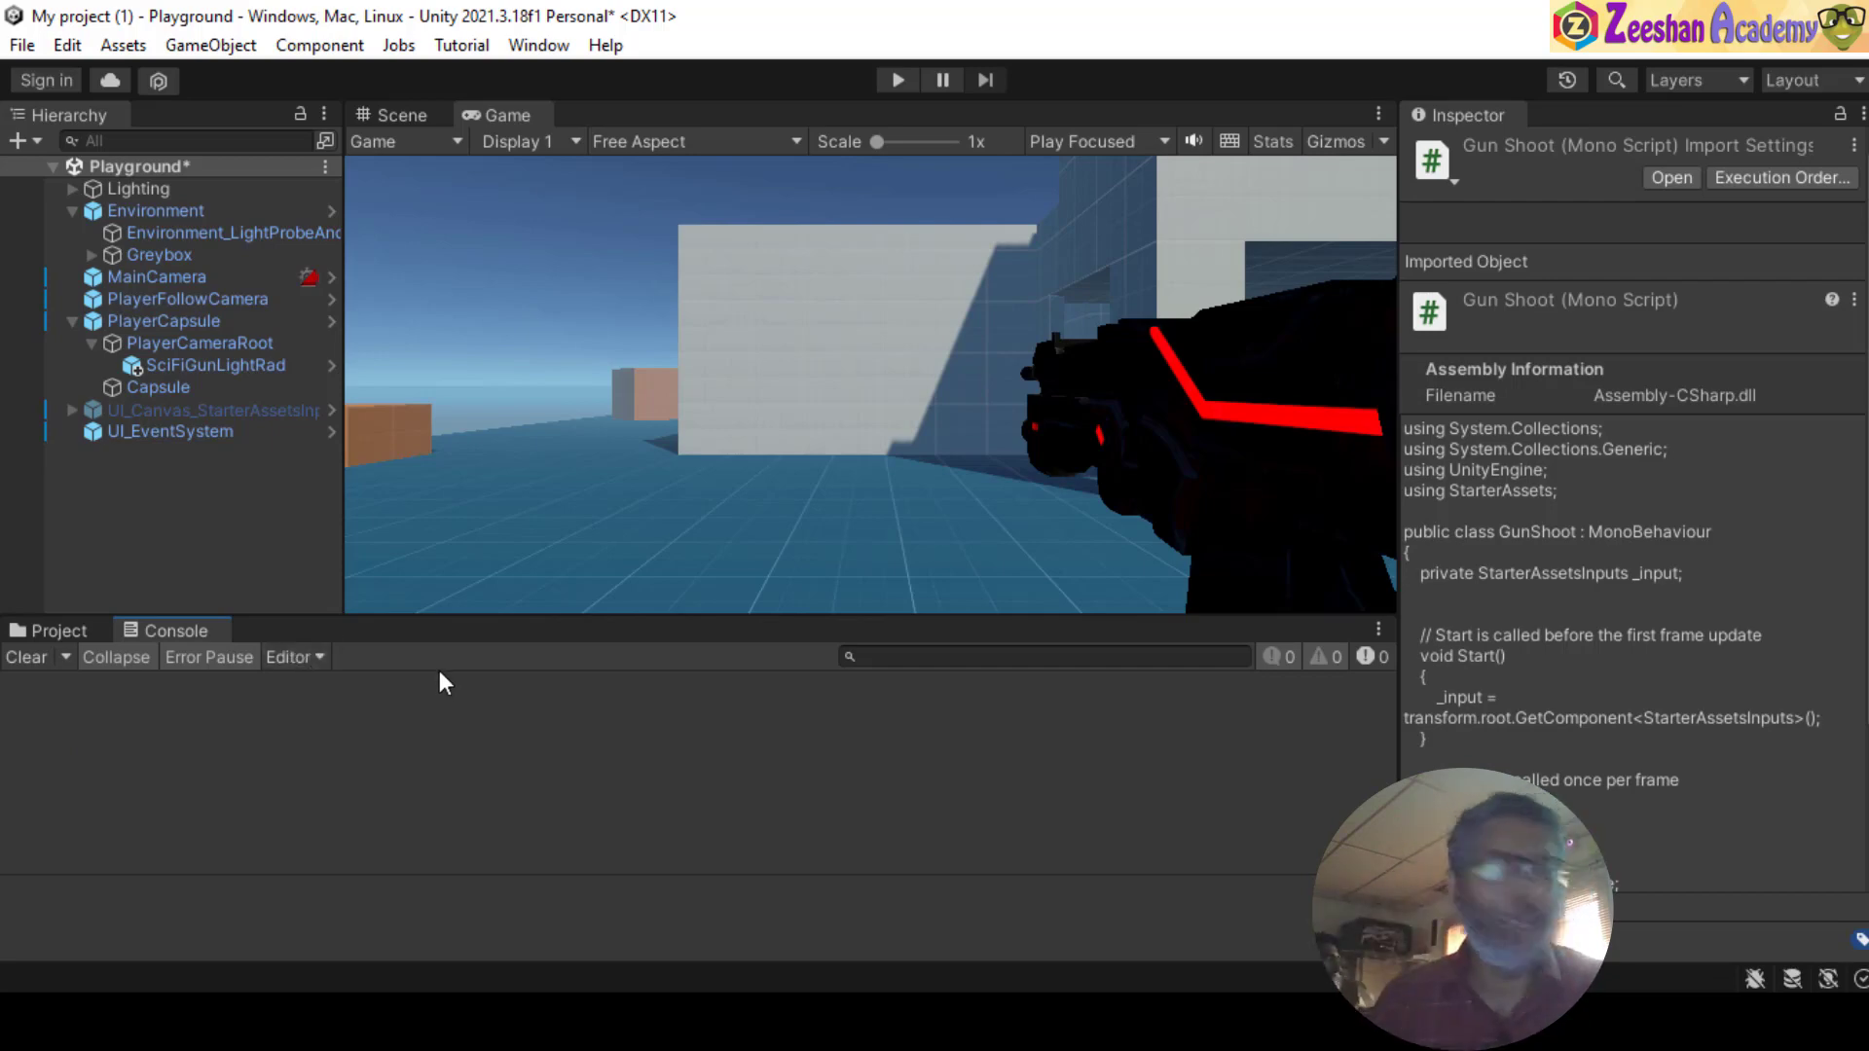
# - Attach the GunShoot script from Assets/Scripts to the SciFiGunLightRad gun in the scene, and check the gun's components
pyautogui.click(59, 631)
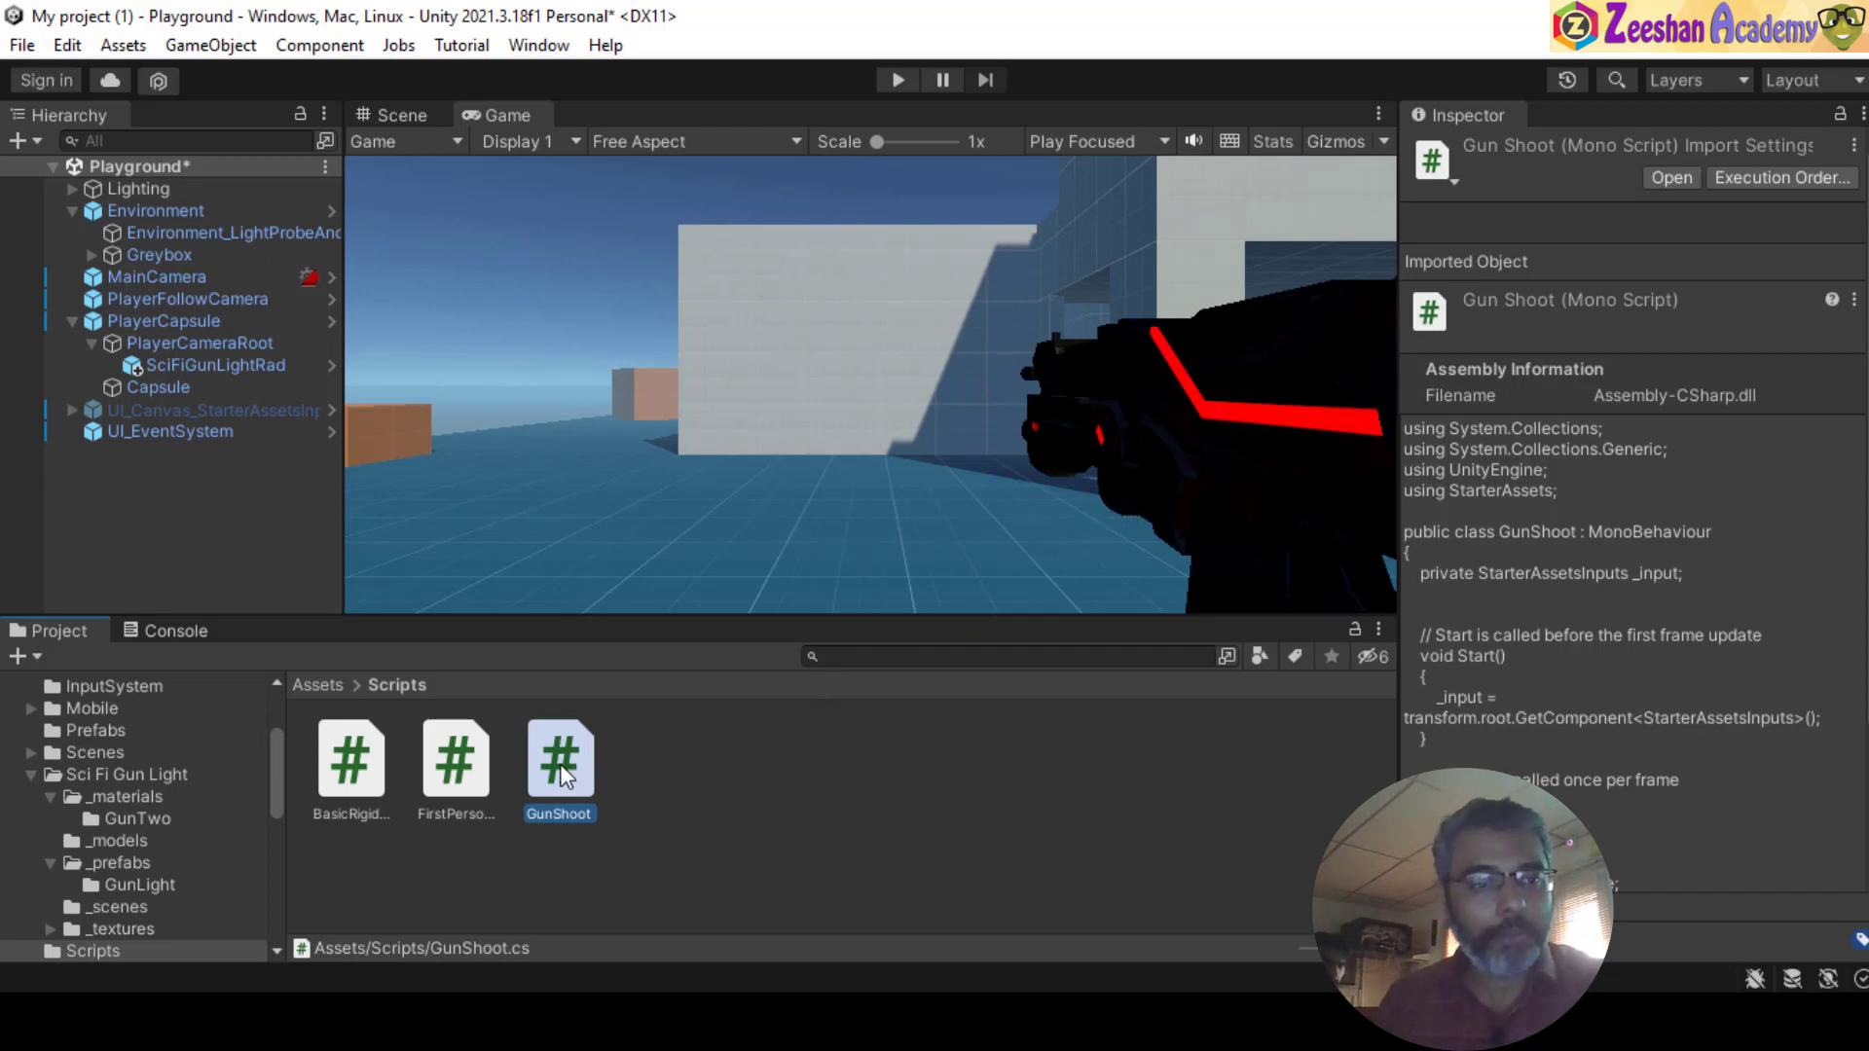
pyautogui.moveTo(604, 699); pyautogui.dragTo(553, 183)
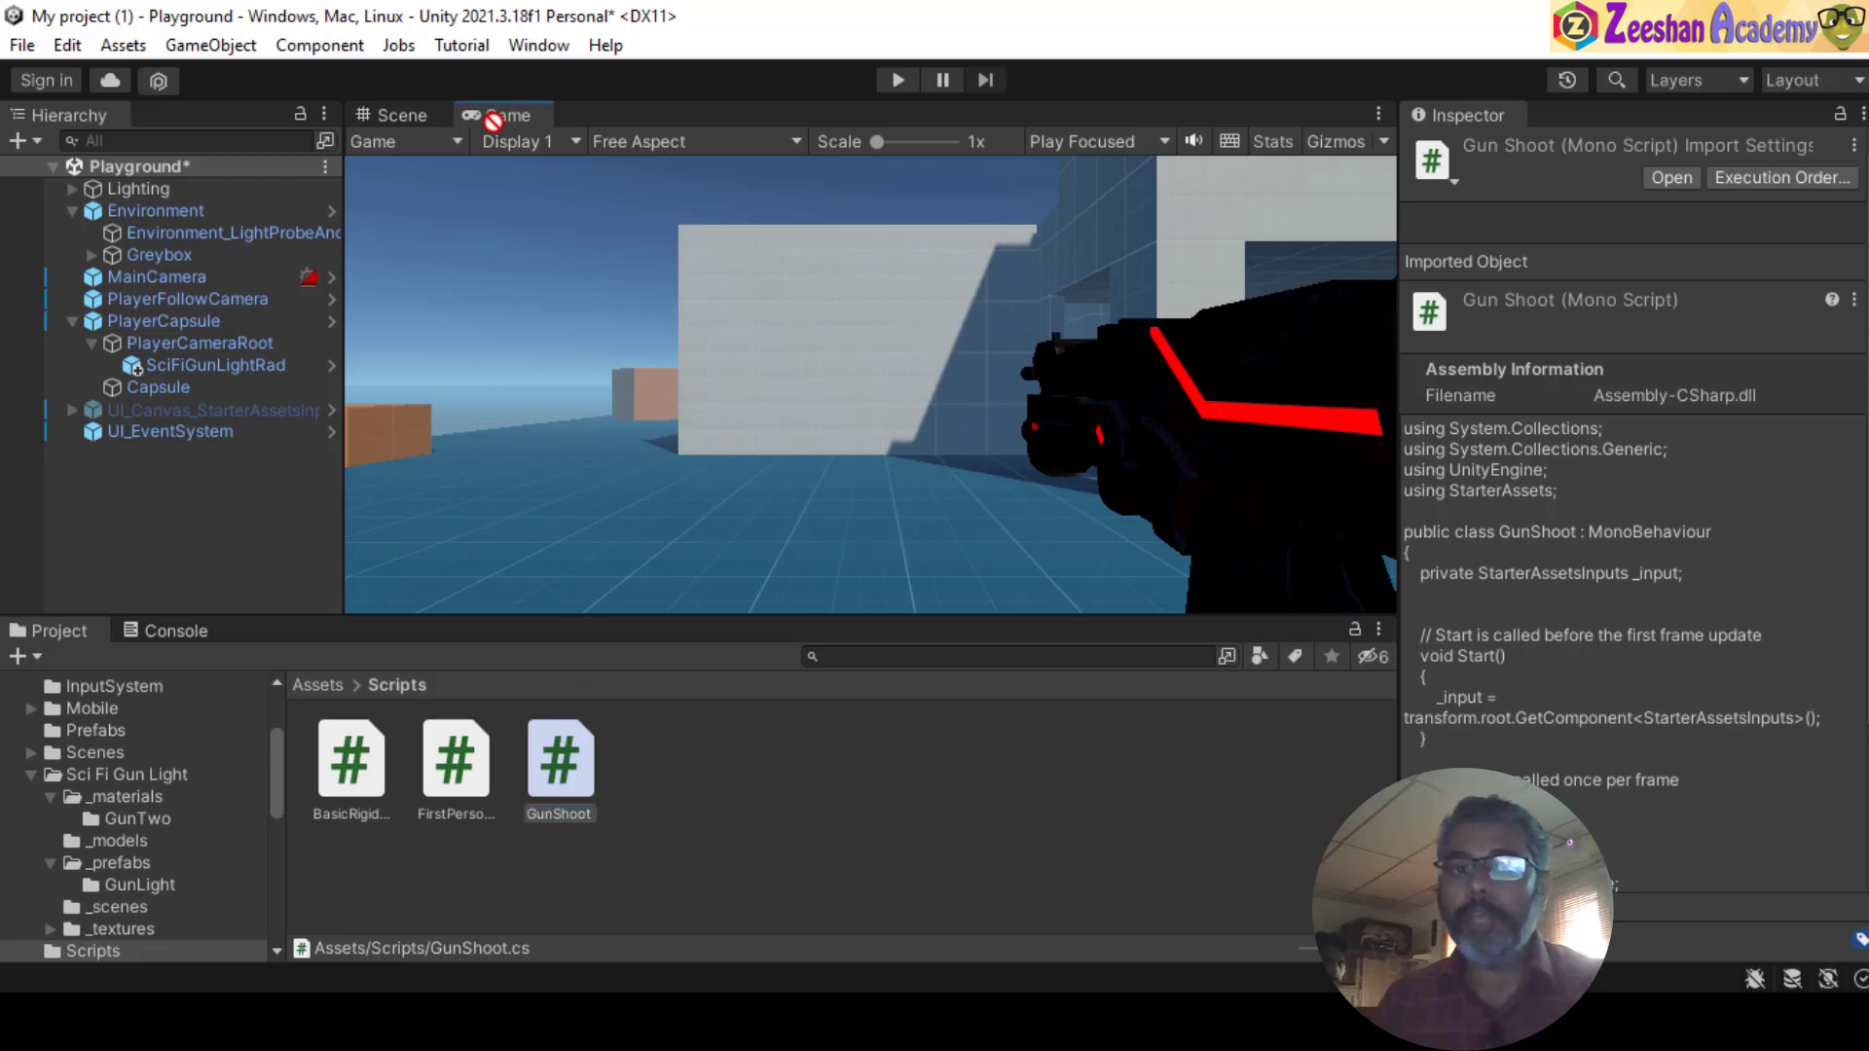
pyautogui.moveTo(1264, 420); pyautogui.dragTo(403, 121)
pyautogui.click(403, 121)
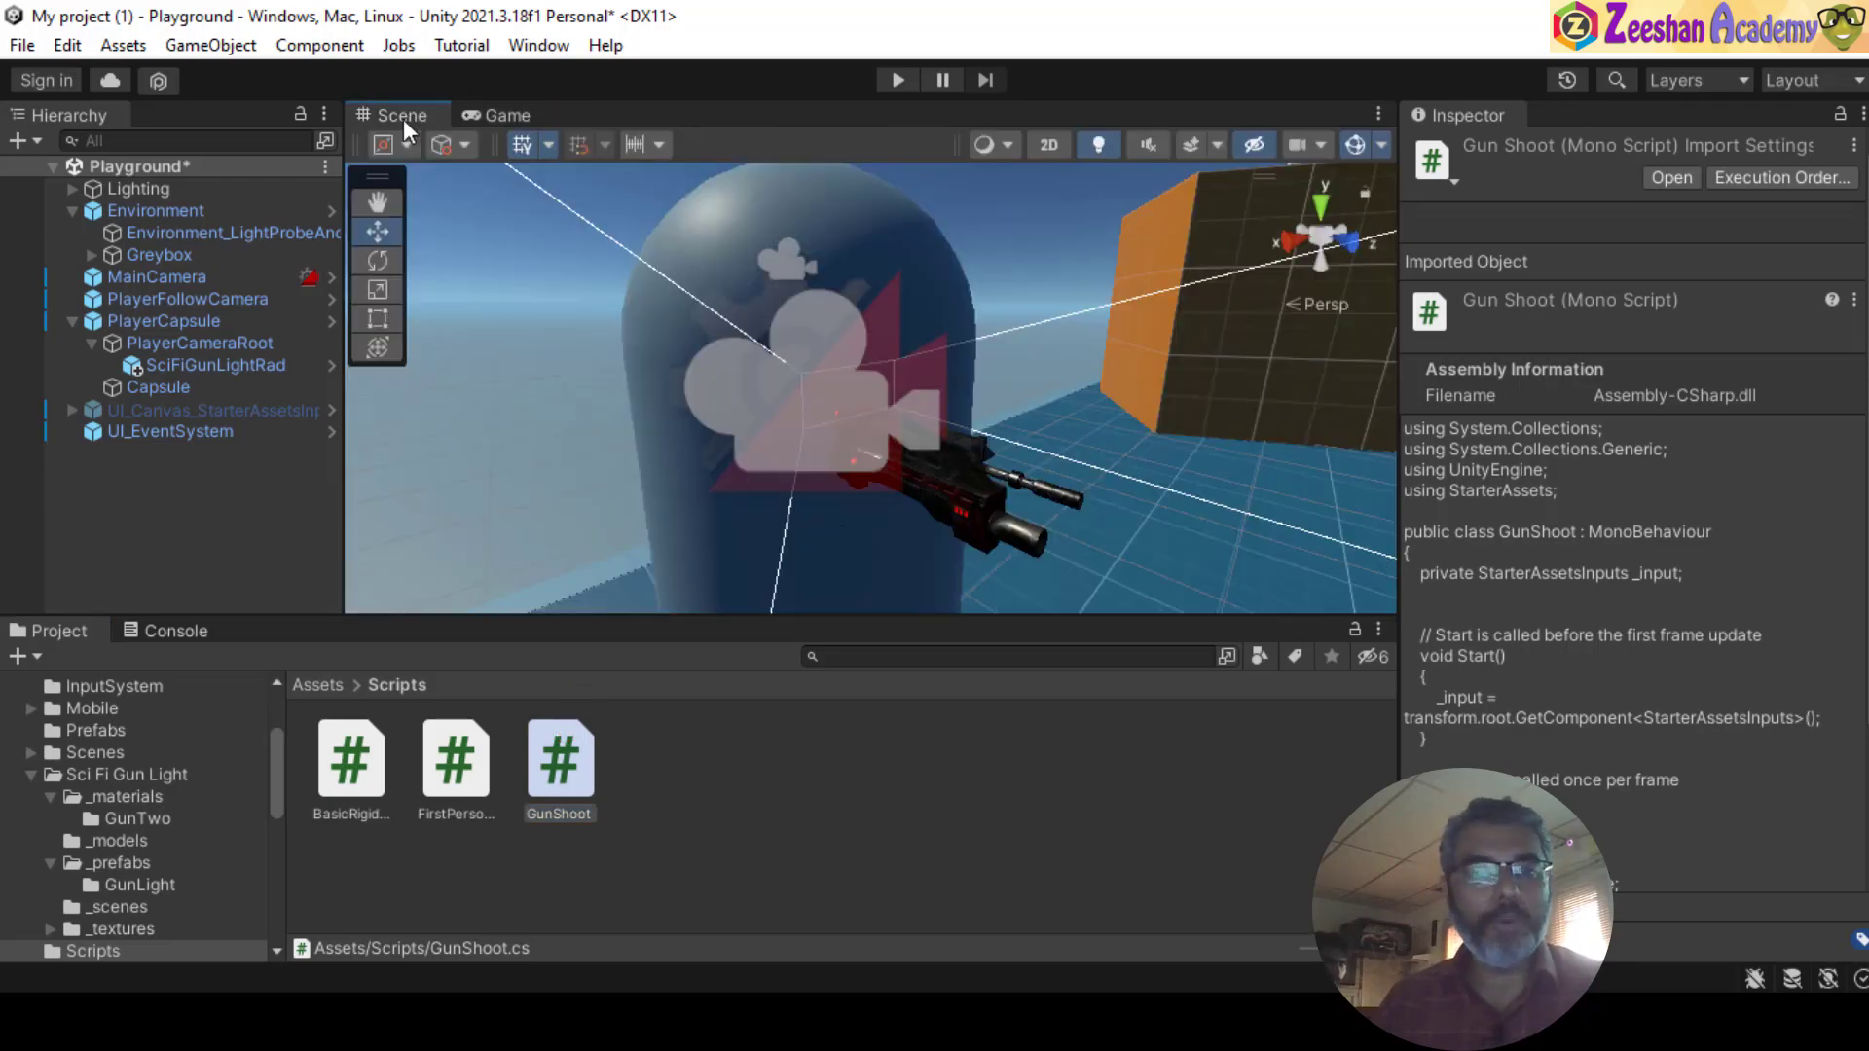
pyautogui.keyDown('alt'); pyautogui.moveTo(1074, 502); pyautogui.dragTo(760, 477); pyautogui.keyUp('alt')
pyautogui.keyDown('alt'); pyautogui.moveTo(759, 477); pyautogui.dragTo(864, 467, button='right'); pyautogui.keyUp('alt')
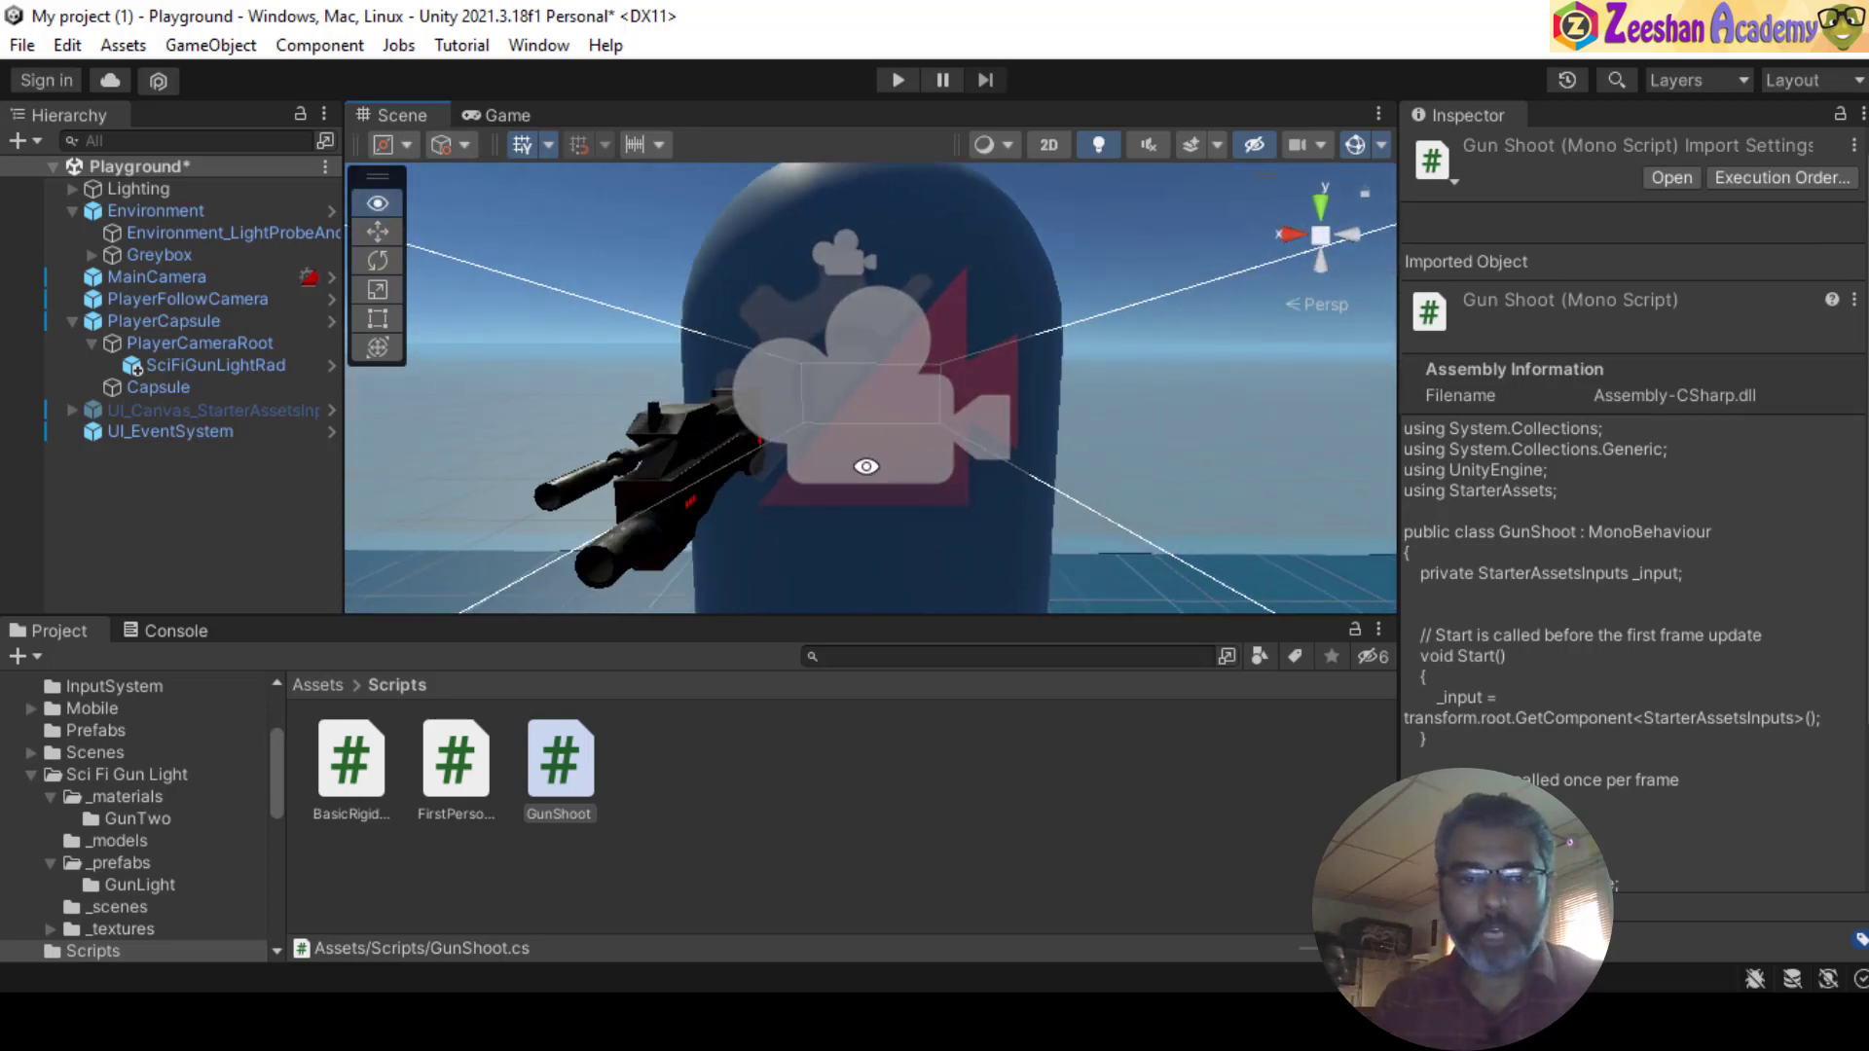
pyautogui.keyDown('alt'); pyautogui.moveTo(863, 467); pyautogui.dragTo(873, 427); pyautogui.keyUp('alt')
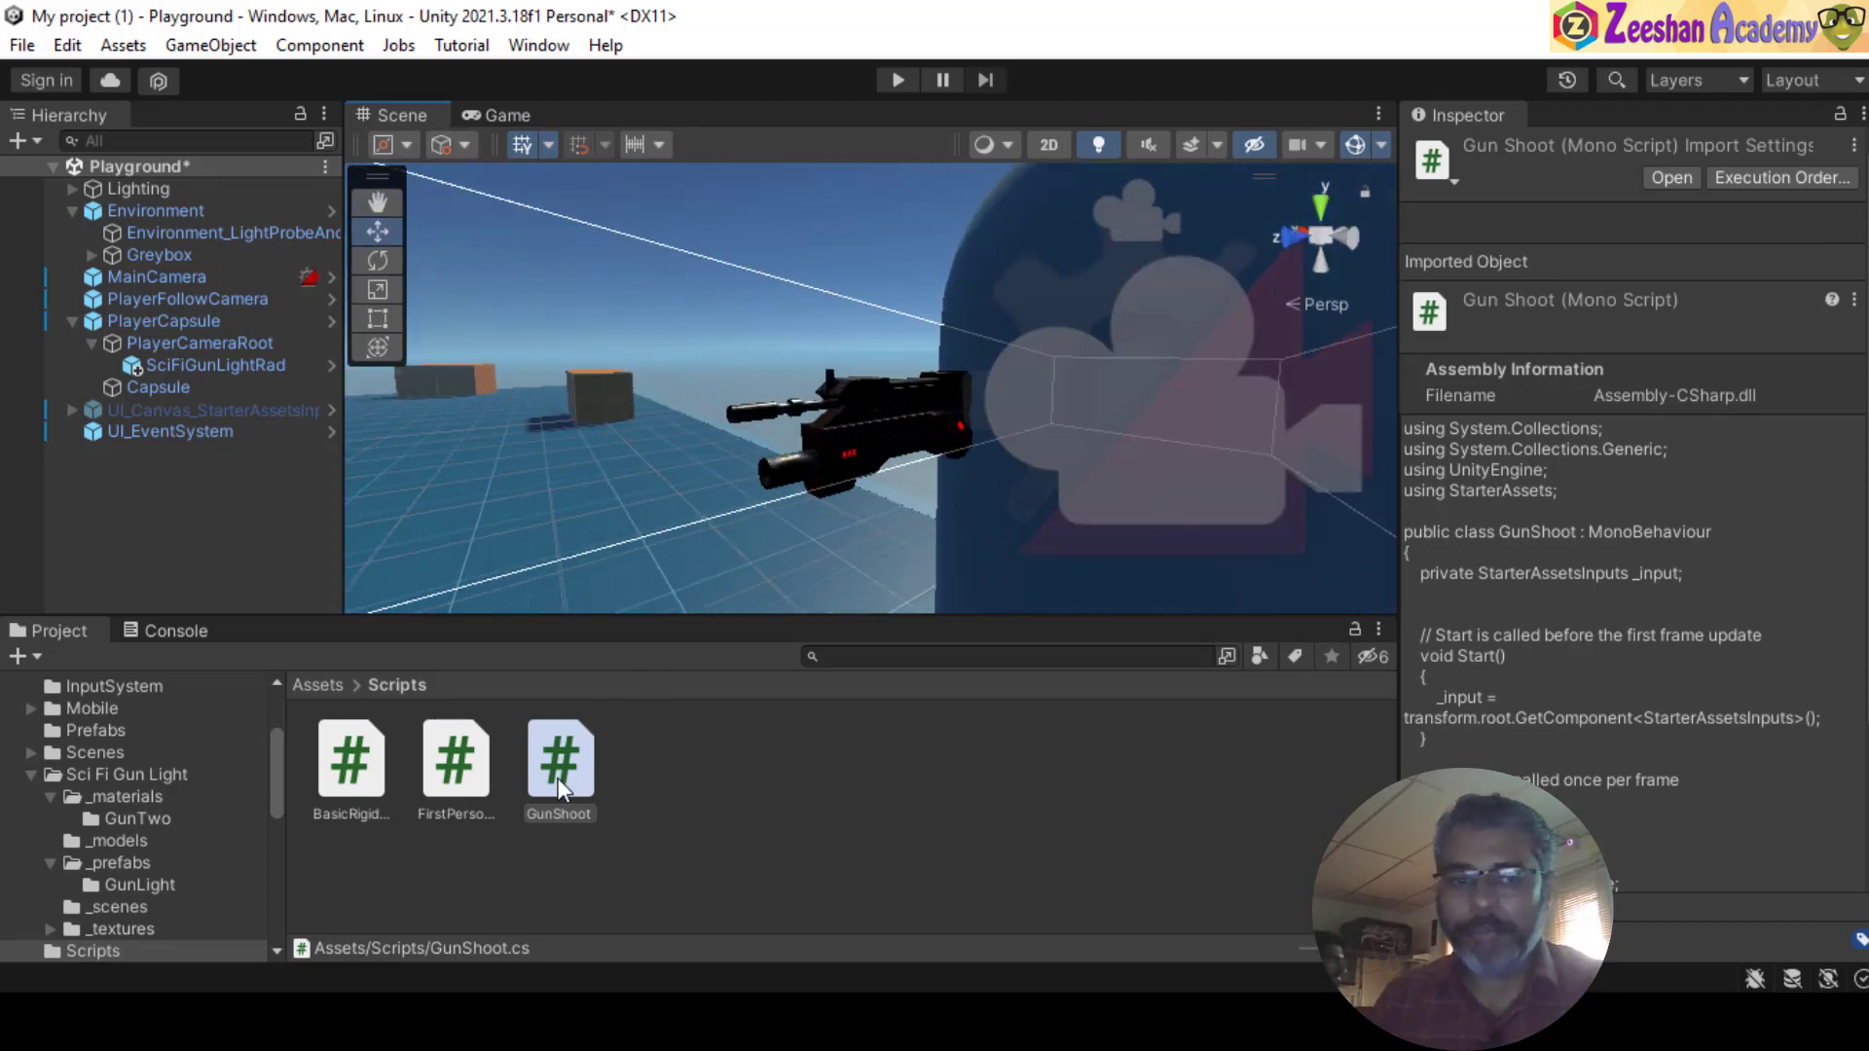
pyautogui.moveTo(558, 778); pyautogui.dragTo(872, 411)
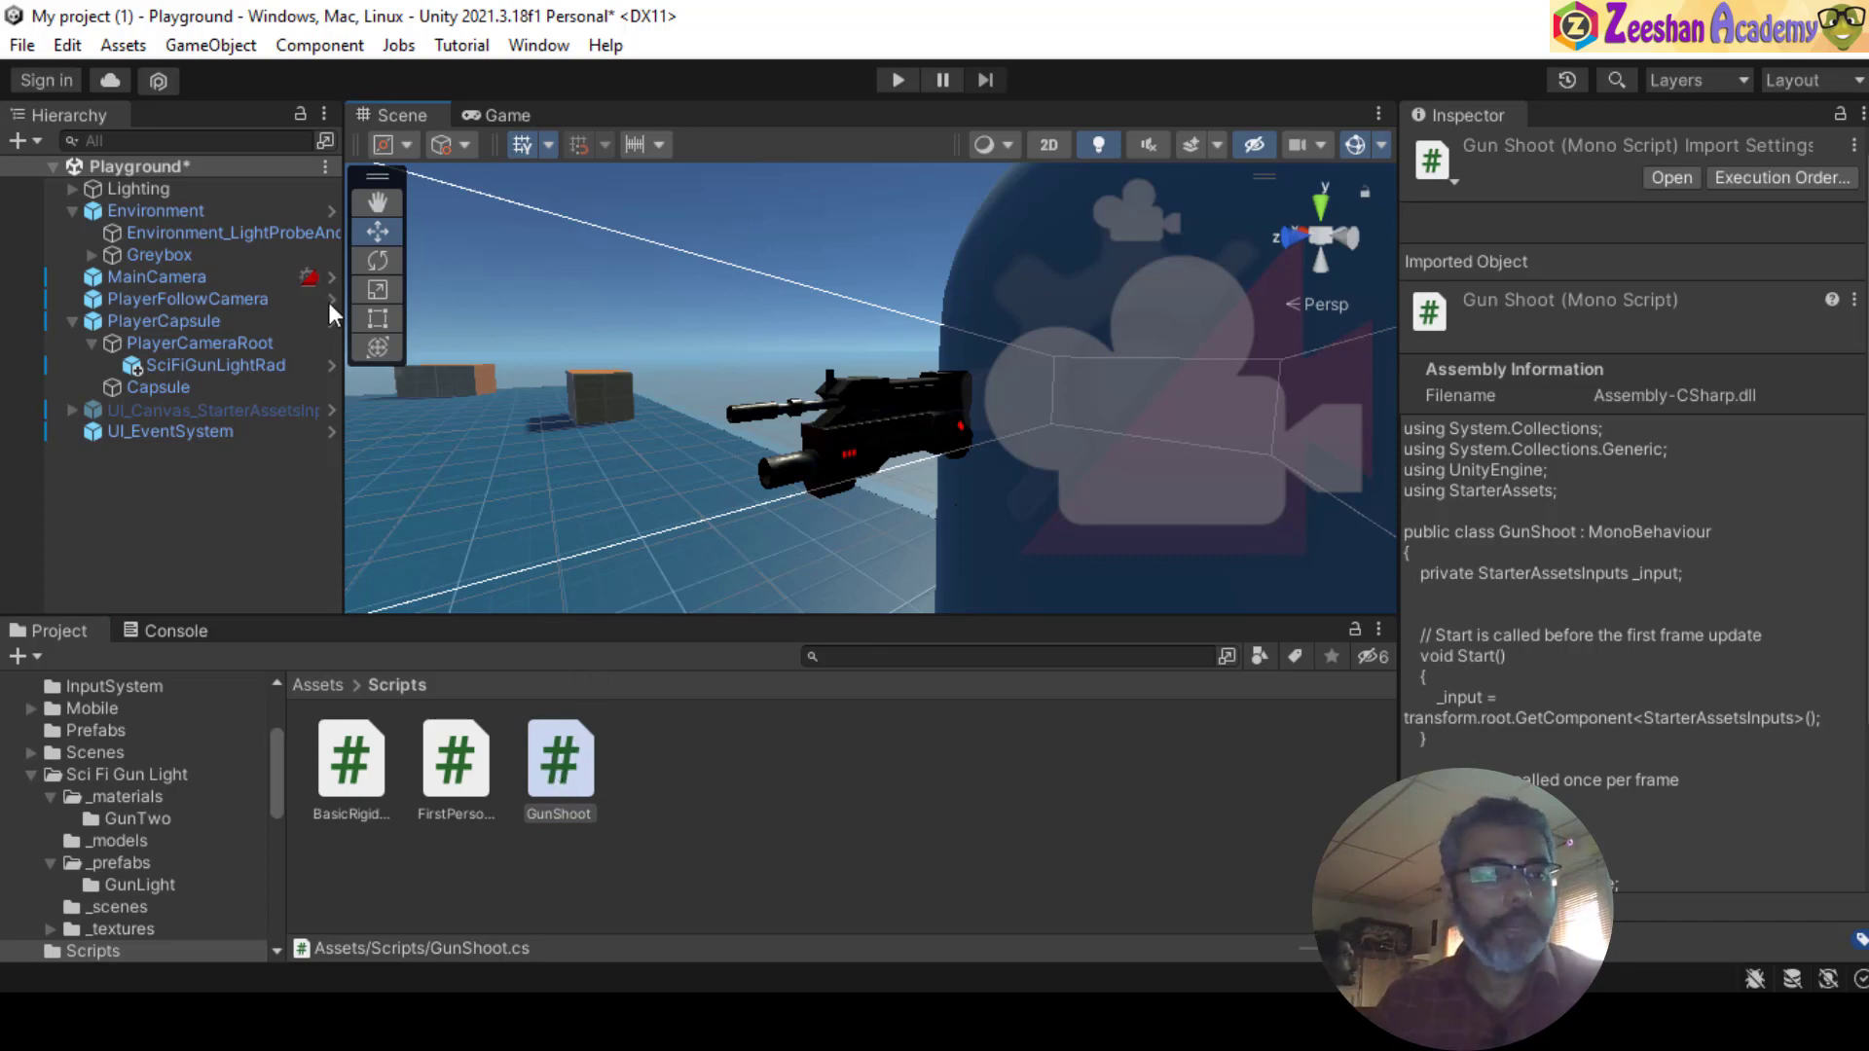
pyautogui.click(245, 381)
pyautogui.click(243, 366)
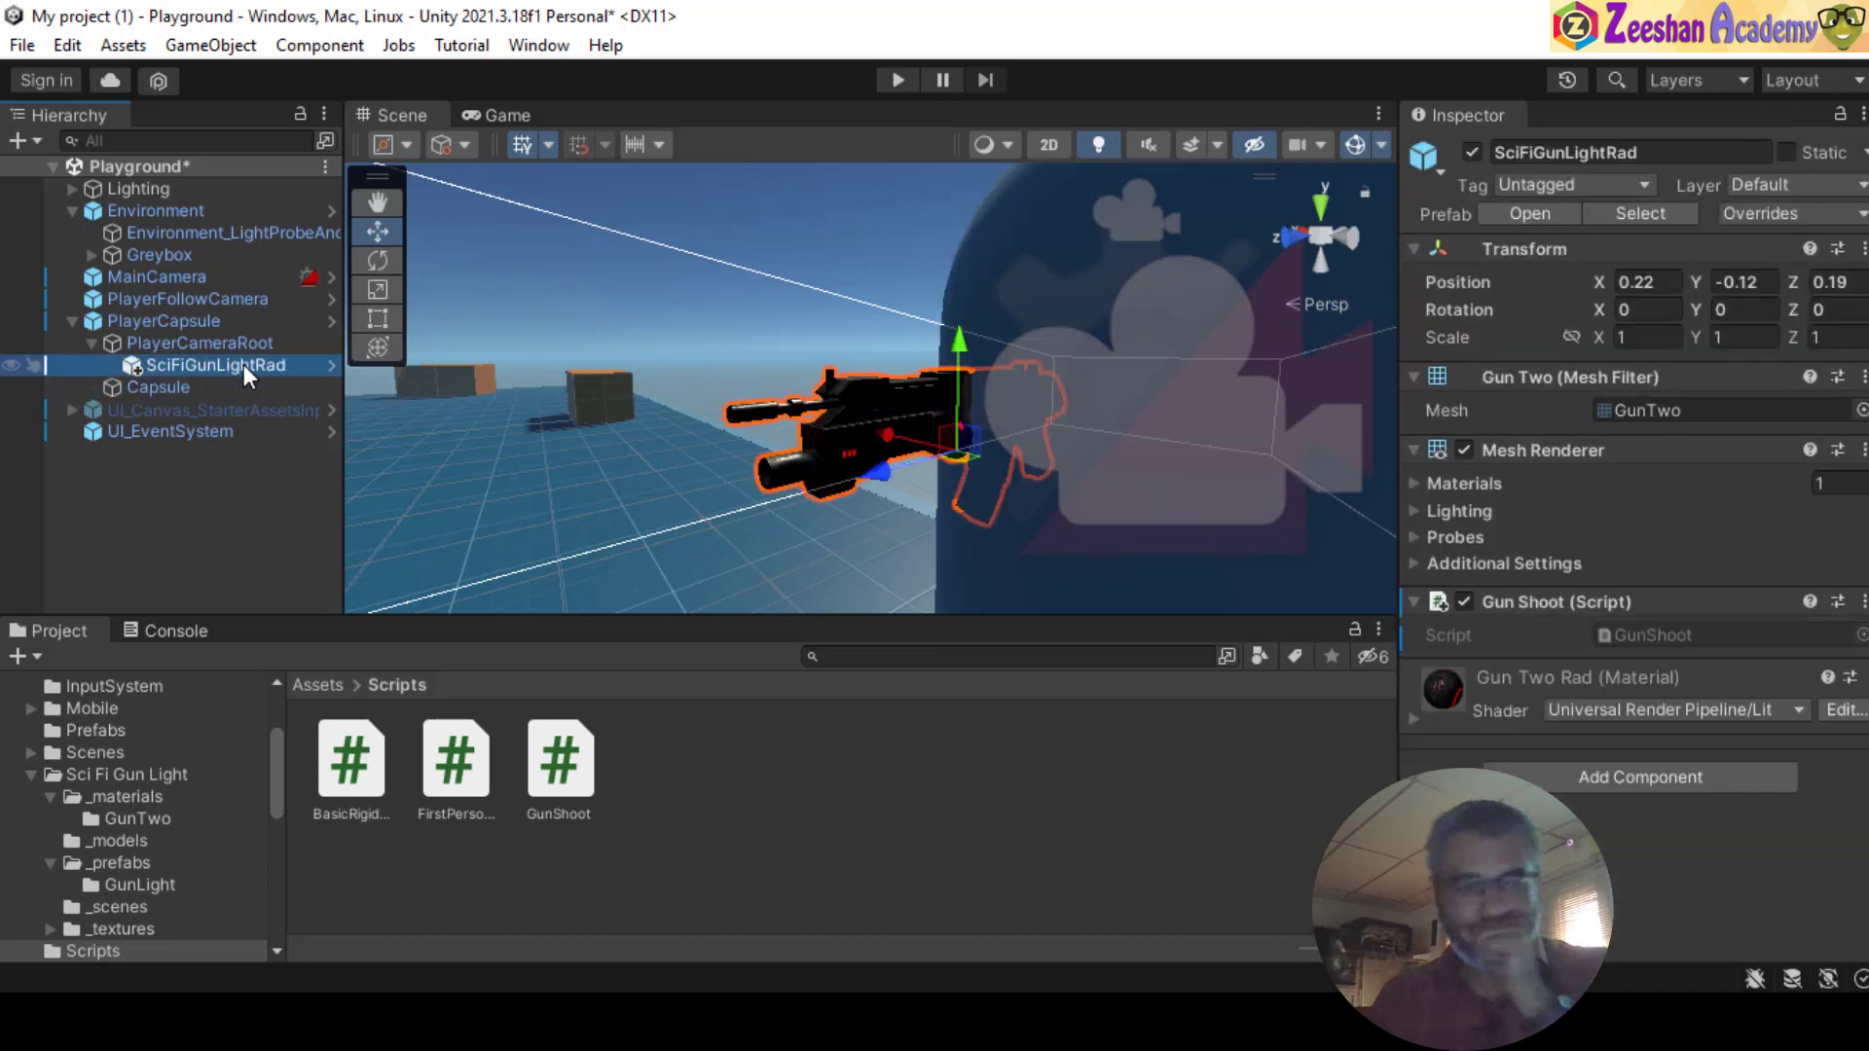
pyautogui.moveTo(559, 764); pyautogui.dragTo(604, 784)
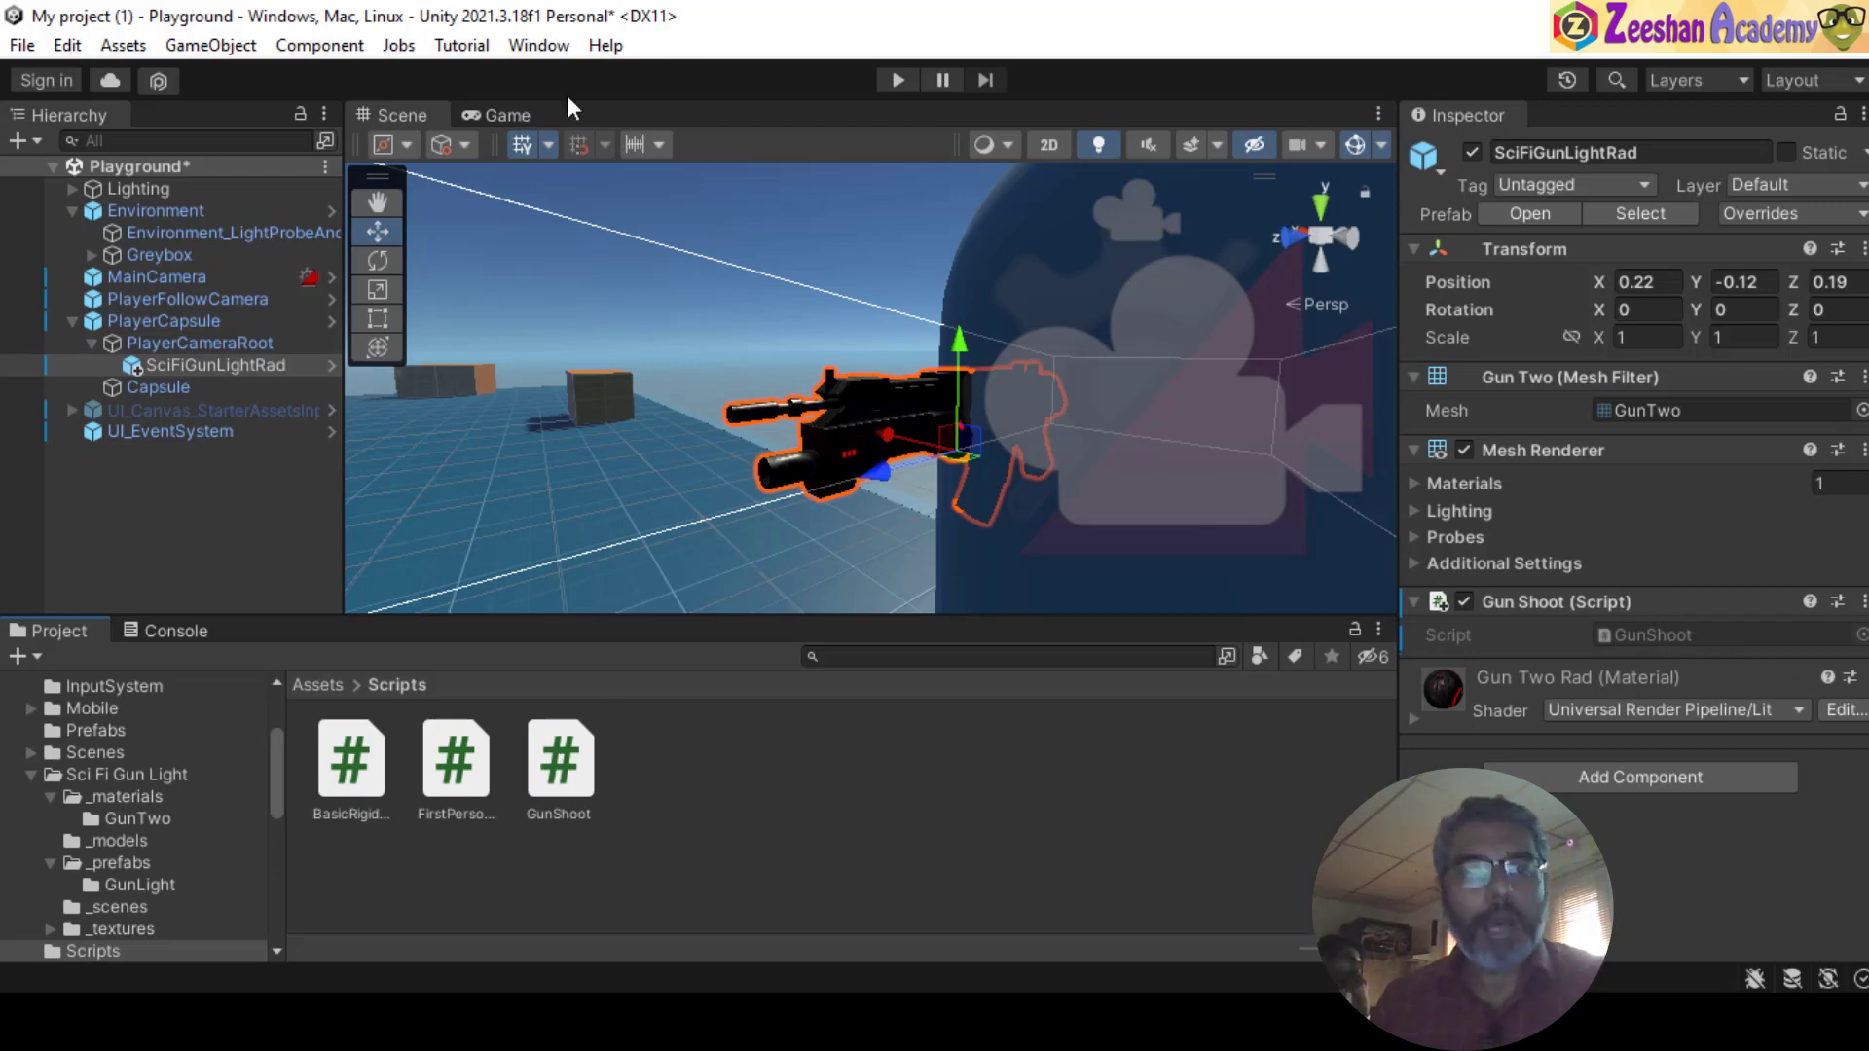
# - Start playing the game in the Game view with the Console displayed
pyautogui.click(504, 115)
pyautogui.click(898, 80)
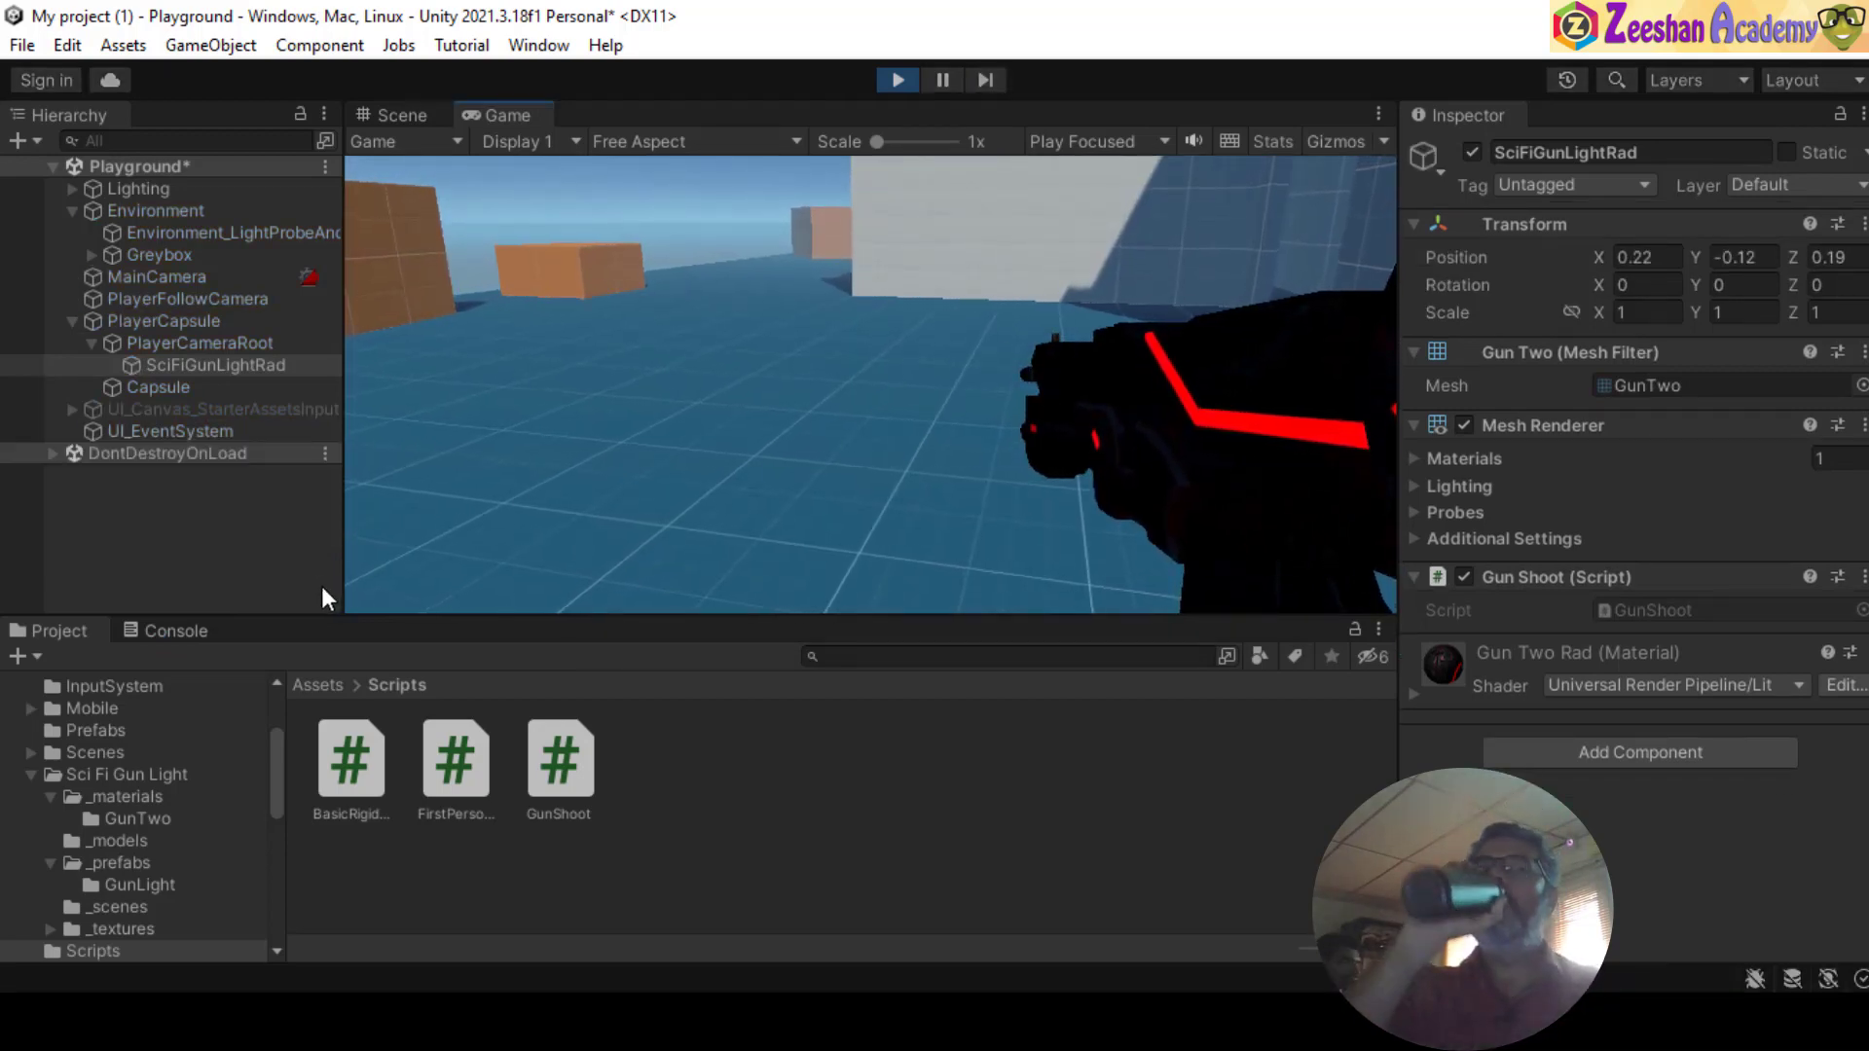
pyautogui.click(195, 630)
# - Fire the gun repeatedly in the running game to test whether each shot is logged in the Console
pyautogui.click(808, 389)
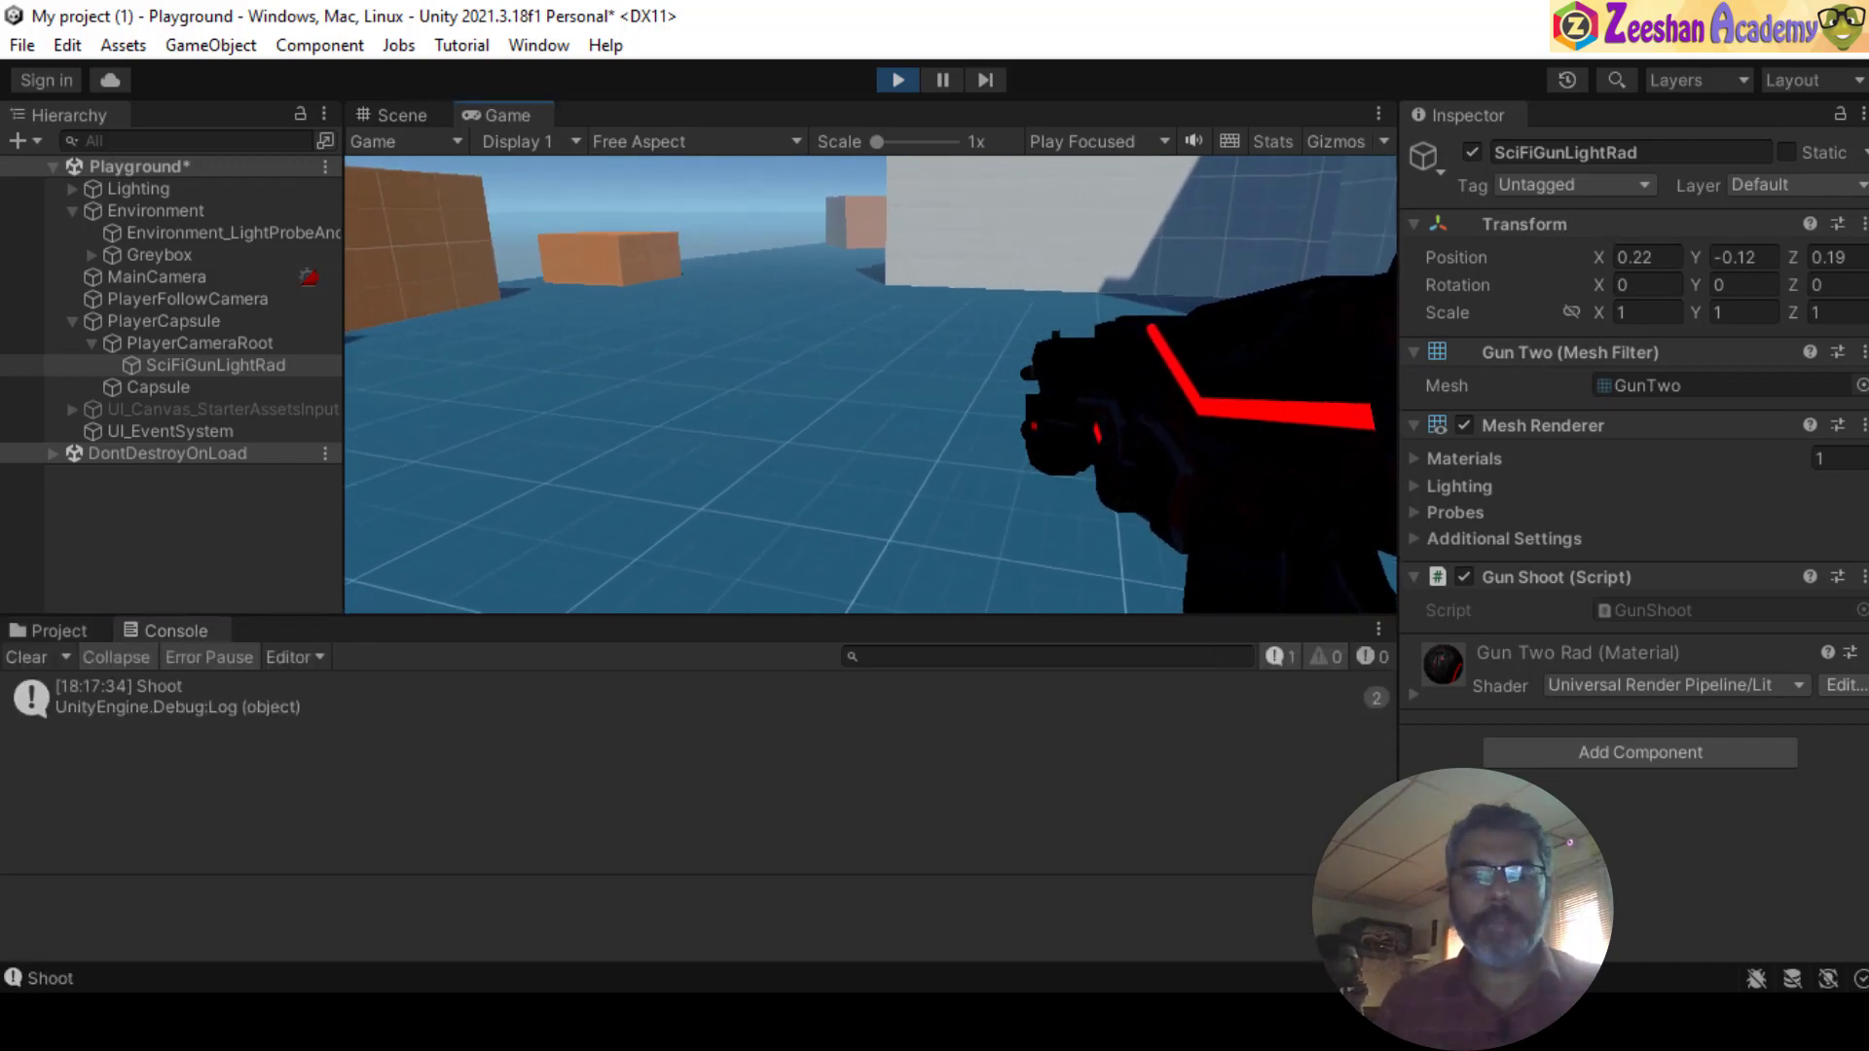
pyautogui.click(871, 384)
pyautogui.click(871, 384)
pyautogui.click(871, 384)
pyautogui.click(872, 384)
pyautogui.click(871, 385)
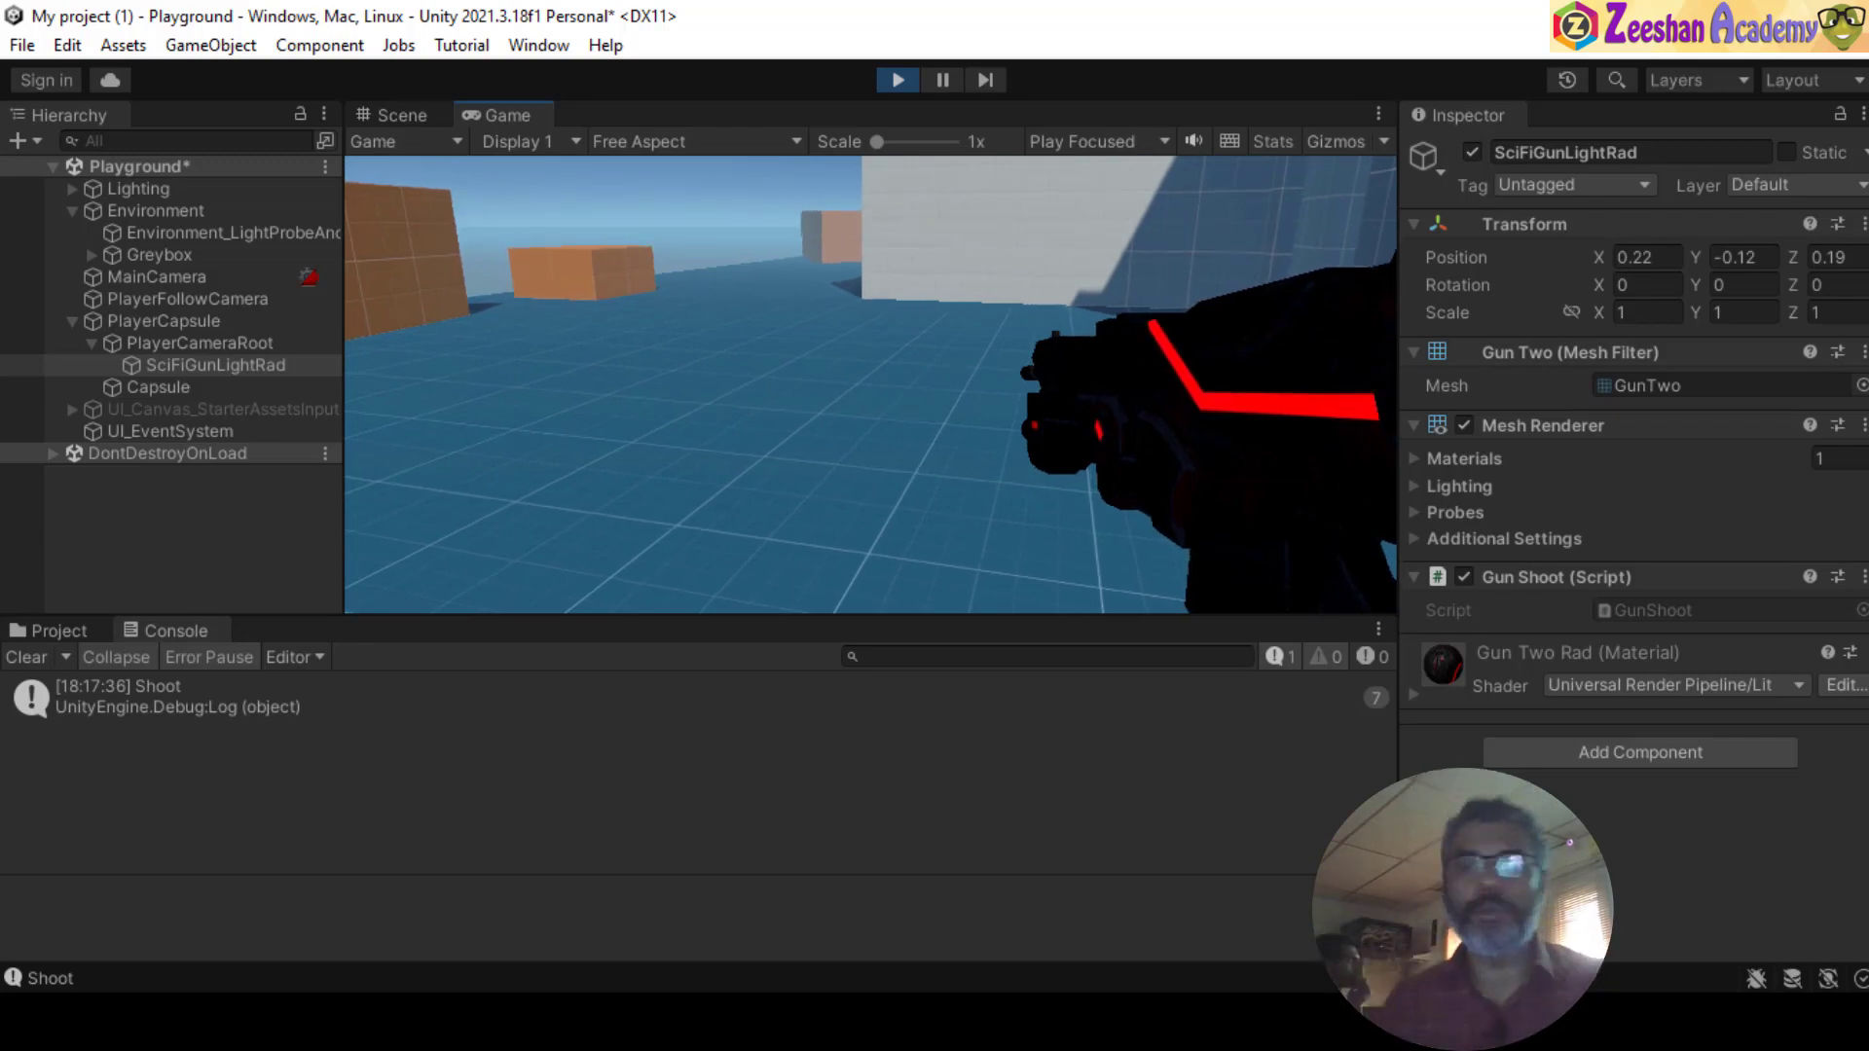
pyautogui.click(871, 385)
pyautogui.click(871, 385)
pyautogui.click(872, 385)
pyautogui.click(872, 385)
pyautogui.click(871, 384)
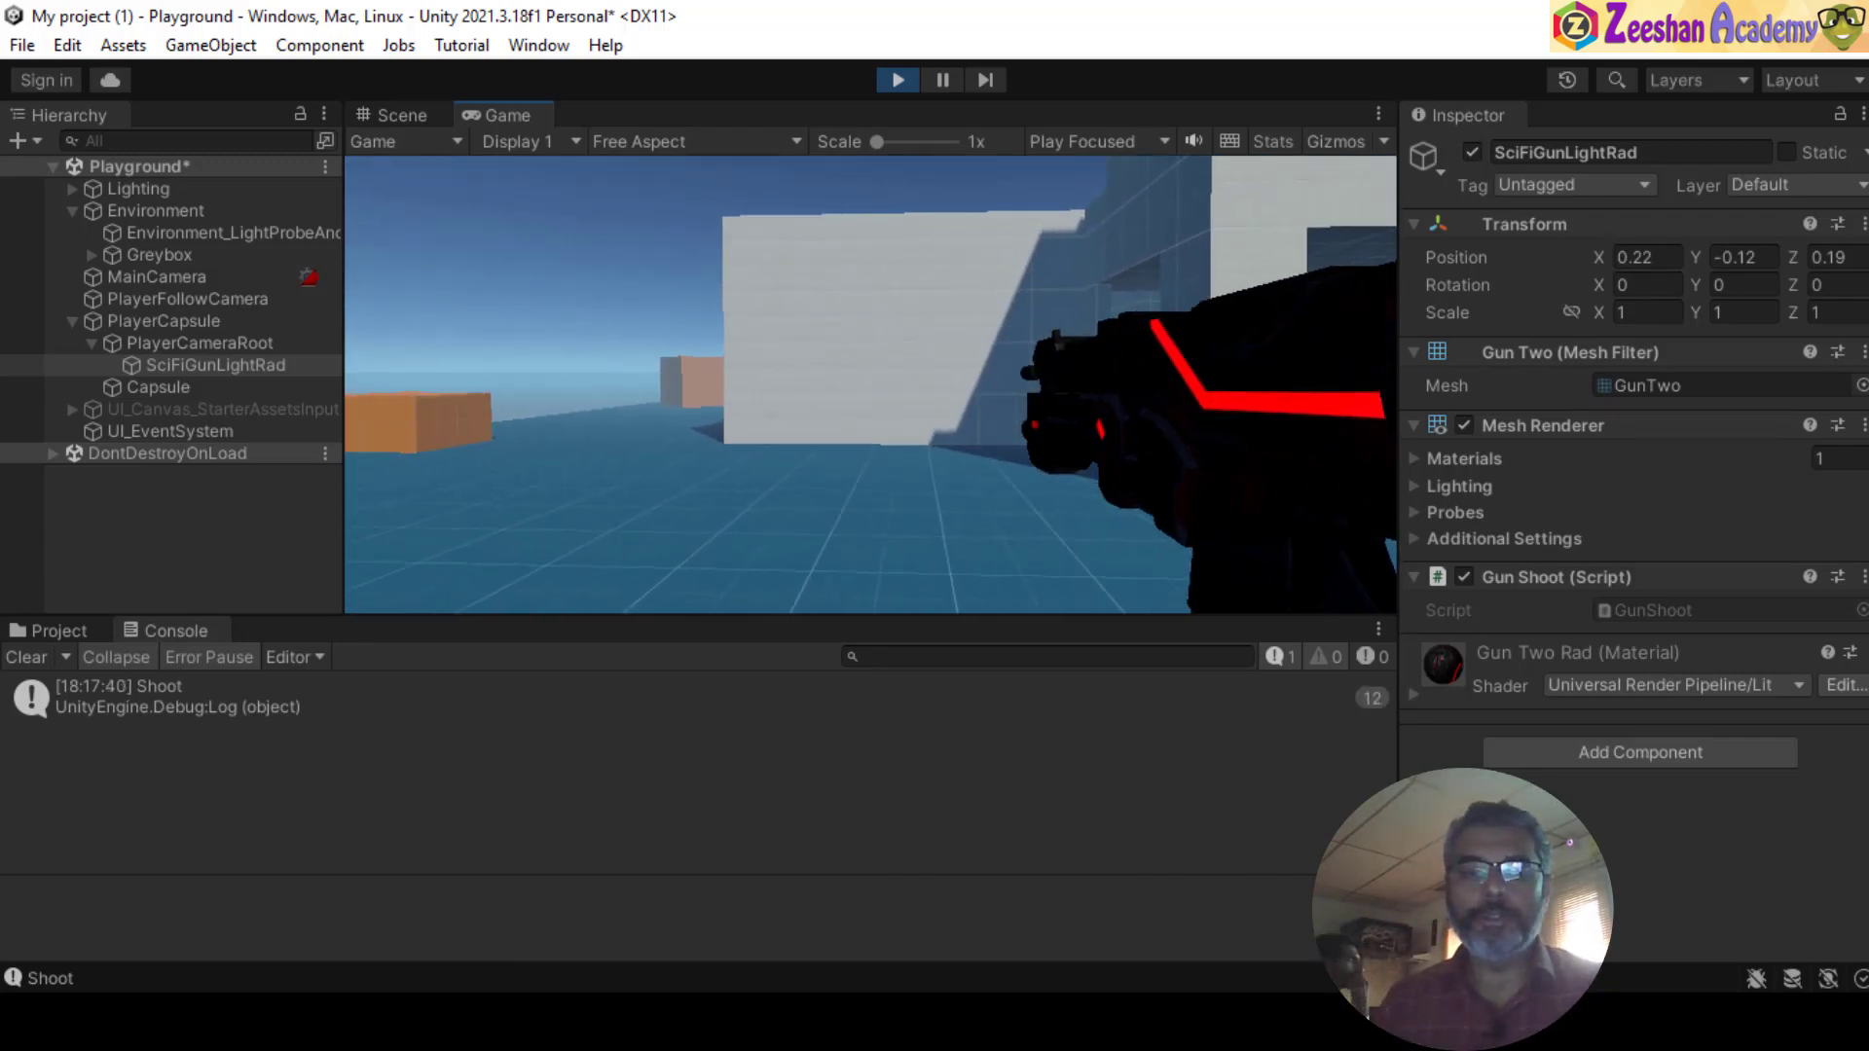
pyautogui.click(871, 384)
pyautogui.click(871, 385)
pyautogui.click(871, 384)
pyautogui.click(871, 384)
pyautogui.click(871, 384)
pyautogui.click(872, 384)
pyautogui.click(872, 384)
pyautogui.click(872, 384)
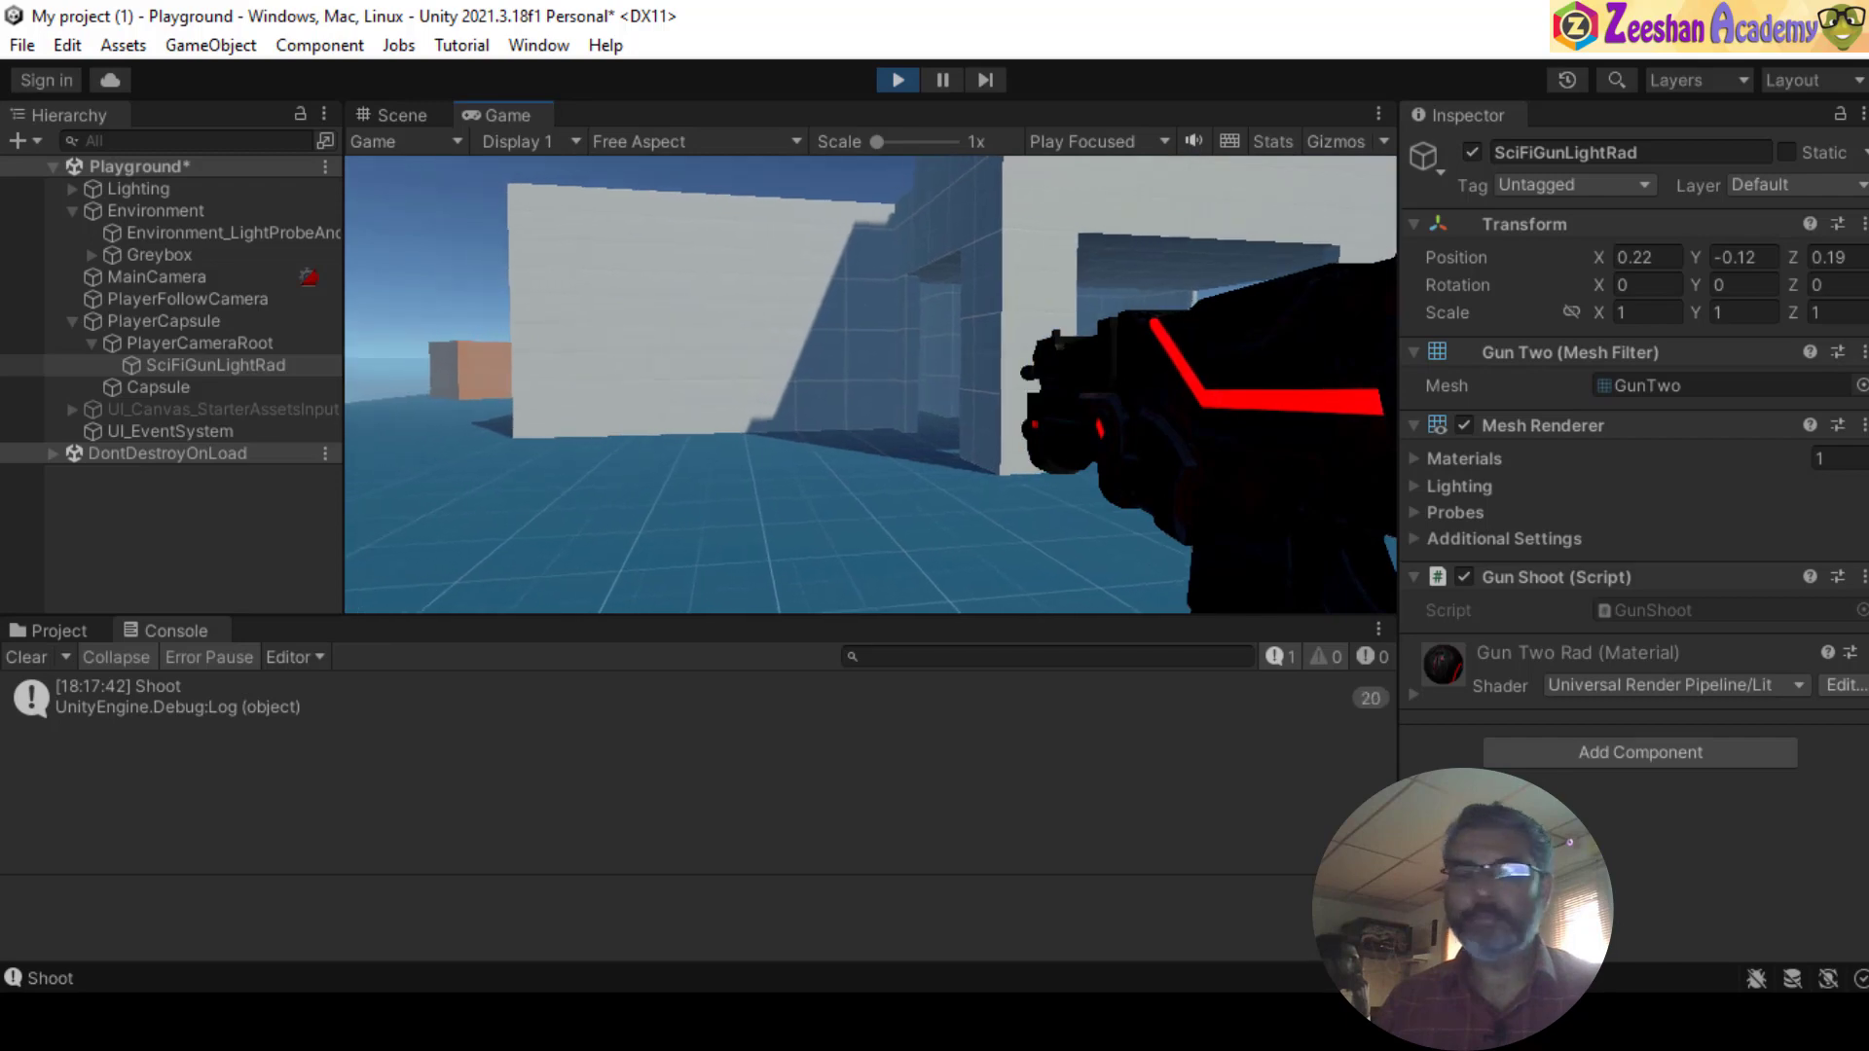
pyautogui.click(871, 385)
pyautogui.click(871, 385)
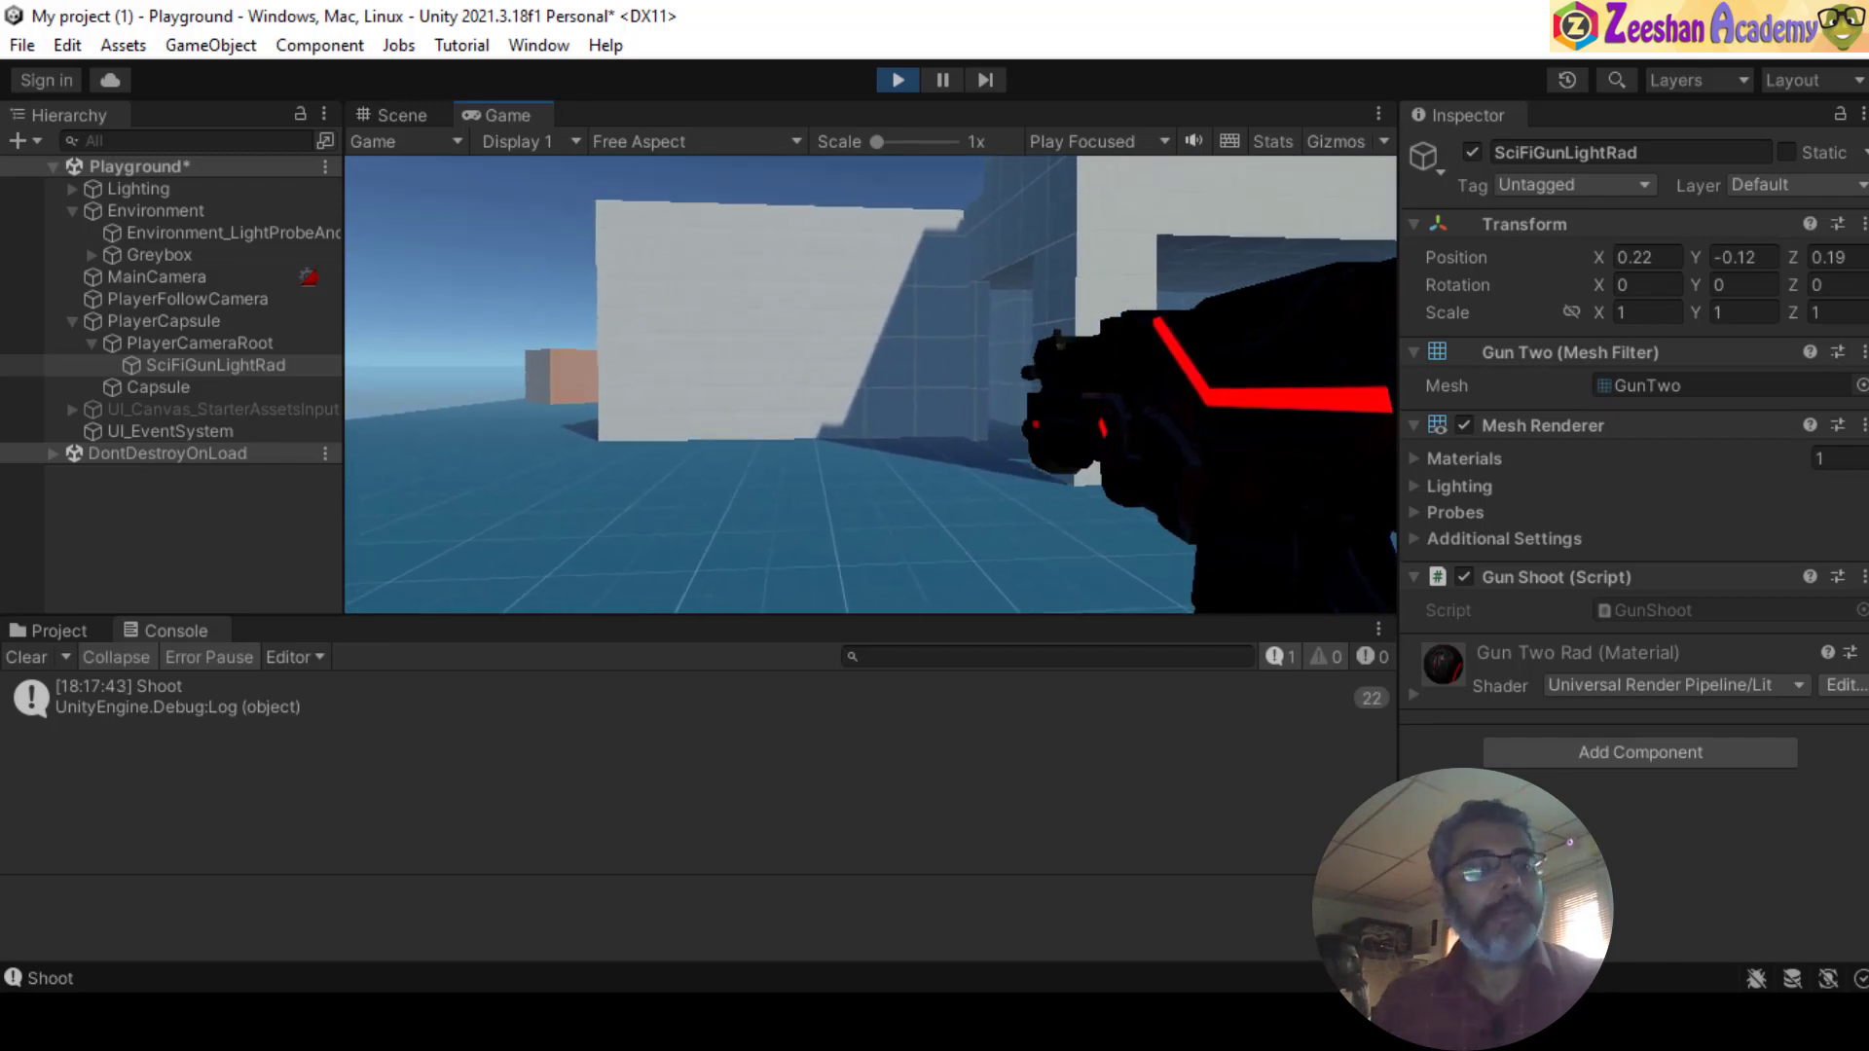
# - Fire two more test shots in the running game
pyautogui.click(872, 385)
pyautogui.click(871, 384)
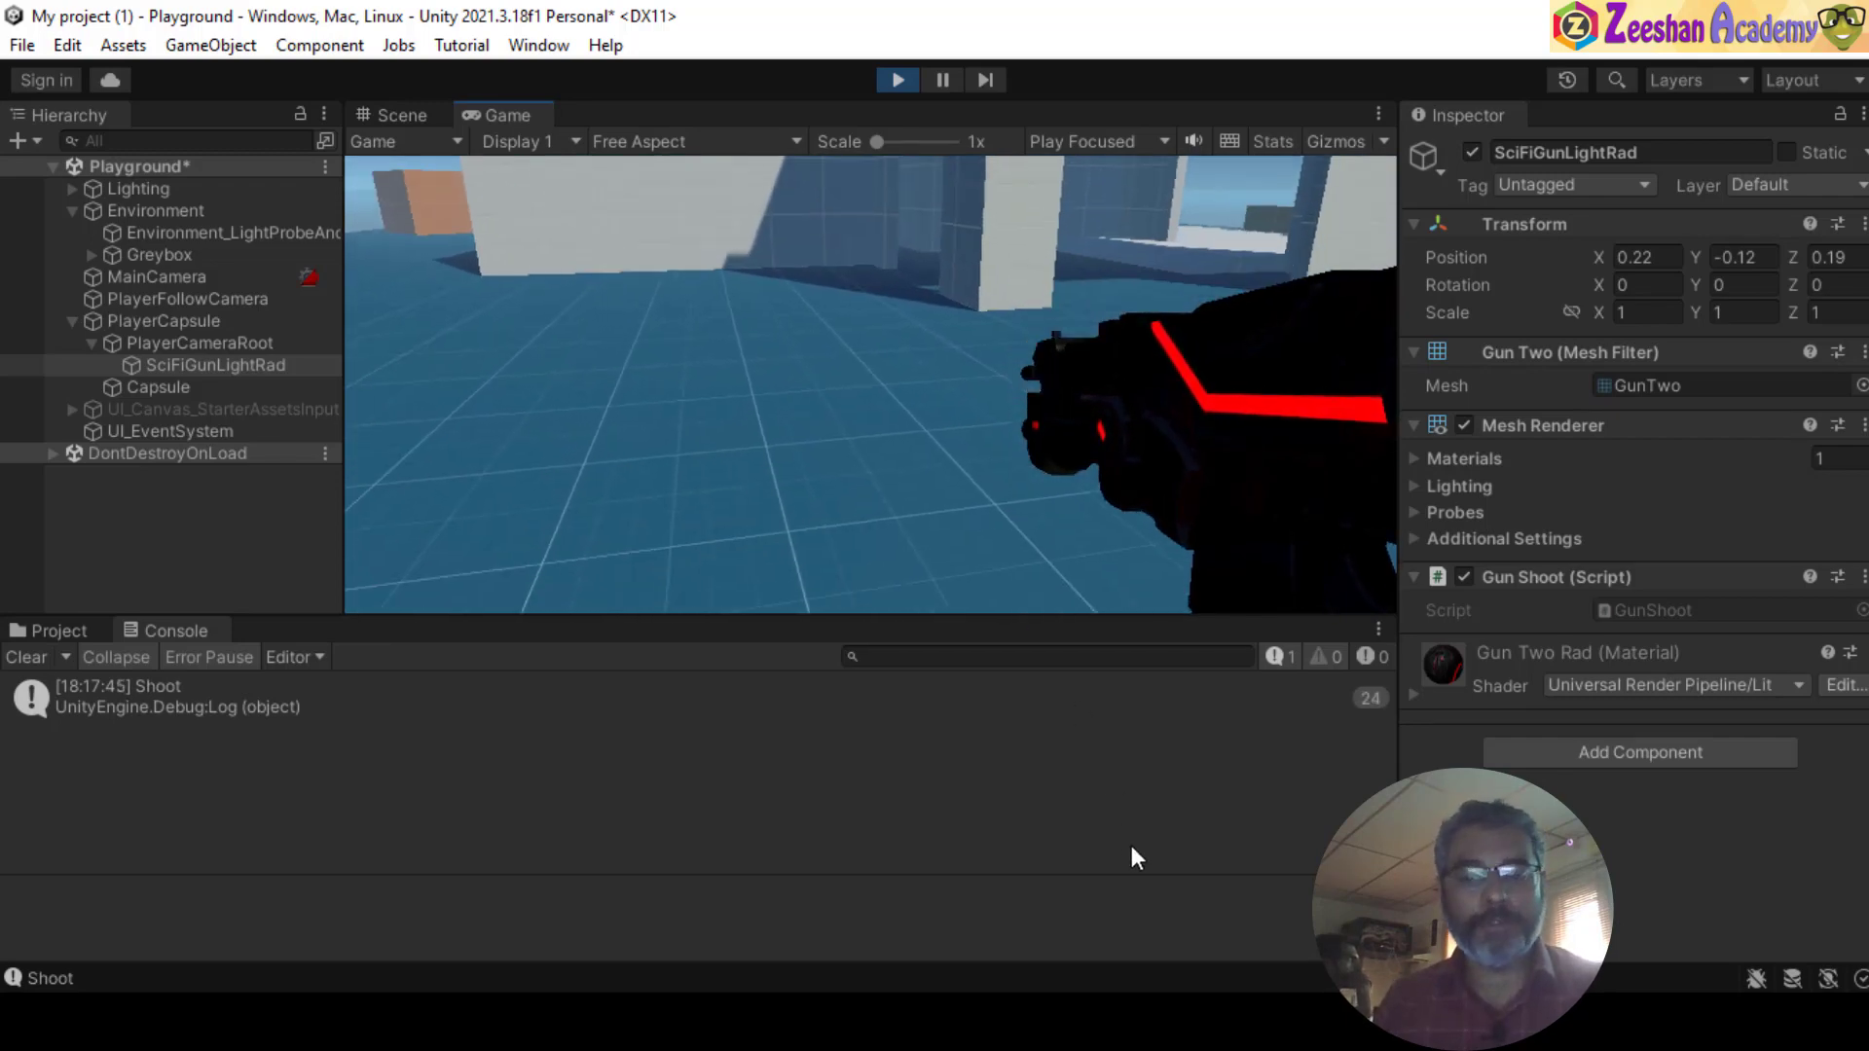
# - Switch to Visual Studio Code, comment out the `_input.shoot = false;` line in the Update method of GunShoot.cs, and save the script
pyautogui.hotkey('alt', 'Tab')
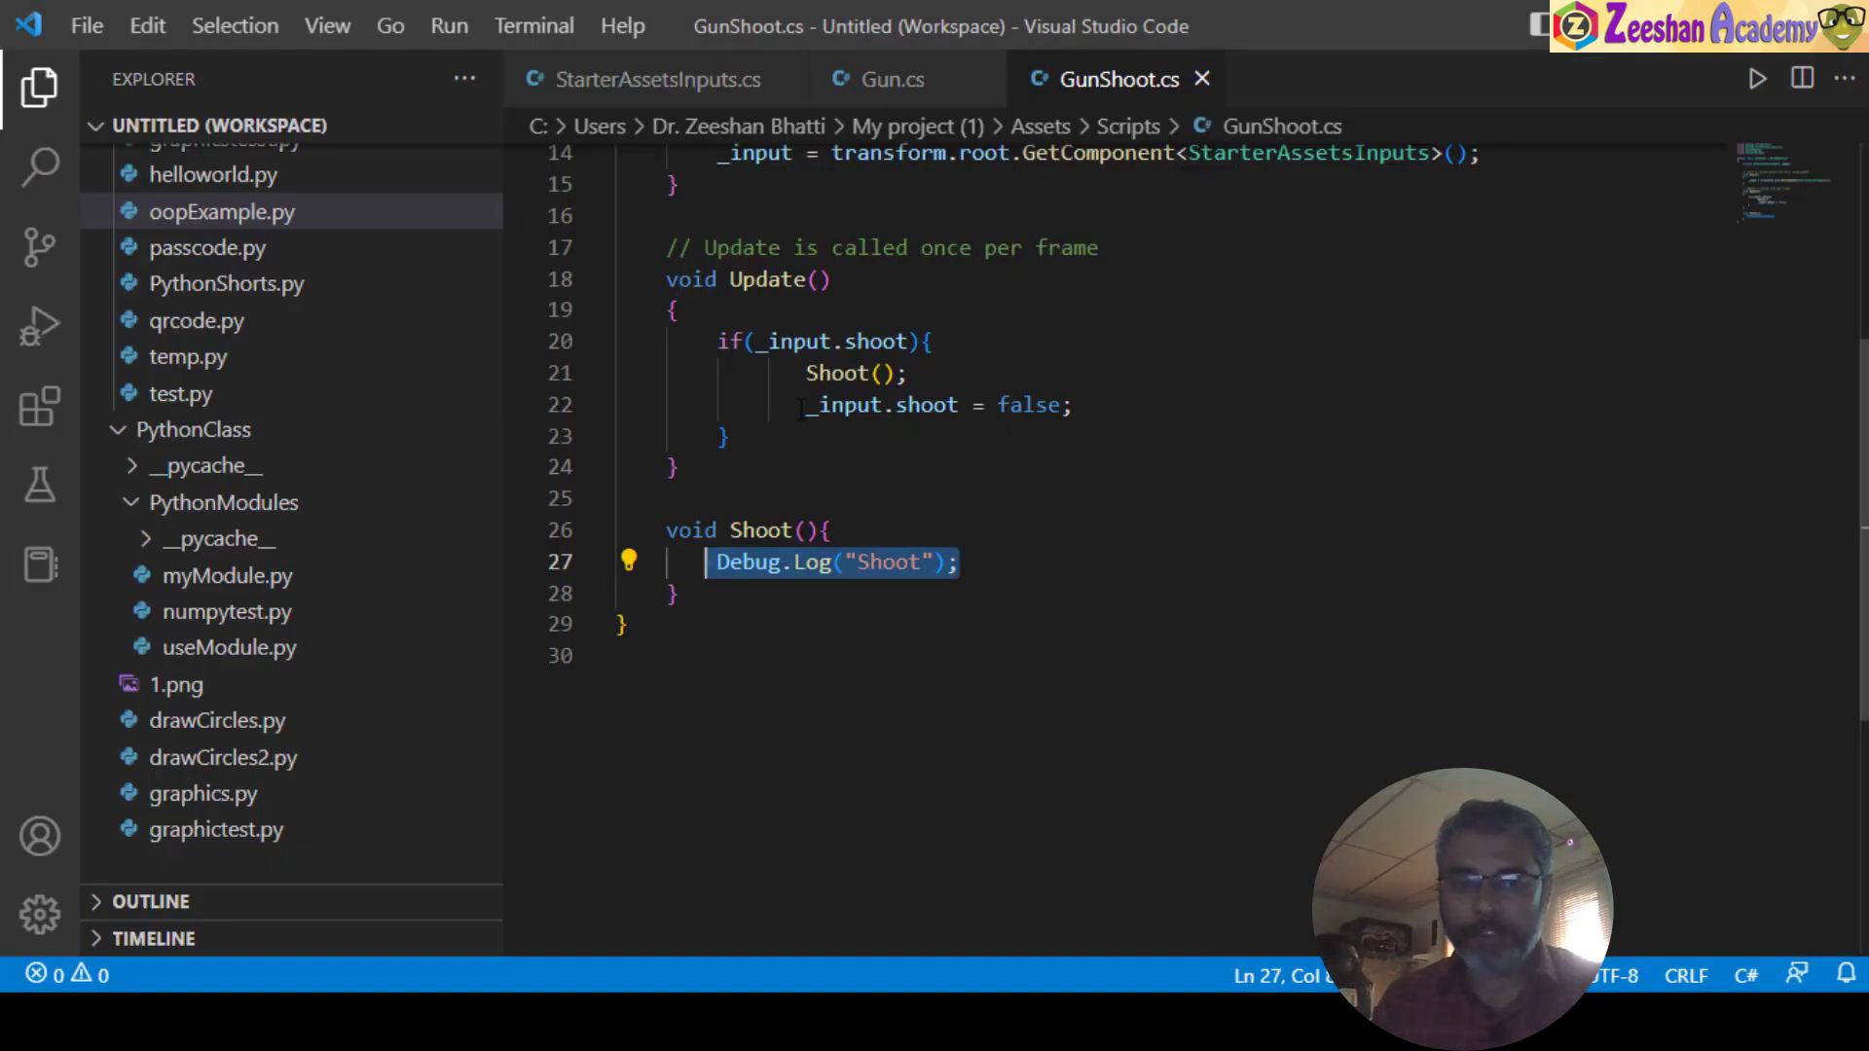
pyautogui.click(800, 407)
pyautogui.hotkey('ctrl', '/')
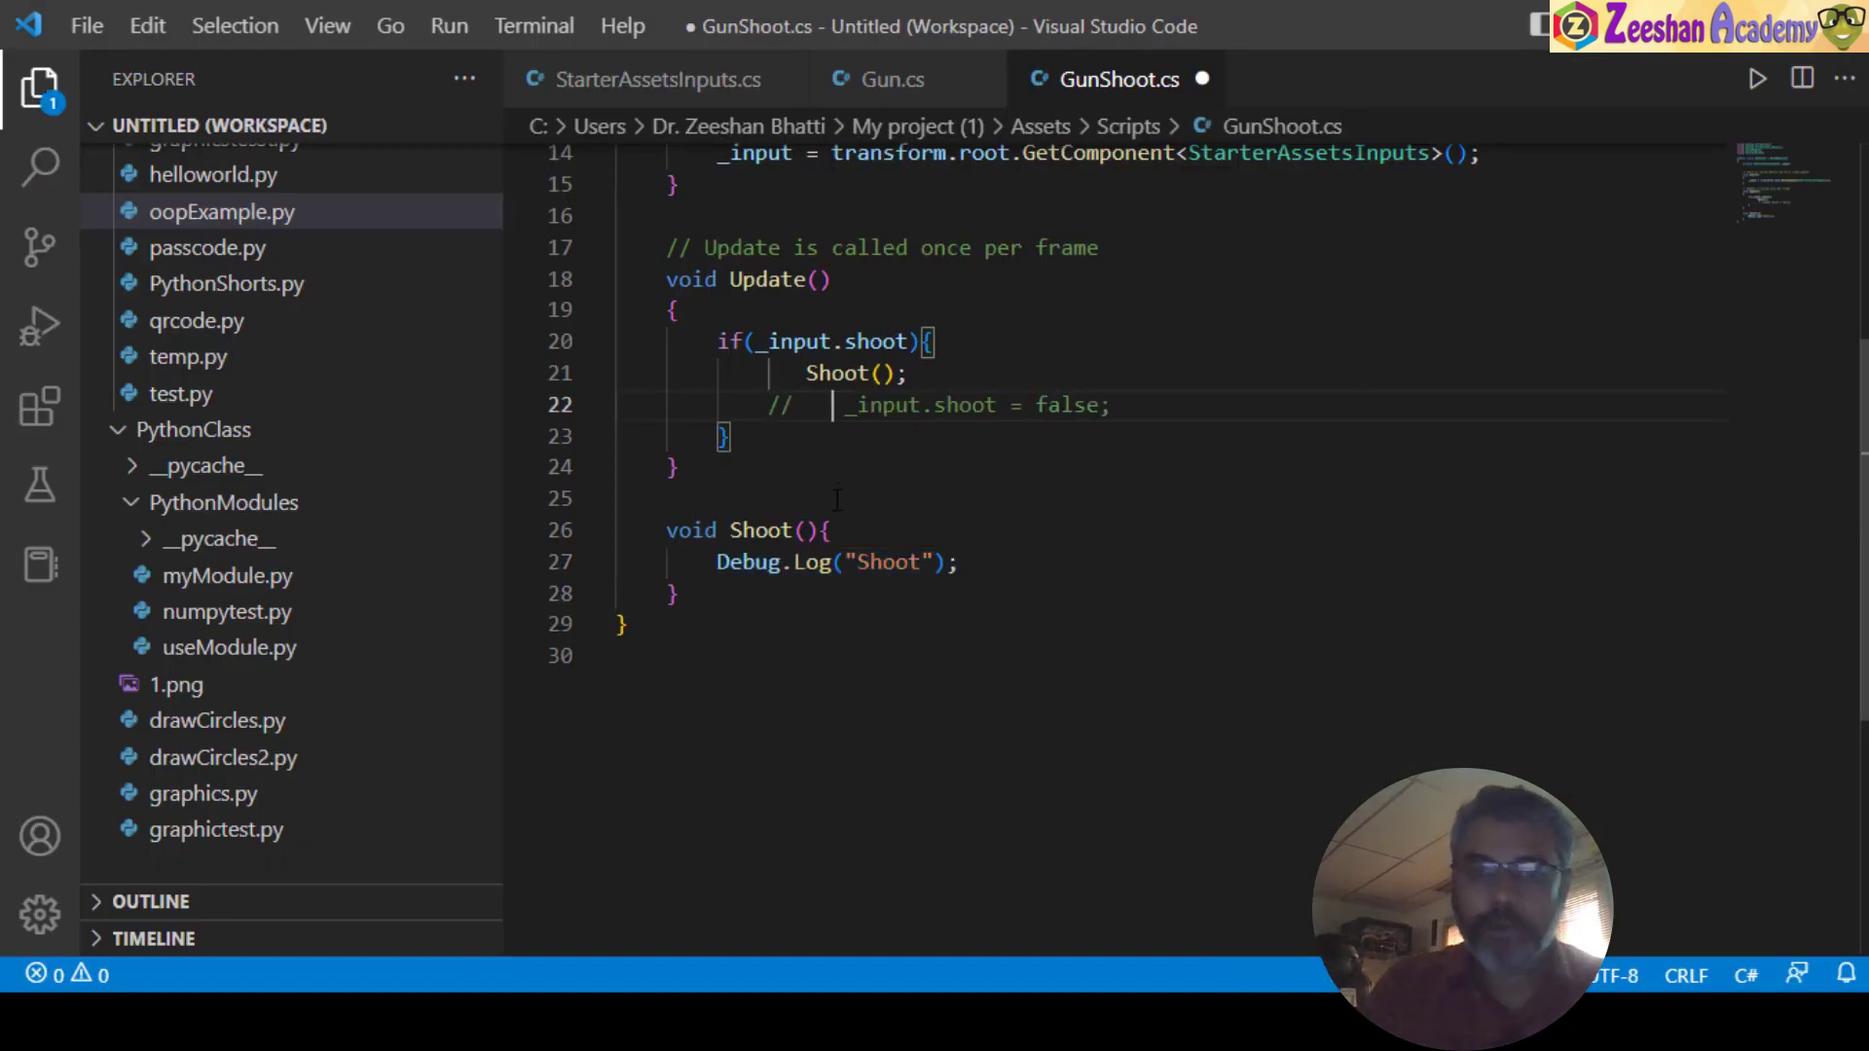
pyautogui.hotkey('ctrl', 's')
# - Switch back to Unity, fire the gun once to test the Console logging with the edited script, and stop the game
pyautogui.hotkey('alt', 'Tab')
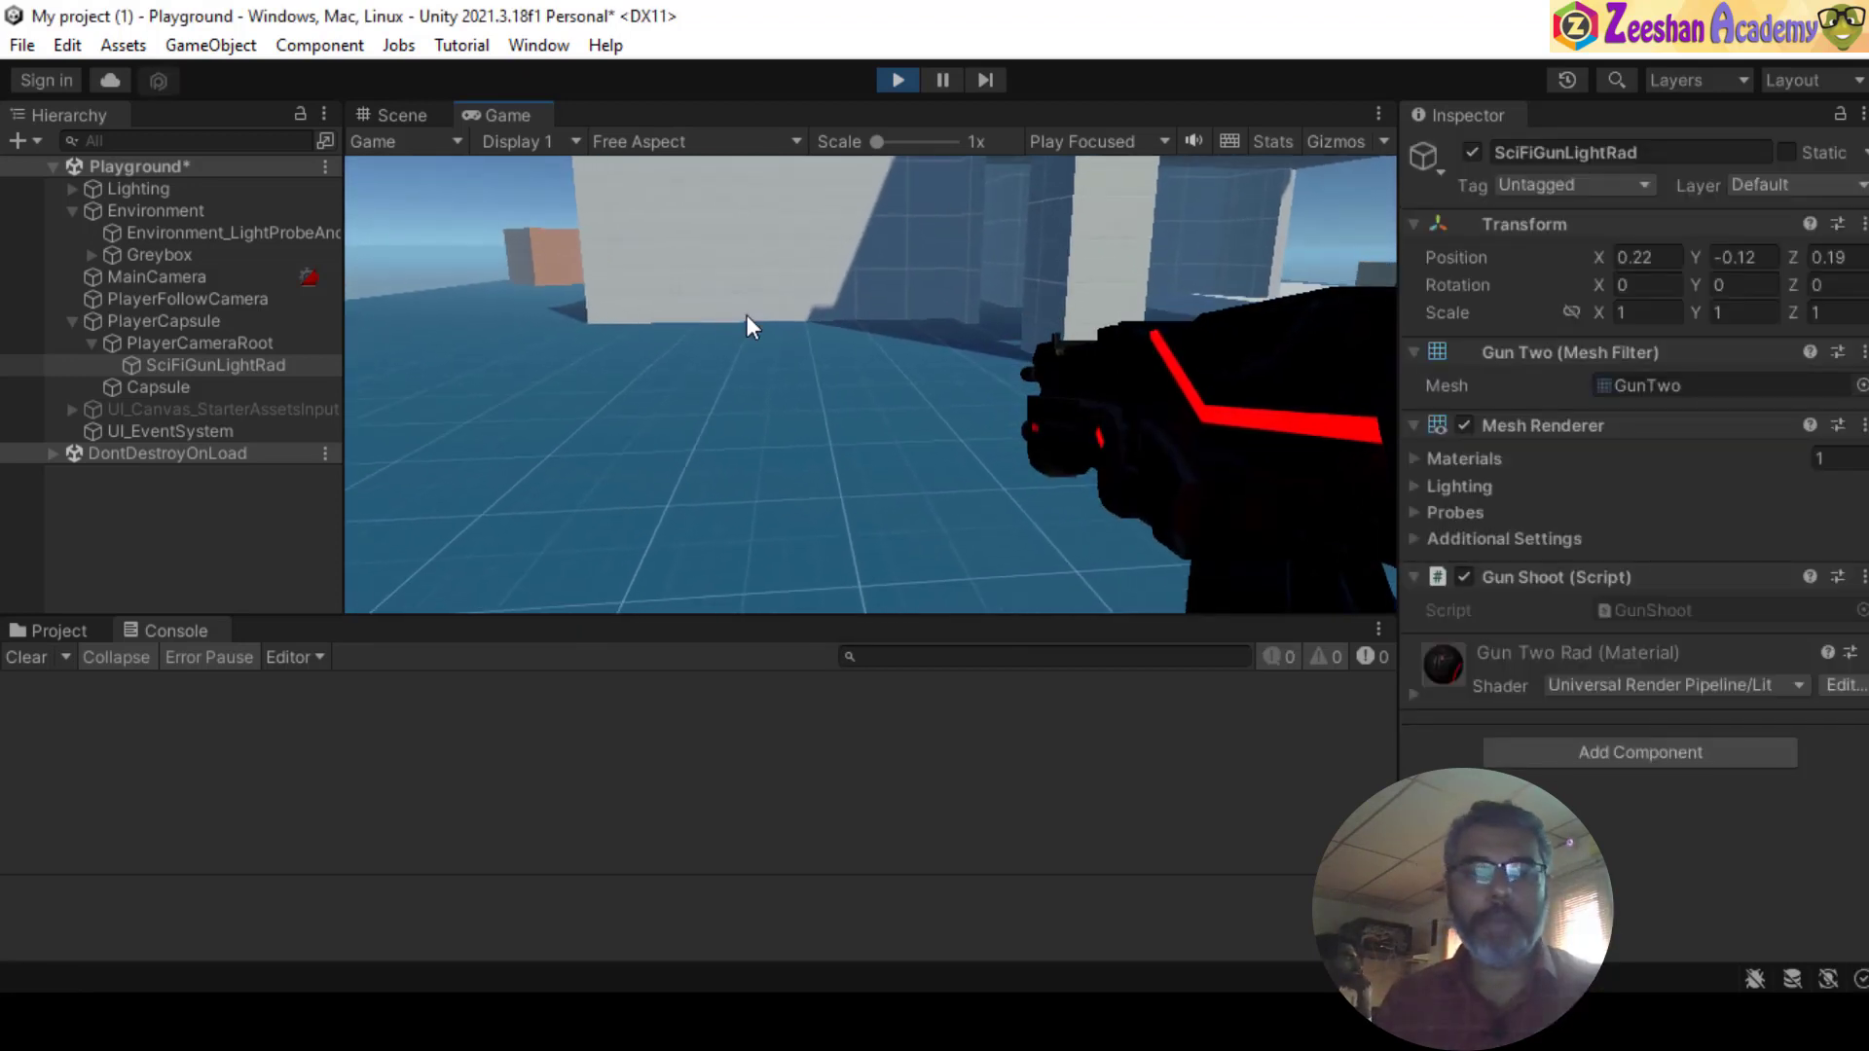
pyautogui.click(746, 315)
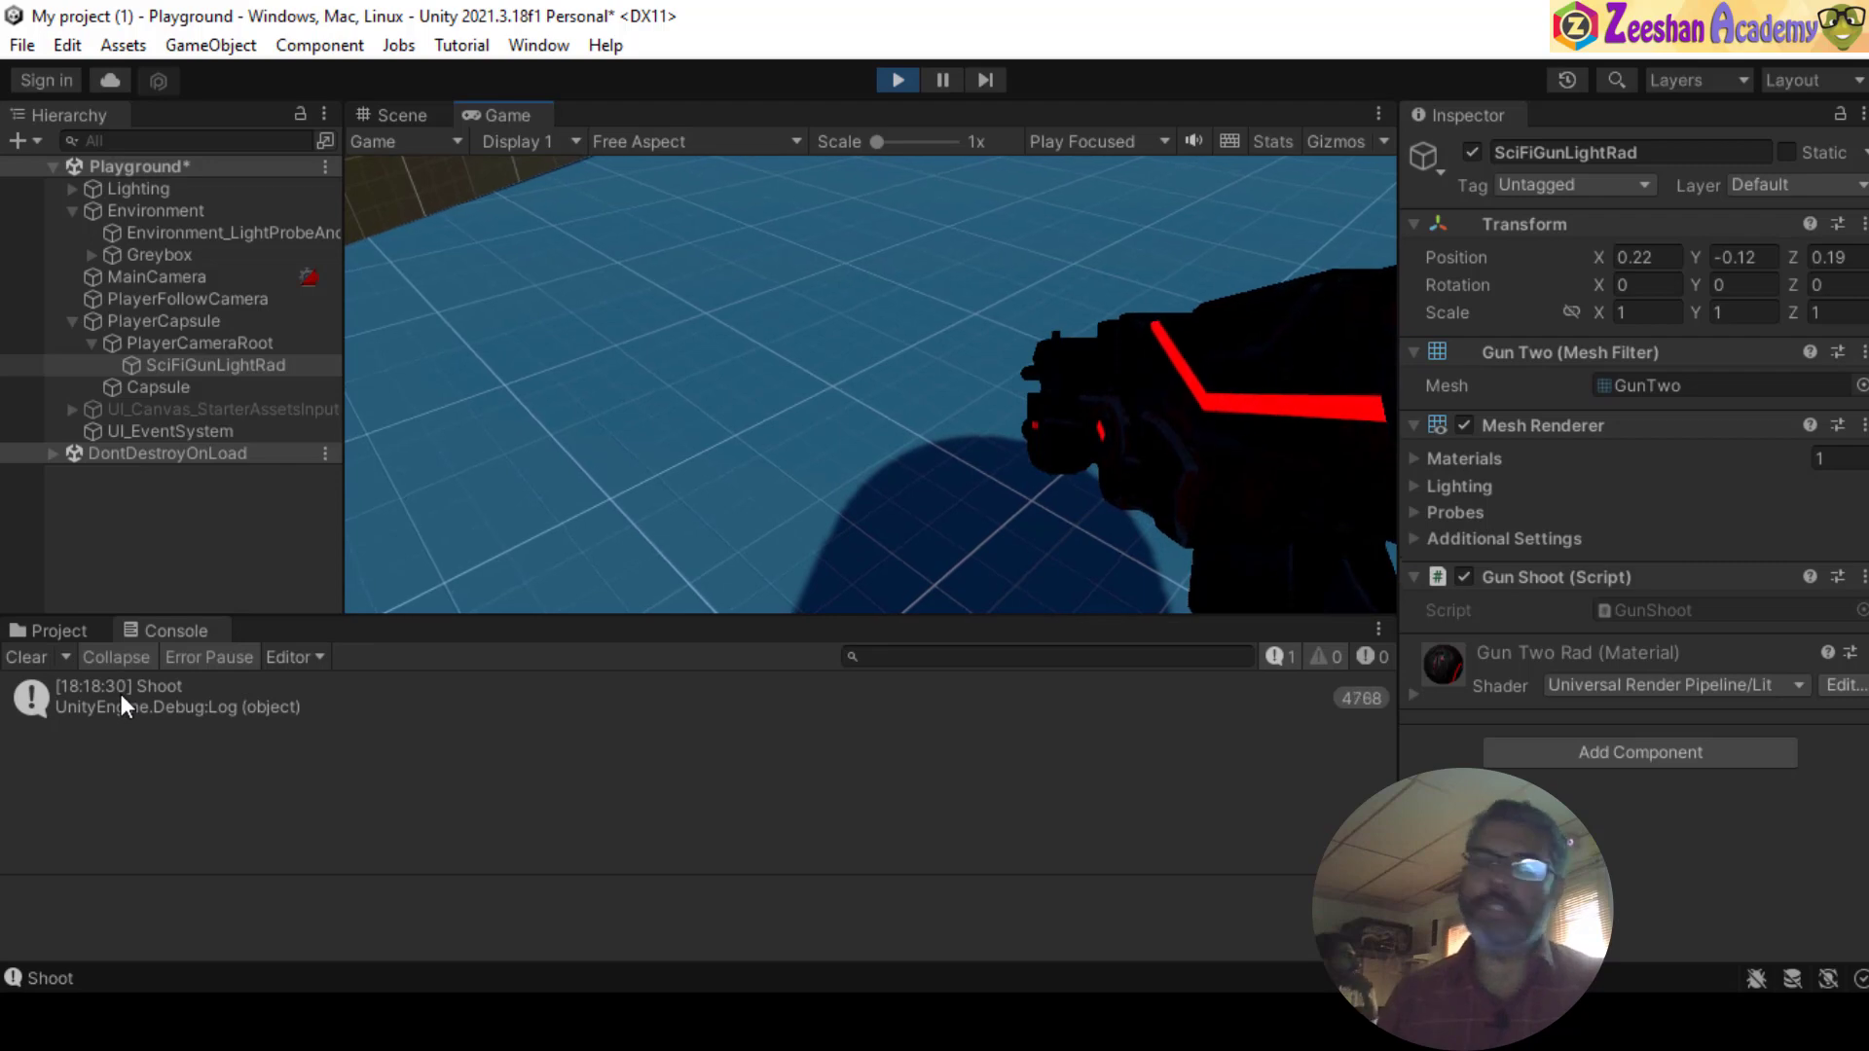
pyautogui.click(891, 81)
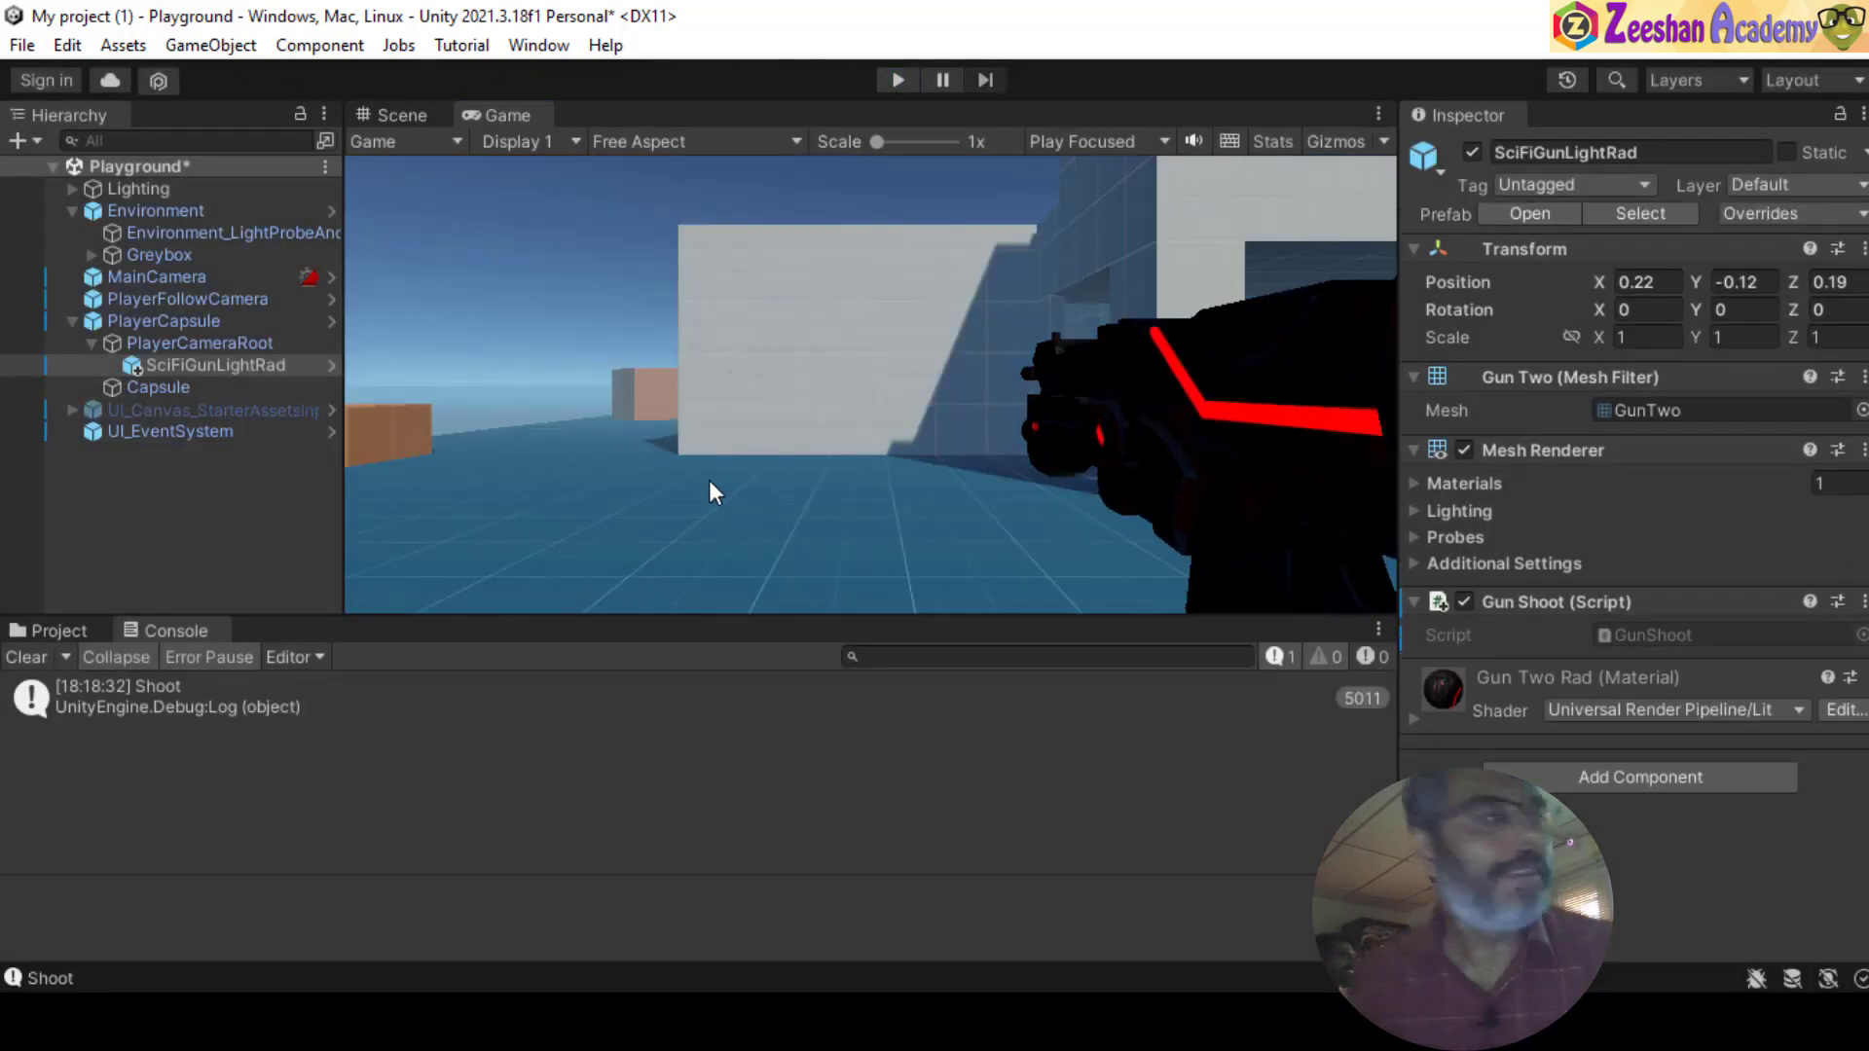
# - Return to GunShoot.cs in Visual Studio Code and uncomment the `_input.shoot = false;` line in the Update method
pyautogui.hotkey('alt', 'Tab')
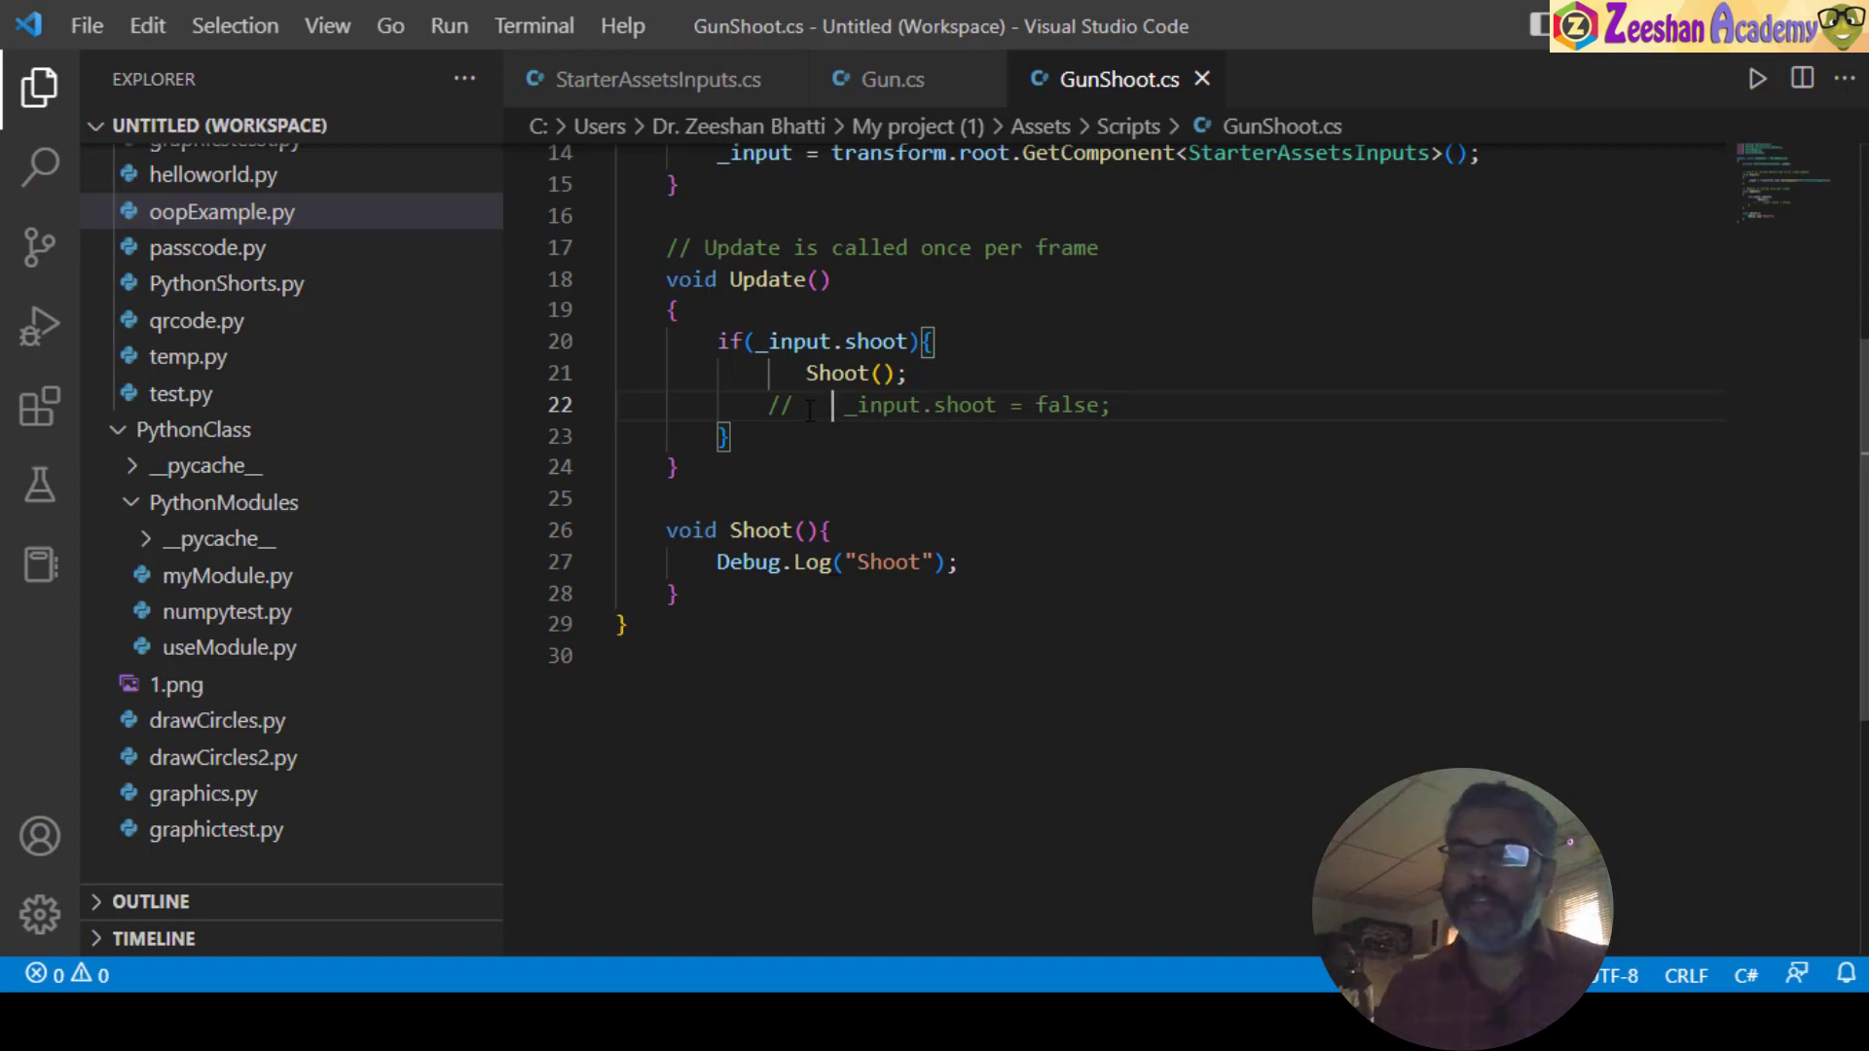
pyautogui.moveTo(810, 410); pyautogui.dragTo(771, 406)
pyautogui.press('BackSpace')
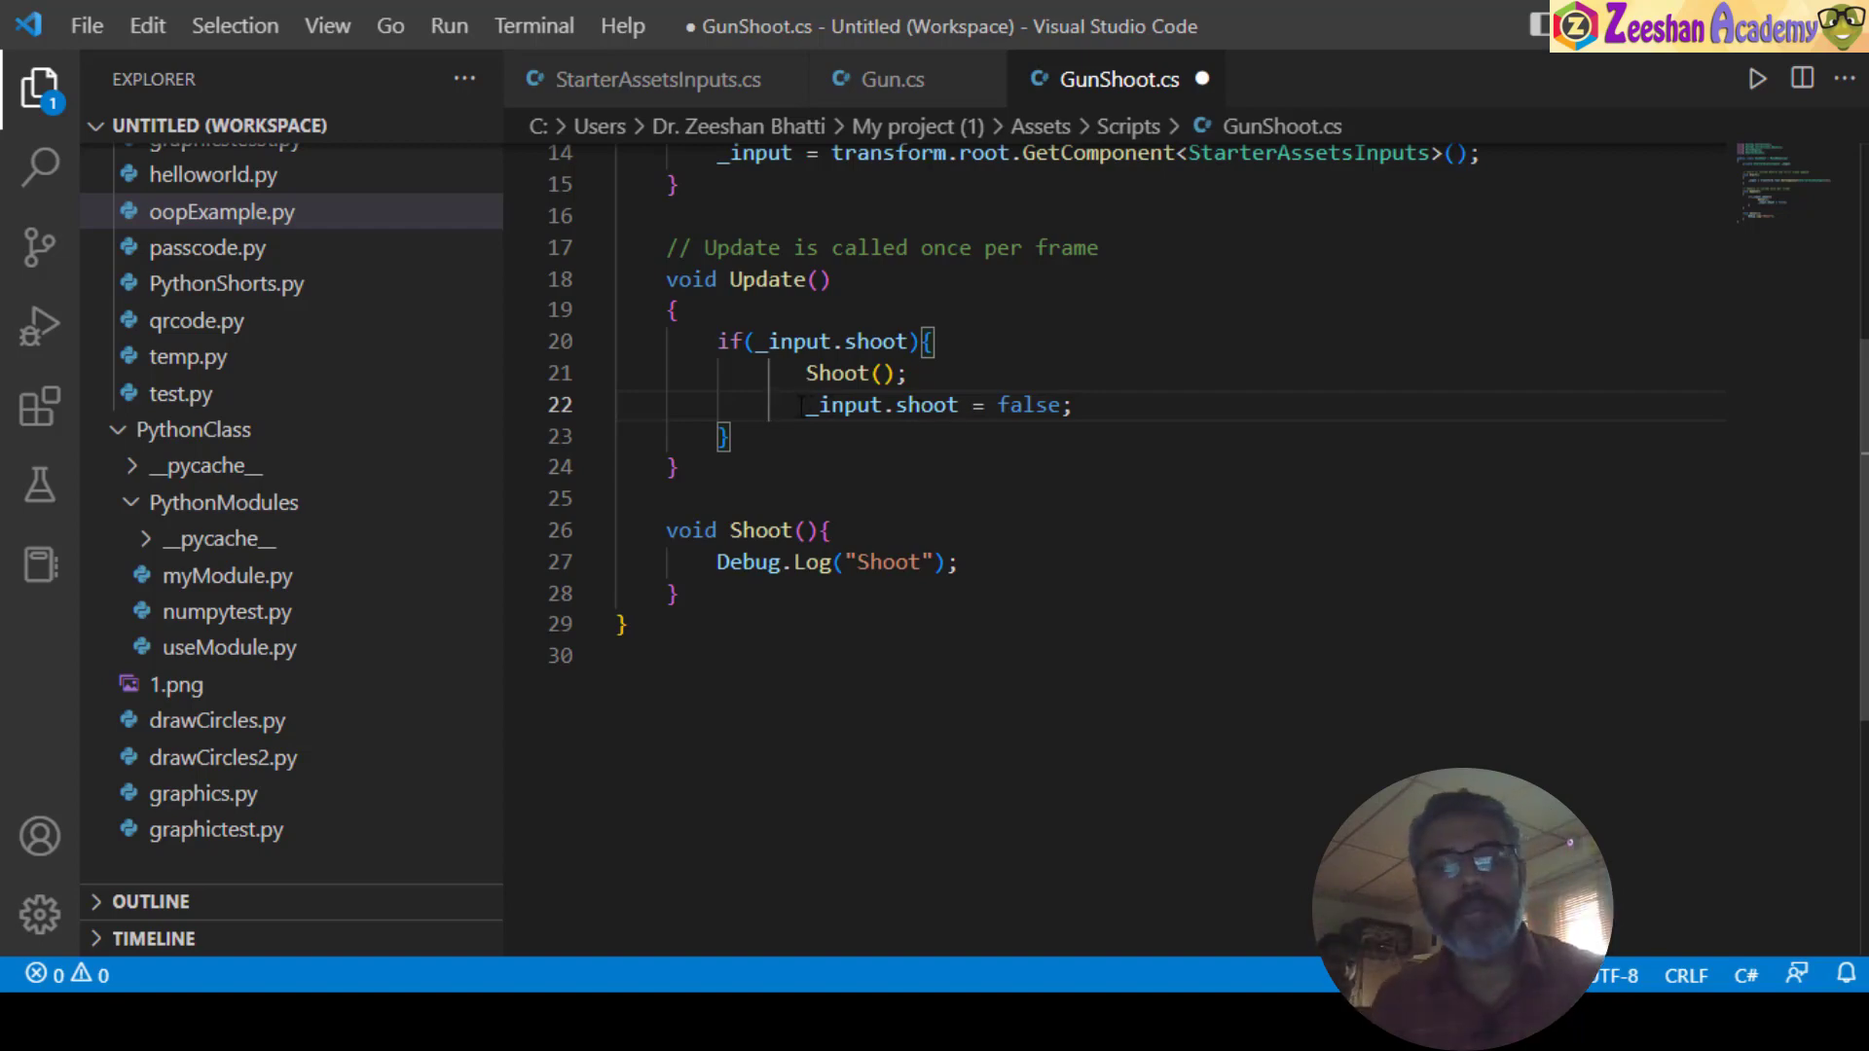
# - Review the `_input.shoot` check, the Shoot() call and the flag reset in Update, along with the Debug.Log line in Shoot
pyautogui.click(822, 375)
pyautogui.moveTo(806, 404); pyautogui.dragTo(1074, 405)
pyautogui.click(772, 341)
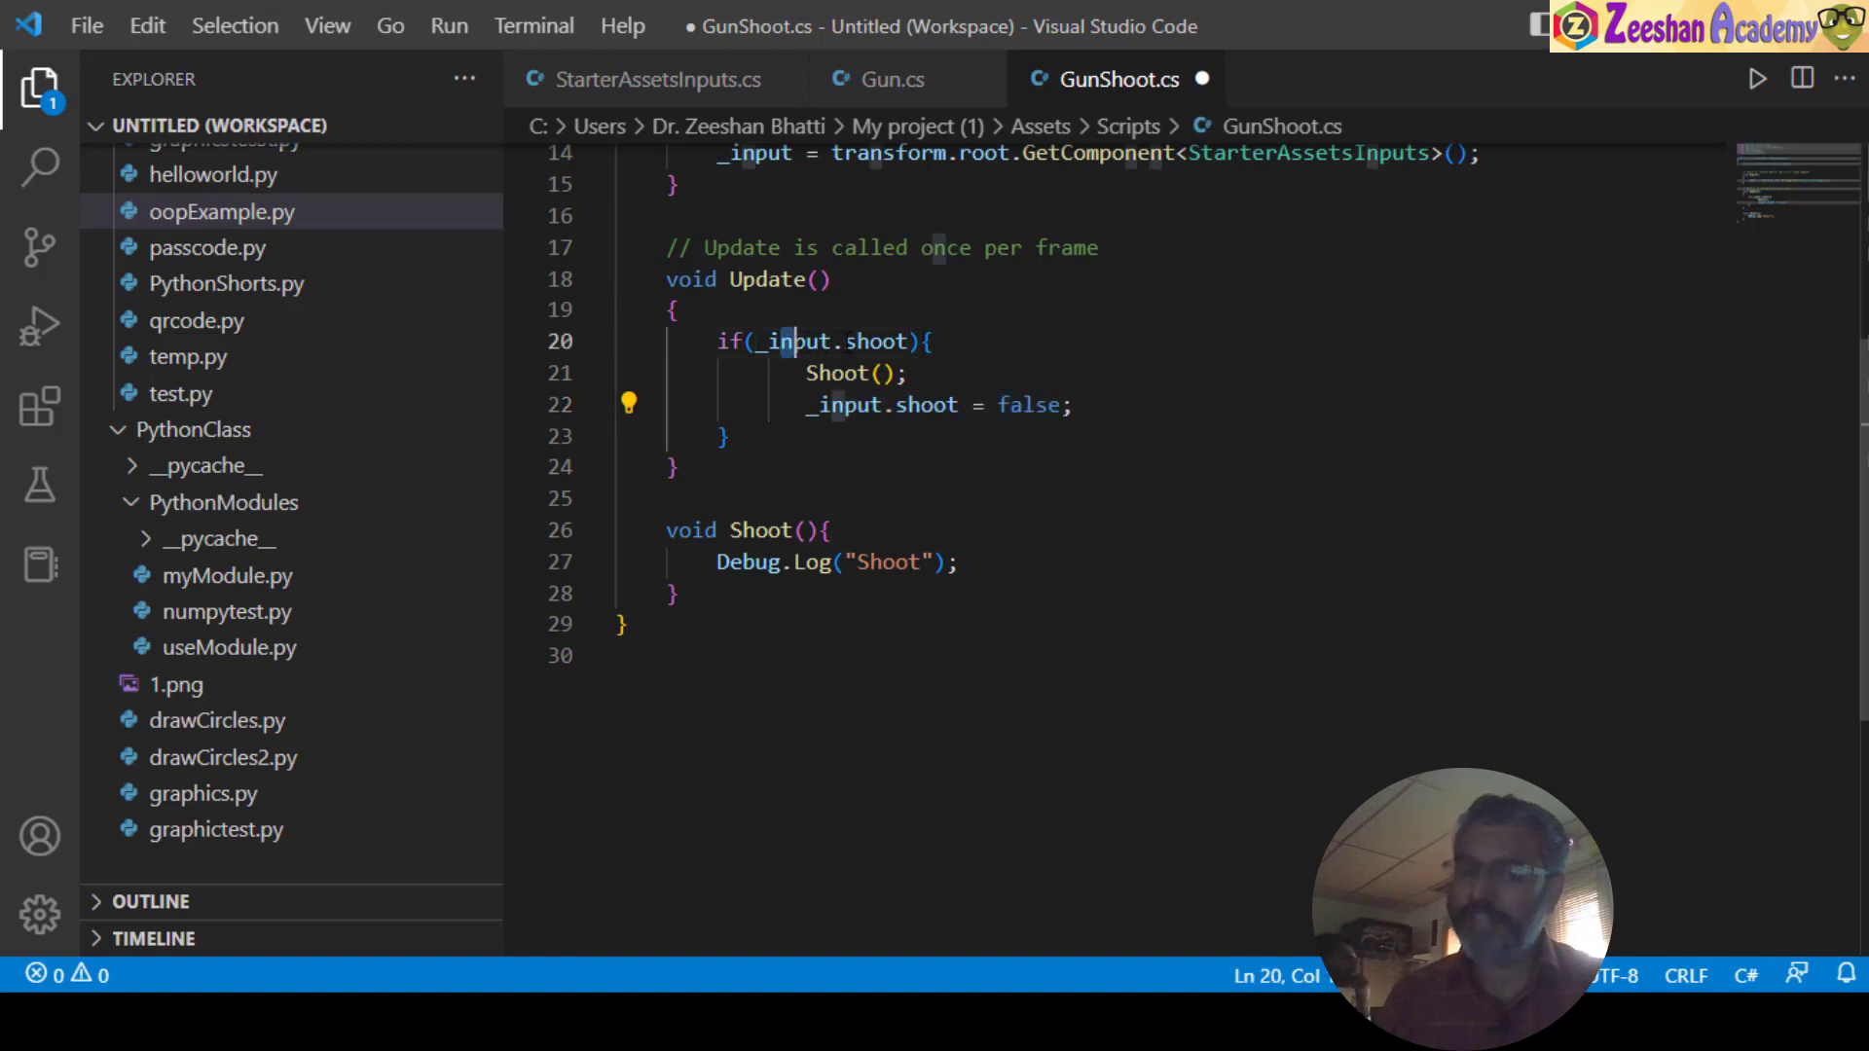
pyautogui.click(821, 375)
pyautogui.click(760, 531)
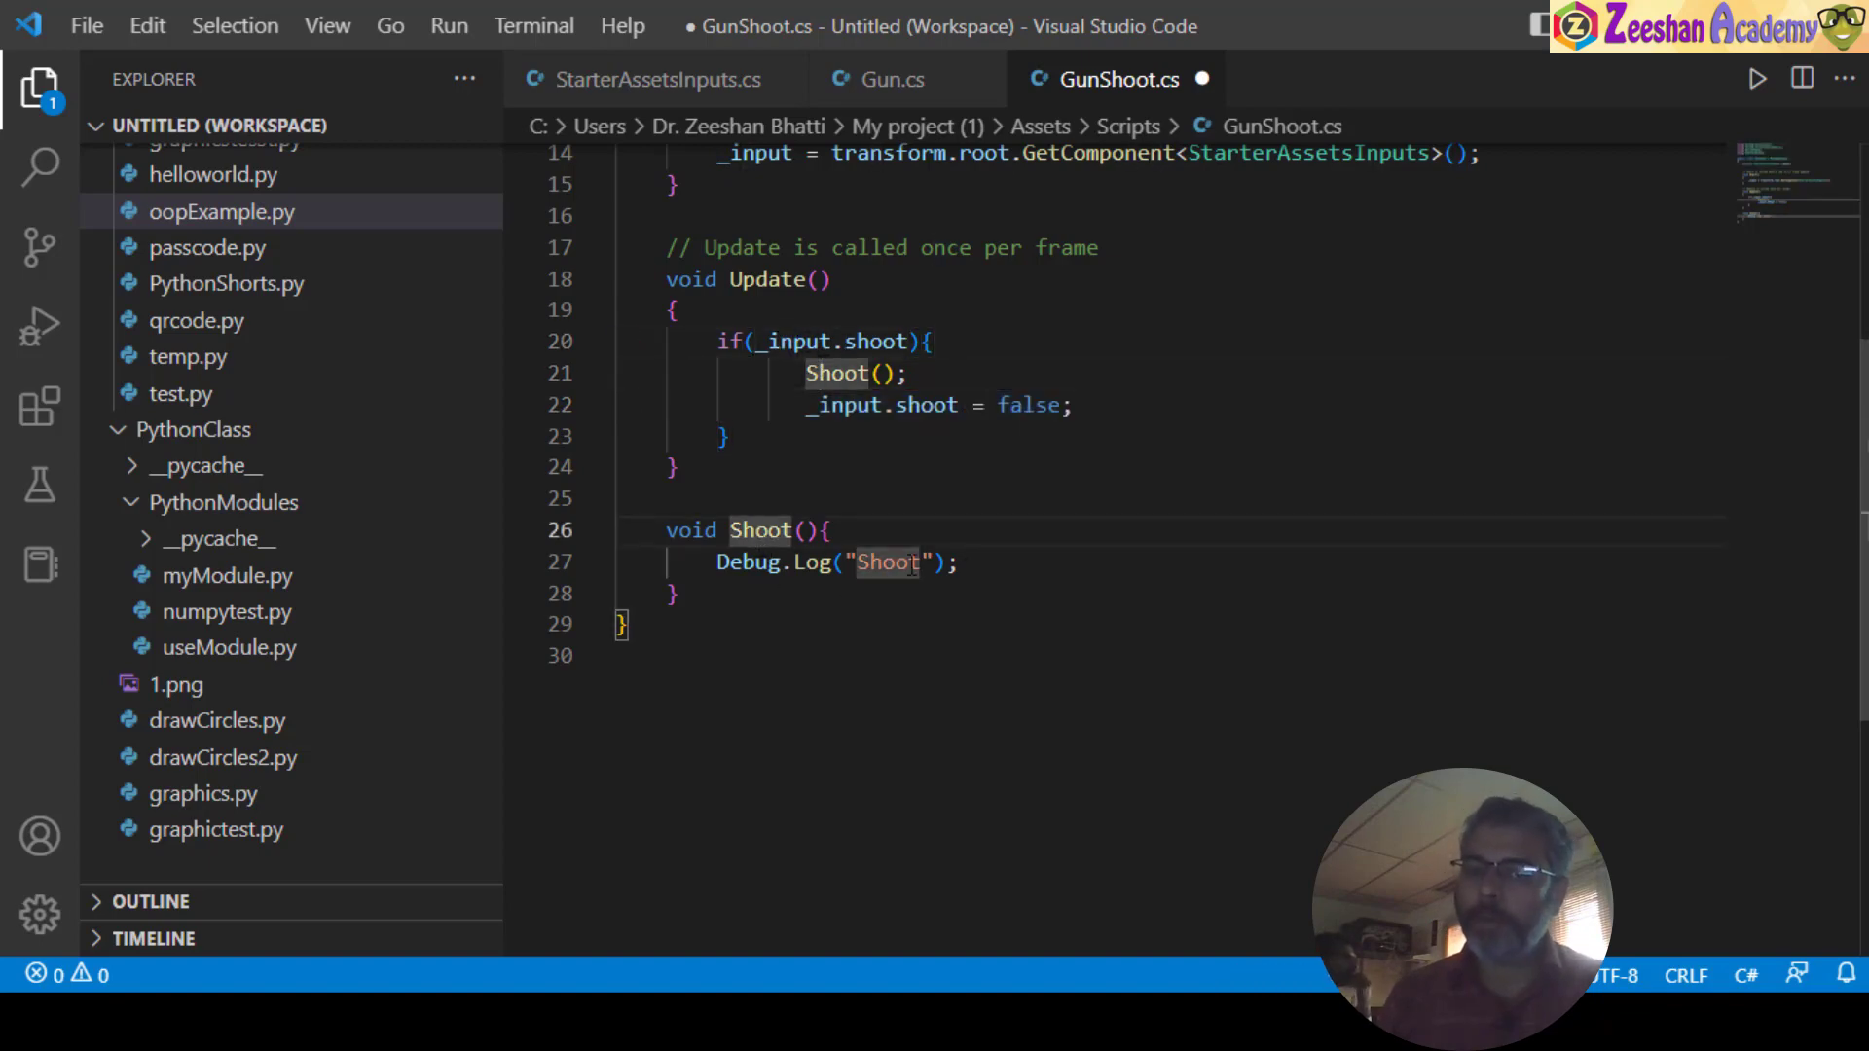
pyautogui.moveTo(806, 405); pyautogui.dragTo(1091, 407)
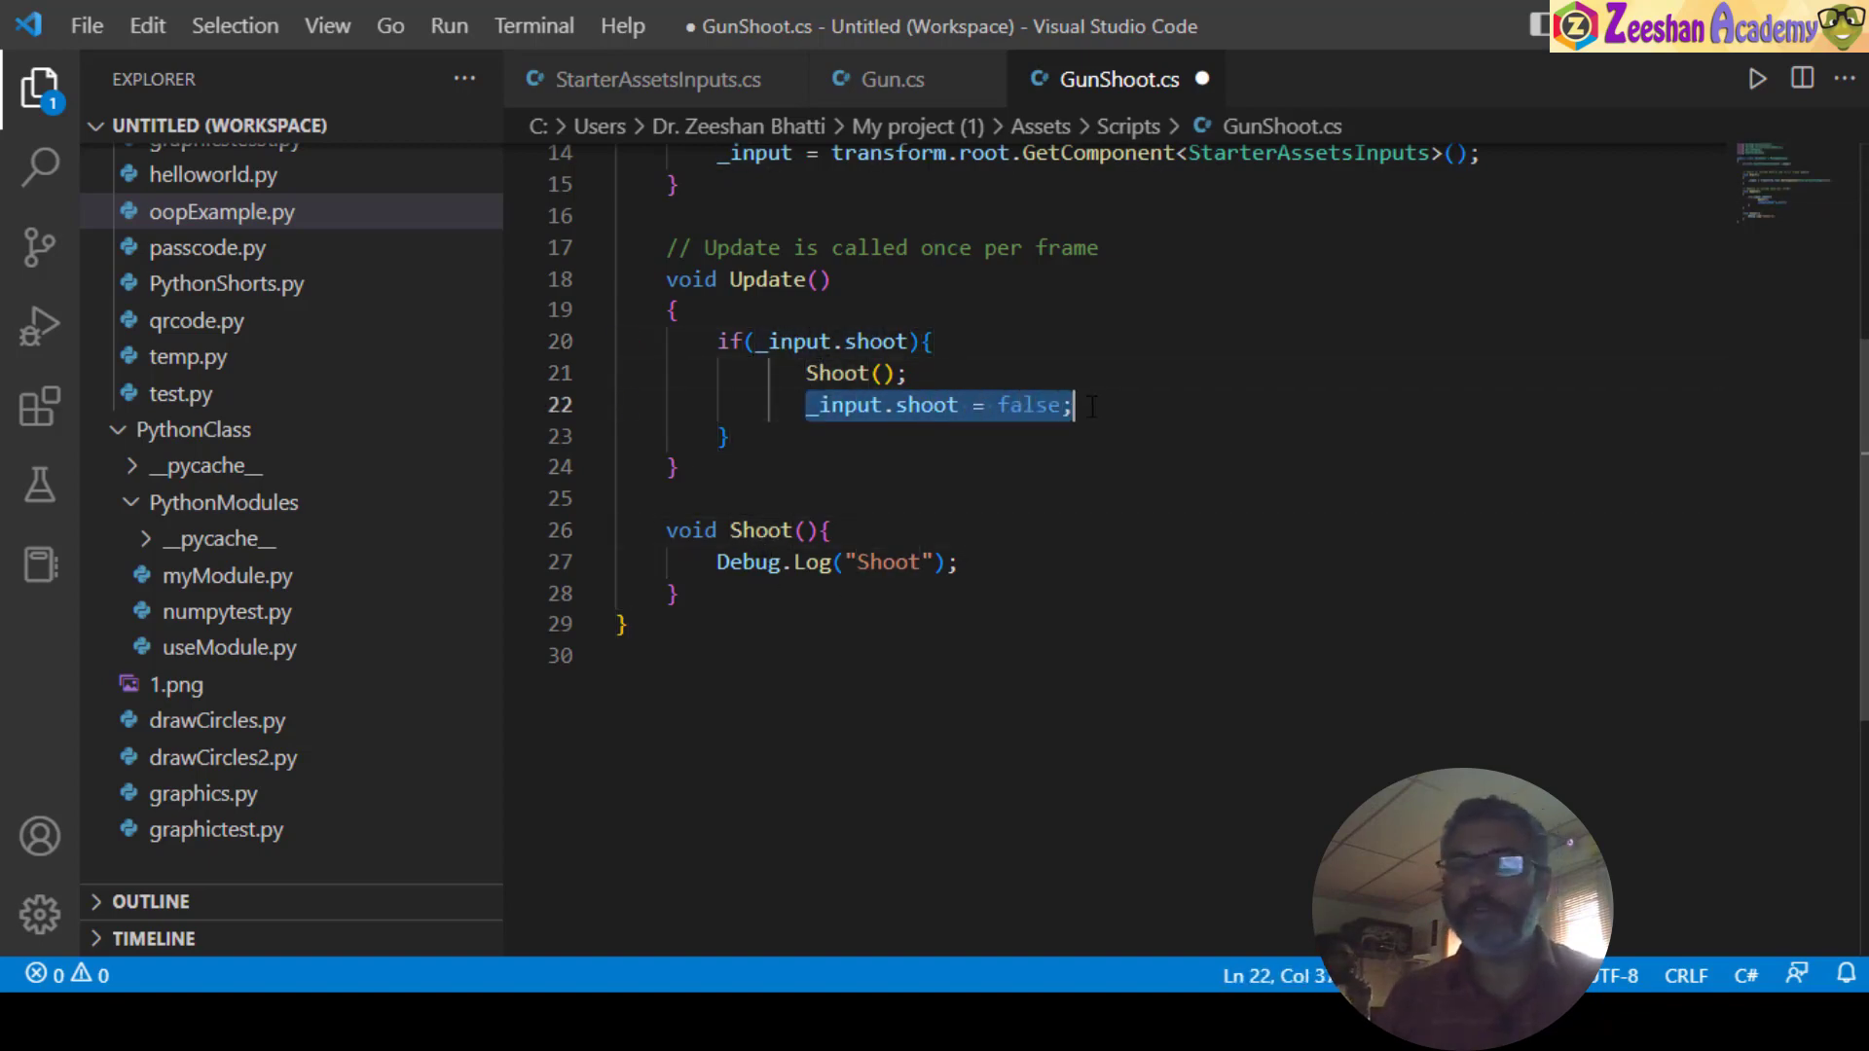
pyautogui.click(1049, 444)
pyautogui.click(783, 565)
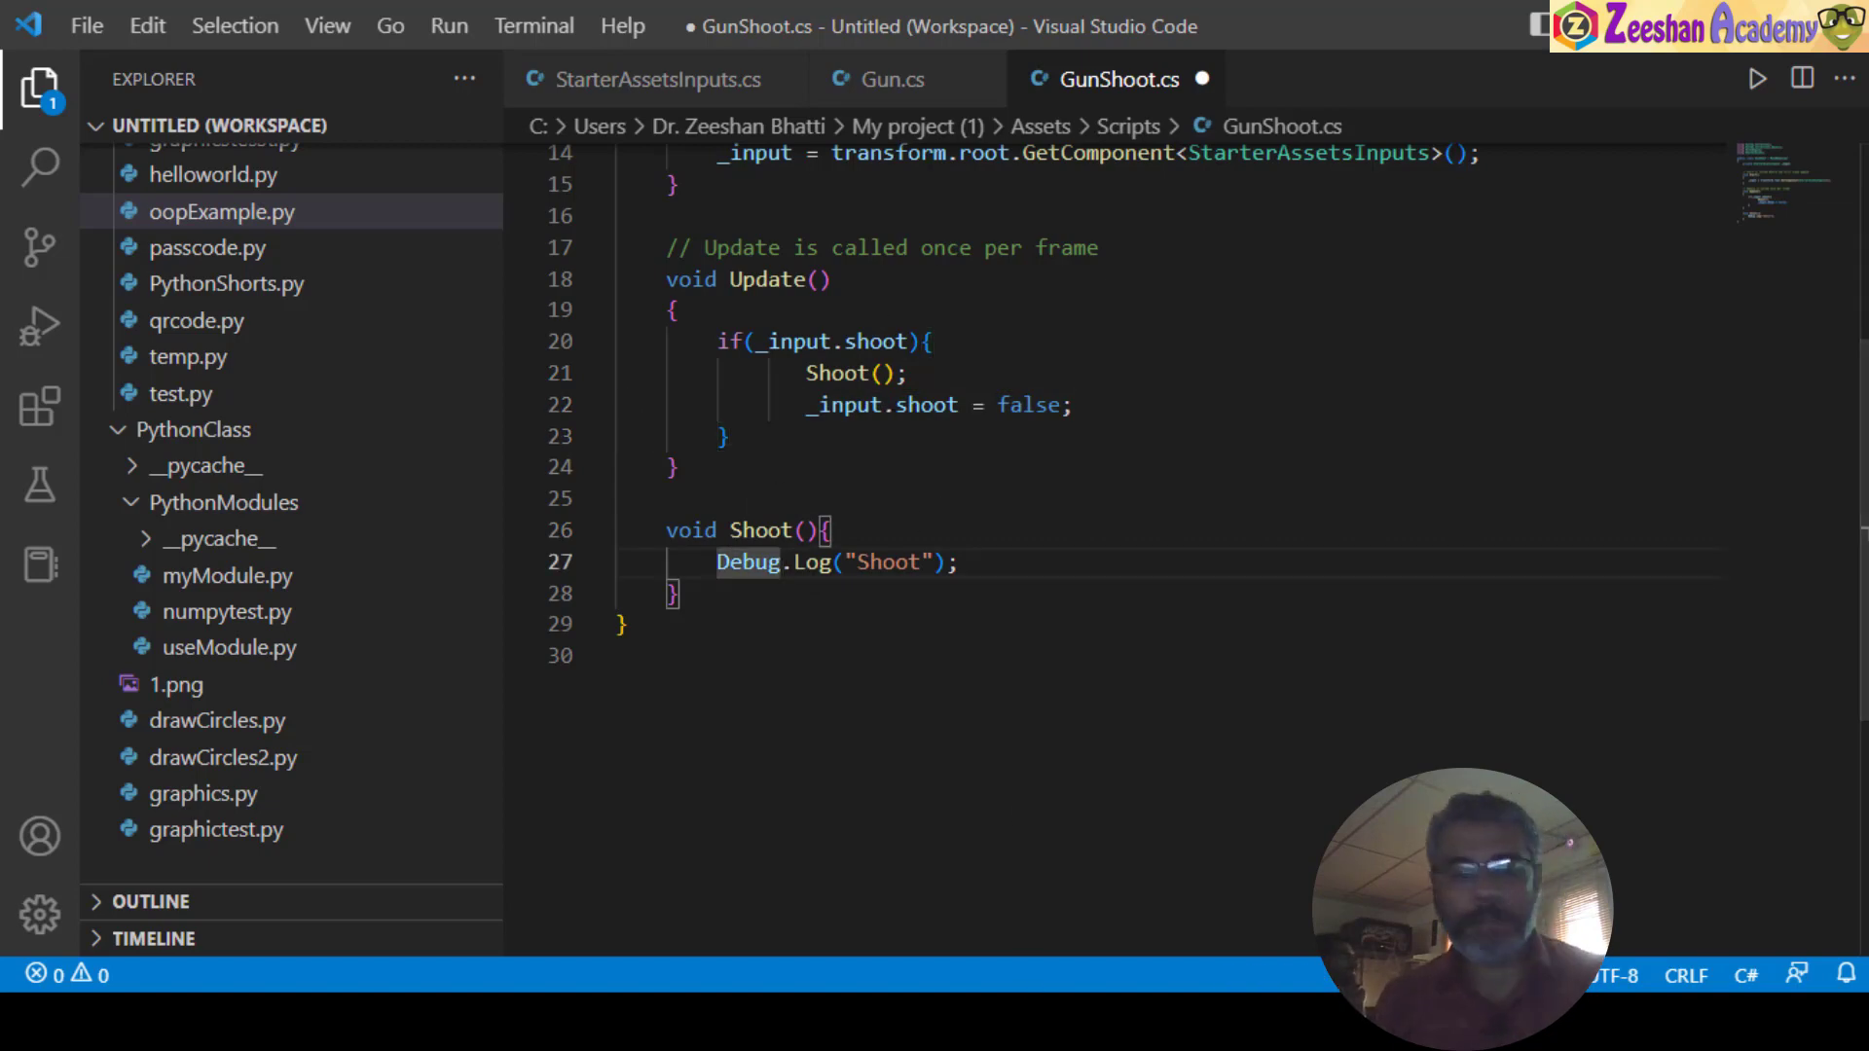
# - Switch to Unity and create a 3D sphere at the root of the Playground scene, named Bullet
pyautogui.moveTo(1057, 1023)
pyautogui.click(1207, 881)
pyautogui.click(116, 479)
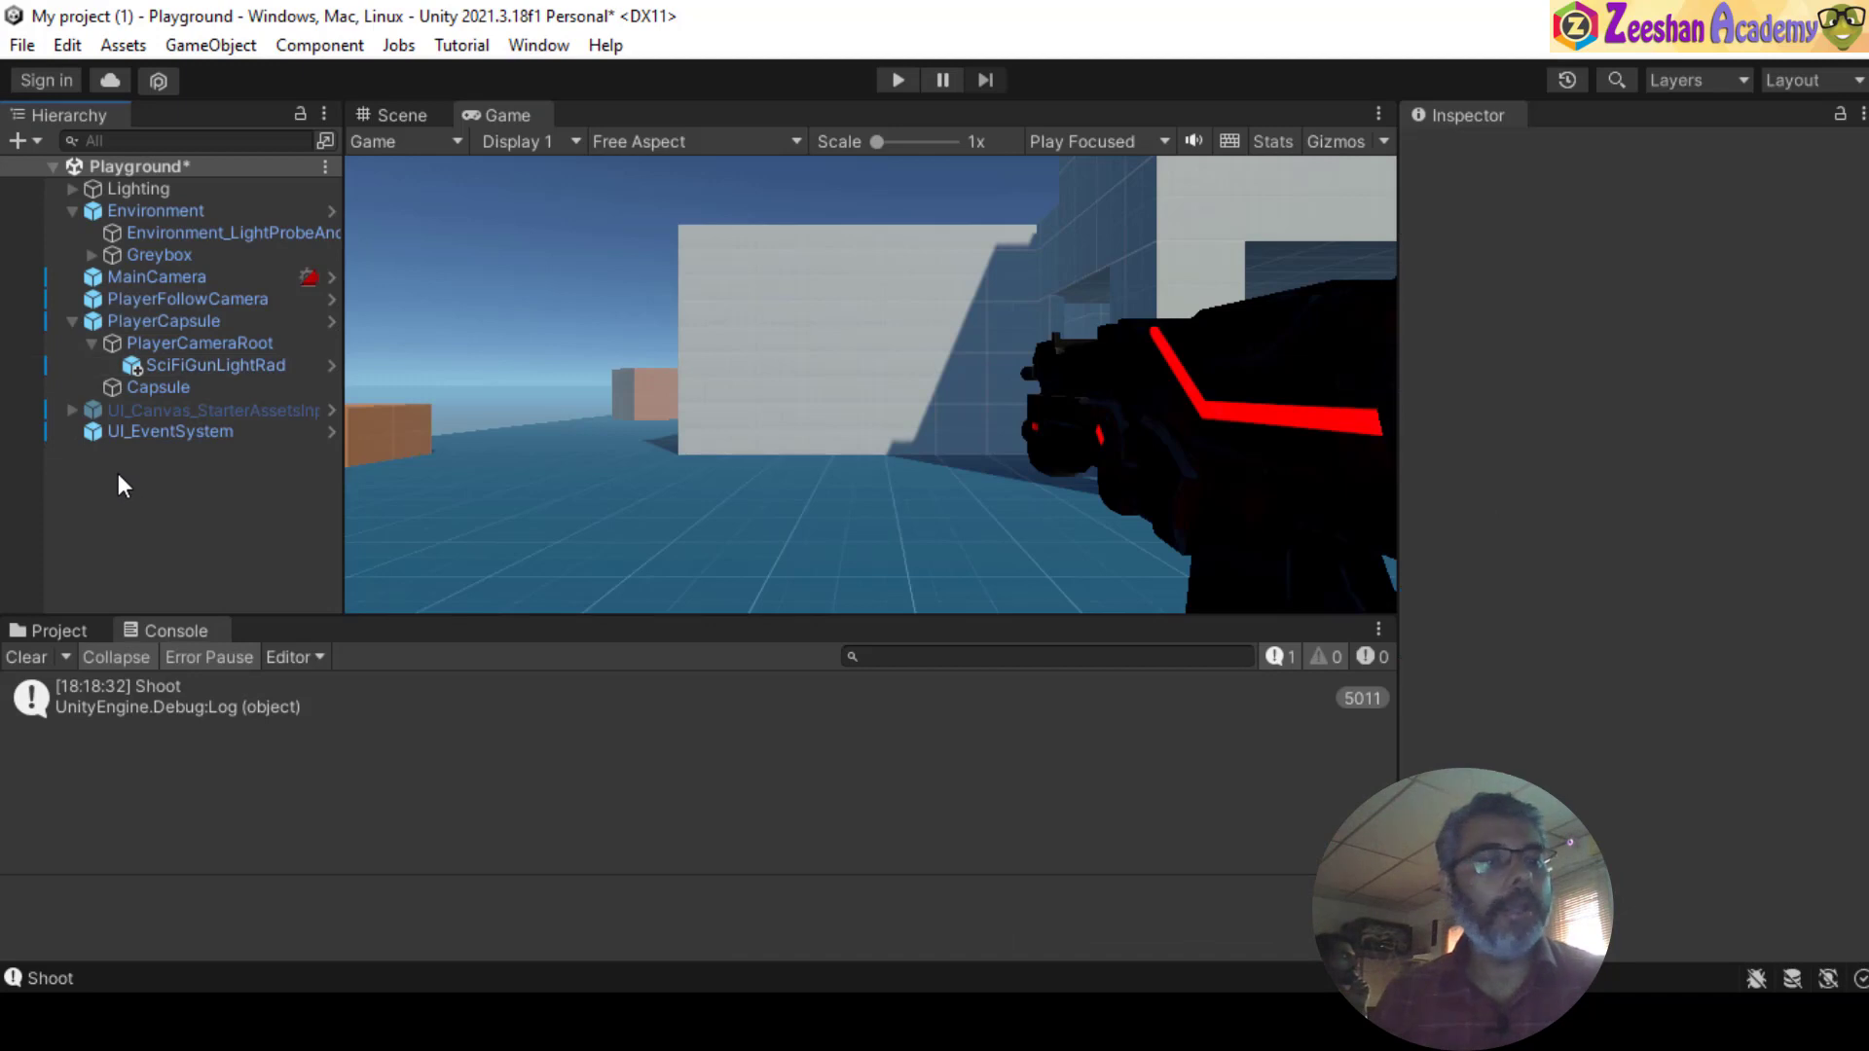
pyautogui.rightClick(118, 473)
pyautogui.moveTo(368, 645)
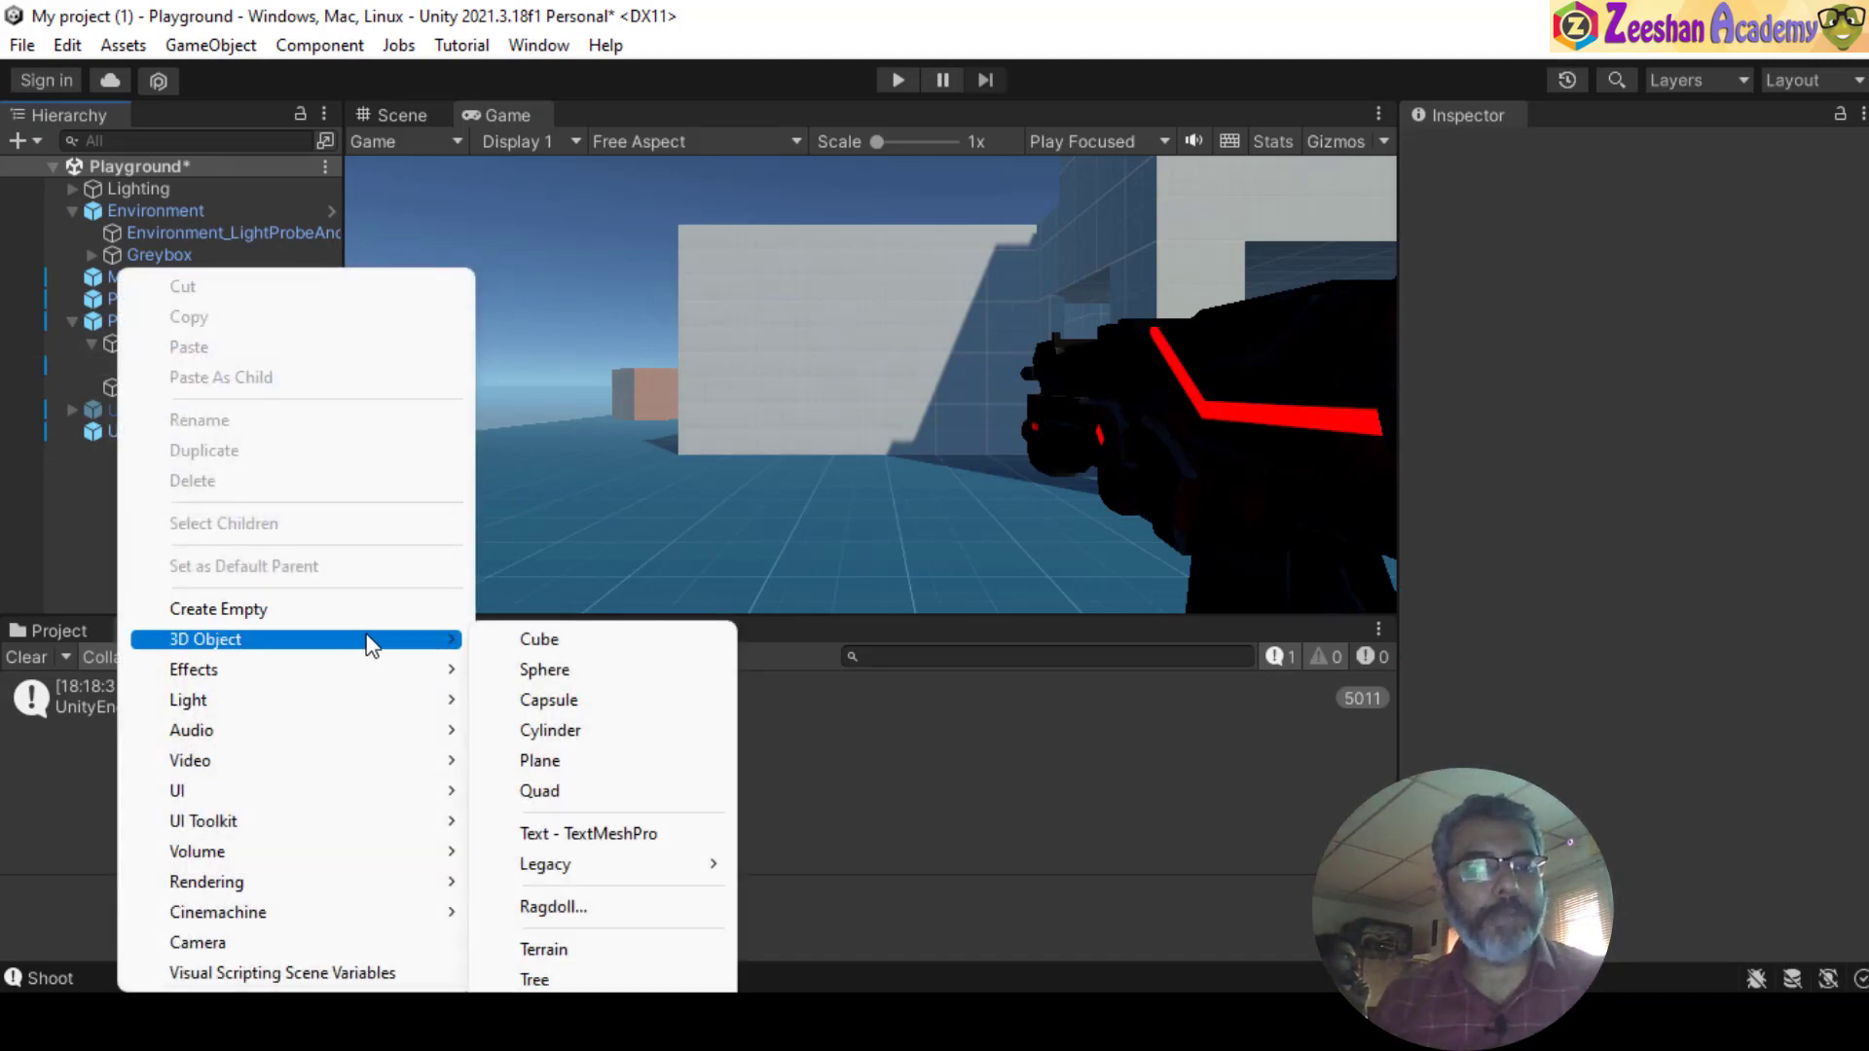
pyautogui.click(575, 677)
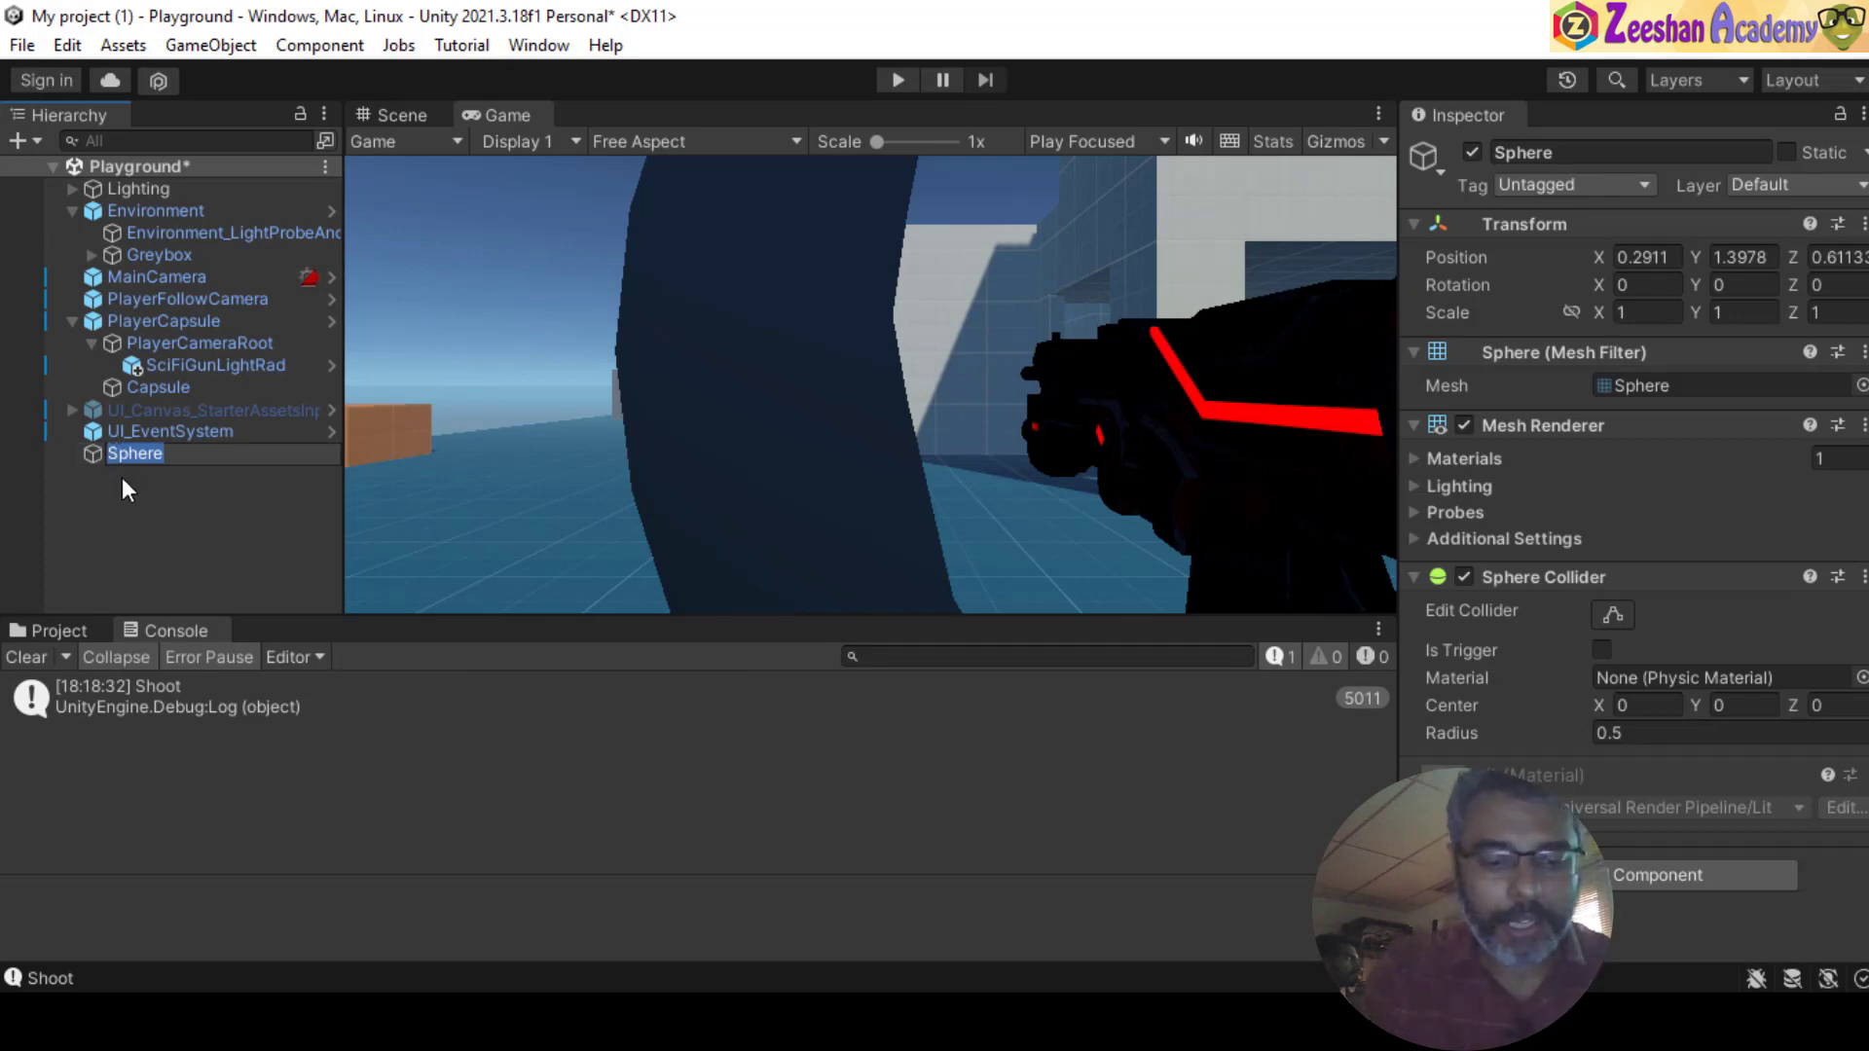
pyautogui.write('Bullet')
pyautogui.press('Return')
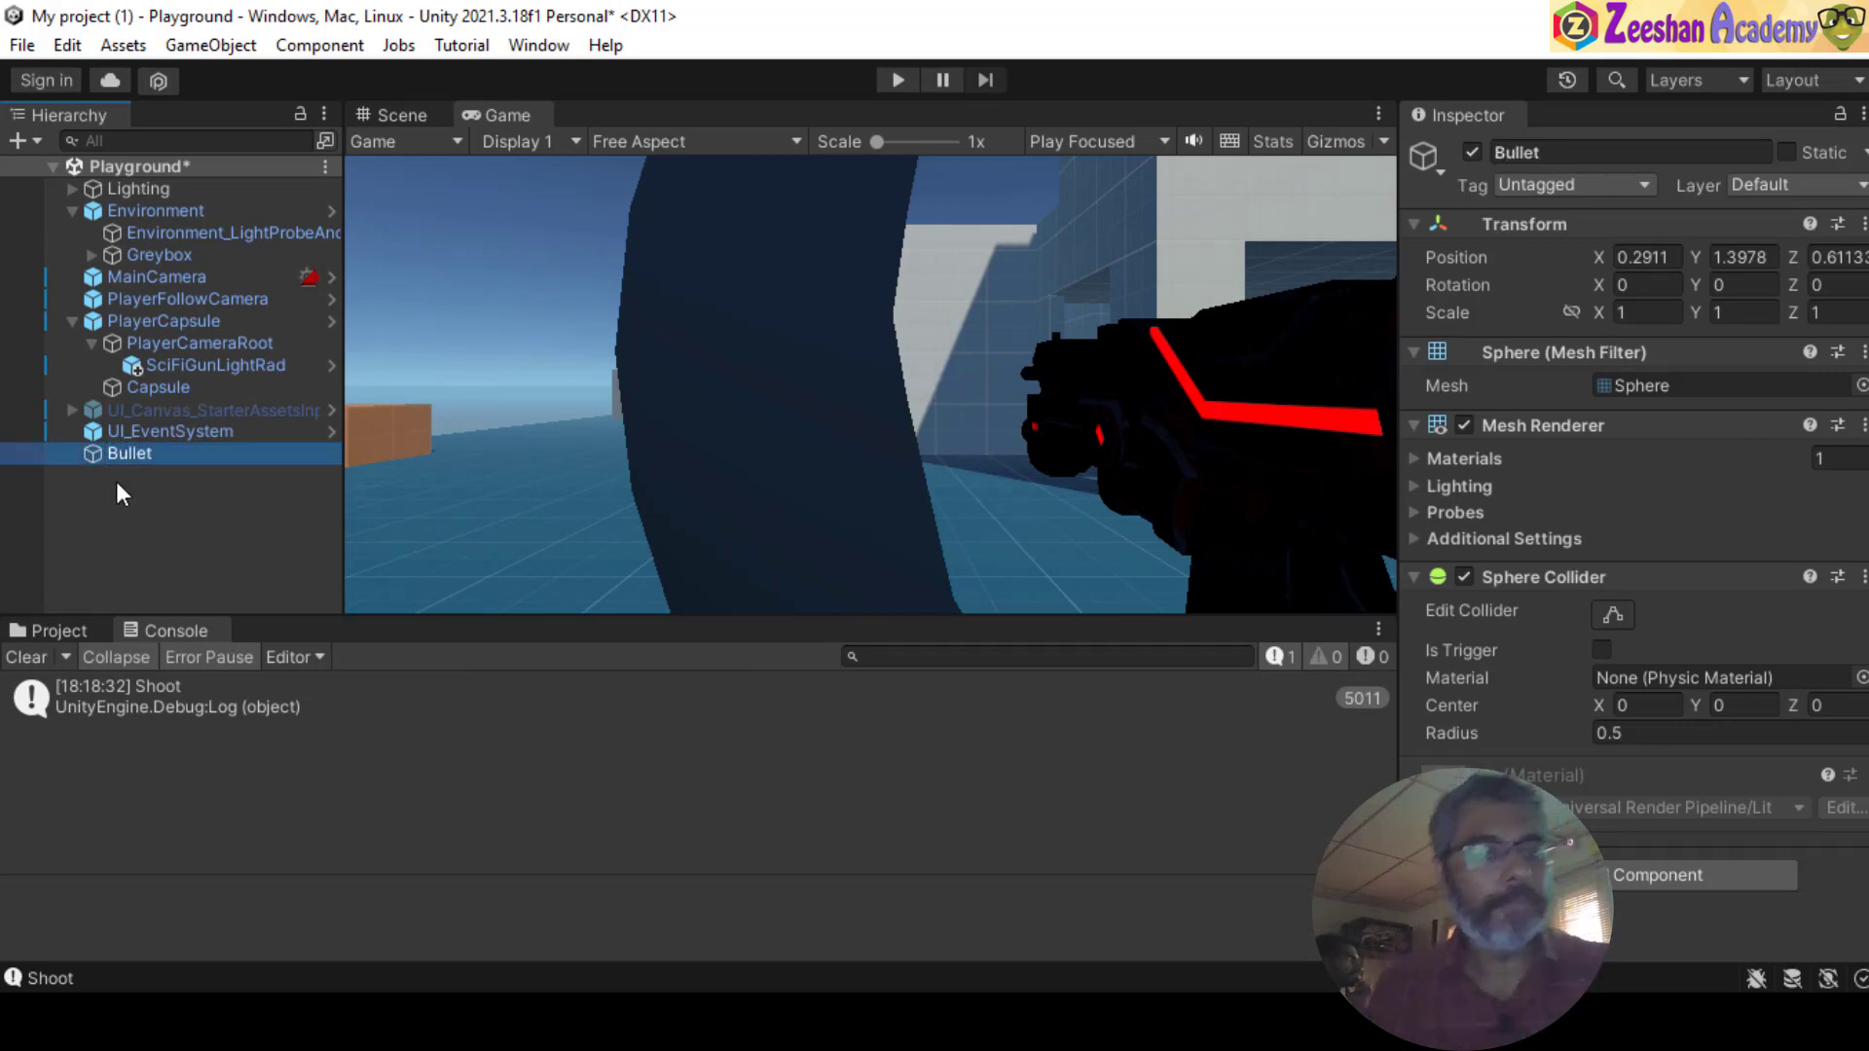
# - Show the Bullet sphere in the Scene view and reset its Transform component
pyautogui.click(1058, 425)
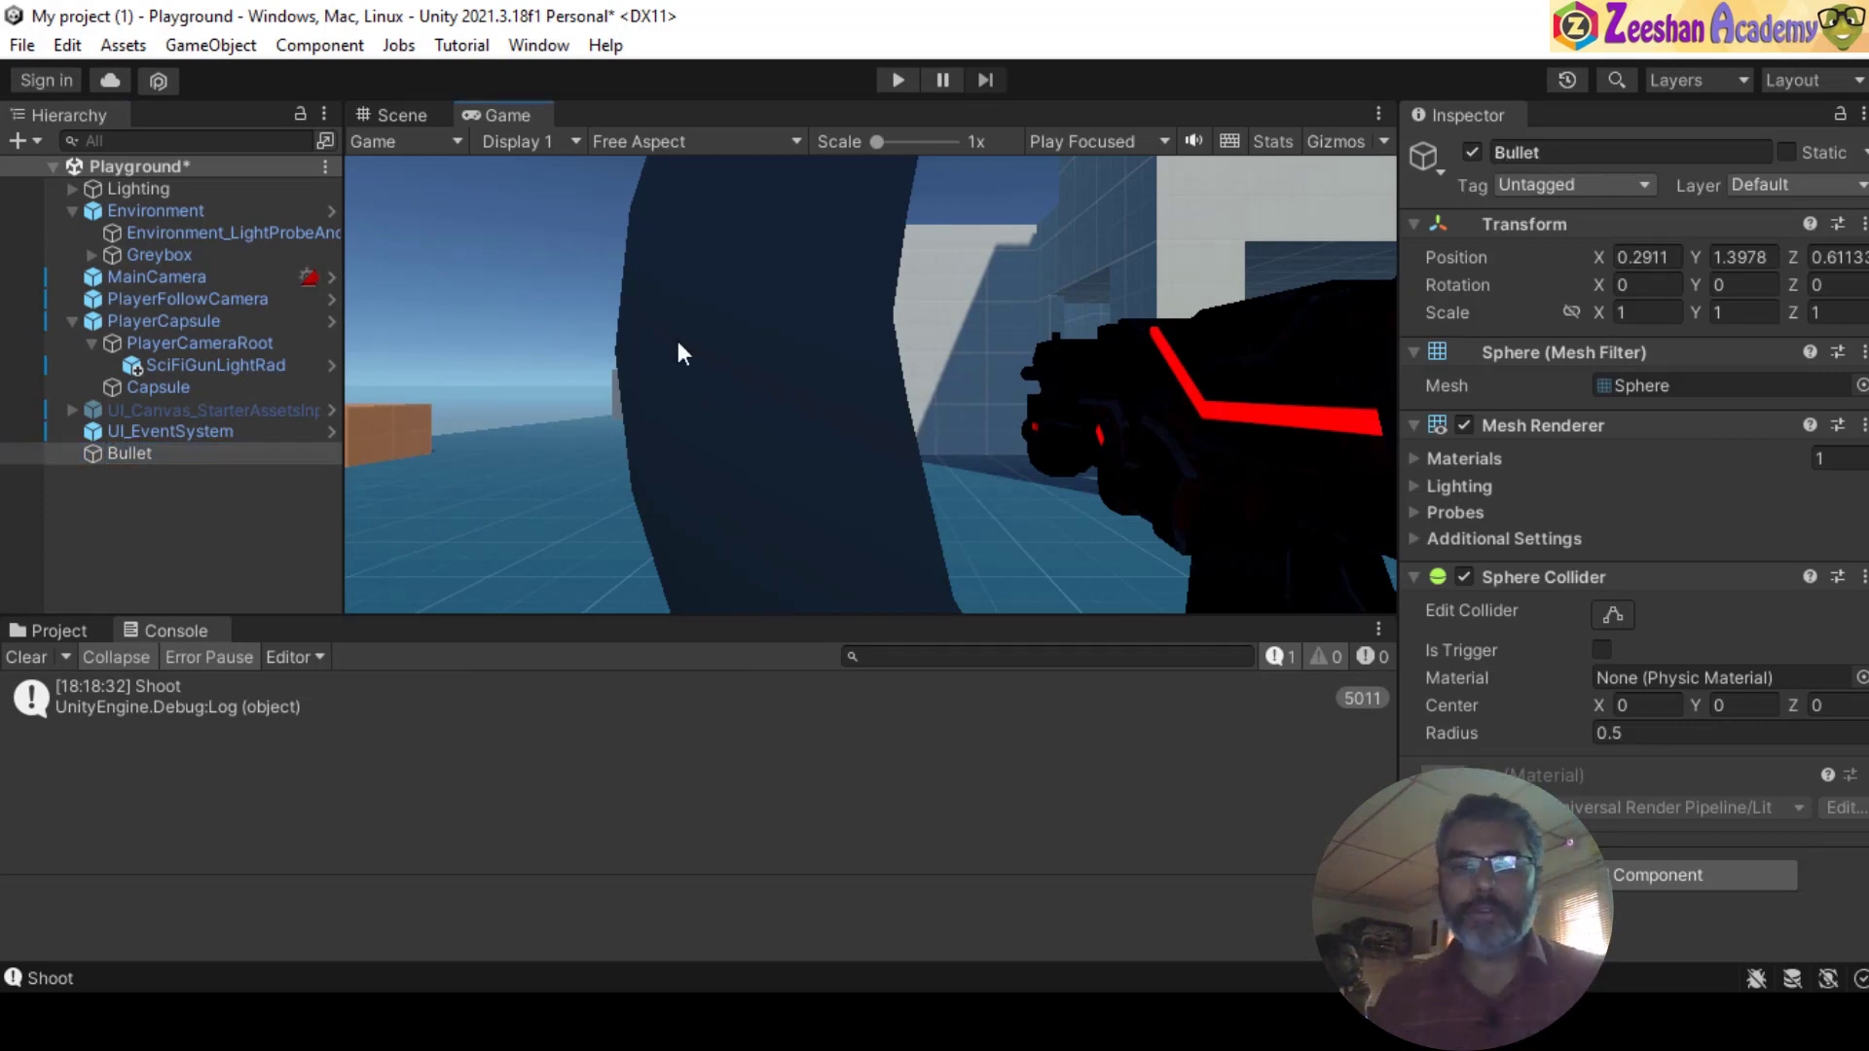
pyautogui.click(401, 120)
pyautogui.keyDown('alt'); pyautogui.moveTo(605, 350); pyautogui.dragTo(976, 467); pyautogui.keyUp('alt')
pyautogui.scroll(-8, 976, 468)
pyautogui.keyDown('alt'); pyautogui.moveTo(653, 380); pyautogui.dragTo(734, 387); pyautogui.keyUp('alt')
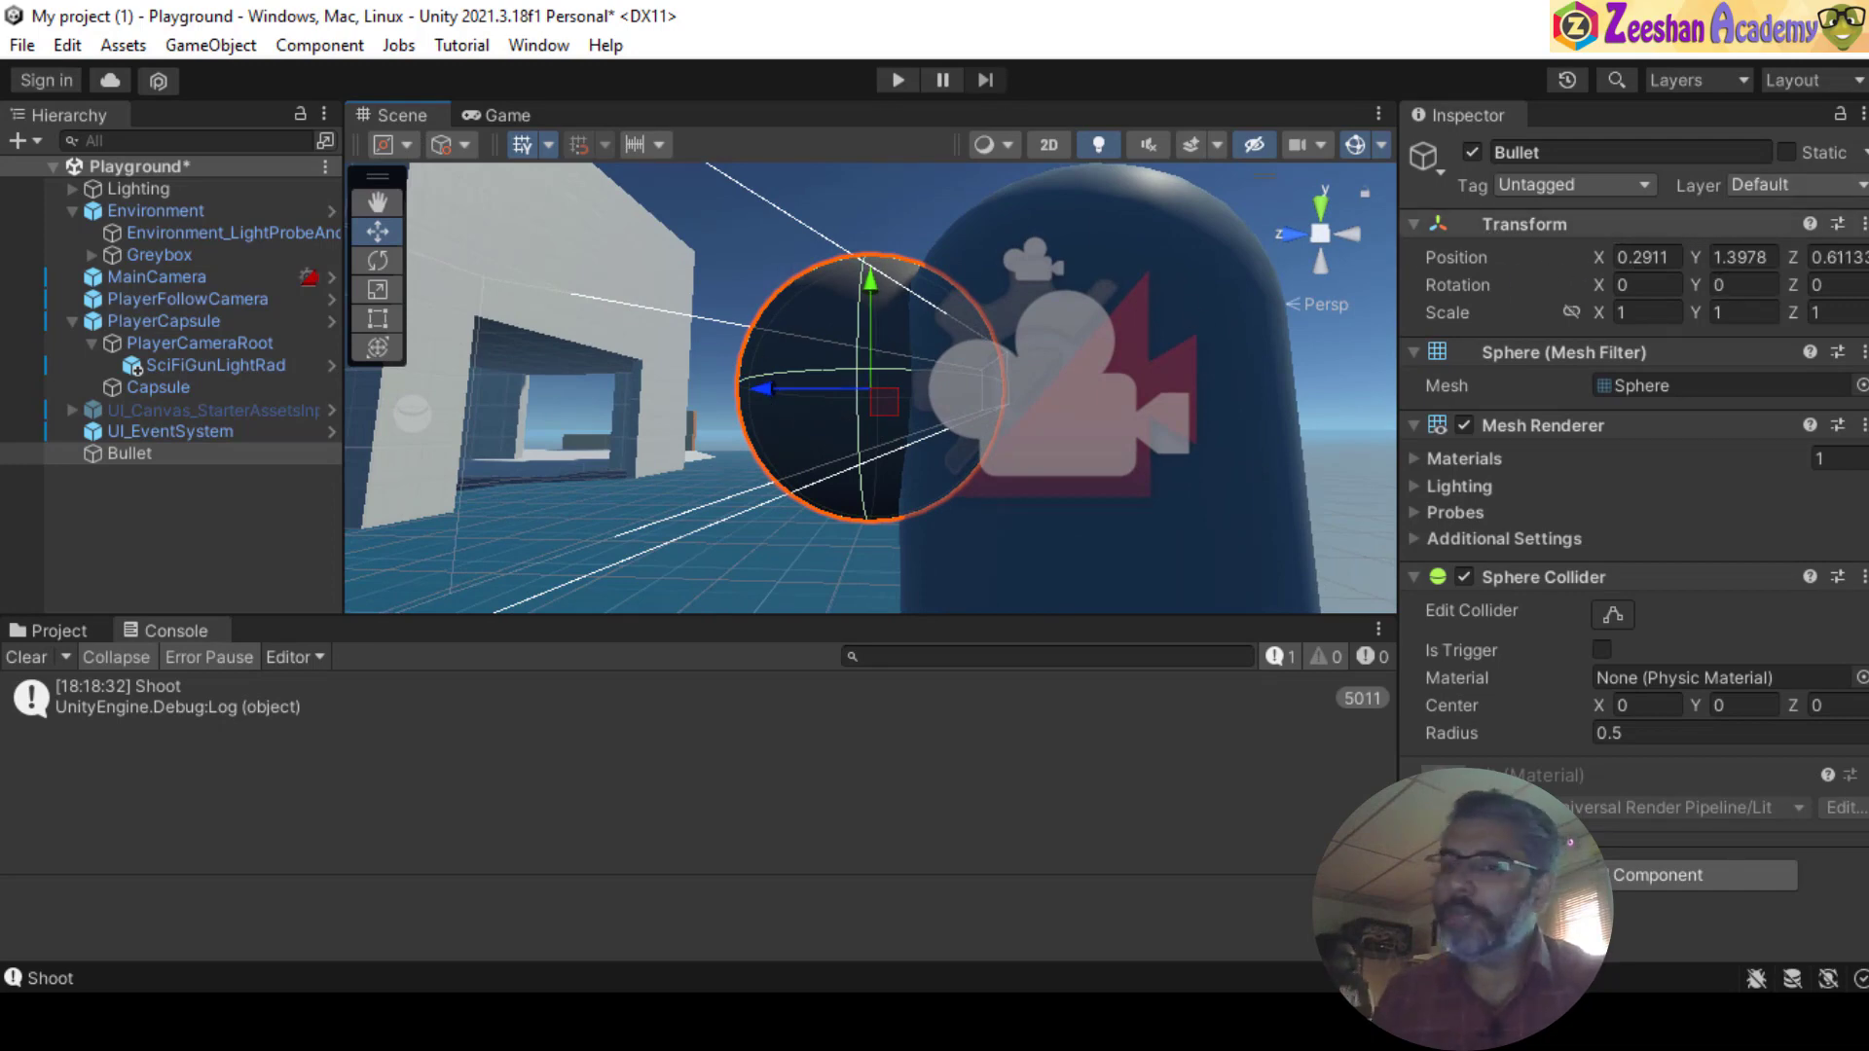
pyautogui.click(1862, 224)
pyautogui.click(1598, 250)
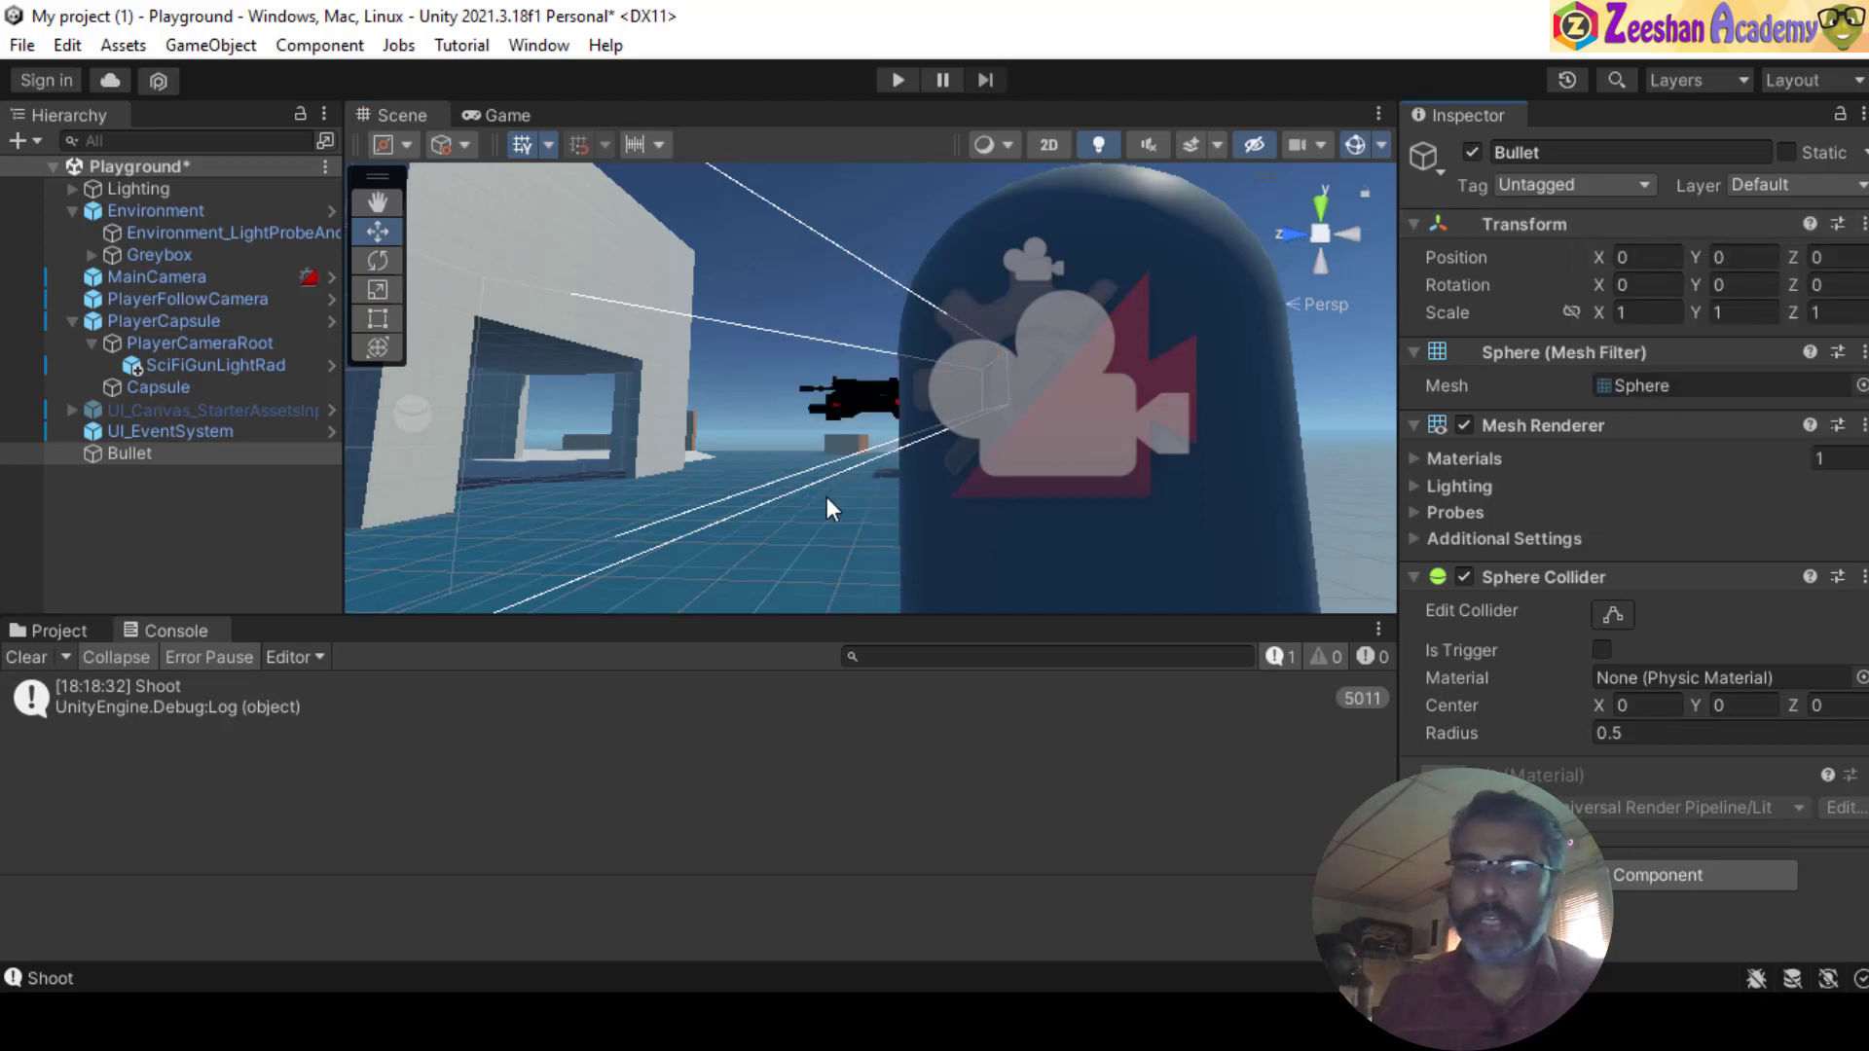
# - Move the Bullet forward and up, in front of the player capsule, to about Y 0.397 and Z 0.901
pyautogui.keyDown('alt'); pyautogui.moveTo(992, 440); pyautogui.dragTo(809, 405, button='right'); pyautogui.keyUp('alt')
pyautogui.moveTo(1002, 457); pyautogui.dragTo(989, 272, button='middle')
pyautogui.keyDown('alt'); pyautogui.moveTo(989, 271); pyautogui.dragTo(833, 436); pyautogui.keyUp('alt')
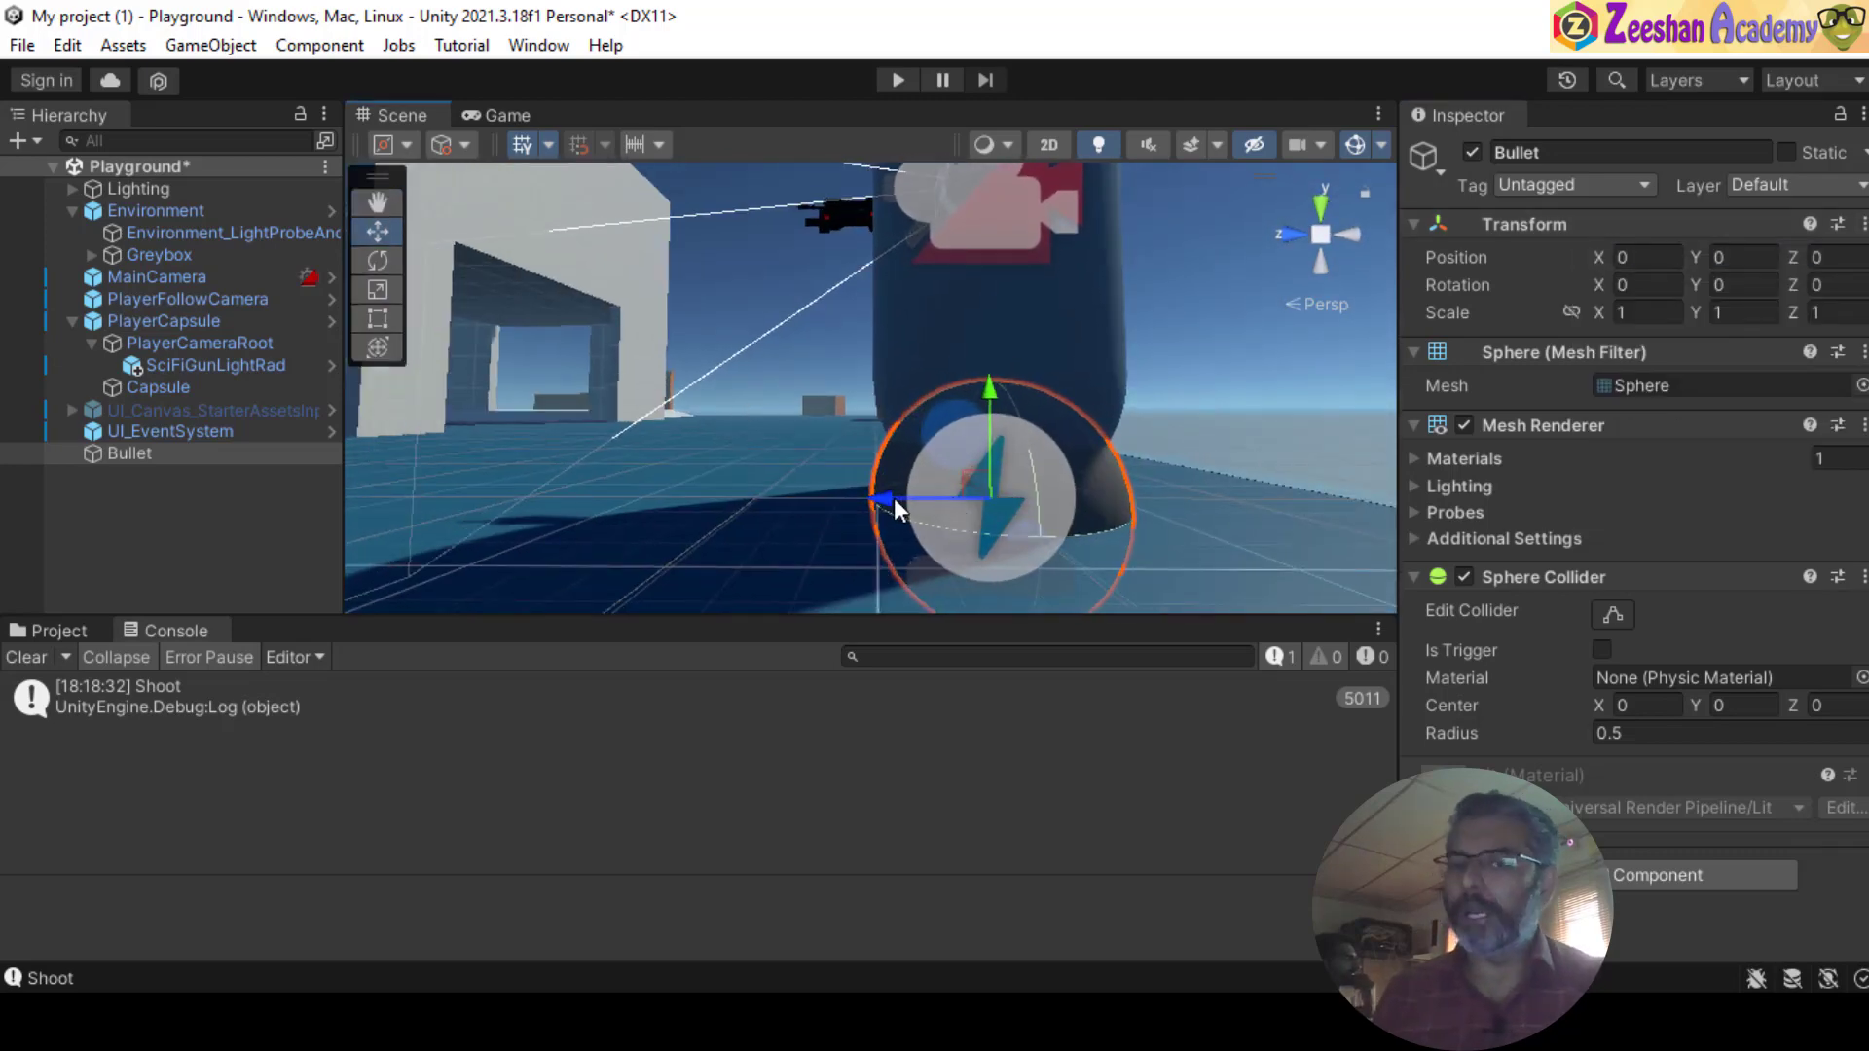
pyautogui.moveTo(894, 499); pyautogui.dragTo(700, 481)
pyautogui.moveTo(769, 322); pyautogui.dragTo(771, 243)
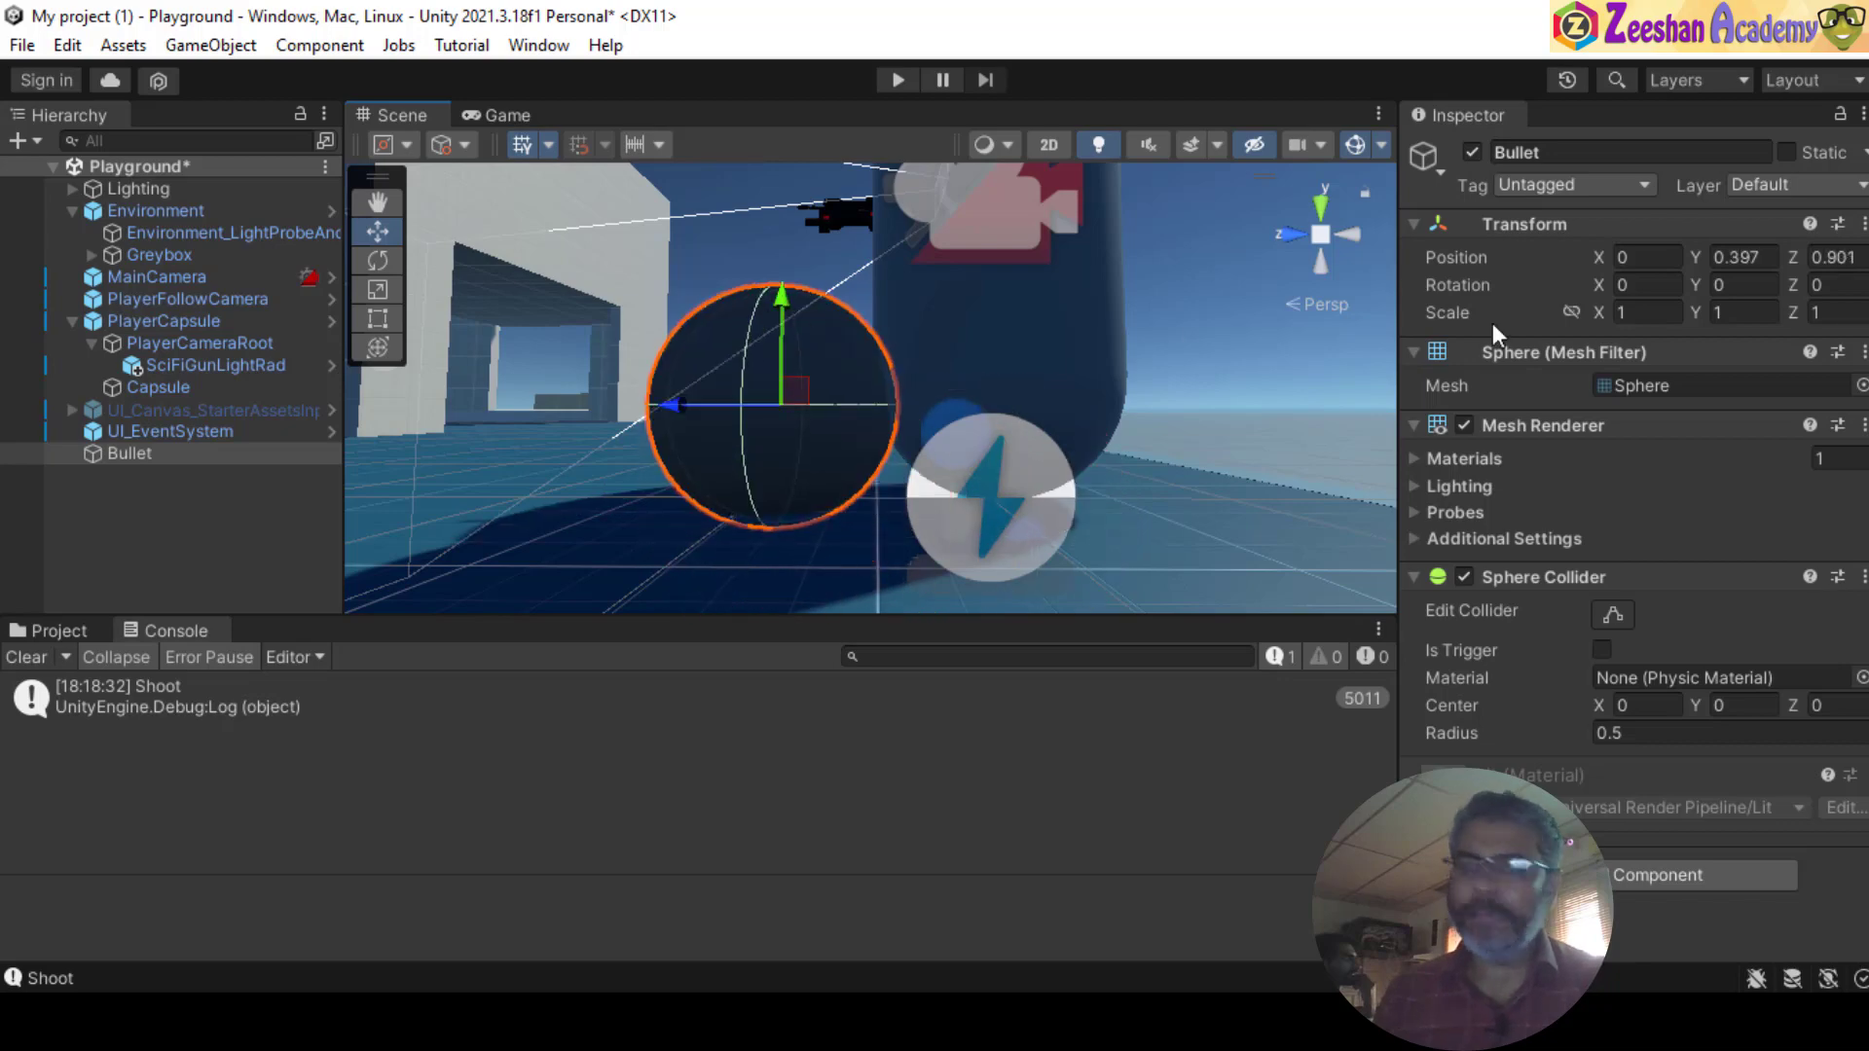
# - Set the Bullet's scale to X 0.1, Y 0.1 and Z 0.2, and deselect it to check its shape
pyautogui.click(1636, 313)
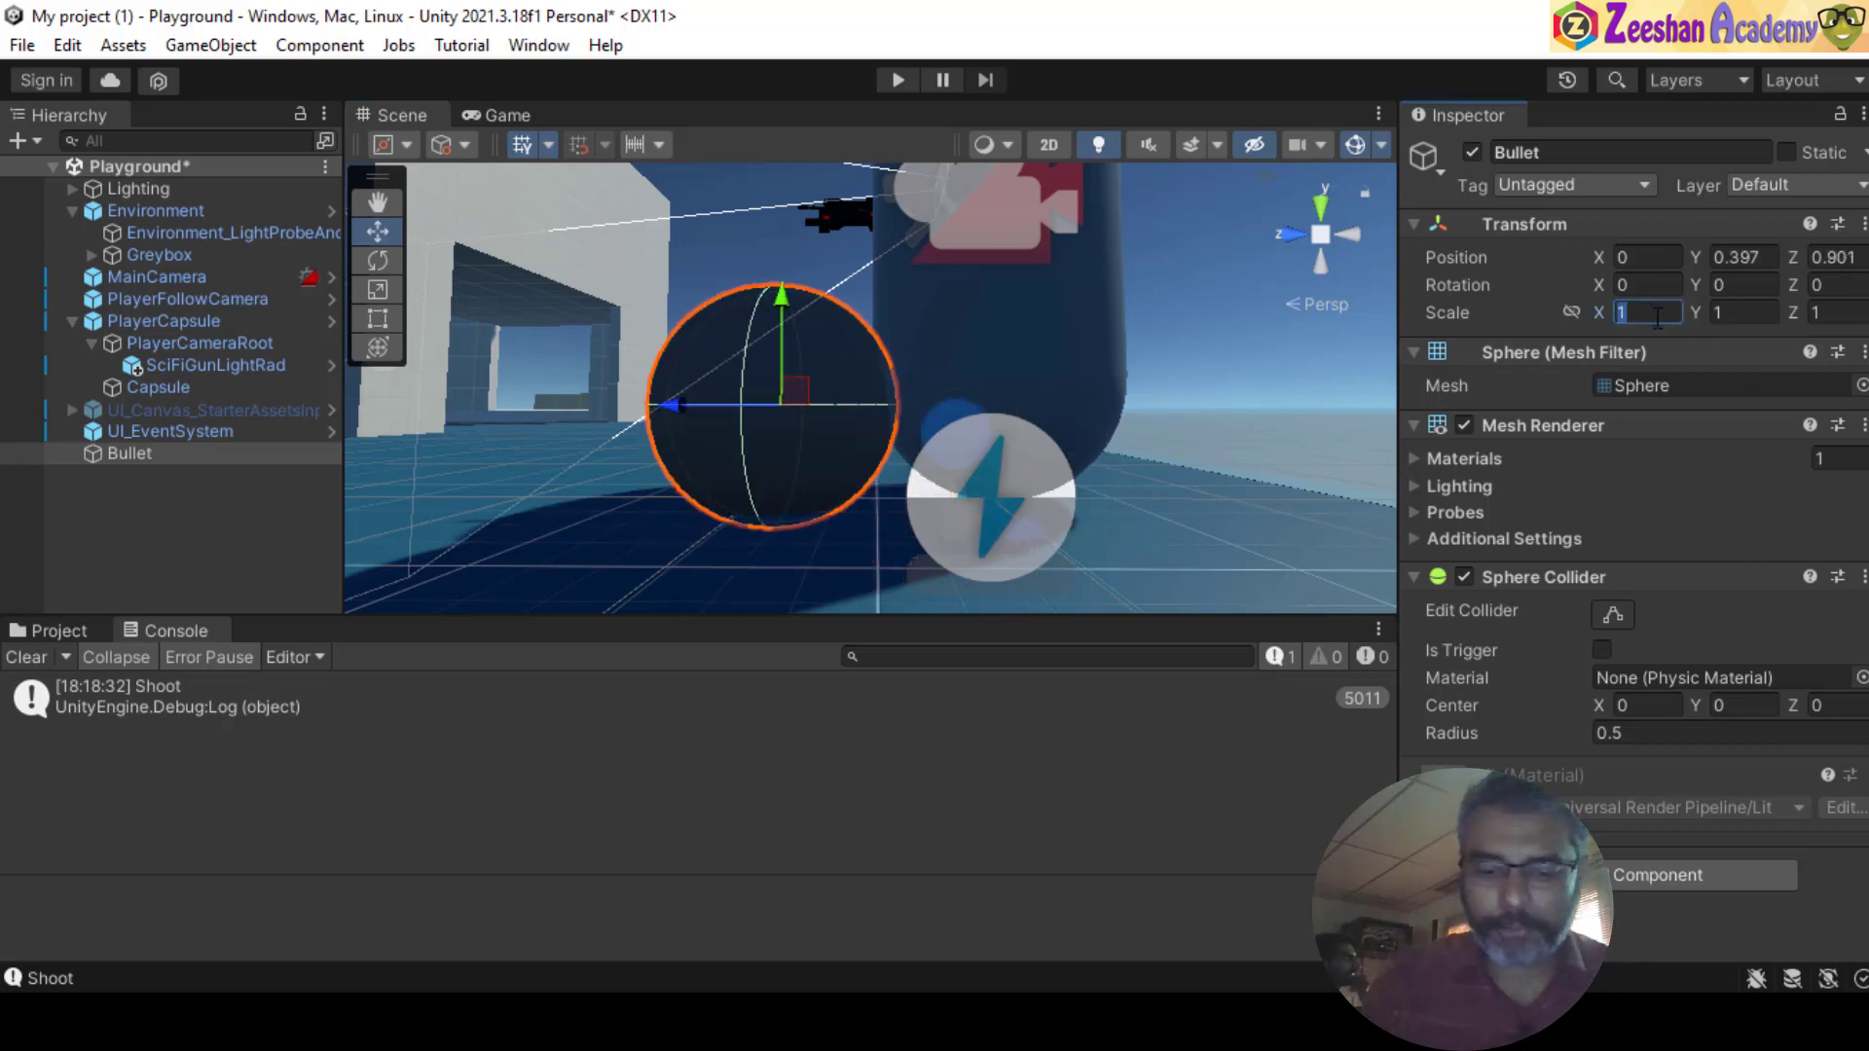
pyautogui.write('0.1')
pyautogui.press('Tab')
pyautogui.write('0.1')
pyautogui.press('Tab')
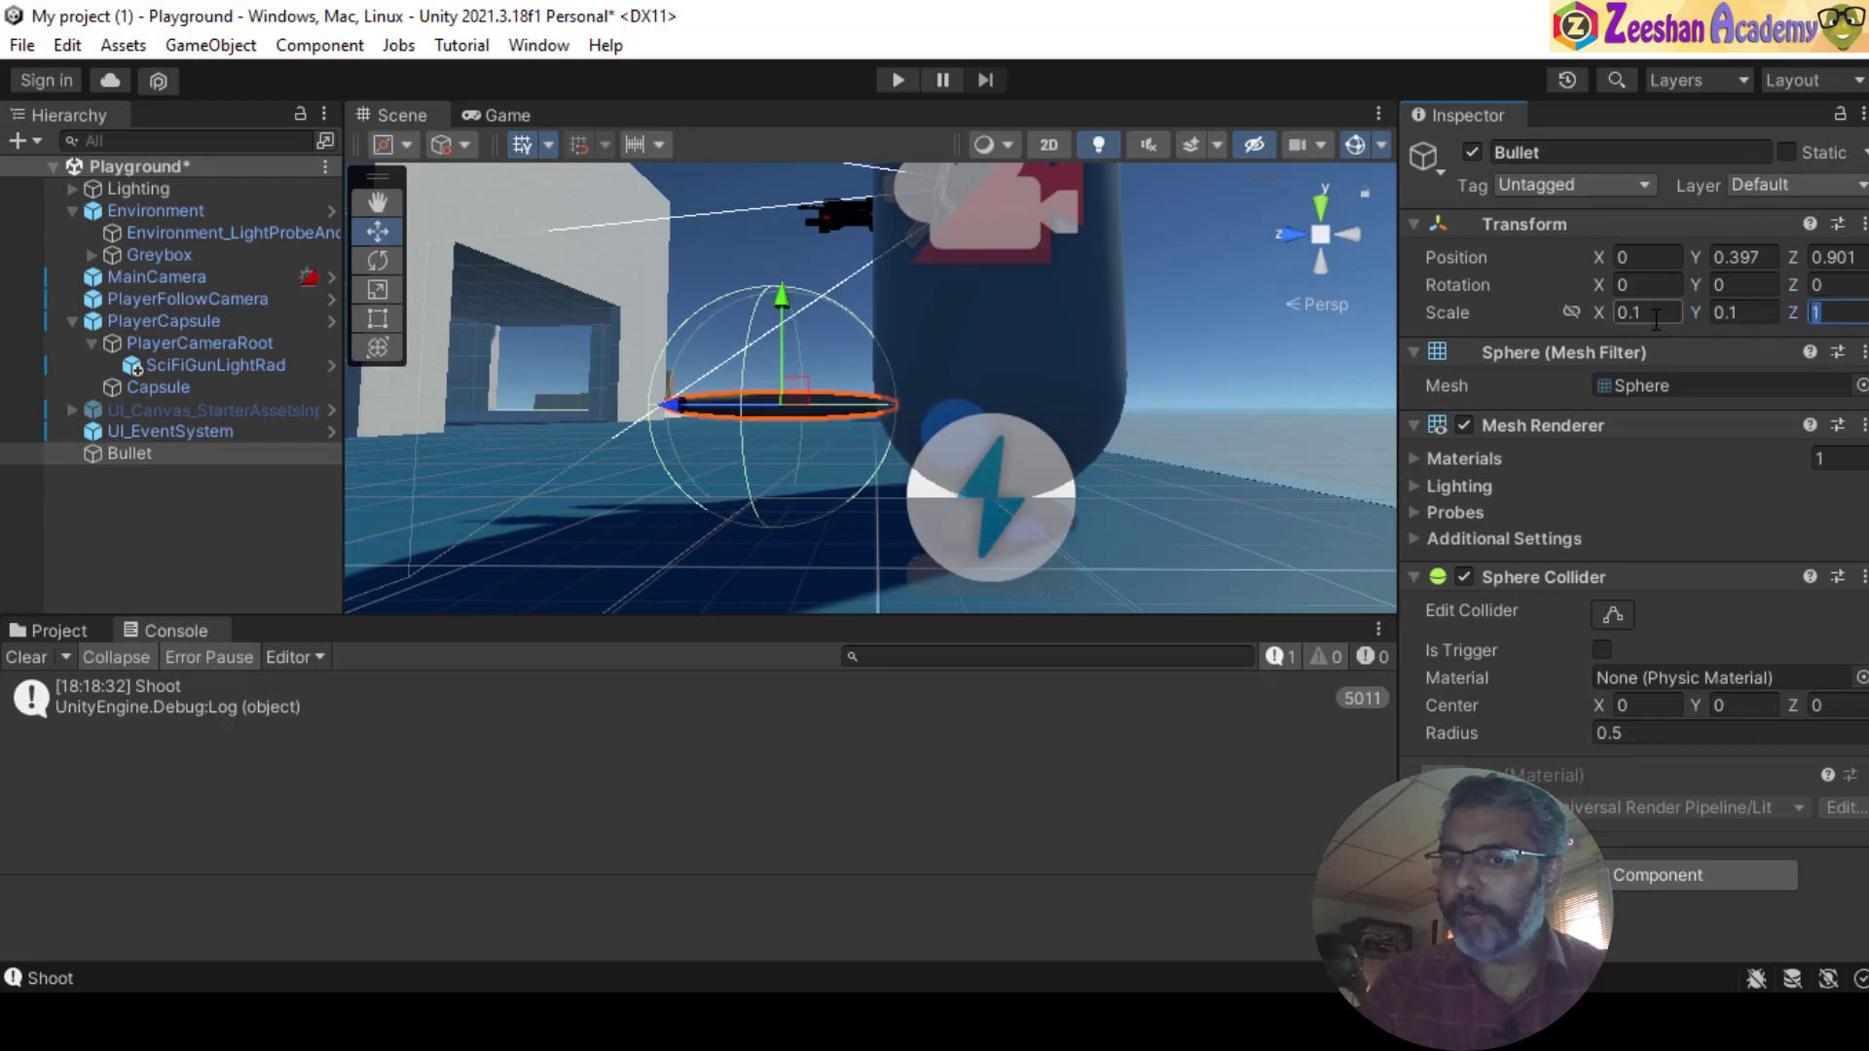
pyautogui.write('.2')
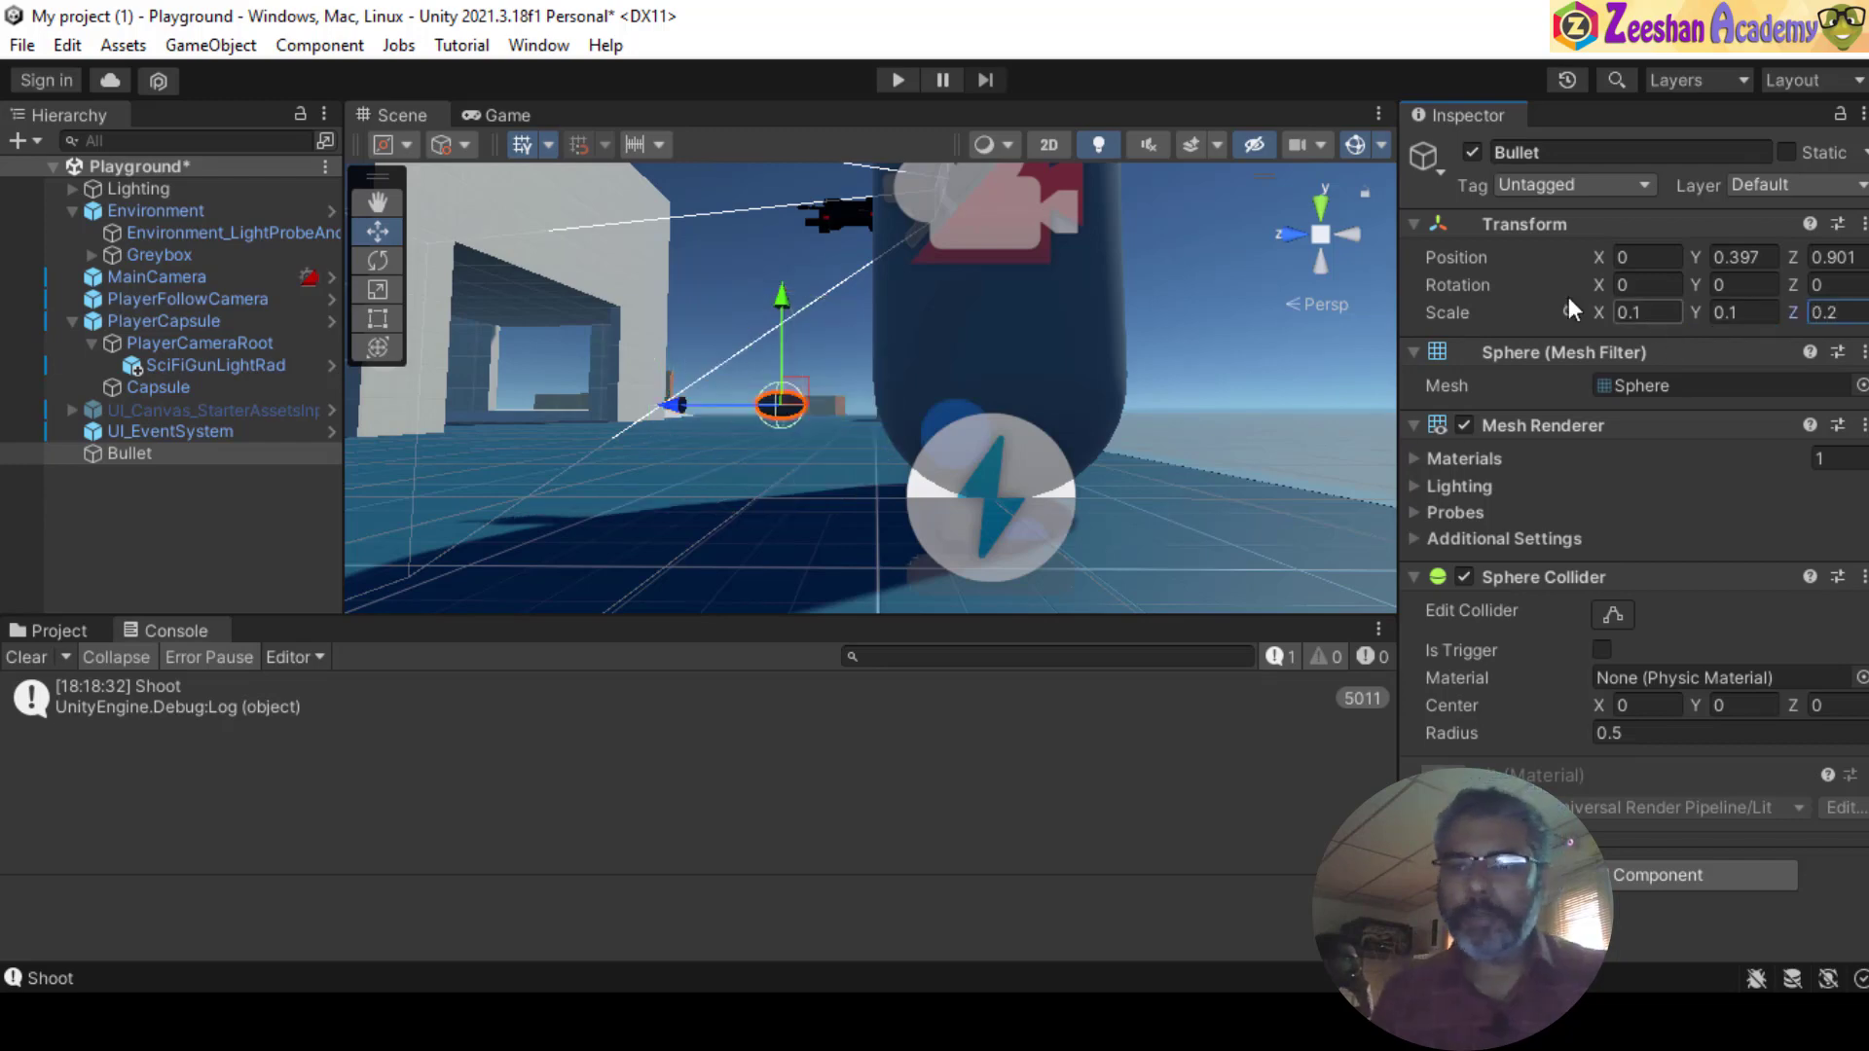
pyautogui.scroll(3, 1262, 480)
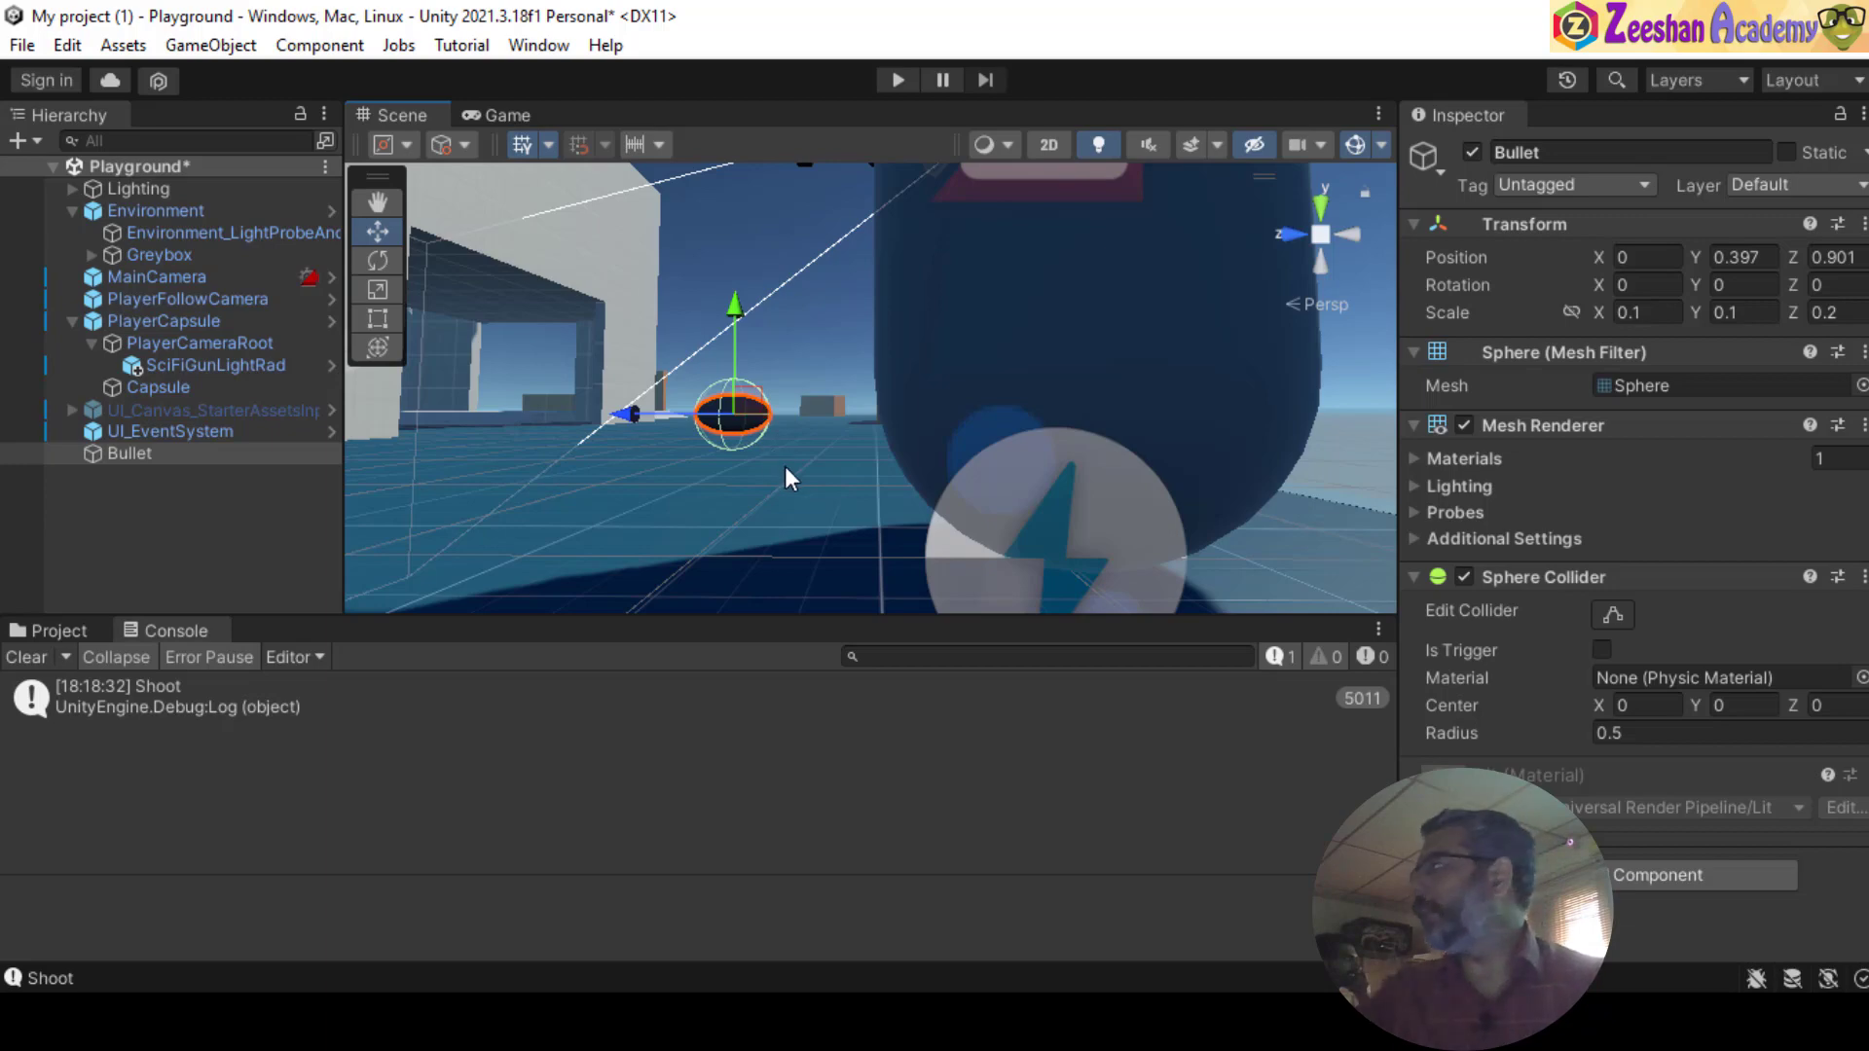
pyautogui.keyDown('alt'); pyautogui.moveTo(750, 389); pyautogui.dragTo(743, 467); pyautogui.keyUp('alt')
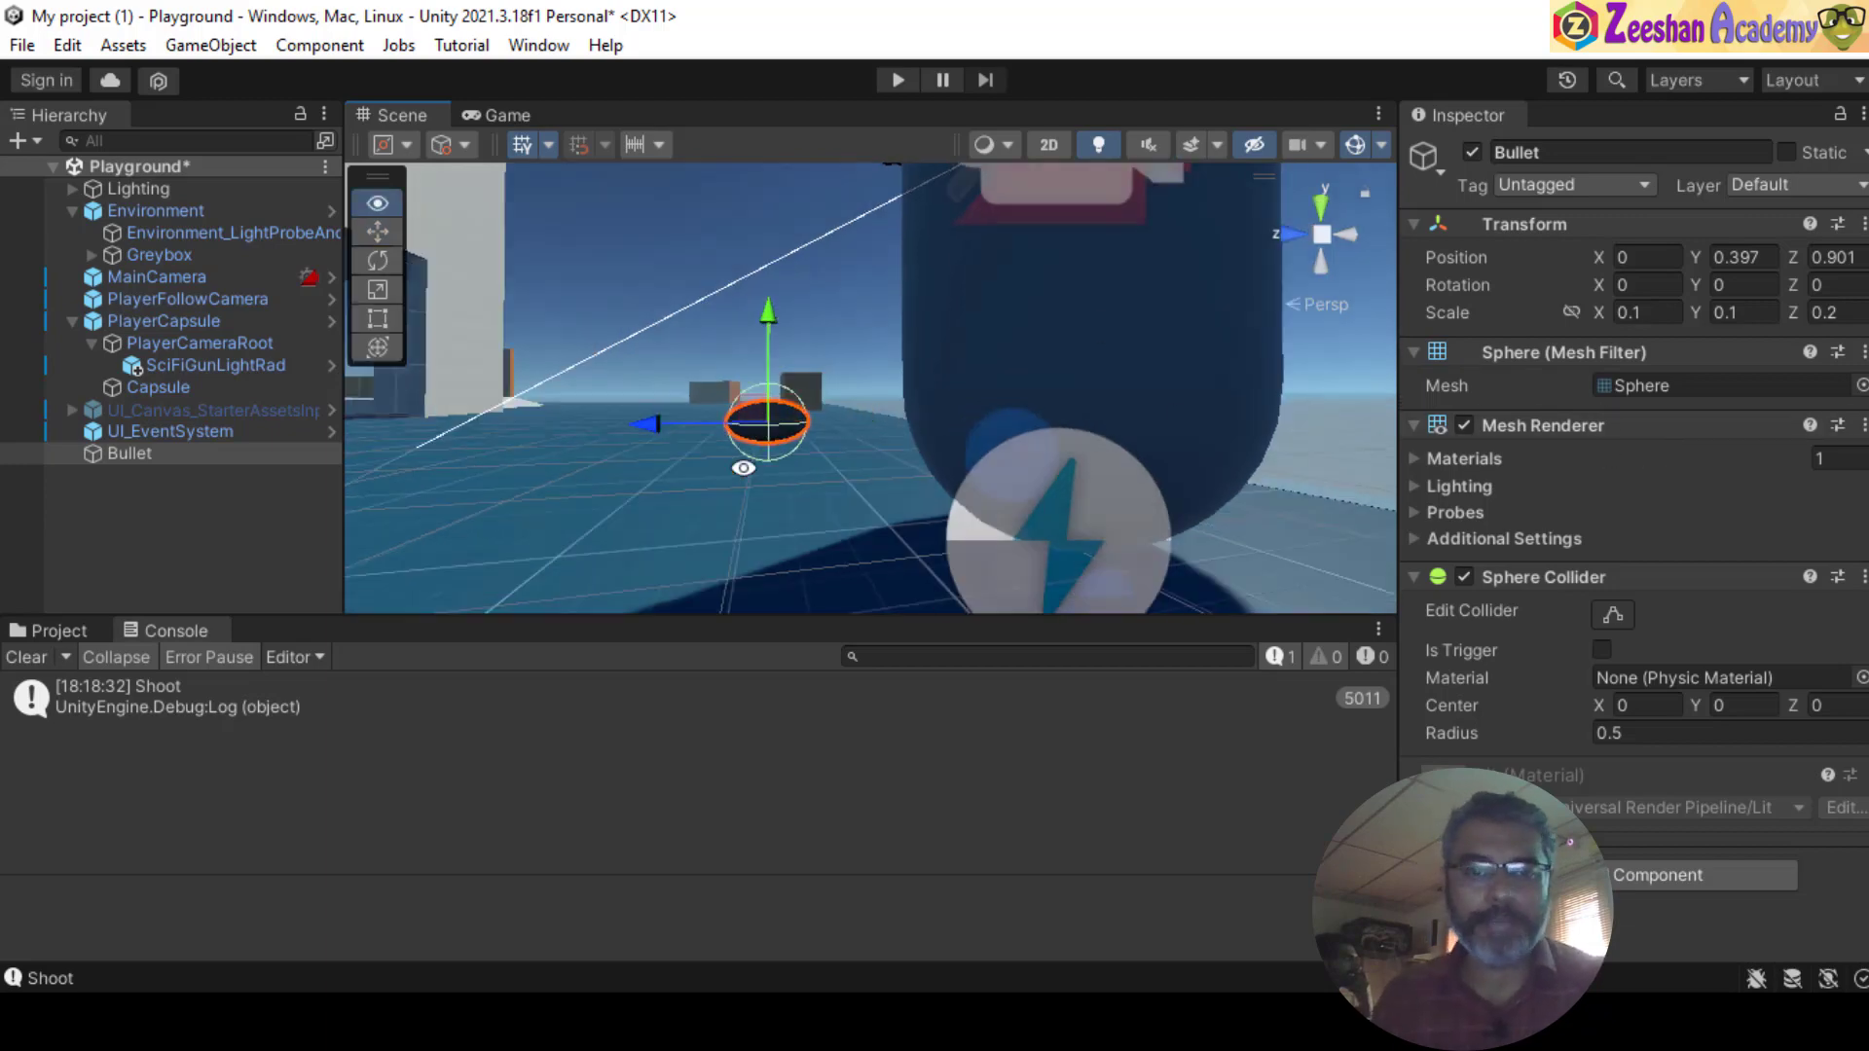
pyautogui.keyDown('alt'); pyautogui.moveTo(743, 467); pyautogui.dragTo(818, 464, button='right'); pyautogui.keyUp('alt')
pyautogui.keyDown('alt'); pyautogui.moveTo(818, 464); pyautogui.dragTo(628, 574); pyautogui.keyUp('alt')
pyautogui.click(830, 399)
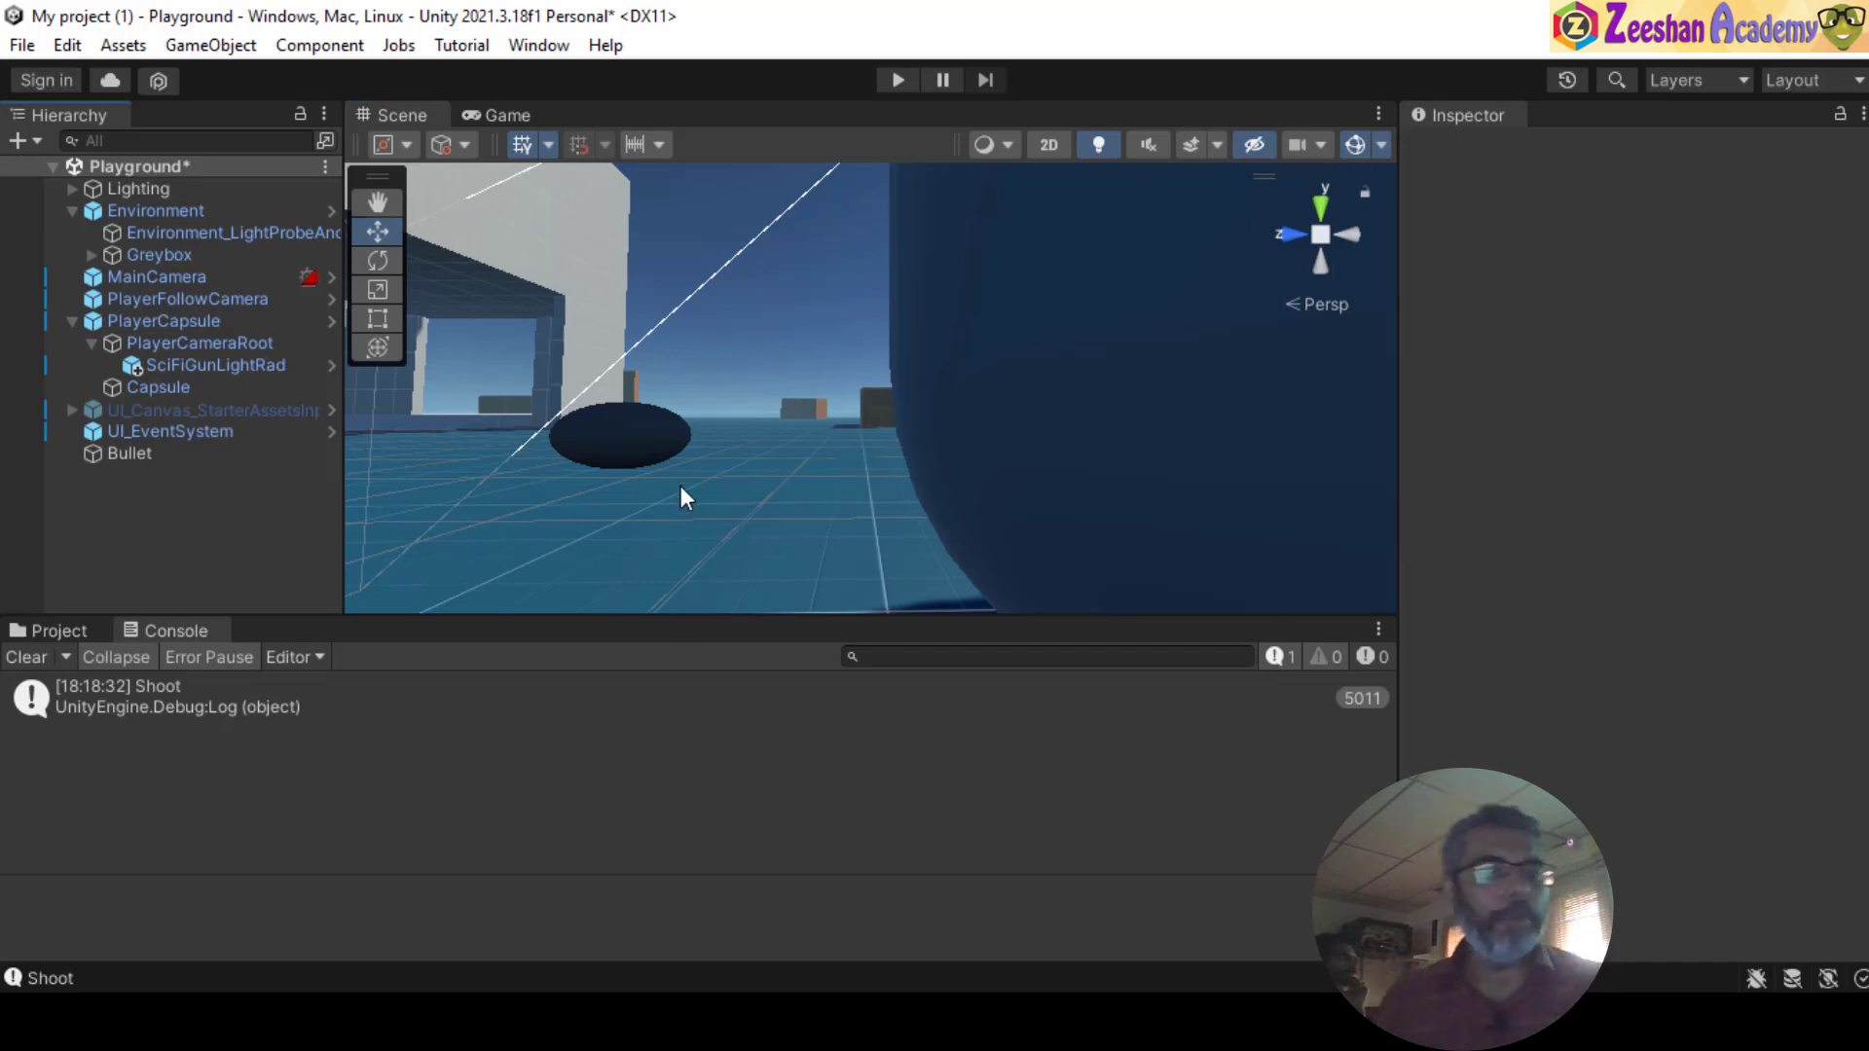
# - Assign the ShaderGraphGrid_01_Mat material to the Bullet's Mesh Renderer and check how it looks up close
pyautogui.click(195, 453)
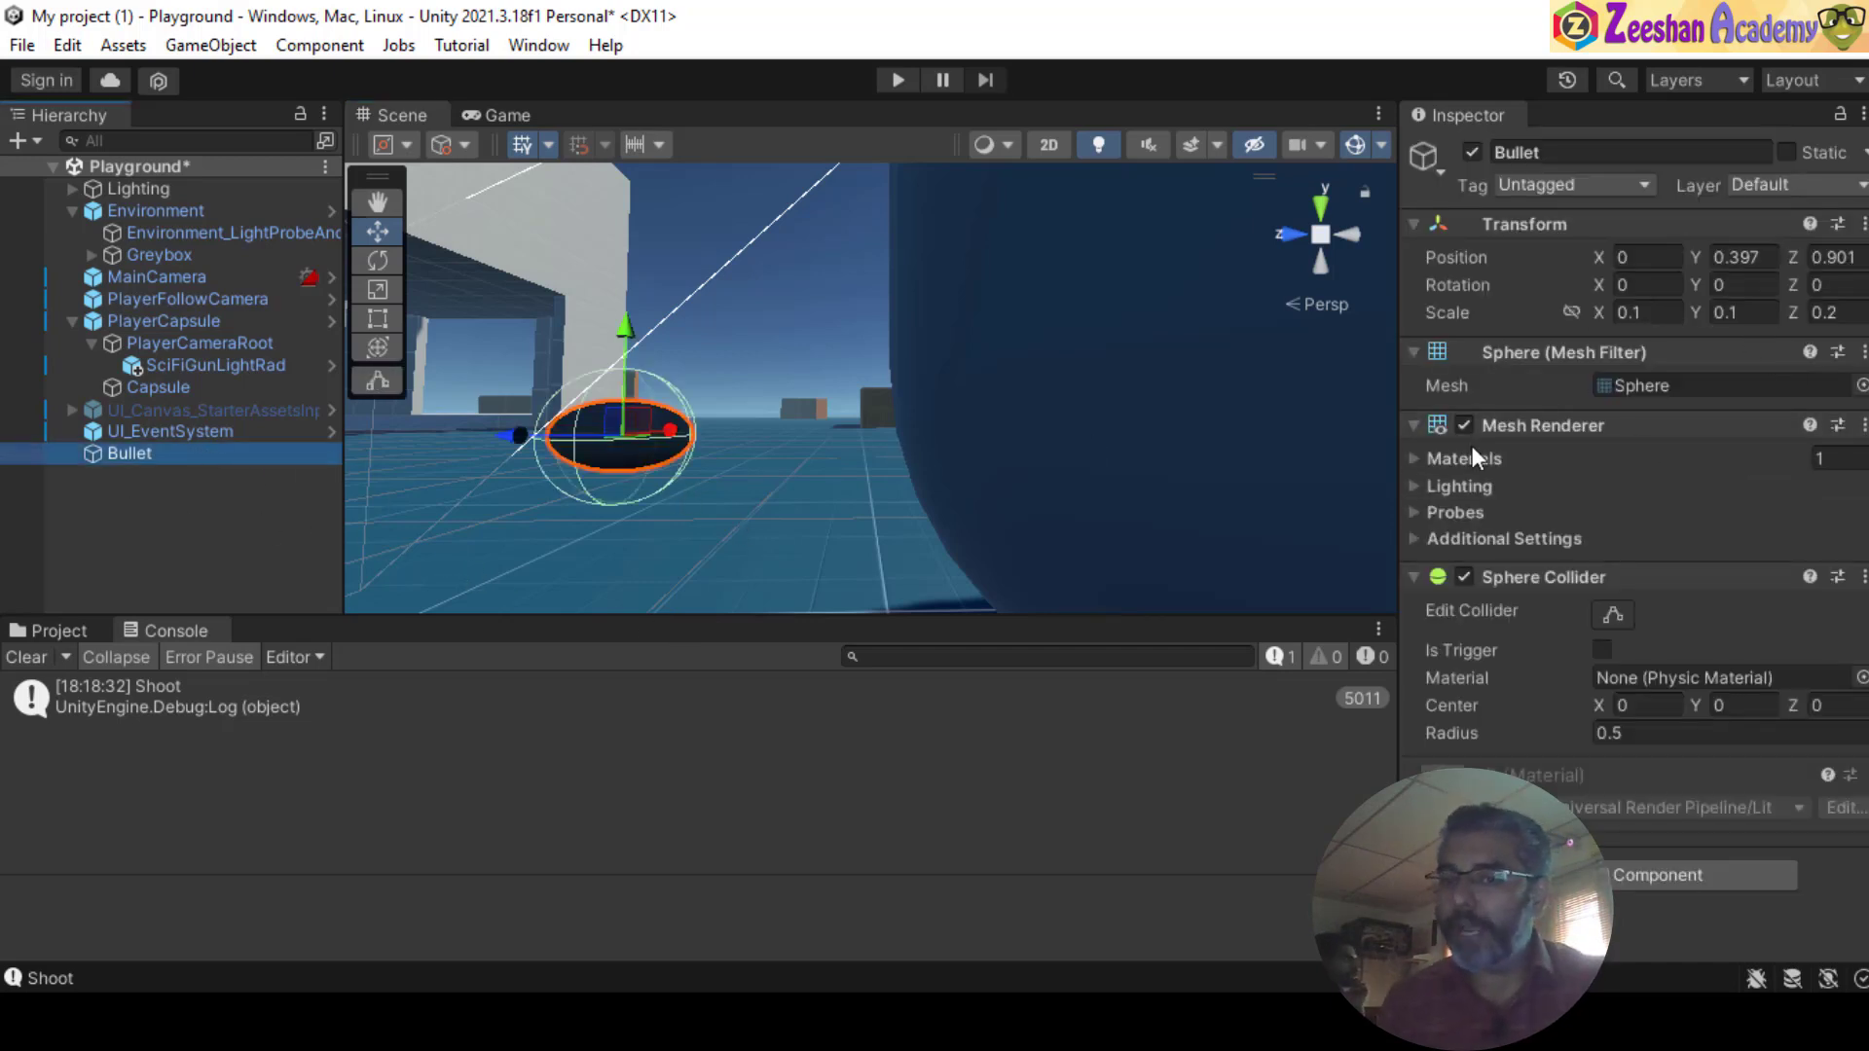
pyautogui.click(1414, 459)
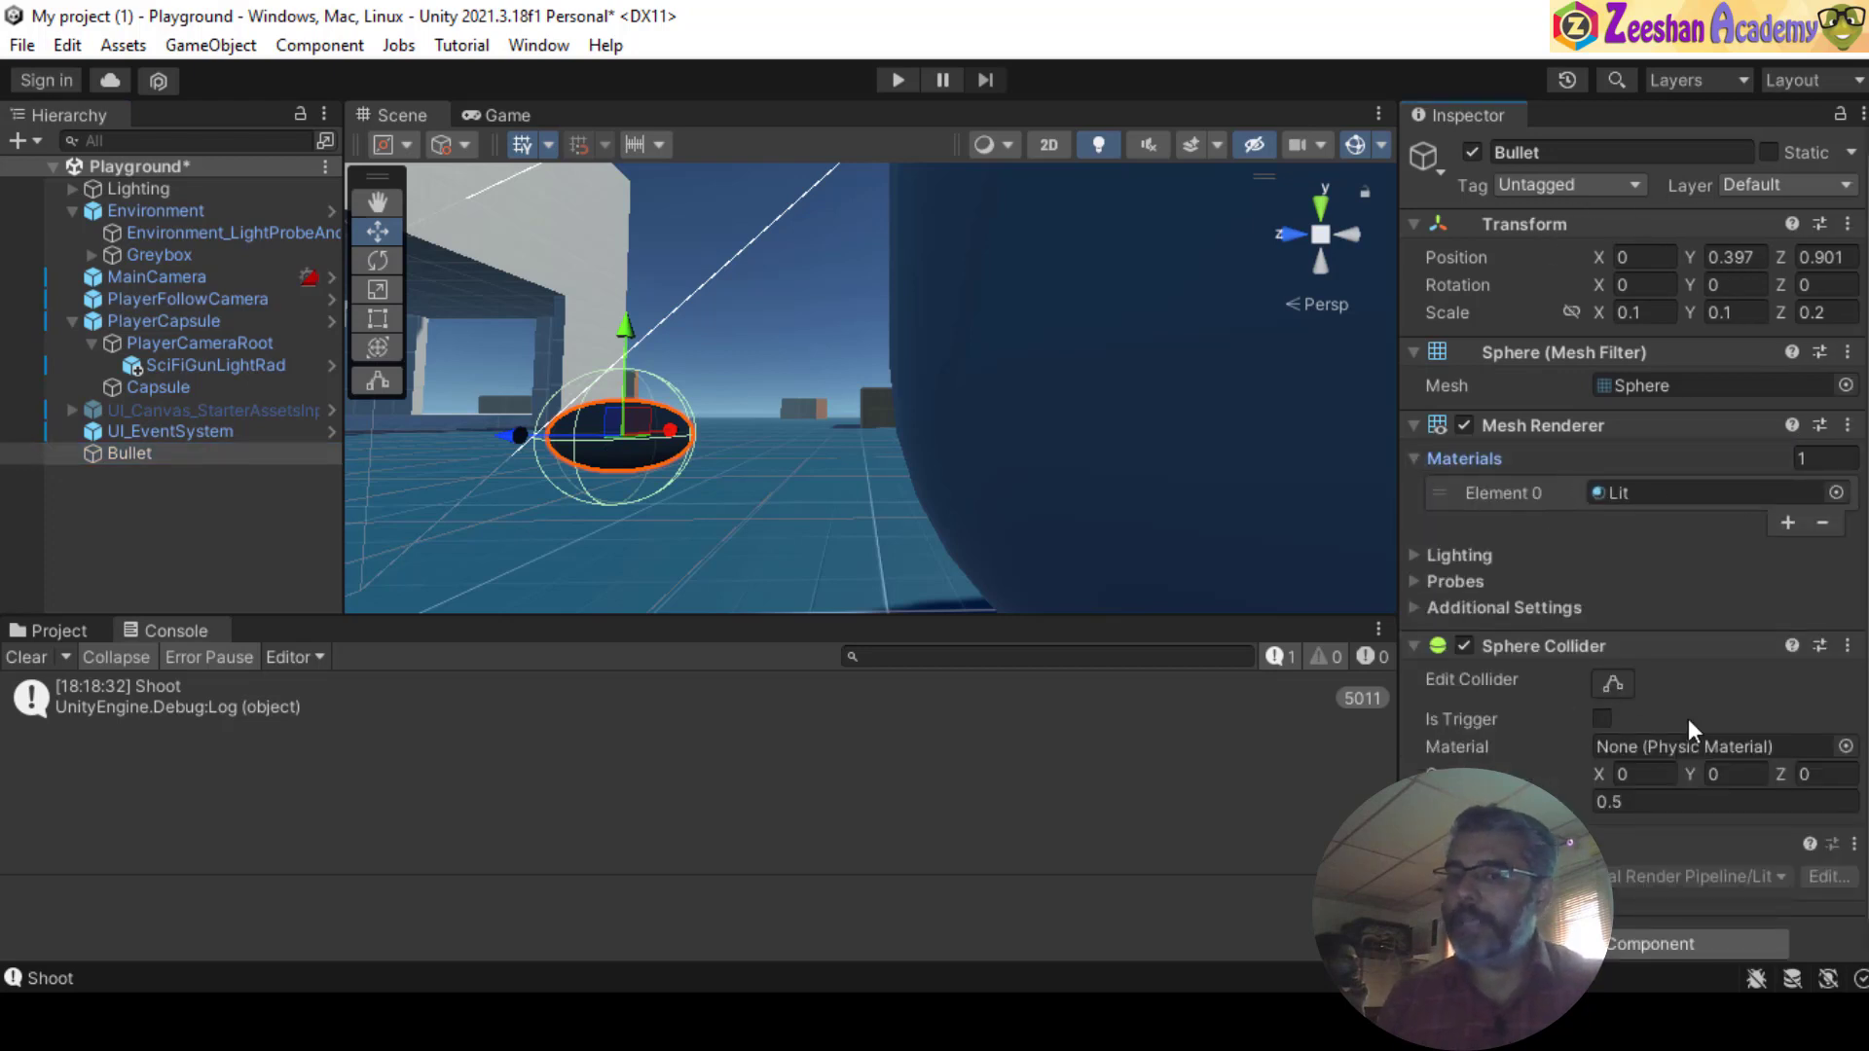
pyautogui.click(1838, 495)
pyautogui.scroll(-3, 1723, 677)
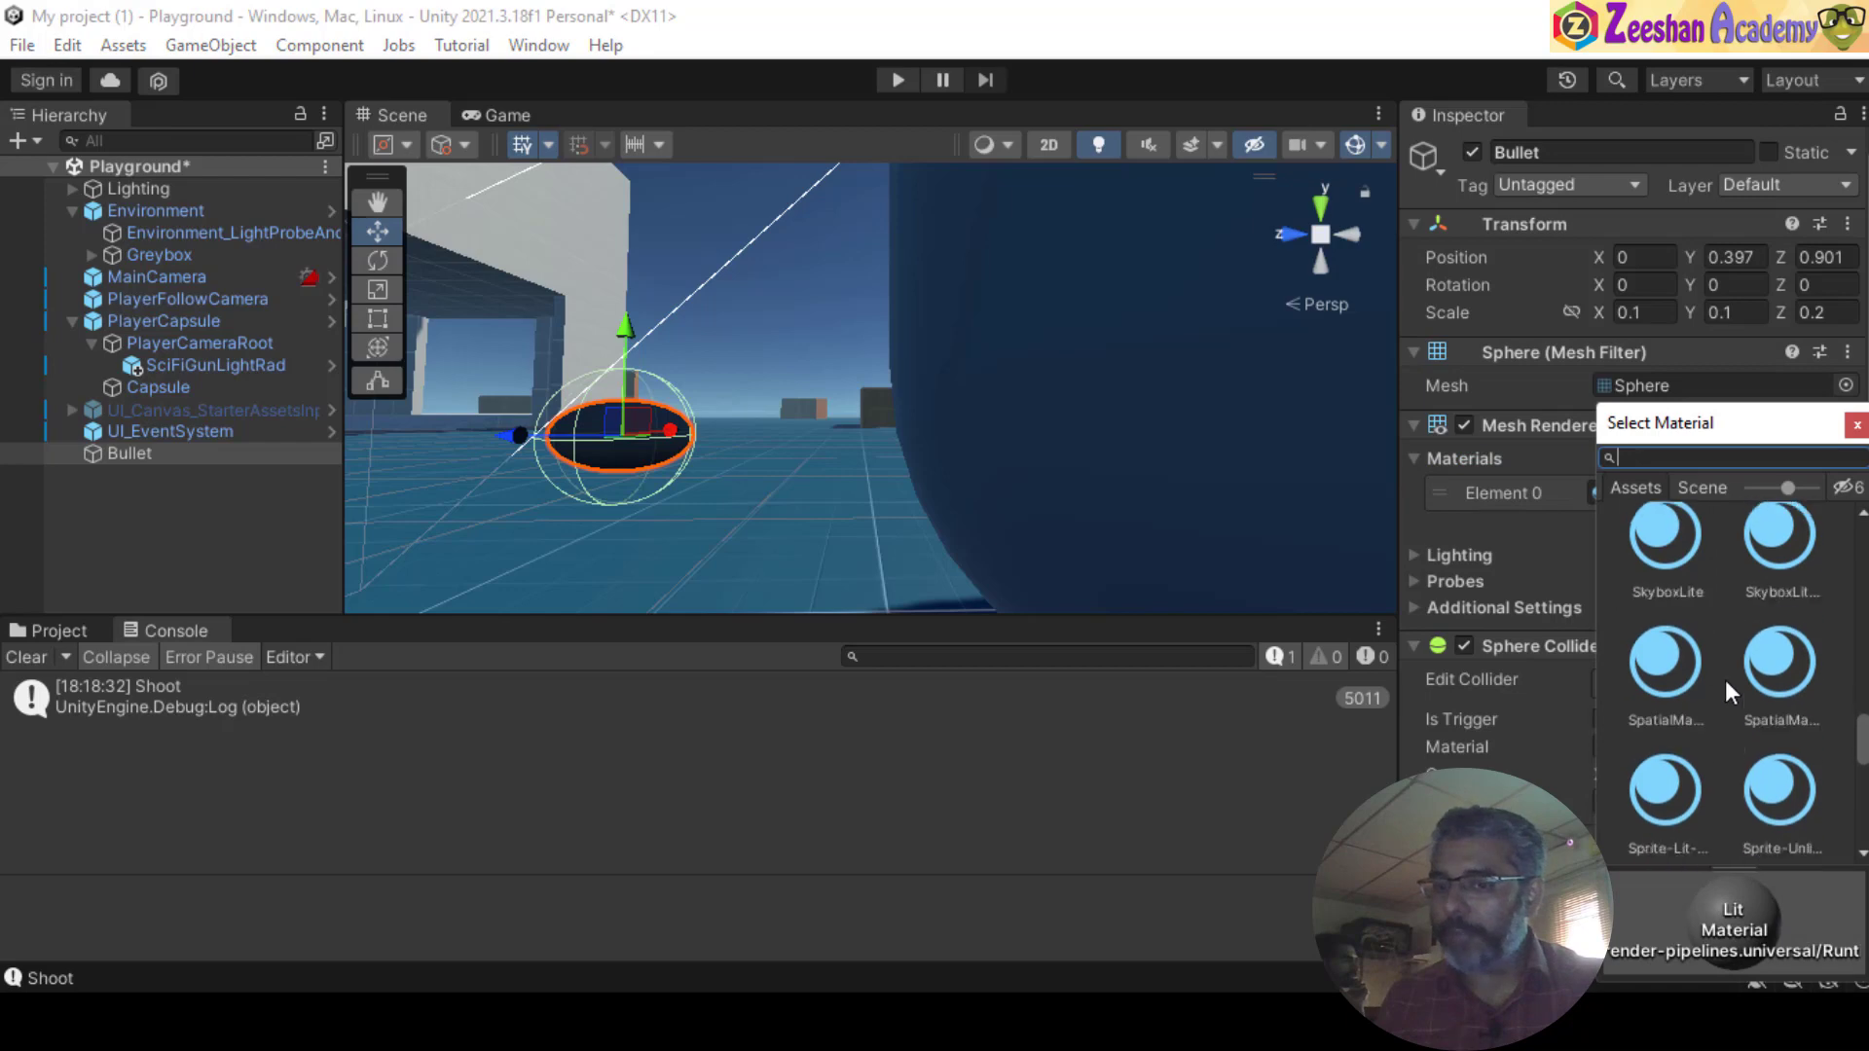
pyautogui.scroll(-3, 1729, 687)
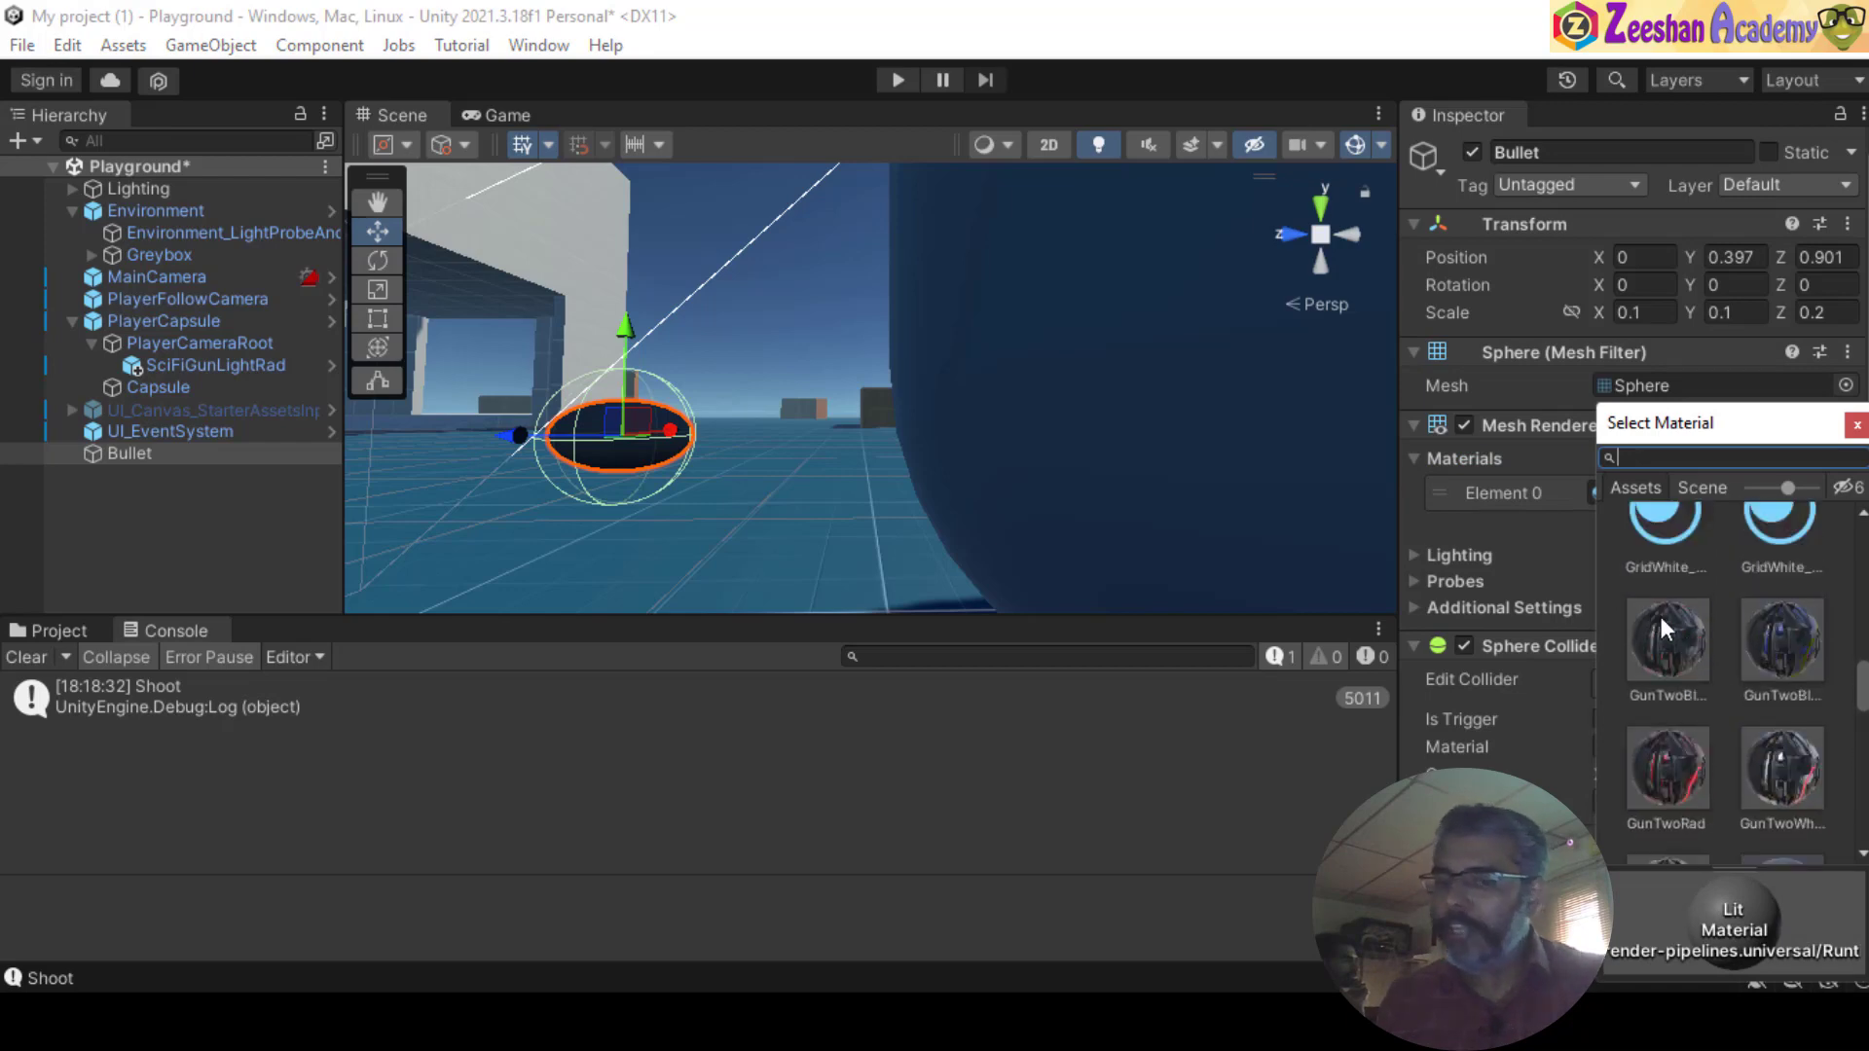
pyautogui.scroll(-5, 1731, 691)
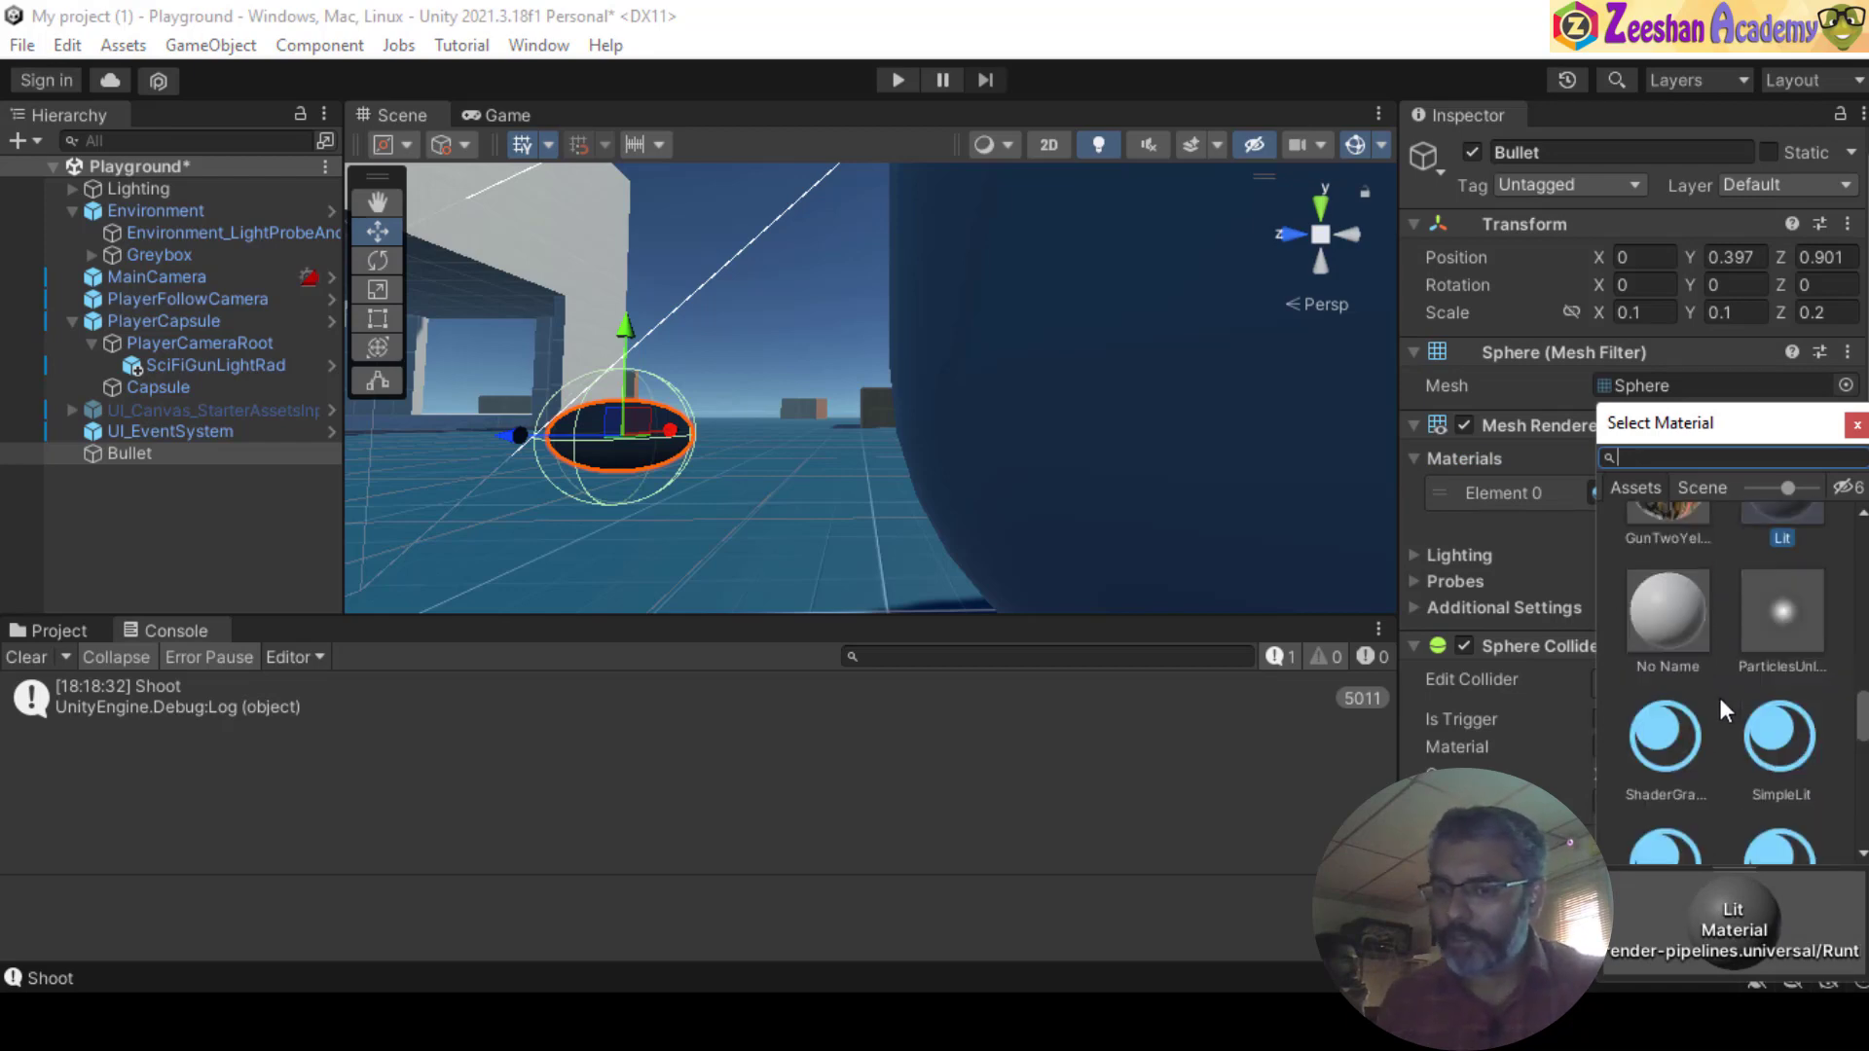
pyautogui.scroll(-2, 1719, 697)
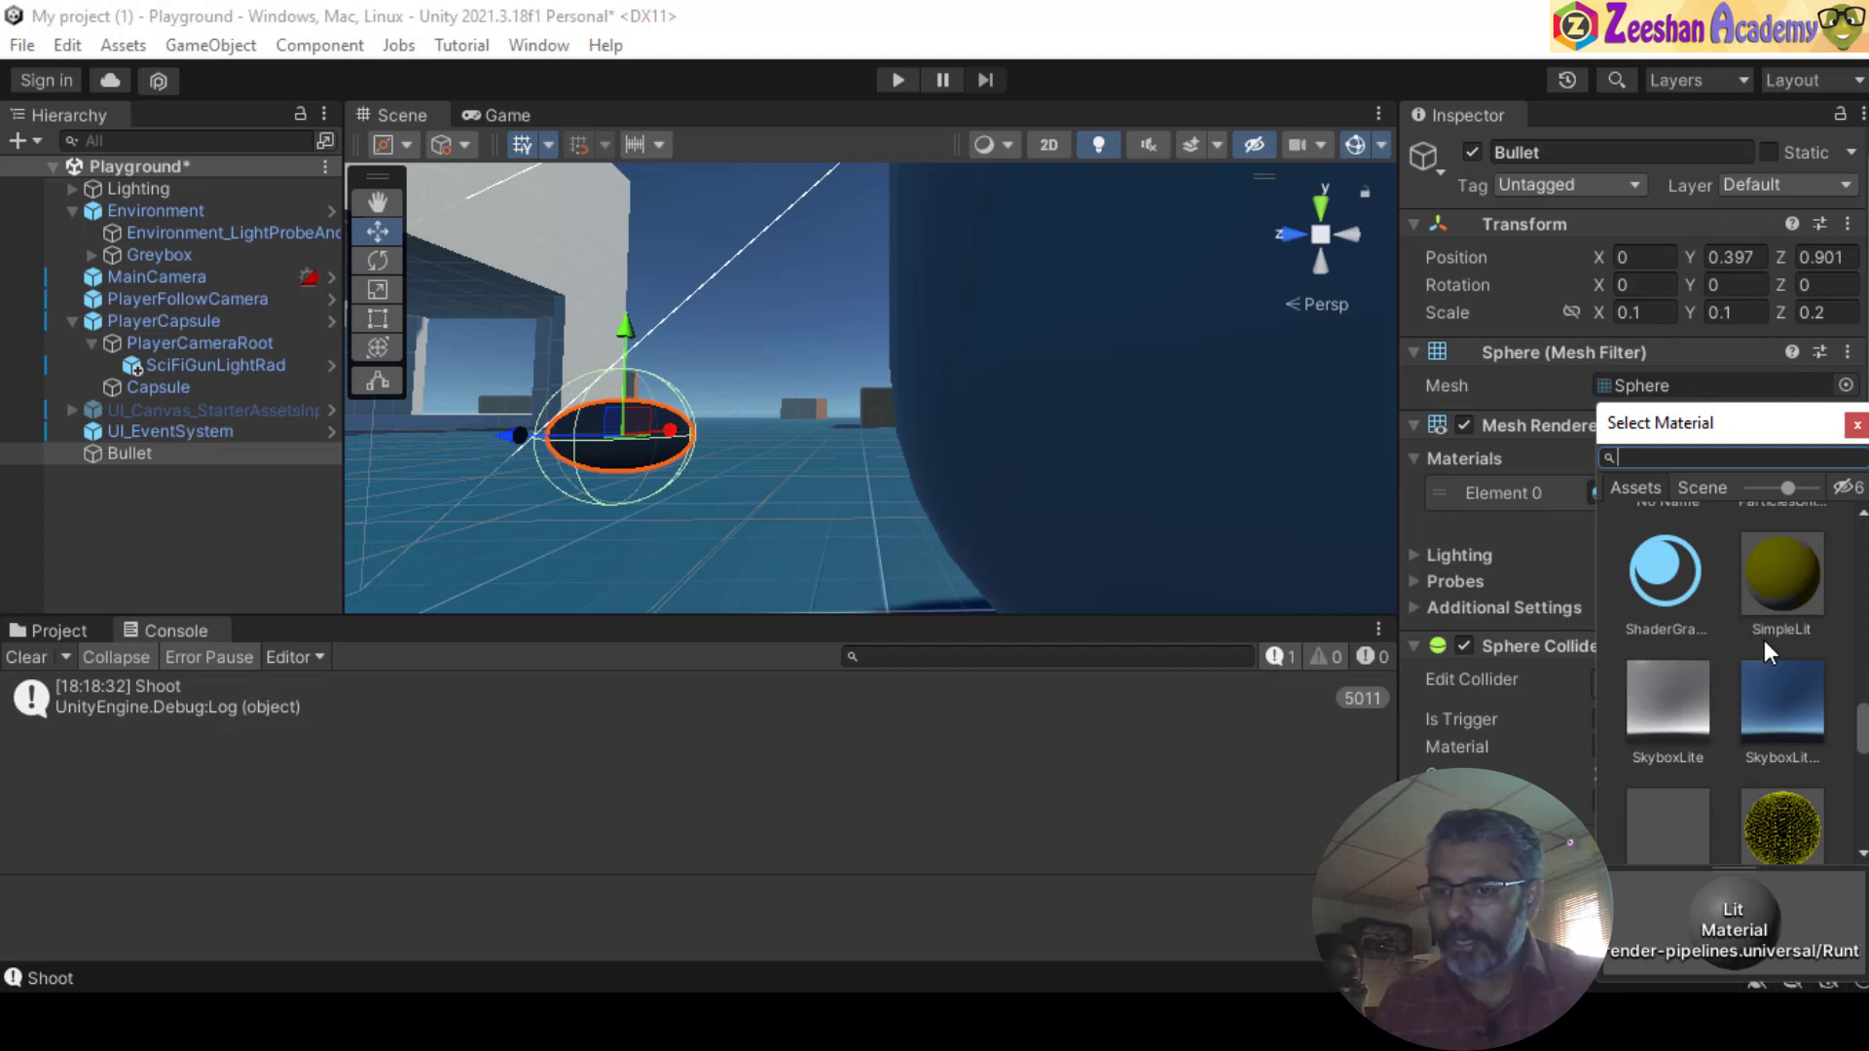
pyautogui.scroll(-3, 1795, 697)
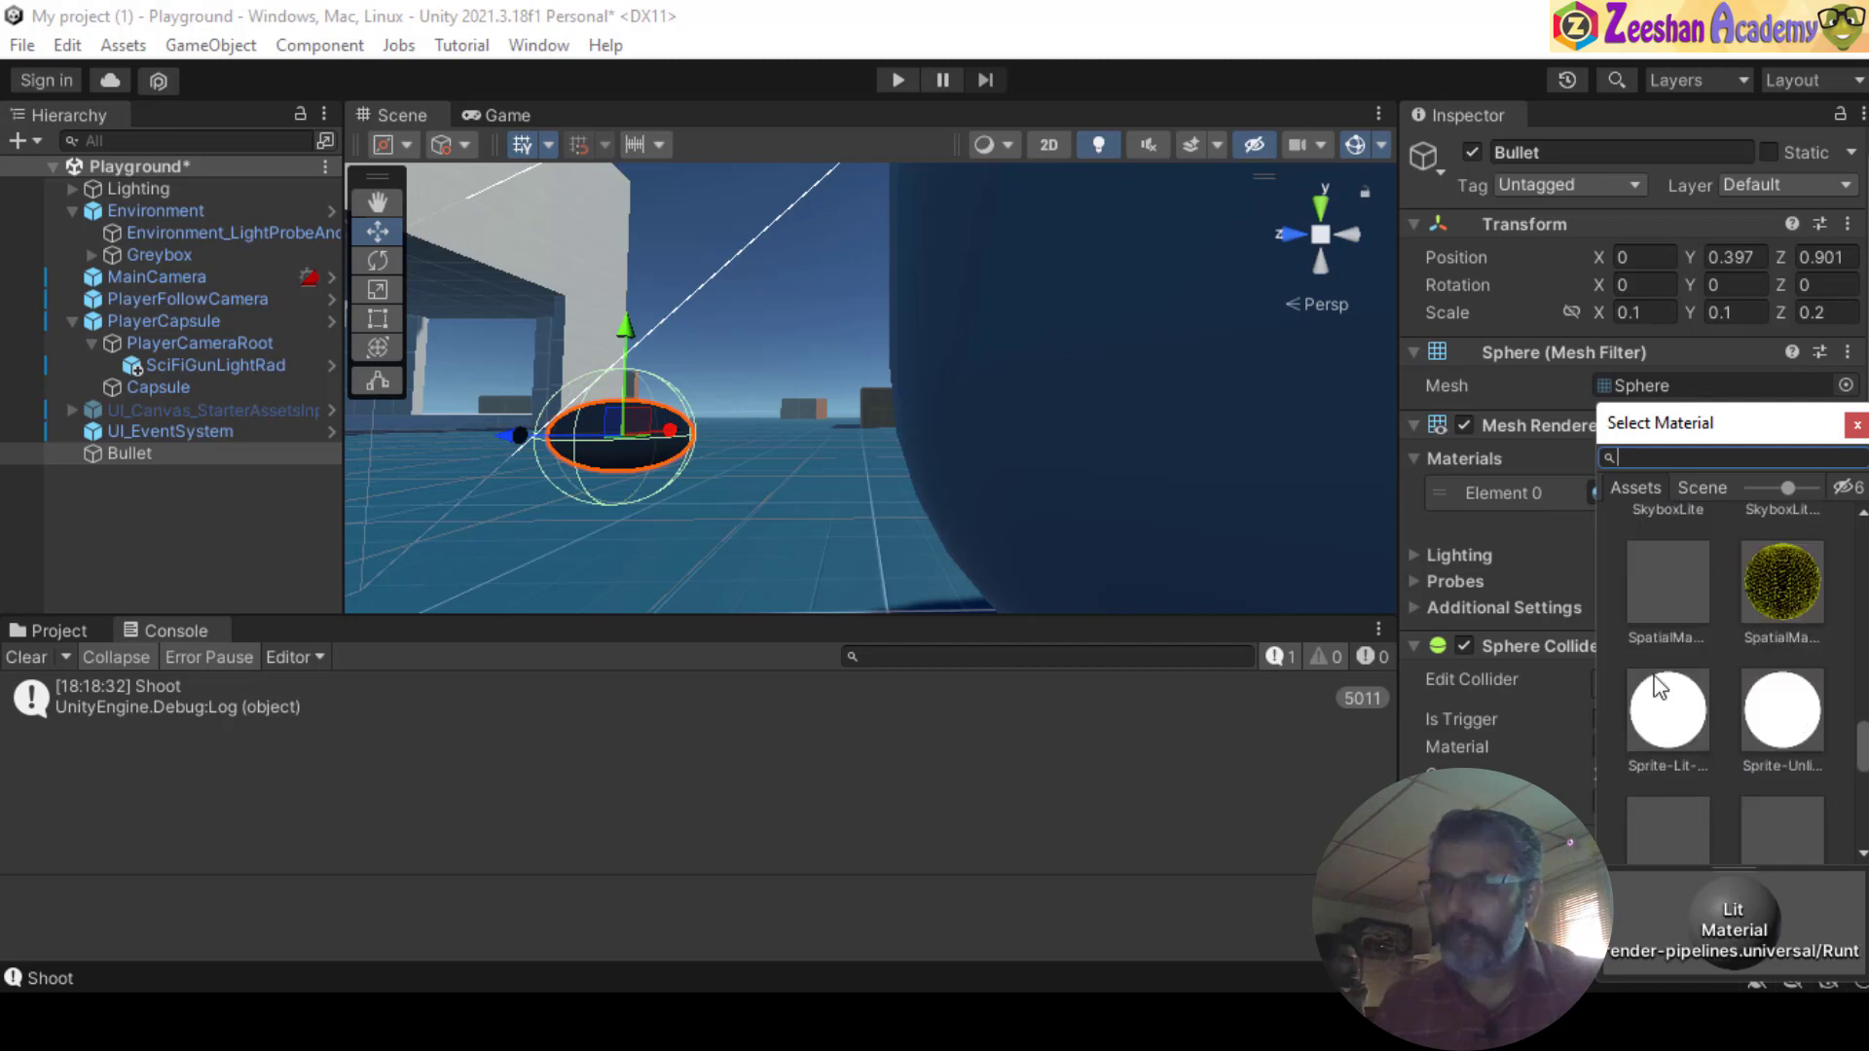
pyautogui.scroll(-1, 1729, 751)
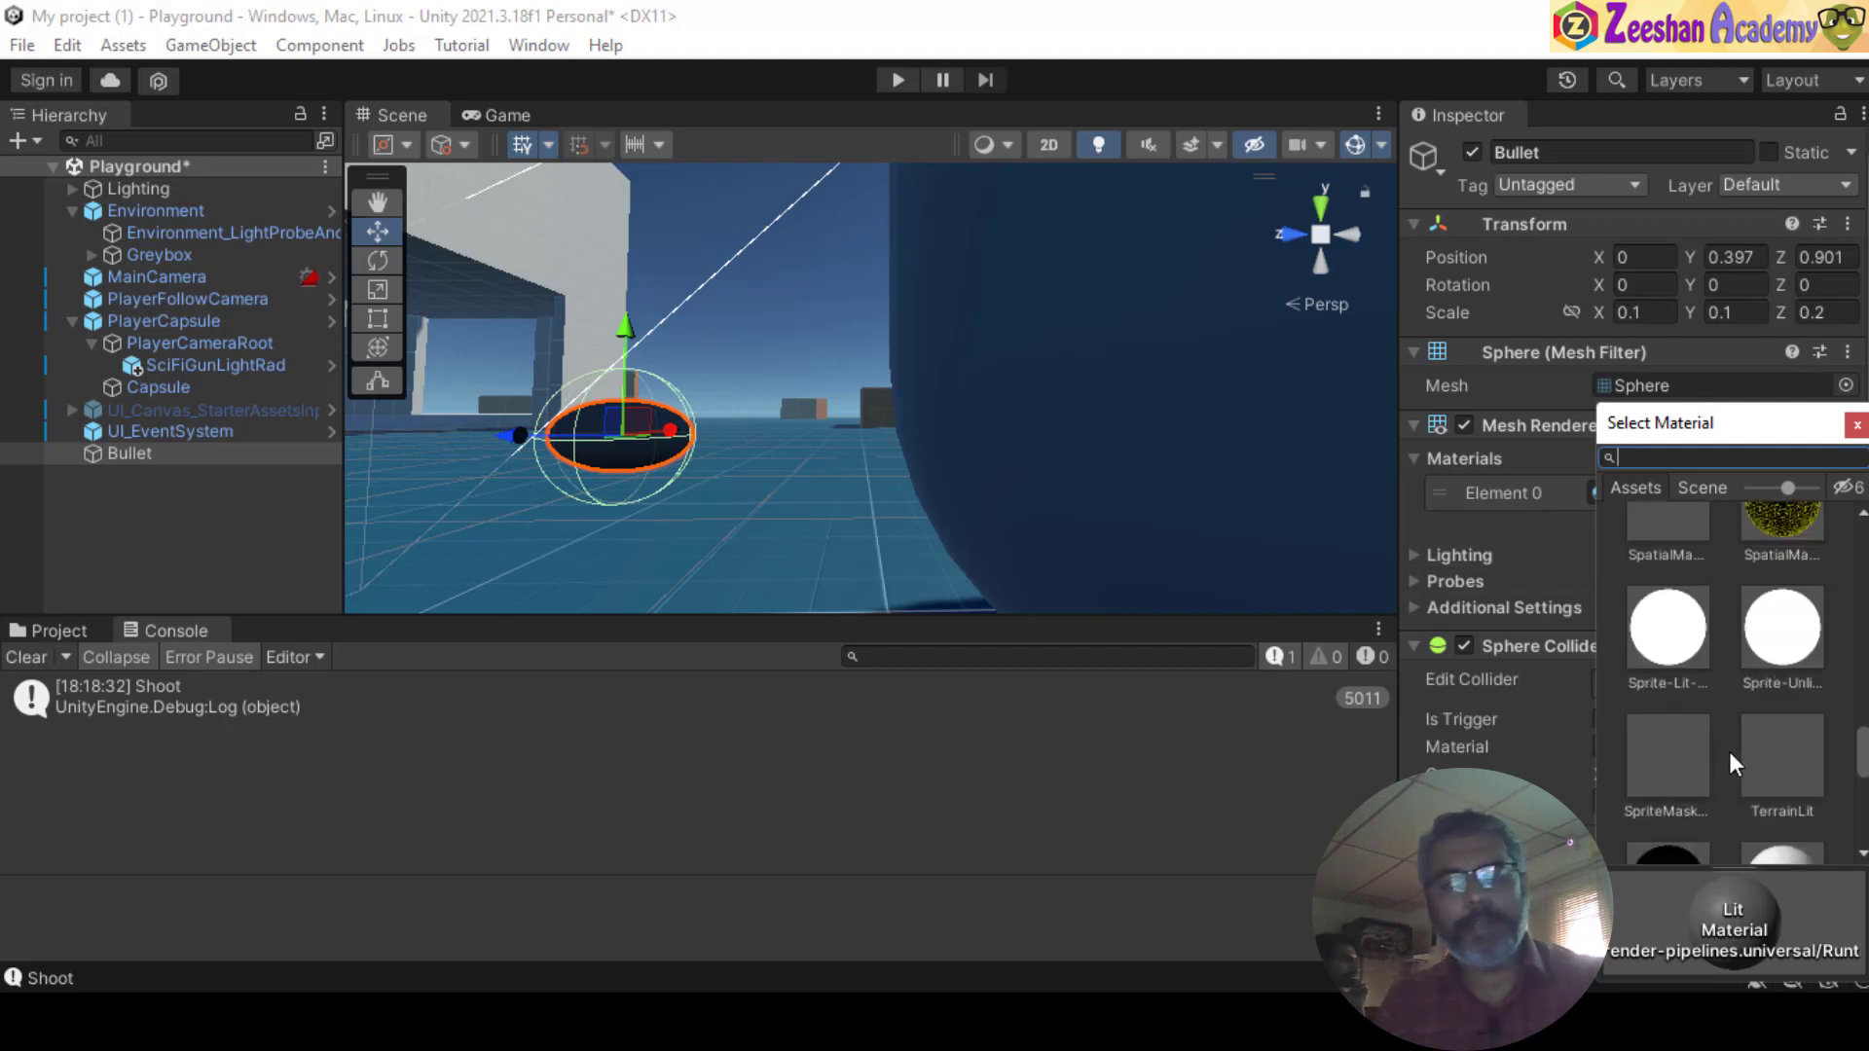
pyautogui.scroll(5, 1742, 759)
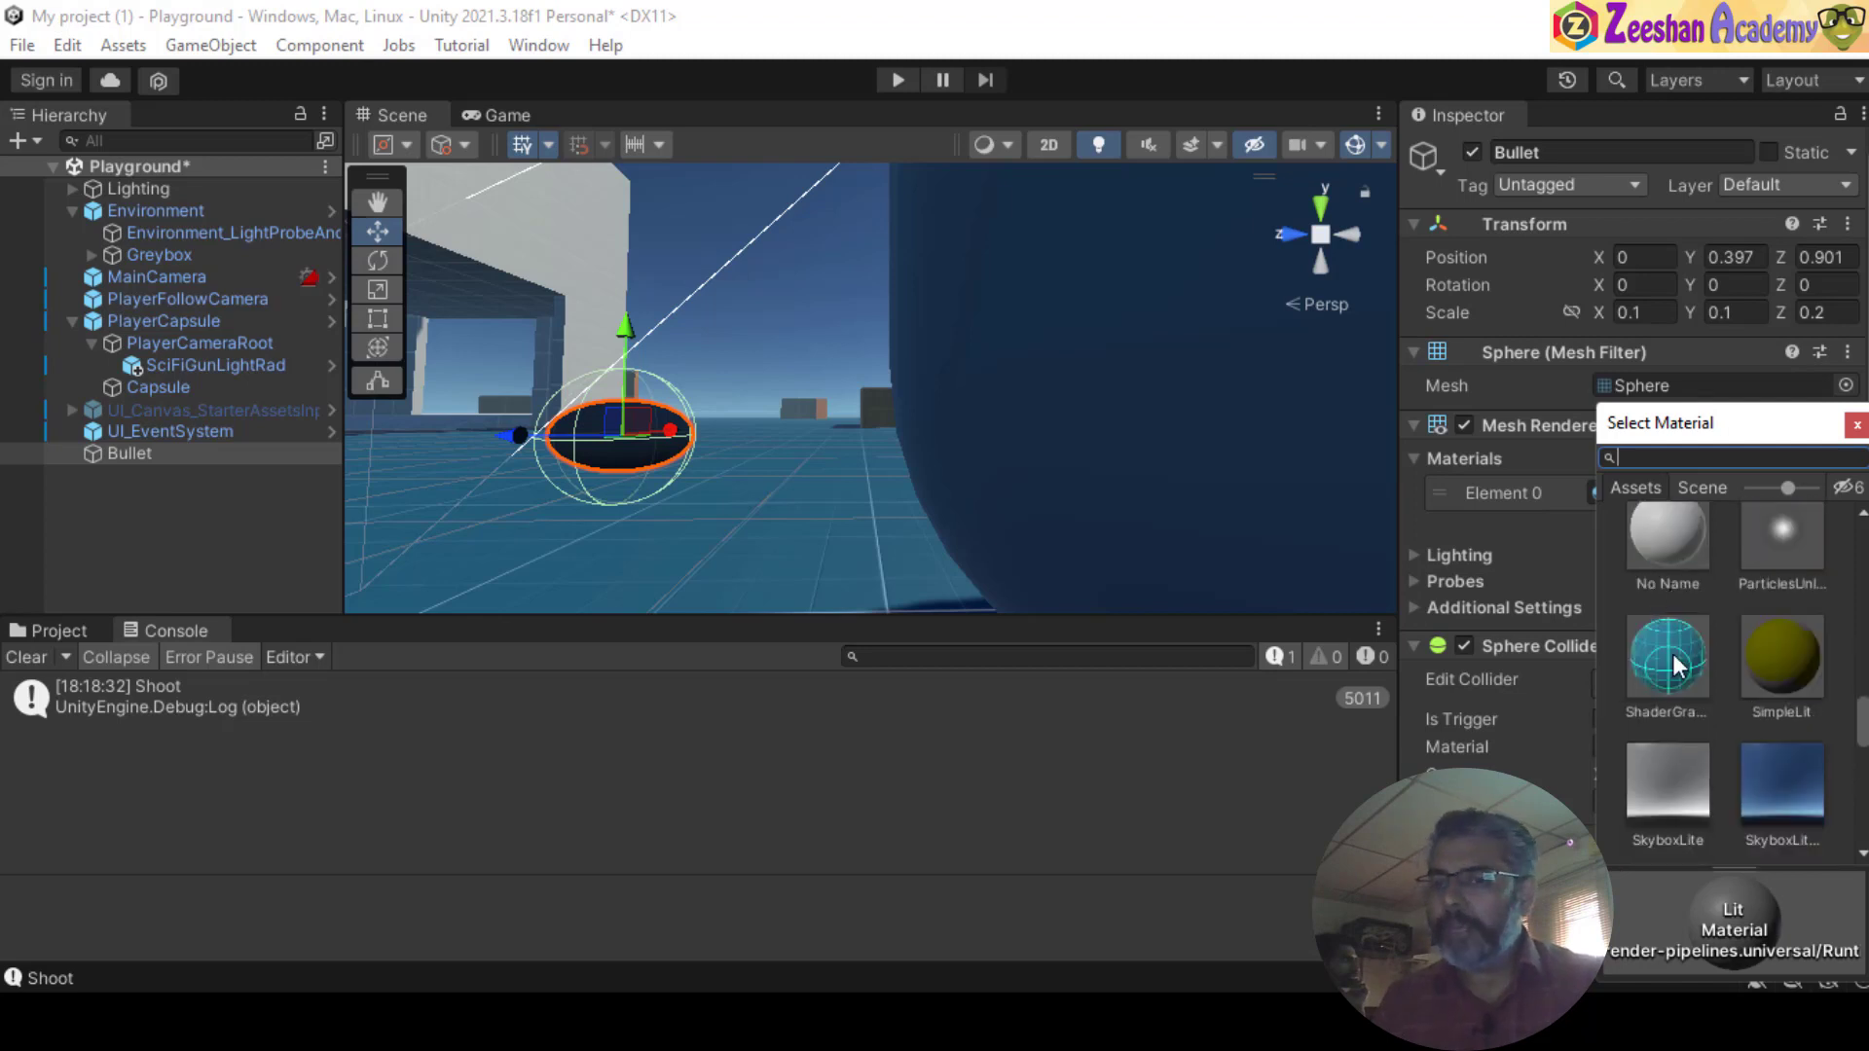
pyautogui.click(1677, 665)
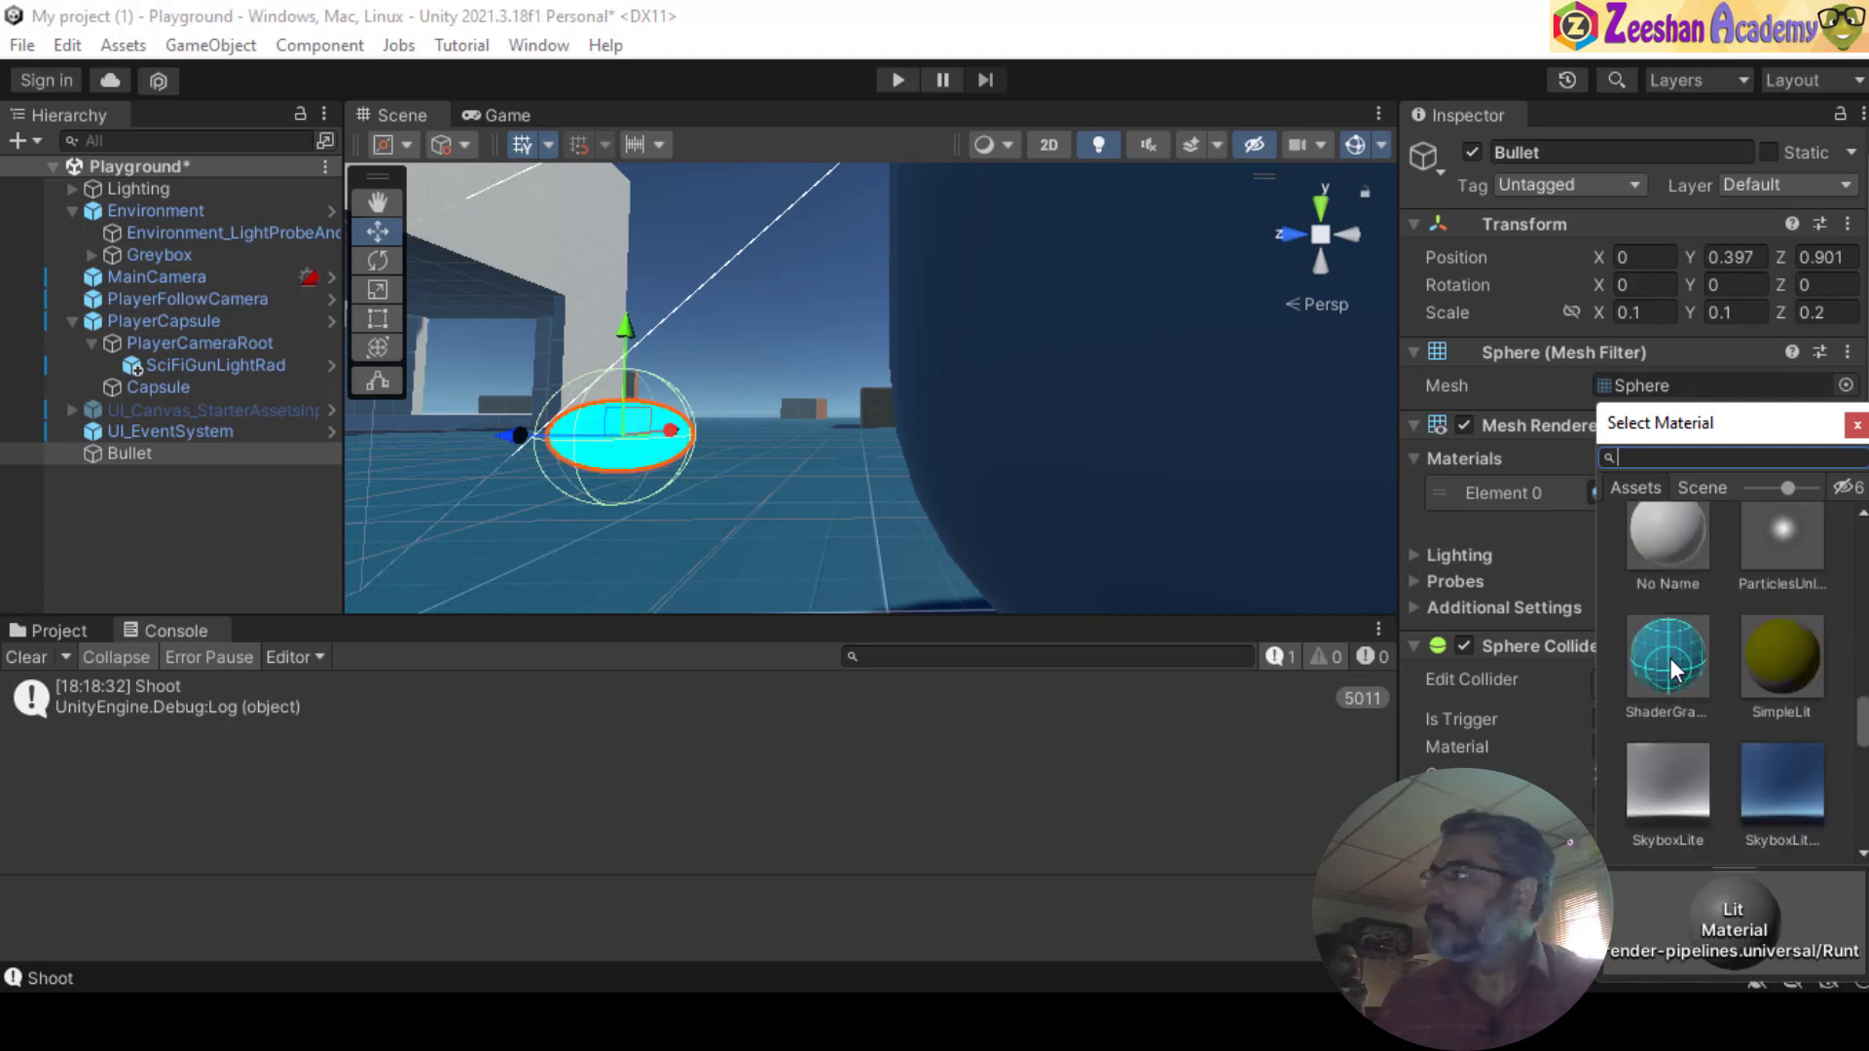
pyautogui.doubleClick(1677, 667)
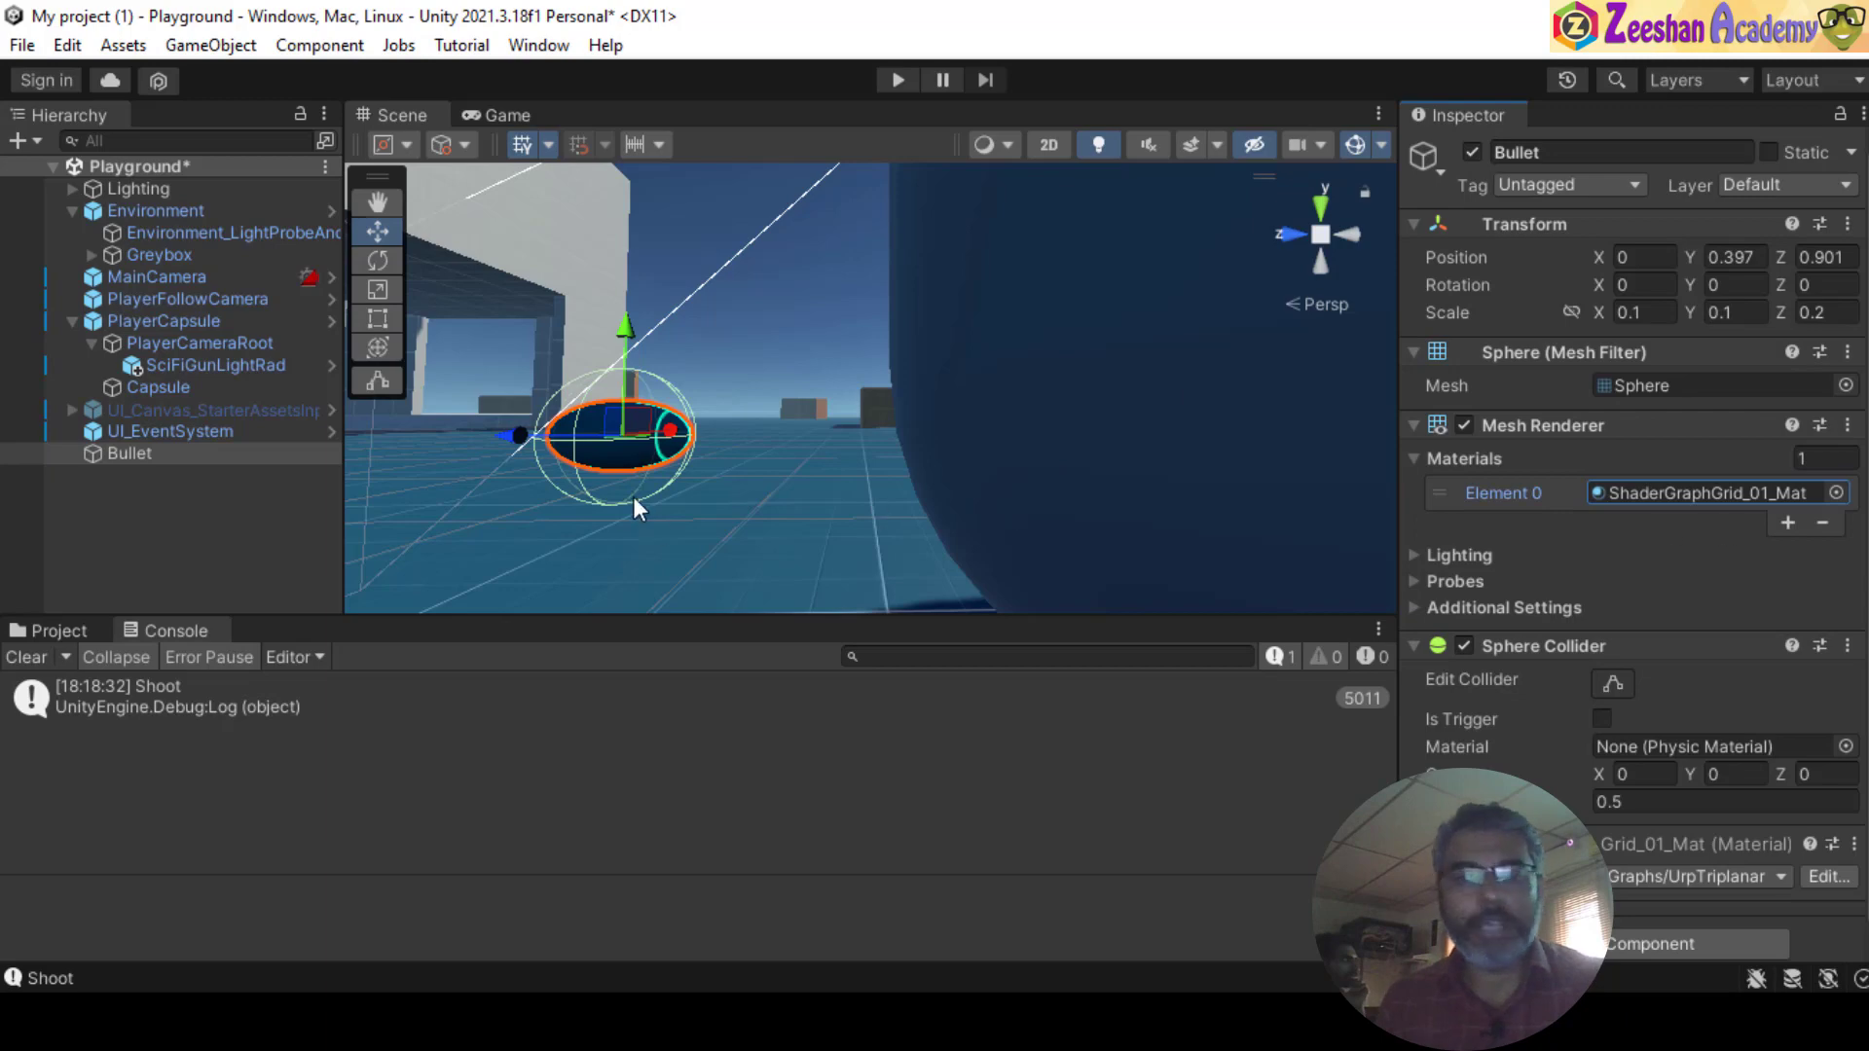
pyautogui.keyDown('alt'); pyautogui.moveTo(549, 462); pyautogui.dragTo(851, 456); pyautogui.keyUp('alt')
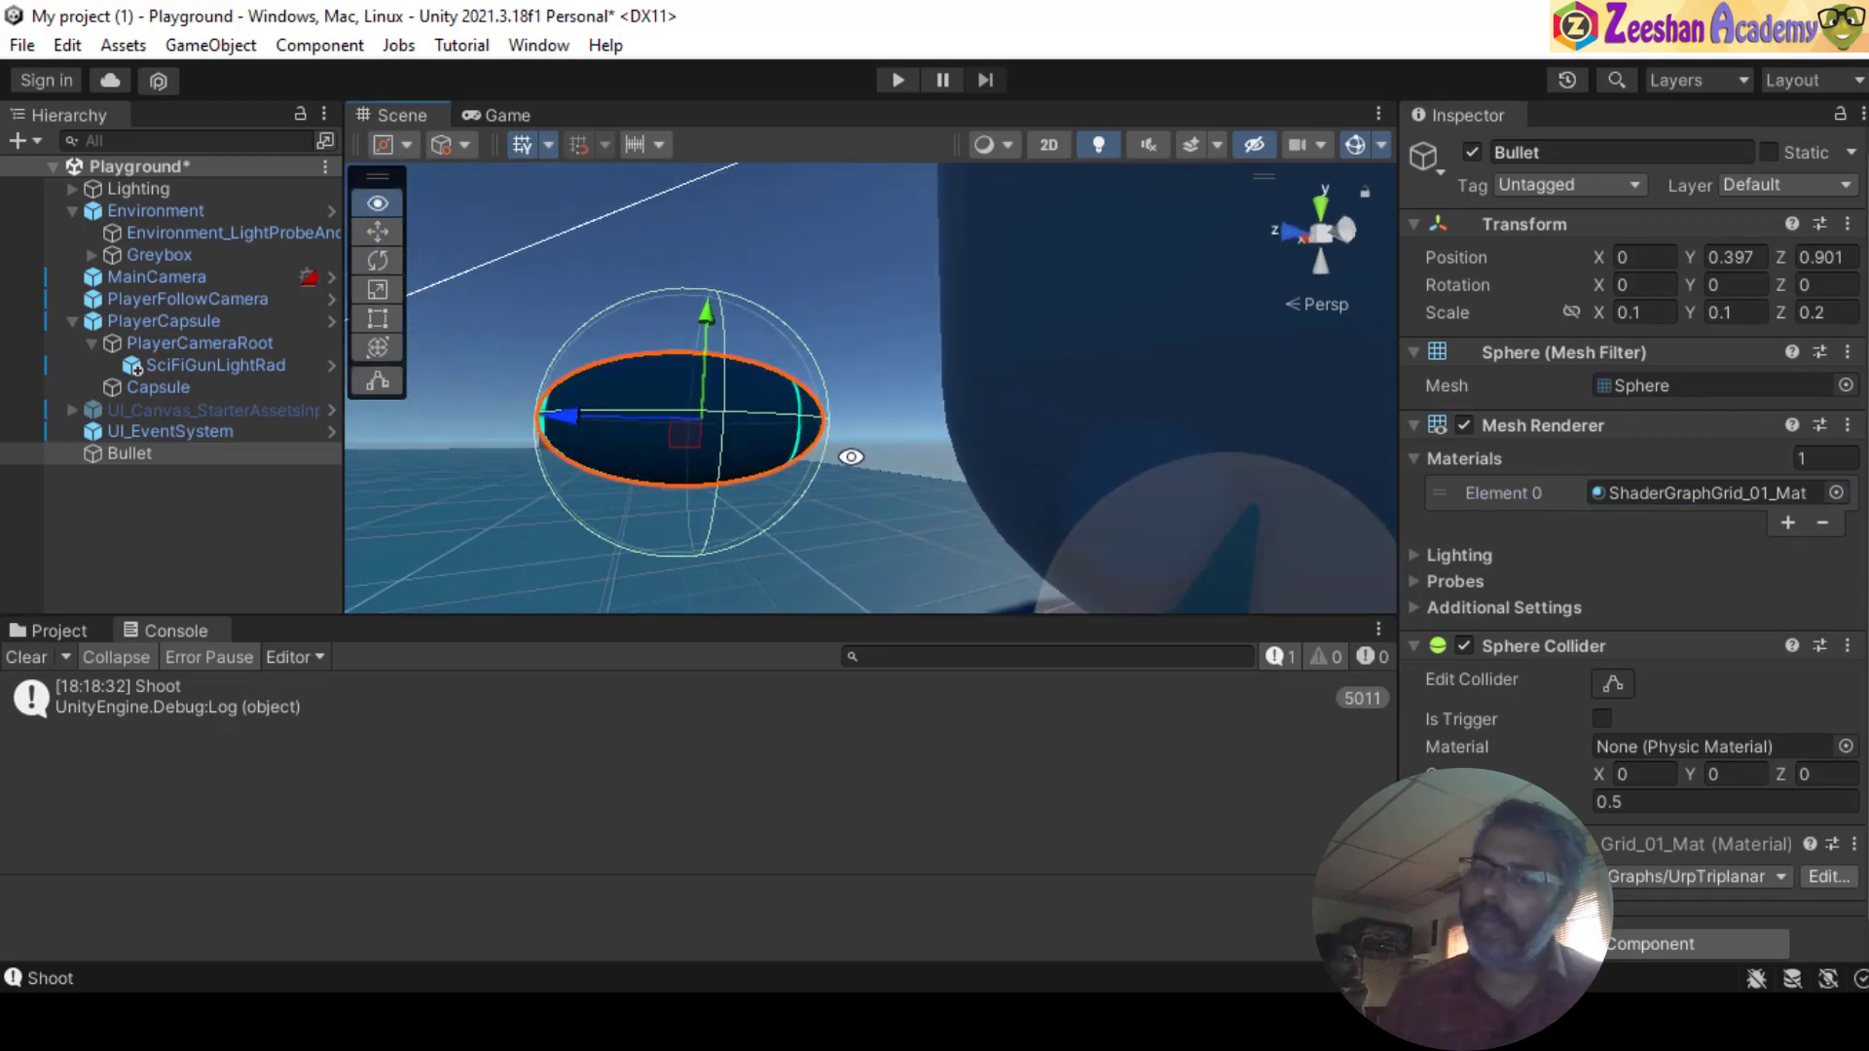
# - Try the GunTwoYellow material on the Bullet and inspect it in the Scene view
pyautogui.click(1836, 493)
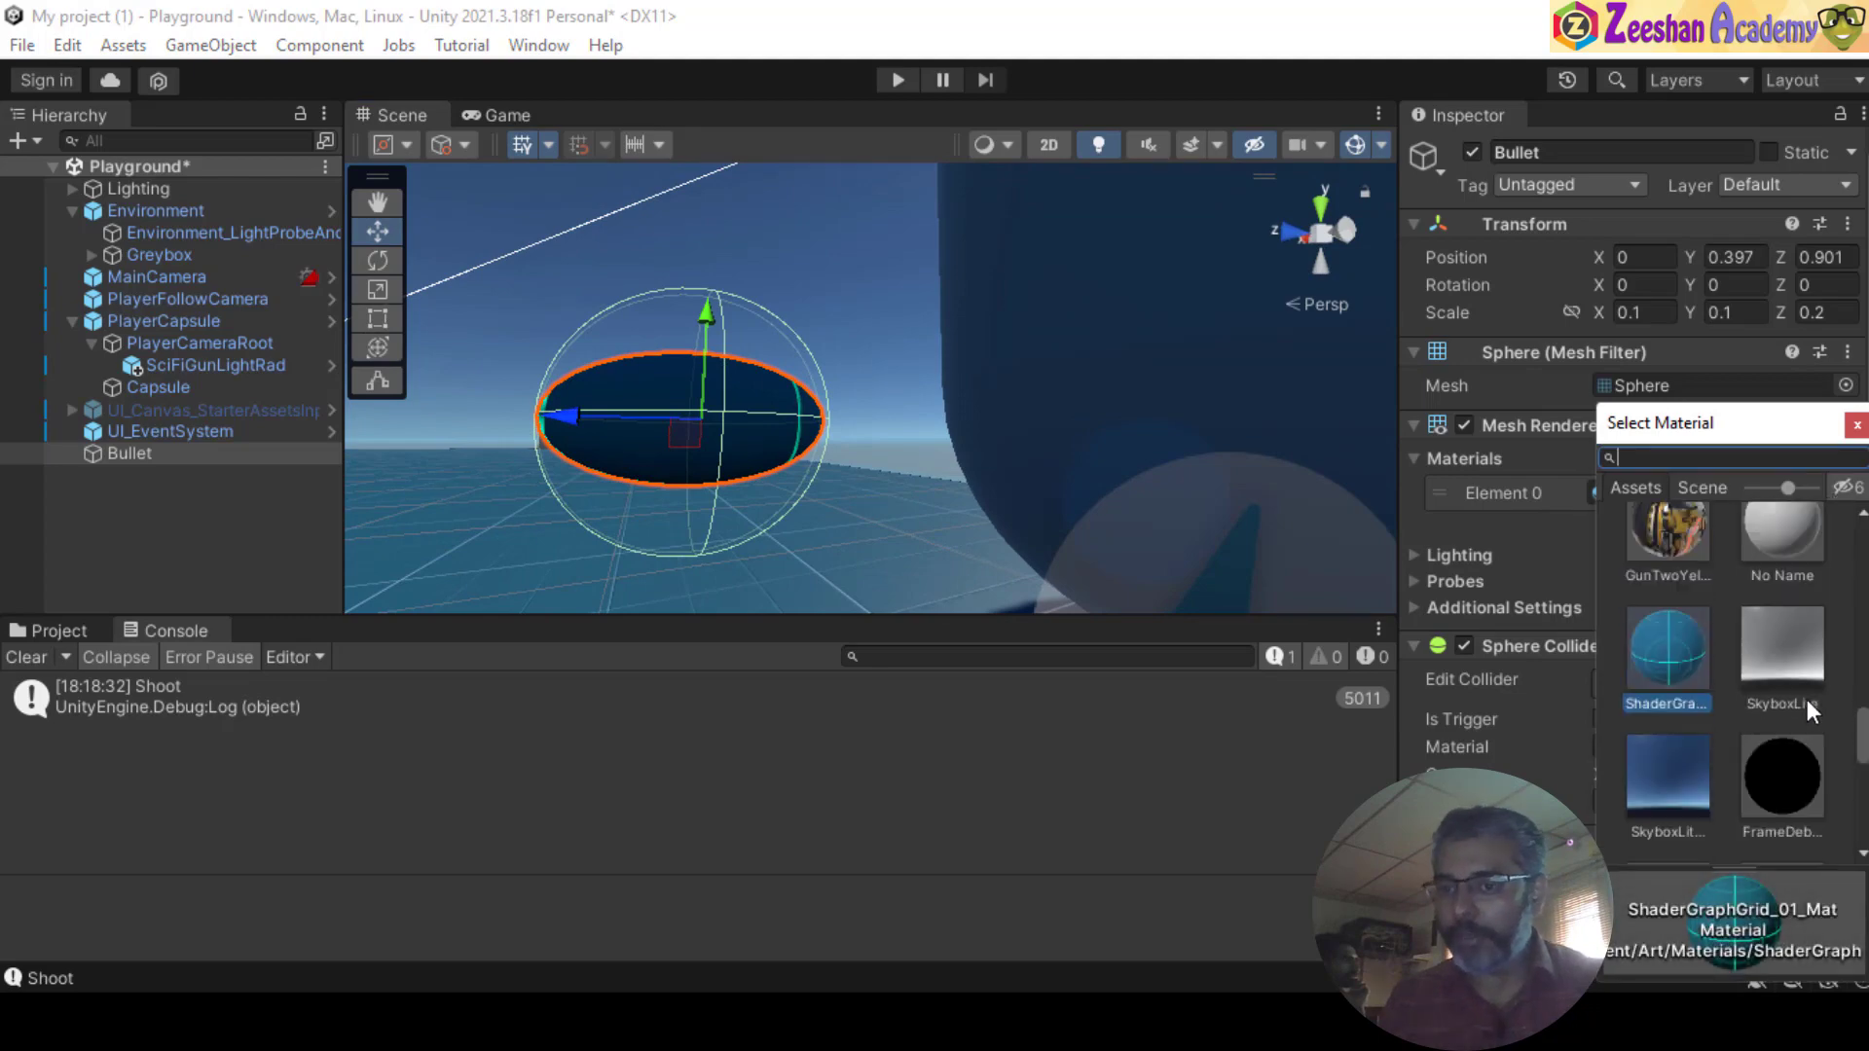
pyautogui.scroll(-2, 1806, 699)
pyautogui.scroll(-2, 1748, 640)
pyautogui.click(1657, 682)
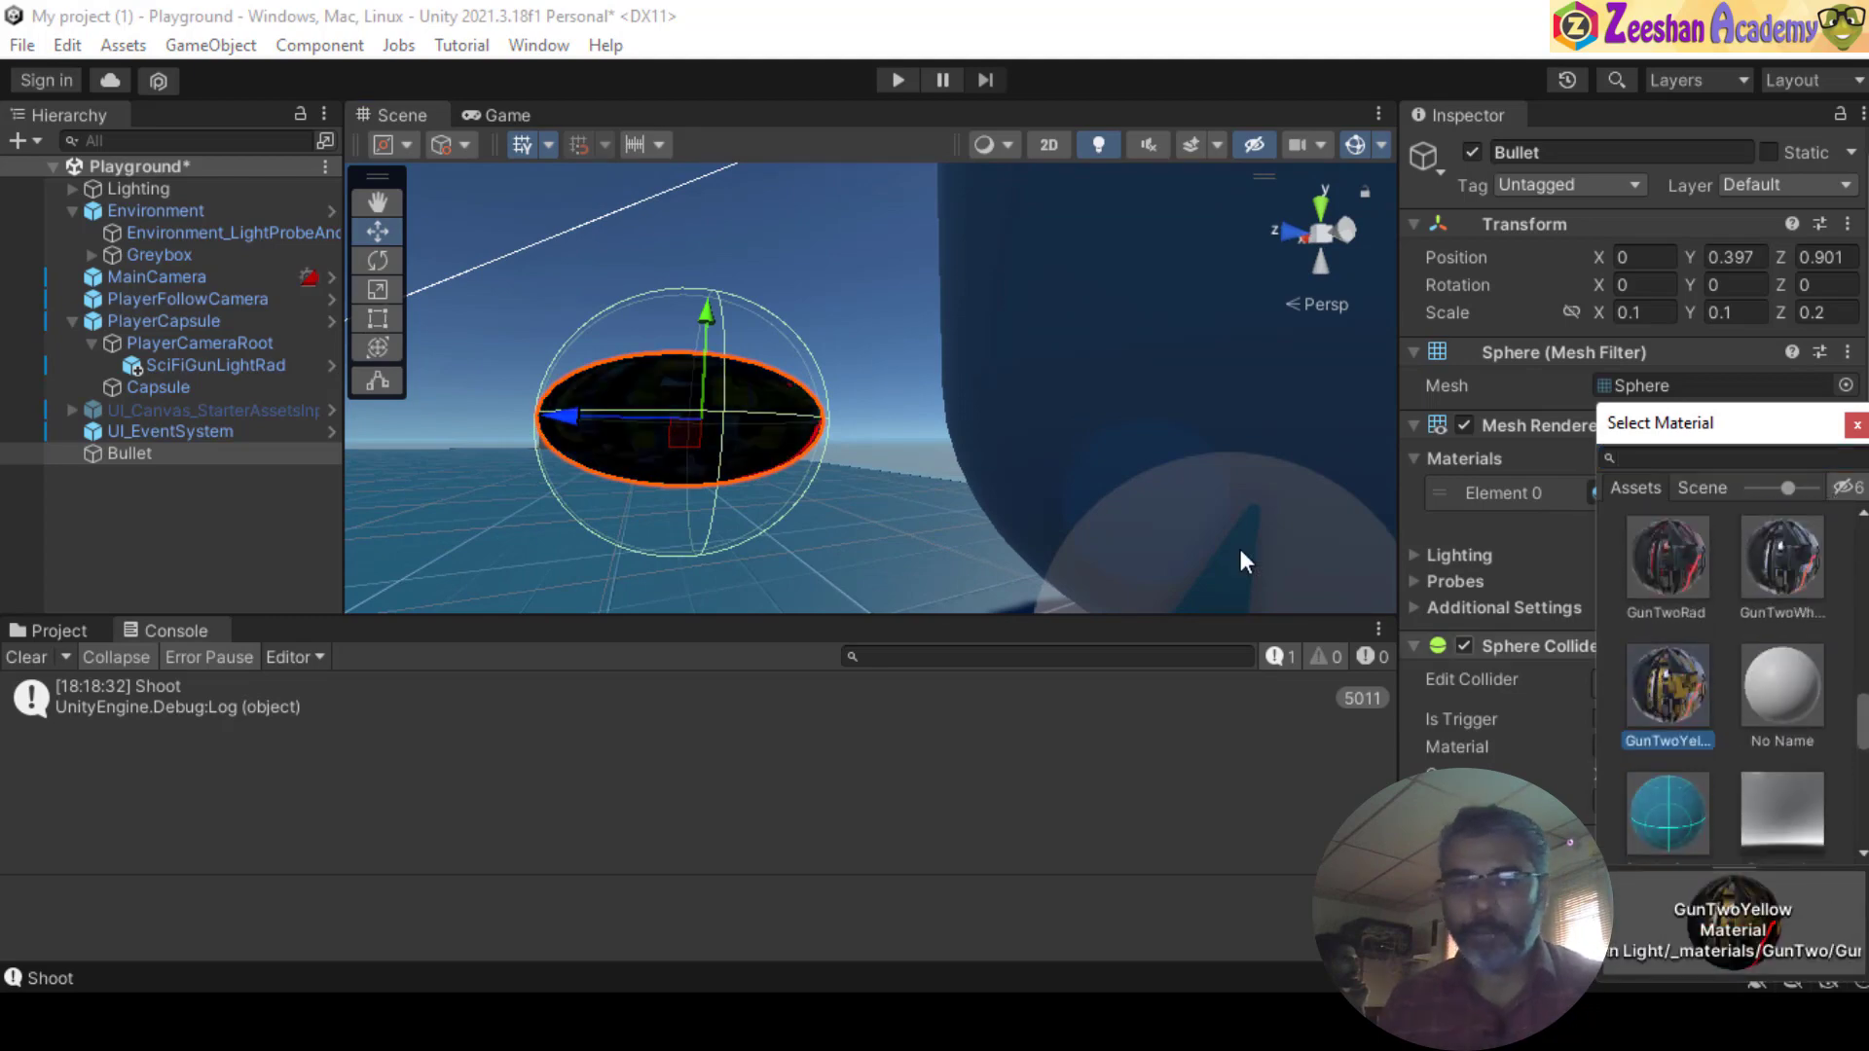
pyautogui.moveTo(690, 423)
pyautogui.keyDown('alt'); pyautogui.mouseDown()
pyautogui.moveTo(1147, 498)
pyautogui.moveTo(1150, 415)
pyautogui.moveTo(702, 426)
pyautogui.mouseUp(); pyautogui.keyUp('alt')
# - Switch the Bullet's material back to ShaderGraphGrid_01_Mat and check it from several sides, deselected
pyautogui.click(1836, 493)
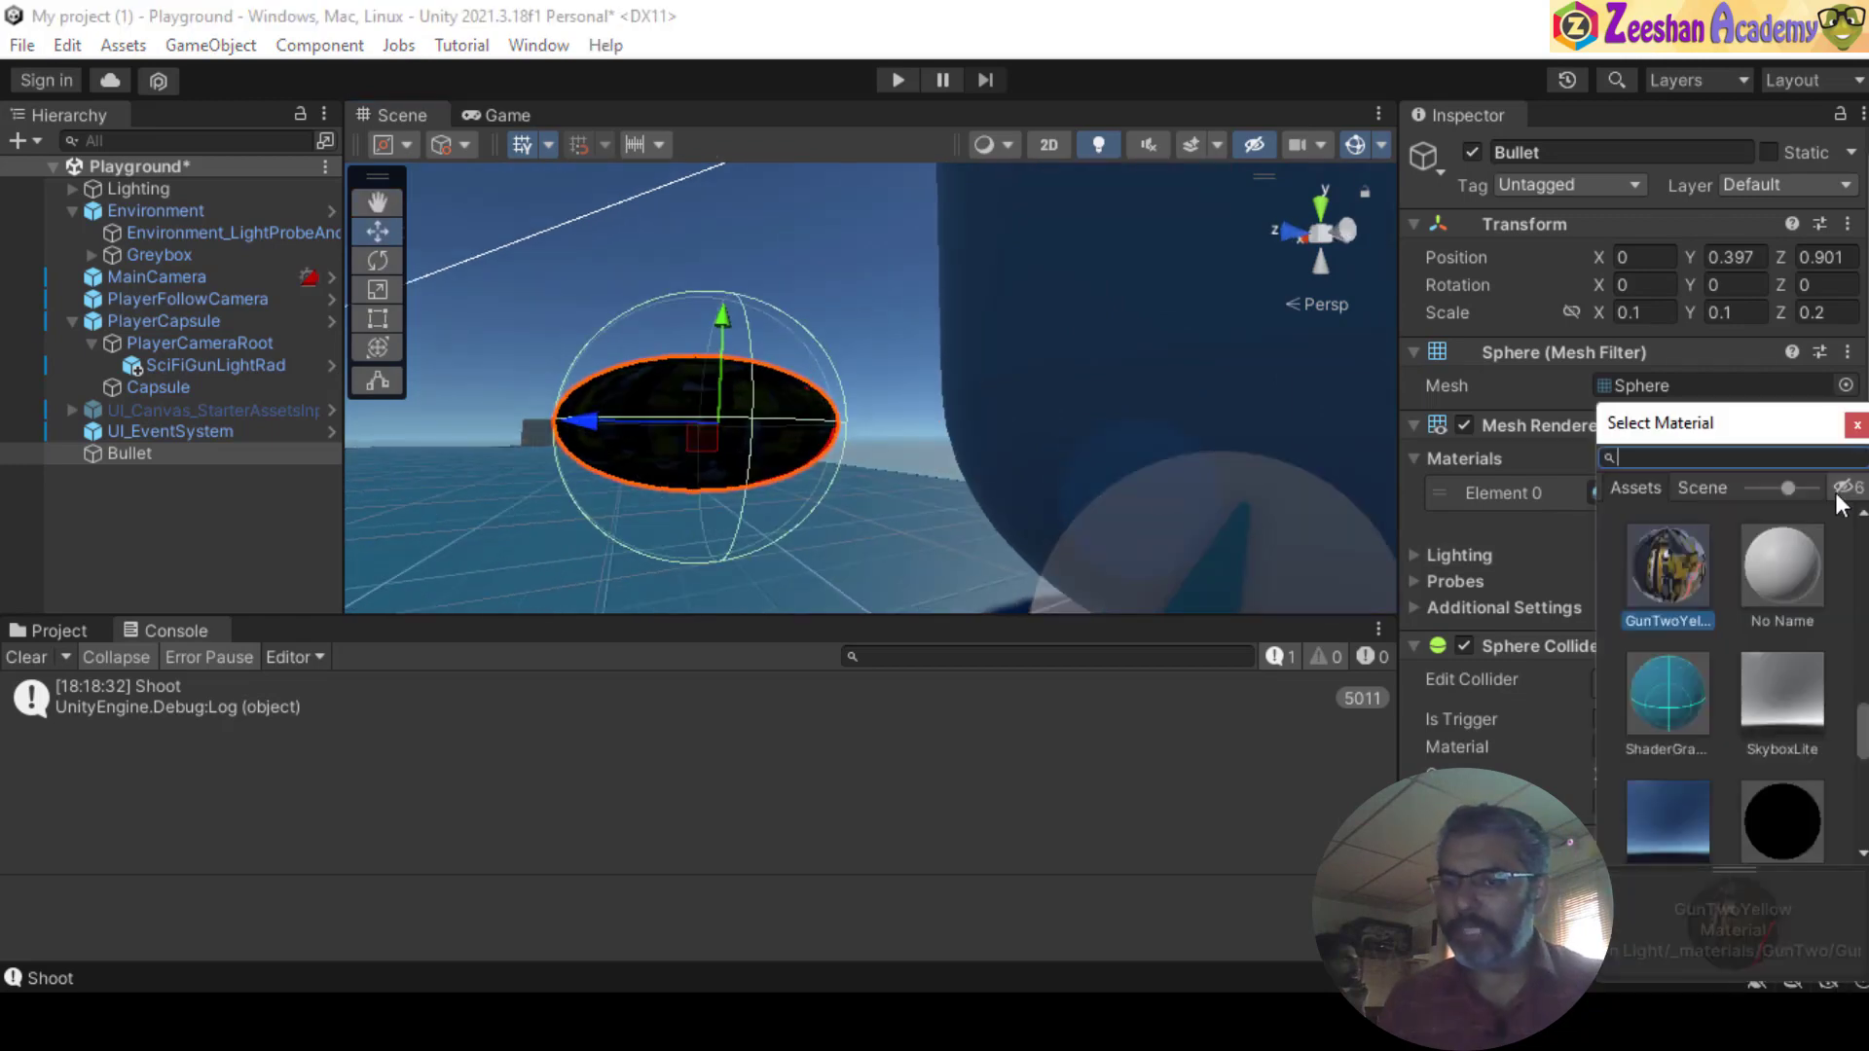
pyautogui.click(1670, 705)
pyautogui.keyDown('alt'); pyautogui.moveTo(885, 417); pyautogui.dragTo(1438, 459); pyautogui.keyUp('alt')
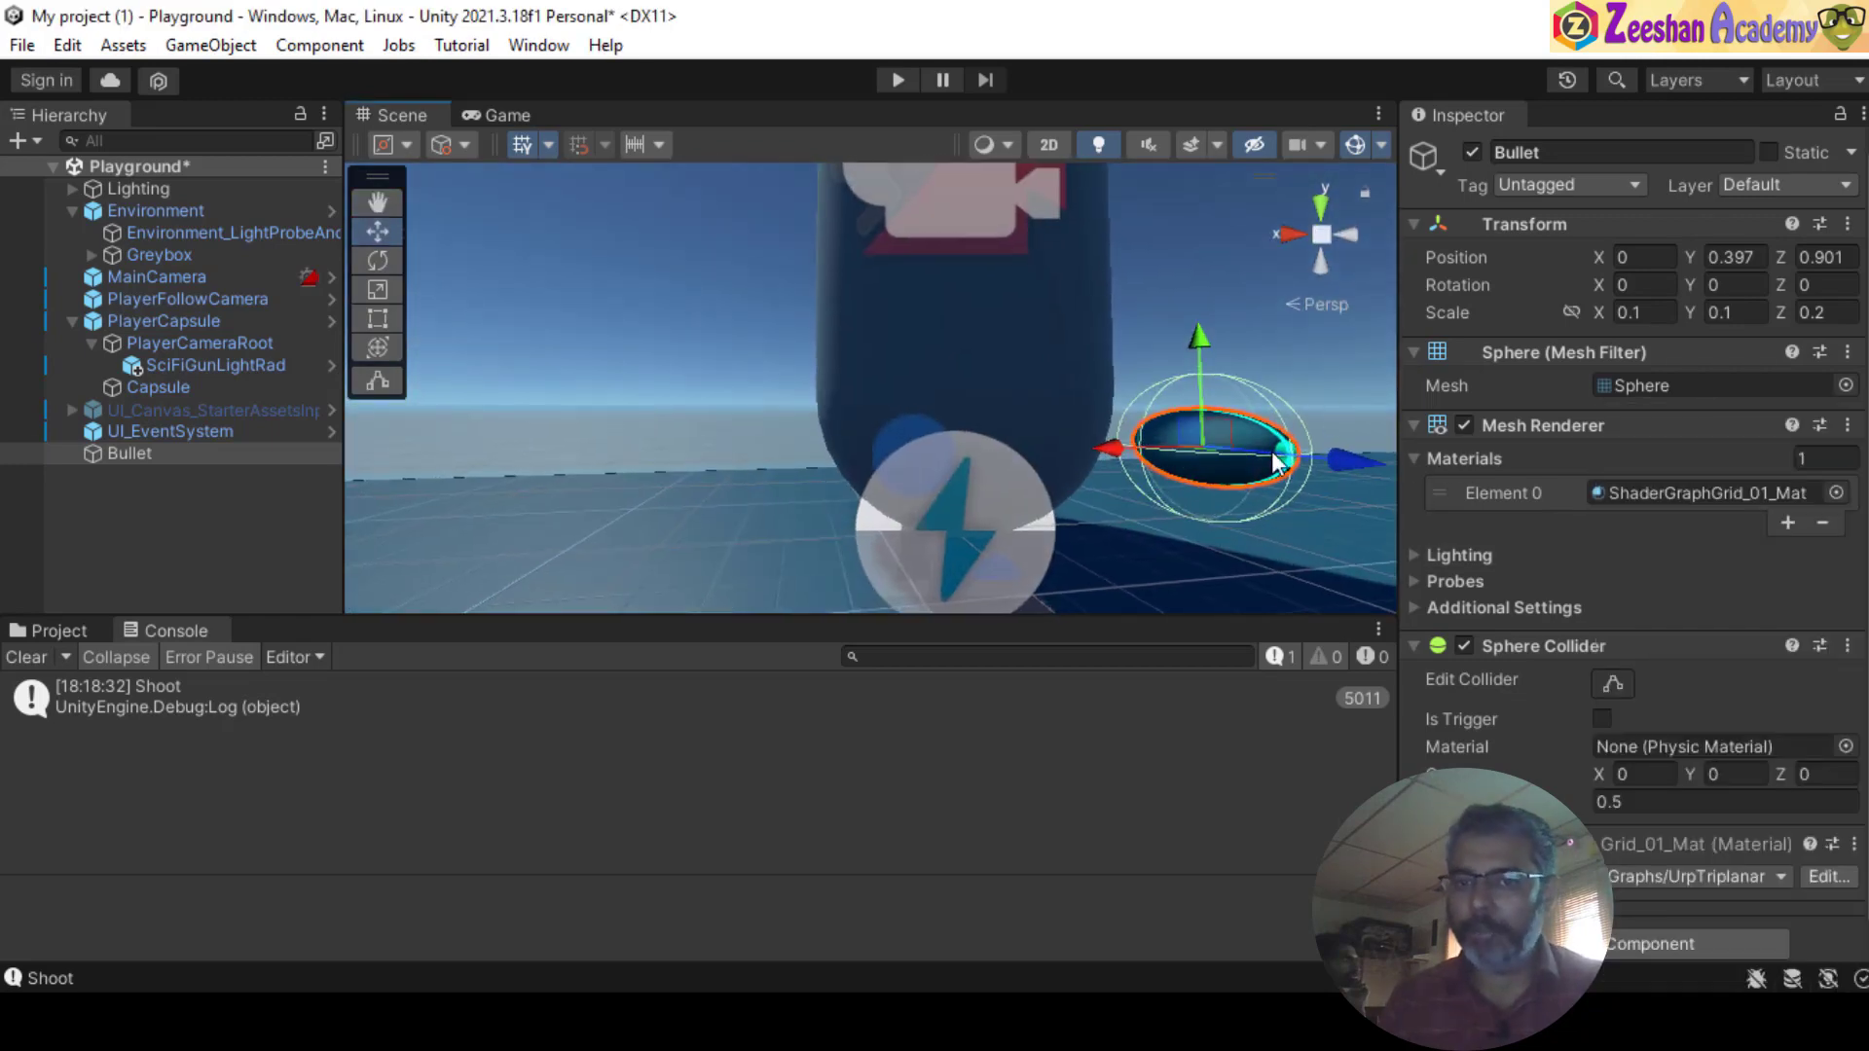
pyautogui.click(1272, 455)
pyautogui.keyDown('alt'); pyautogui.moveTo(1265, 456); pyautogui.dragTo(756, 429); pyautogui.keyUp('alt')
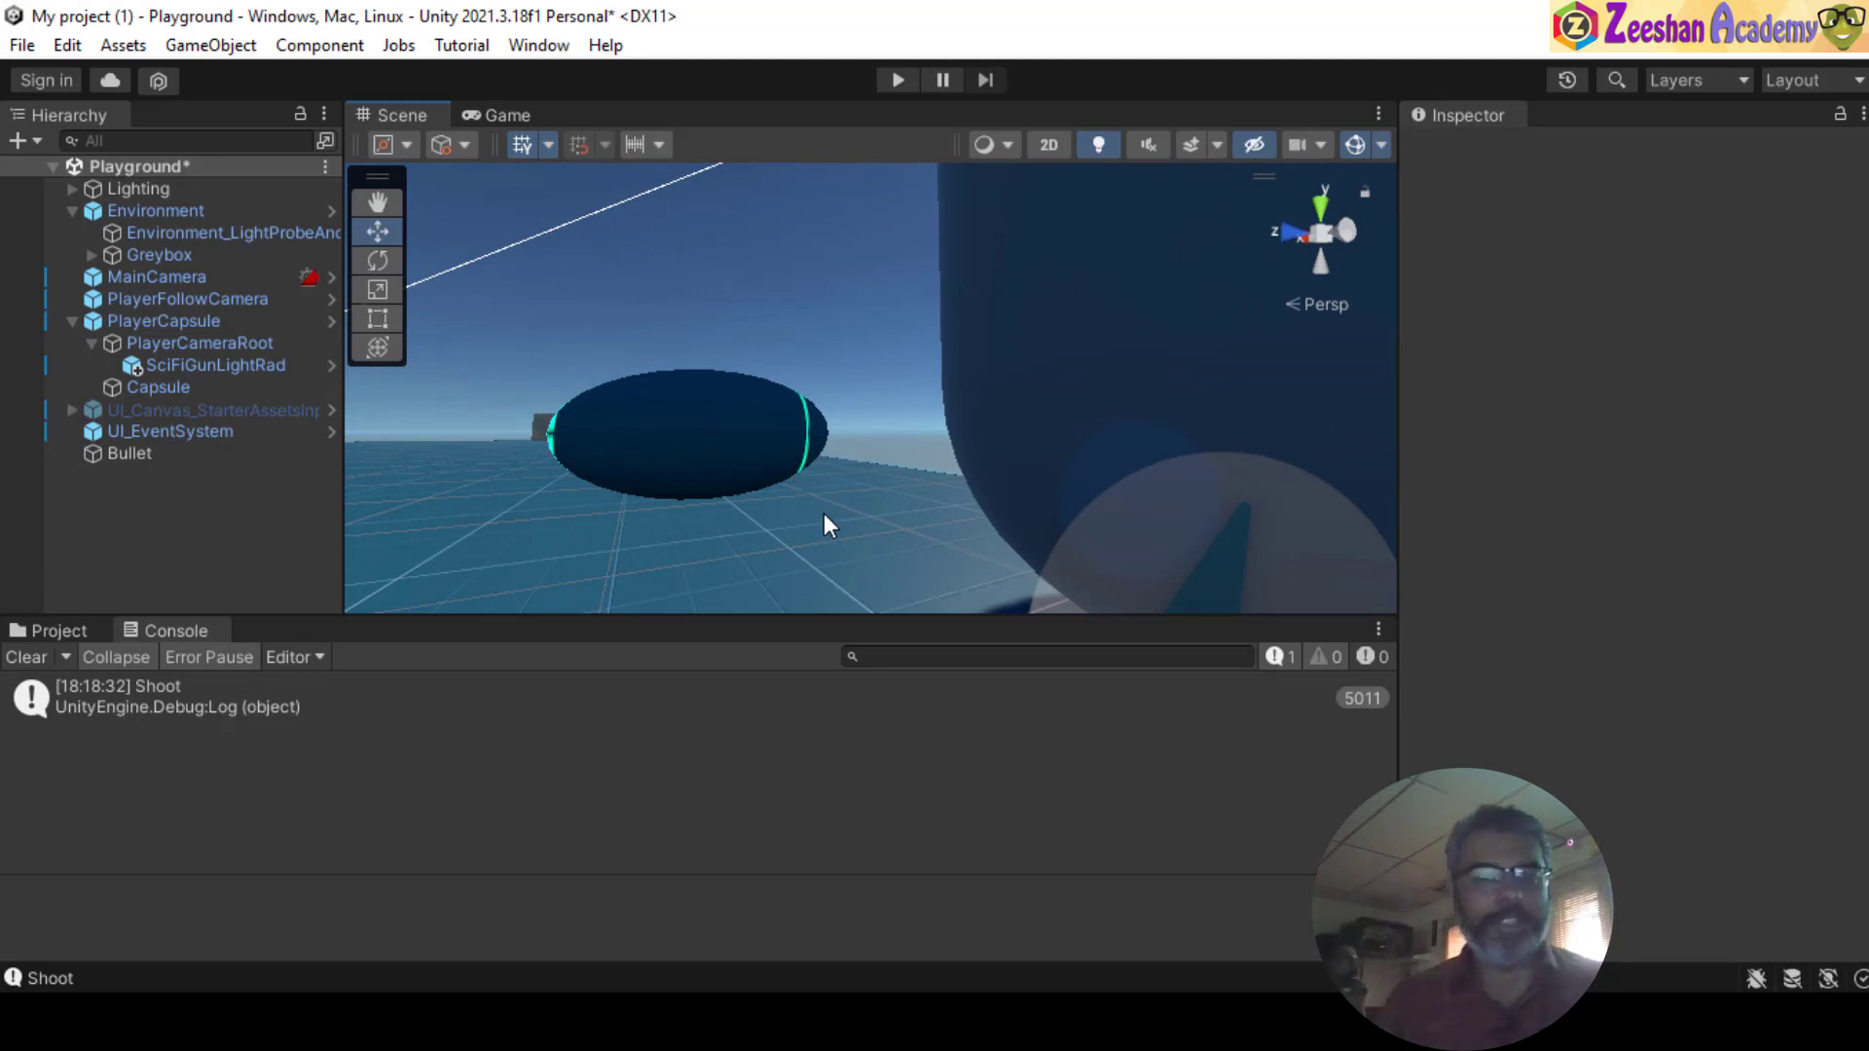
pyautogui.click(782, 458)
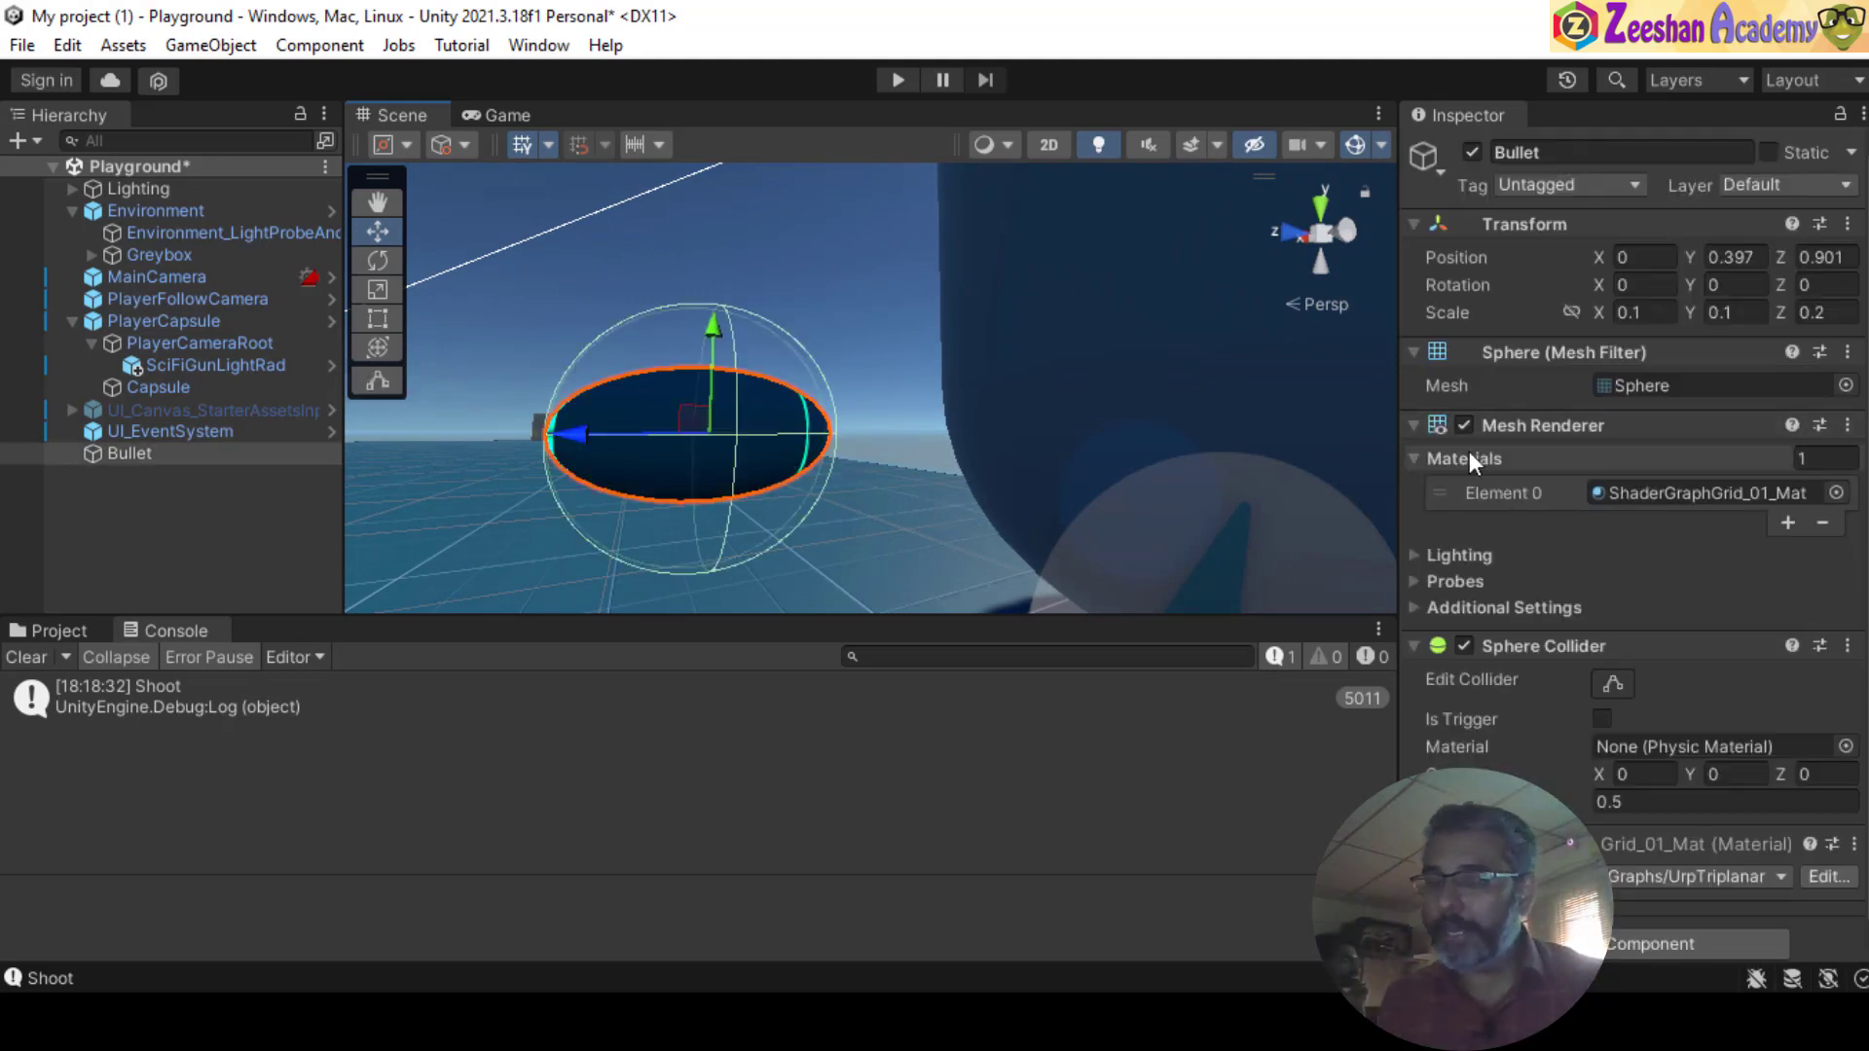
# - Bring up the project's asset folders and add a Rigidbody component to the Bullet
pyautogui.click(41, 634)
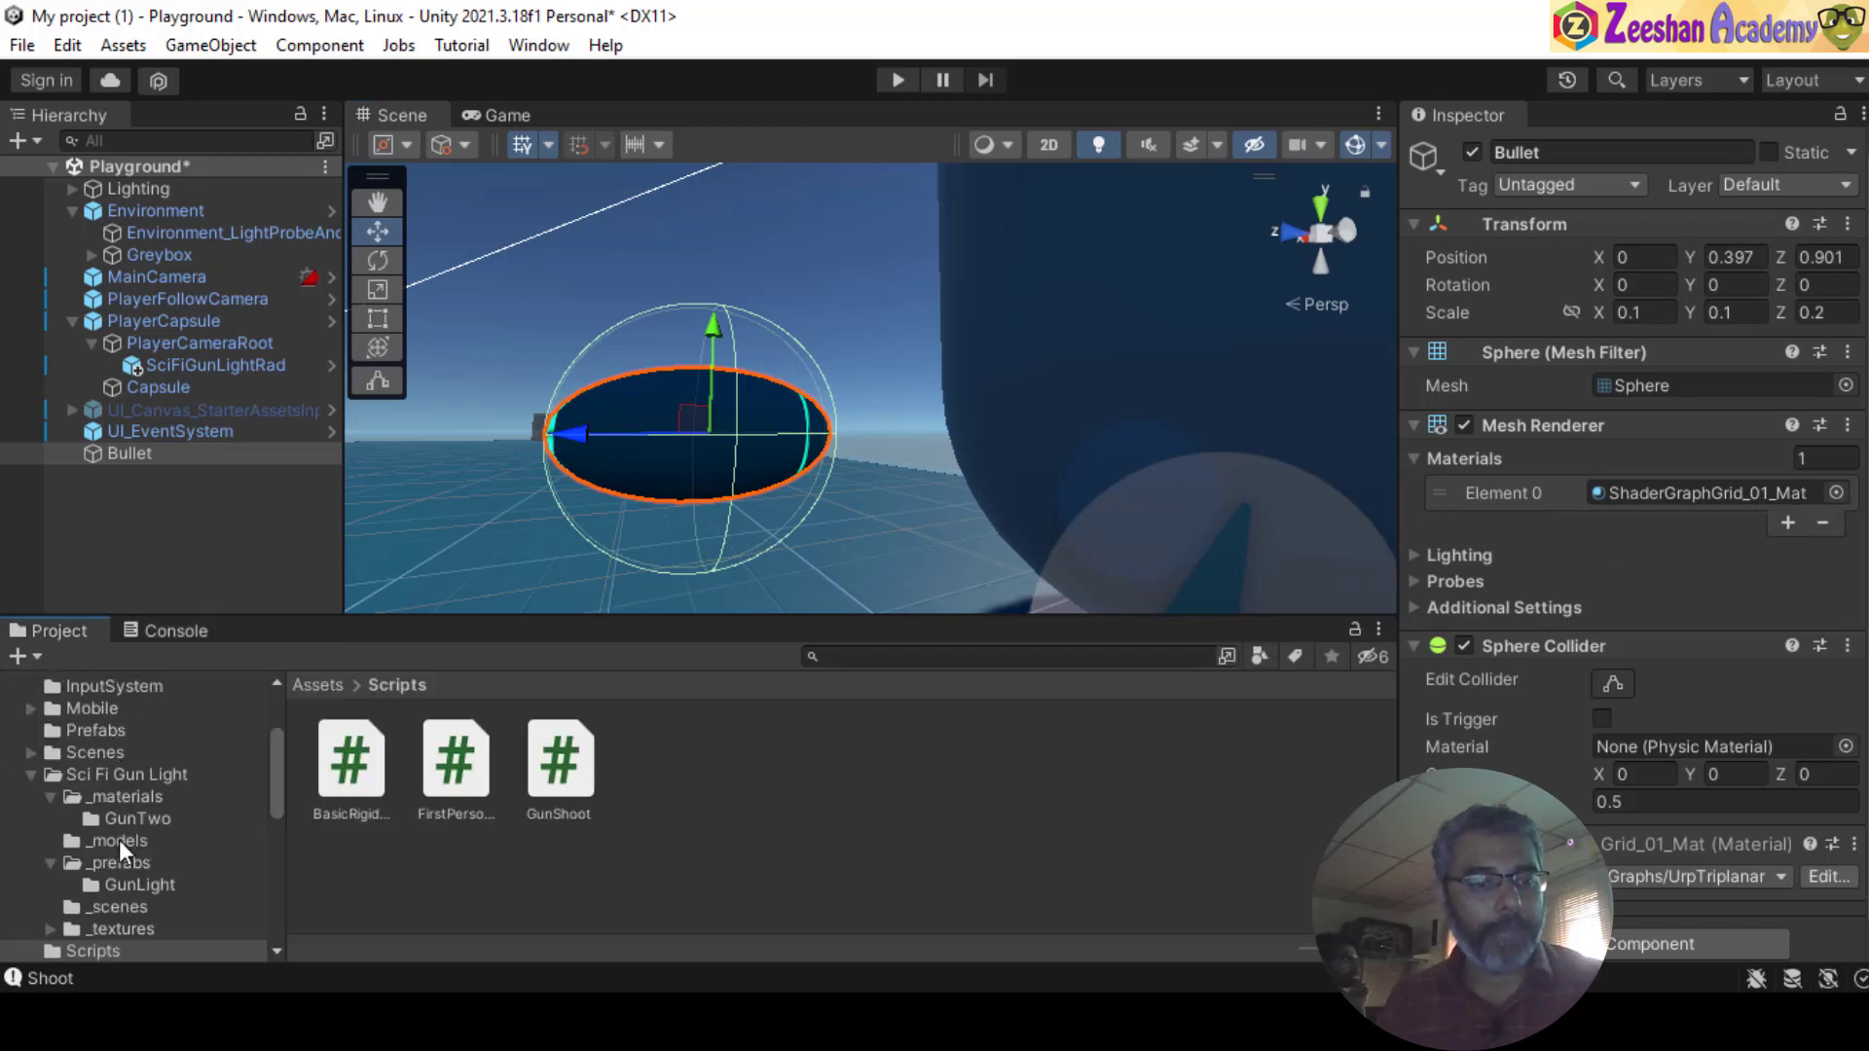
pyautogui.scroll(-3, 119, 839)
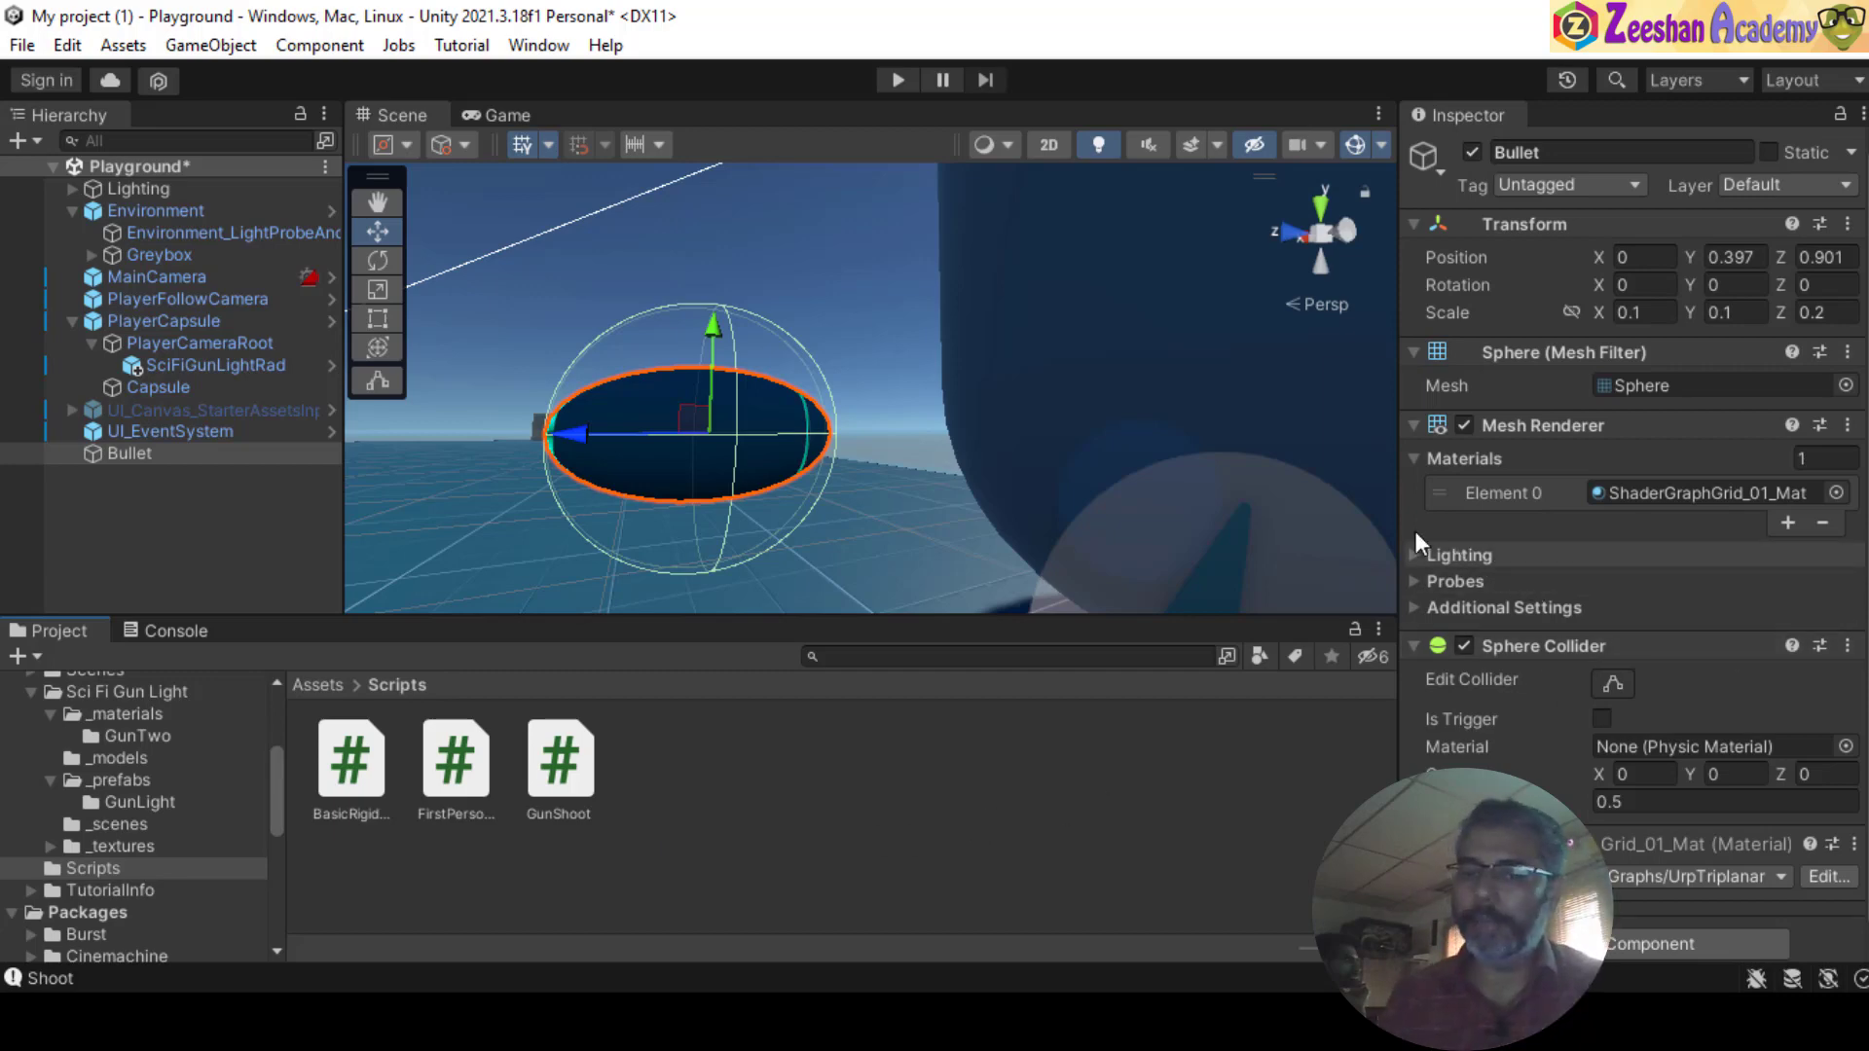
pyautogui.scroll(-1, 1415, 529)
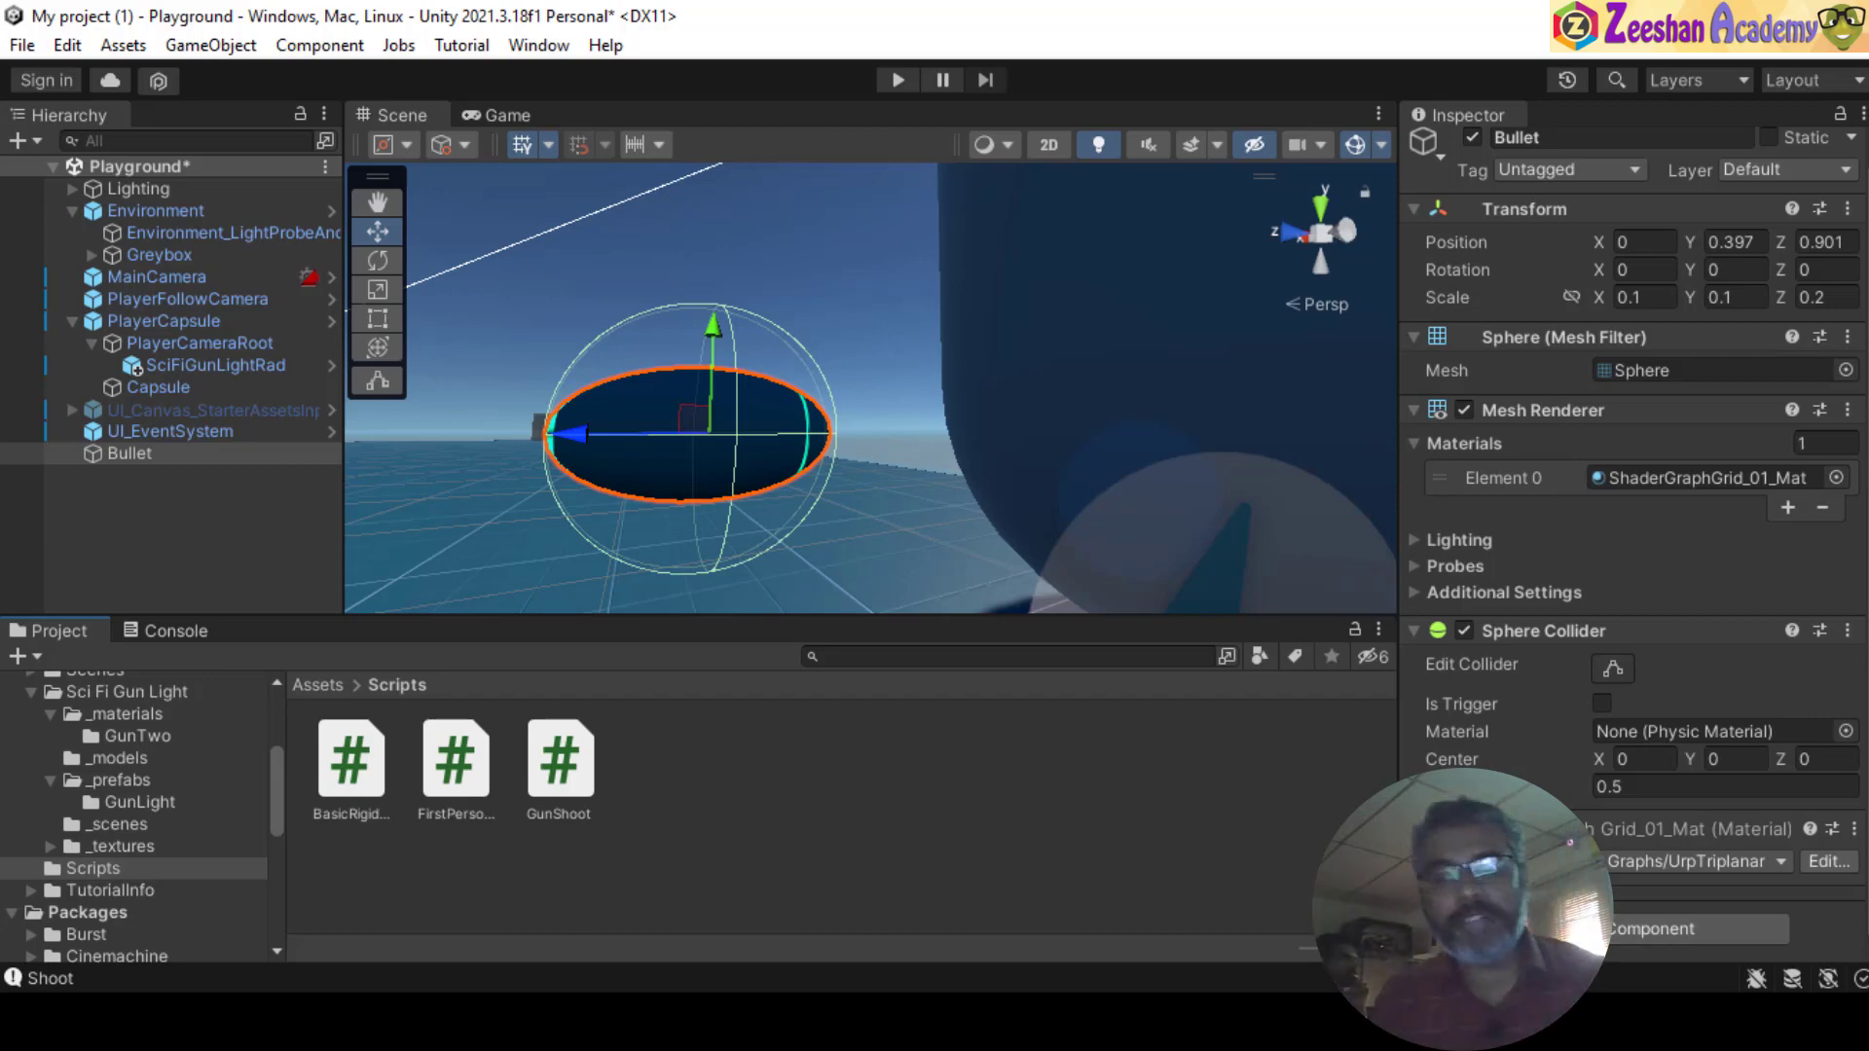
pyautogui.click(1614, 931)
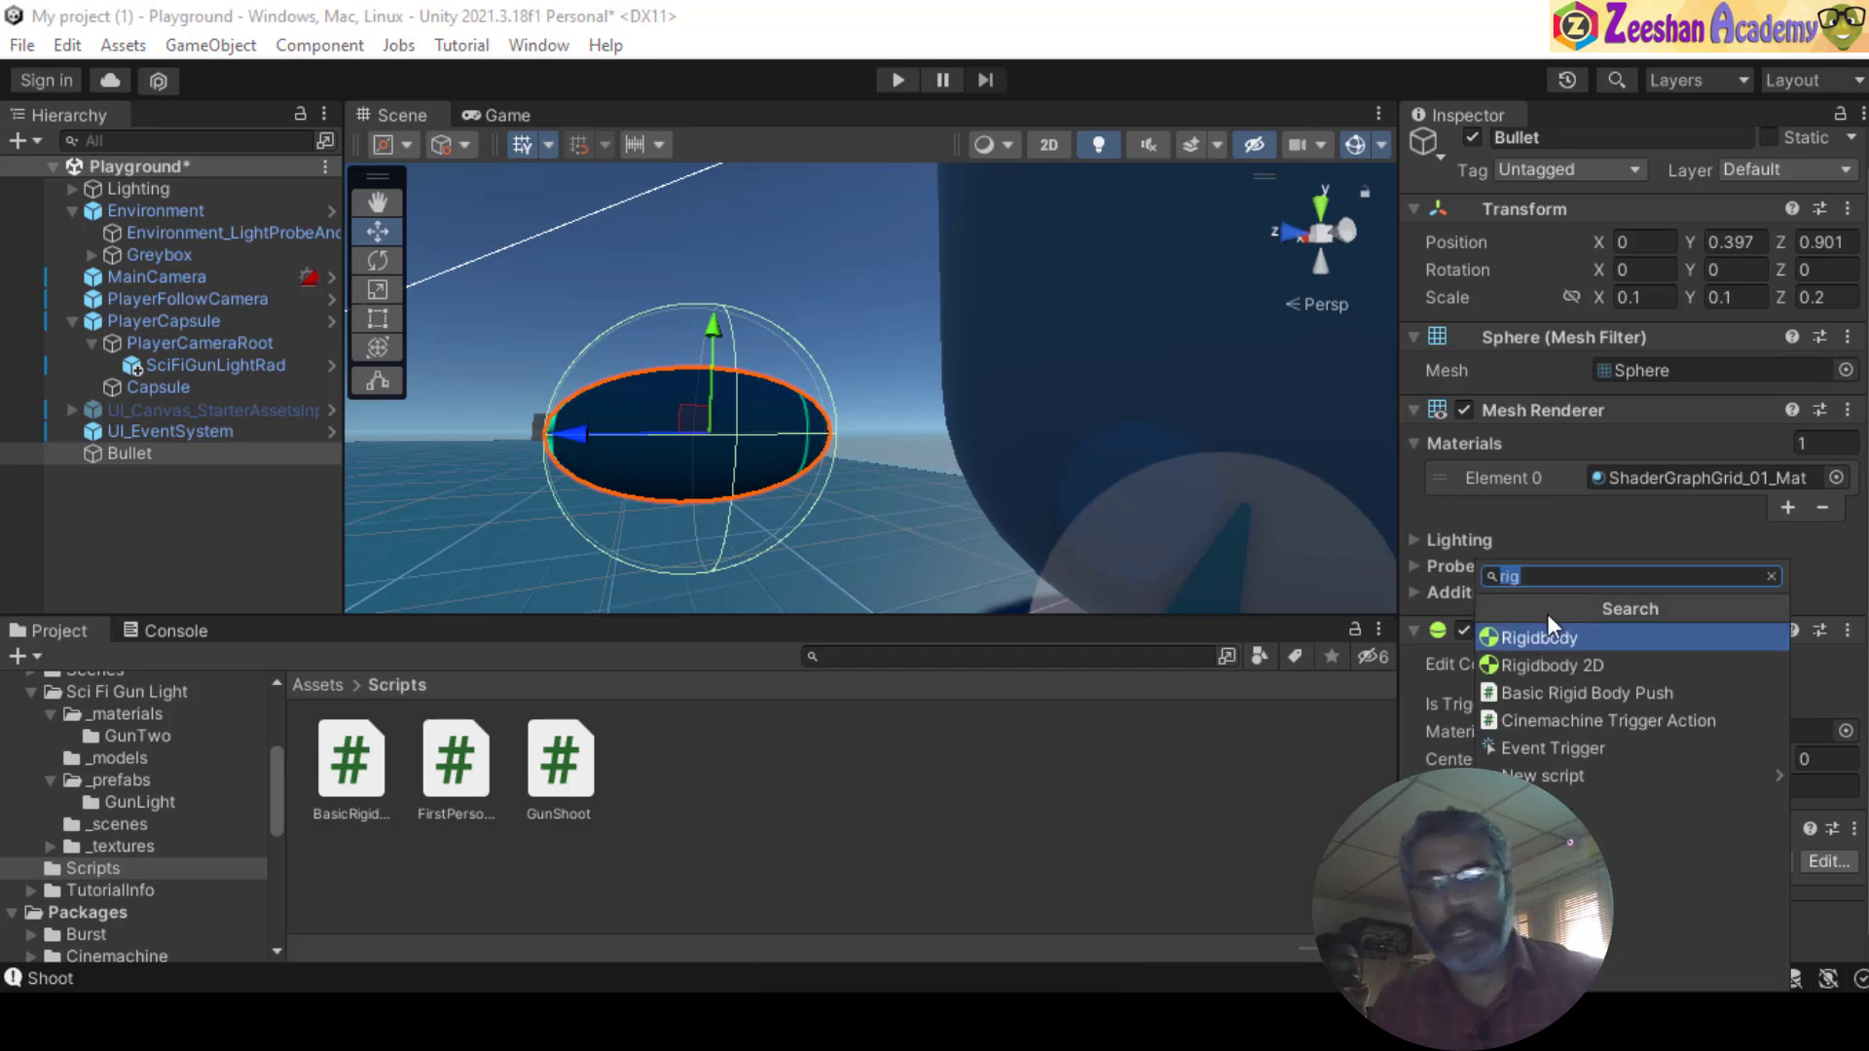
pyautogui.press('BackSpace')
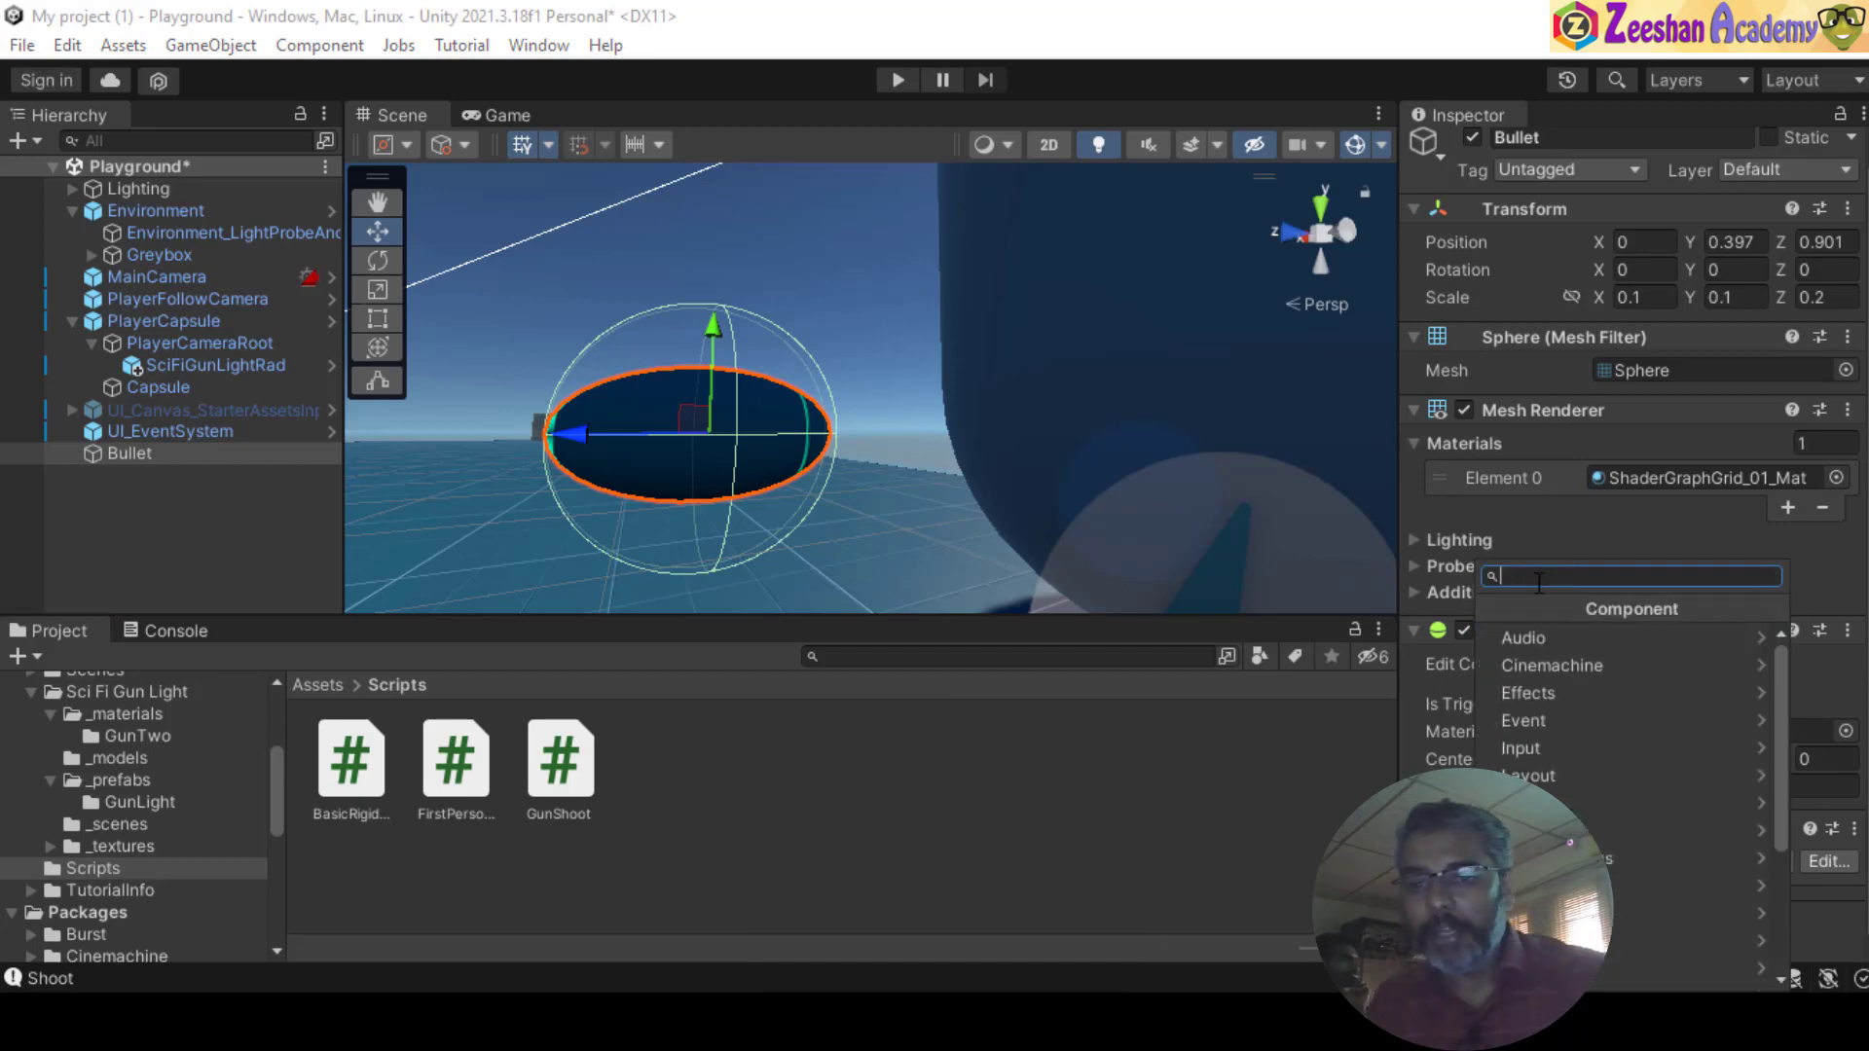
pyautogui.write('rig')
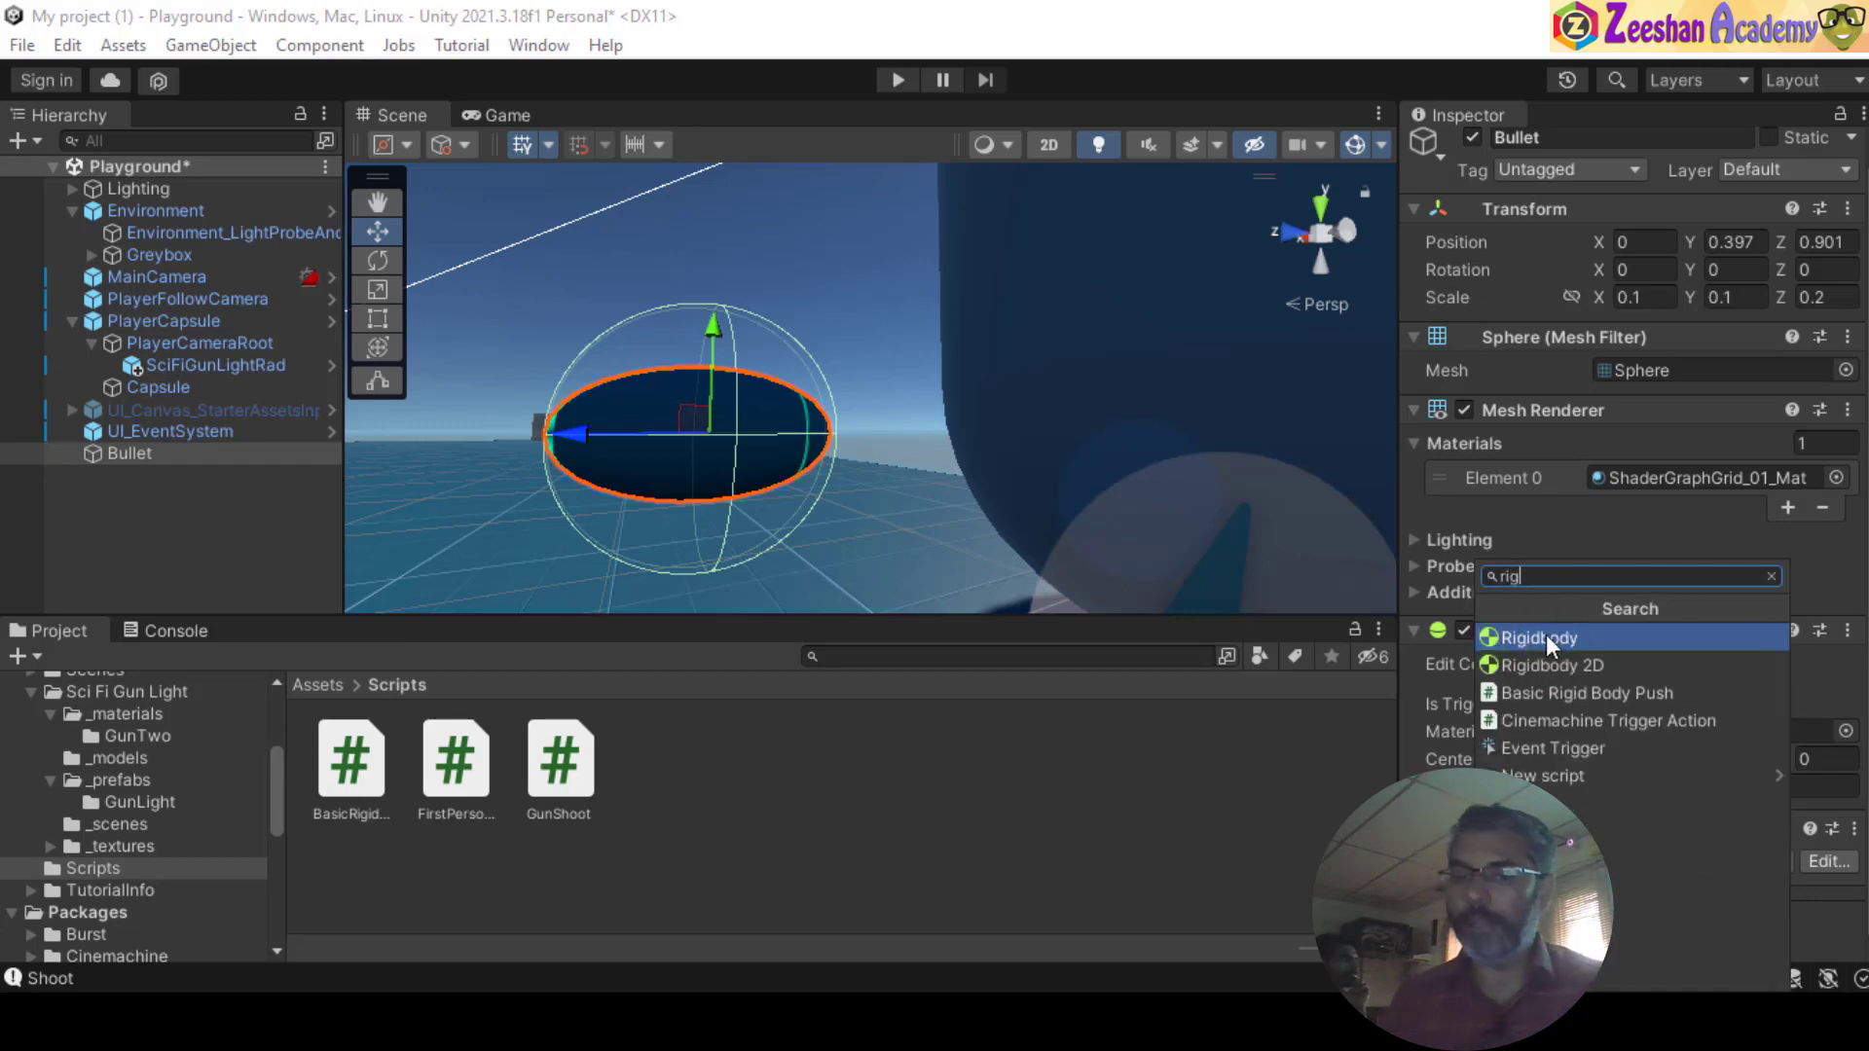
pyautogui.click(1548, 634)
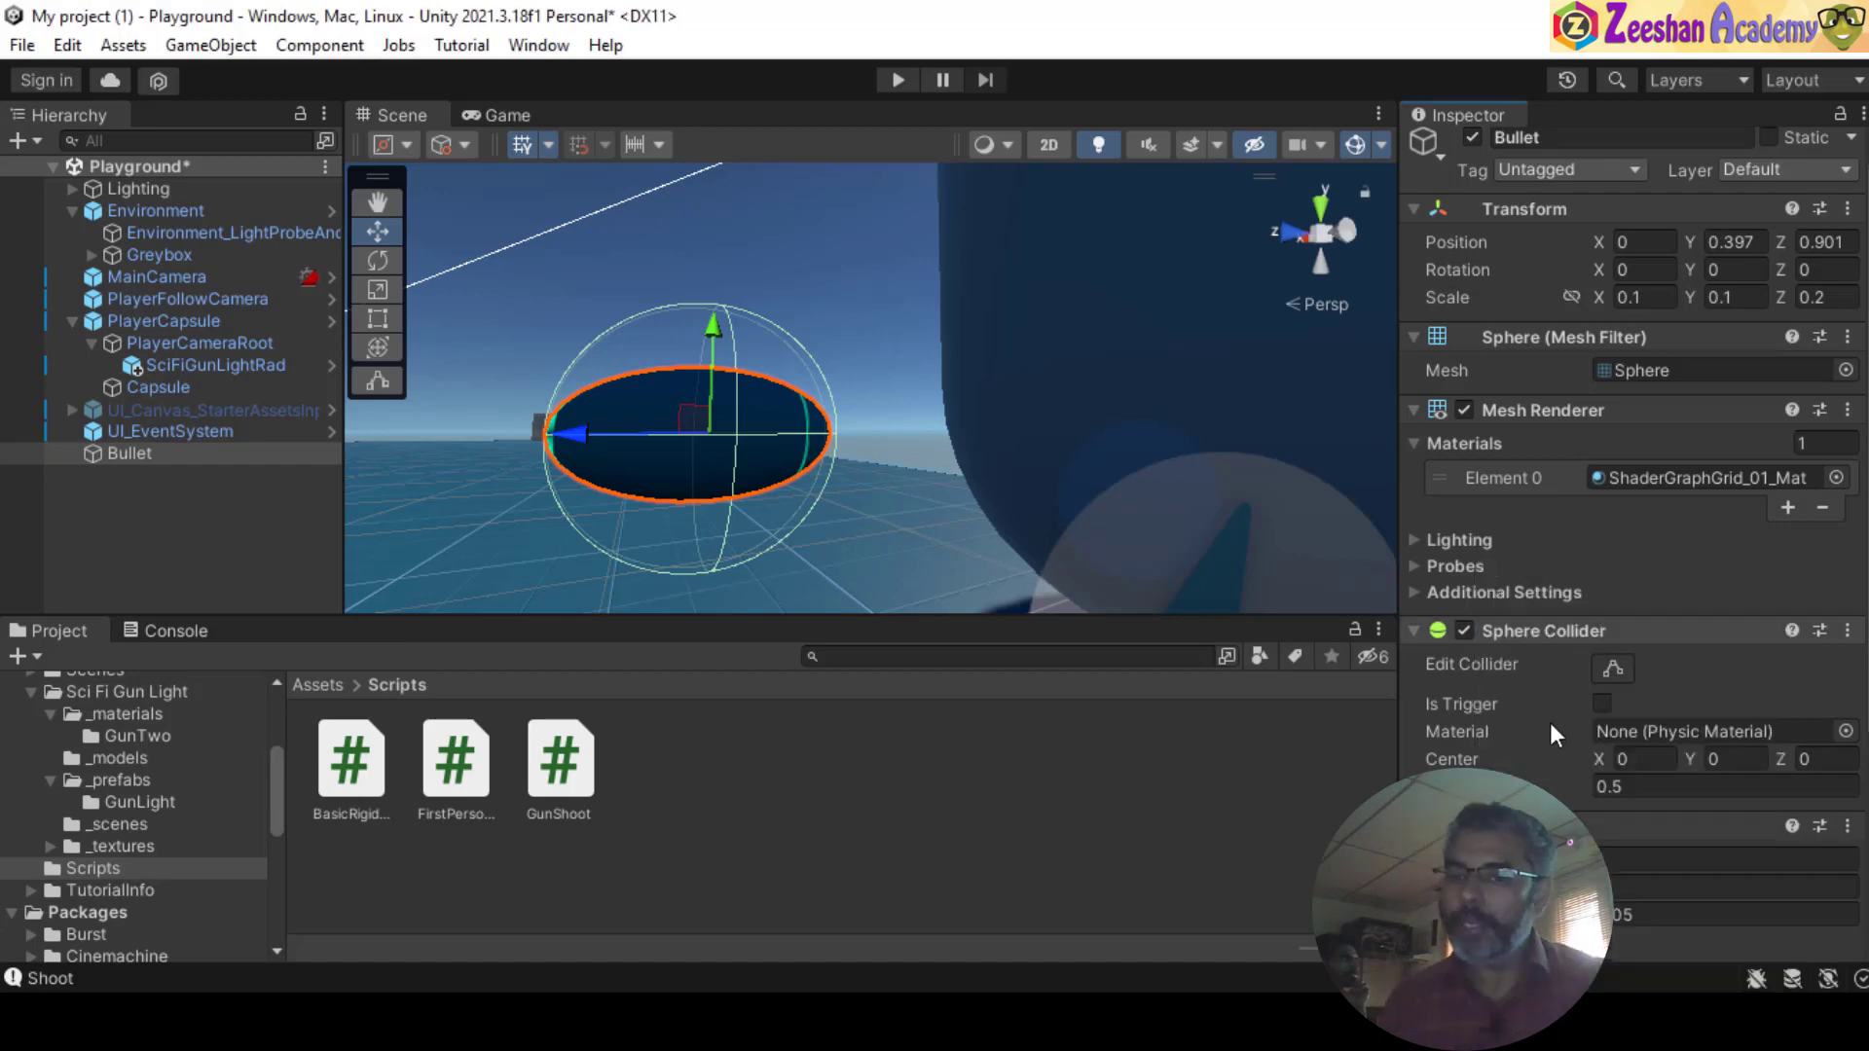
pyautogui.scroll(-5, 1550, 732)
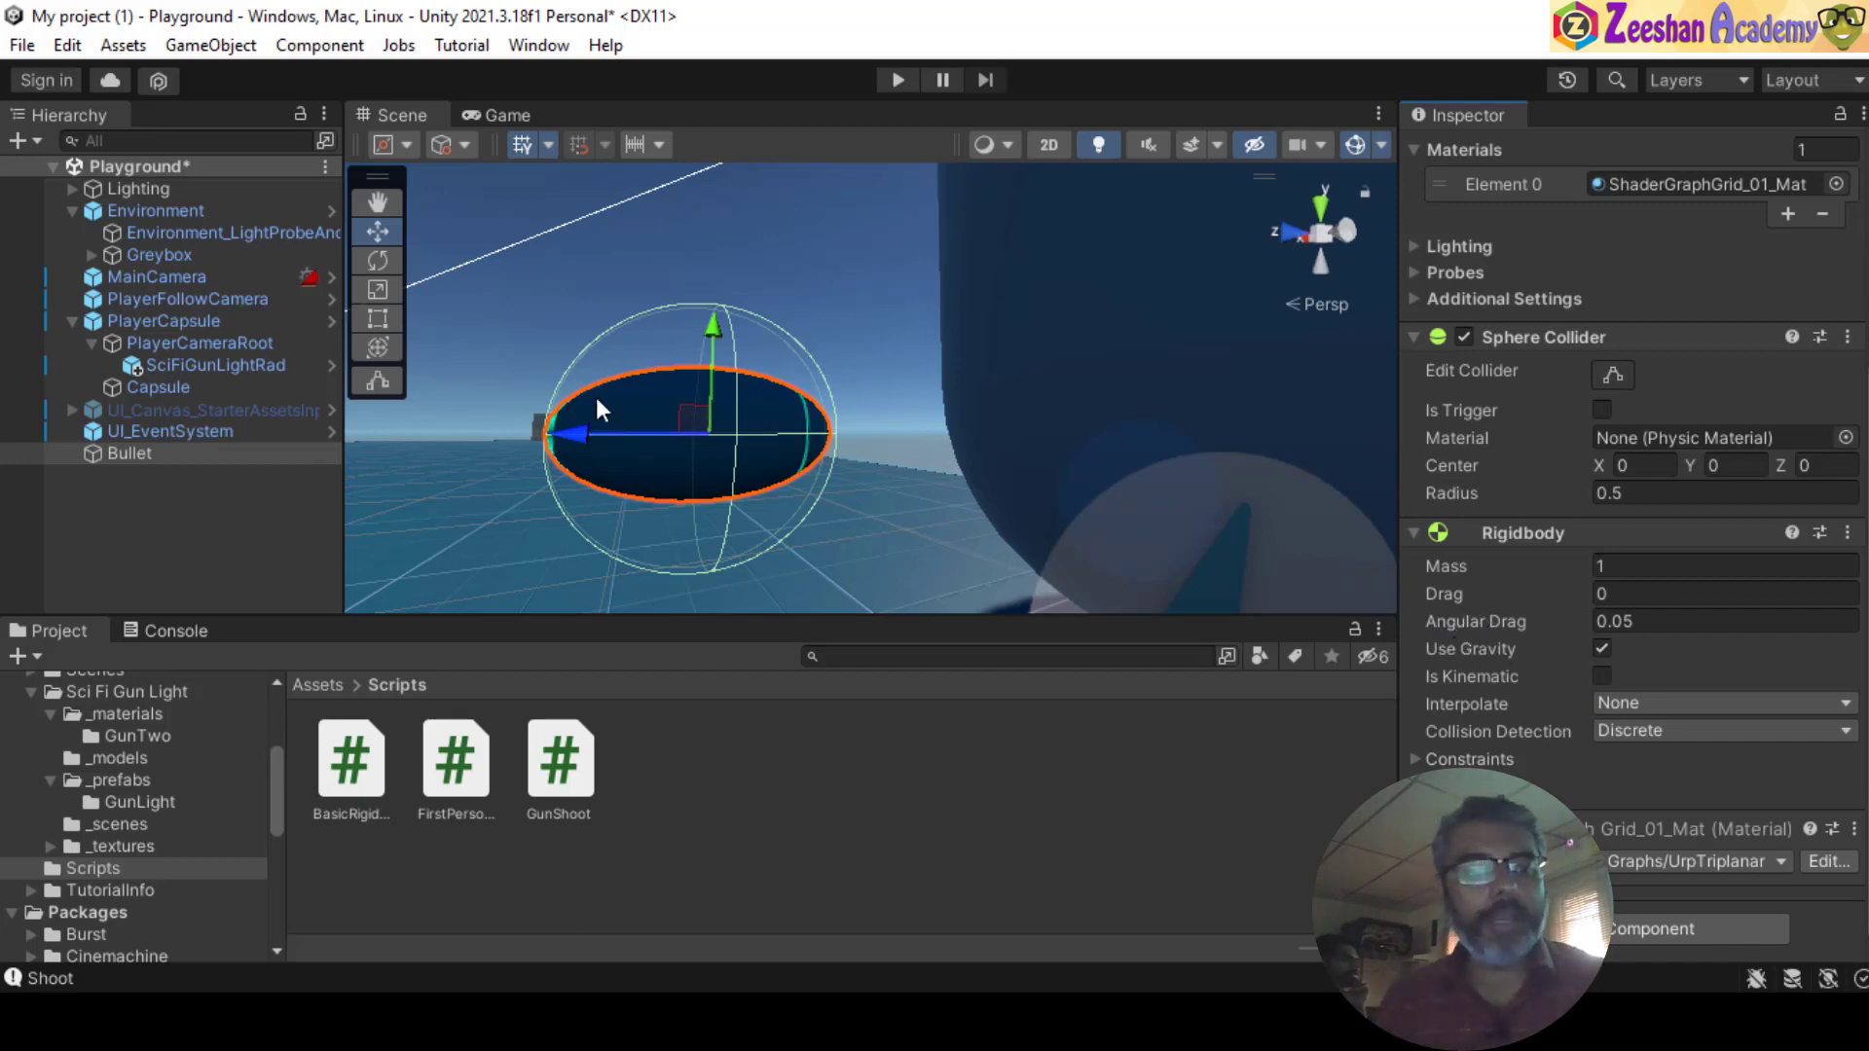
# - Save the scene's Bullet object as a prefab in the Assets/Prefabs folder
pyautogui.click(158, 451)
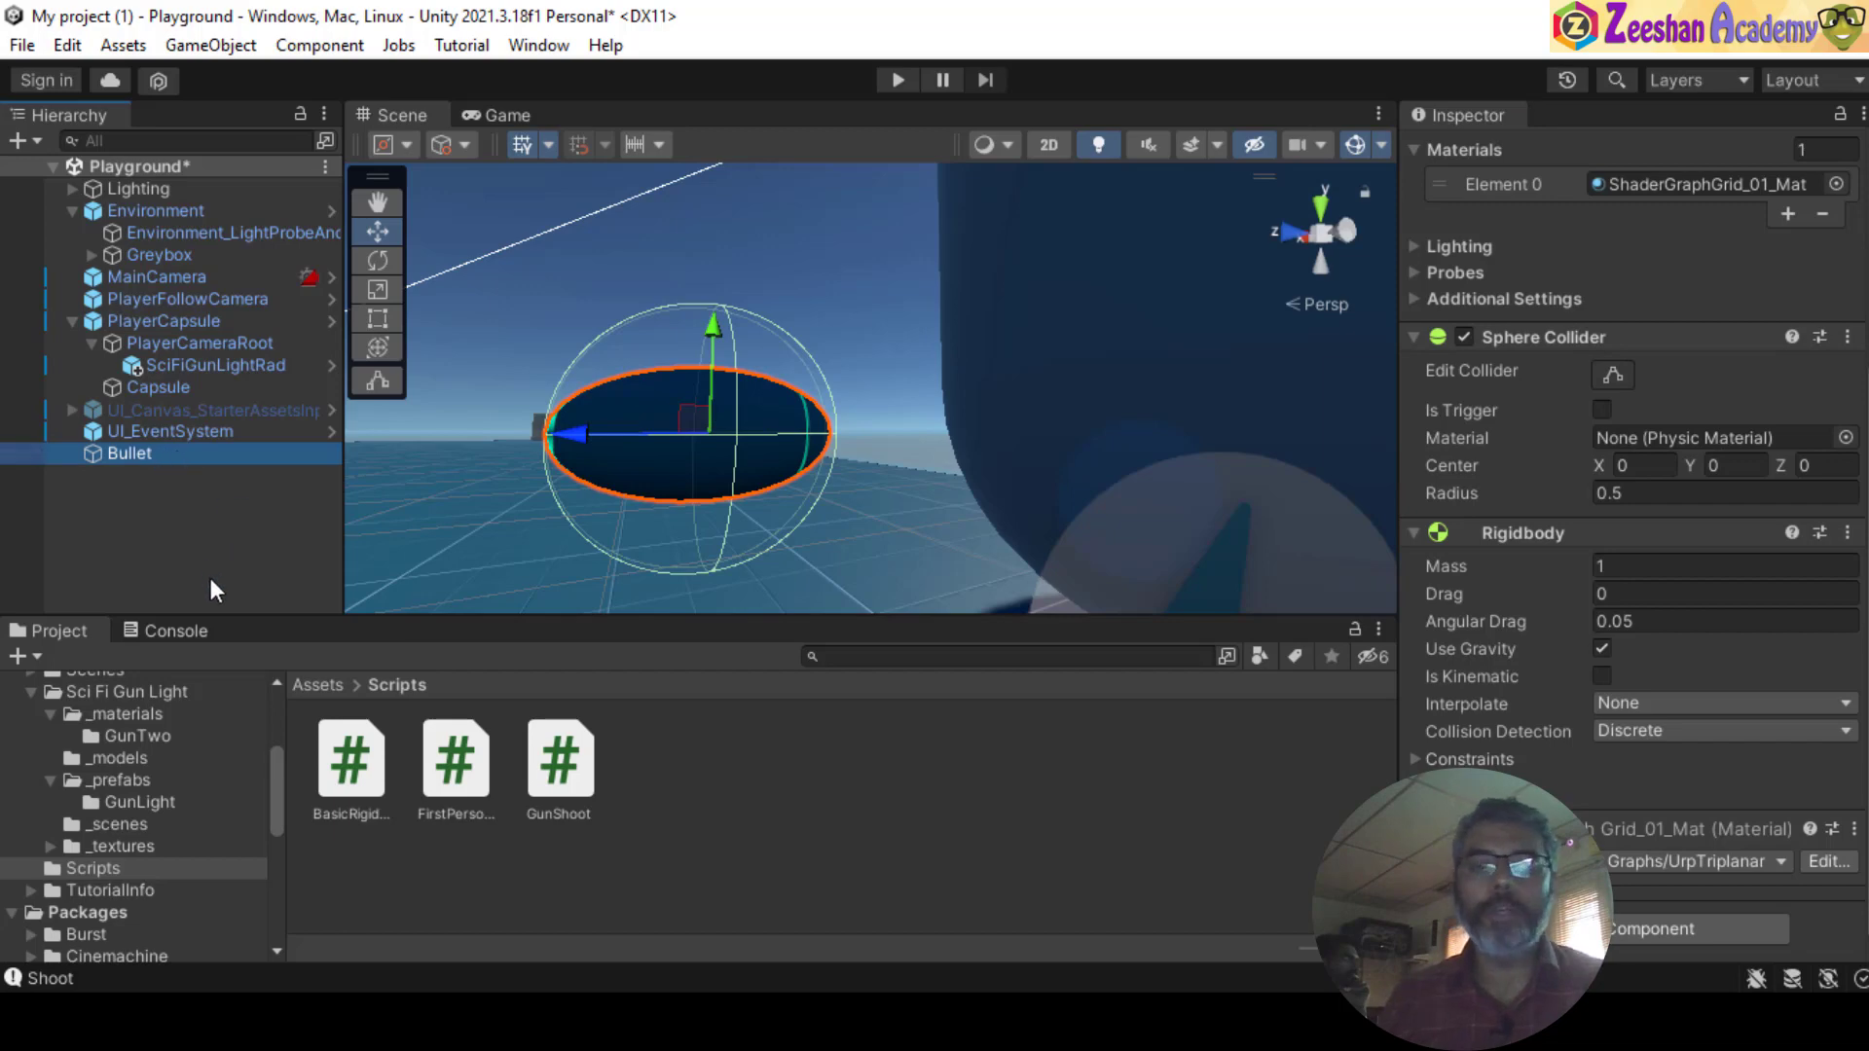
pyautogui.click(115, 825)
pyautogui.click(109, 782)
pyautogui.scroll(1, 96, 705)
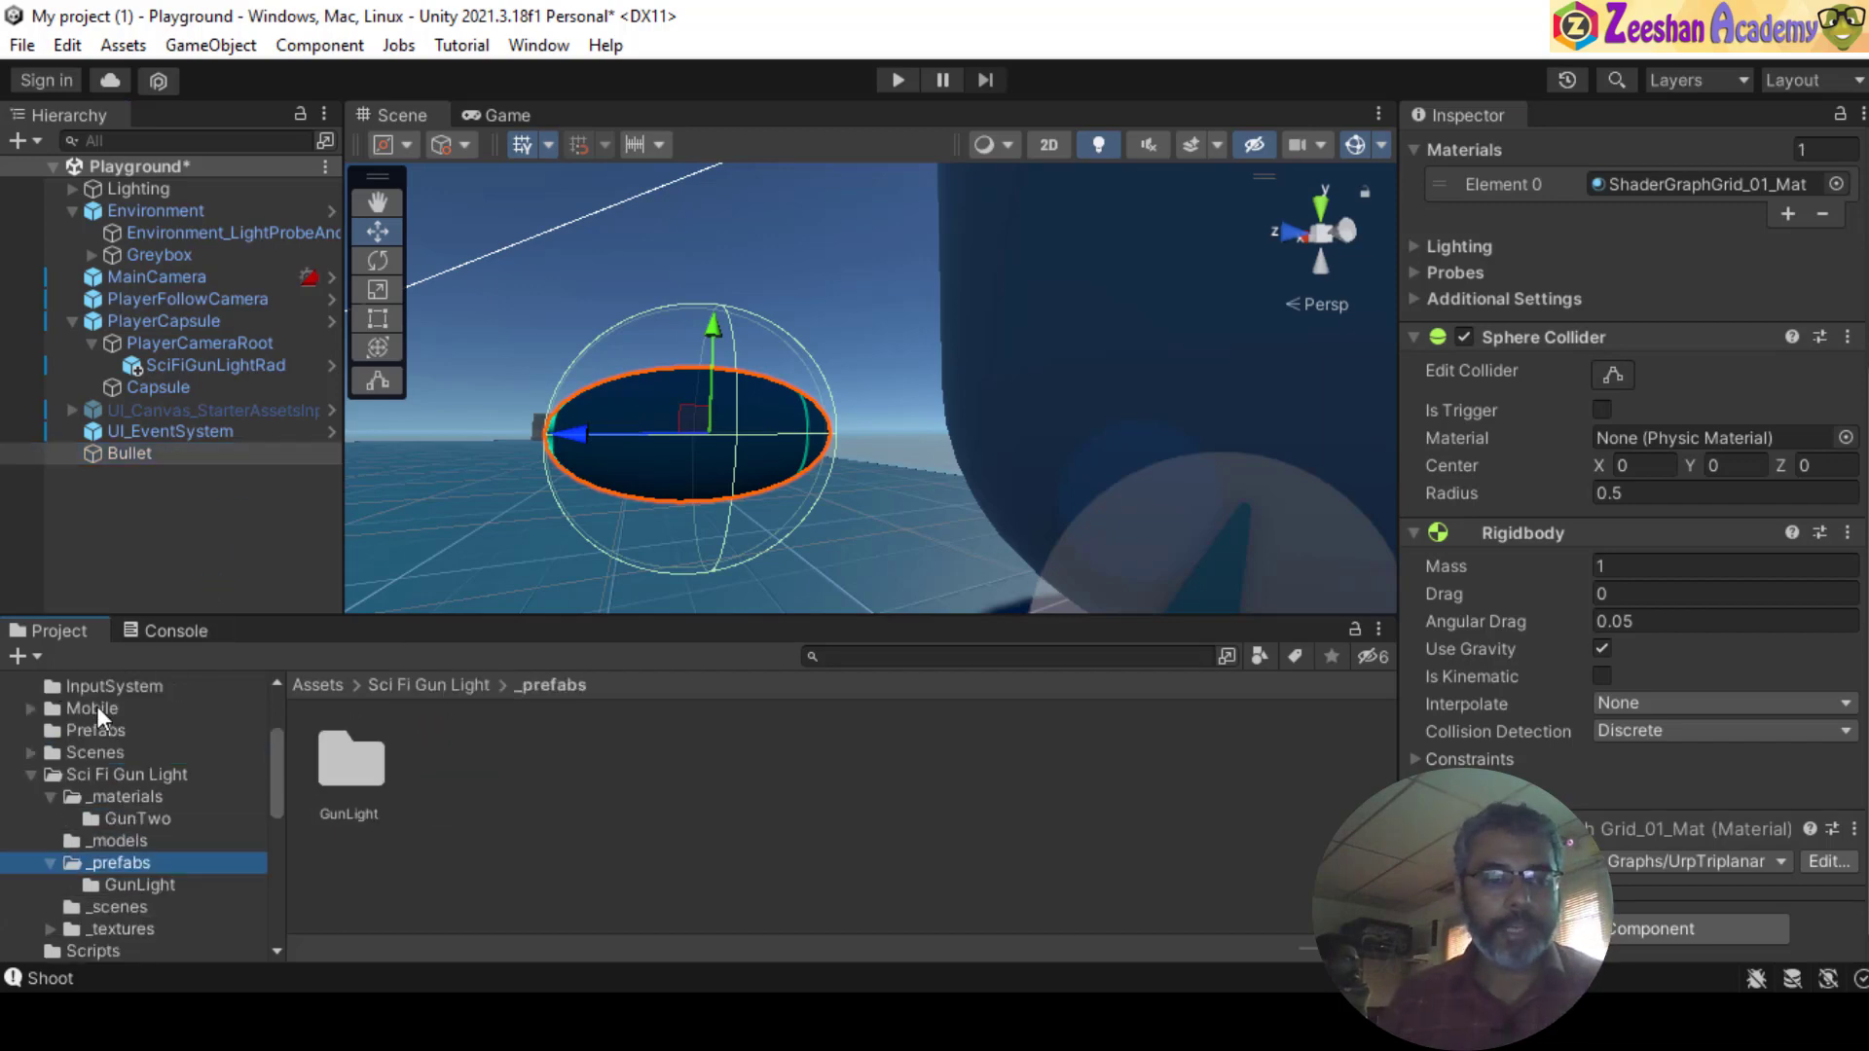
pyautogui.scroll(2, 79, 762)
pyautogui.click(82, 785)
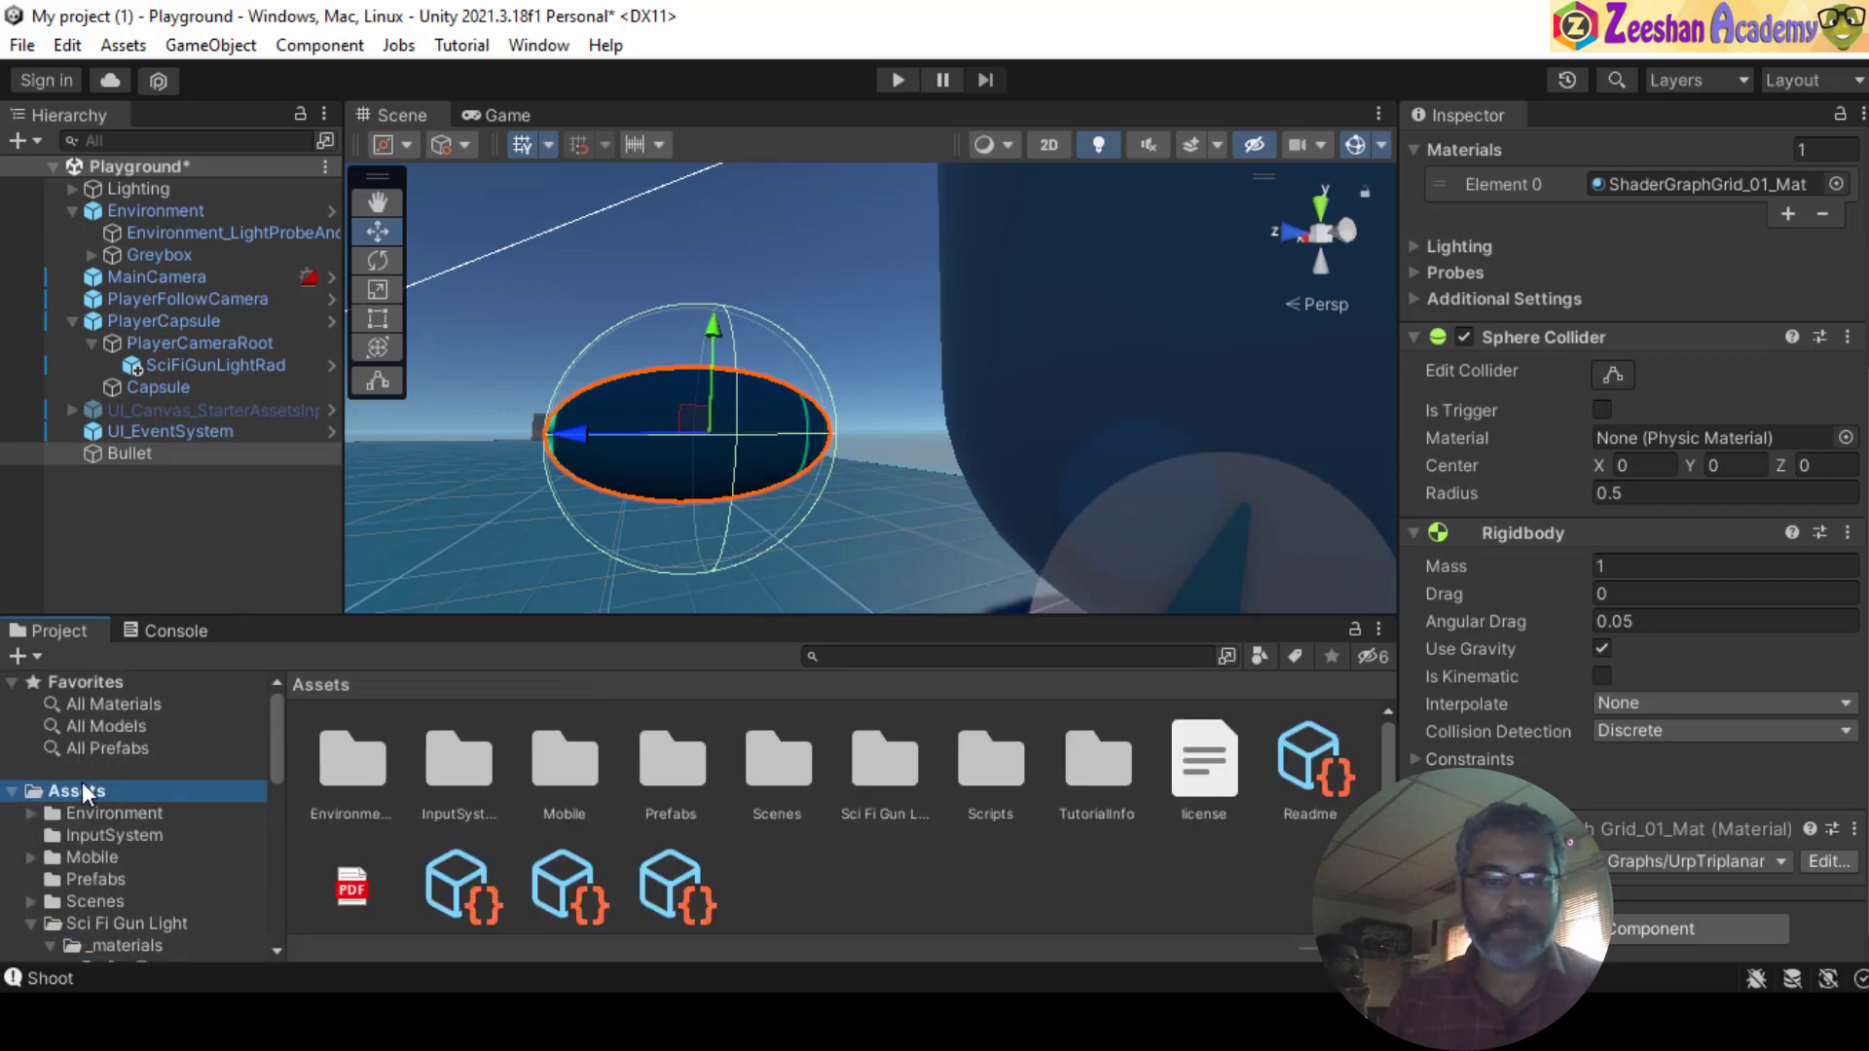
pyautogui.click(682, 754)
pyautogui.doubleClick(678, 768)
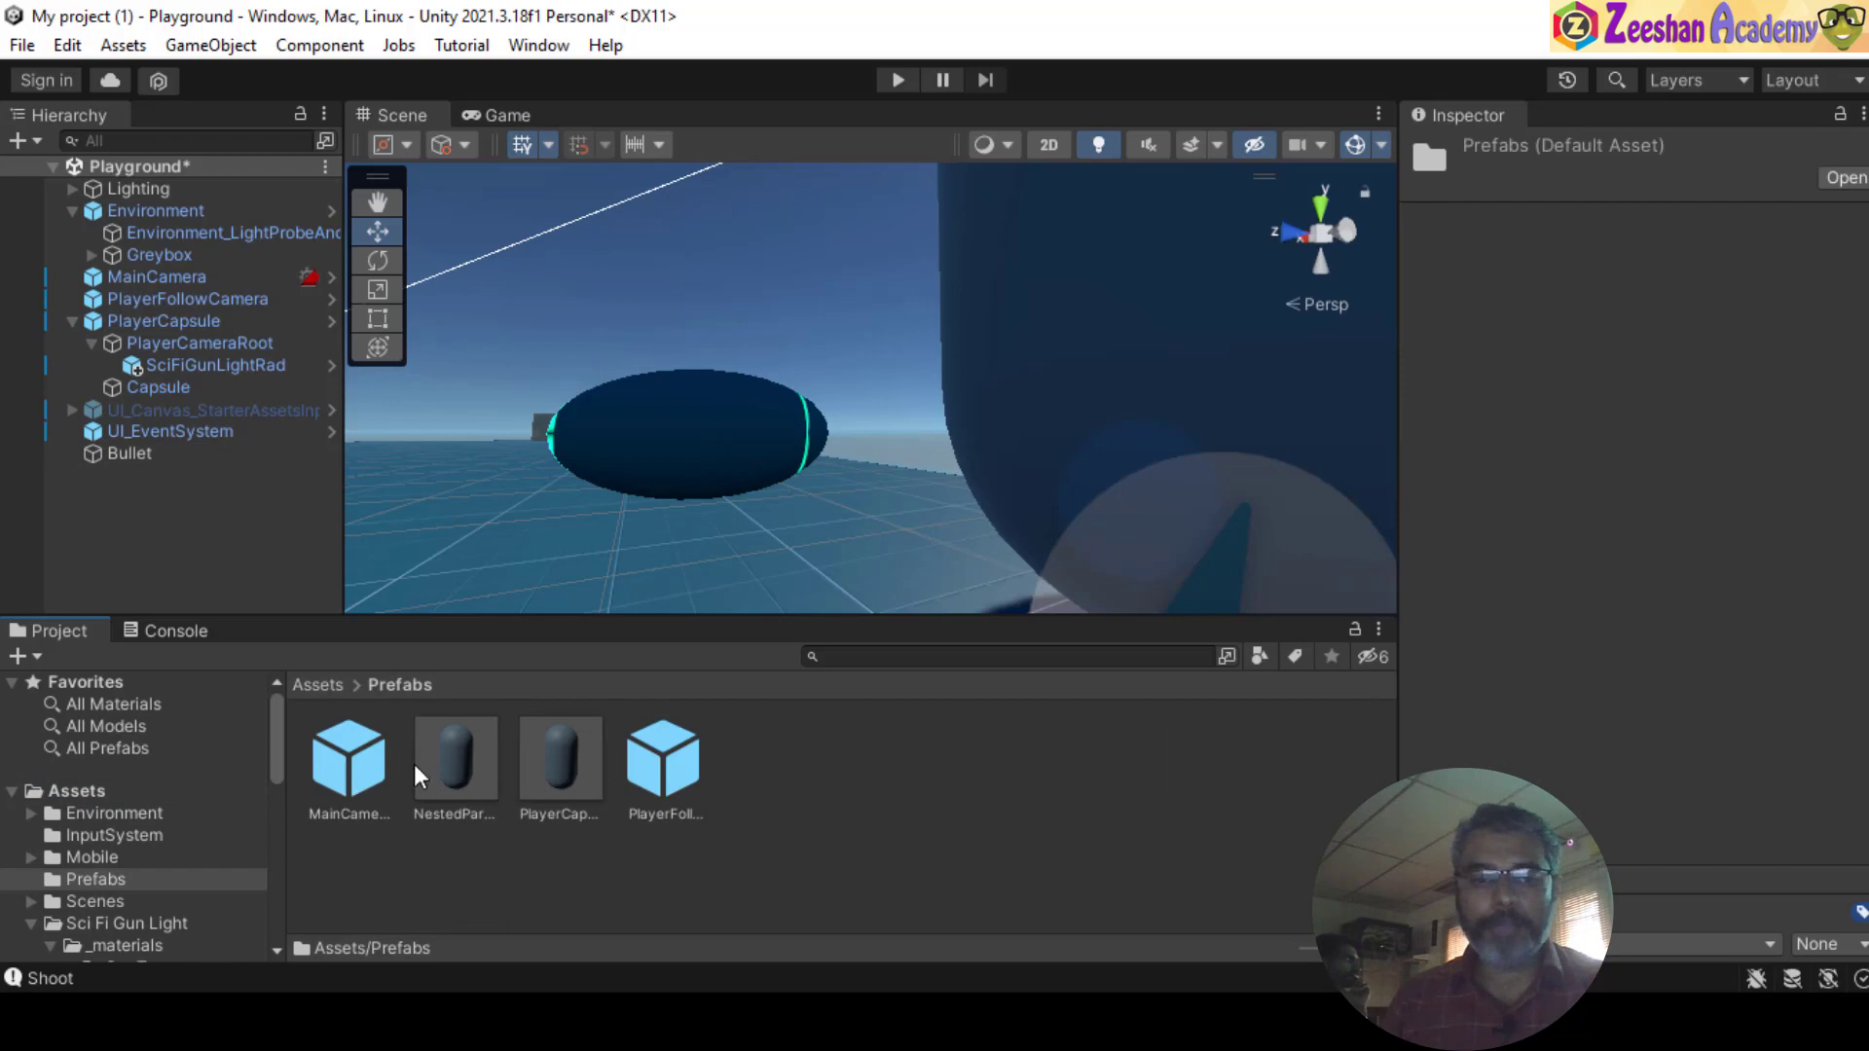
pyautogui.click(127, 454)
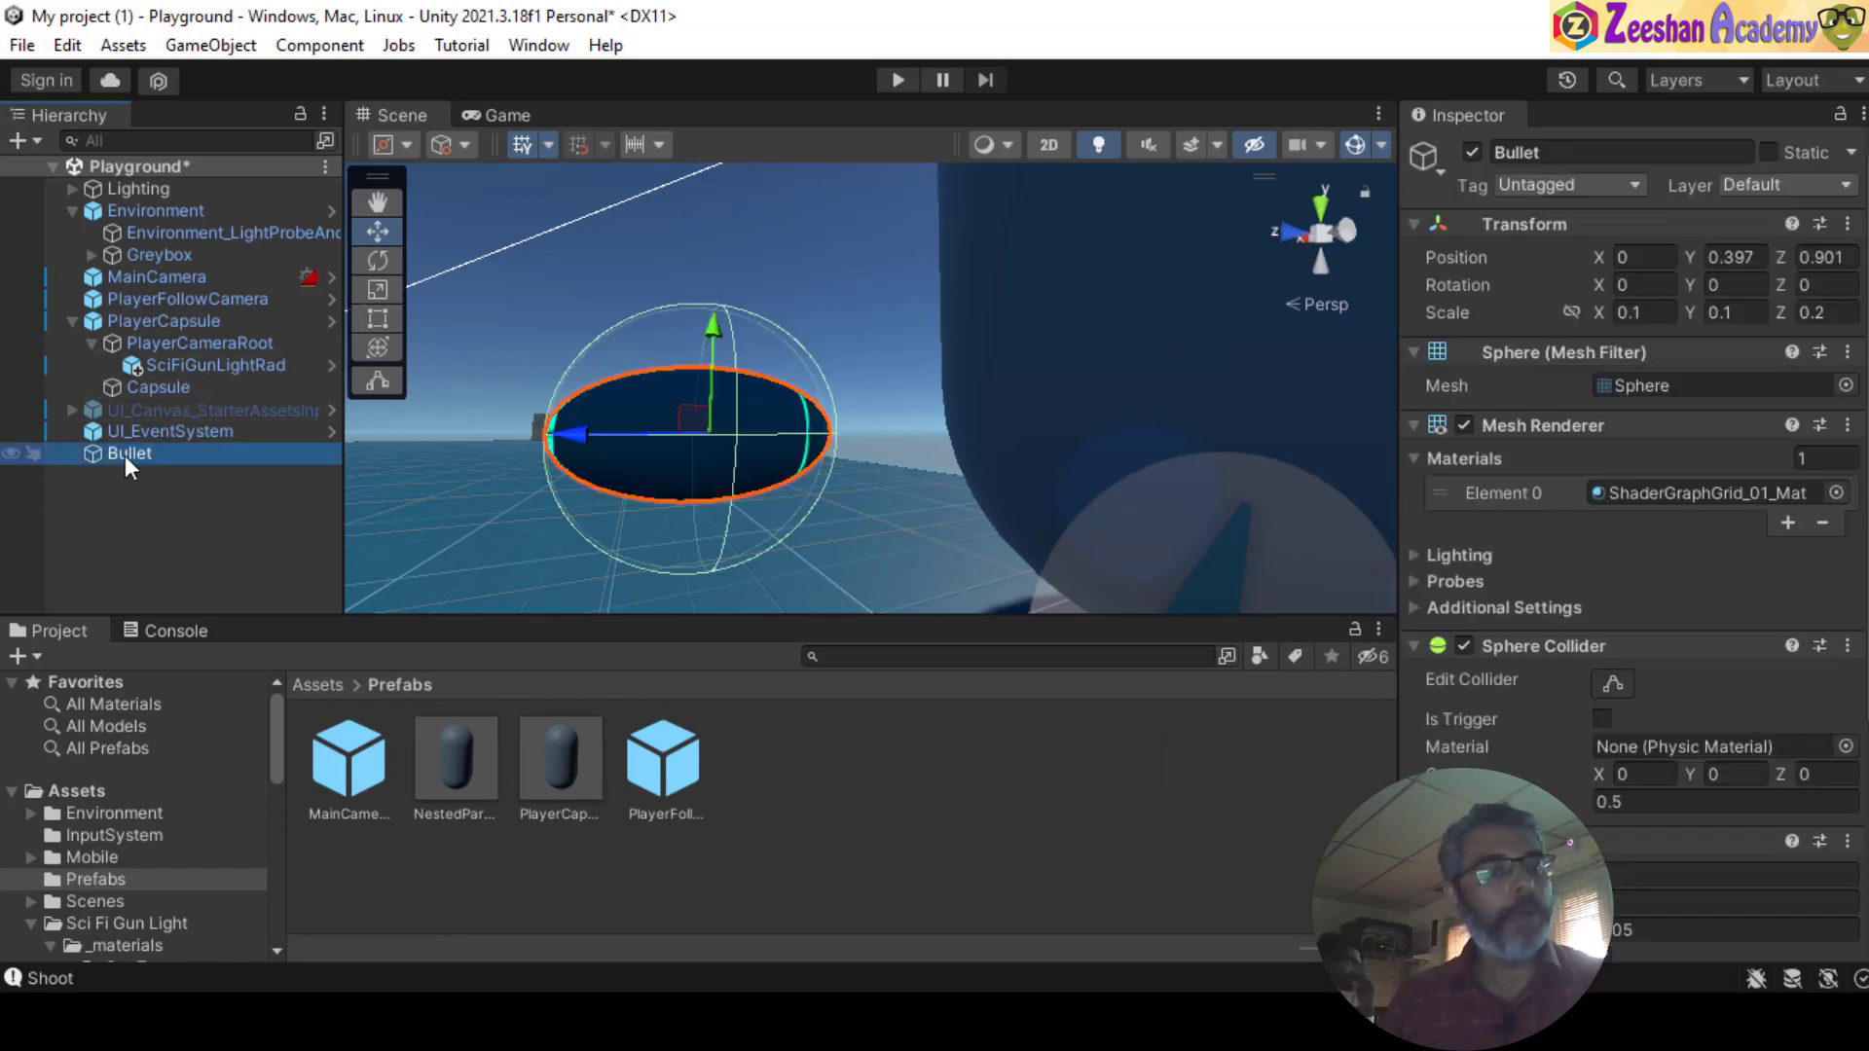
pyautogui.moveTo(596, 482); pyautogui.dragTo(818, 774)
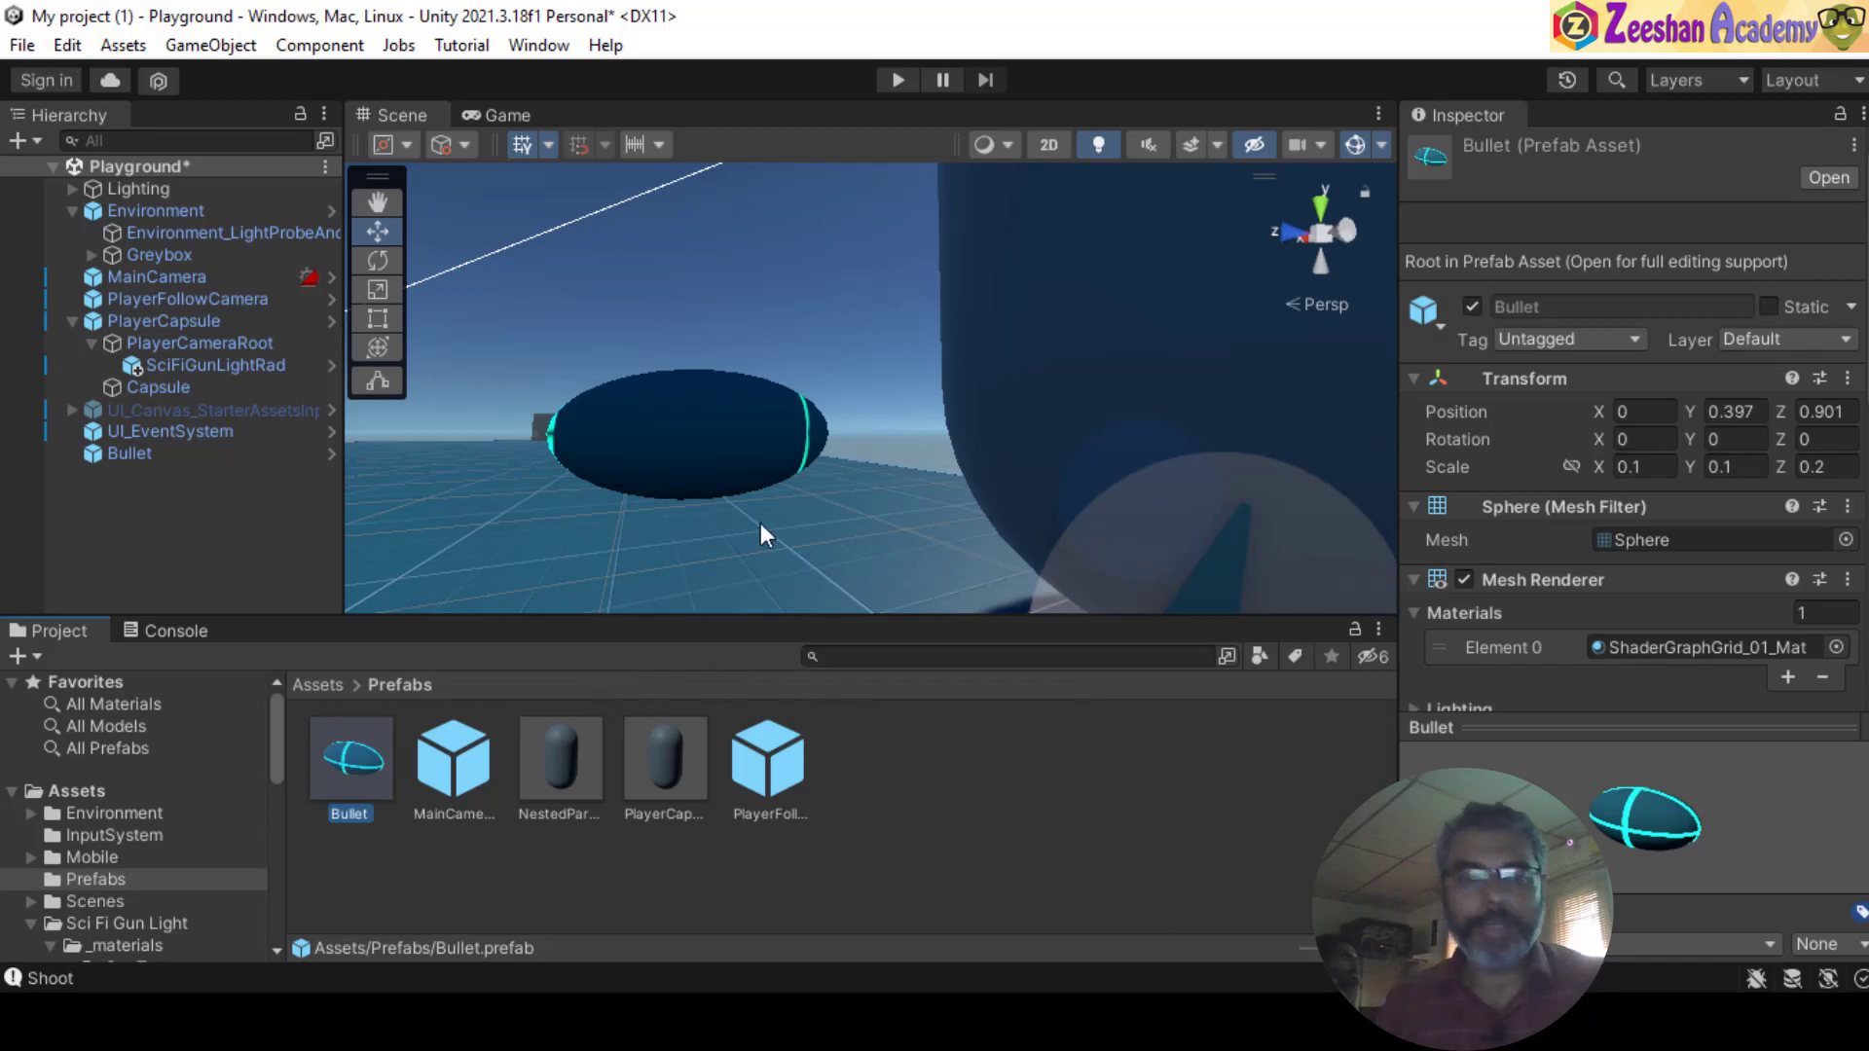
# - Create an empty object at the root of the Playground scene and name it BulletPoint
pyautogui.keyDown('alt'); pyautogui.moveTo(860, 410); pyautogui.dragTo(808, 478); pyautogui.keyUp('alt')
pyautogui.scroll(-5, 1129, 537)
pyautogui.click(168, 478)
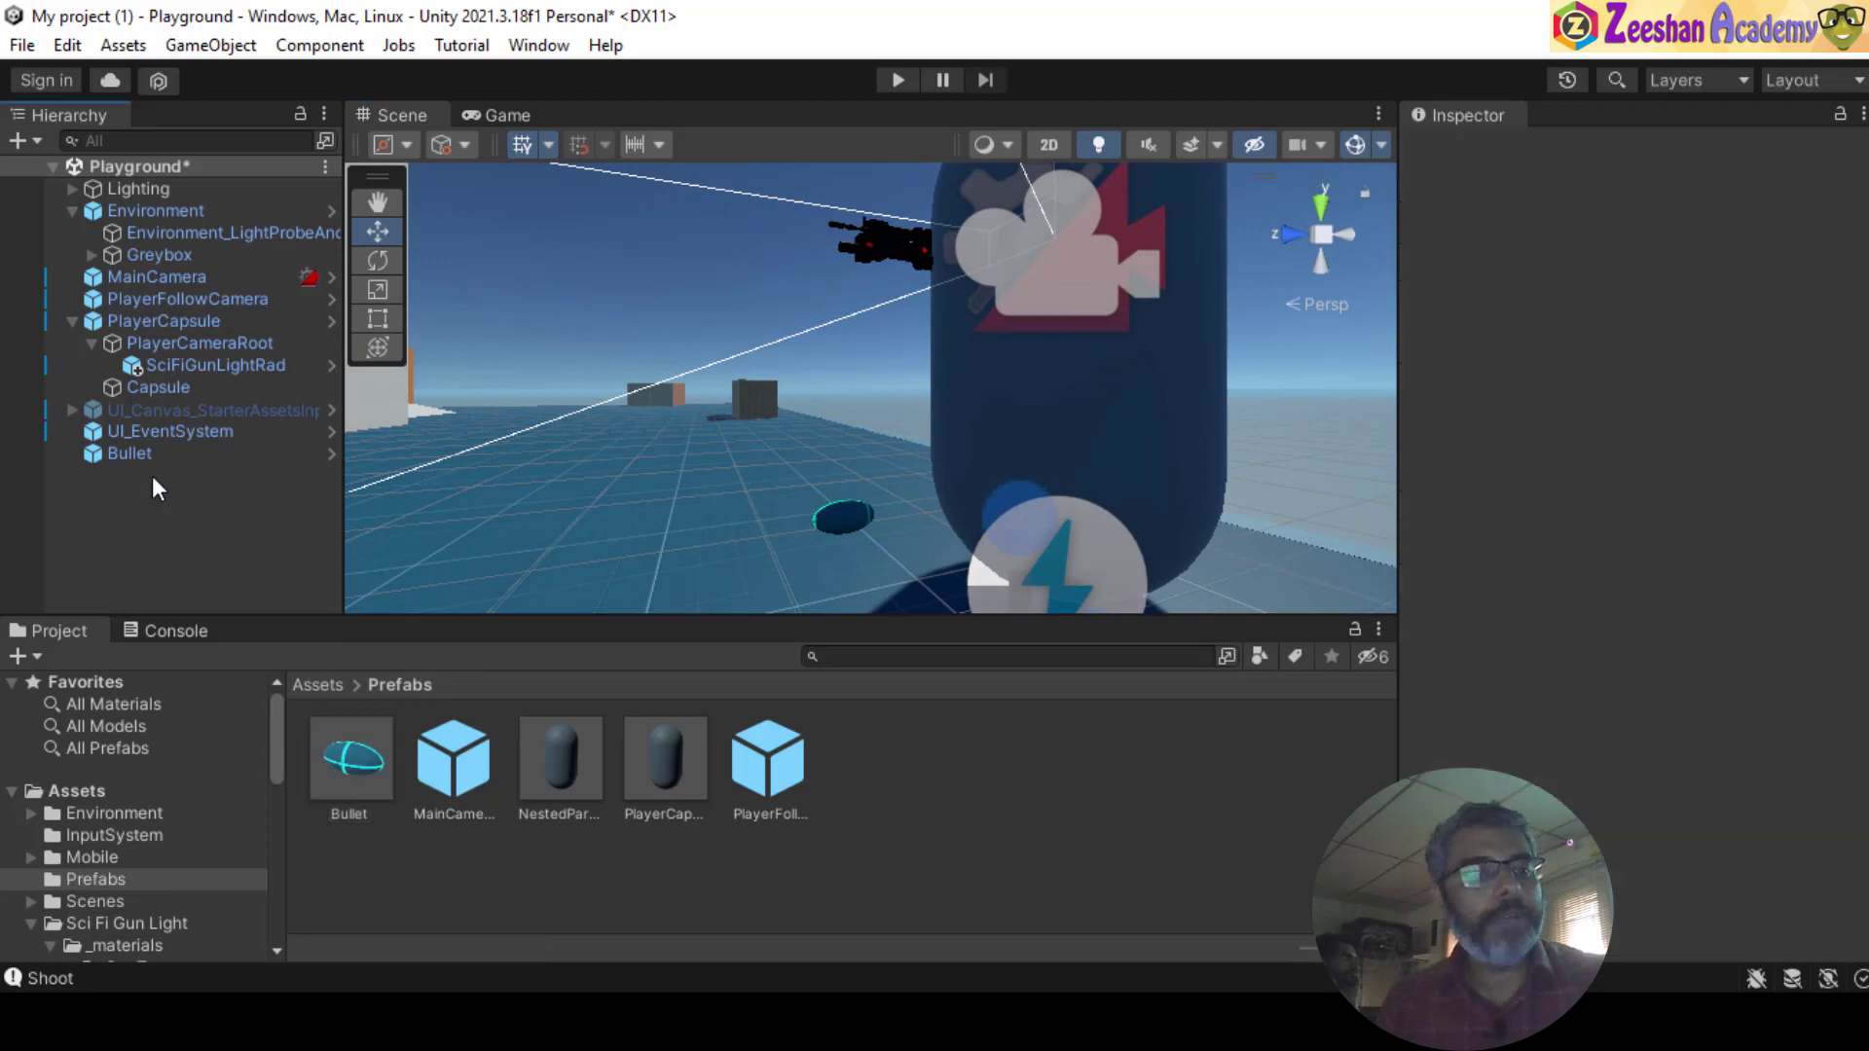
pyautogui.rightClick(151, 476)
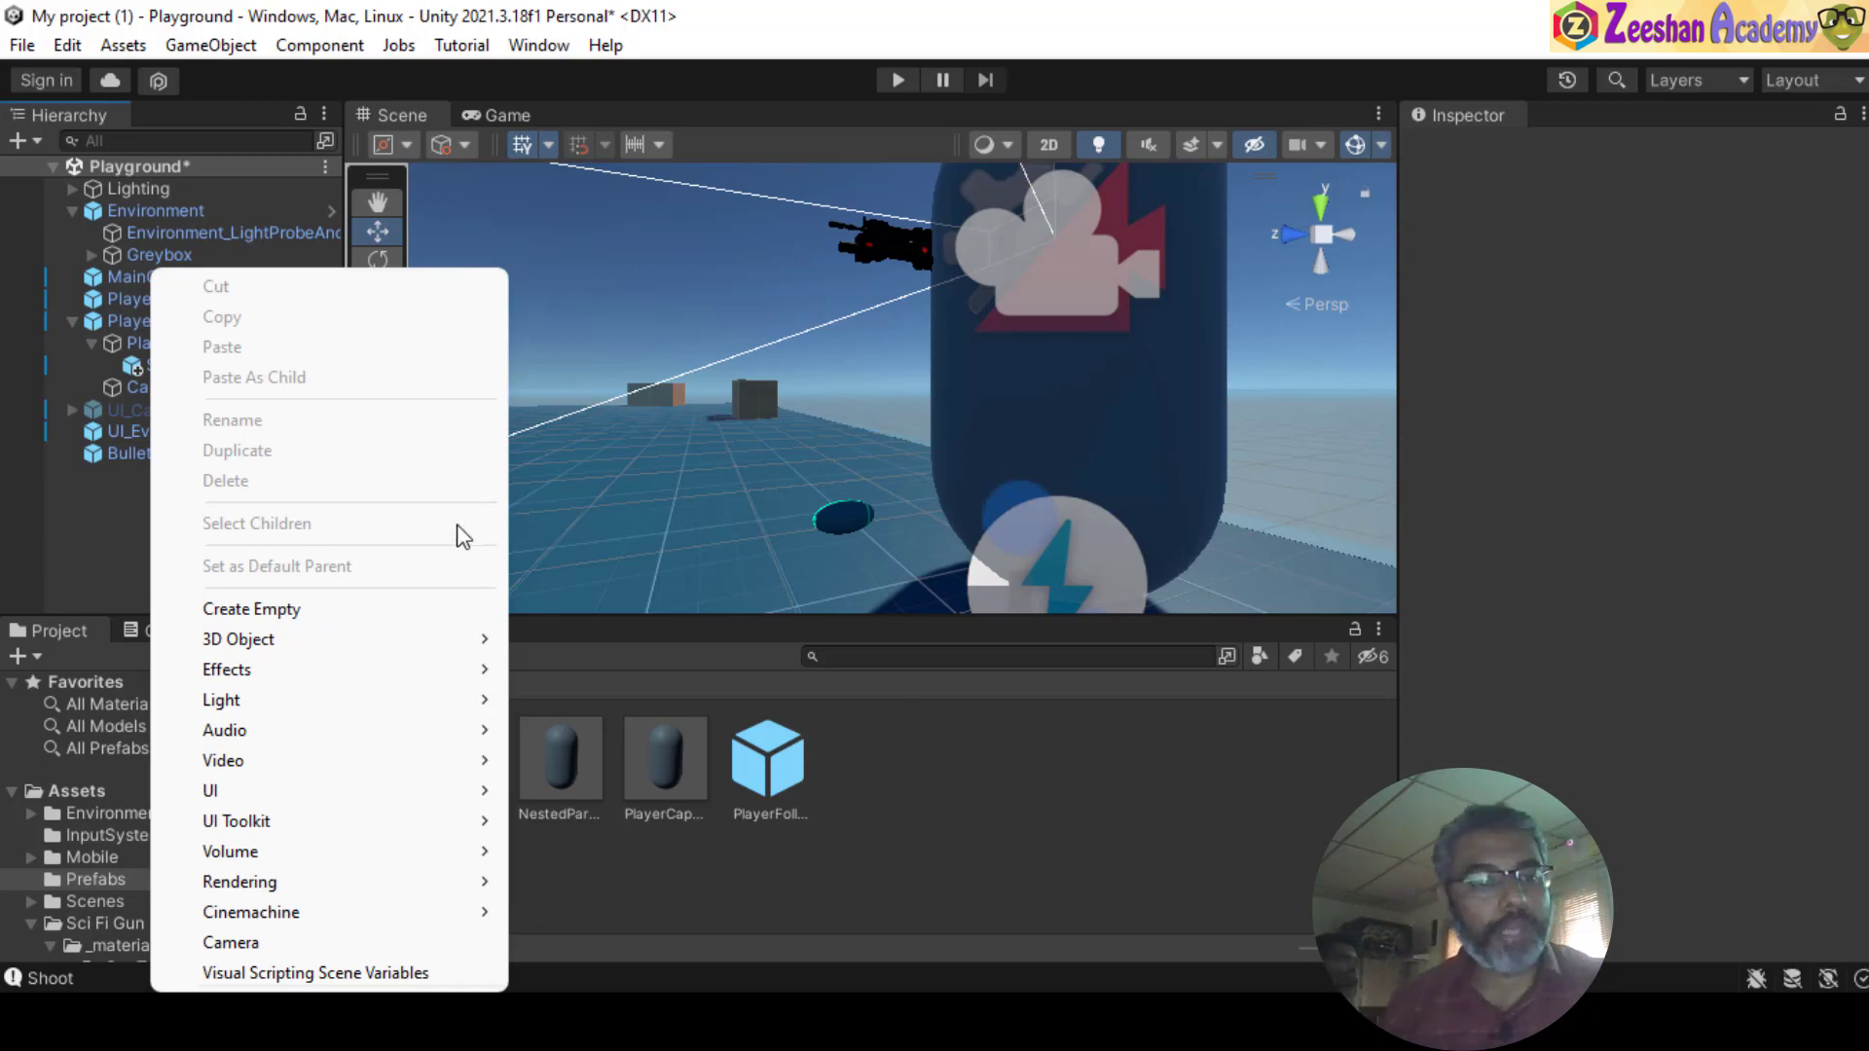
pyautogui.click(251, 610)
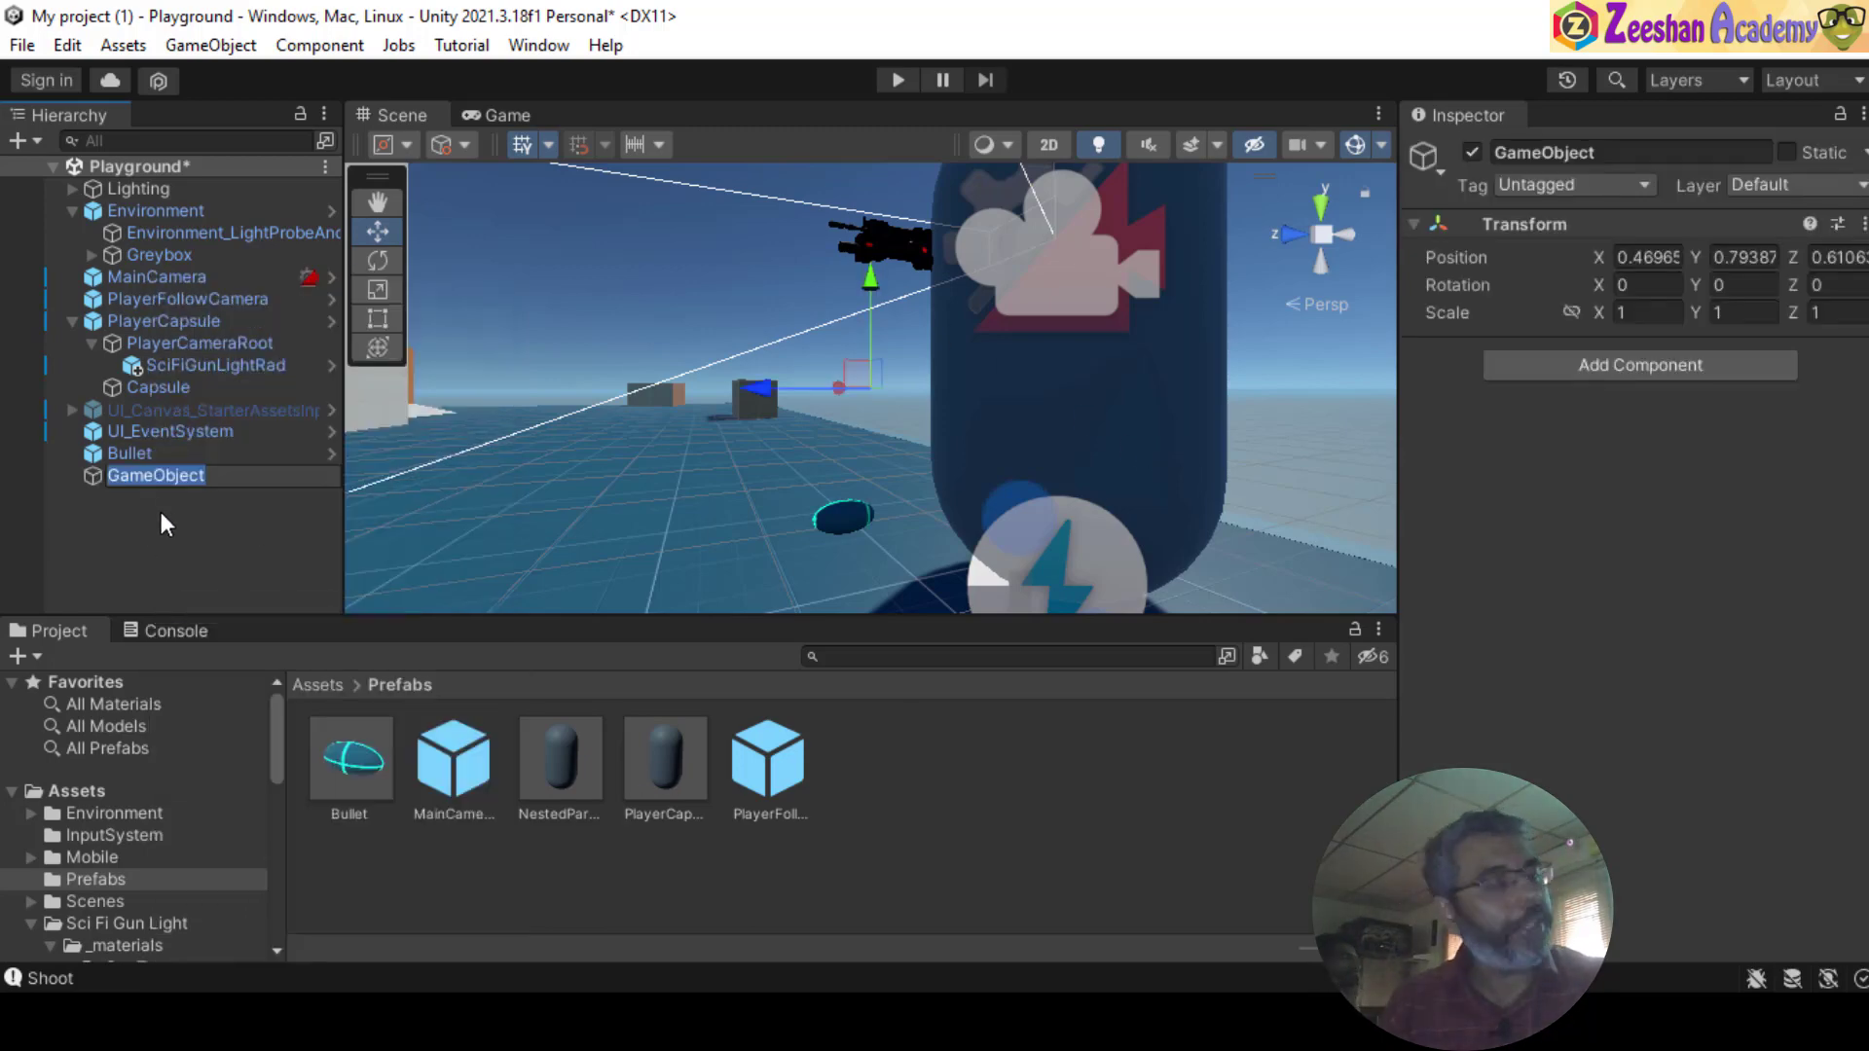
pyautogui.write('Bu')
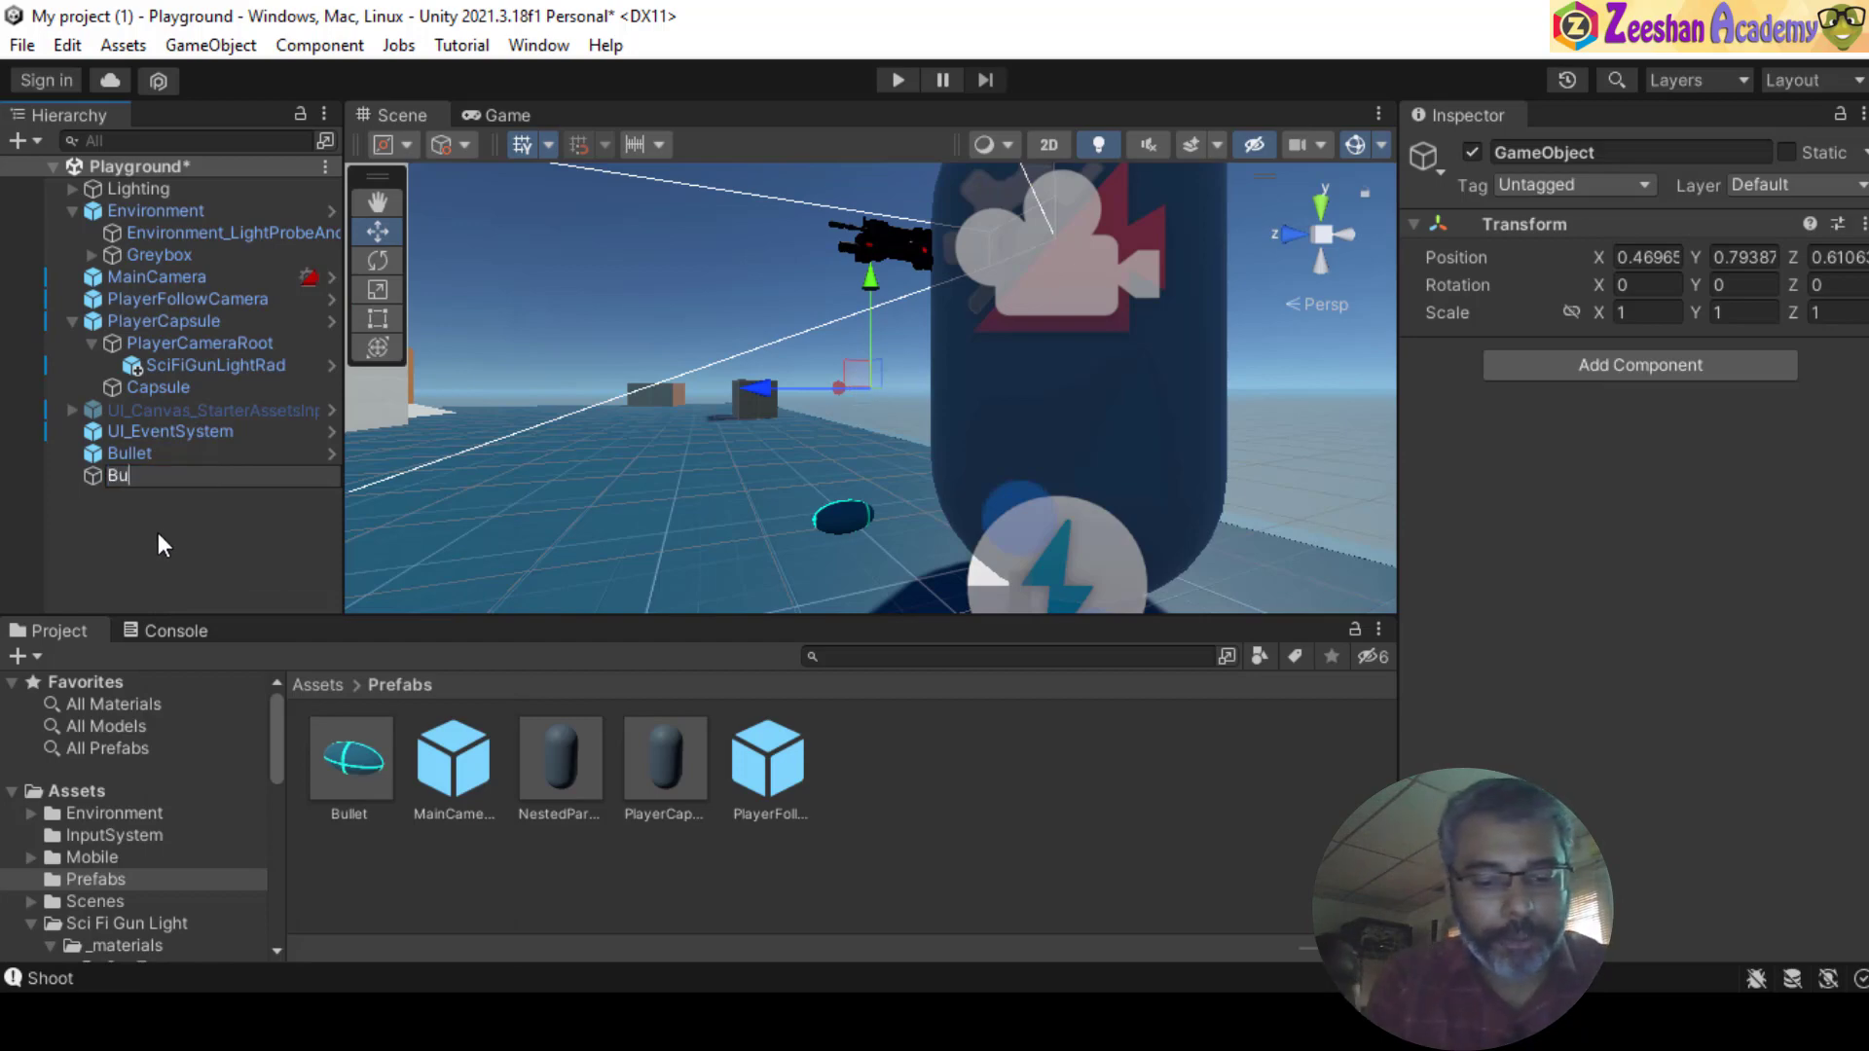
pyautogui.write('llet')
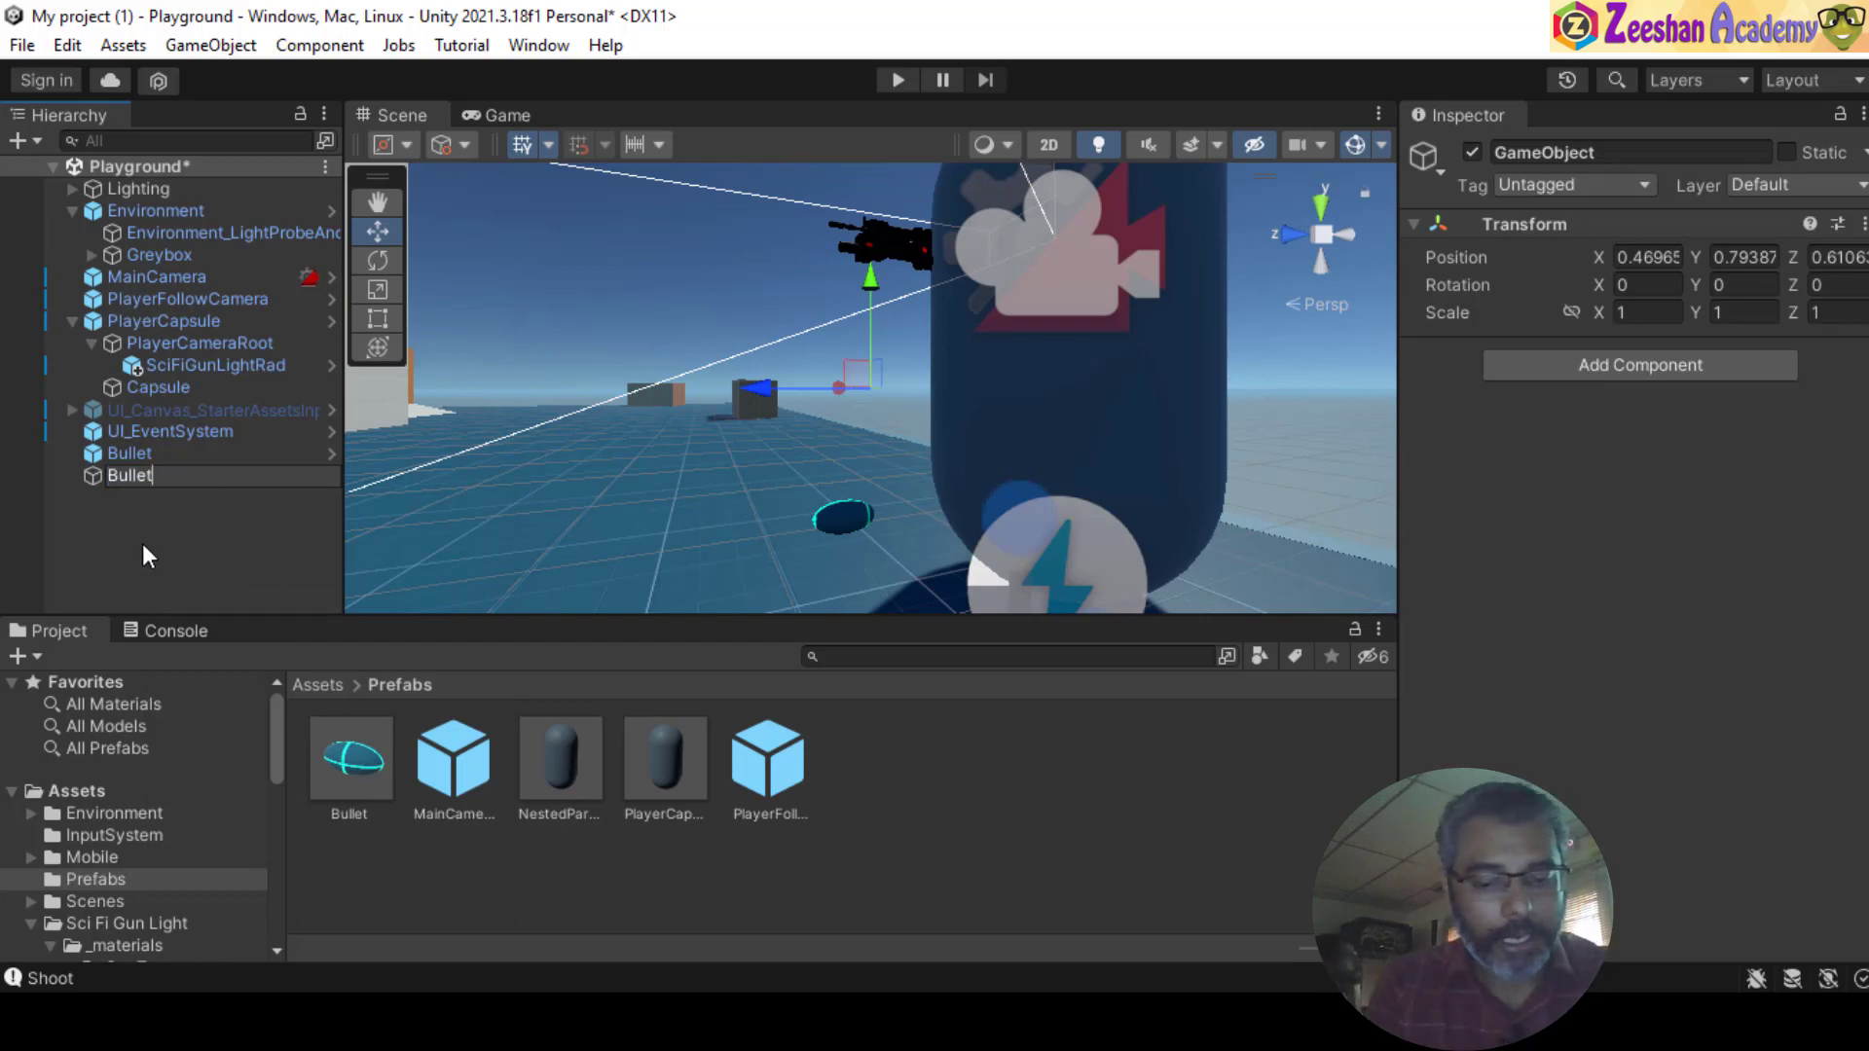
pyautogui.write('Point')
pyautogui.press('Return')
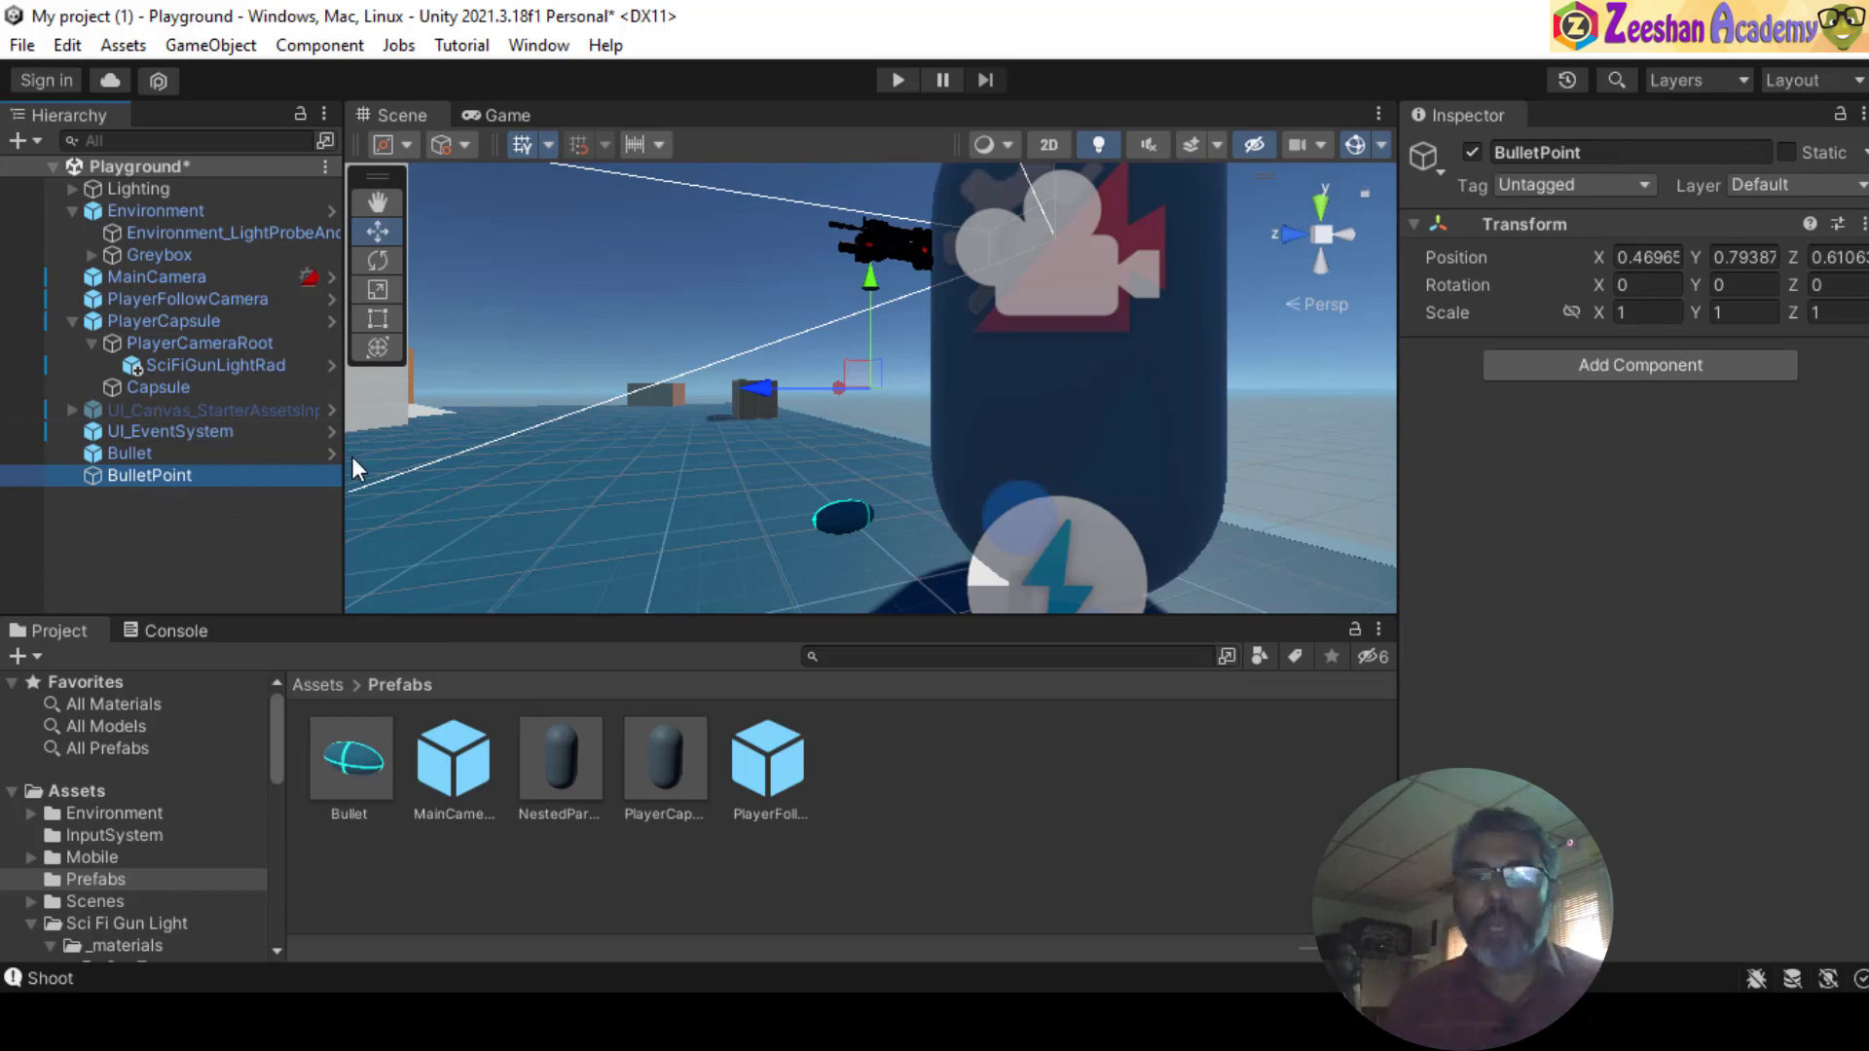
# - Reset the Transform of the BulletPoint object so its position is 0, 0, 0
pyautogui.keyDown('alt'); pyautogui.moveTo(839, 413); pyautogui.dragTo(918, 429); pyautogui.keyUp('alt')
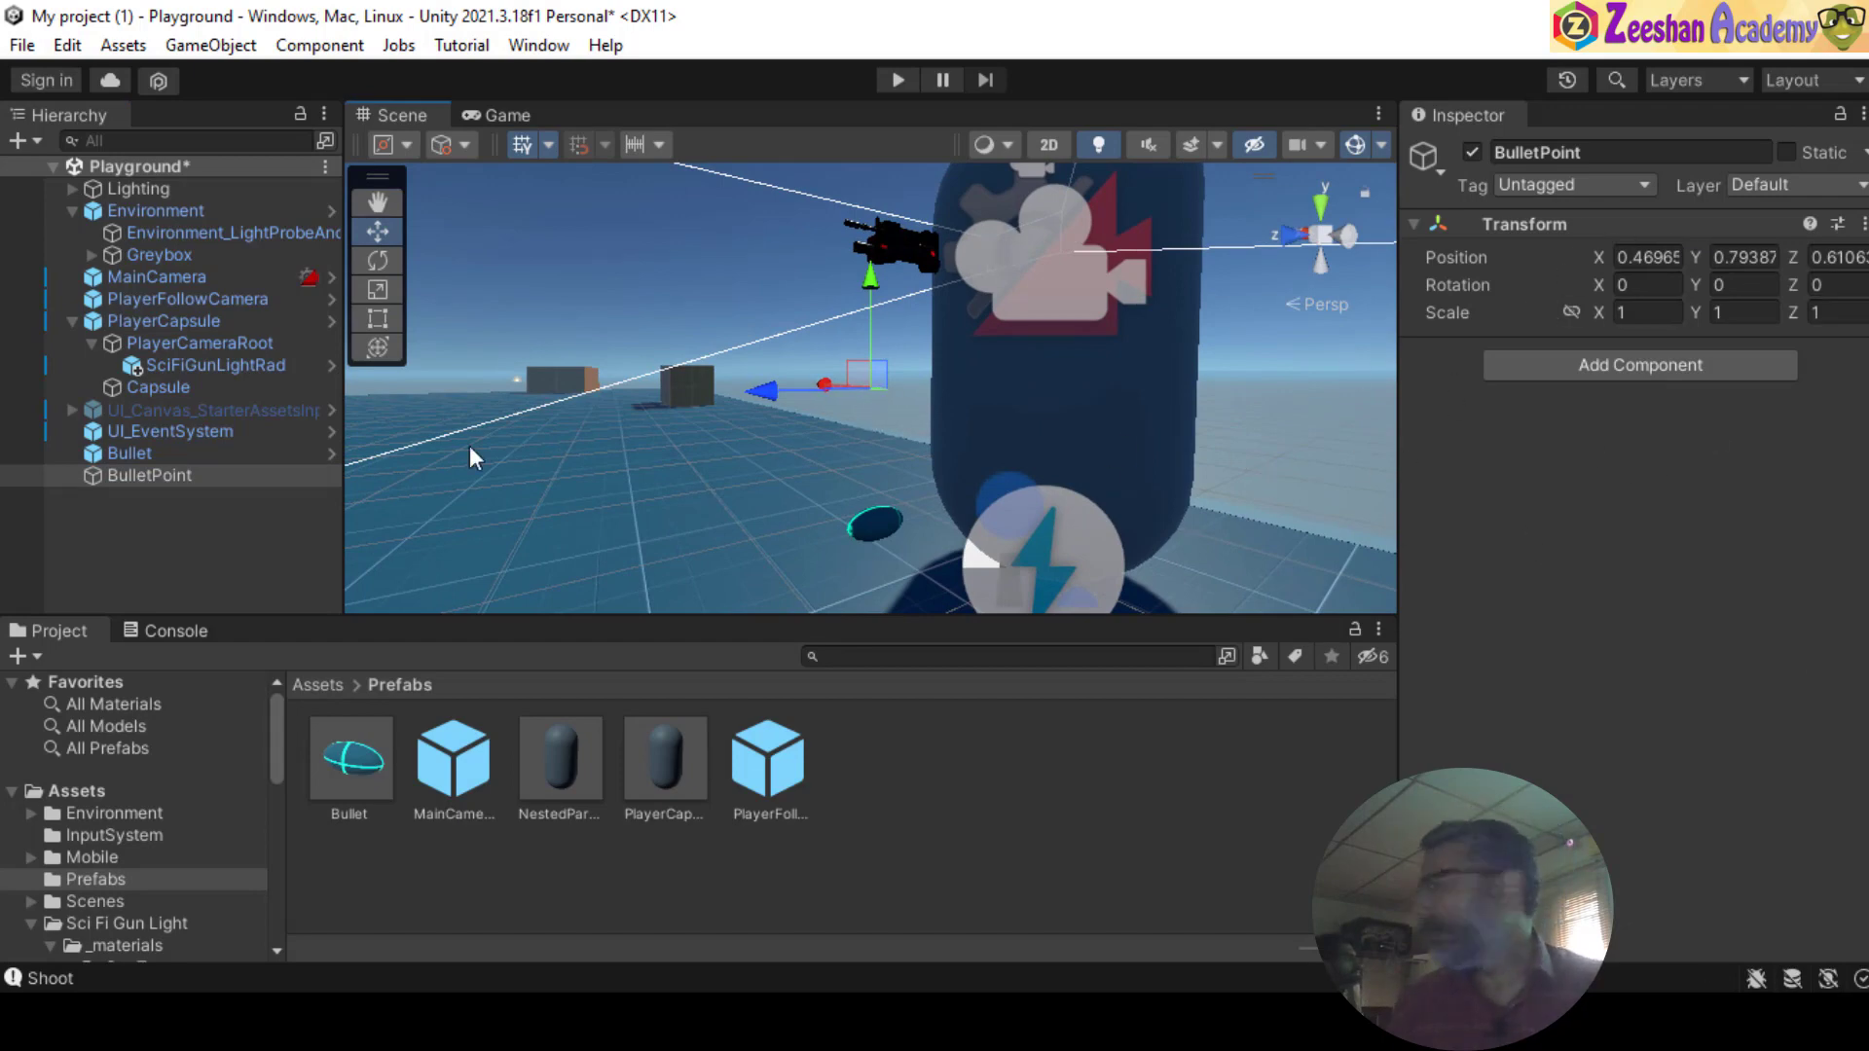
pyautogui.rightClick(254, 491)
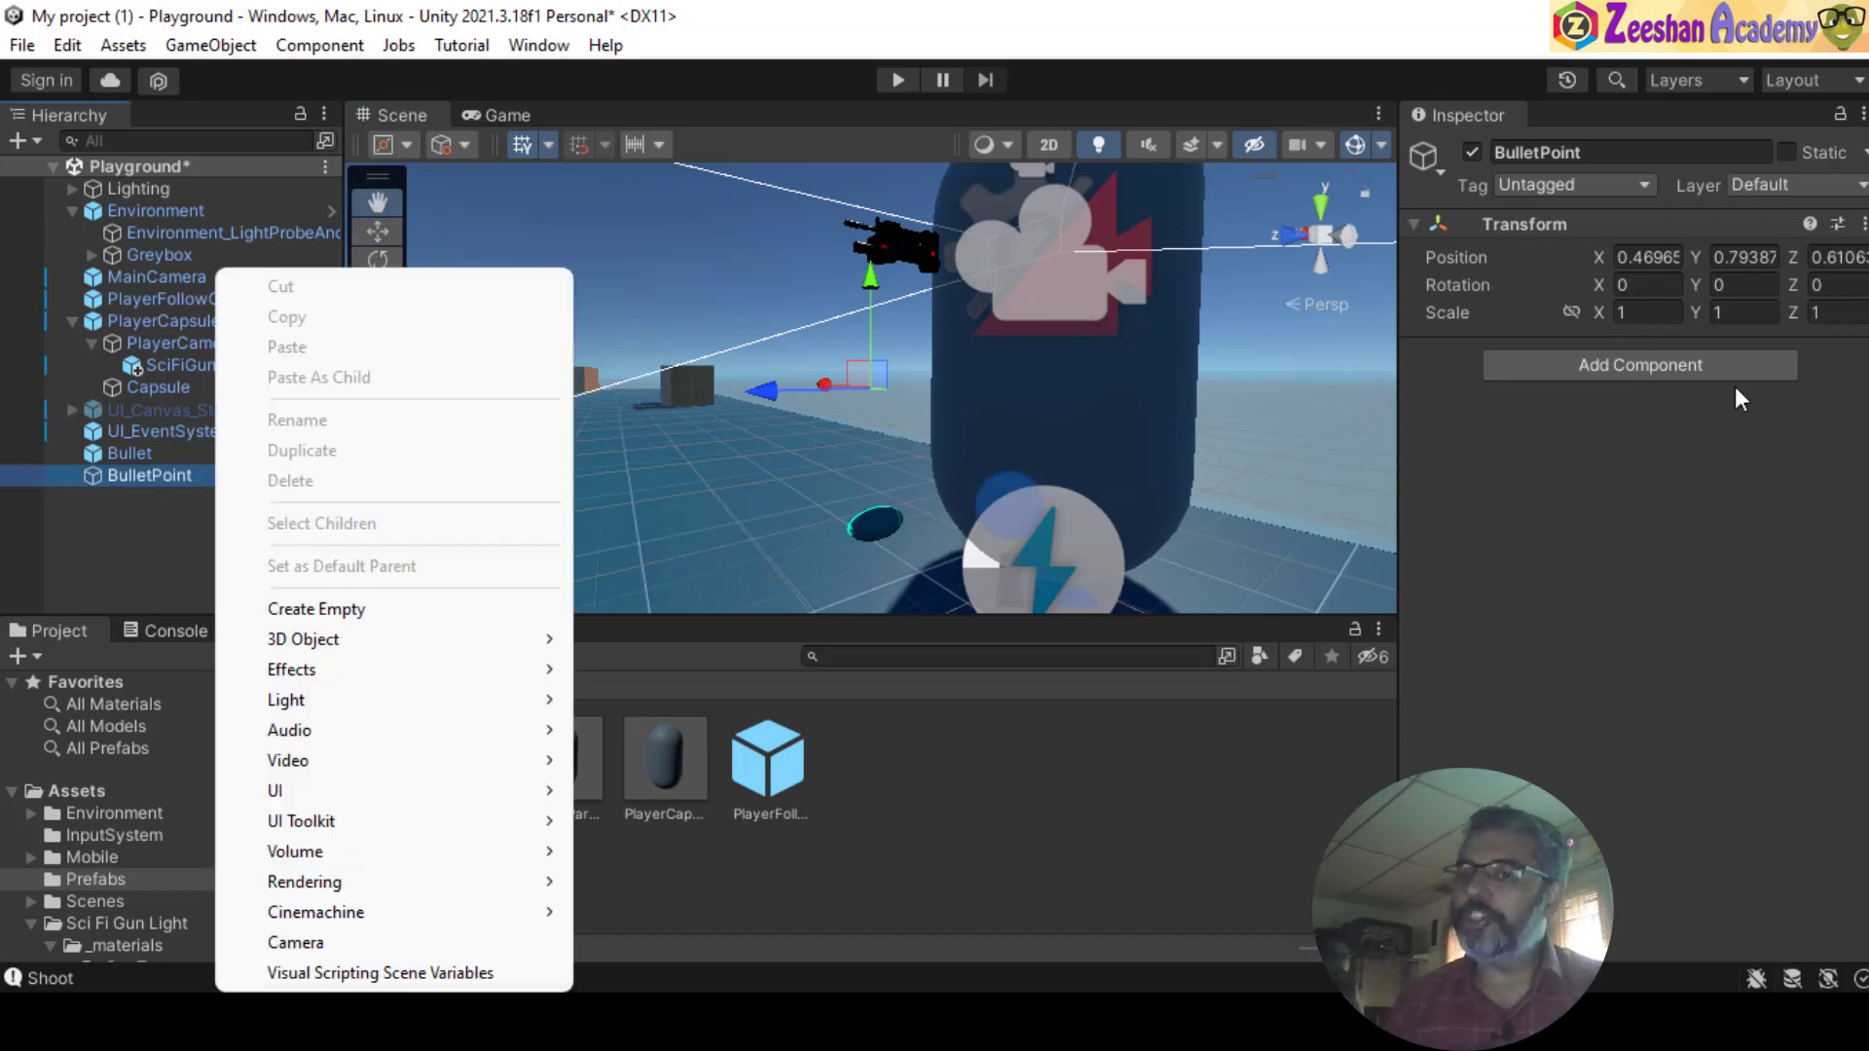
pyautogui.click(1695, 617)
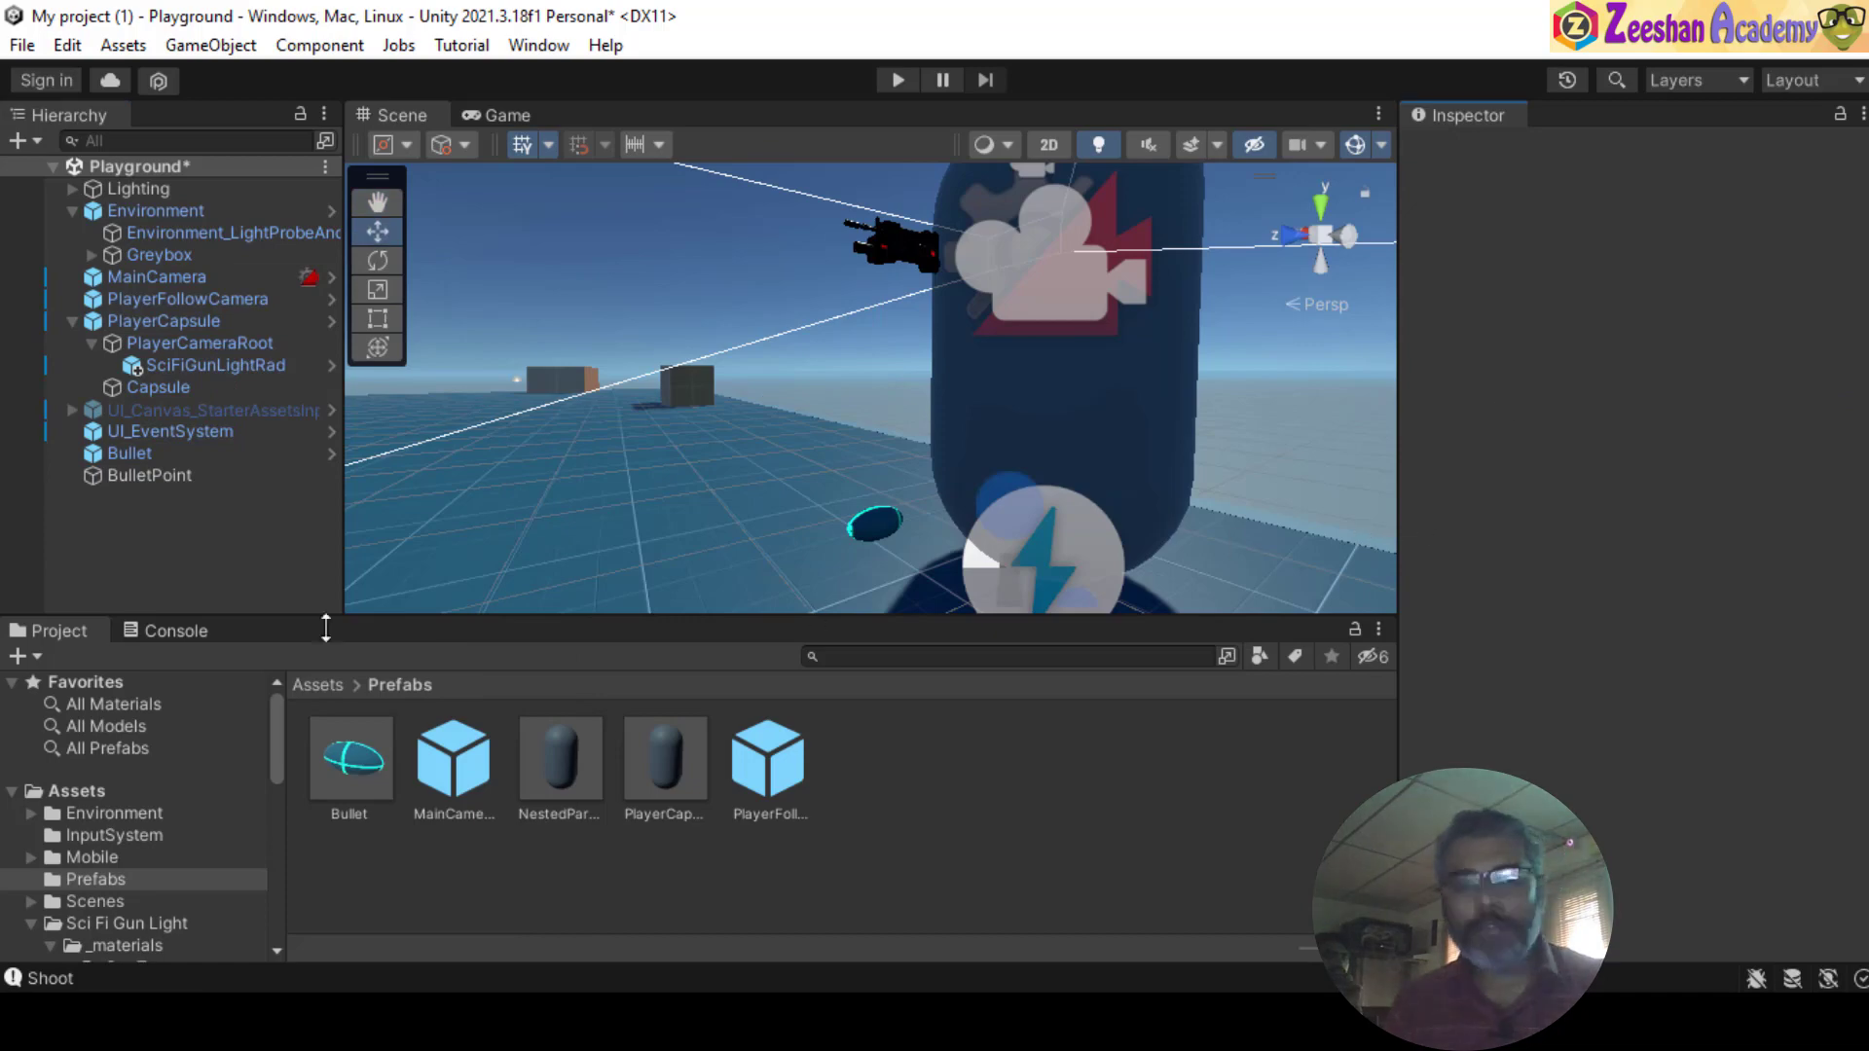
pyautogui.click(146, 476)
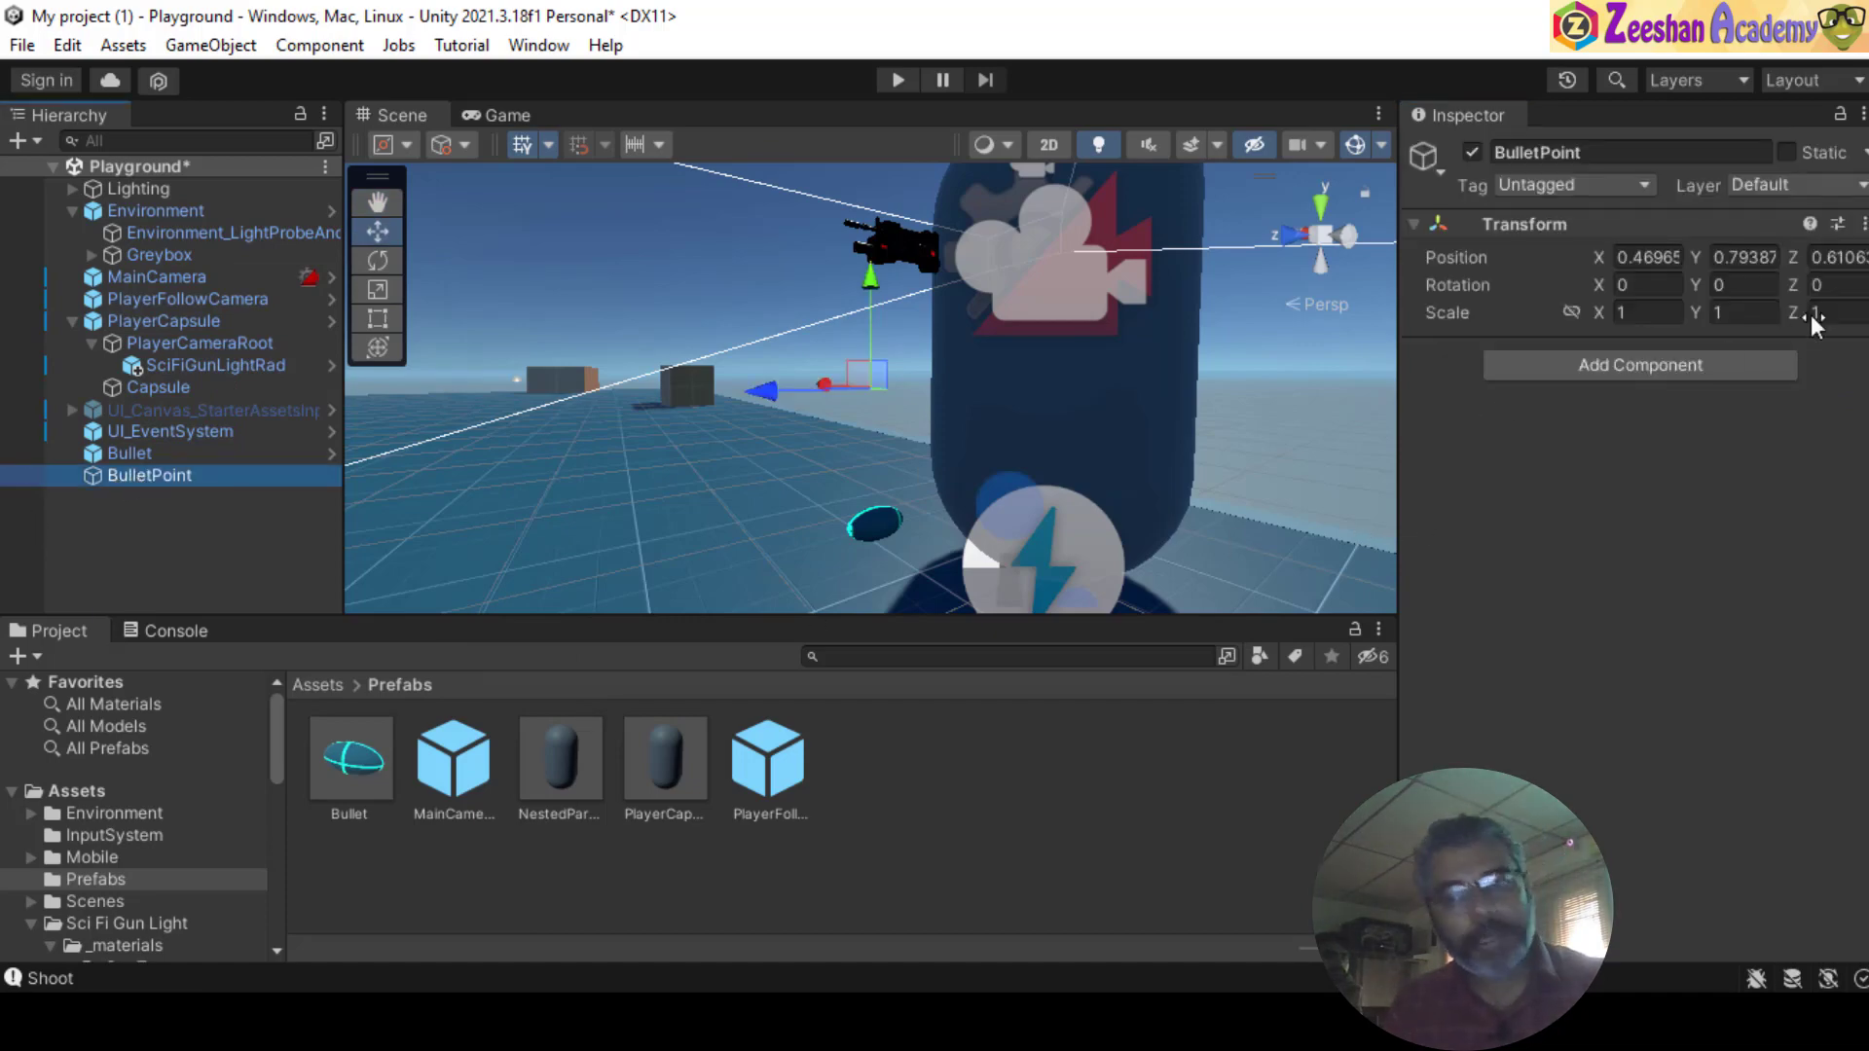
pyautogui.click(1525, 224)
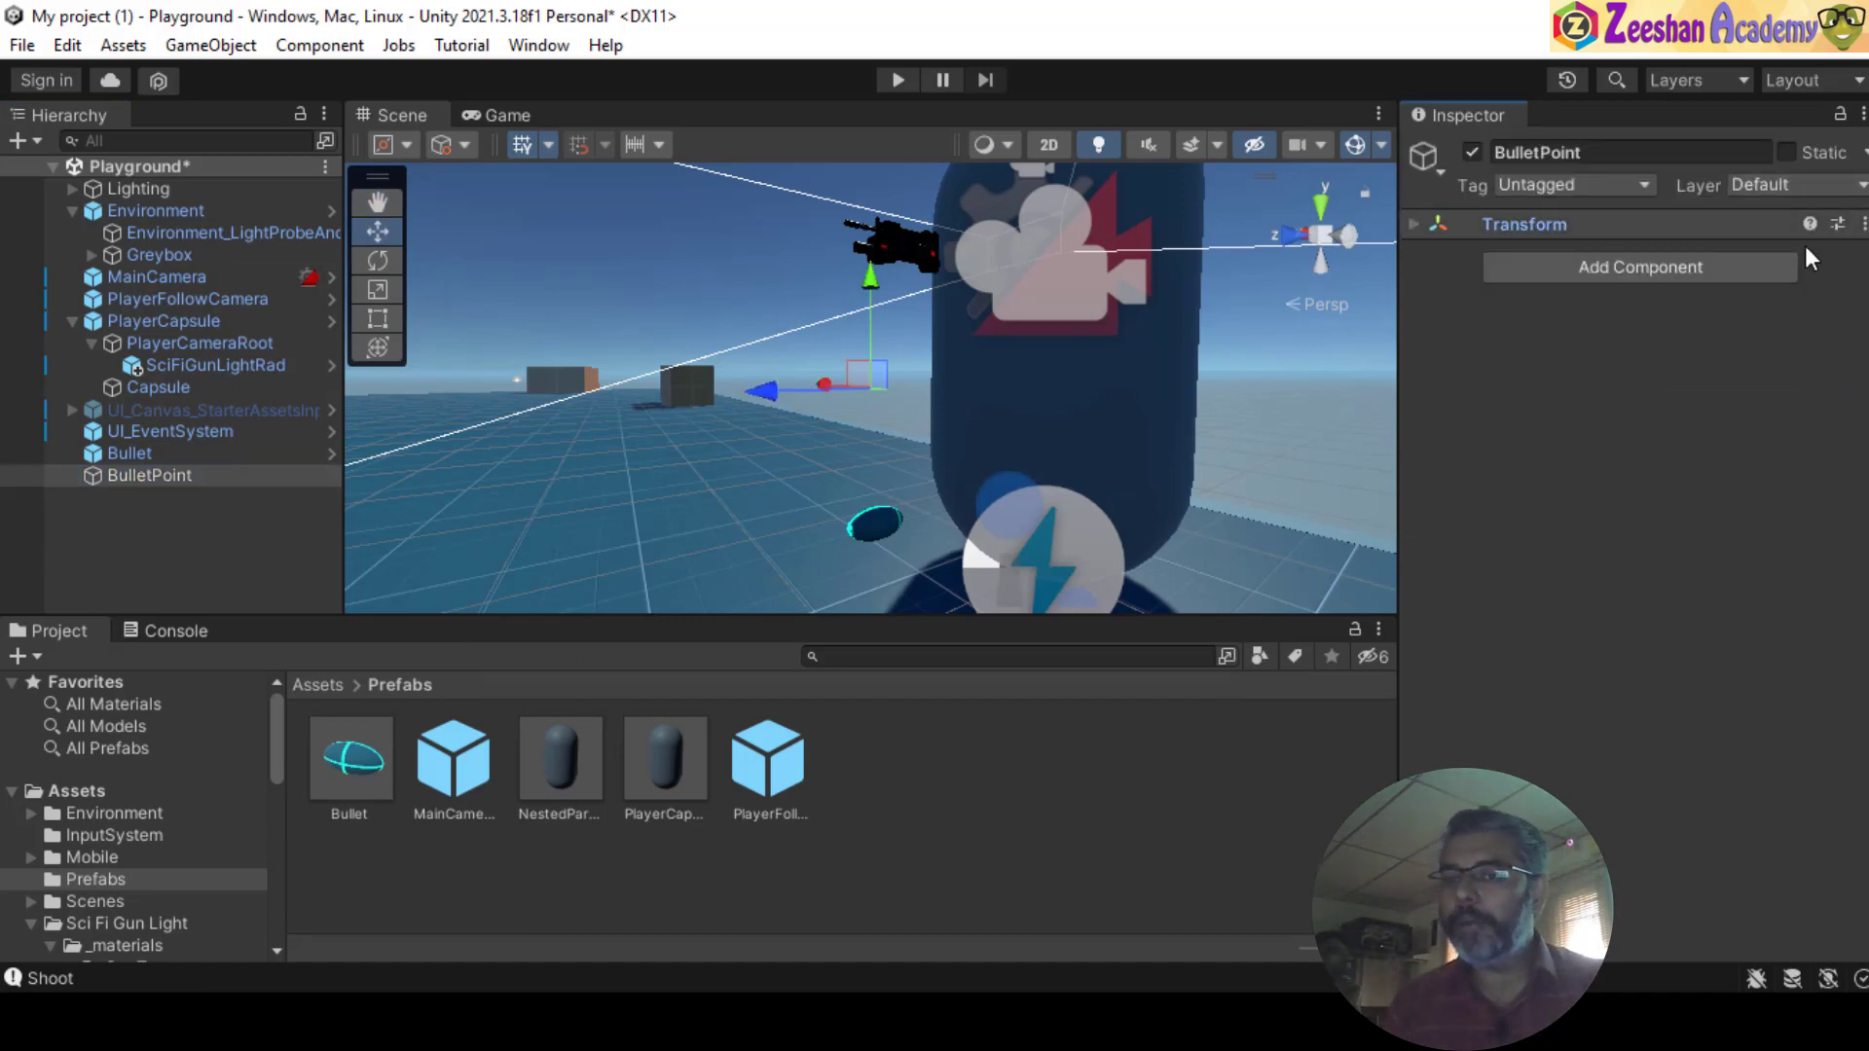
pyautogui.click(1507, 231)
pyautogui.rightClick(1760, 229)
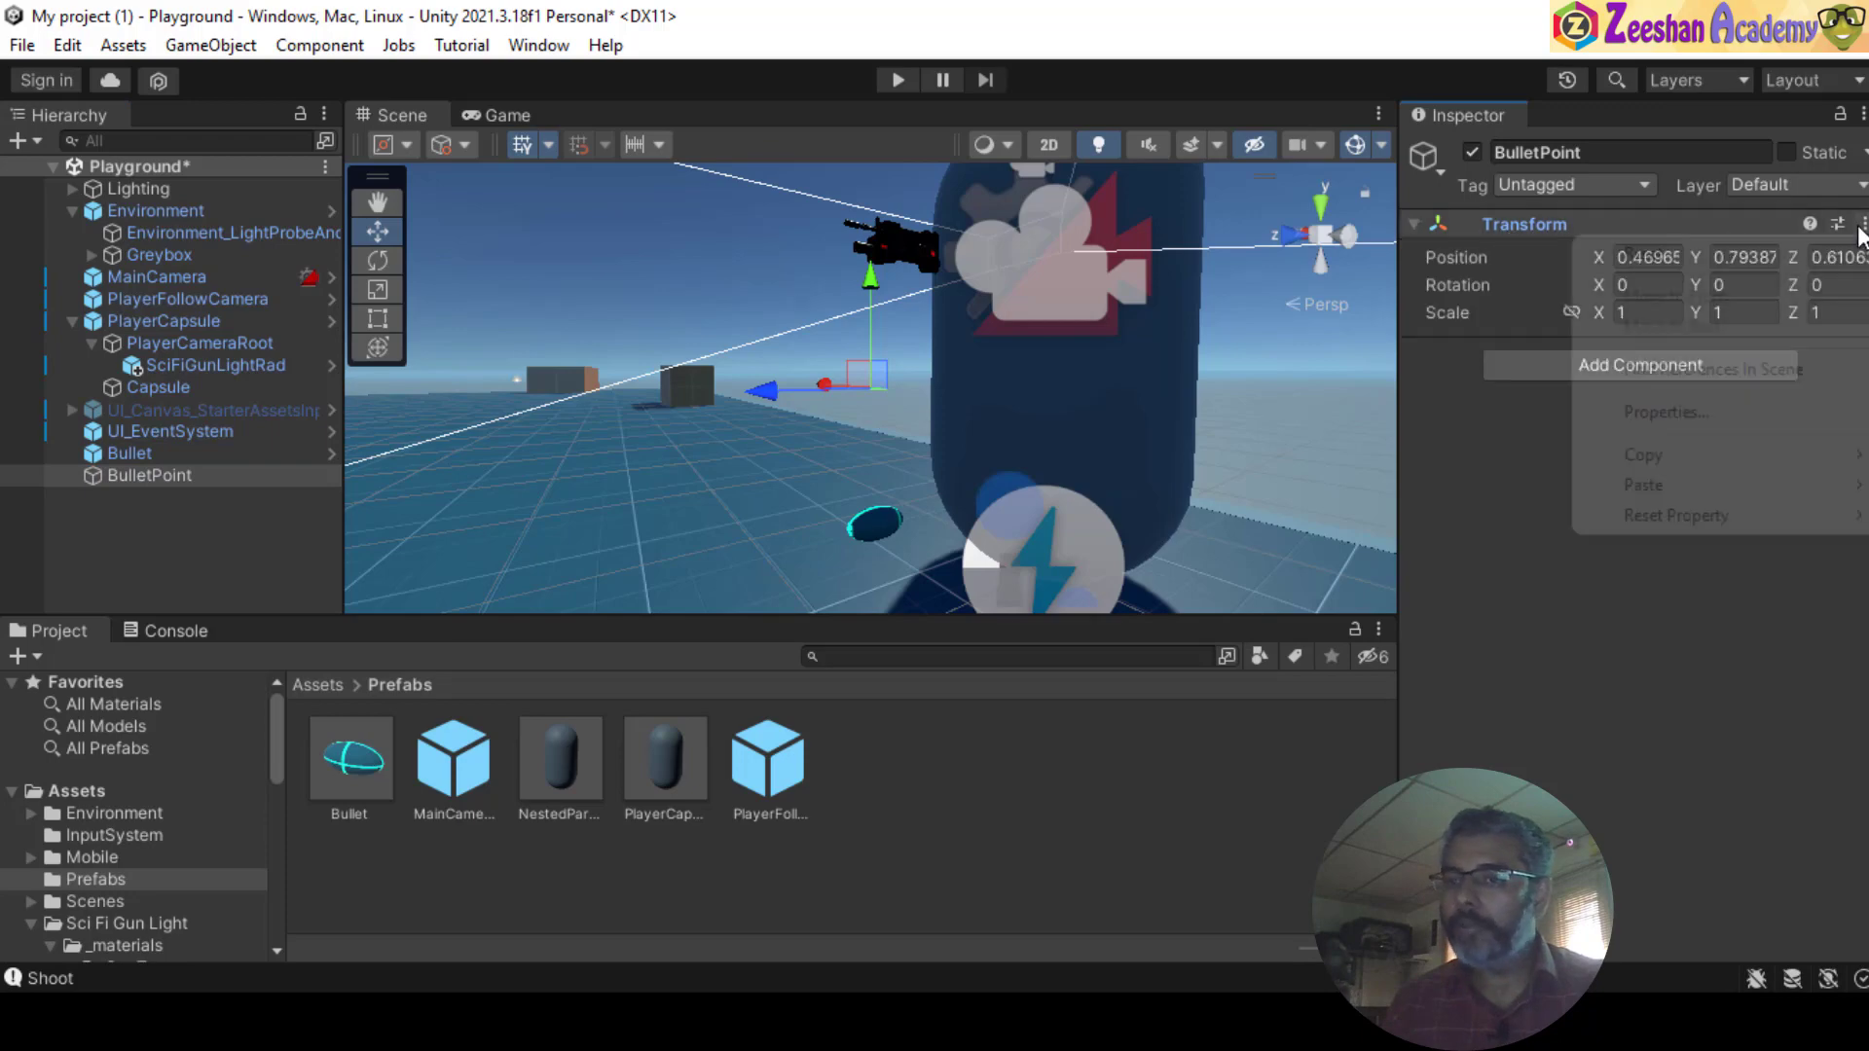
pyautogui.click(1802, 255)
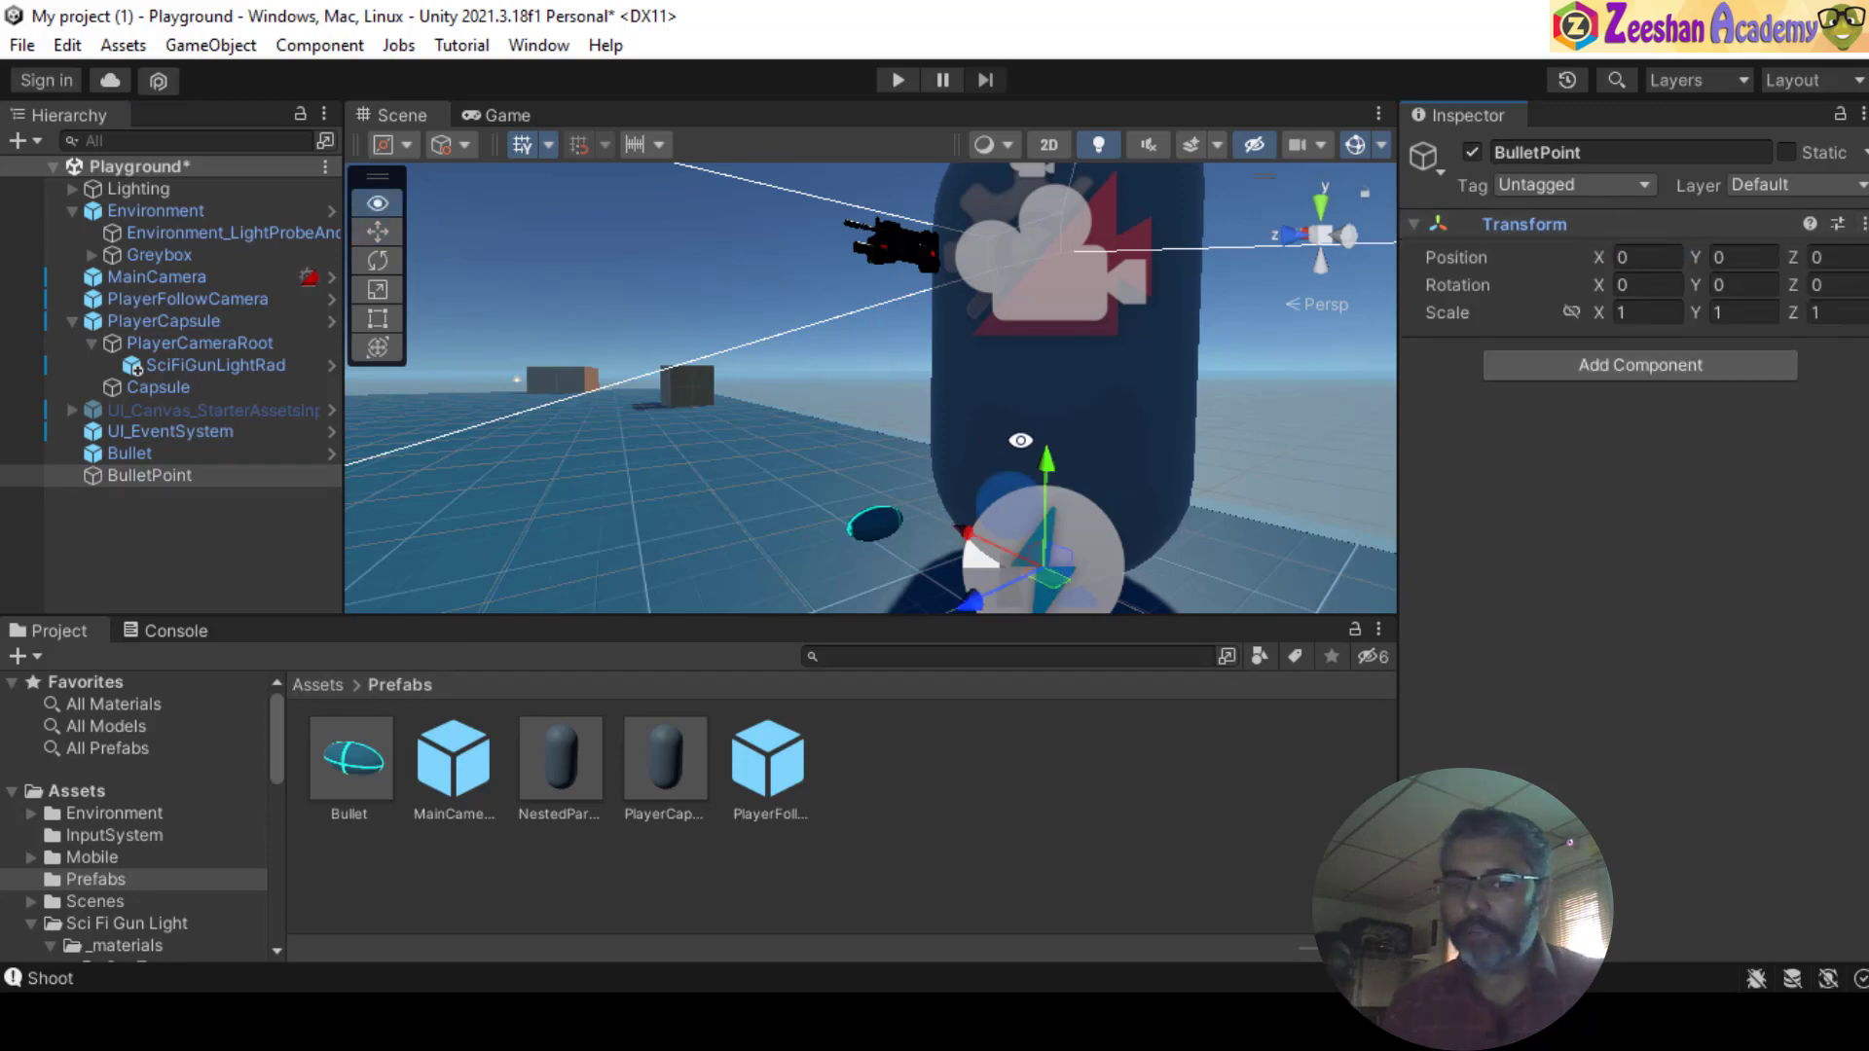
# - Move BulletPoint up and forward towards the gun, to about X 0.226, Y 1.279, Z 0.771
pyautogui.moveTo(1020, 440); pyautogui.dragTo(784, 391, button='right')
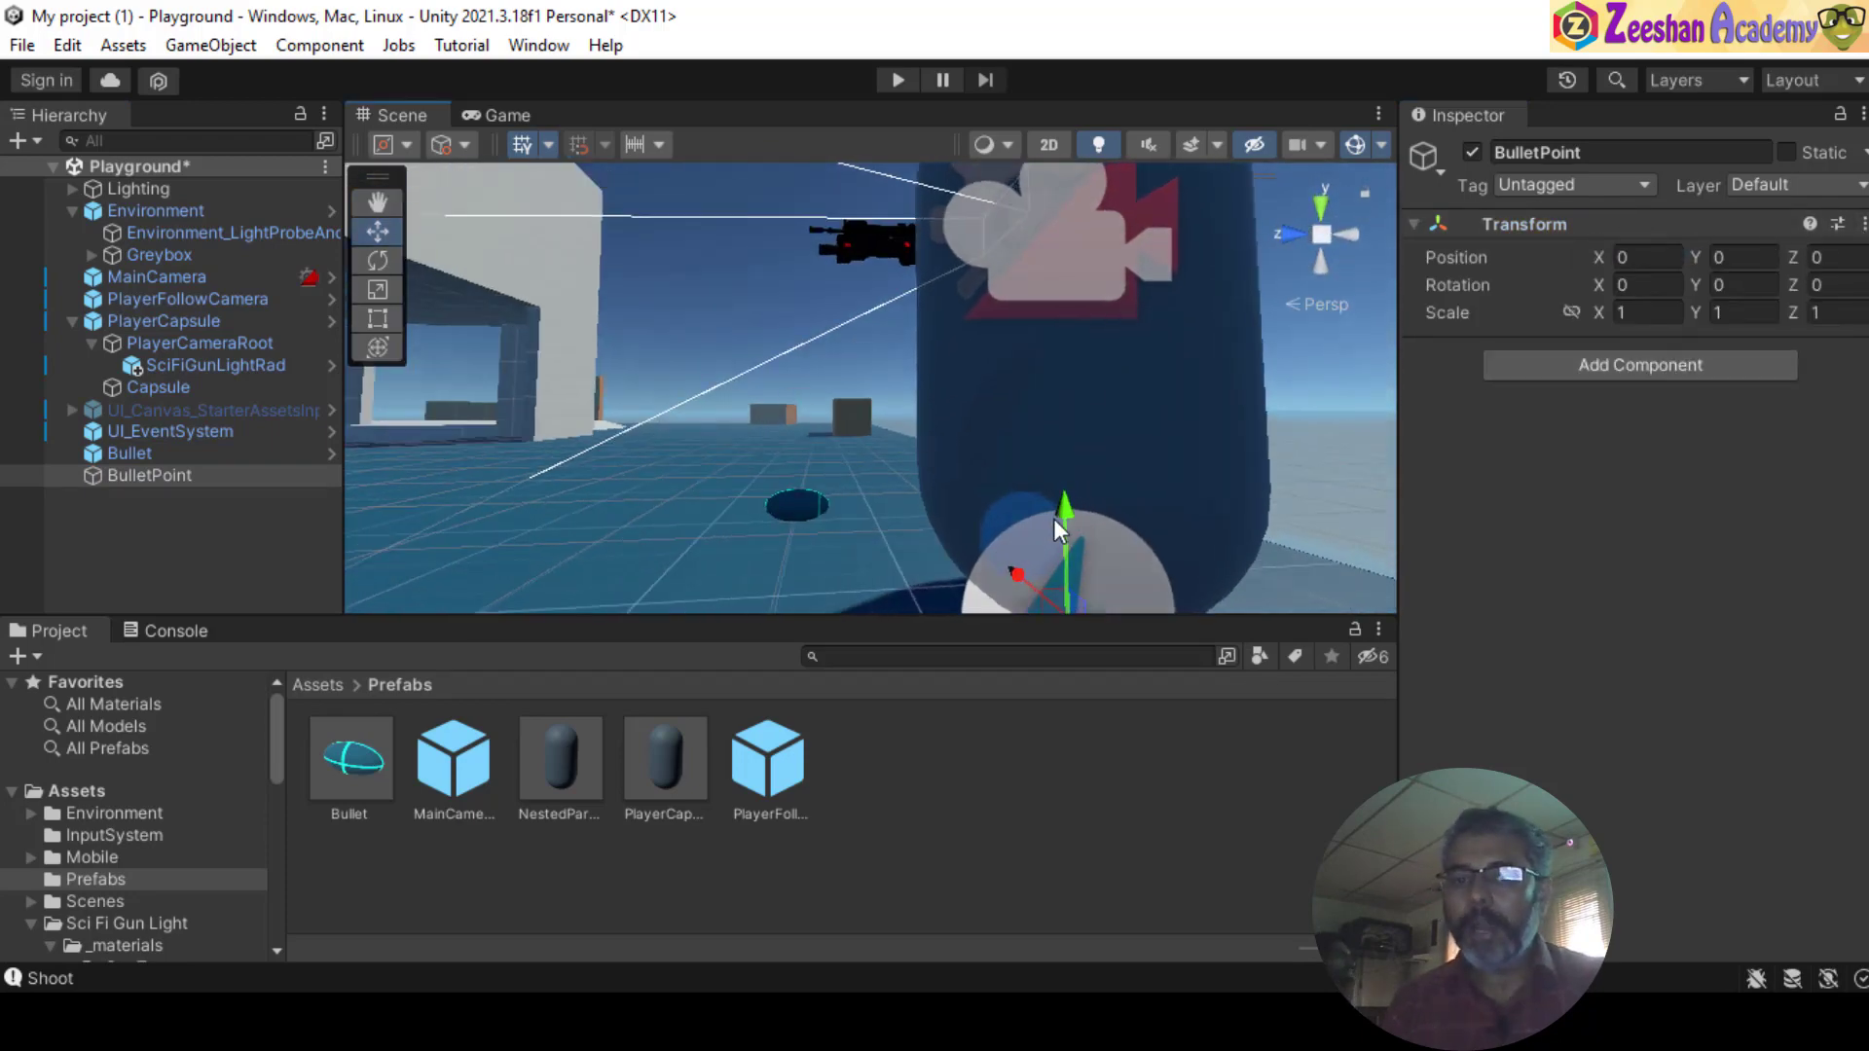
pyautogui.moveTo(1071, 500); pyautogui.dragTo(1047, 169)
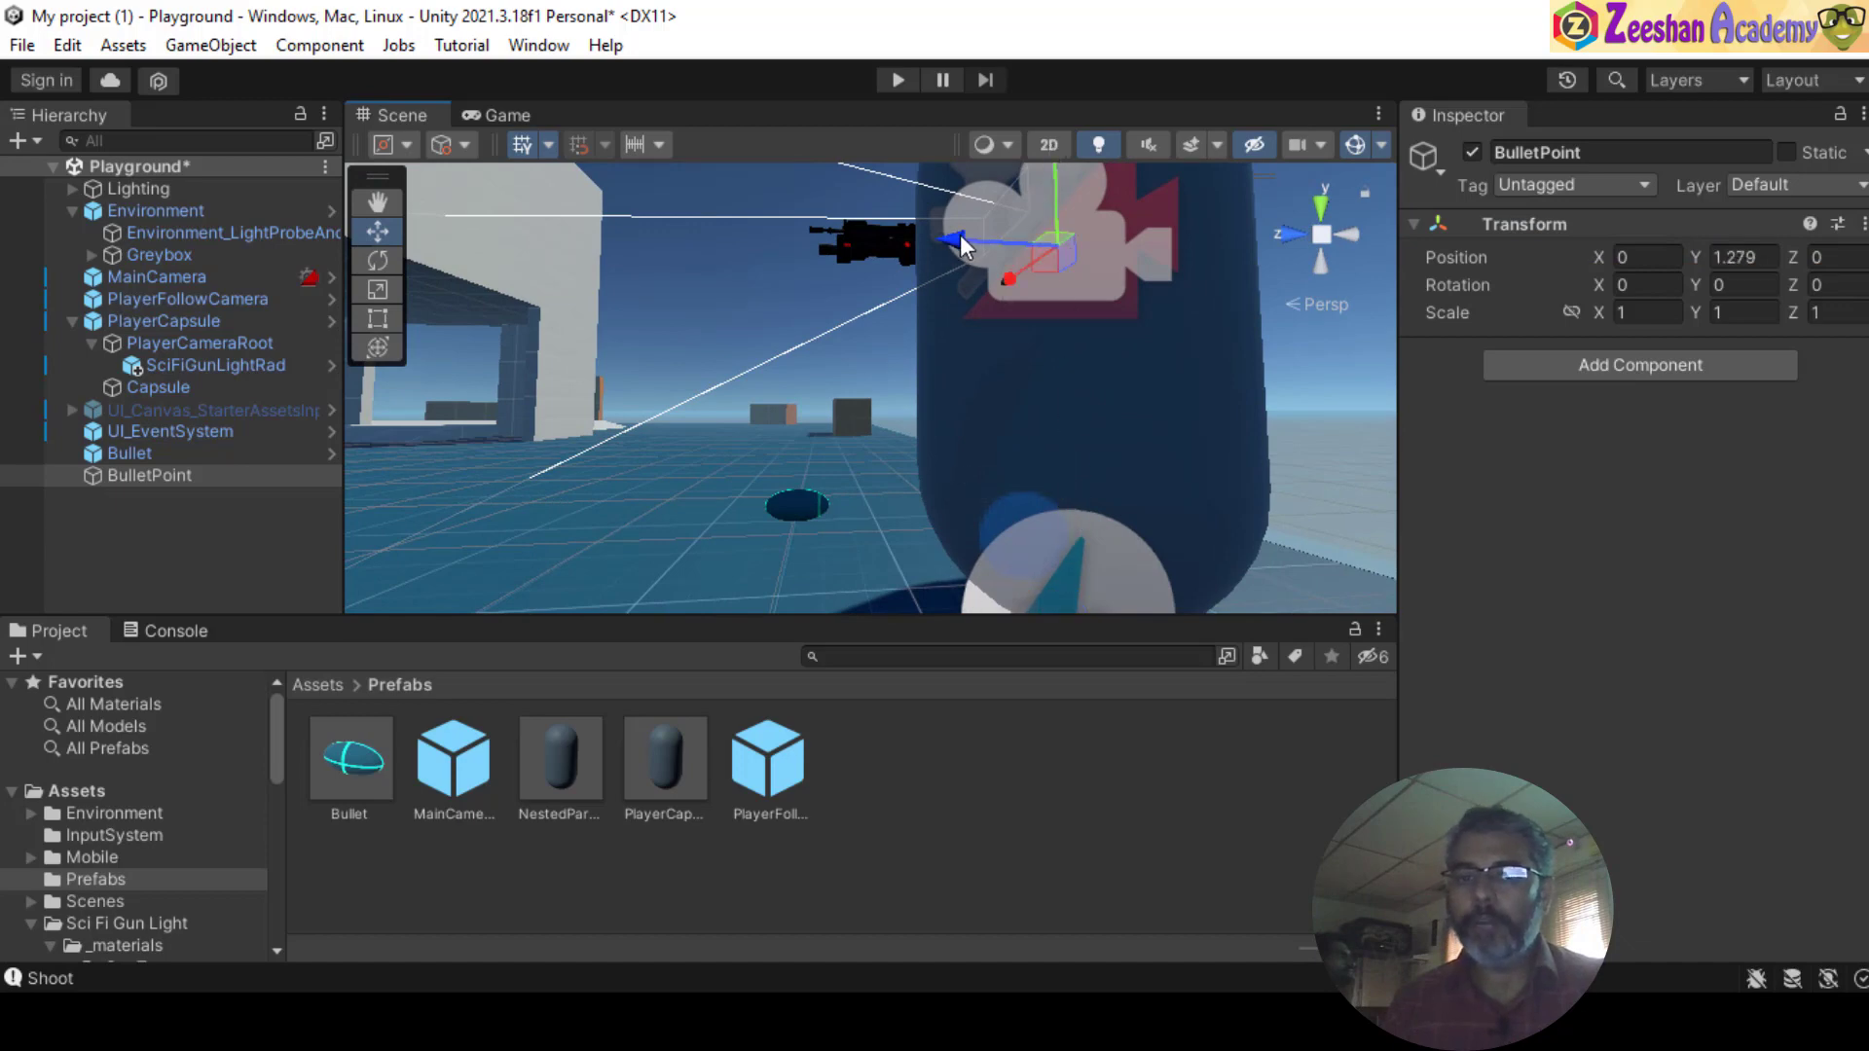
pyautogui.moveTo(960, 236); pyautogui.dragTo(733, 235)
pyautogui.keyDown('alt'); pyautogui.moveTo(769, 350); pyautogui.dragTo(1347, 431); pyautogui.keyUp('alt')
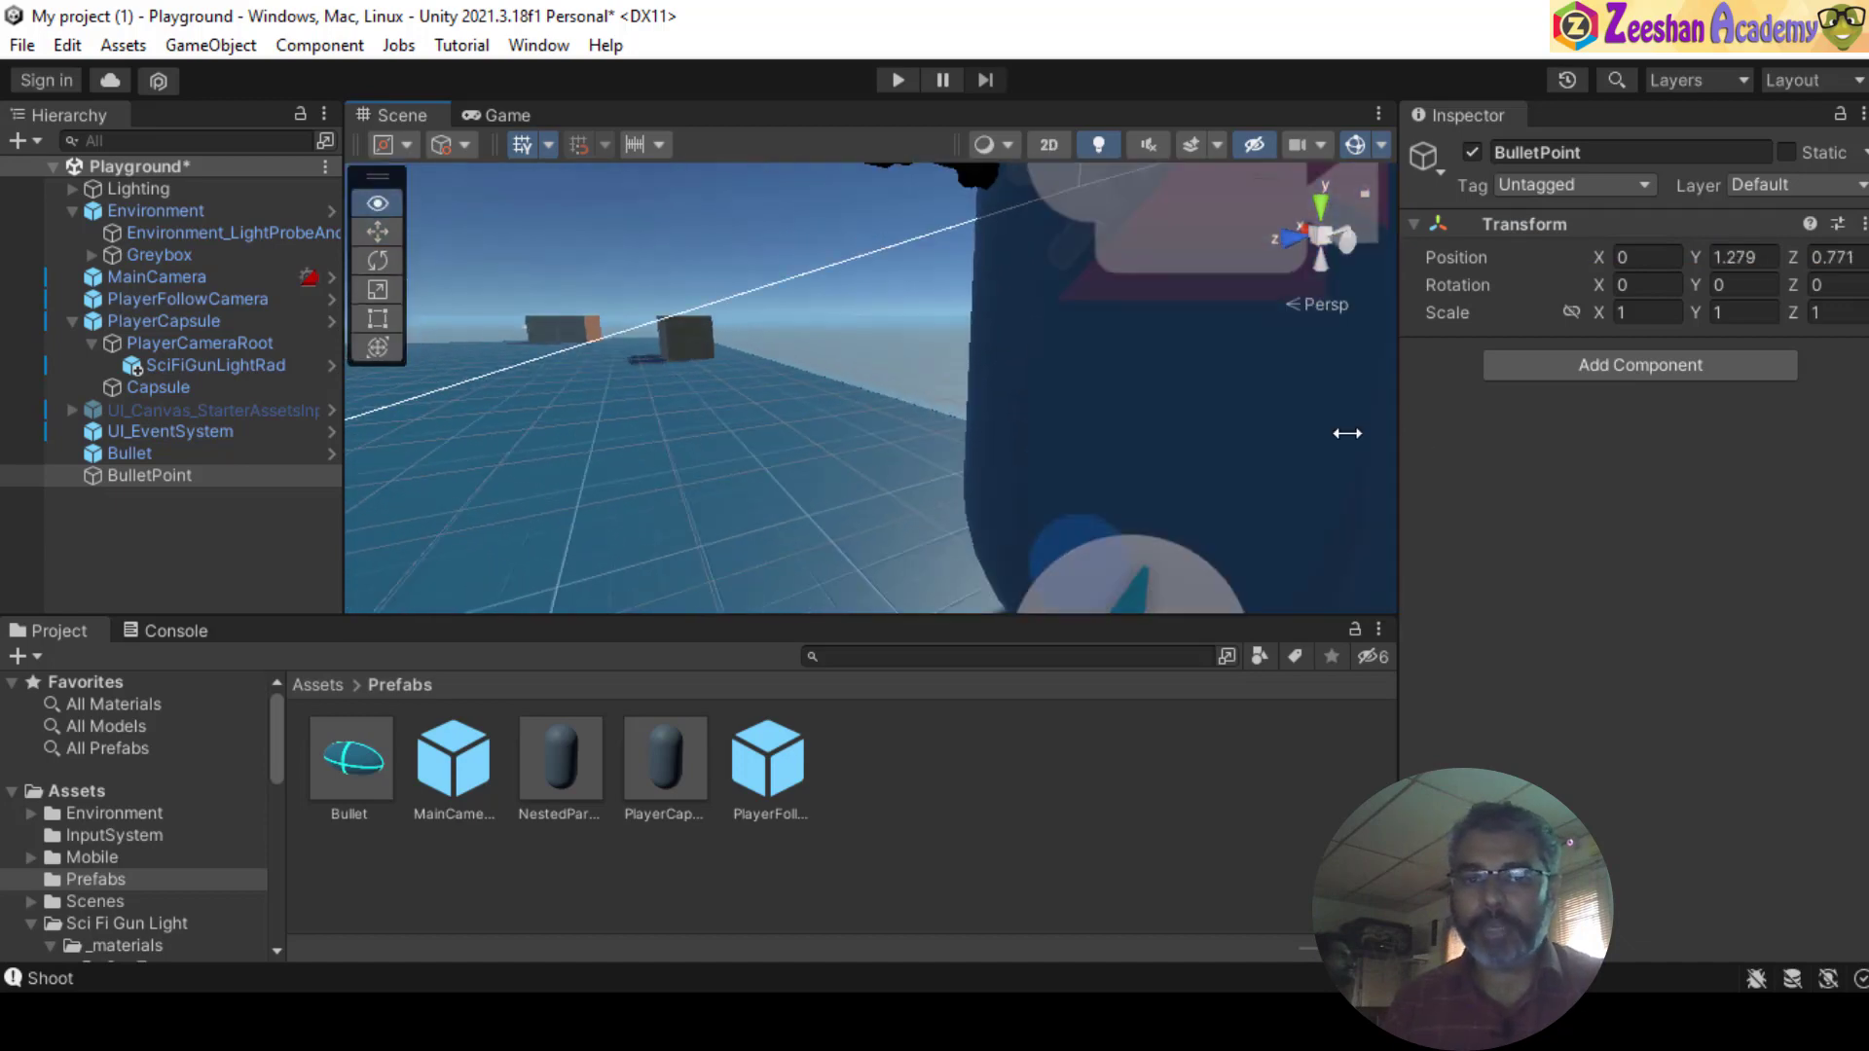
pyautogui.keyDown('alt'); pyautogui.moveTo(1019, 238); pyautogui.dragTo(1266, 467); pyautogui.keyUp('alt')
pyautogui.moveTo(1305, 545); pyautogui.dragTo(1207, 425, button='middle')
pyautogui.keyDown('alt'); pyautogui.moveTo(880, 414); pyautogui.dragTo(787, 339); pyautogui.keyUp('alt')
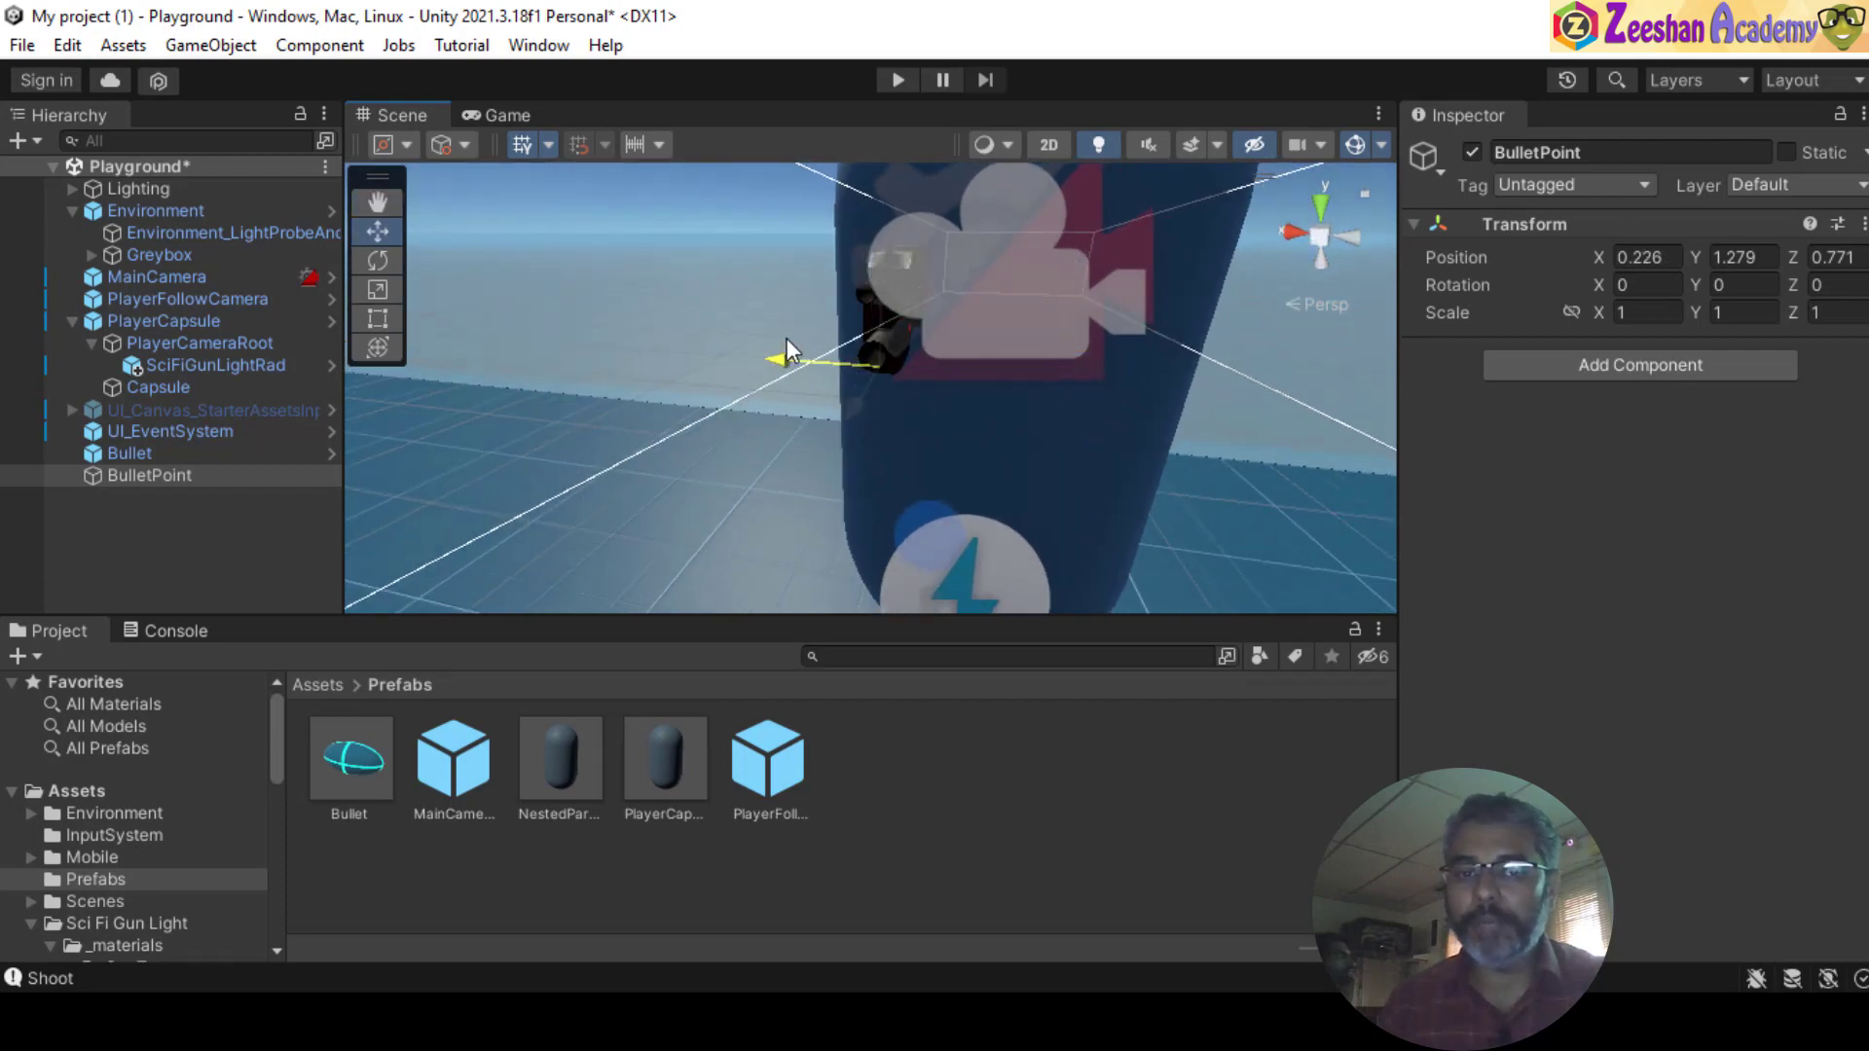
# - Align BulletPoint with the muzzle of the gun's lower barrel, at about X 0.241, Y 1.3085, Z 0.808
pyautogui.keyDown('alt'); pyautogui.moveTo(915, 433); pyautogui.dragTo(967, 365, button='right'); pyautogui.keyUp('alt')
pyautogui.moveTo(968, 365); pyautogui.dragTo(905, 424, button='middle')
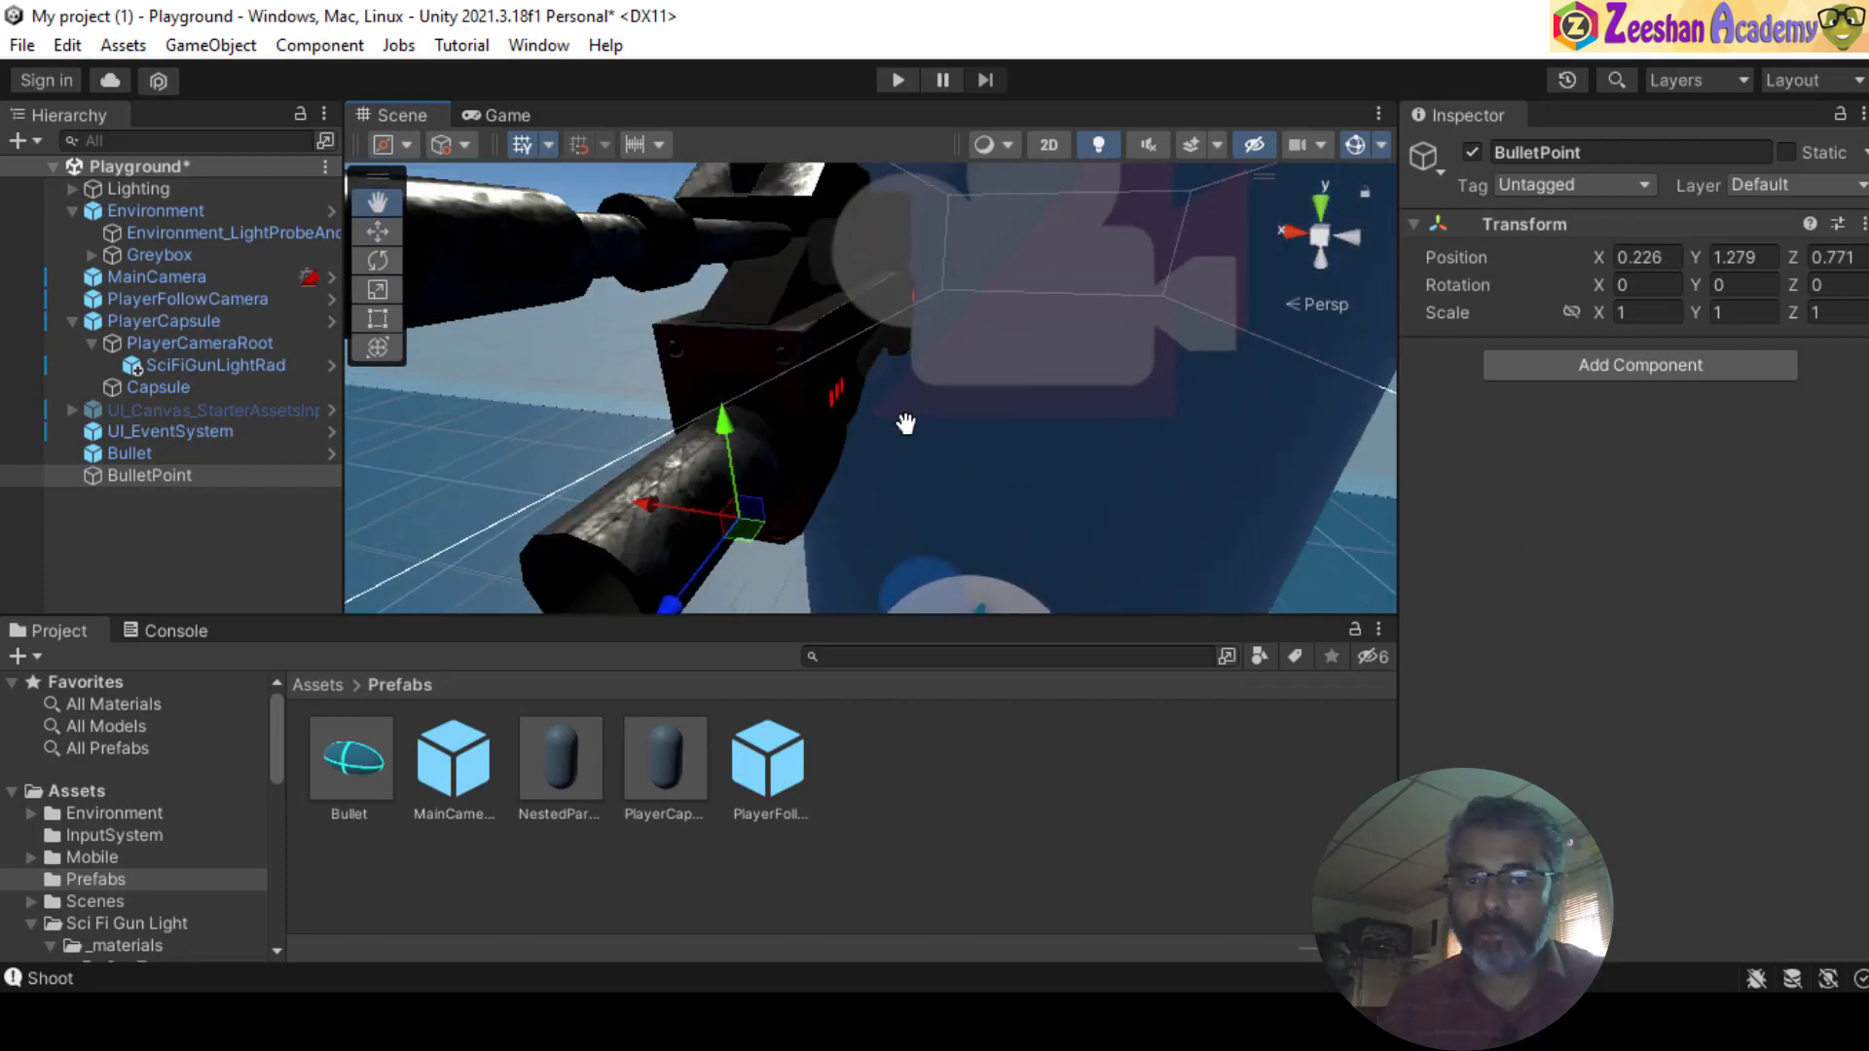
pyautogui.keyDown('alt'); pyautogui.moveTo(905, 423); pyautogui.dragTo(867, 433); pyautogui.keyUp('alt')
pyautogui.keyDown('alt'); pyautogui.moveTo(876, 438); pyautogui.dragTo(1389, 523, button='right'); pyautogui.keyUp('alt')
pyautogui.keyDown('alt'); pyautogui.moveTo(1052, 438); pyautogui.dragTo(1006, 409); pyautogui.keyUp('alt')
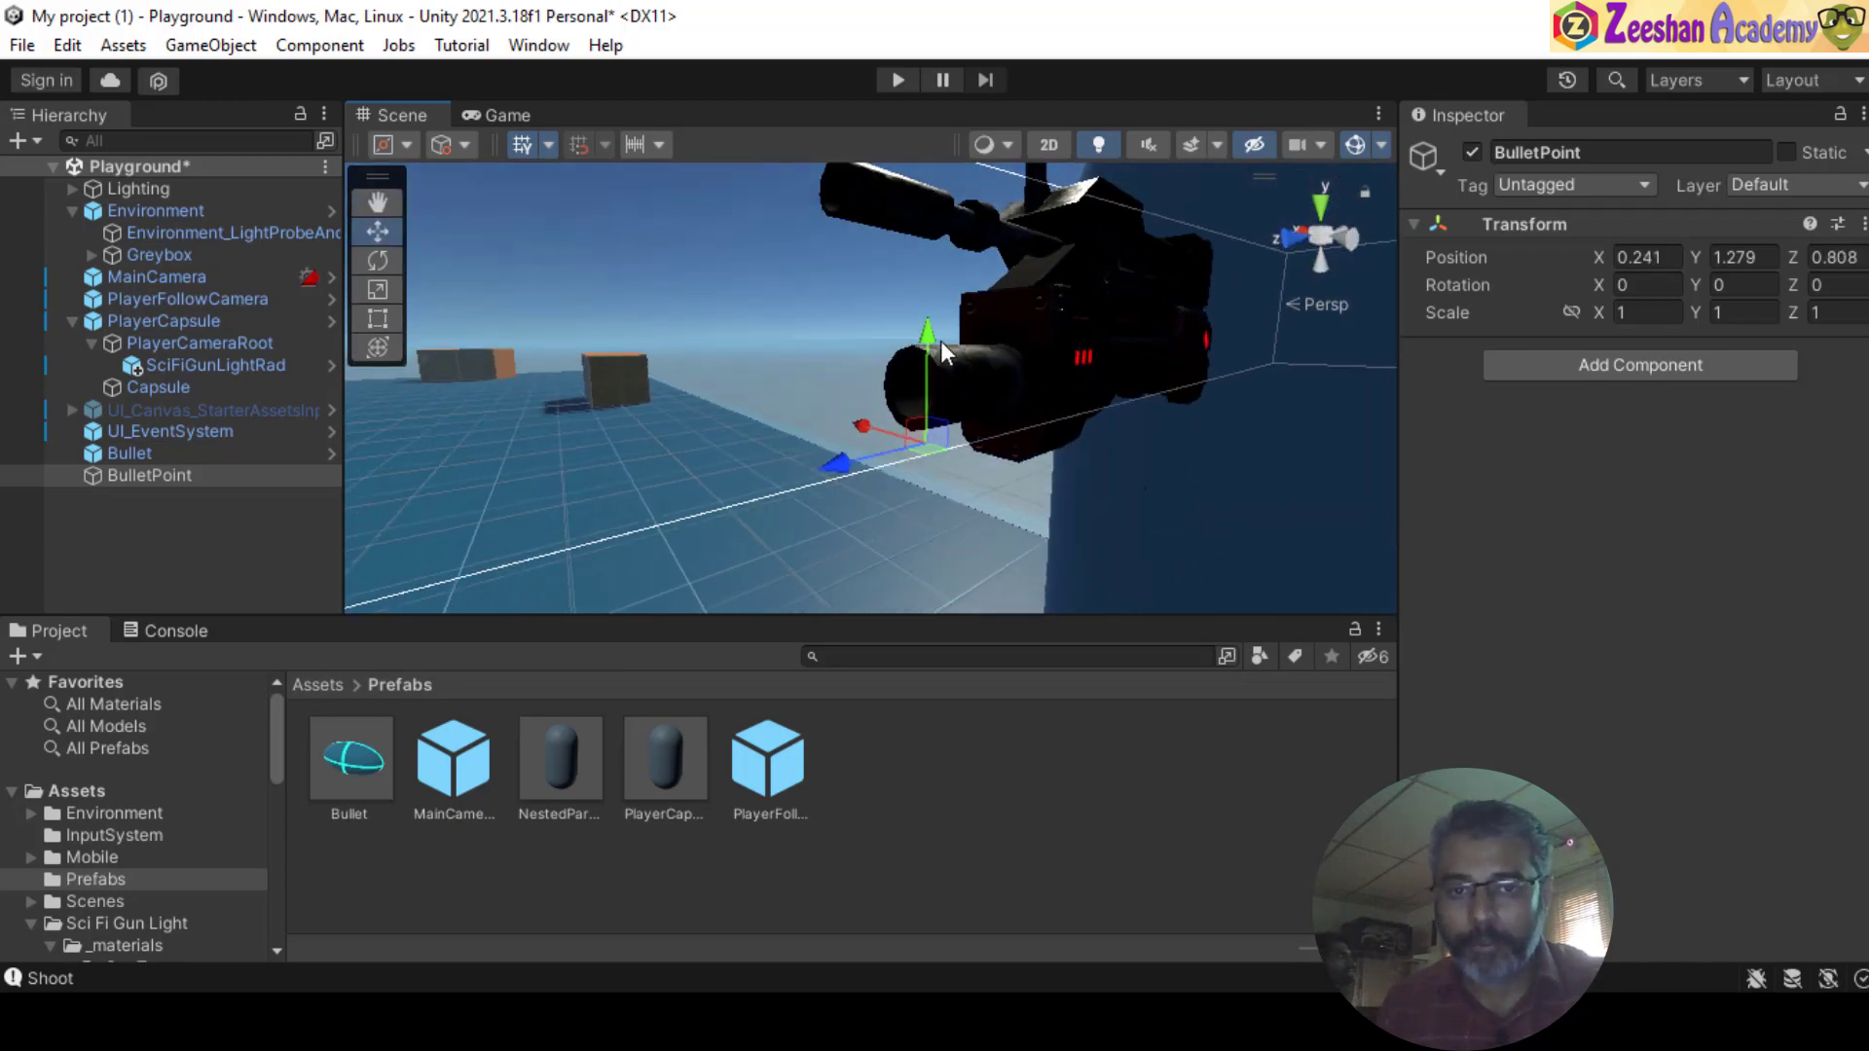
pyautogui.moveTo(928, 331); pyautogui.dragTo(928, 273)
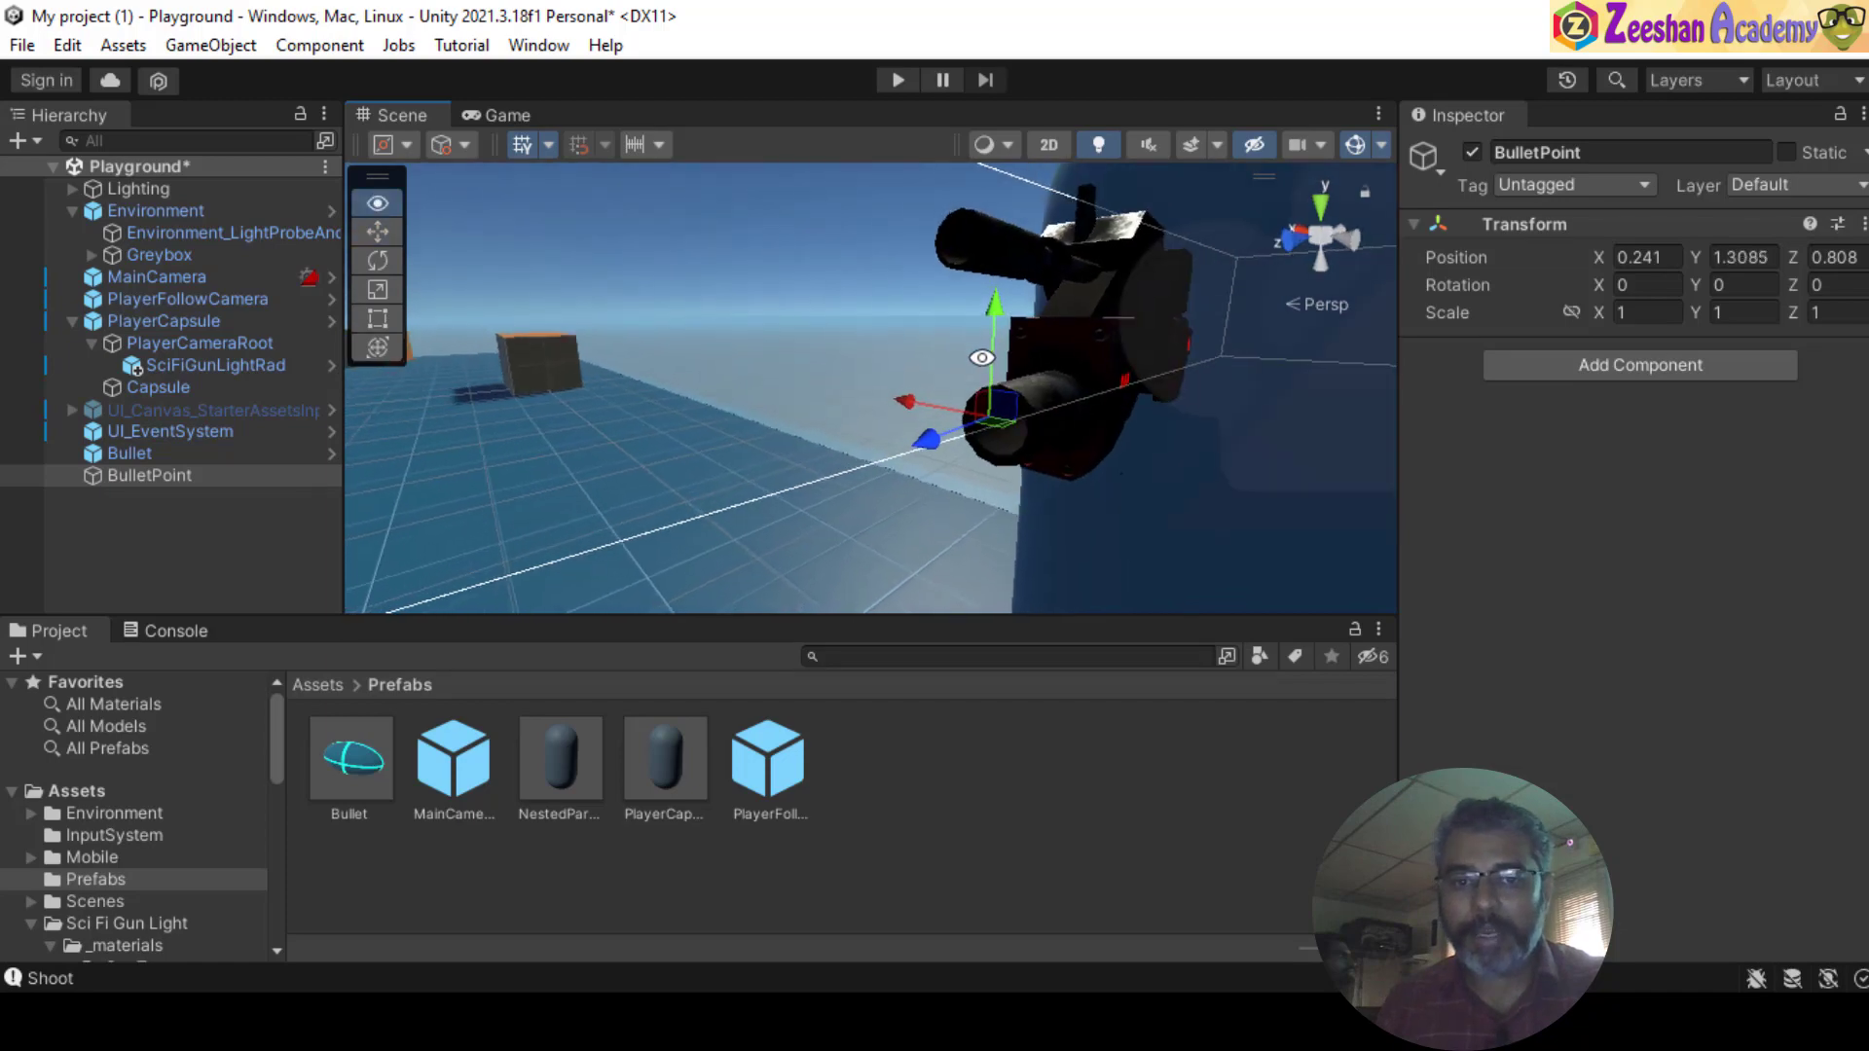
# - Check the gun in the Game view and move BulletPoint to the upper barrel's muzzle, about X 0.2211, Y 1.3841, Z 0.8799
pyautogui.click(510, 113)
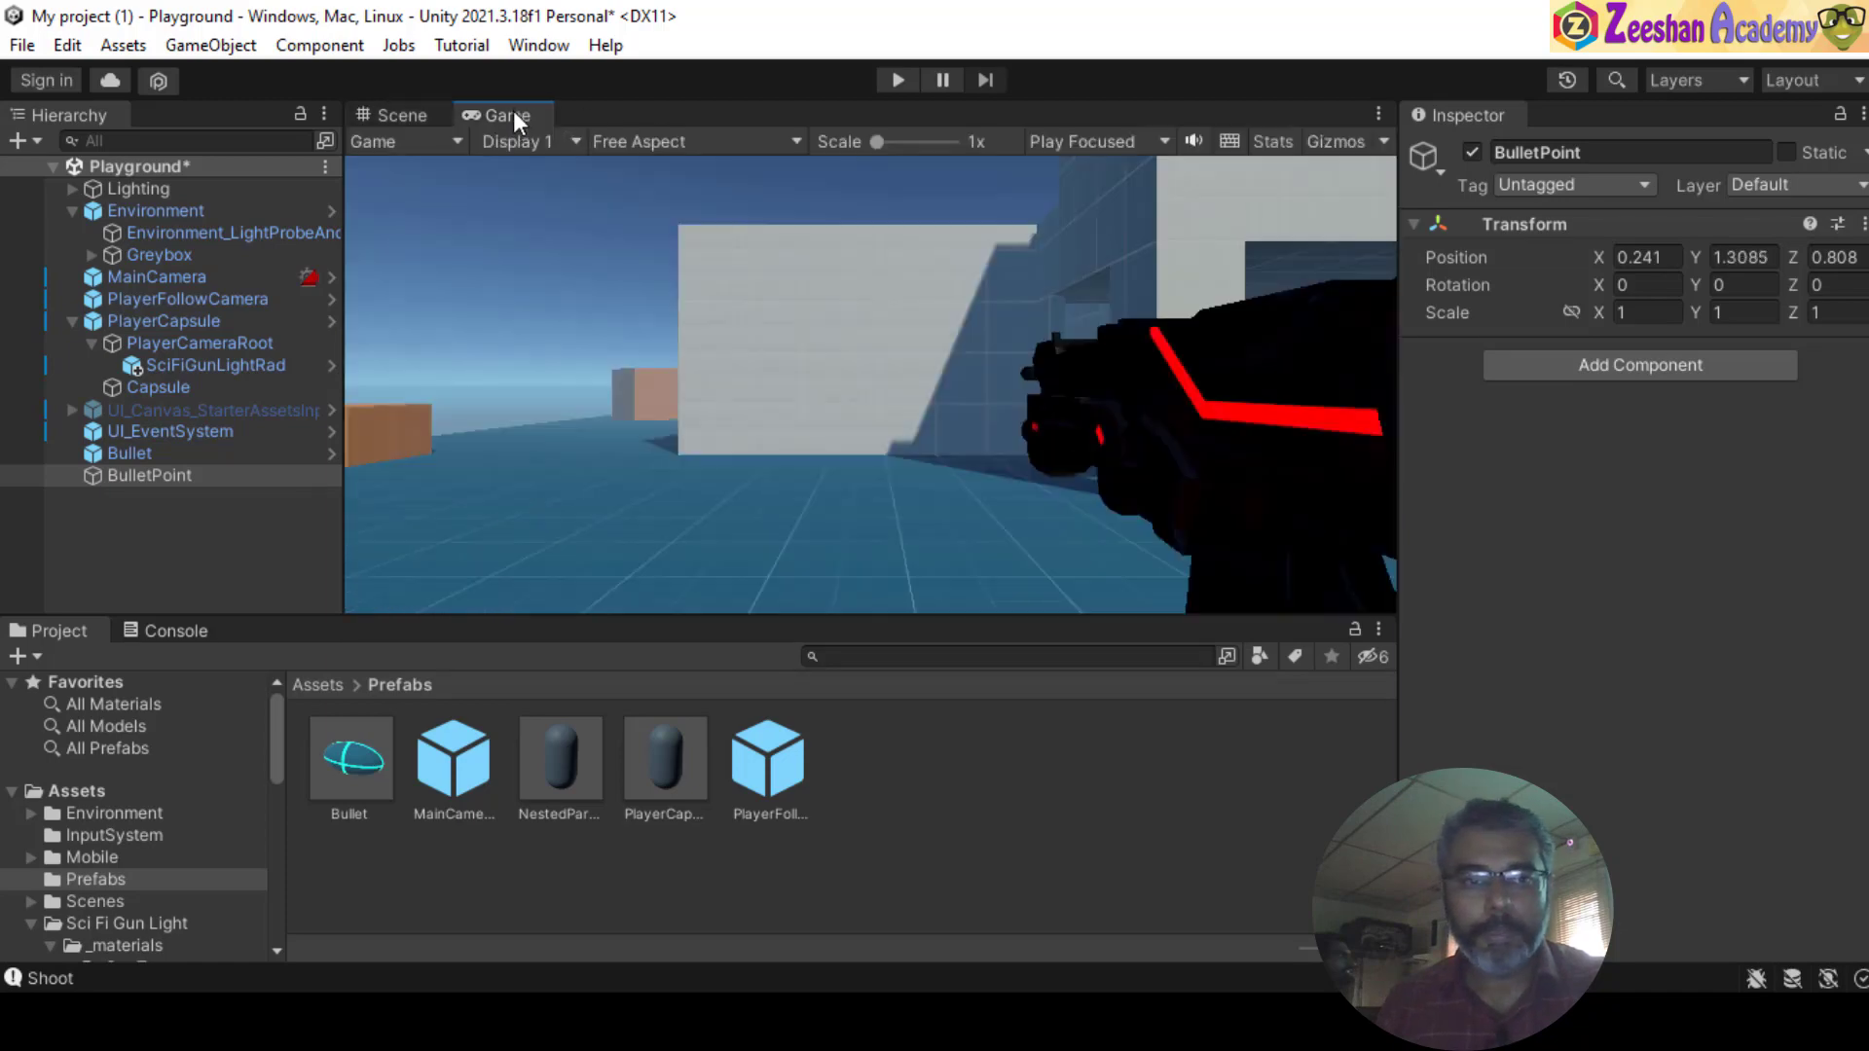
pyautogui.click(443, 114)
pyautogui.moveTo(993, 304); pyautogui.dragTo(780, 400)
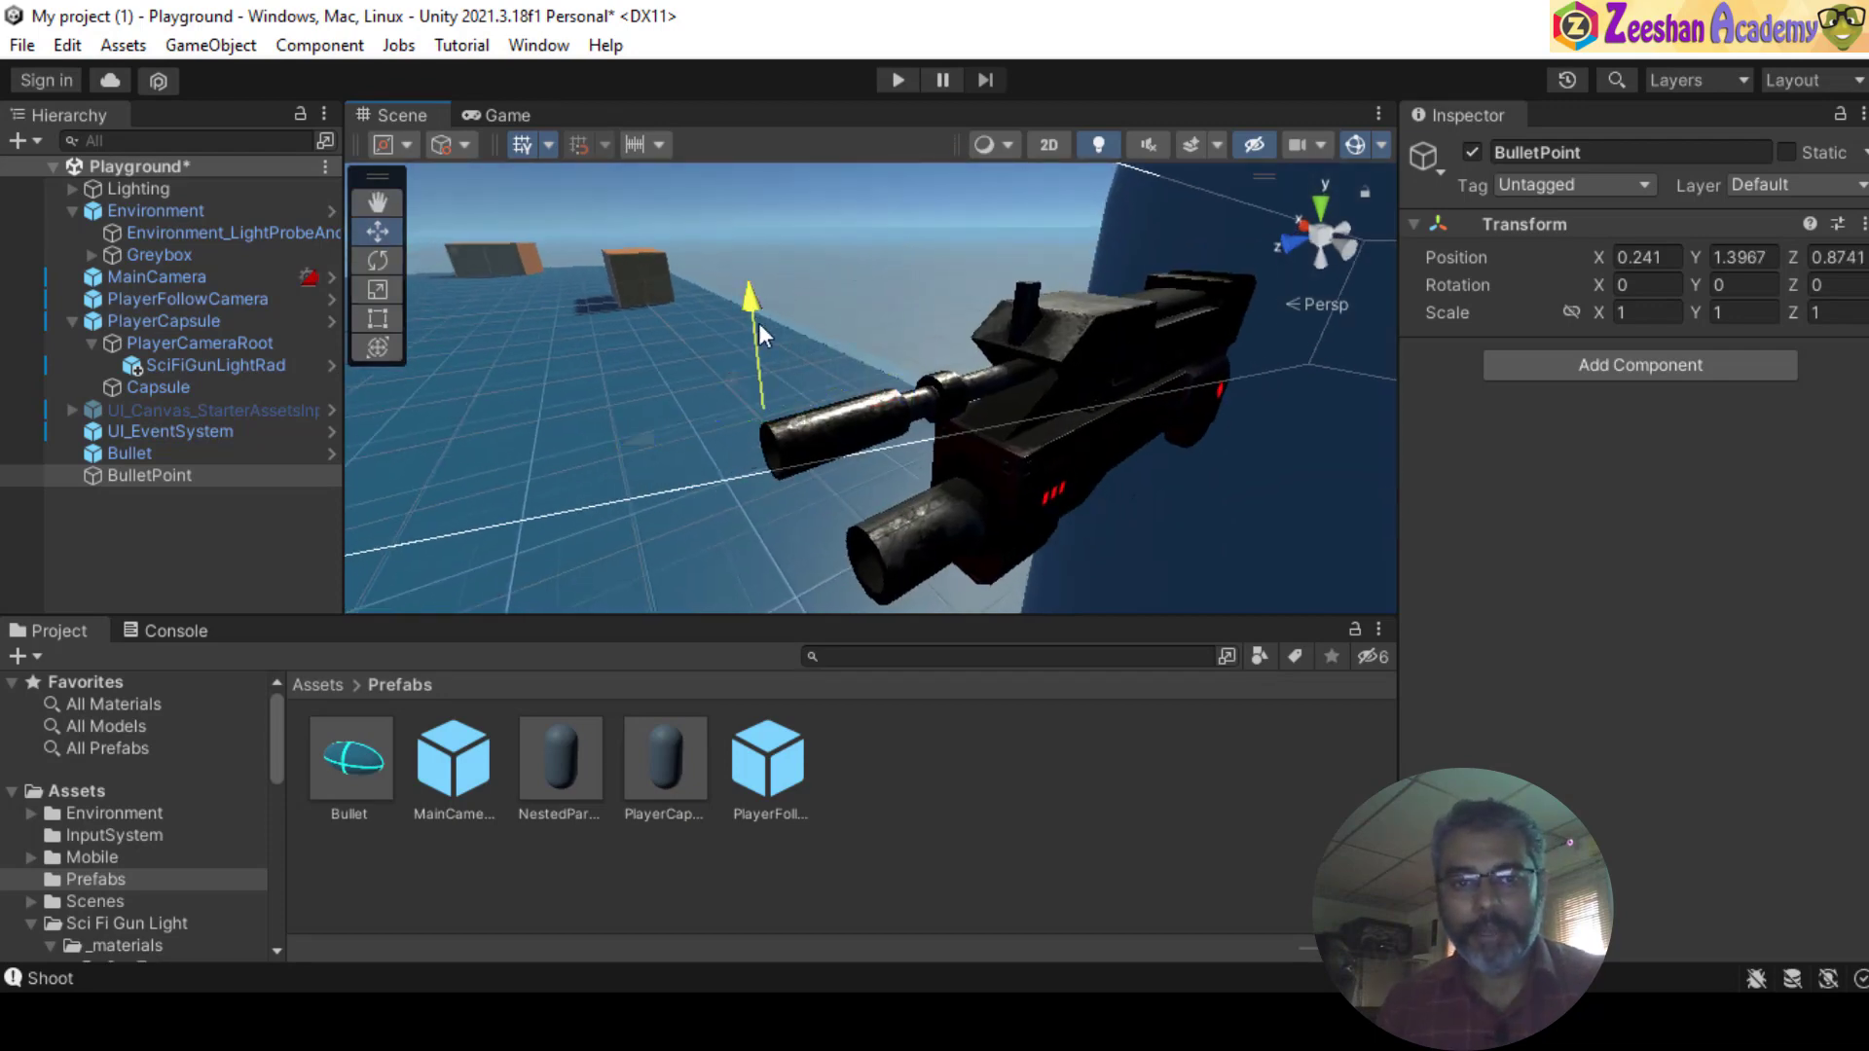
pyautogui.moveTo(757, 323); pyautogui.dragTo(961, 265)
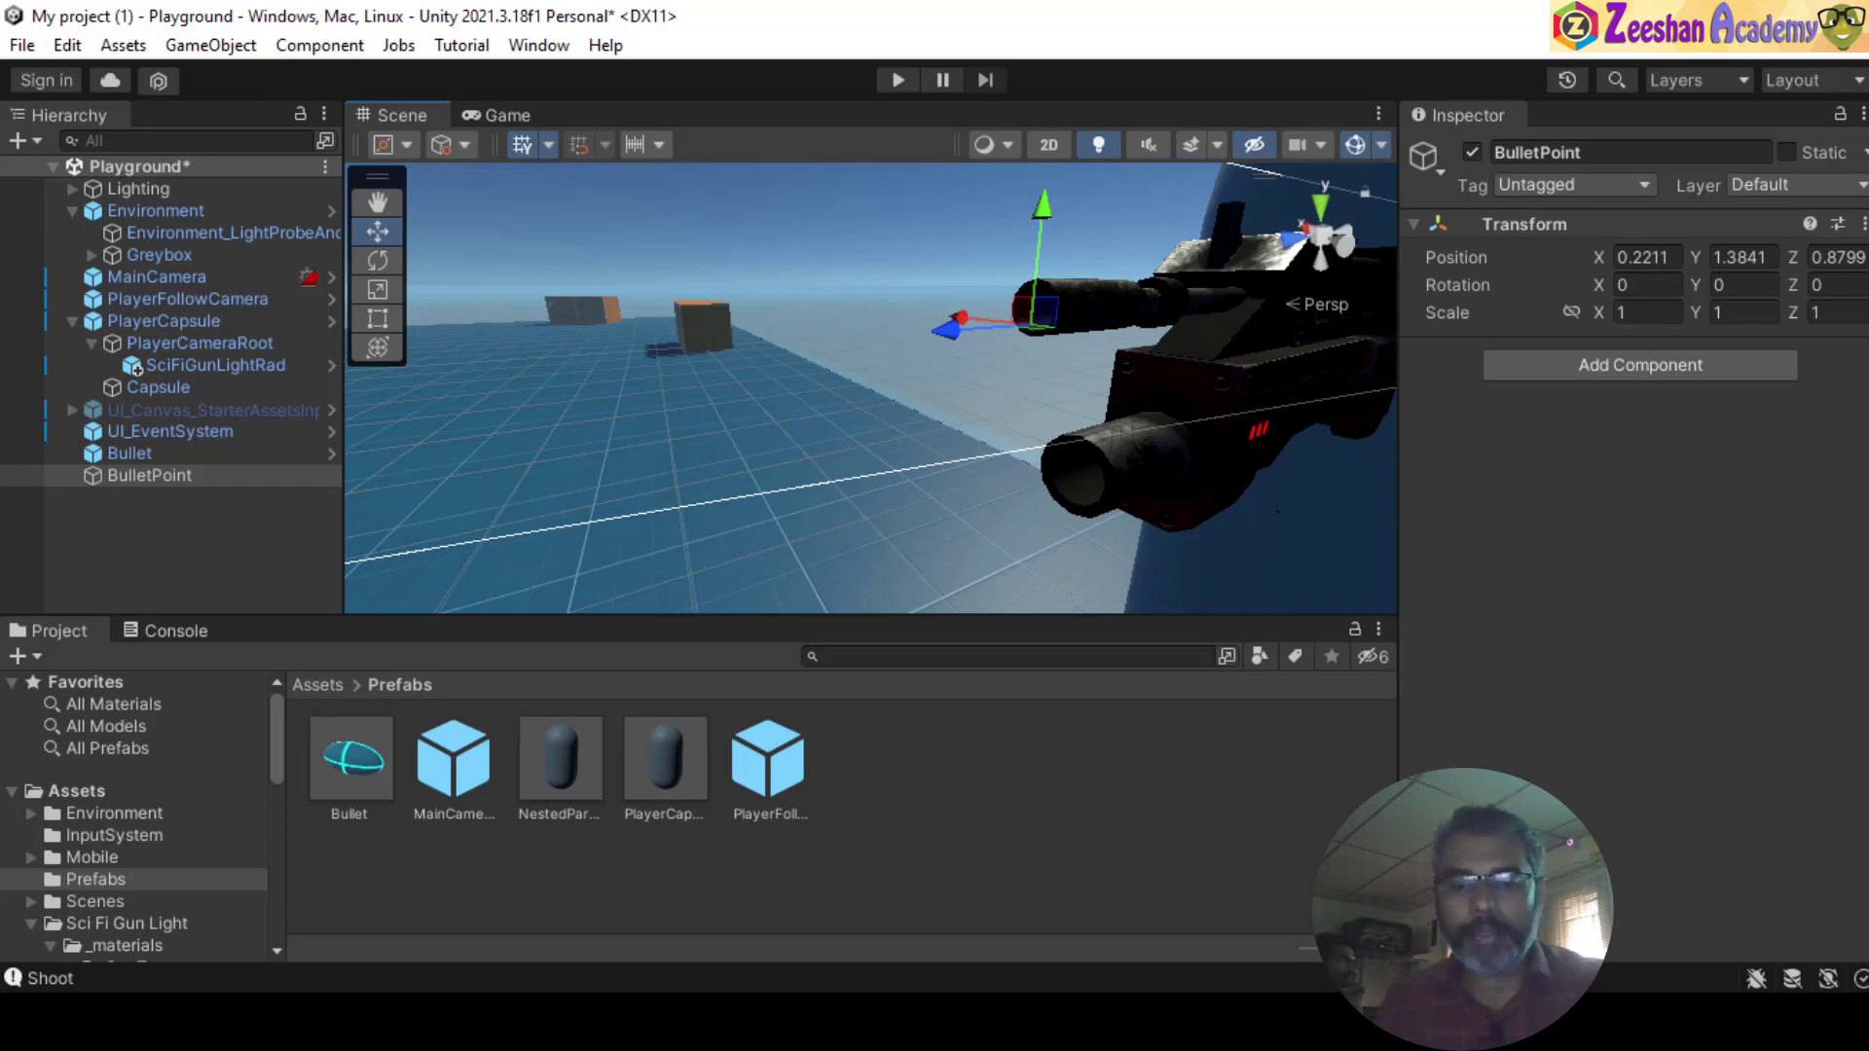
# - In Visual Studio Code, copy the bullet Instantiate, AddForce and Destroy lines from Gun.cs into GunShoot.cs, below Debug.Log in Shoot()
pyautogui.hotkey('alt', 'Tab')
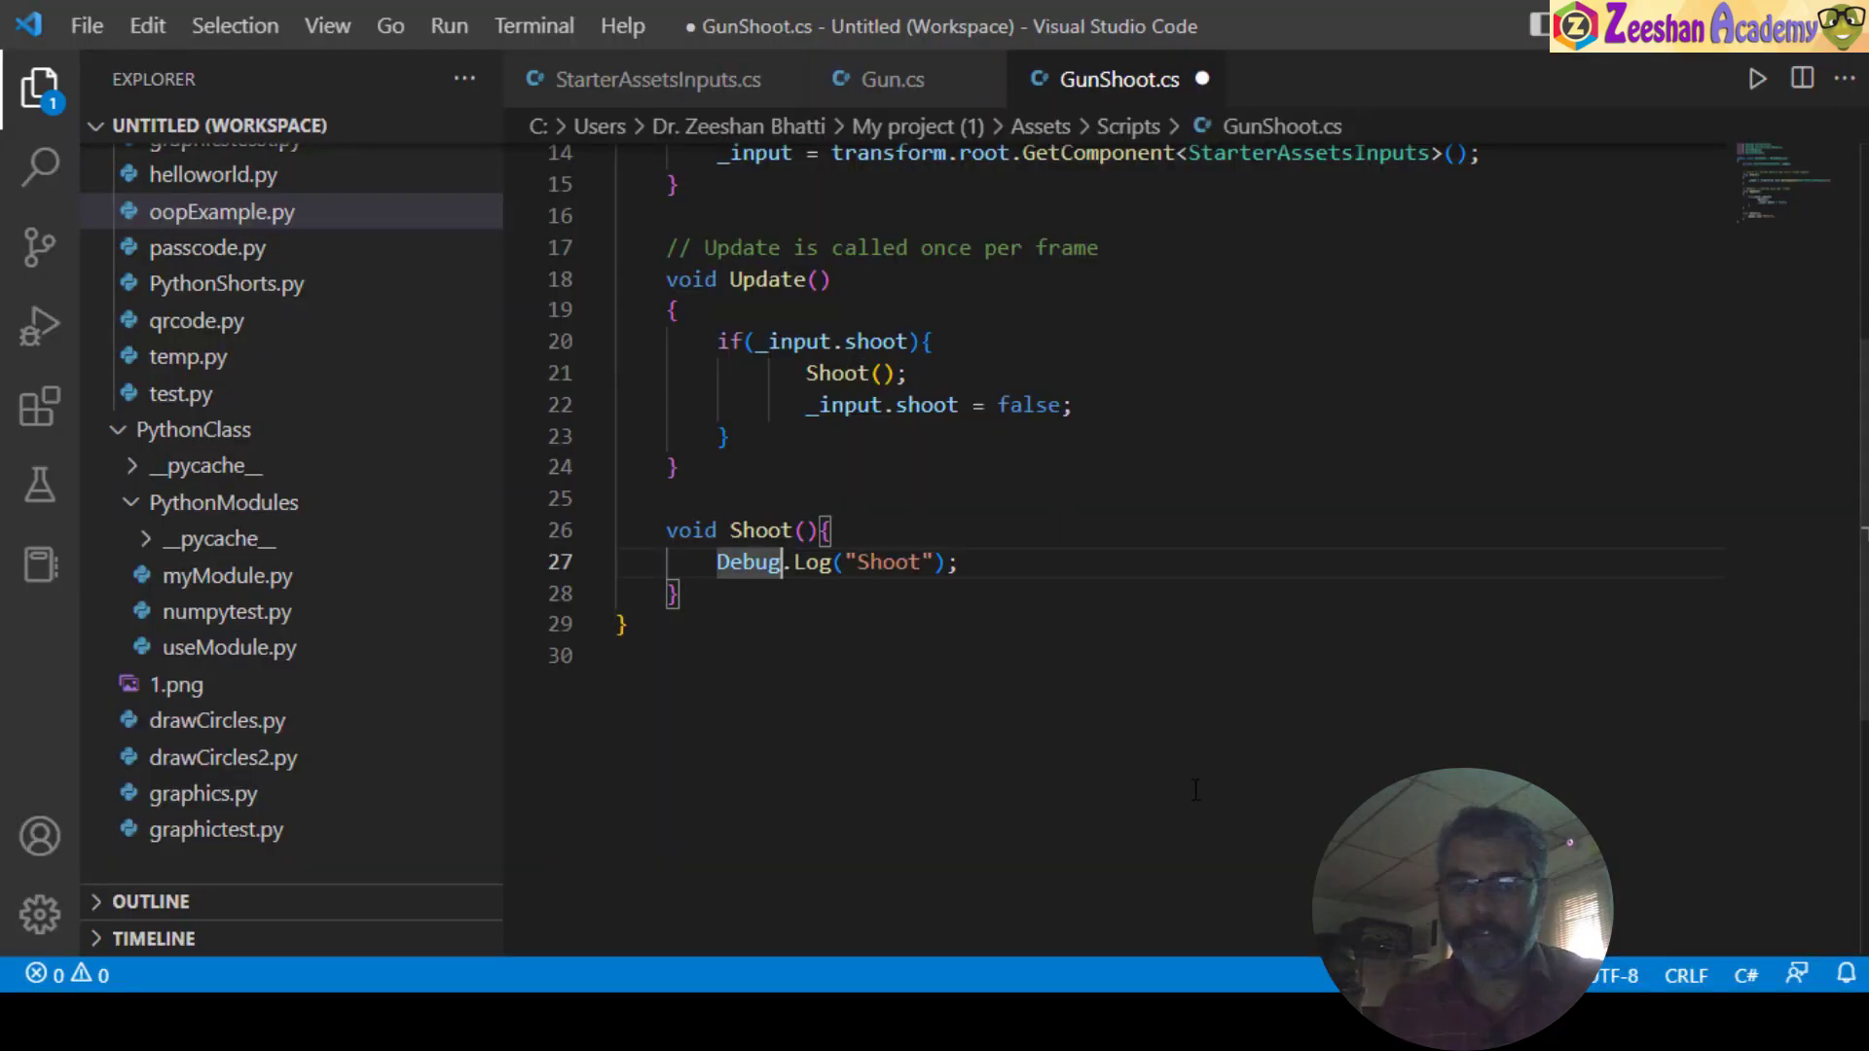
pyautogui.click(891, 80)
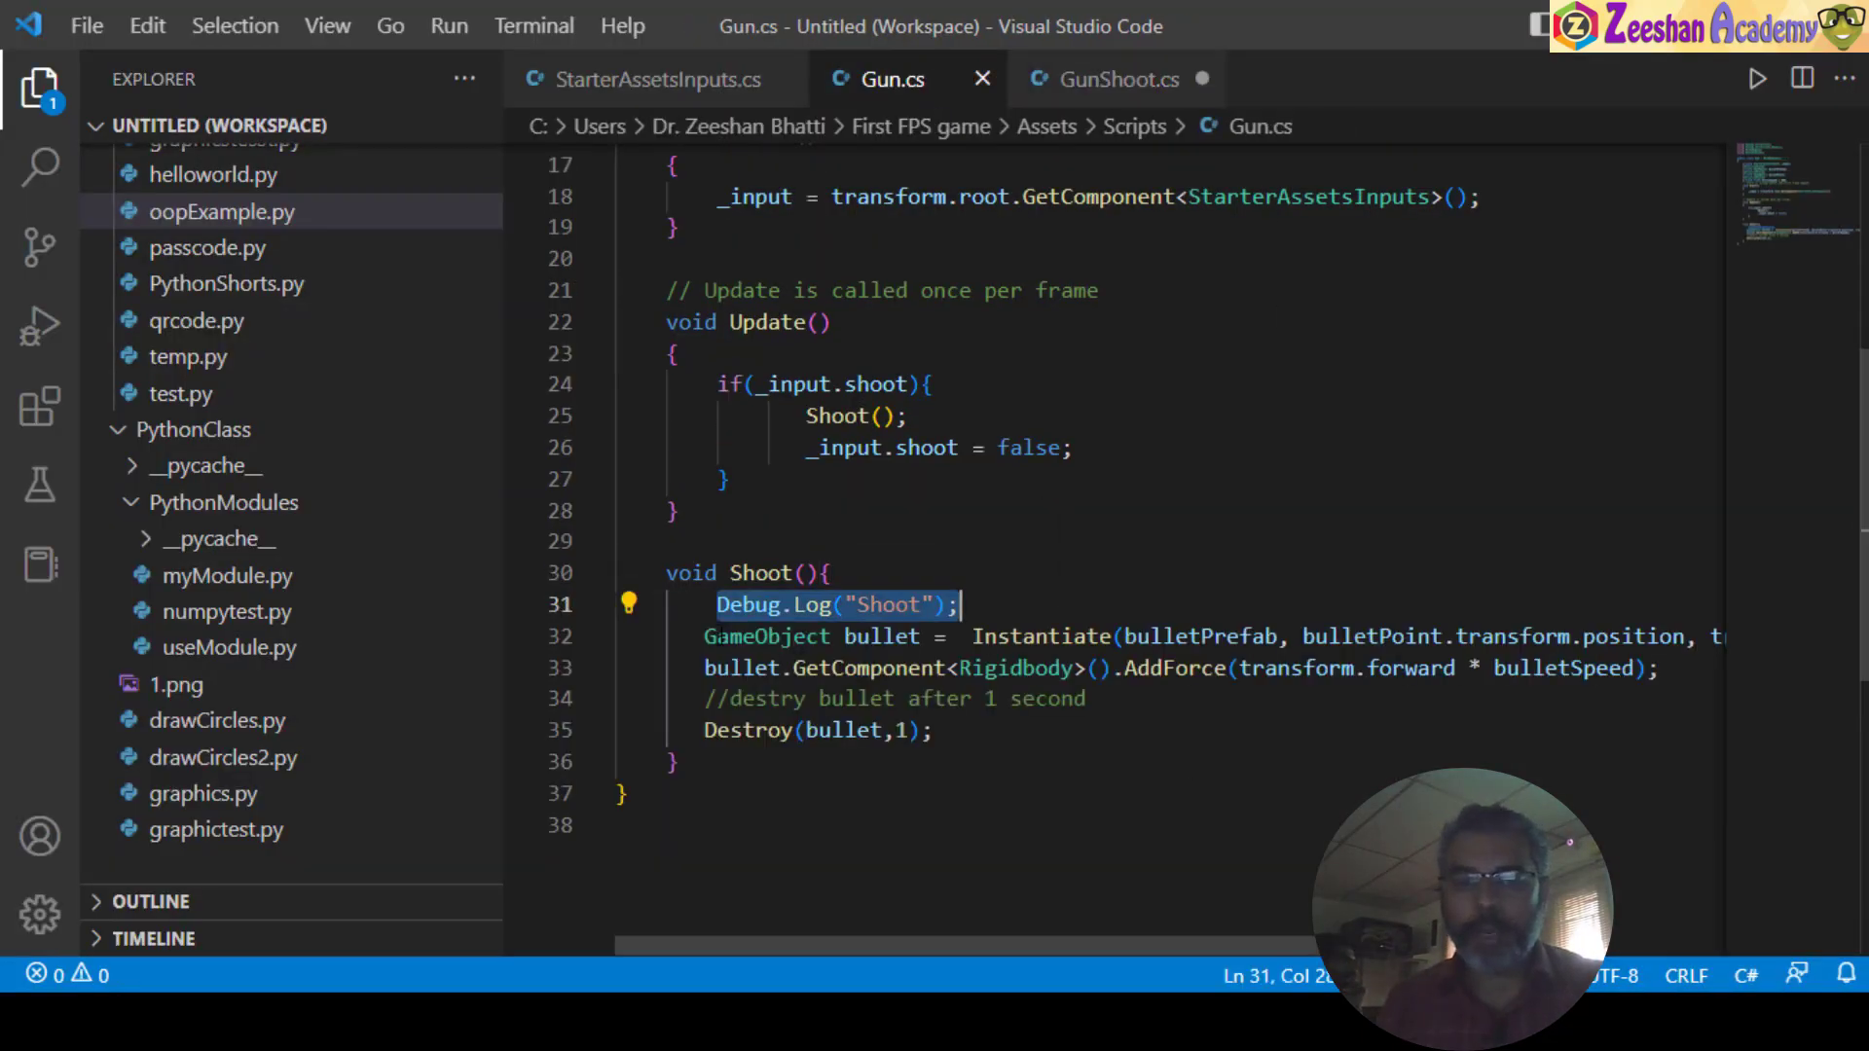
pyautogui.moveTo(702, 636); pyautogui.dragTo(1009, 728)
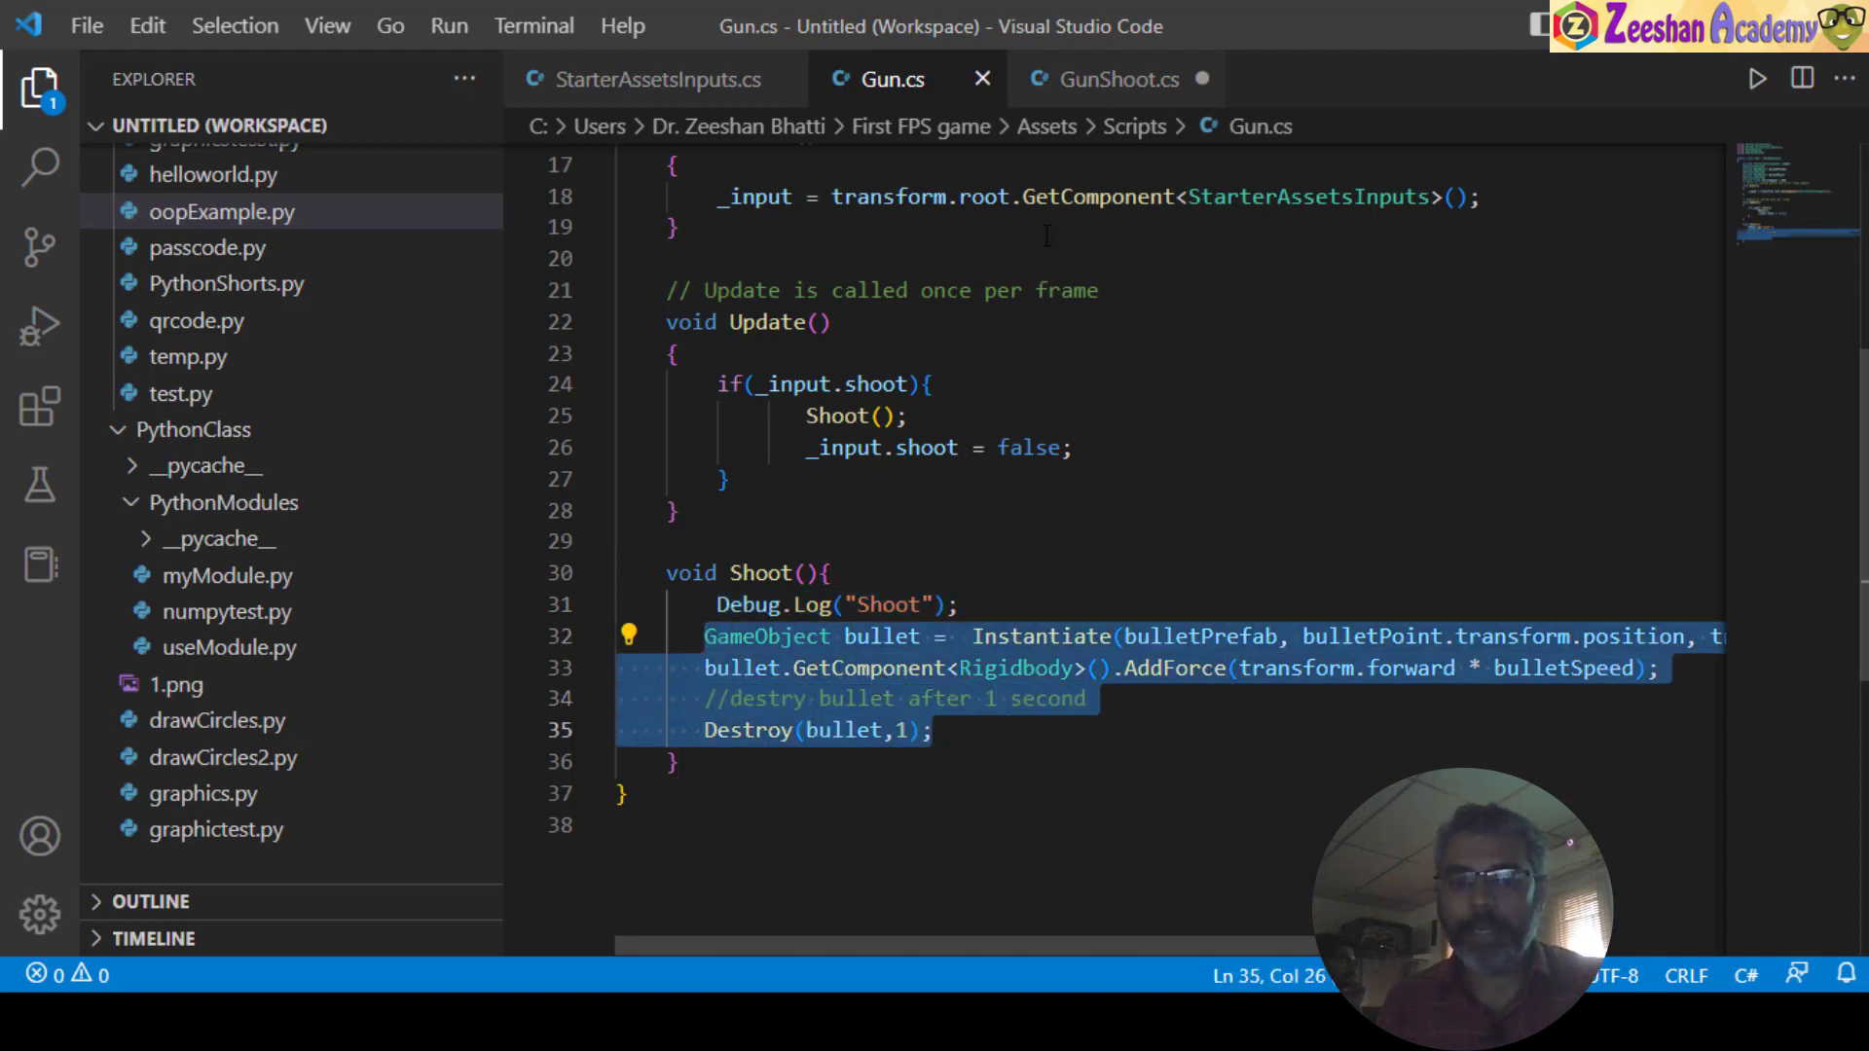
pyautogui.click(1110, 79)
pyautogui.click(1041, 572)
pyautogui.press('Return')
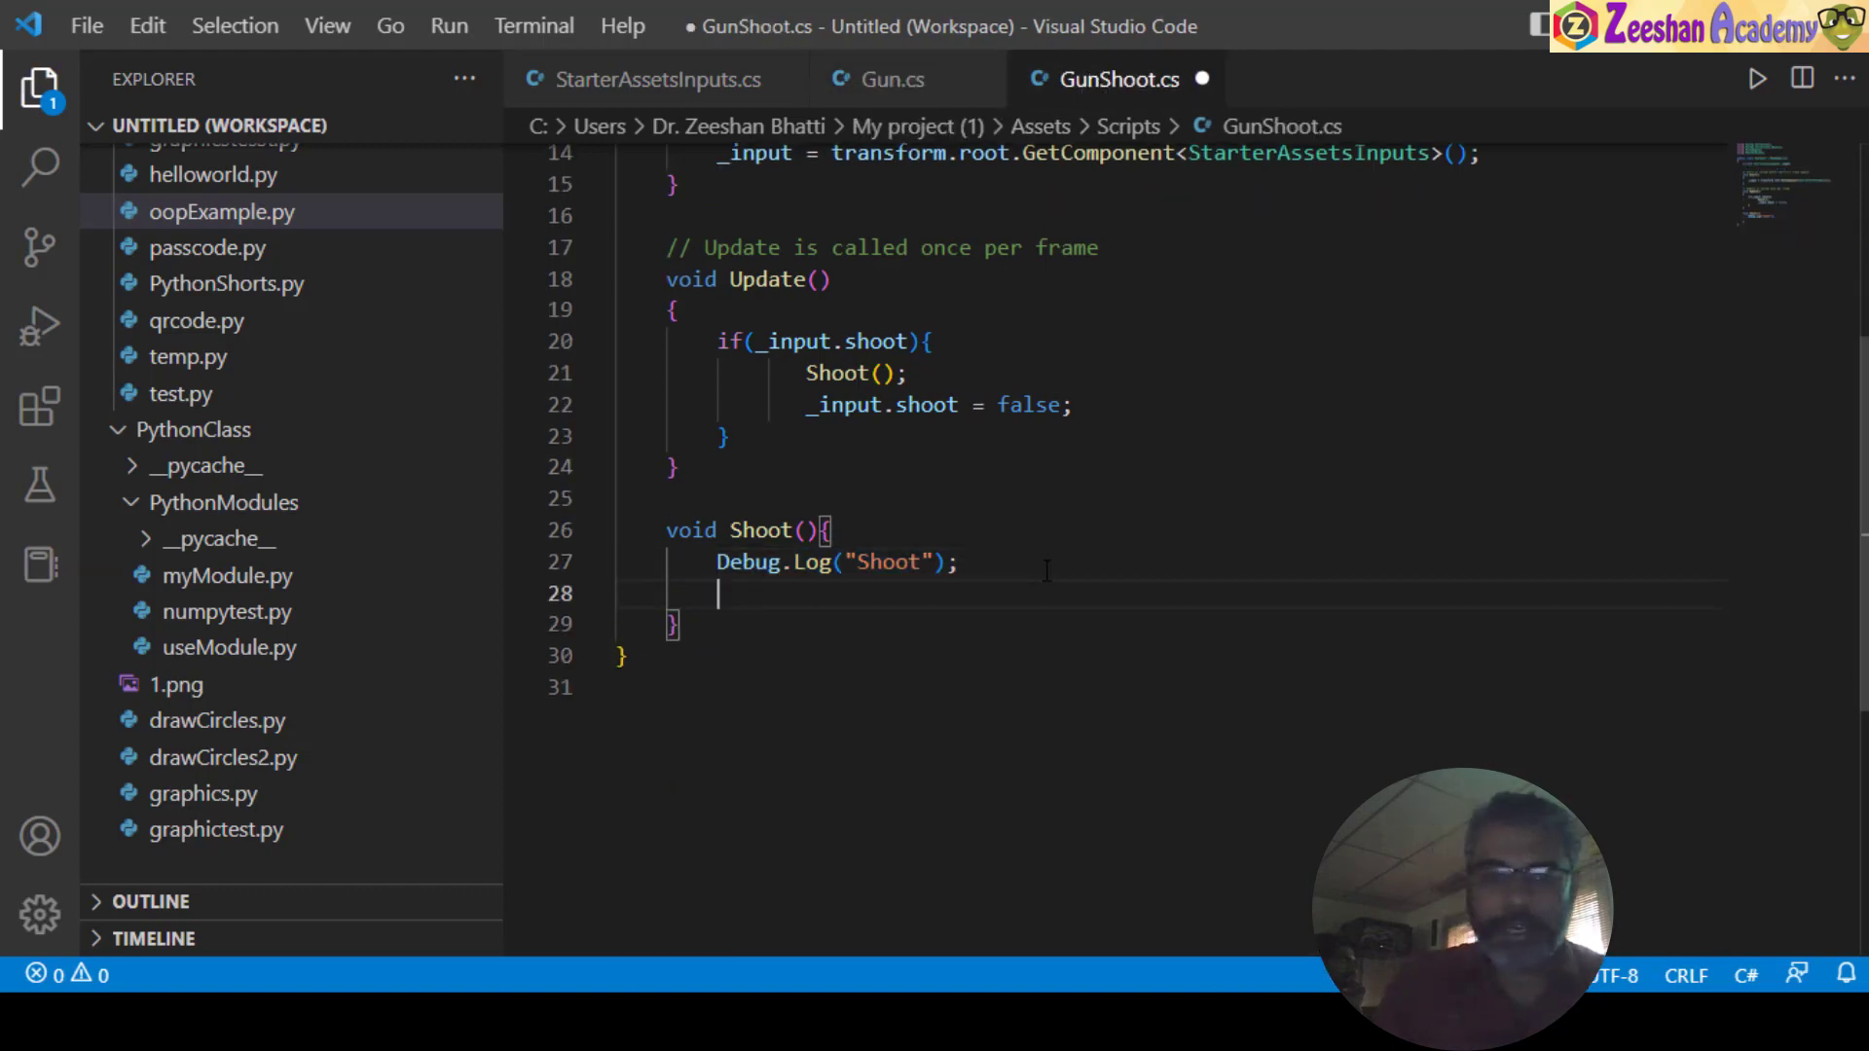
pyautogui.write('GameObject bullet =  Instantiate(bulletPrefab, bulletPoint.transform.position, bulletPoint.transform.rotation);        bullet.GetComponent<Rigidbody>().AddForce(transform.forward * bulletSpeed);        //destry bullet after 1 second        Destroy(bullet,1);')
# - Copy the serialized fields bulletPrefab, bulletPoint and bulletSpeed = 600 from Gun.cs into the GunShoot class, below the _input declaration
pyautogui.hotkey('alt', 'Tab')
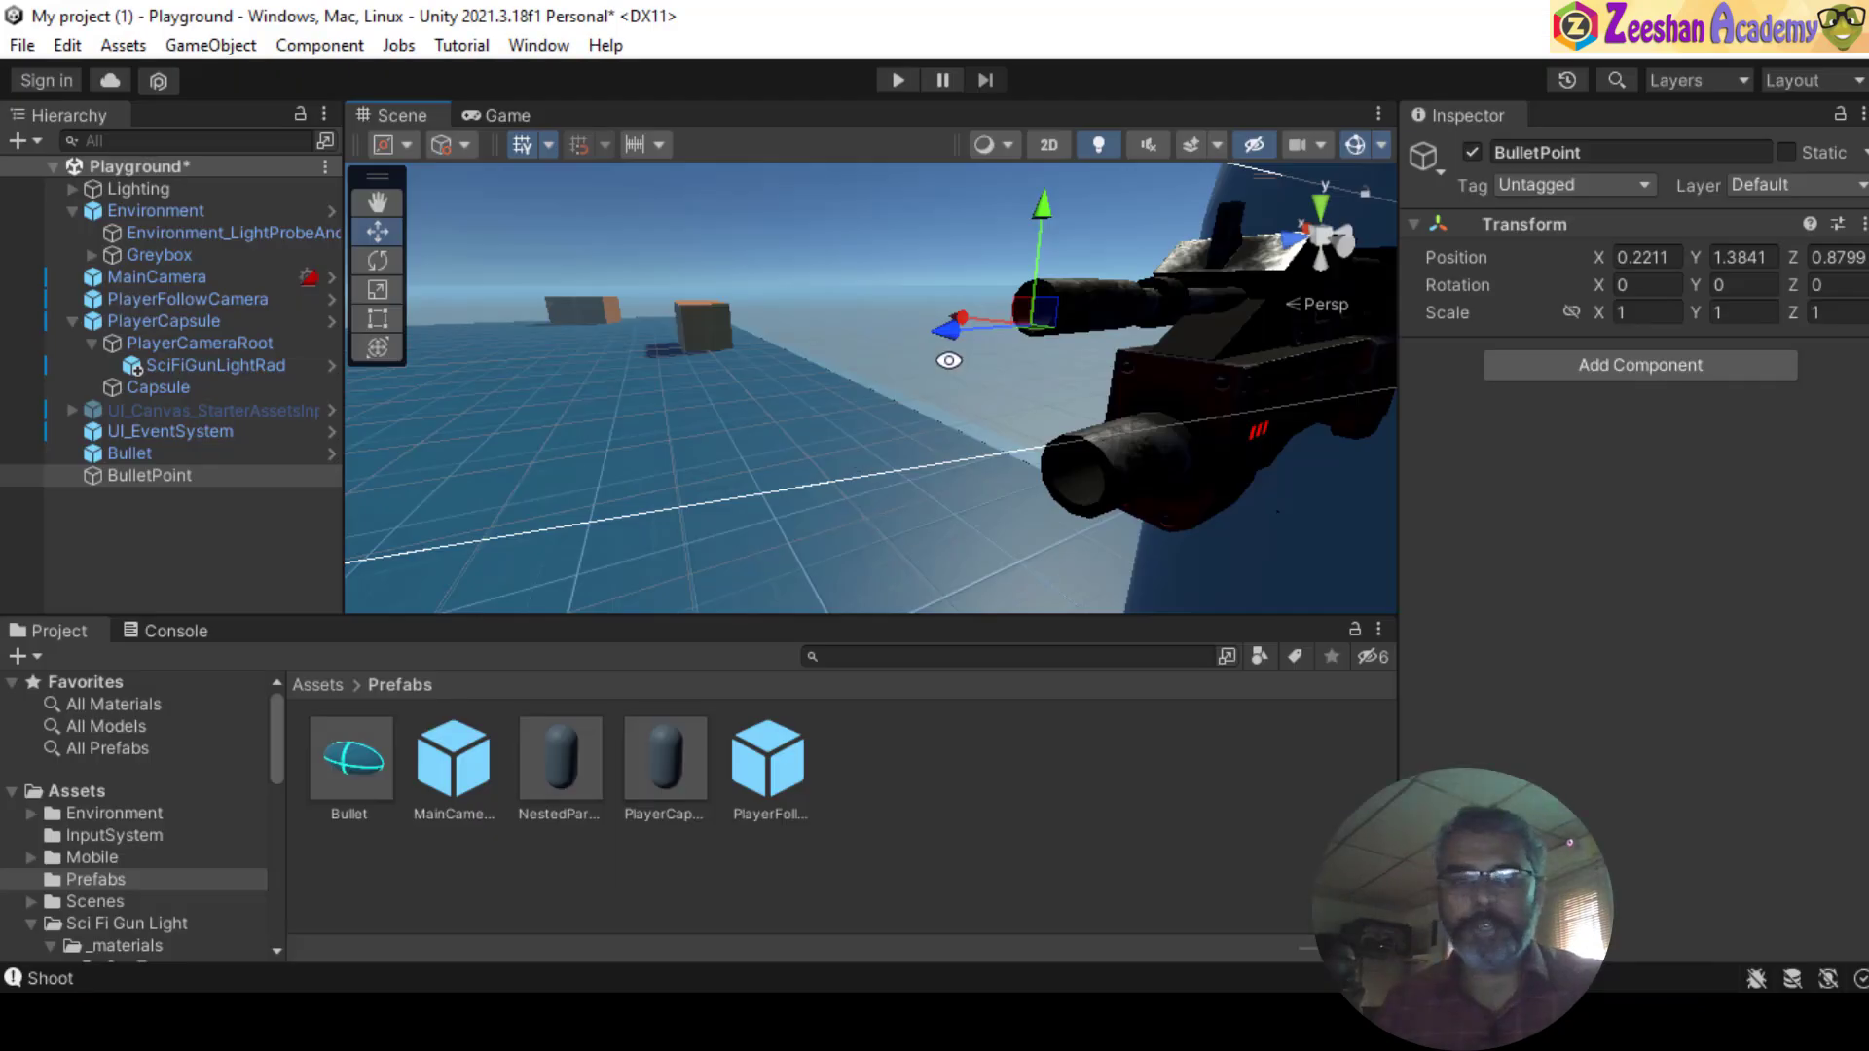
pyautogui.hotkey('alt', 'Tab')
pyautogui.click(875, 97)
pyautogui.scroll(5, 685, 435)
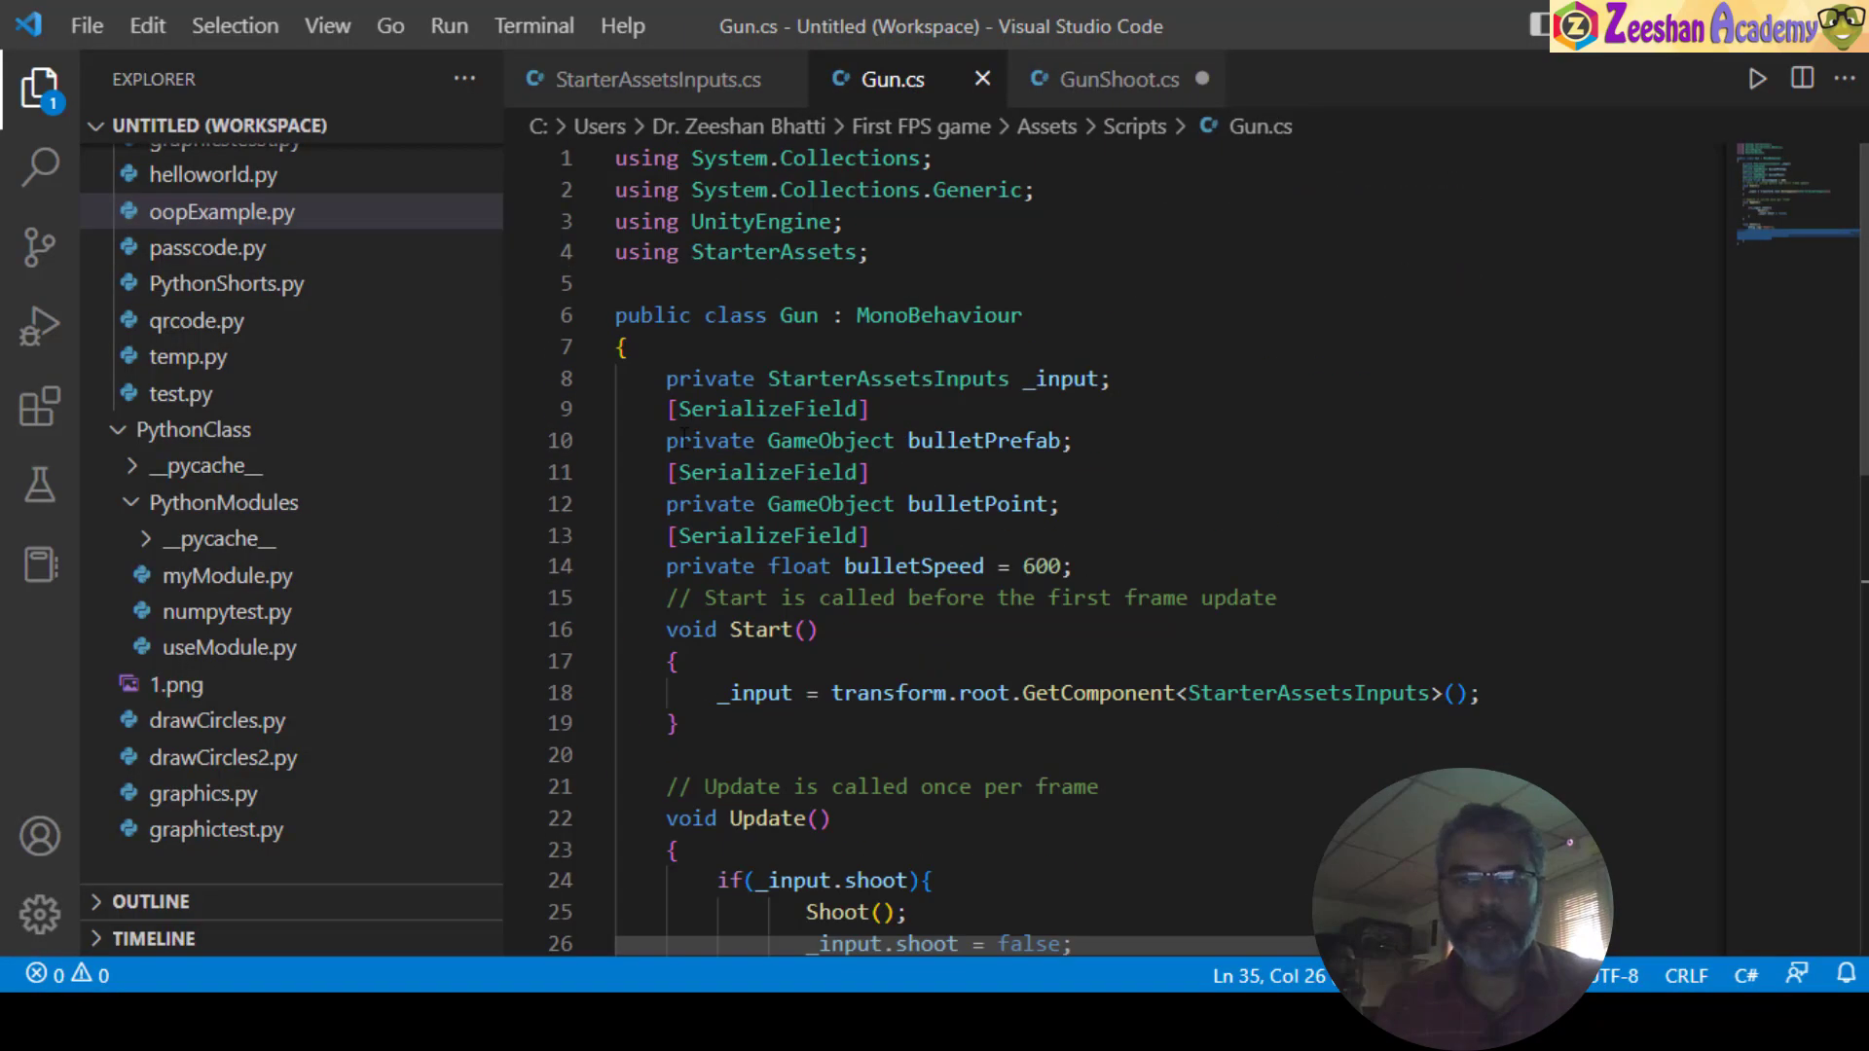
pyautogui.moveTo(656, 416); pyautogui.dragTo(1300, 568)
pyautogui.hotkey('ctrl', 'c')
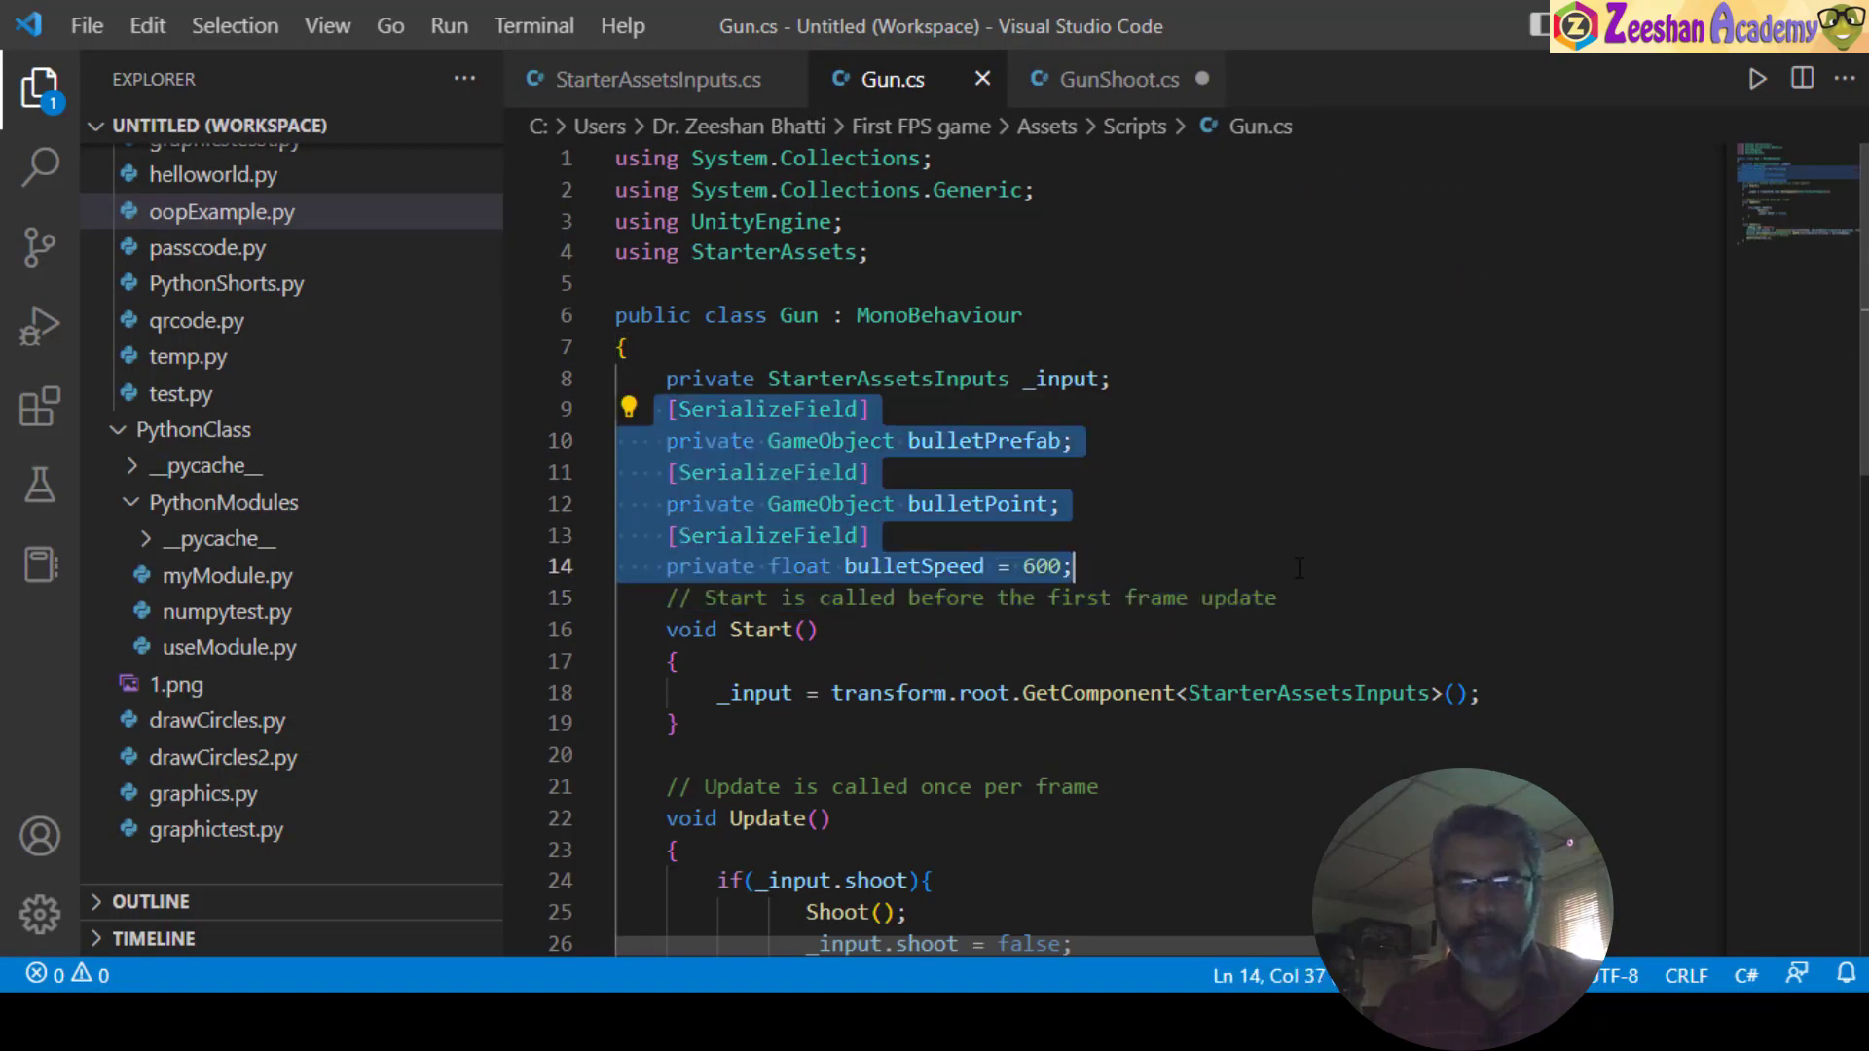
pyautogui.click(1071, 80)
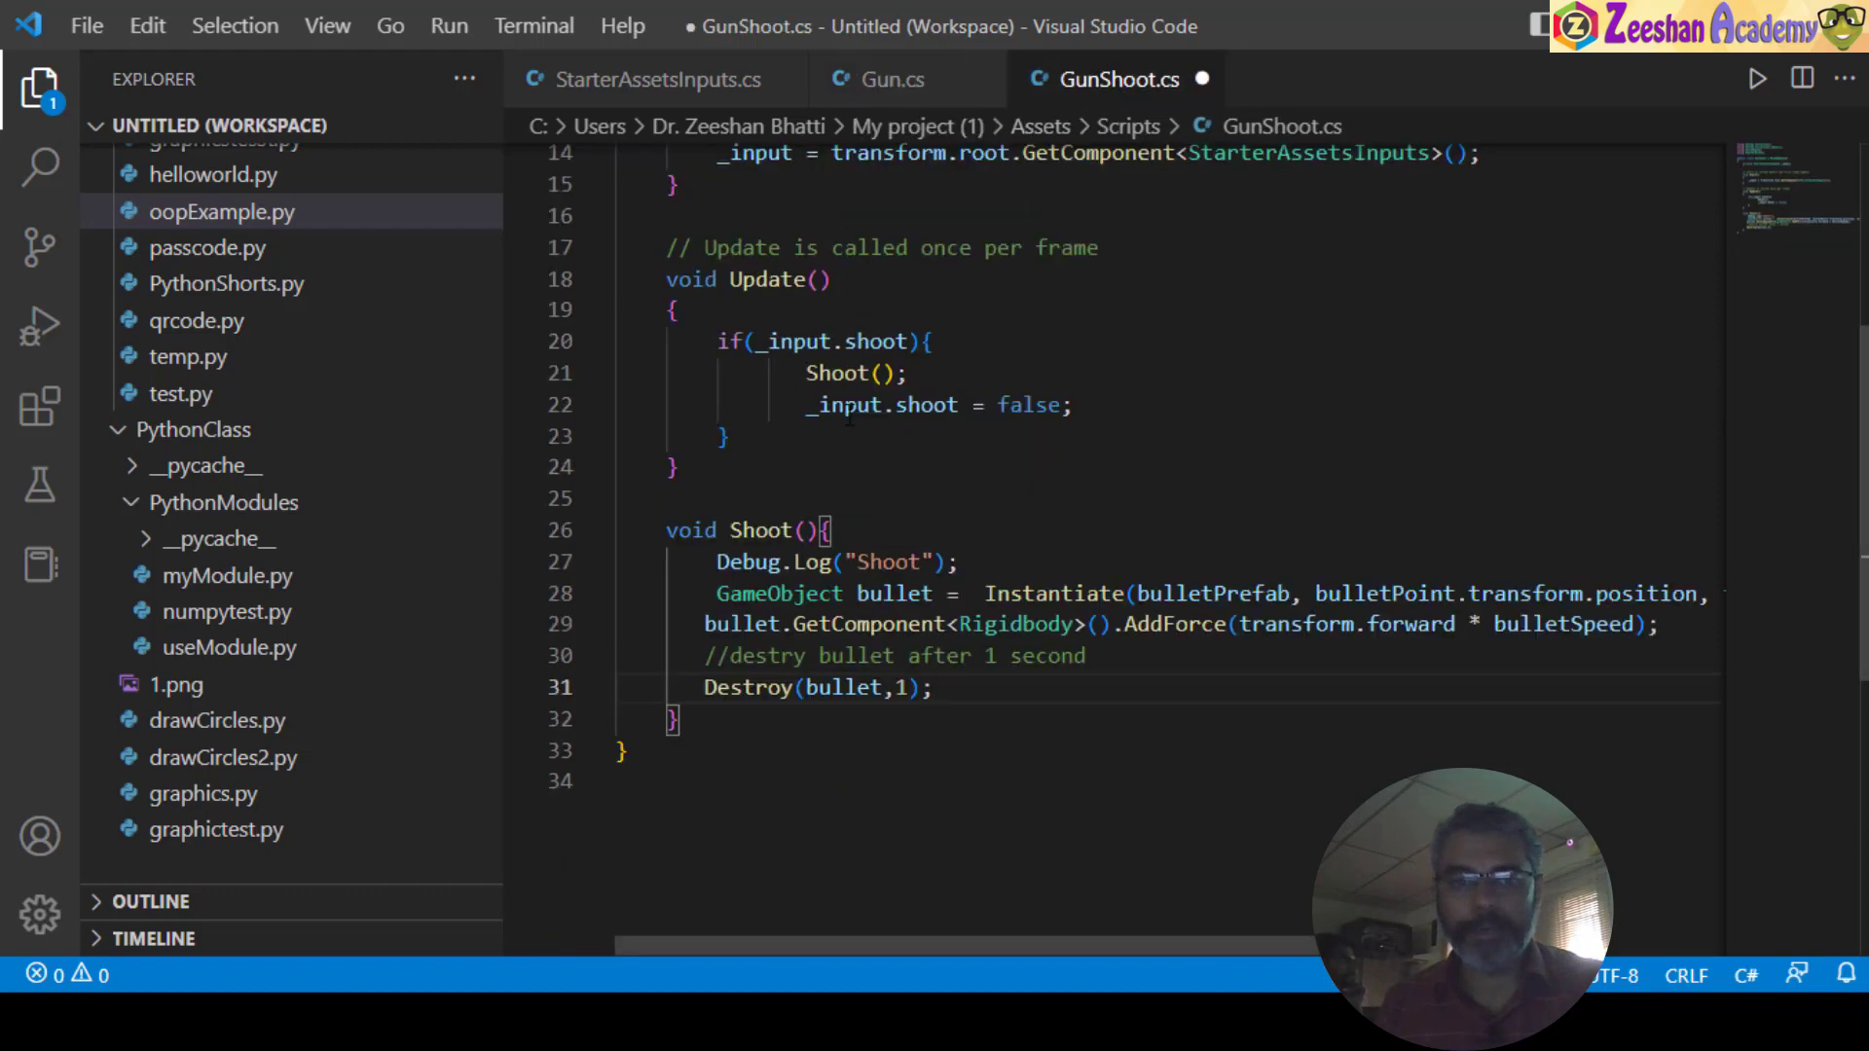
pyautogui.scroll(3, 860, 465)
pyautogui.click(682, 326)
pyautogui.hotkey('ctrl', 'v')
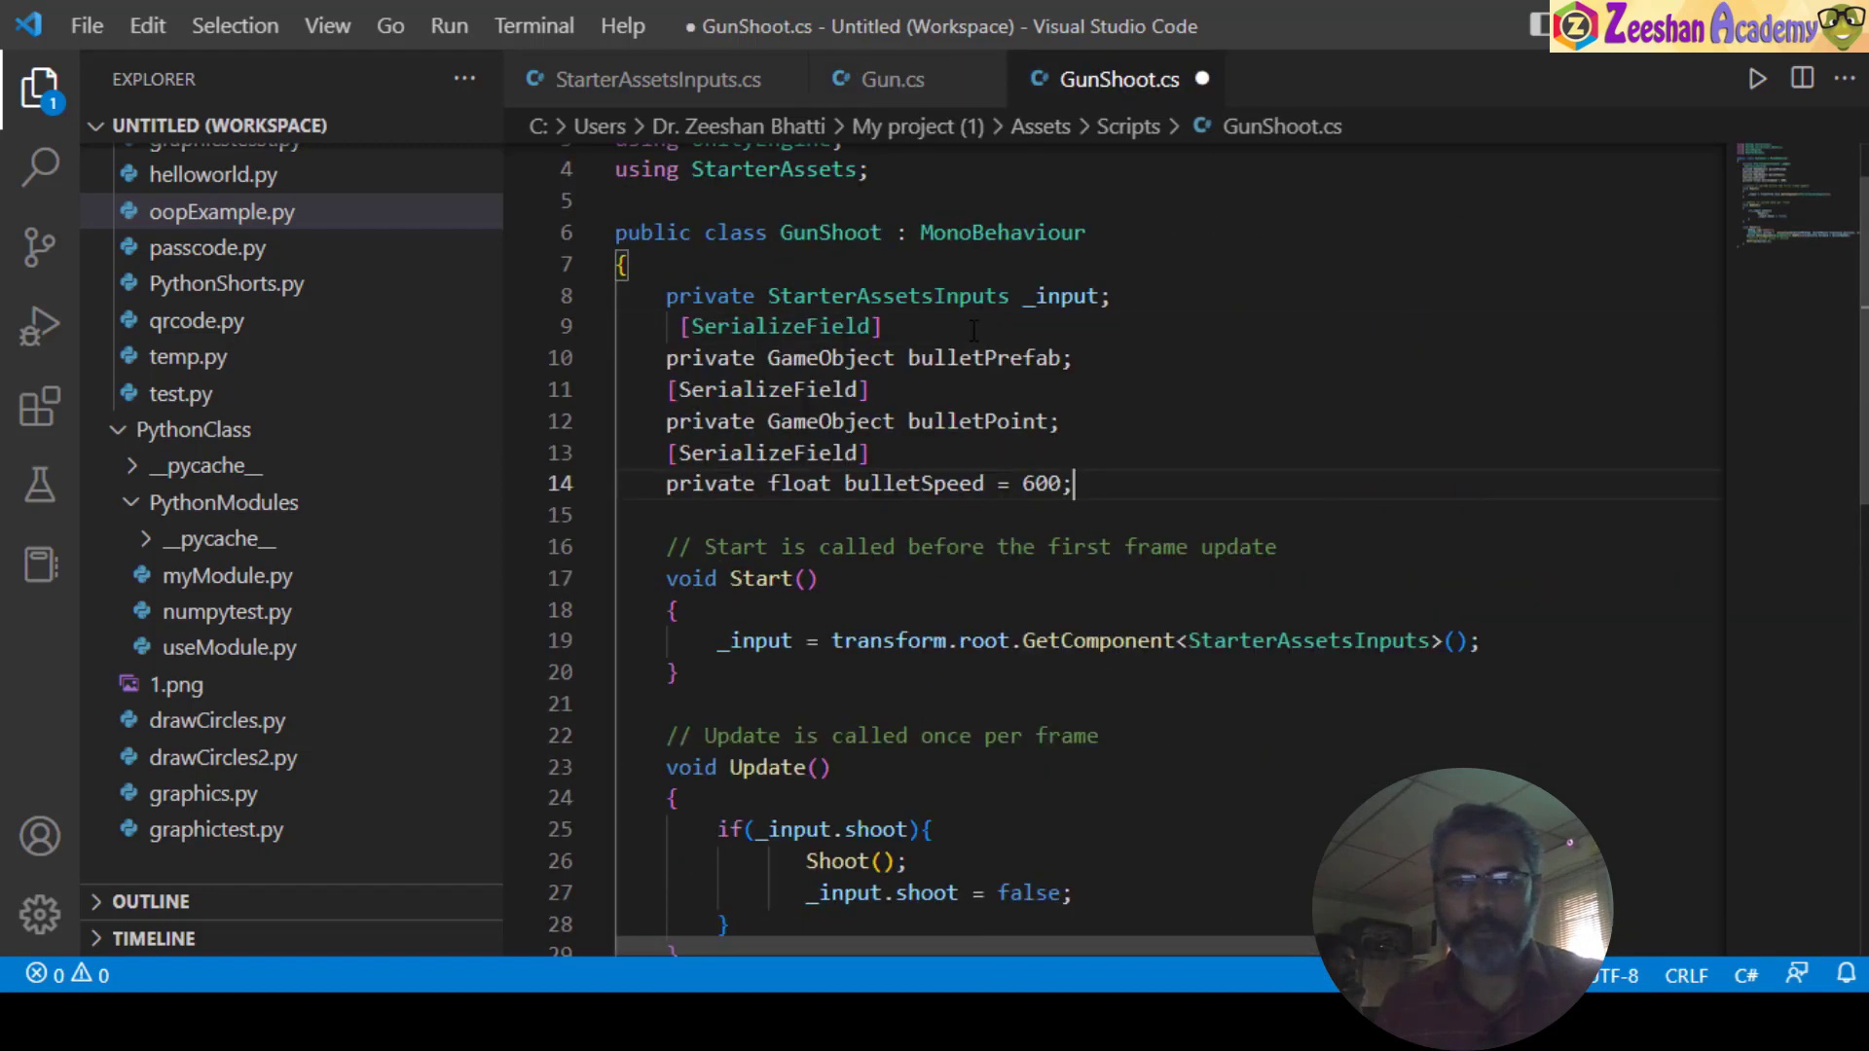
# - Tidy the copied fields: add blank lines after bulletSpeed and before the first SerializeField, and remove that attribute's extra indent
pyautogui.press('Return')
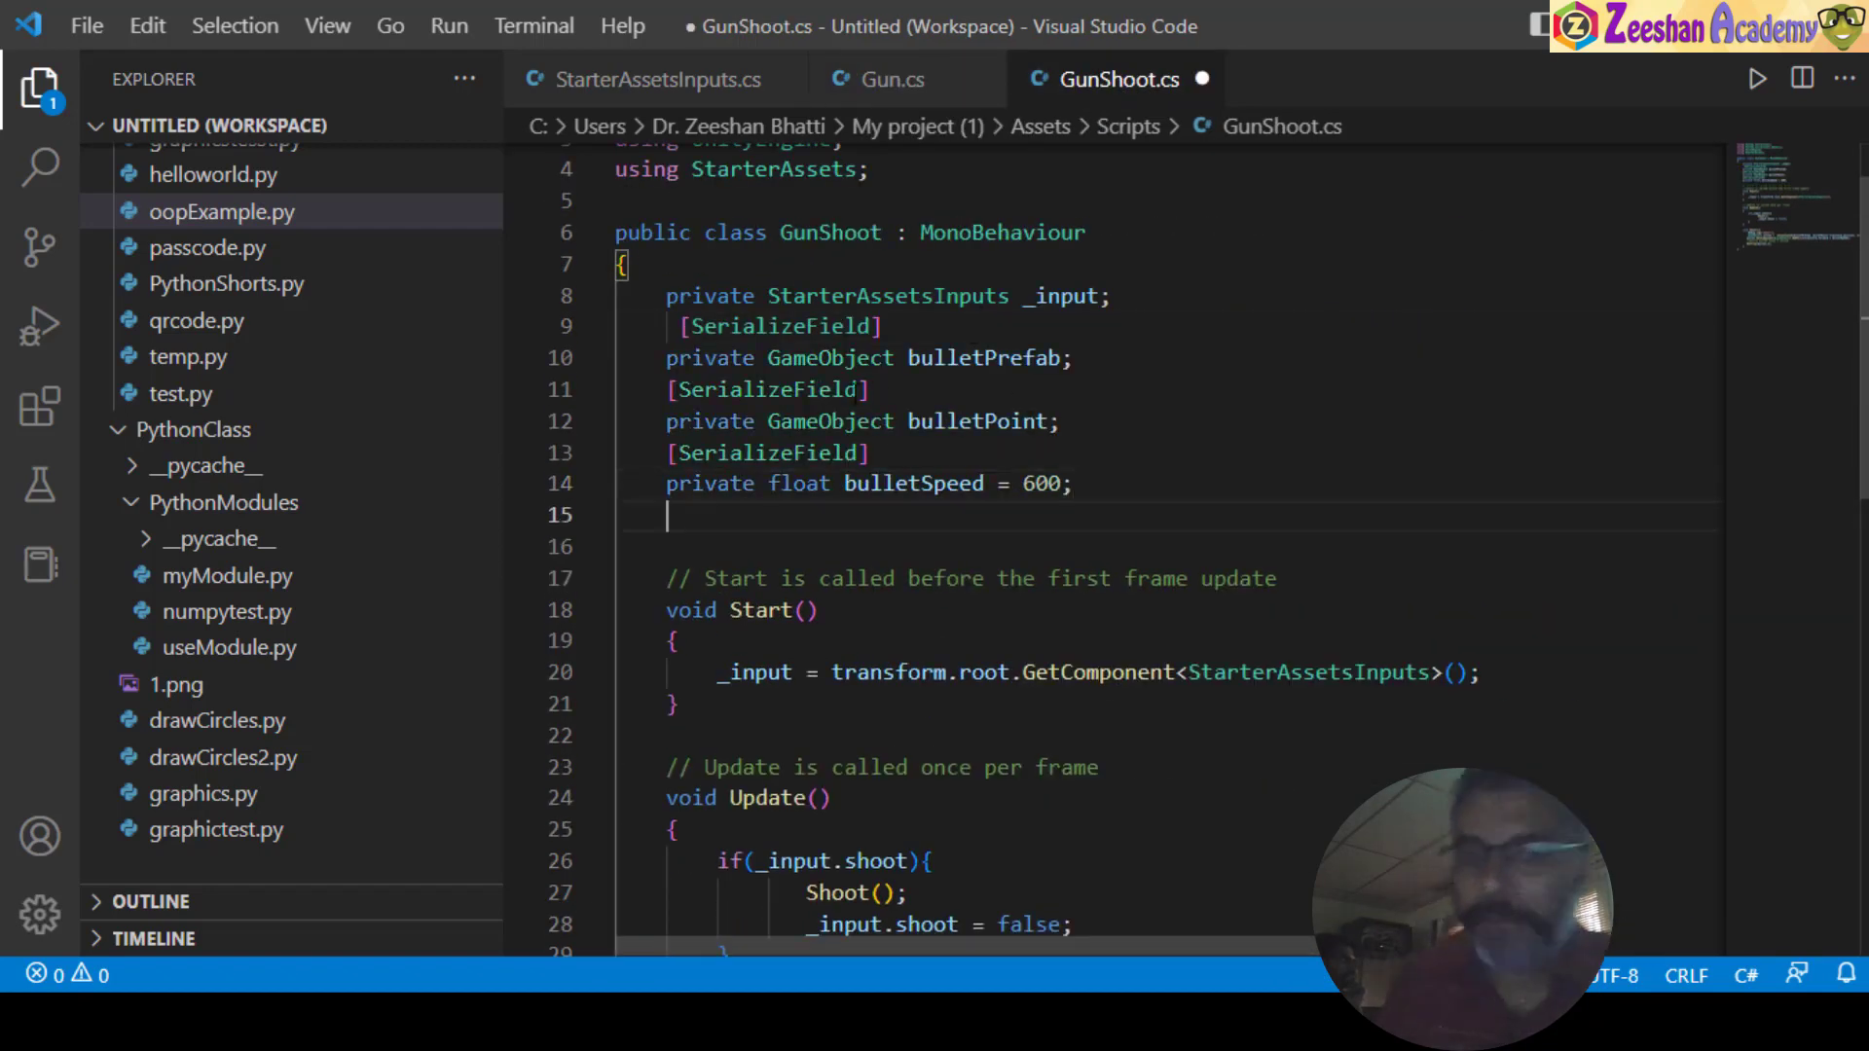
pyautogui.click(679, 326)
pyautogui.press('BackSpace')
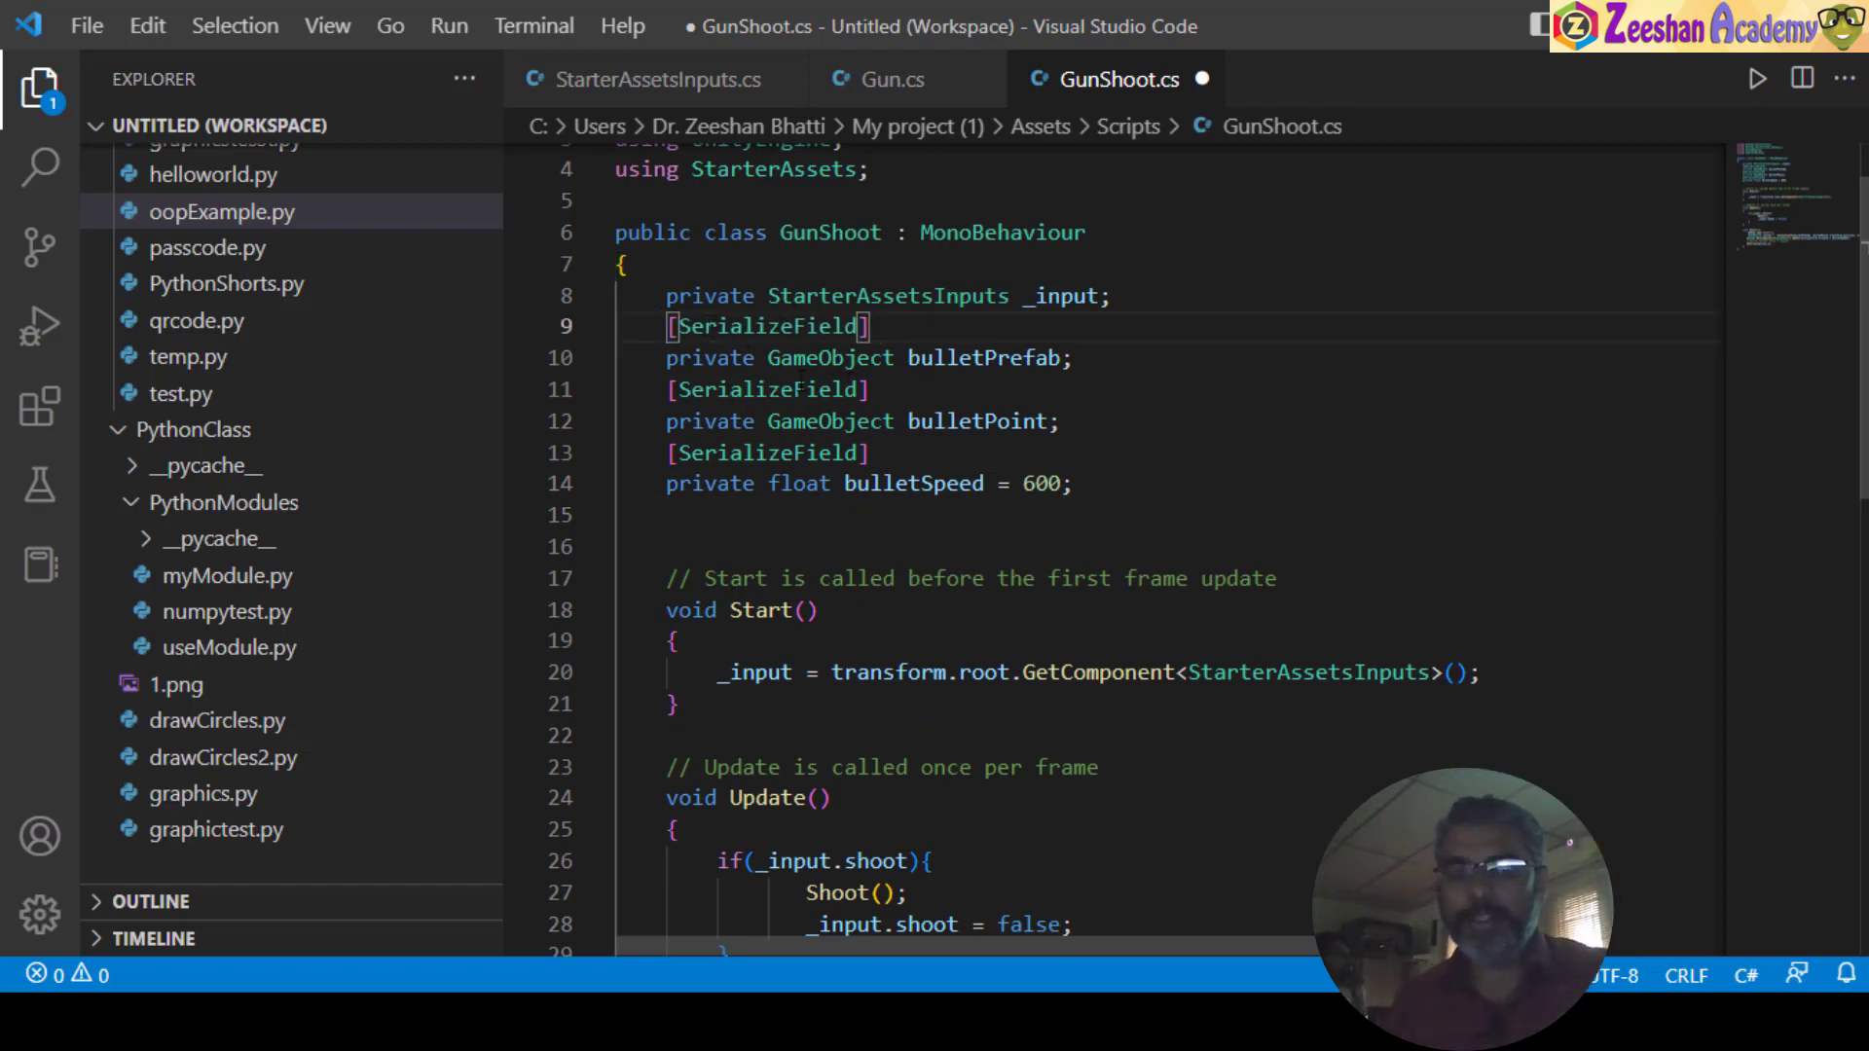
pyautogui.press('Return')
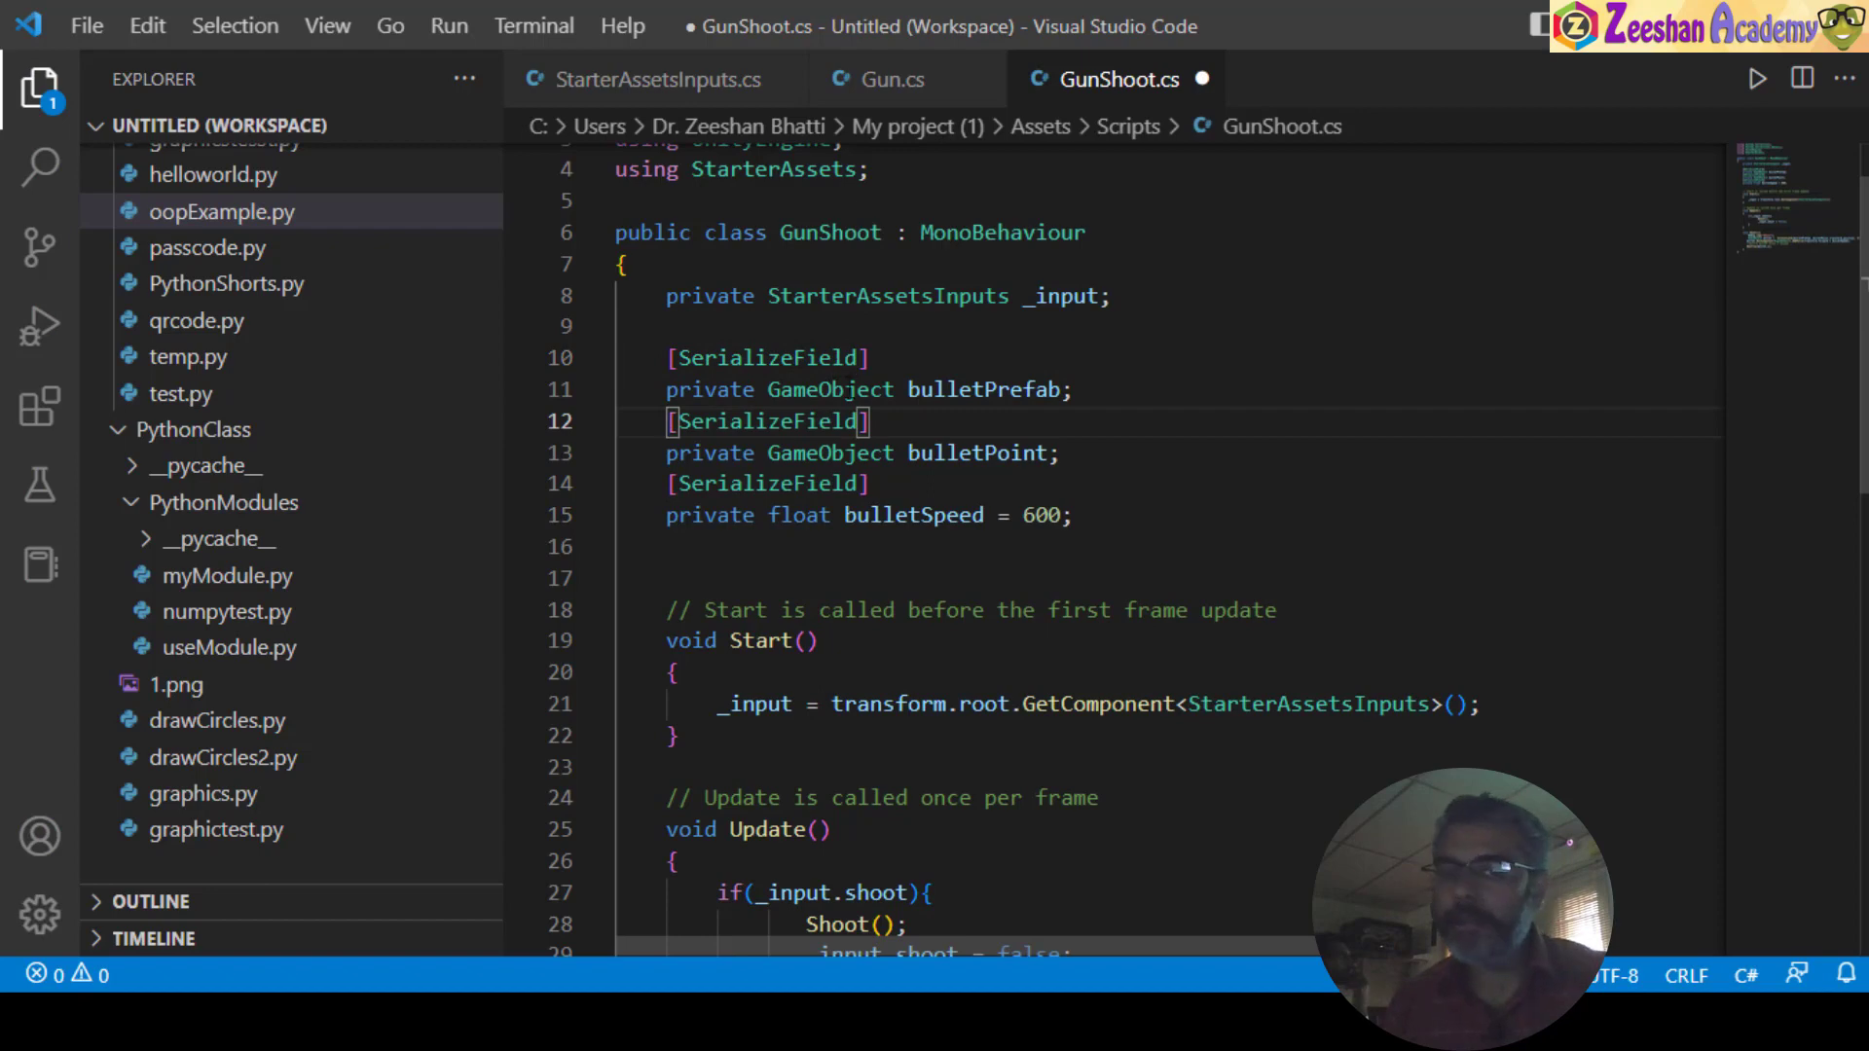
# - Separate the serialized fields in GunShoot.cs with a blank line before the bulletPoint attribute and another before the bulletSpeed attribute
pyautogui.click(858, 390)
pyautogui.moveTo(1078, 390); pyautogui.dragTo(969, 394)
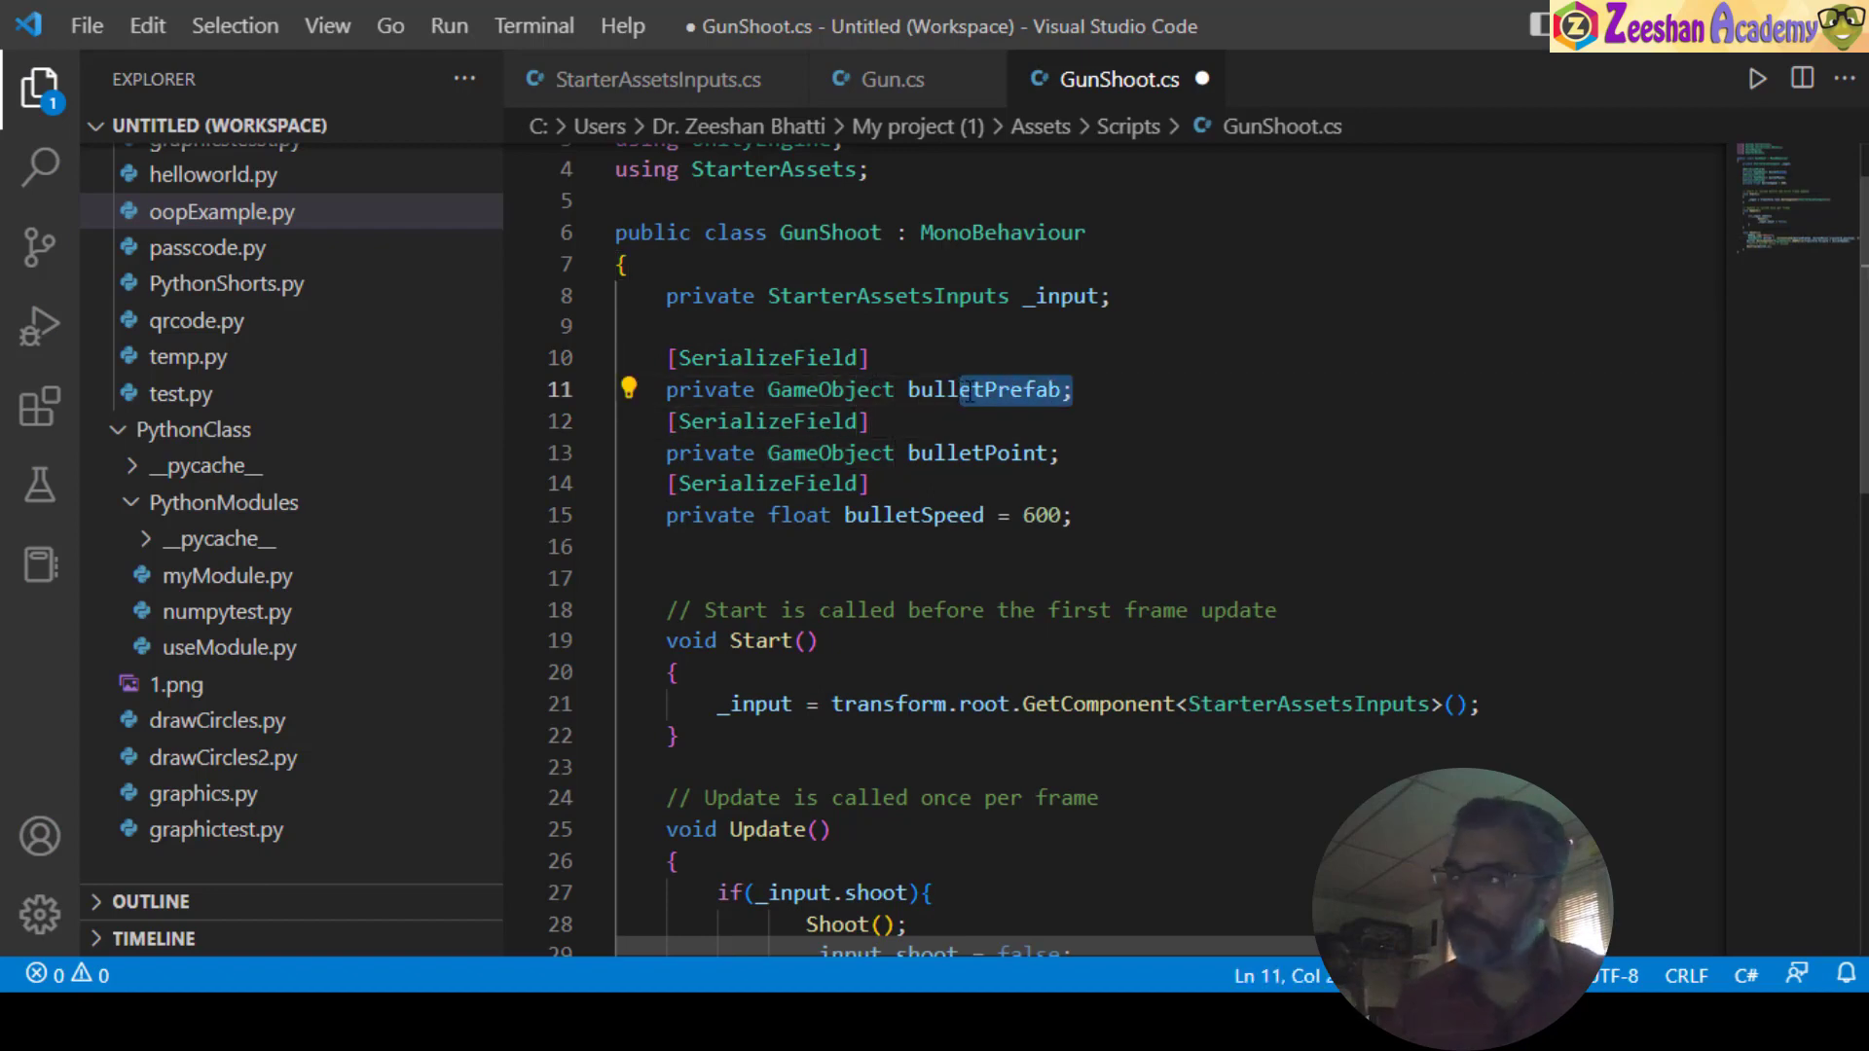
pyautogui.click(670, 424)
pyautogui.press('Return')
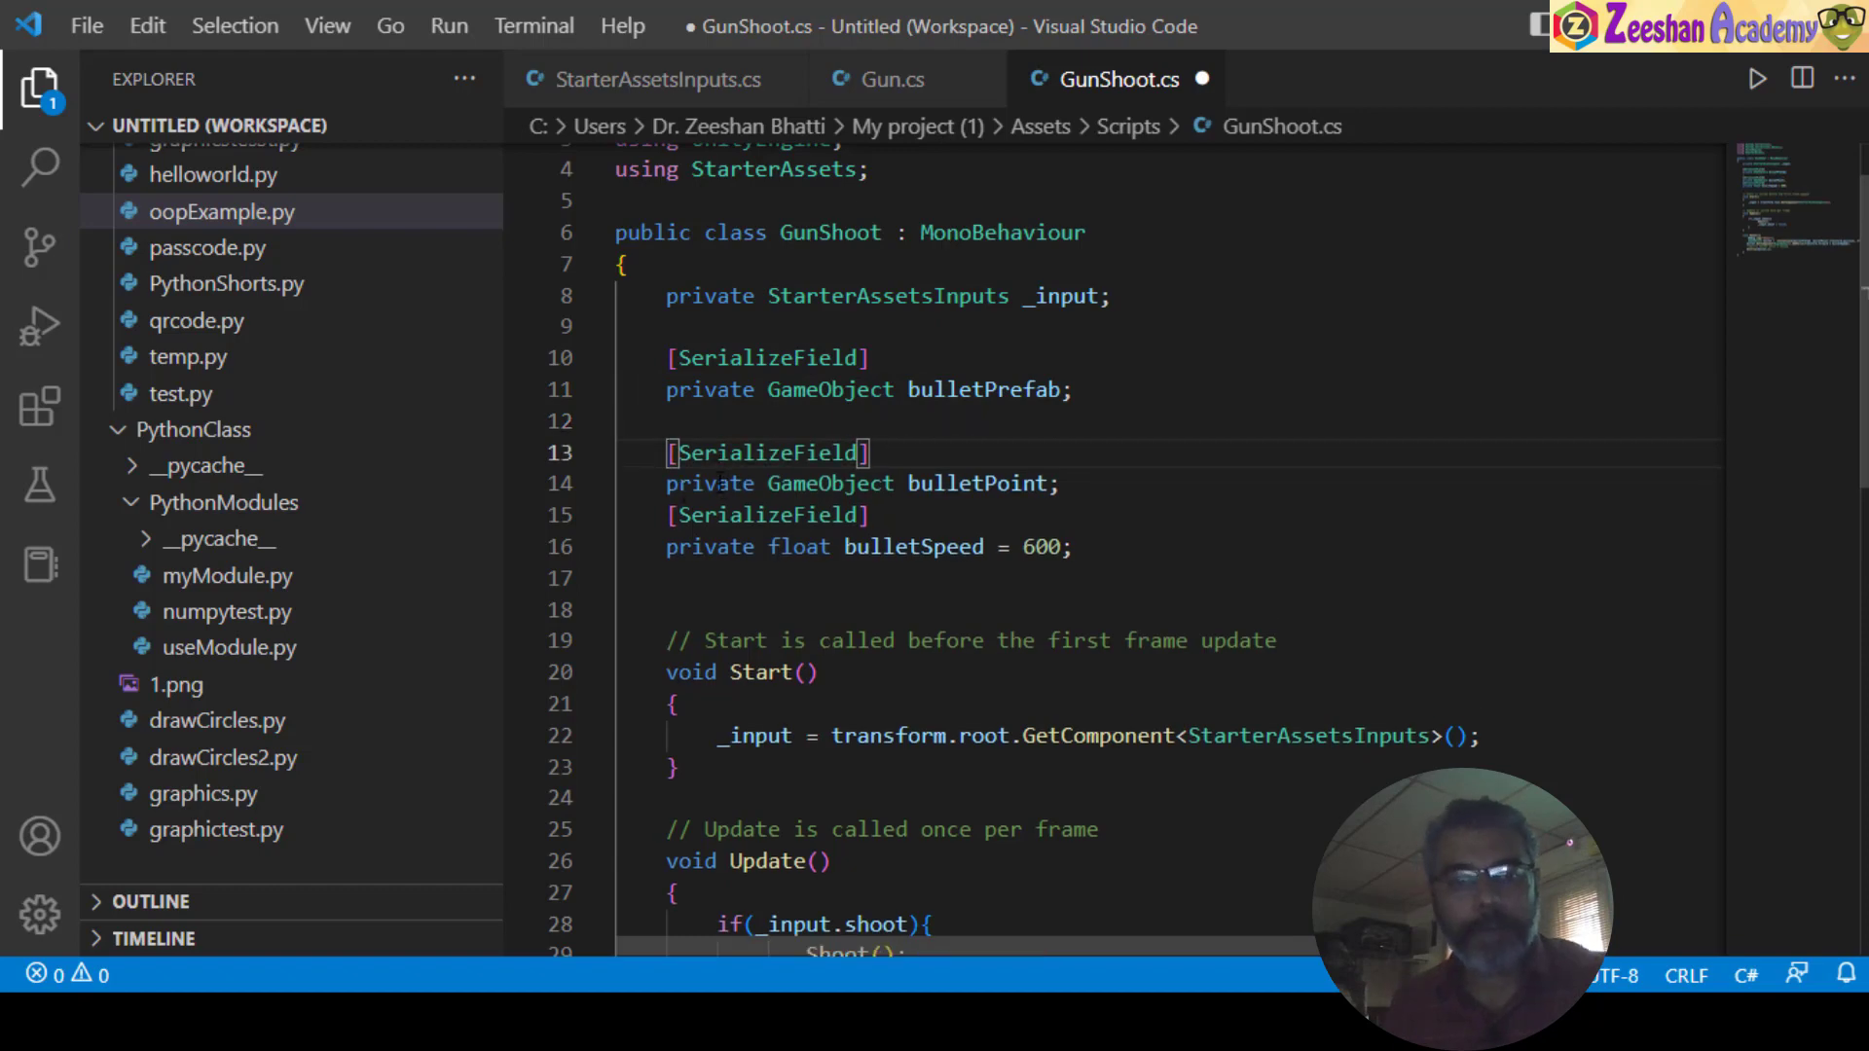
pyautogui.moveTo(1048, 484); pyautogui.dragTo(921, 483)
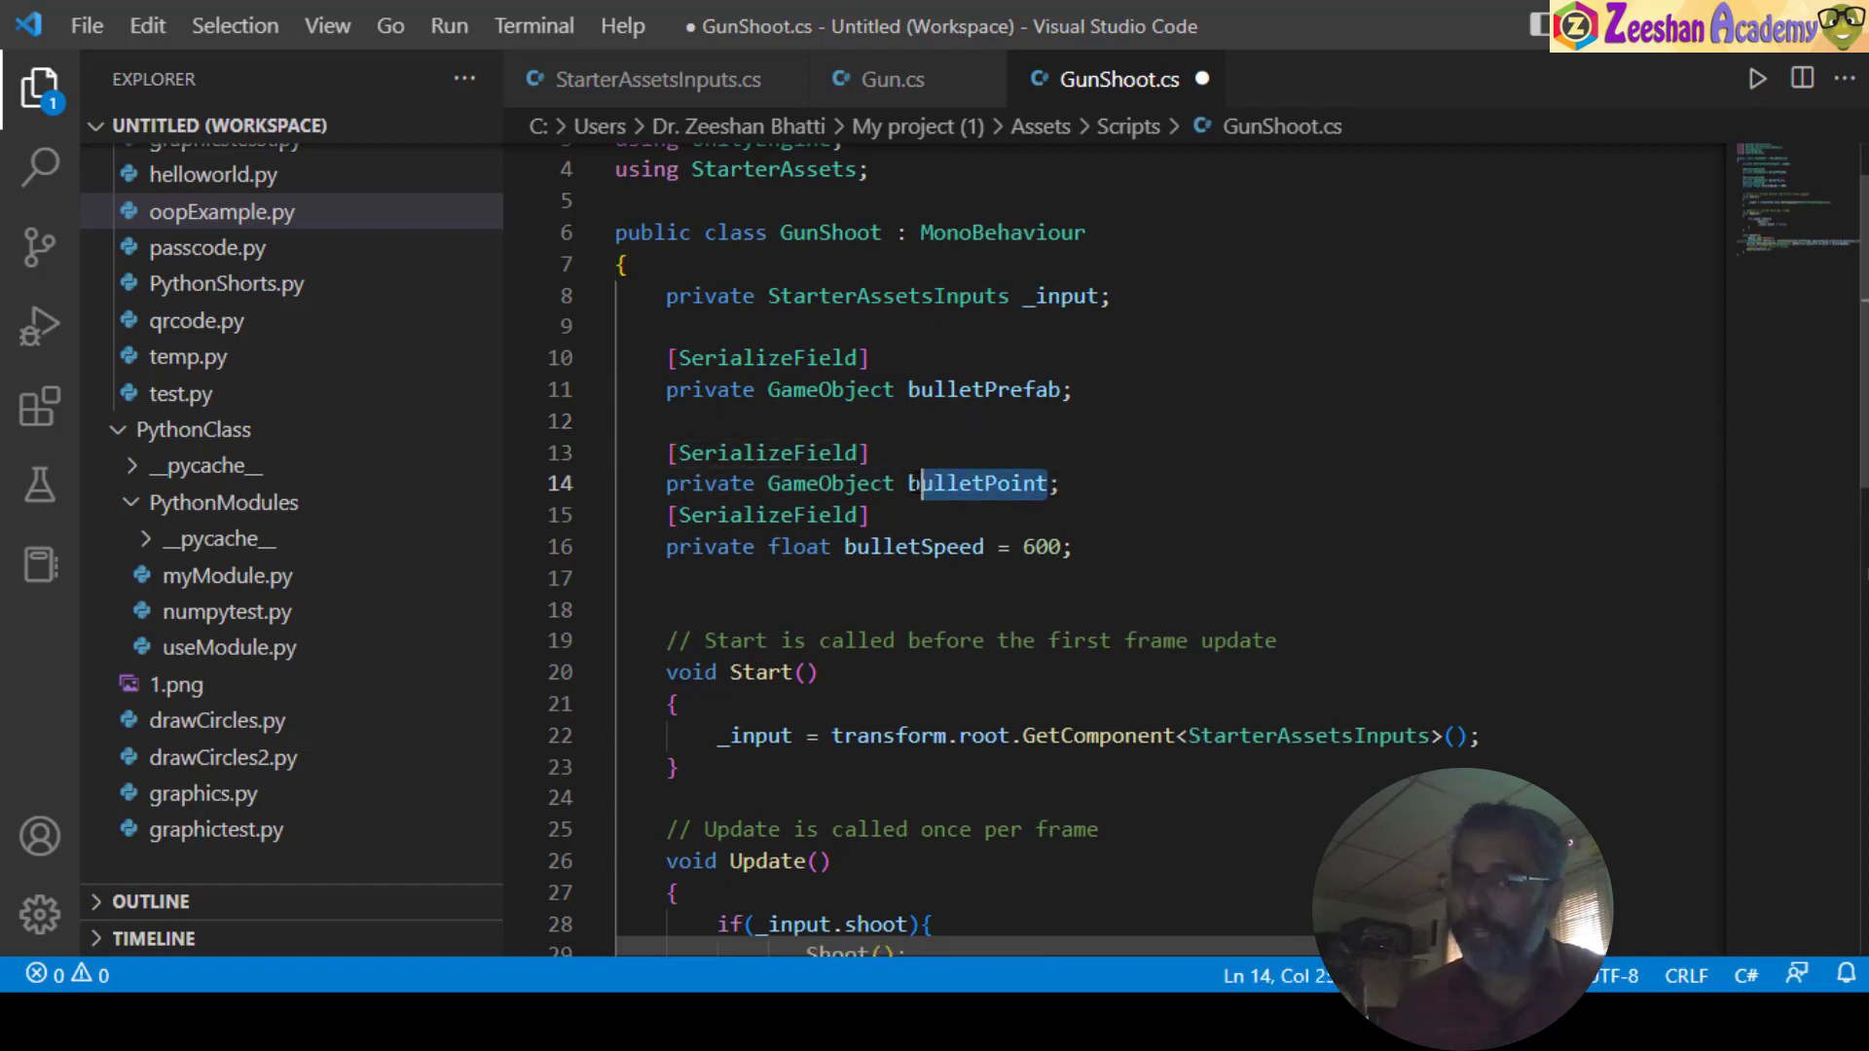
pyautogui.click(657, 519)
pyautogui.press('Return')
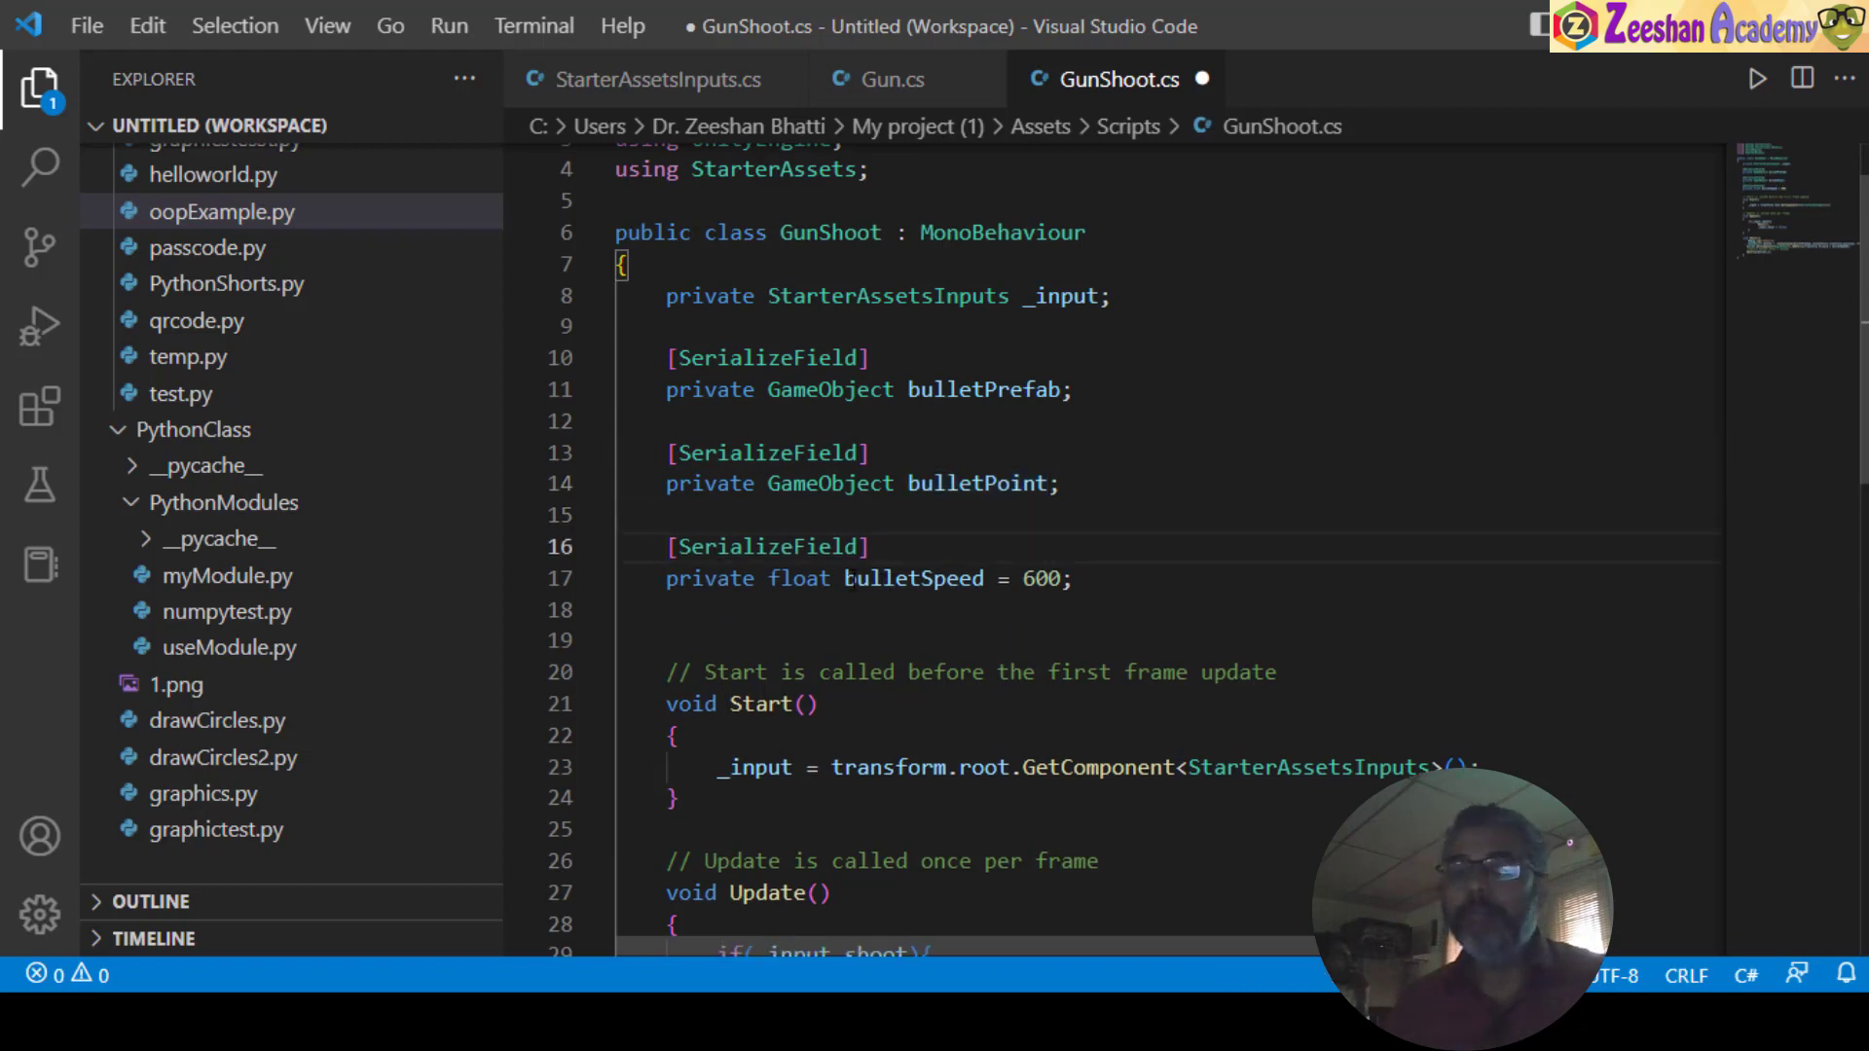
# - Review the bulletPrefab and bulletSpeed declarations with their SerializeField attributes, and save GunShoot.cs
pyautogui.moveTo(844, 578); pyautogui.dragTo(984, 578)
pyautogui.click(1049, 578)
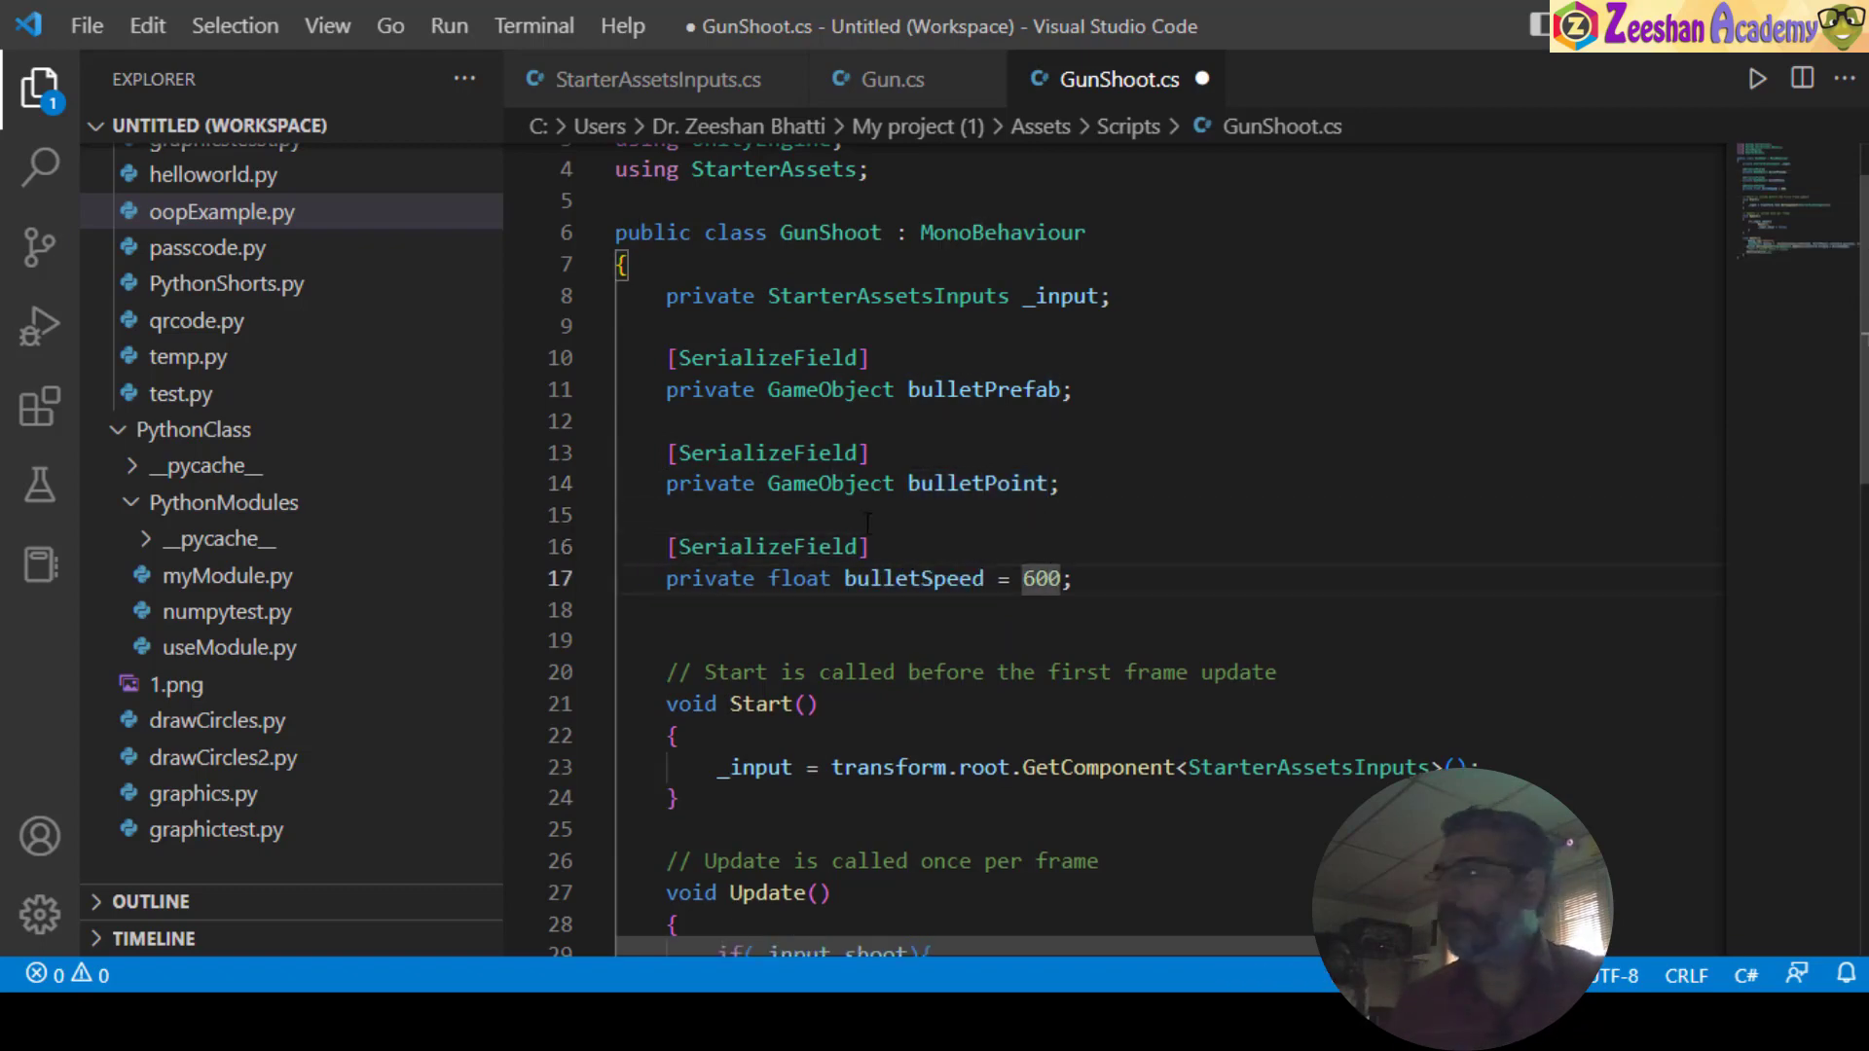
pyautogui.click(757, 359)
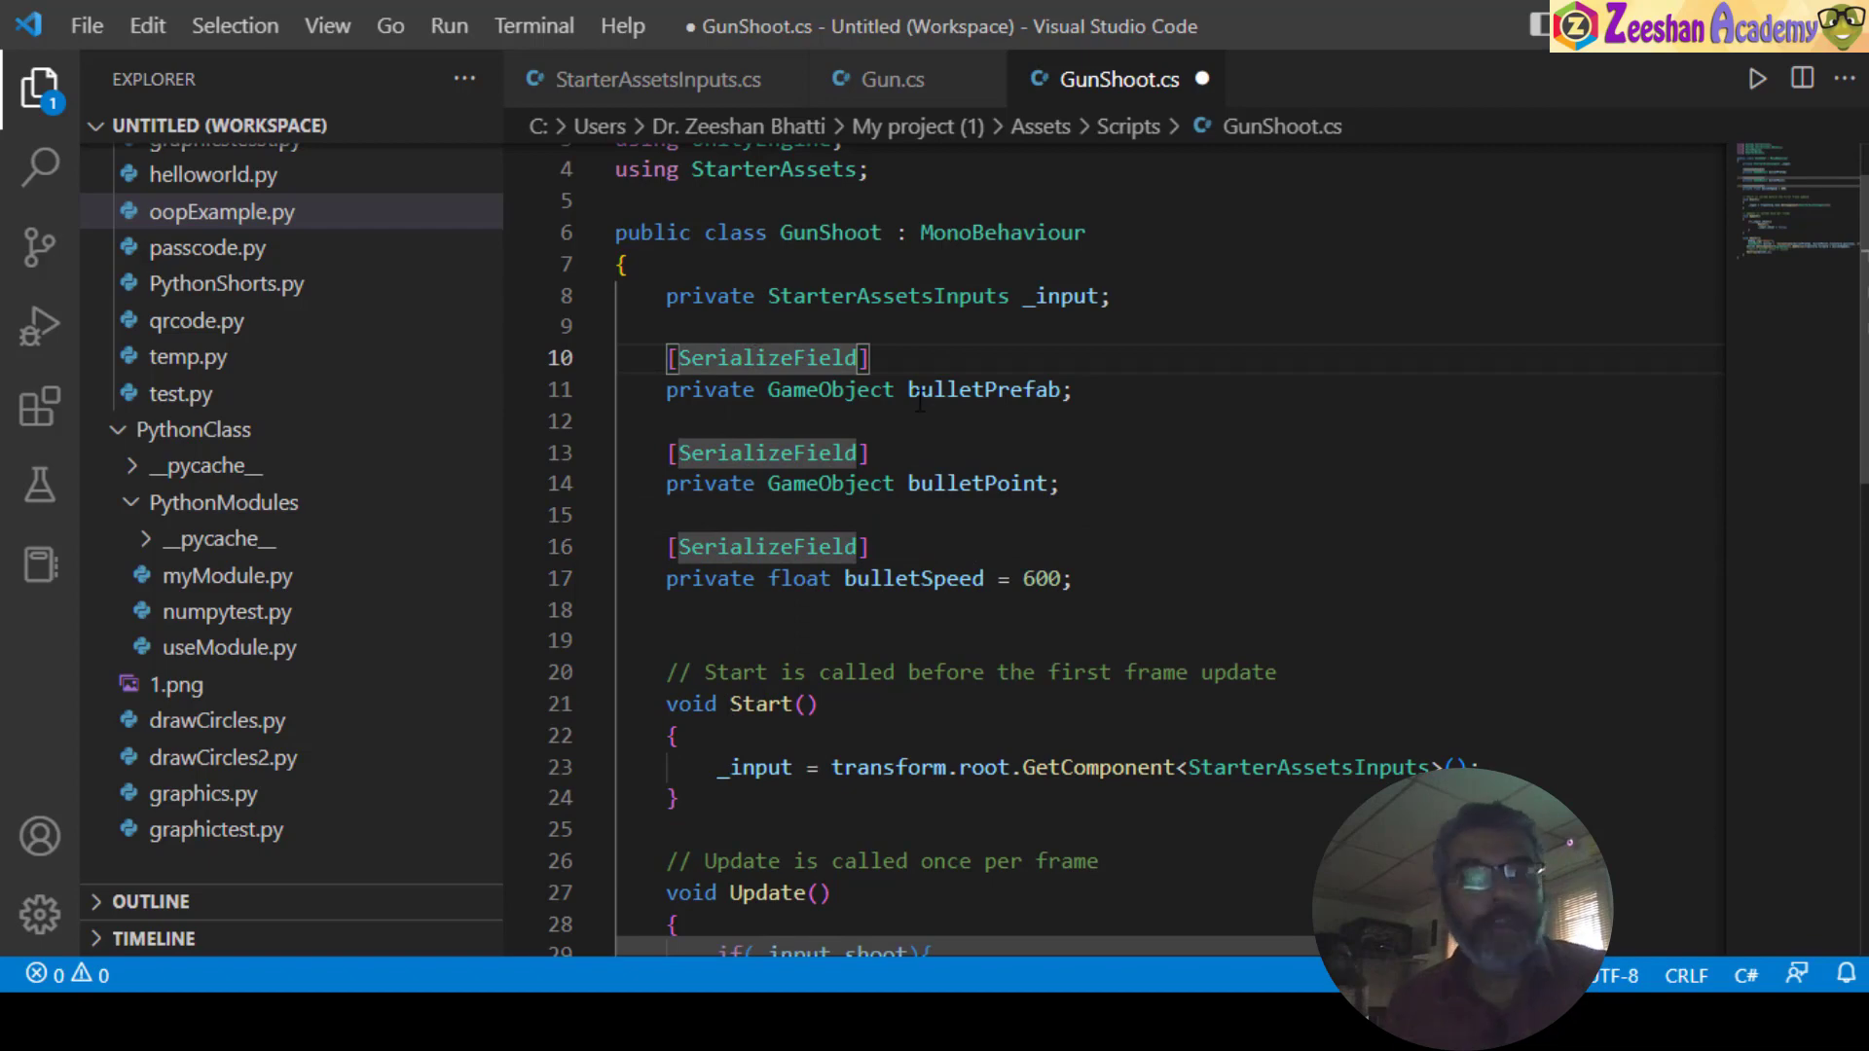
pyautogui.moveTo(881, 390); pyautogui.dragTo(758, 391)
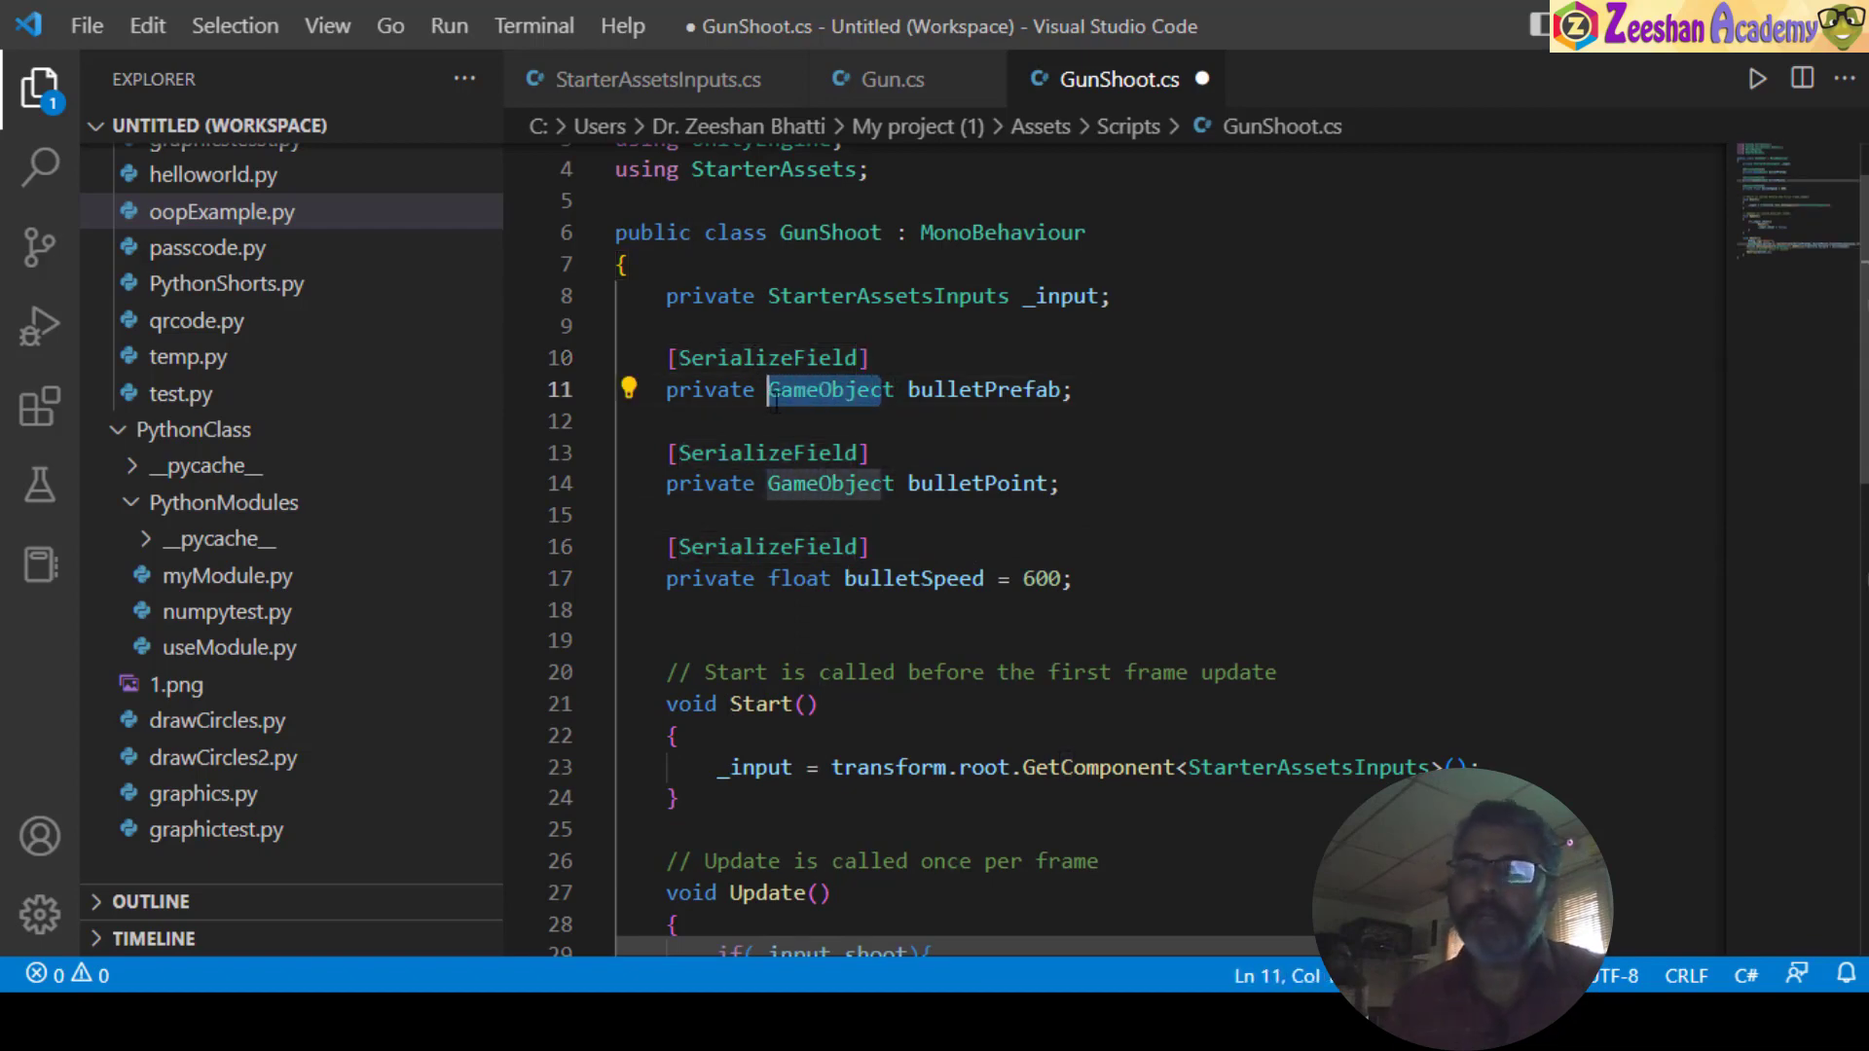
pyautogui.click(693, 359)
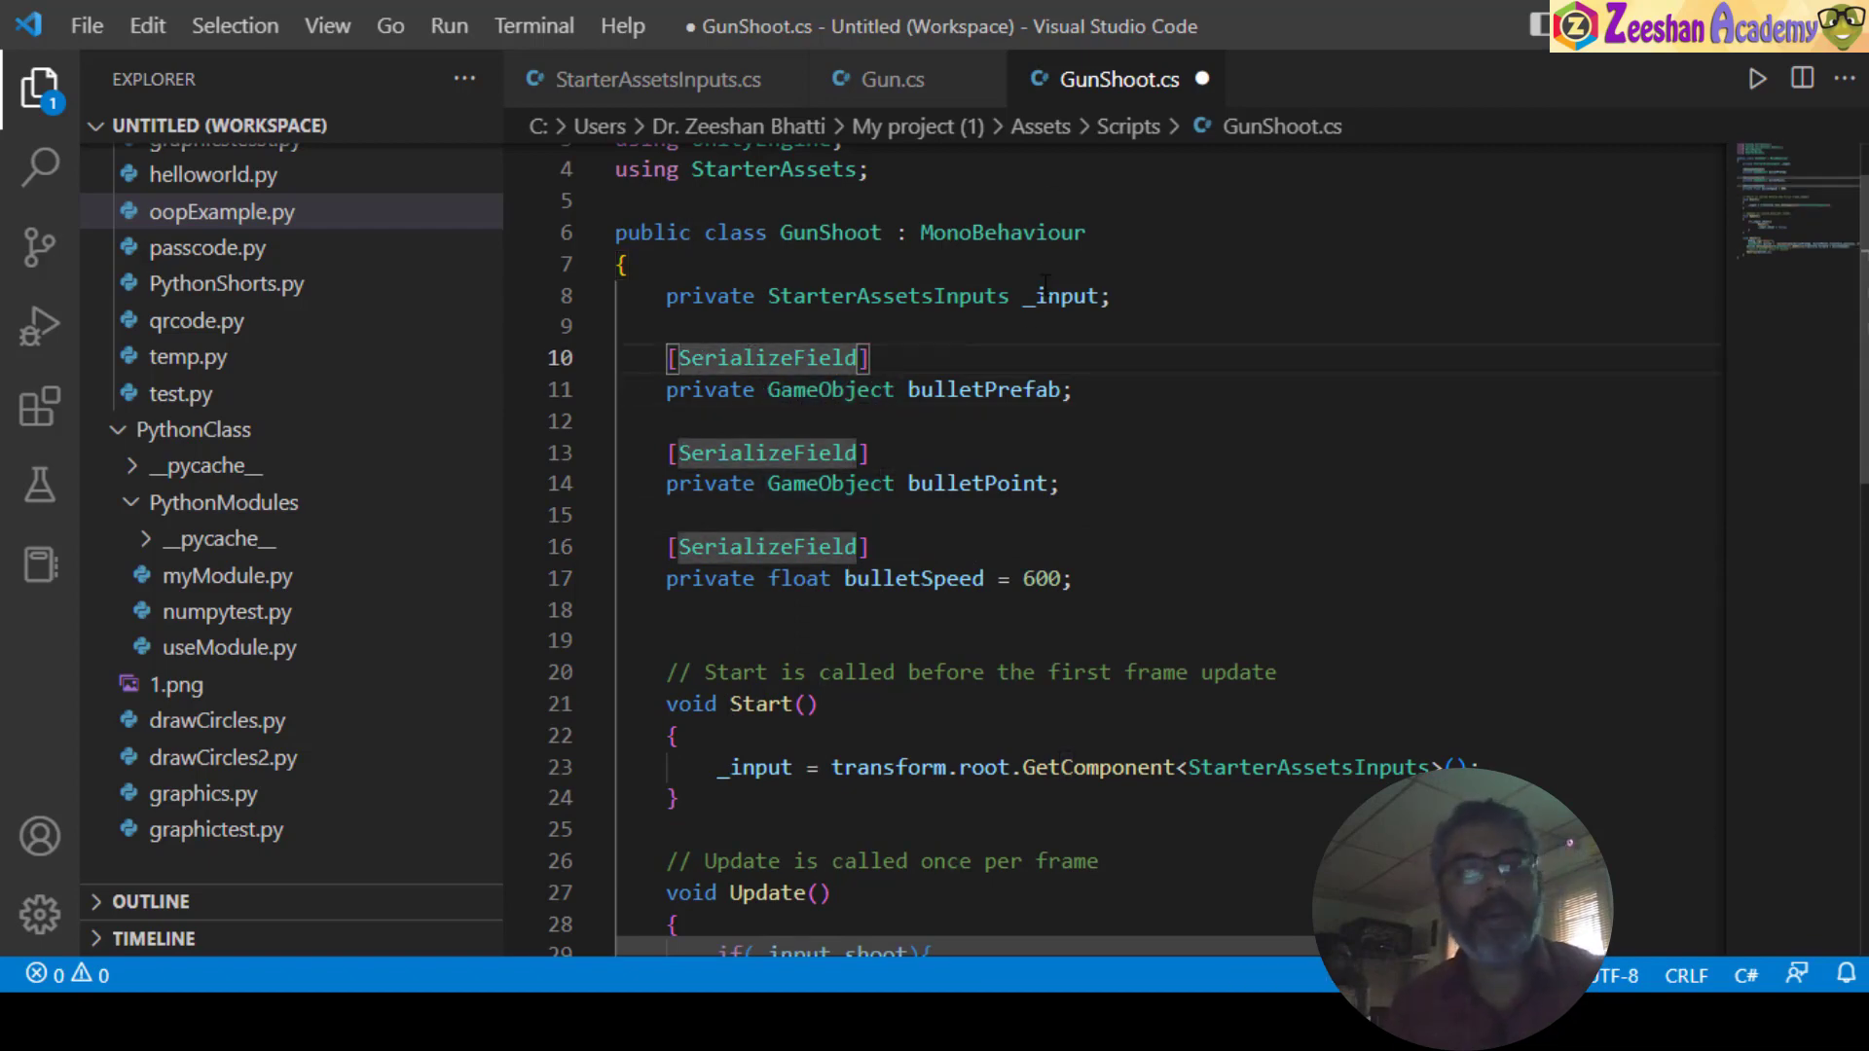
pyautogui.hotkey('ctrl', 's')
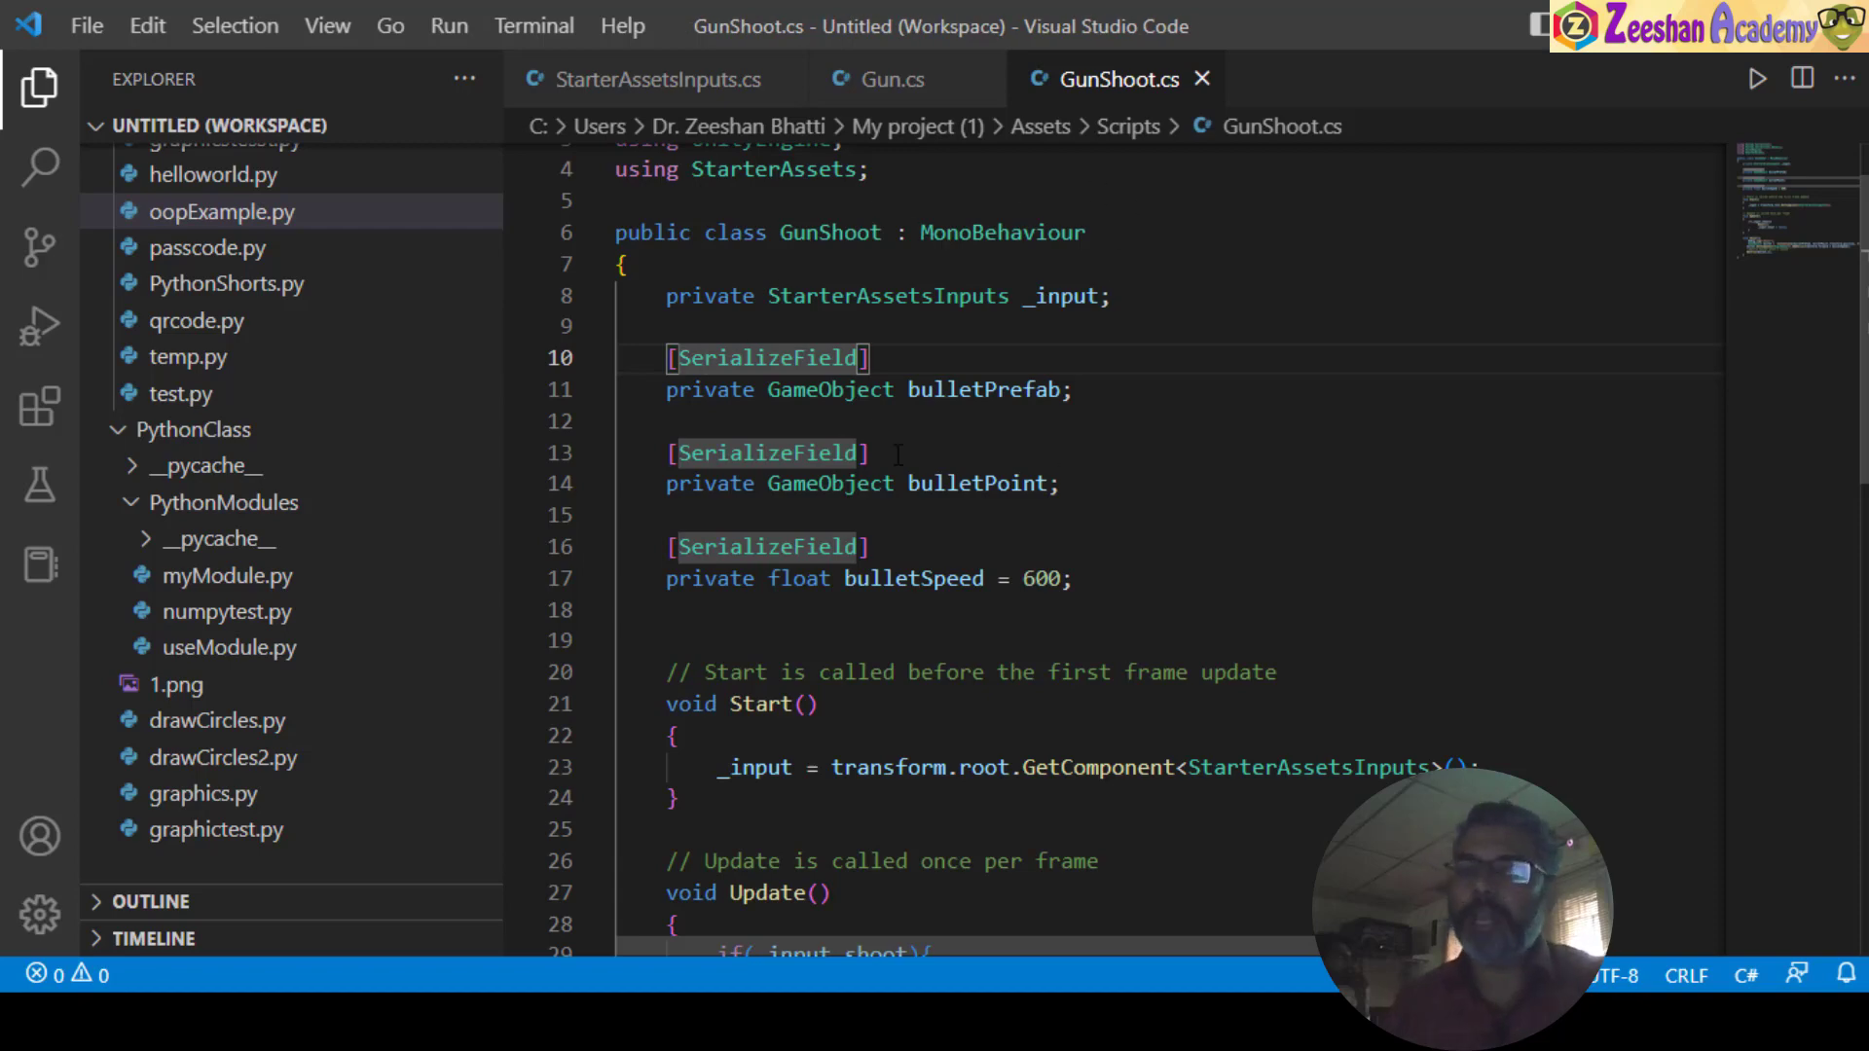
# - Switch to Unity, select SciFiGunLightRad, and compare its Gun Shoot fields with the serialized bulletPrefab declaration in Visual Studio Code
pyautogui.moveTo(1001, 1022)
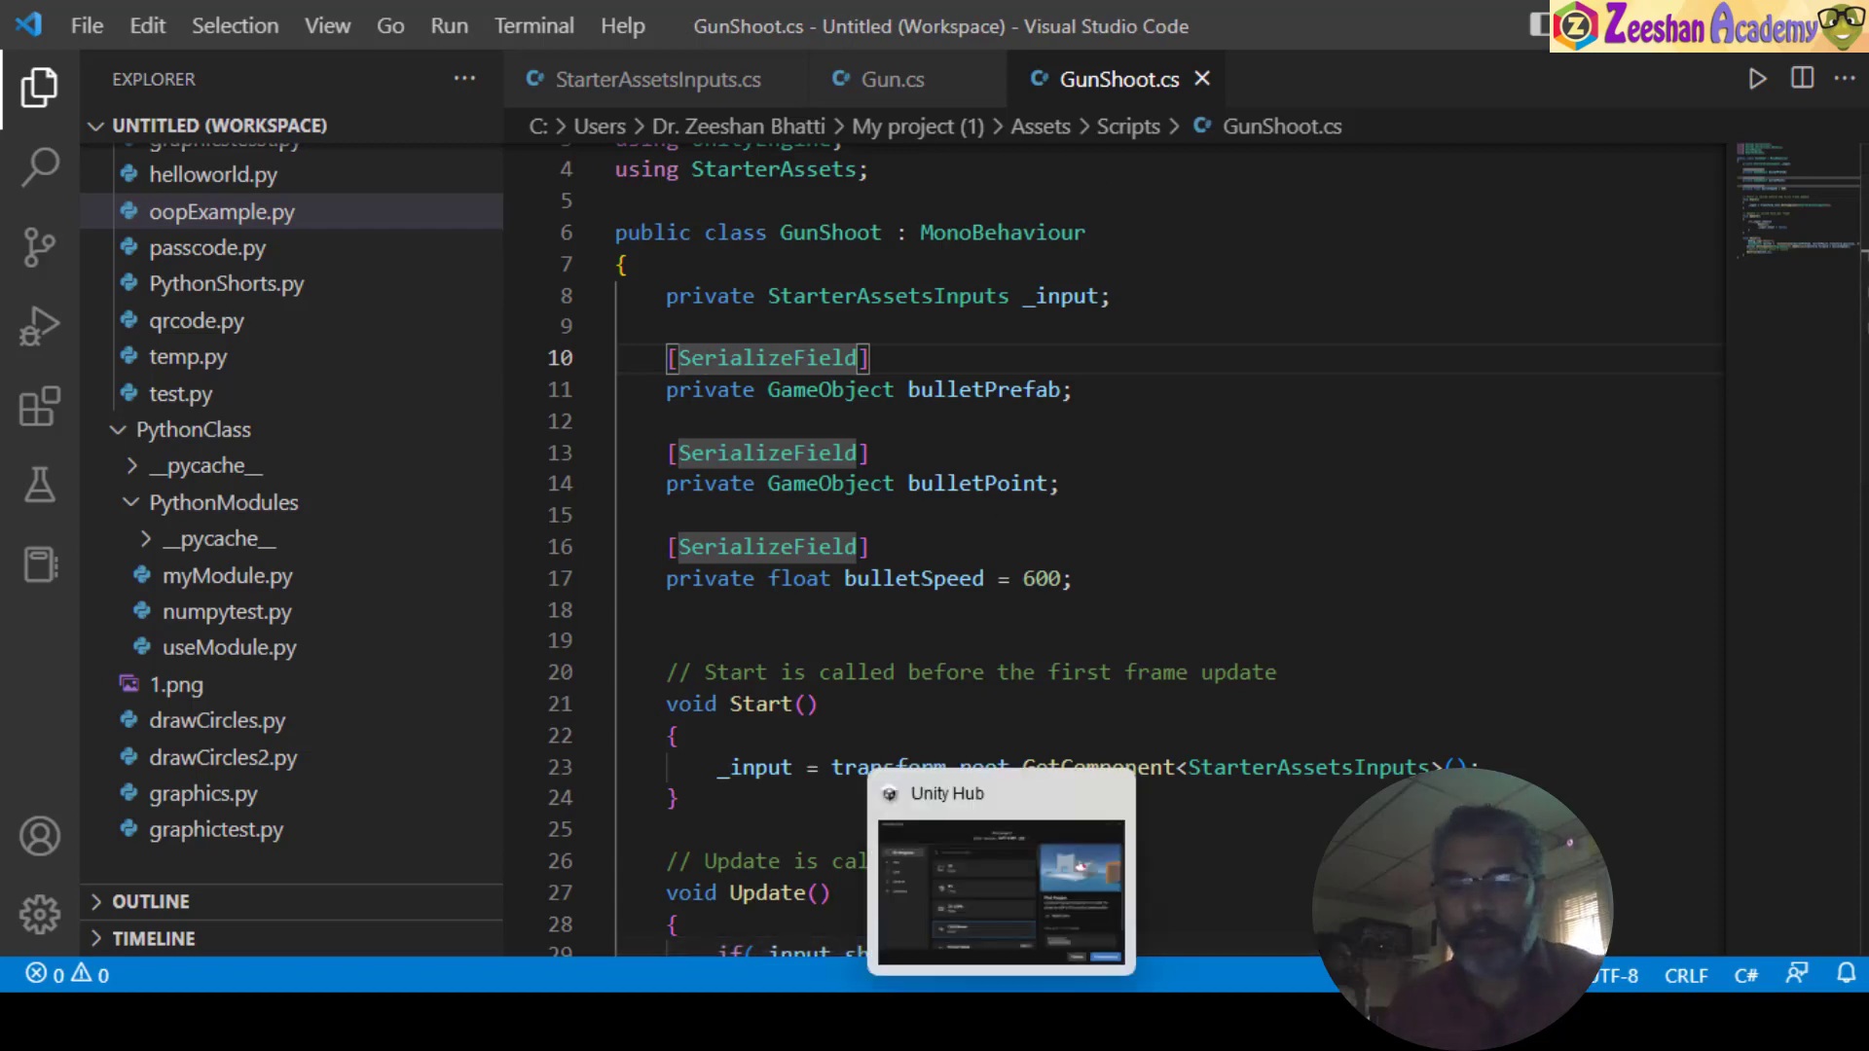
pyautogui.click(1197, 907)
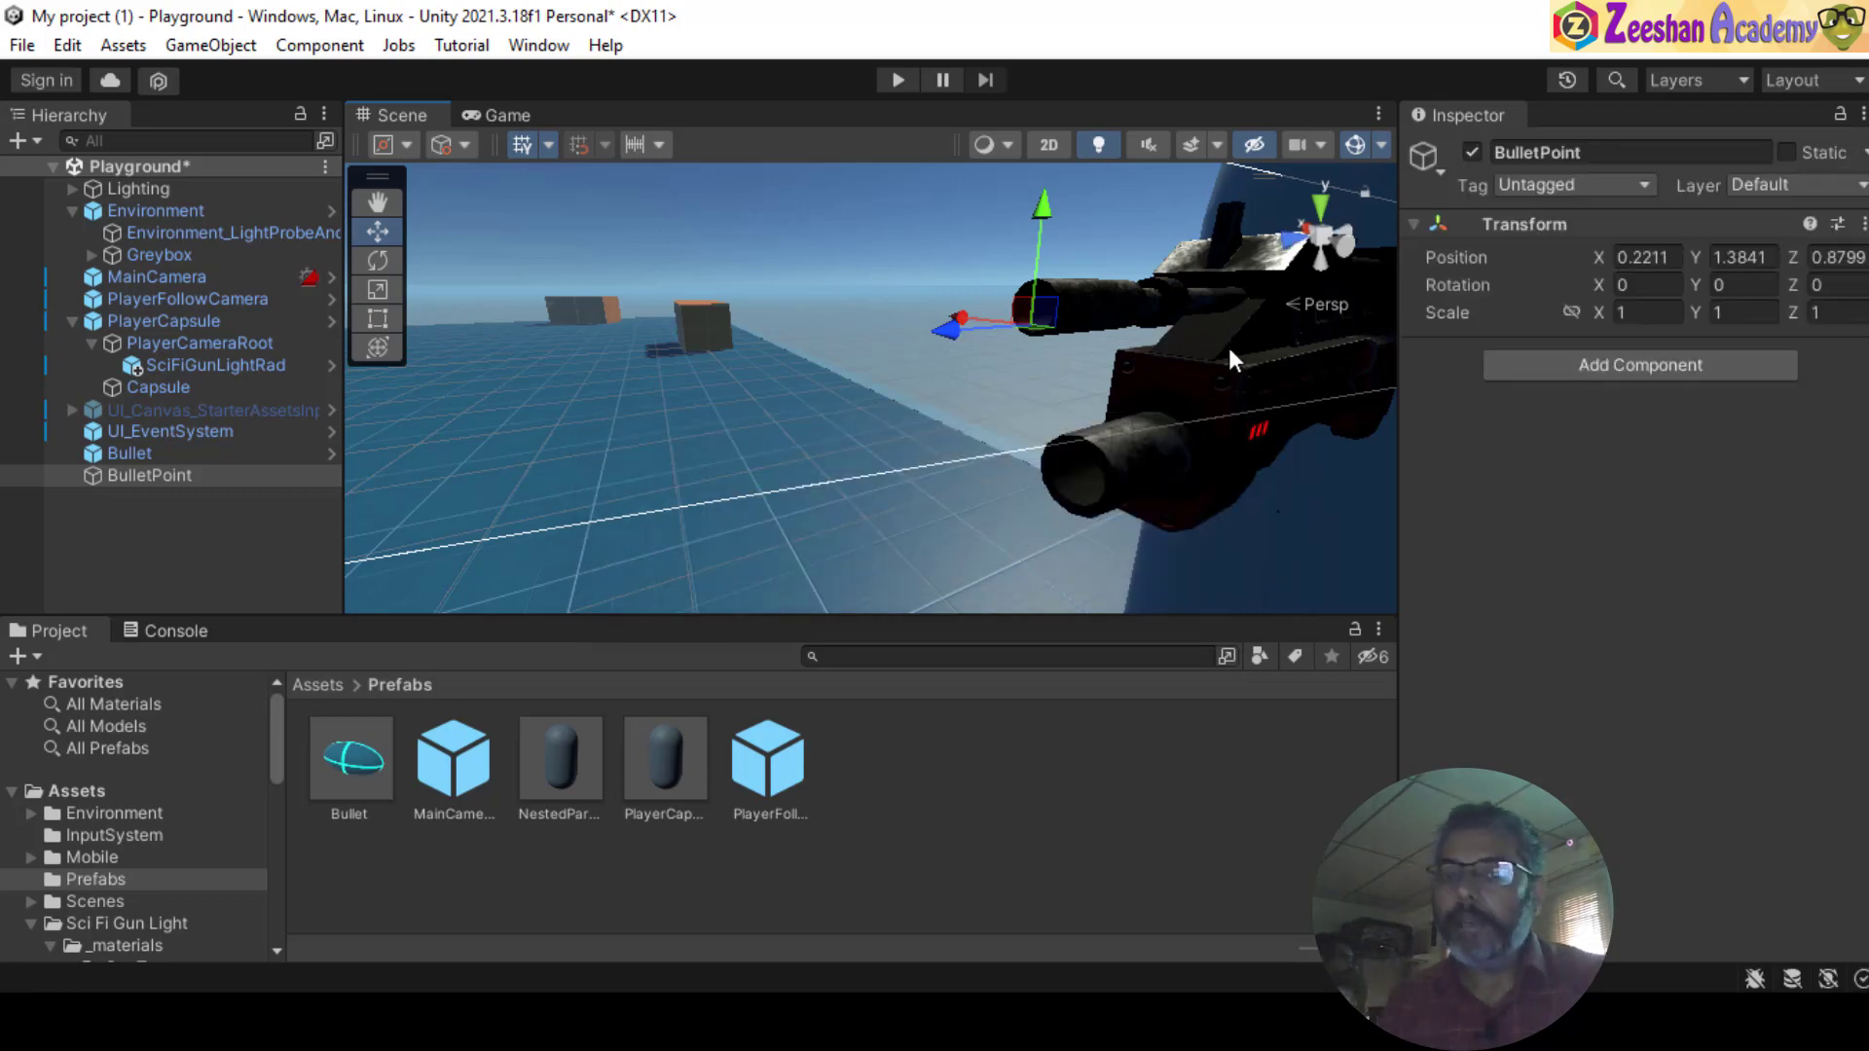
pyautogui.click(209, 364)
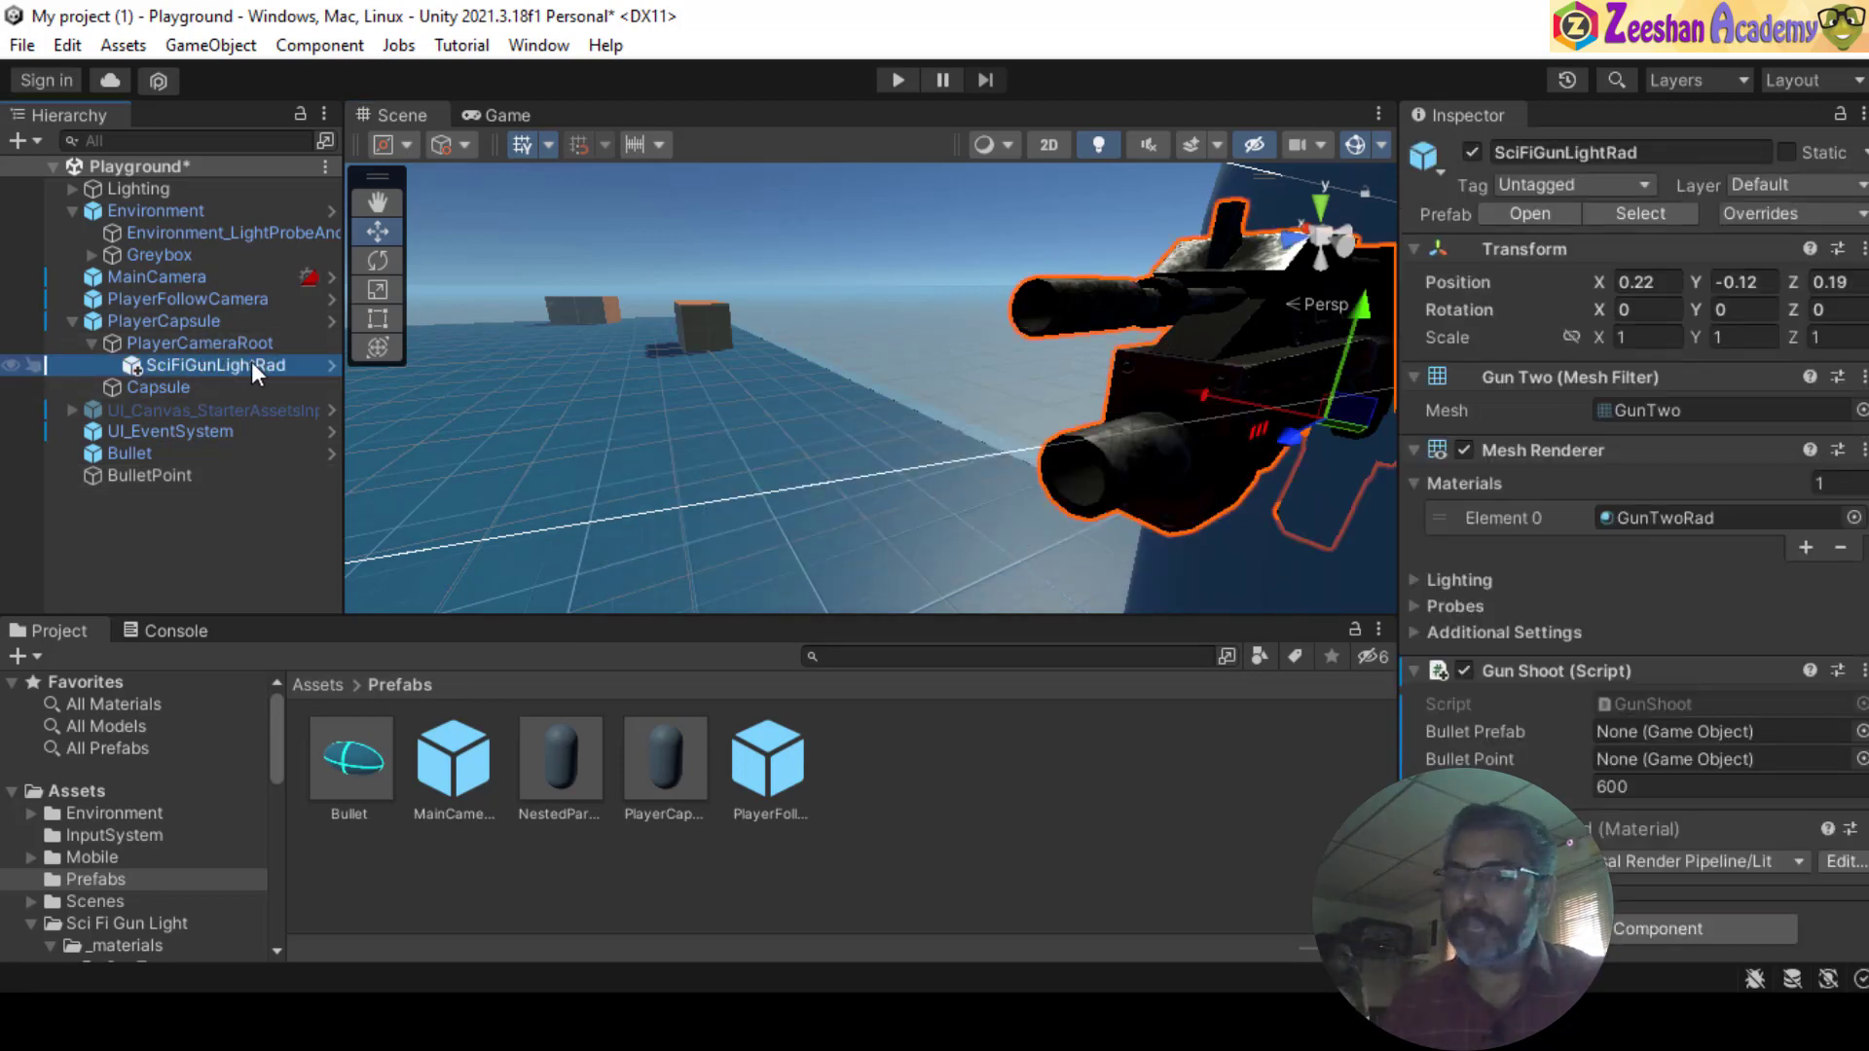
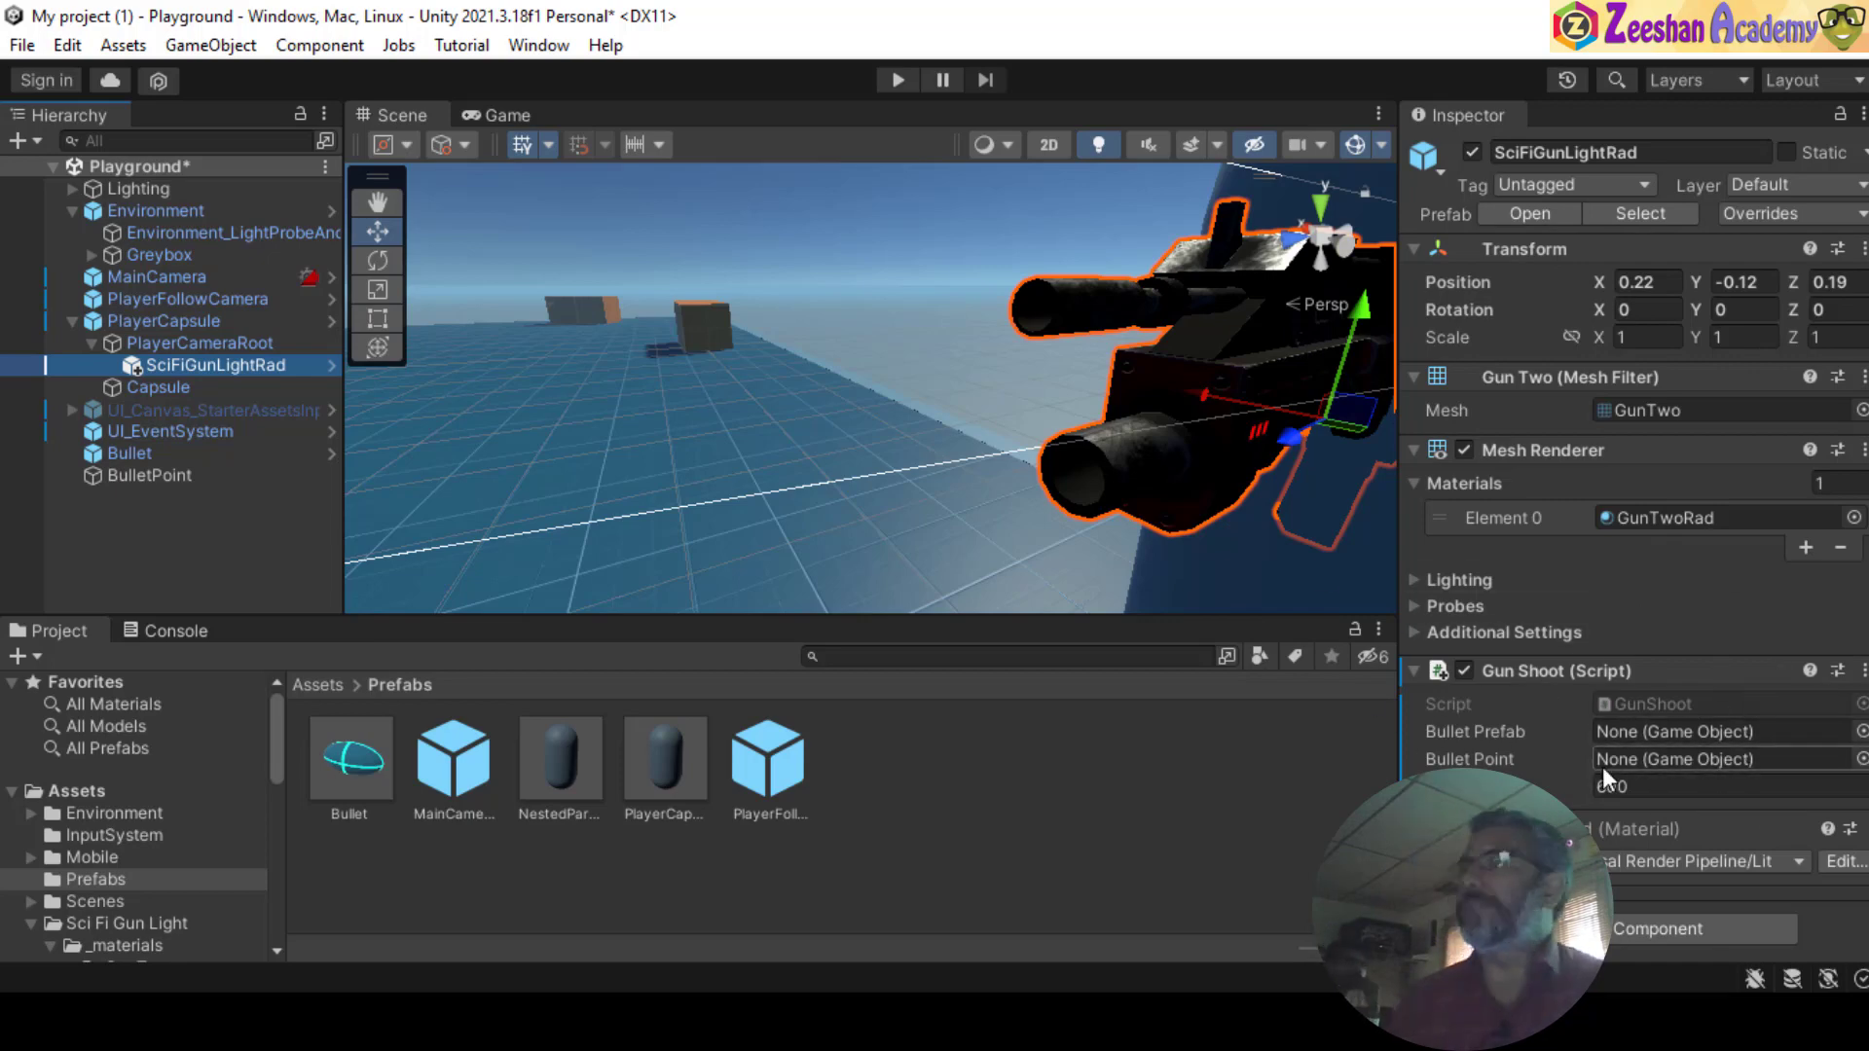
pyautogui.hotkey('alt', 'Tab')
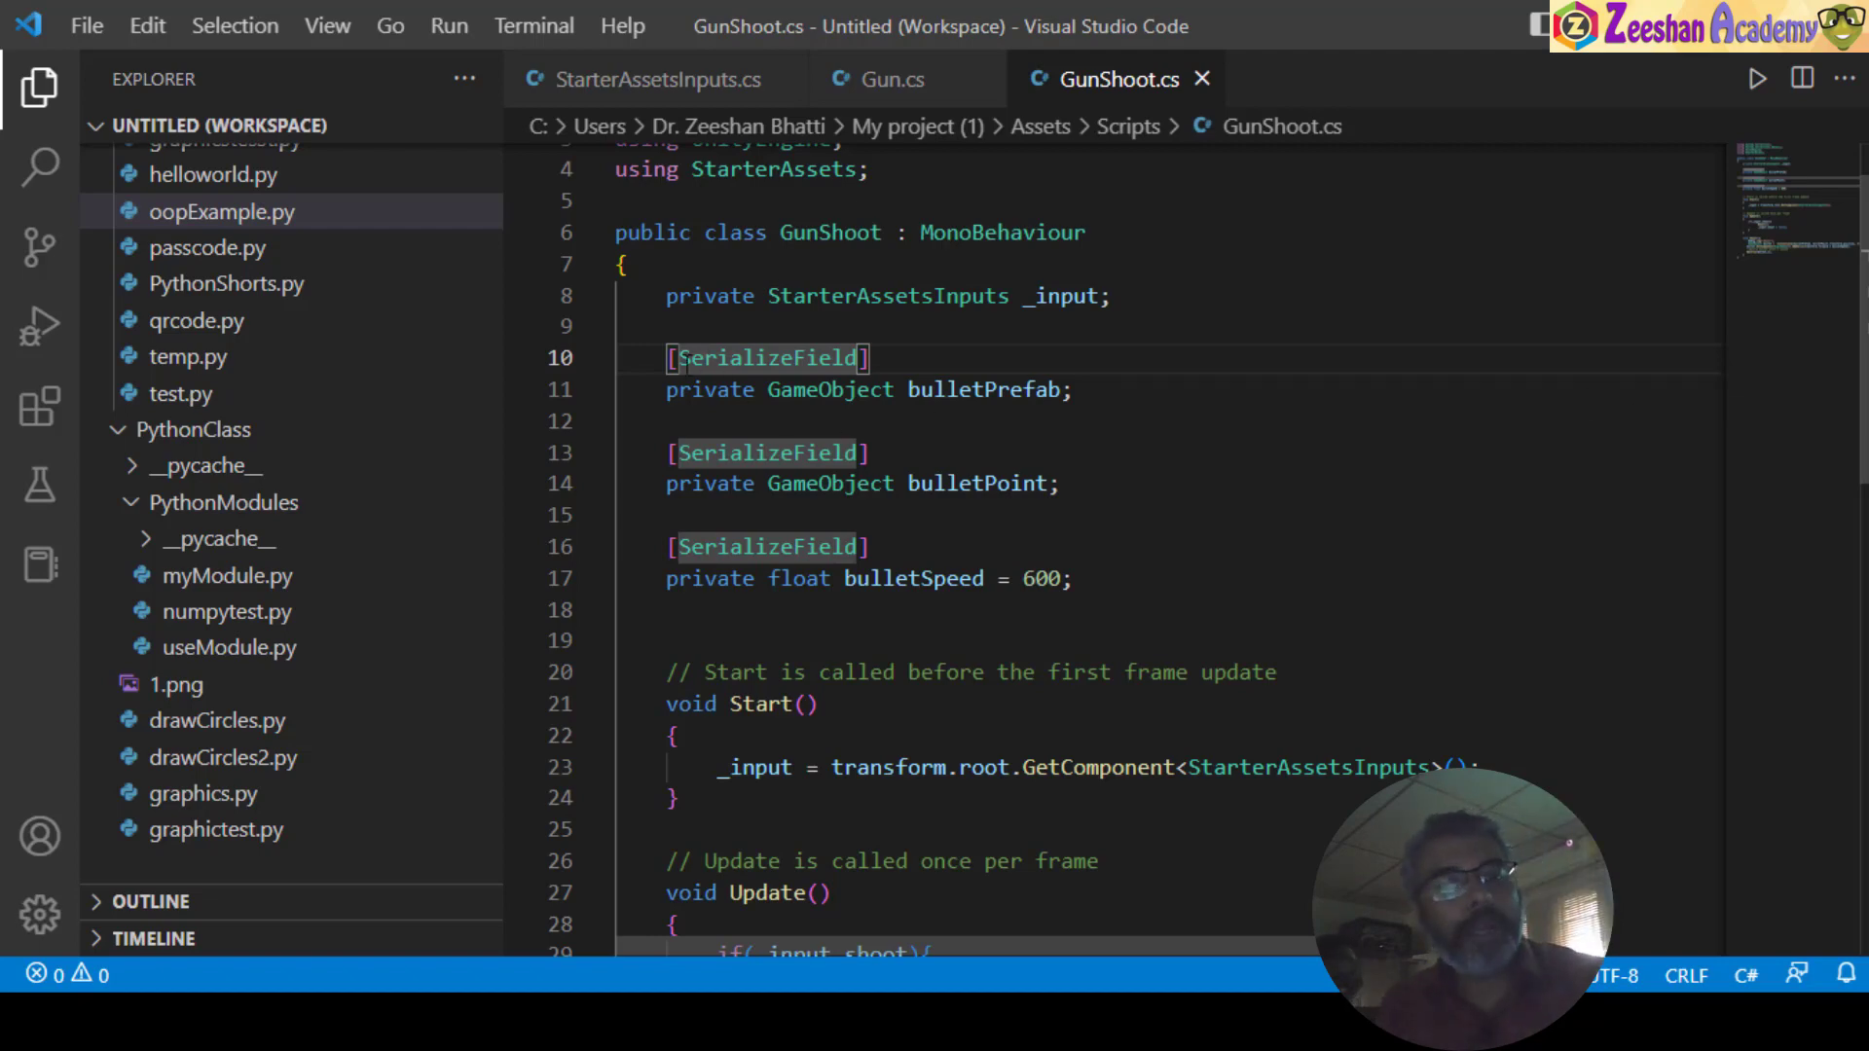
pyautogui.moveTo(666, 359); pyautogui.dragTo(1074, 391)
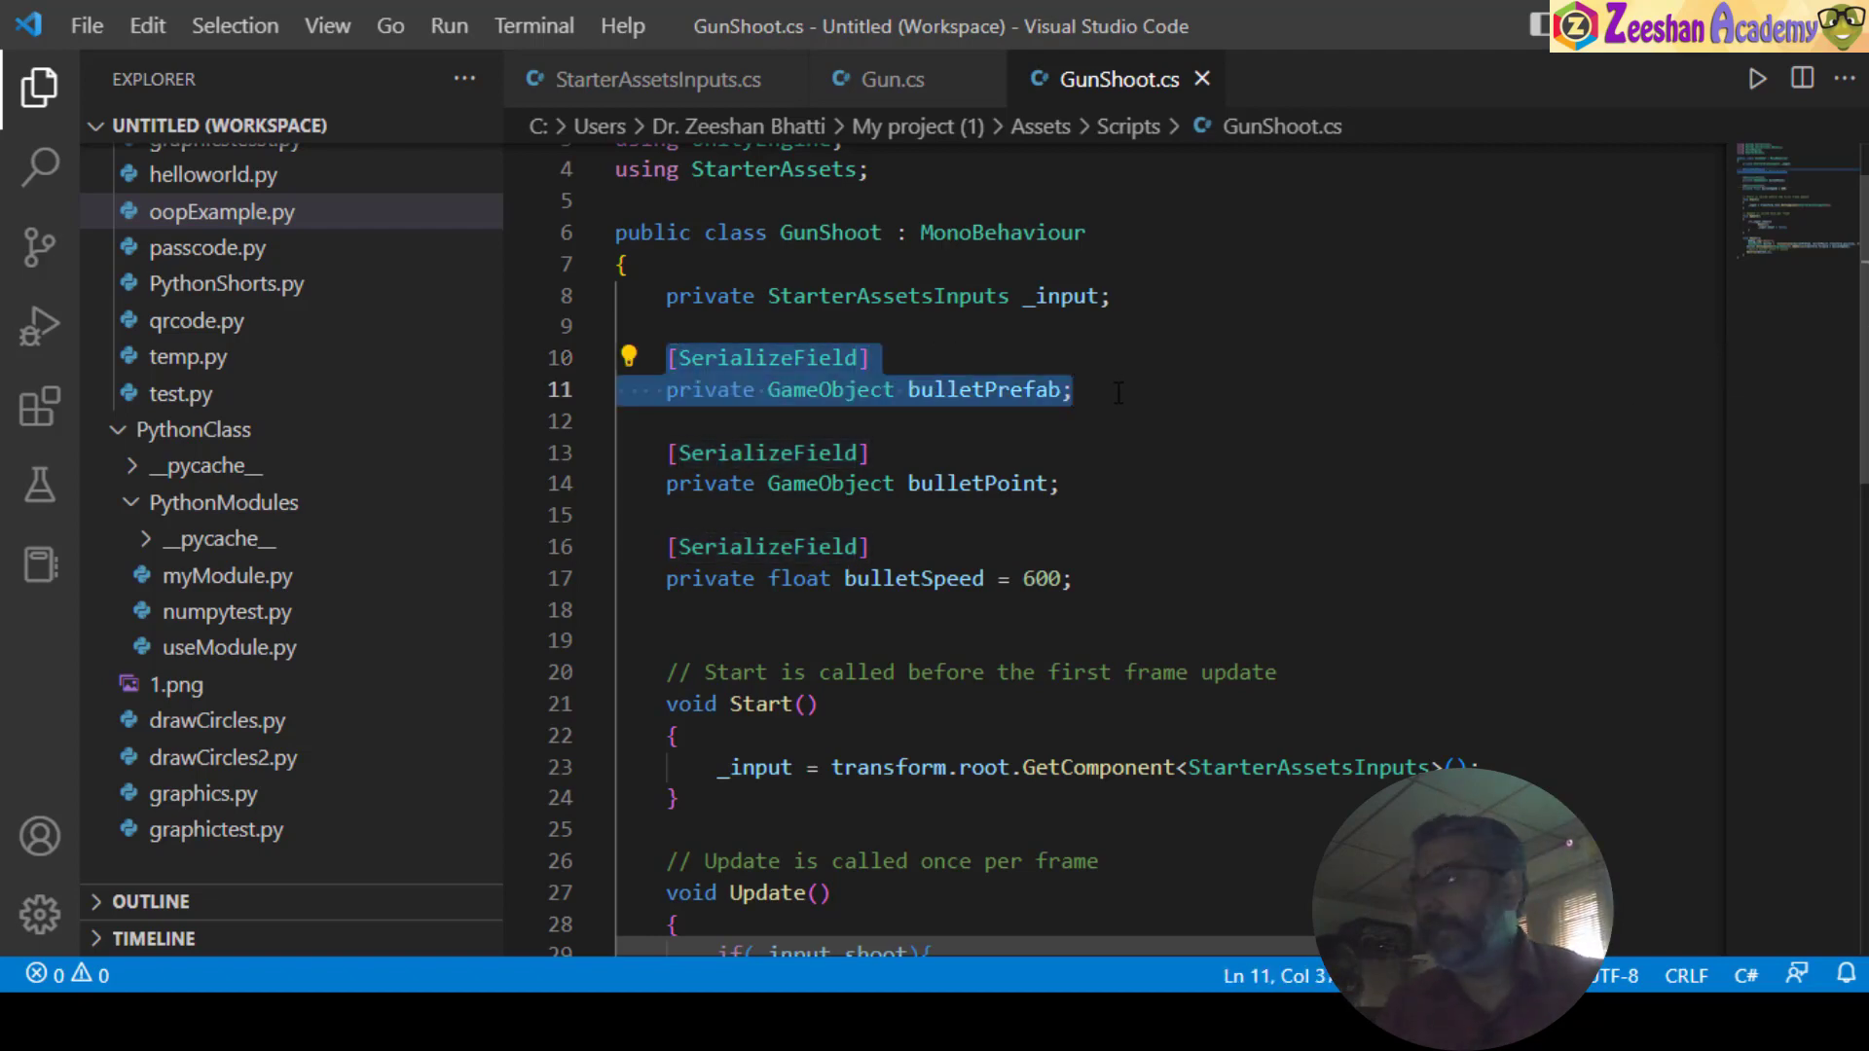
# - Back in Unity, assign the scene's Bullet object to the Bullet Prefab field of SciFiGunLightRad's Gun Shoot script
pyautogui.hotkey('alt', 'Tab')
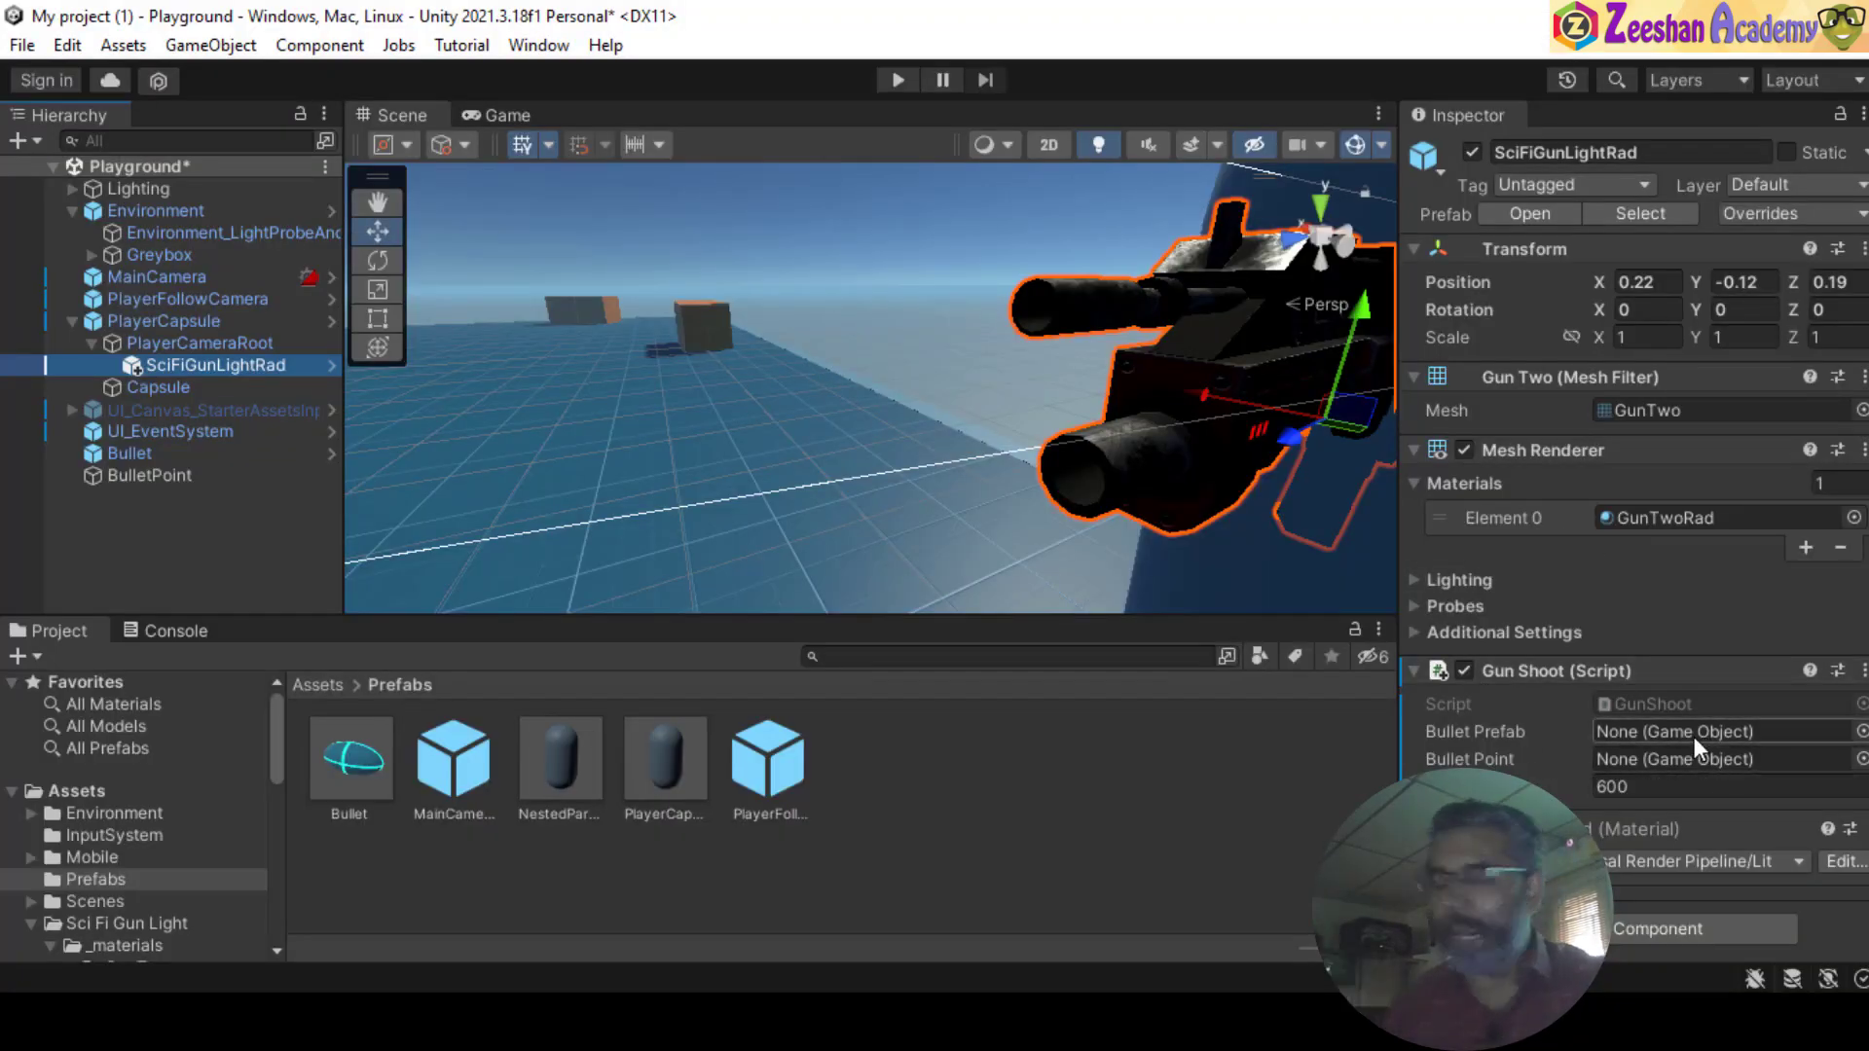
pyautogui.click(119, 454)
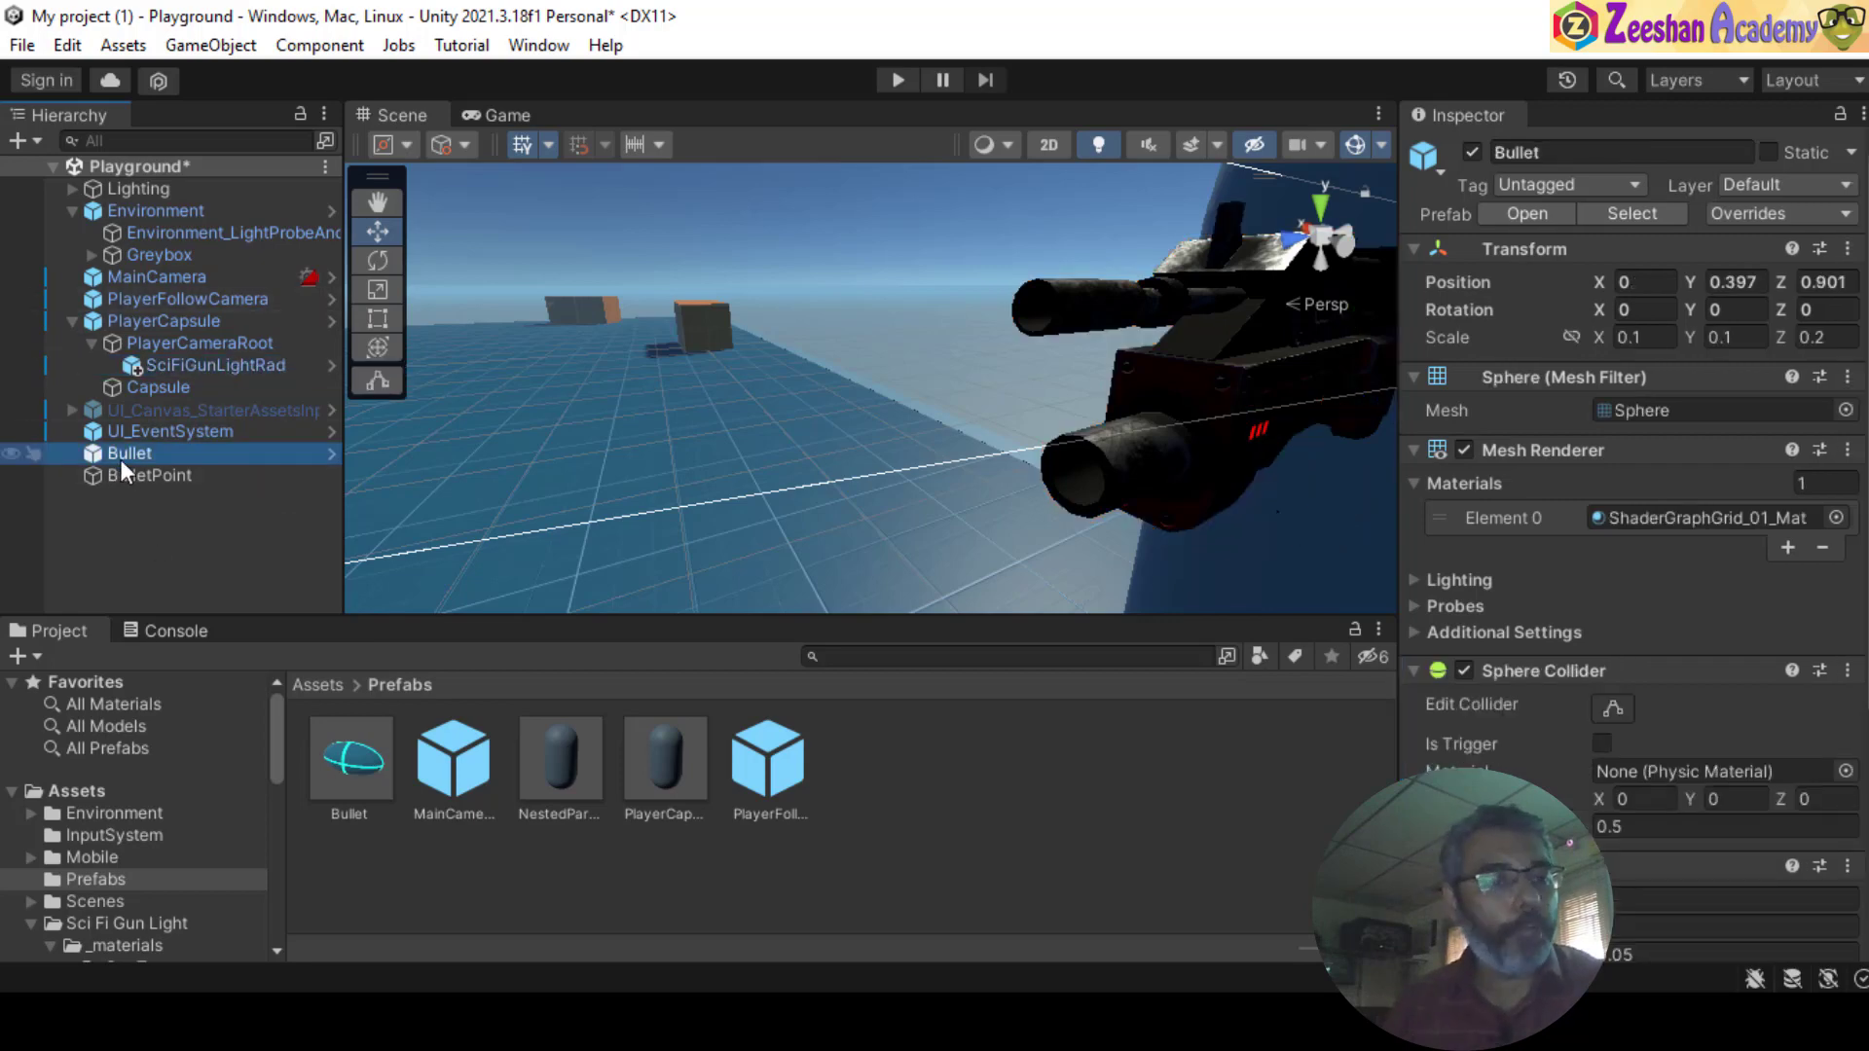
pyautogui.click(1186, 445)
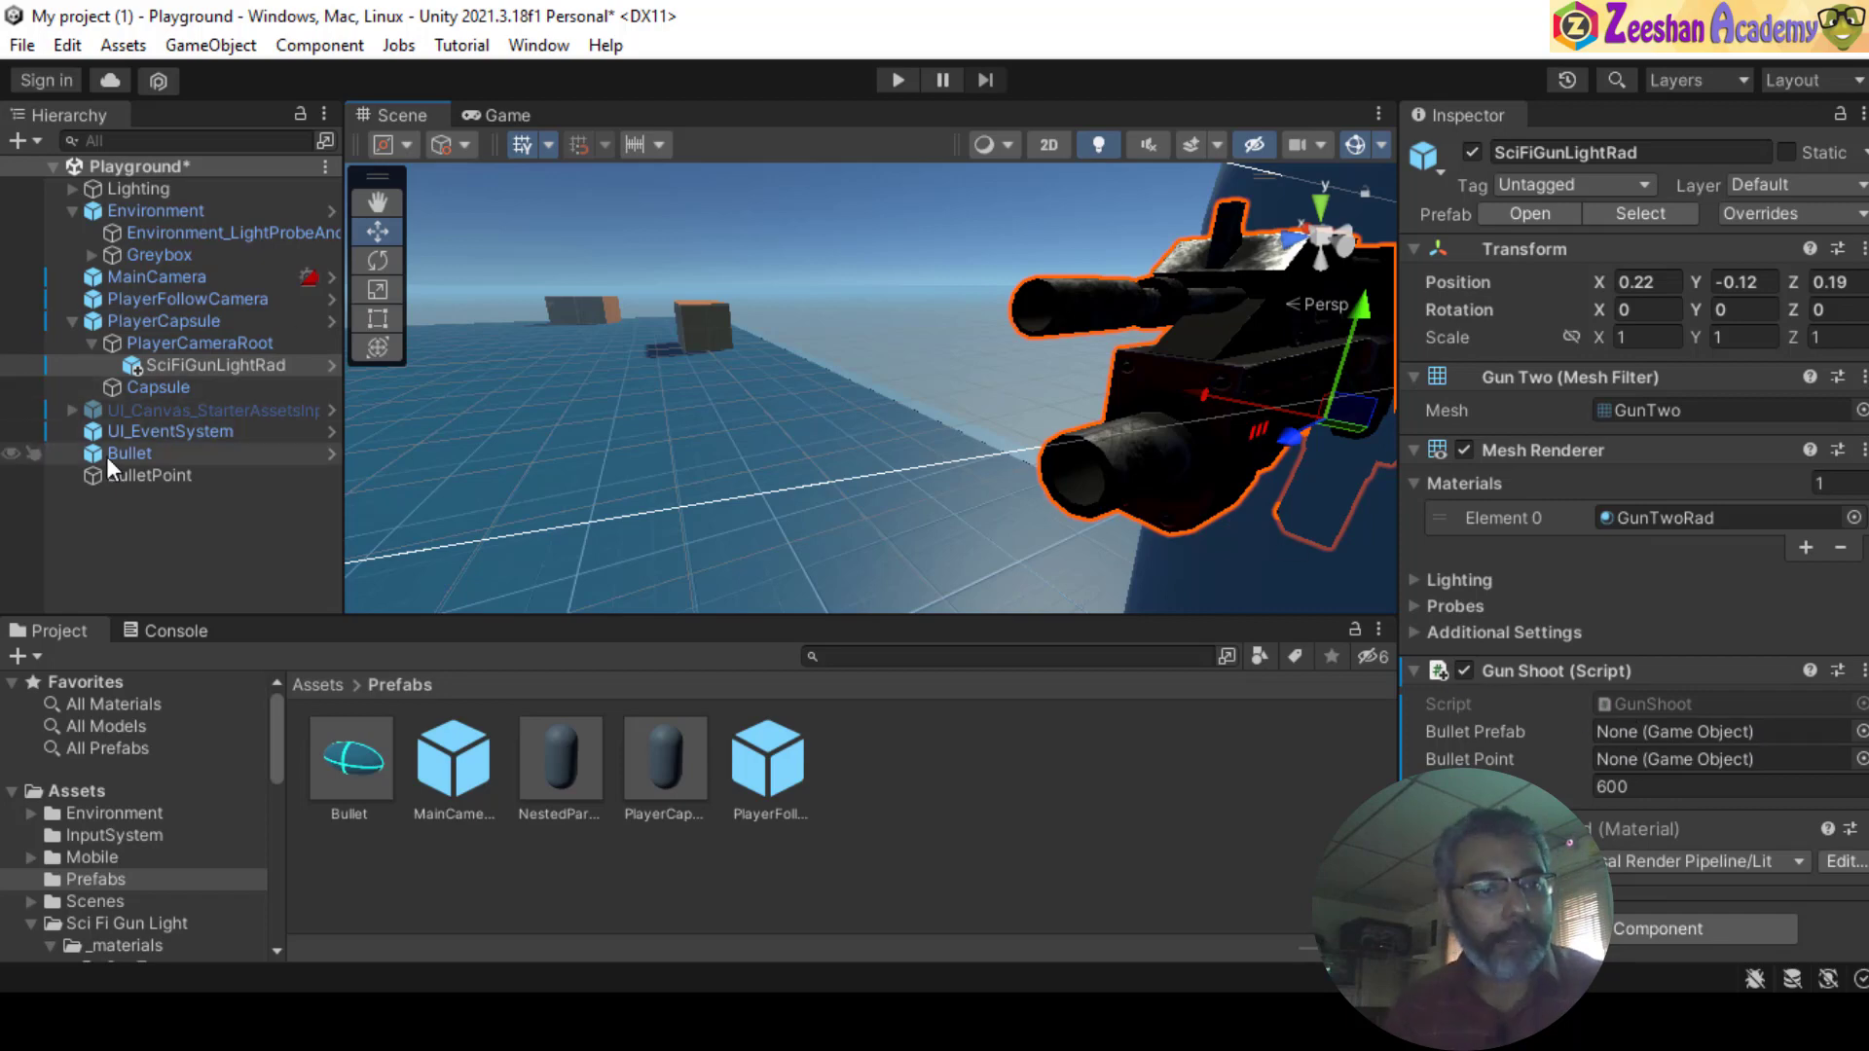
pyautogui.moveTo(109, 454); pyautogui.dragTo(1650, 732)
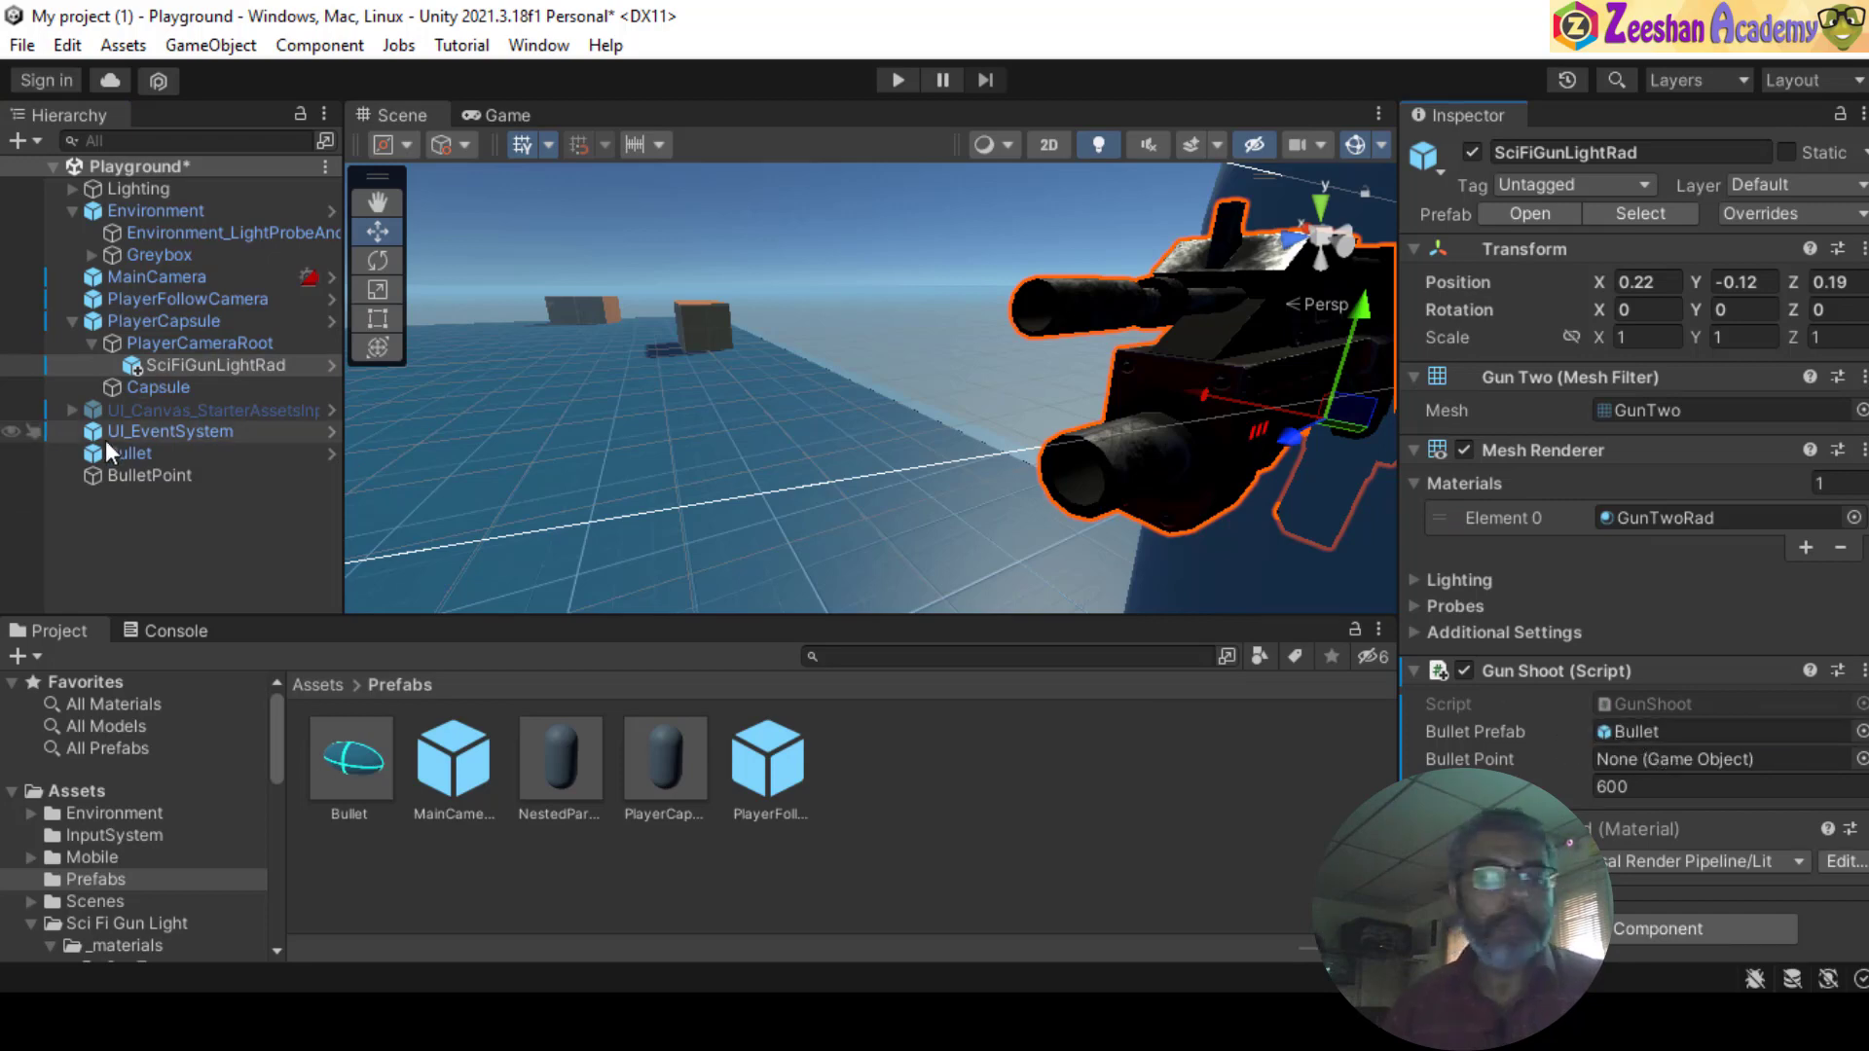
# - Make BulletPoint a child of SciFiGunLightRad and assign it to the gun's Bullet Point field in the Gun Shoot script
pyautogui.moveTo(153, 476); pyautogui.dragTo(167, 494)
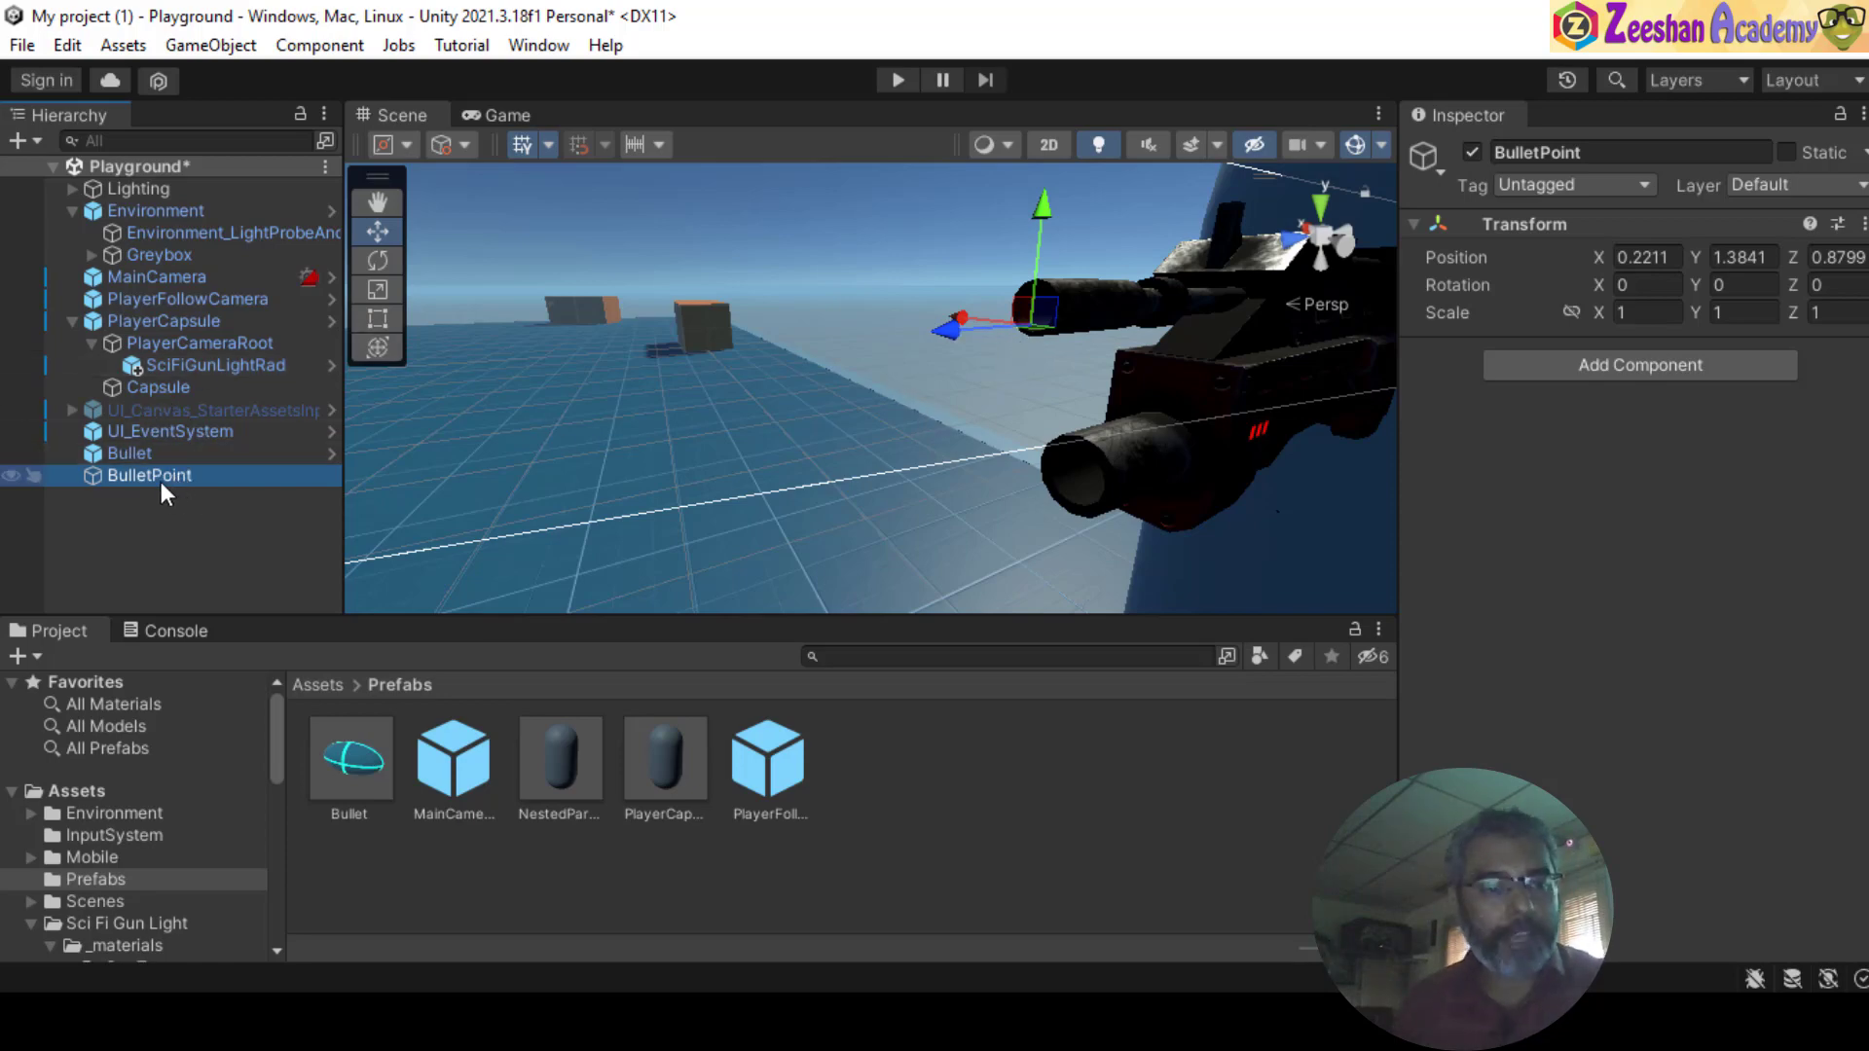
pyautogui.moveTo(161, 479); pyautogui.dragTo(224, 364)
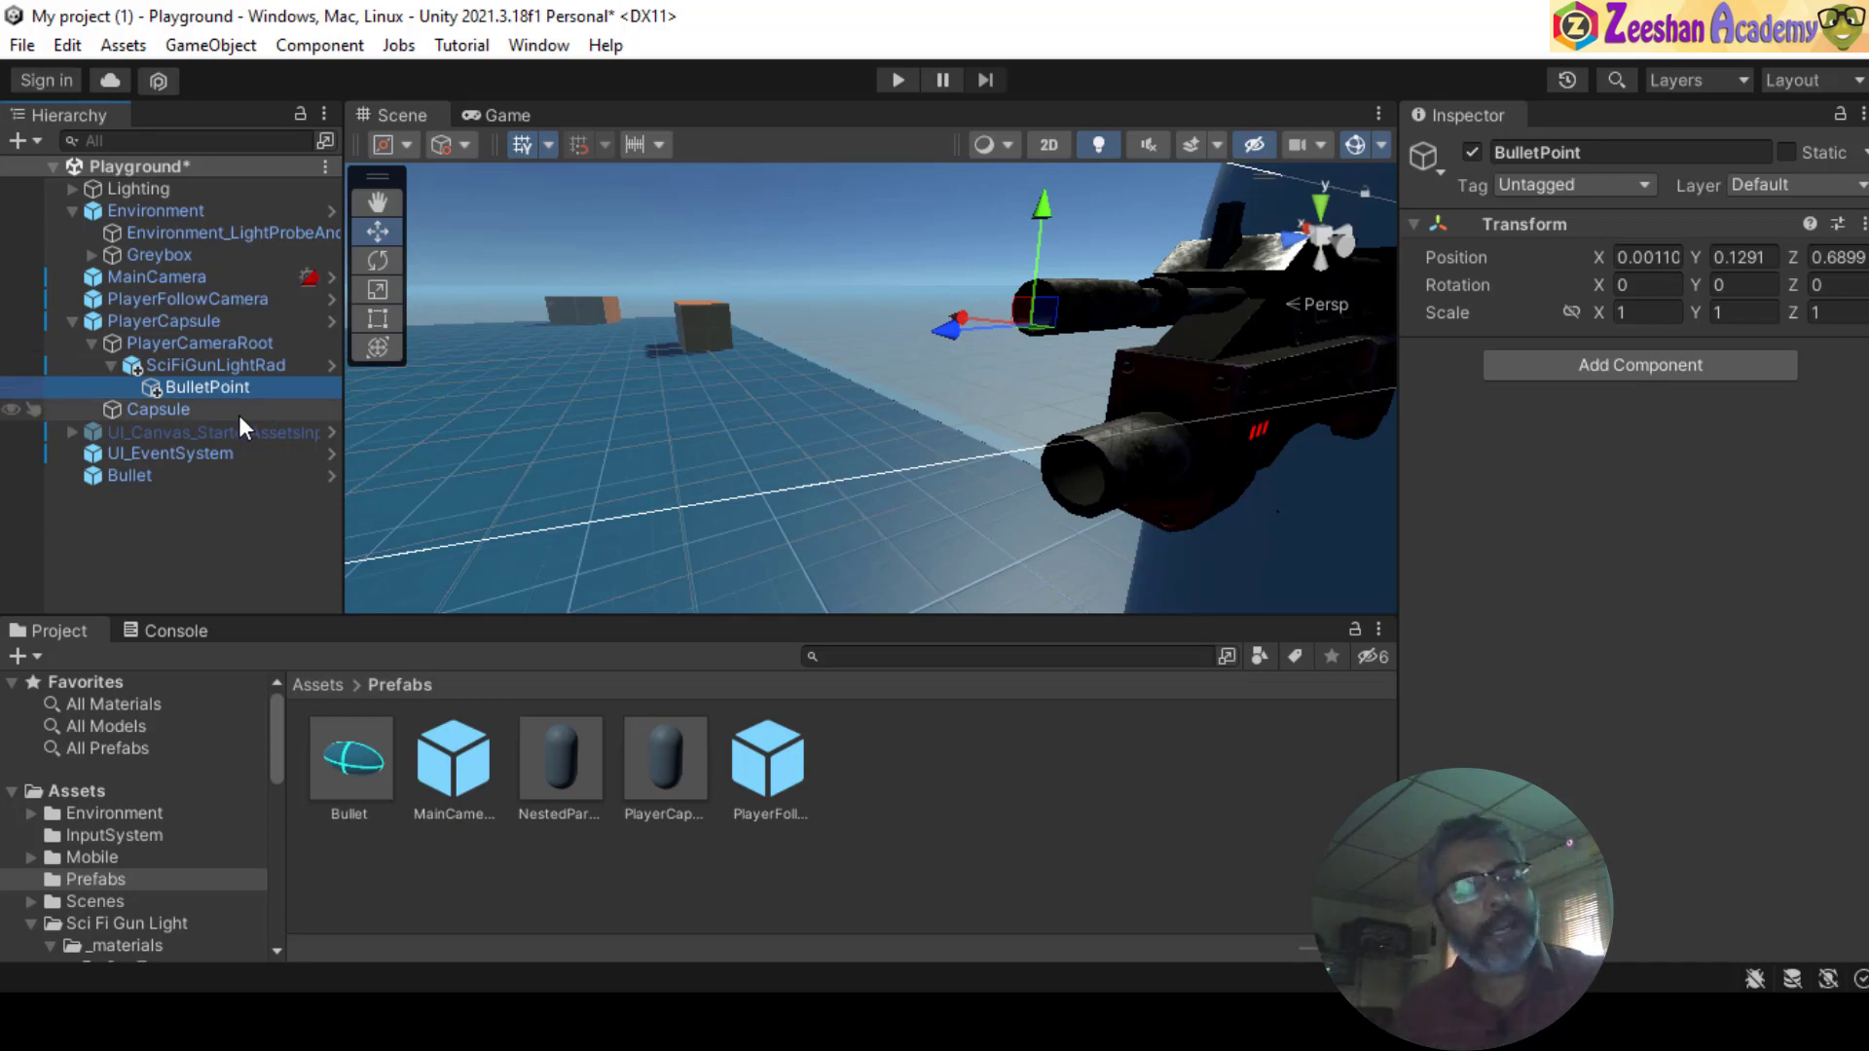
pyautogui.click(1281, 358)
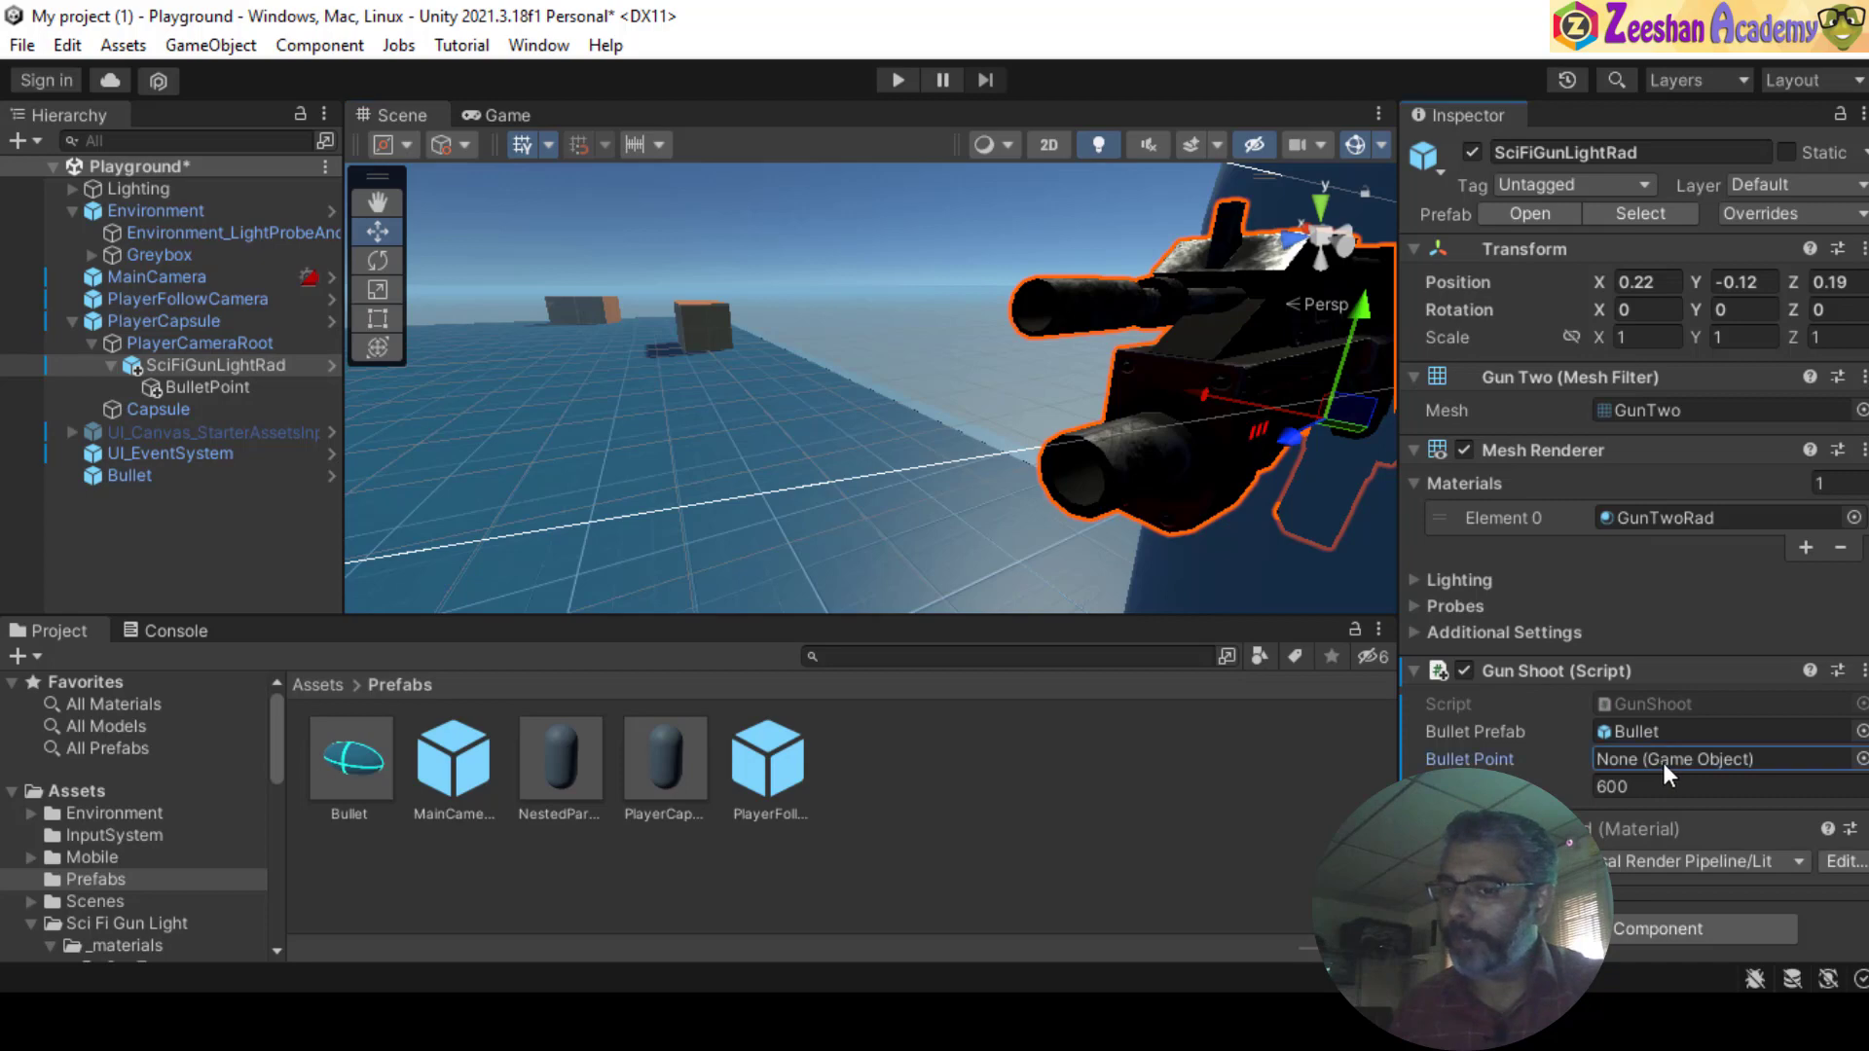
pyautogui.moveTo(211, 393); pyautogui.dragTo(1701, 763)
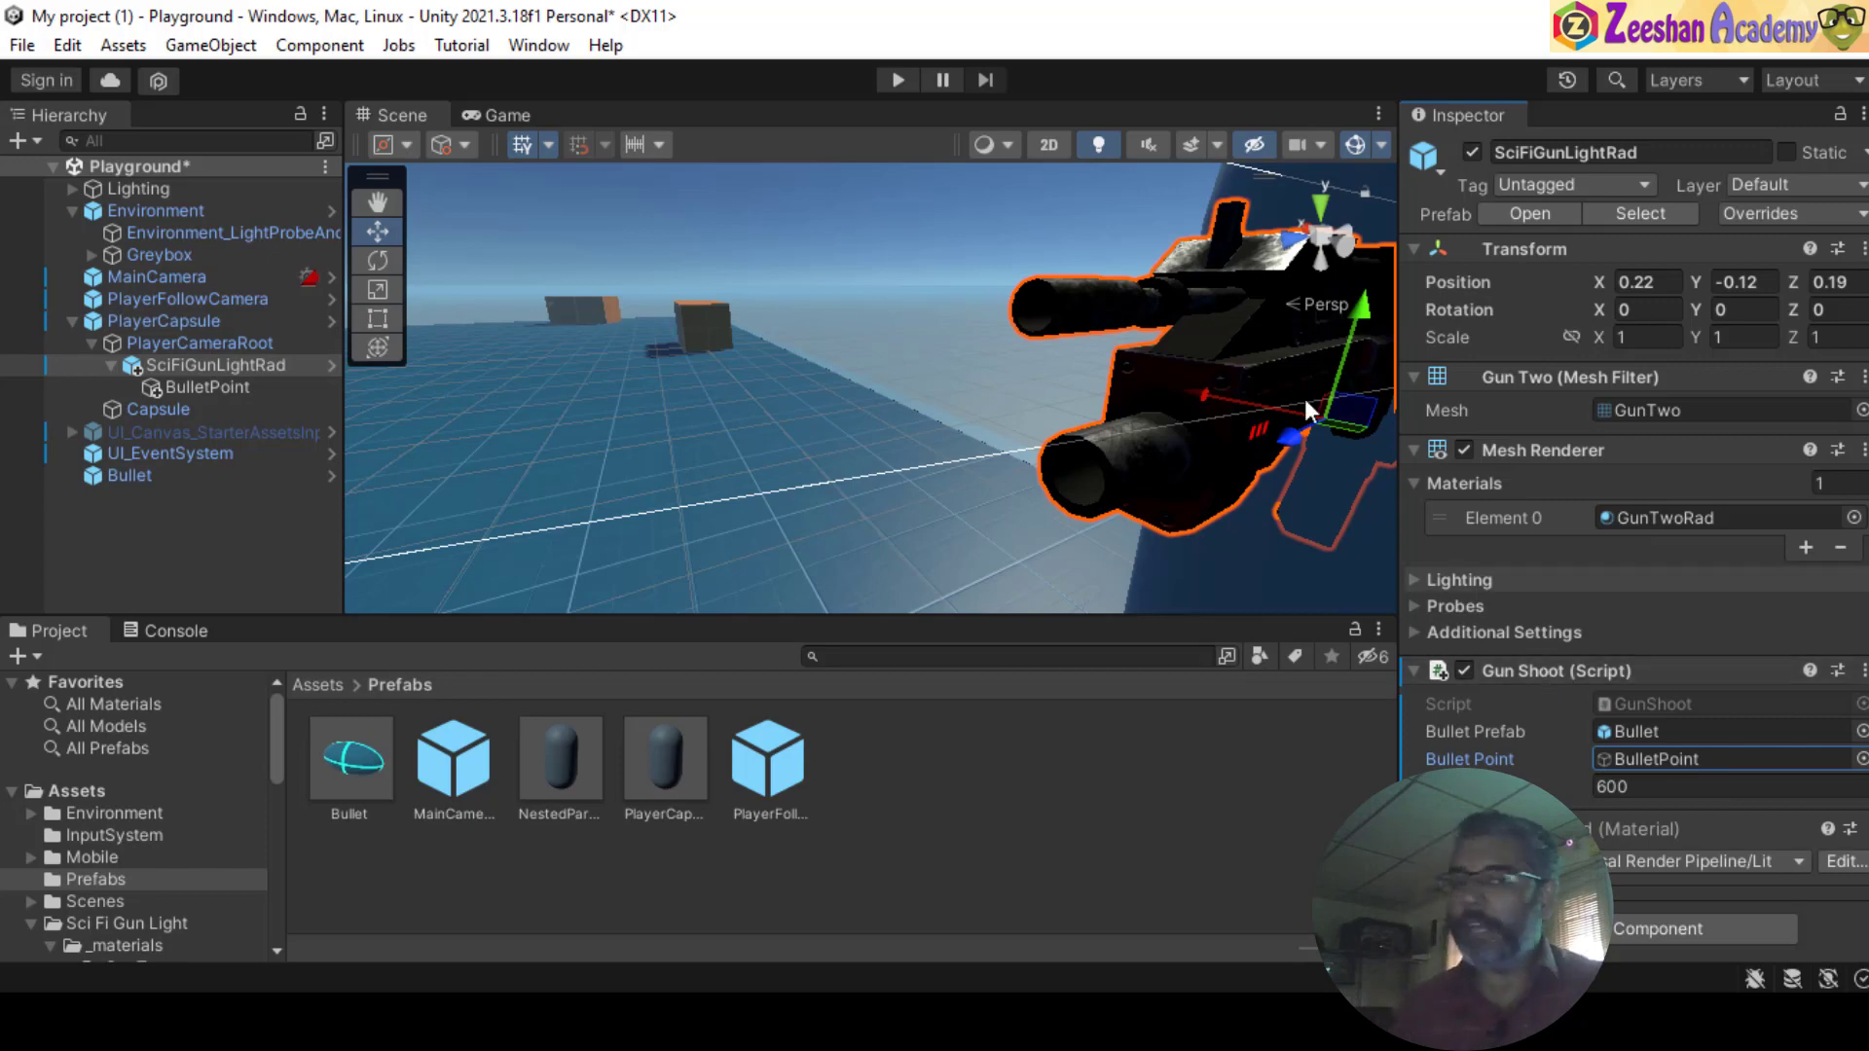
# - Compare the assigned fields with GunShoot.cs in Visual Studio Code, and examine the bullet's Instantiate line in Shoot()
pyautogui.hotkey('alt', 'Tab')
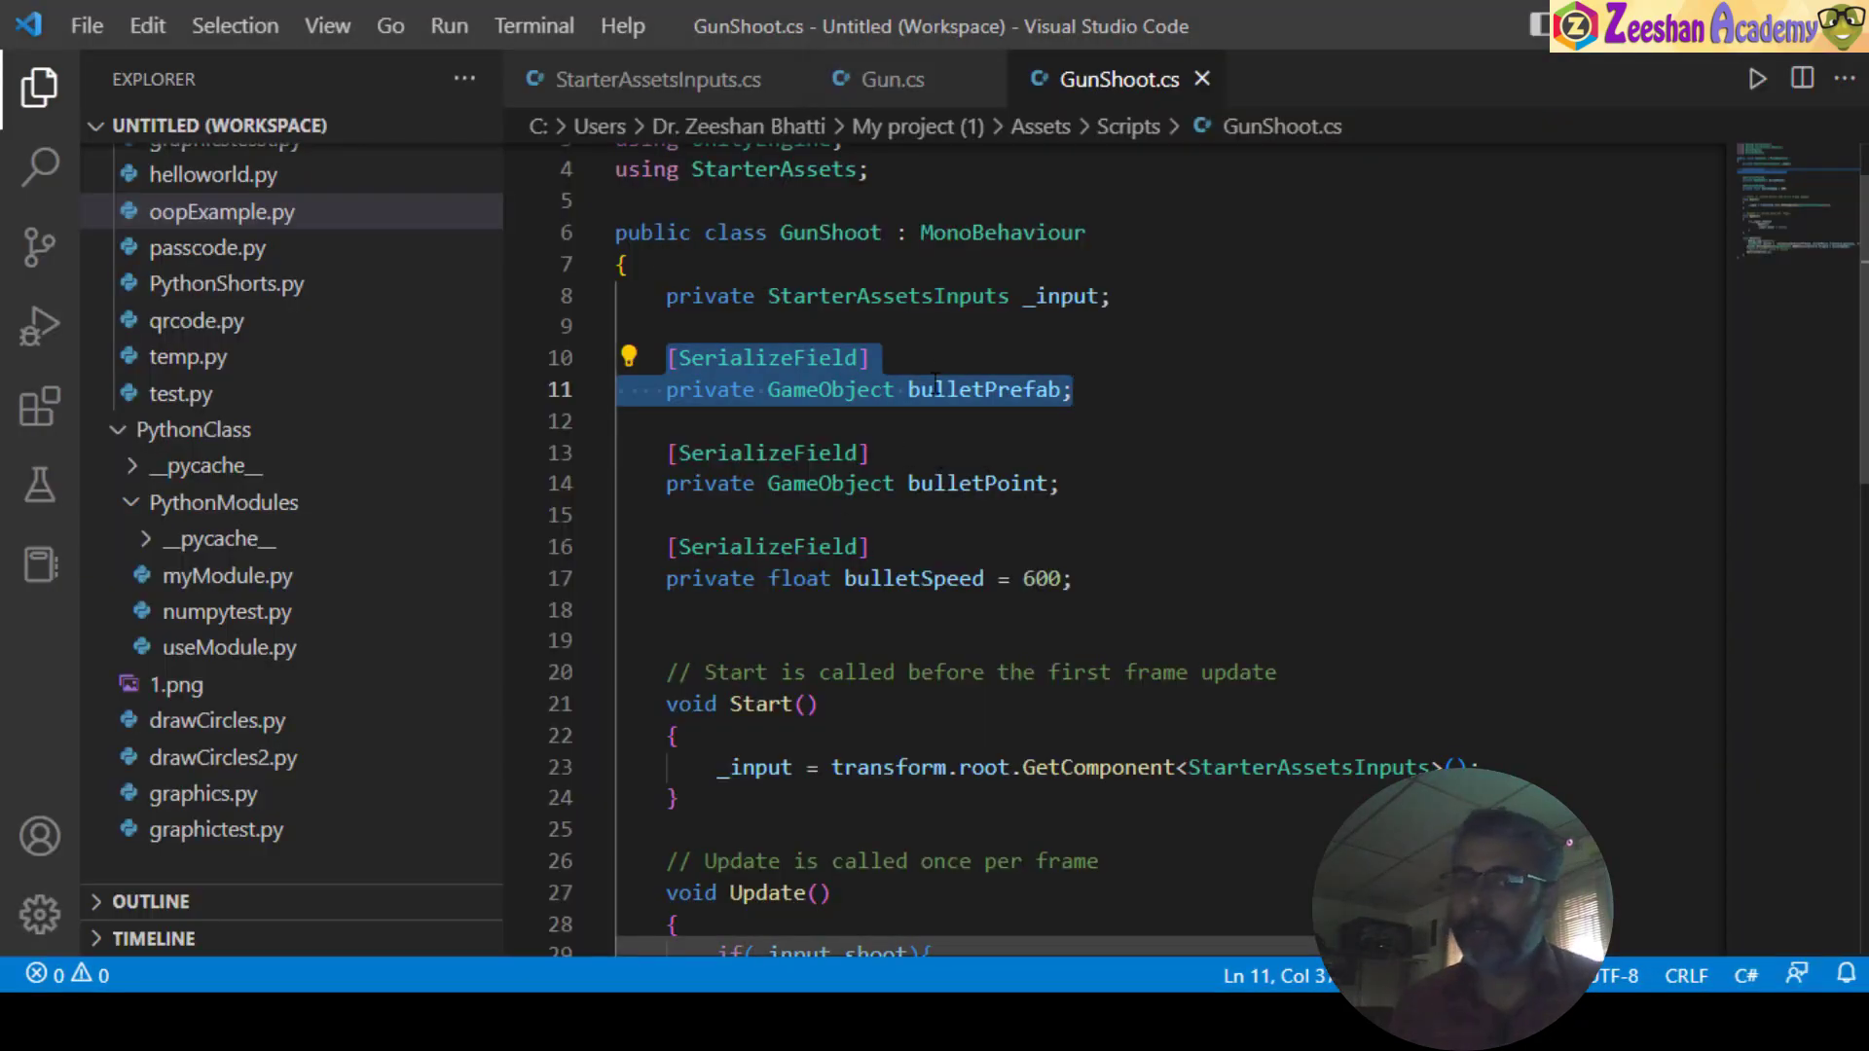
pyautogui.hotkey('alt', 'Tab')
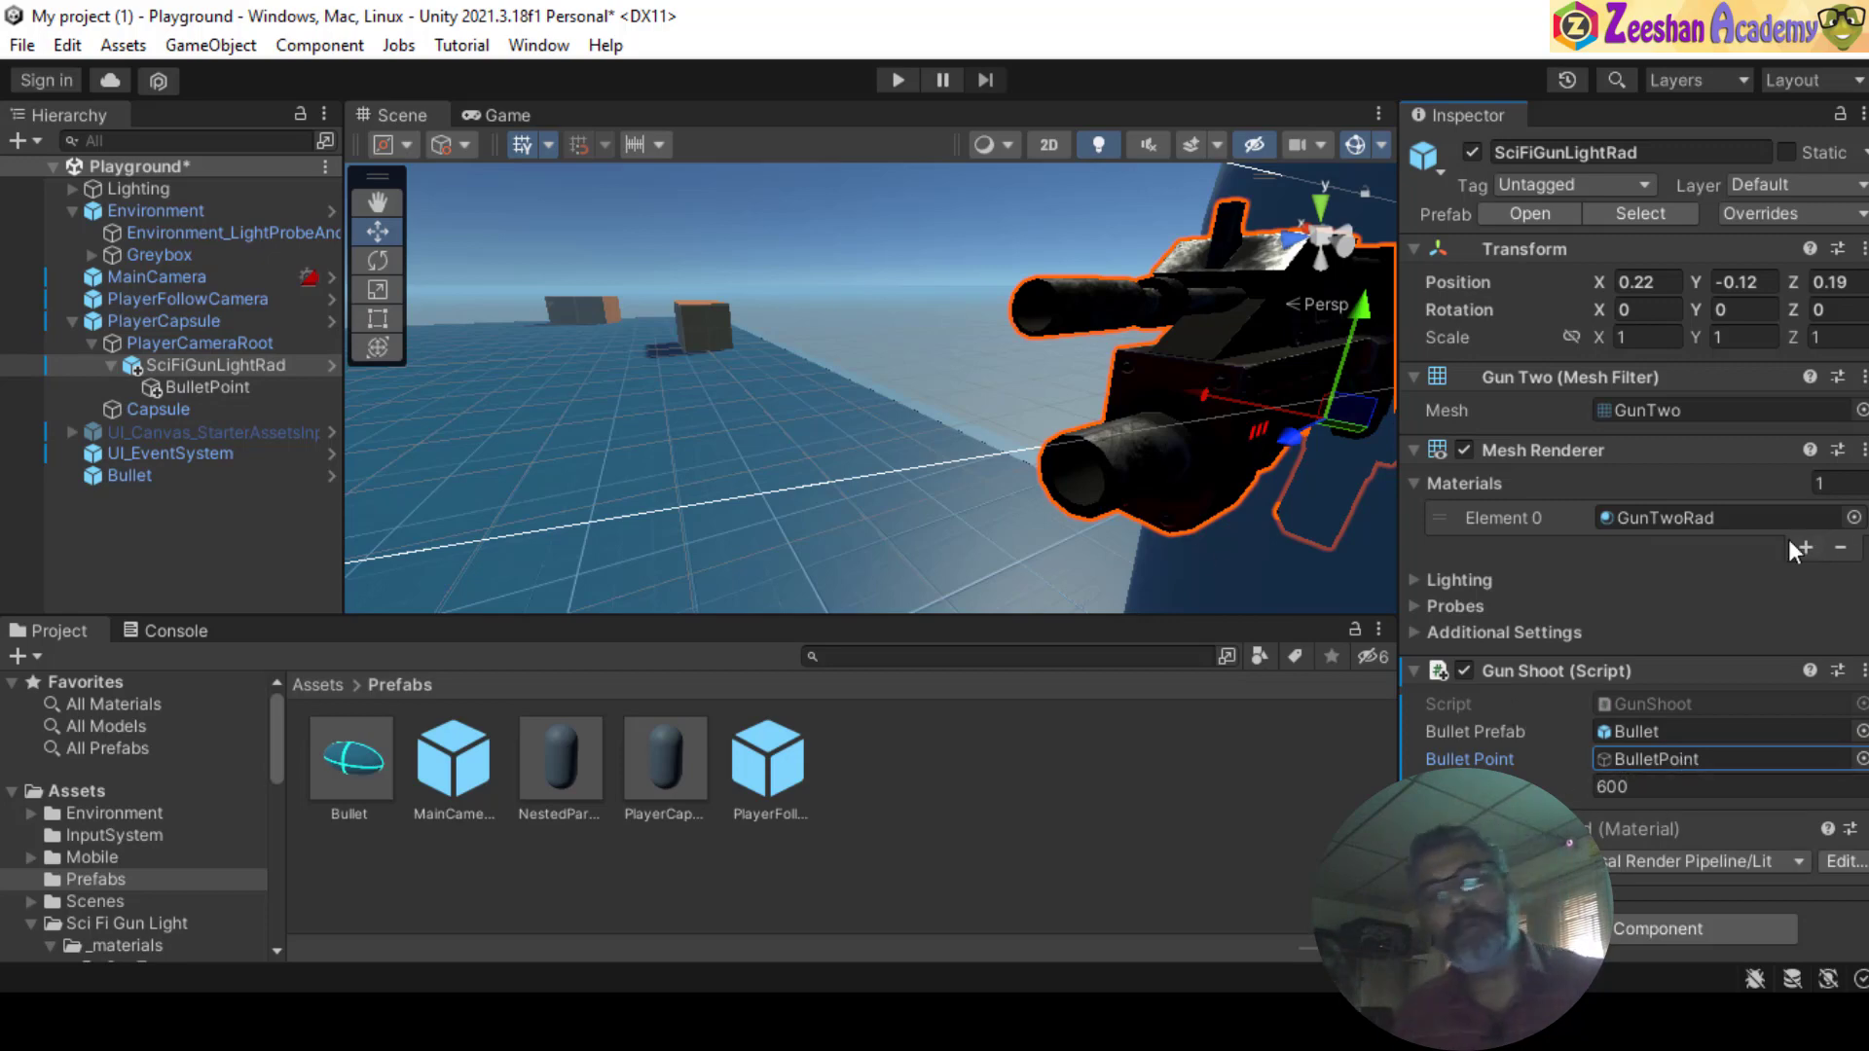
pyautogui.hotkey('alt', 'Tab')
pyautogui.scroll(-6, 900, 575)
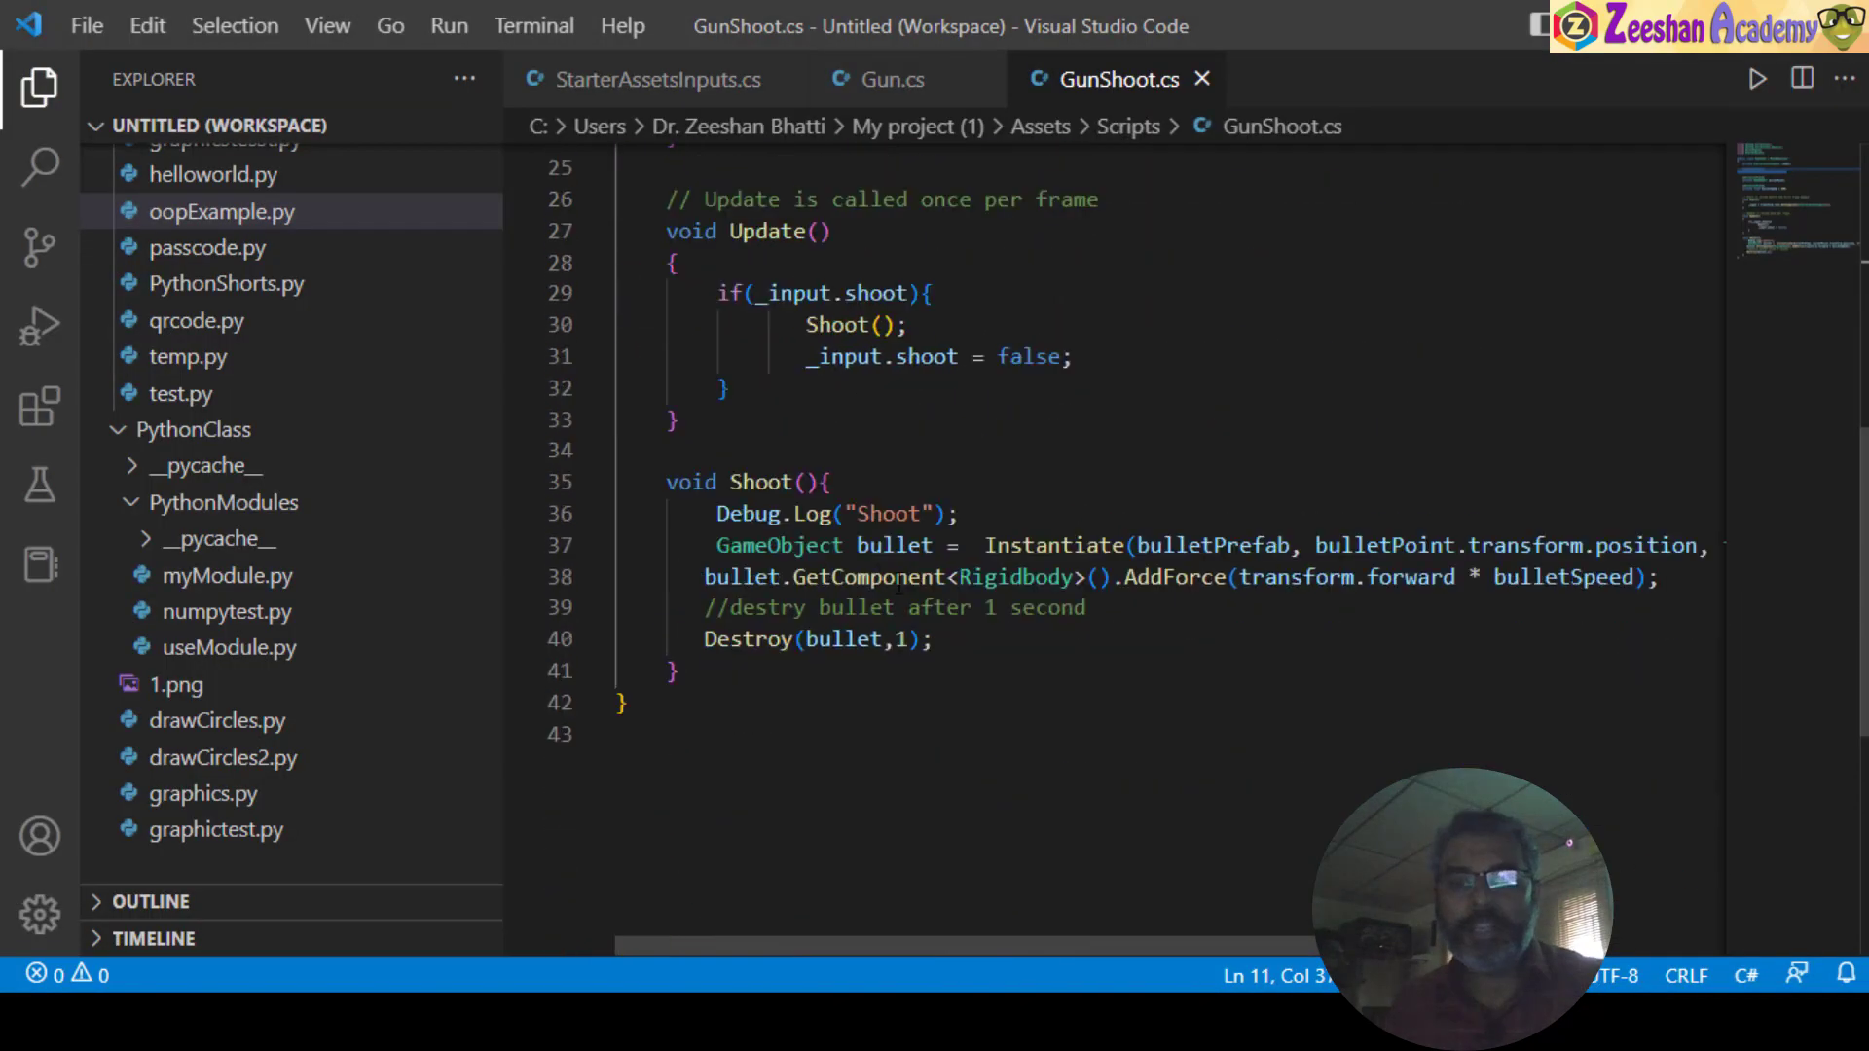
pyautogui.click(716, 545)
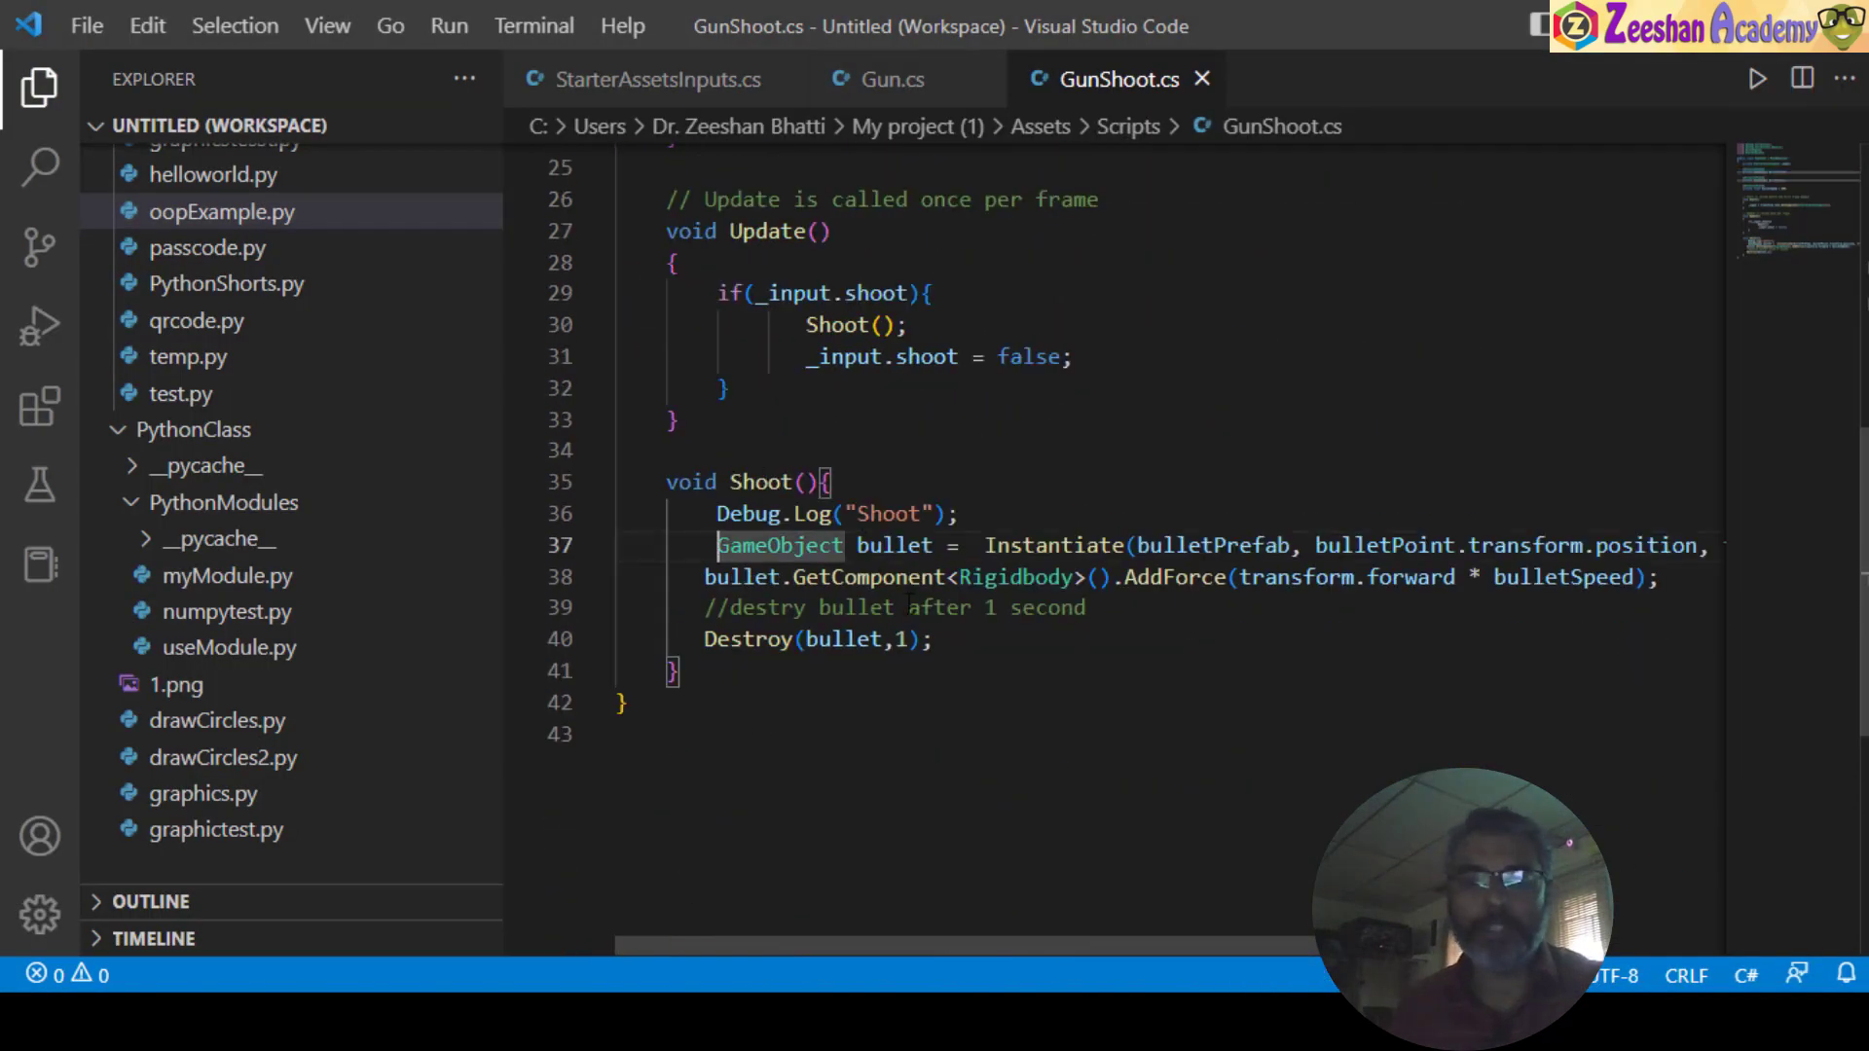
pyautogui.press('Left')
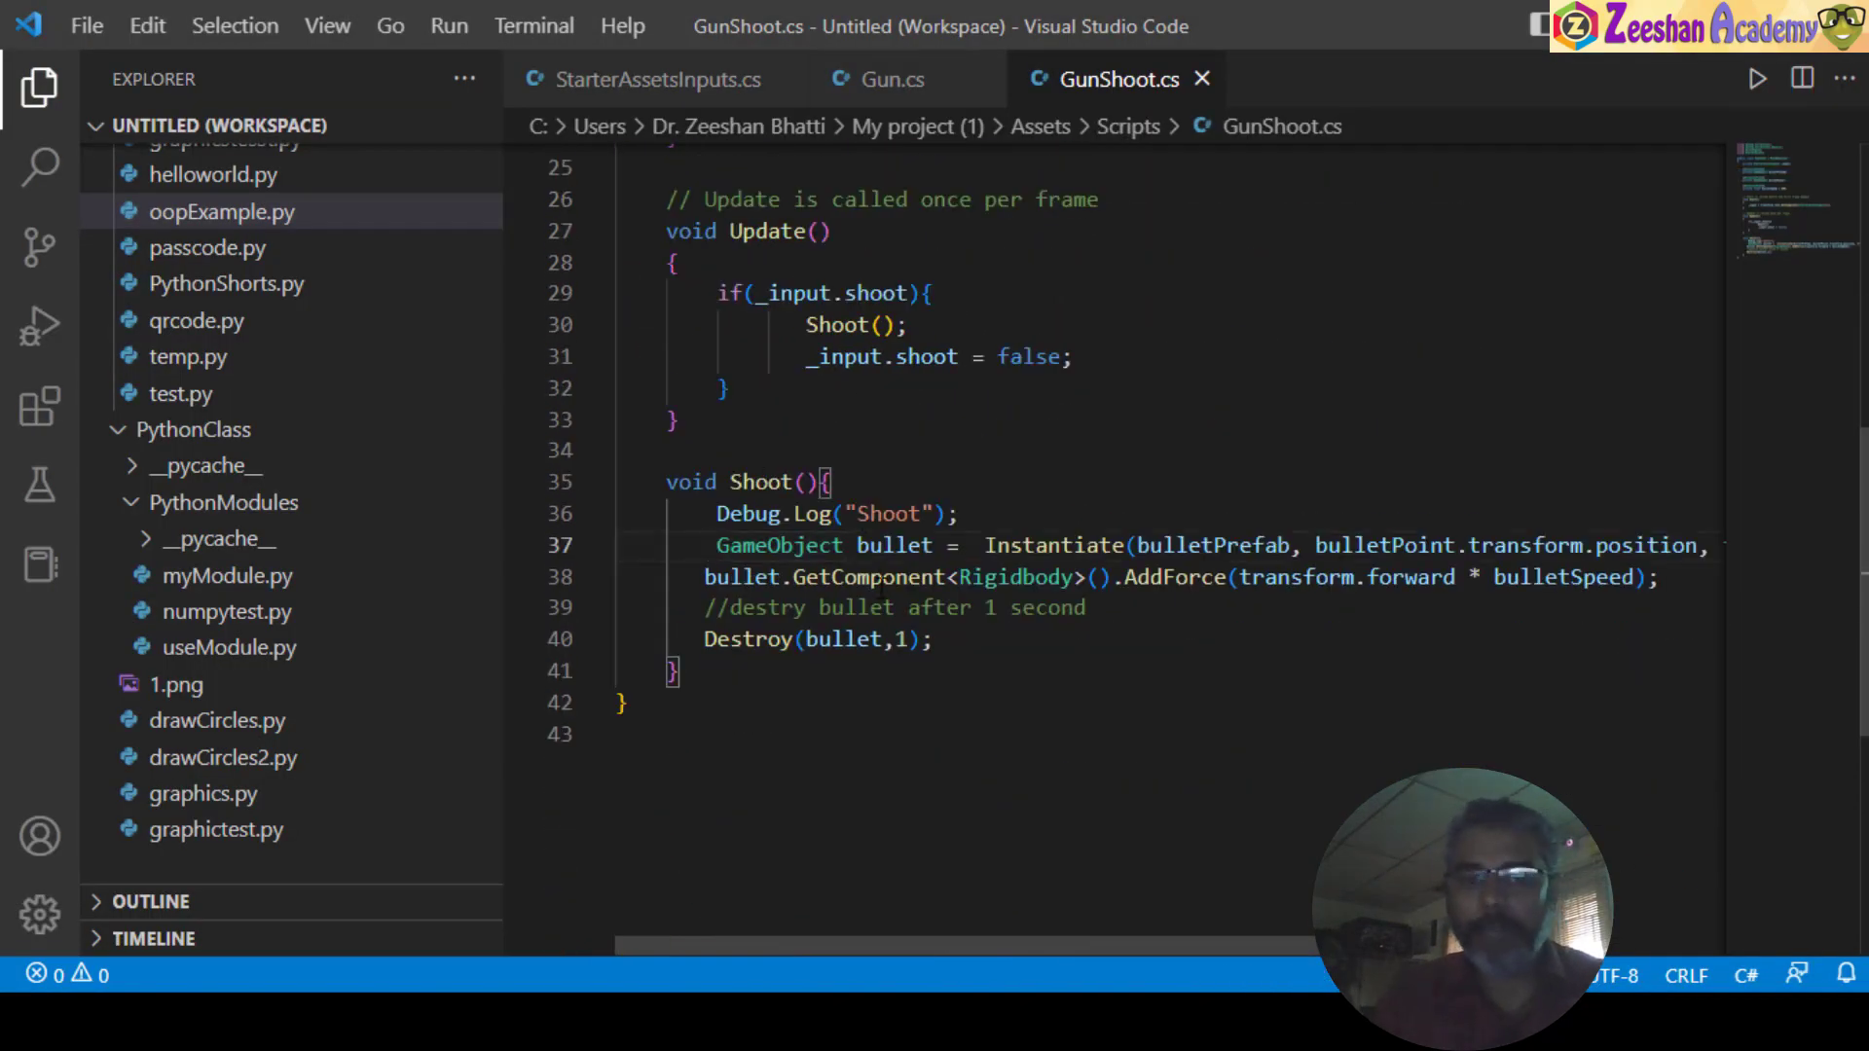
pyautogui.moveTo(853, 545); pyautogui.dragTo(717, 547)
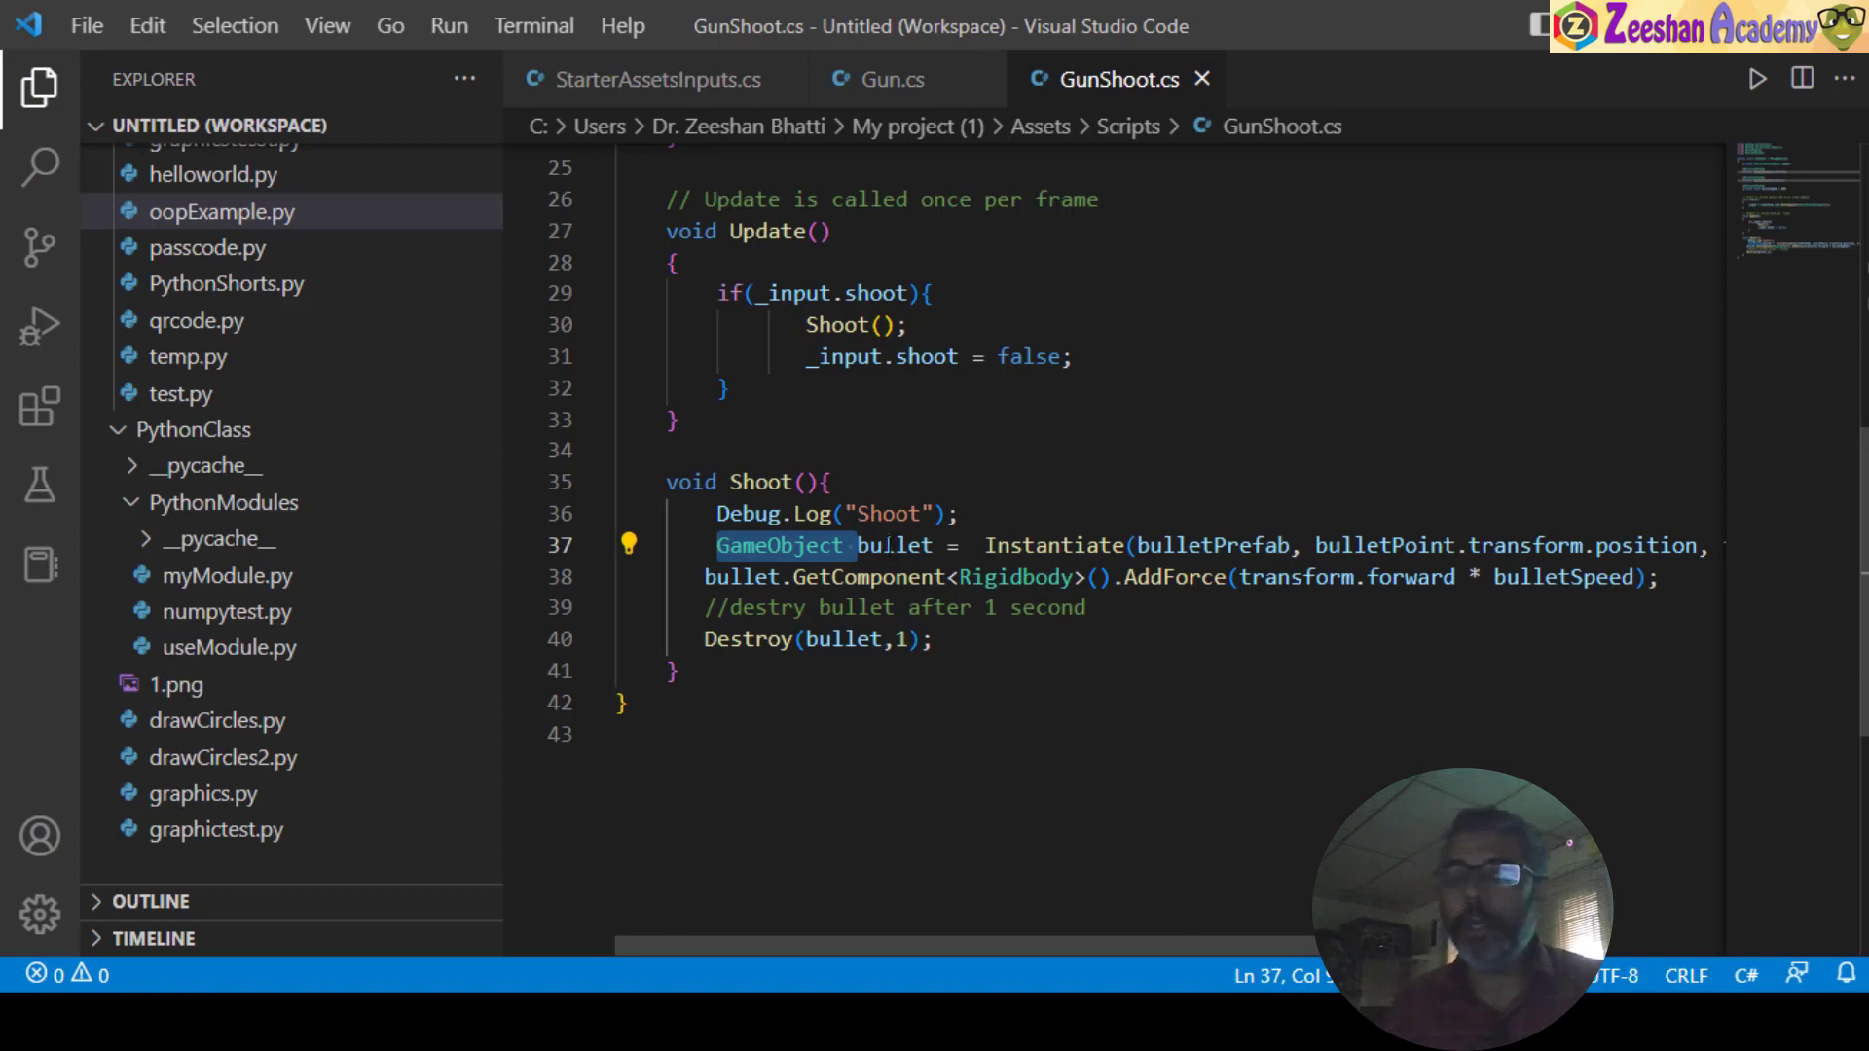
pyautogui.click(894, 546)
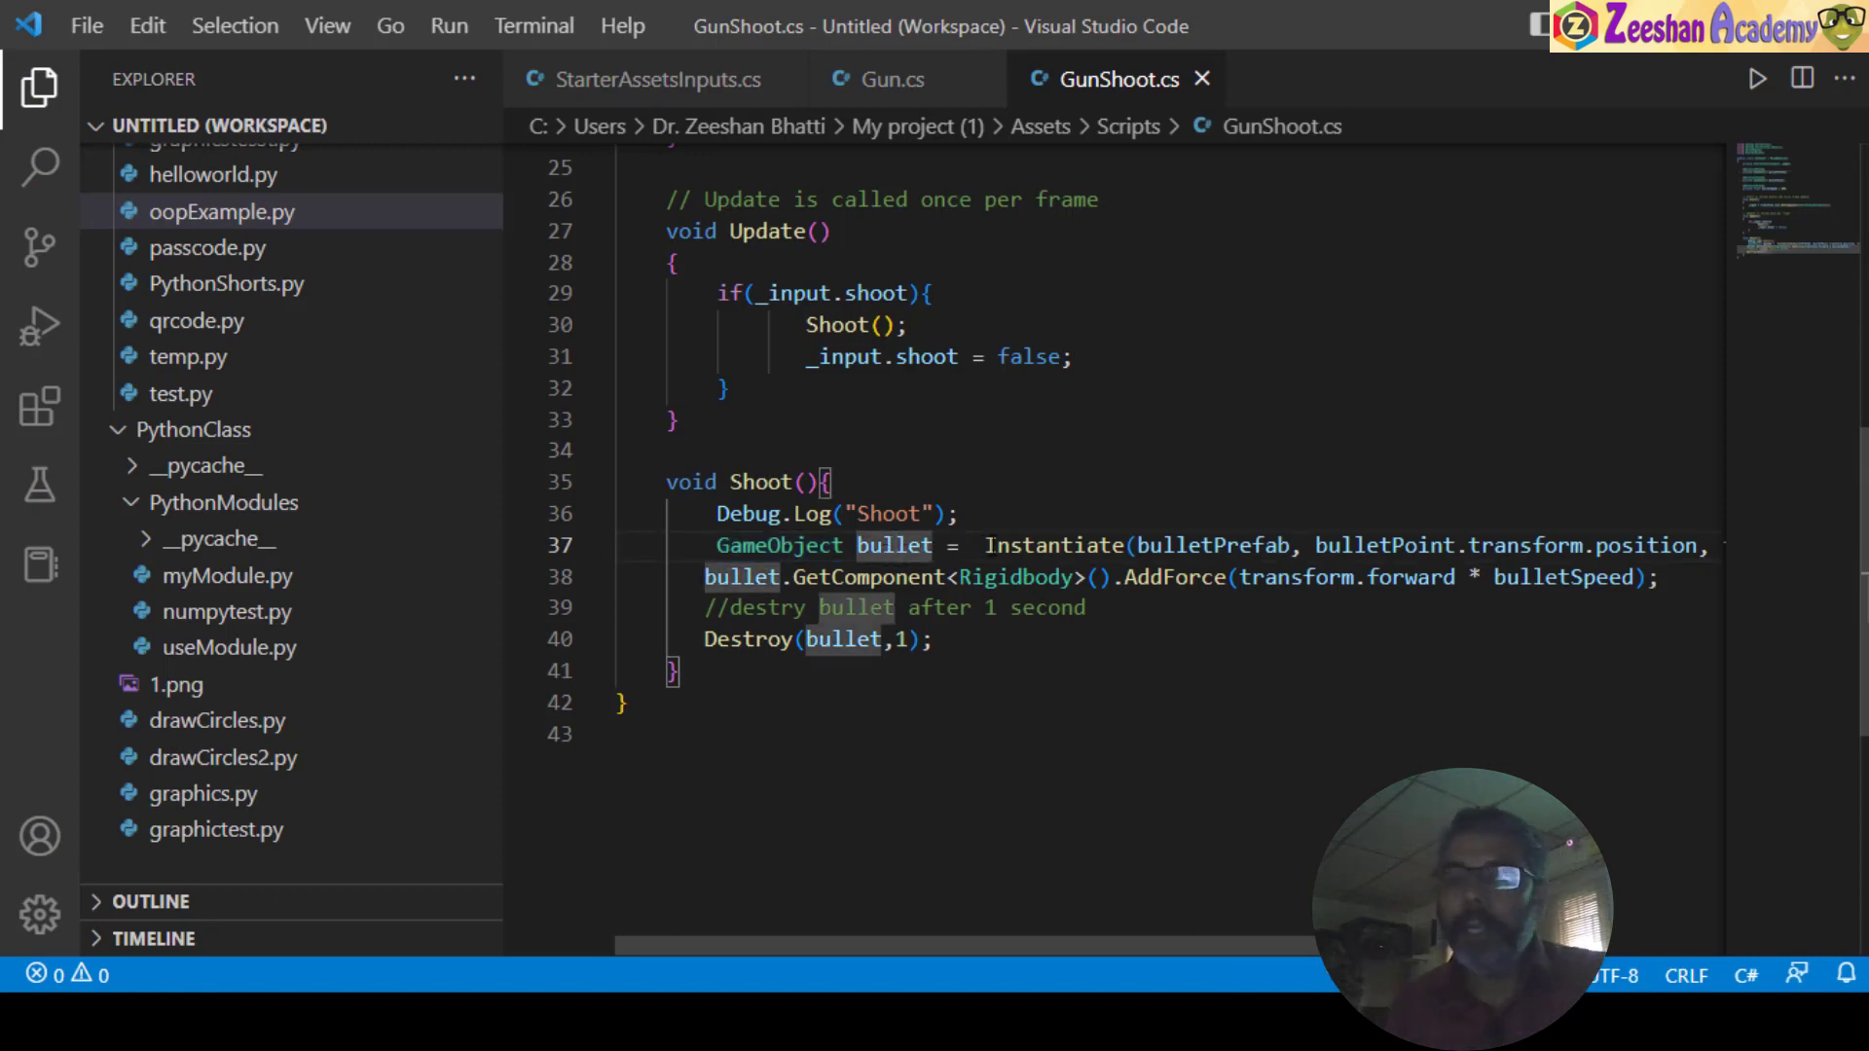
pyautogui.moveTo(985, 546); pyautogui.dragTo(1121, 546)
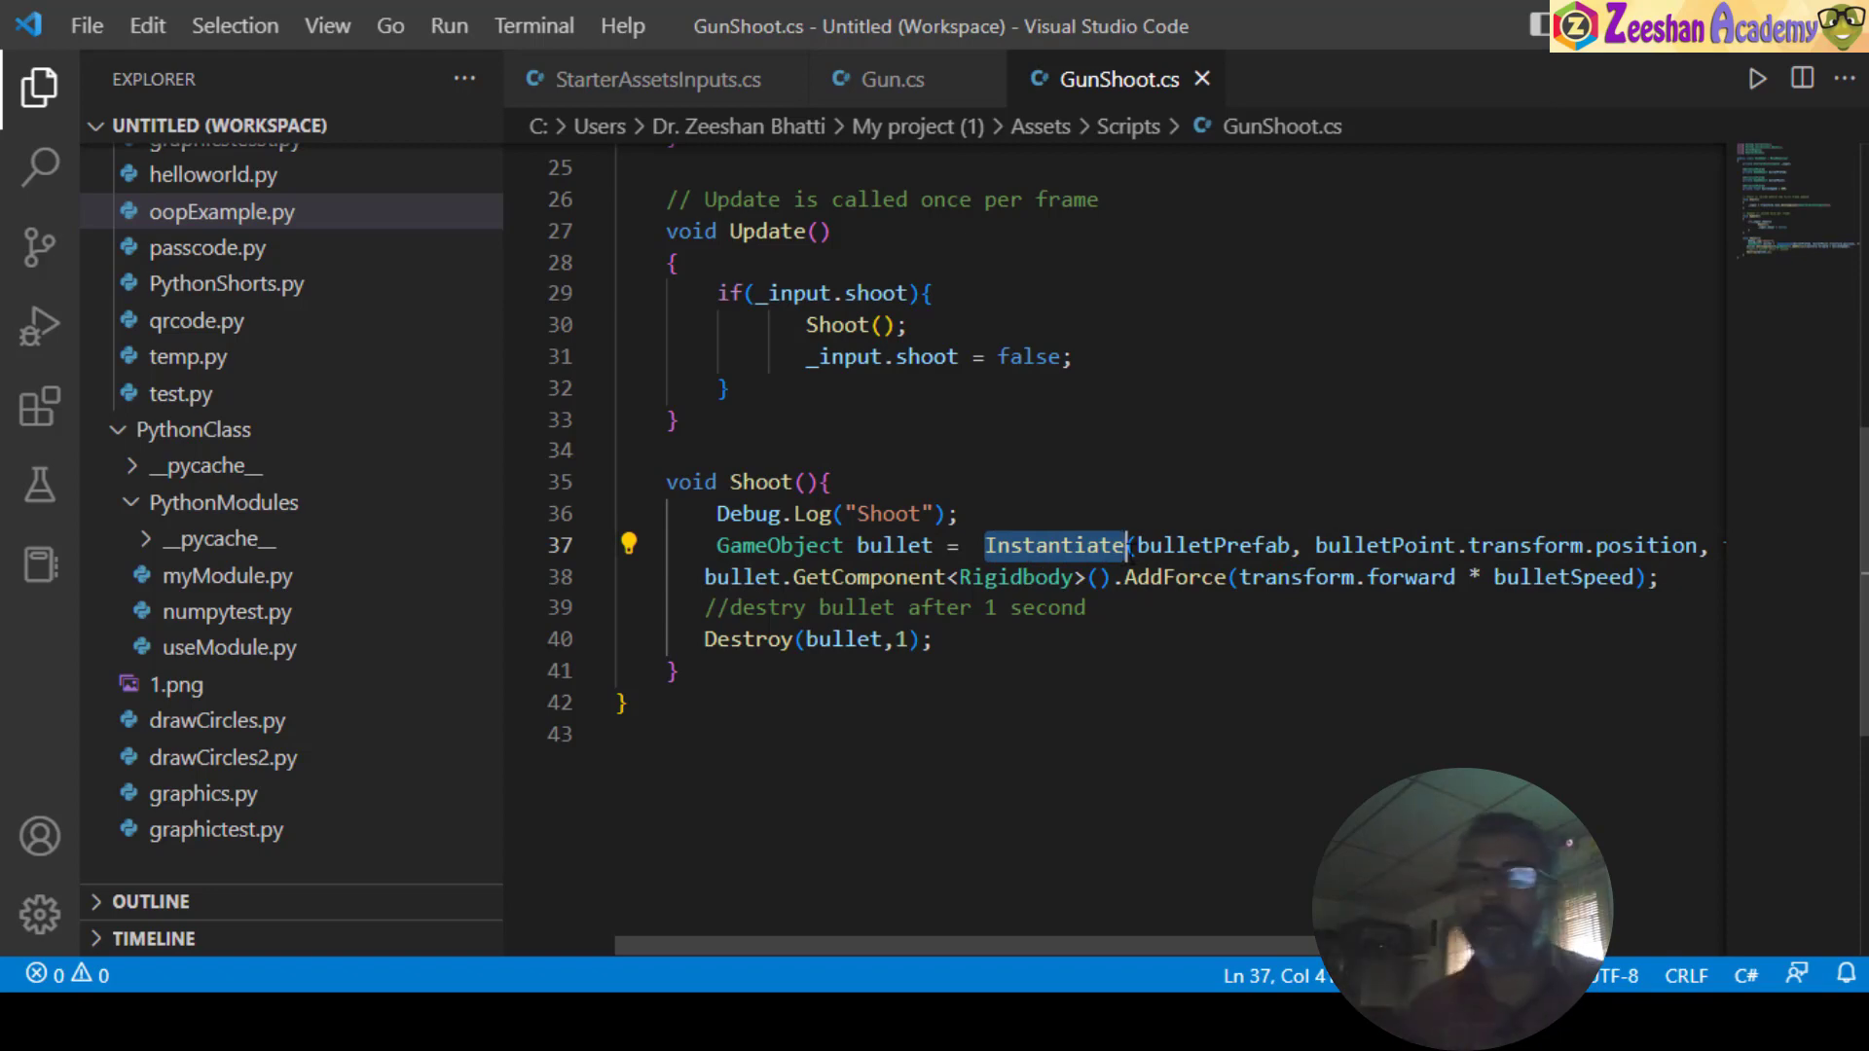
pyautogui.click(1152, 546)
pyautogui.press('Delete')
pyautogui.click(1237, 546)
pyautogui.write('u')
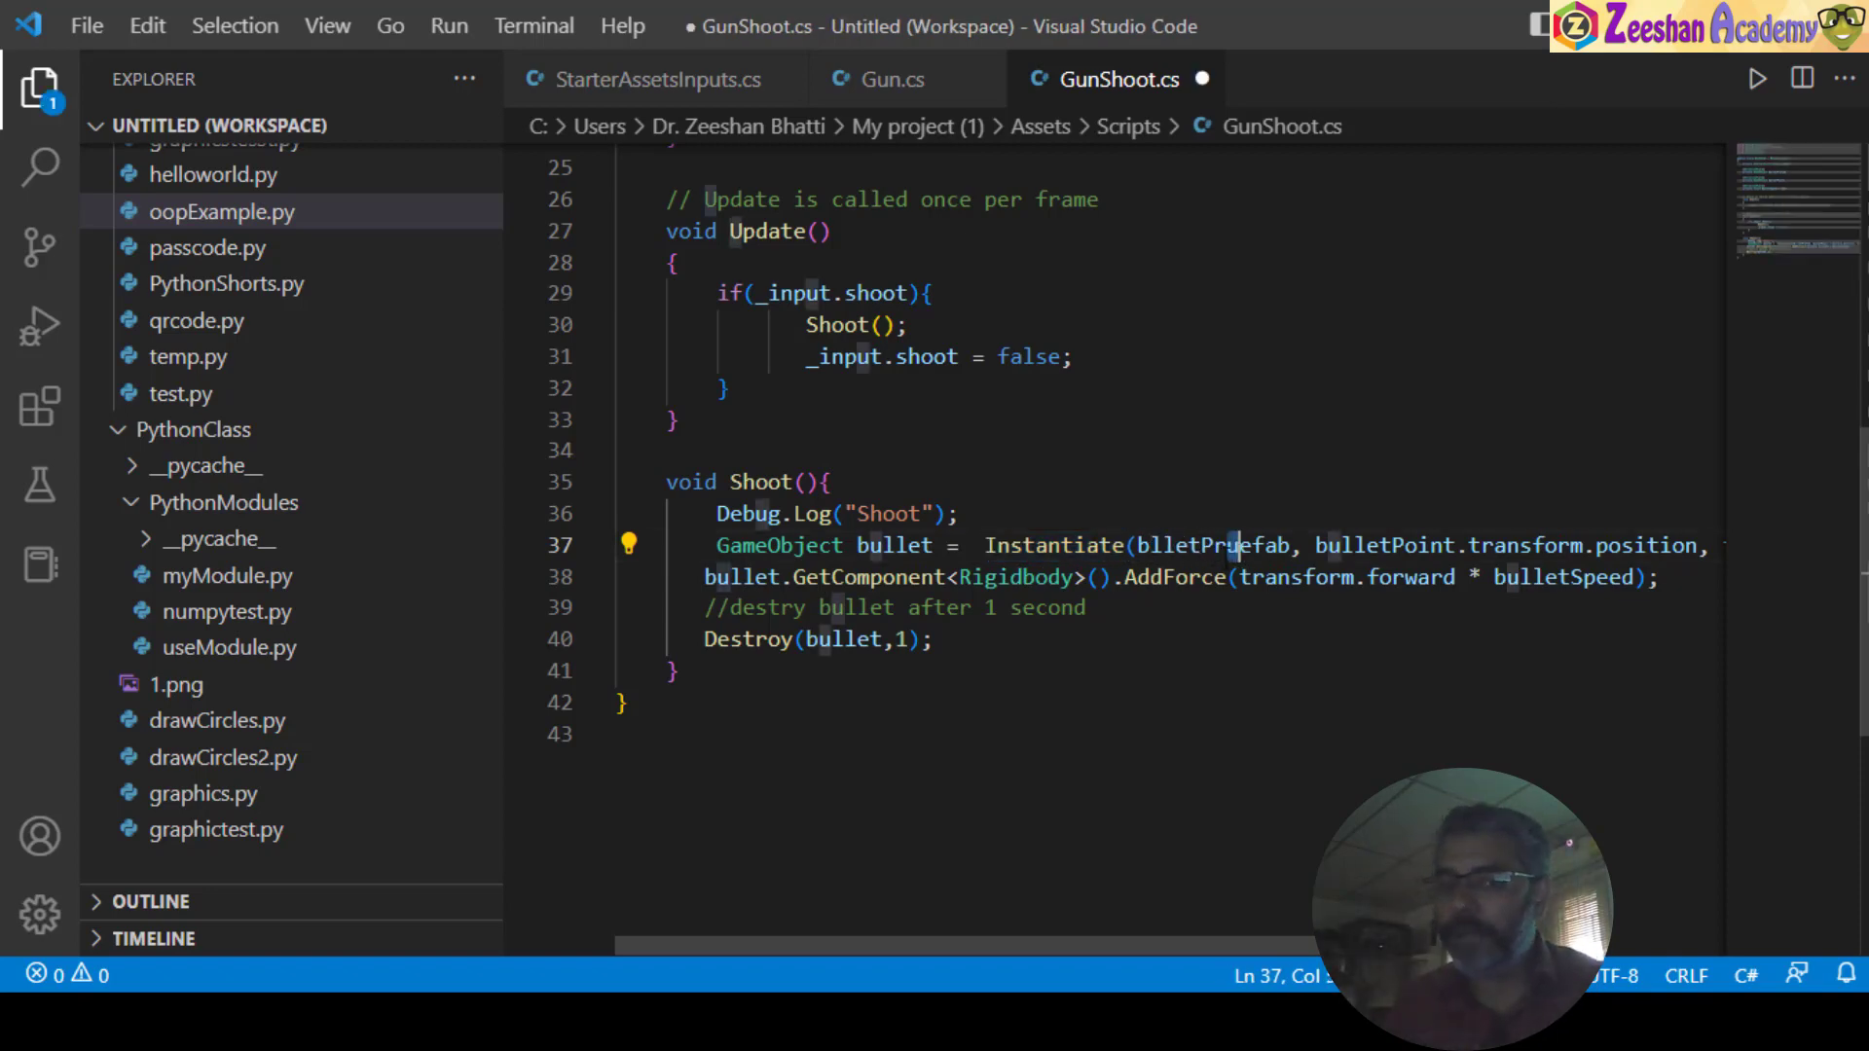
pyautogui.hotkey('ctrl', 'z')
pyautogui.hotkey('ctrl', 'z')
# - Examine the bulletPrefab argument of the Instantiate call in Shoot(), and switch to Unity
pyautogui.doubleClick(1071, 546)
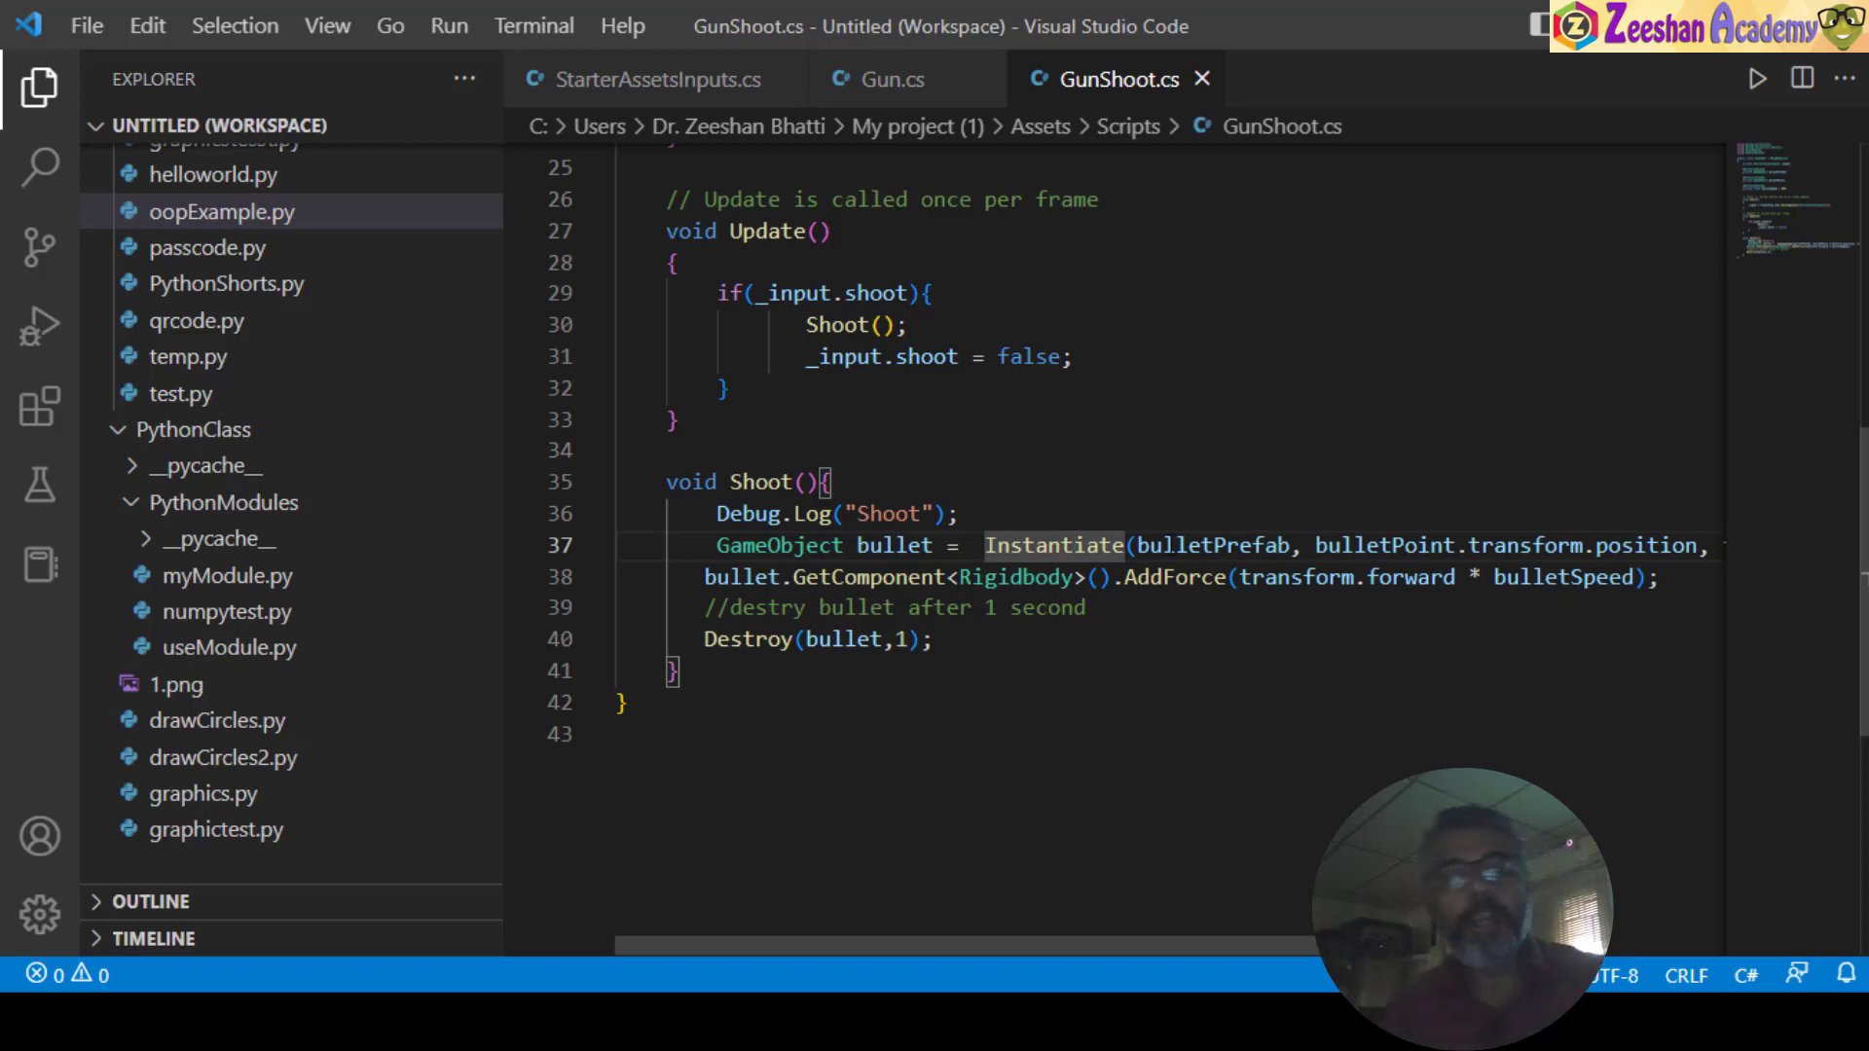
pyautogui.moveTo(1136, 545); pyautogui.dragTo(1292, 545)
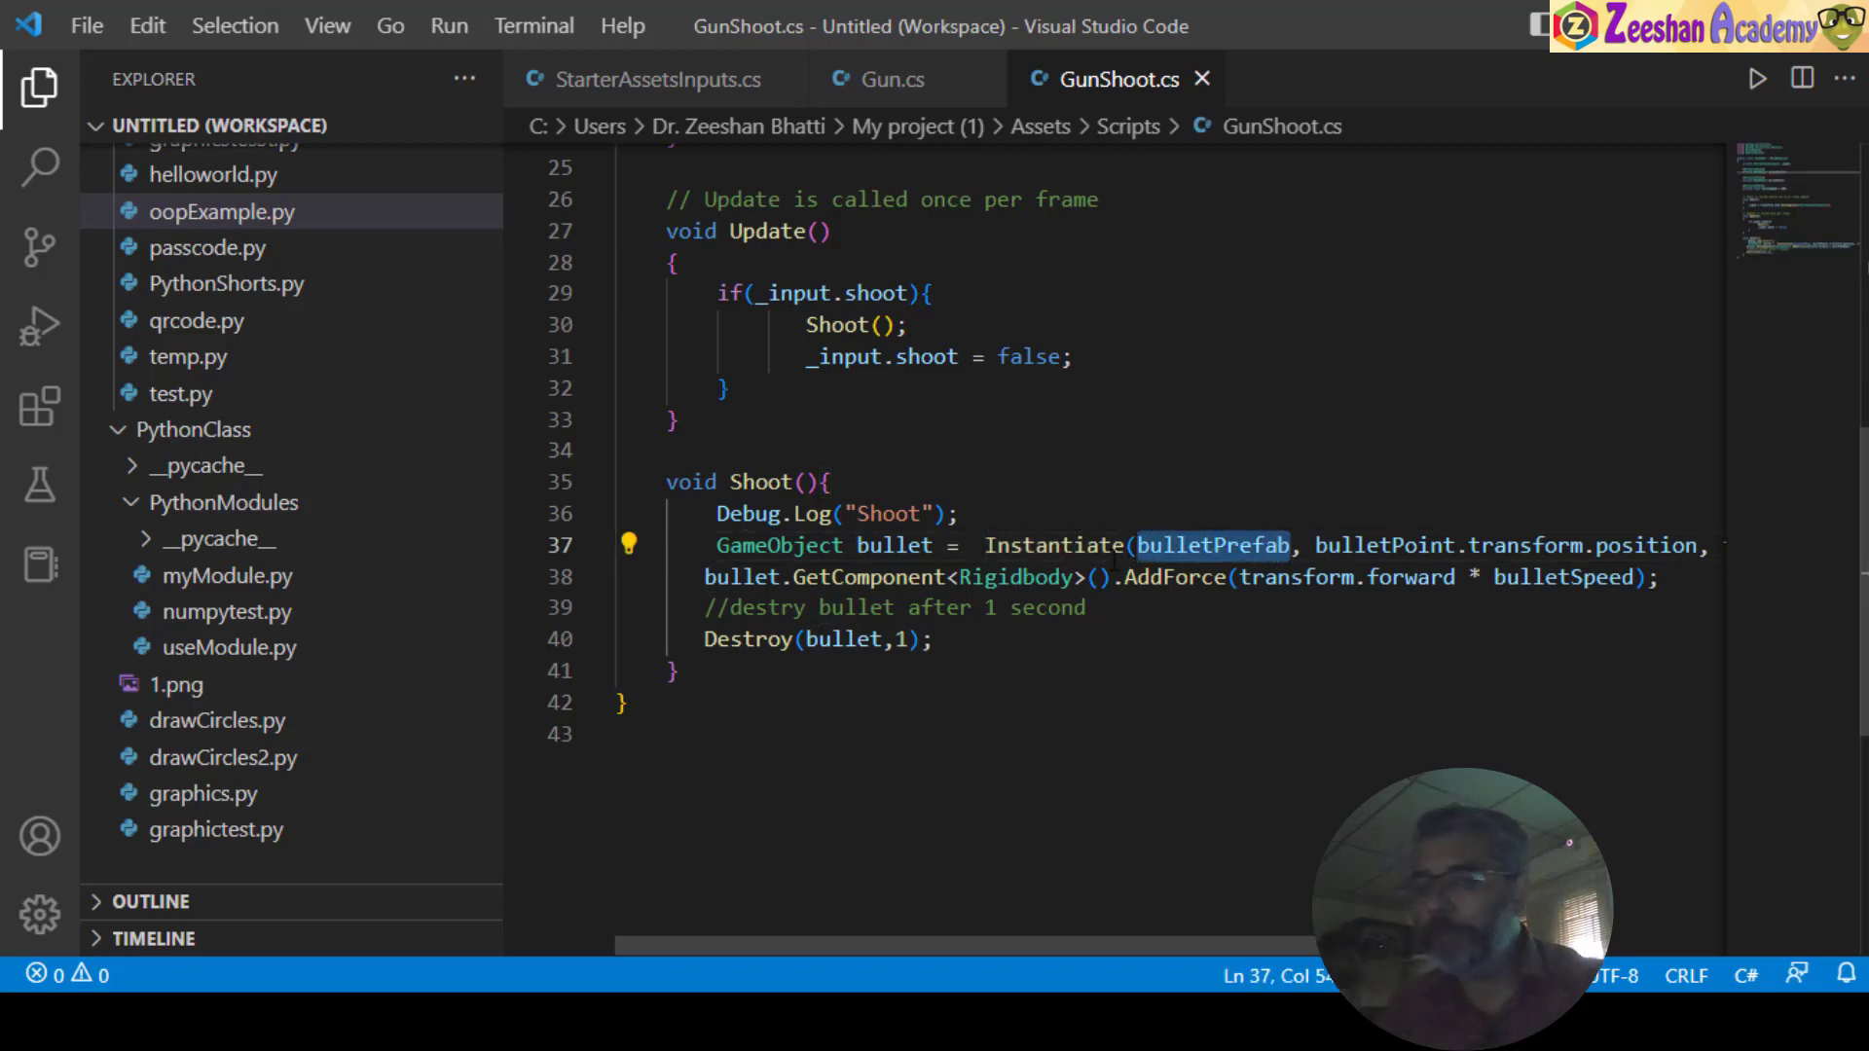
pyautogui.scroll(5, 1114, 562)
pyautogui.hotkey('alt', 'Tab')
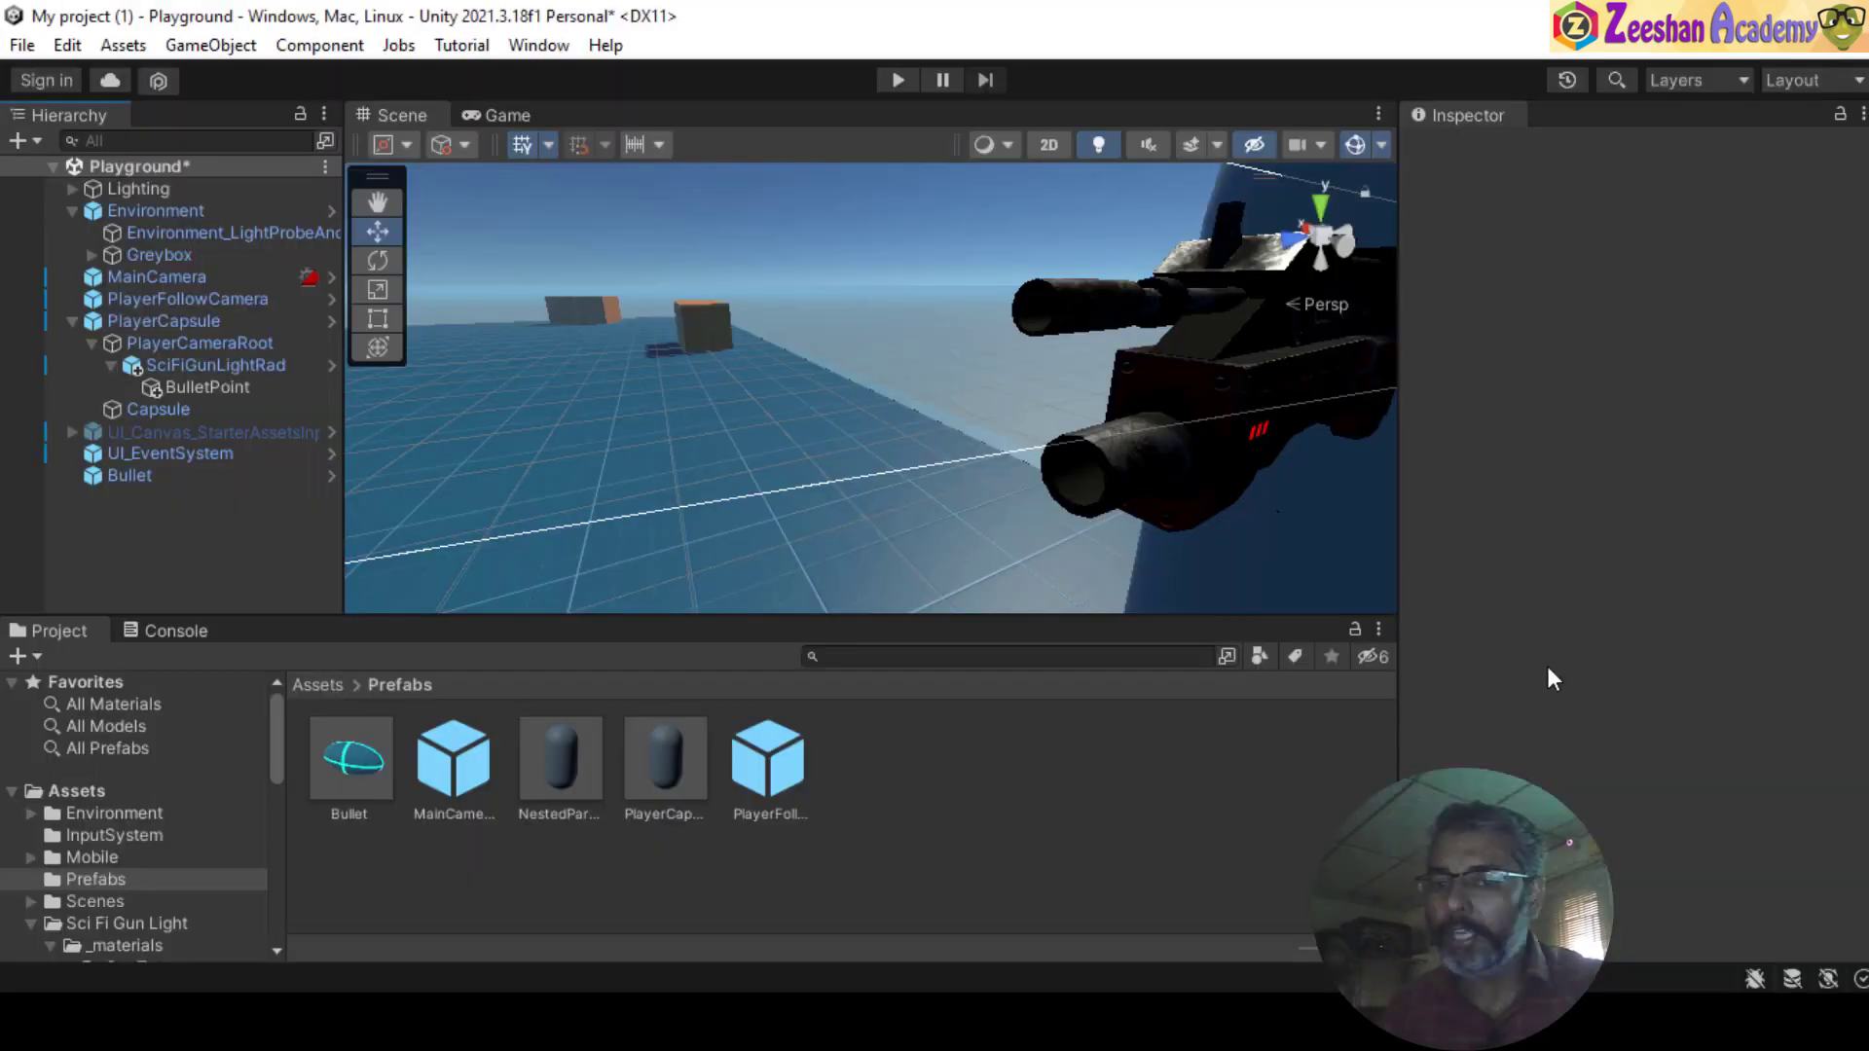
# - Check SciFiGunLightRad's Gun Shoot fields, and examine the bulletPoint.transform.position argument of Instantiate in GunShoot.cs in Visual Studio Code
pyautogui.click(1207, 381)
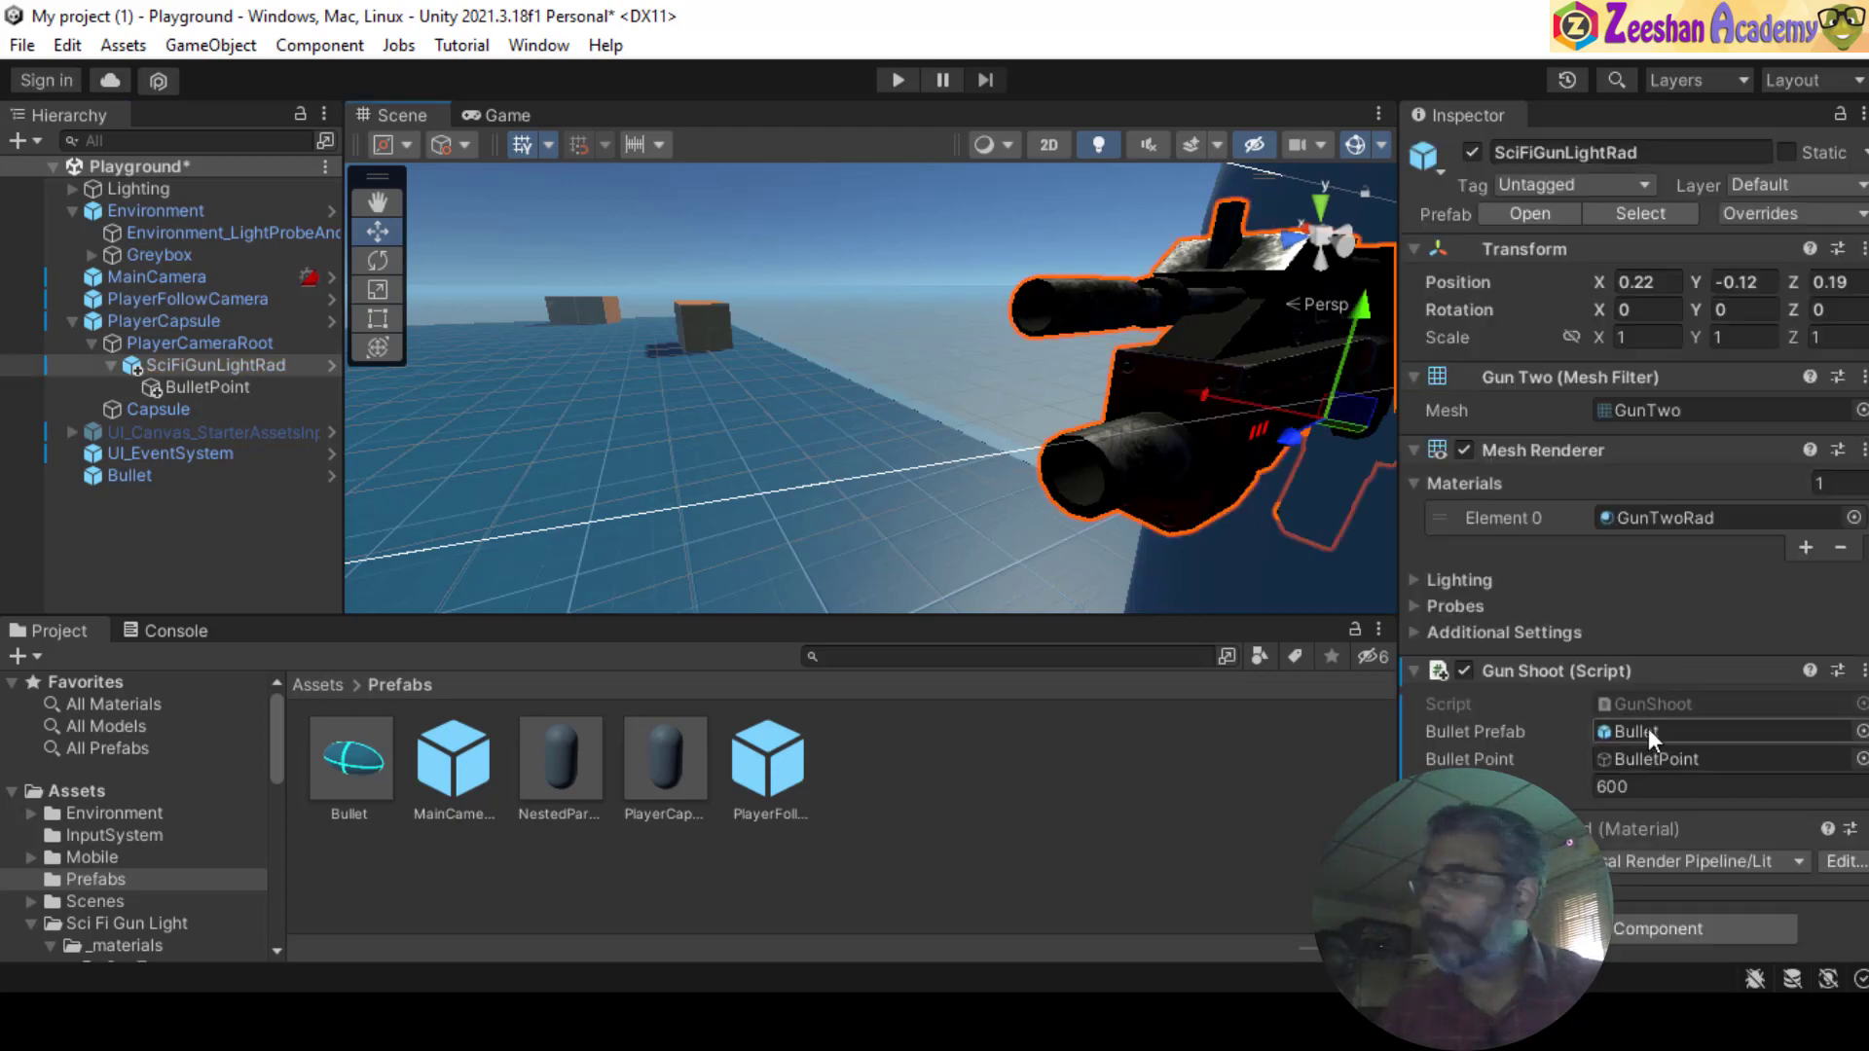
pyautogui.hotkey('alt', 'Tab')
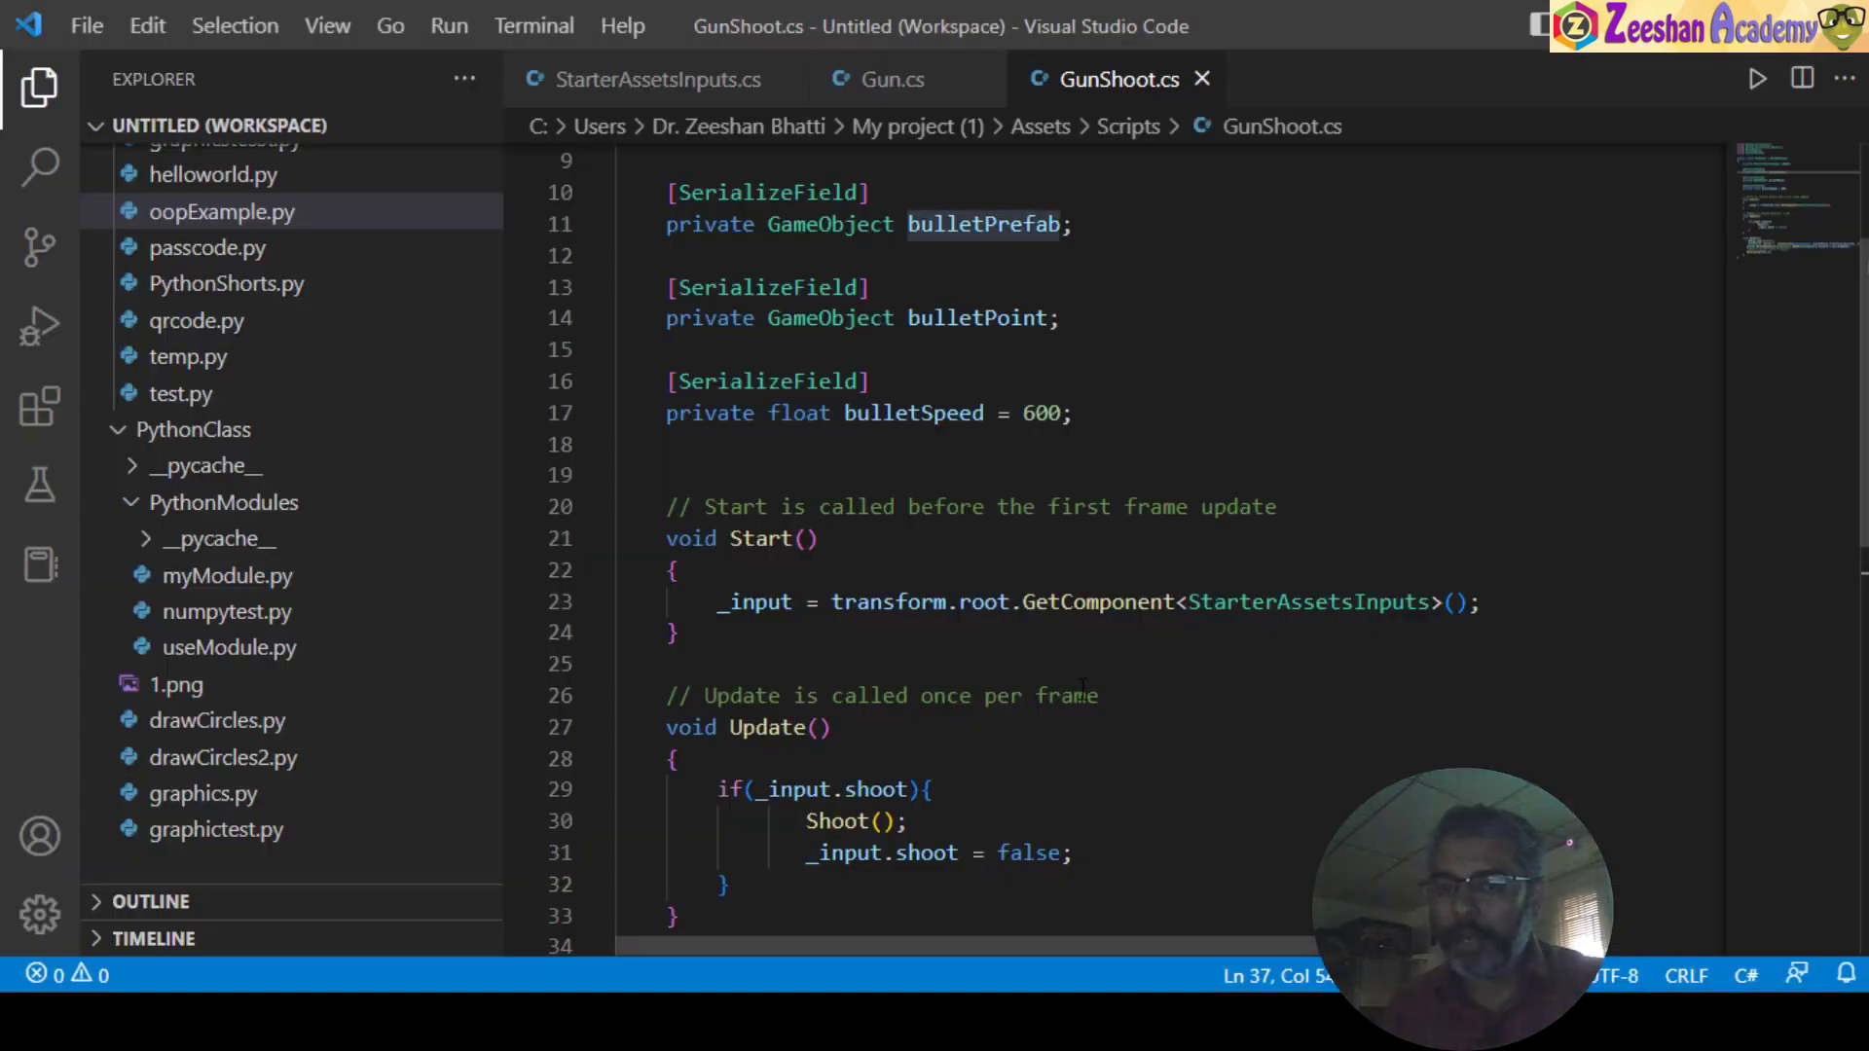
pyautogui.scroll(-3, 1195, 643)
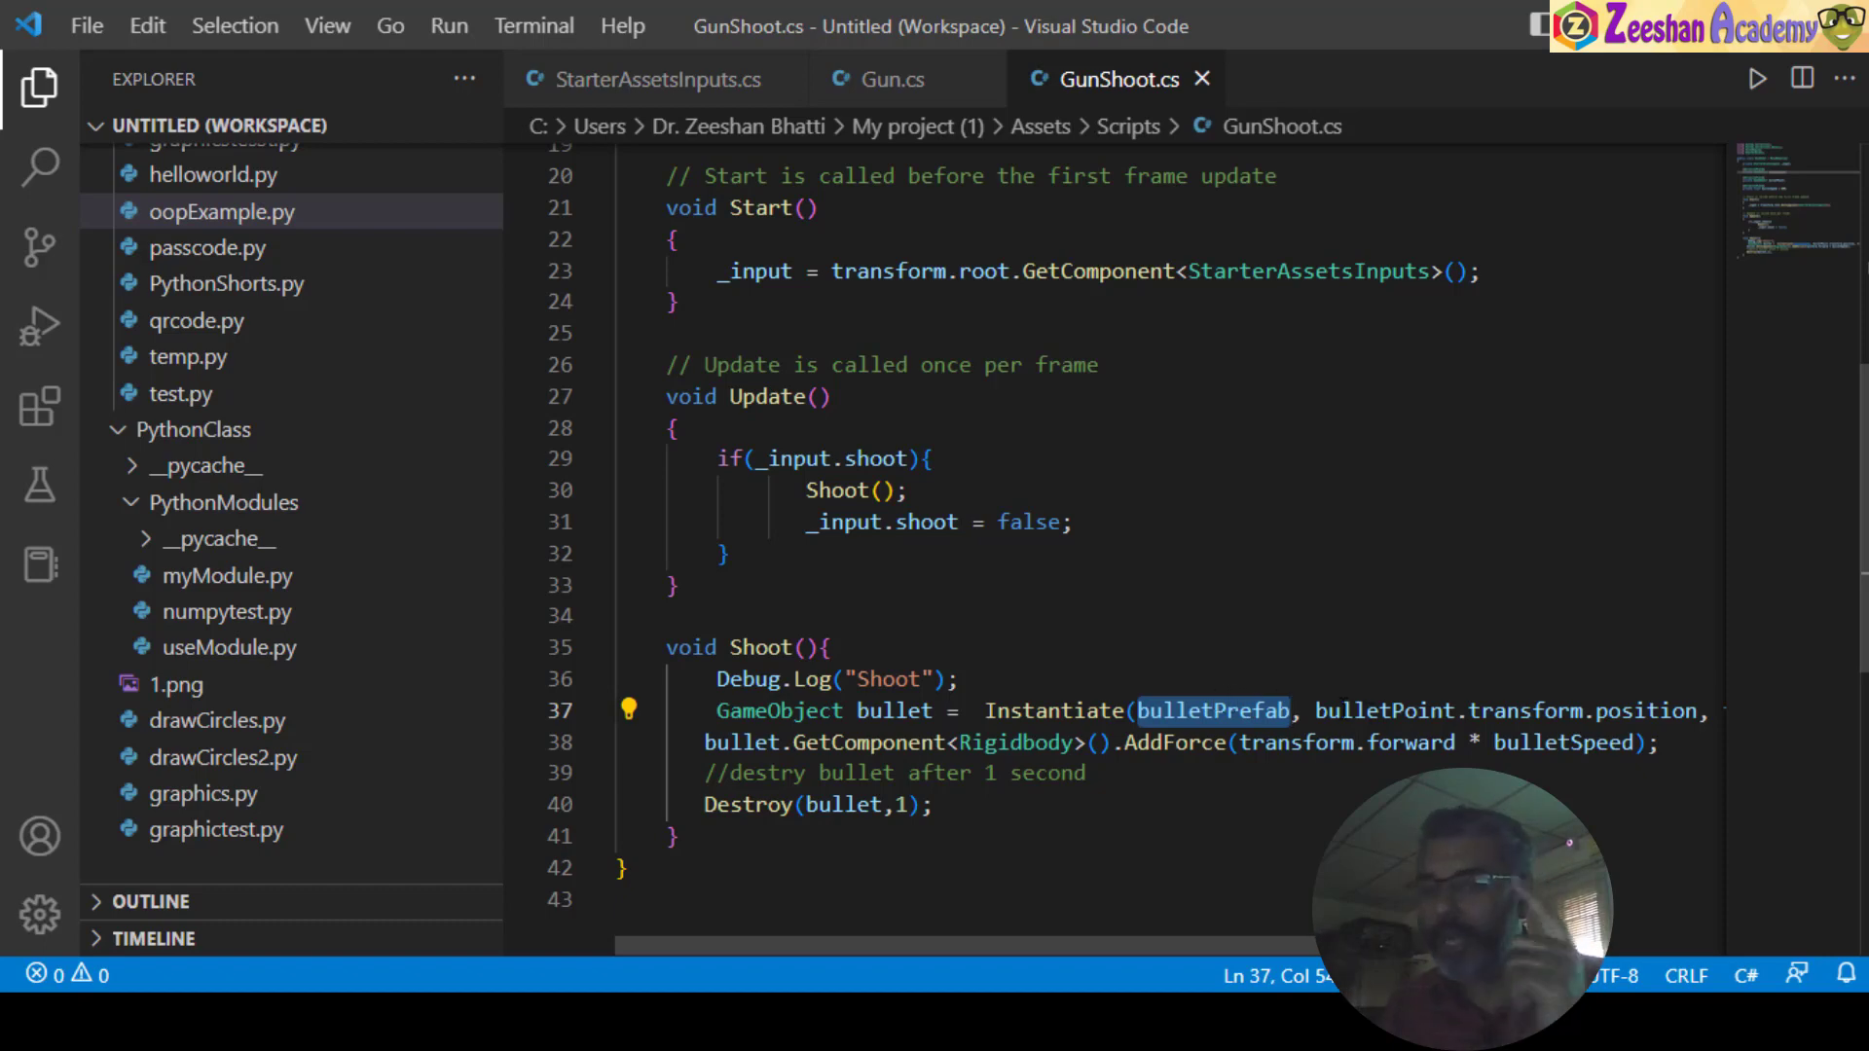
pyautogui.click(1344, 710)
pyautogui.click(1533, 710)
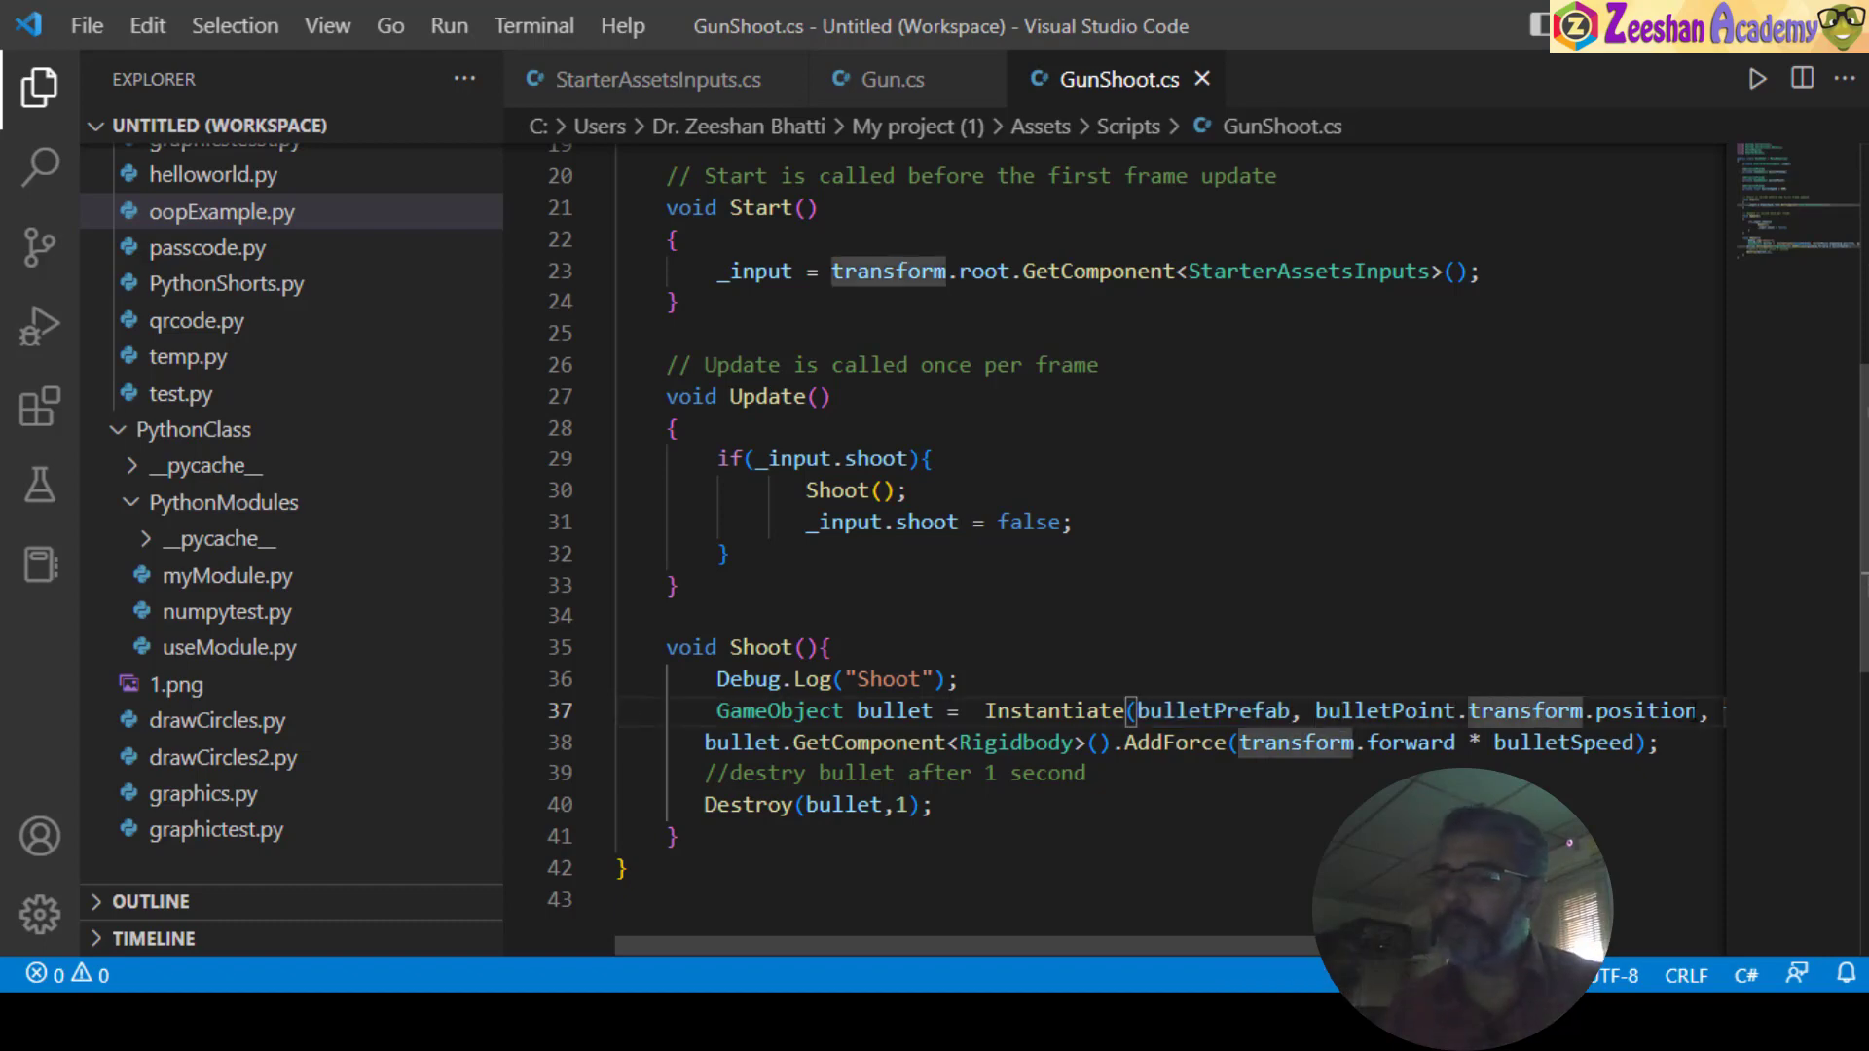
pyautogui.moveTo(1698, 711); pyautogui.dragTo(1343, 710)
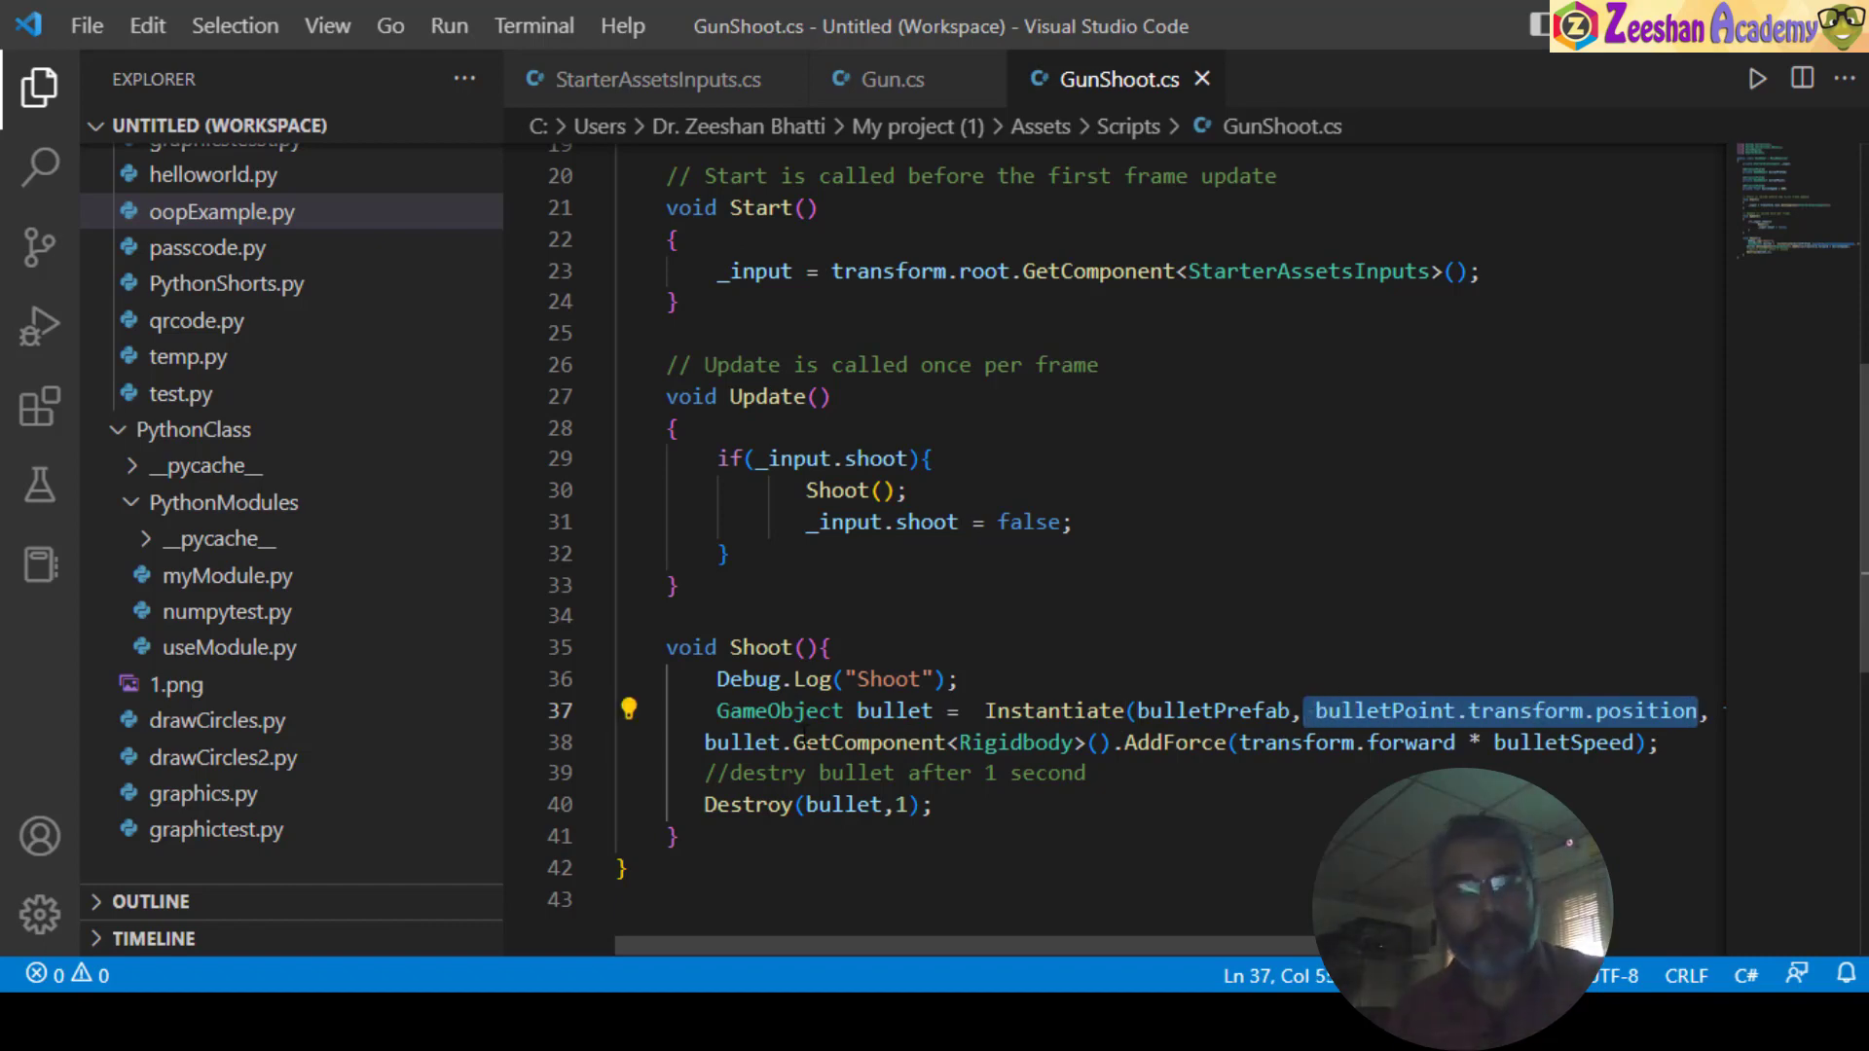
# - Examine the Rigidbody AddForce line in Shoot() and the bulletSpeed declaration it relies on
pyautogui.click(910, 710)
pyautogui.click(869, 742)
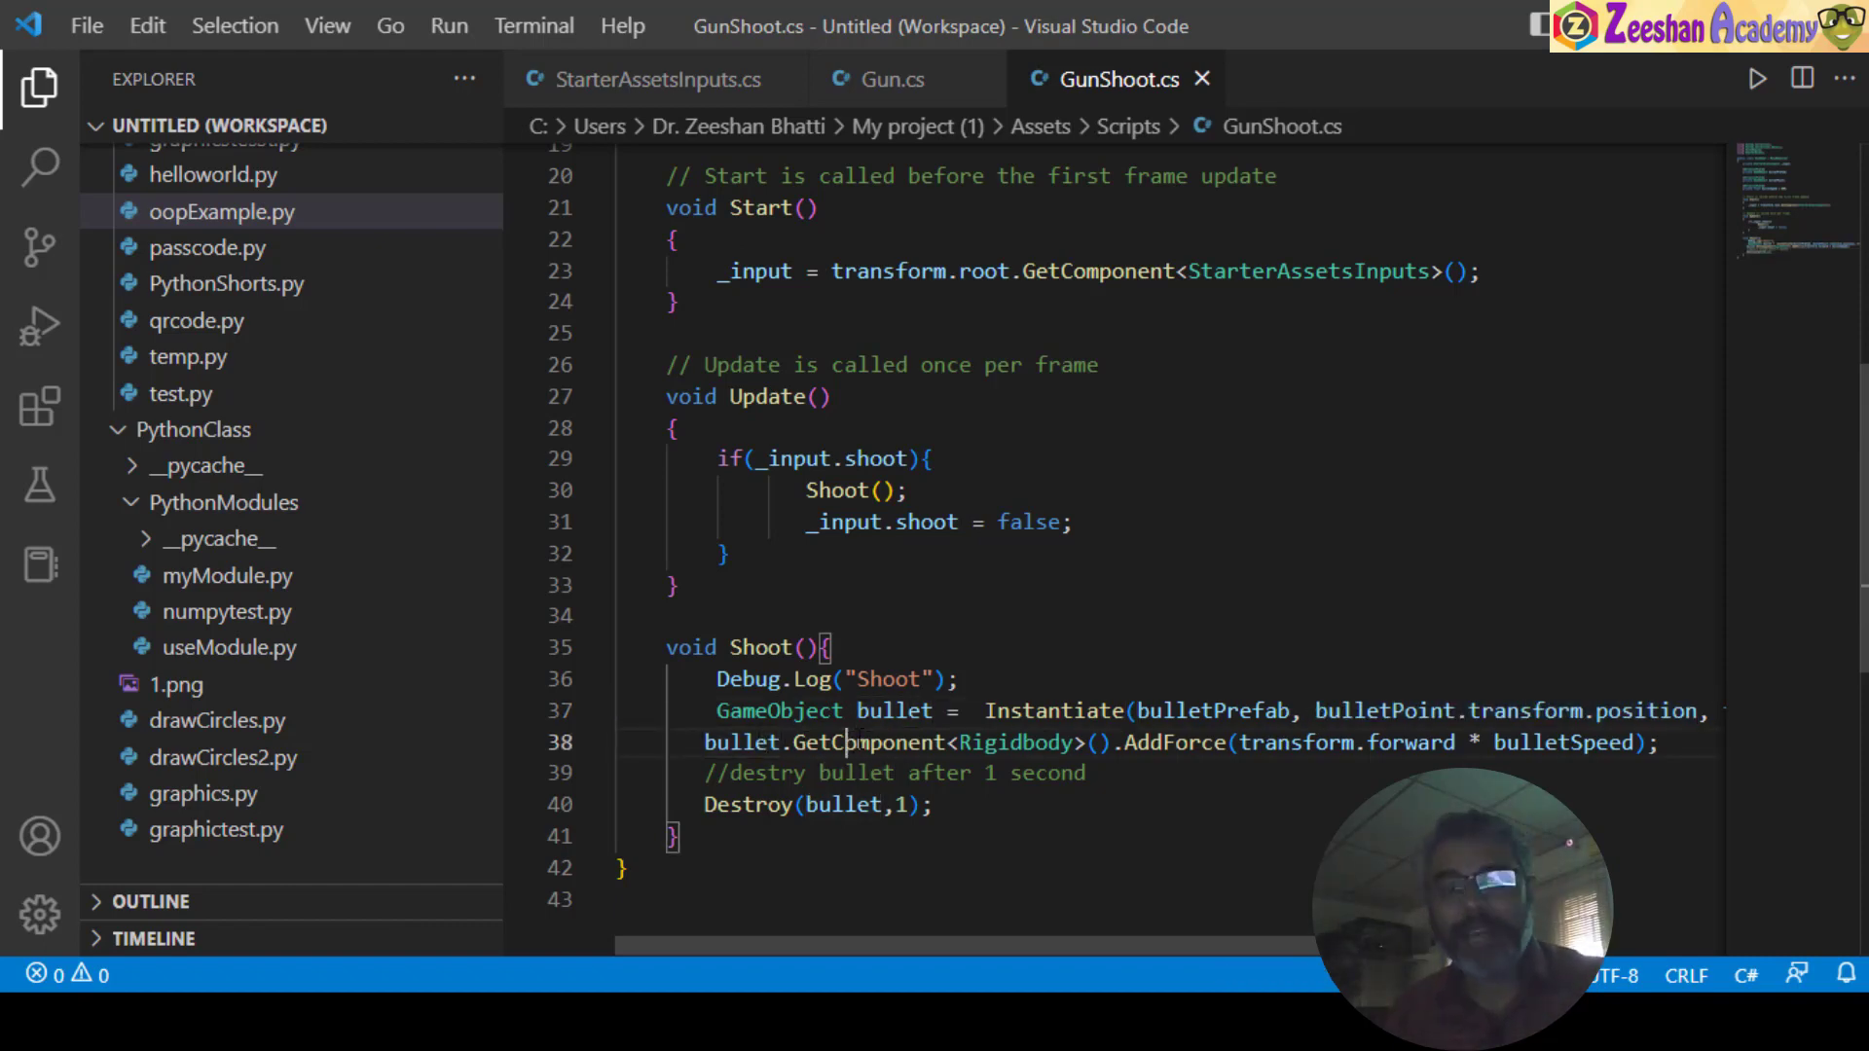
pyautogui.click(1071, 743)
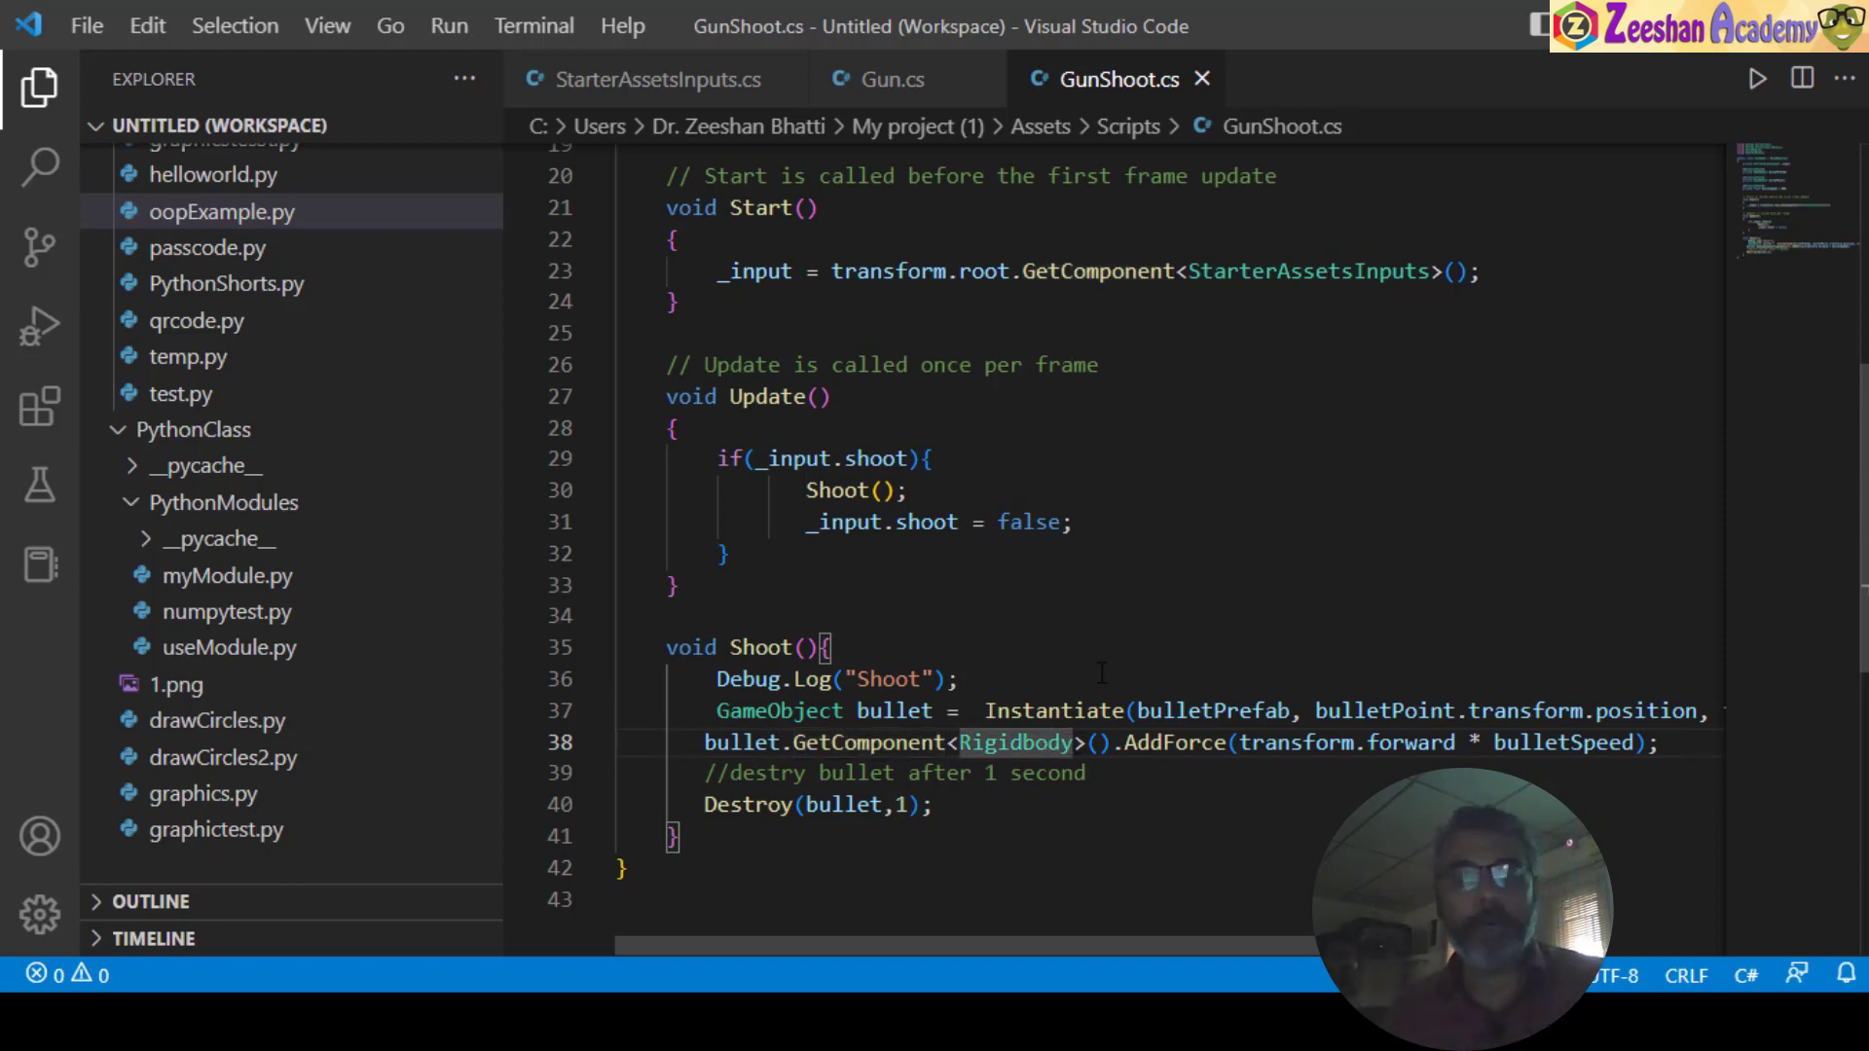
pyautogui.moveTo(1126, 742); pyautogui.dragTo(1641, 743)
pyautogui.click(1475, 744)
pyautogui.scroll(5, 1006, 545)
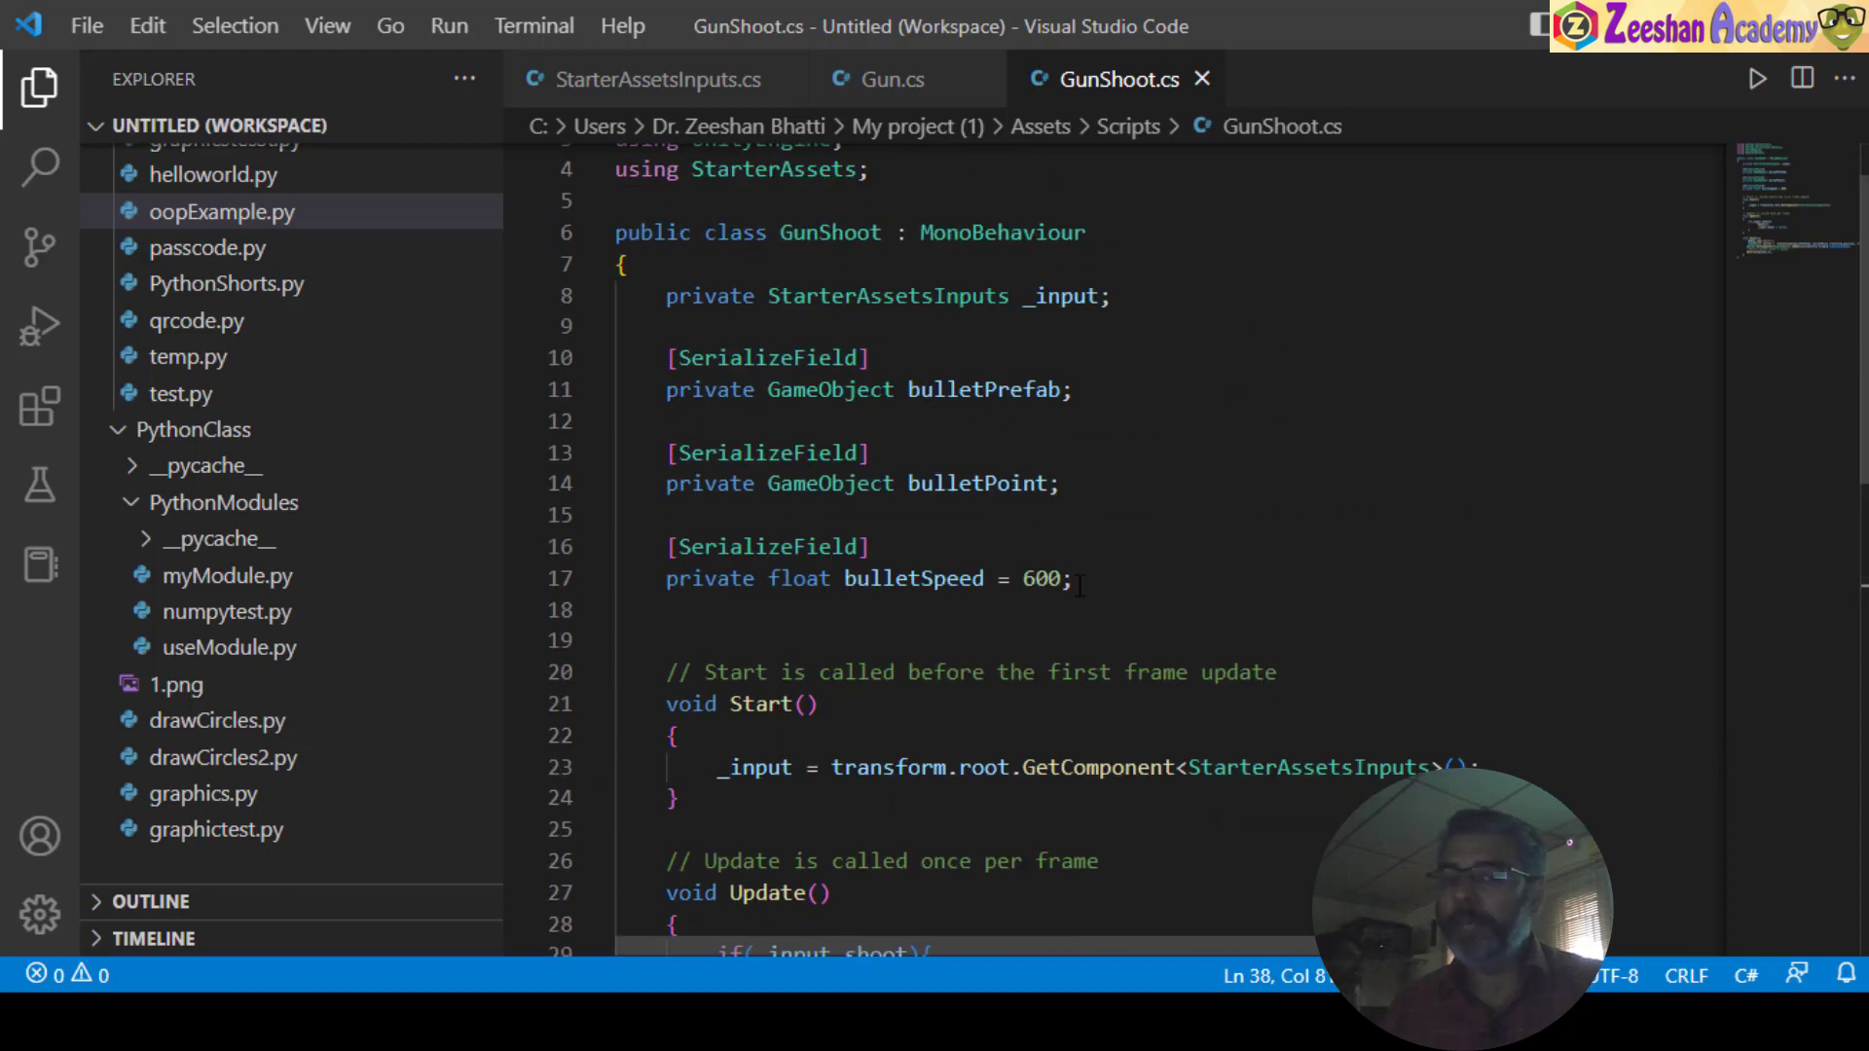
# - Switch to Unity, run the game, fire the gun repeatedly in different directions to test the bullets, and stop the game
pyautogui.hotkey('alt', 'Tab')
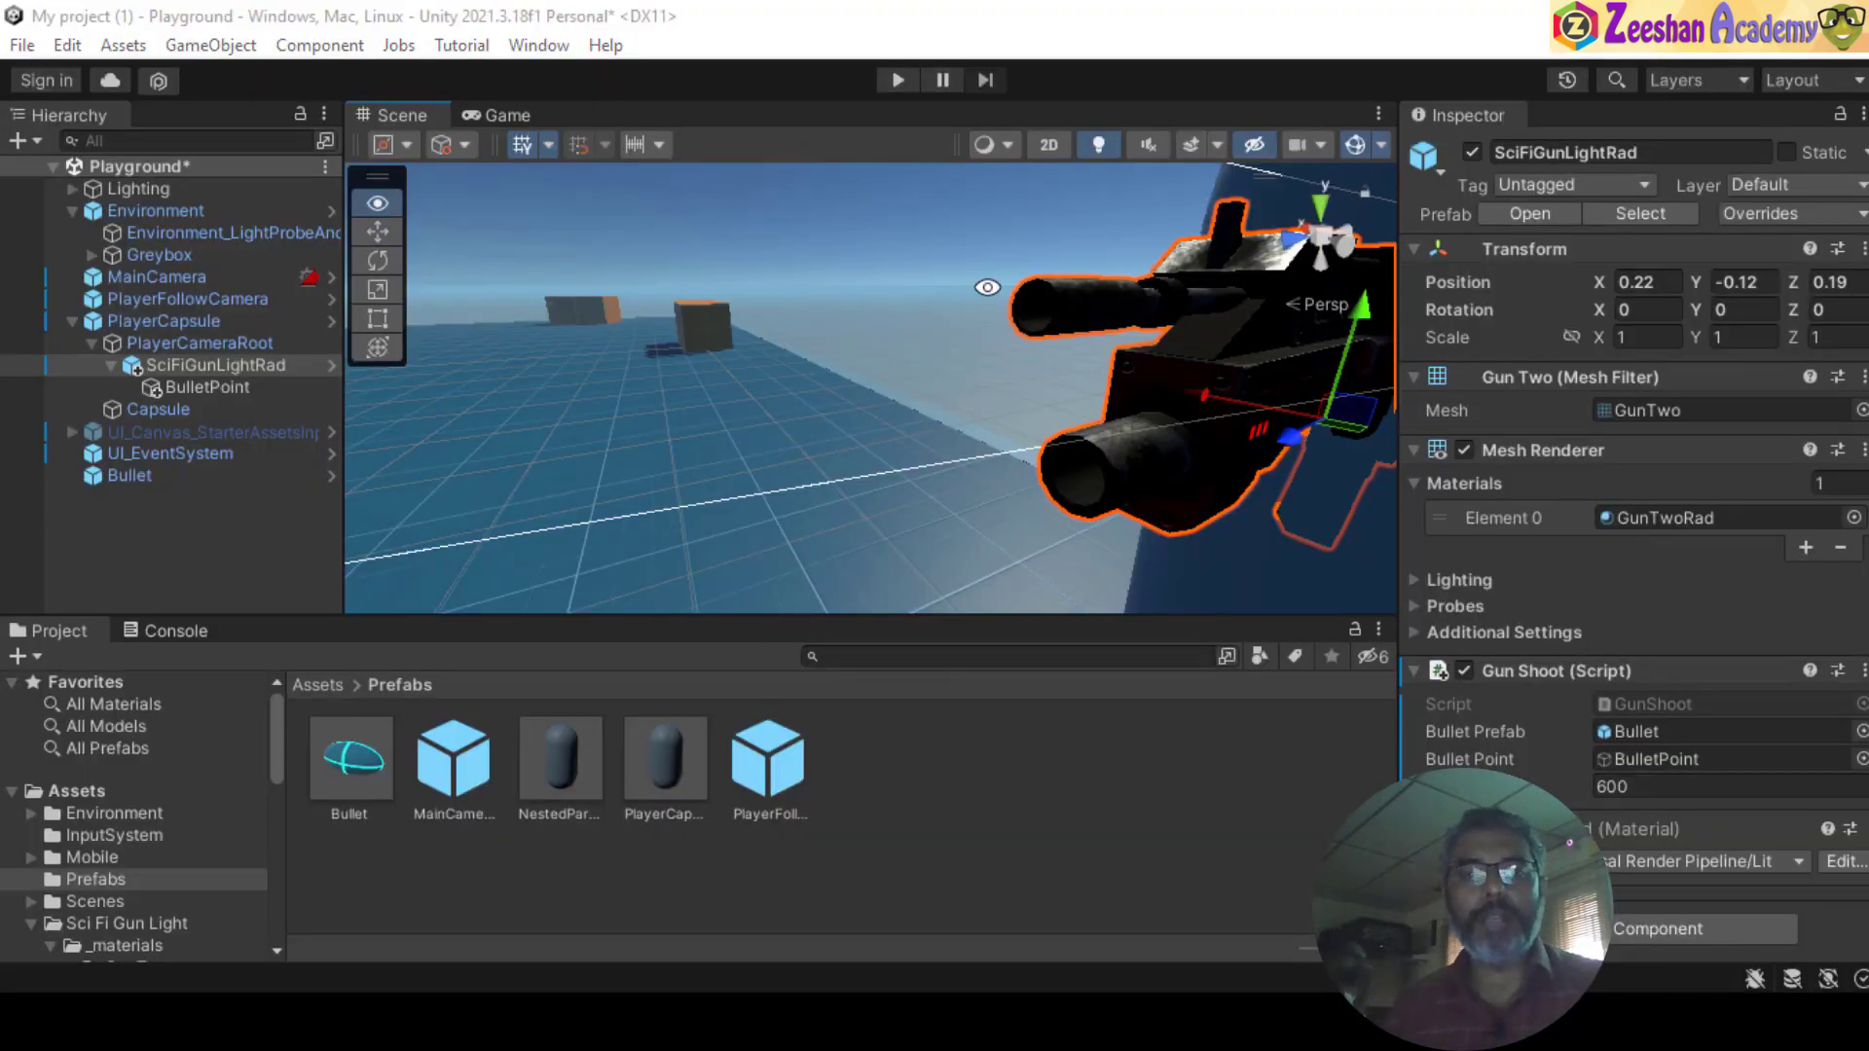
pyautogui.hotkey('alt', 'Tab')
pyautogui.hotkey('alt', 'Tab')
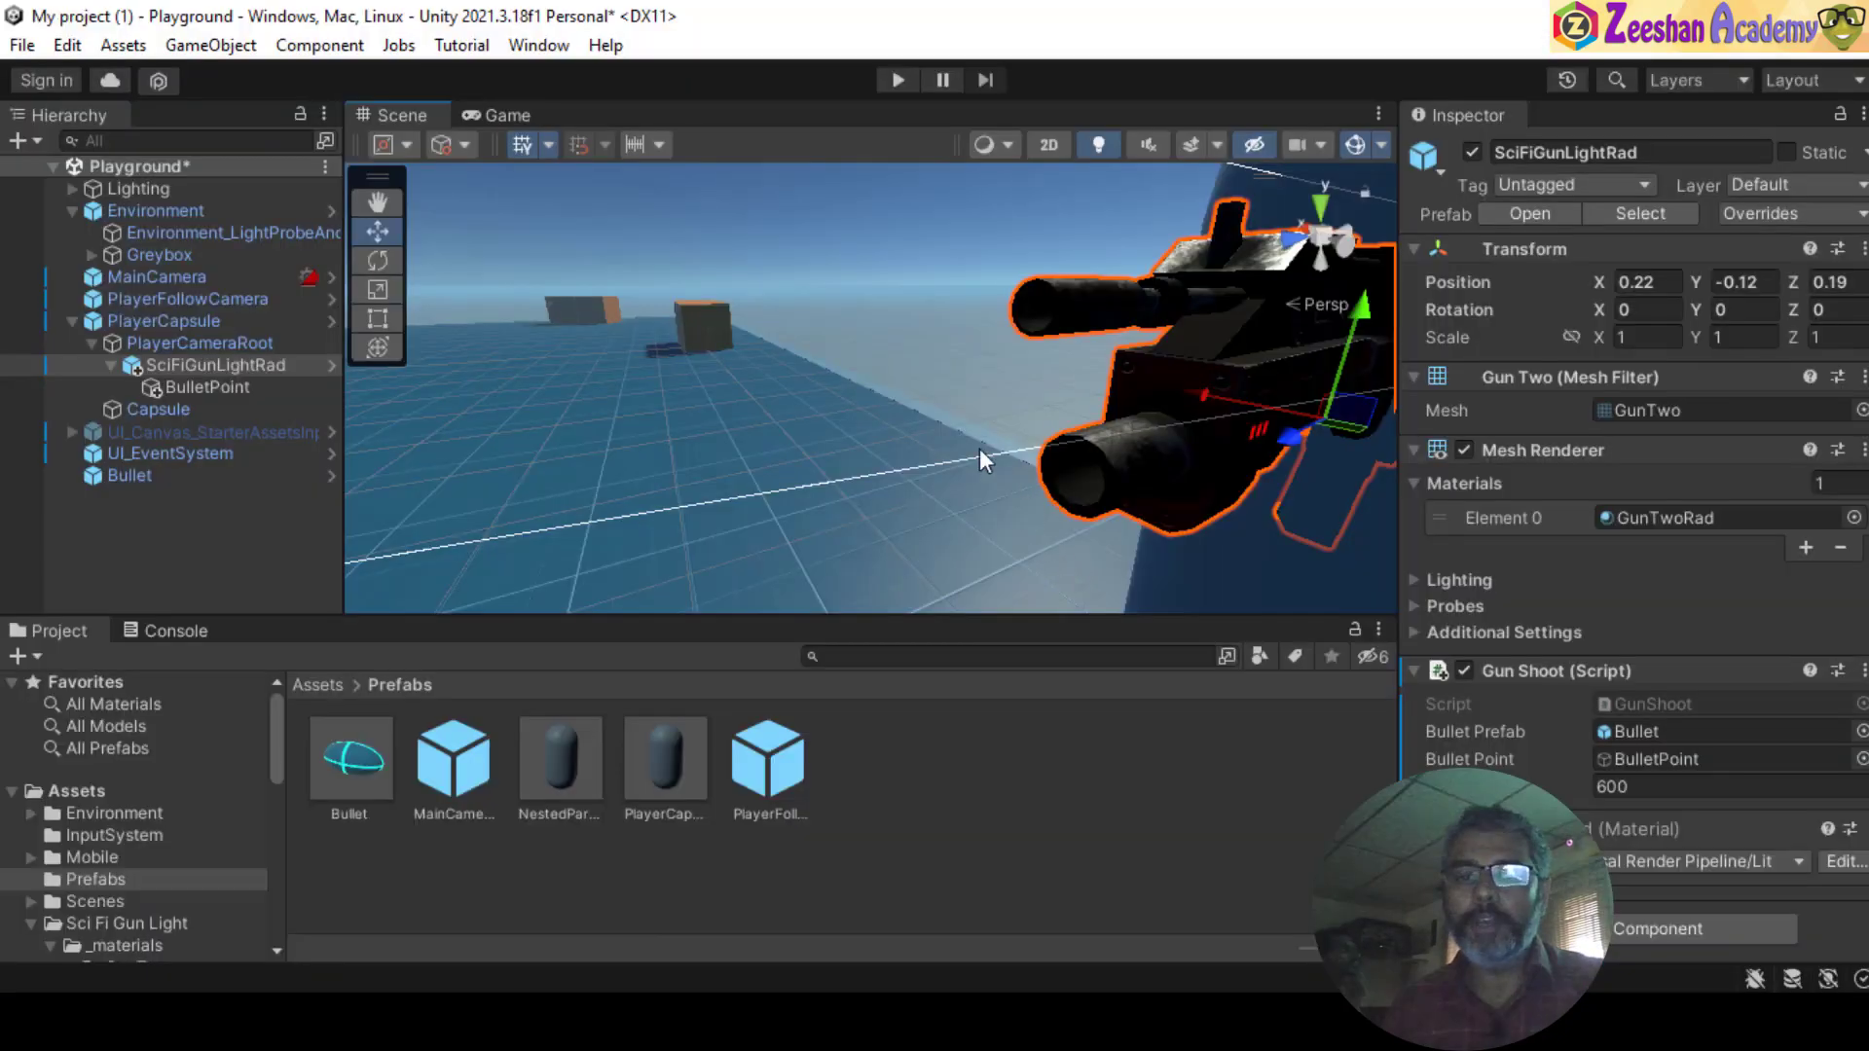
pyautogui.click(897, 80)
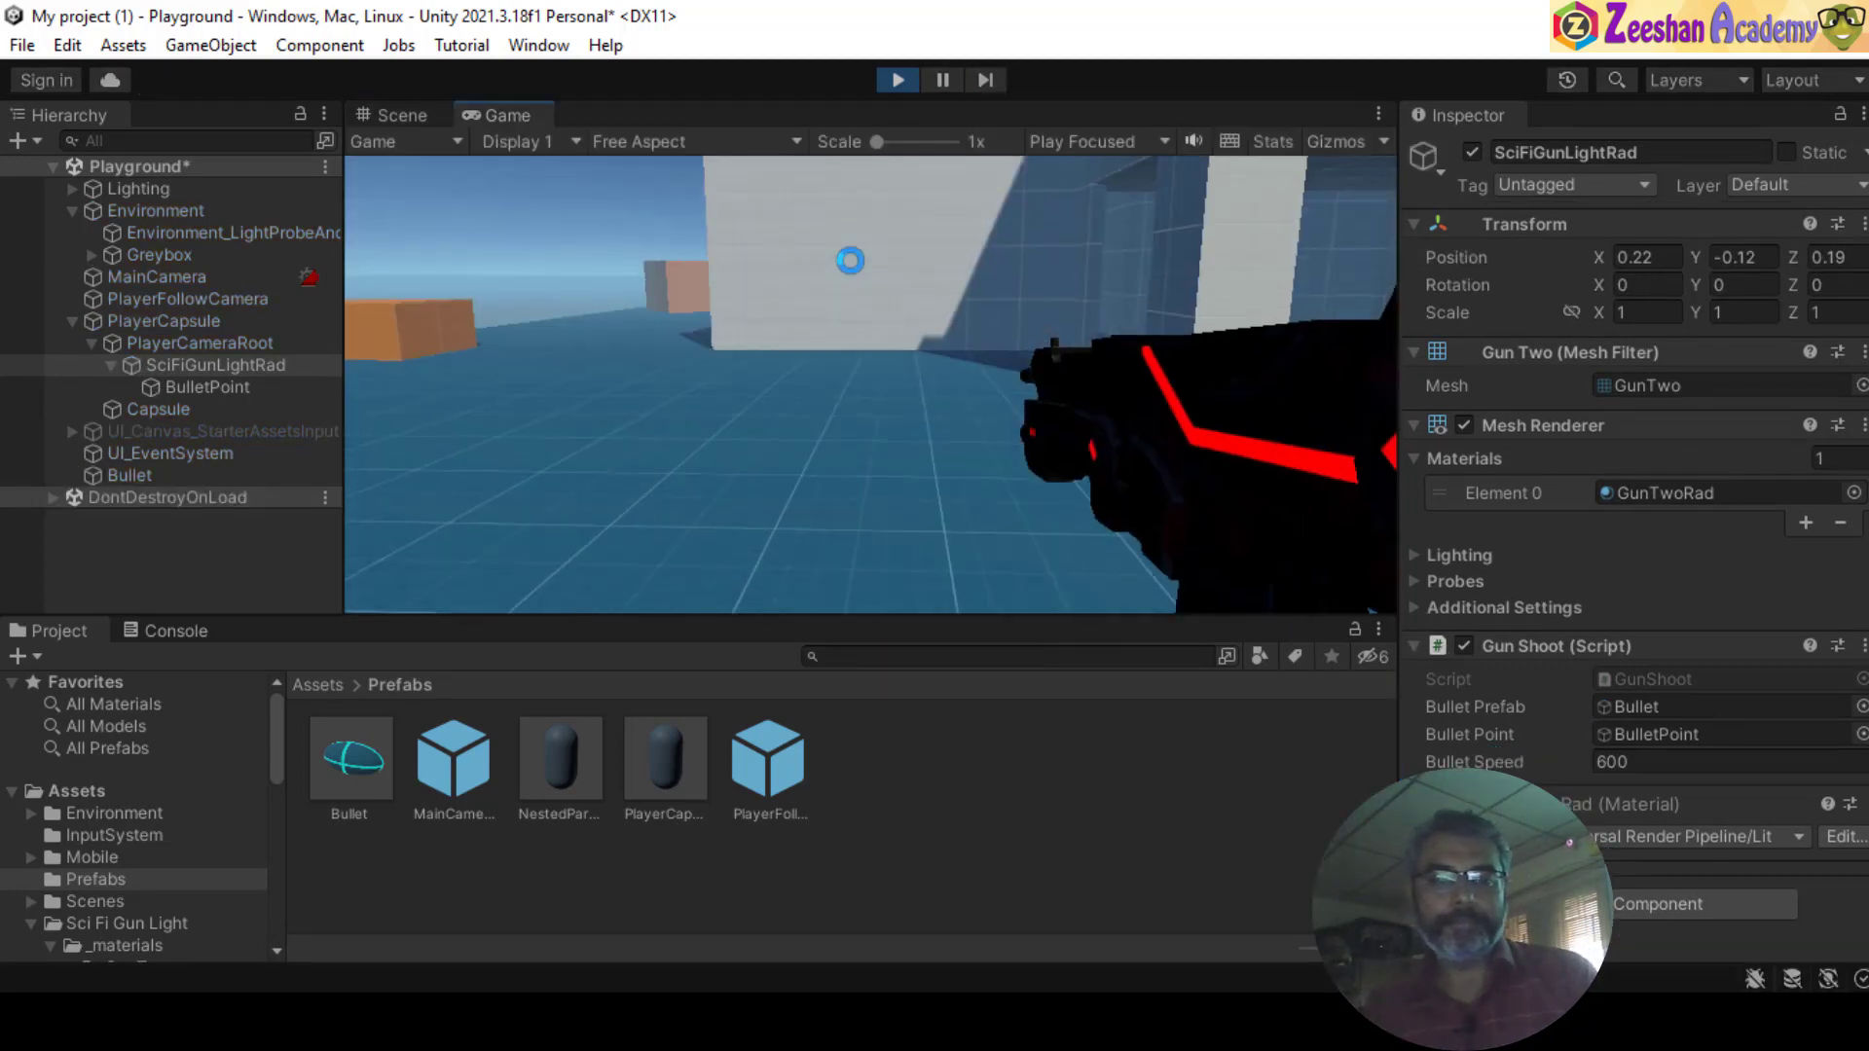
pyautogui.click(856, 233)
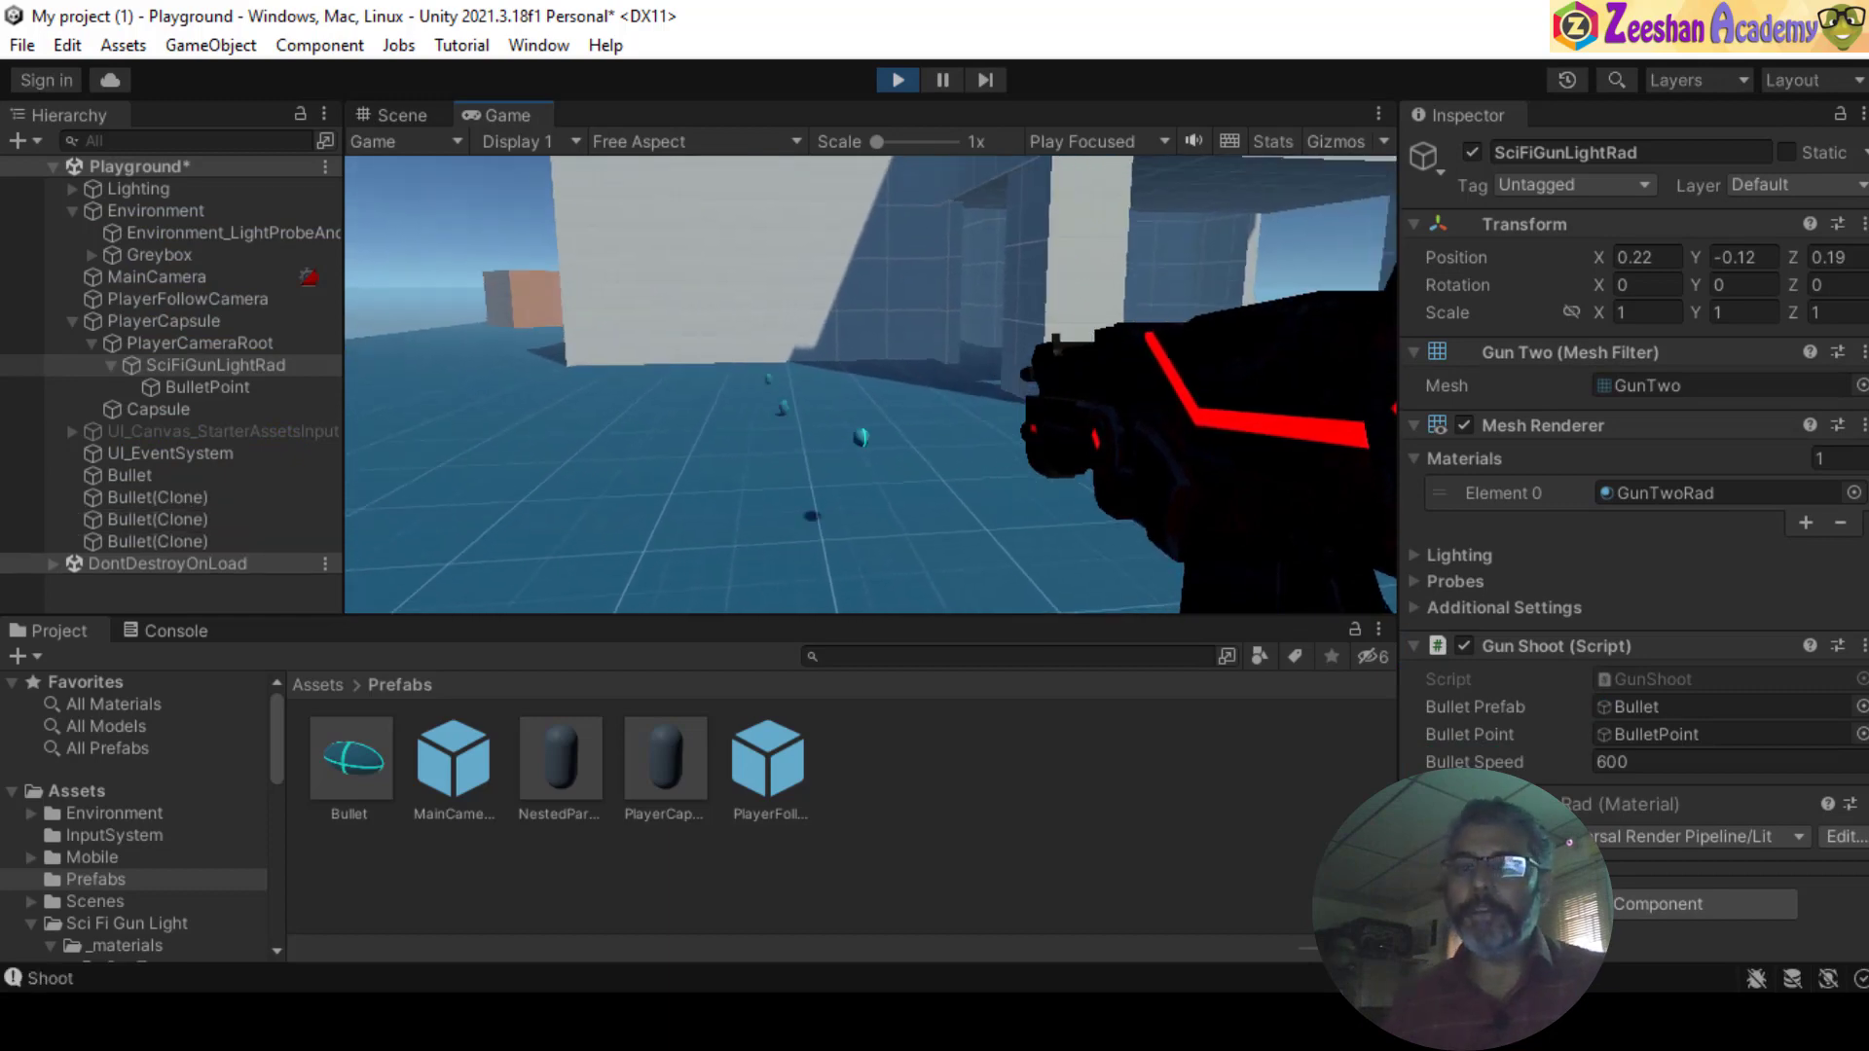
pyautogui.click(870, 383)
pyautogui.click(870, 384)
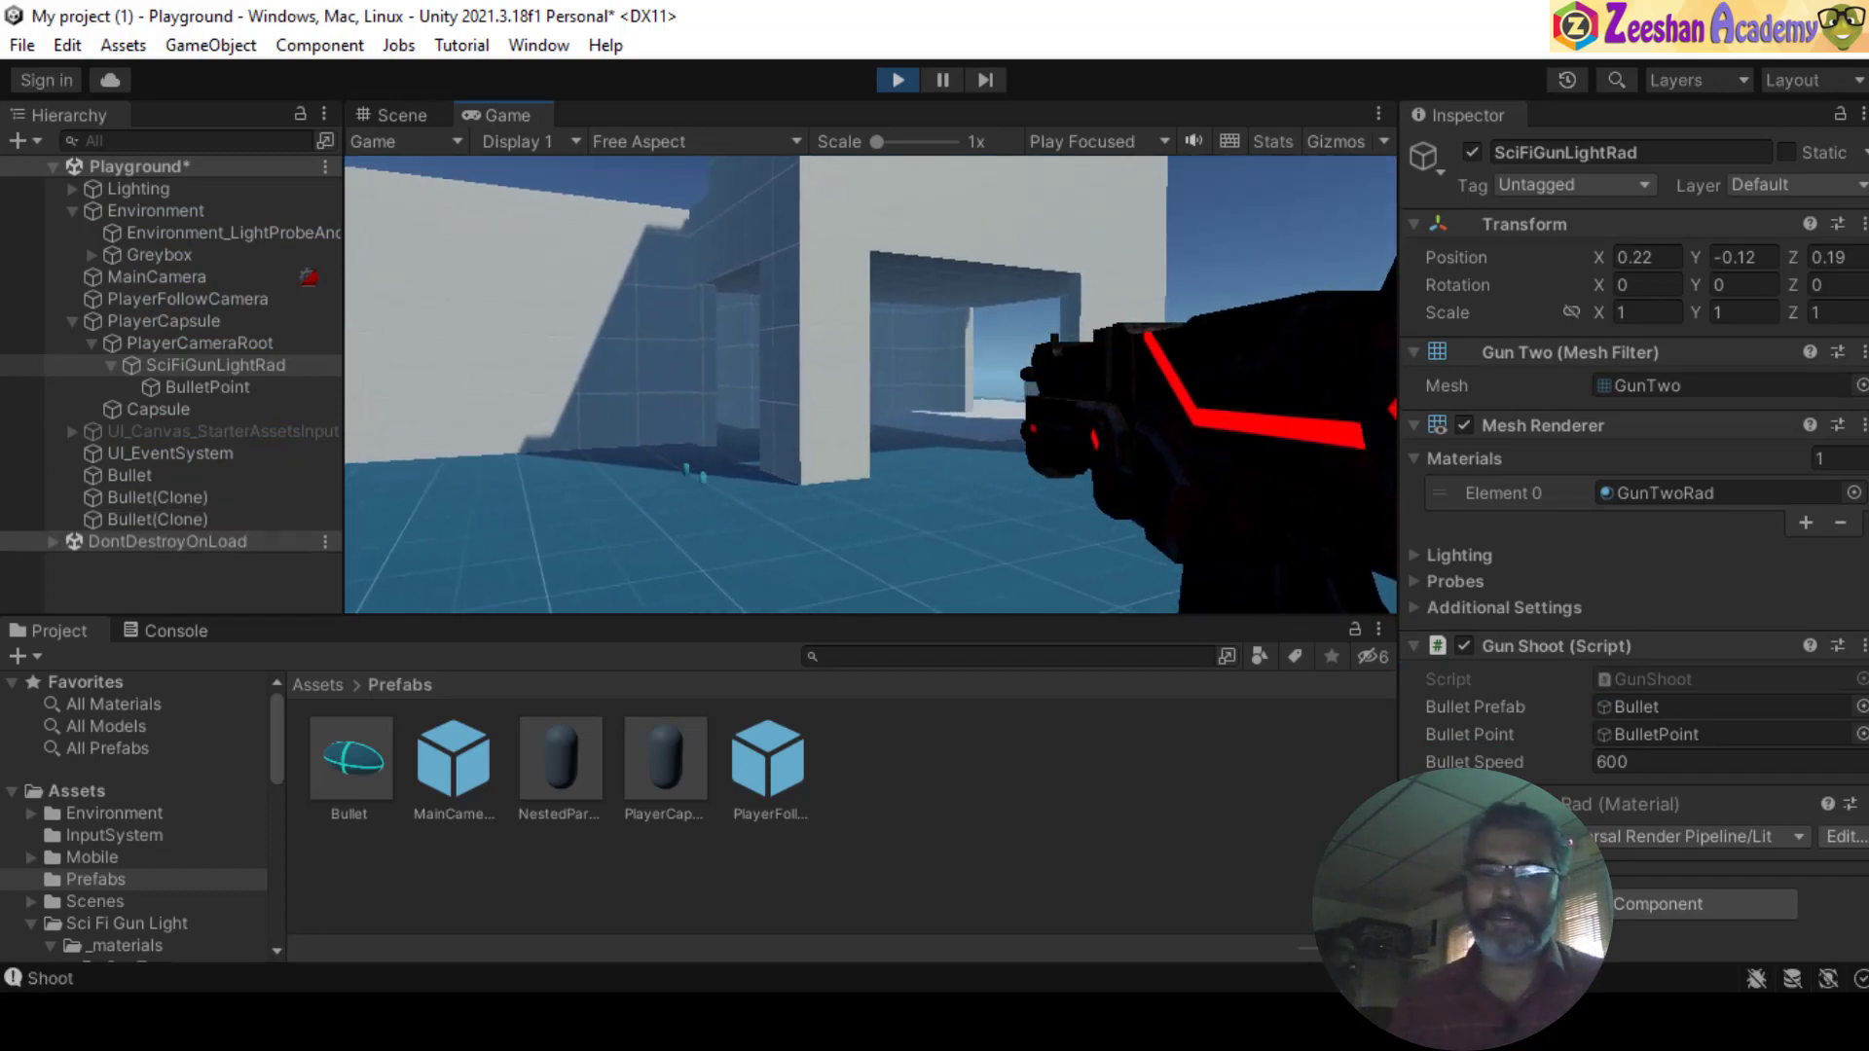
pyautogui.click(871, 383)
pyautogui.click(870, 383)
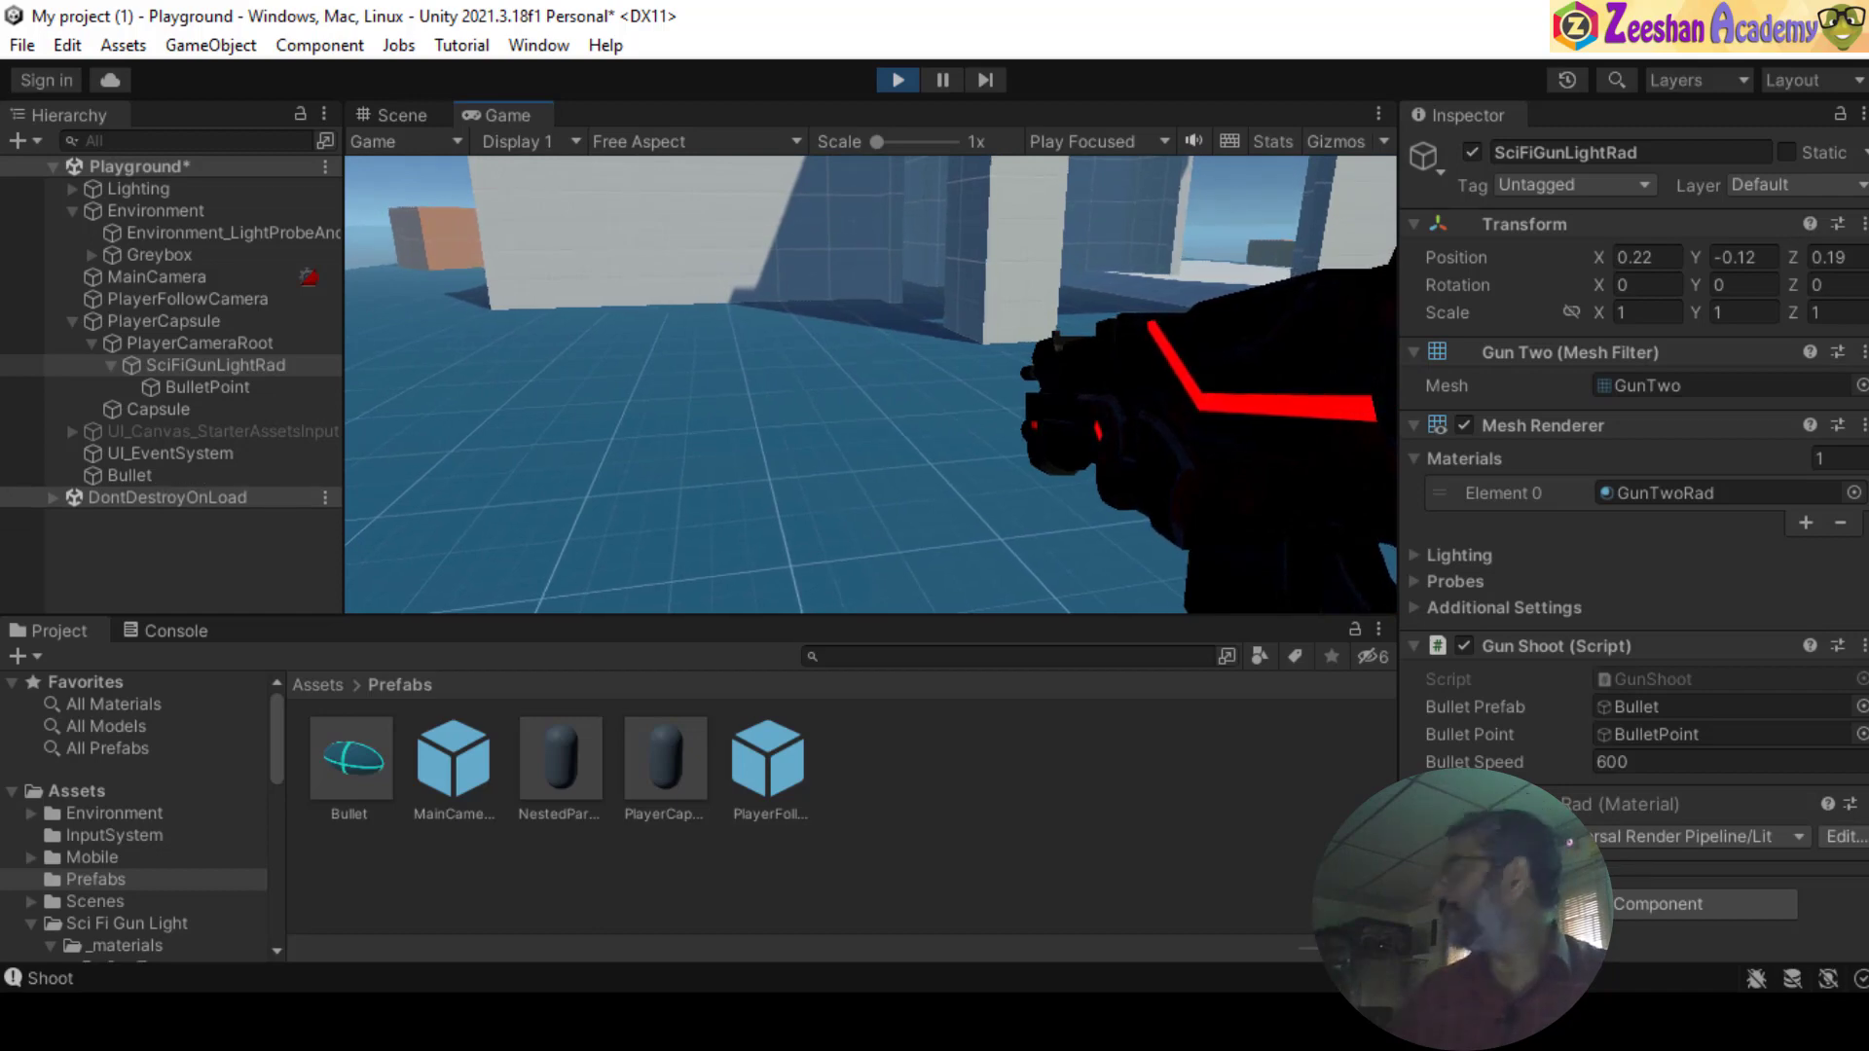
pyautogui.click(870, 384)
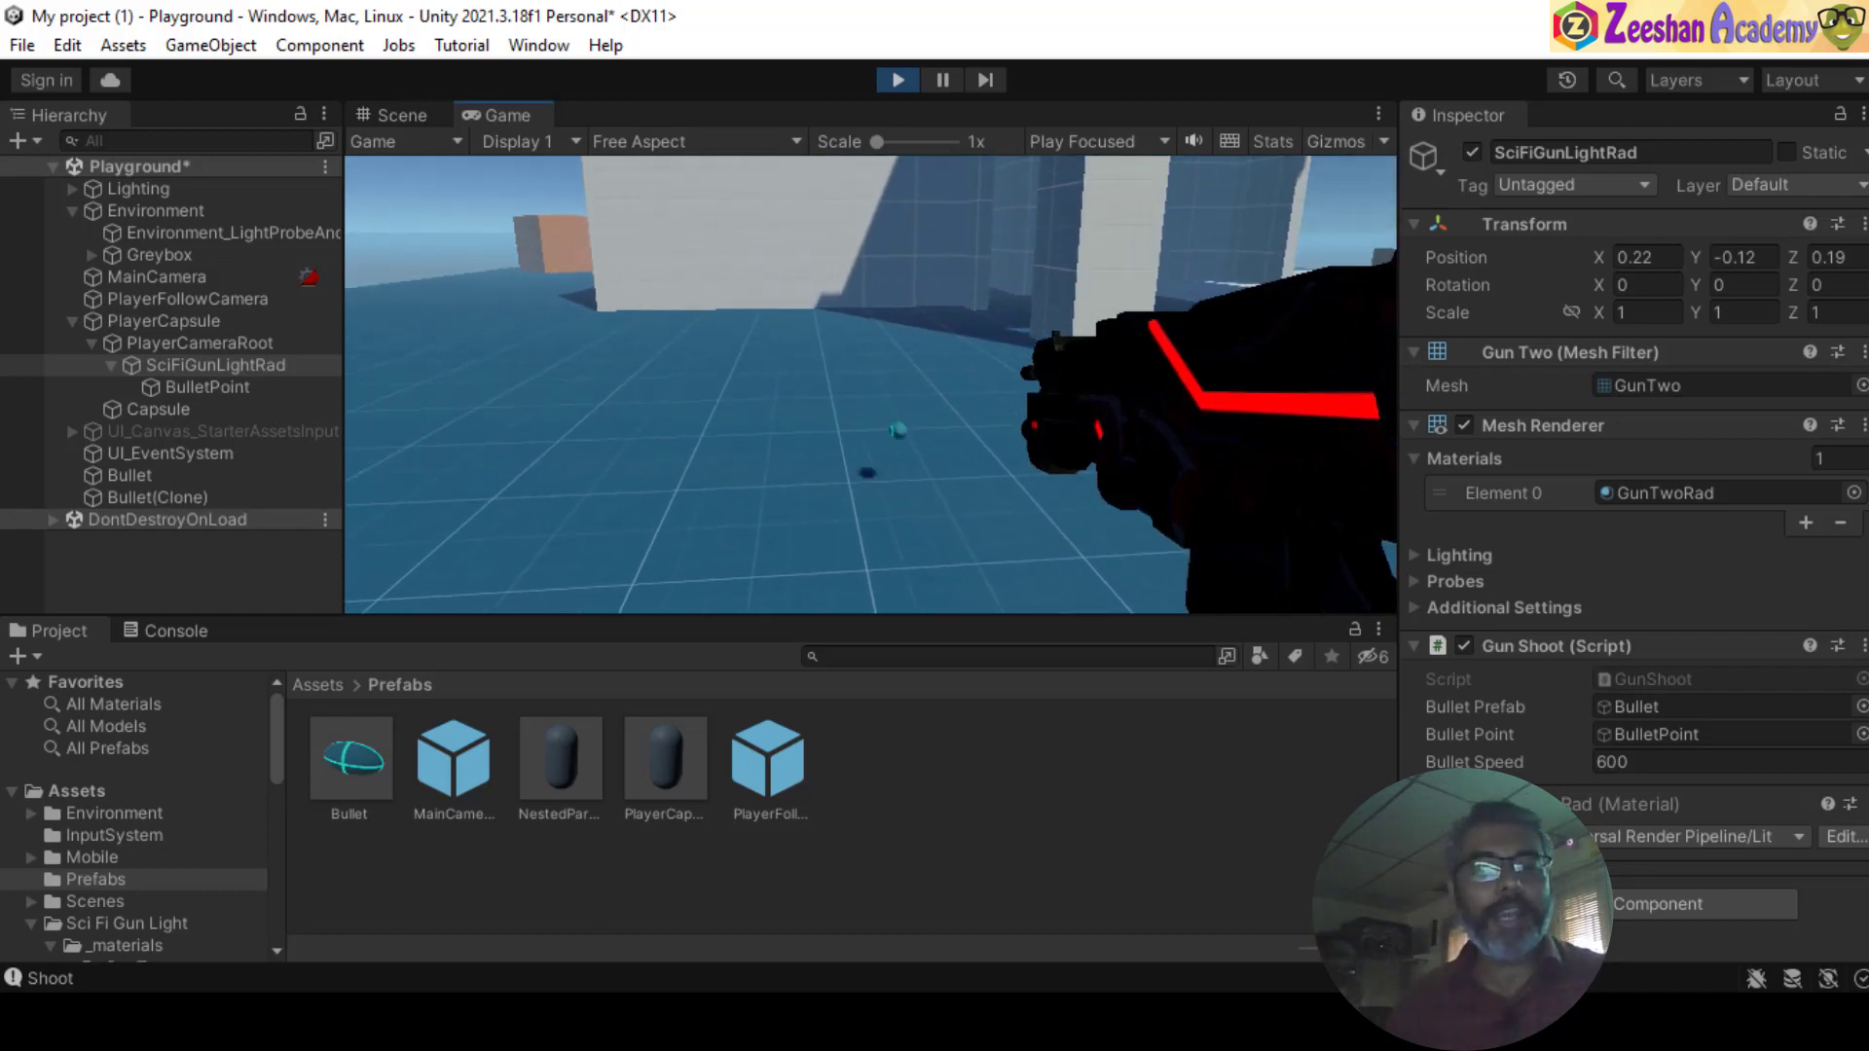
pyautogui.click(870, 384)
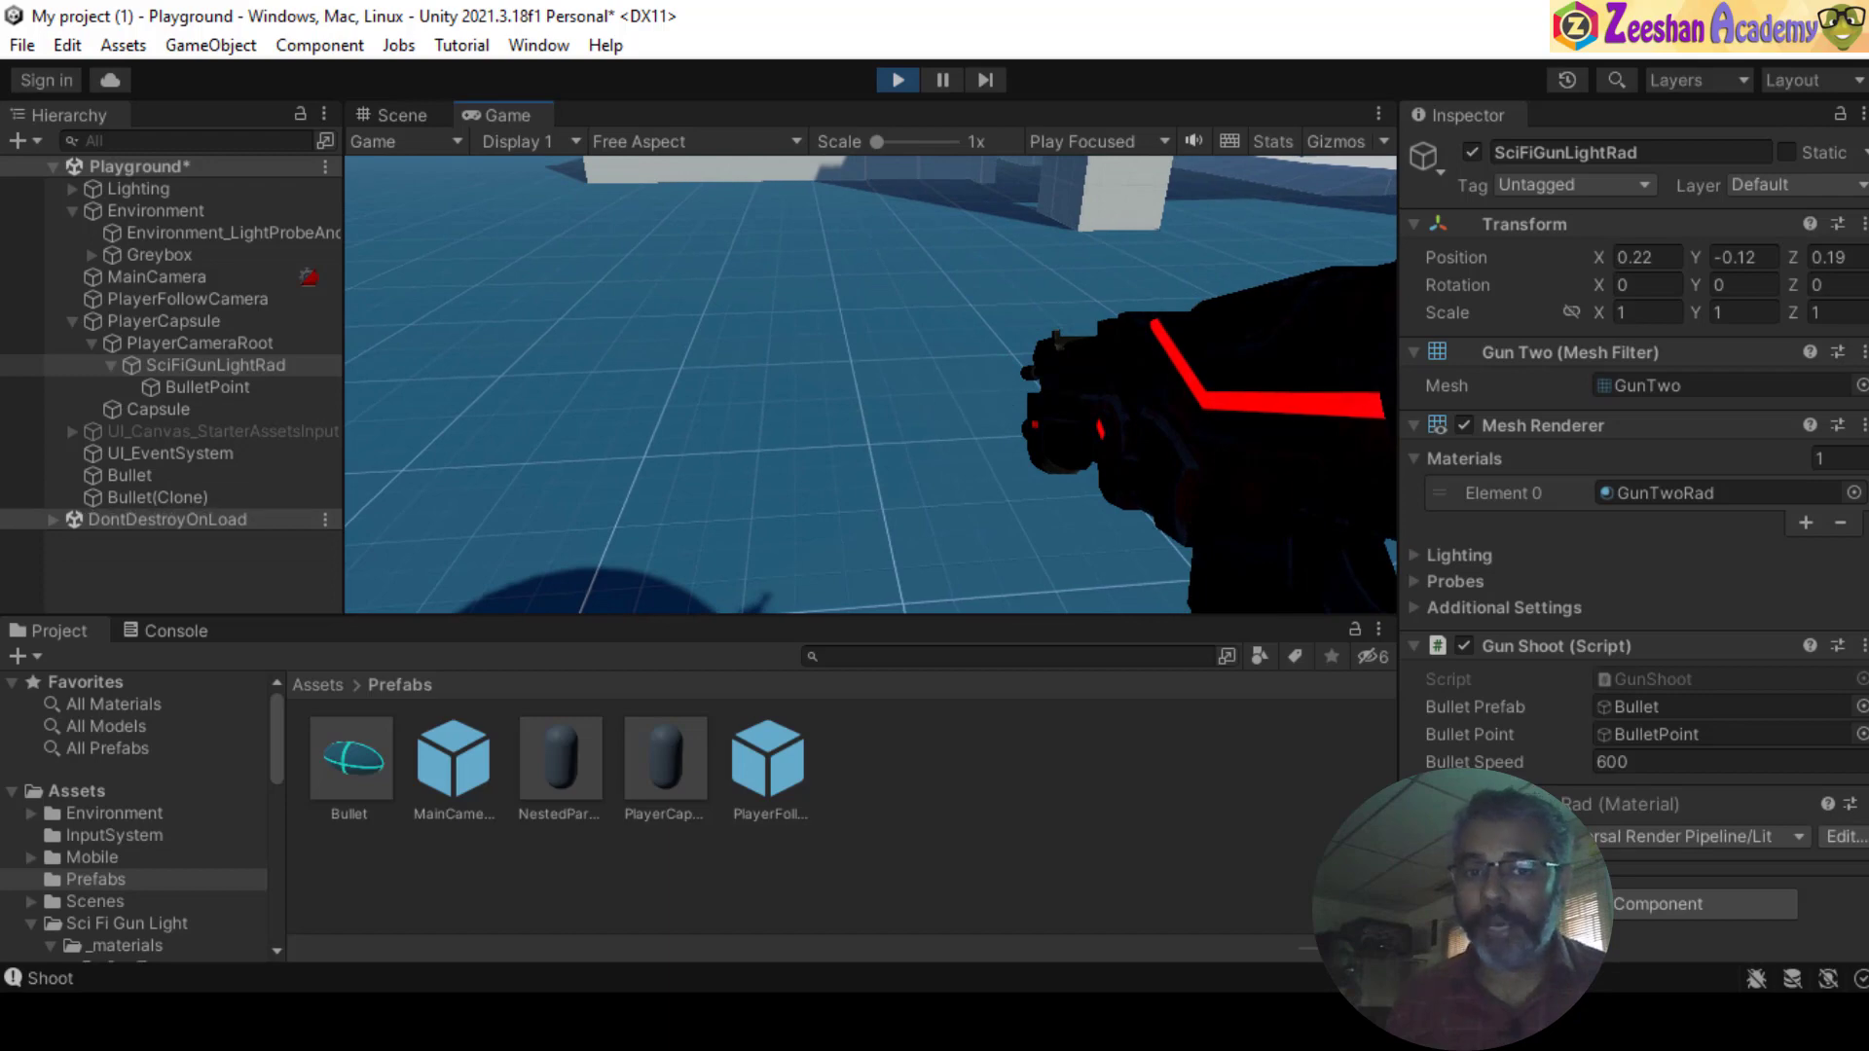
pyautogui.click(871, 383)
pyautogui.click(870, 383)
pyautogui.click(870, 383)
pyautogui.click(870, 383)
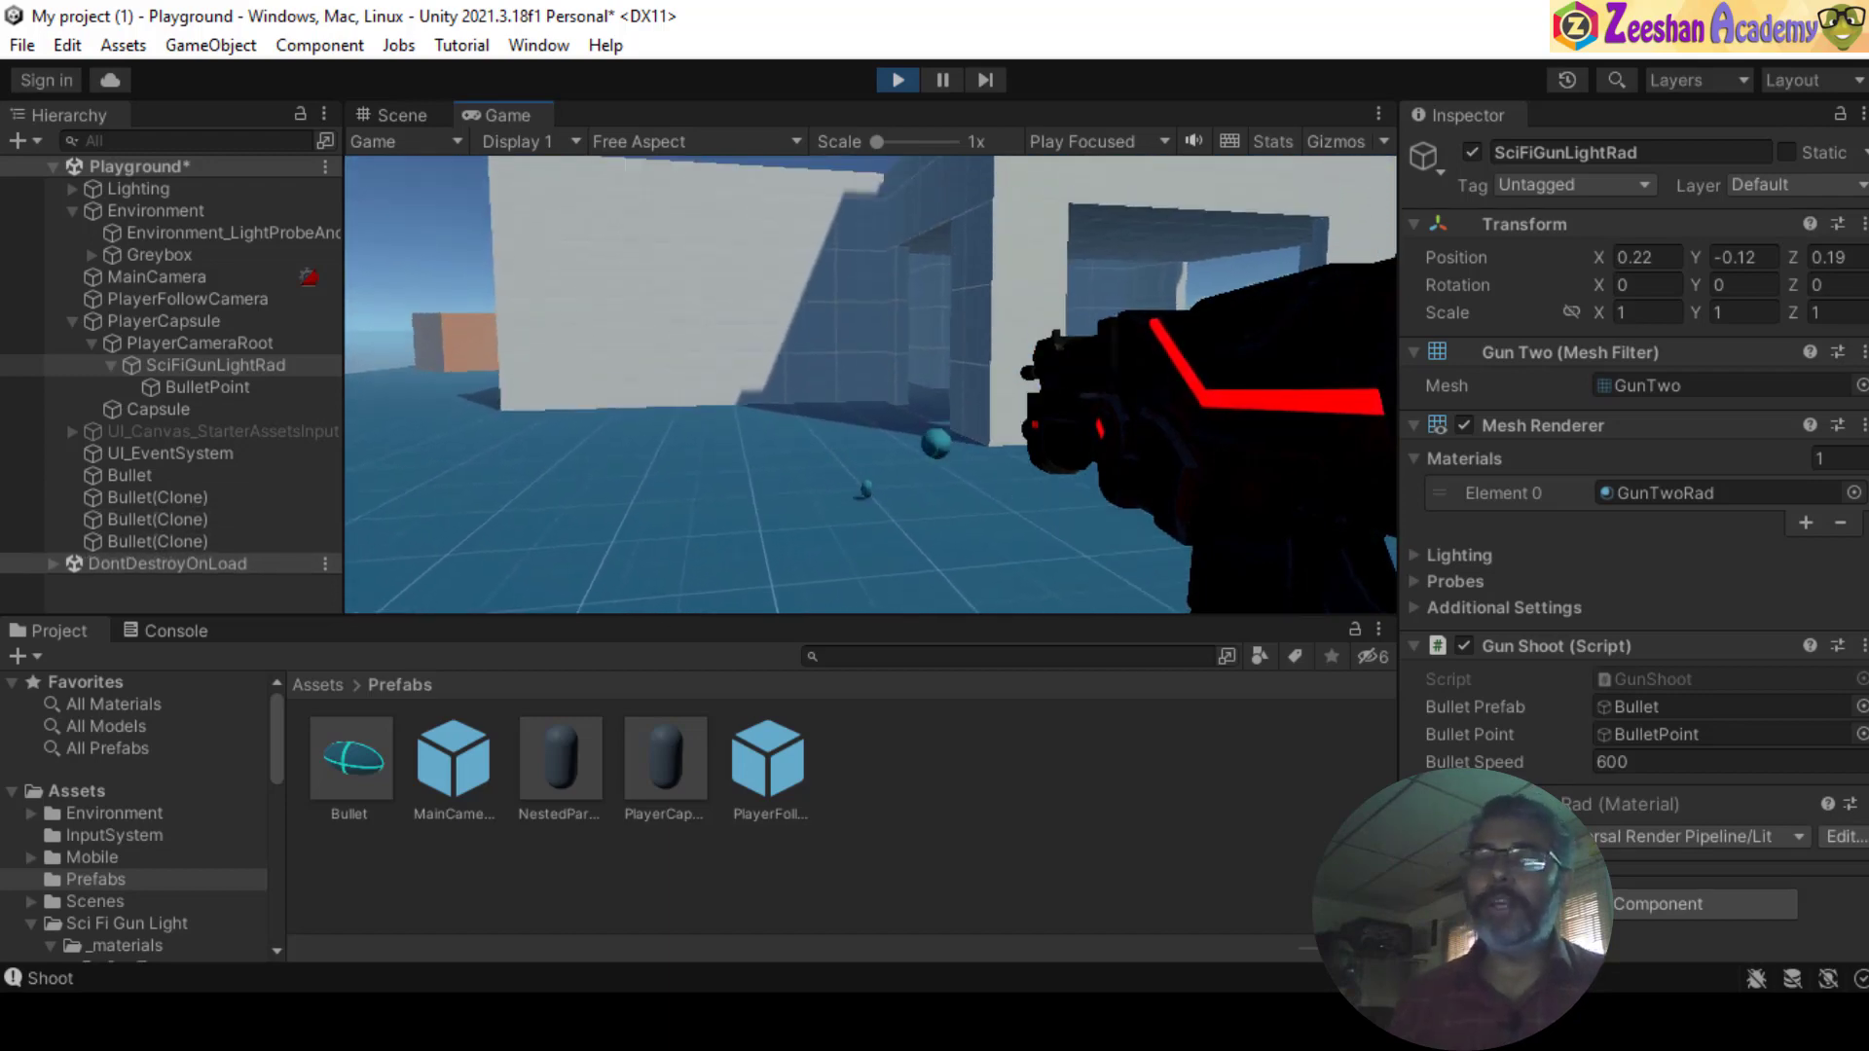
pyautogui.click(870, 384)
pyautogui.click(871, 384)
pyautogui.click(870, 384)
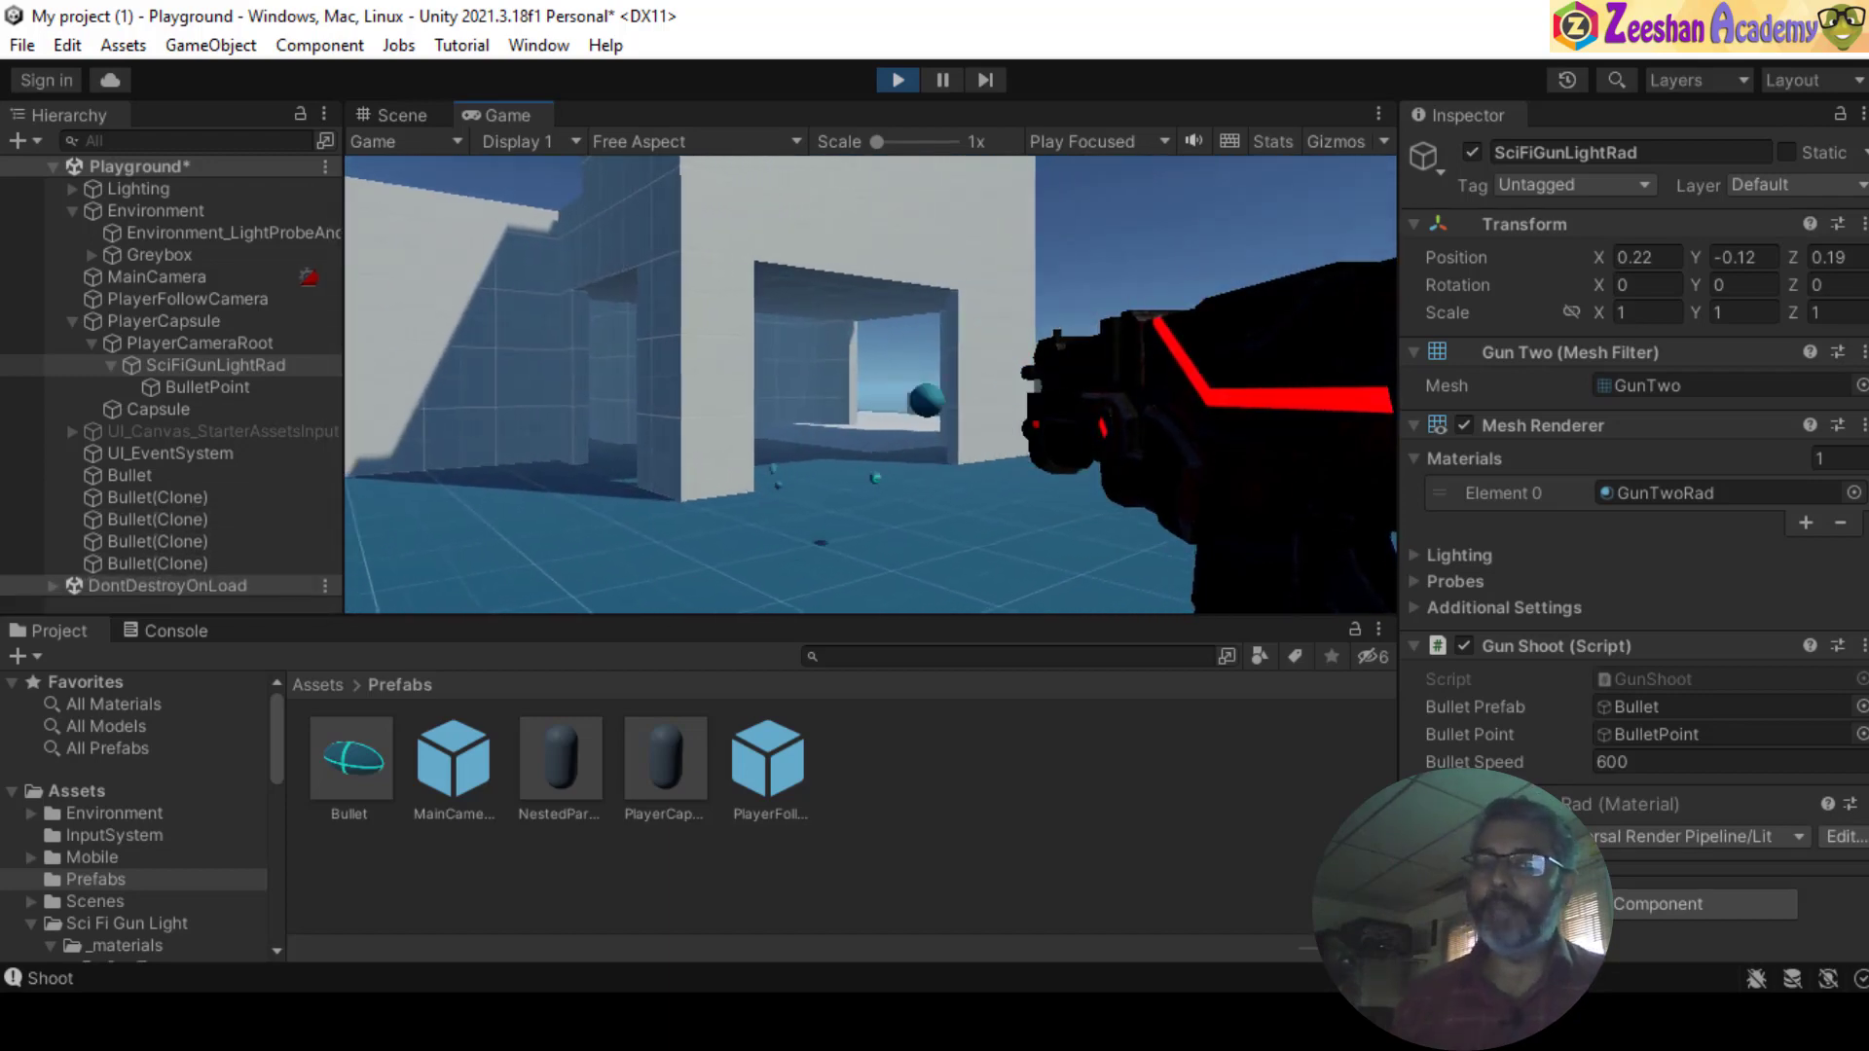
pyautogui.click(870, 384)
pyautogui.click(870, 384)
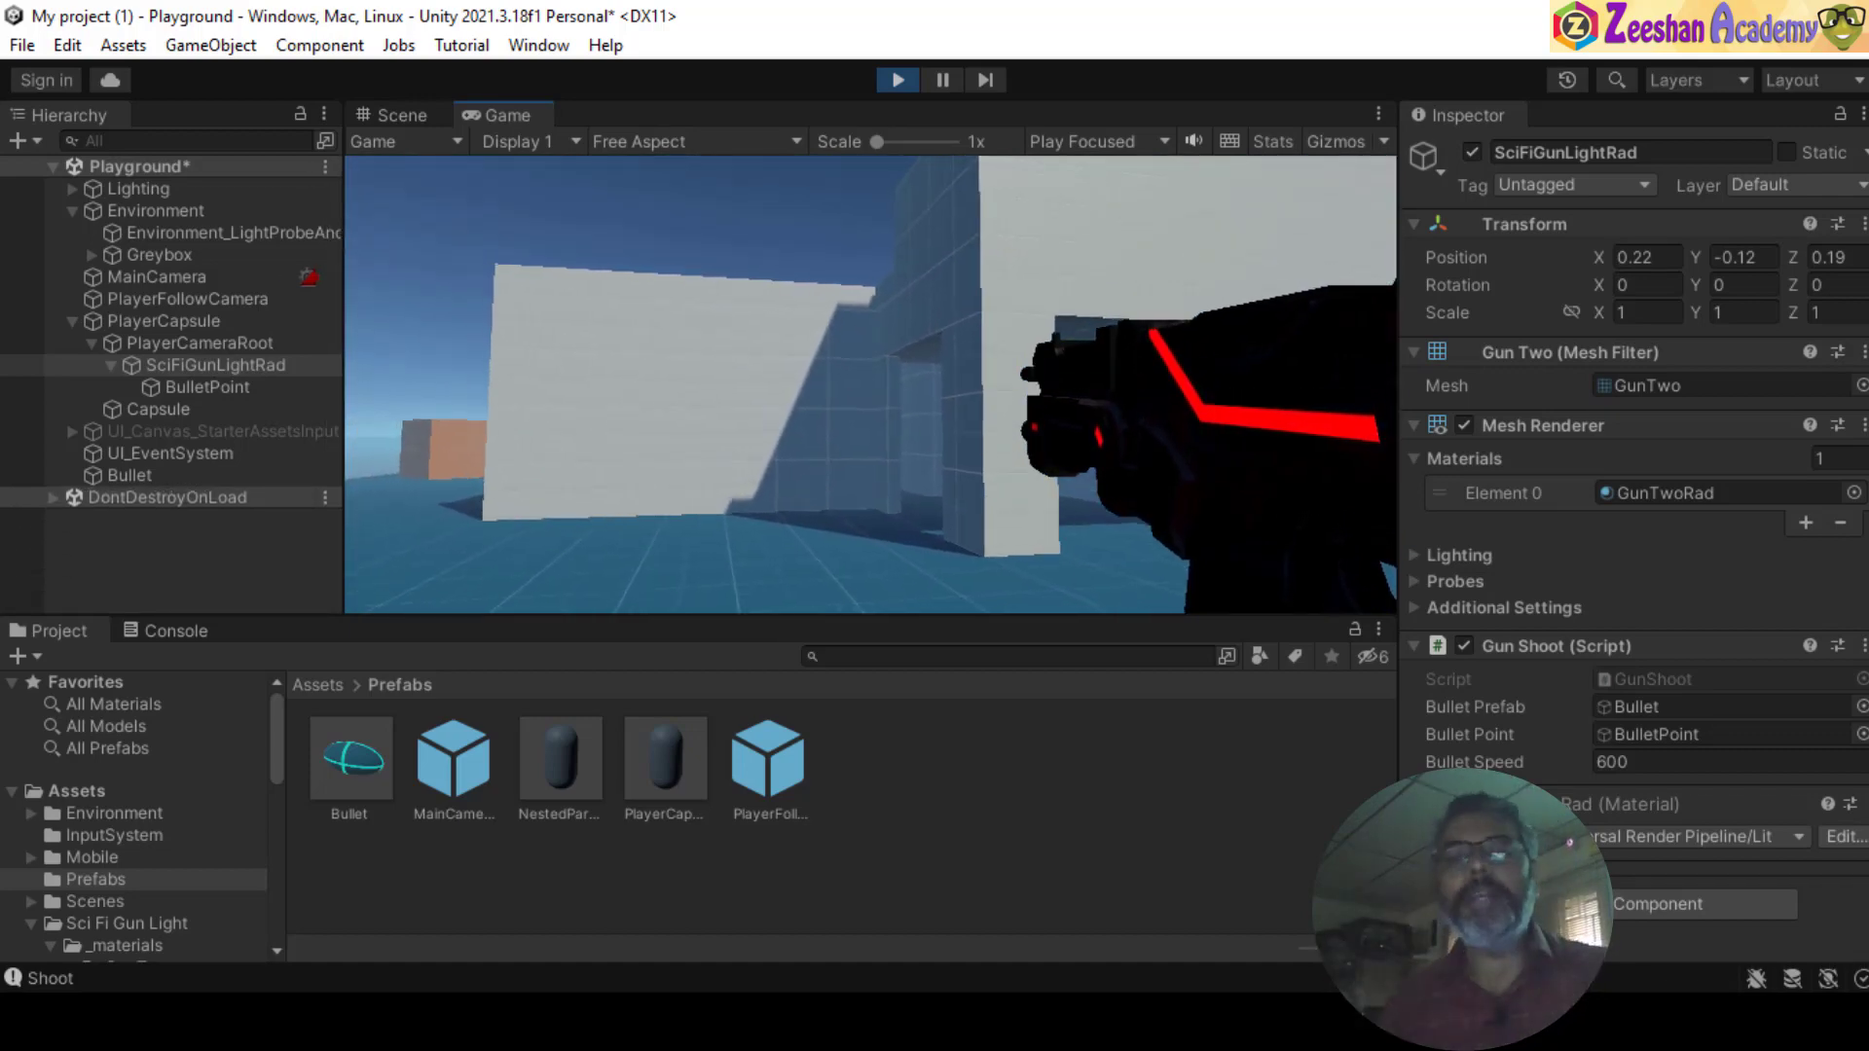
pyautogui.click(870, 383)
pyautogui.click(871, 384)
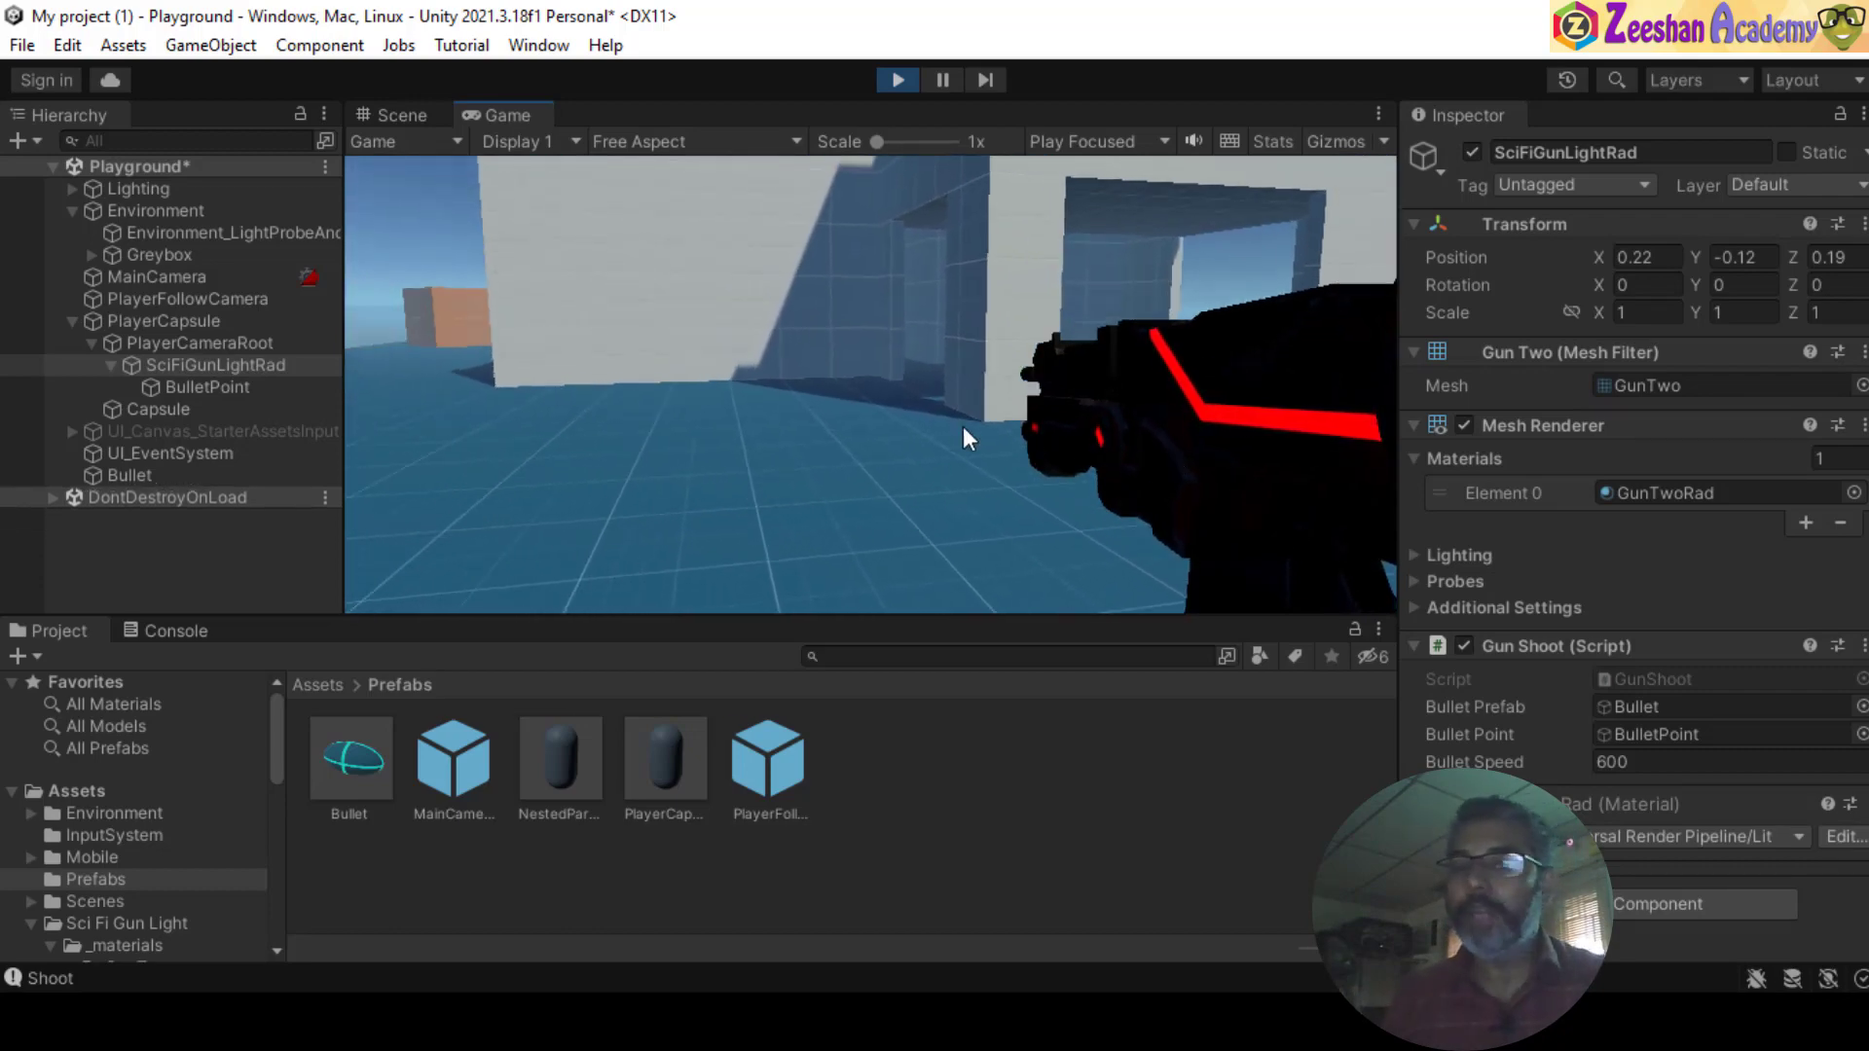
pyautogui.click(1007, 380)
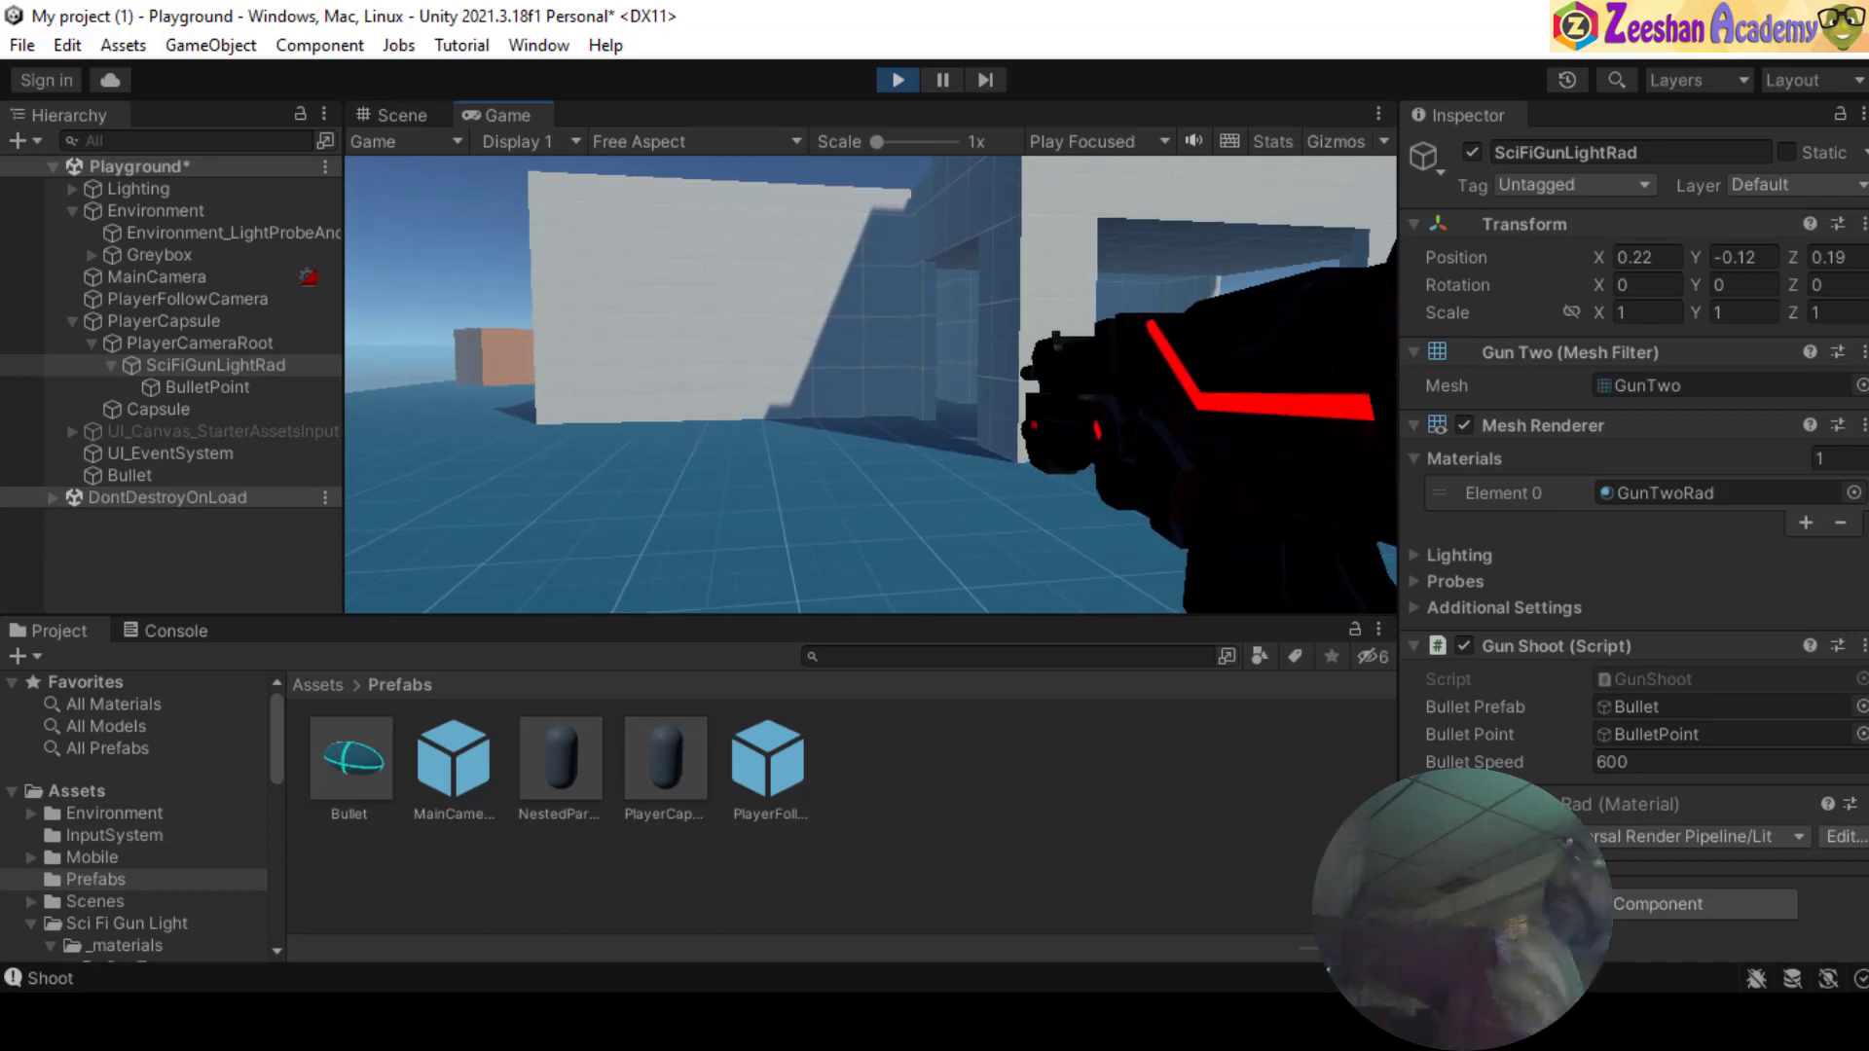
pyautogui.press('Escape')
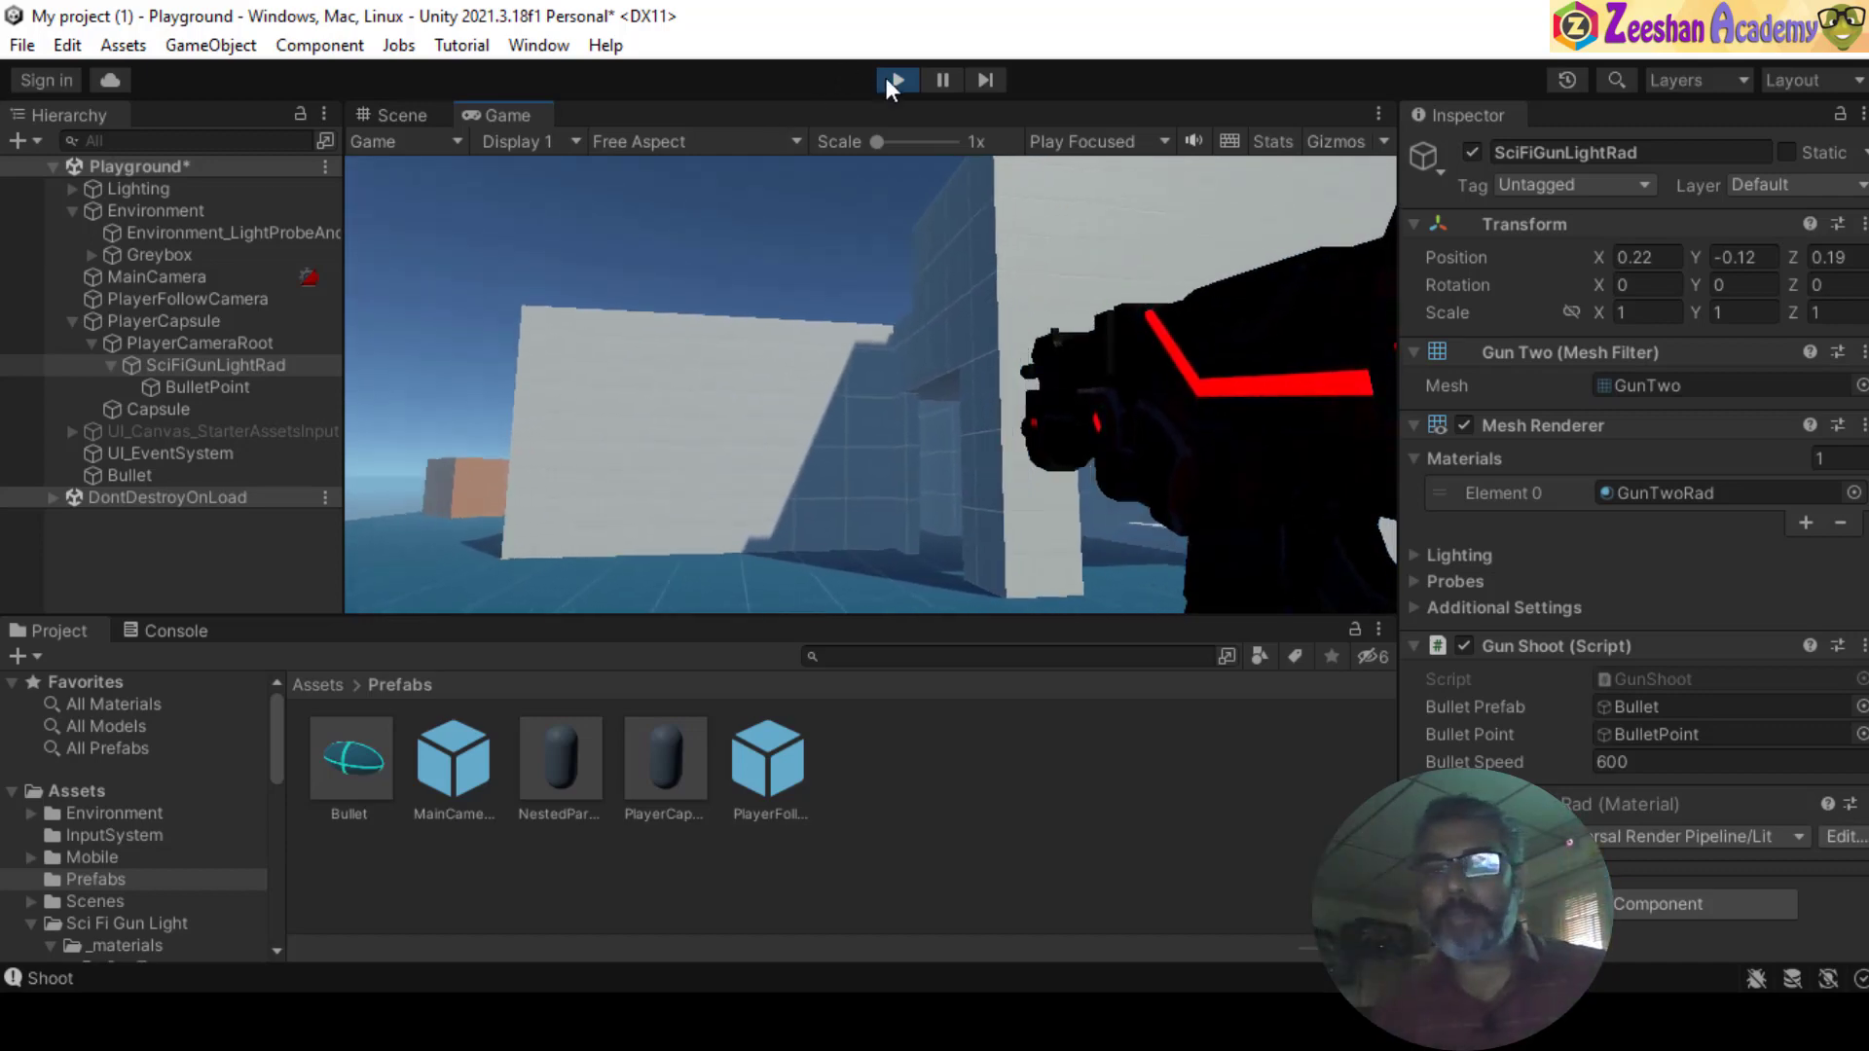
pyautogui.click(897, 80)
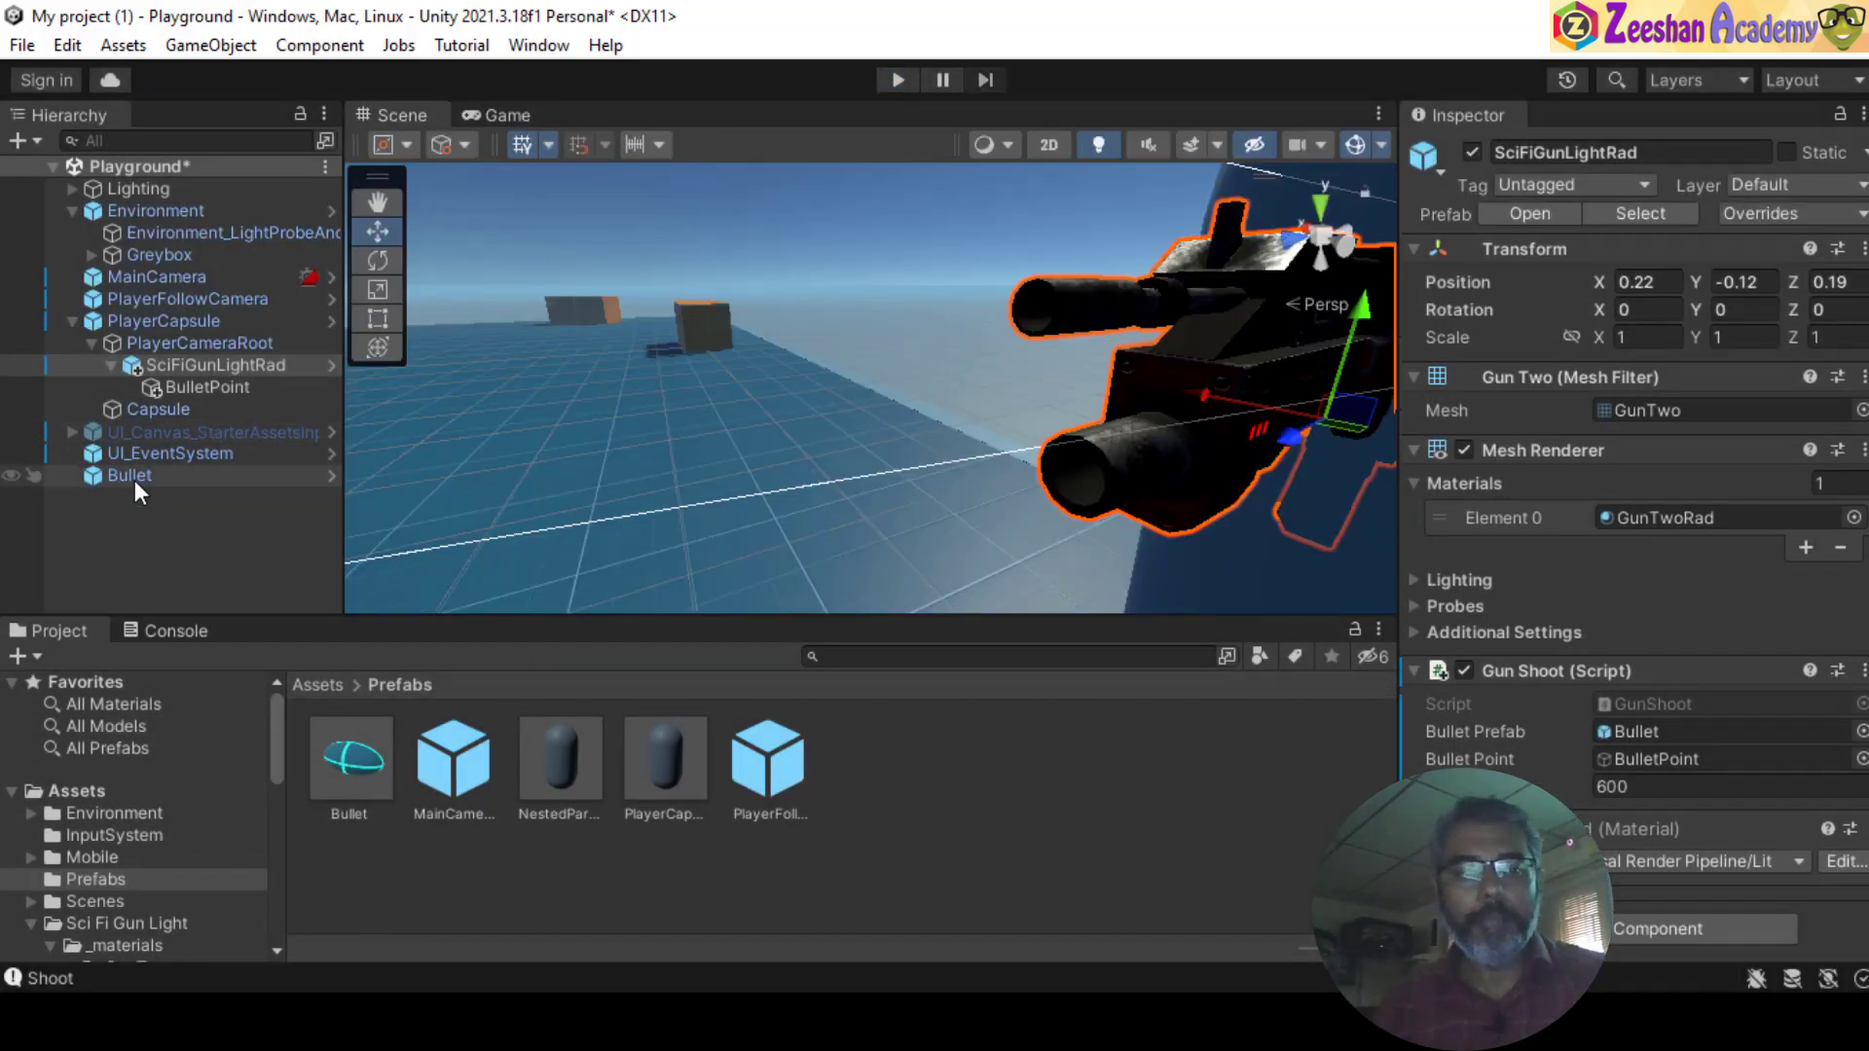
# - Freeze the X and Y rotation of the scene's Bullet object in its Rigidbody constraints
pyautogui.click(122, 476)
pyautogui.scroll(-5, 1654, 710)
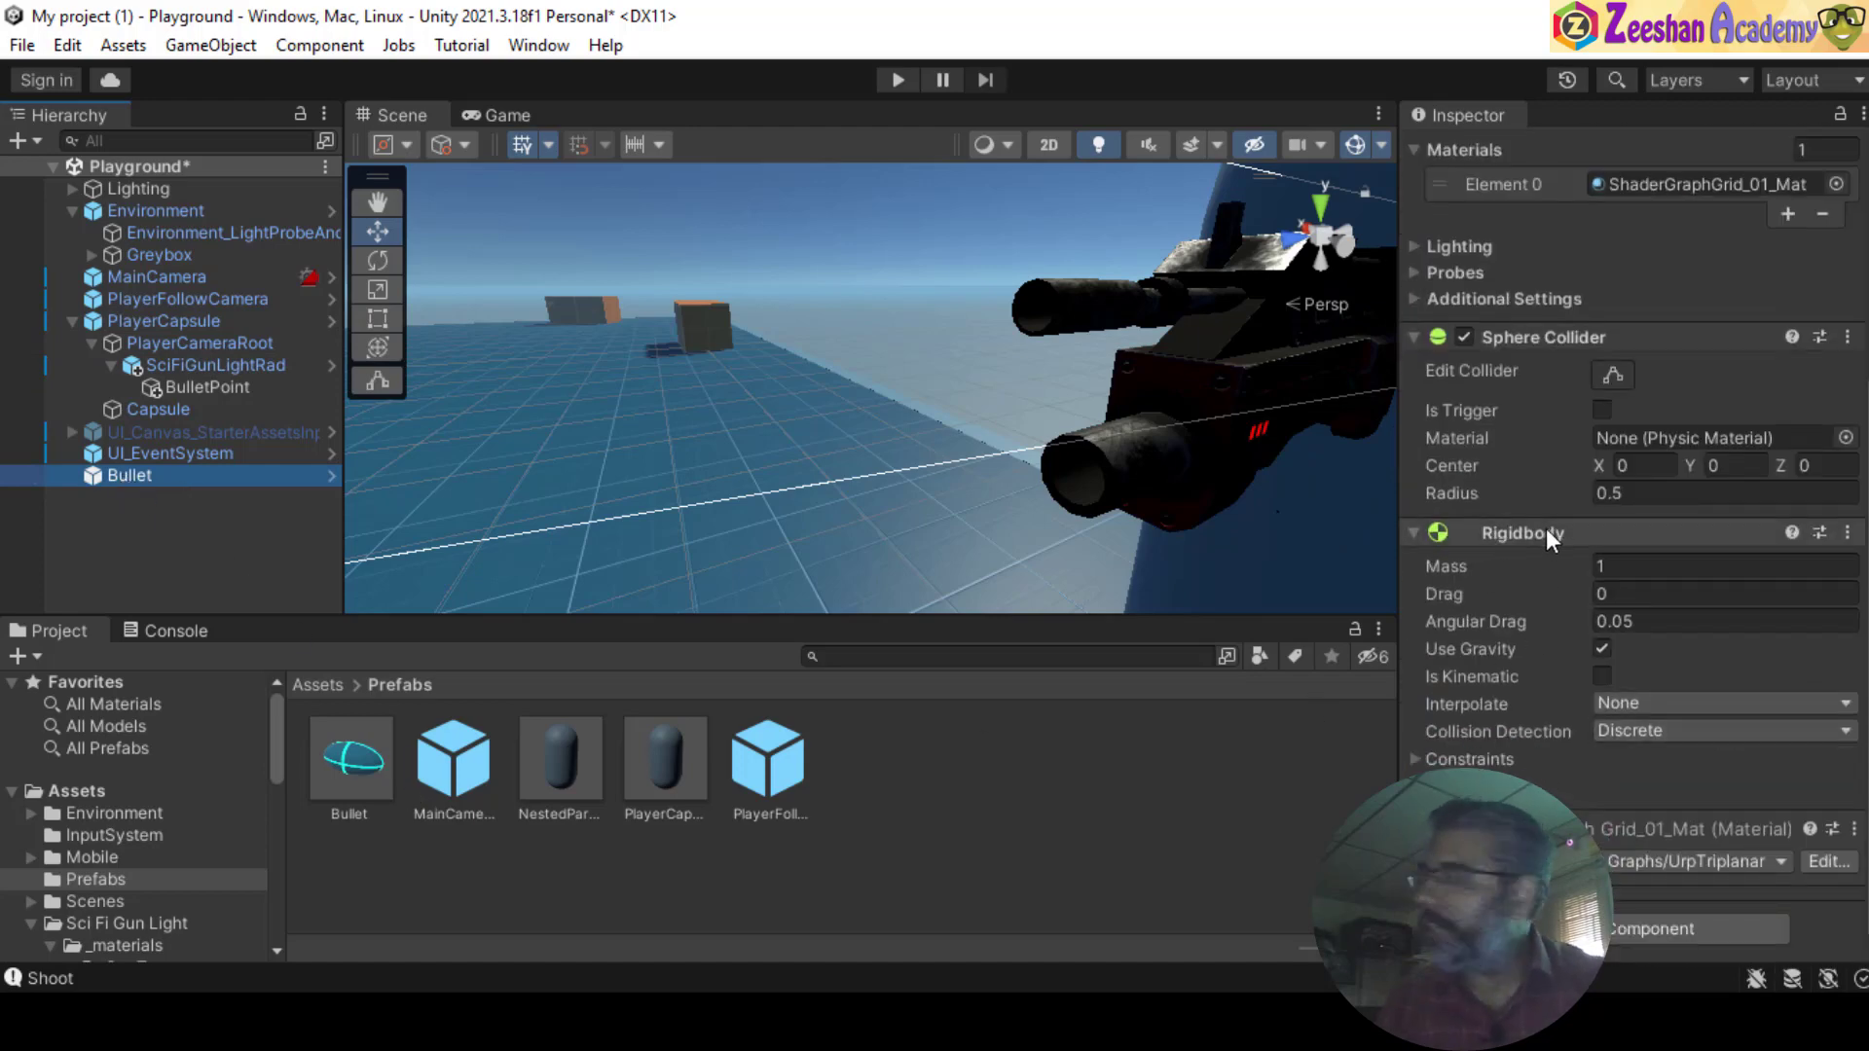
pyautogui.click(1429, 758)
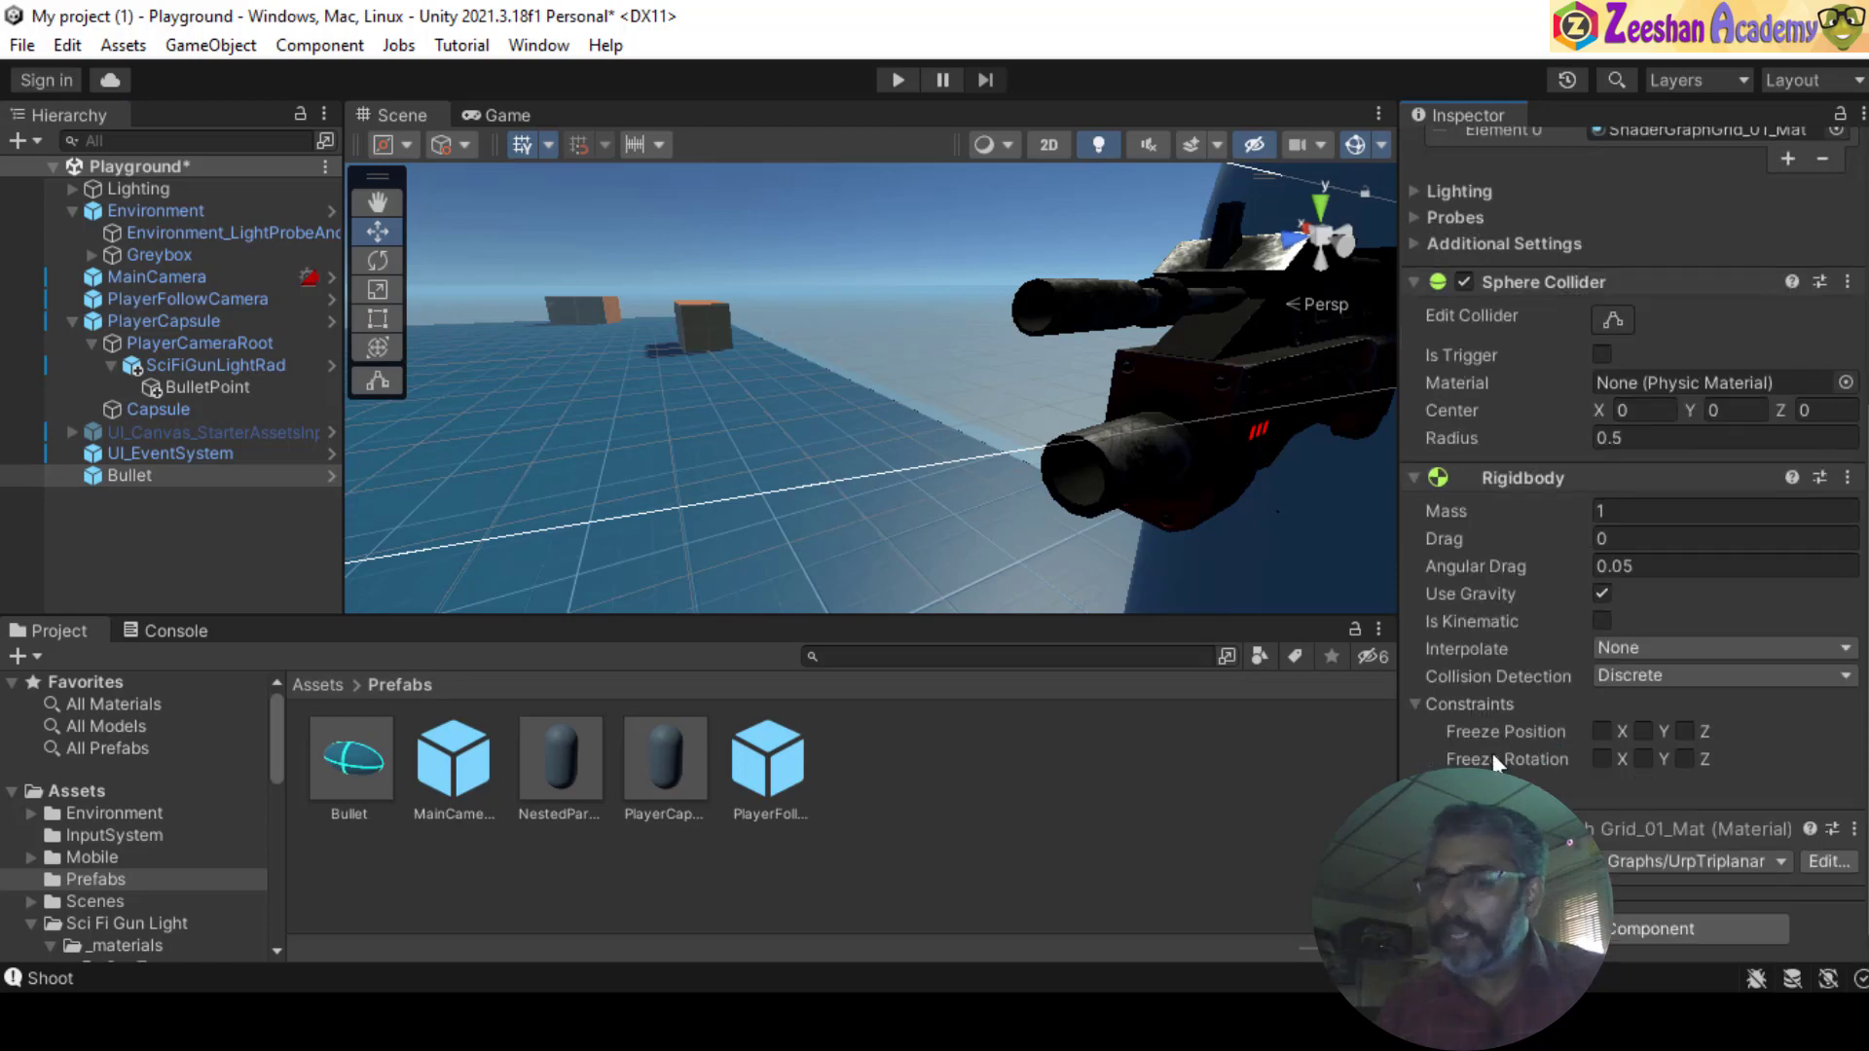
pyautogui.click(1601, 758)
pyautogui.click(1643, 759)
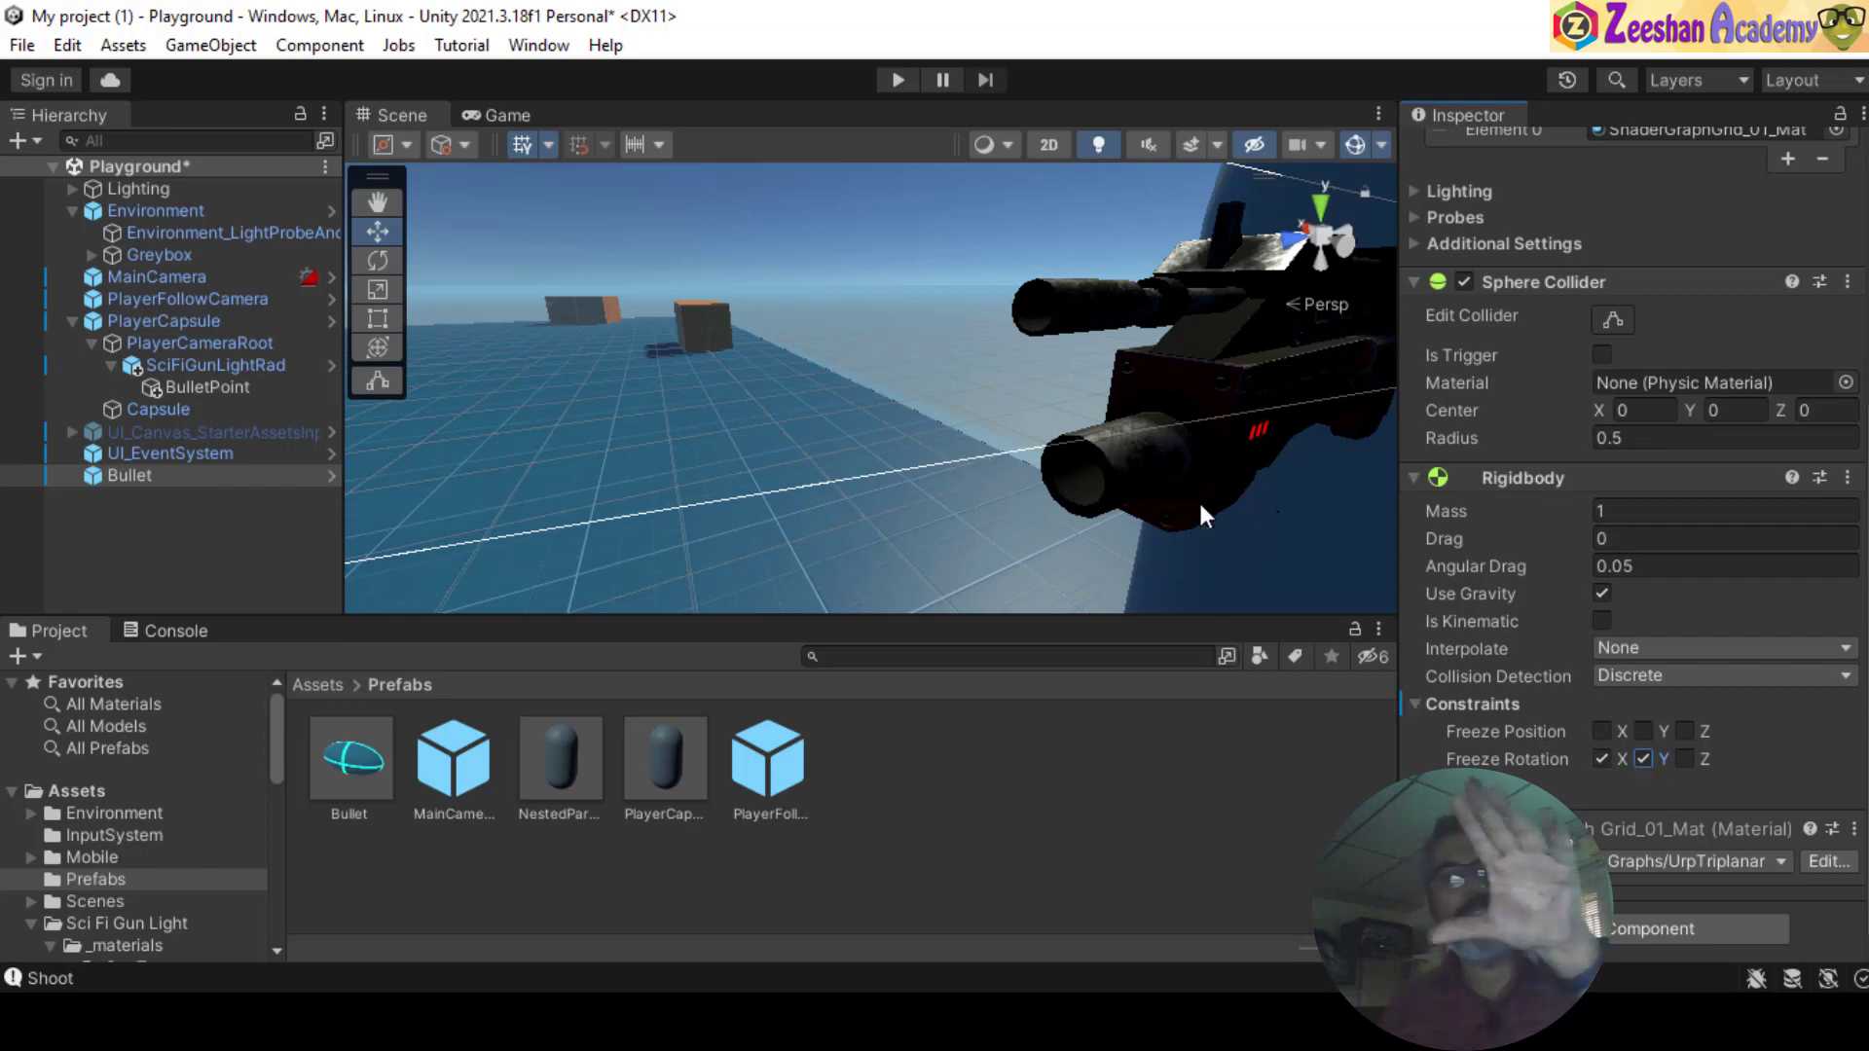
# - Set the bullet speed in SciFiGunLightRad's Gun Shoot script to 2000
pyautogui.click(1151, 373)
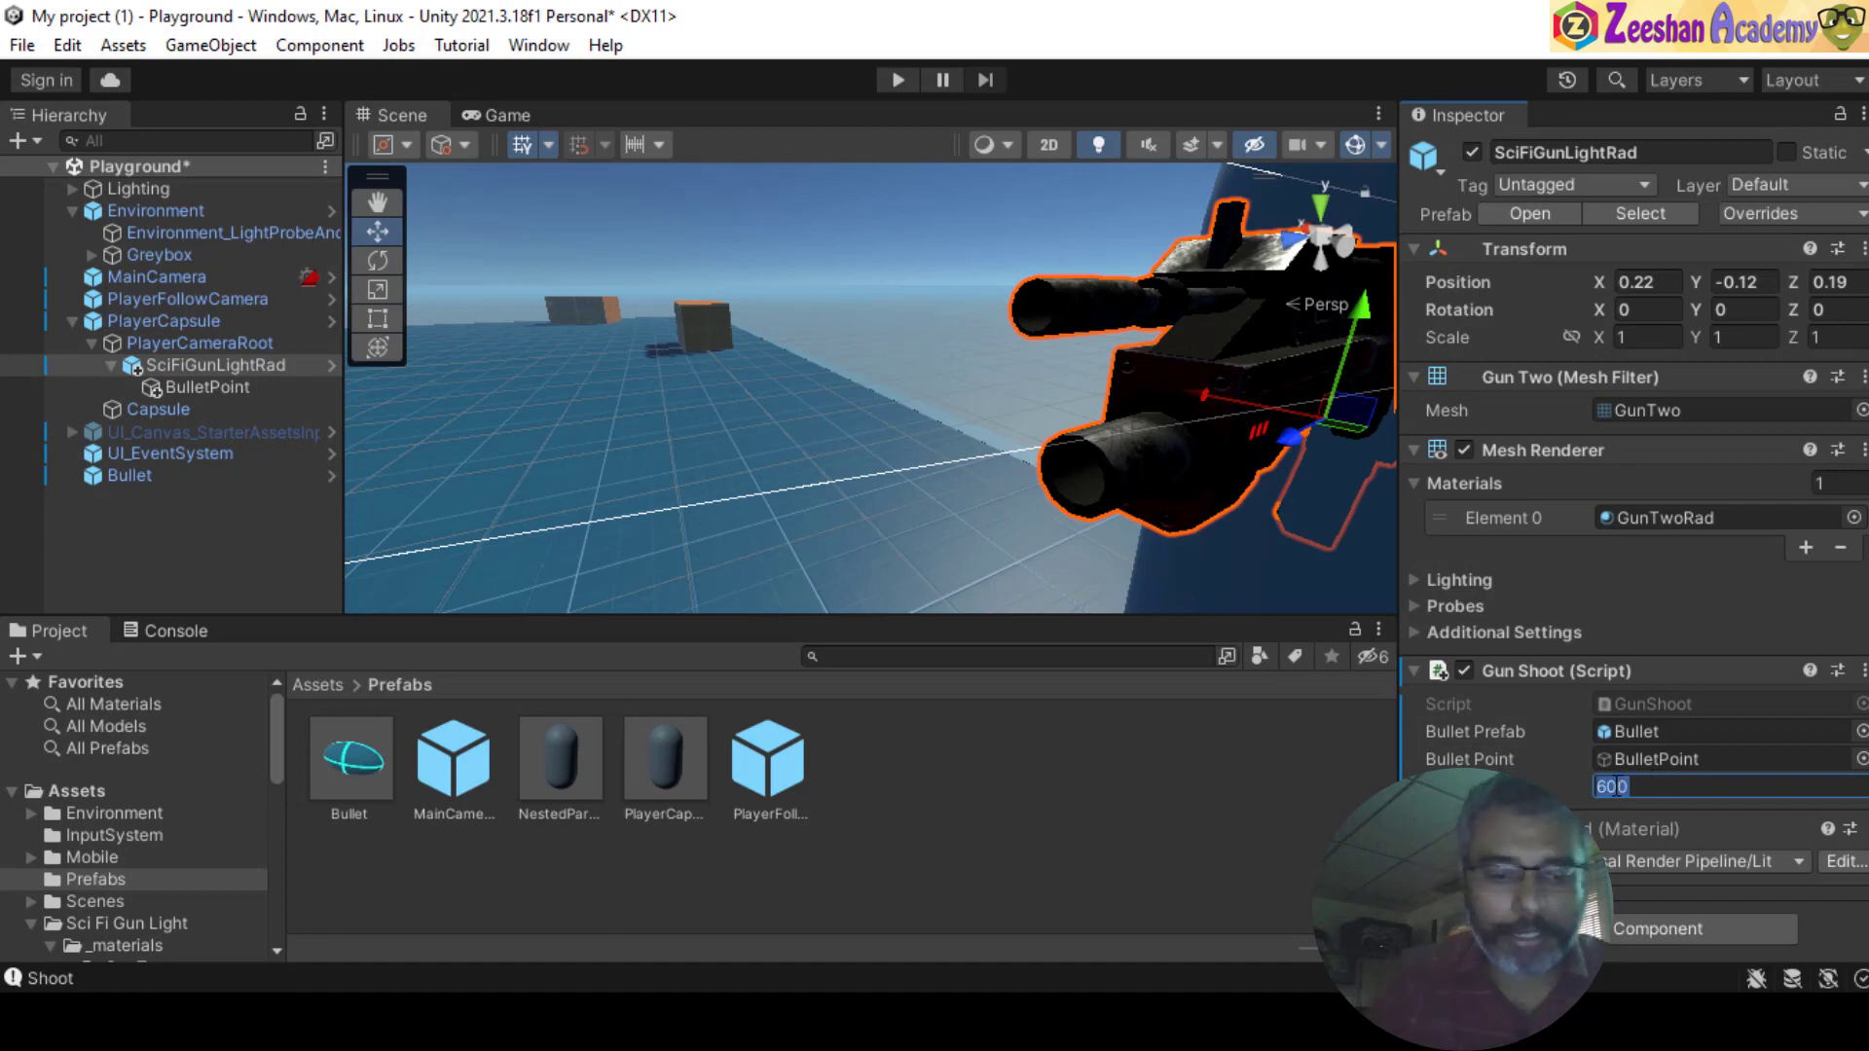
pyautogui.click(1616, 786)
pyautogui.write('2000')
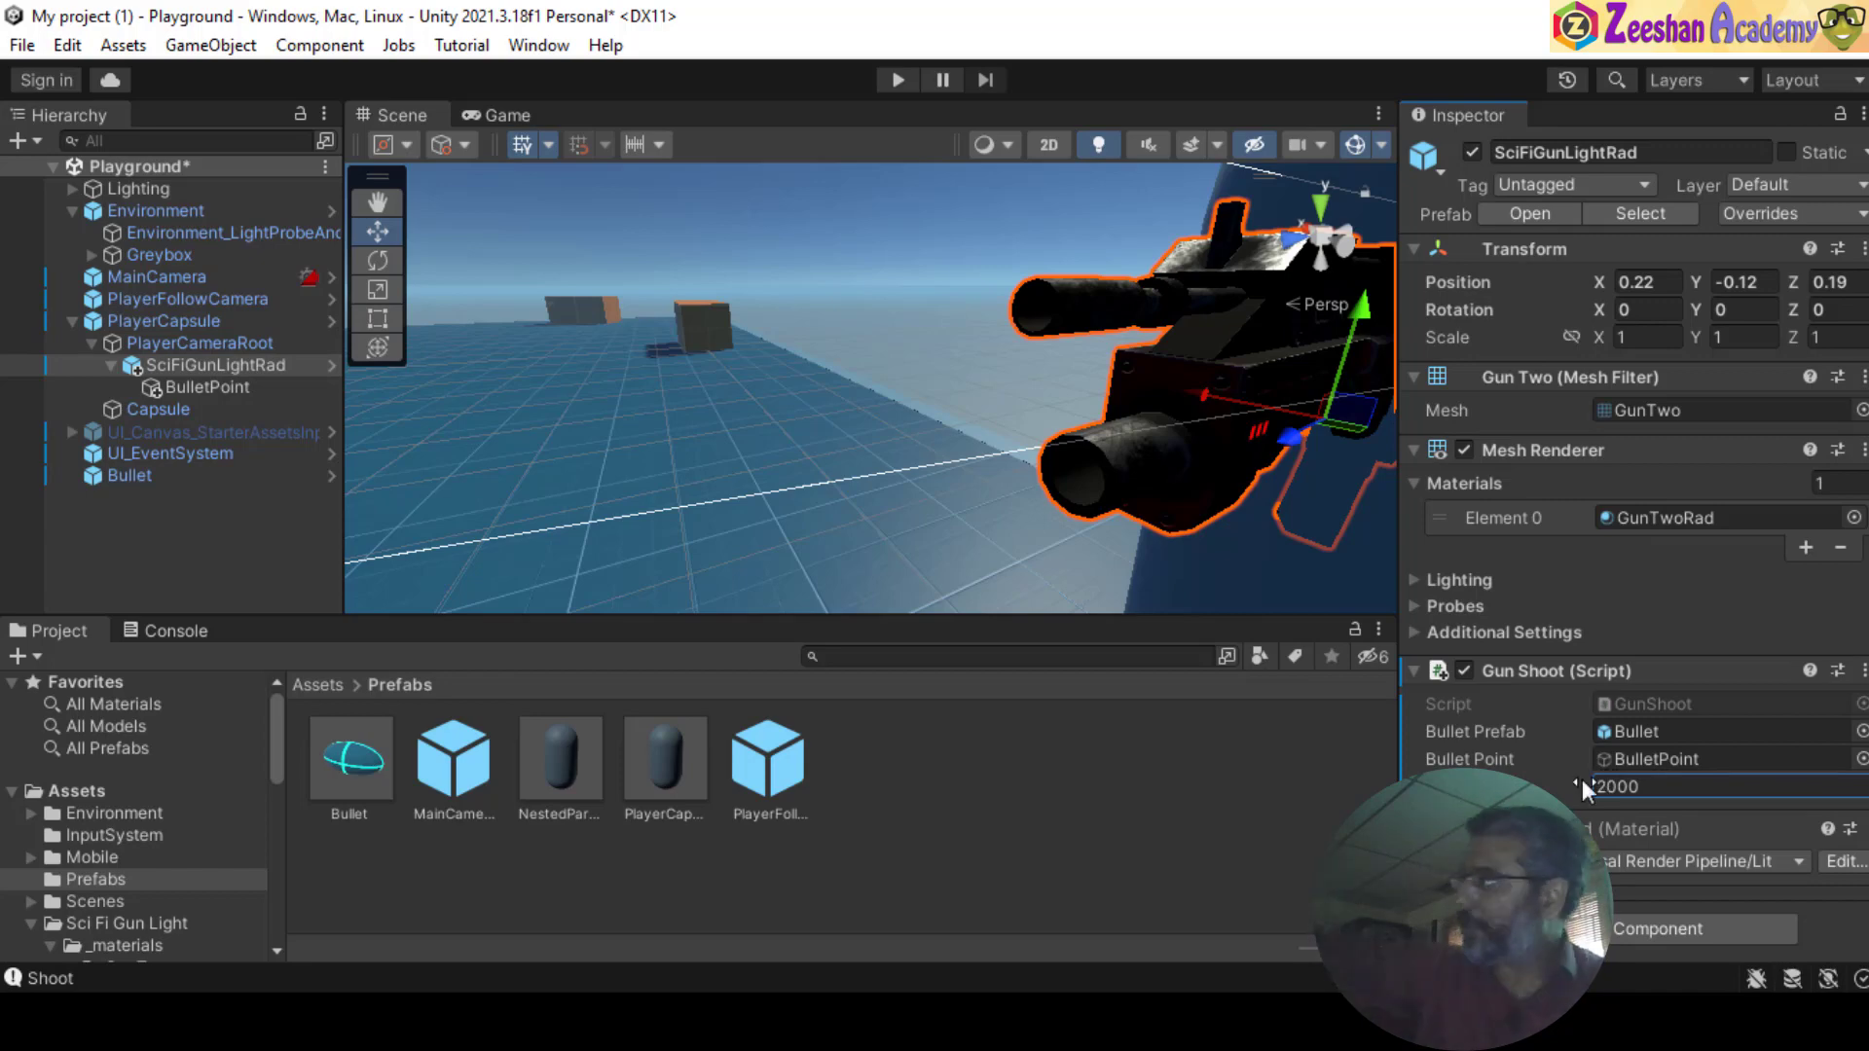
# - Turn off Use Gravity in the Rigidbody of the scene's Bullet object
pyautogui.click(119, 475)
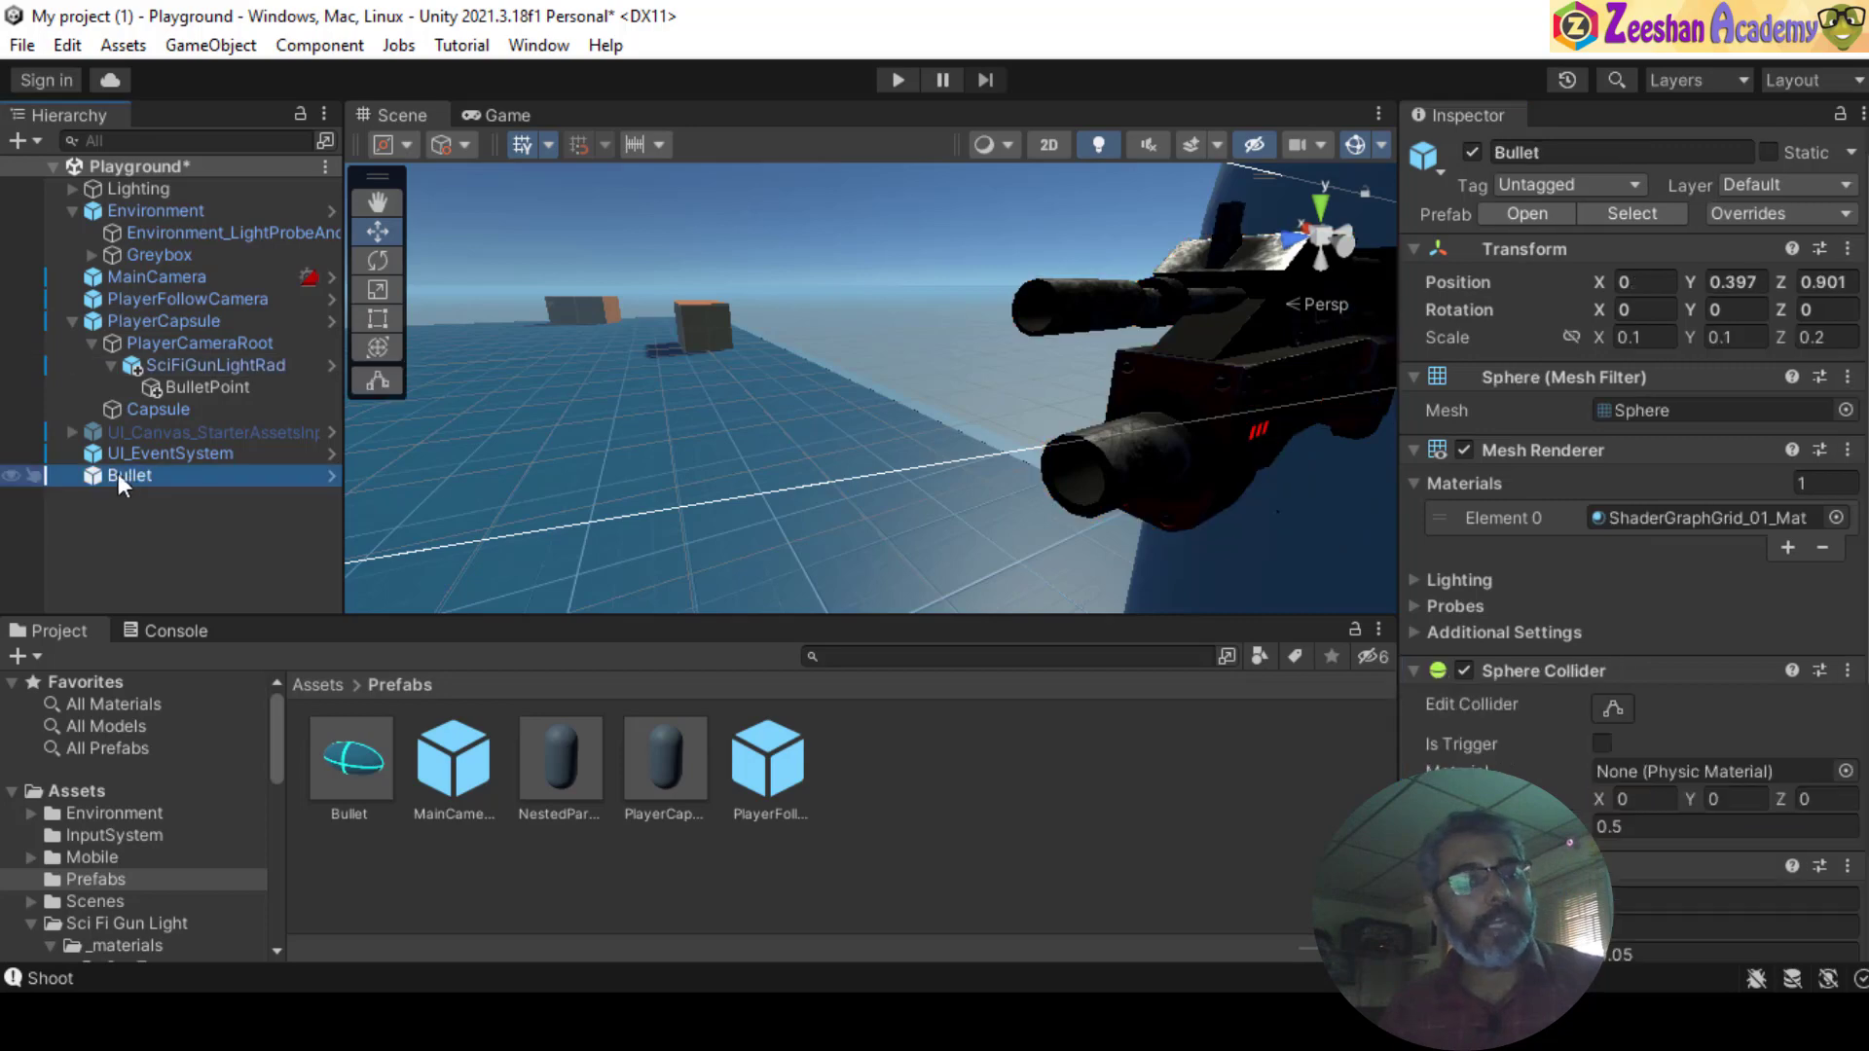
pyautogui.scroll(-5, 1625, 530)
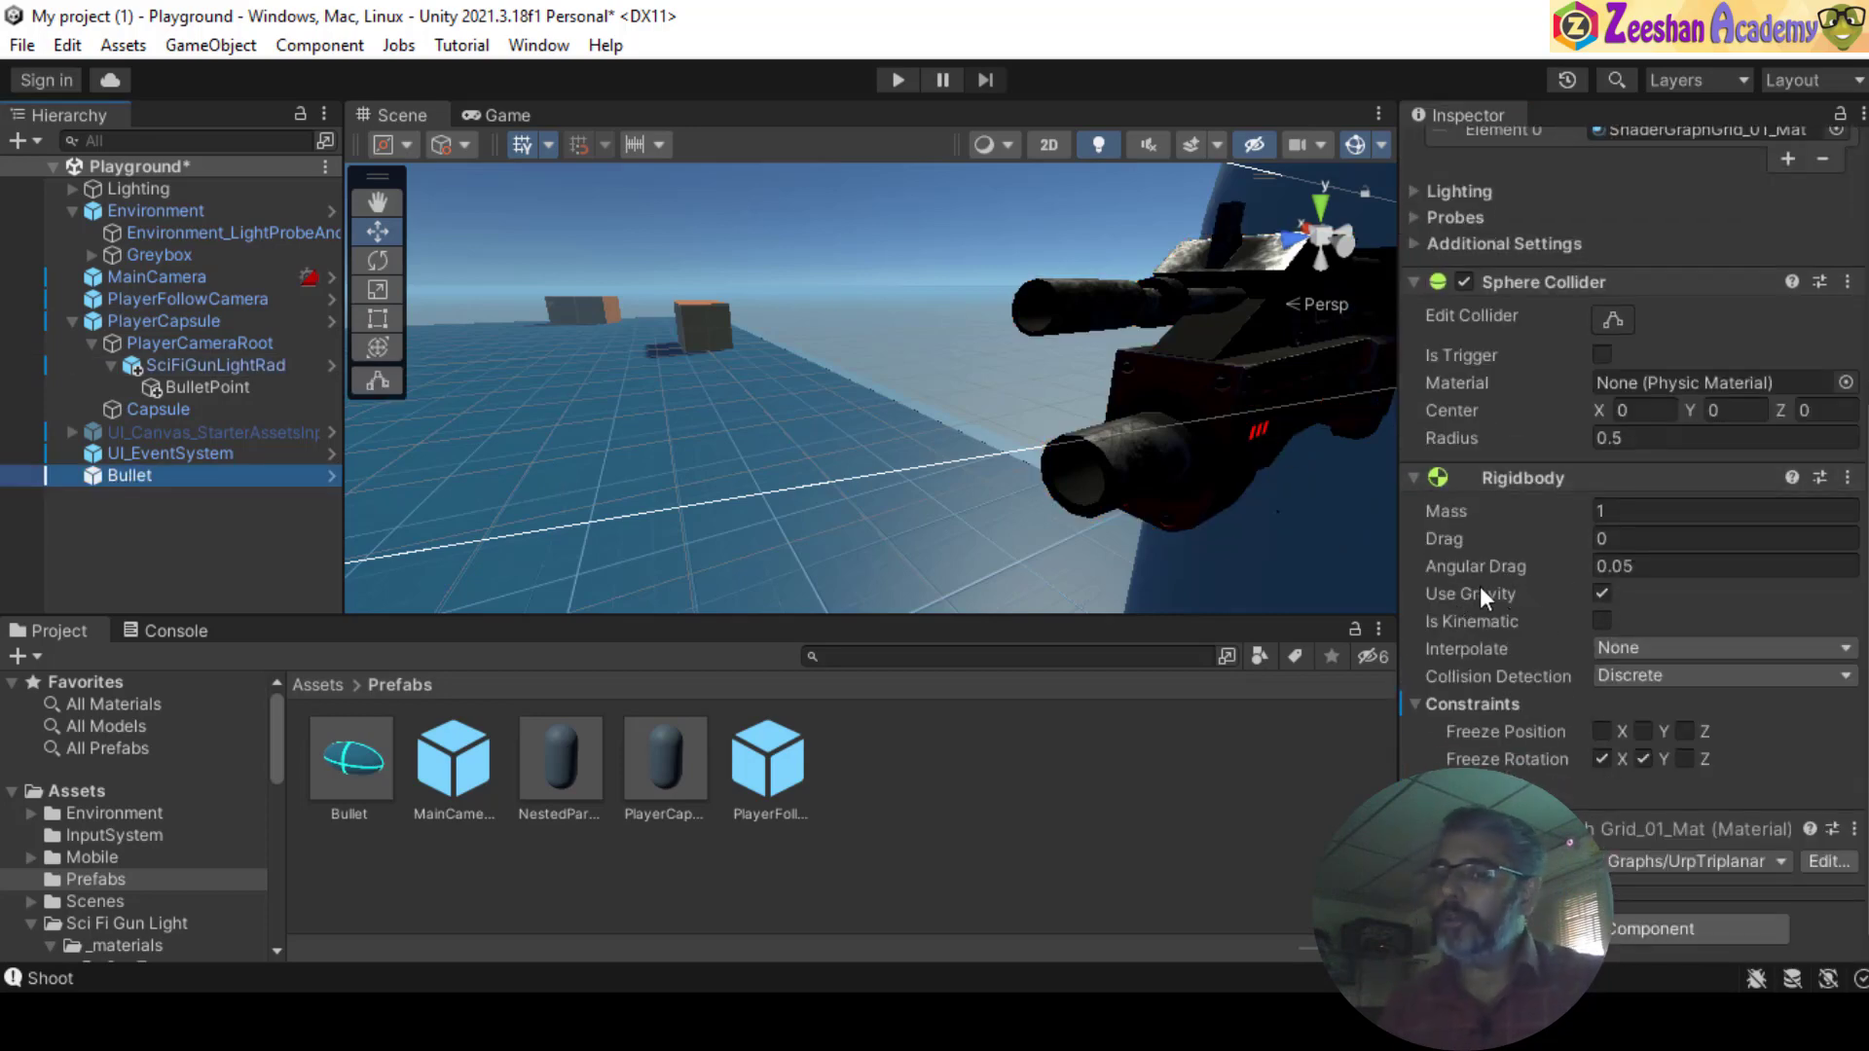
pyautogui.click(1603, 591)
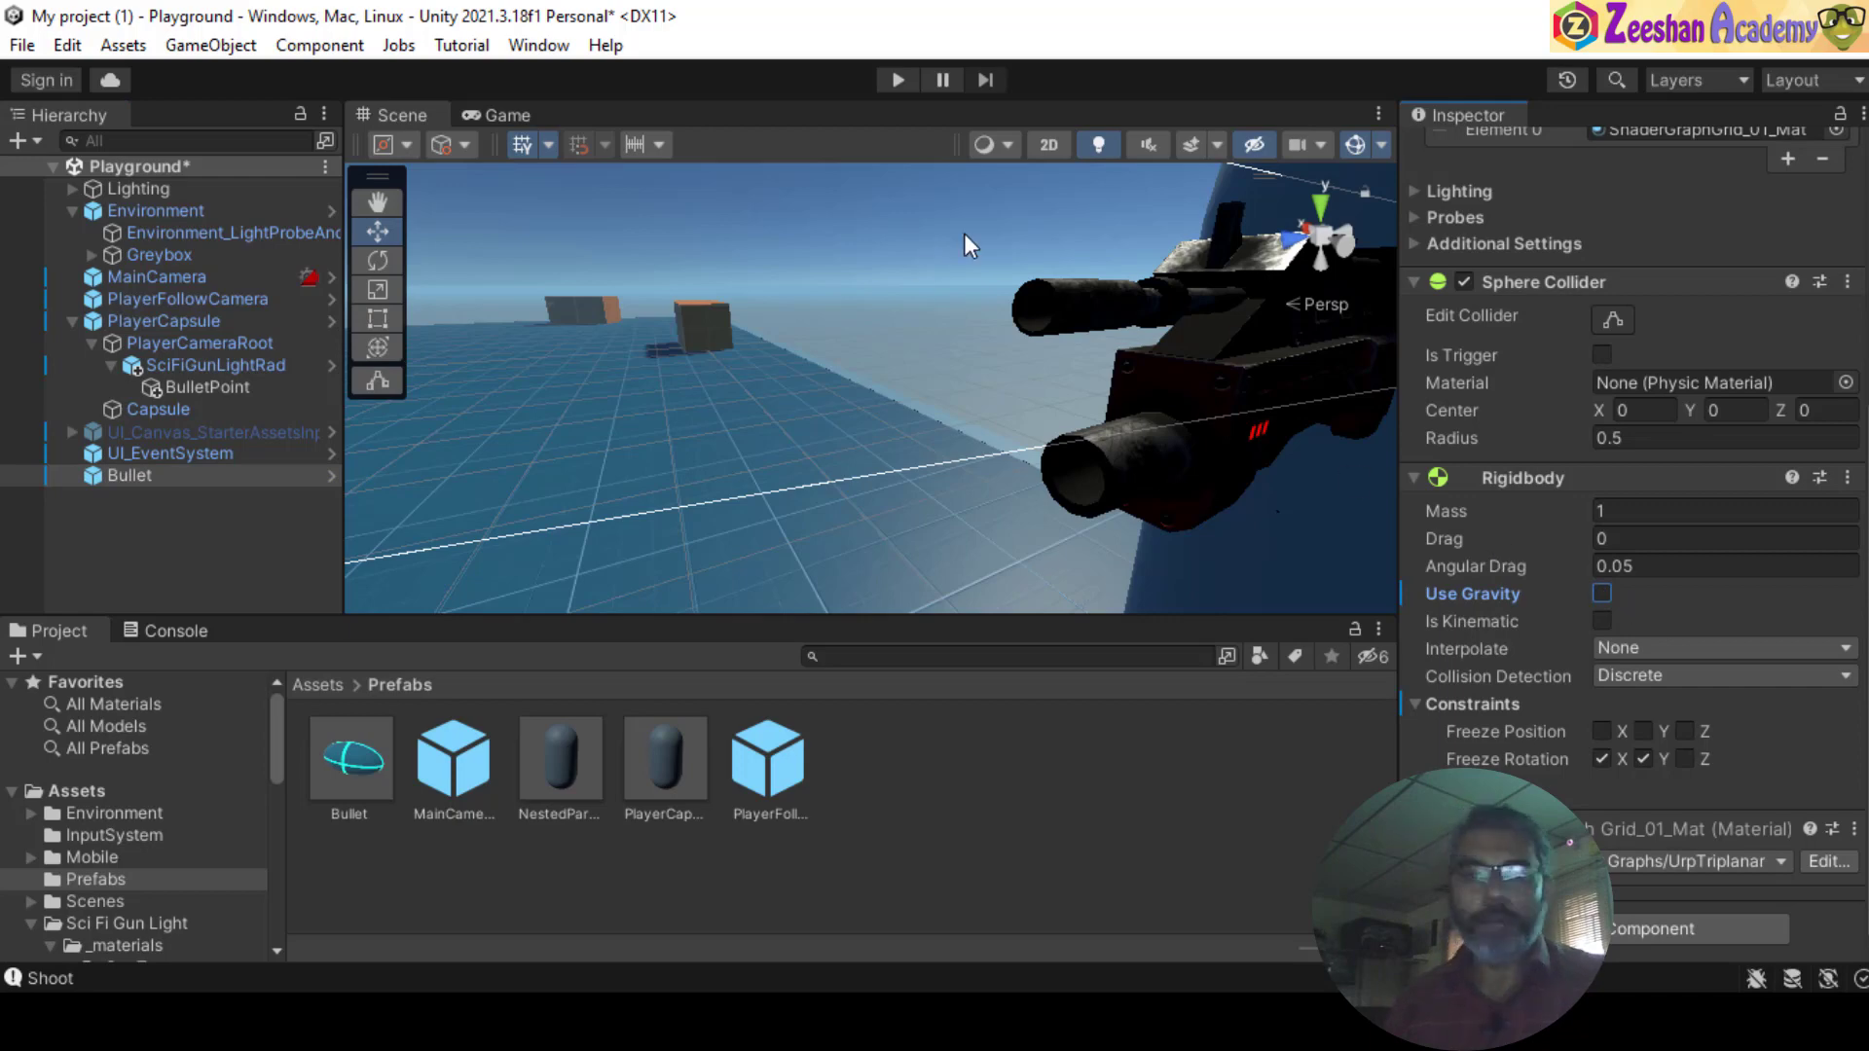
# - Run the game again, fire several shots to test the faster, gravity-free bullets, and stop the game
pyautogui.click(898, 80)
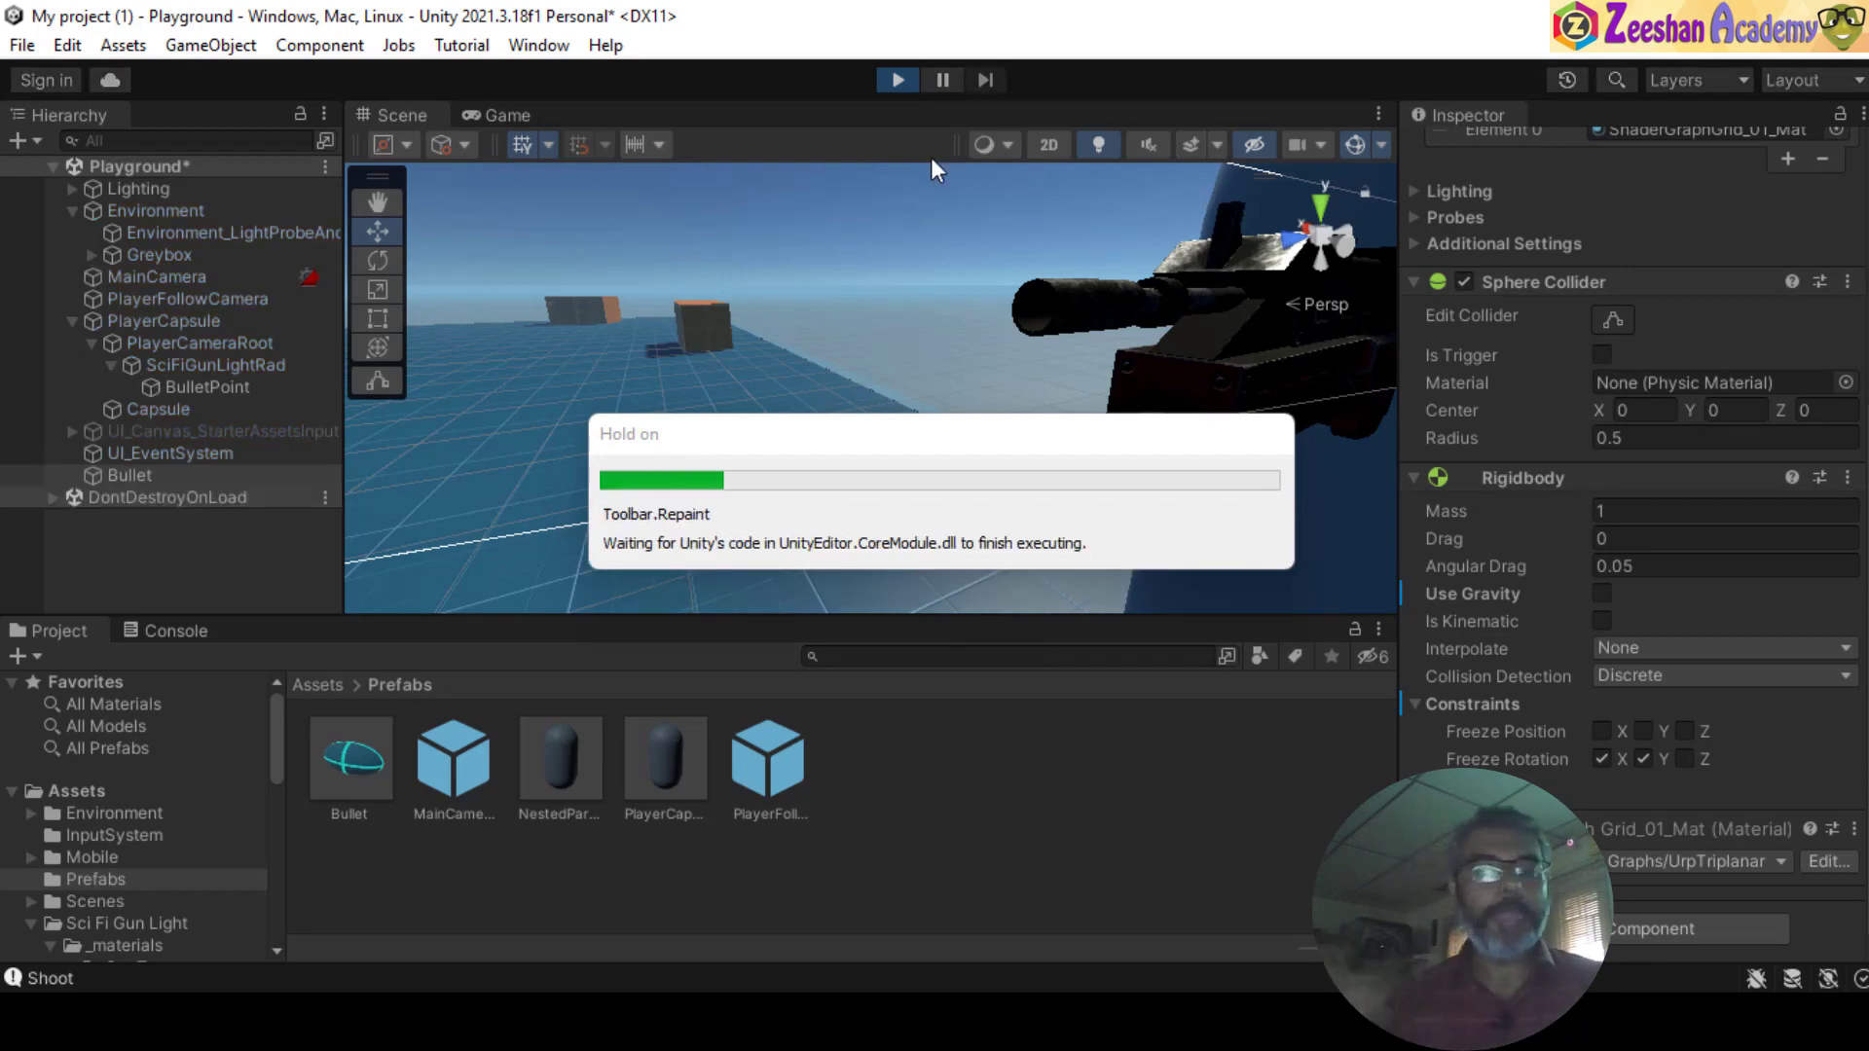
pyautogui.click(914, 315)
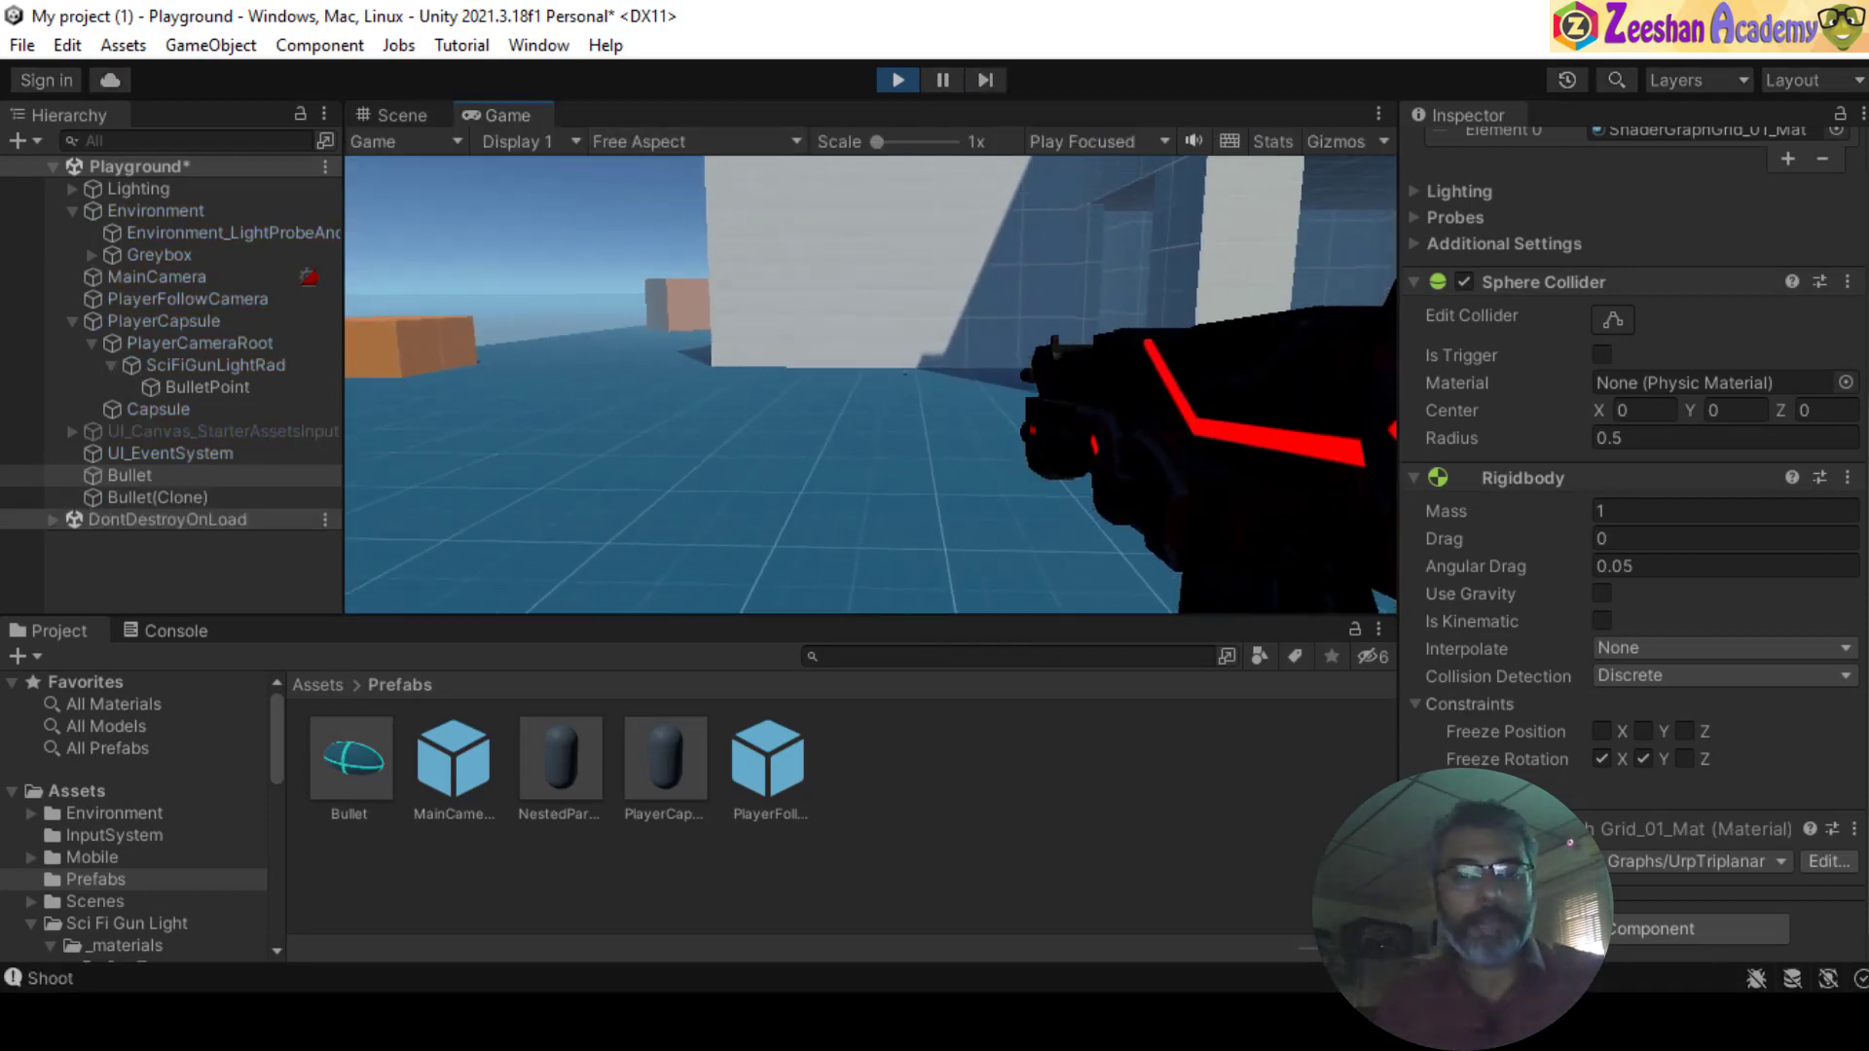
pyautogui.click(870, 385)
pyautogui.click(870, 385)
pyautogui.click(870, 385)
pyautogui.click(871, 385)
pyautogui.click(870, 385)
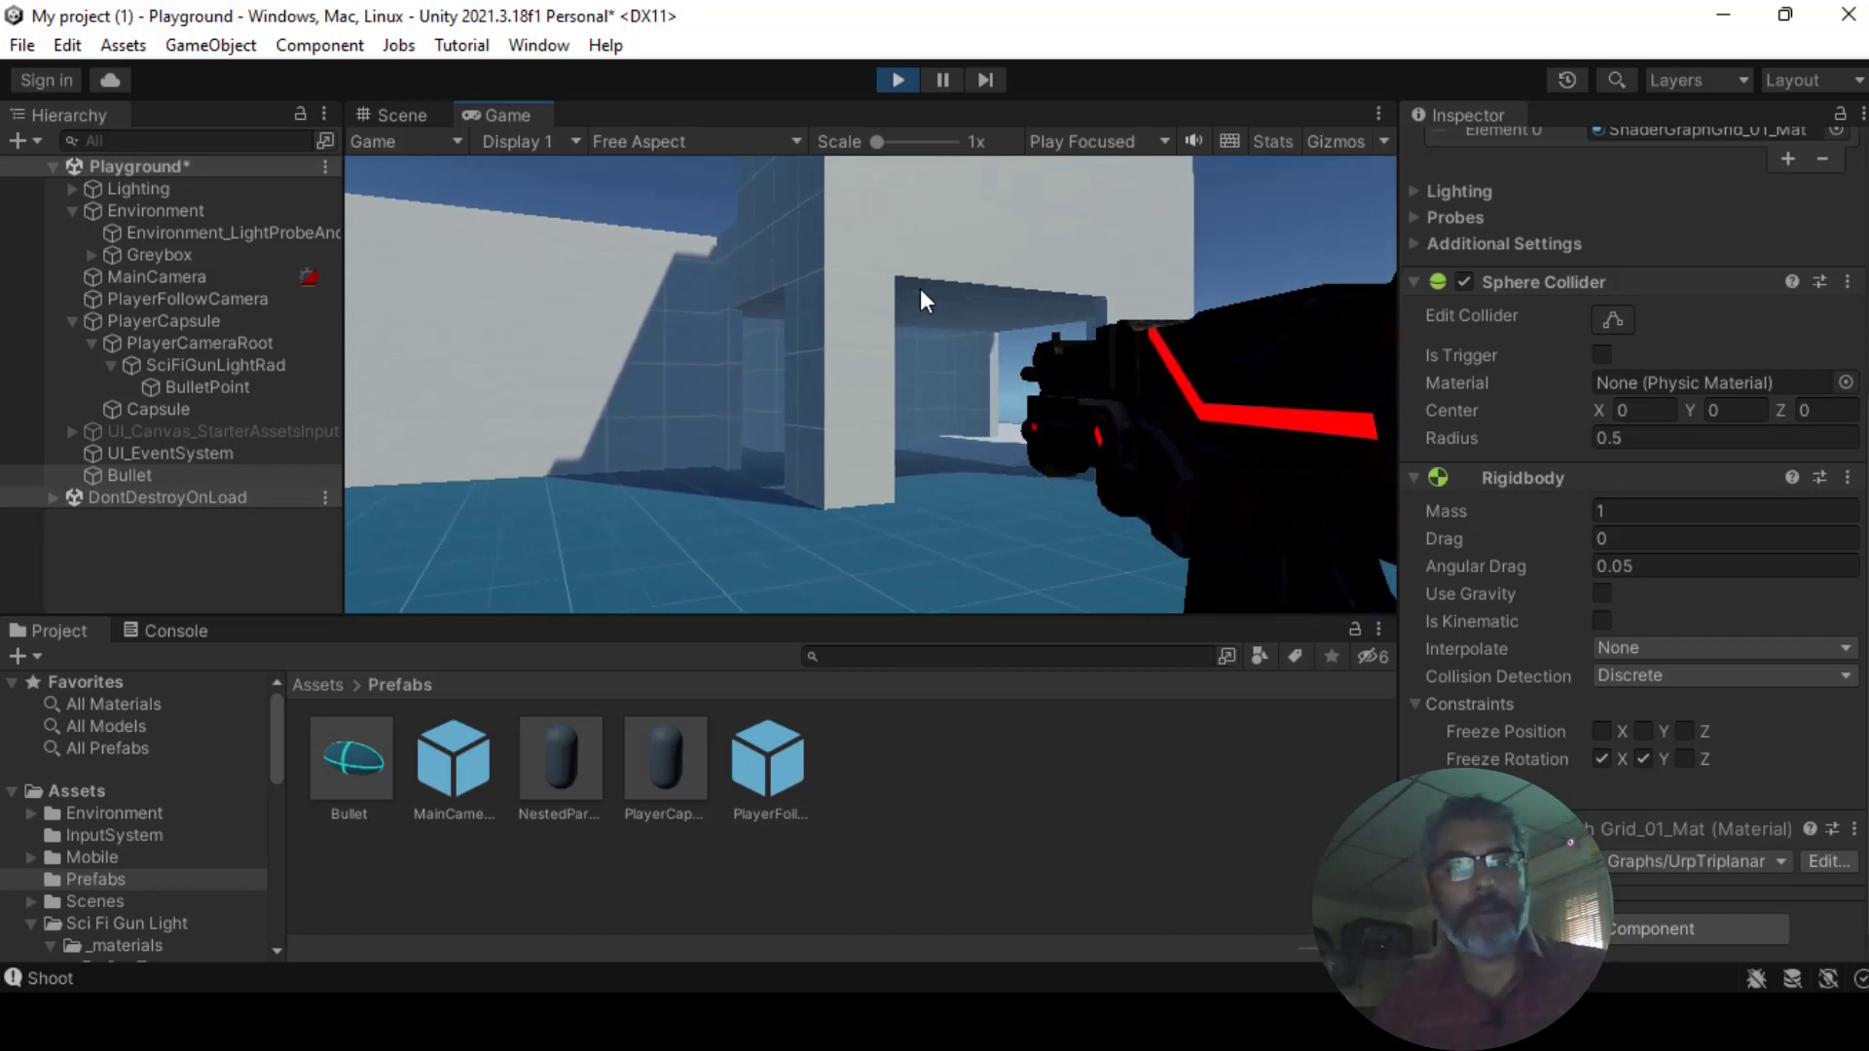
pyautogui.click(897, 80)
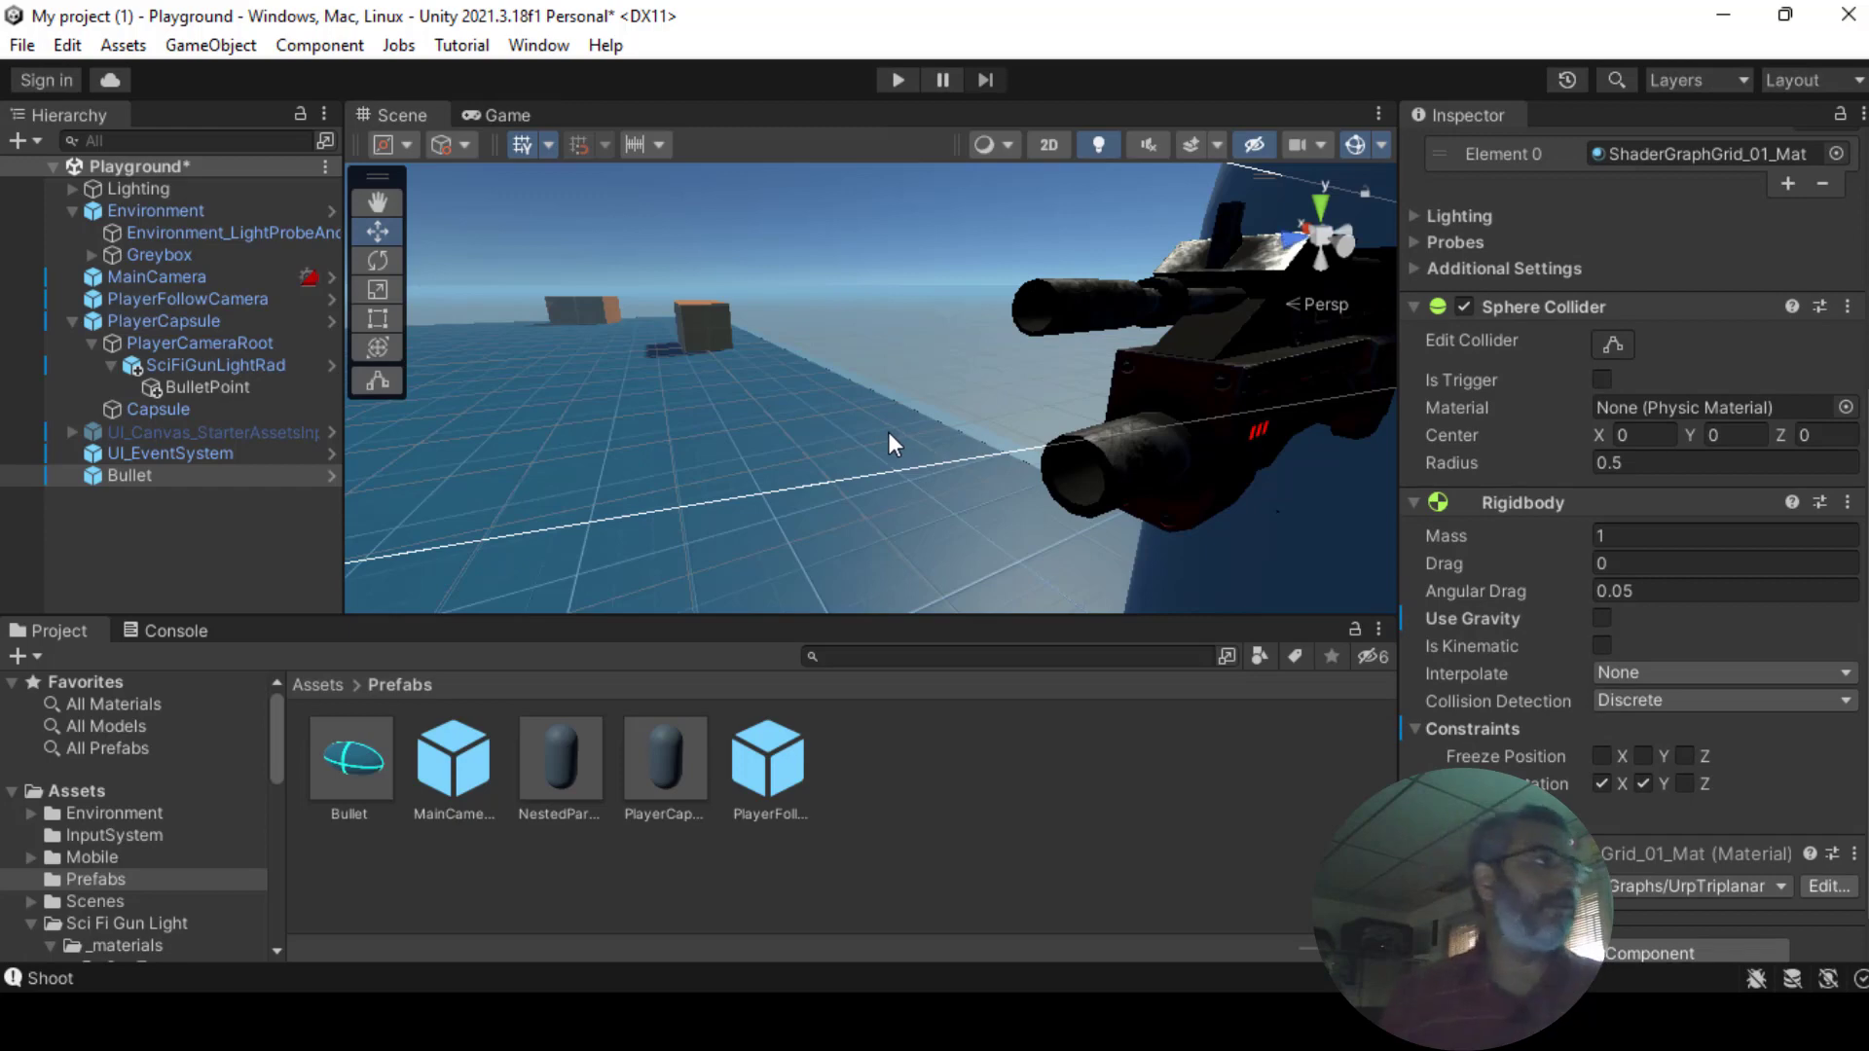